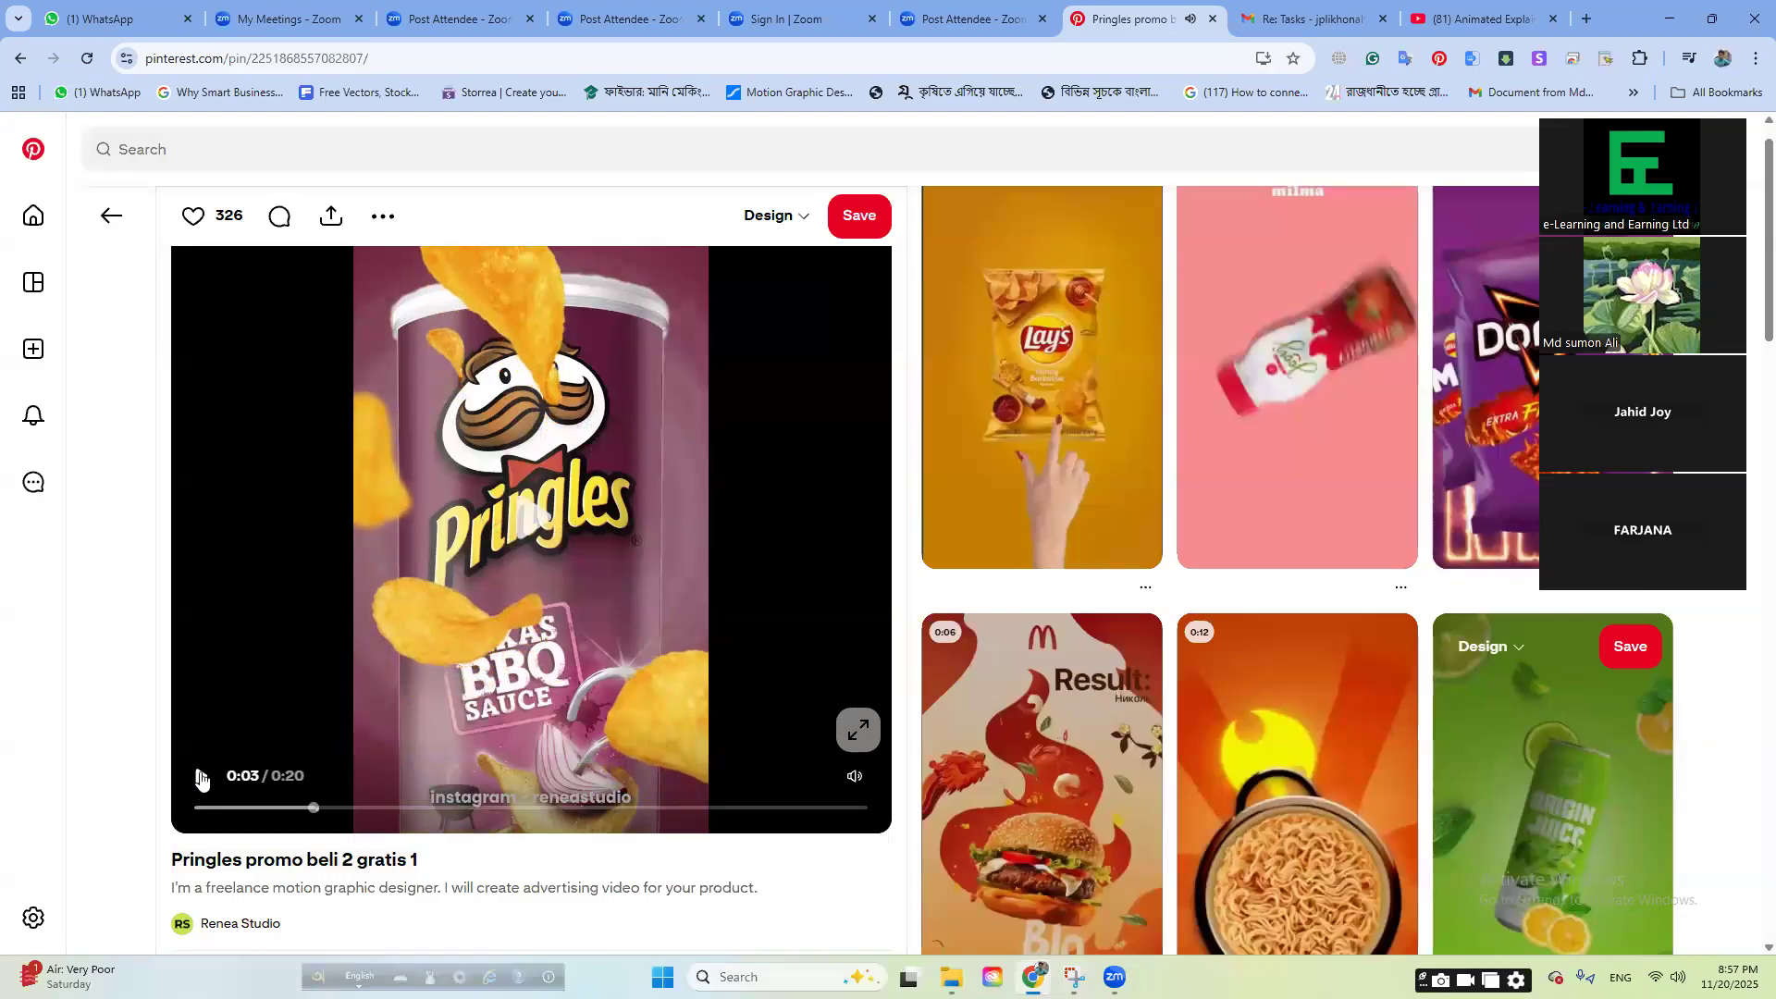
- Replay the Pringles promo video from the beginning and pause it at the three-can "Beli 2 Gratis 1" scene
drag(265, 819, 175, 821)
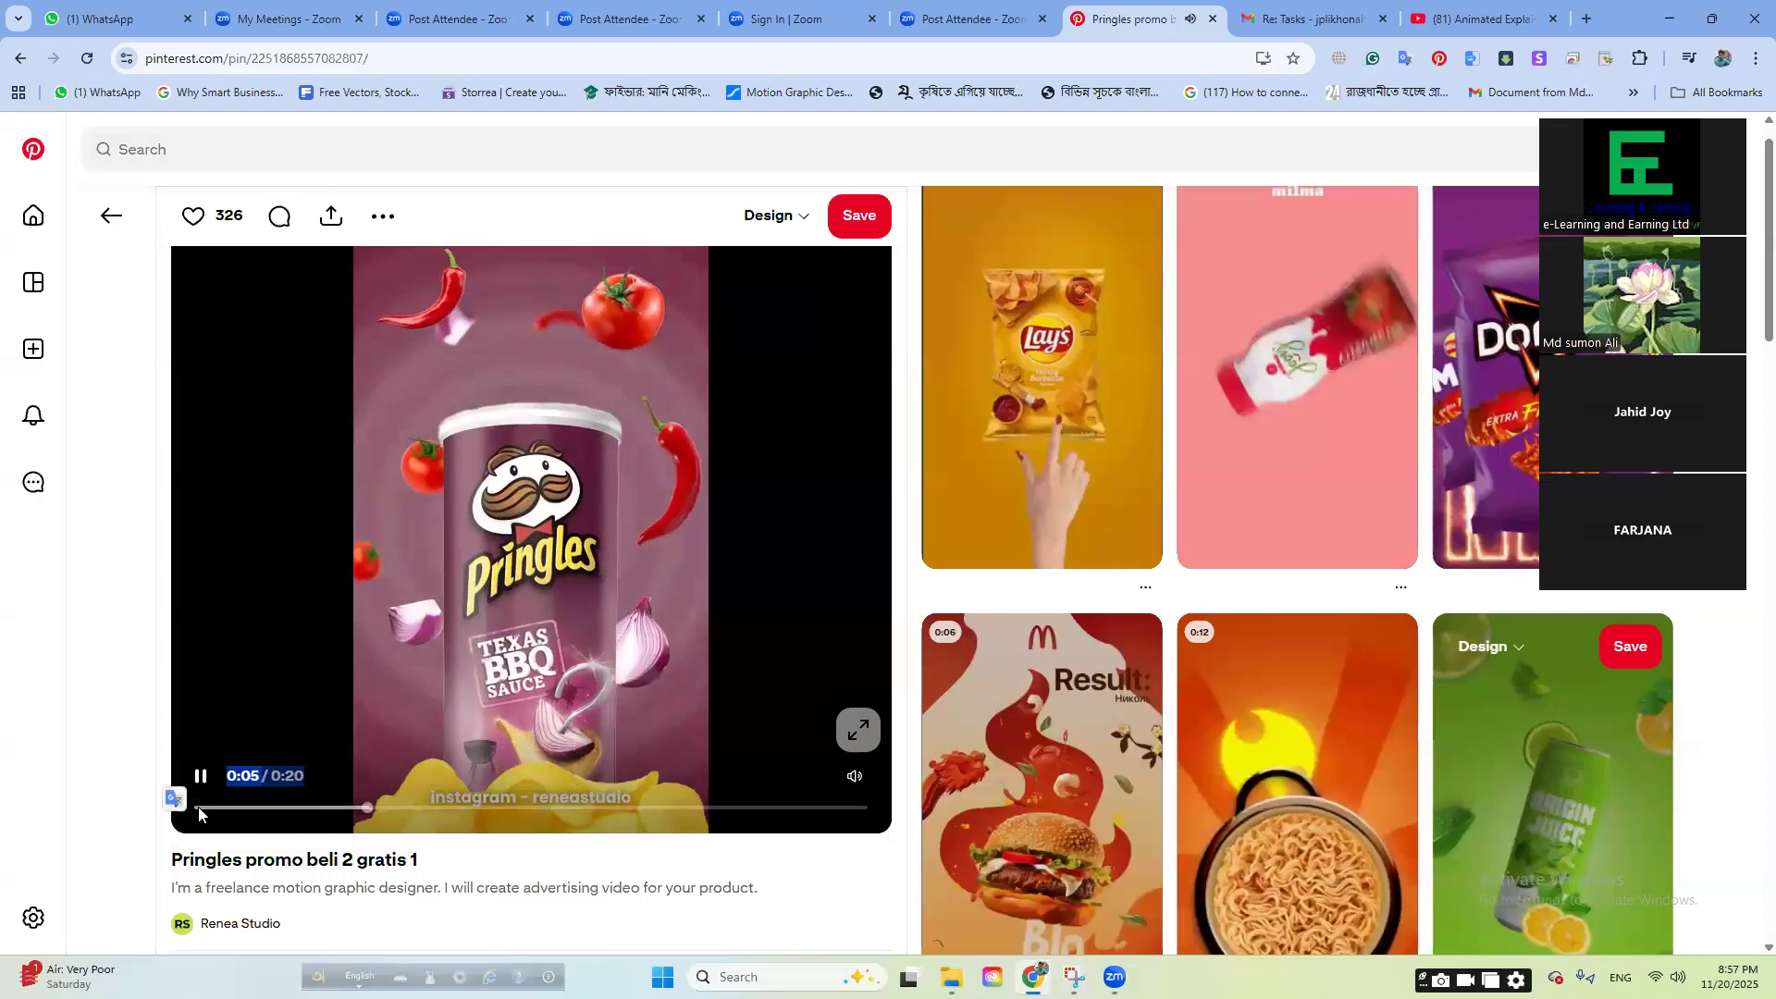
click(197, 808)
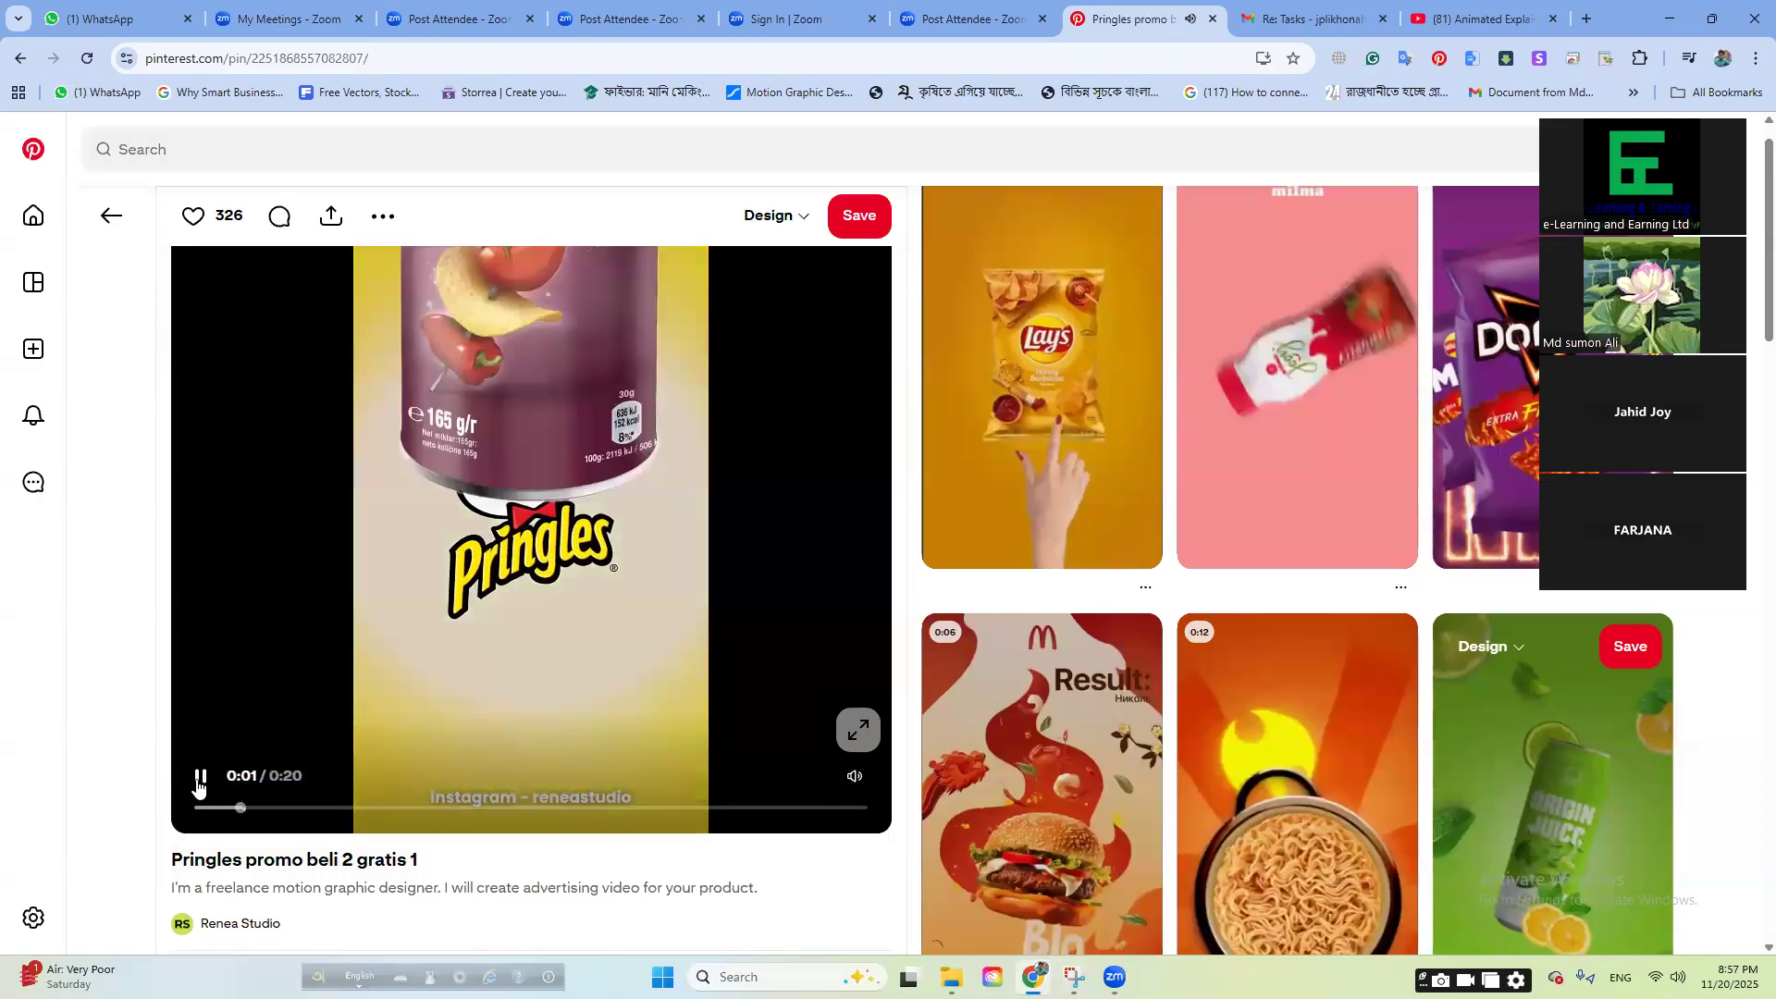
click(199, 779)
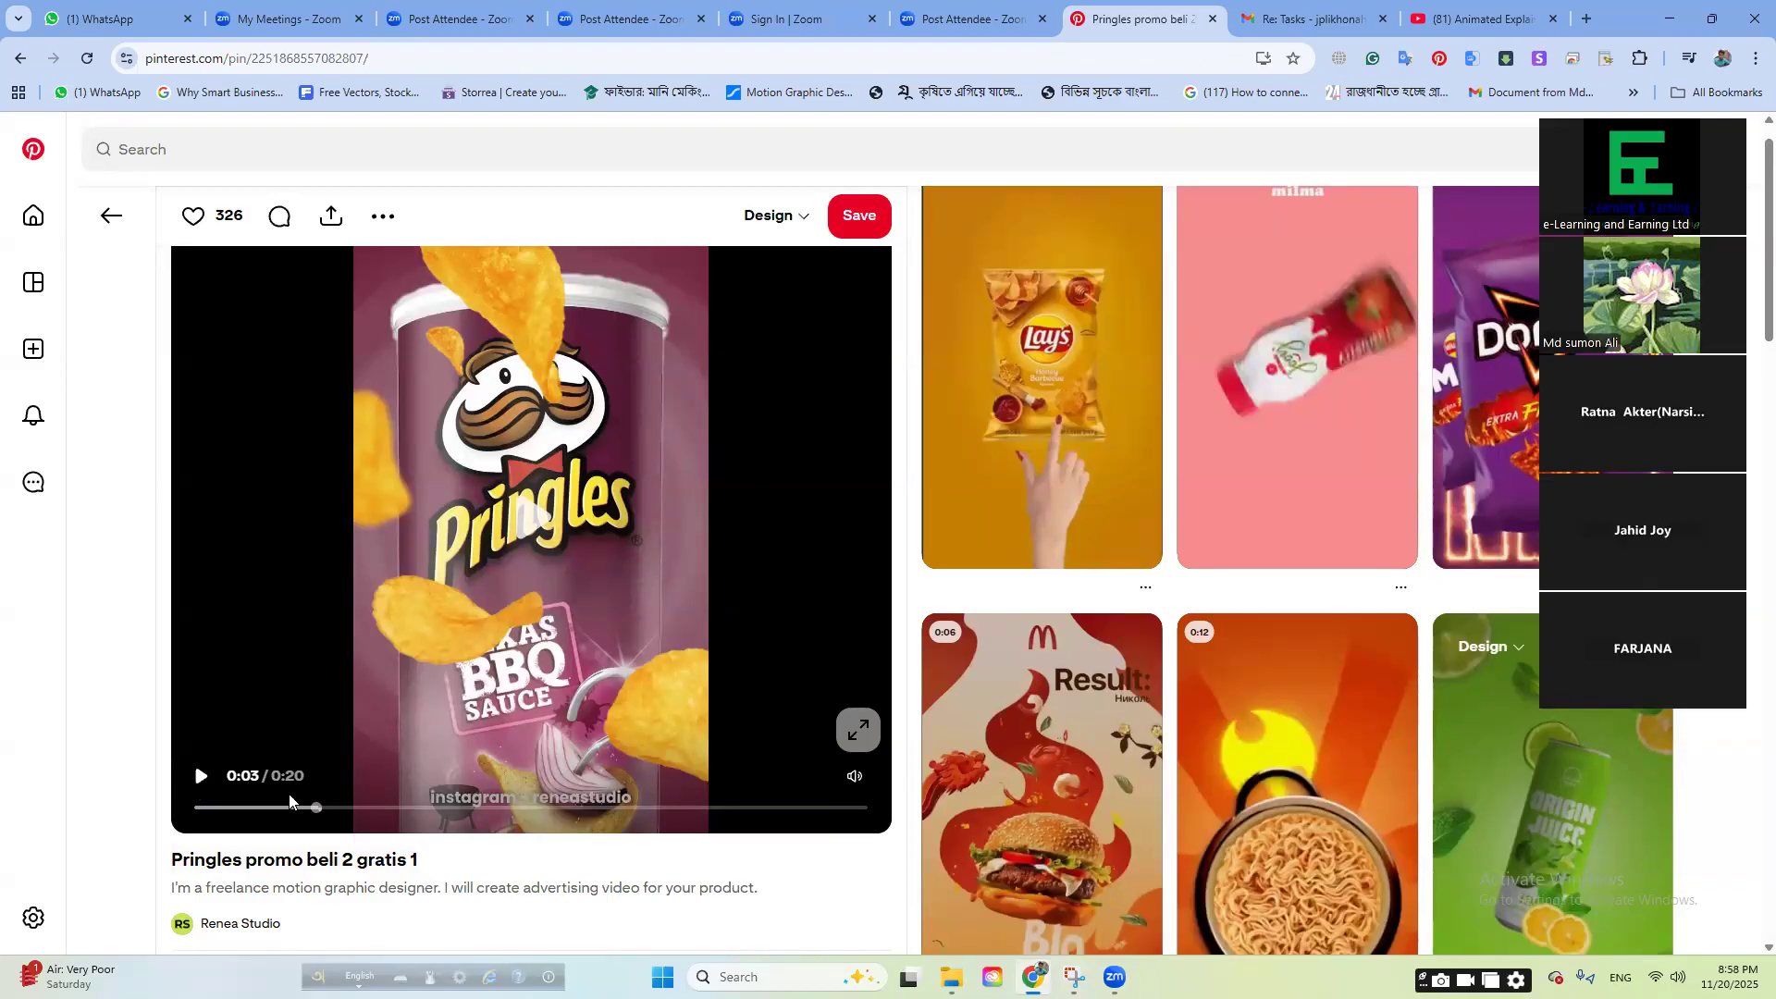
click(202, 807)
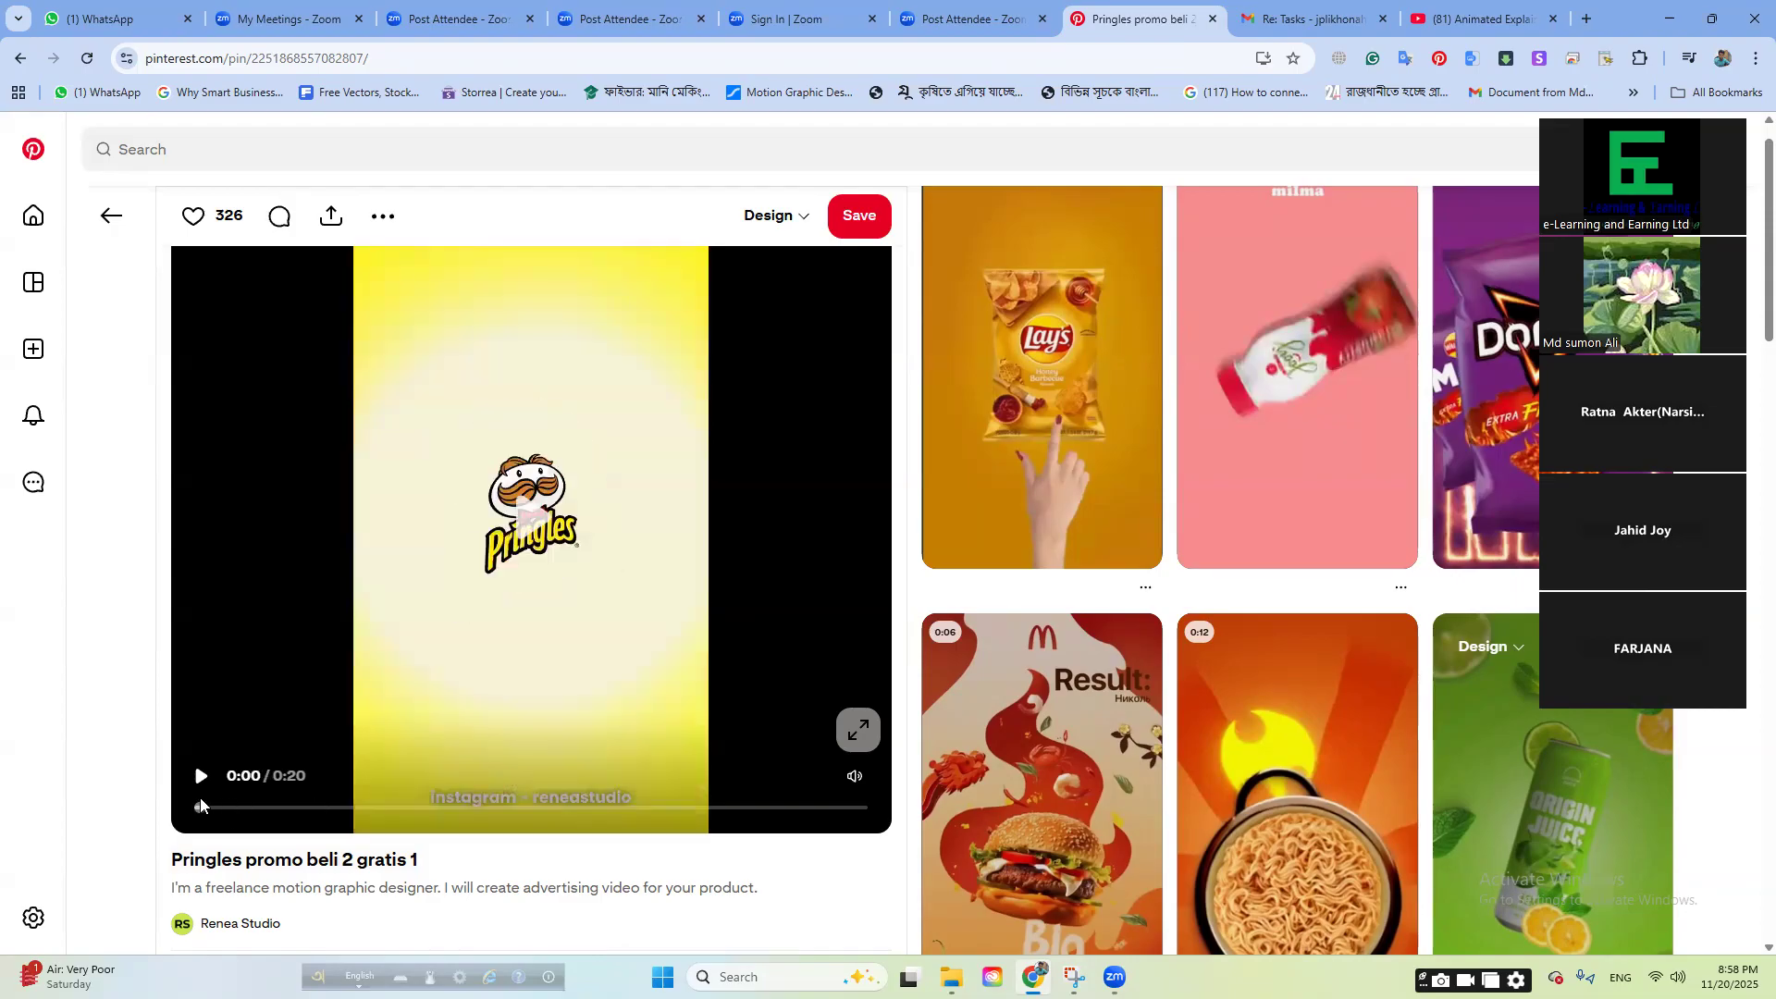
click(202, 777)
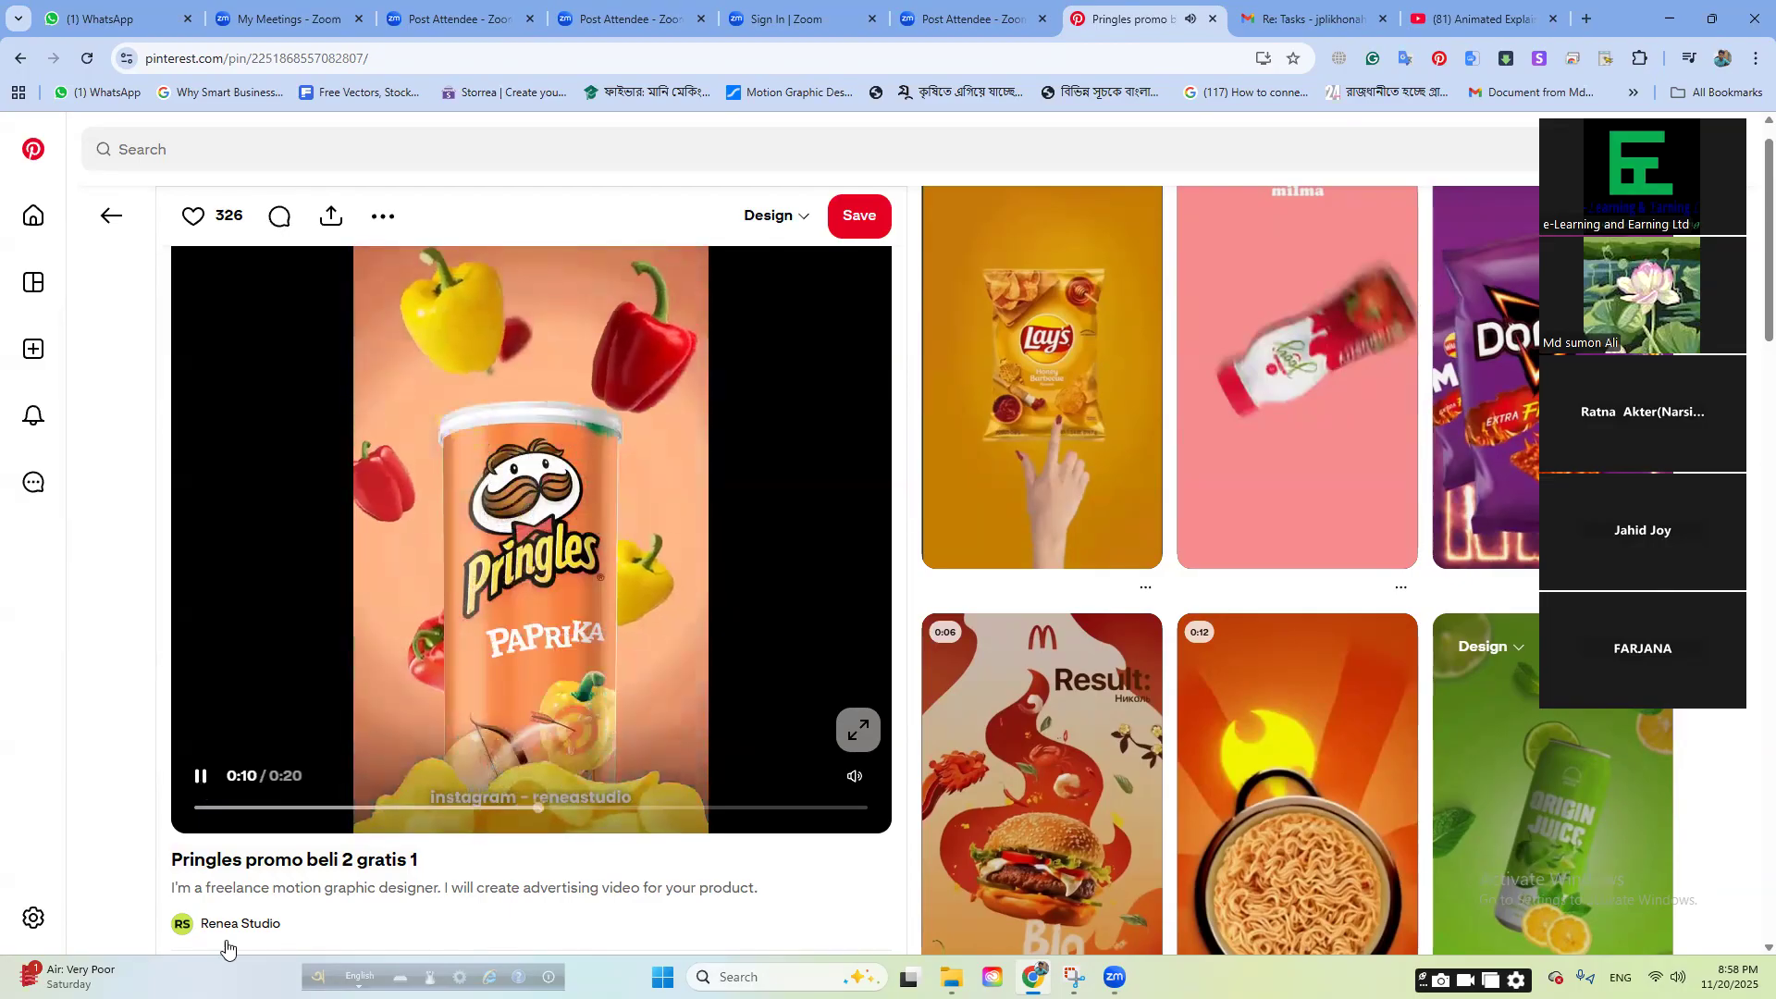
mouse_move(274, 482)
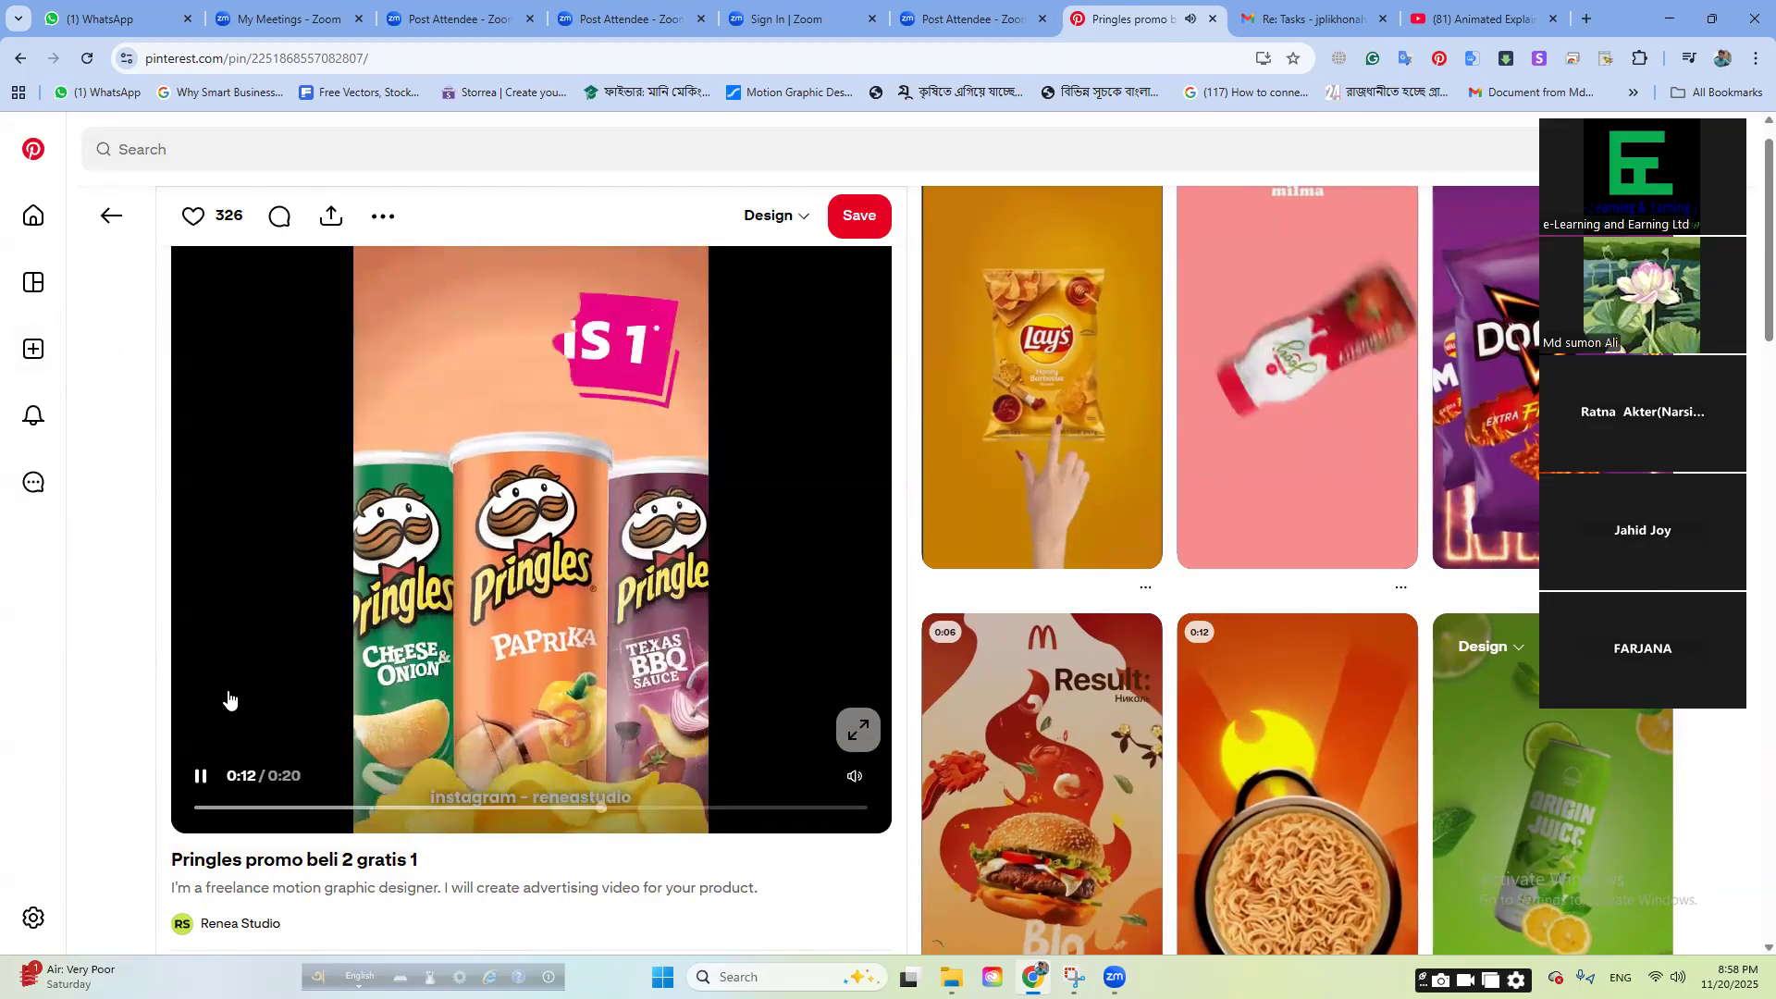
click(201, 778)
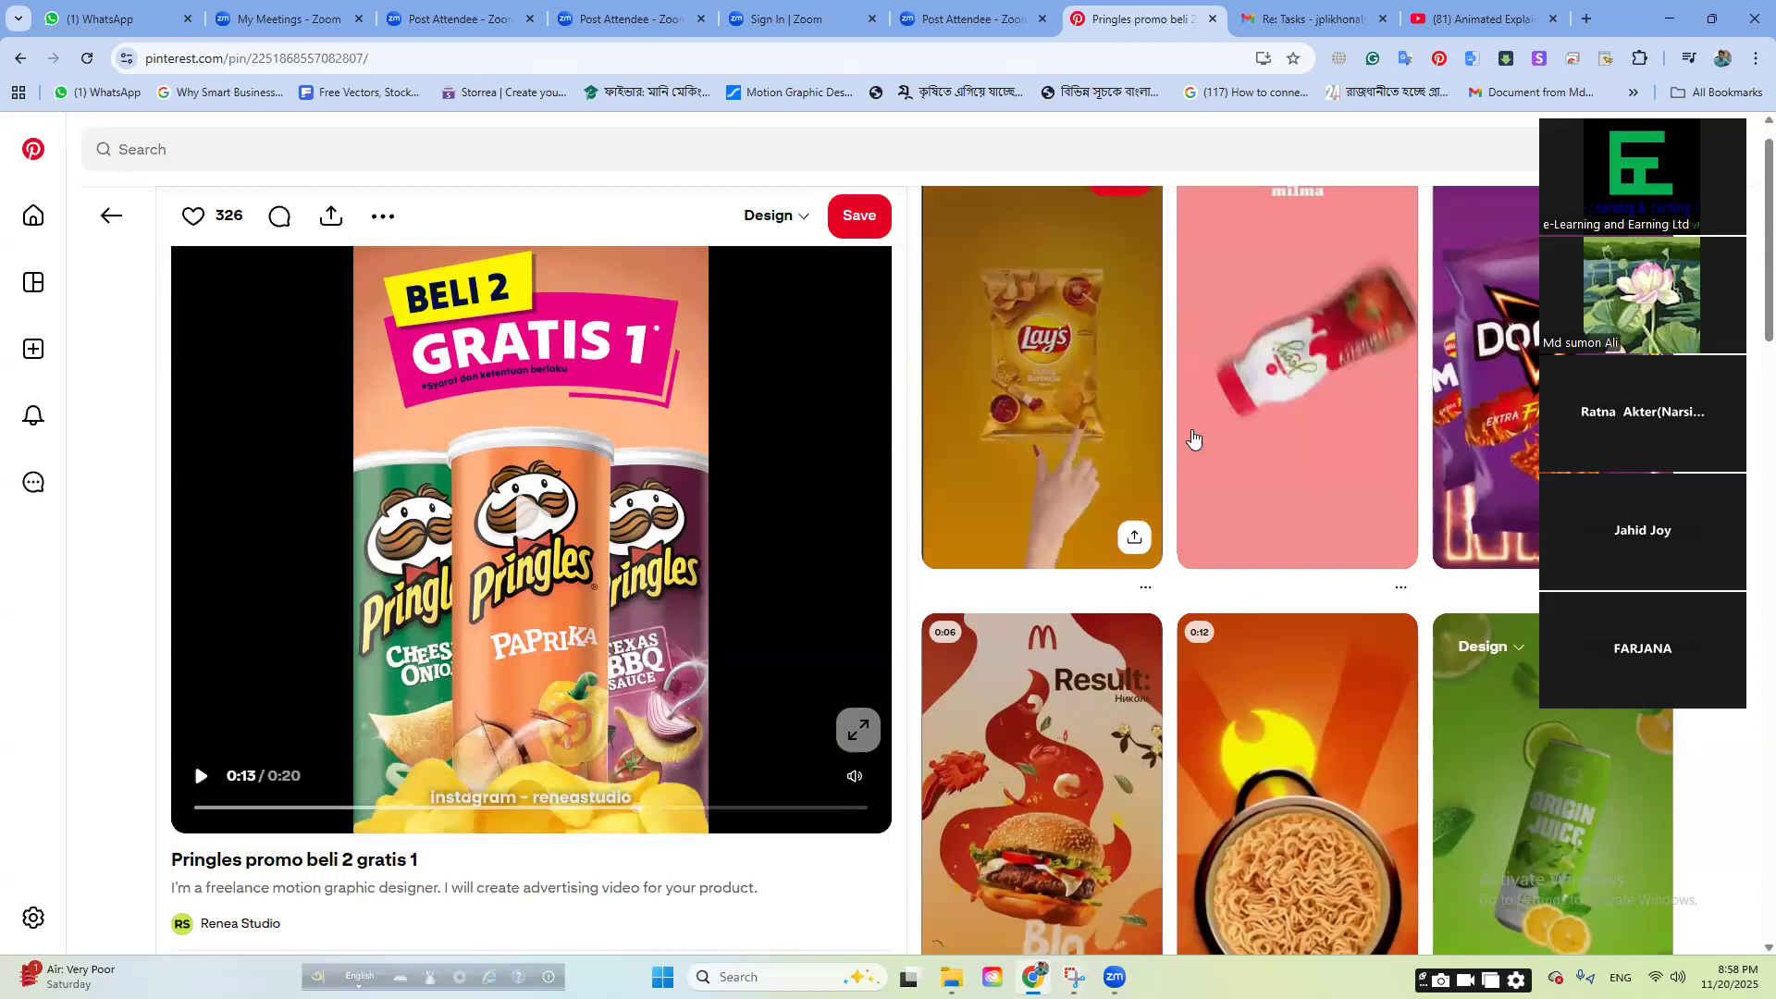
- Browse the related pins and open the 12-second Snickers video with the floating peanuts
scroll(1156, 462, down, 9)
scroll(1156, 454, down, 1)
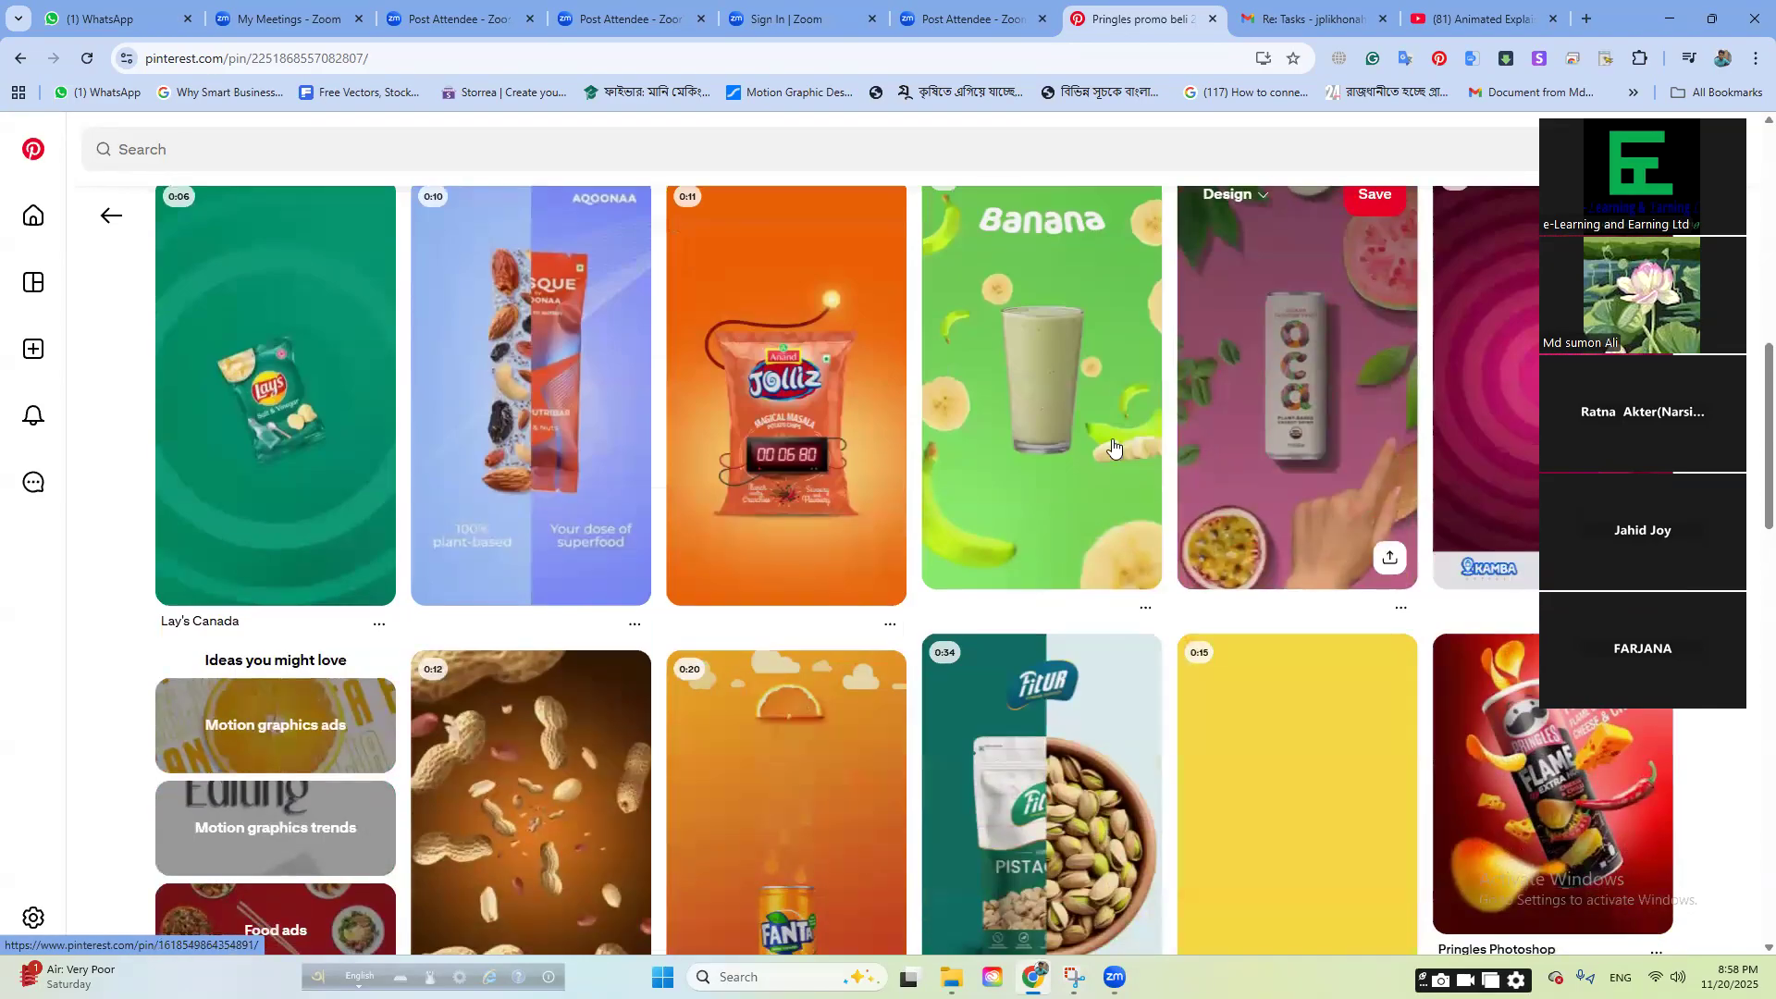
scroll(842, 428, down, 3)
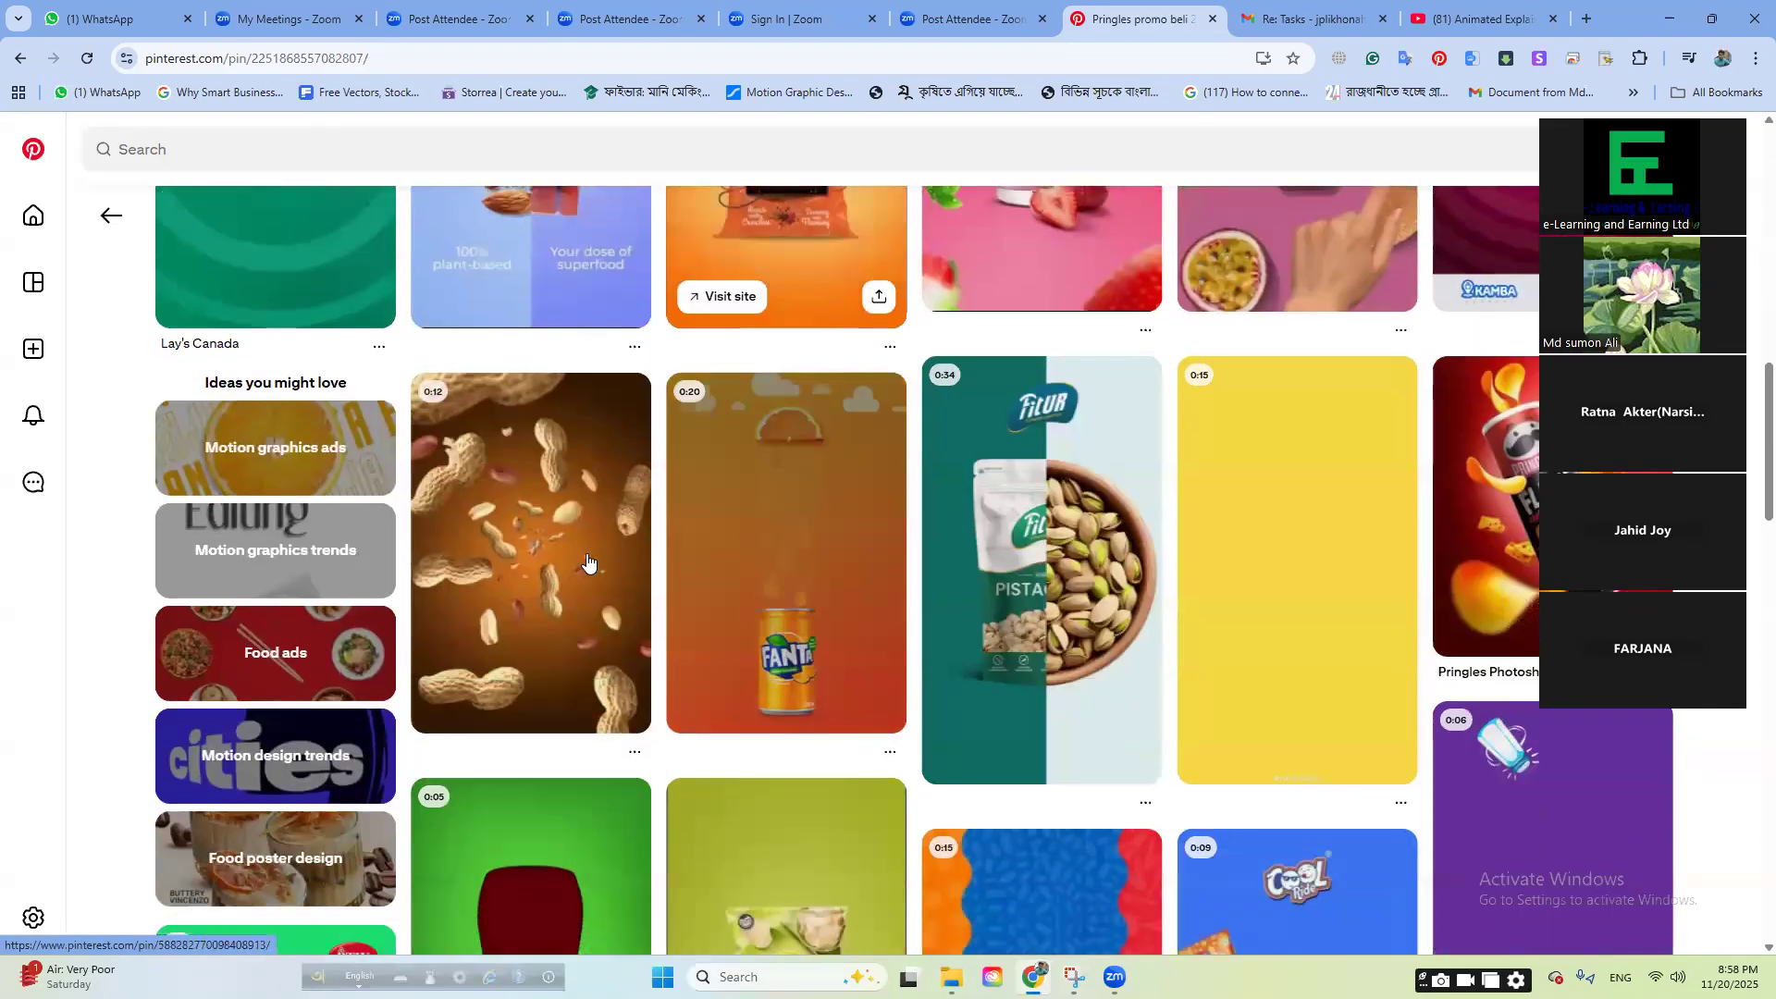
click(529, 566)
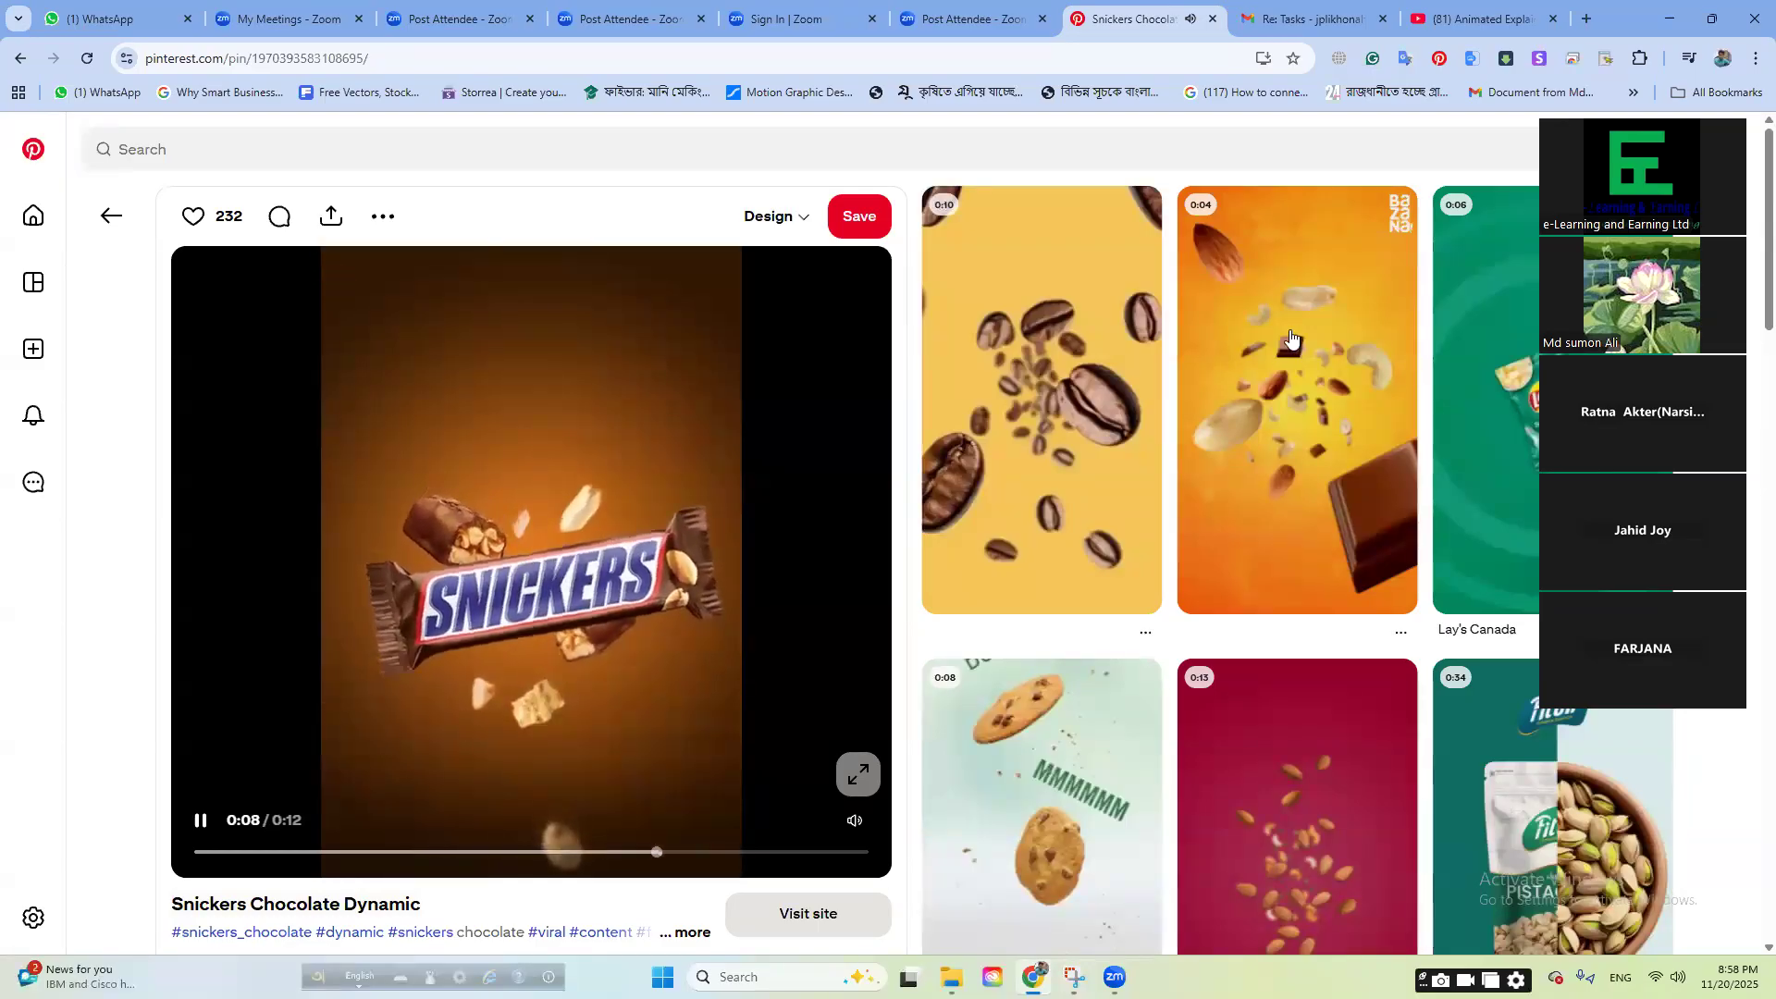
- Look through the pins related to the Snickers video and open the Nescafe Mocha can promotion
scroll(1258, 416, down, 4)
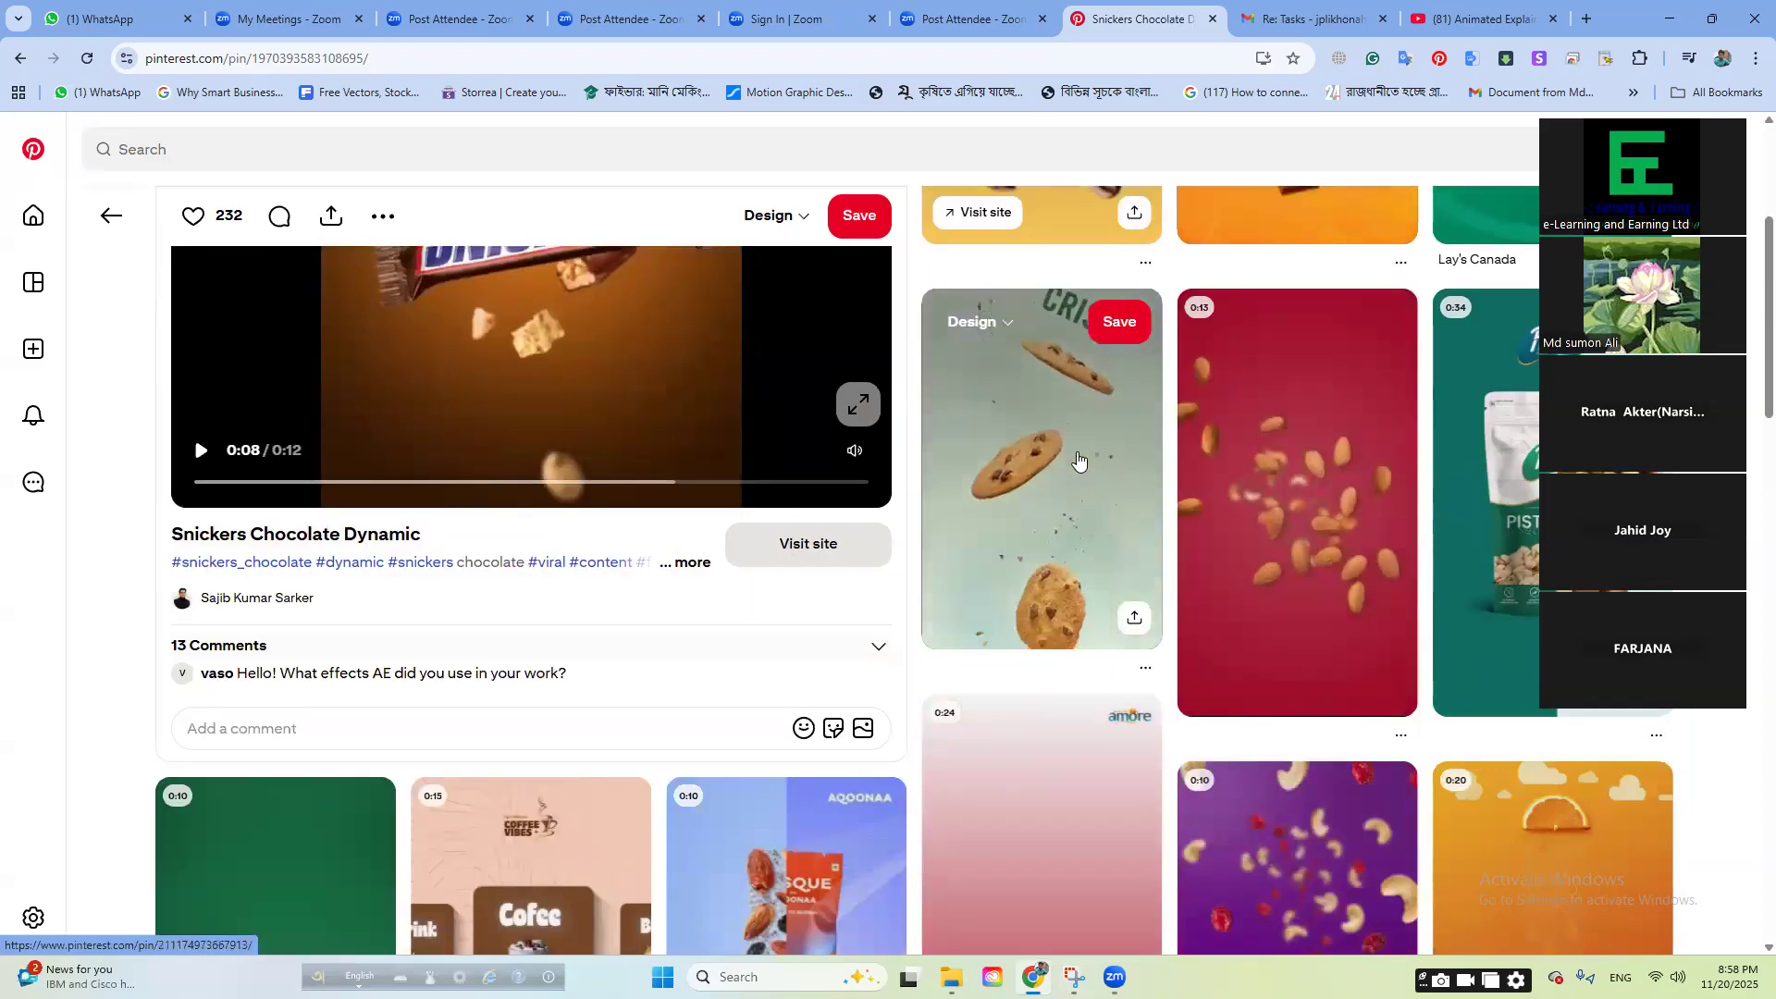
scroll(1078, 460, down, 4)
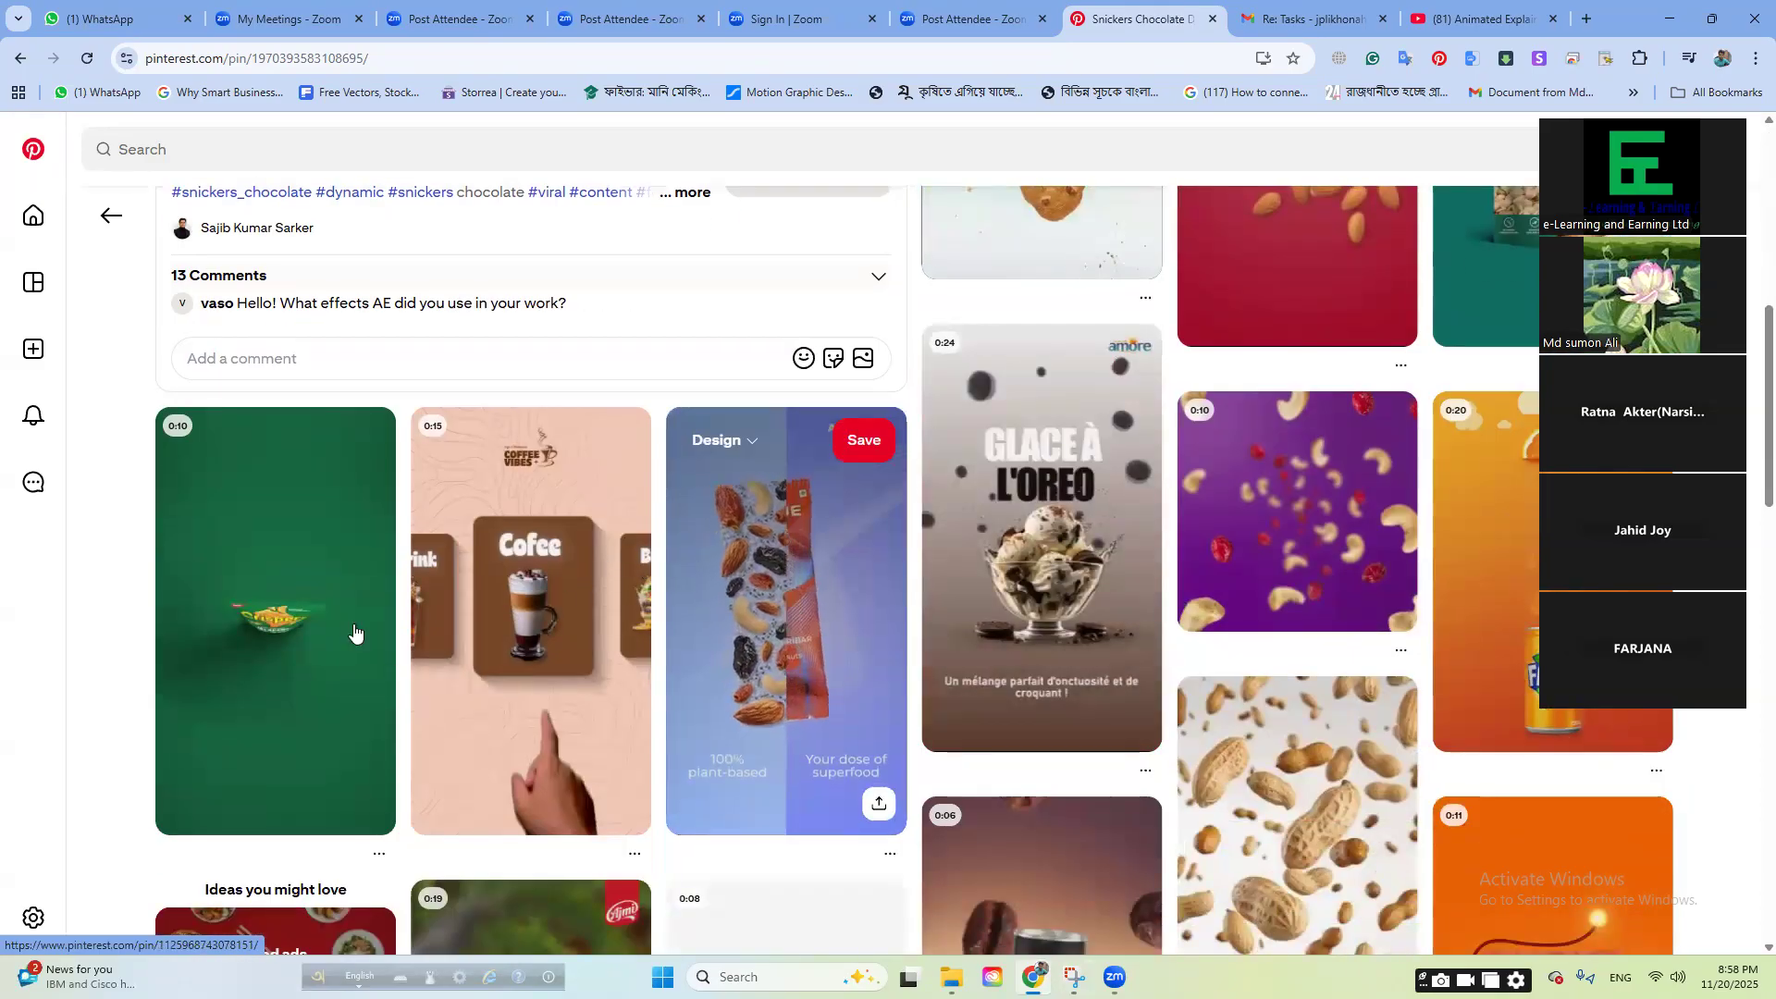
scroll(531, 647, down, 3)
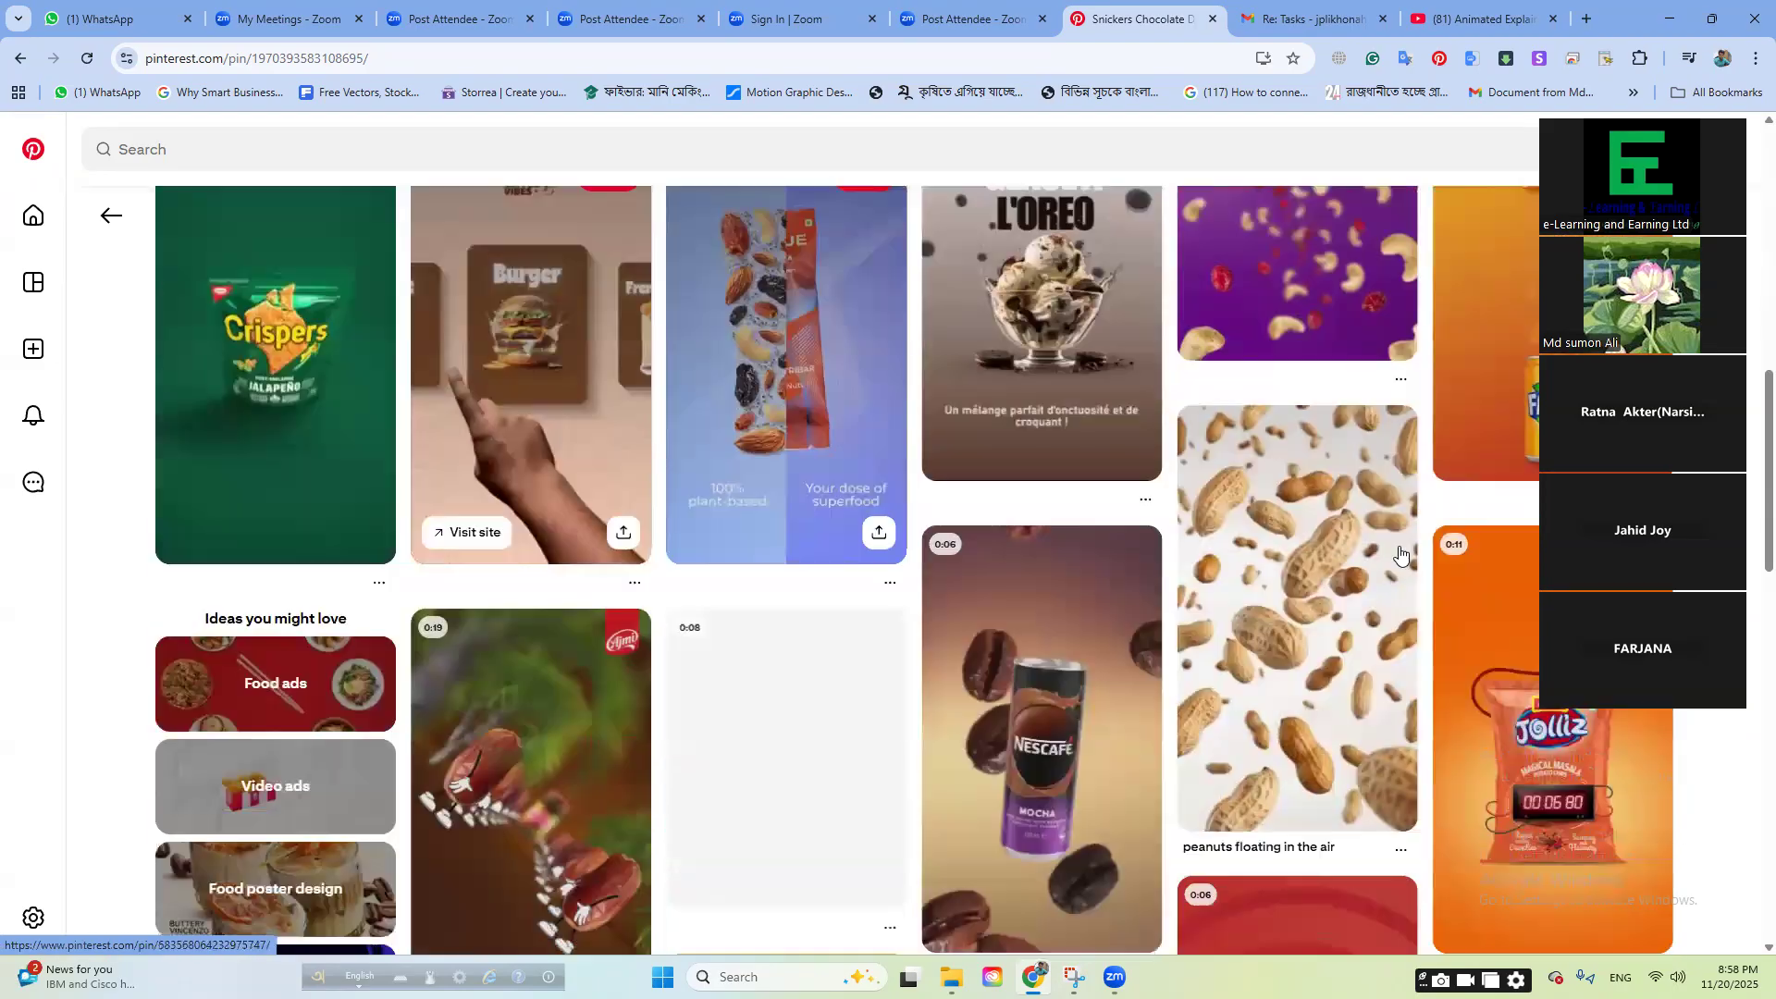
scroll(1073, 625, down, 1)
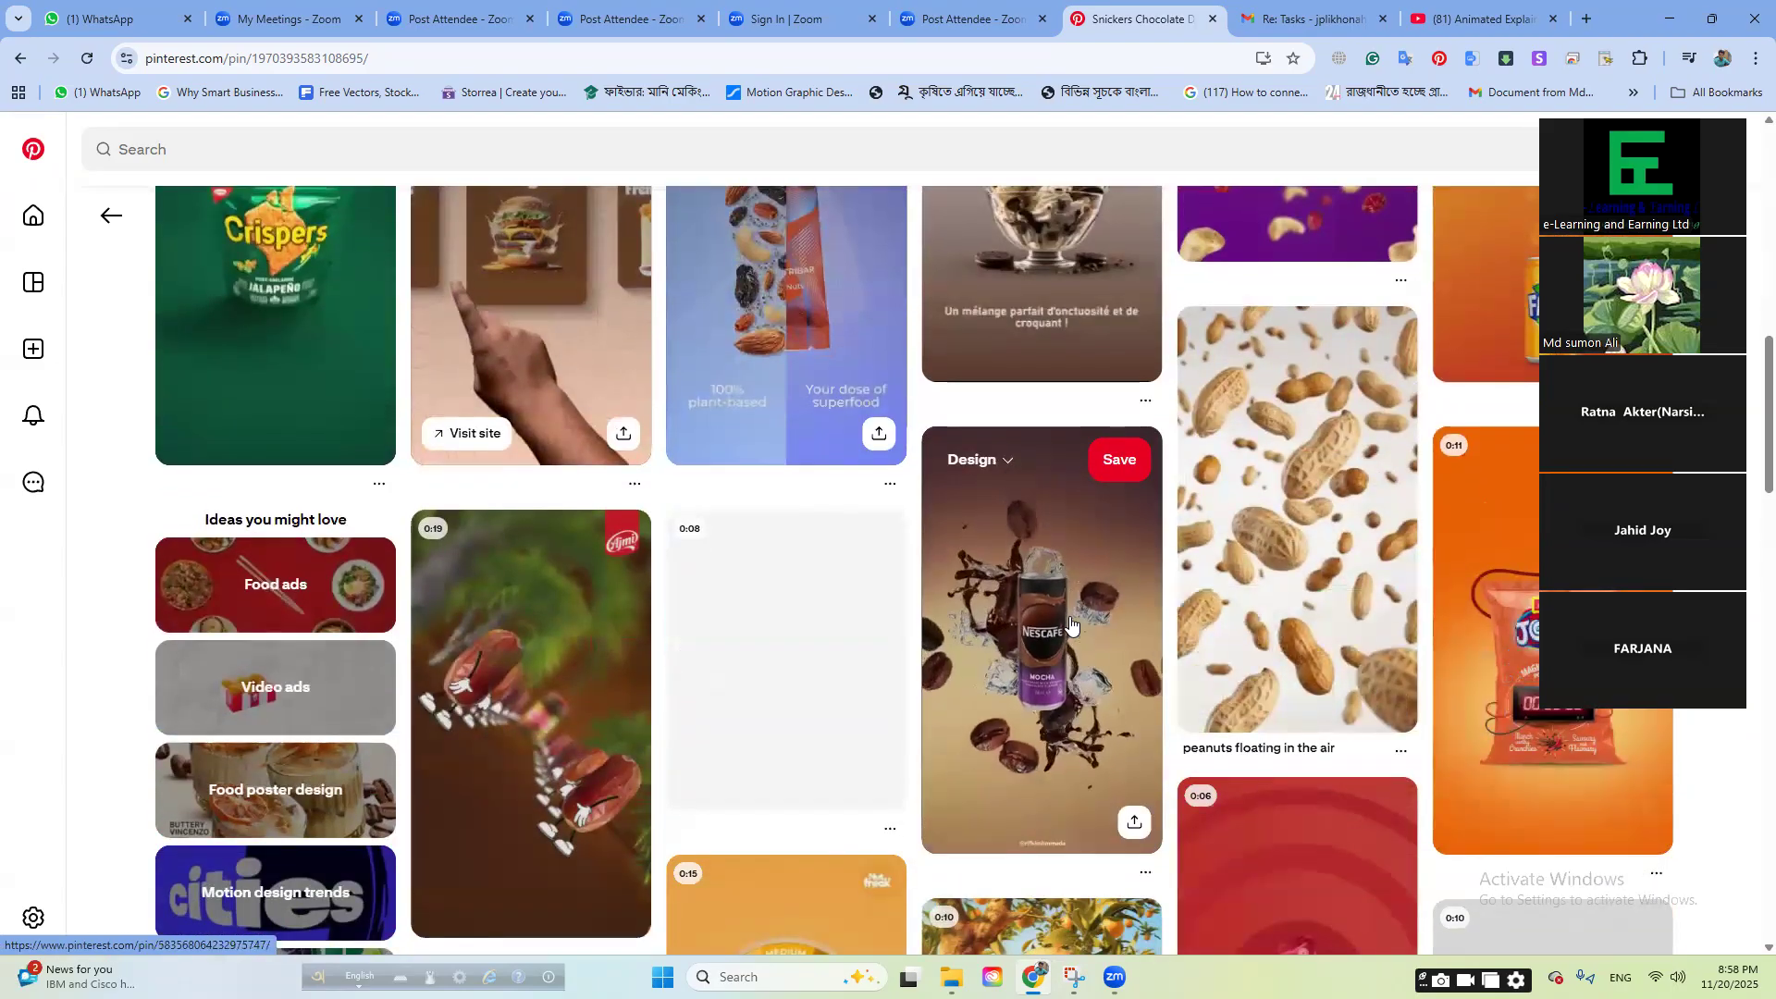
click(1070, 625)
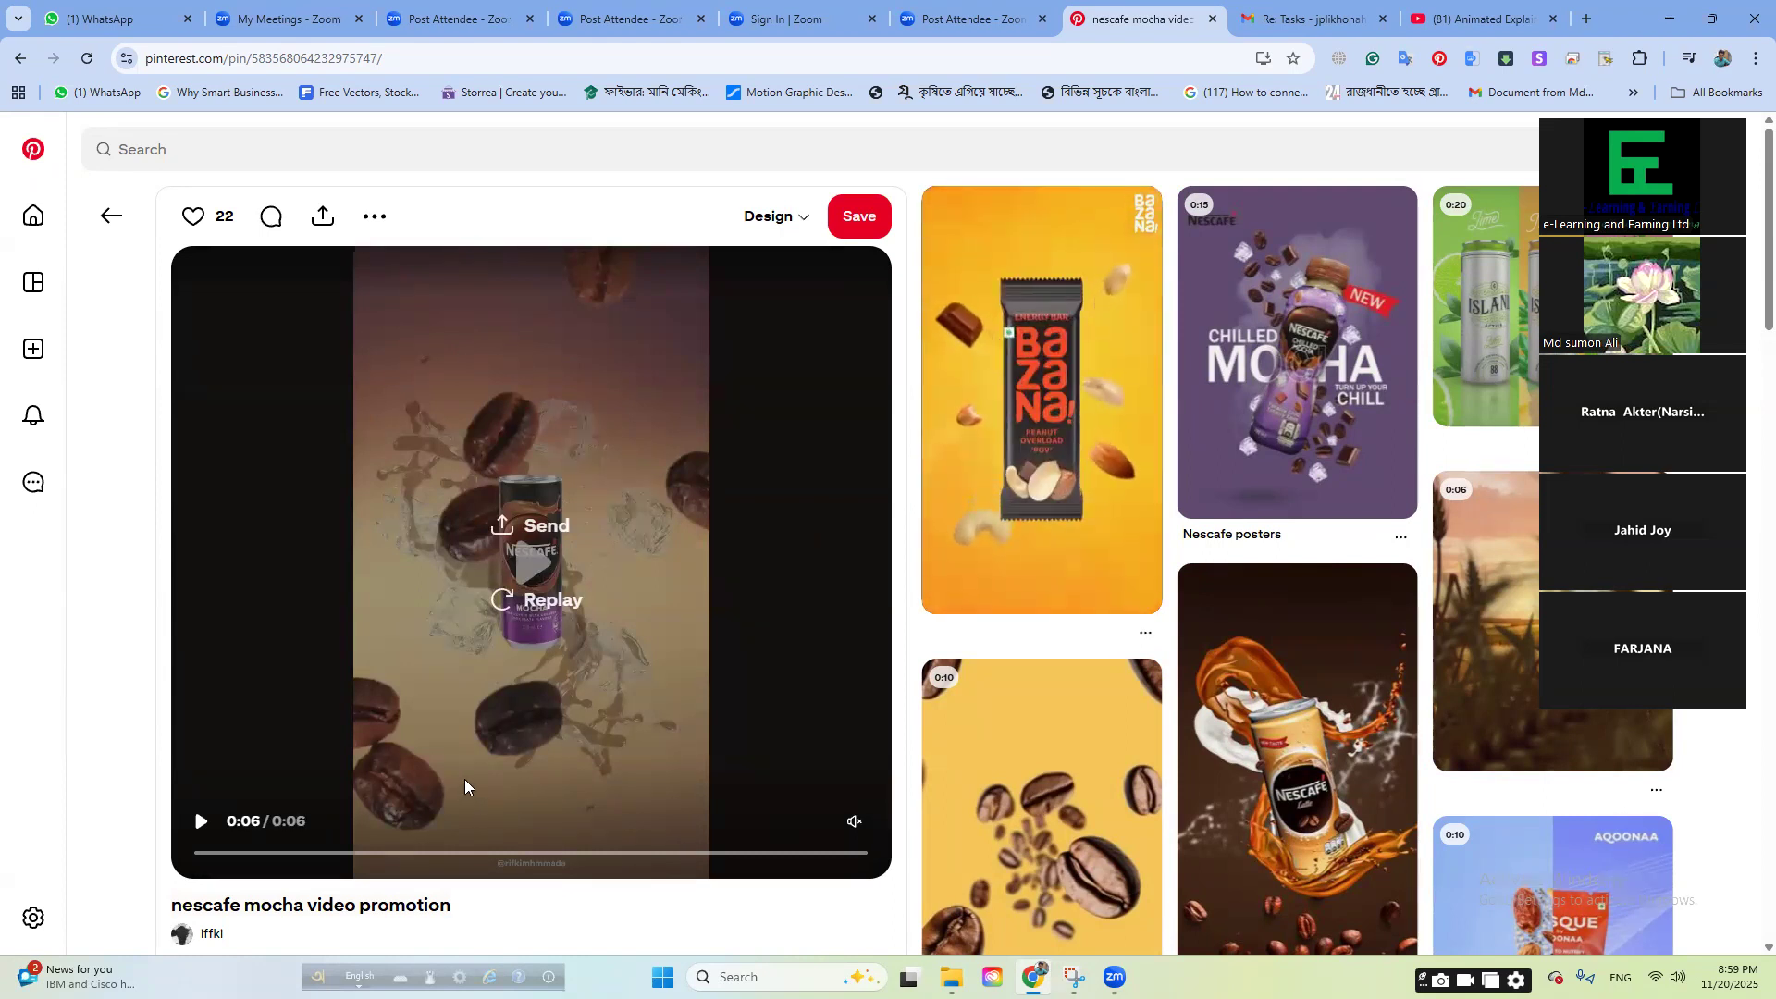
- Examine the food and drink motion ads related to the Nescafe Mocha pin as design references
scroll(1333, 626, down, 7)
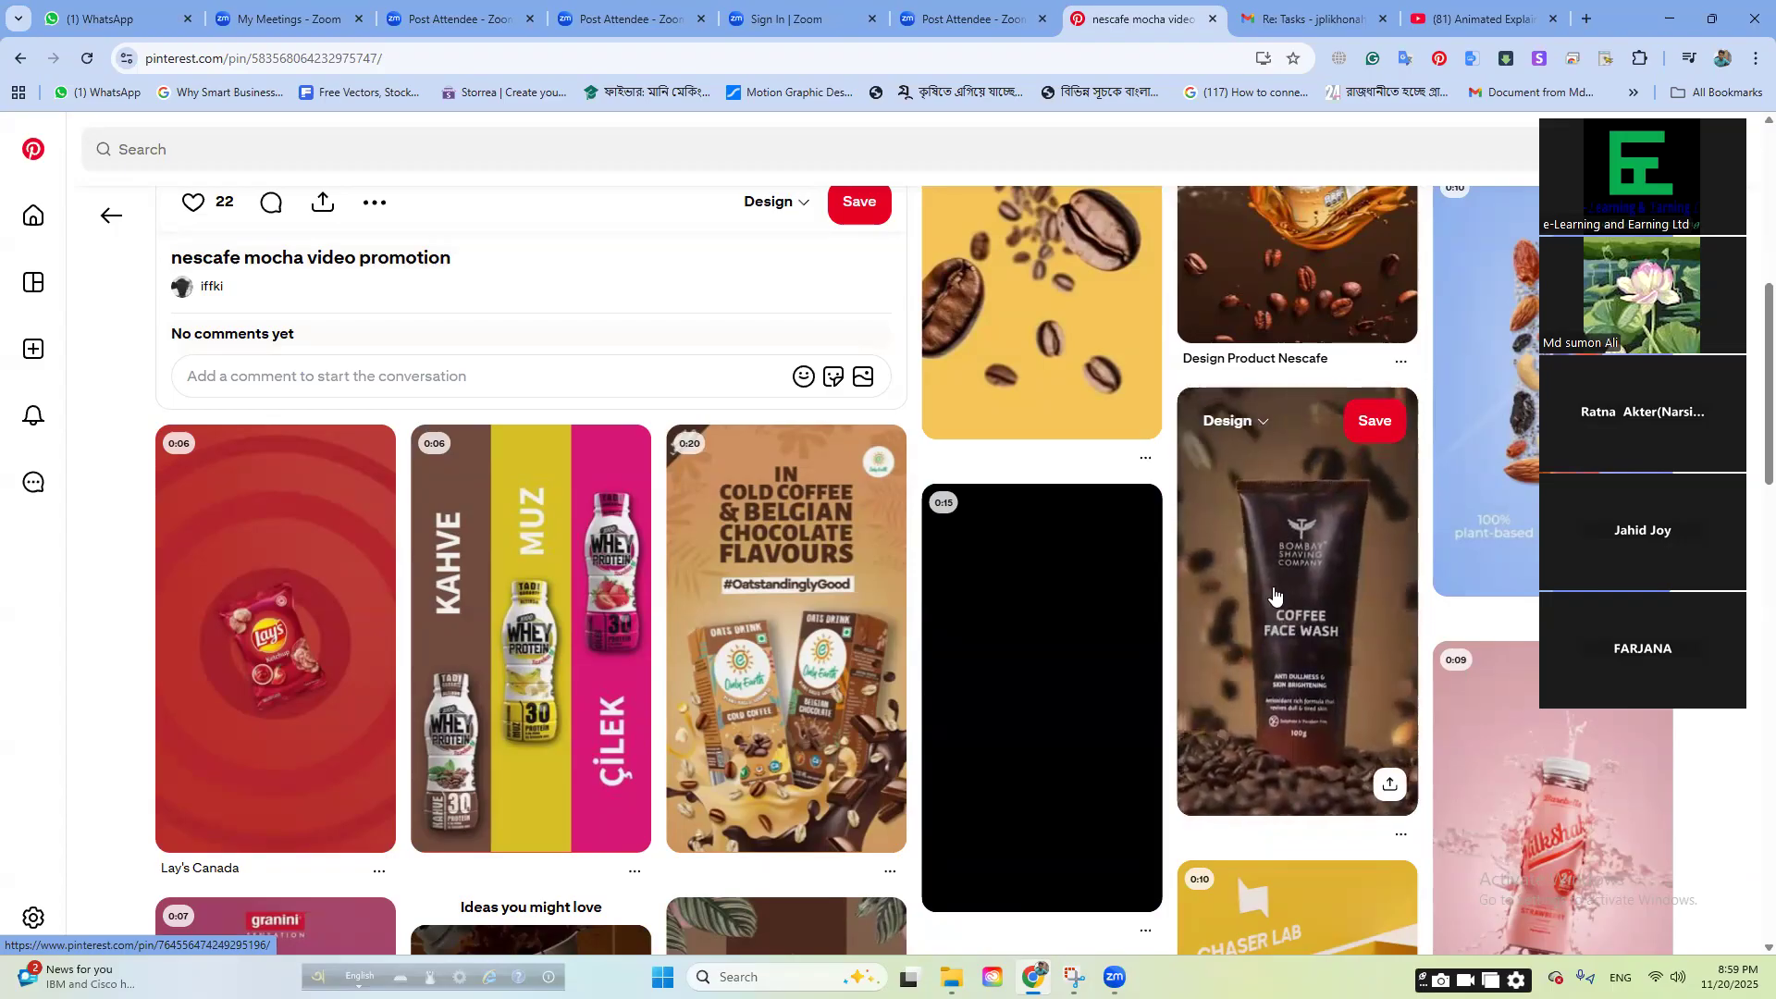
scroll(1273, 593, down, 1)
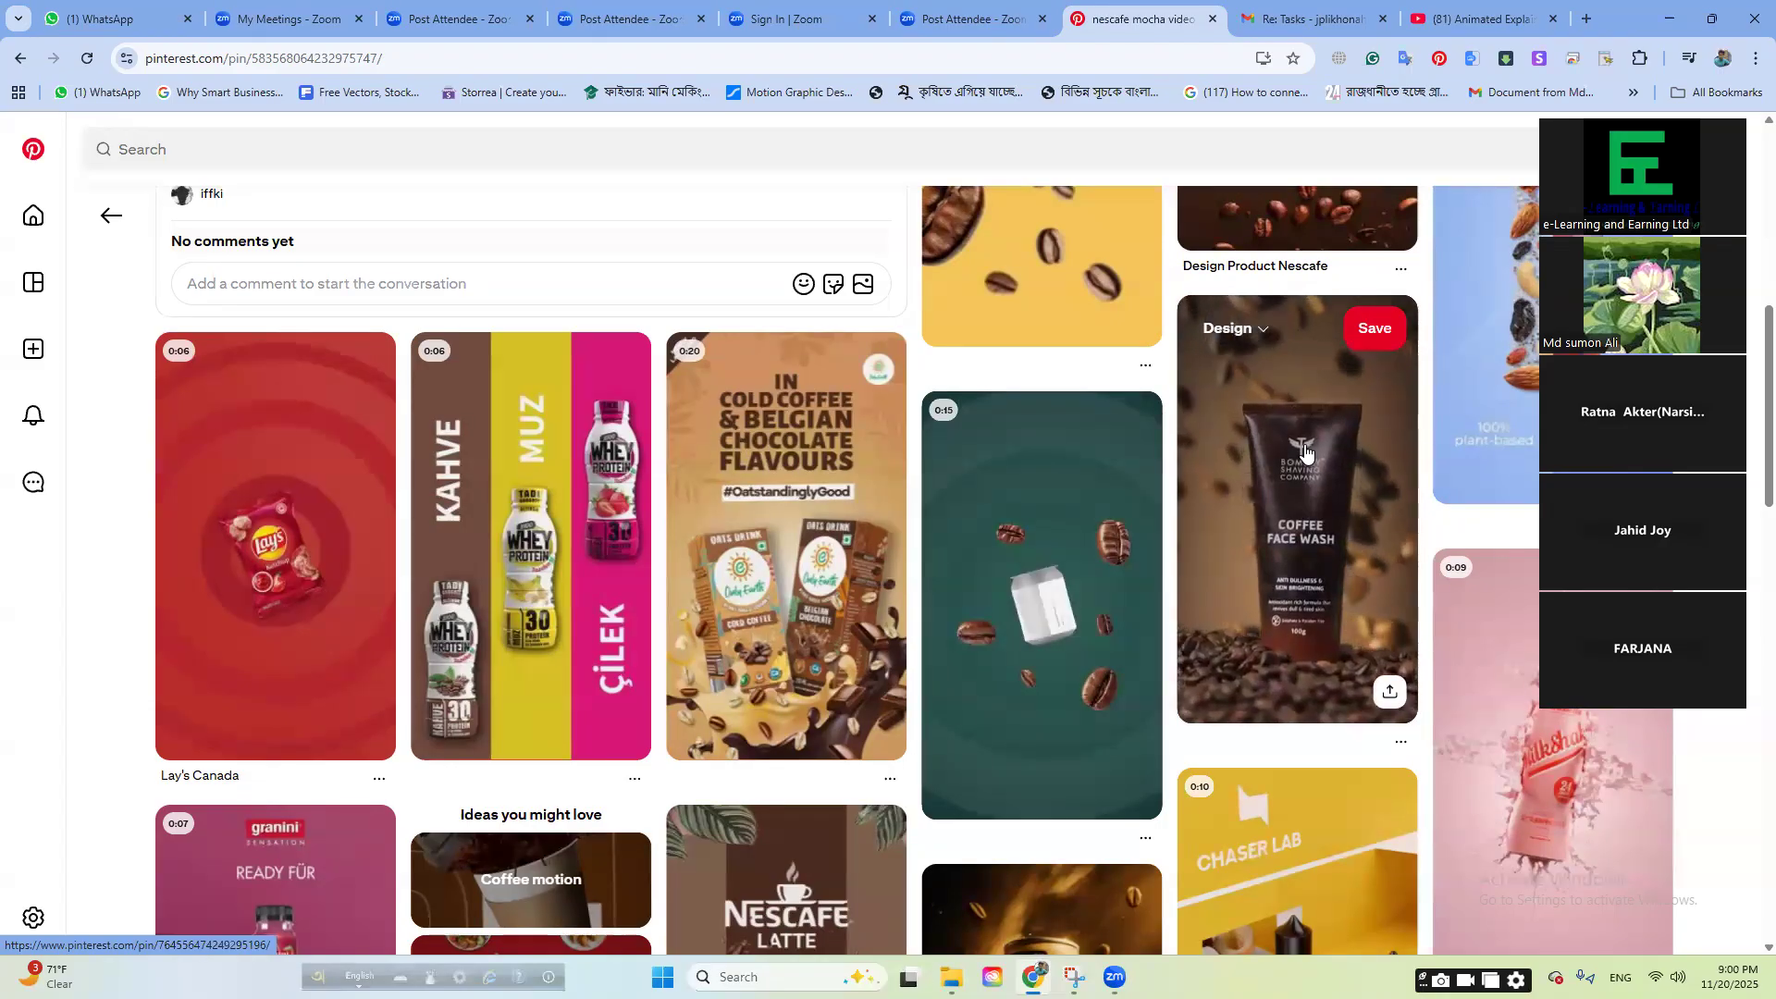
scroll(1300, 523, down, 7)
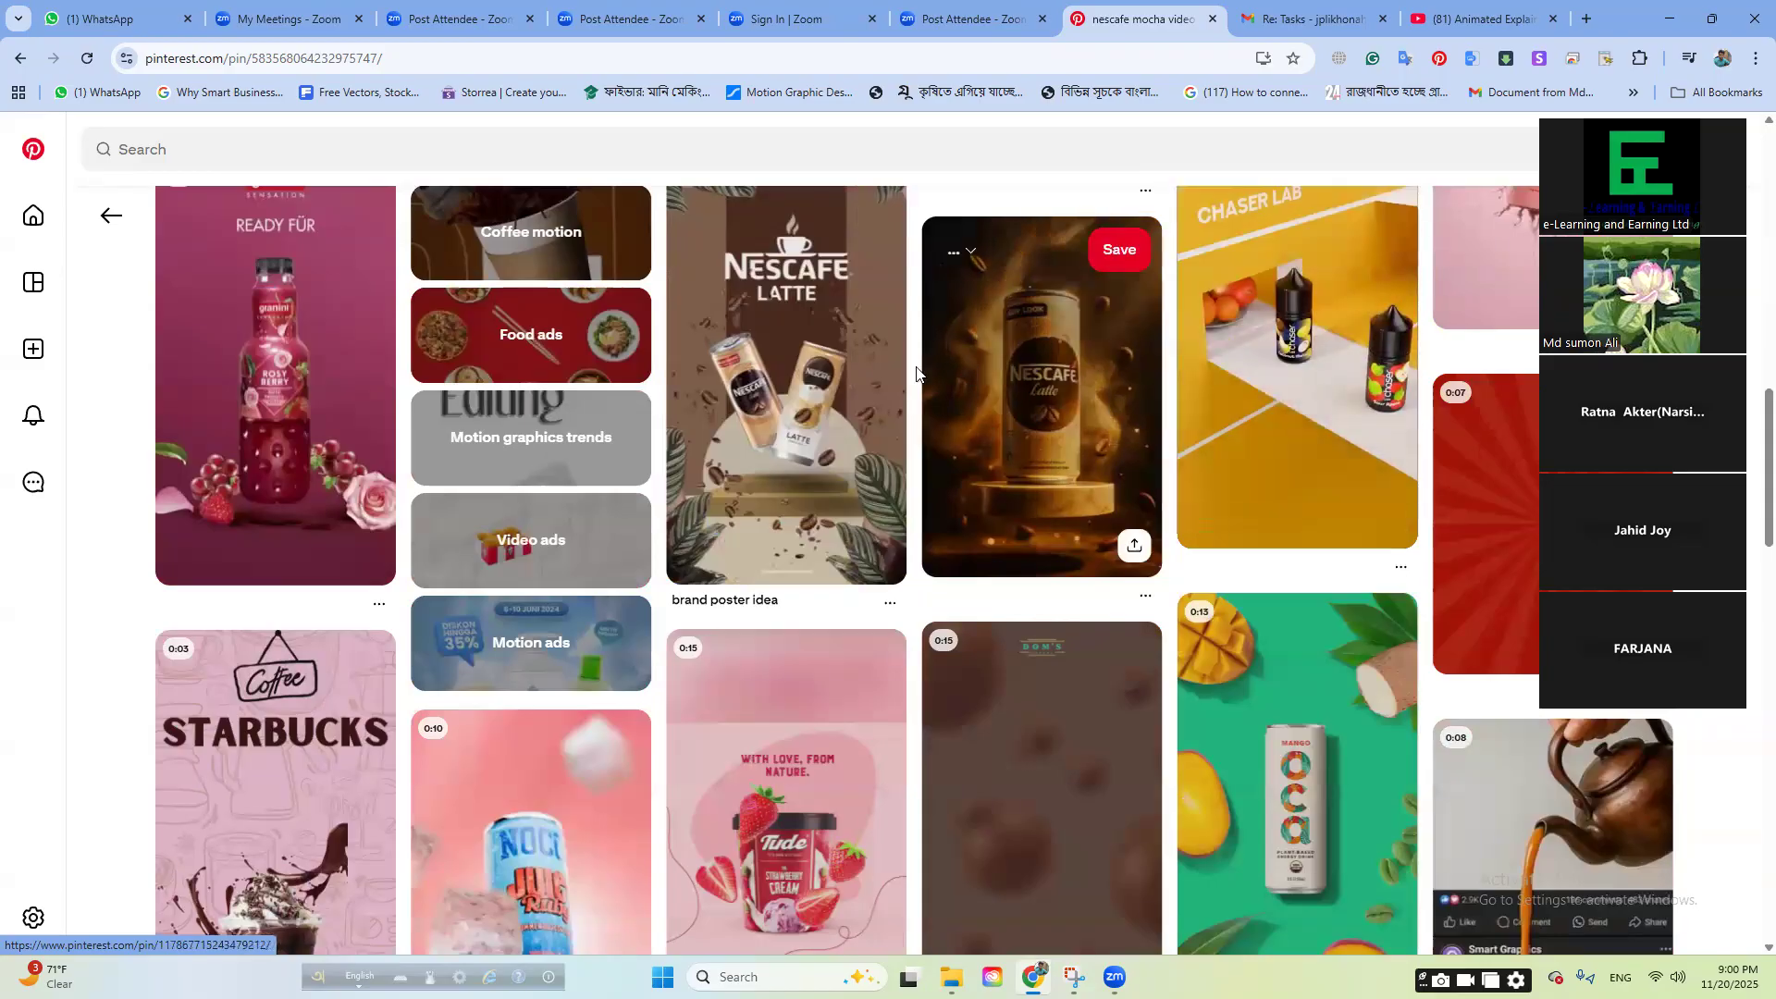
scroll(837, 463, down, 4)
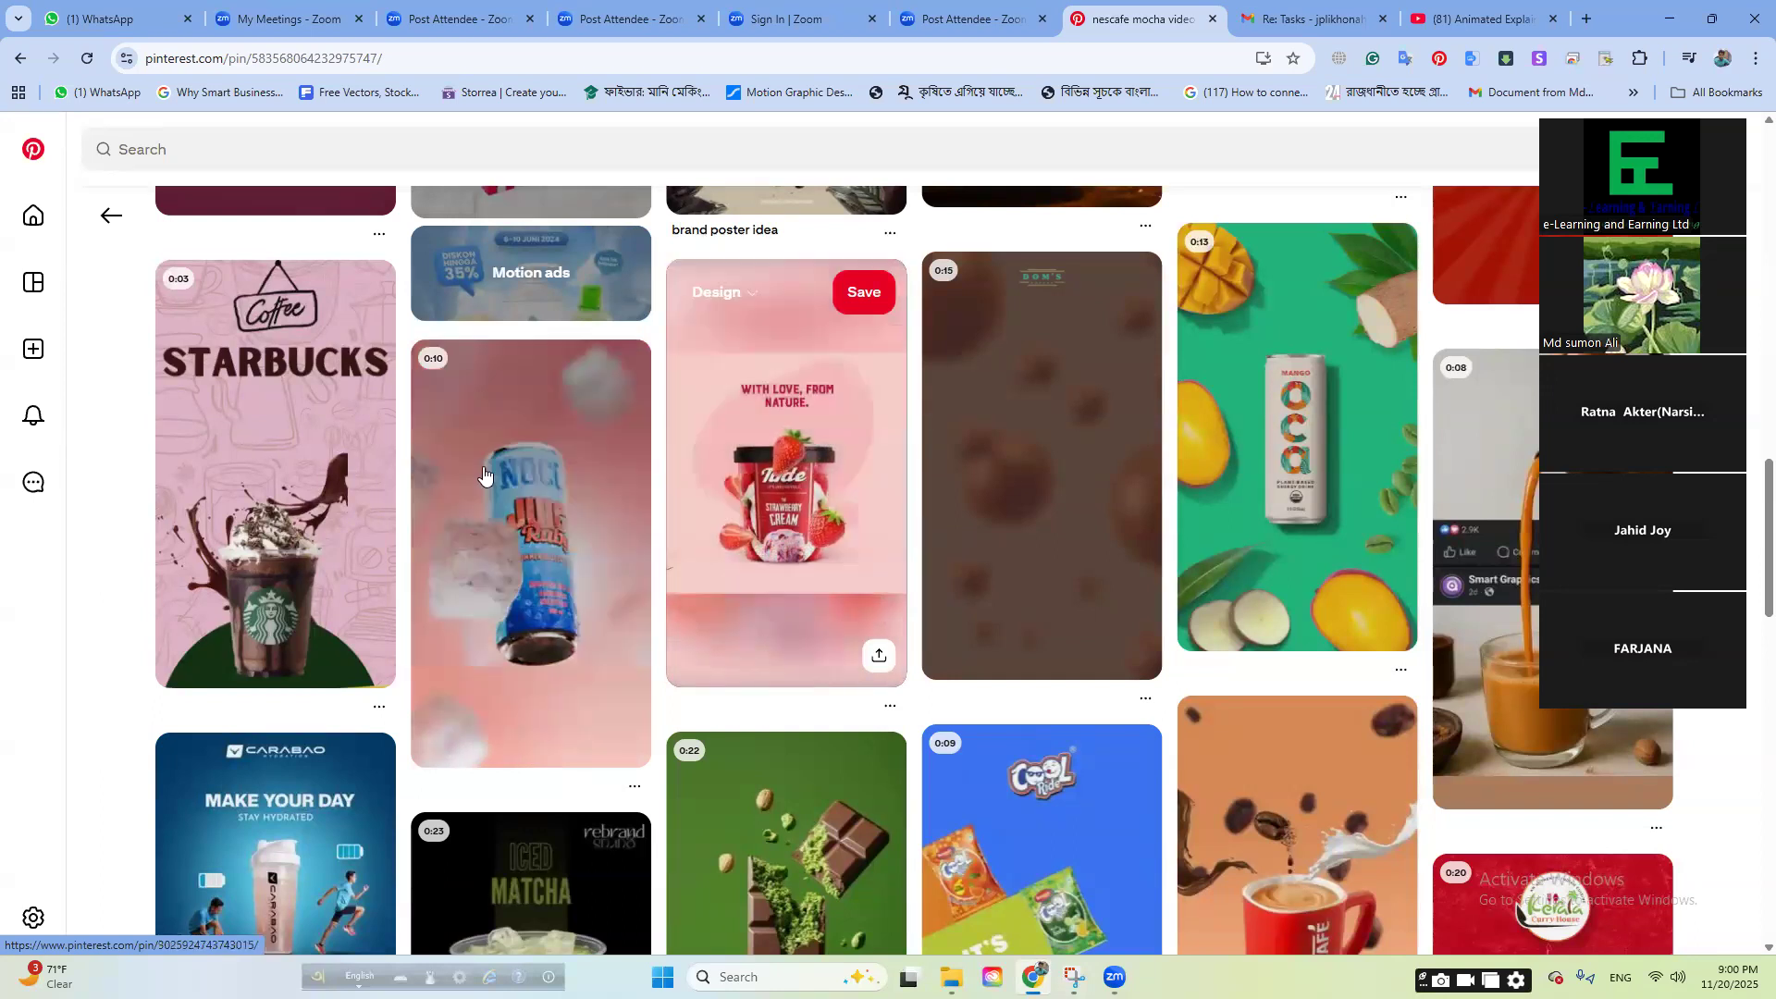
scroll(321, 513, down, 1)
scroll(321, 513, down, 1)
scroll(698, 722, down, 4)
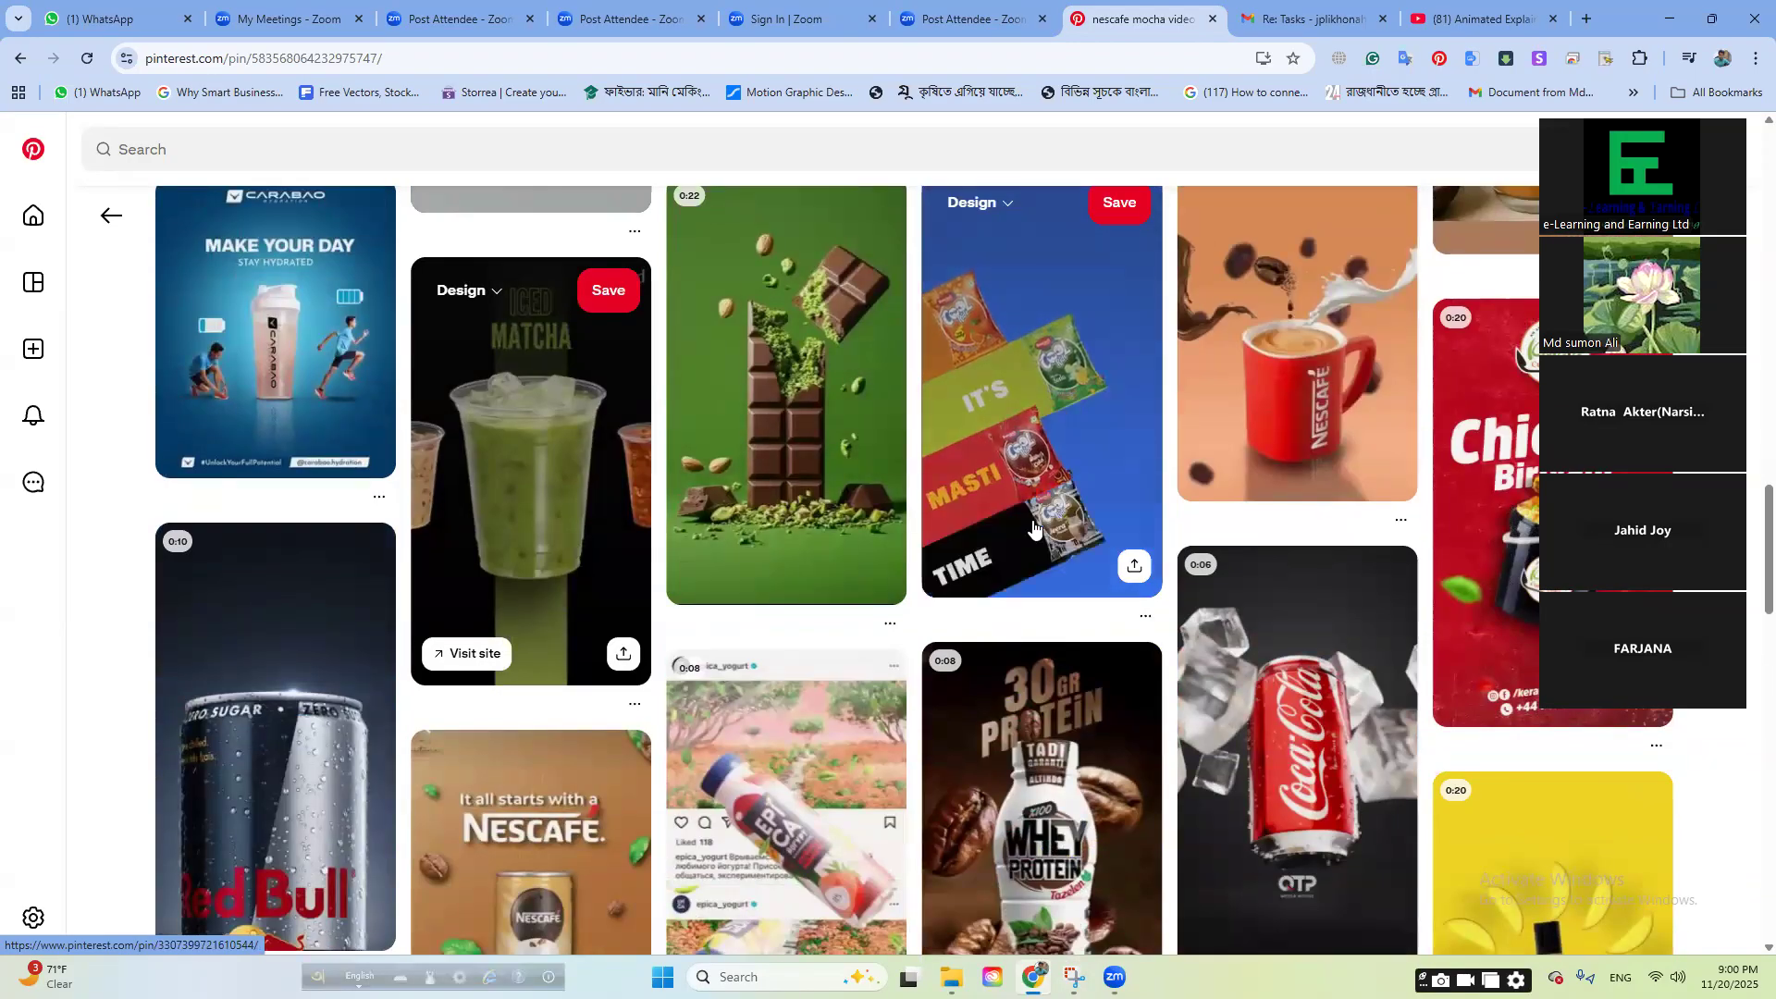
scroll(1046, 457, up, 1)
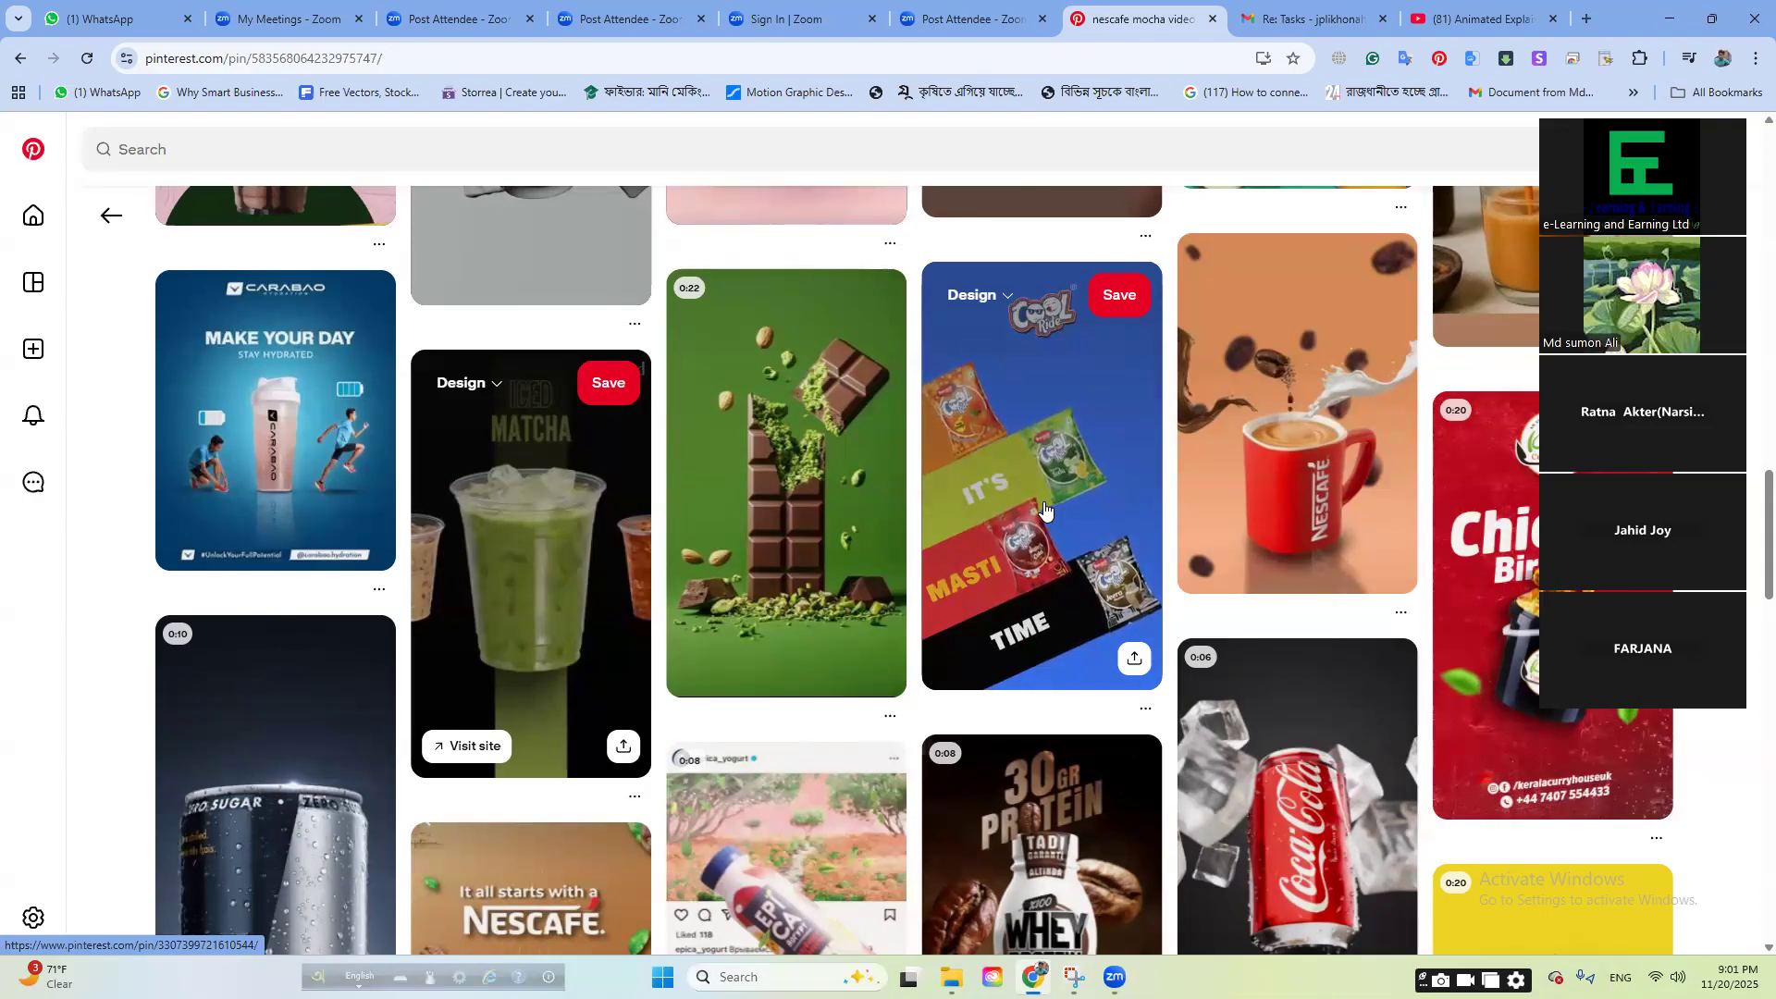
scroll(1052, 511, down, 3)
scroll(804, 494, down, 2)
scroll(804, 495, down, 9)
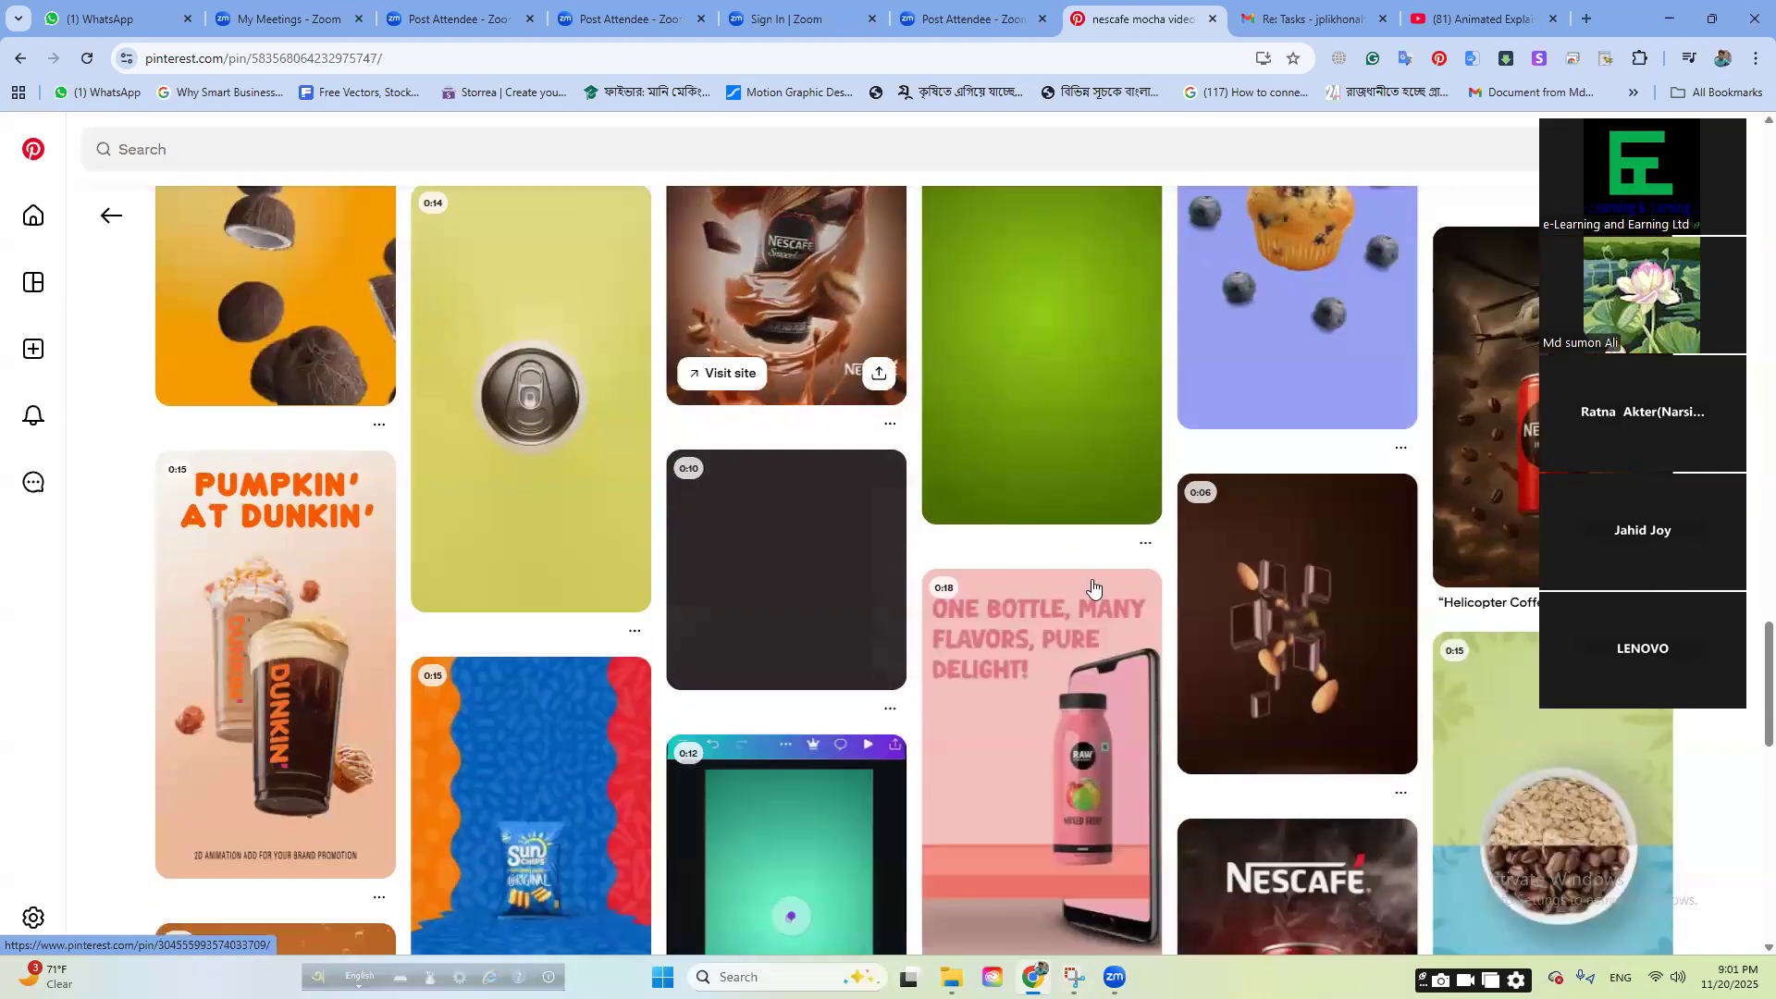
scroll(1036, 500, up, 3)
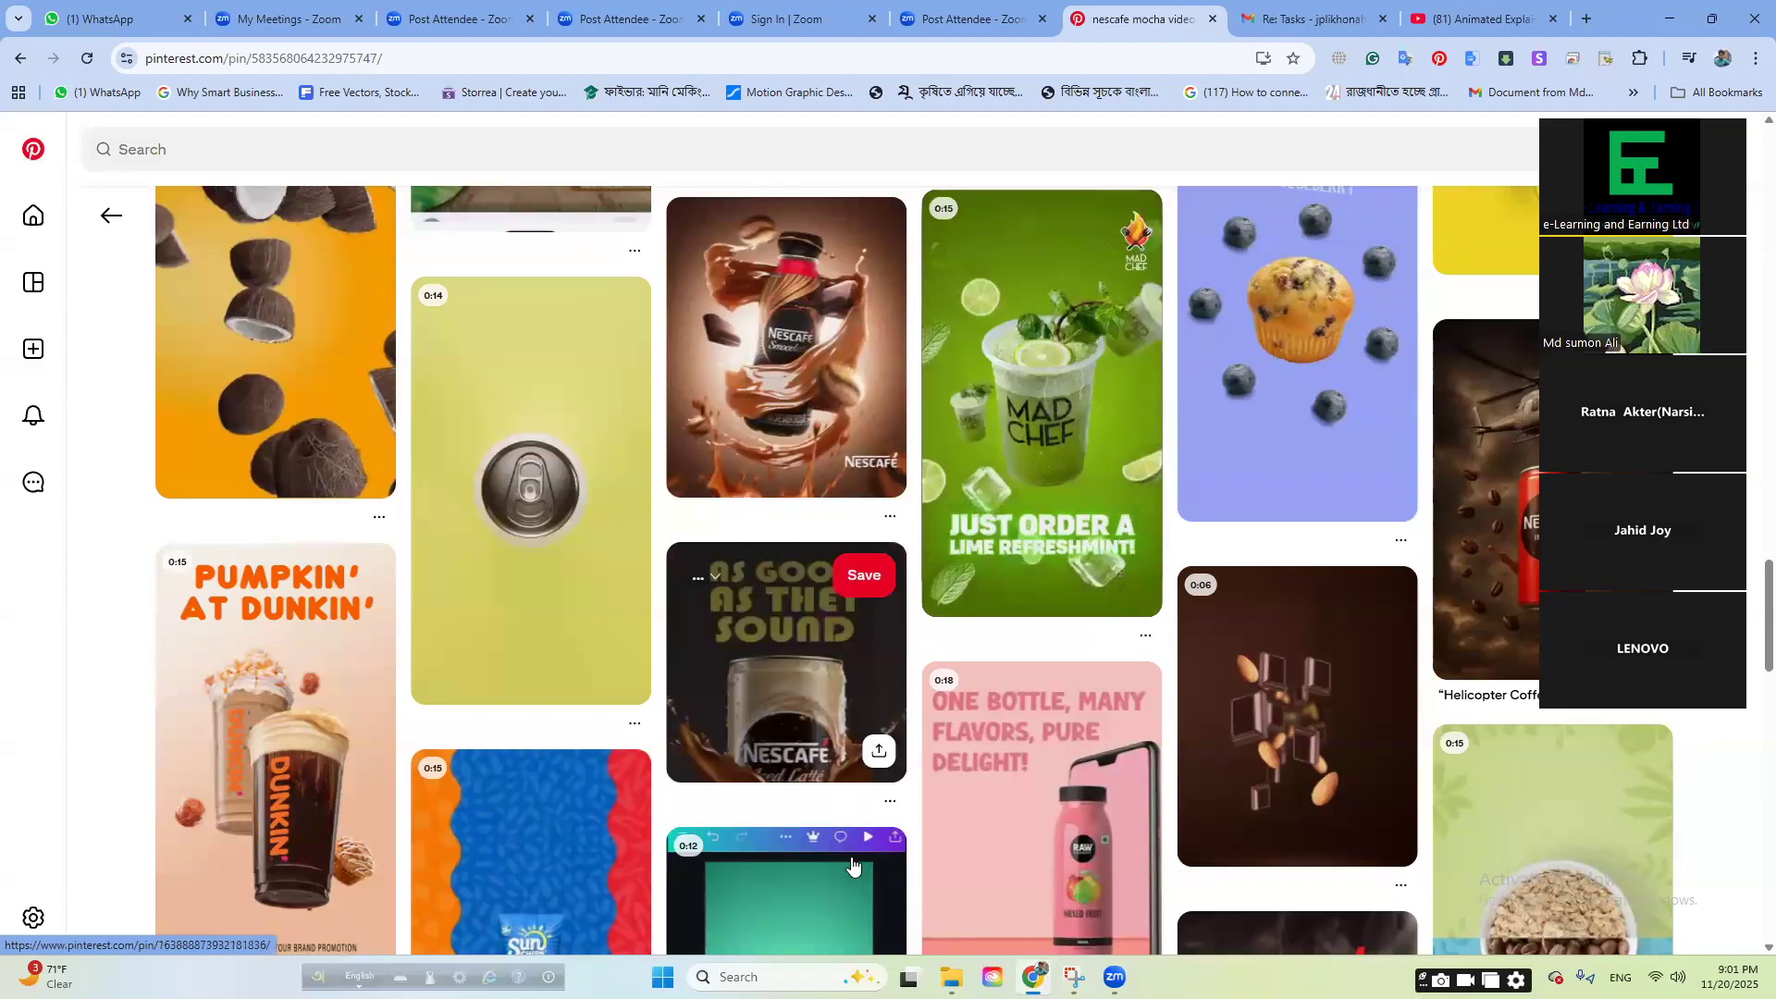
- Launch Adobe After Effects 2025, dismiss the AEJuice Pack Manager message and create a new project
click(768, 976)
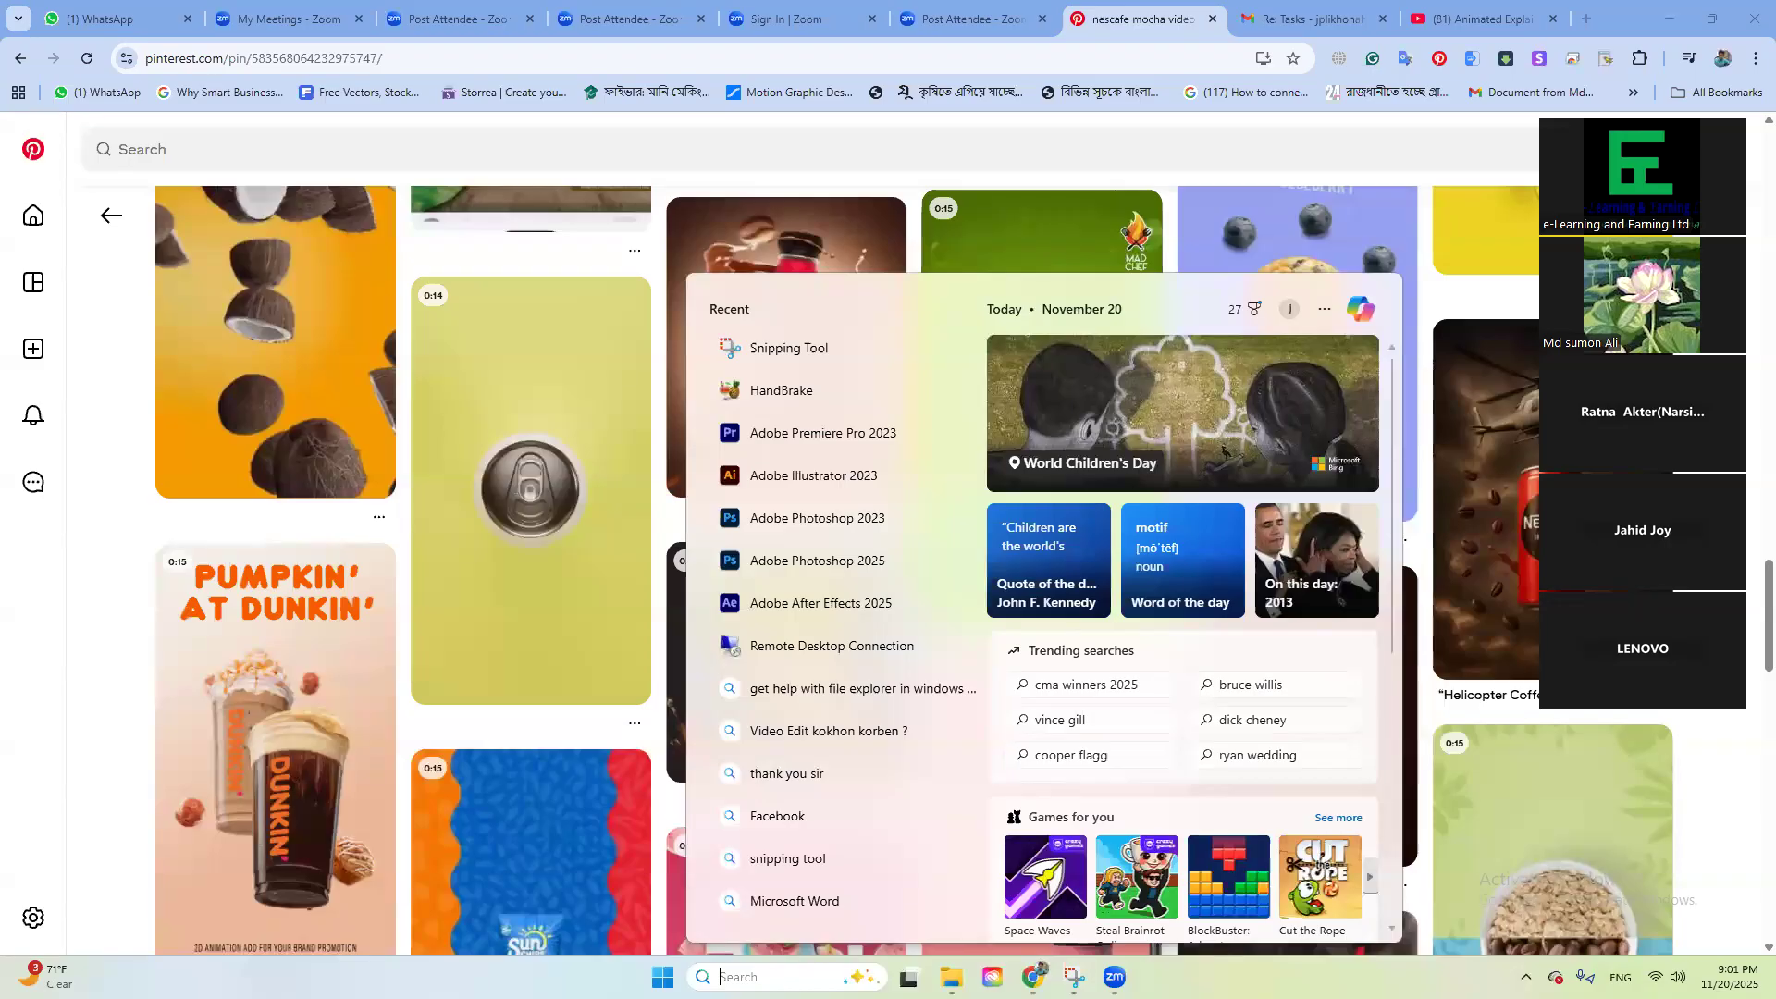
click(868, 606)
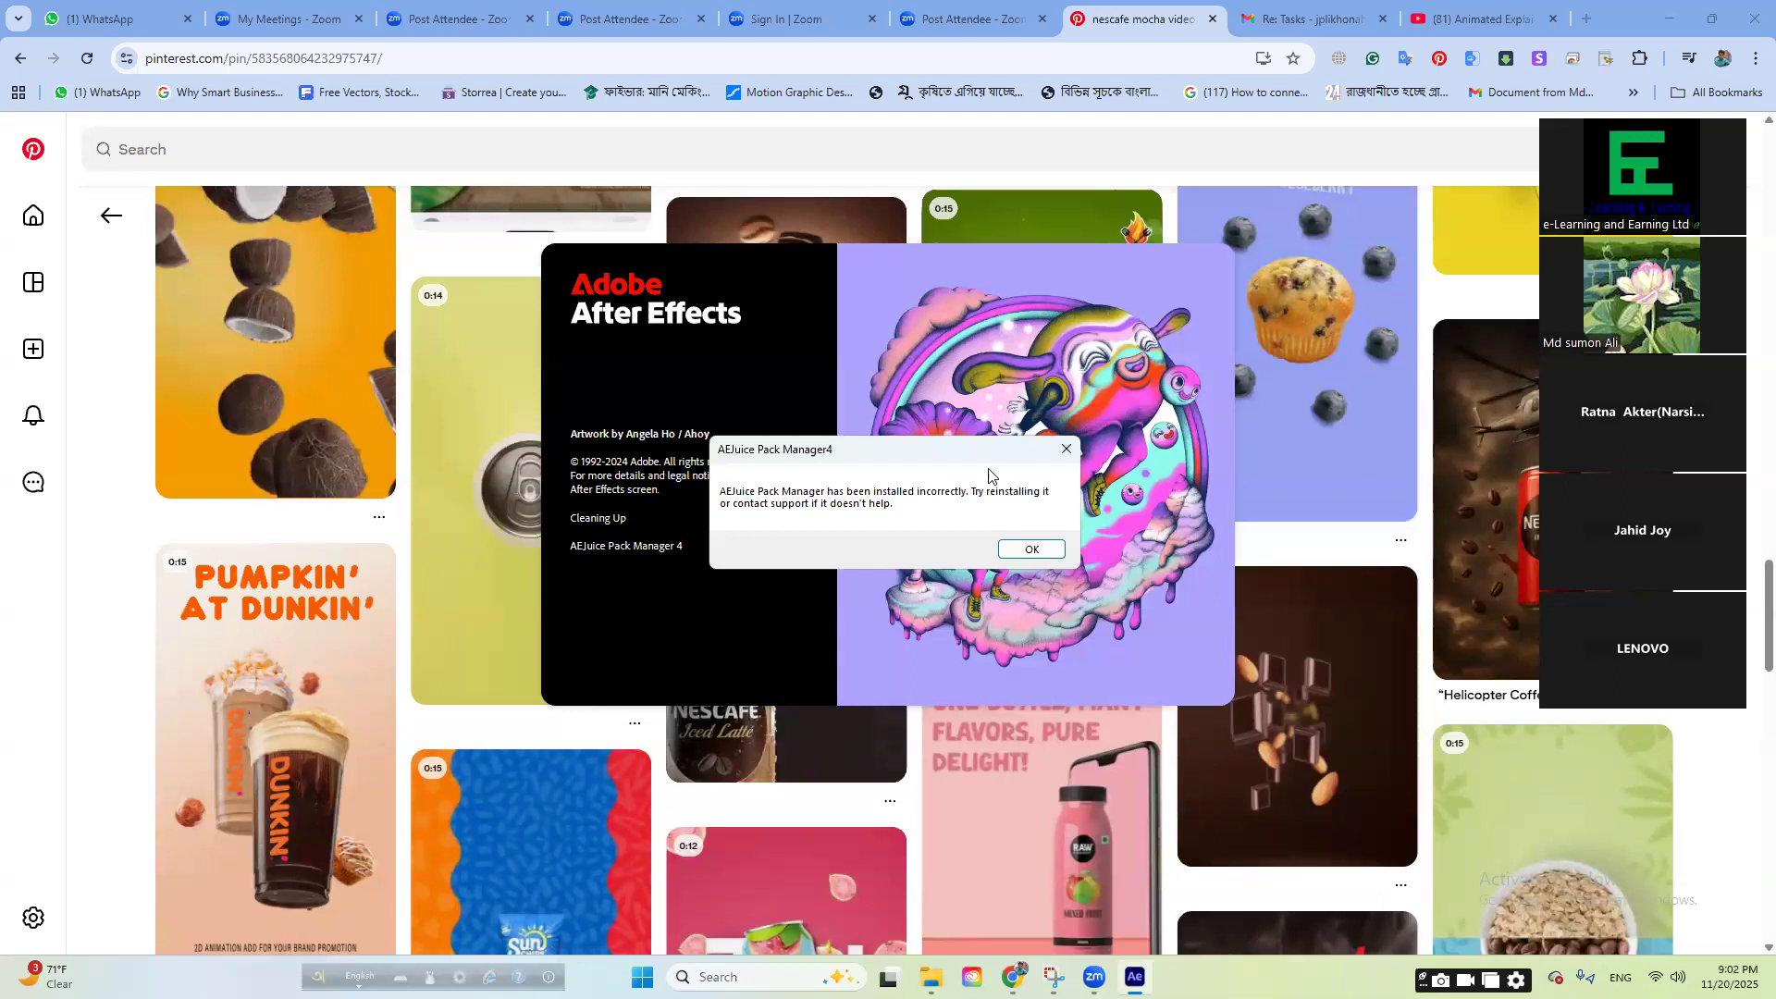
click(1066, 449)
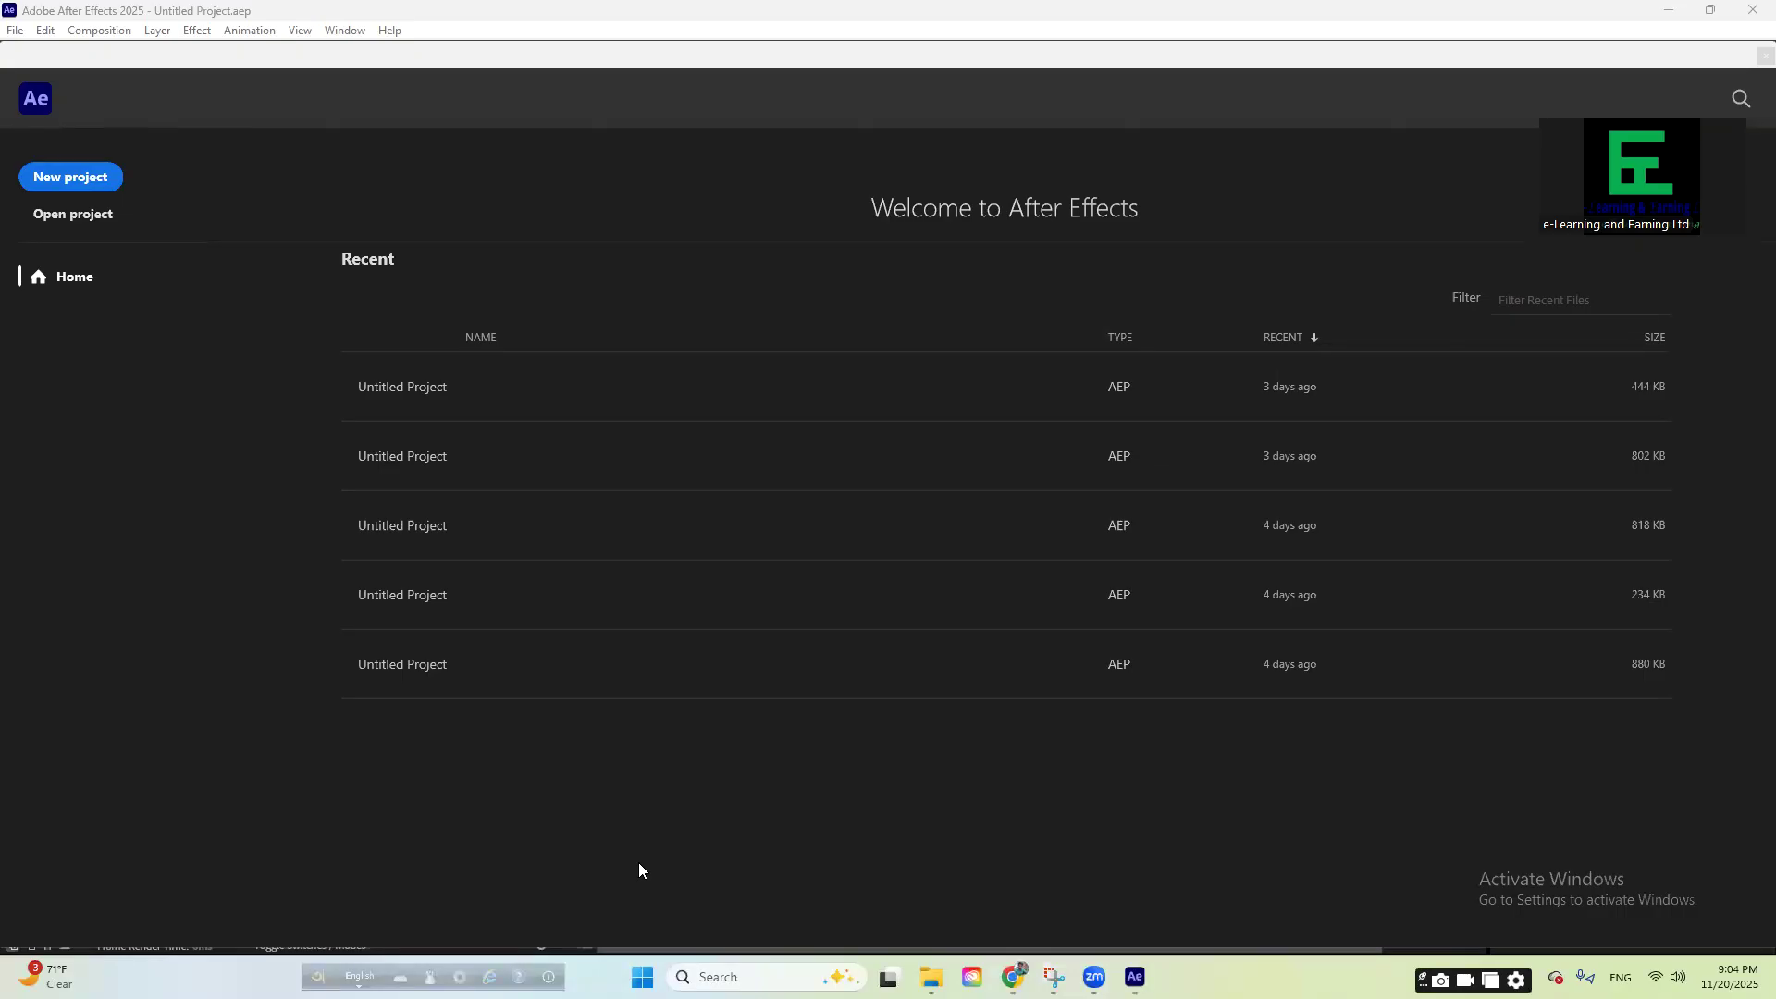
click(80, 178)
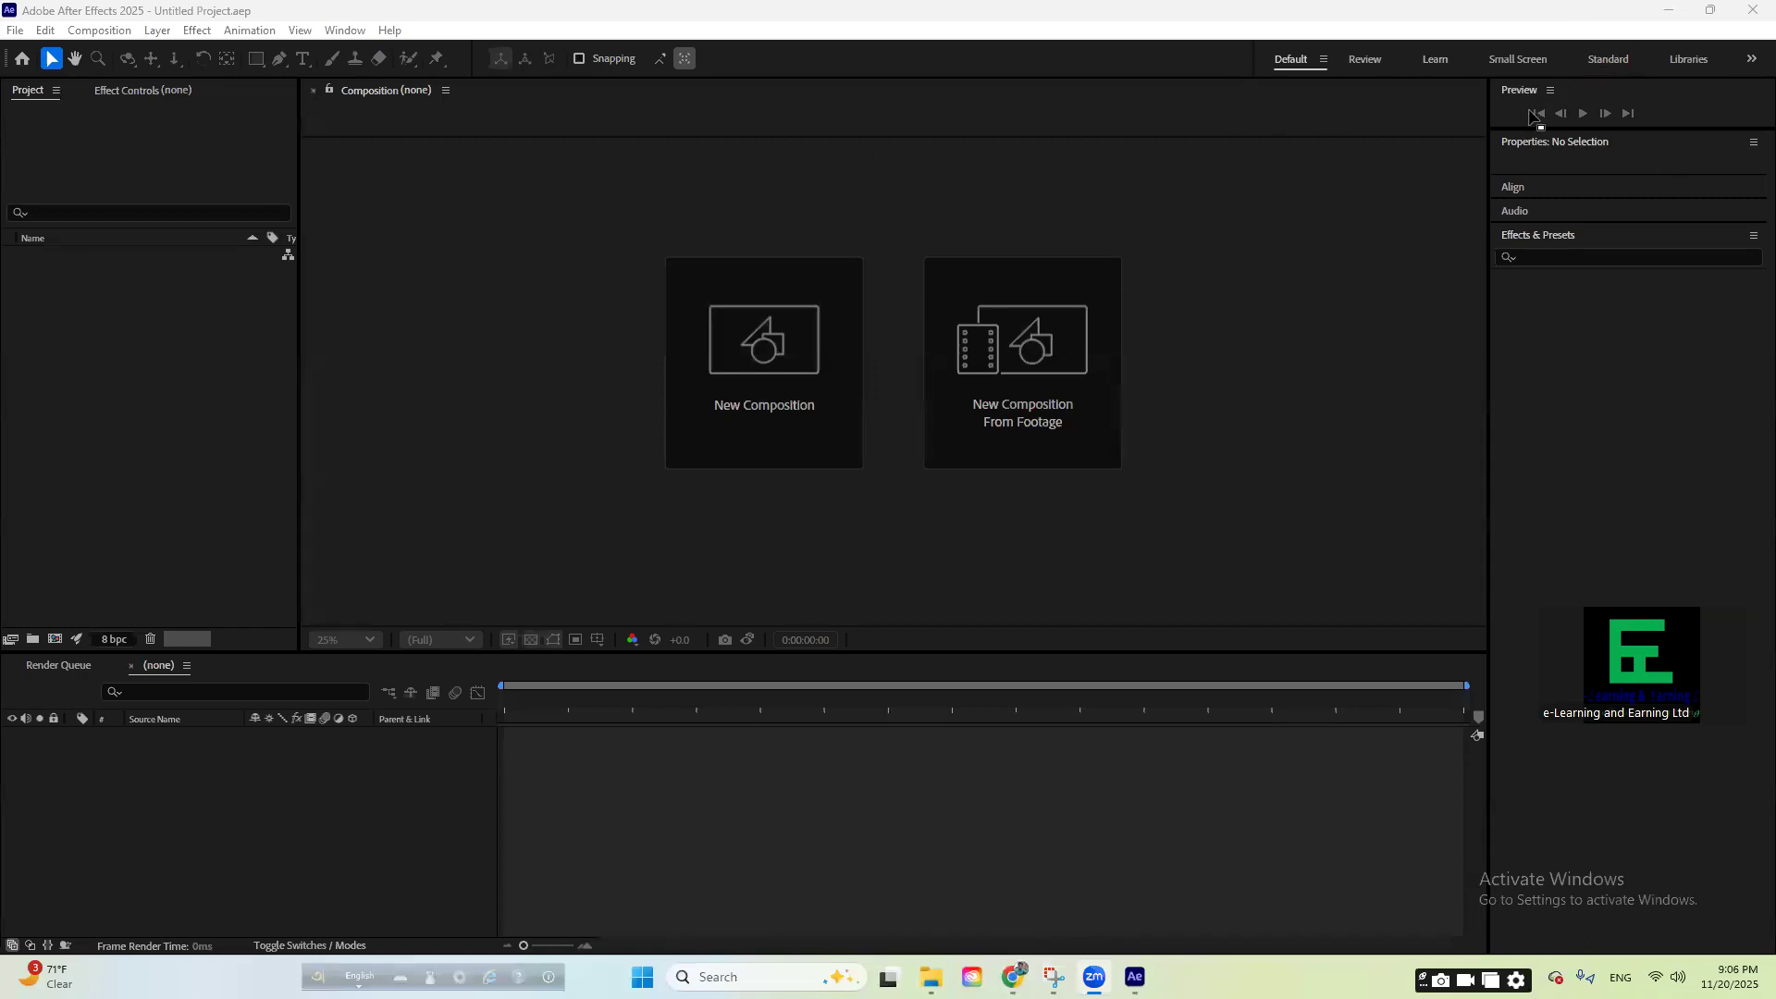
click(1613, 256)
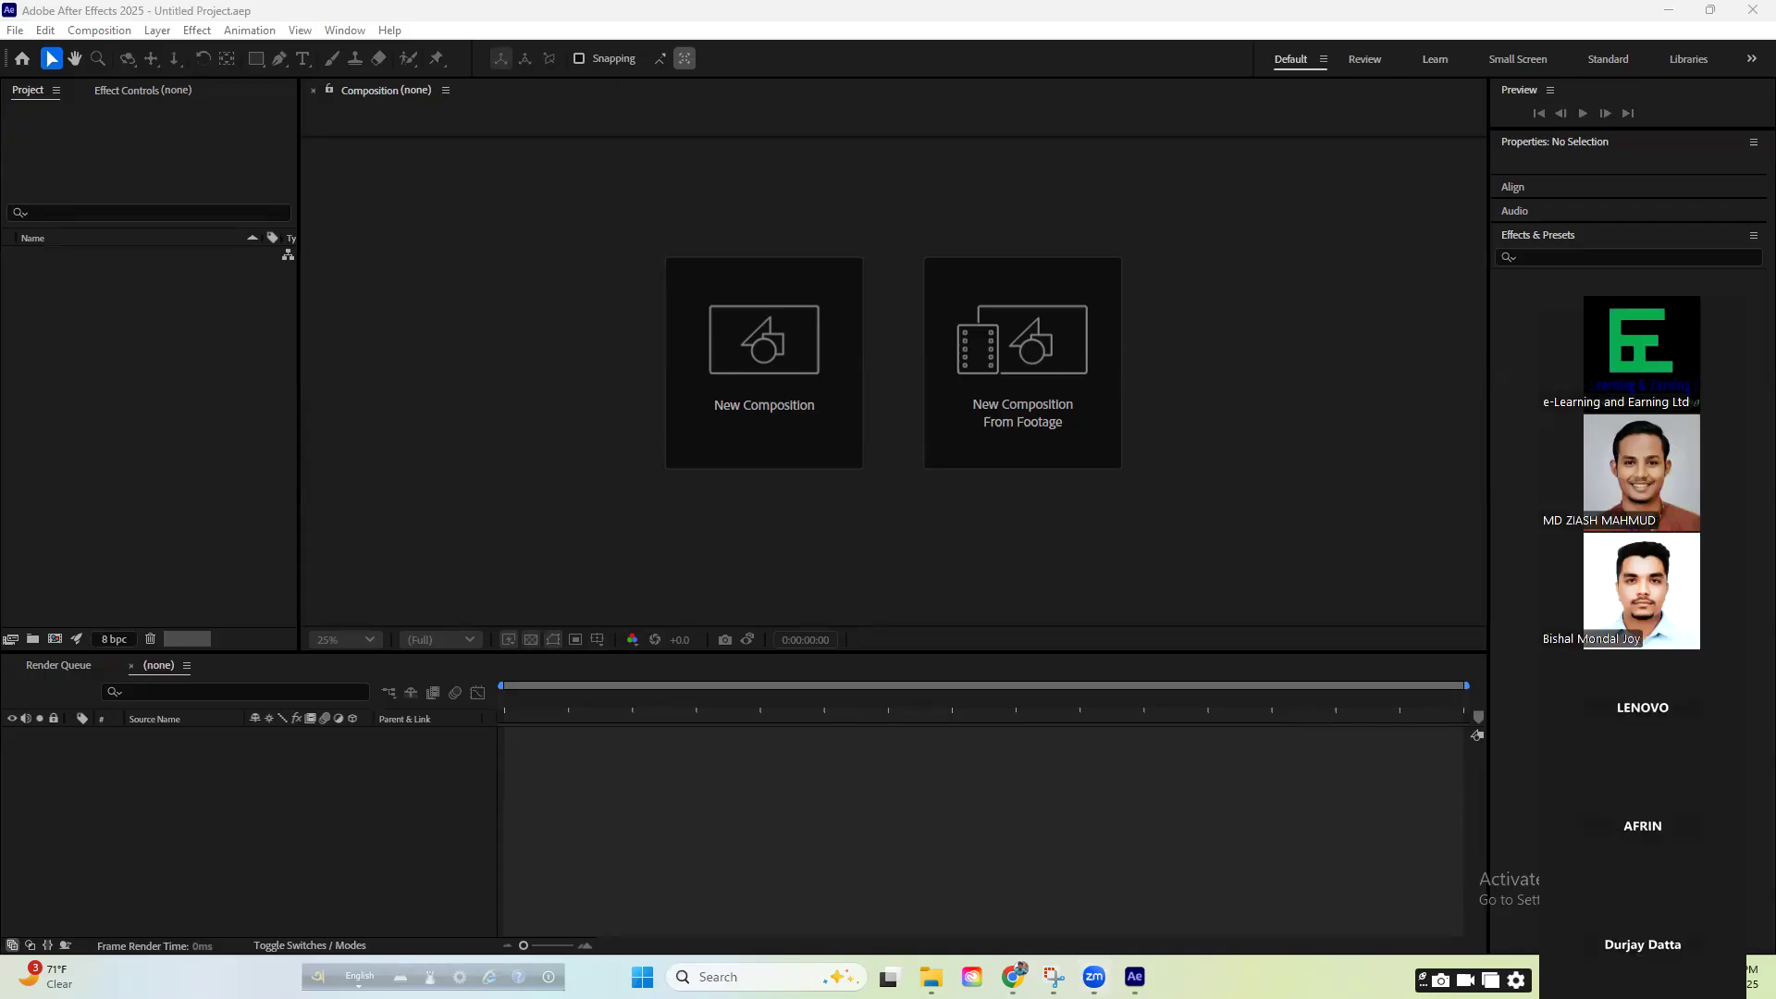
drag(1684, 298, 1655, 235)
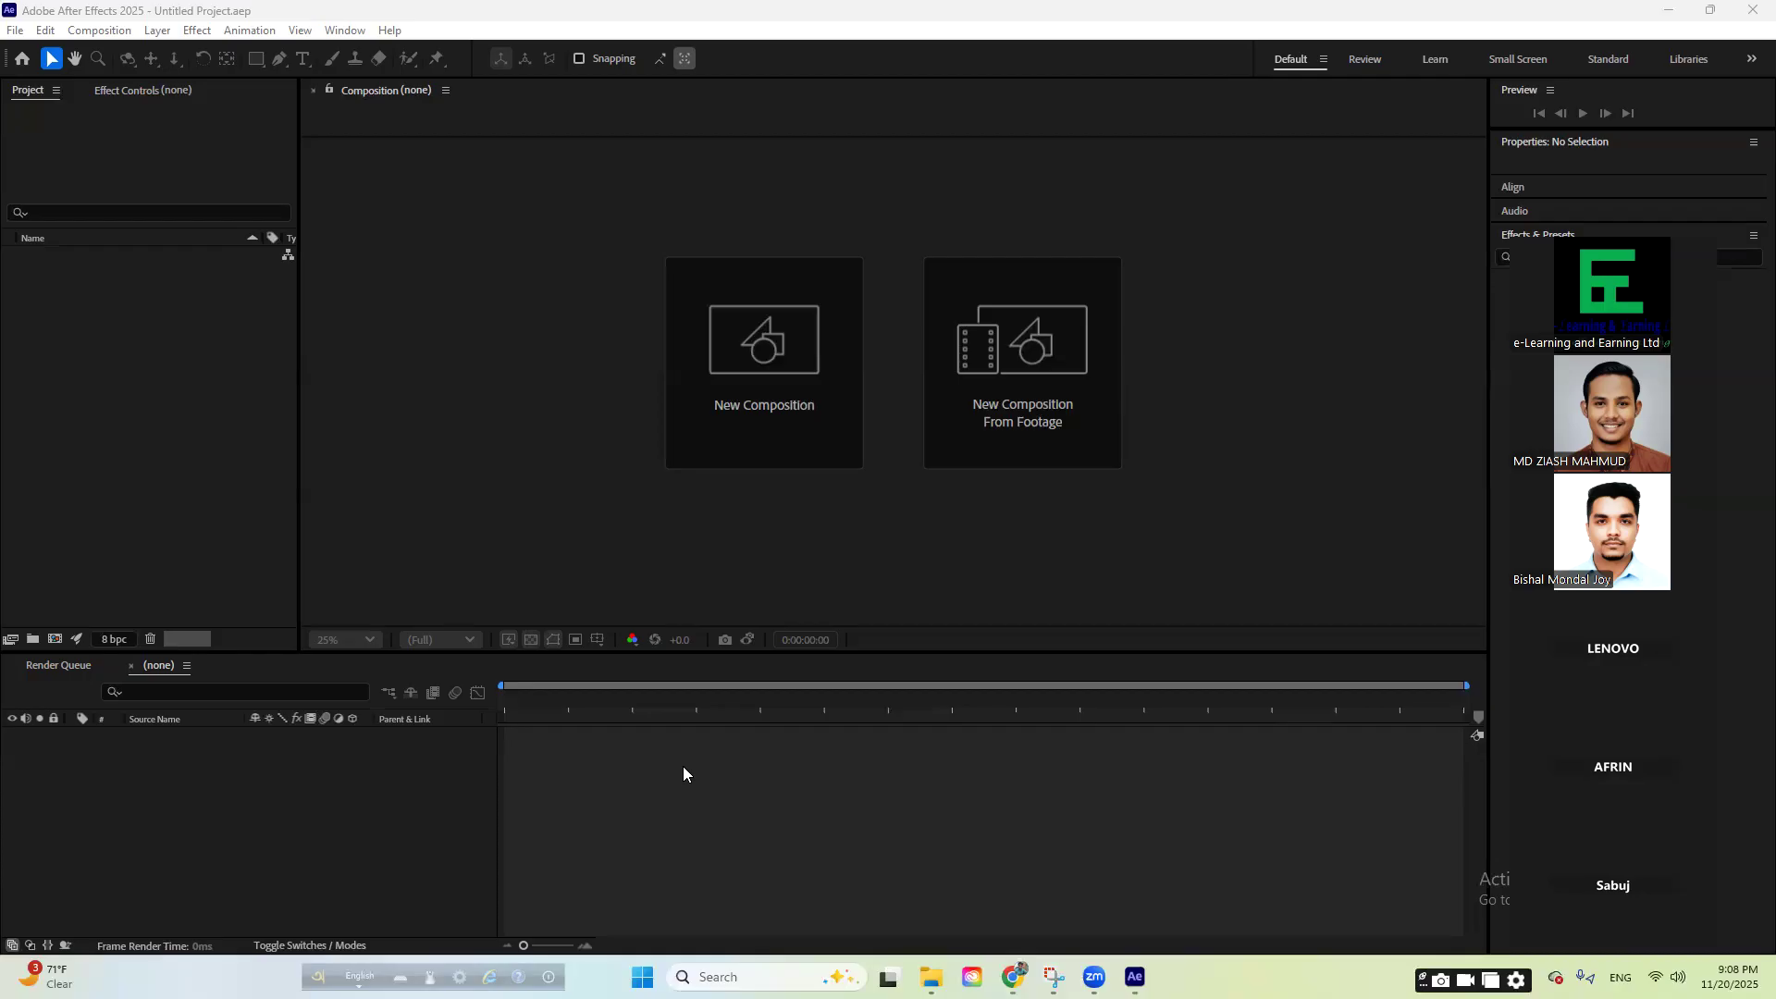
- Start a new composition and set its width to 1920 px and its height to 1080 px
click(774, 449)
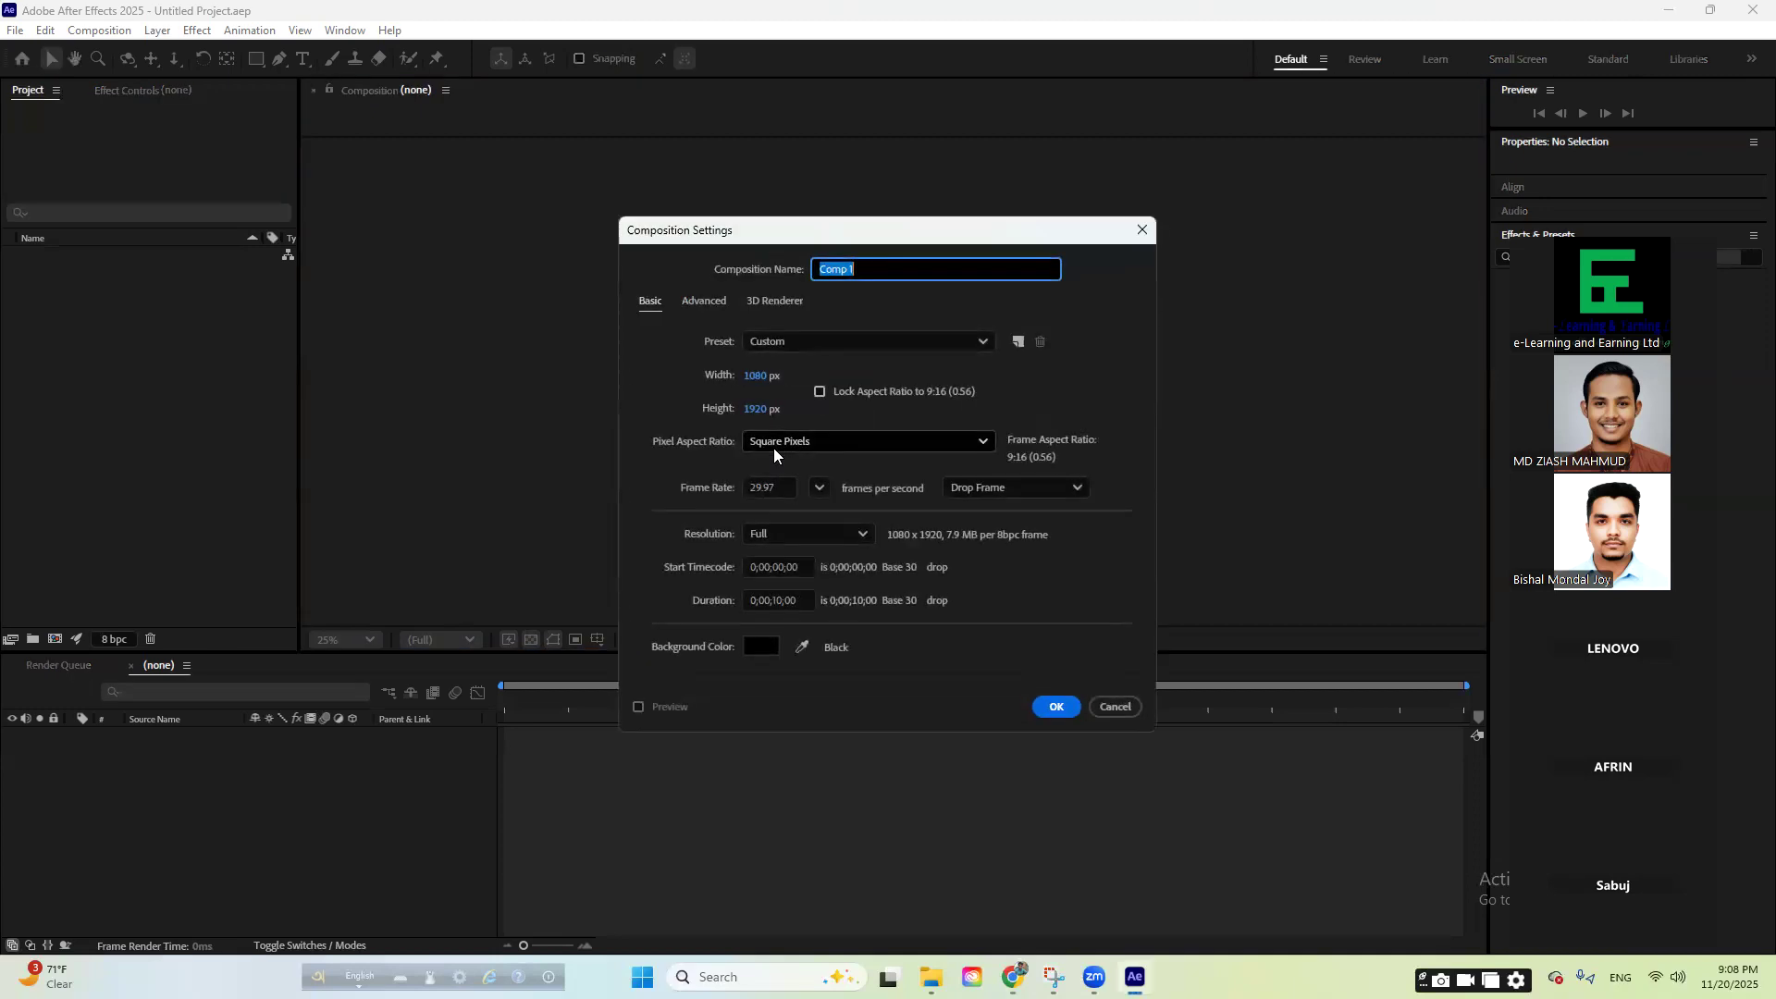
drag(761, 231, 790, 174)
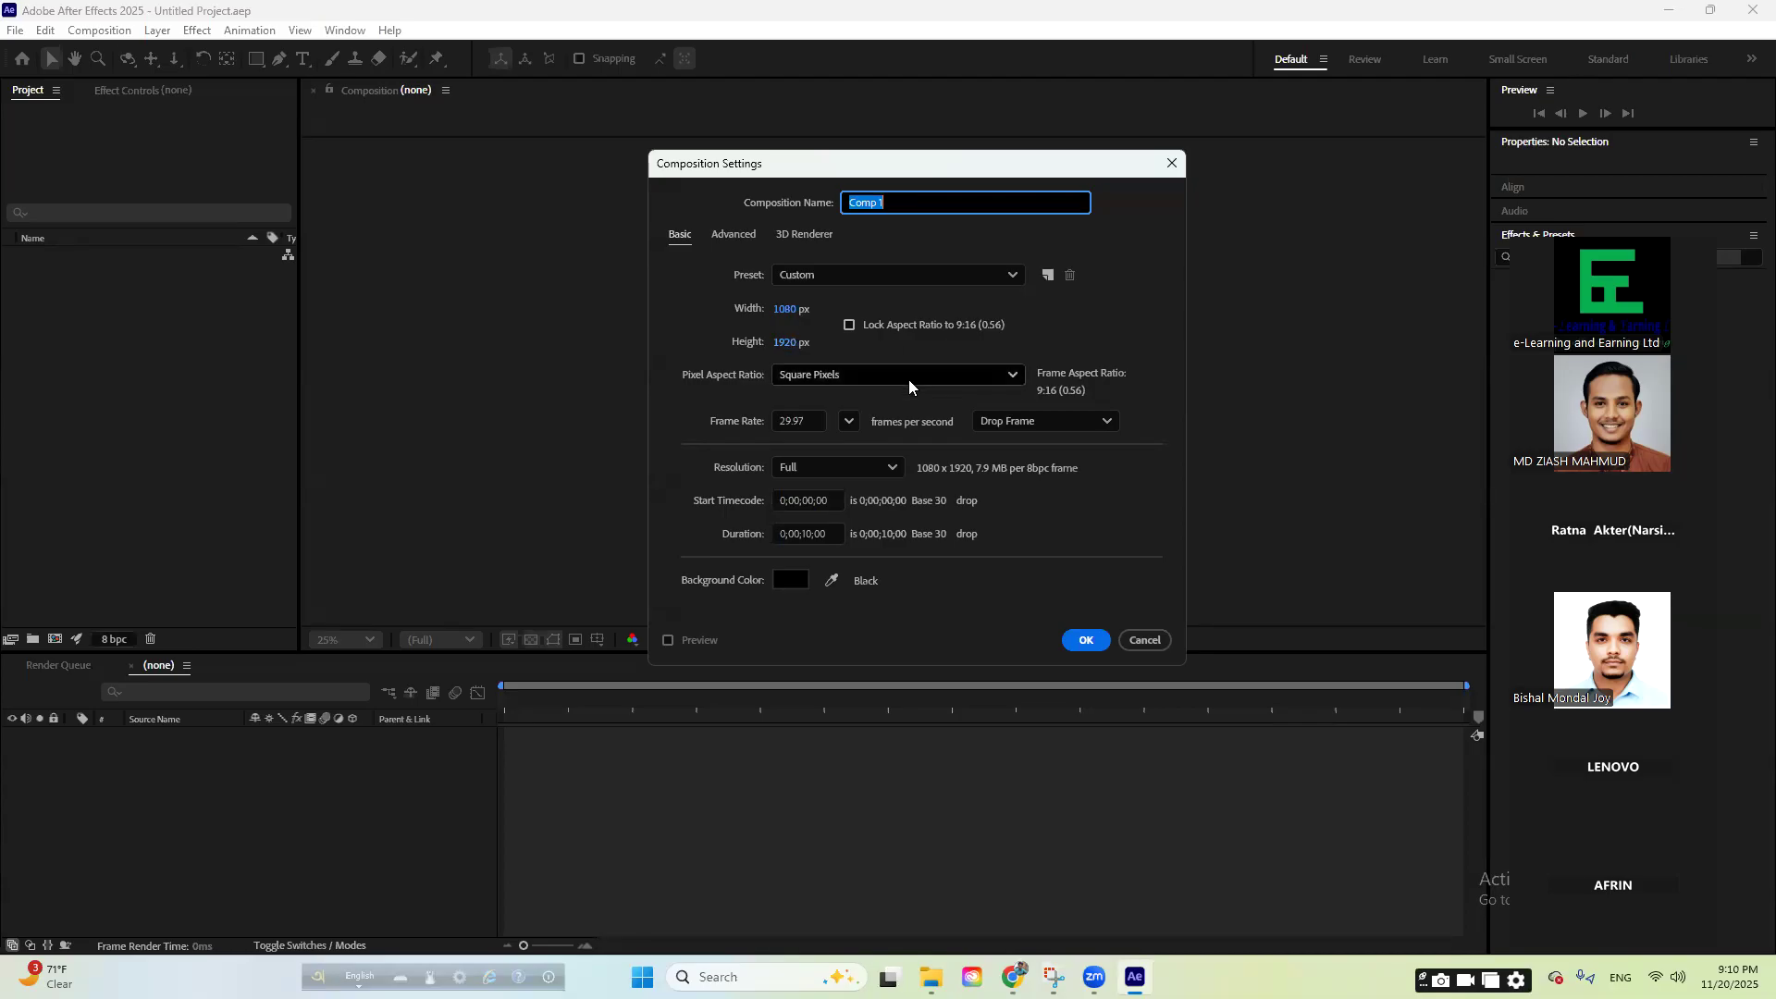
click(784, 308)
text(1920)
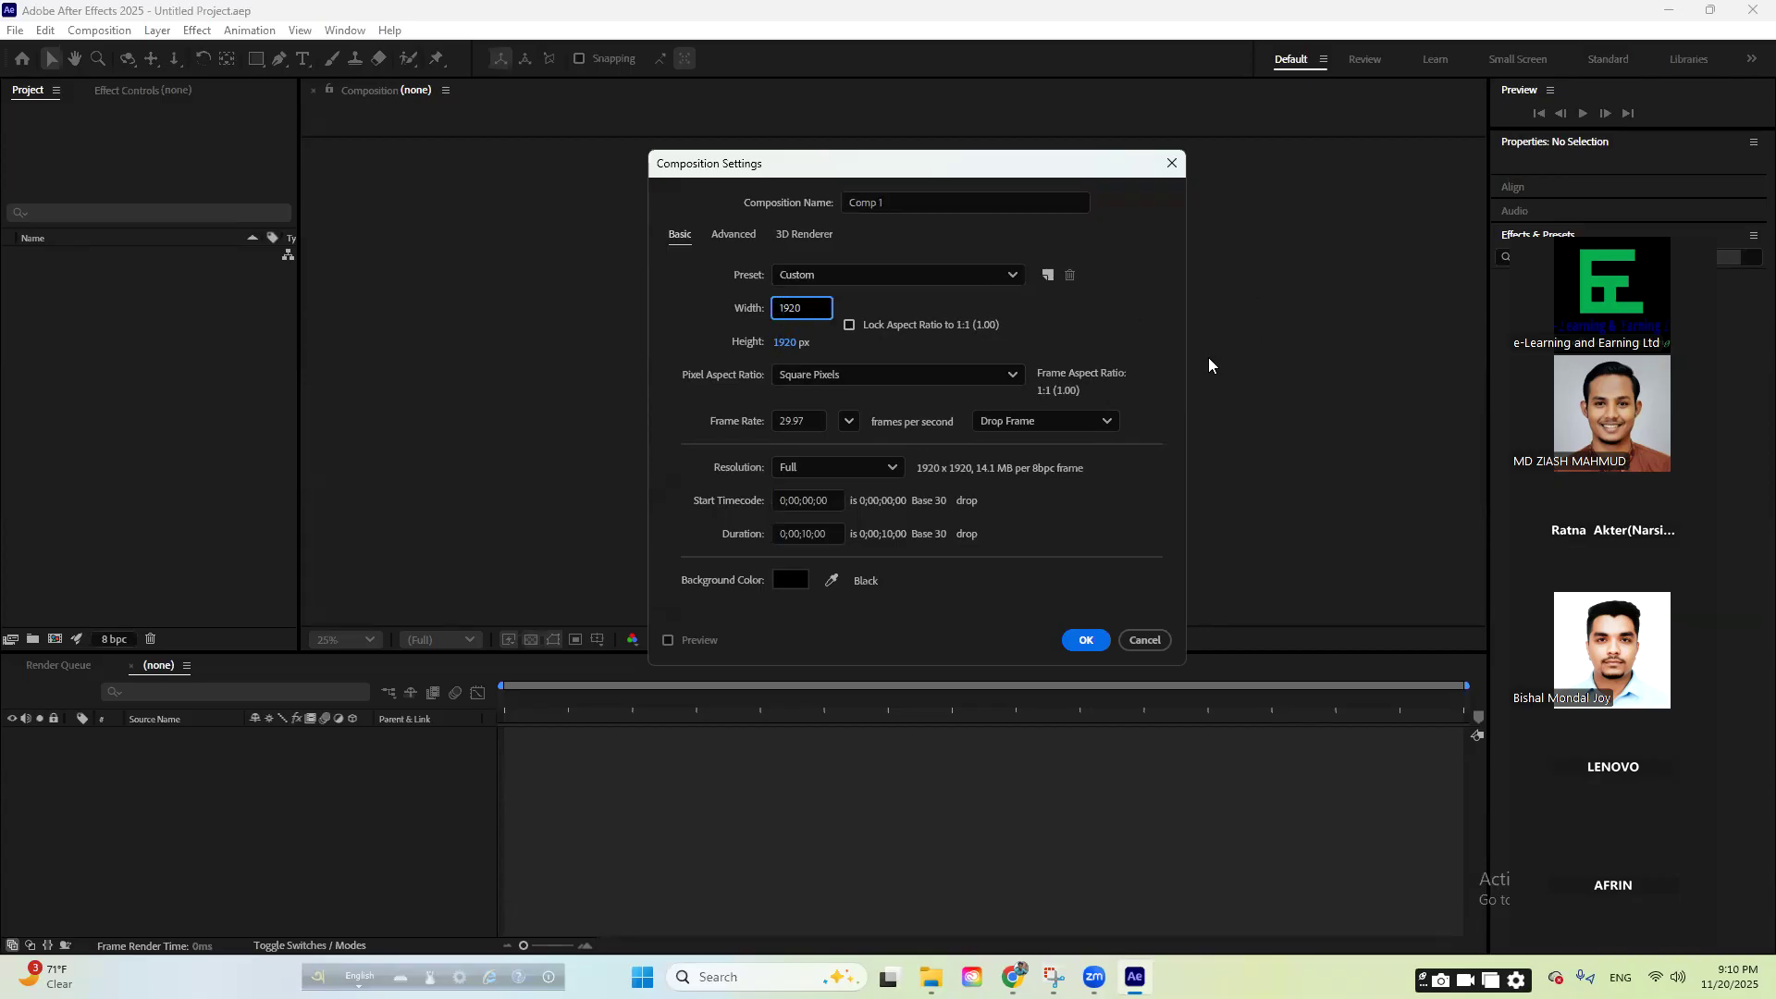
click(796, 341)
text(1080)
click(1066, 300)
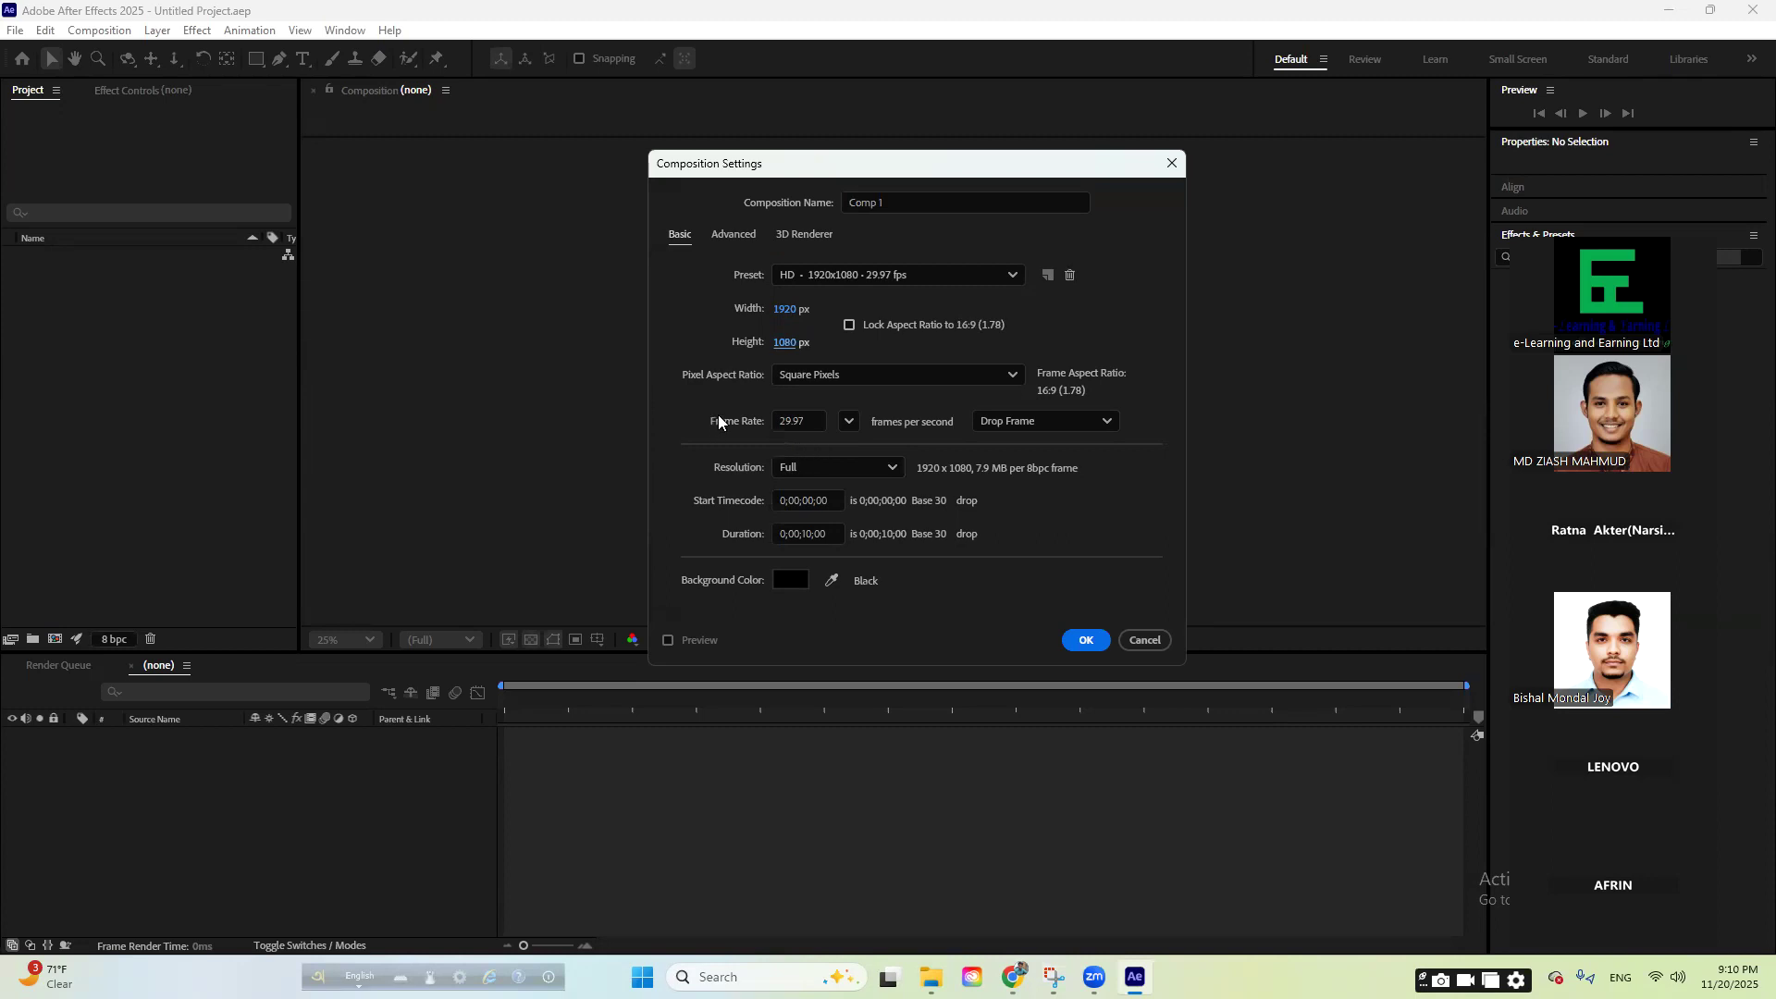
- Set the new composition's frame rate to 30 frames per second
click(805, 421)
text(30)
click(1156, 459)
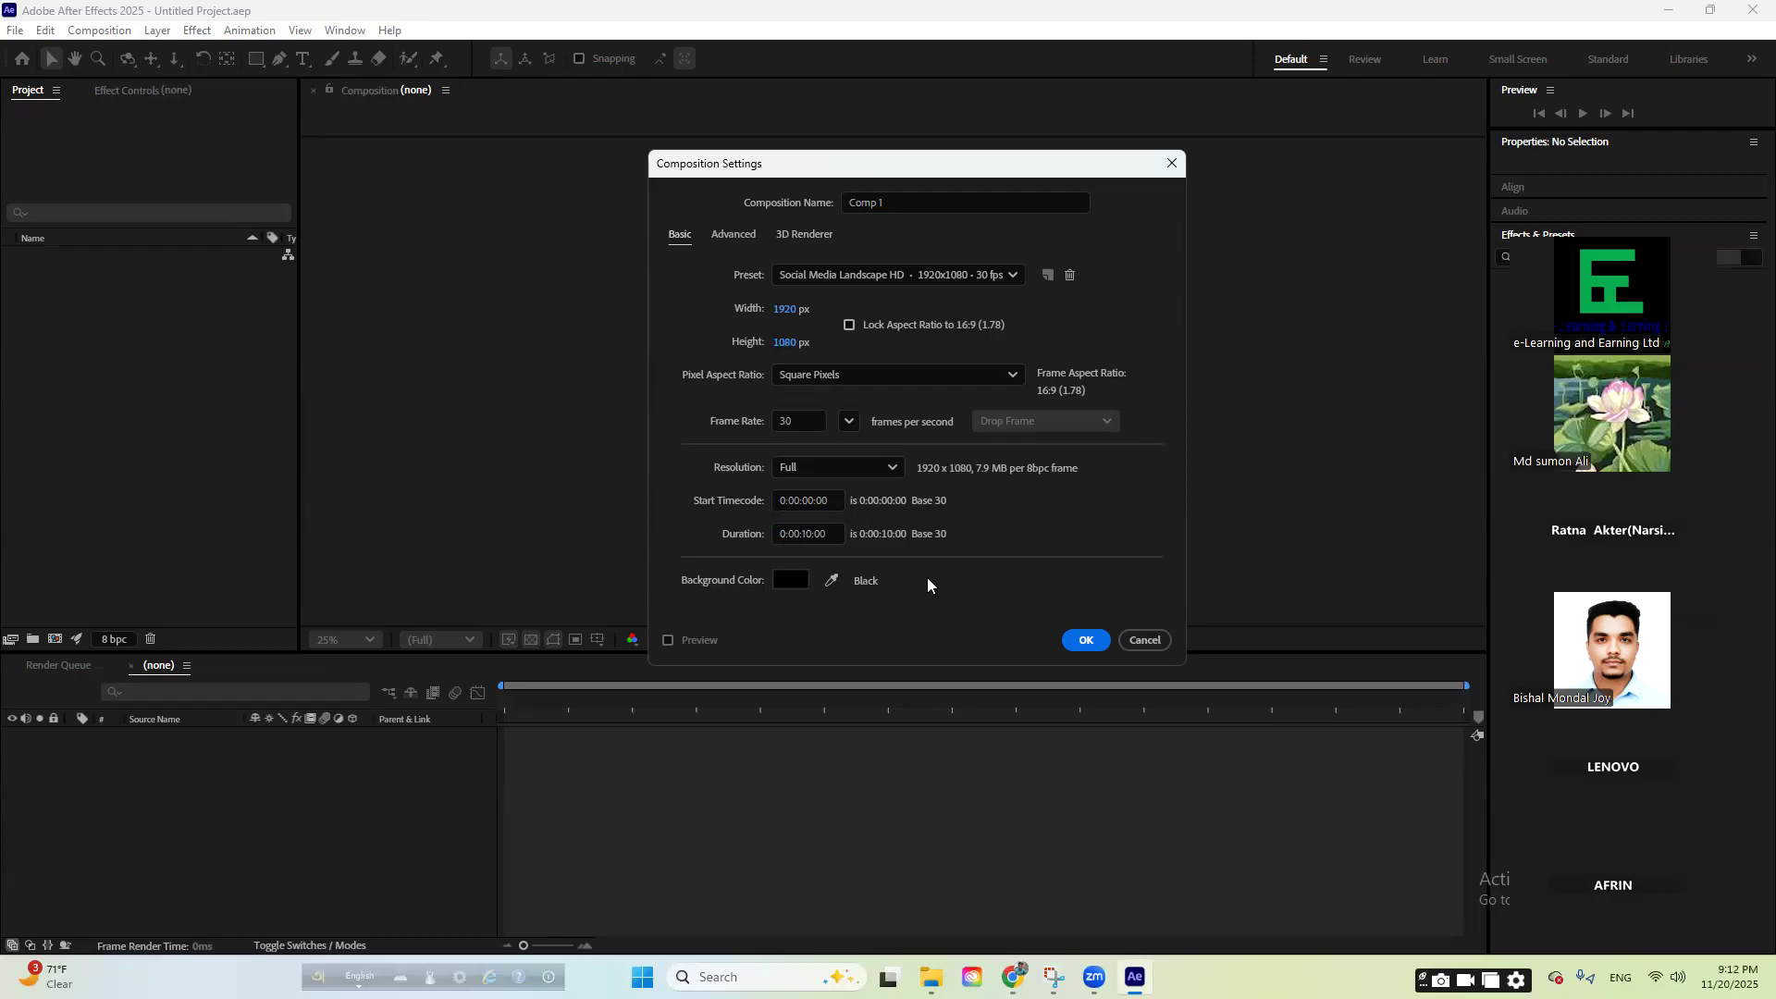
- Create the composition with a white FFFFFF background and turn off the viewer's transparency grid
click(792, 580)
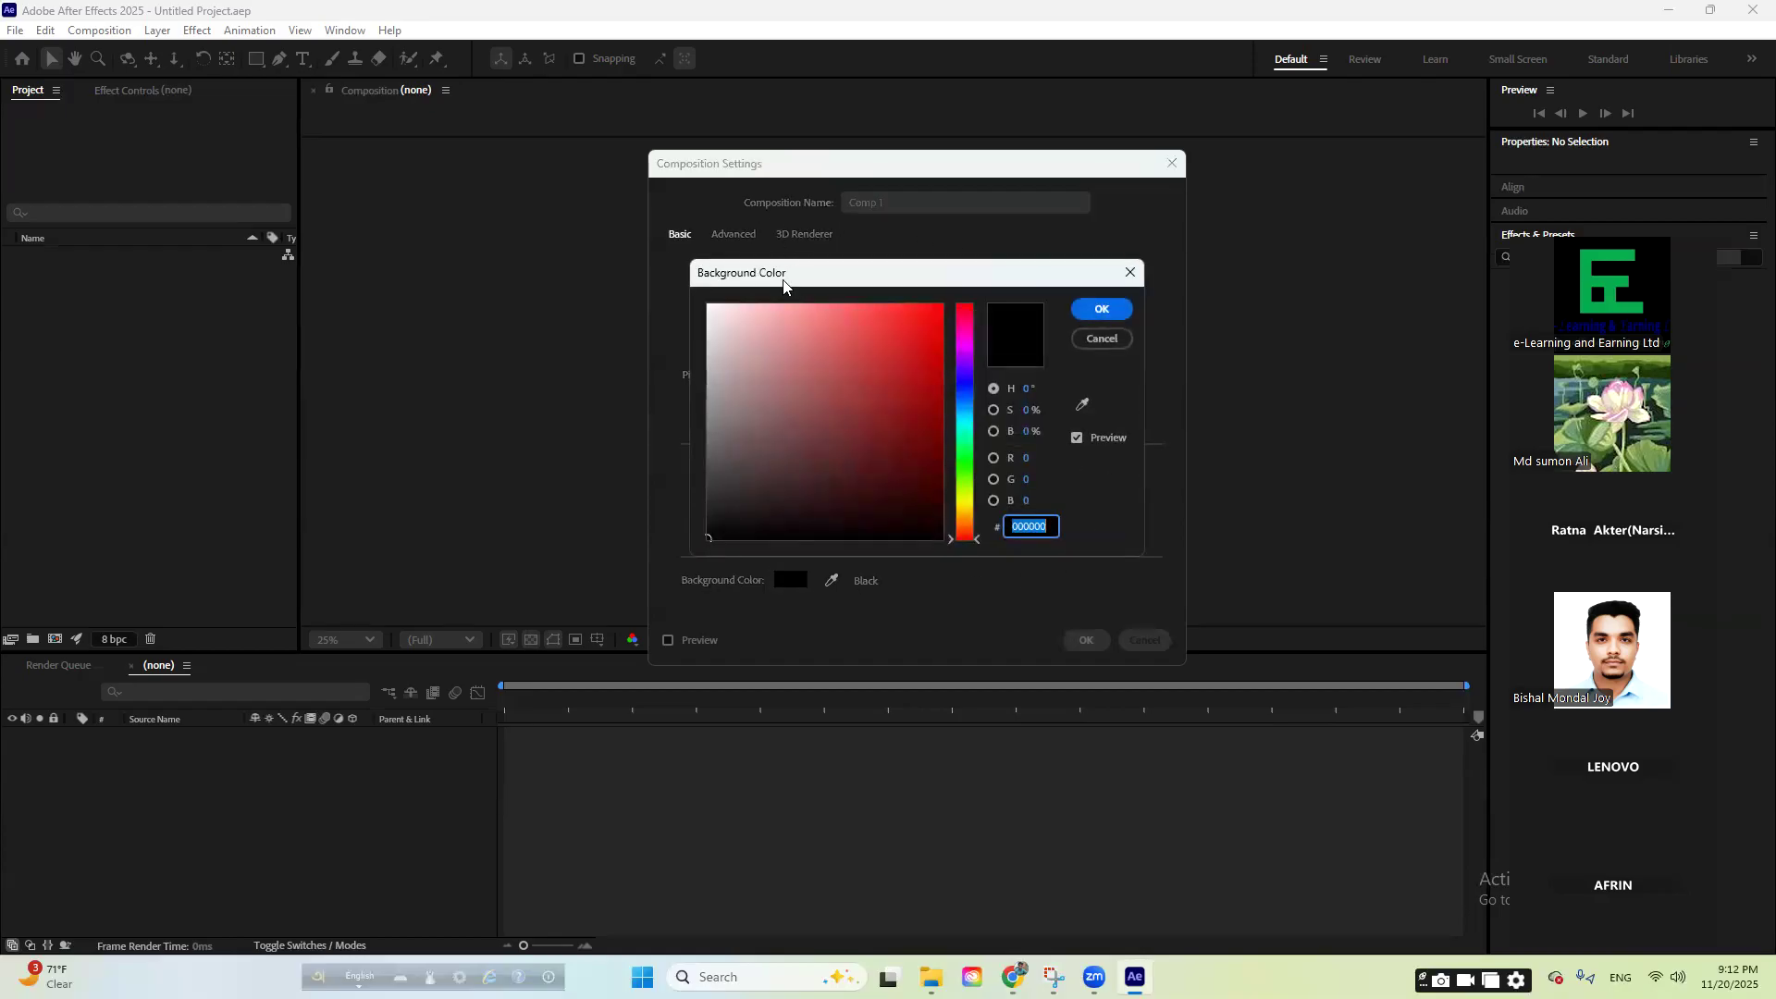
drag(784, 285, 998, 315)
text(FFFFFF)
click(1322, 337)
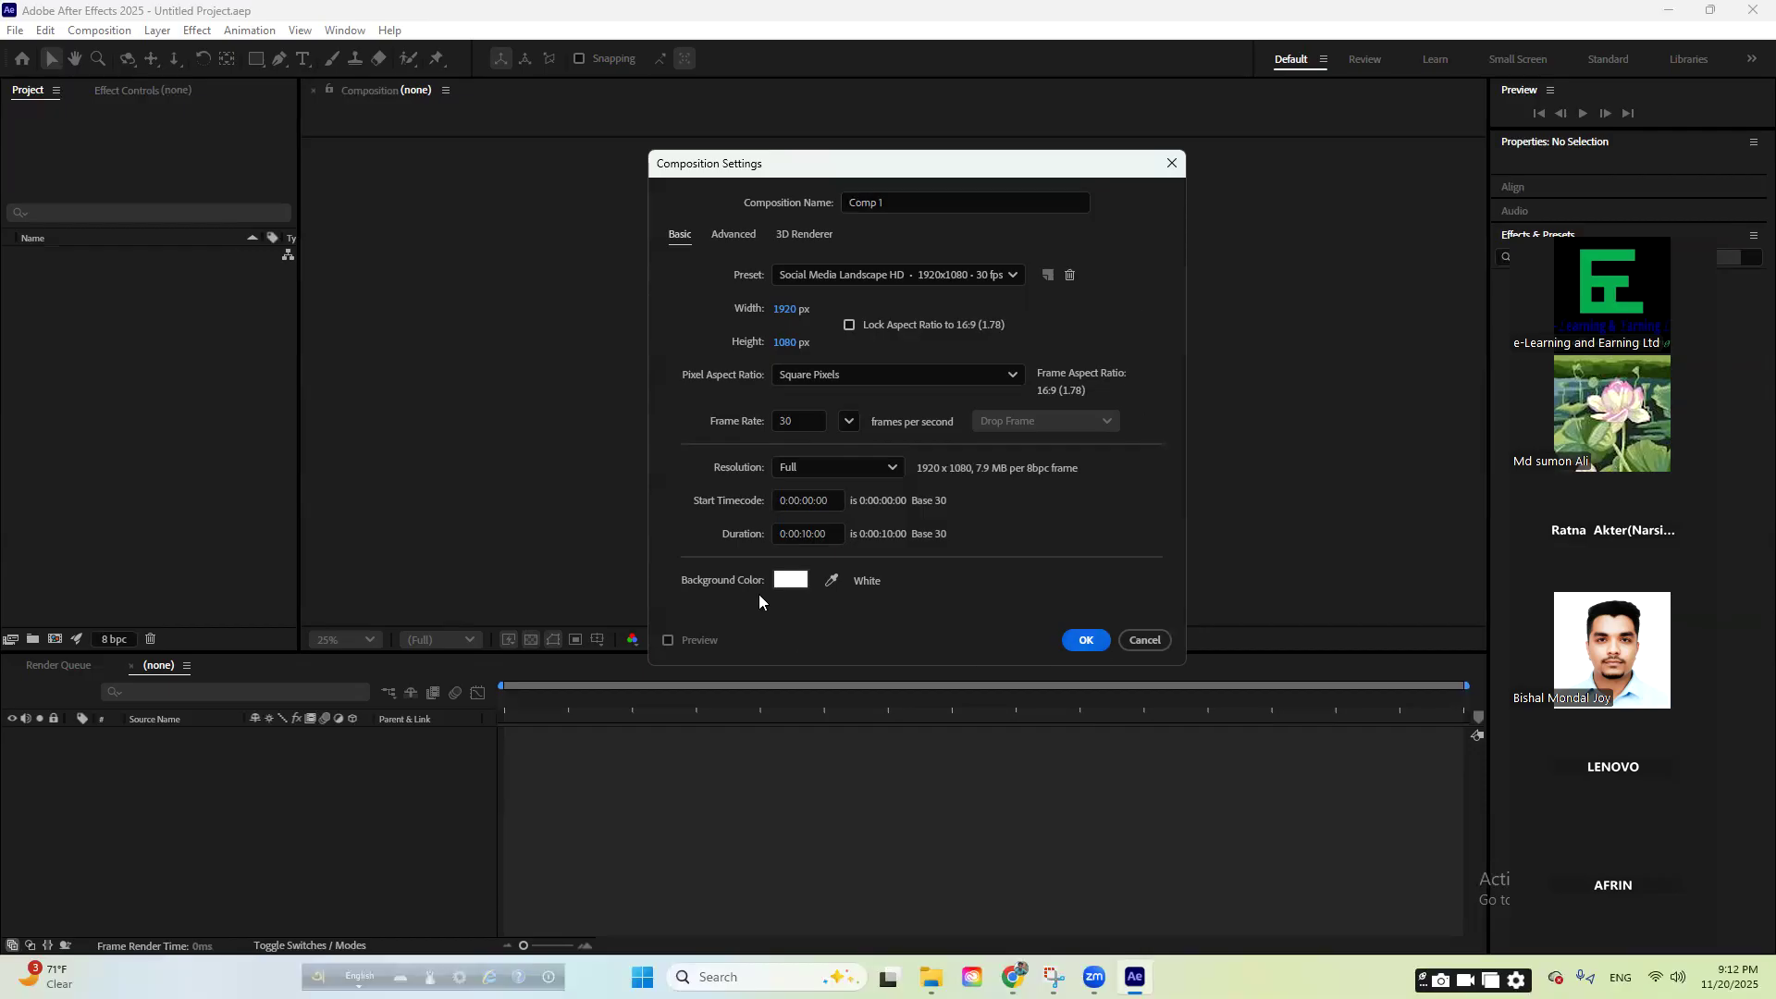
click(1086, 640)
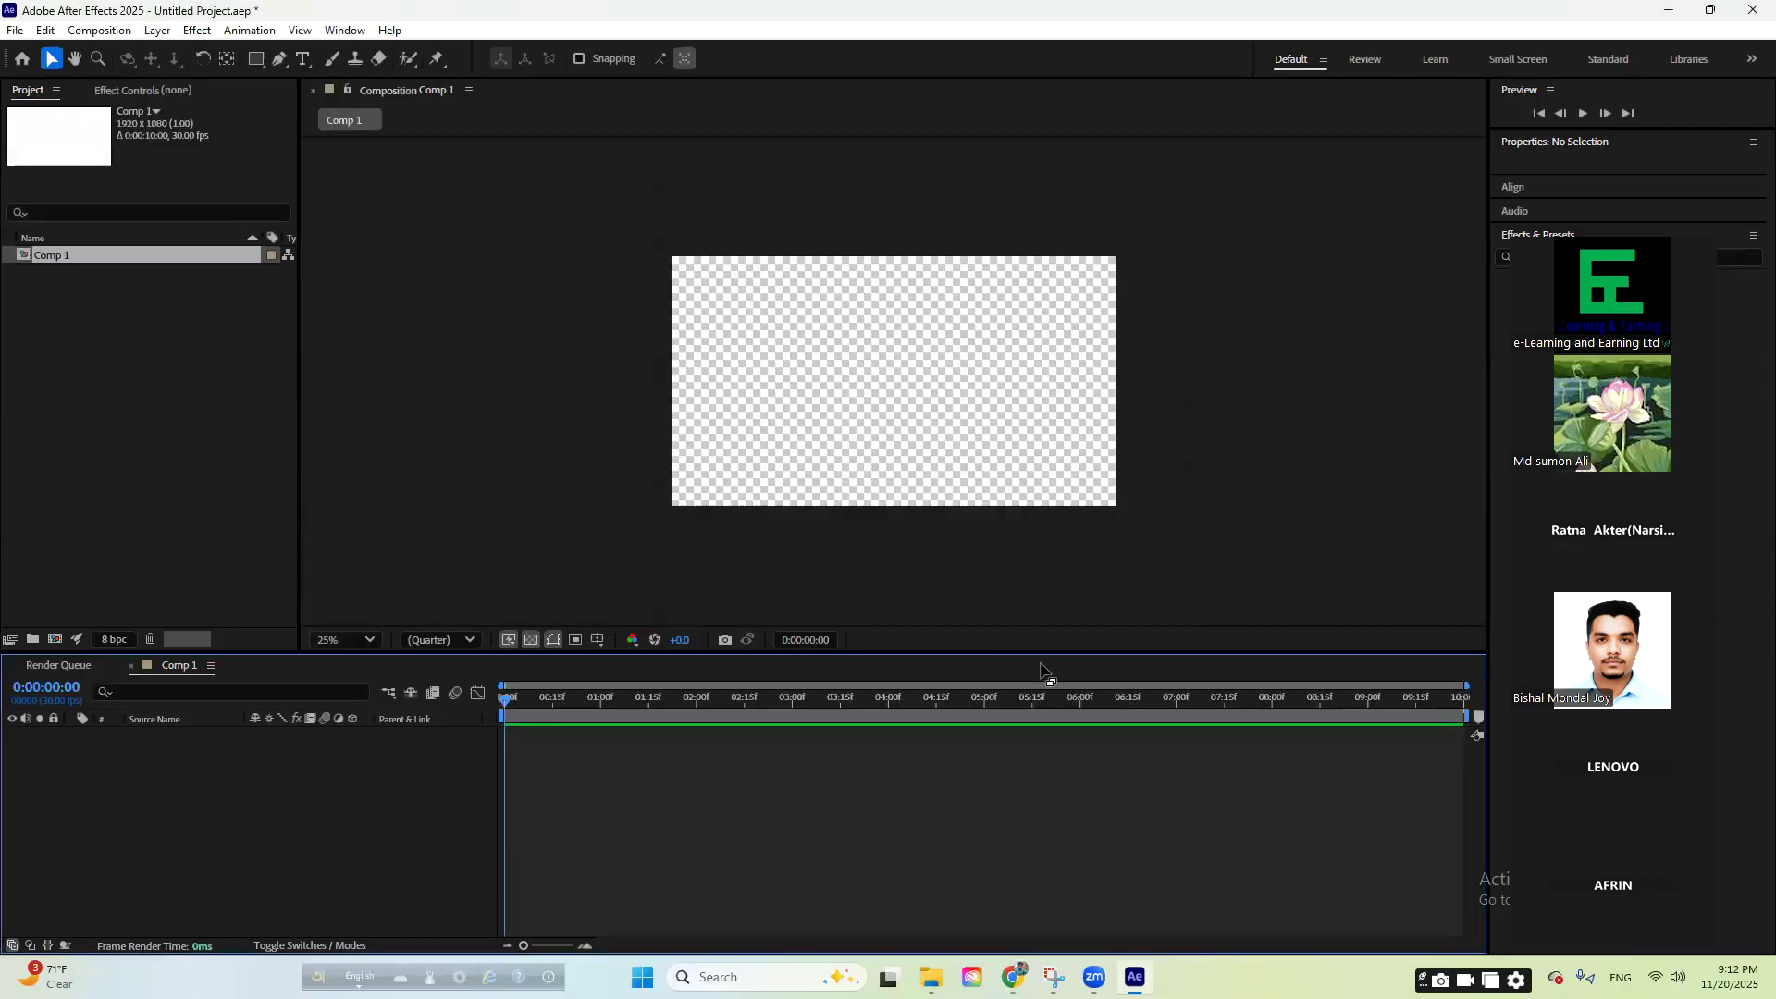
click(531, 642)
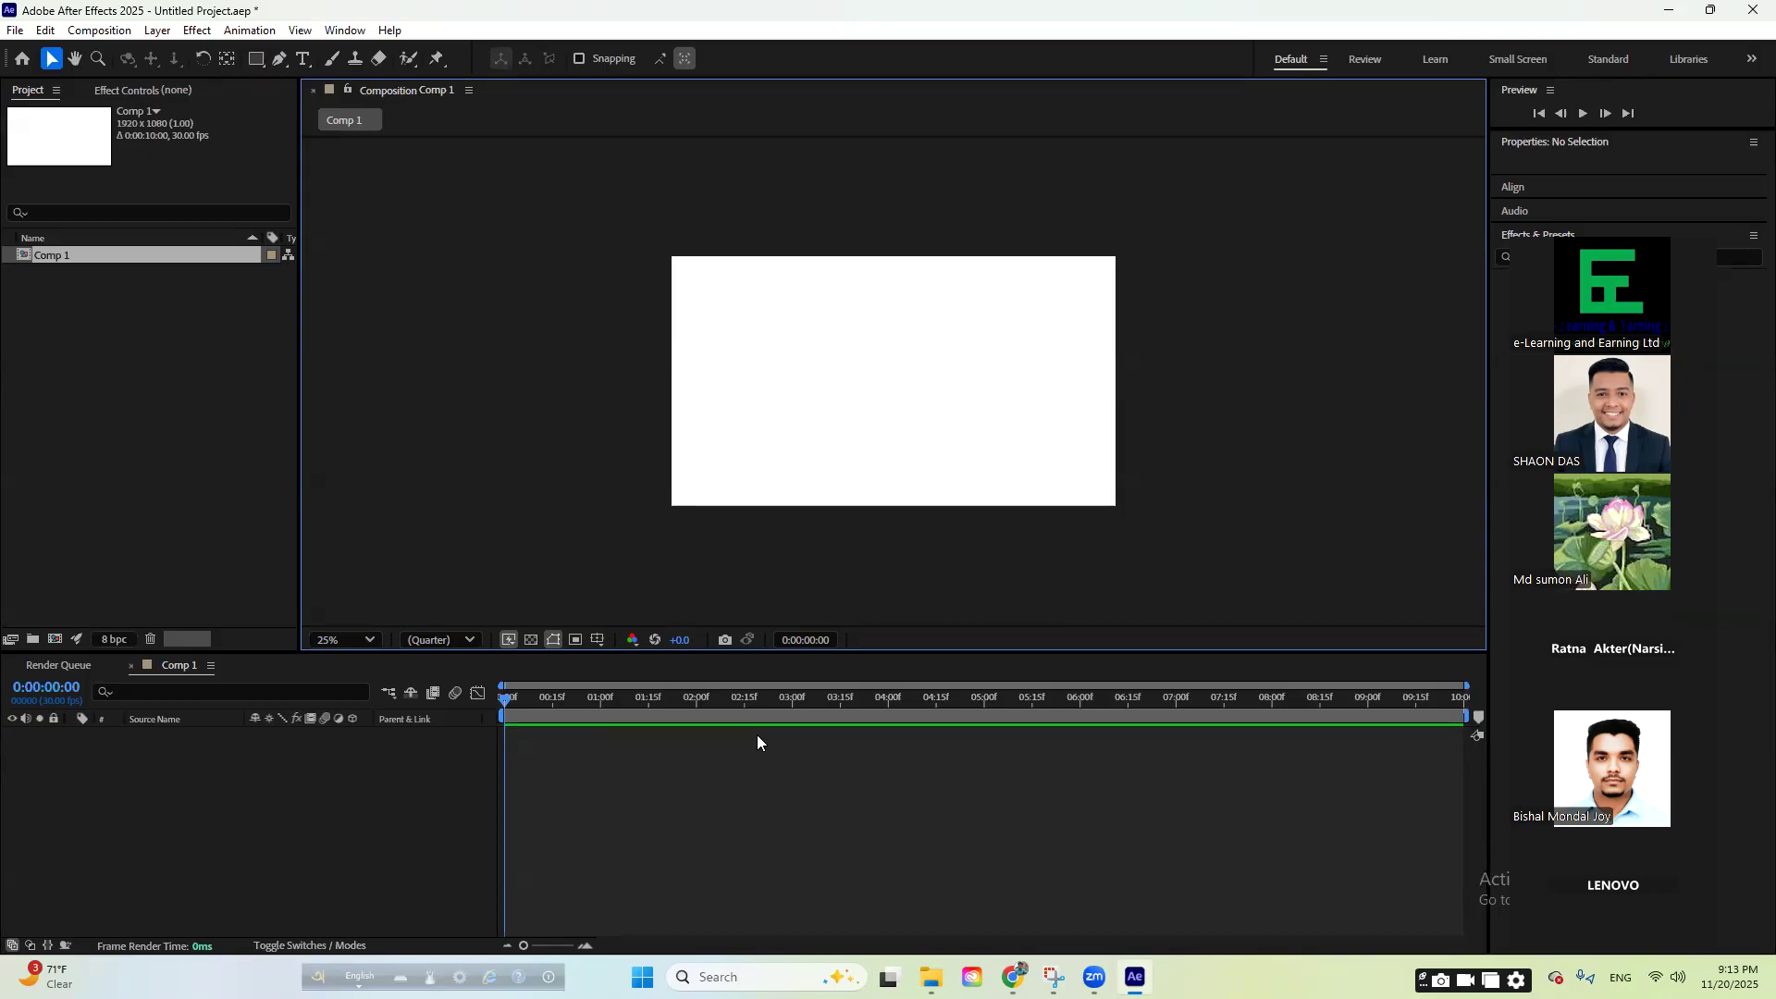
key(XF86AudioRaiseVolume)
key(XF86AudioRaiseVolume)
key(XF86AudioRaiseVolume)
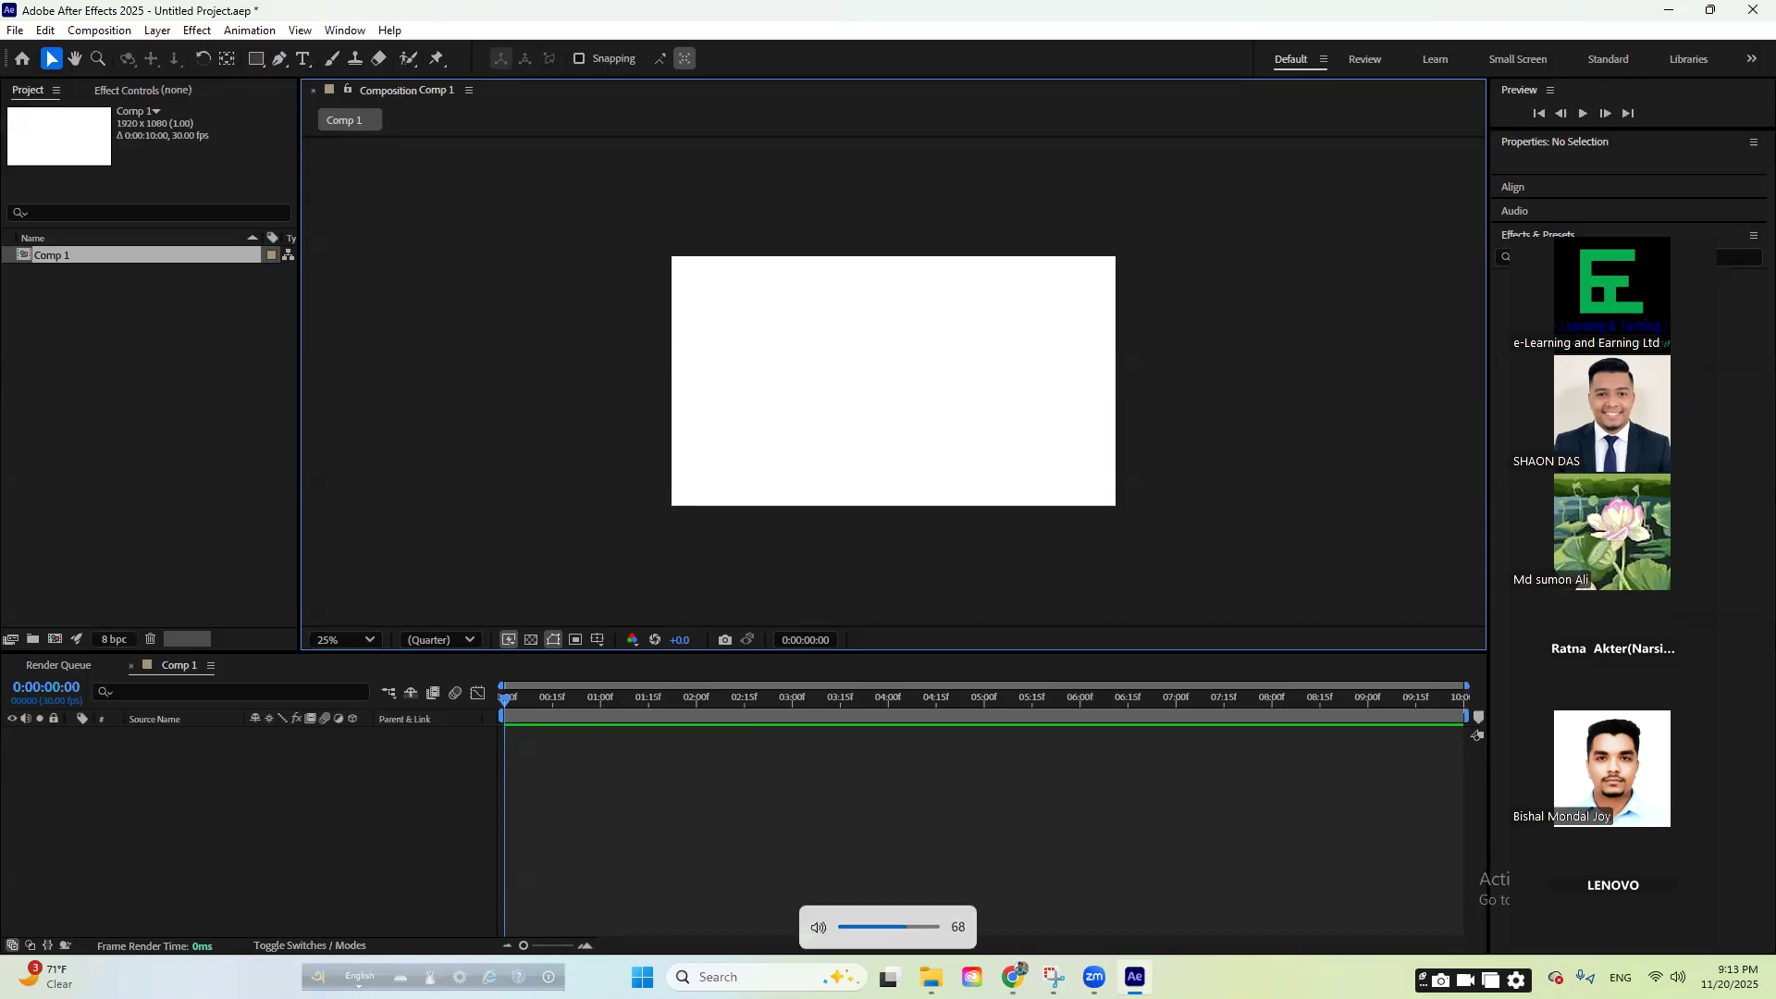
- Scrub along the first two seconds of the timeline and check the frame rate in Comp 1's composition settings
drag(530, 701, 609, 701)
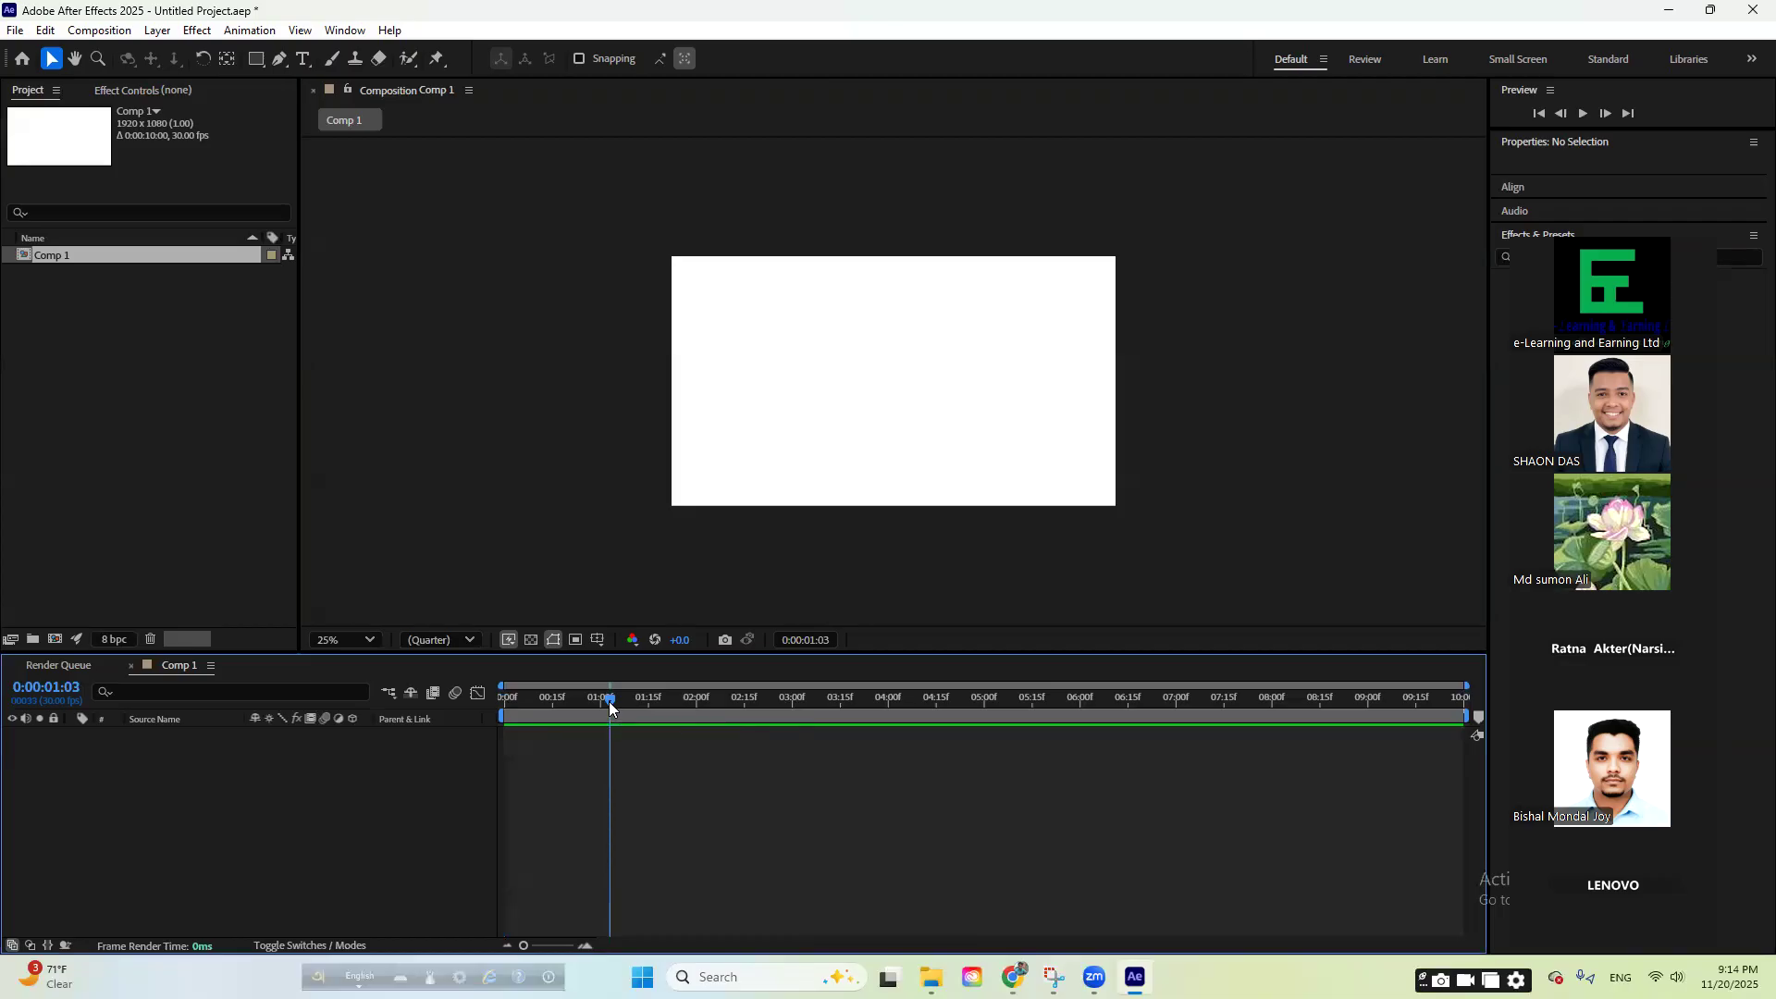
drag(609, 701, 684, 740)
right_click(468, 317)
click(520, 359)
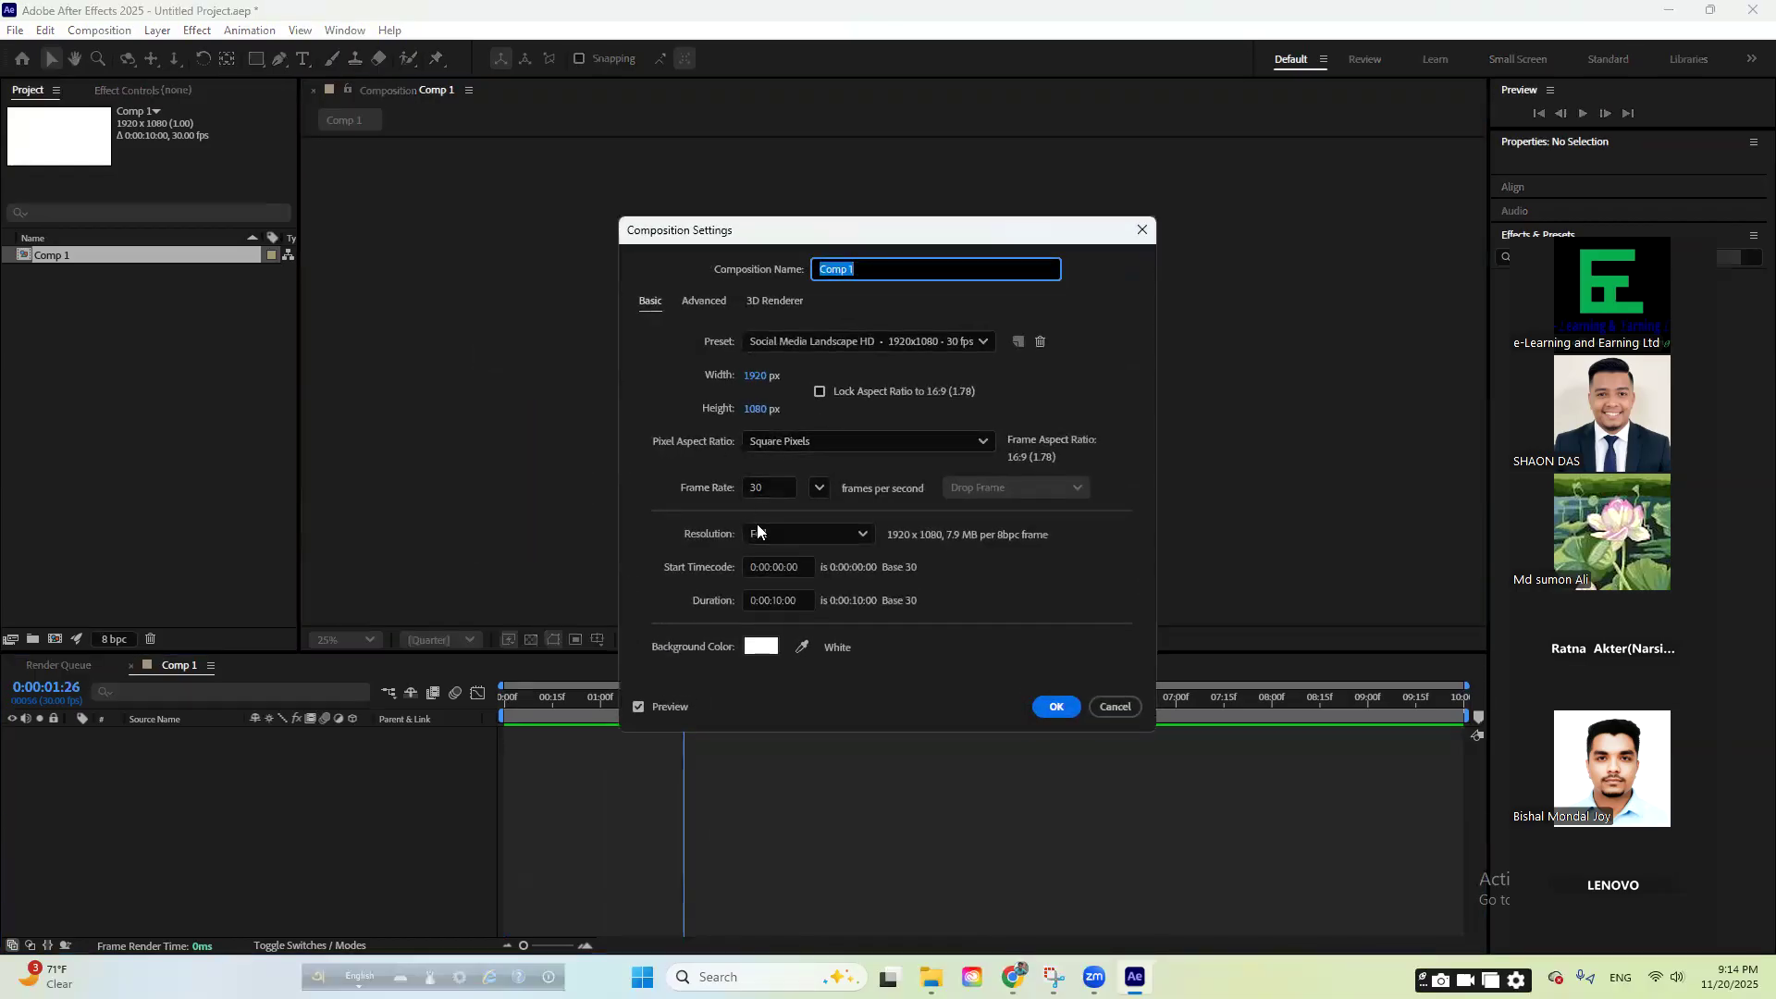
click(774, 479)
click(1073, 710)
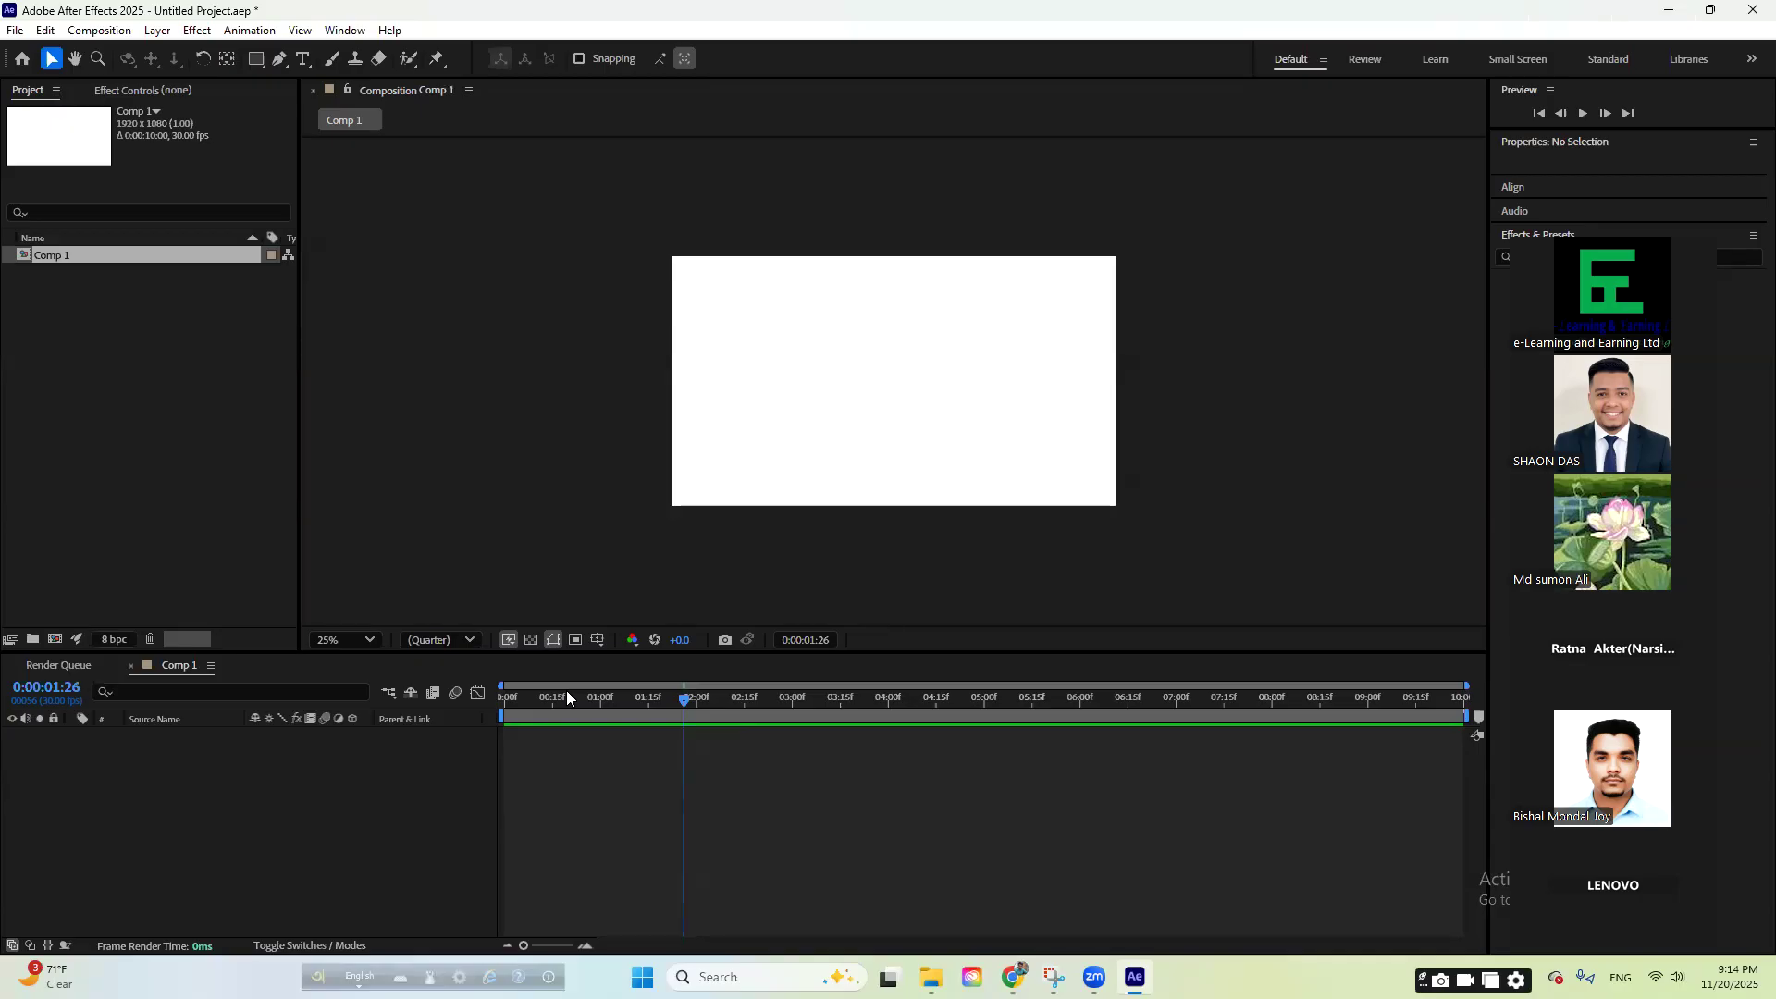
right_click(541, 382)
click(592, 418)
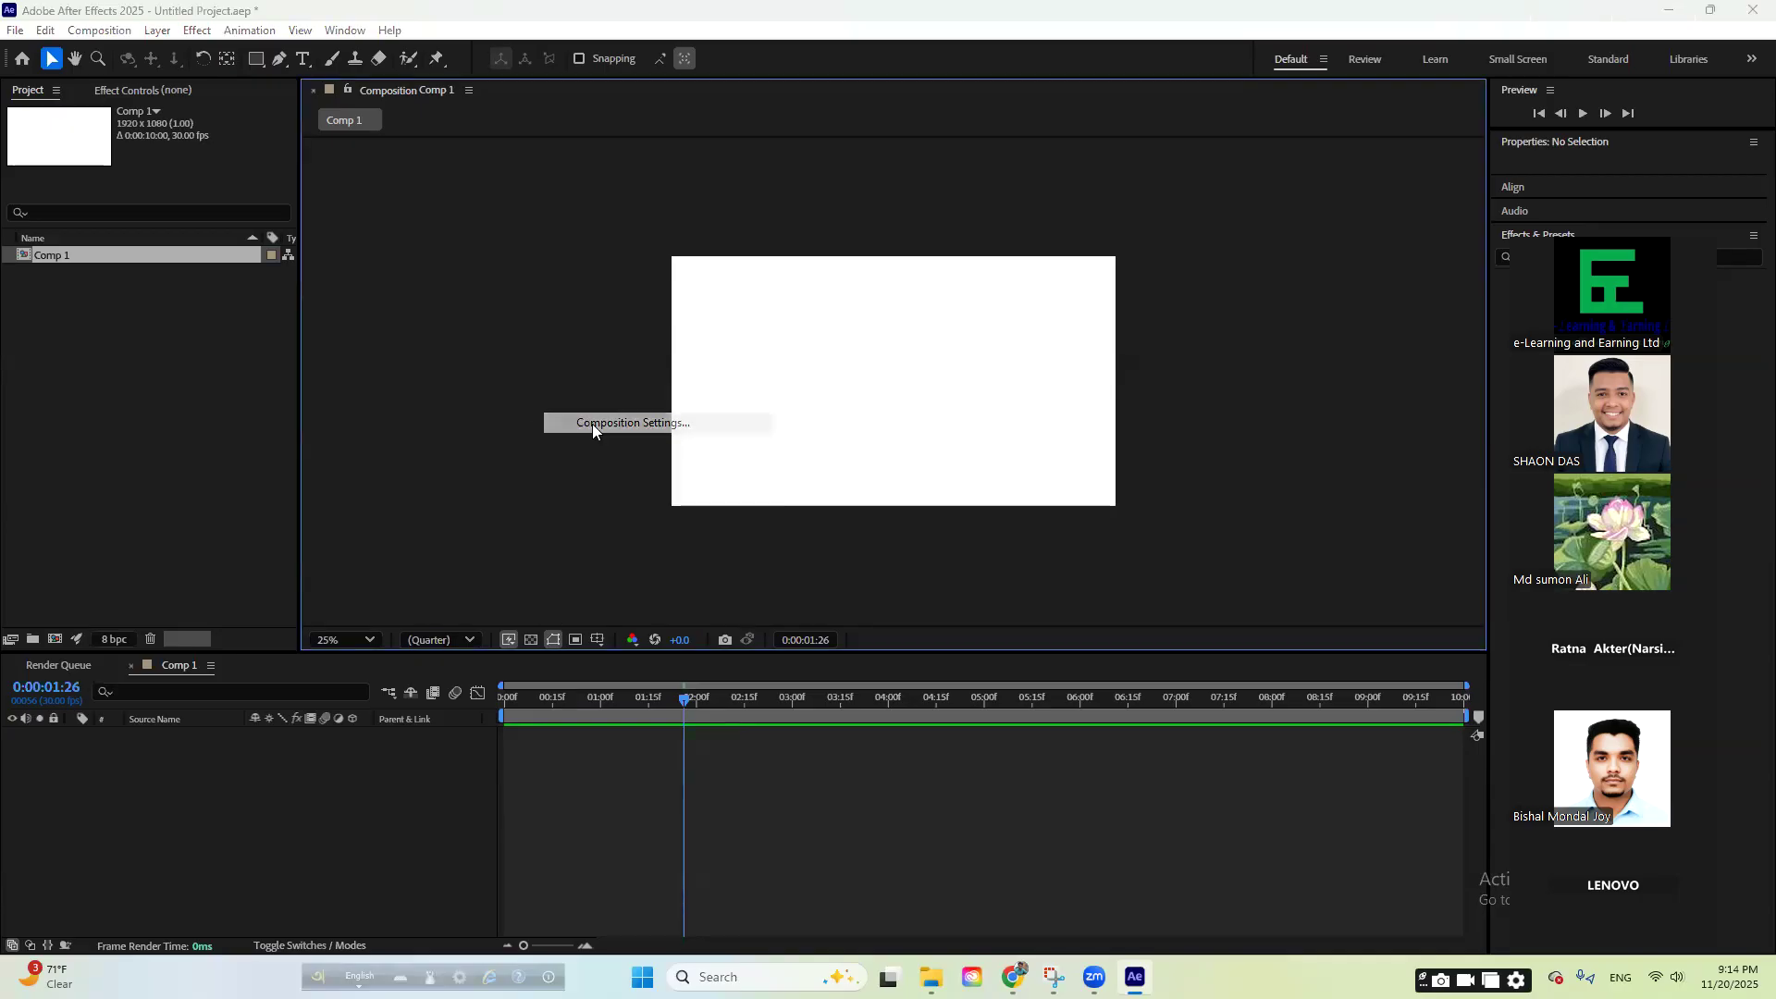
click(682, 492)
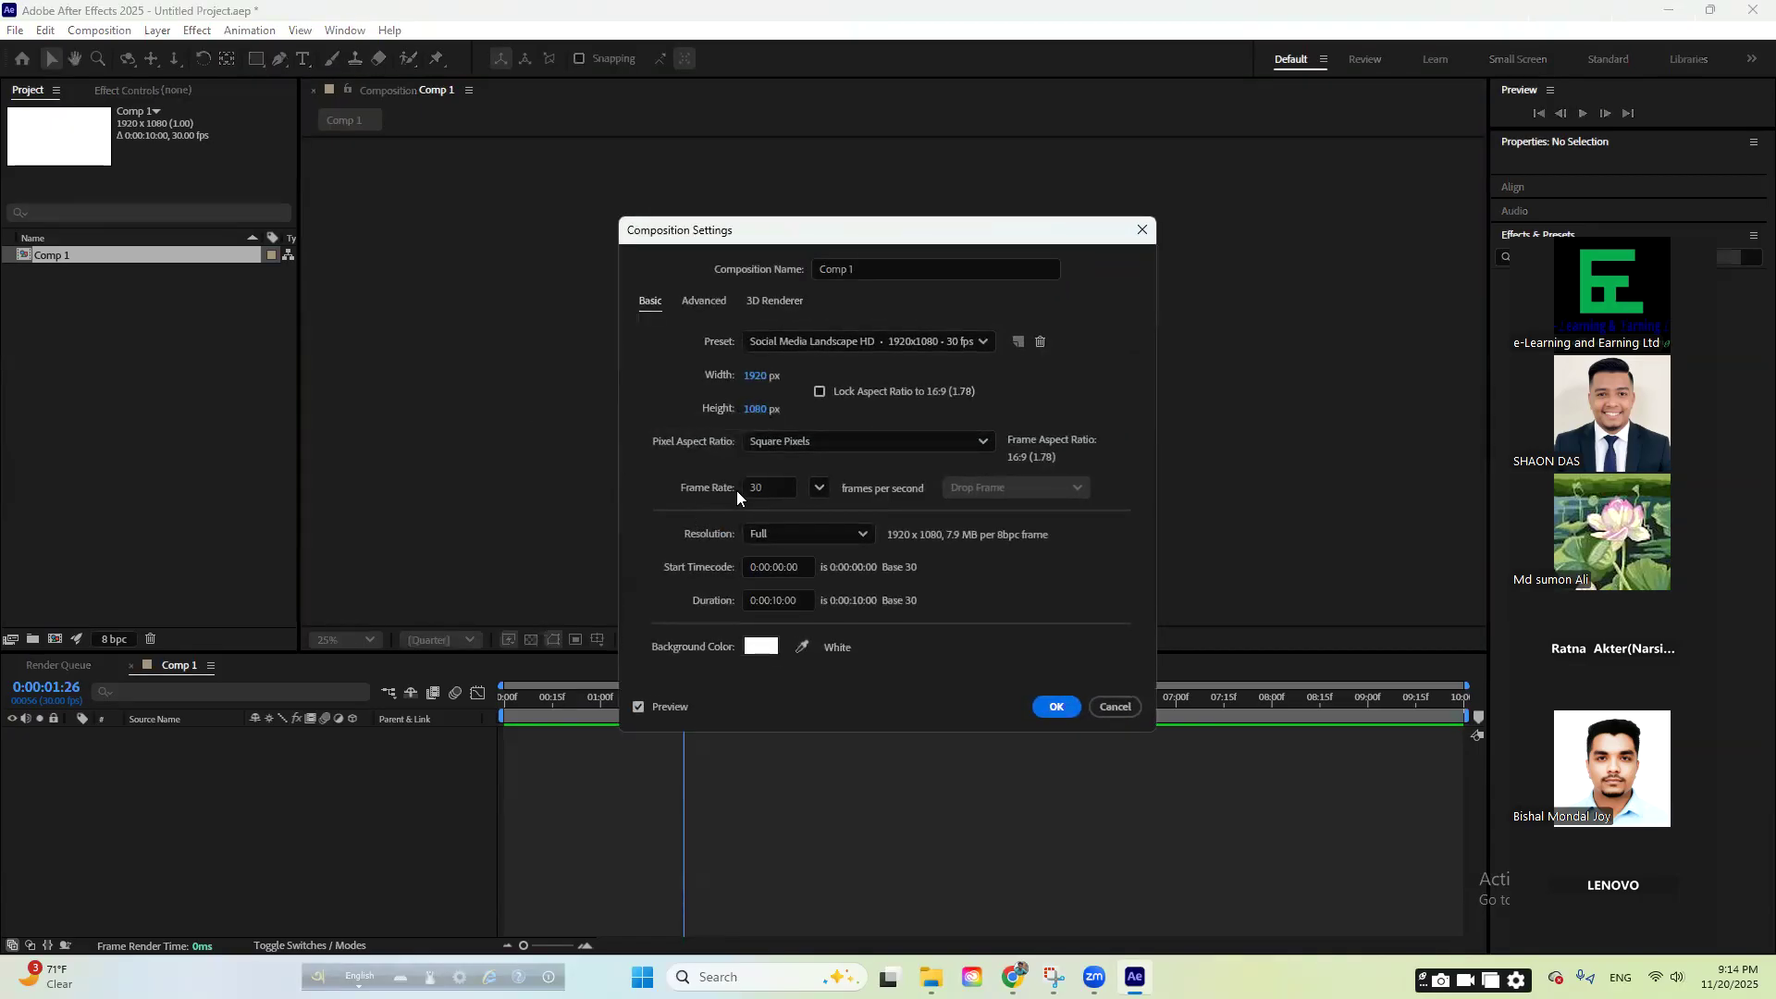
click(750, 490)
click(1059, 706)
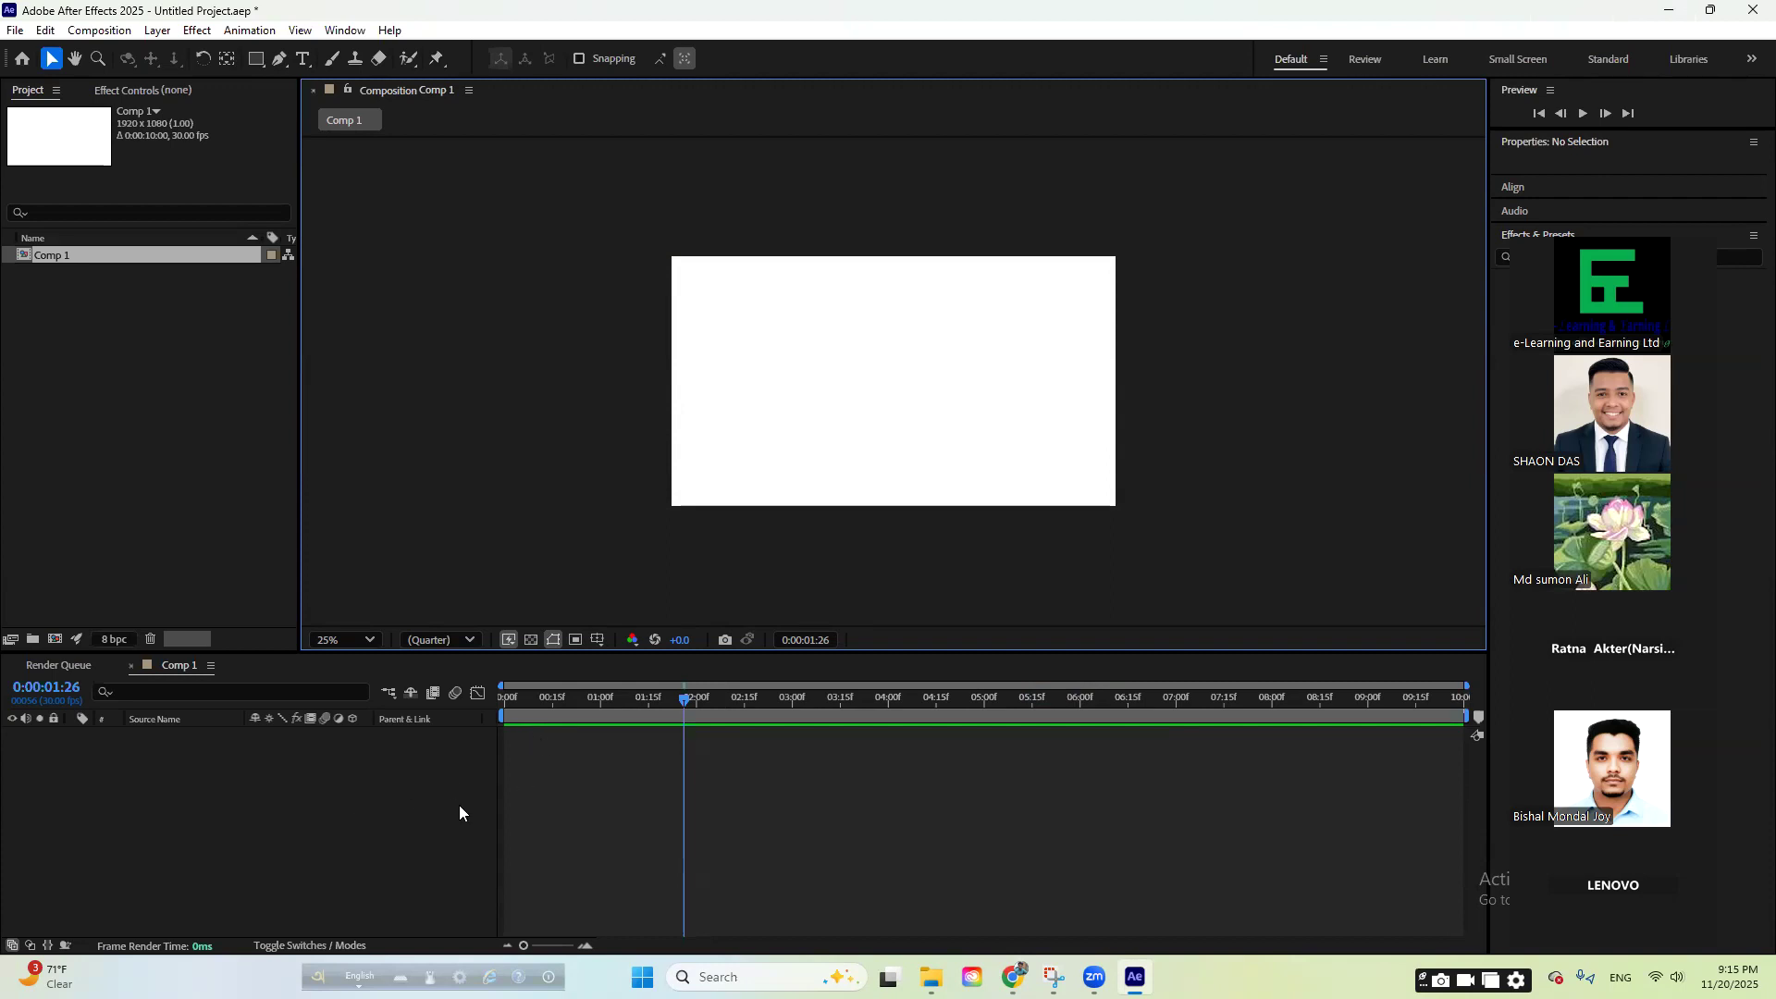
- Move the playhead to 0:00:02:19 and set Comp 1's duration to 30 seconds
drag(583, 700, 620, 700)
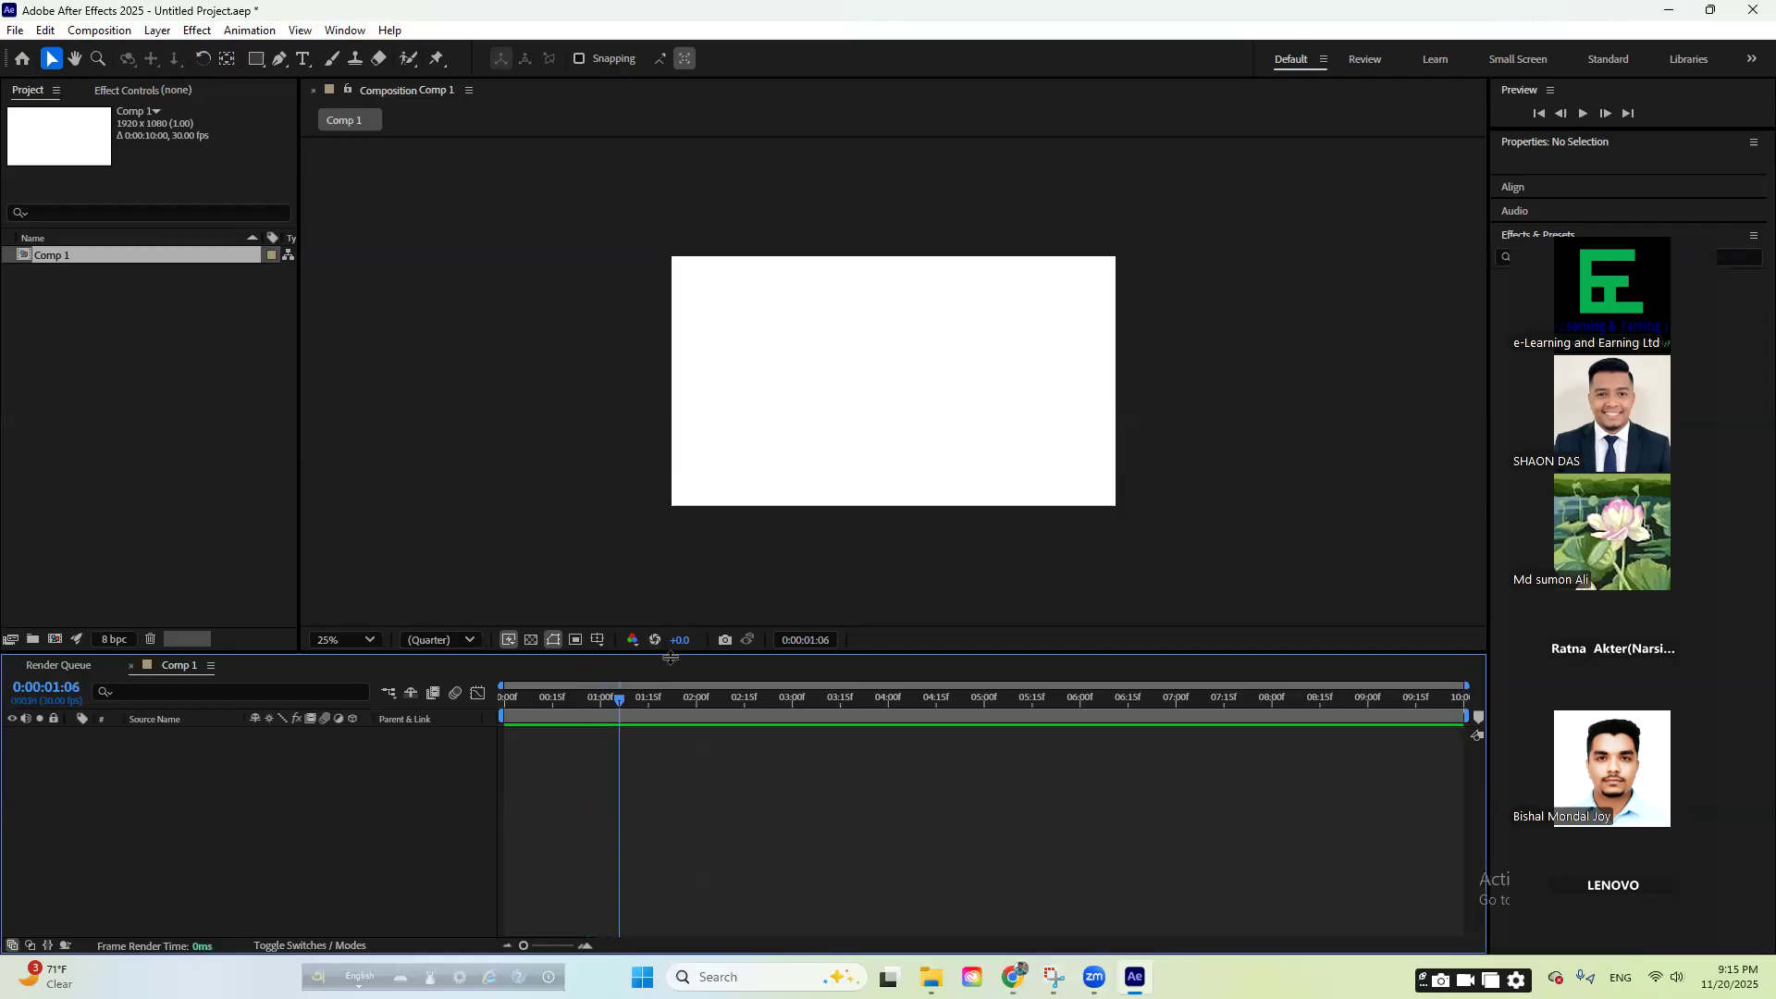
drag(1358, 707, 756, 700)
right_click(427, 351)
click(544, 386)
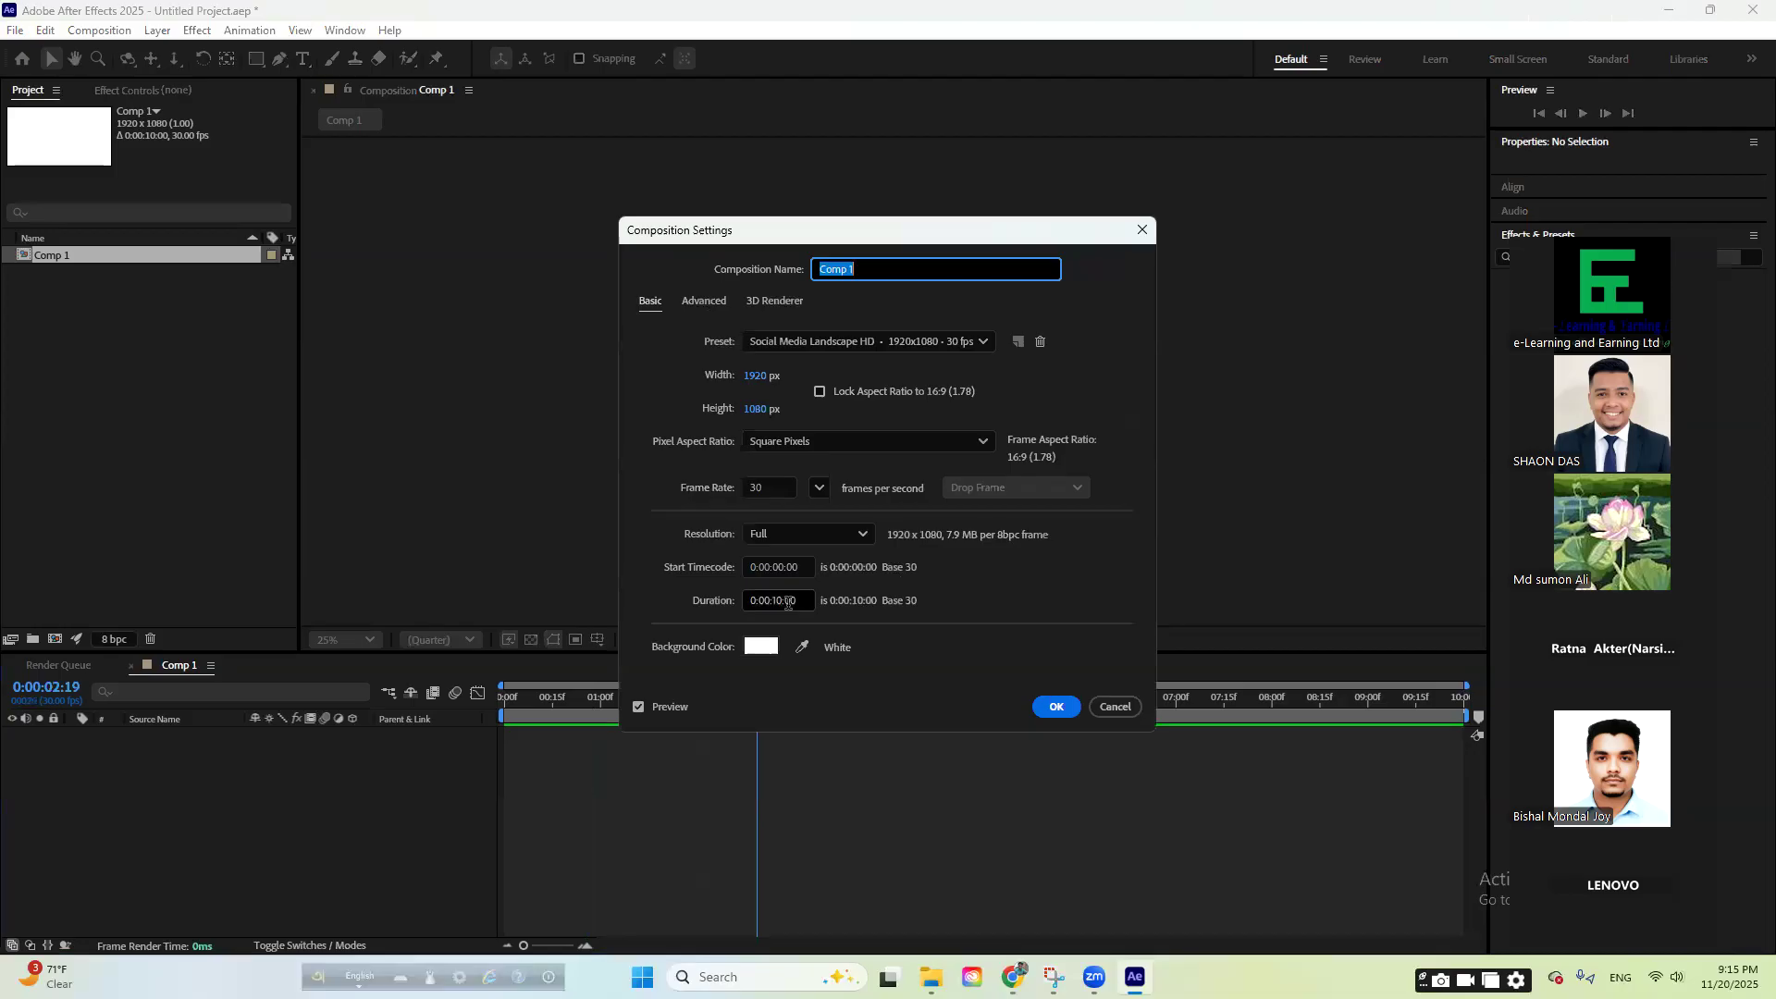
click(777, 602)
key(BackSpace)
key(BackSpace)
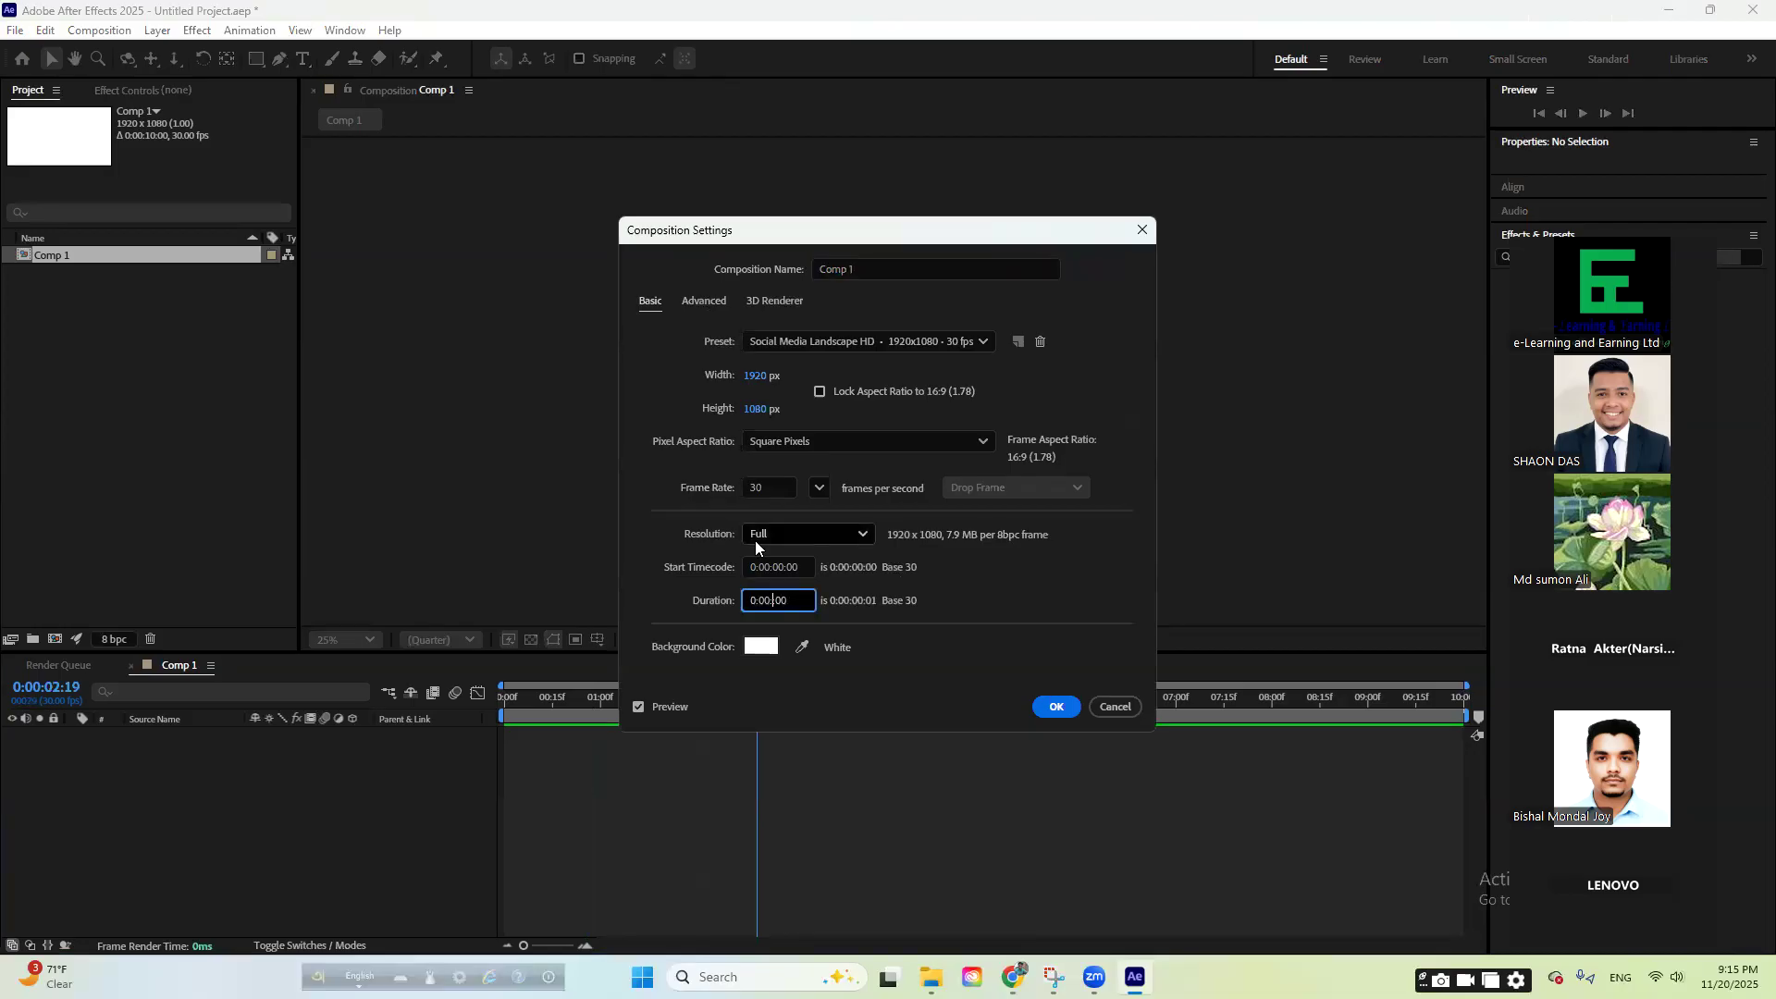
text(30:)
key(Return)
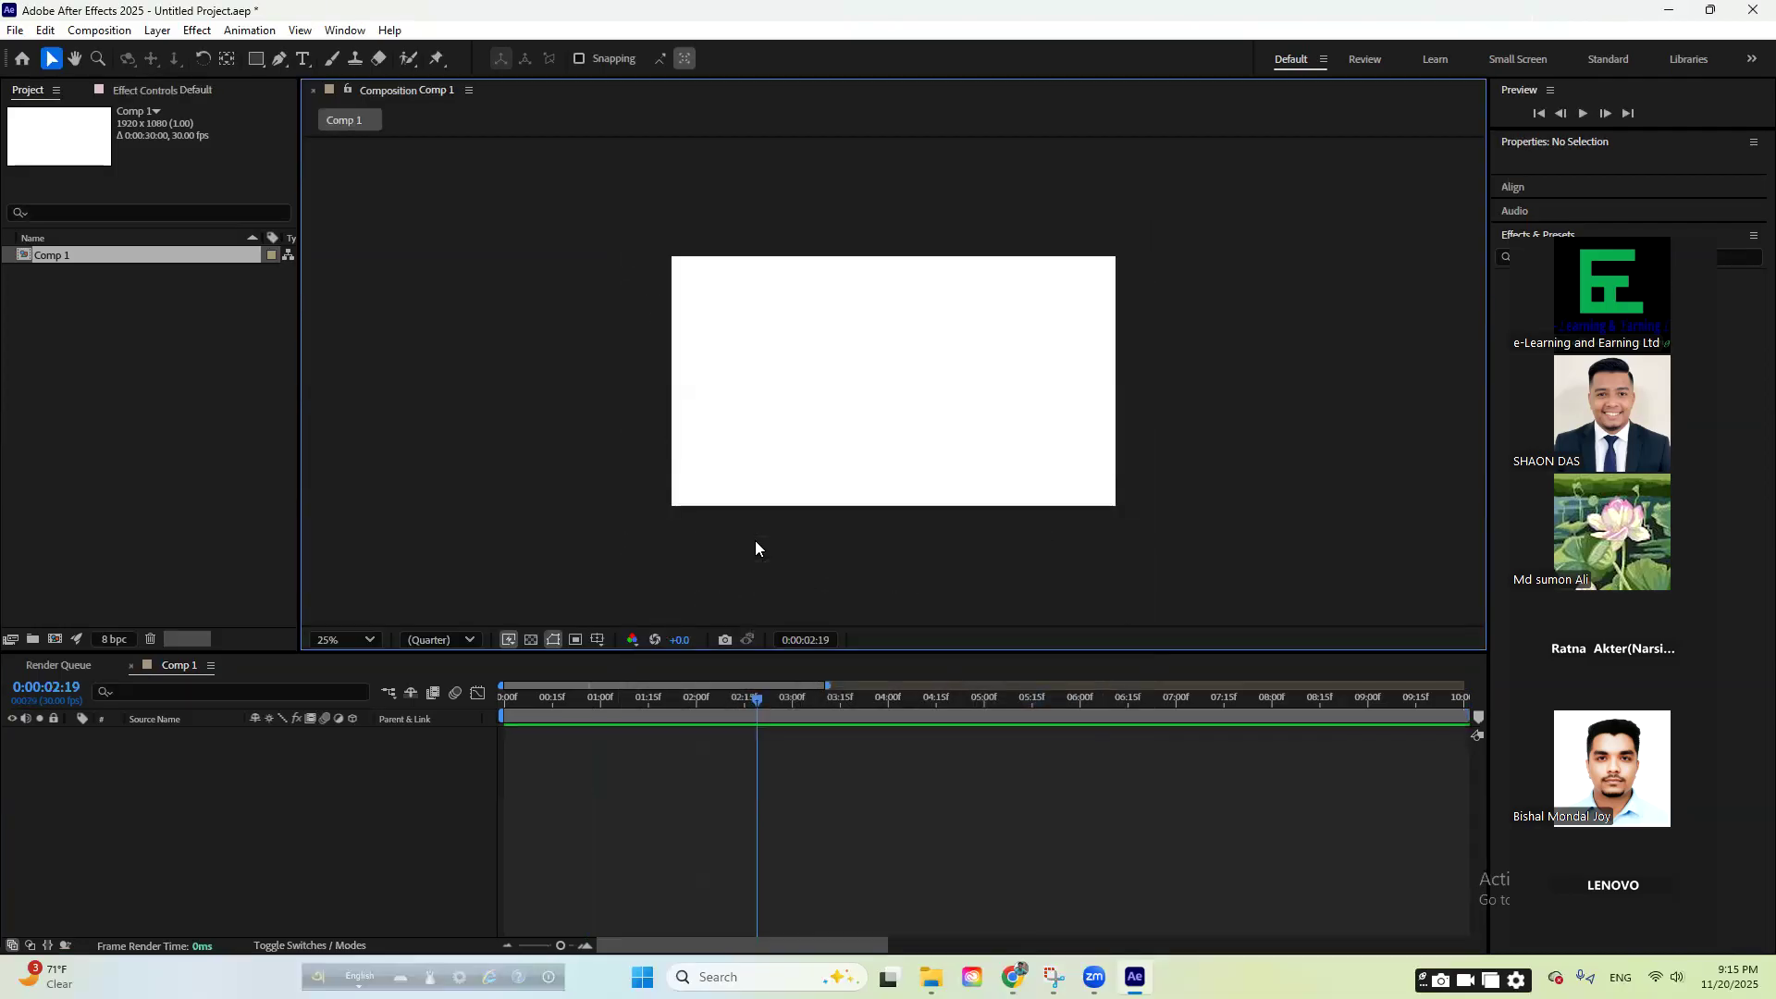
scroll(761, 753, down, 3)
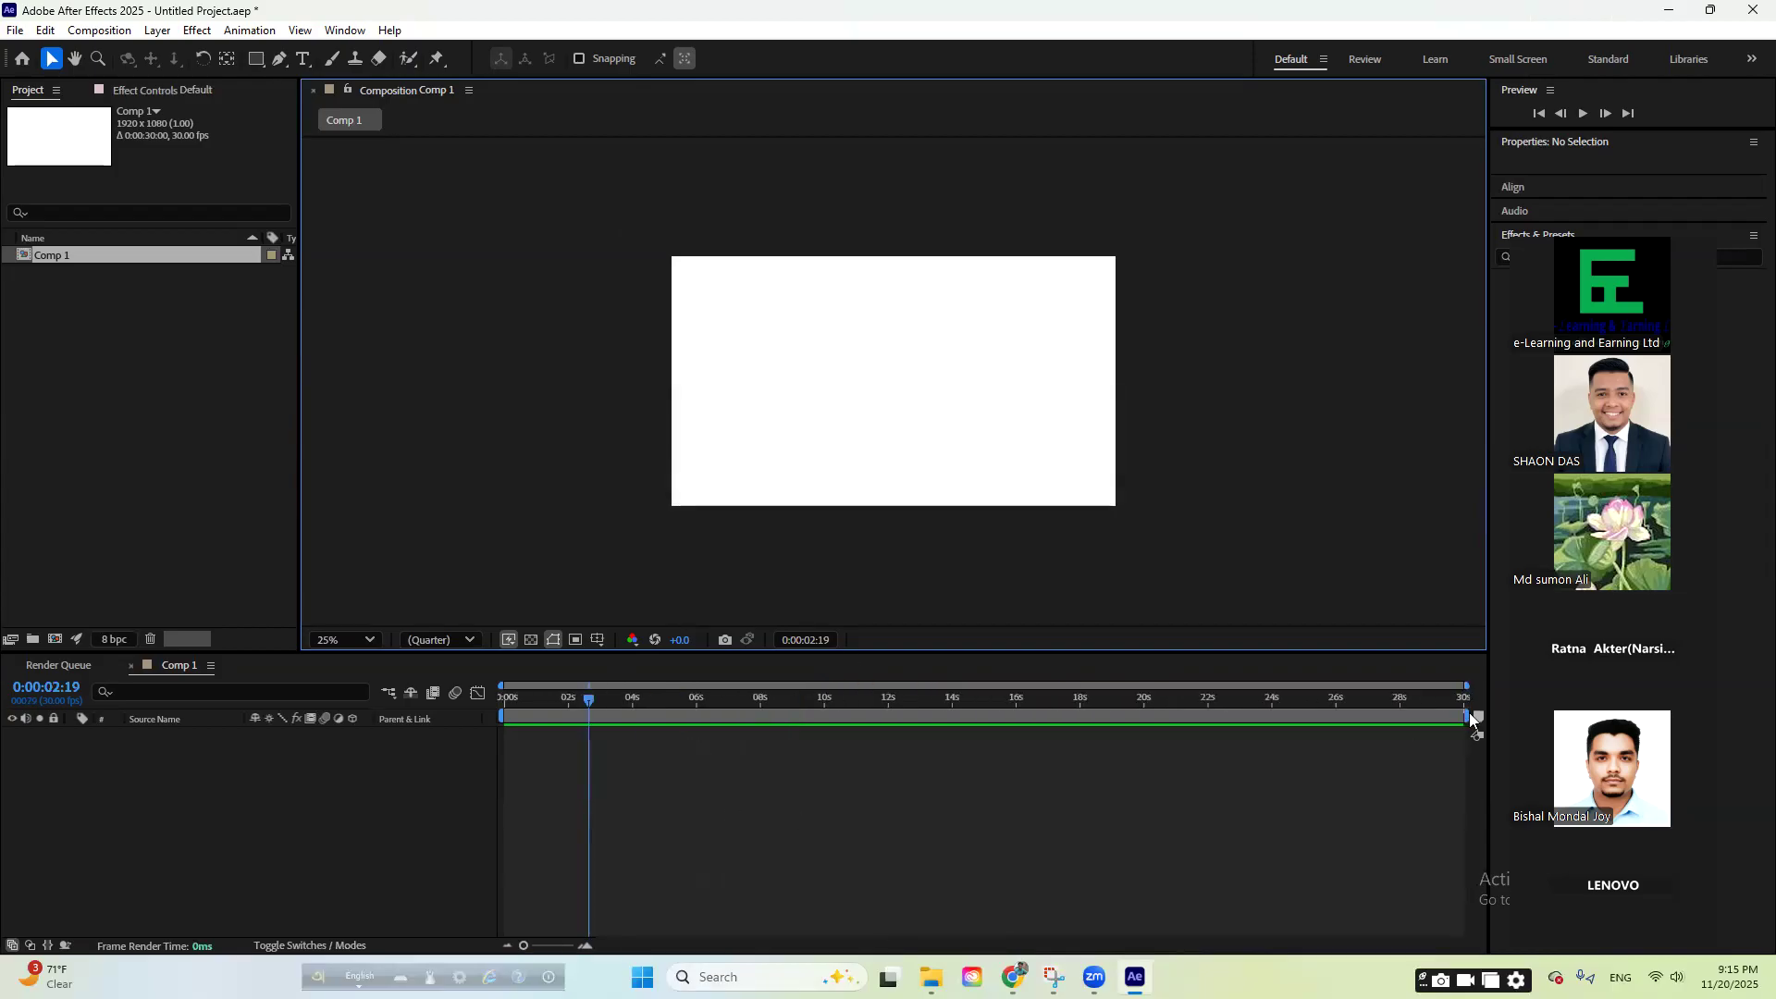
- Set Comp 1's duration to 0:10:30:00
right_click(1368, 463)
click(1425, 505)
click(771, 600)
text(10:30:00)
key(Return)
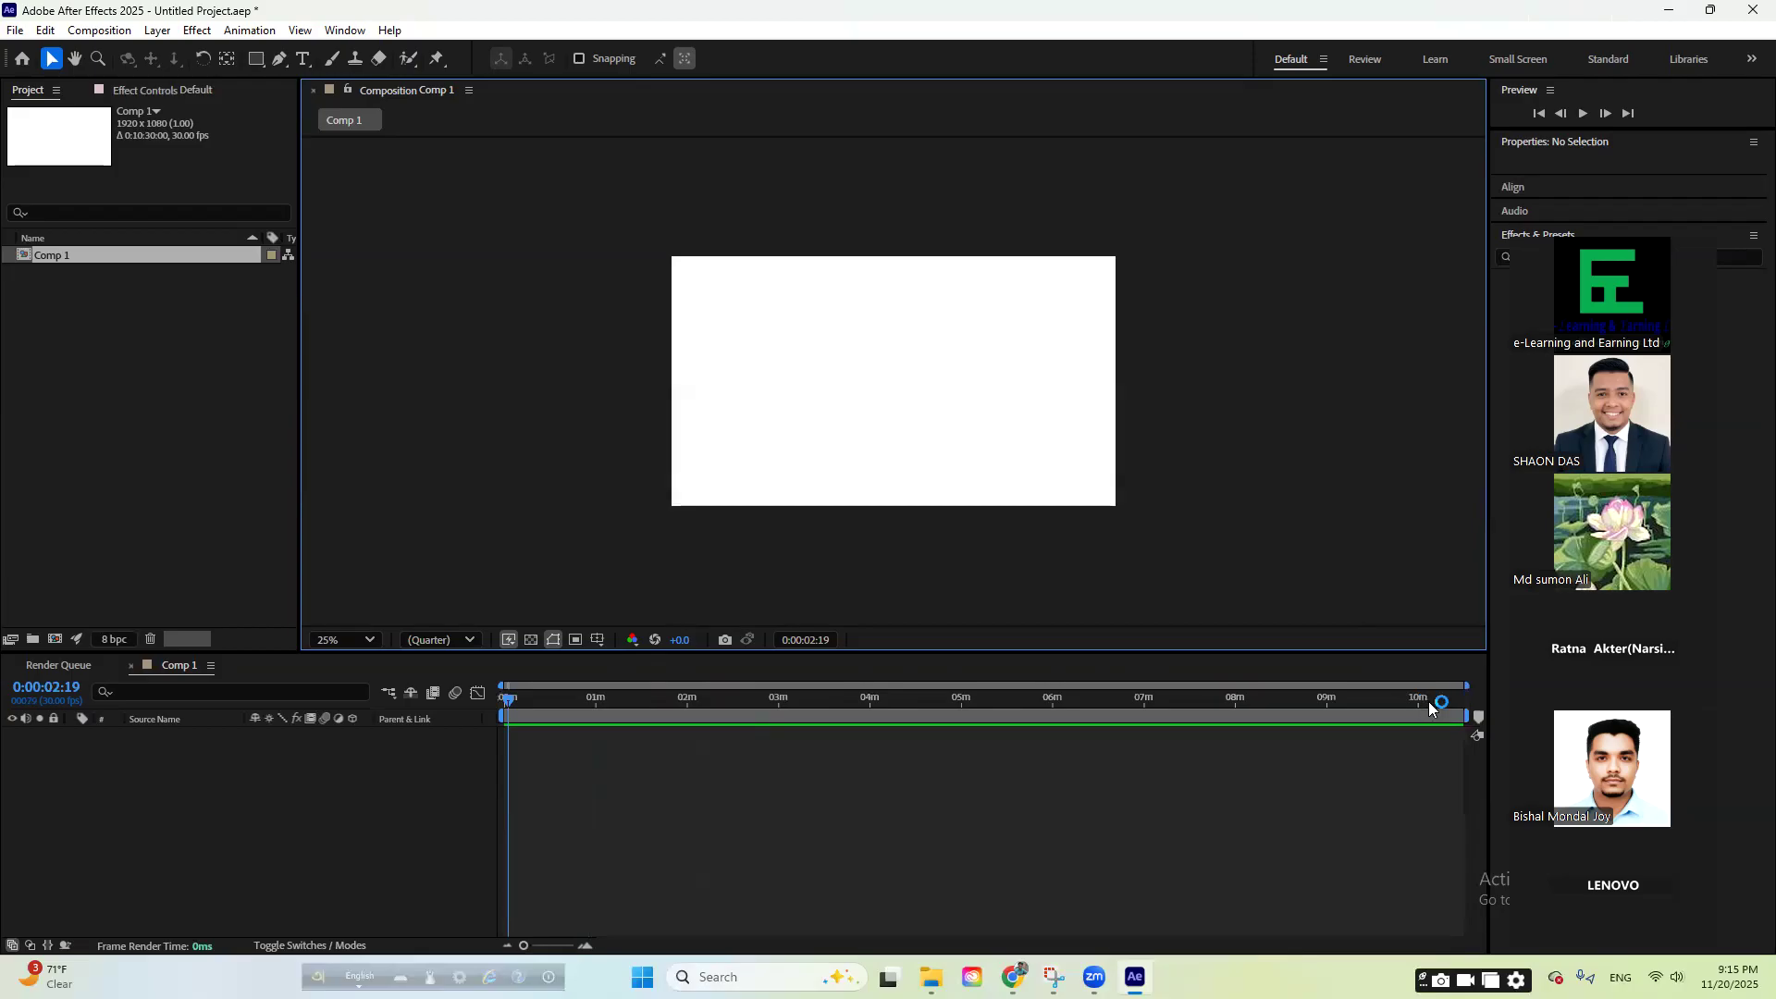
scroll(673, 745, up, 5)
scroll(717, 749, down, 4)
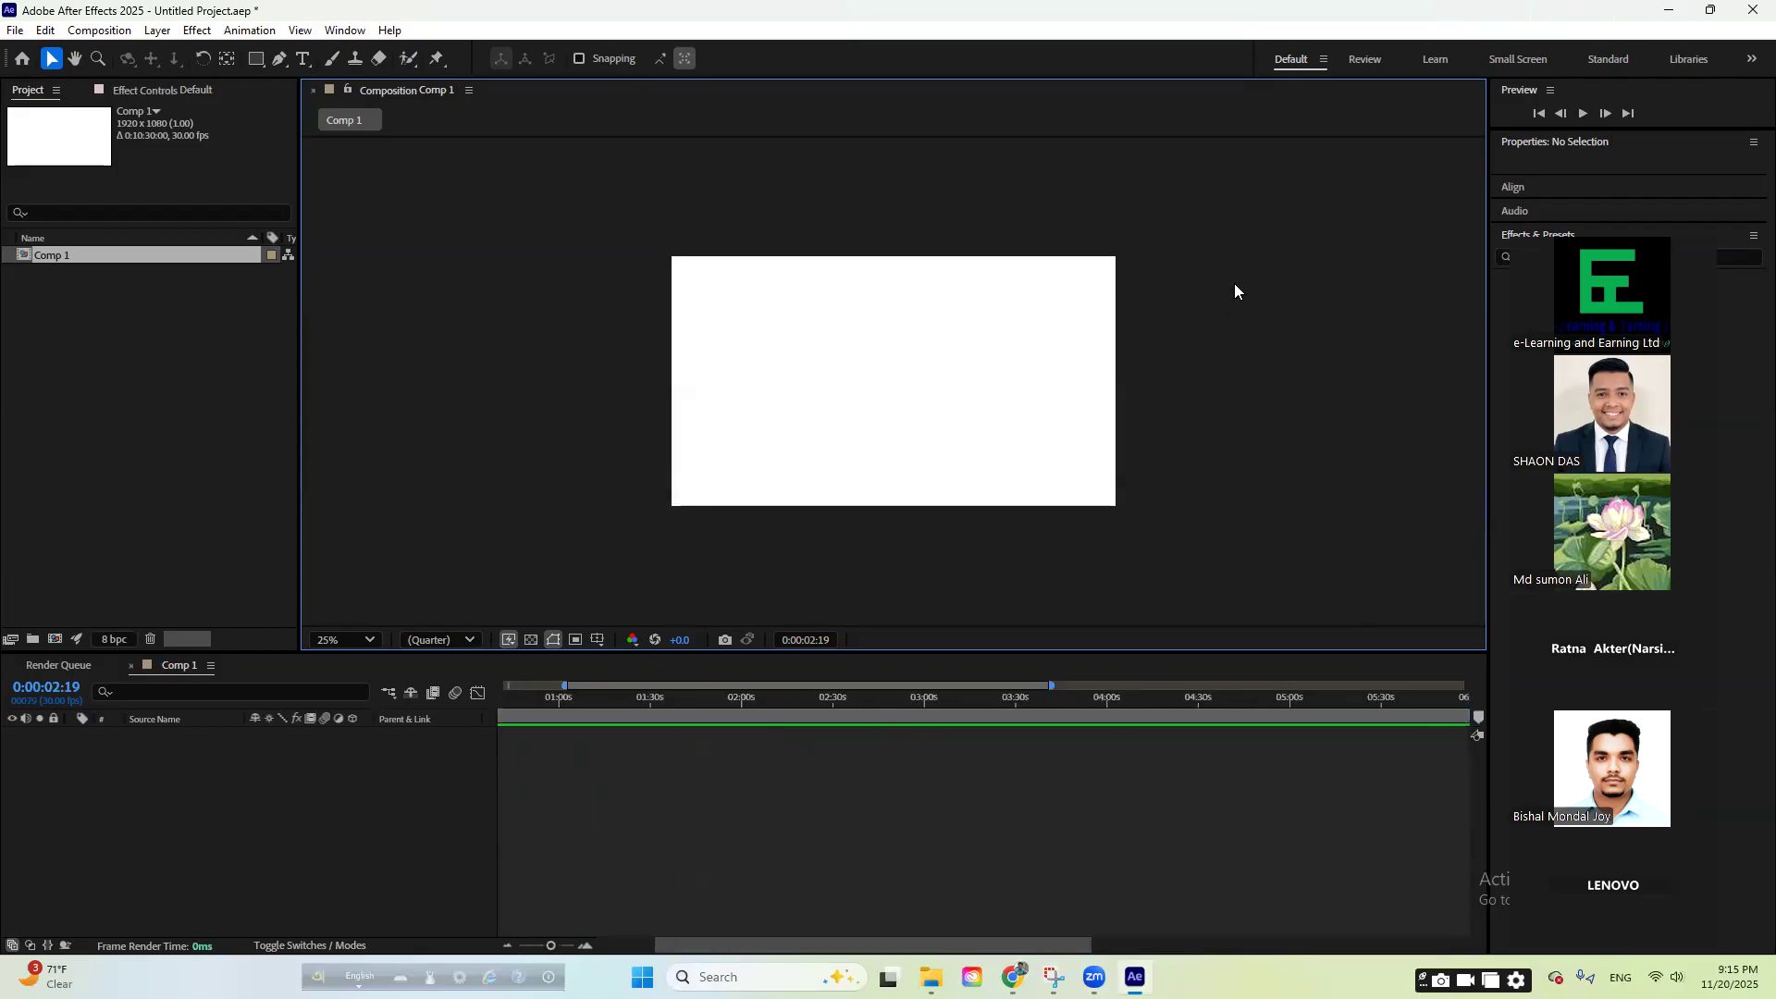
- Set Comp 1's duration to 0:00:10:00 in the composition settings
right_click(1208, 335)
click(1275, 375)
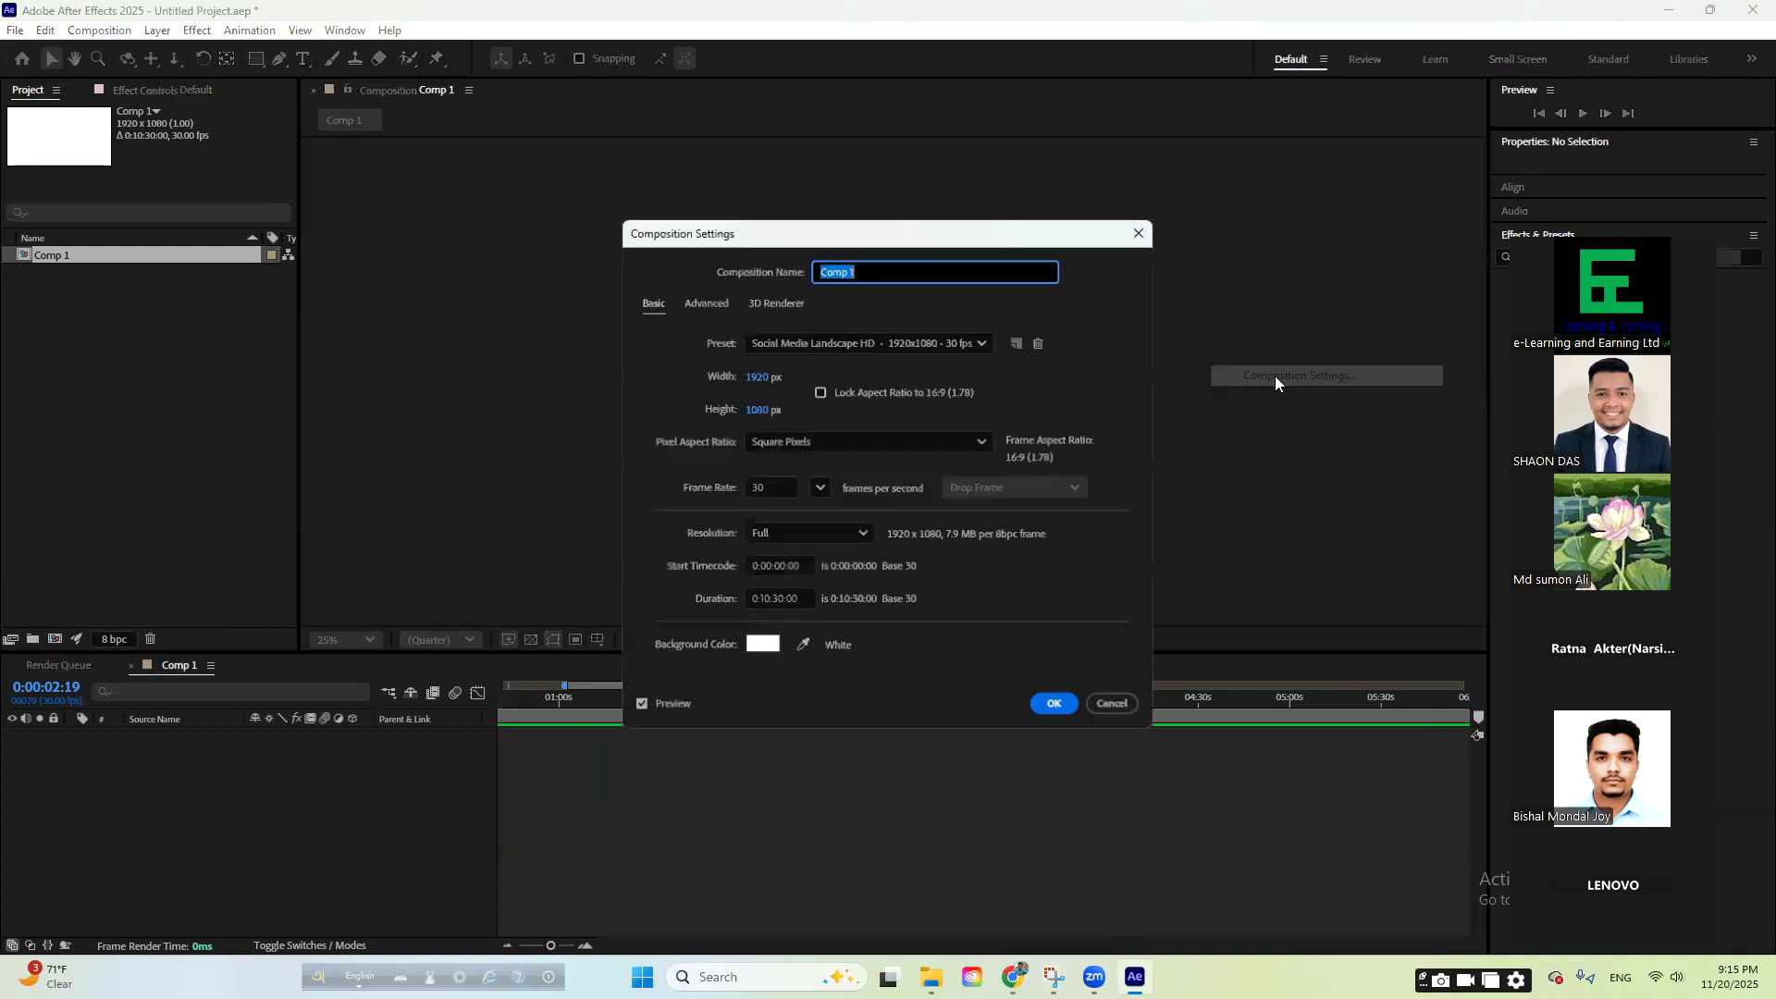
click(774, 602)
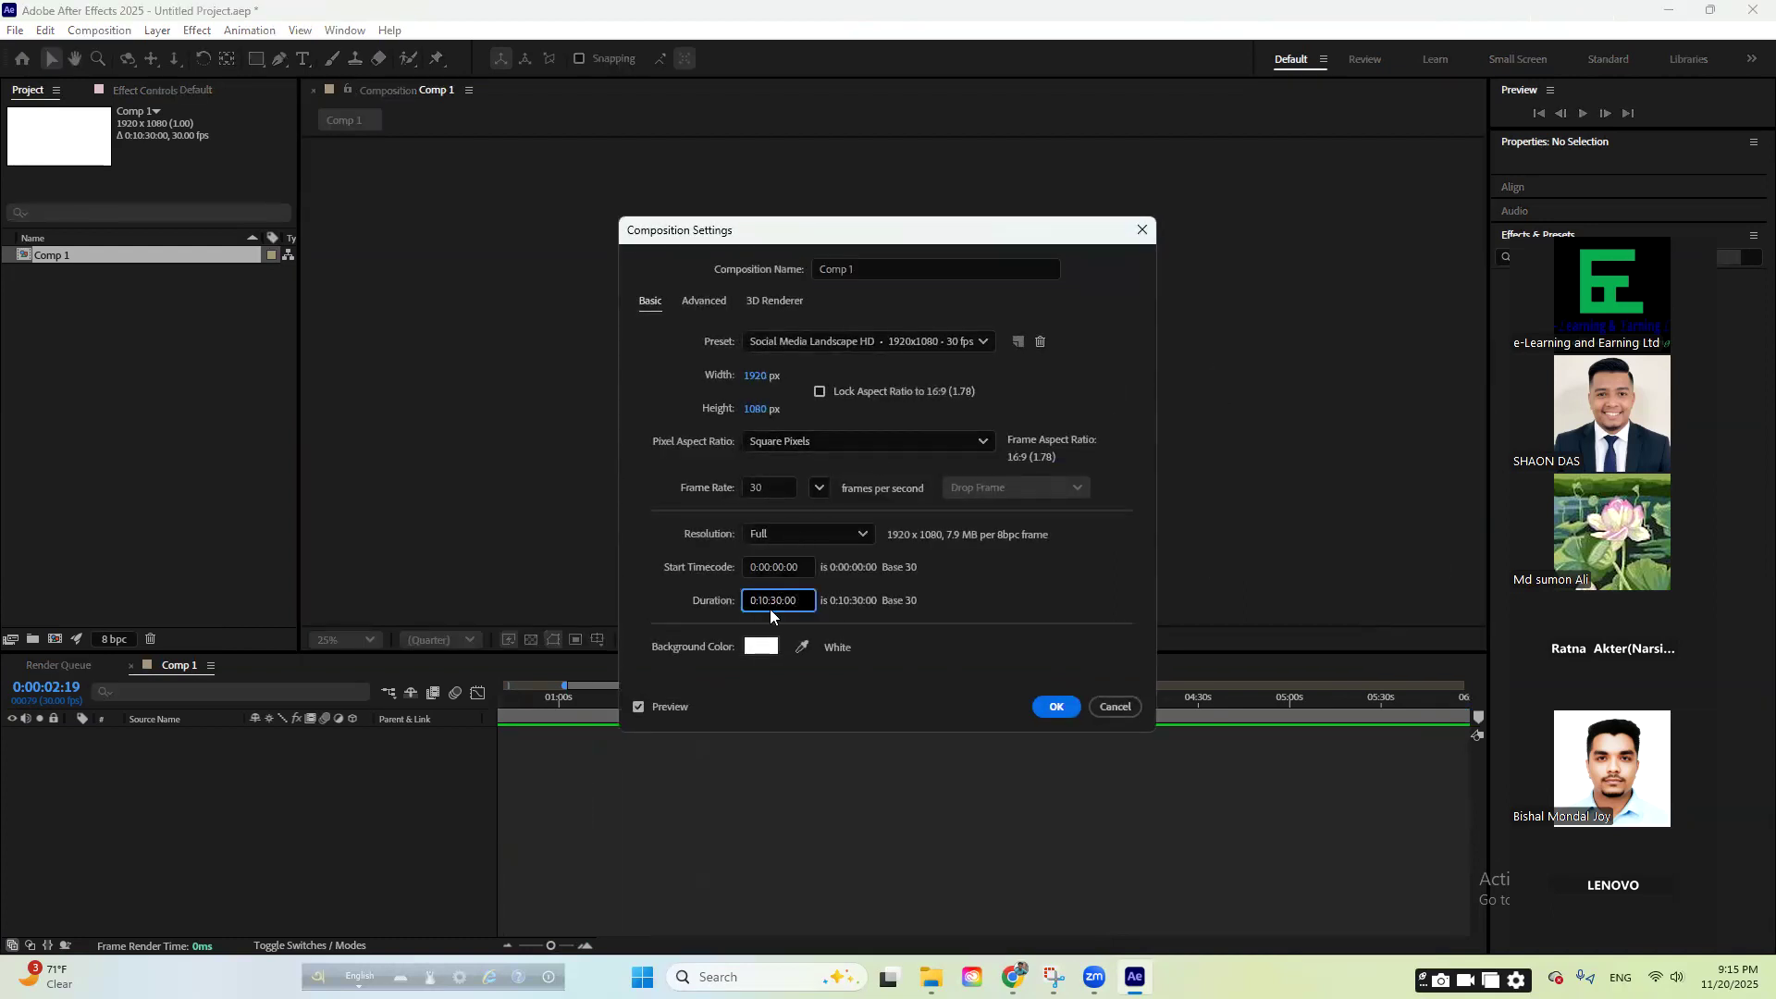
click(762, 597)
key(BackSpace)
key(BackSpace)
text(00)
key(BackSpace)
key(BackSpace)
text(10)
key(Return)
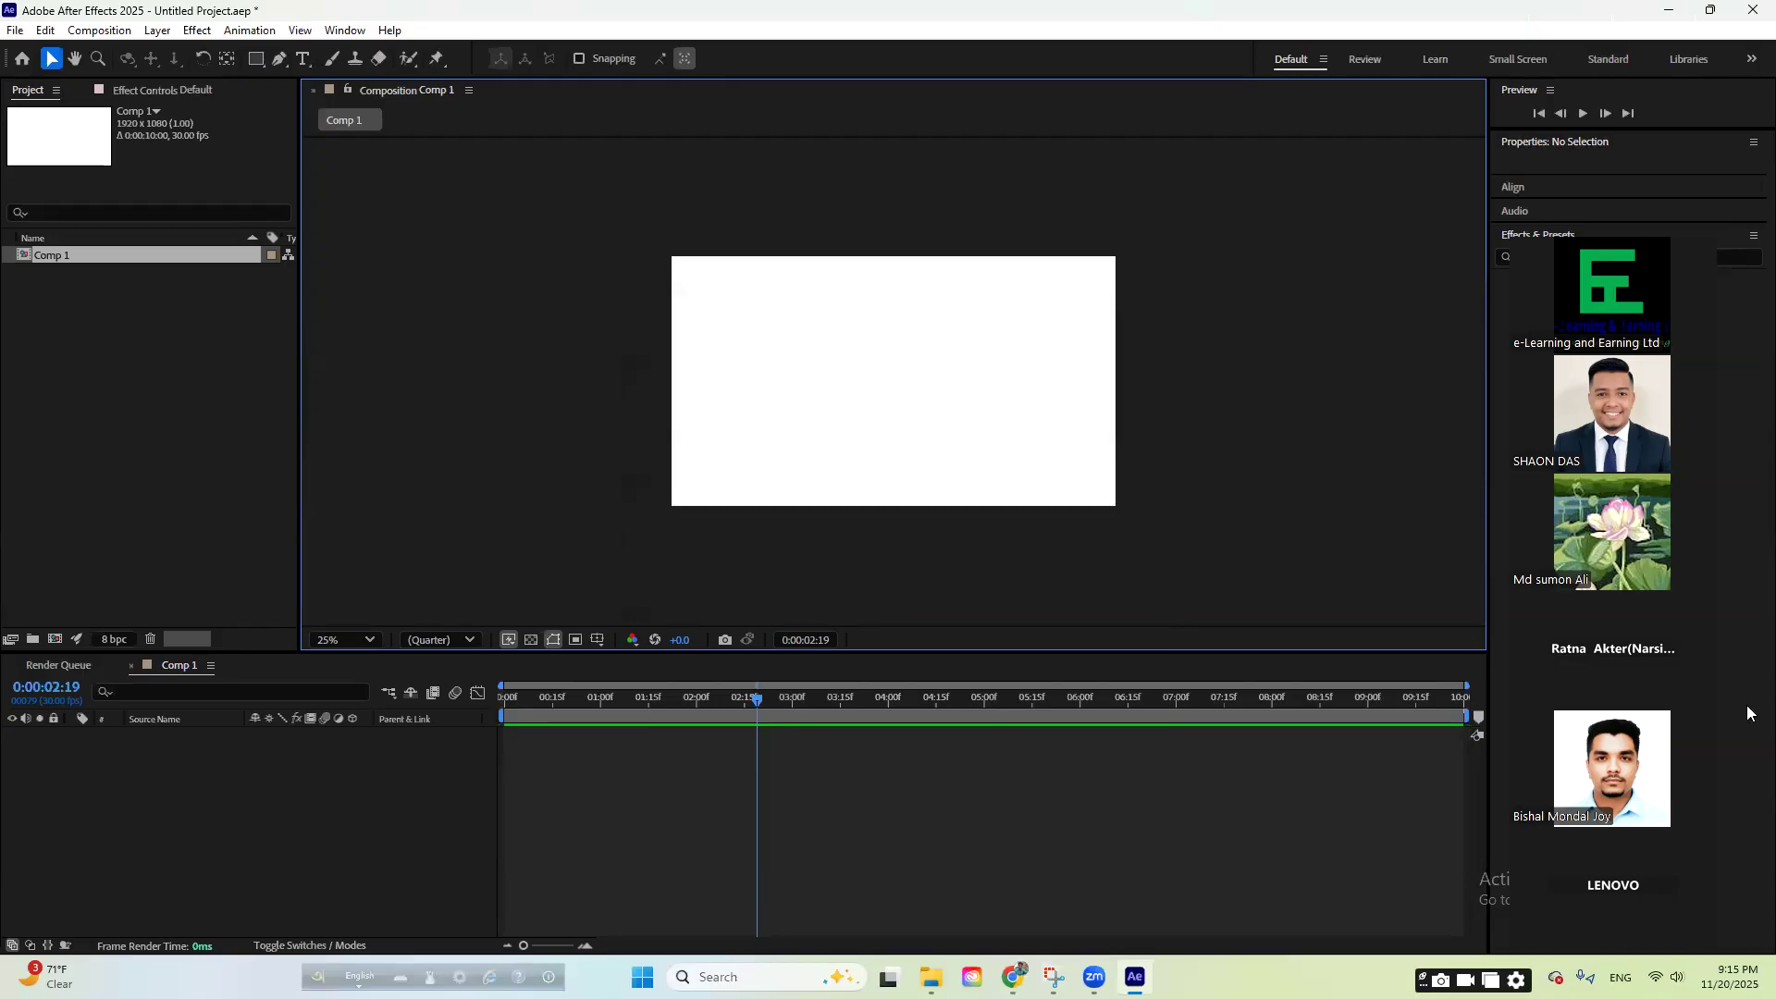
- Examine the composition frame in the viewer at different magnifications
scroll(907, 352, up, 6)
scroll(907, 352, down, 6)
scroll(895, 423, up, 6)
scroll(894, 423, down, 6)
scroll(902, 425, up, 4)
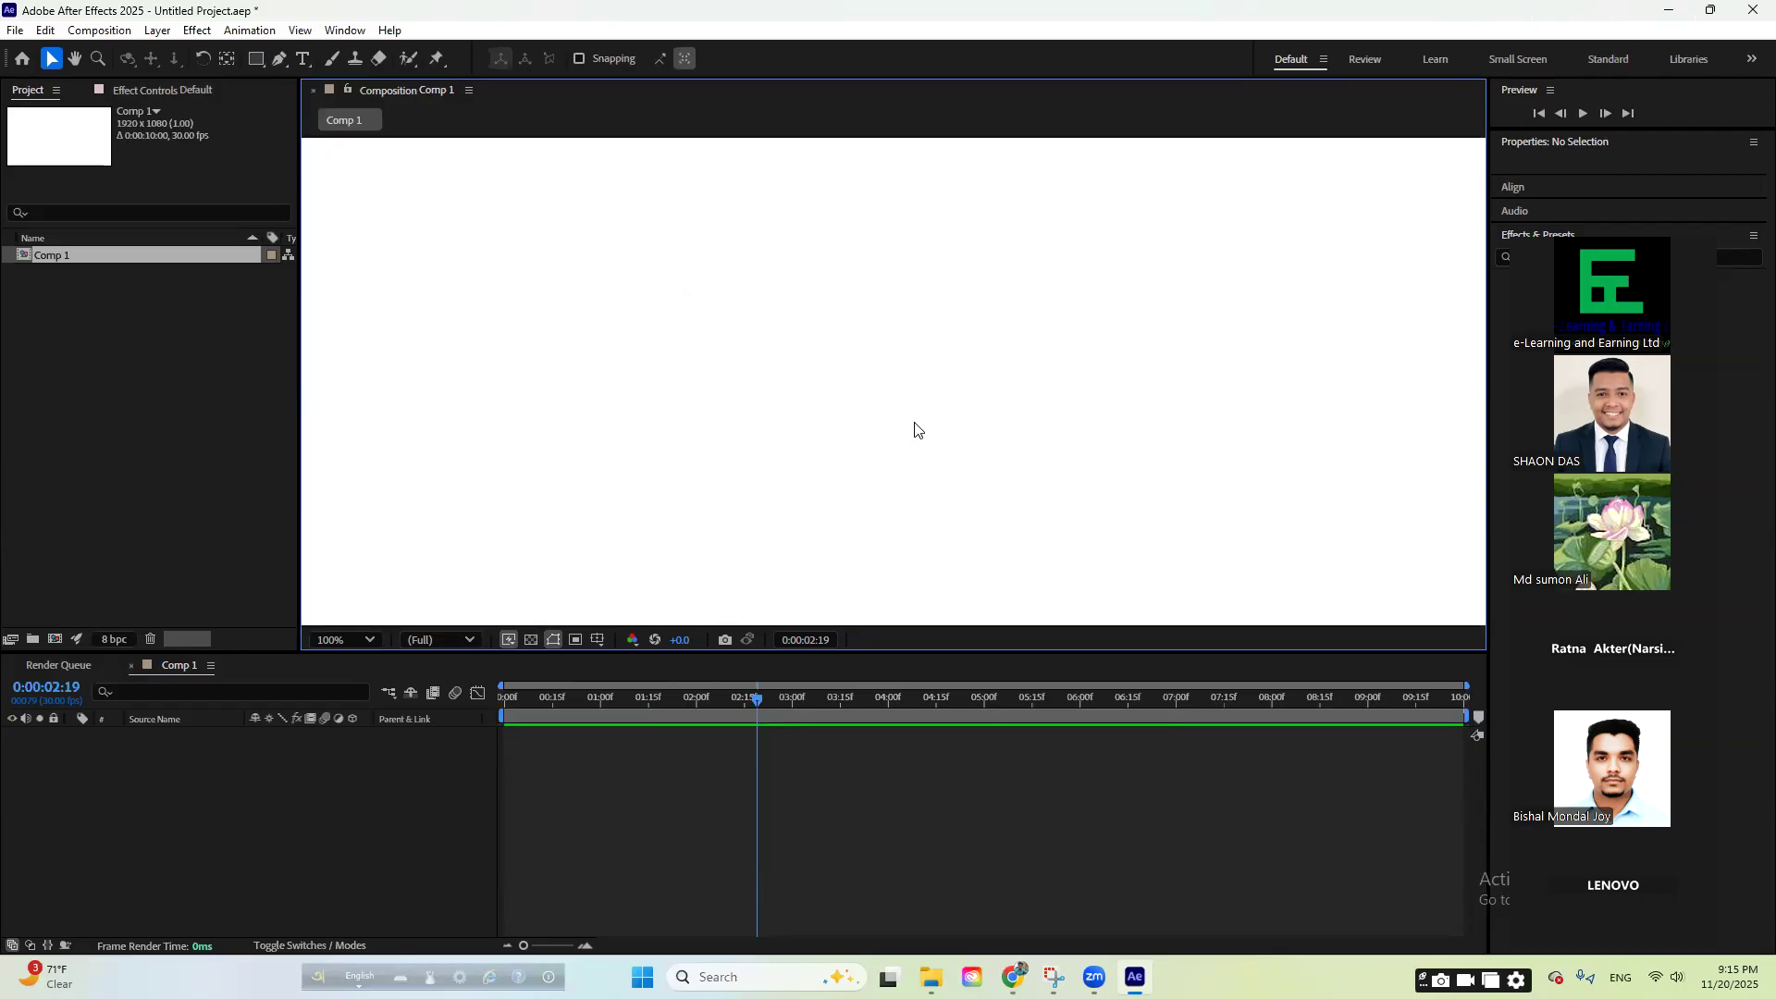
scroll(860, 364, down, 4)
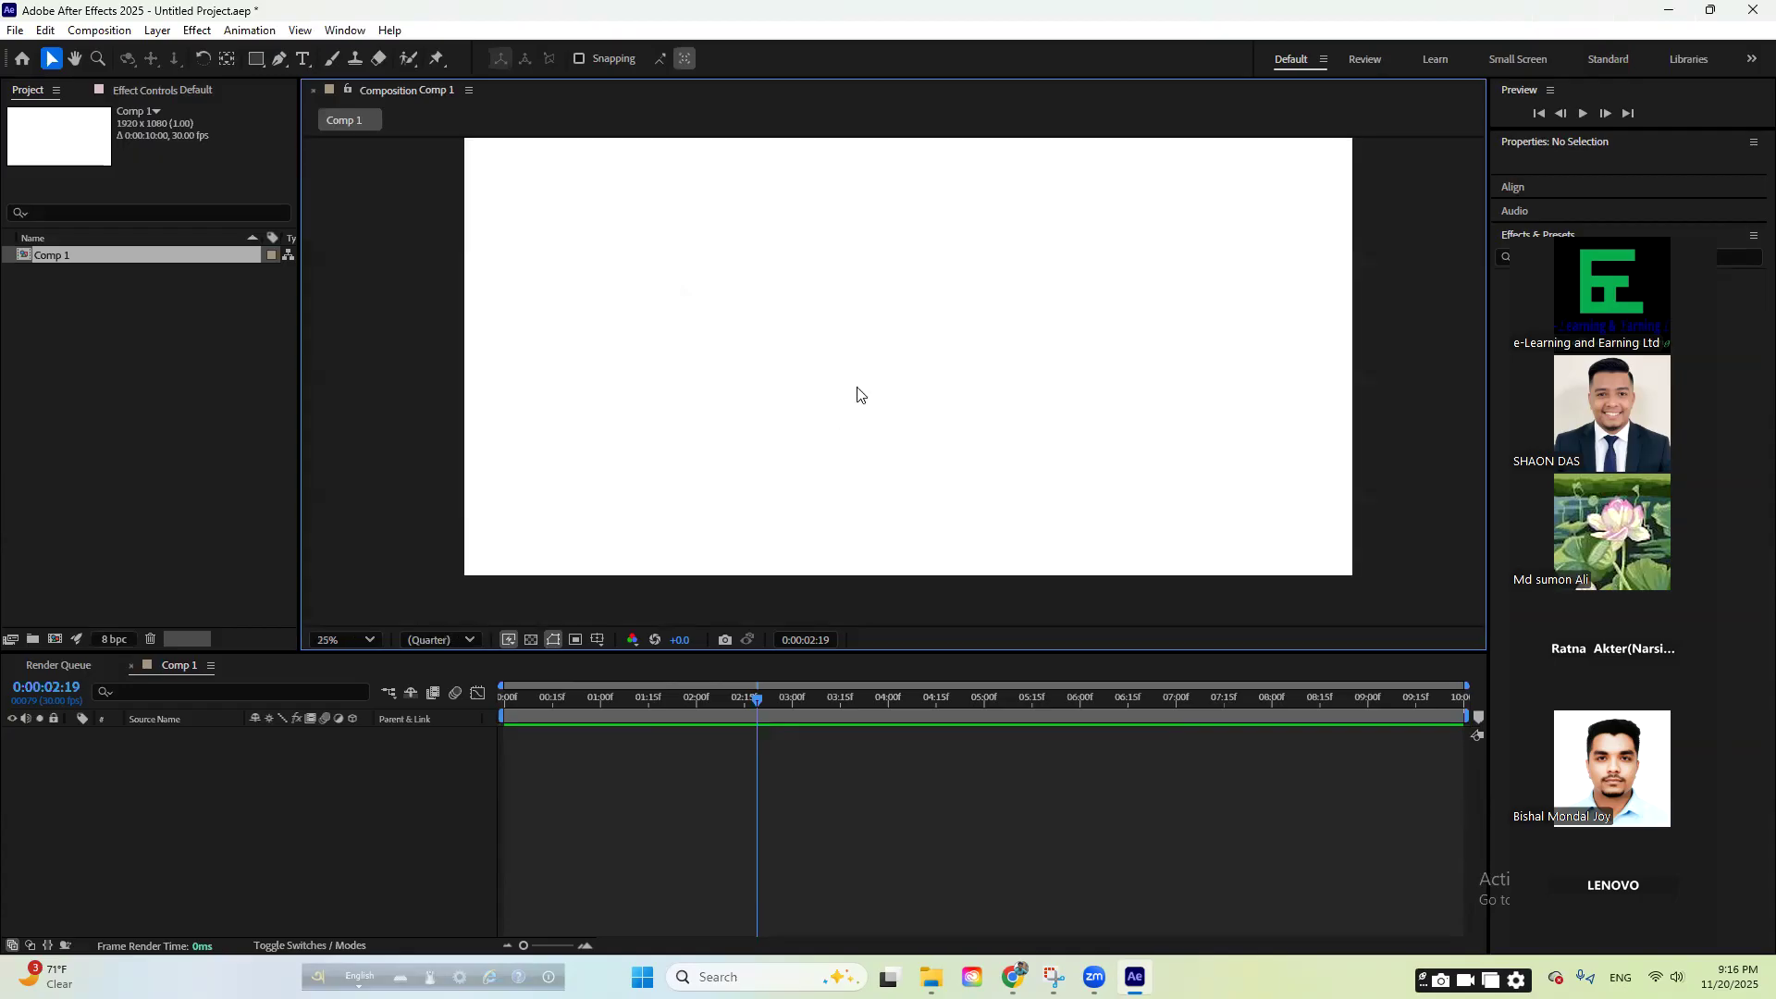
scroll(858, 395, down, 1)
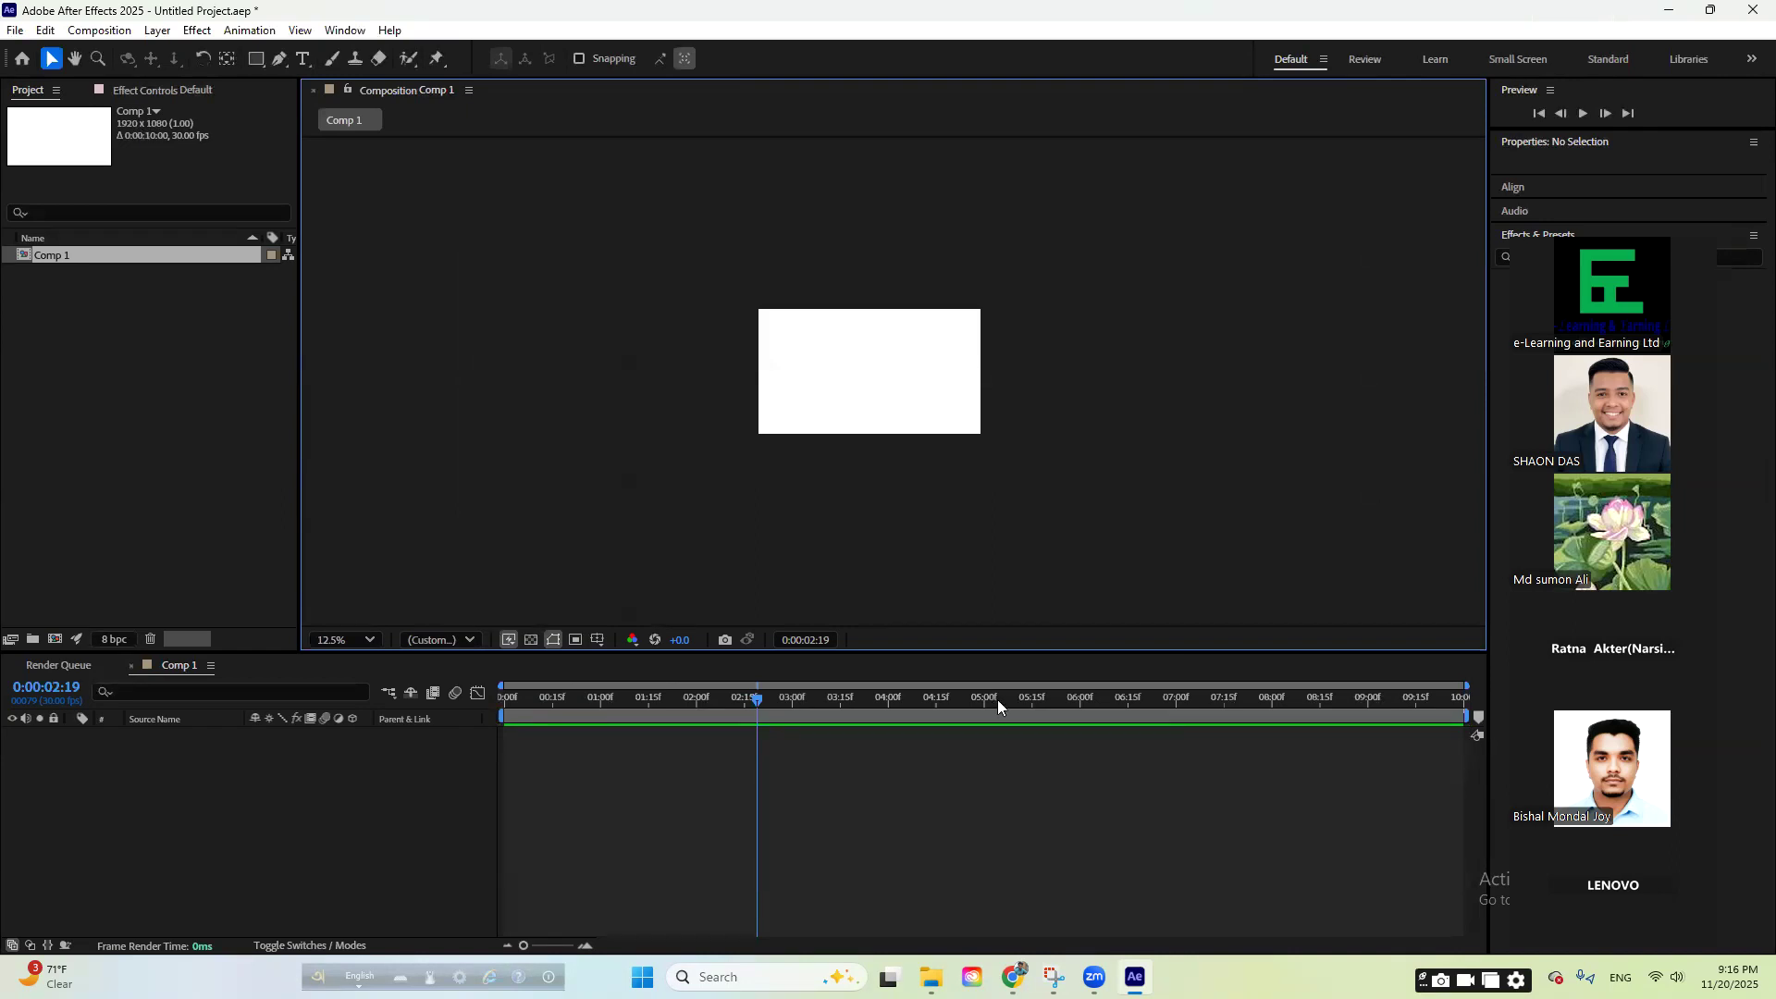
- Inspect the timeline at single-frame scale around 0:00:03:02, and at full length with the playhead at 0:00:03:11
alt+scroll(942, 777, up, 1)
alt+scroll(780, 774, up, 2)
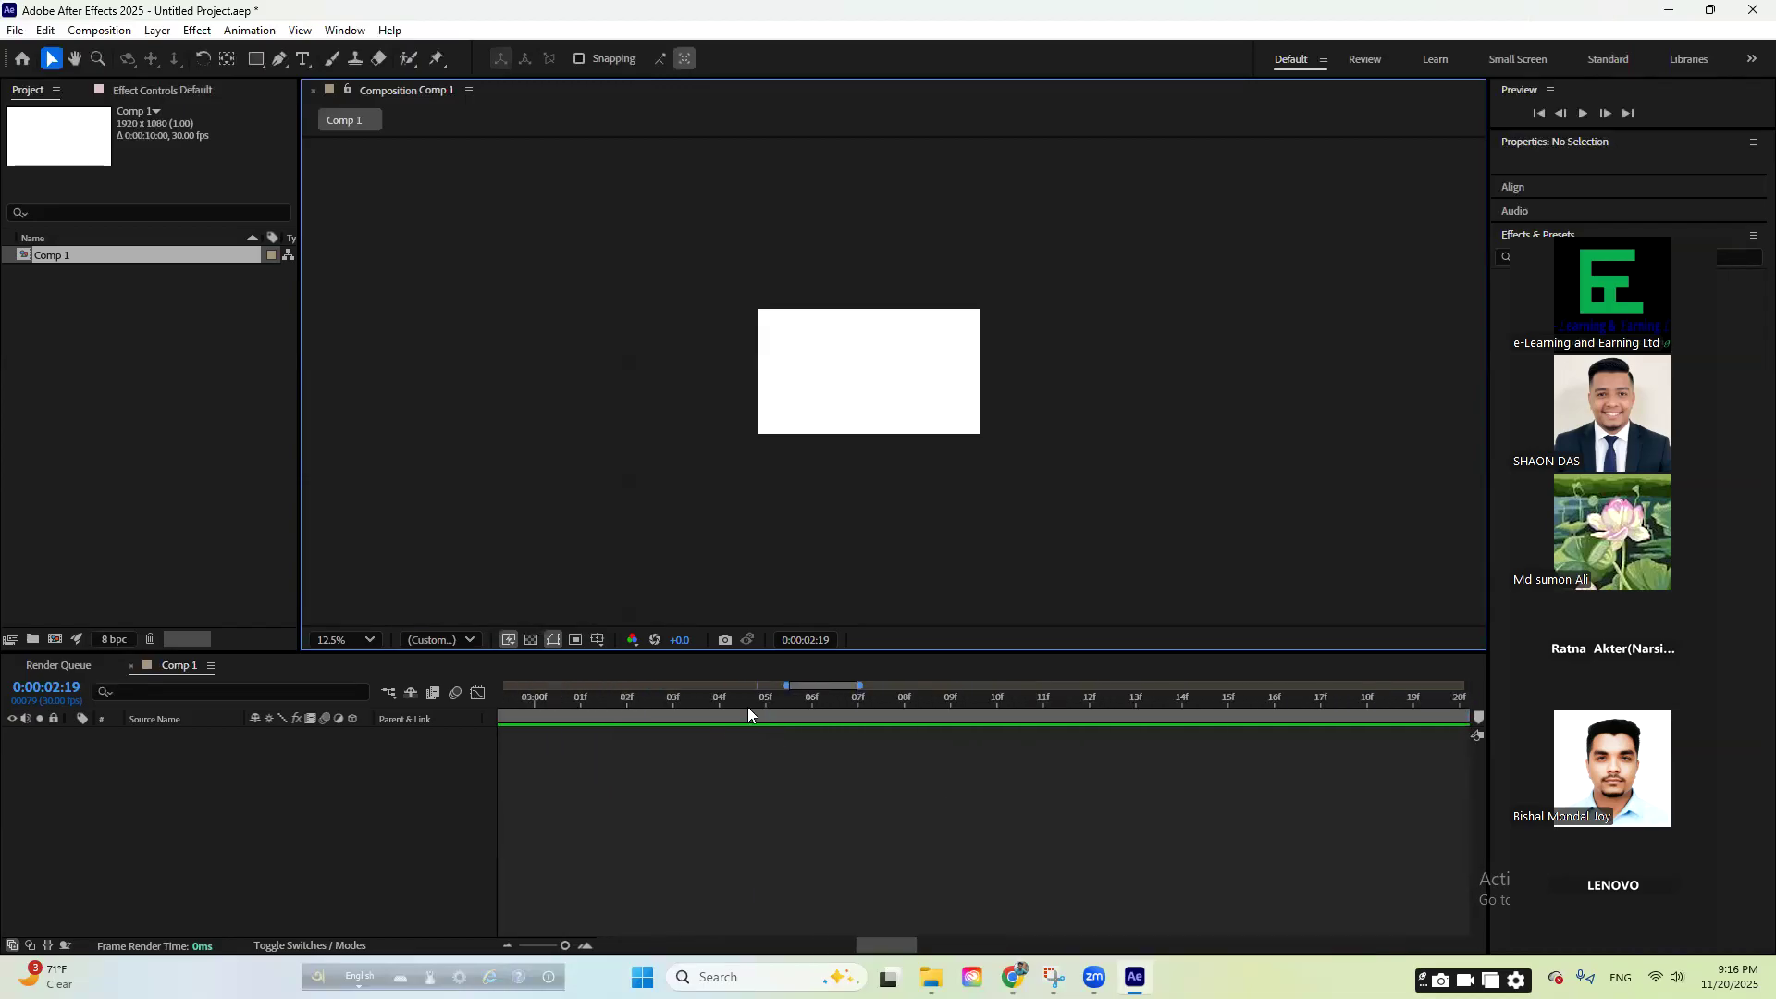
drag(581, 710, 608, 712)
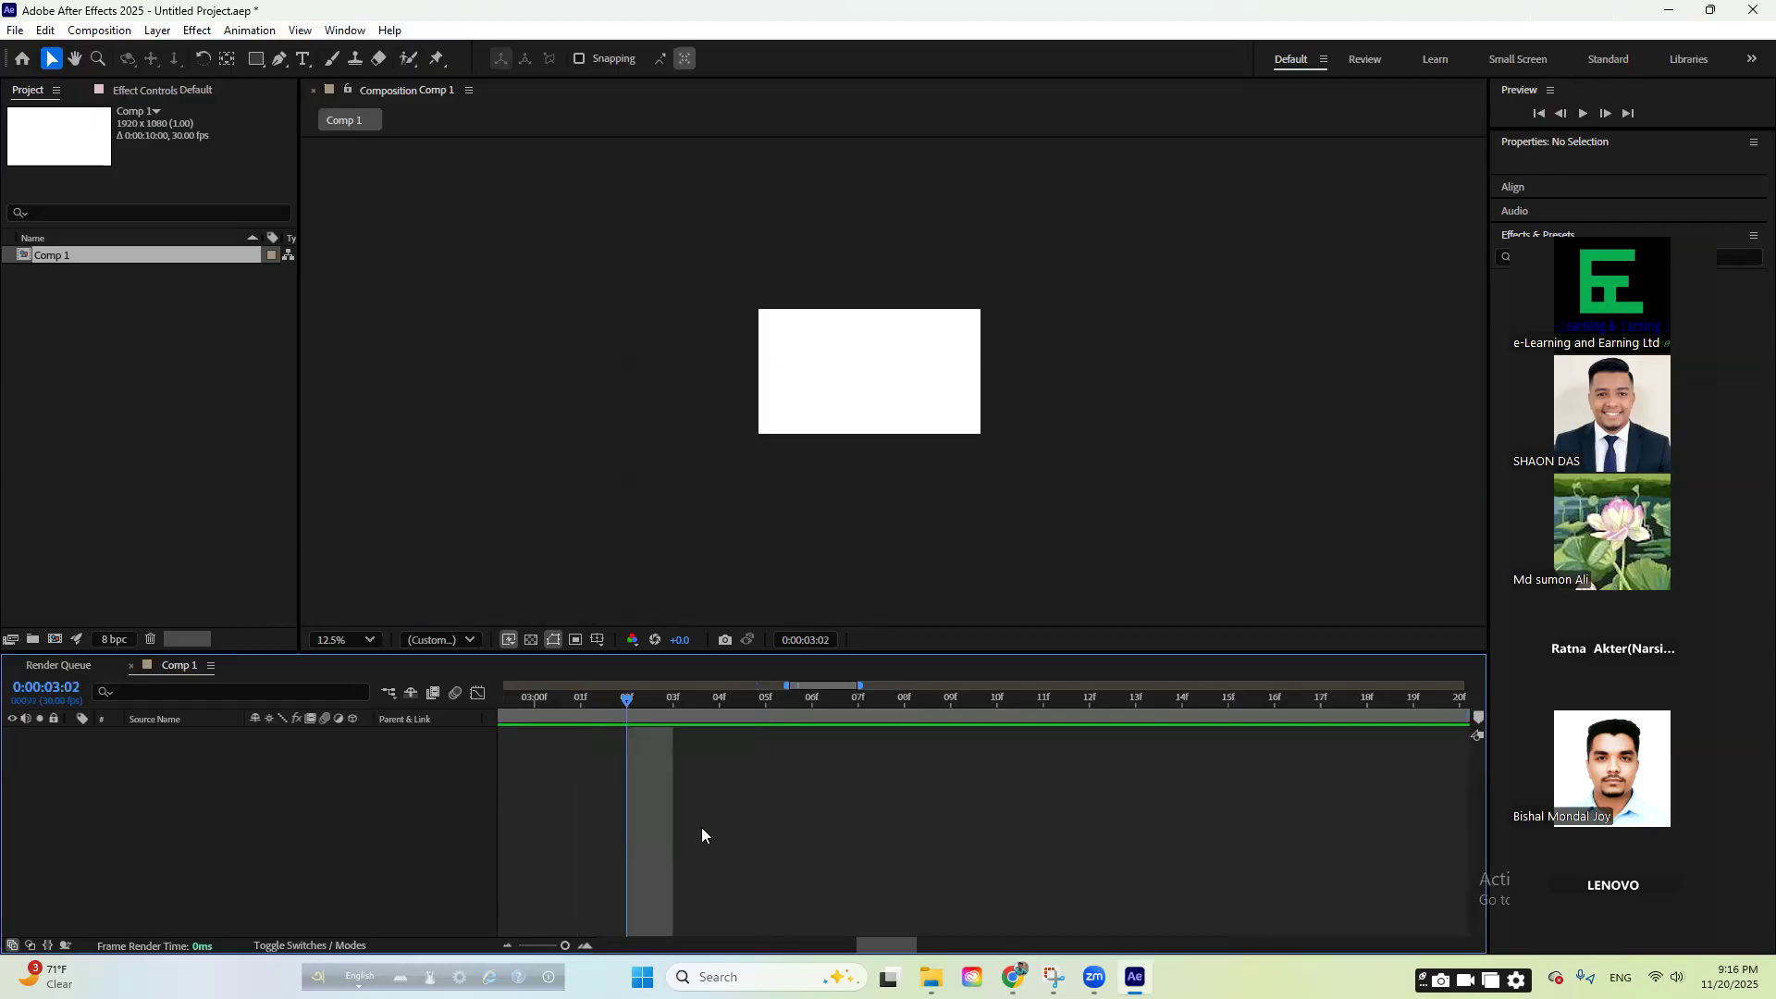
alt+scroll(712, 825, down, 5)
drag(798, 702, 825, 692)
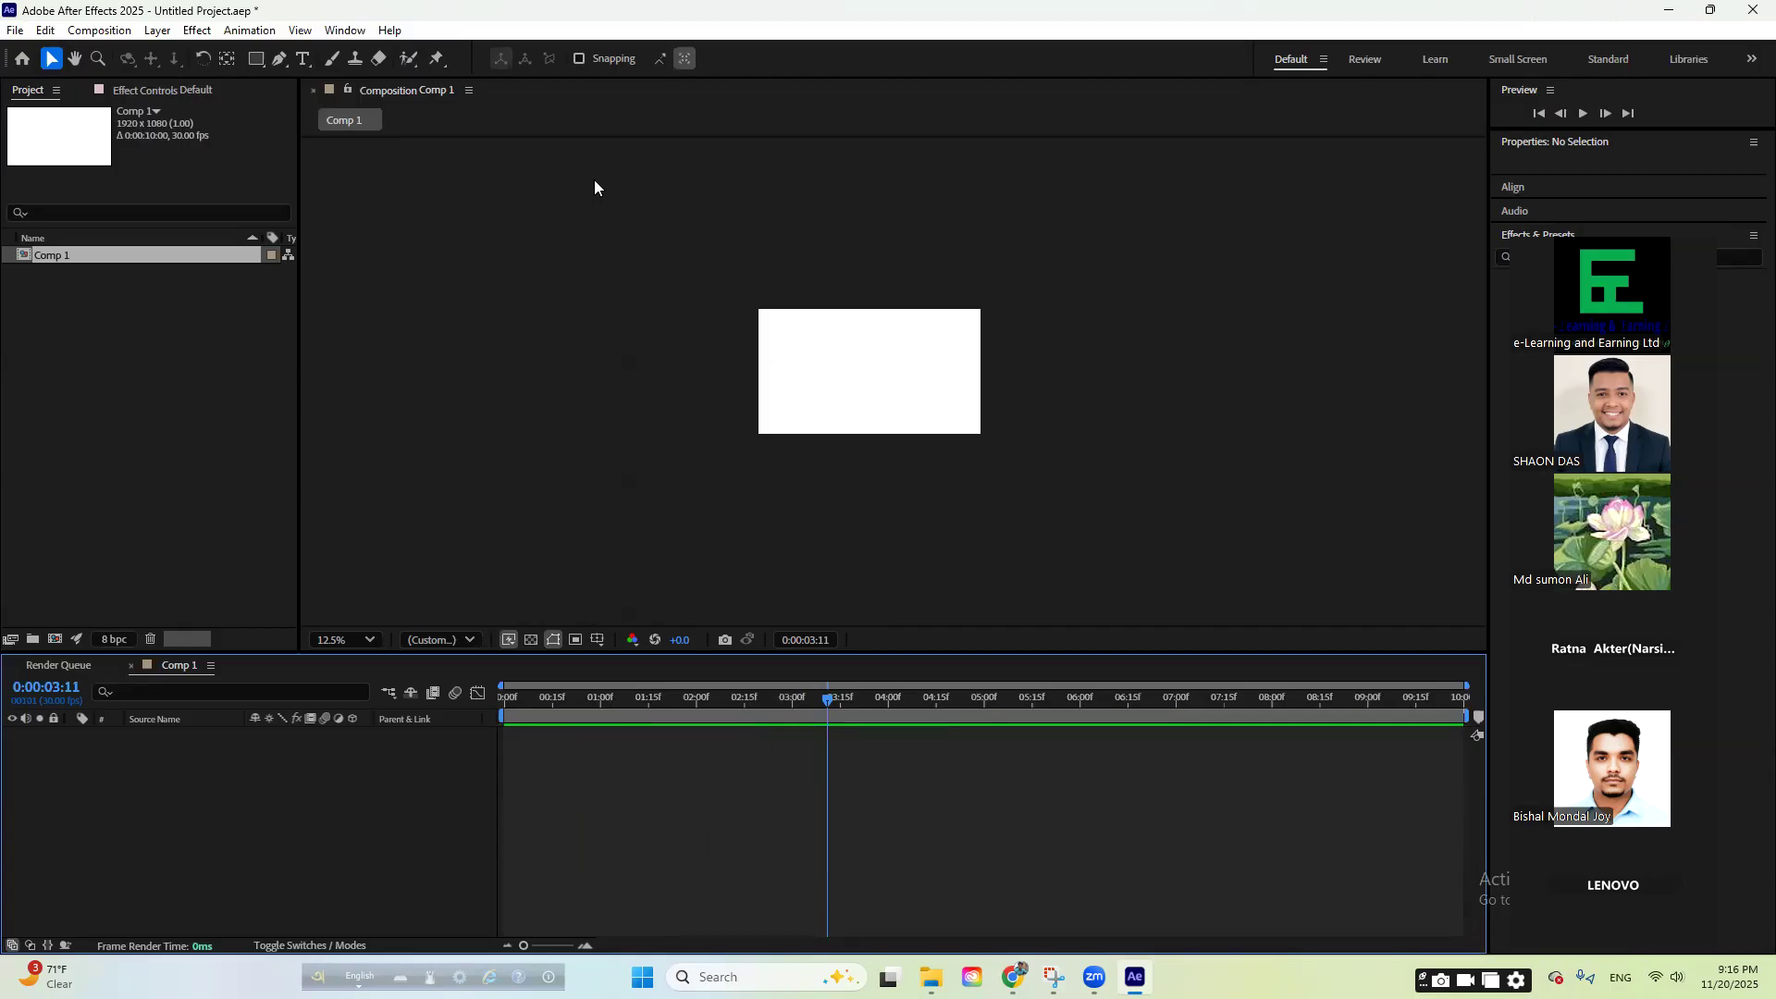
- Choose the Ellipse Tool and set its fill colour to pure red, FF0000
click(256, 59)
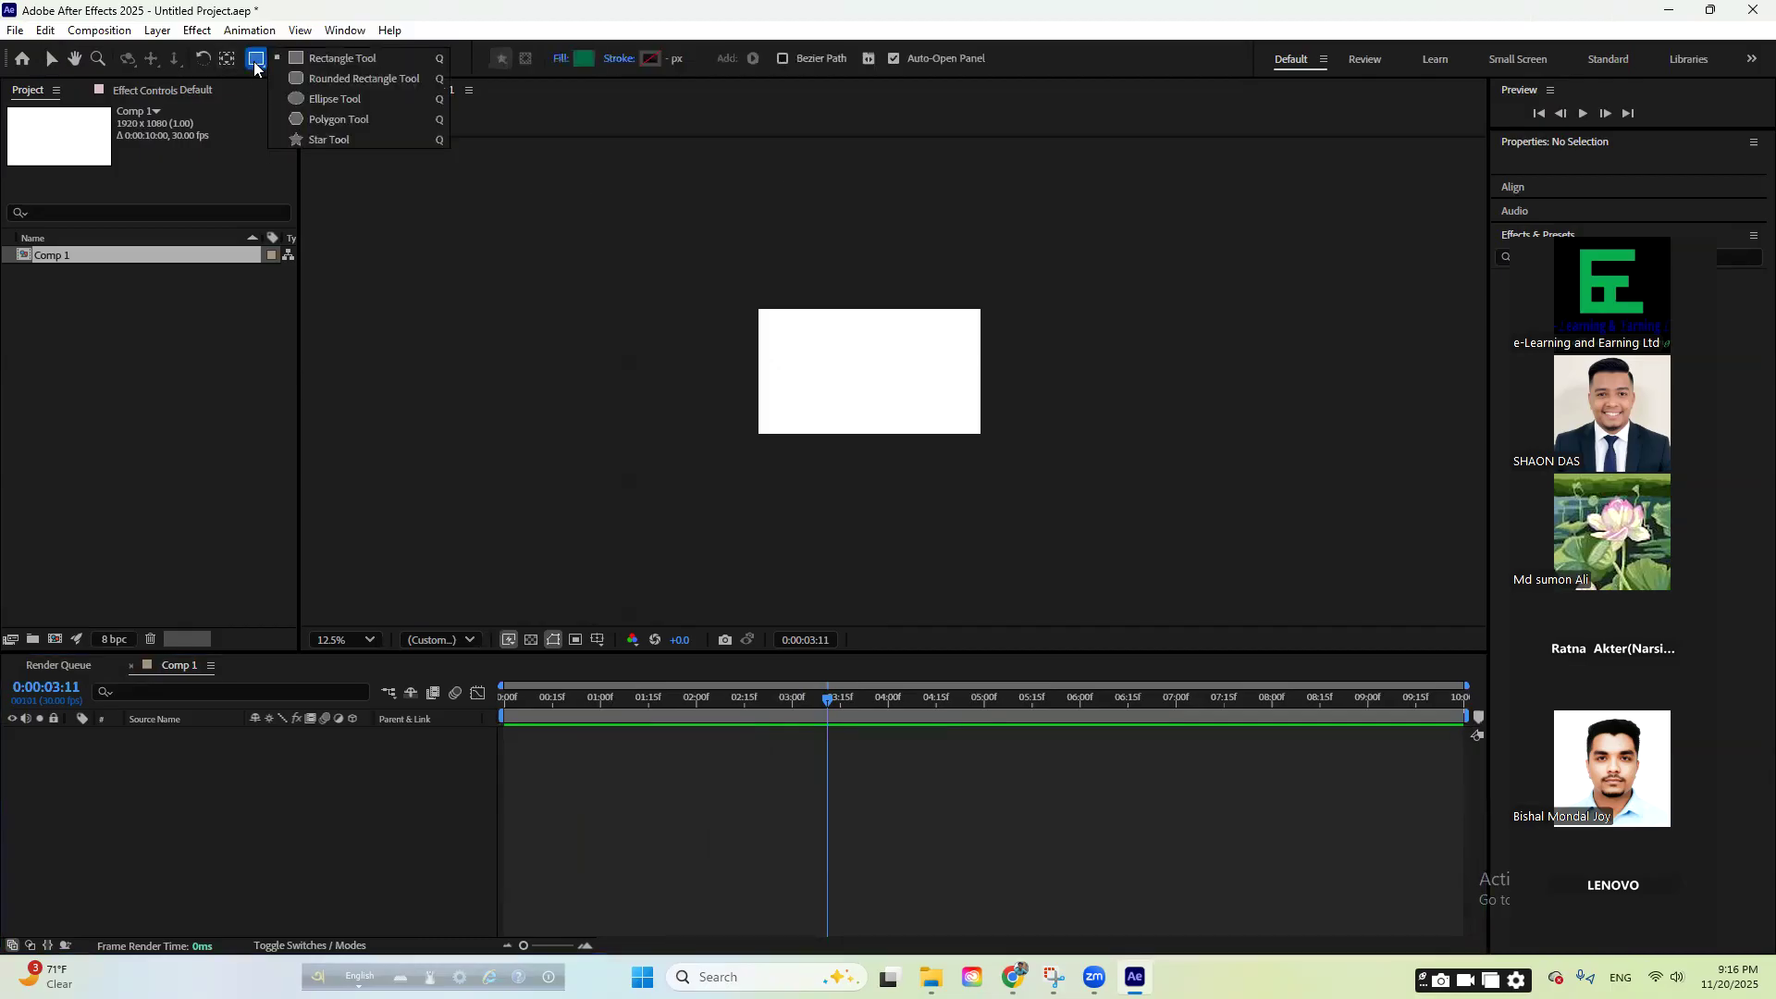
click(355, 101)
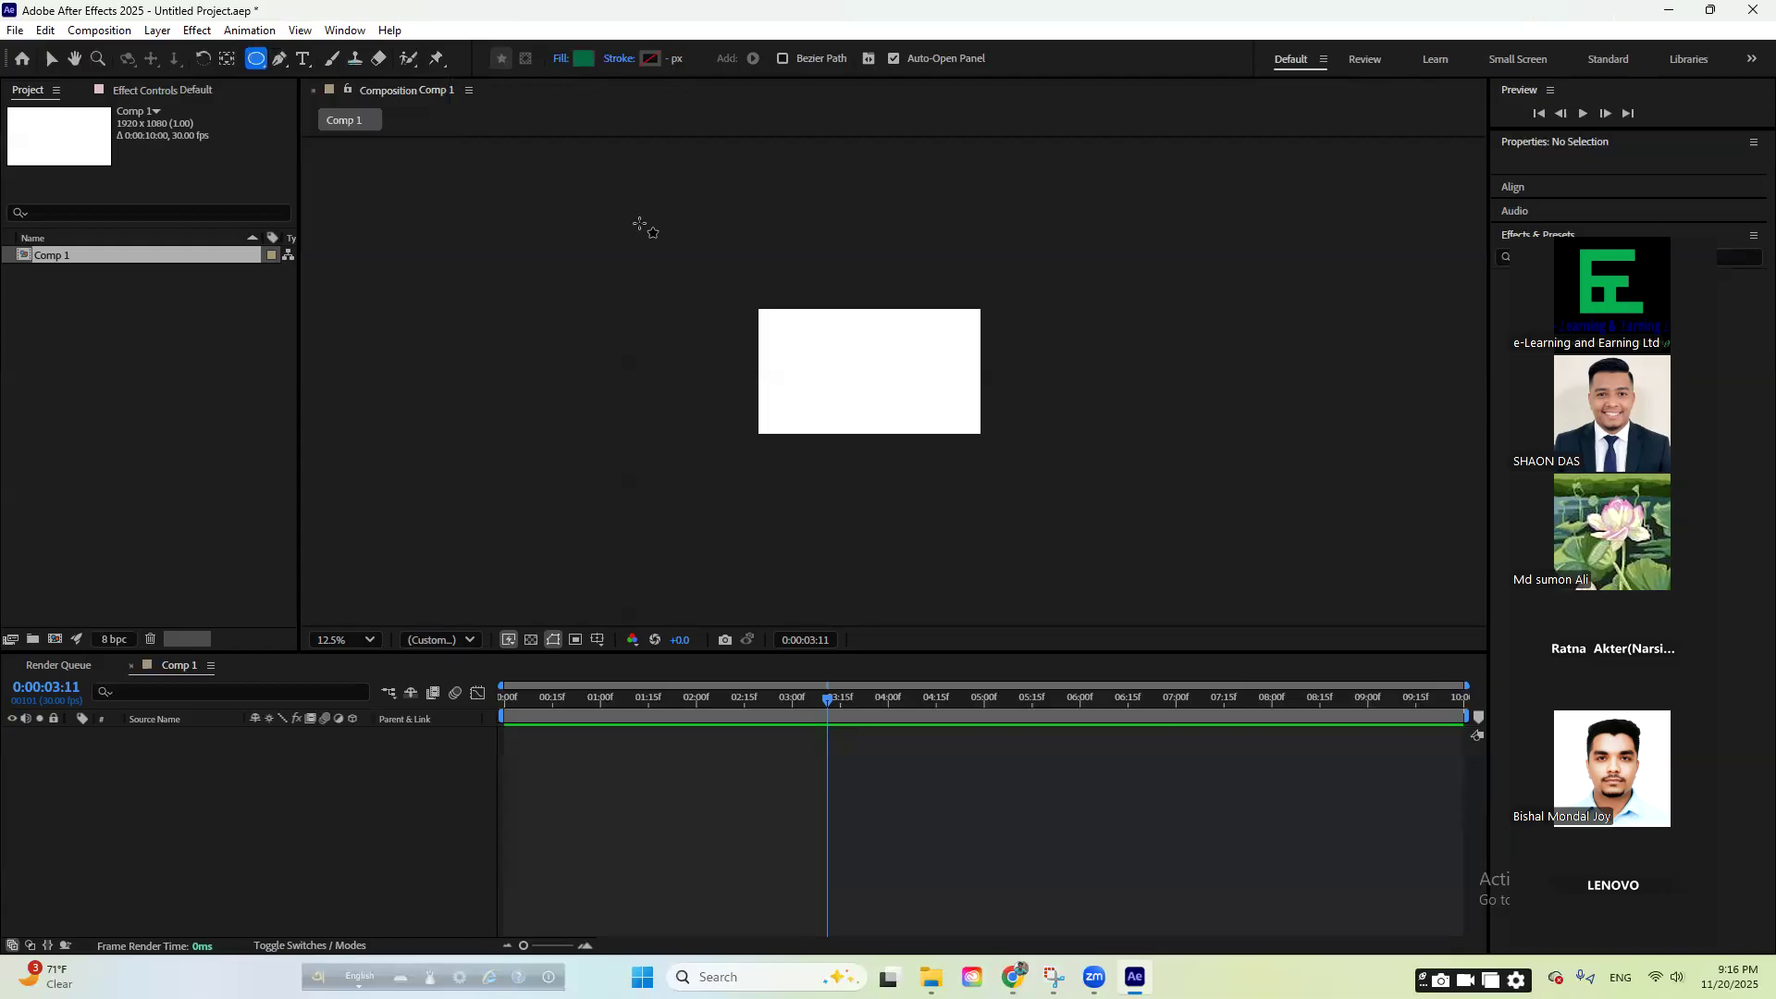
click(583, 59)
mouse_move(819, 486)
mouse_down()
mouse_move(685, 362)
mouse_move(730, 572)
mouse_up()
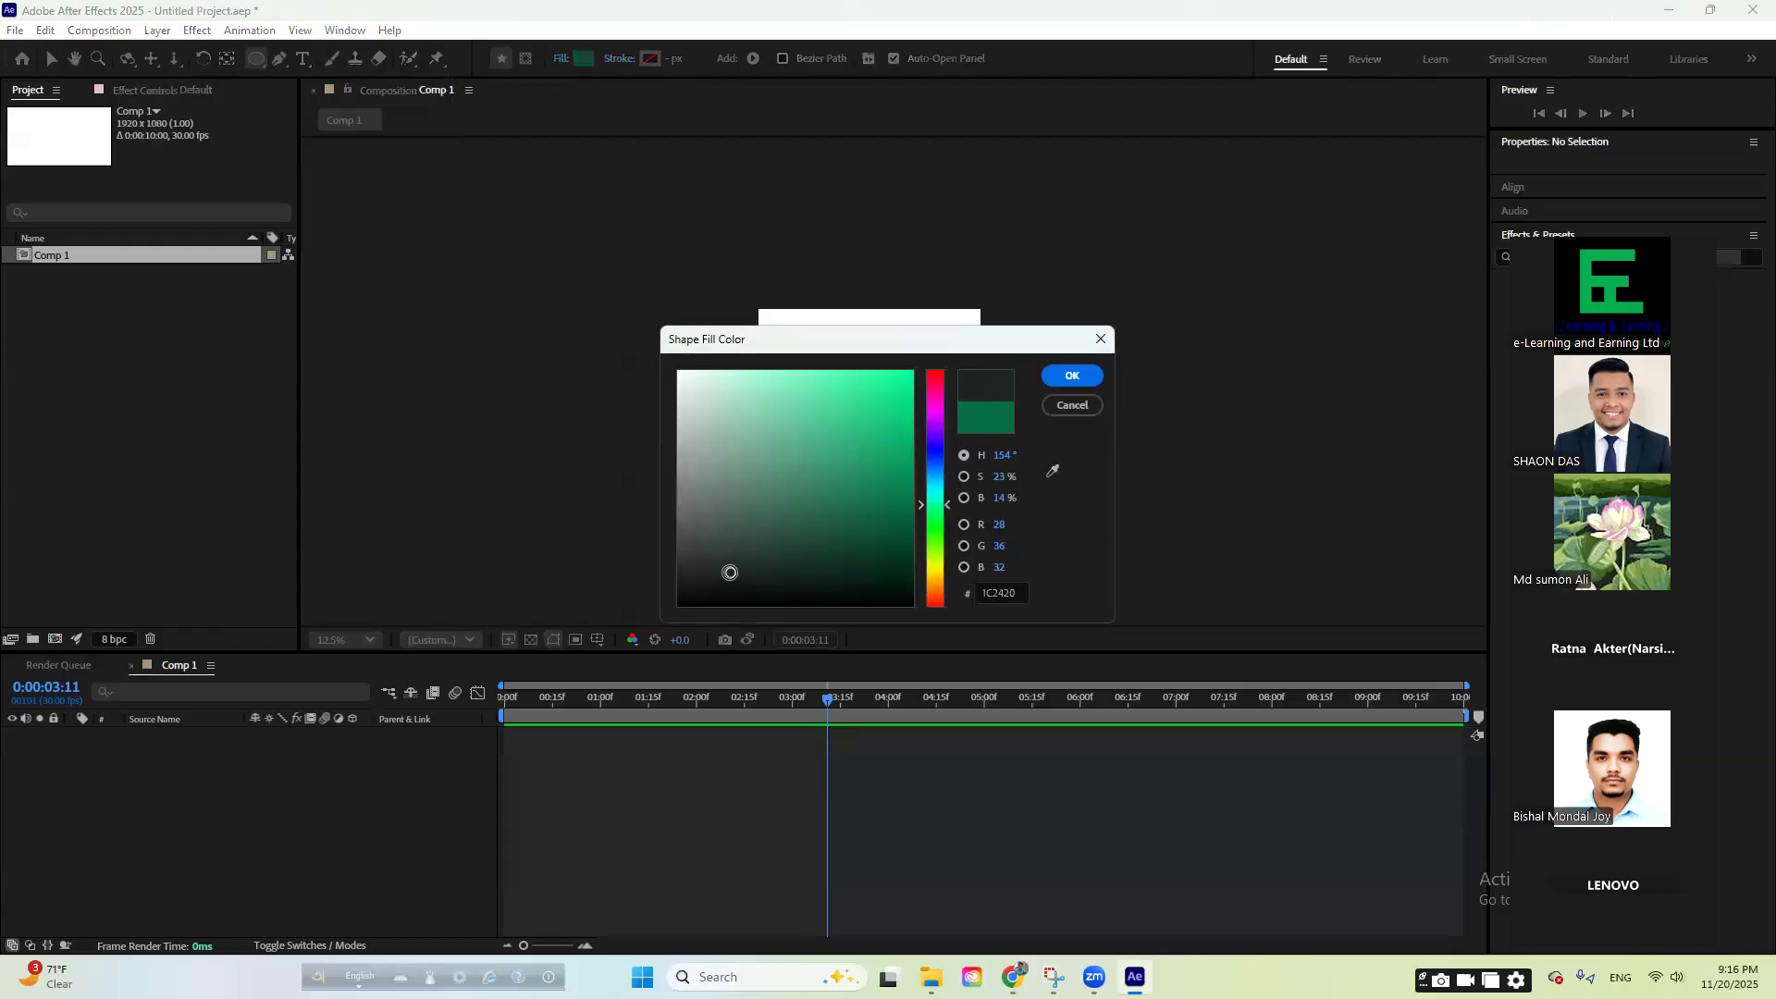
drag(937, 426, 945, 360)
drag(874, 412, 918, 368)
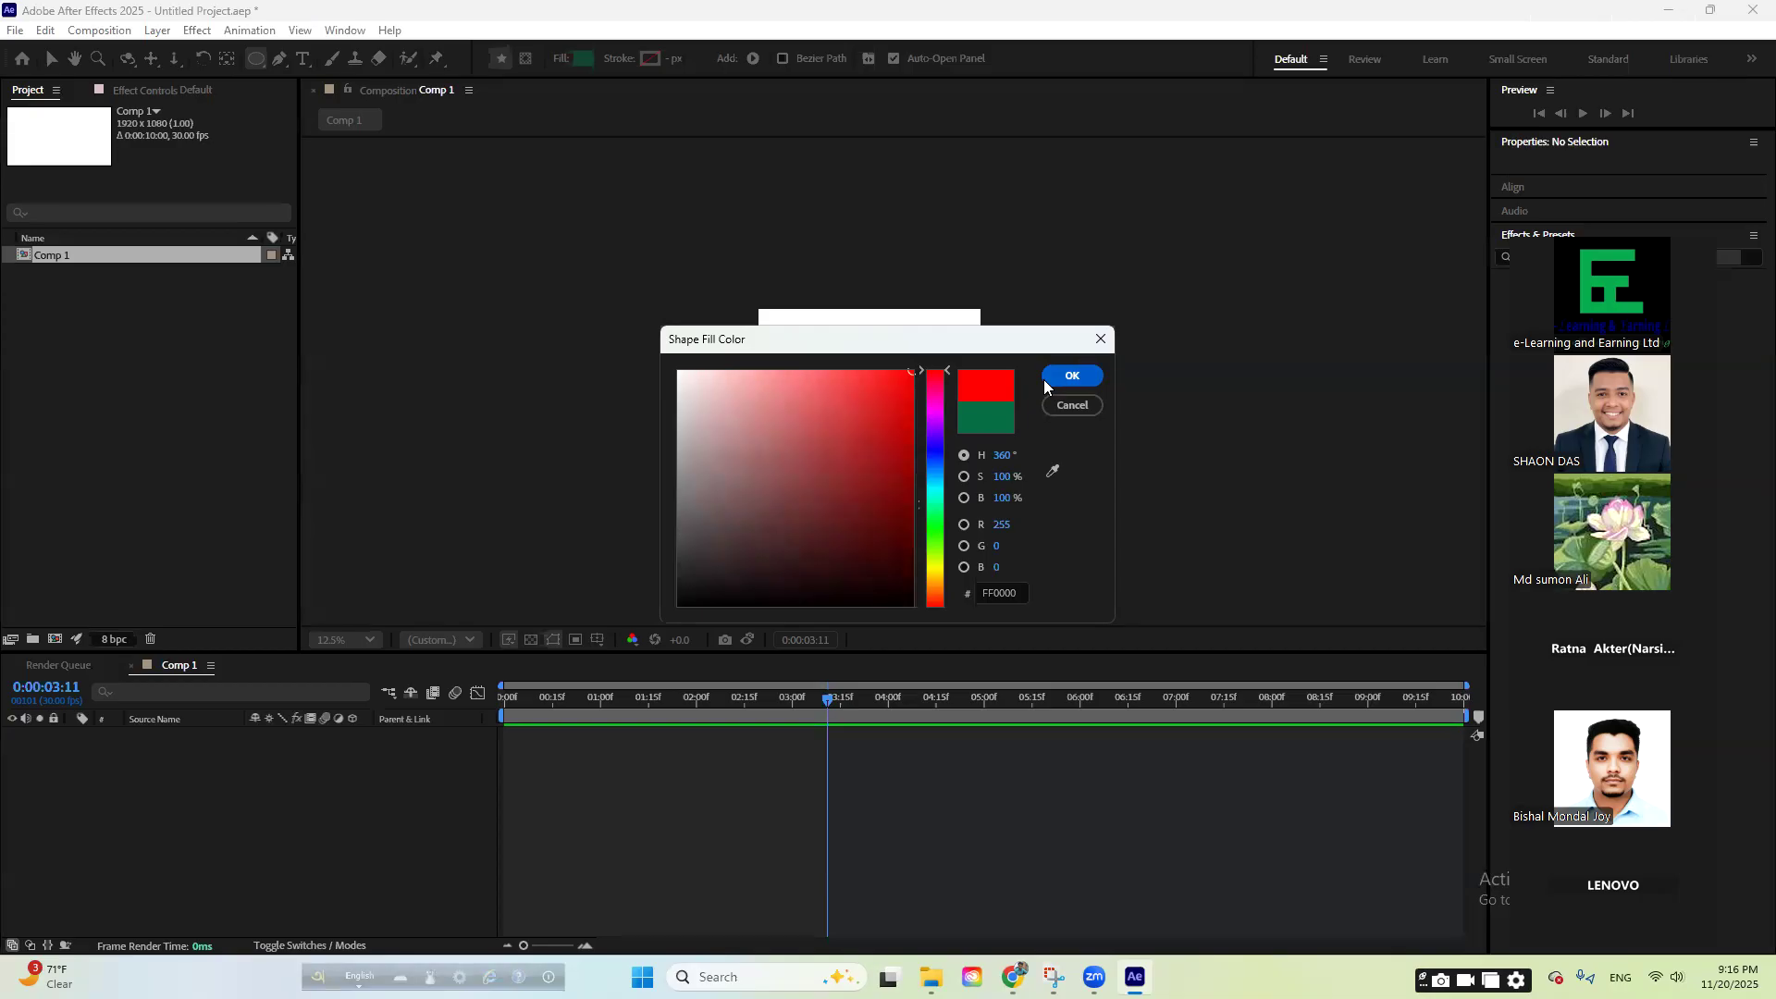
click(1046, 378)
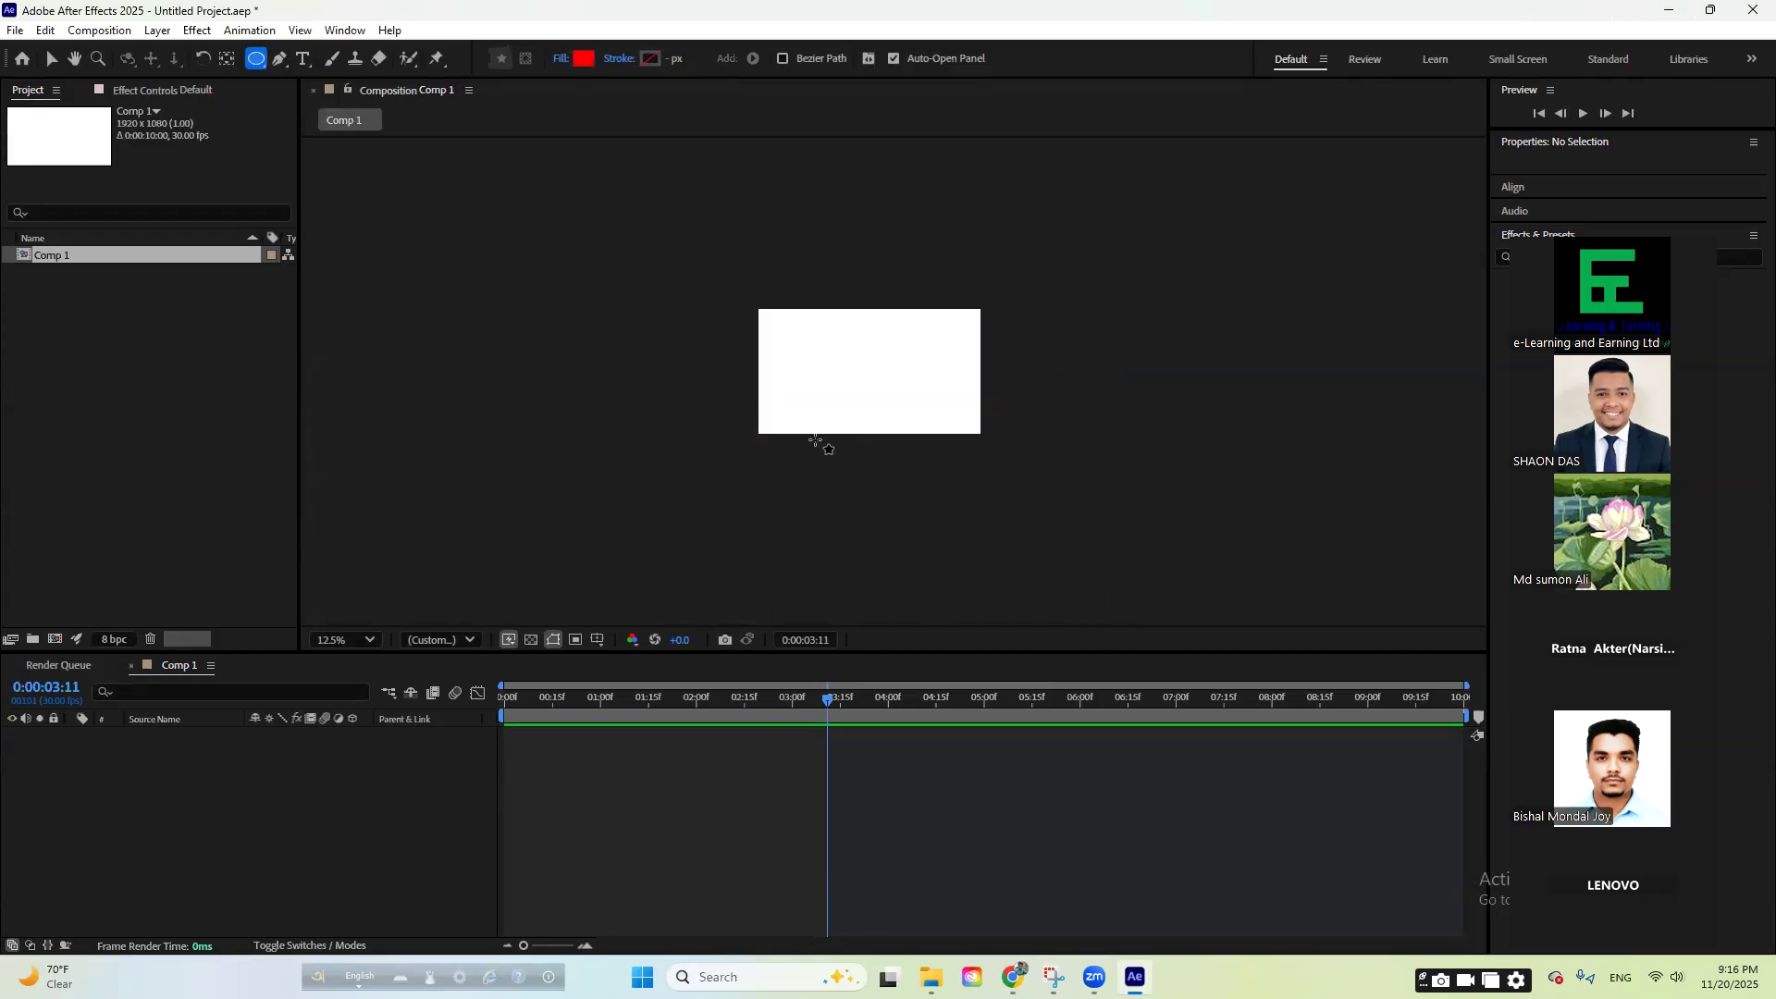
- Draw a small red circle just left of the centre of the white composition frame
scroll(871, 448, up, 1)
key(space)
mouse_move(890, 320)
mouse_down()
mouse_move(869, 352)
mouse_move(821, 355)
mouse_move(852, 386)
mouse_up()
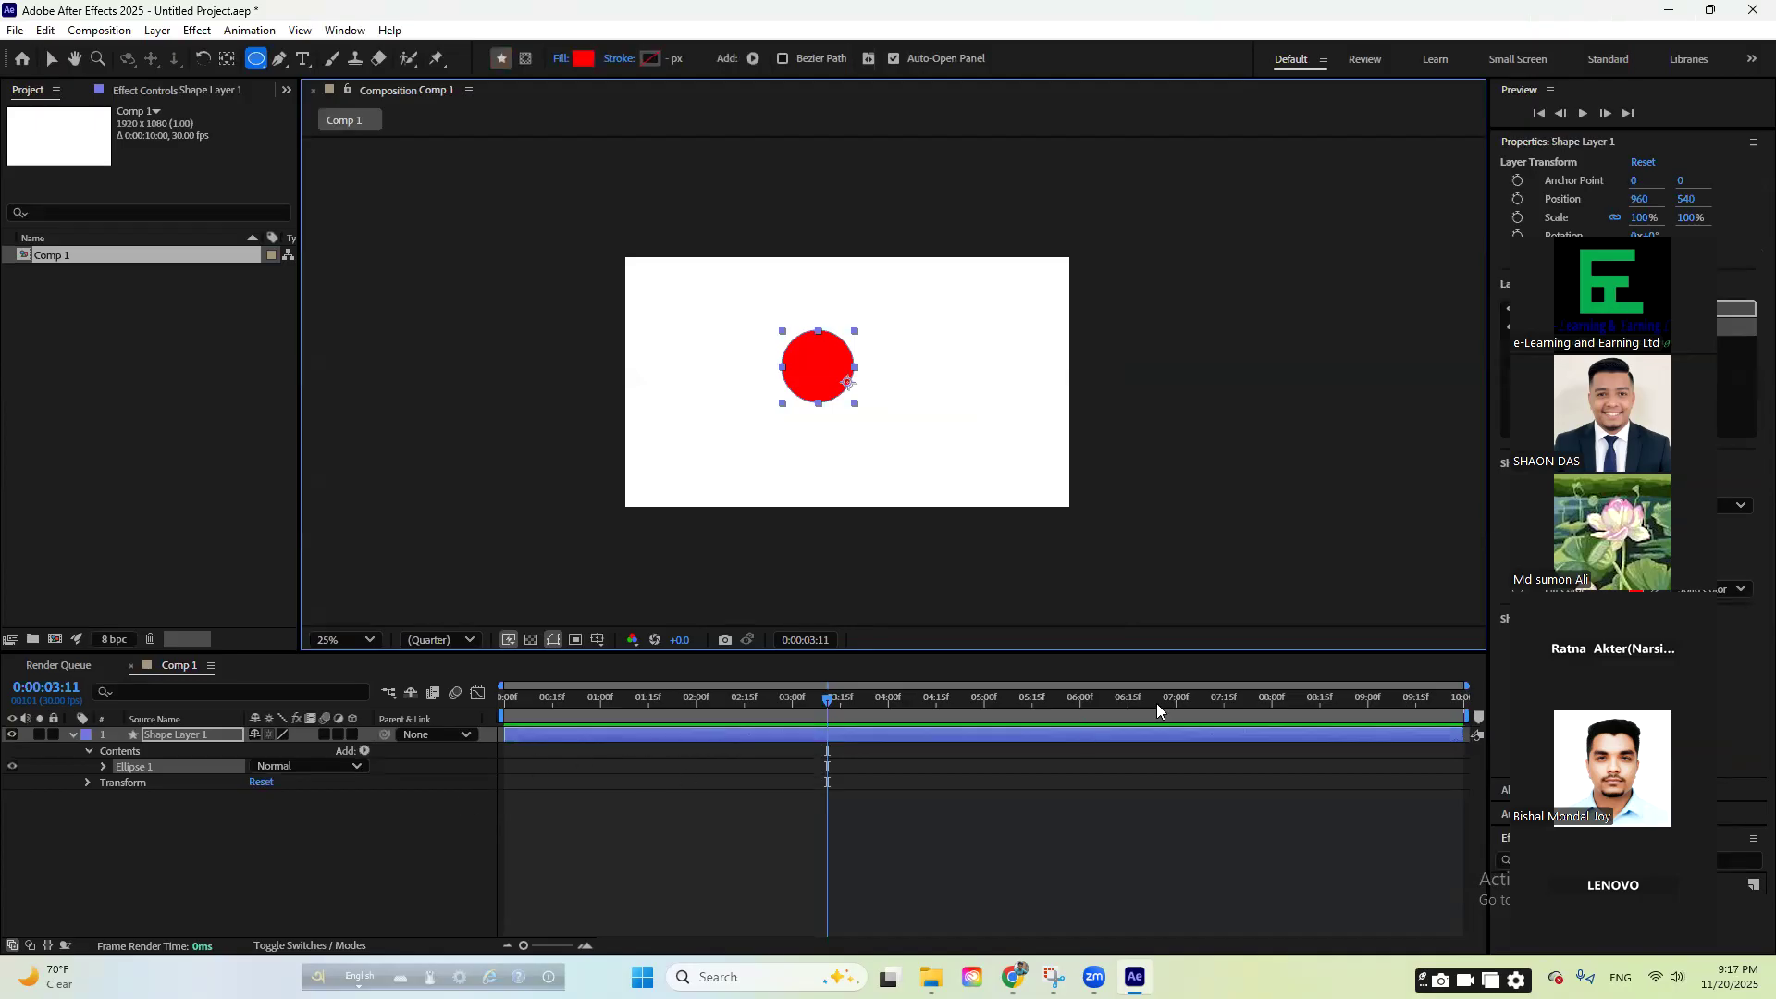
- Collapse Shape Layer 1's properties, select the layer and move the playhead to 0:00:02:09
click(72, 740)
click(73, 736)
click(623, 731)
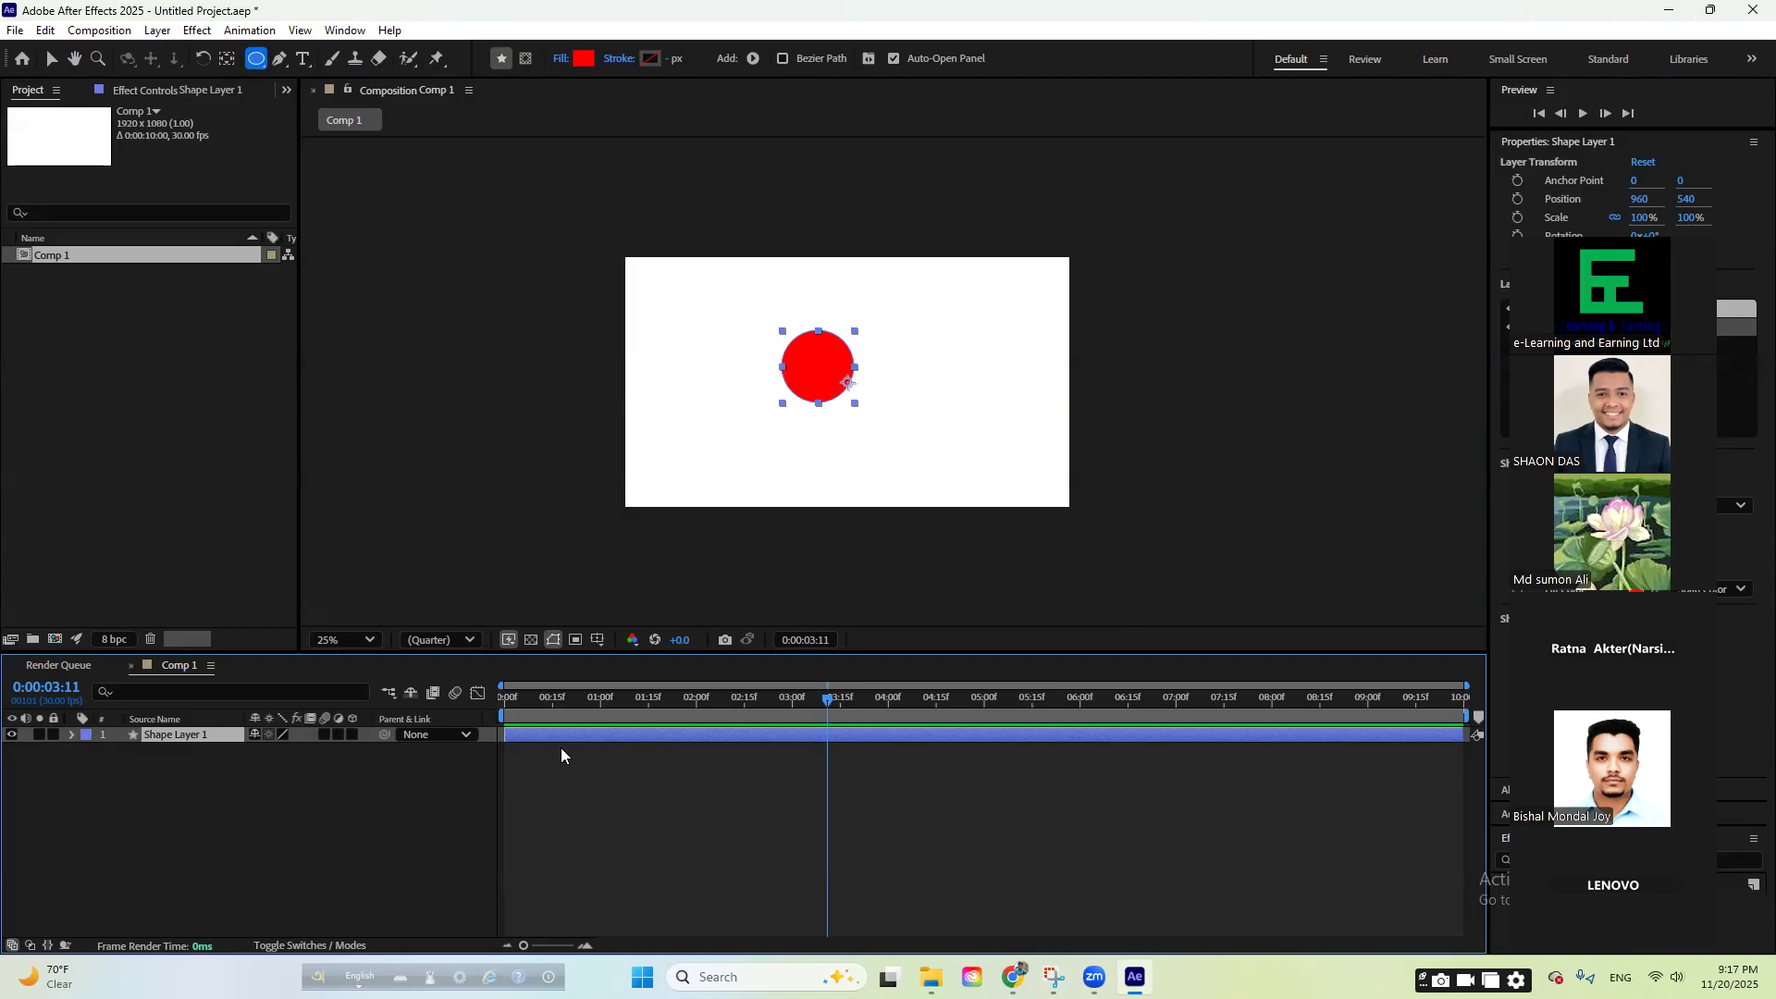
drag(824, 700, 726, 768)
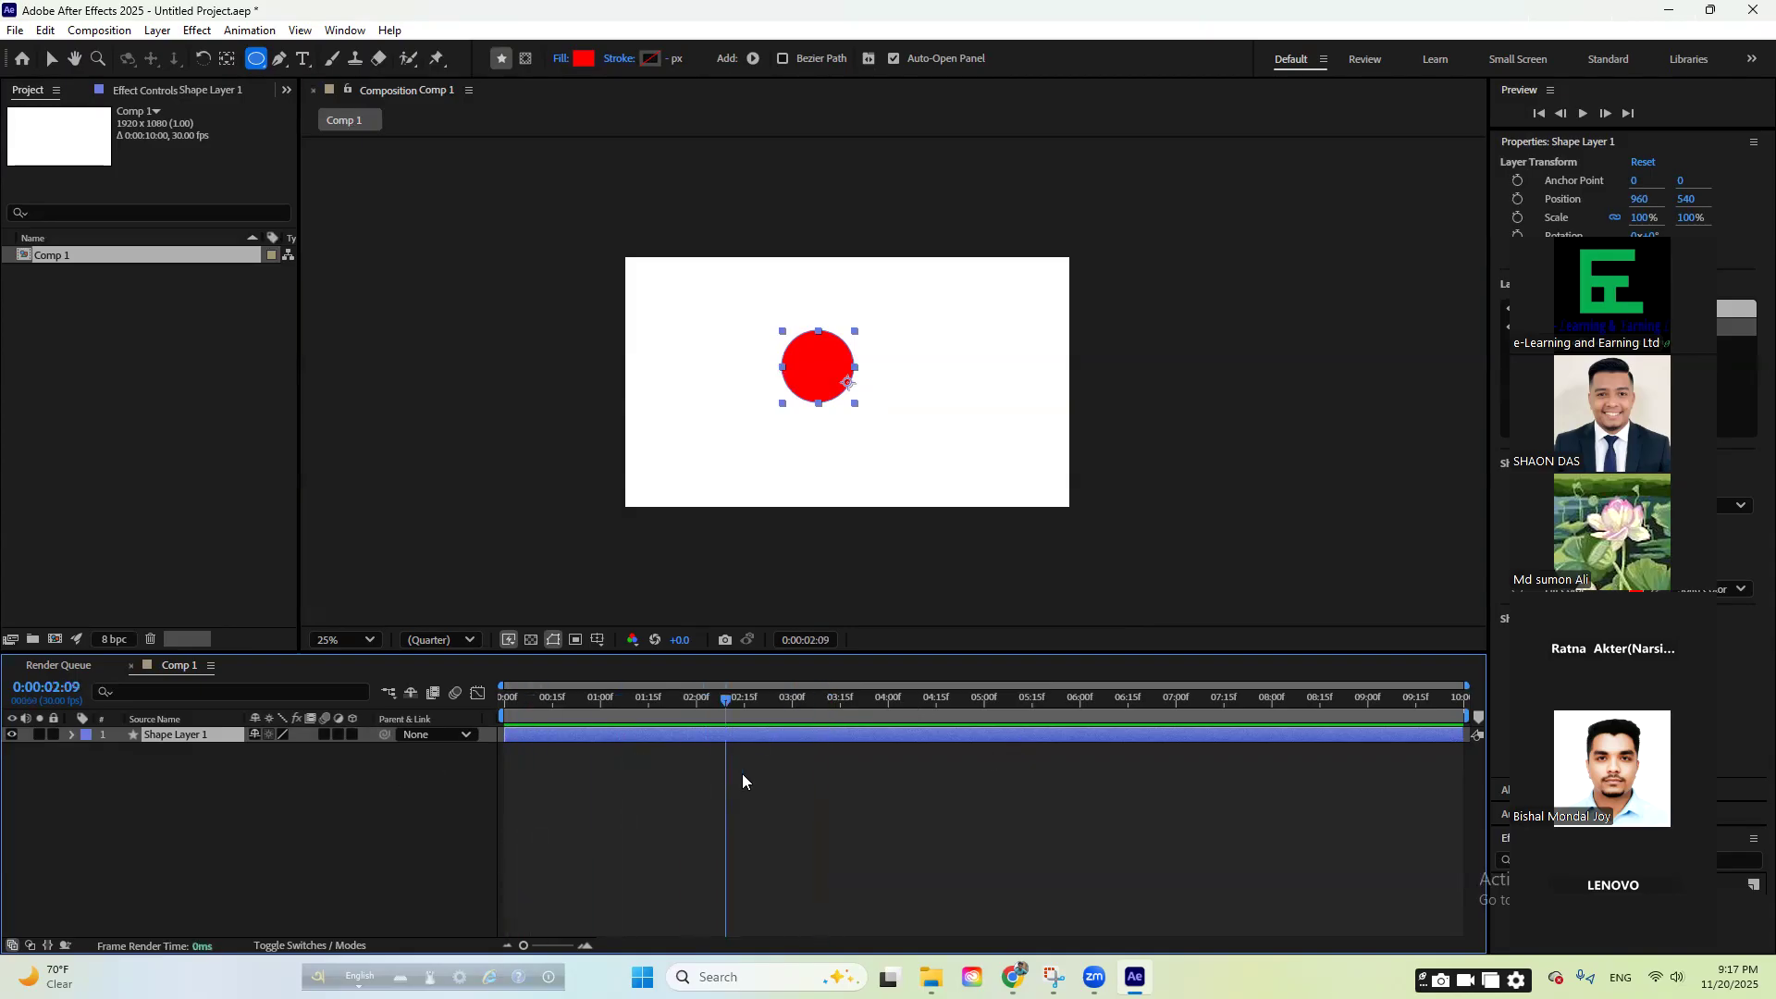
- Move the red circle into the right part of the frame, at about 1740, 624, and set the playhead to 0:00:00:15
click(51, 59)
drag(814, 360, 1029, 372)
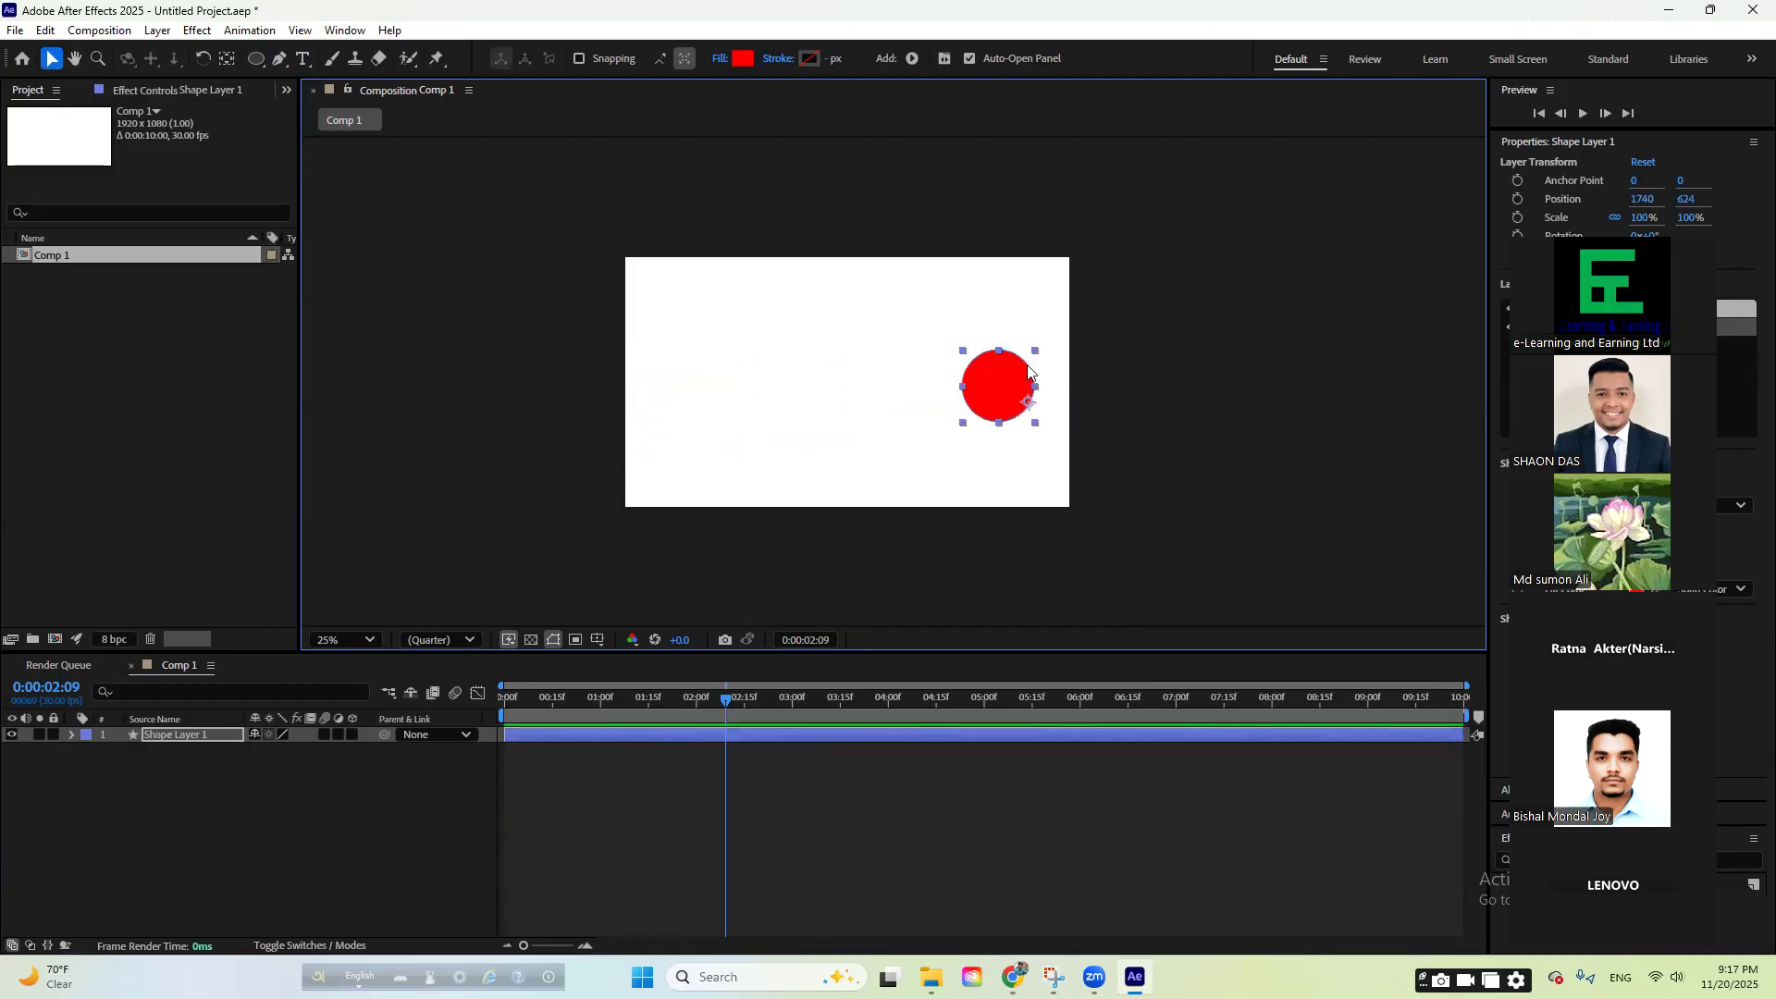
drag(735, 712, 553, 711)
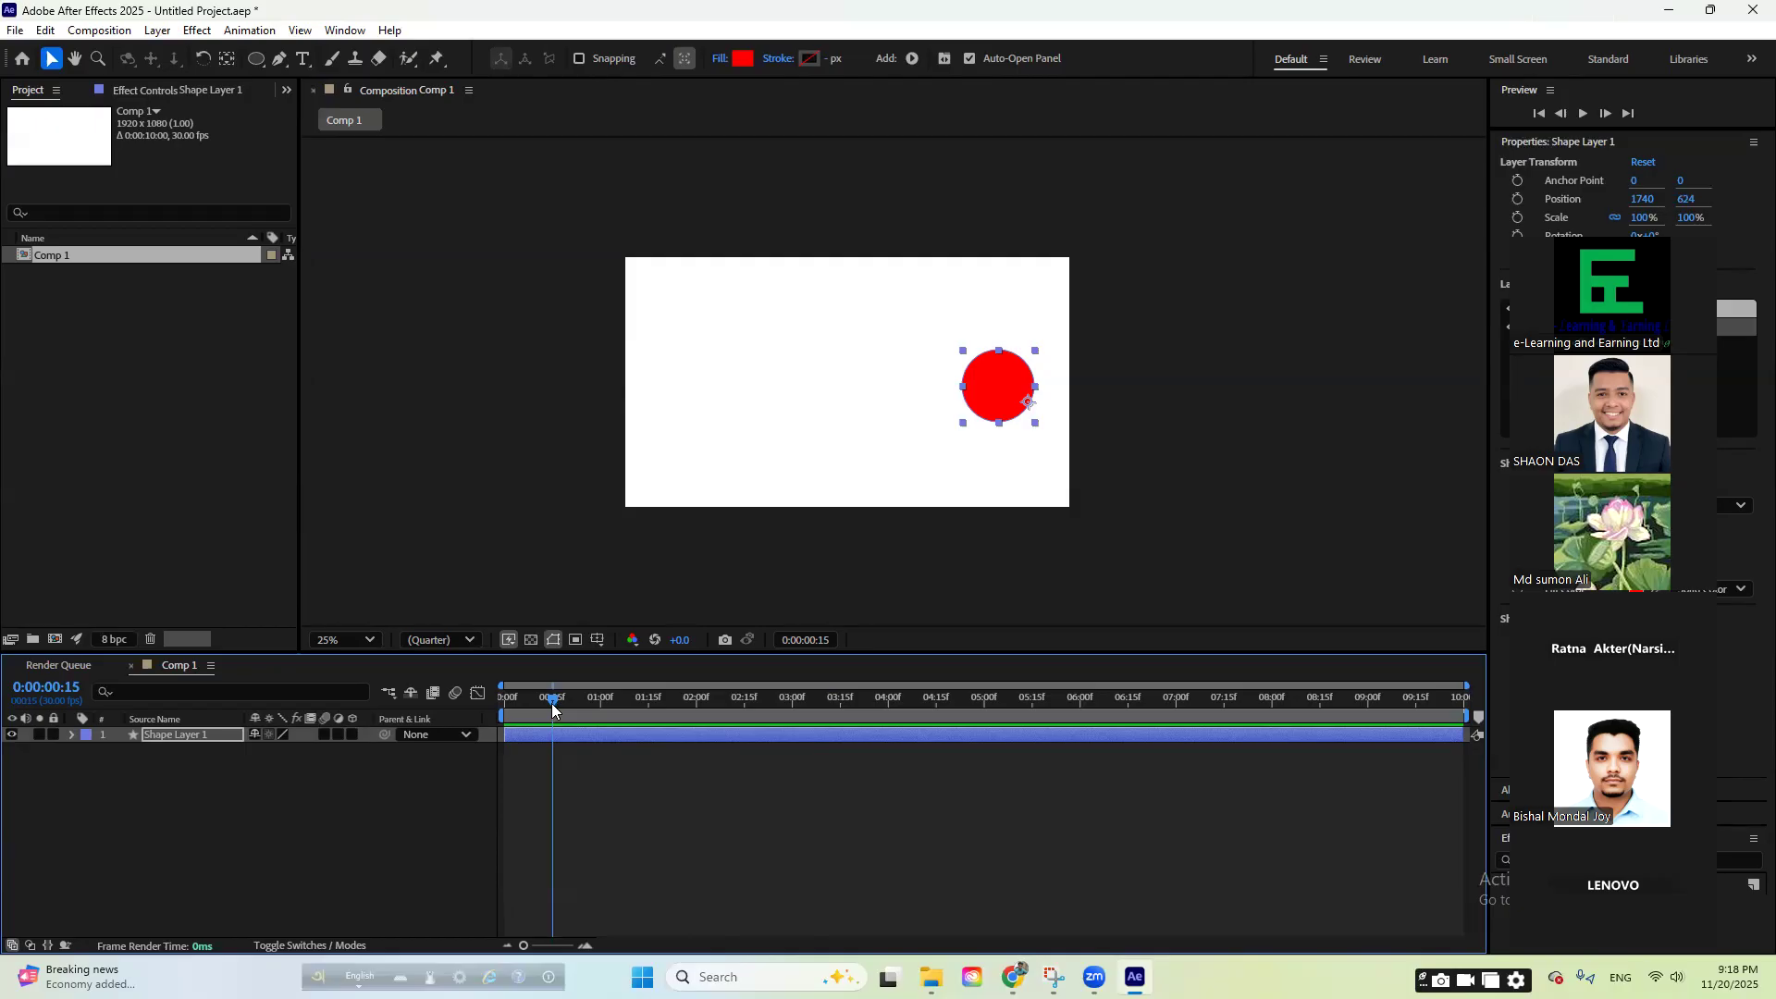
- Shift the circle in small moves against the frame's right edge, ending at about 1880, 640
key(XF86AudioRaiseVolume)
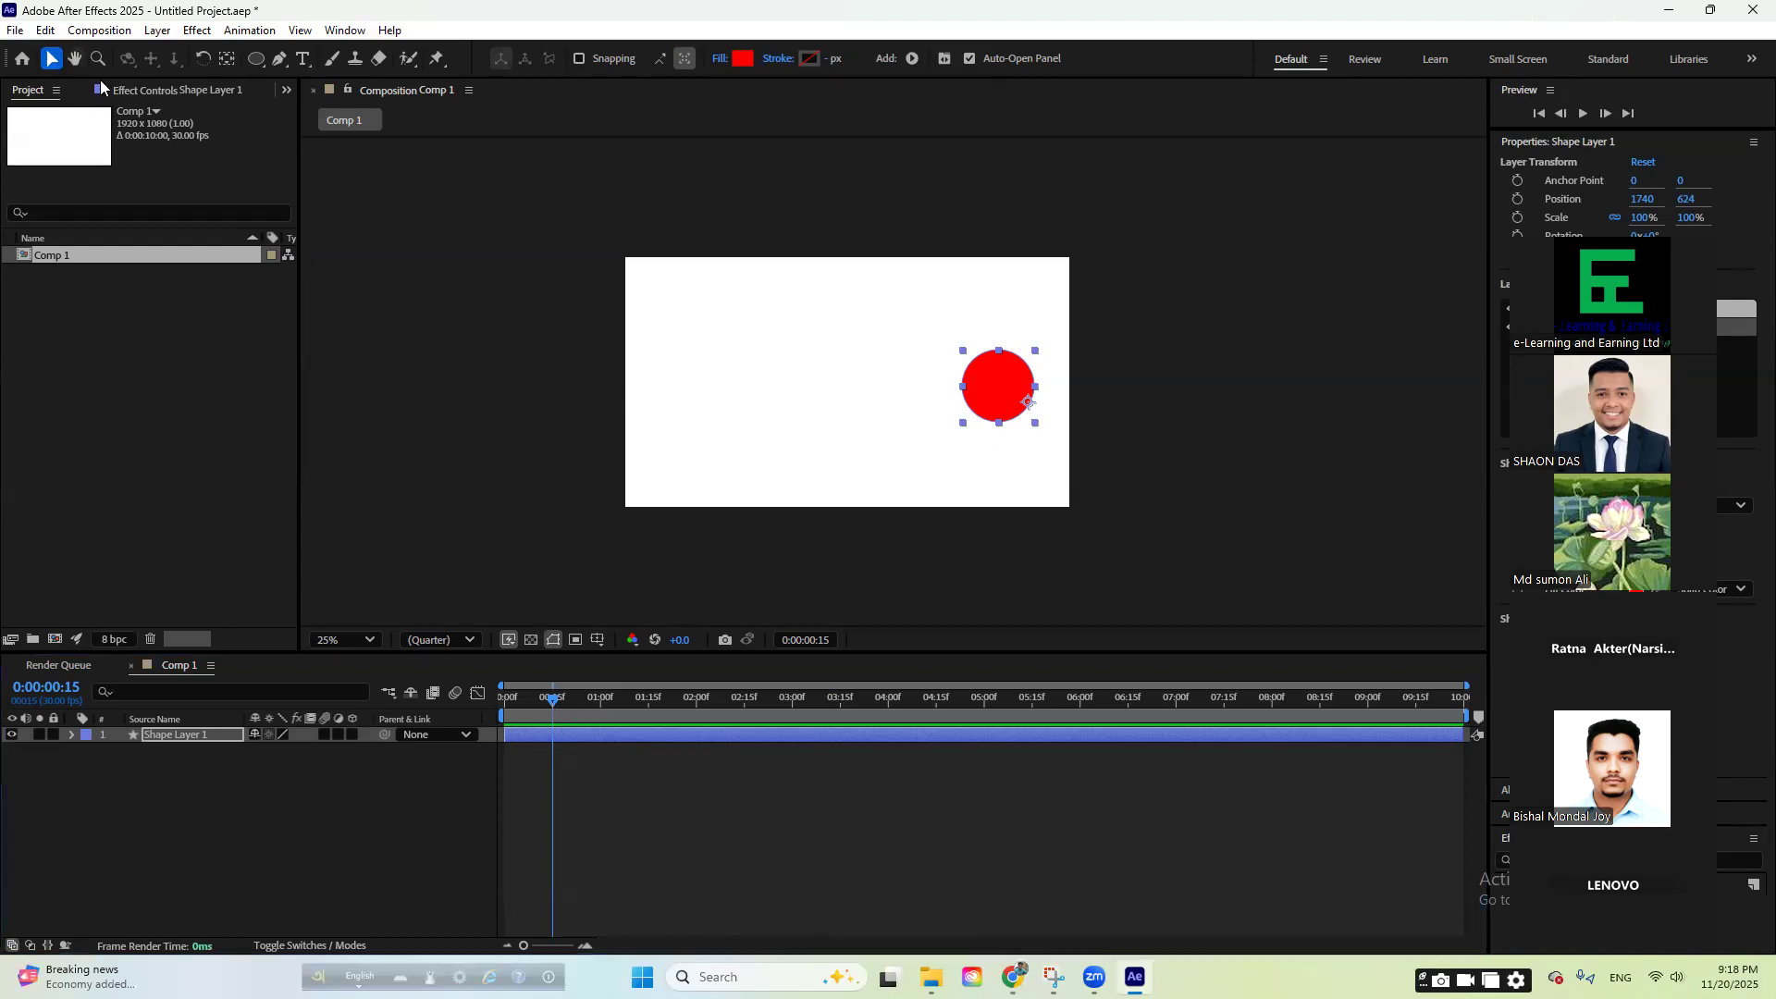
drag(999, 392, 1044, 392)
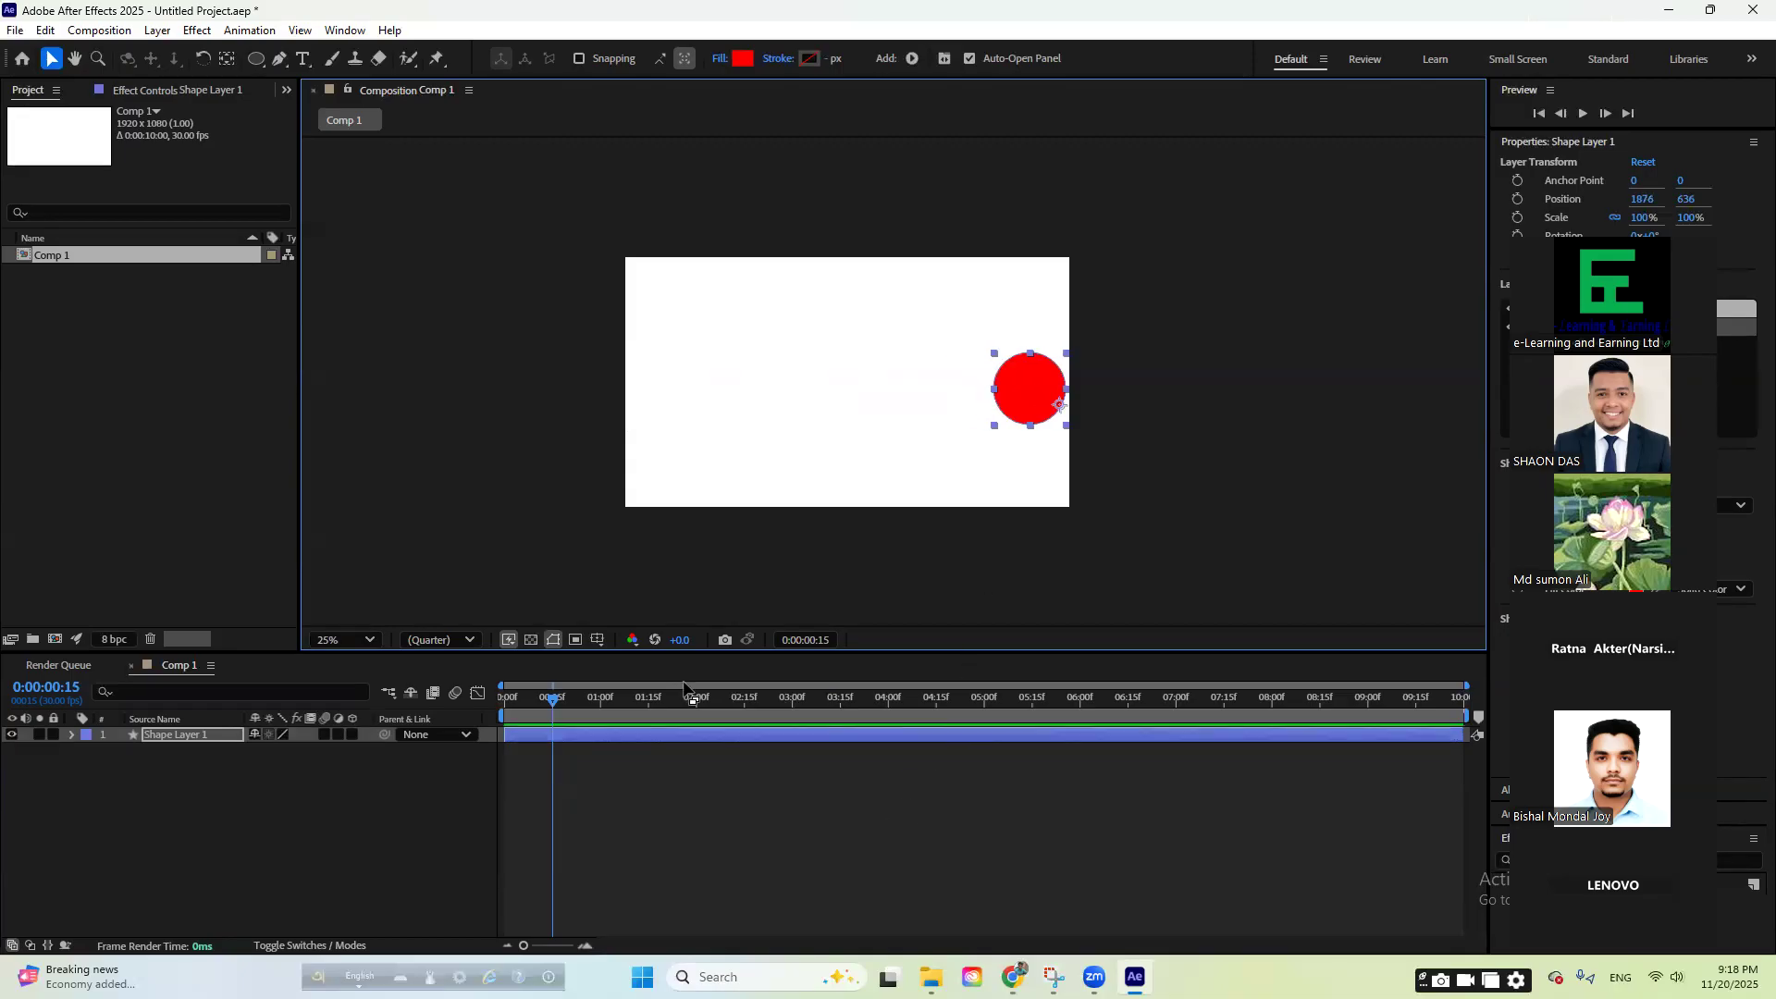
key(XF86AudioRaiseVolume)
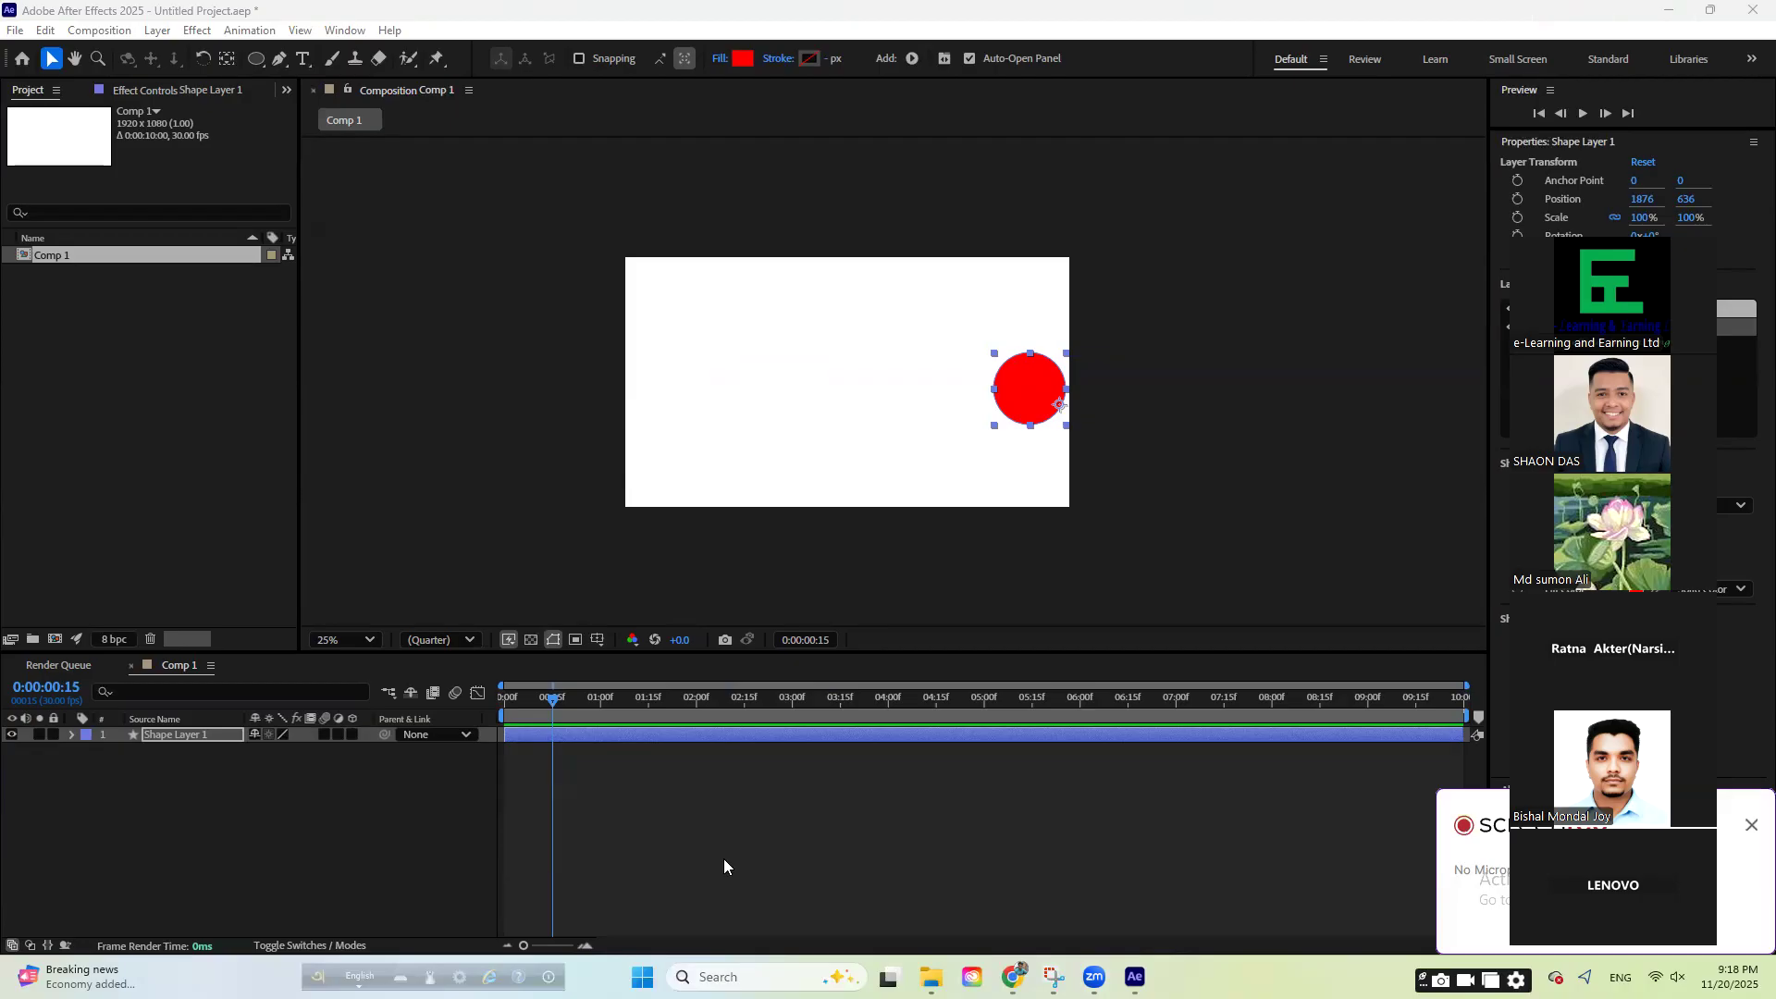
click(1031, 381)
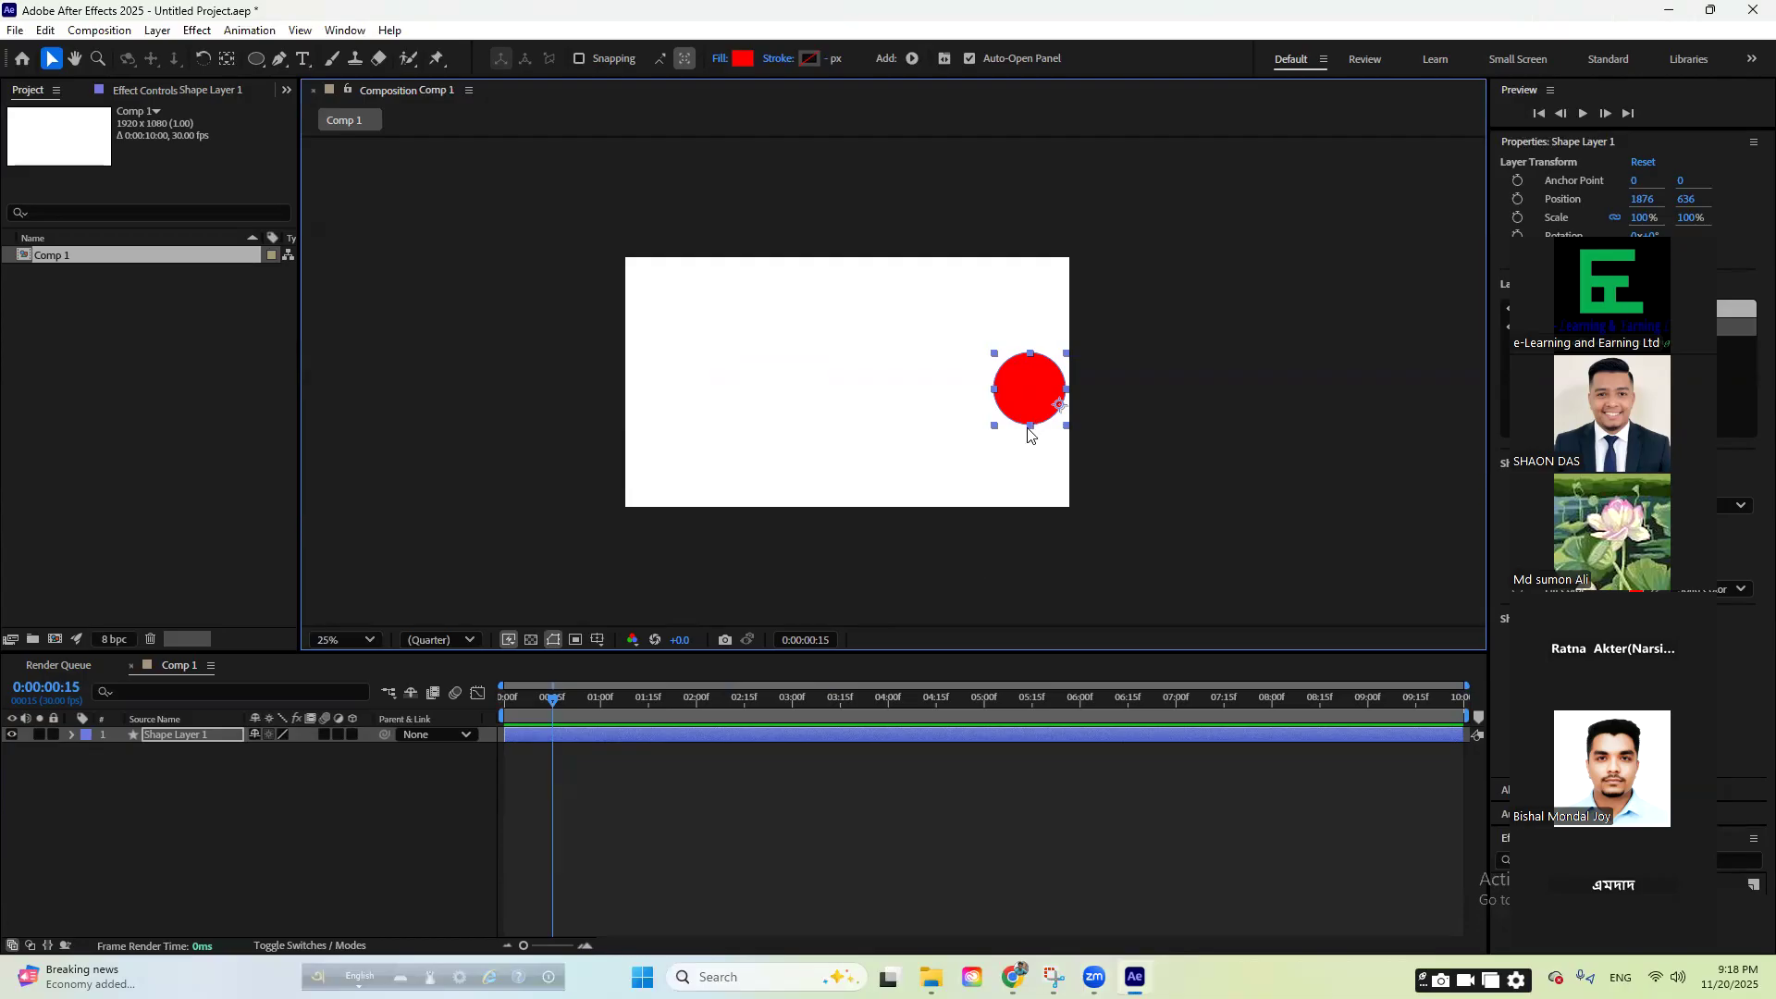
mouse_move(1028, 394)
mouse_down()
mouse_move(656, 394)
mouse_move(999, 395)
mouse_move(1030, 414)
mouse_up()
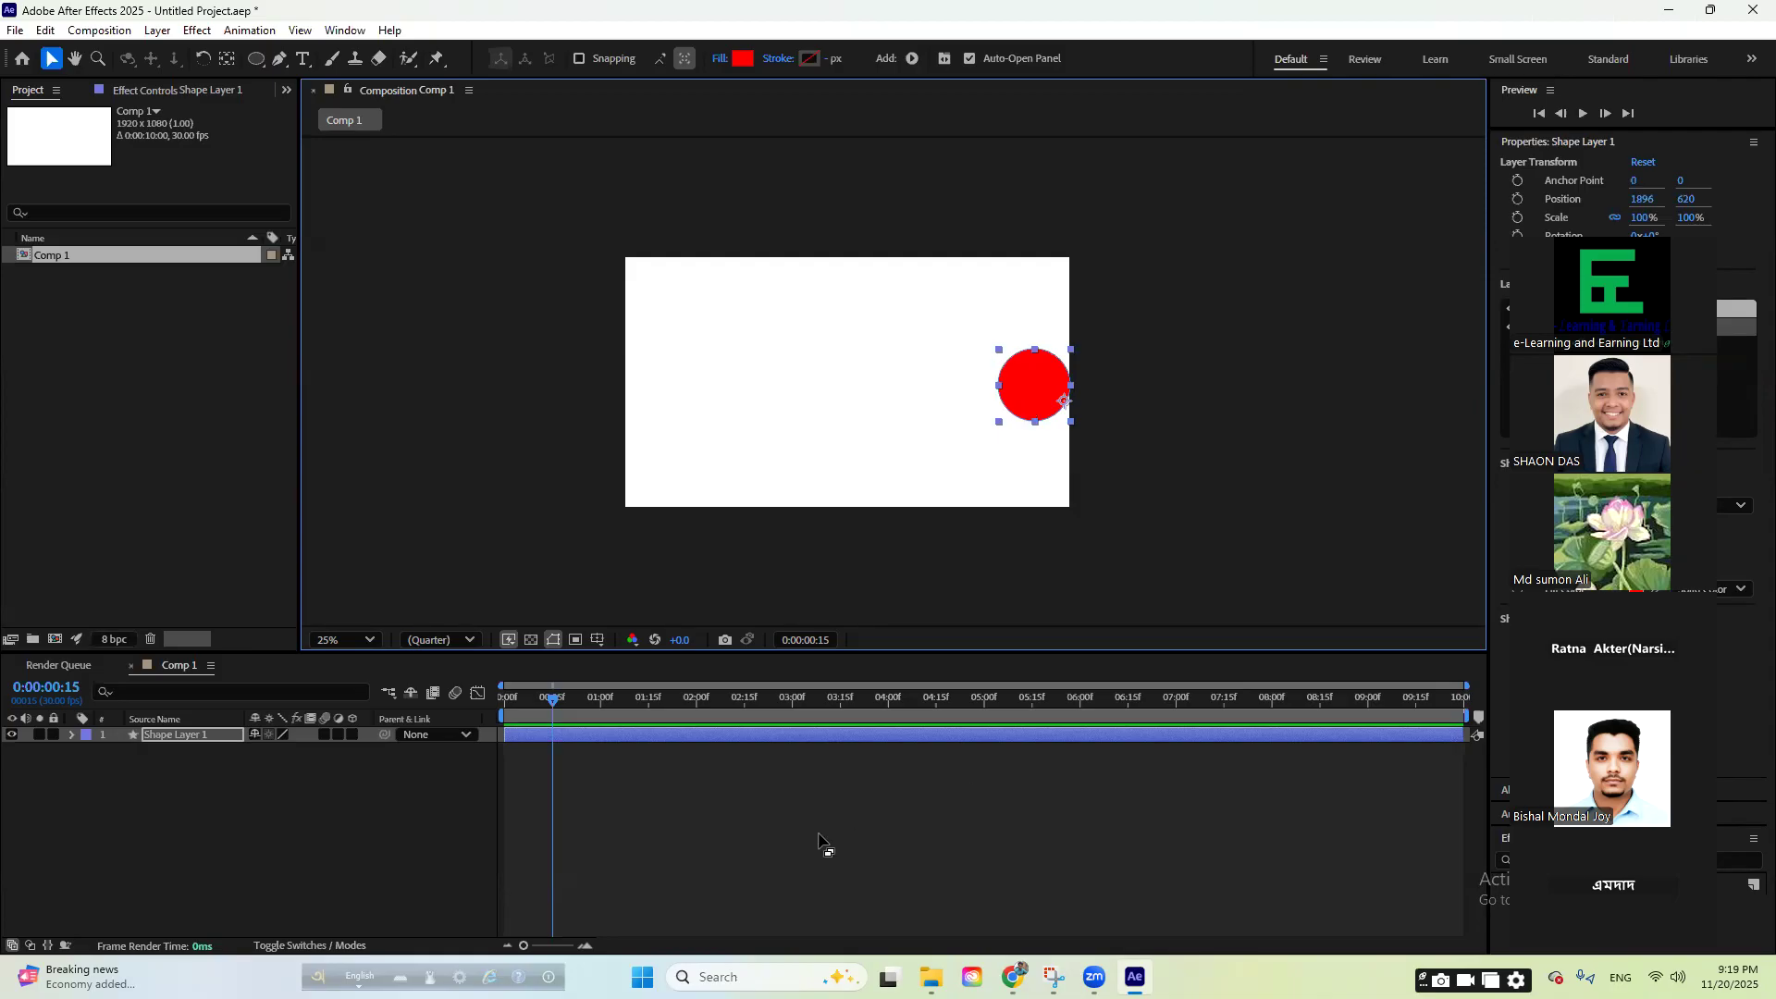
key(alt+Tab)
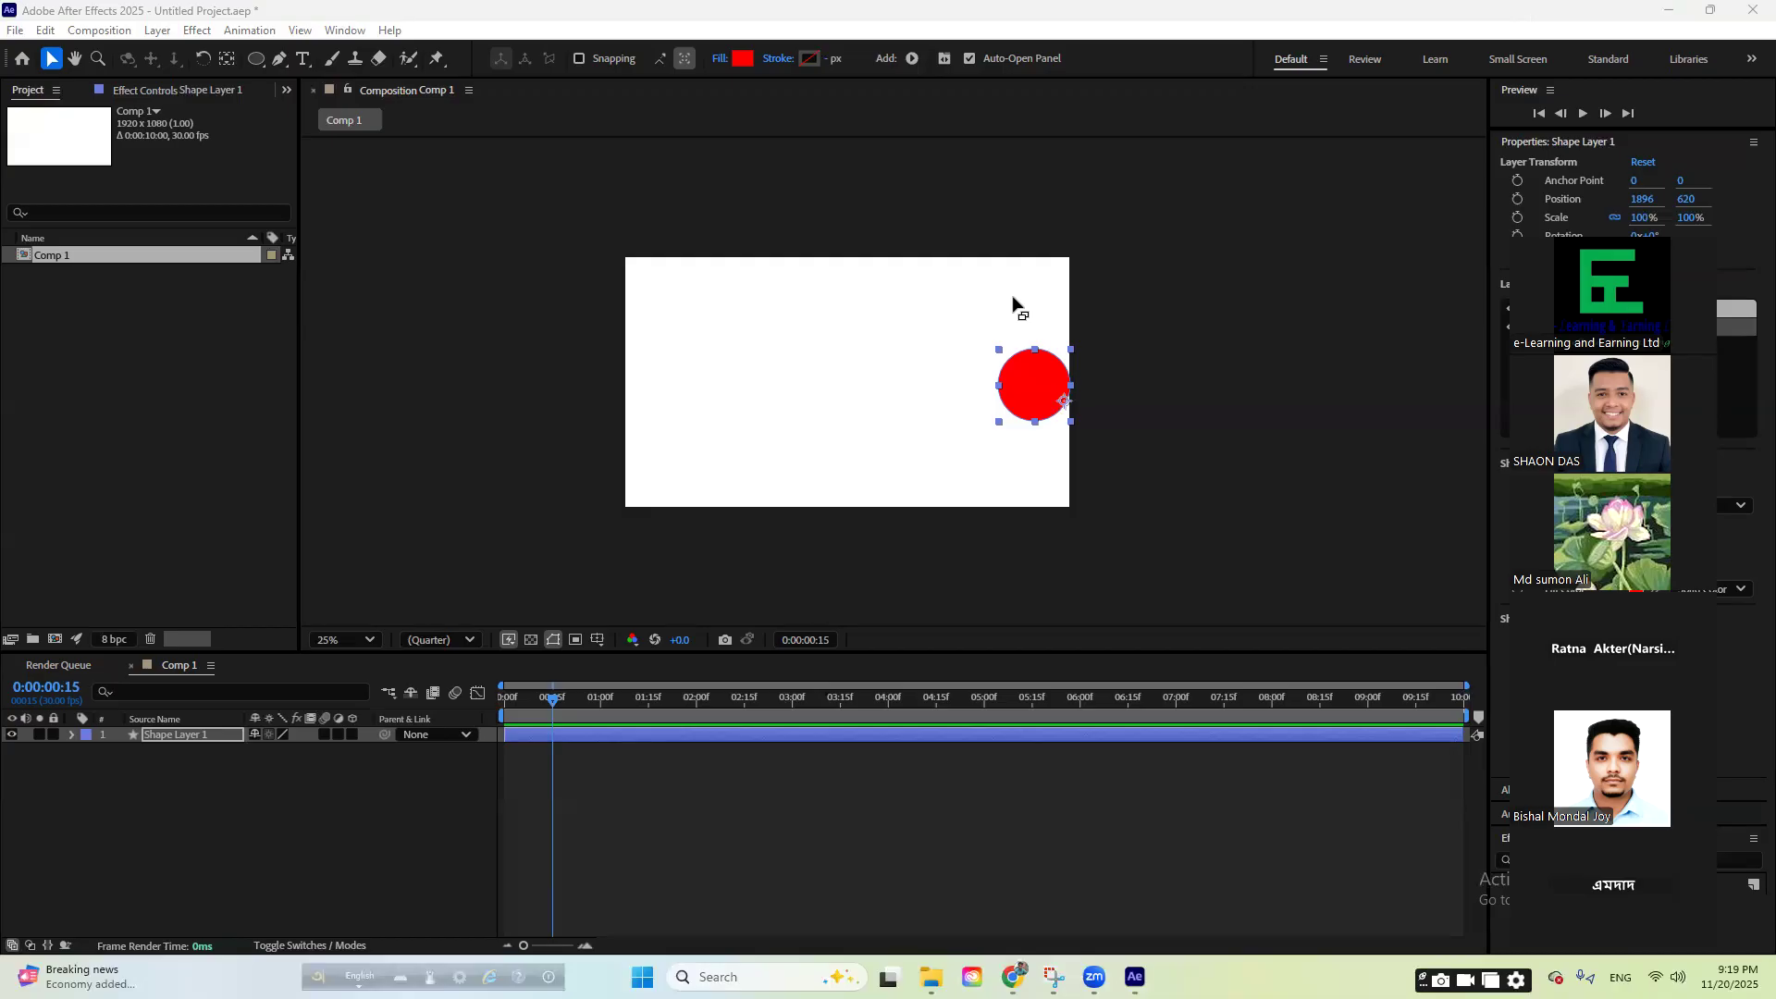
mouse_move(1033, 396)
mouse_down()
mouse_move(788, 429)
mouse_move(766, 455)
mouse_move(615, 384)
mouse_move(1025, 379)
mouse_move(772, 416)
mouse_move(653, 396)
mouse_move(1024, 401)
mouse_up()
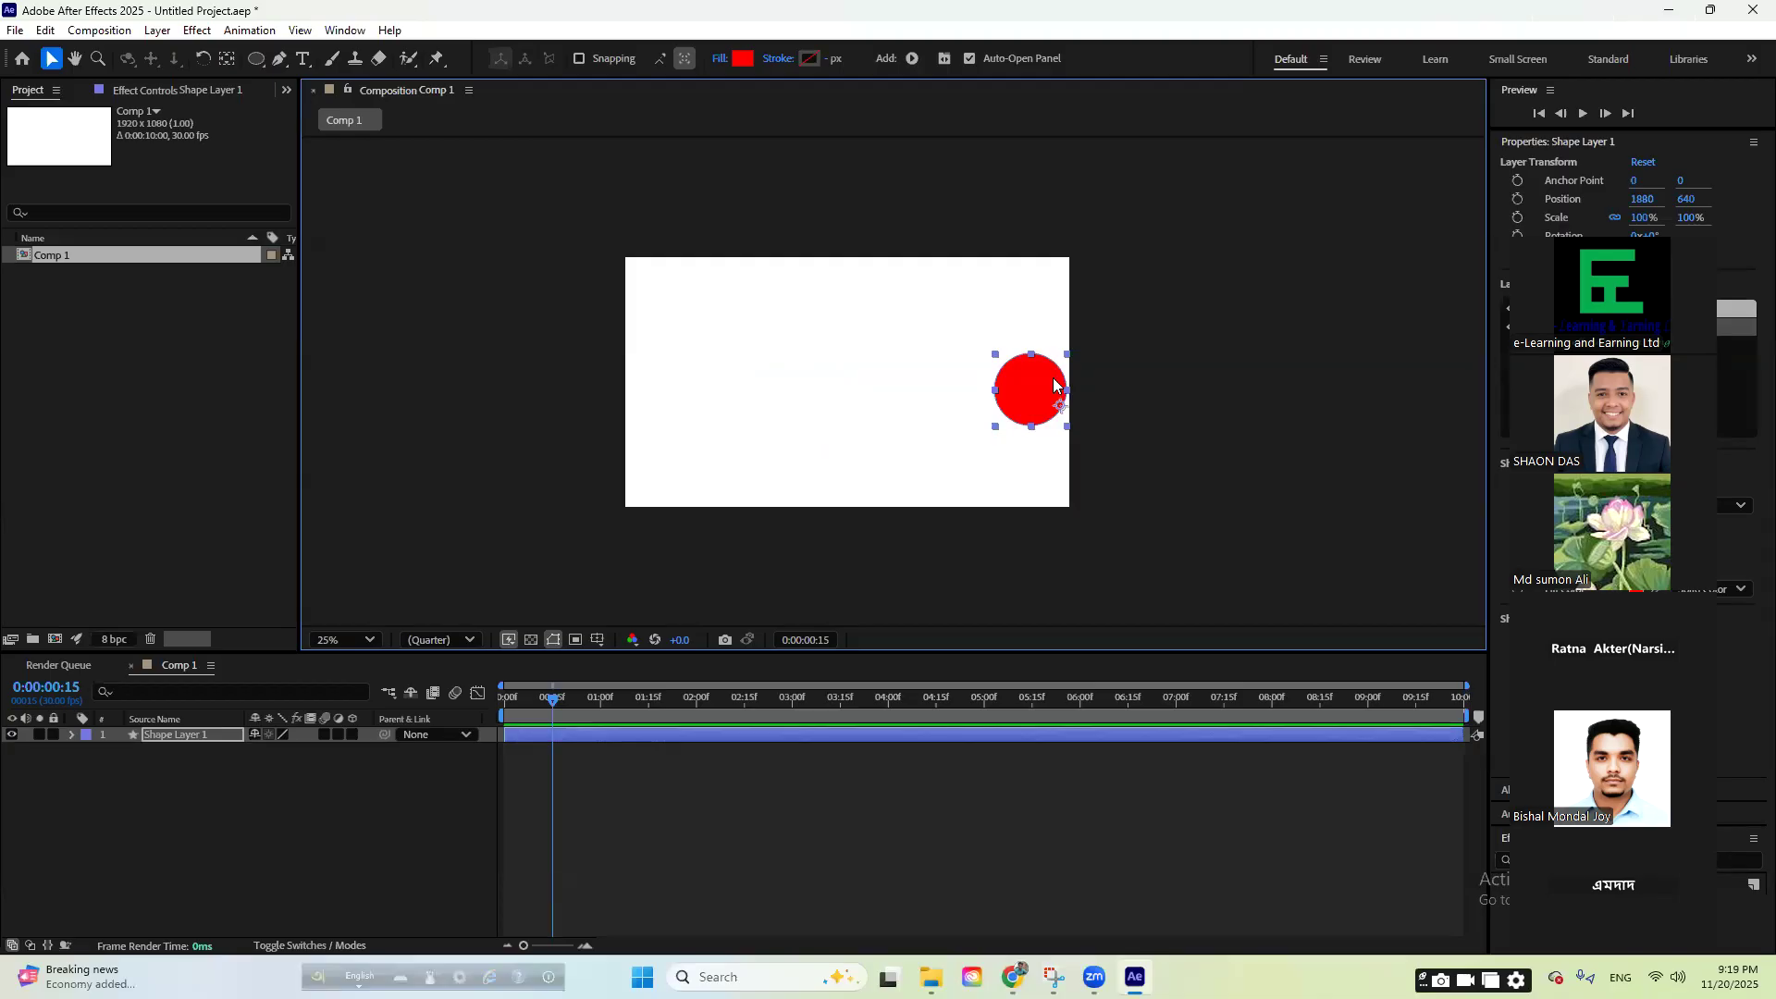
- Move the circle across to the frame's left edge, at about 280, 616, and set the playhead to 0:00:01:02
drag(1038, 387, 656, 378)
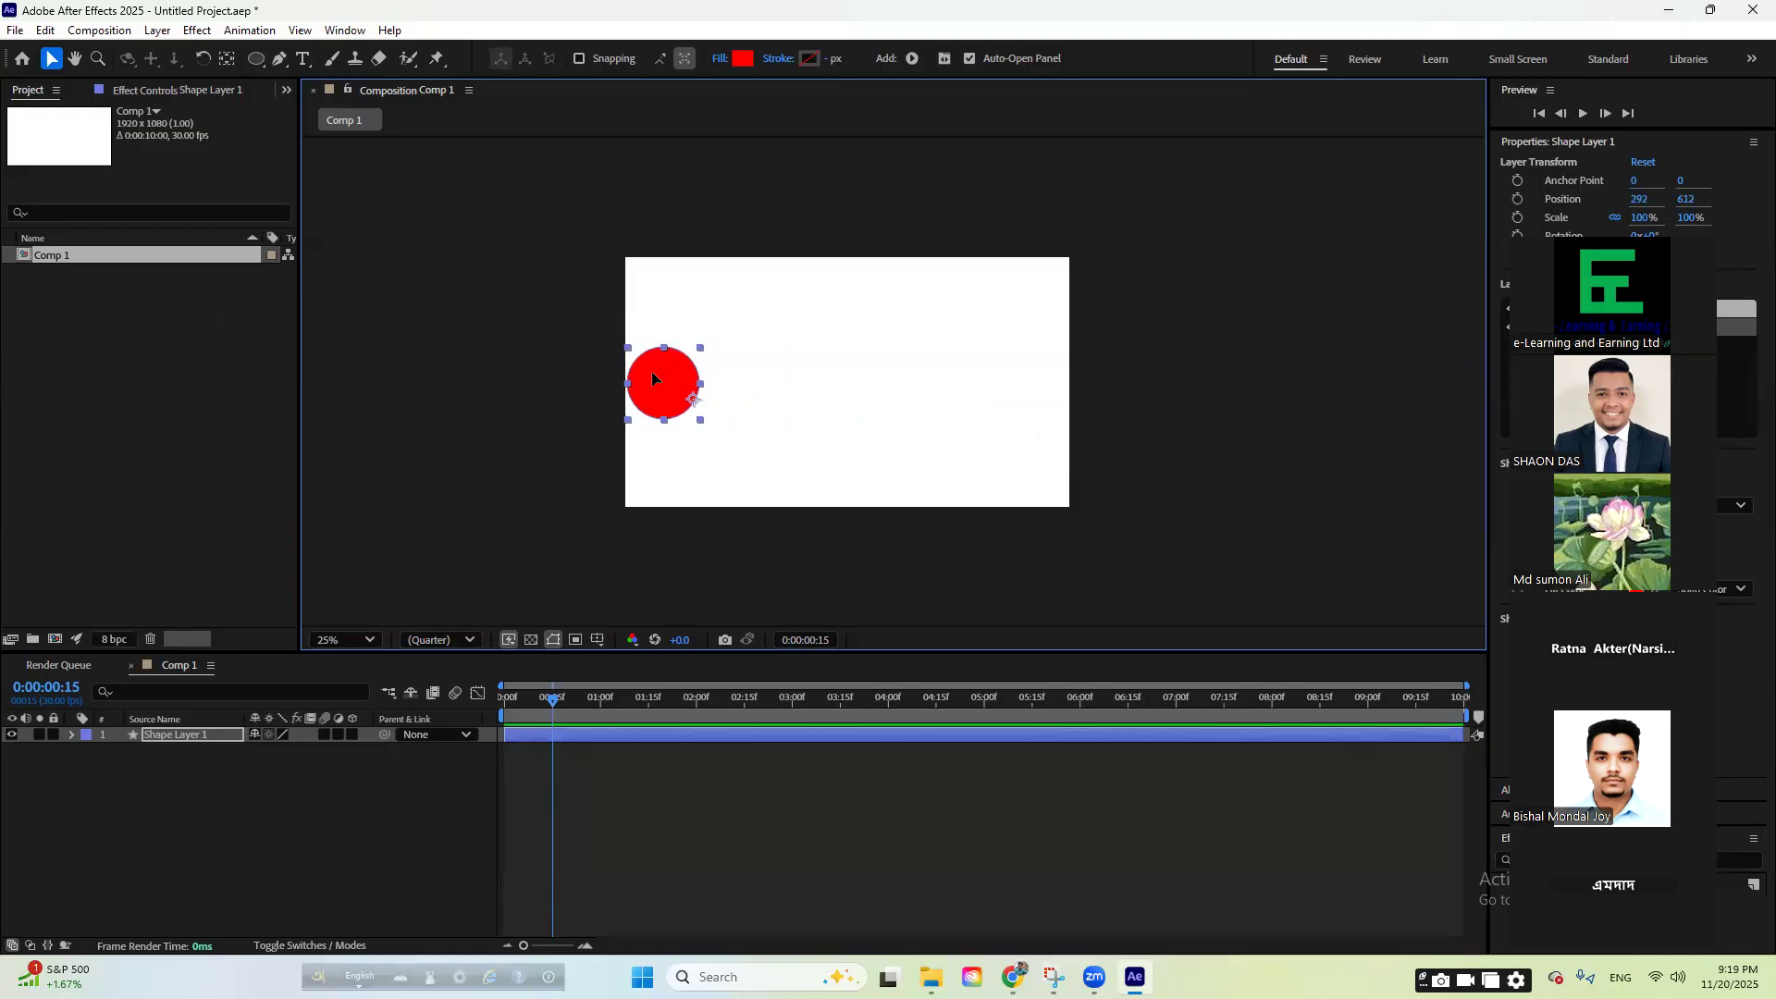
drag(548, 714, 598, 738)
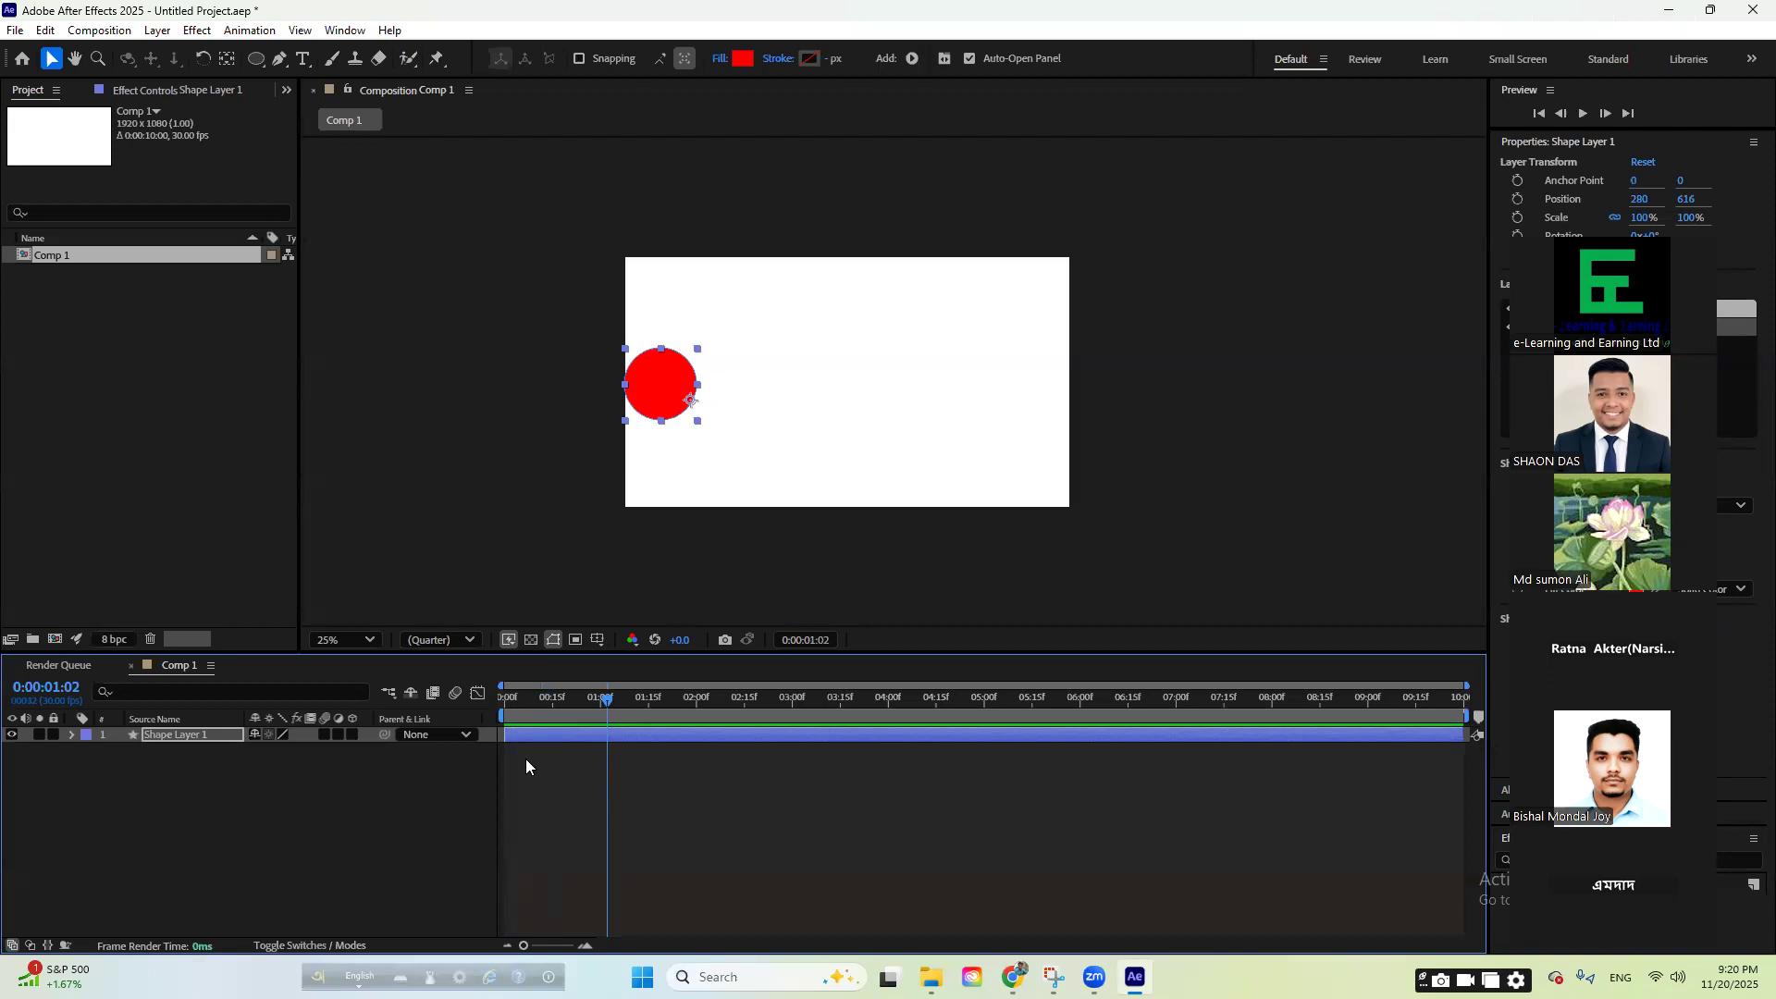
- Move the circle just left of the frame's centre and centre its anchor point on the shape
drag(648, 393, 792, 381)
click(226, 58)
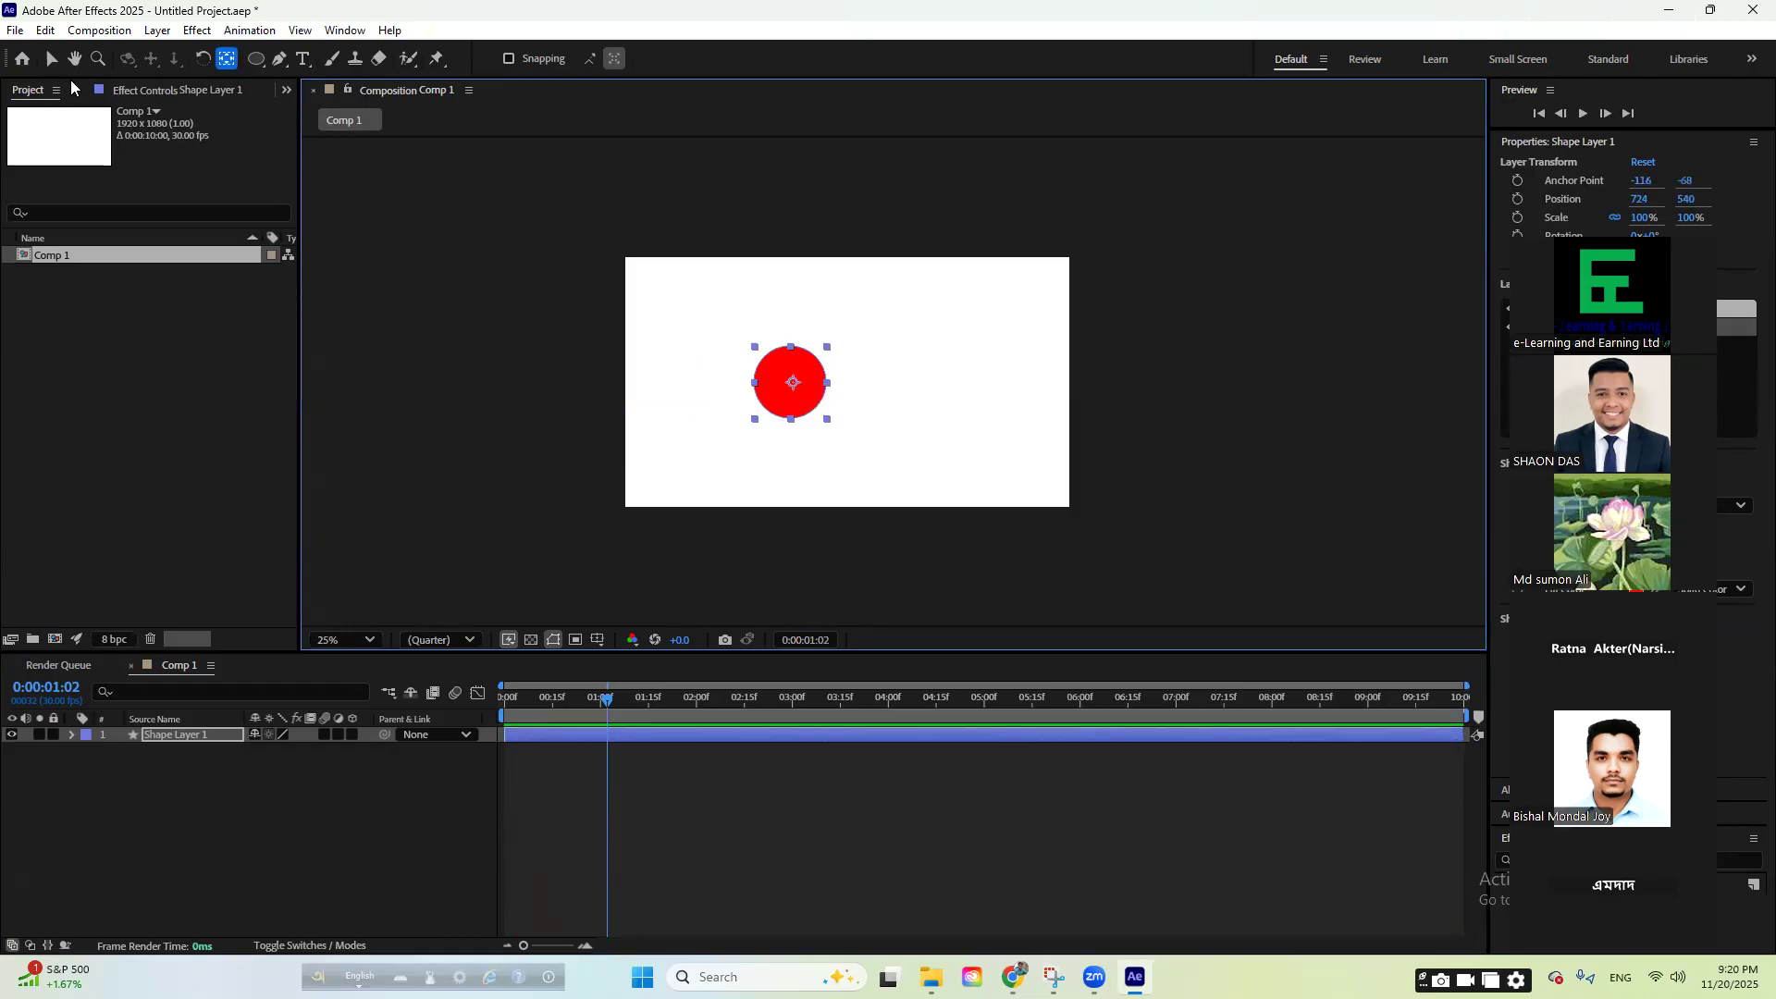
click(51, 60)
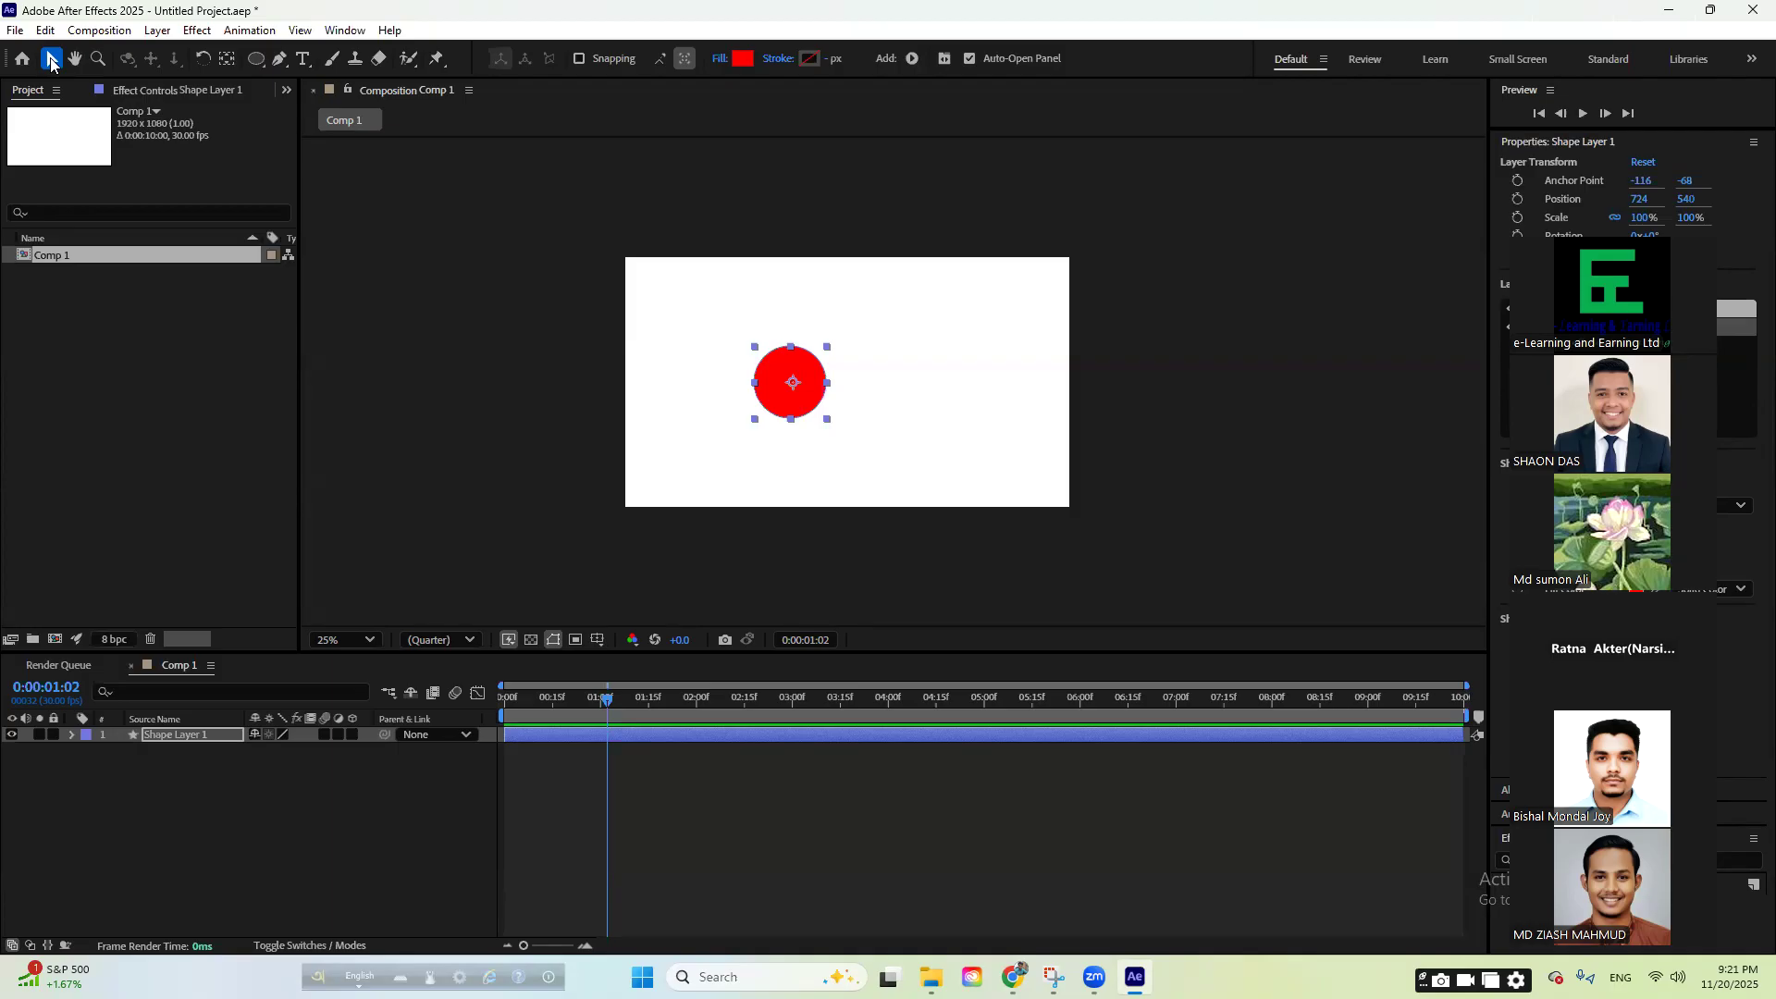
- Stretch the circle to 175% width near the frame's centre and set its rotation to 345°
drag(782, 367, 907, 380)
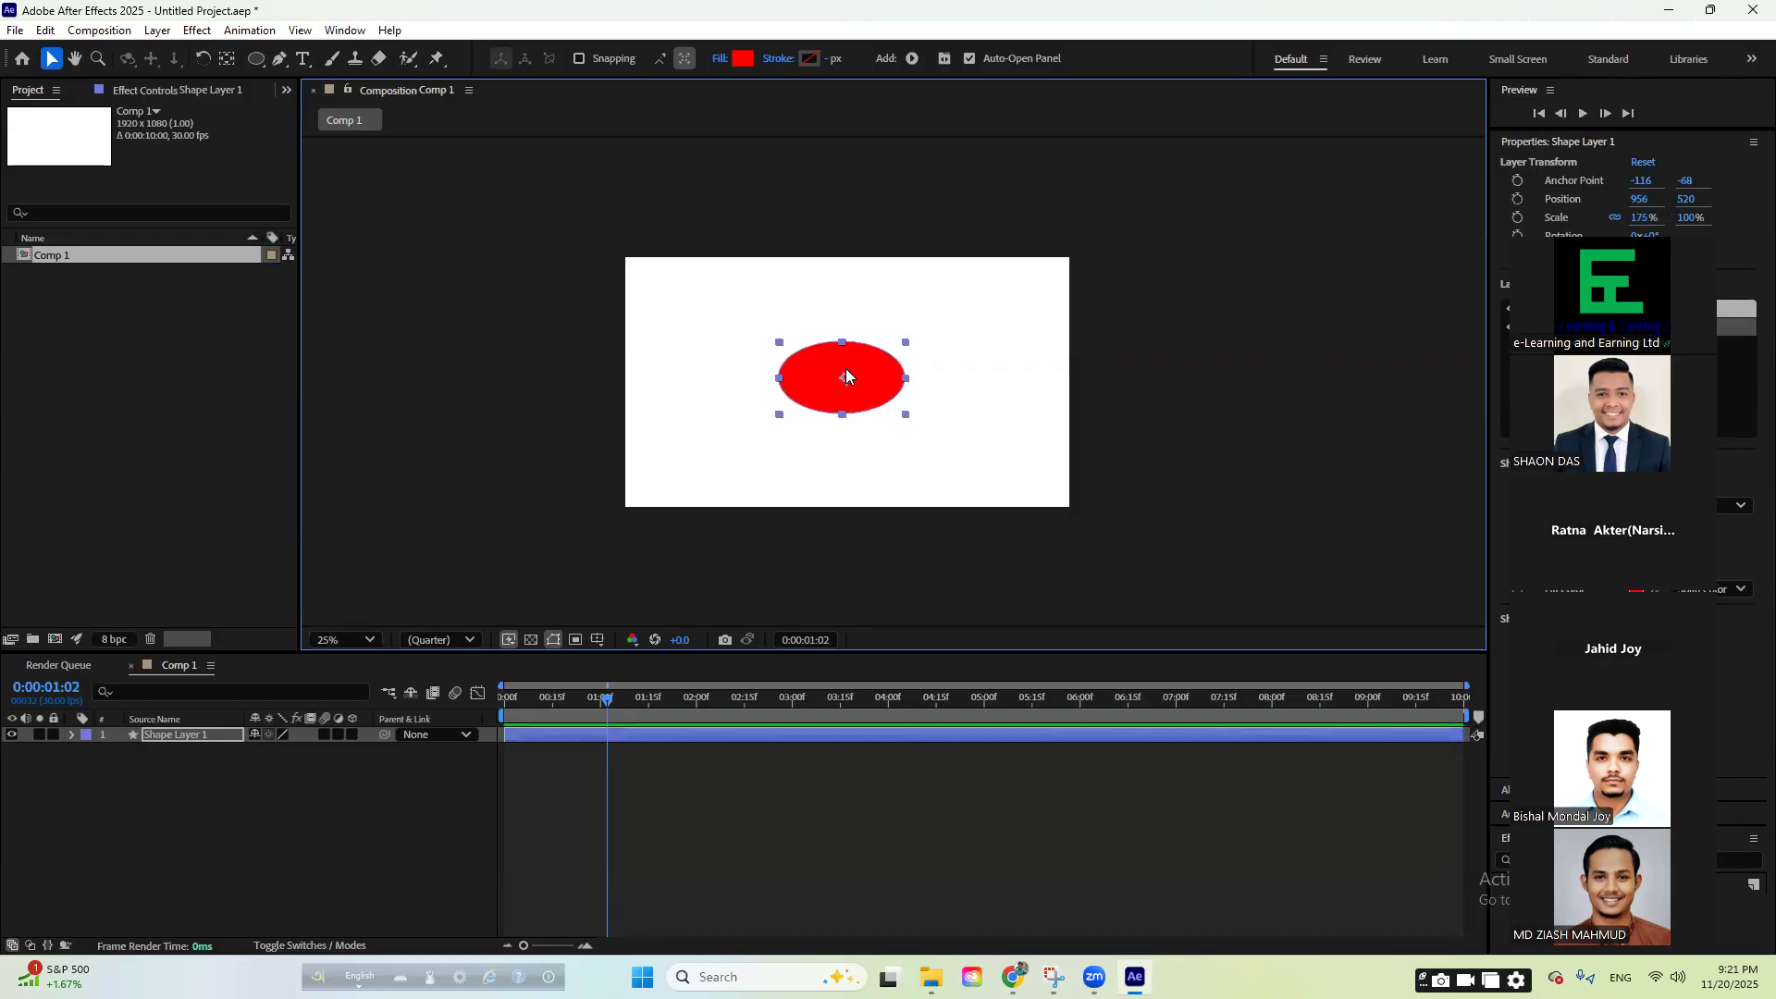
key(r)
drag(285, 749, 806, 567)
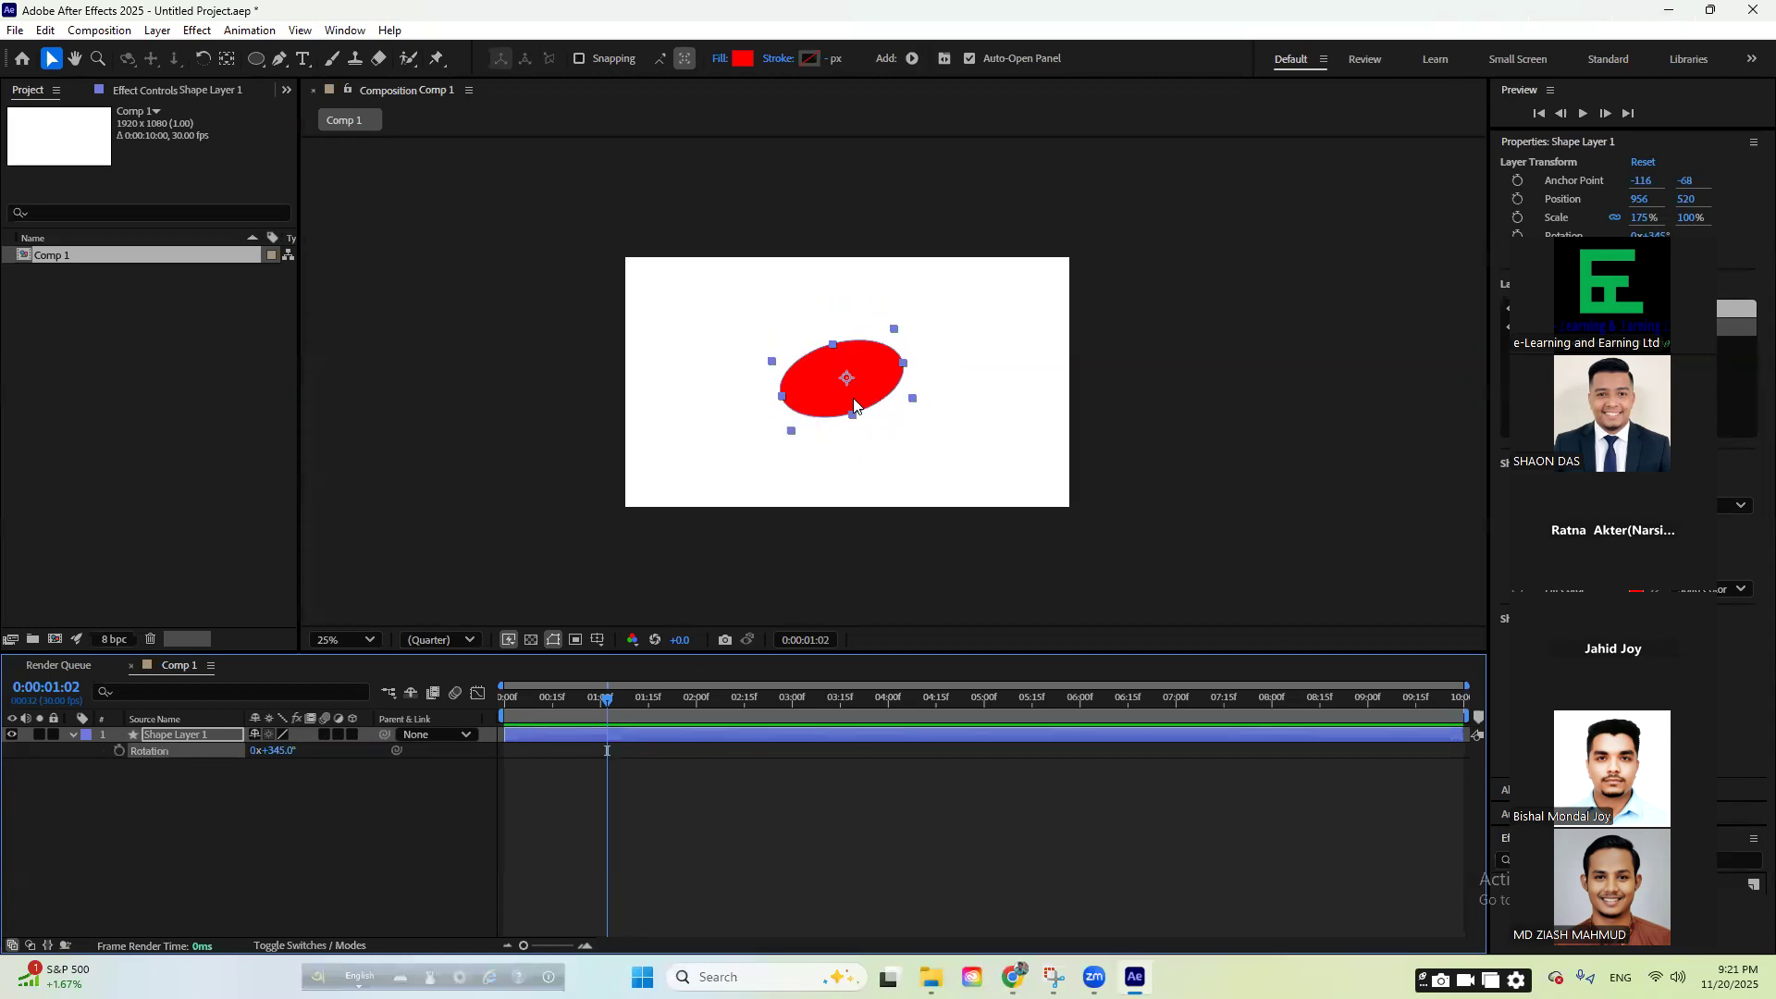
click(845, 793)
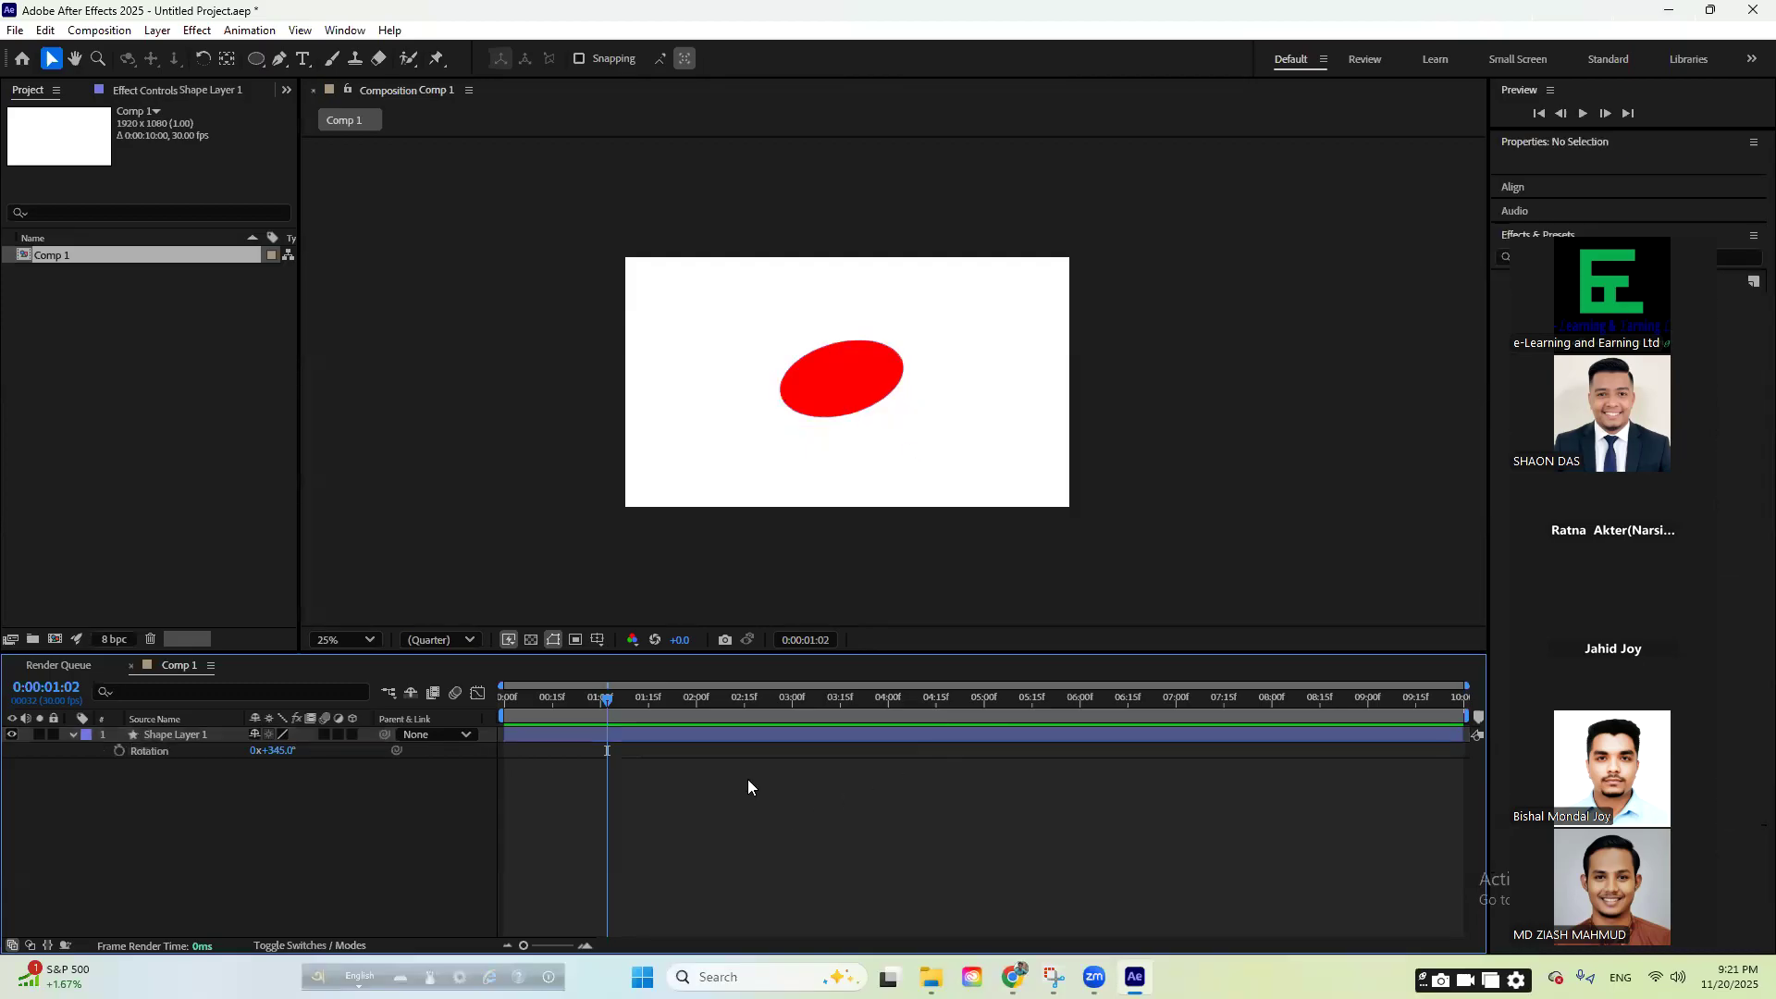
- Move the ellipse slightly right, to about 1056, 536, and scale it to 180.3% by 103%
mouse_move(844, 400)
mouse_down()
mouse_move(996, 436)
mouse_move(842, 416)
mouse_move(872, 402)
mouse_up()
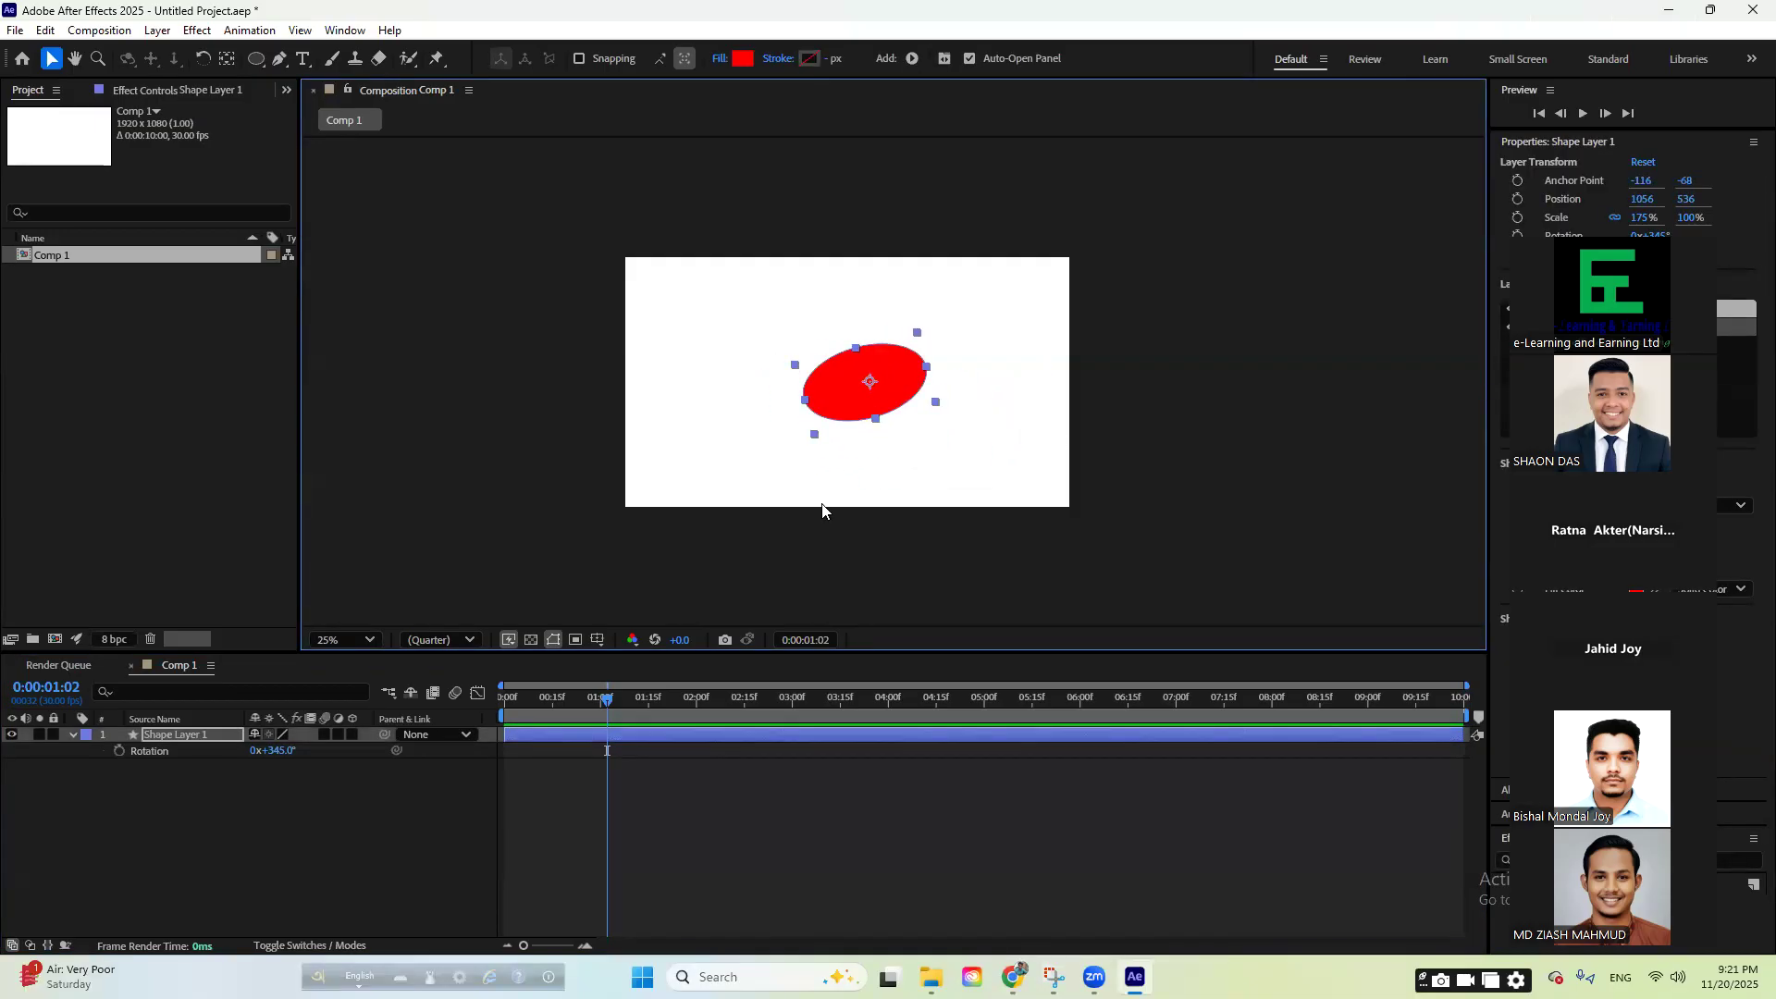
key(s)
mouse_move(309, 752)
mouse_down()
mouse_move(435, 752)
mouse_move(340, 752)
mouse_up()
- Vary the ellipse's opacity, ending at 100%, and move it to about 1596, 588 in the right part of the frame
key(t)
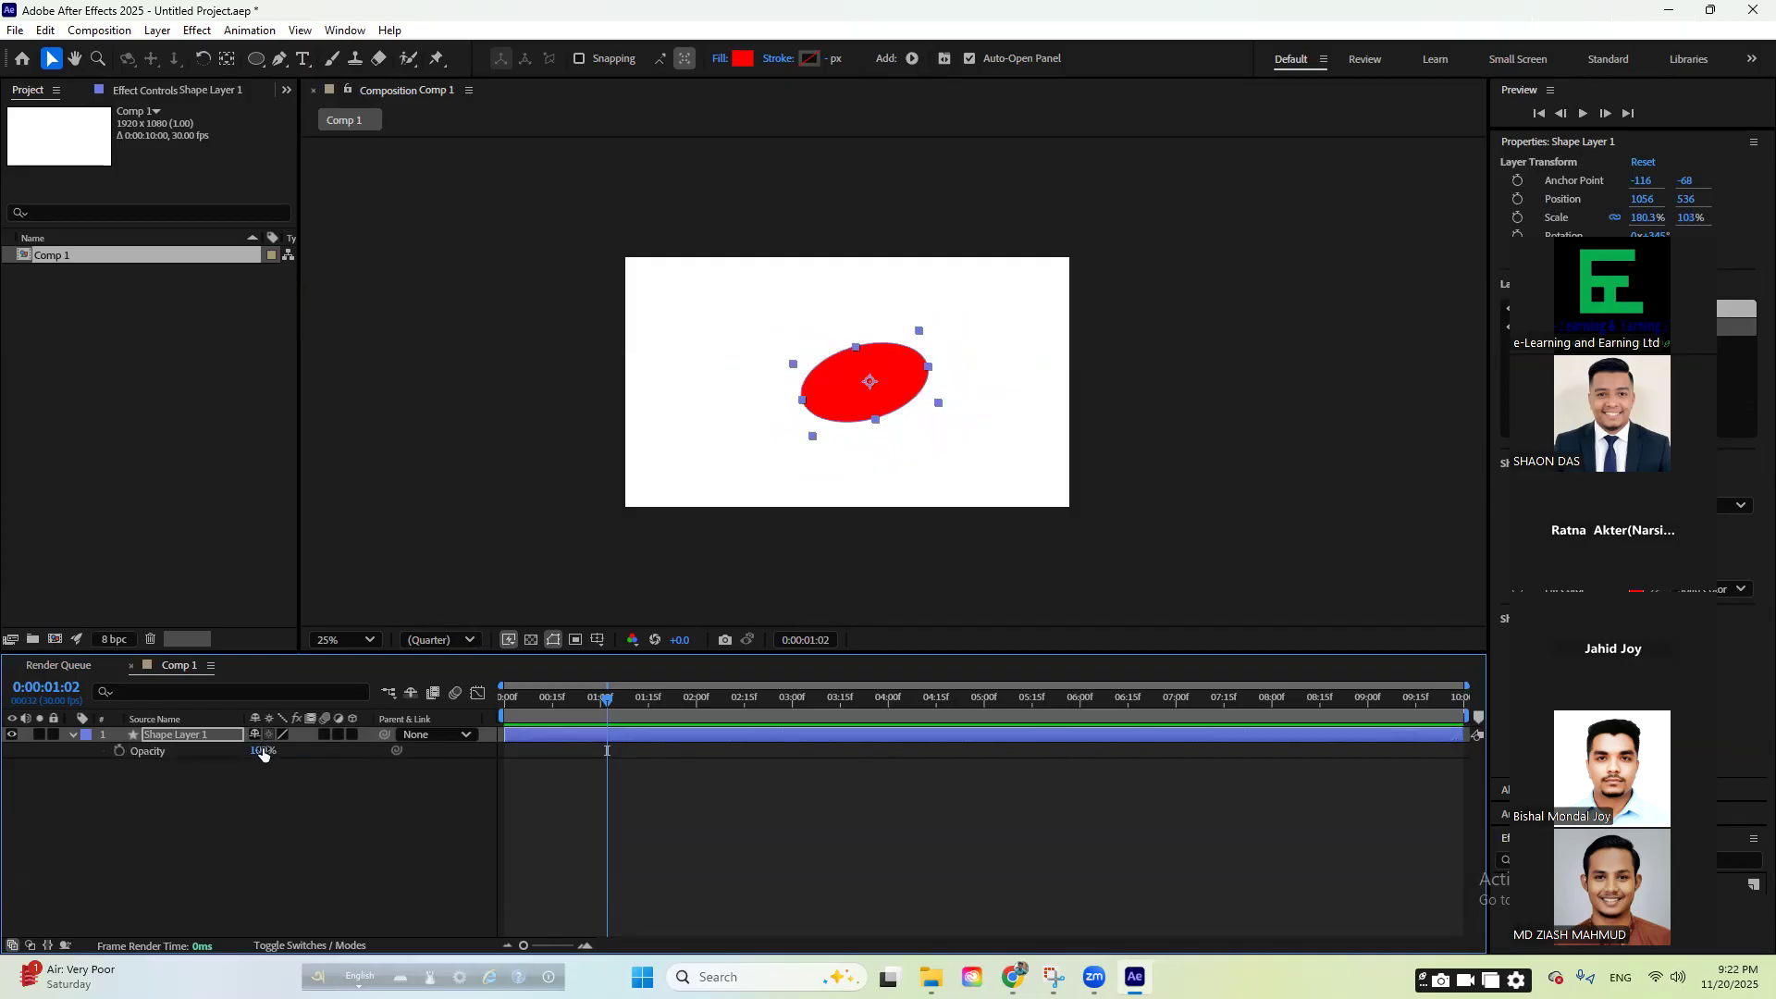
drag(261, 751, 397, 770)
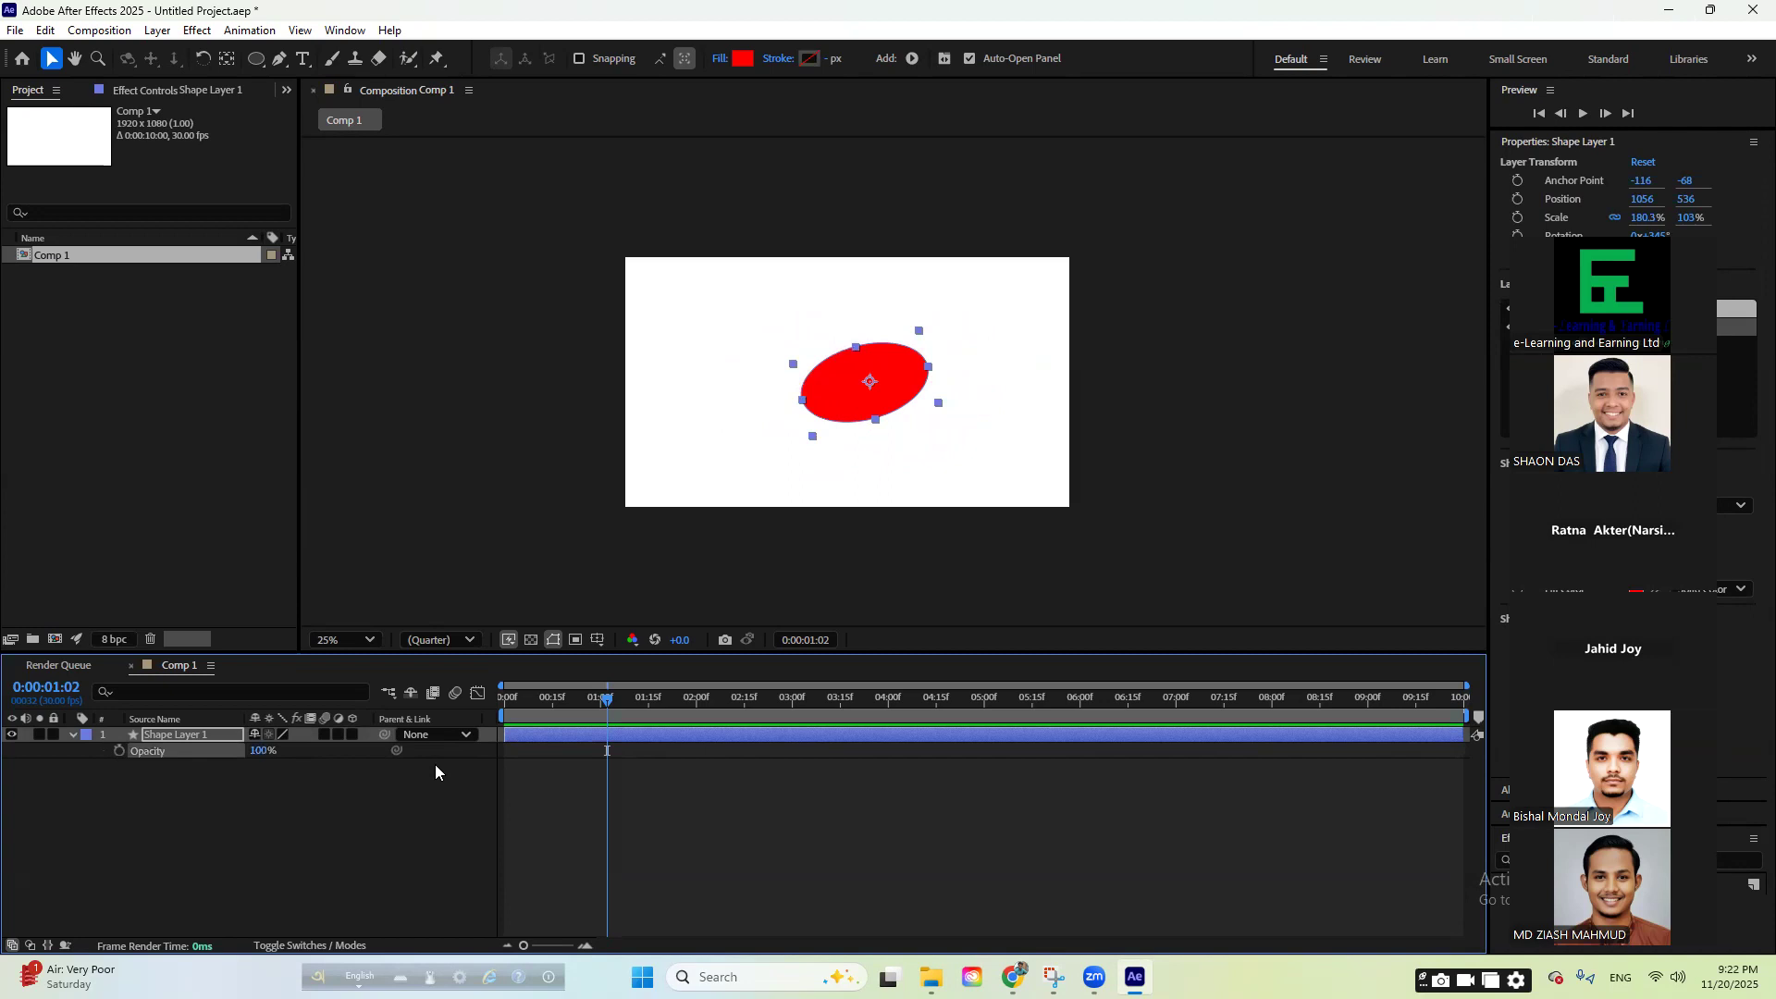
drag(835, 408, 960, 421)
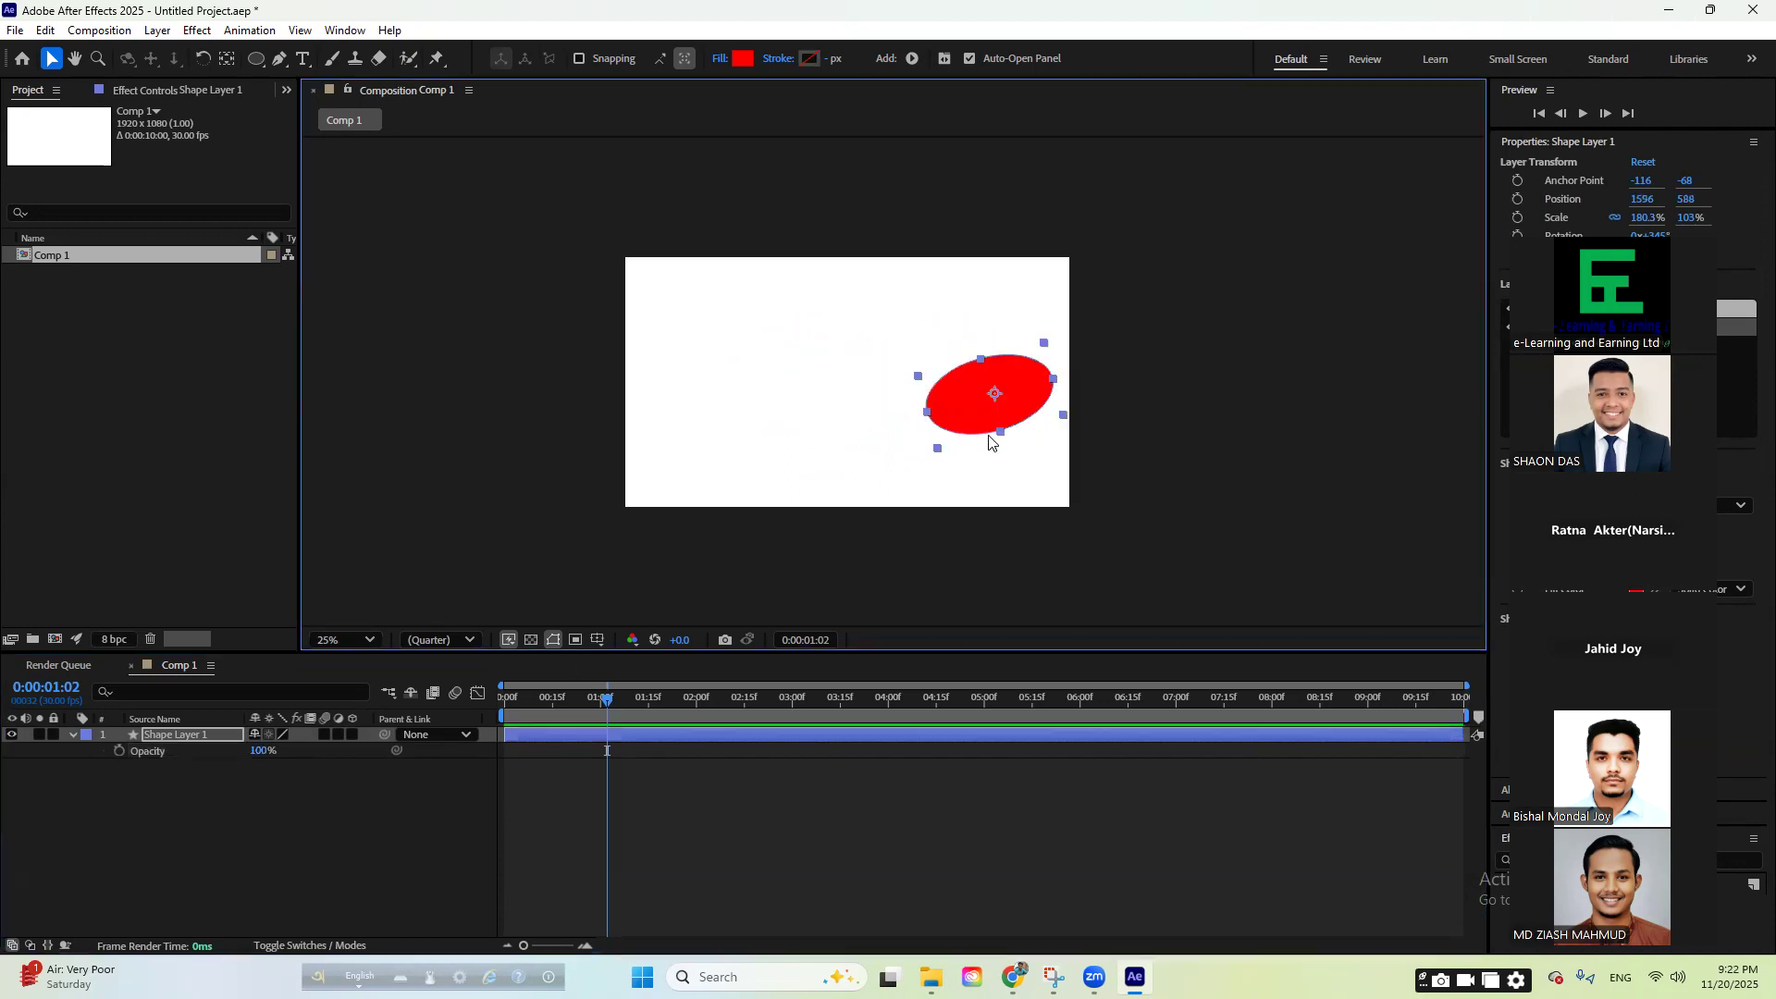
- Add a text layer in the upper left part of the frame and enter the letter P
click(302, 58)
click(715, 311)
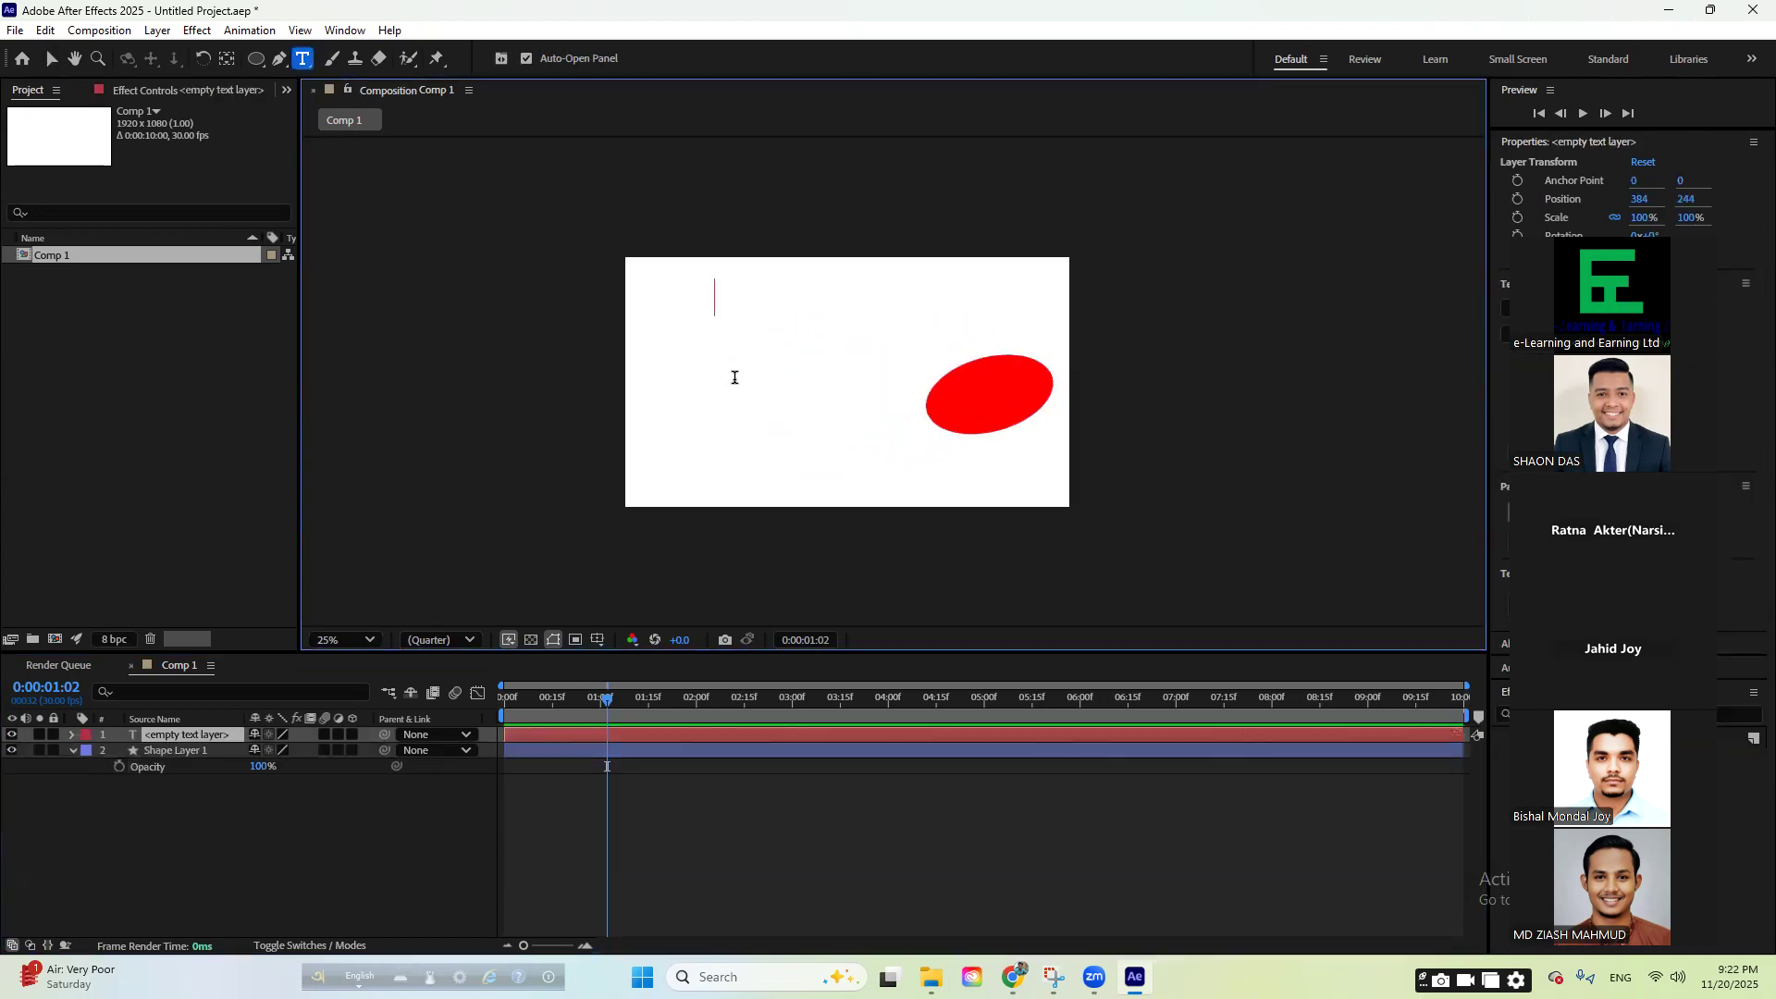
text(Po)
key(BackSpace)
key(BackSpace)
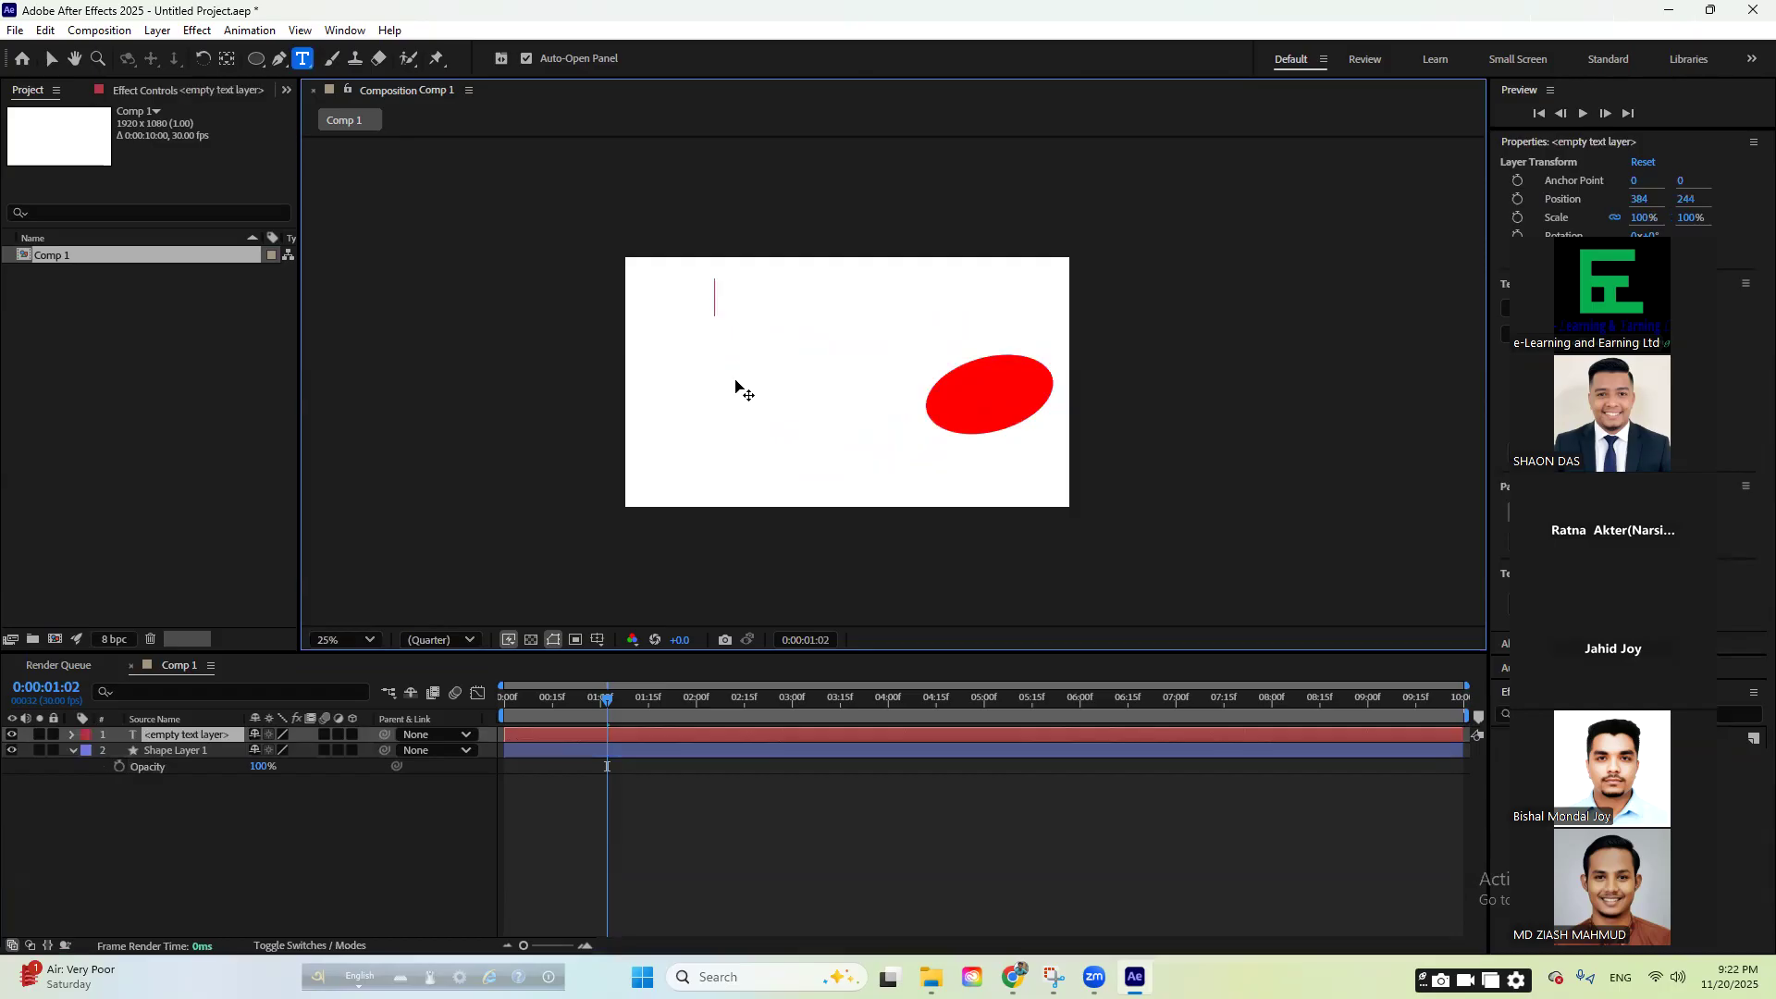
text(P)
- Set the fill colour of the letter P to black
double_click(731, 306)
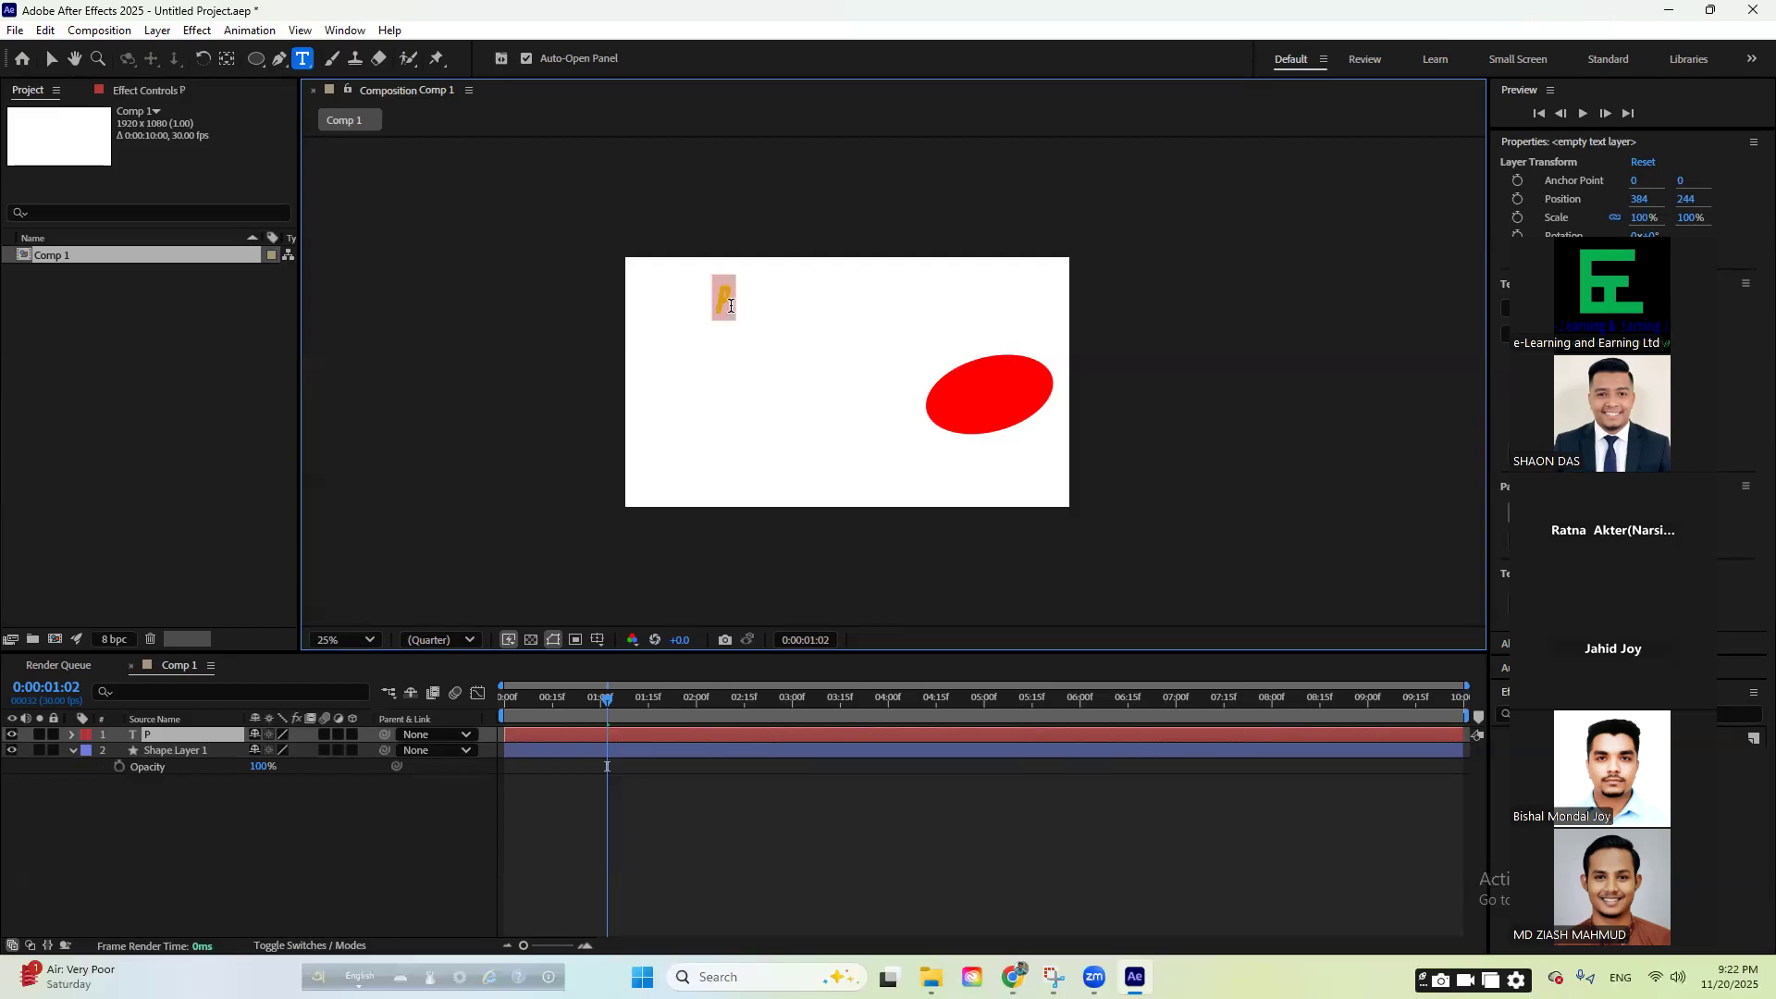
click(1553, 410)
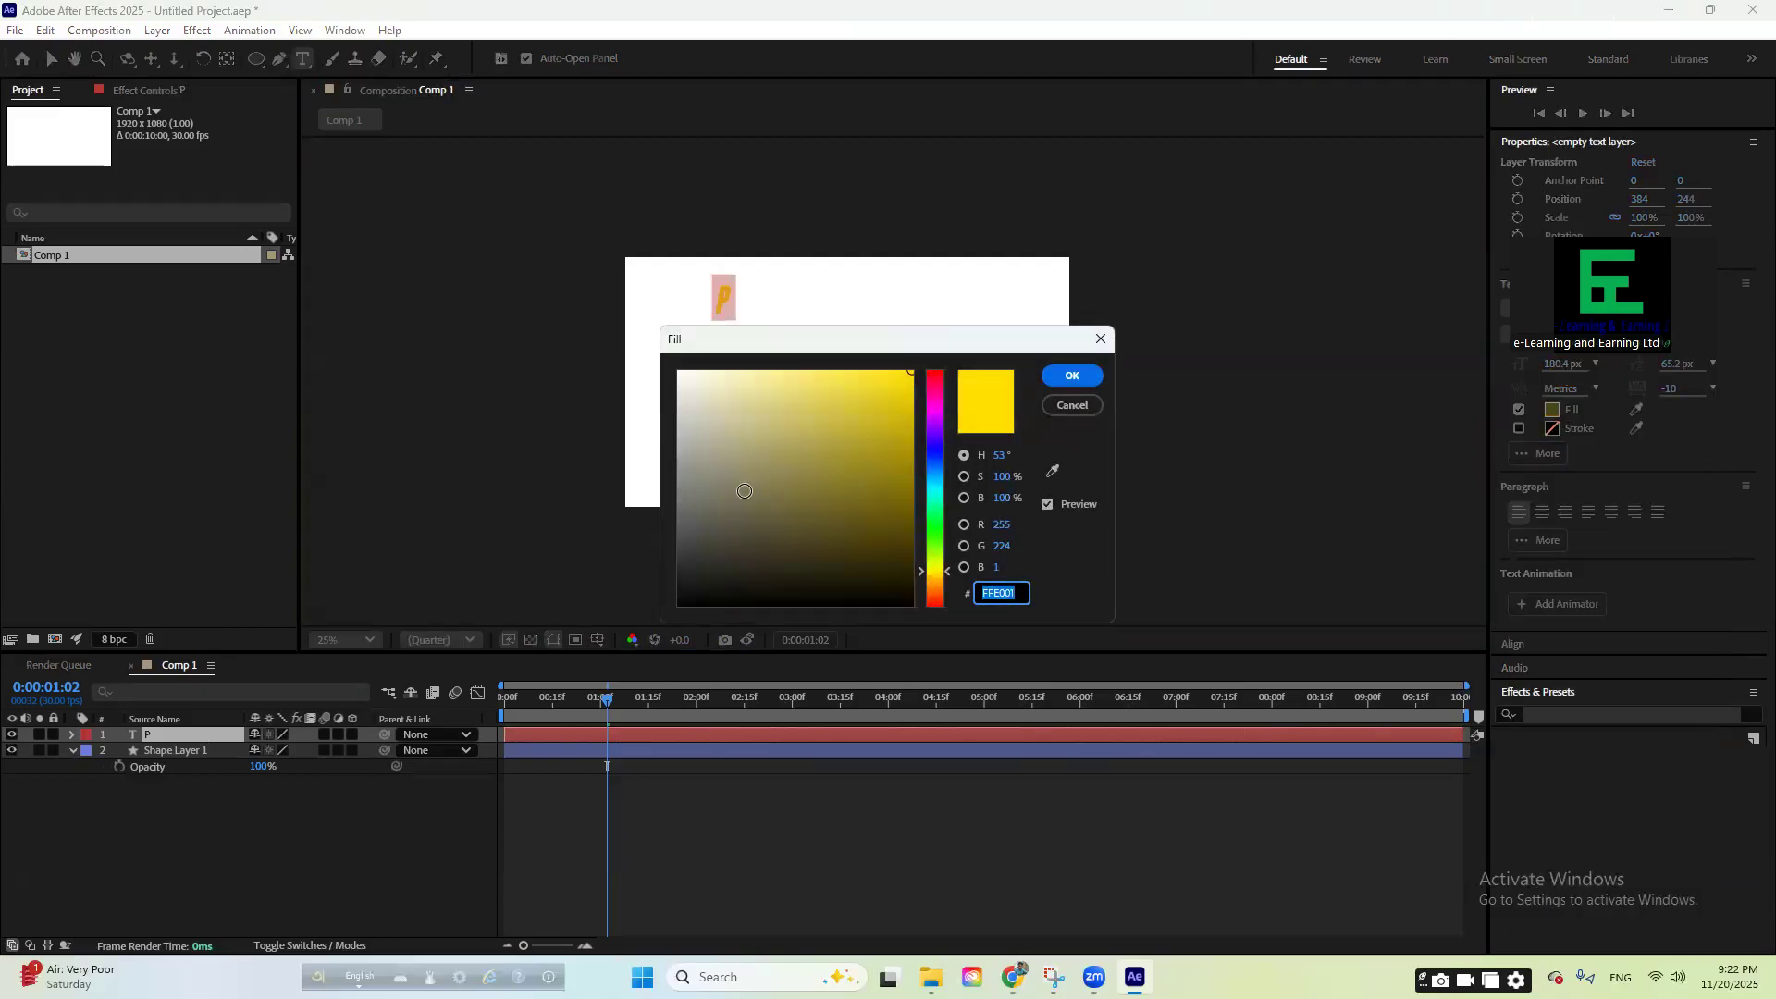
drag(745, 491, 626, 630)
click(1064, 375)
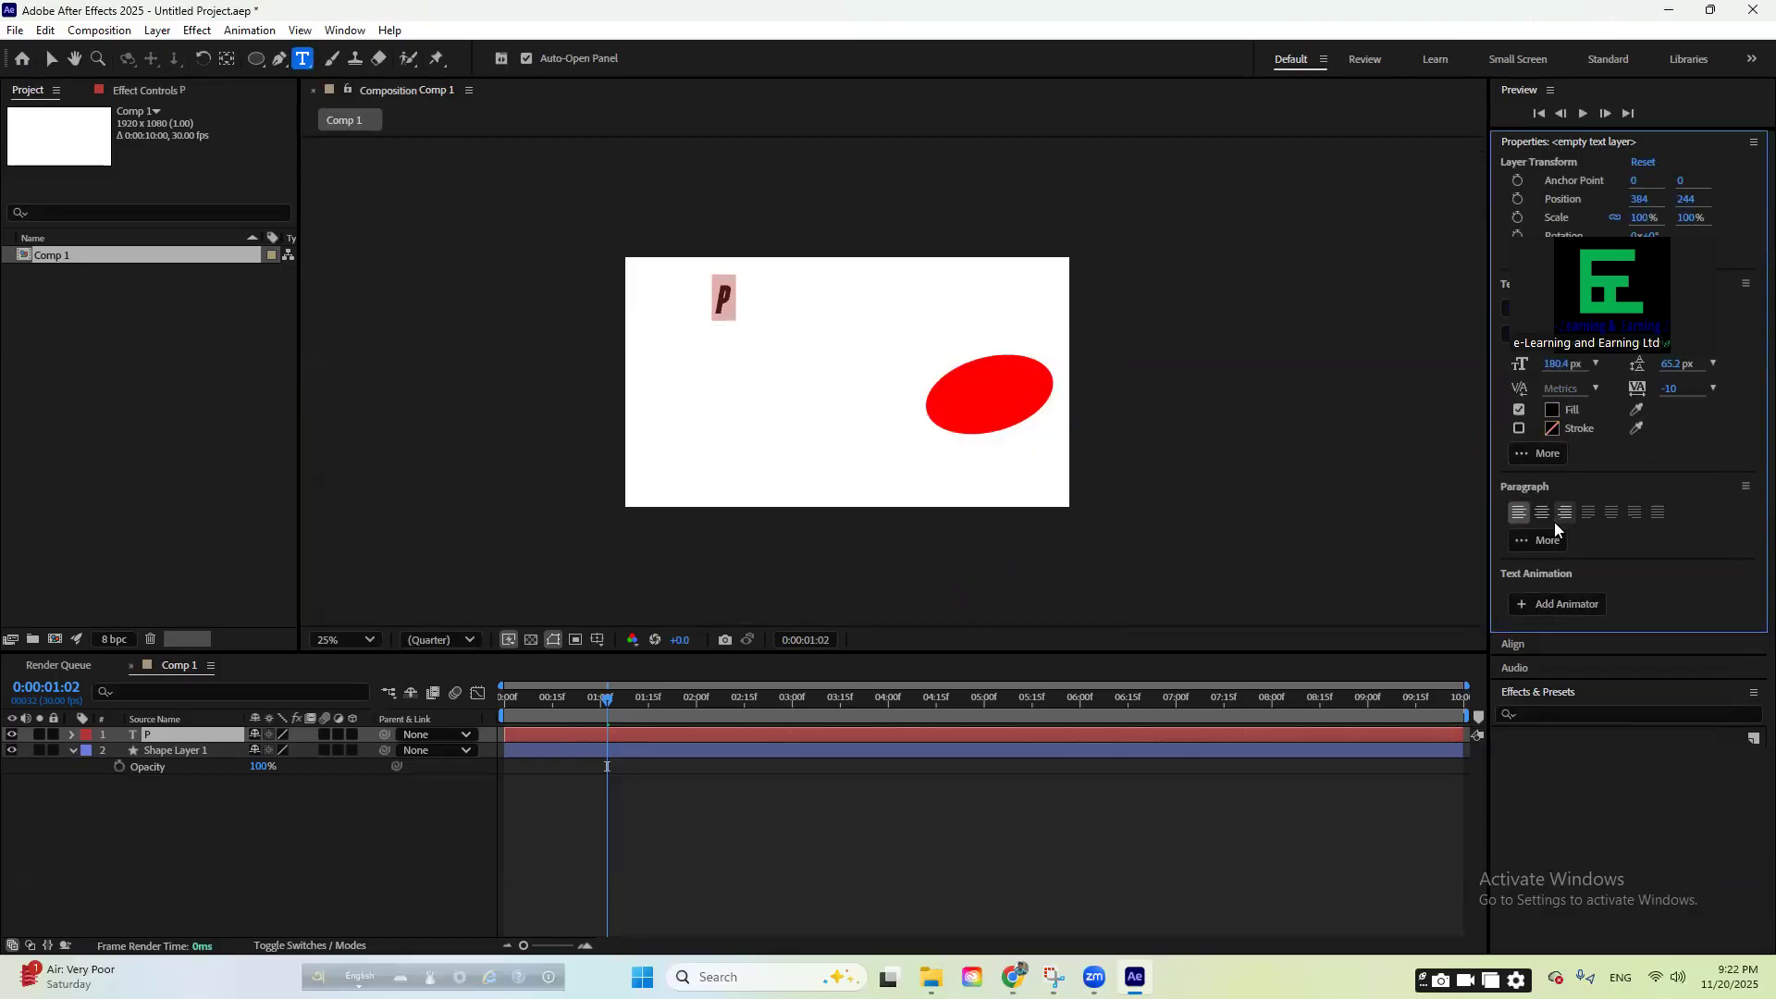
click(1683, 138)
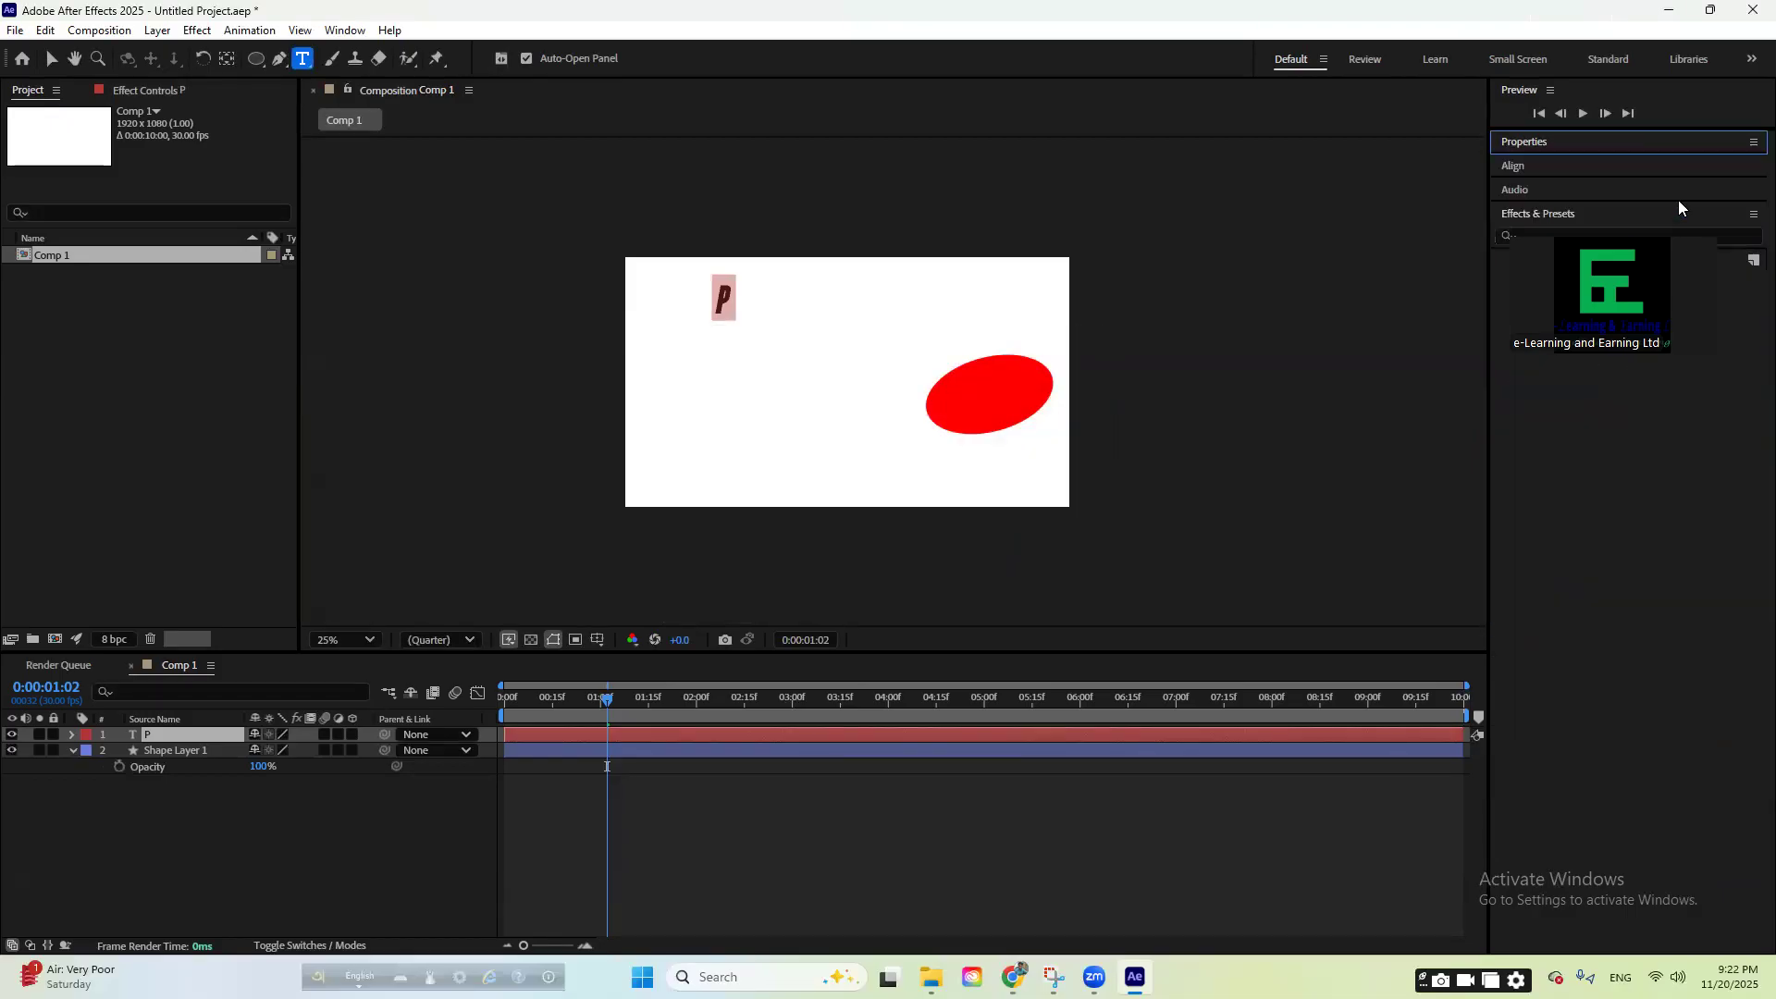
click(1580, 147)
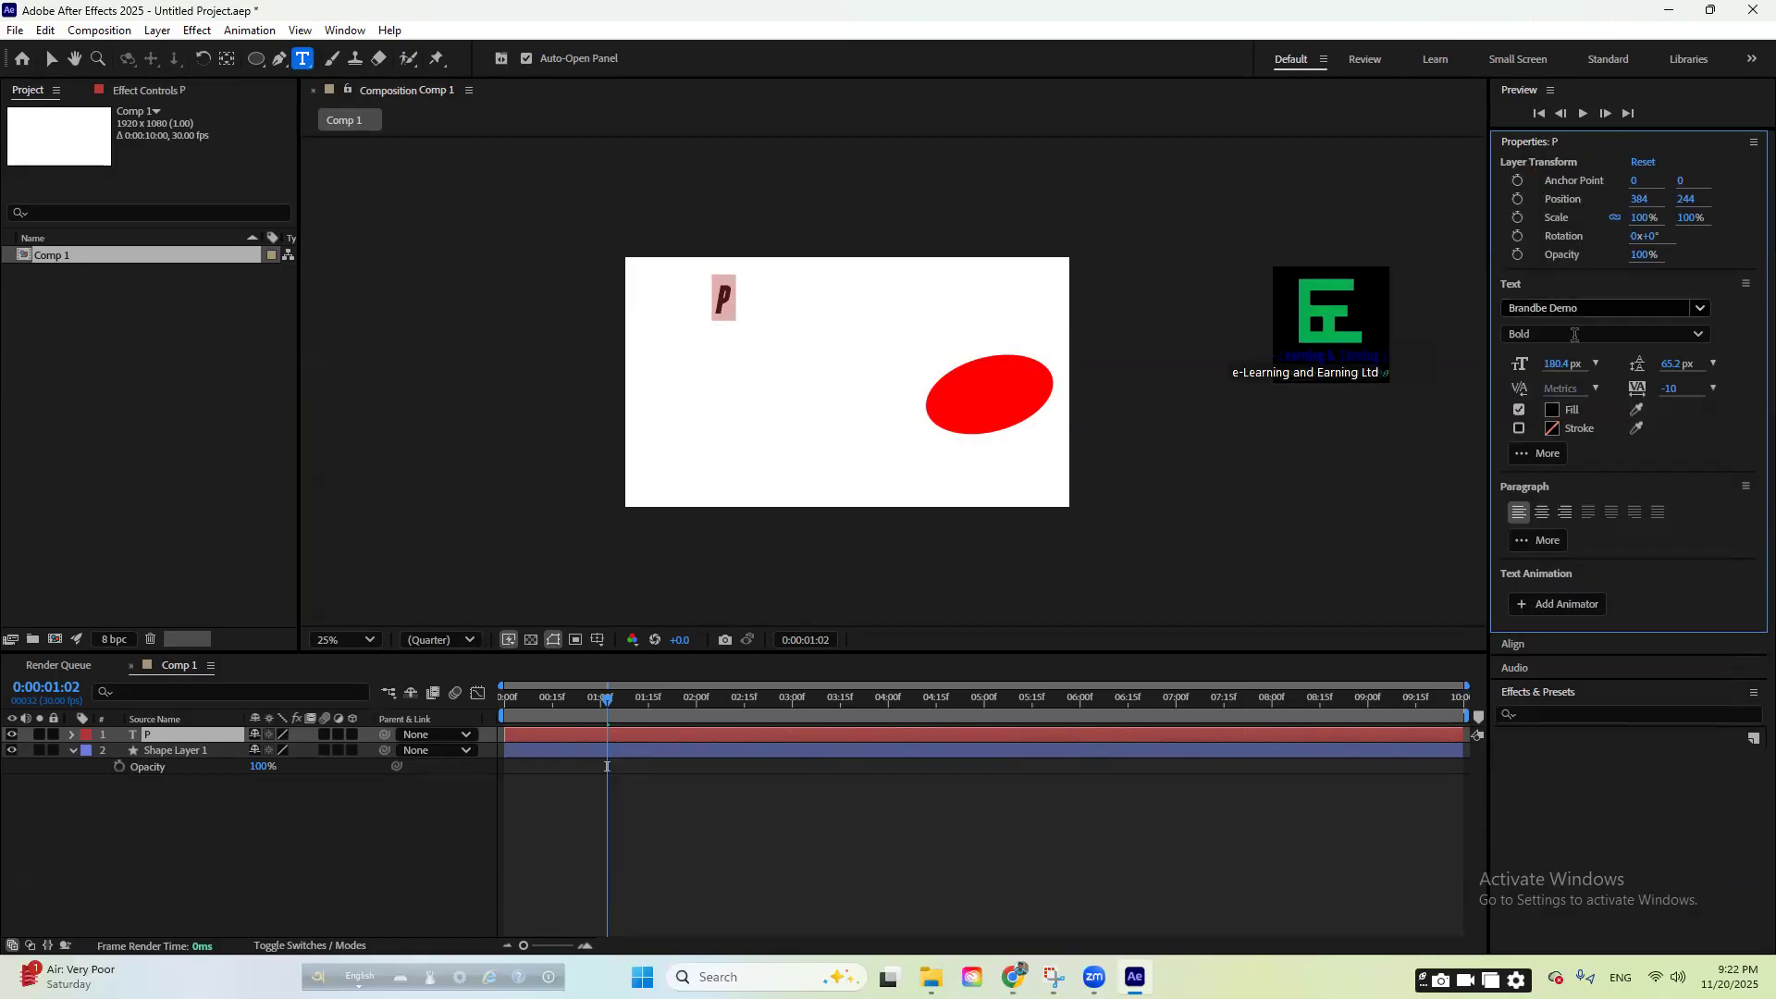
- Try to change the letter's font to Poppins Medium
click(1631, 307)
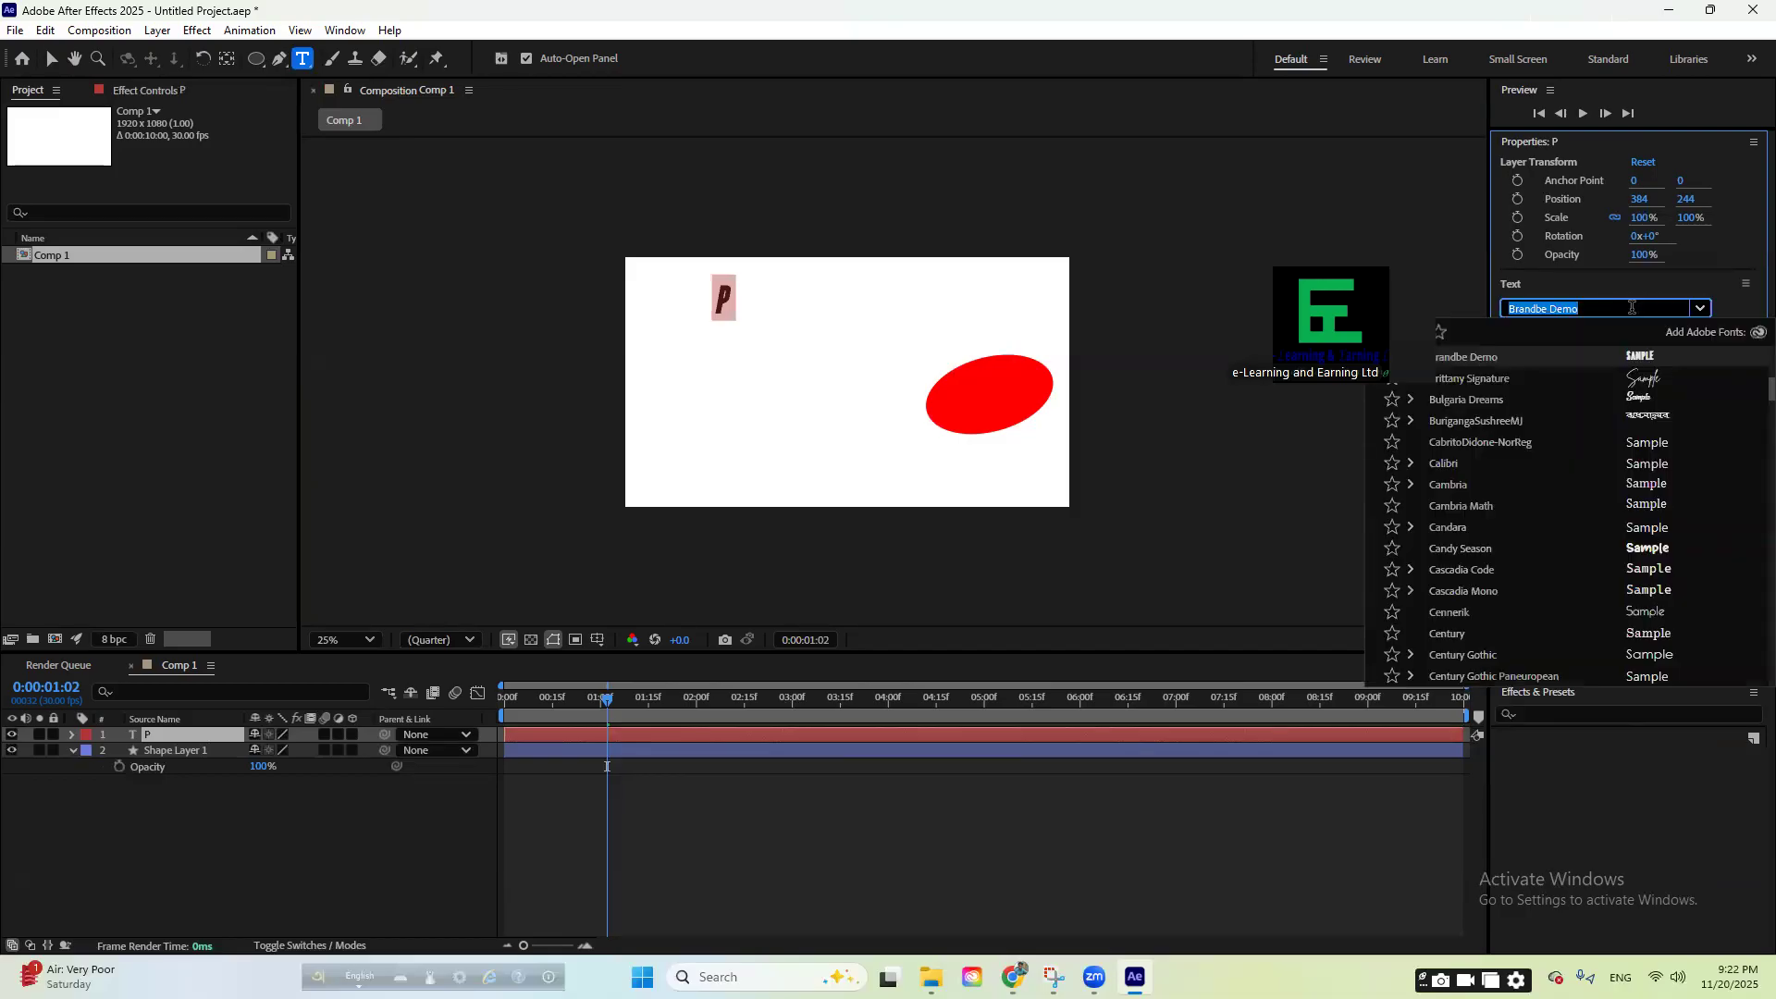
text(pop)
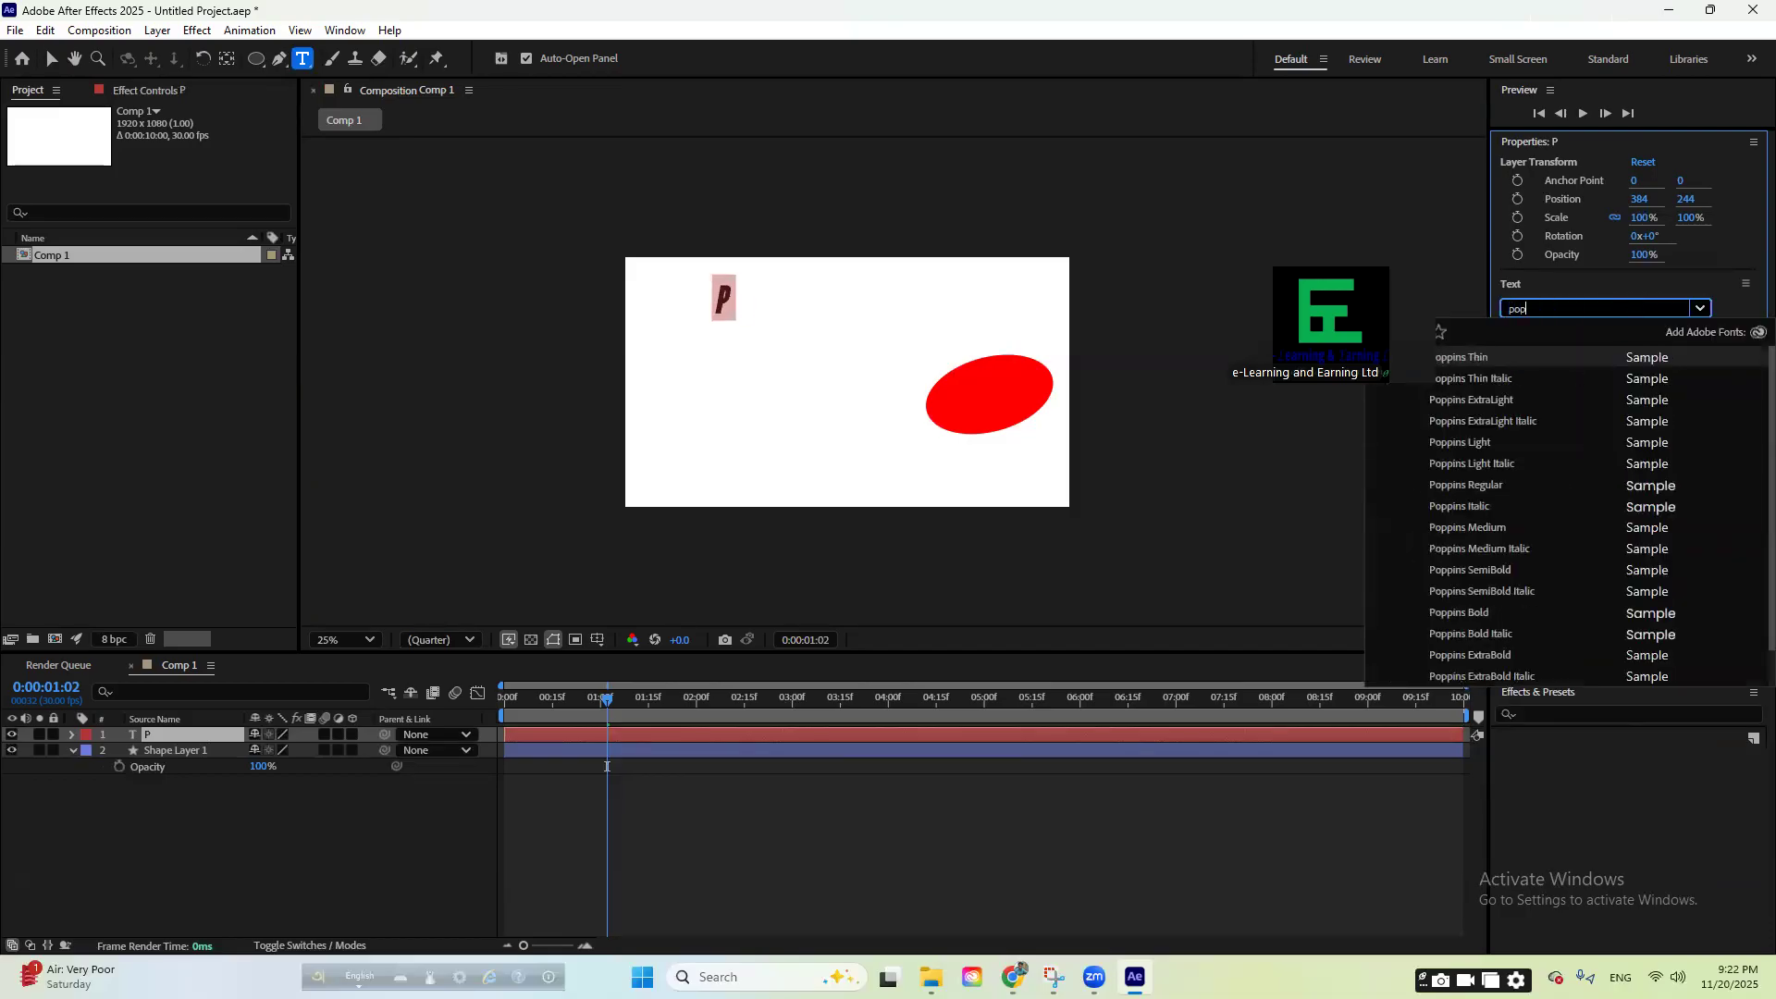
click(1492, 523)
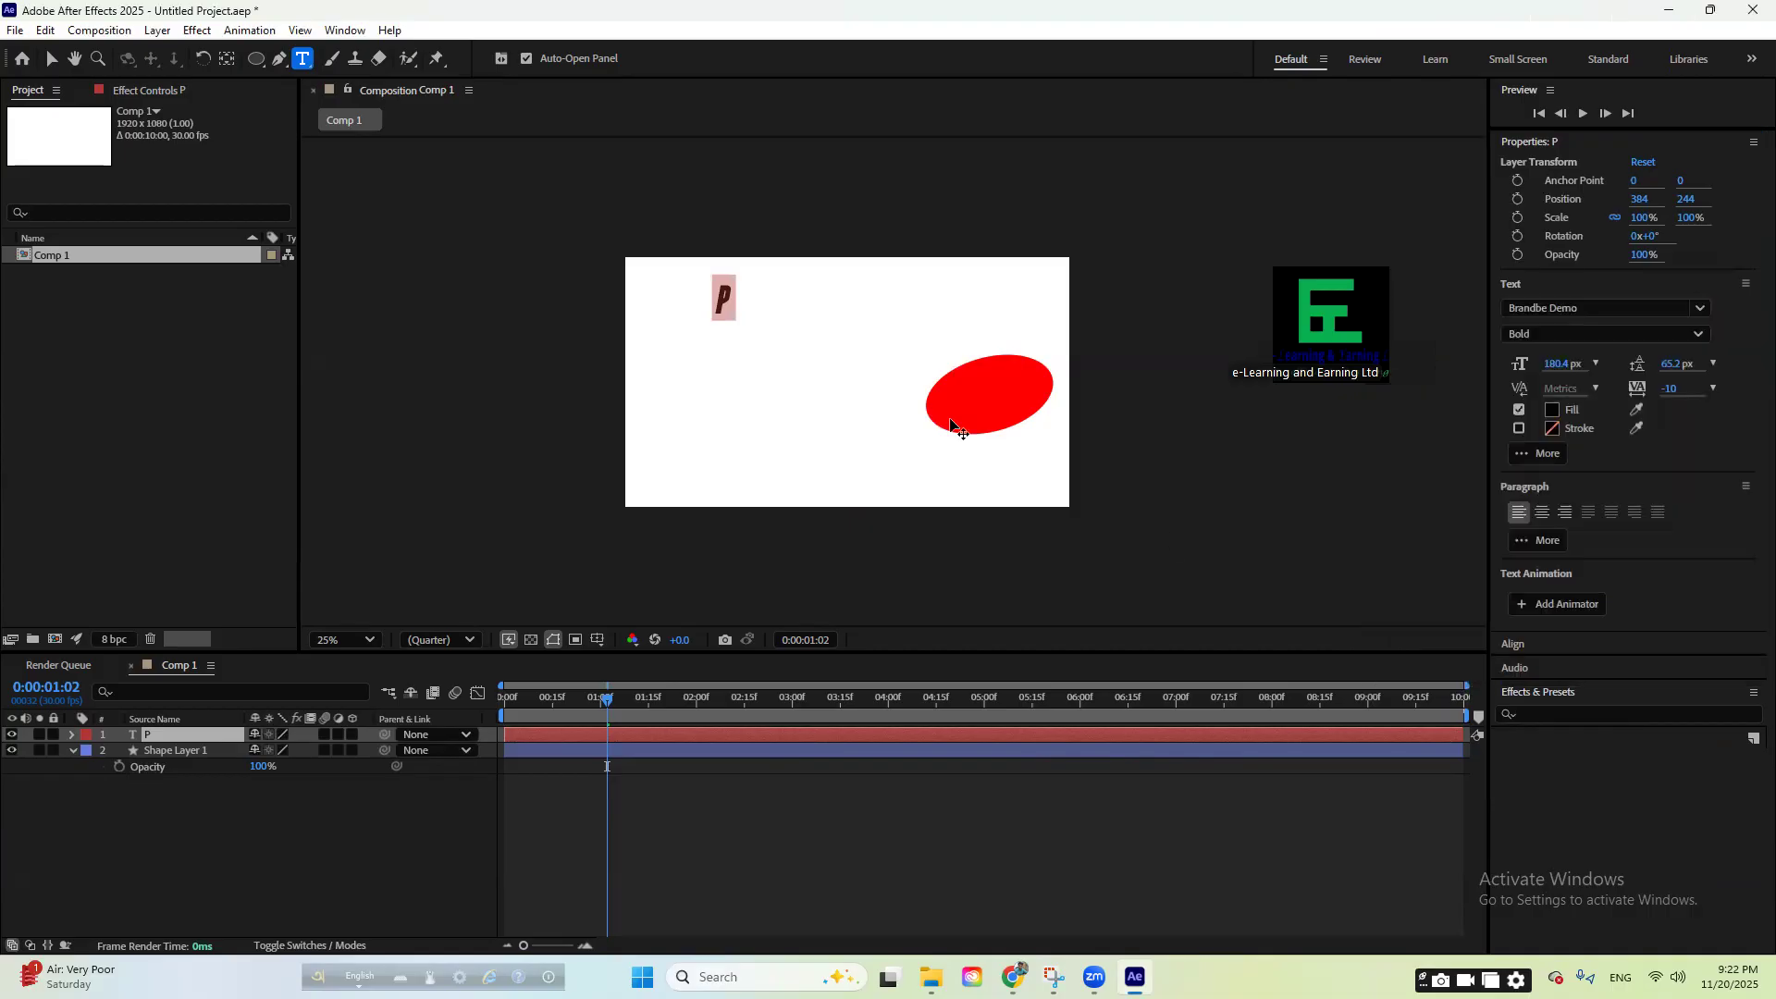
- Complete the text so it reads Position and set its font to Cambria Math
click(761, 298)
text(OSITION)
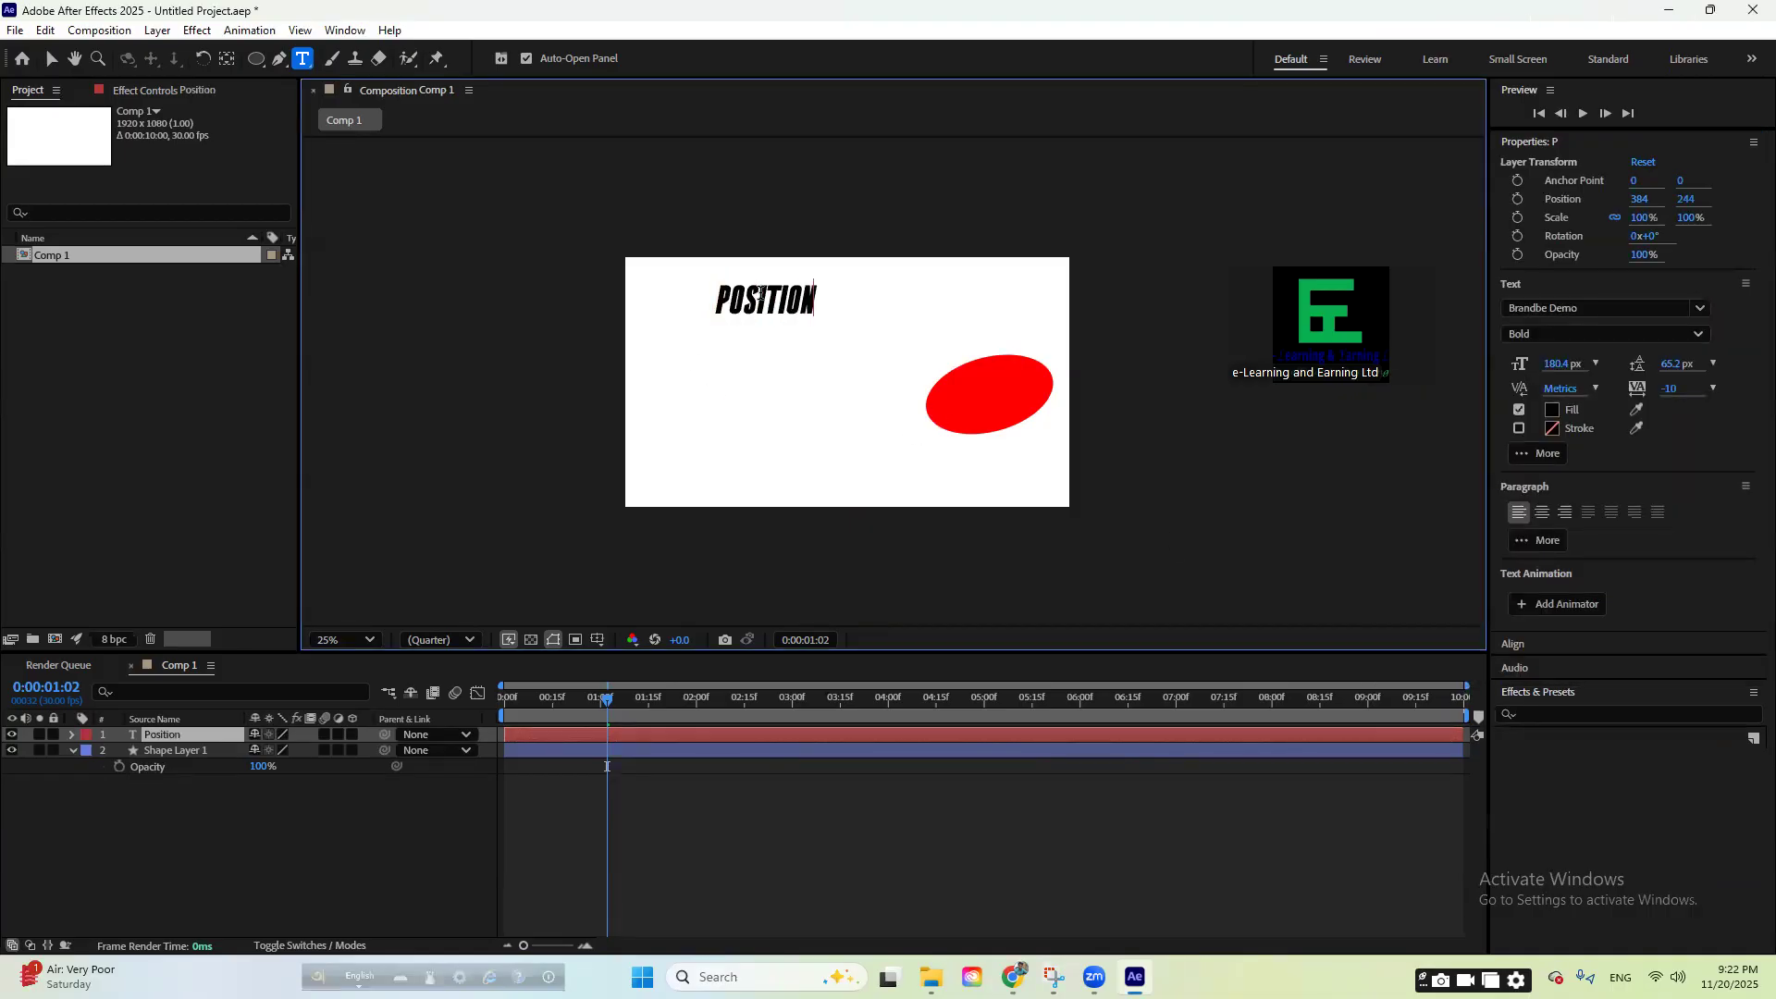
double_click(760, 298)
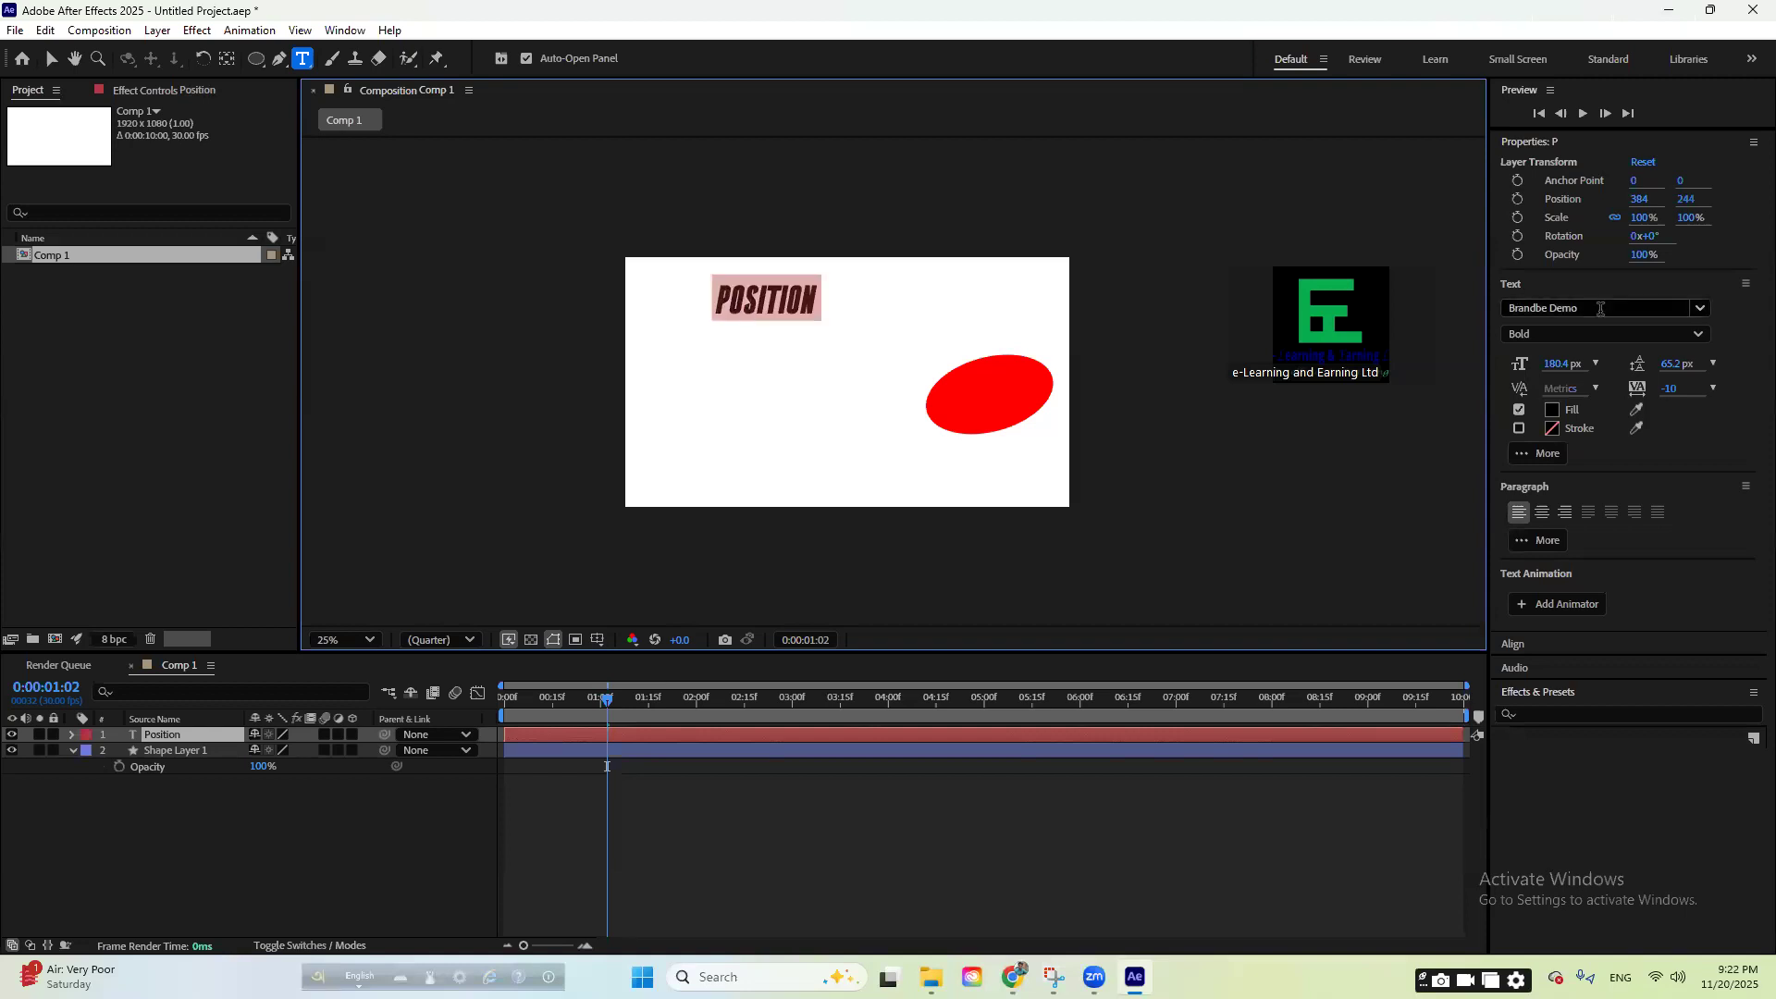
click(1600, 309)
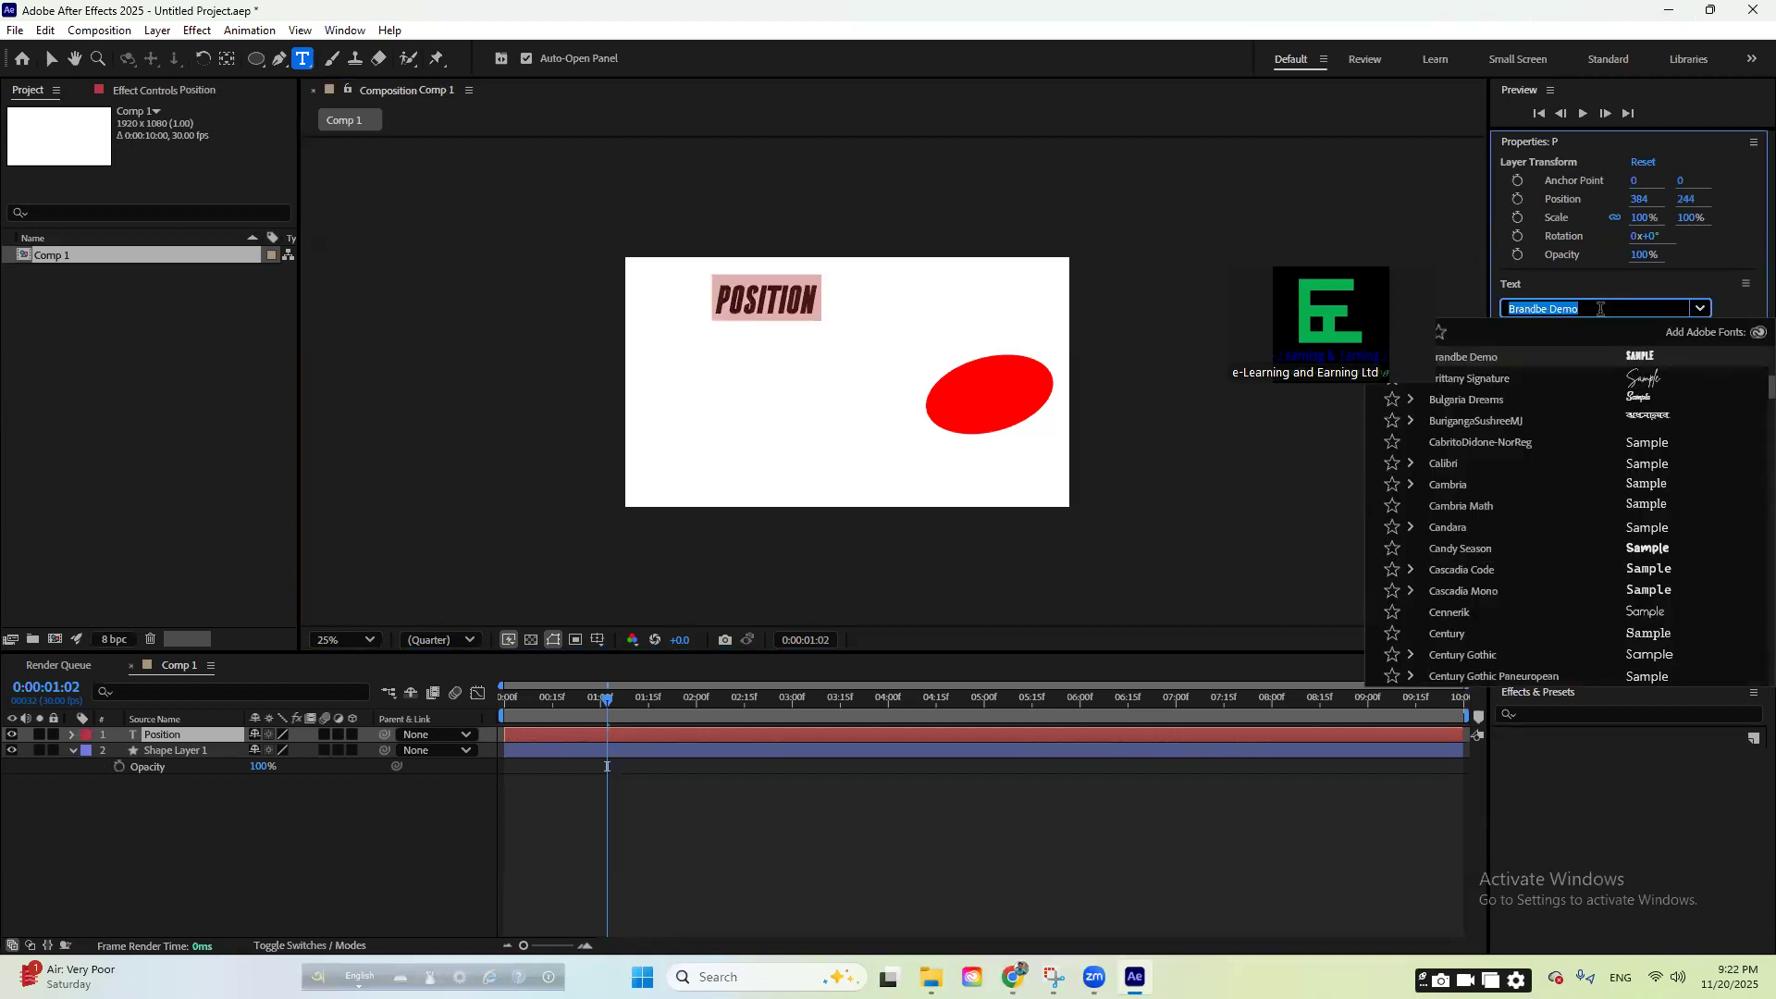
click(1499, 506)
click(852, 310)
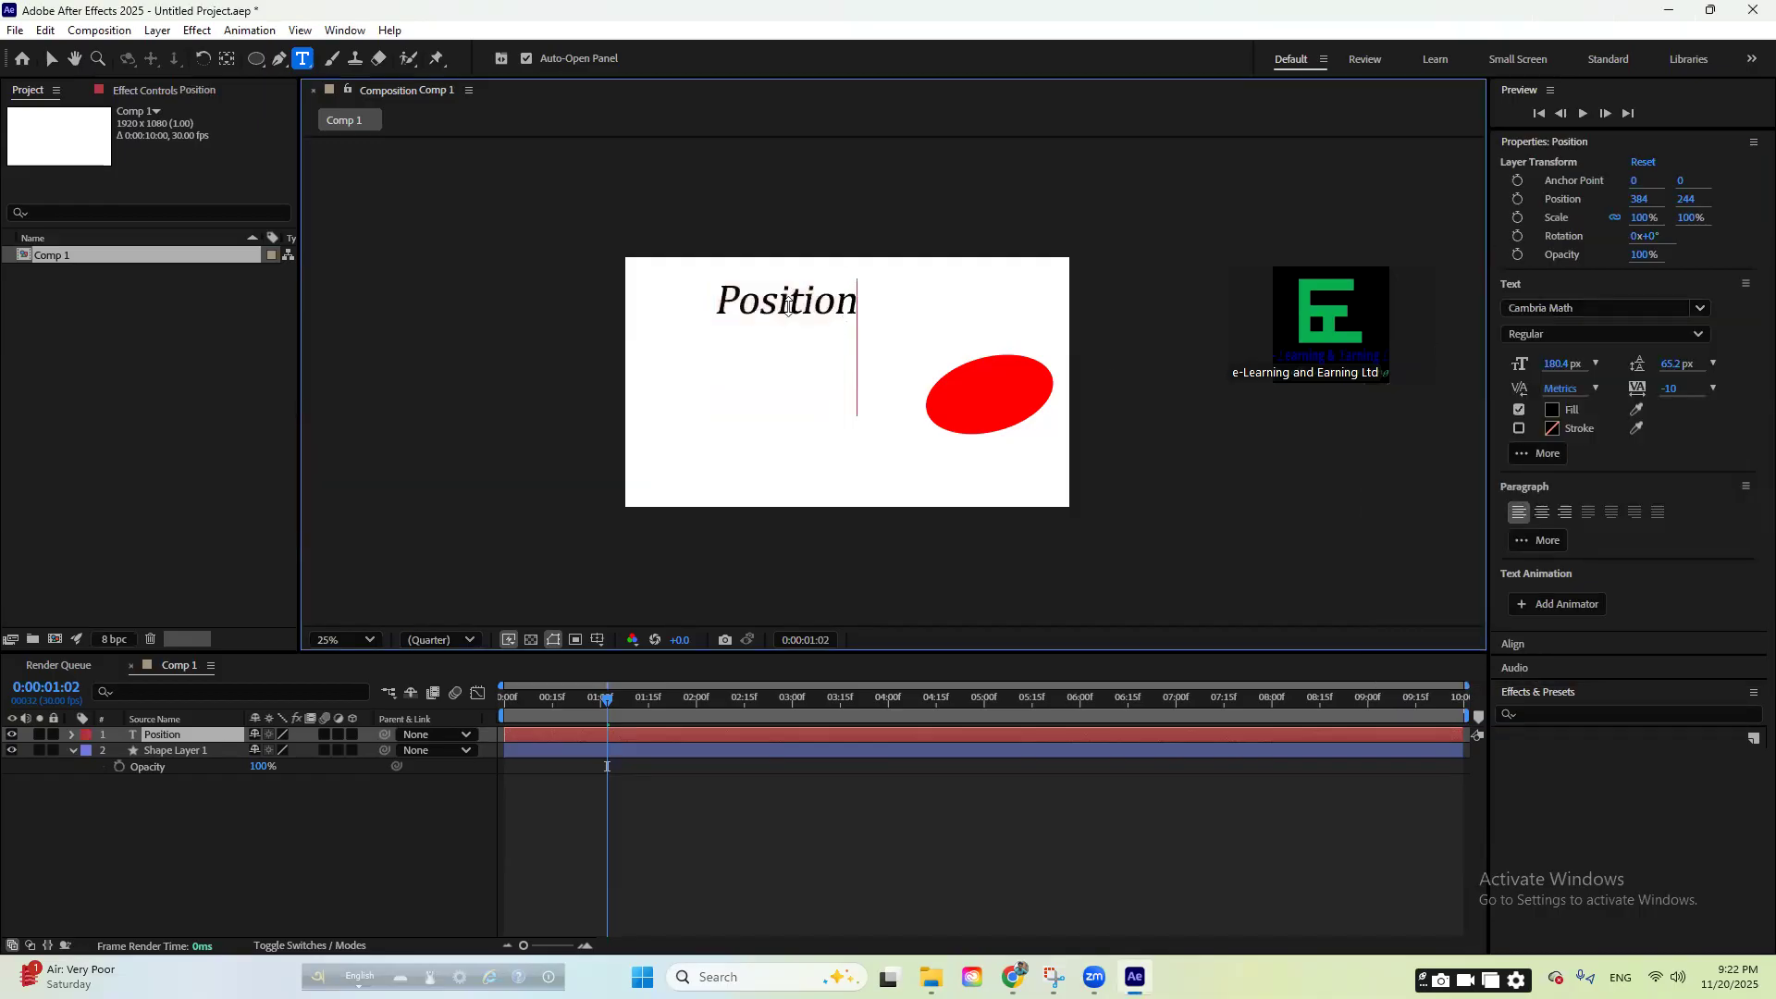
- Set the font of the Position text to Poppins Regular and re-enter its final n
key(ctrl+a)
click(1587, 308)
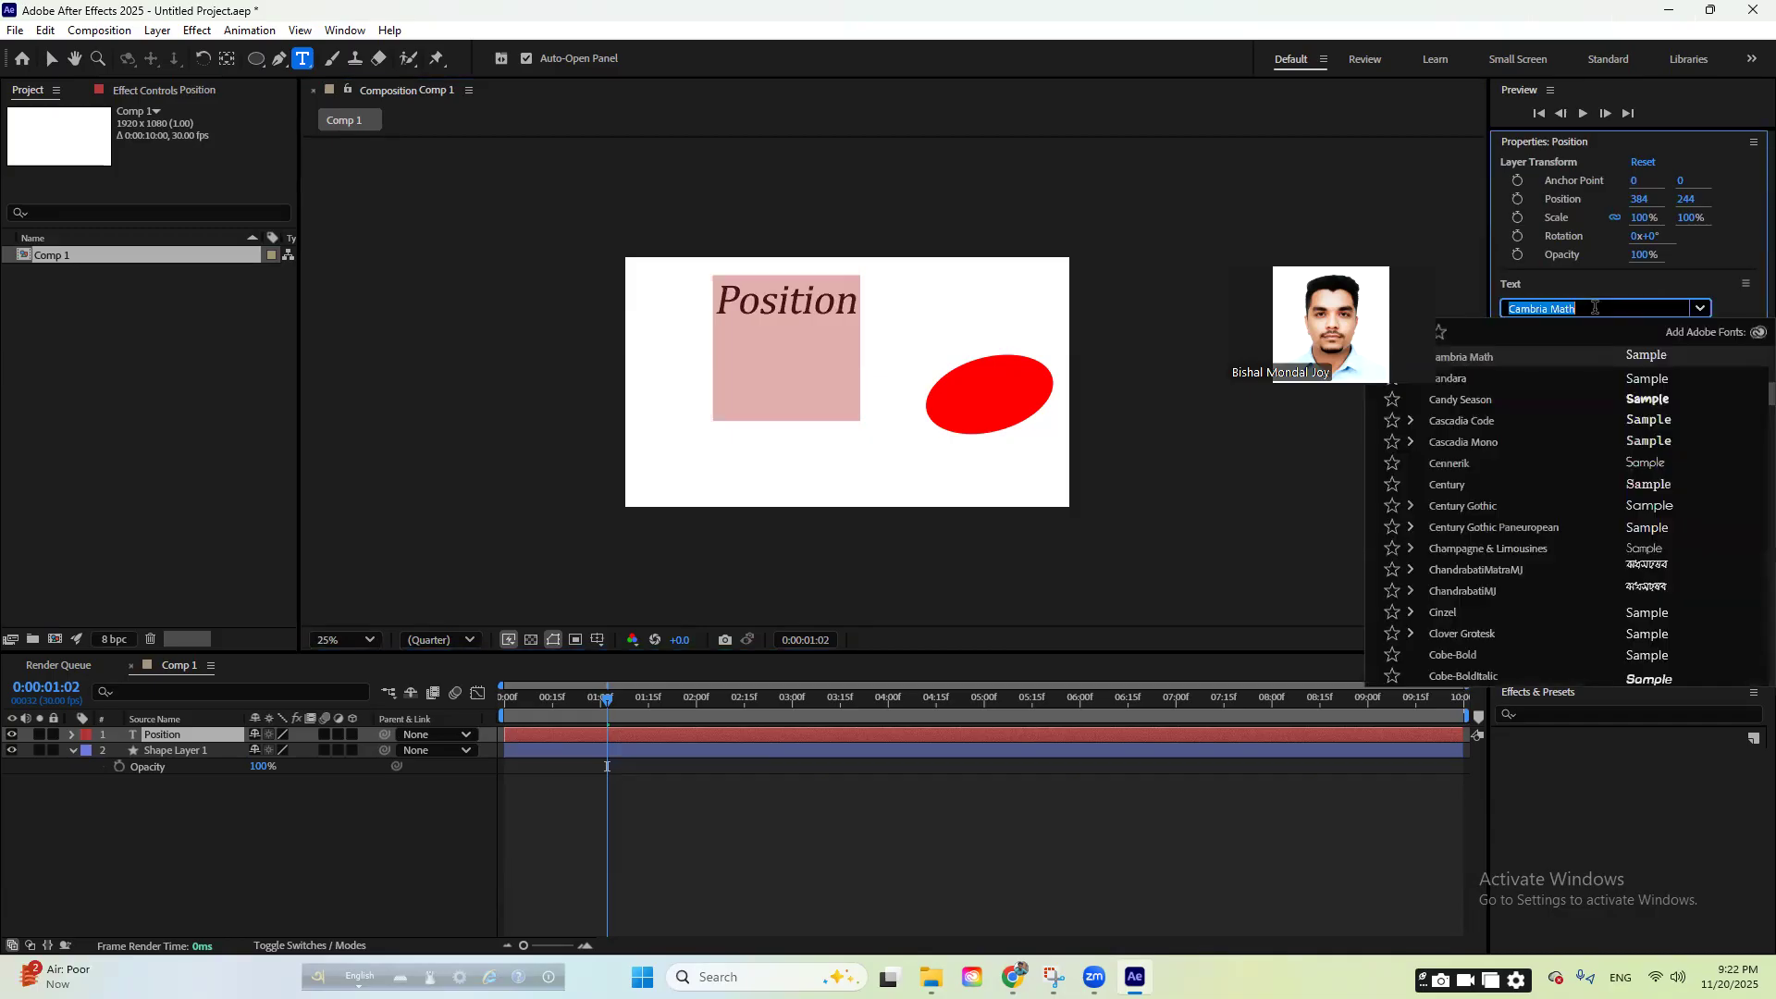
text(pop)
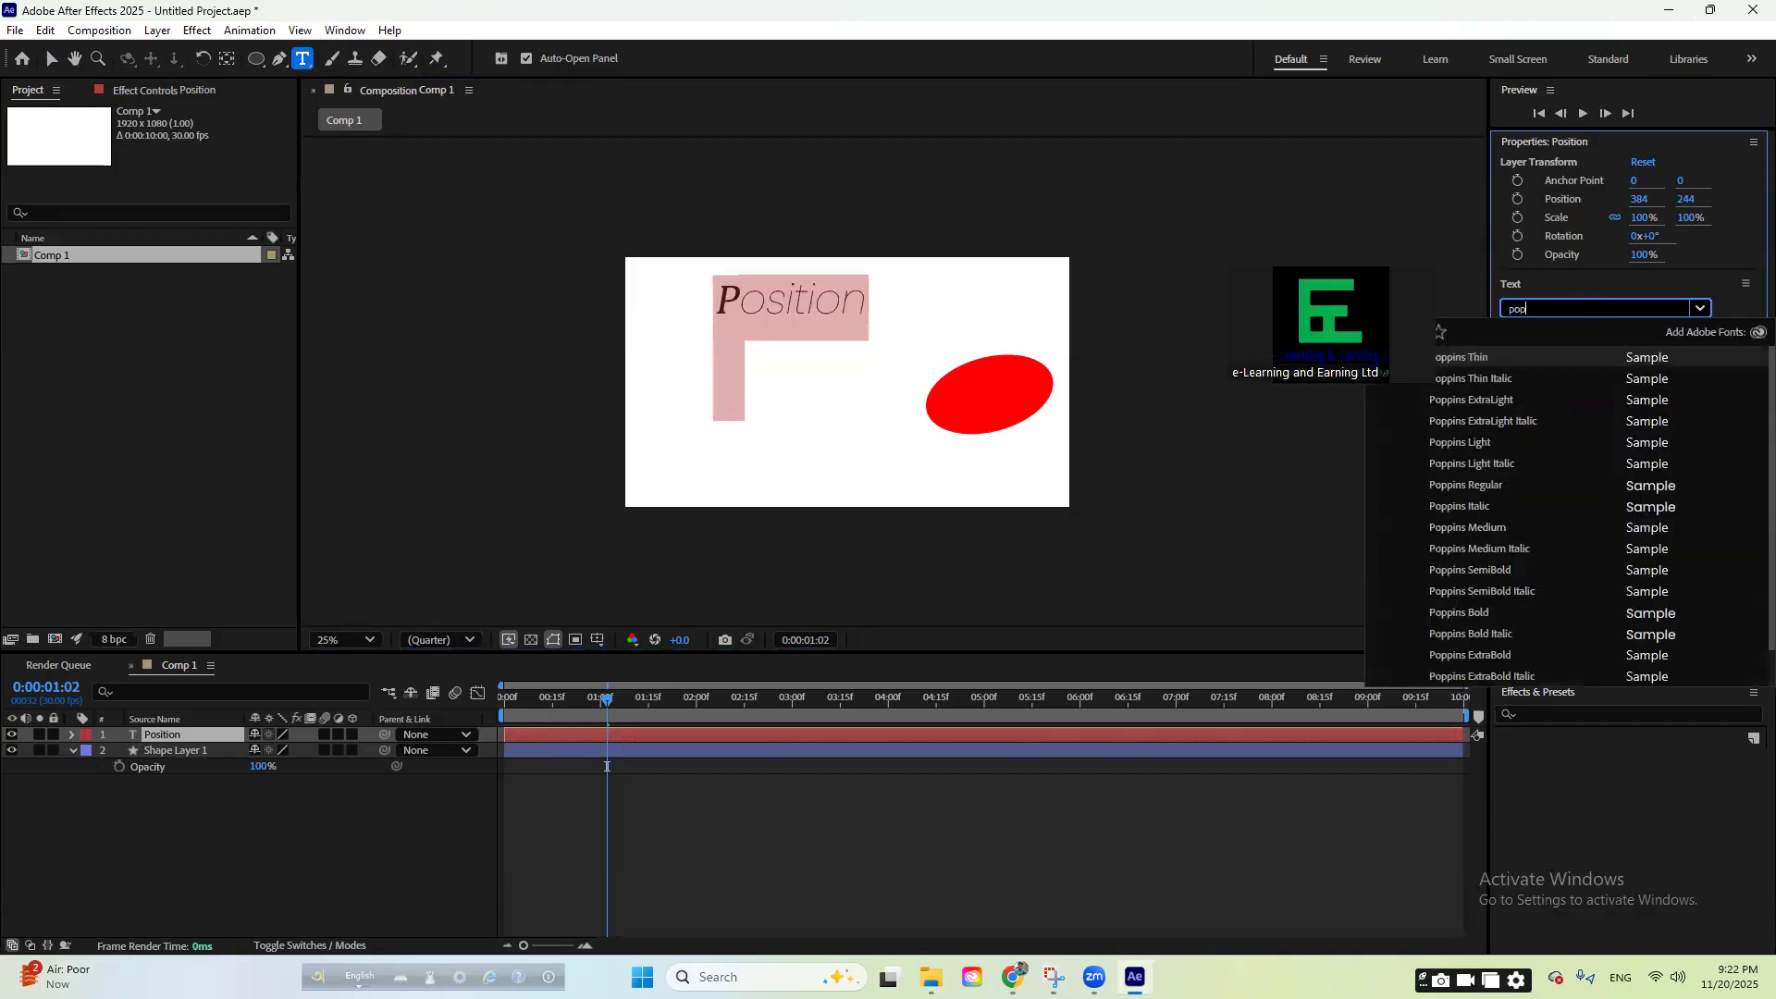
click(1481, 488)
click(877, 295)
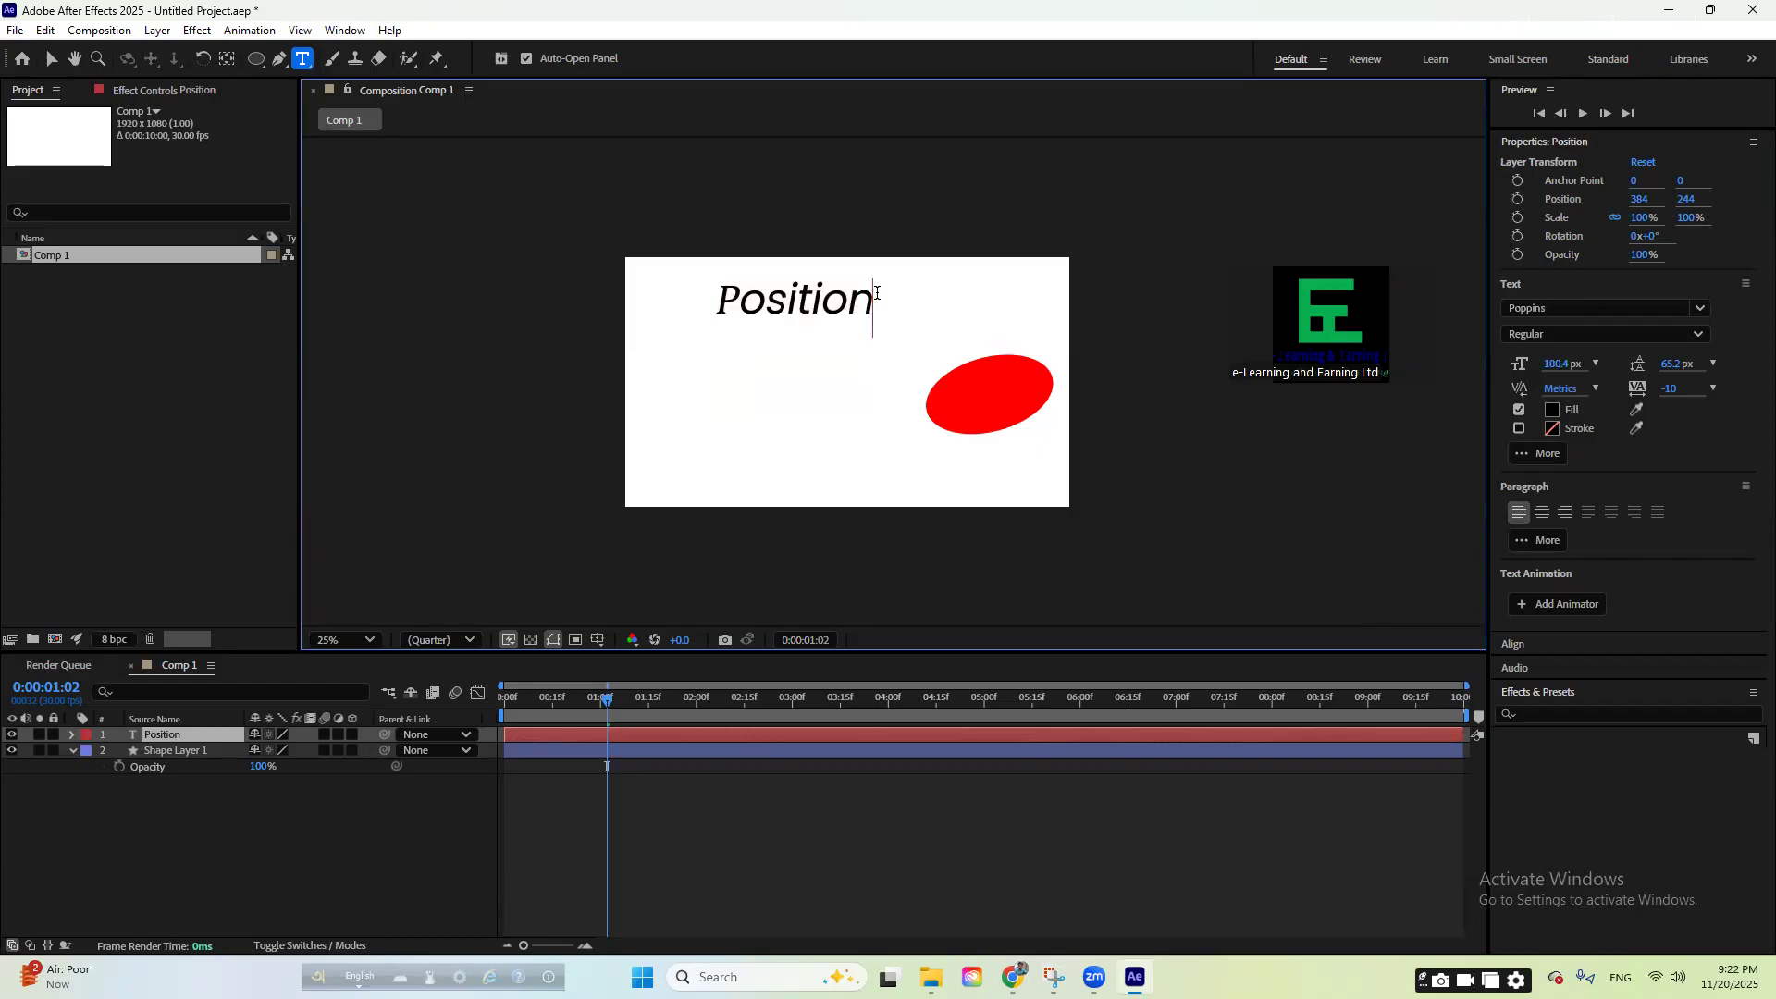
key(BackSpace)
text(n)
- Set the whole text's tracking to 0 and its leading to Auto
key(Return)
key(ctrl+a)
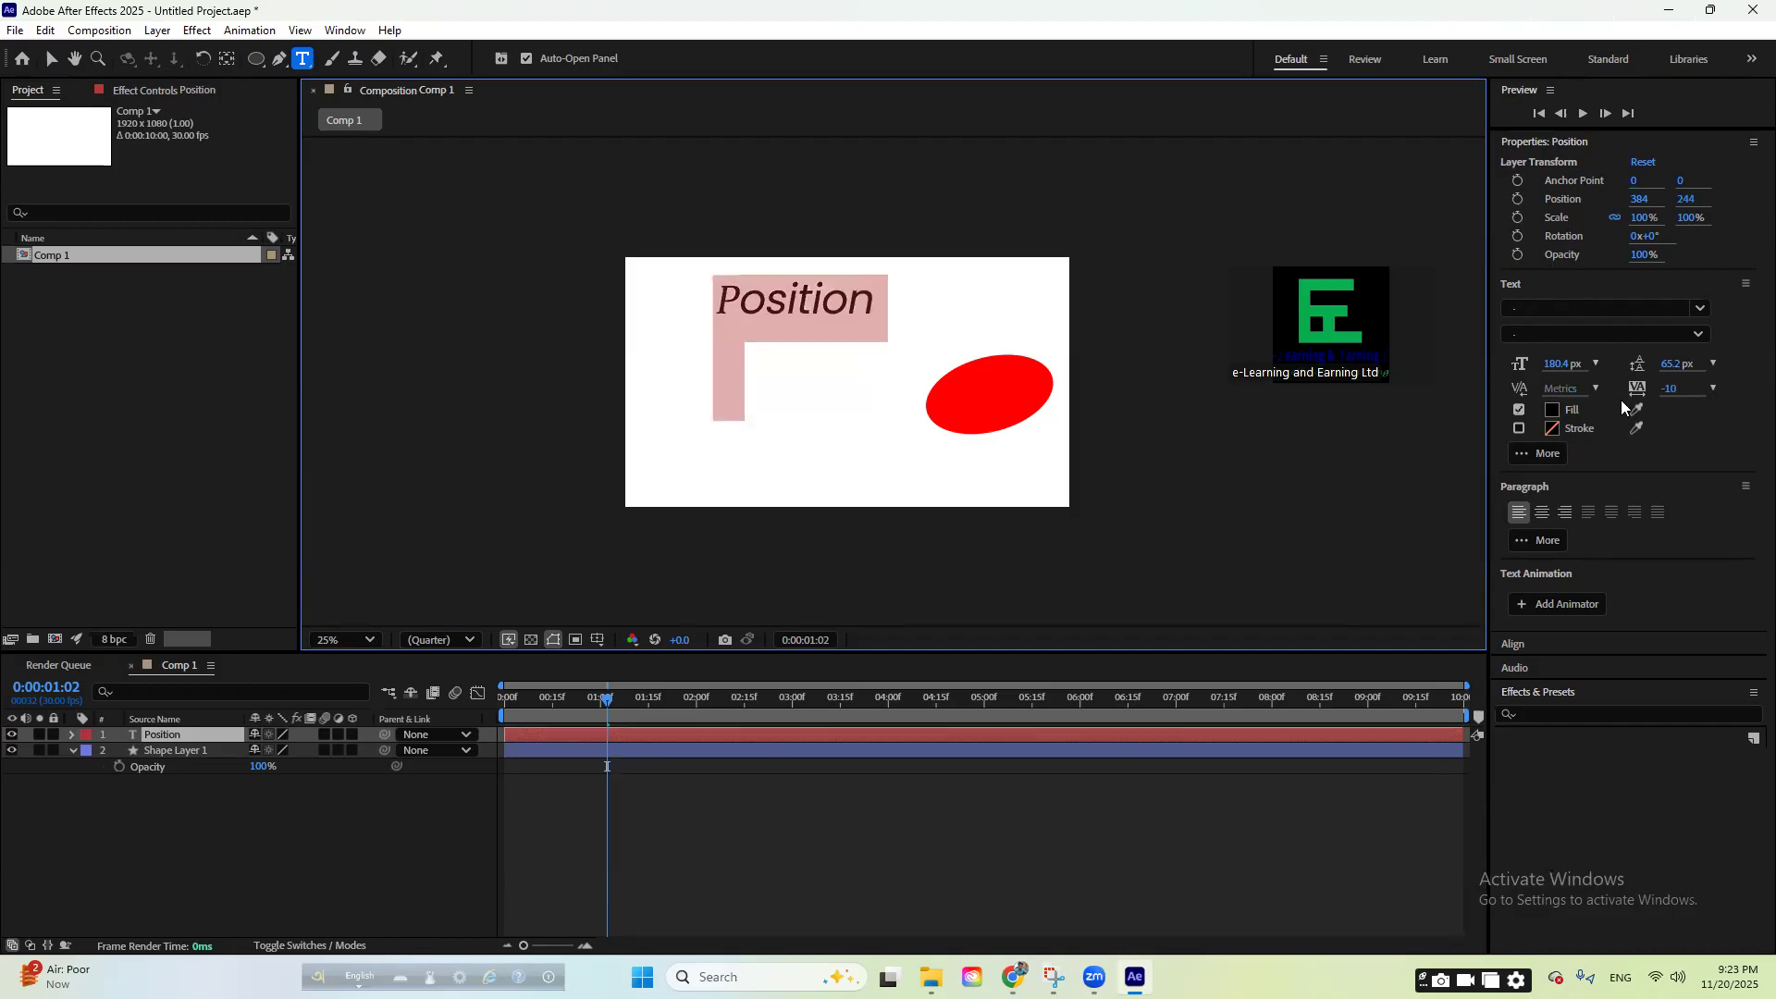
click(1713, 389)
click(1702, 540)
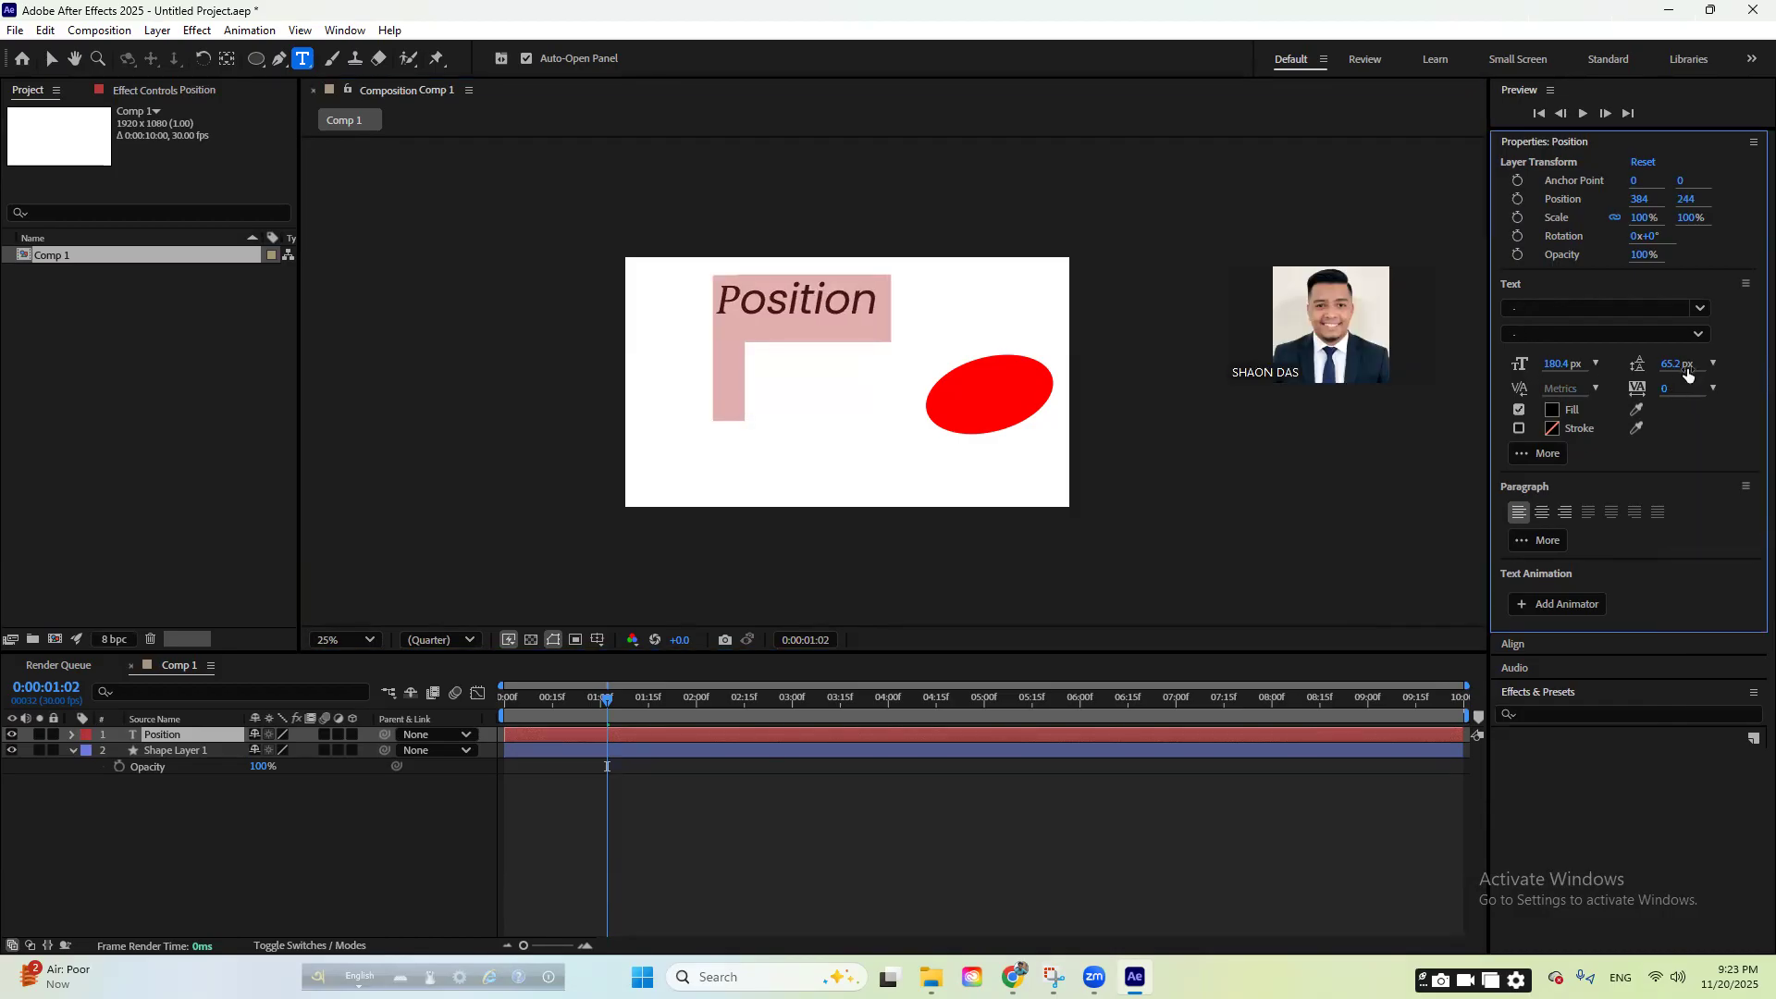
click(1682, 363)
click(1713, 363)
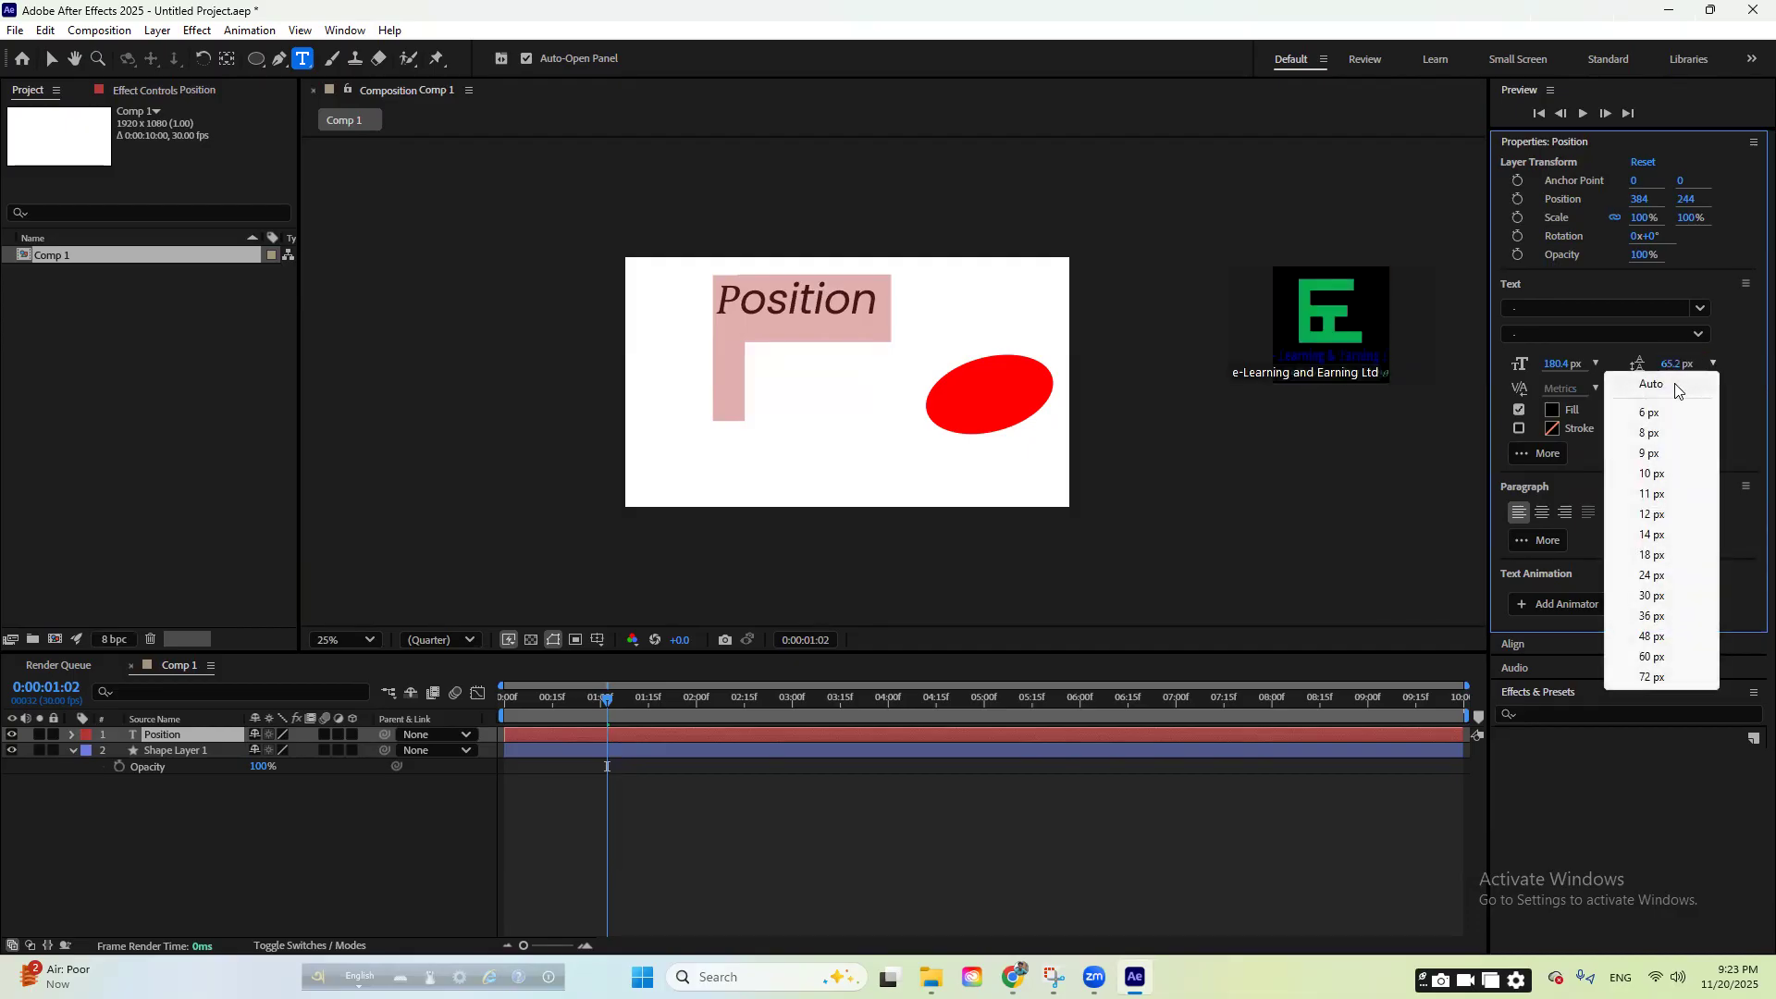
click(1679, 377)
- Add a second line reading Rotaion below the word Position
click(877, 323)
key(Return)
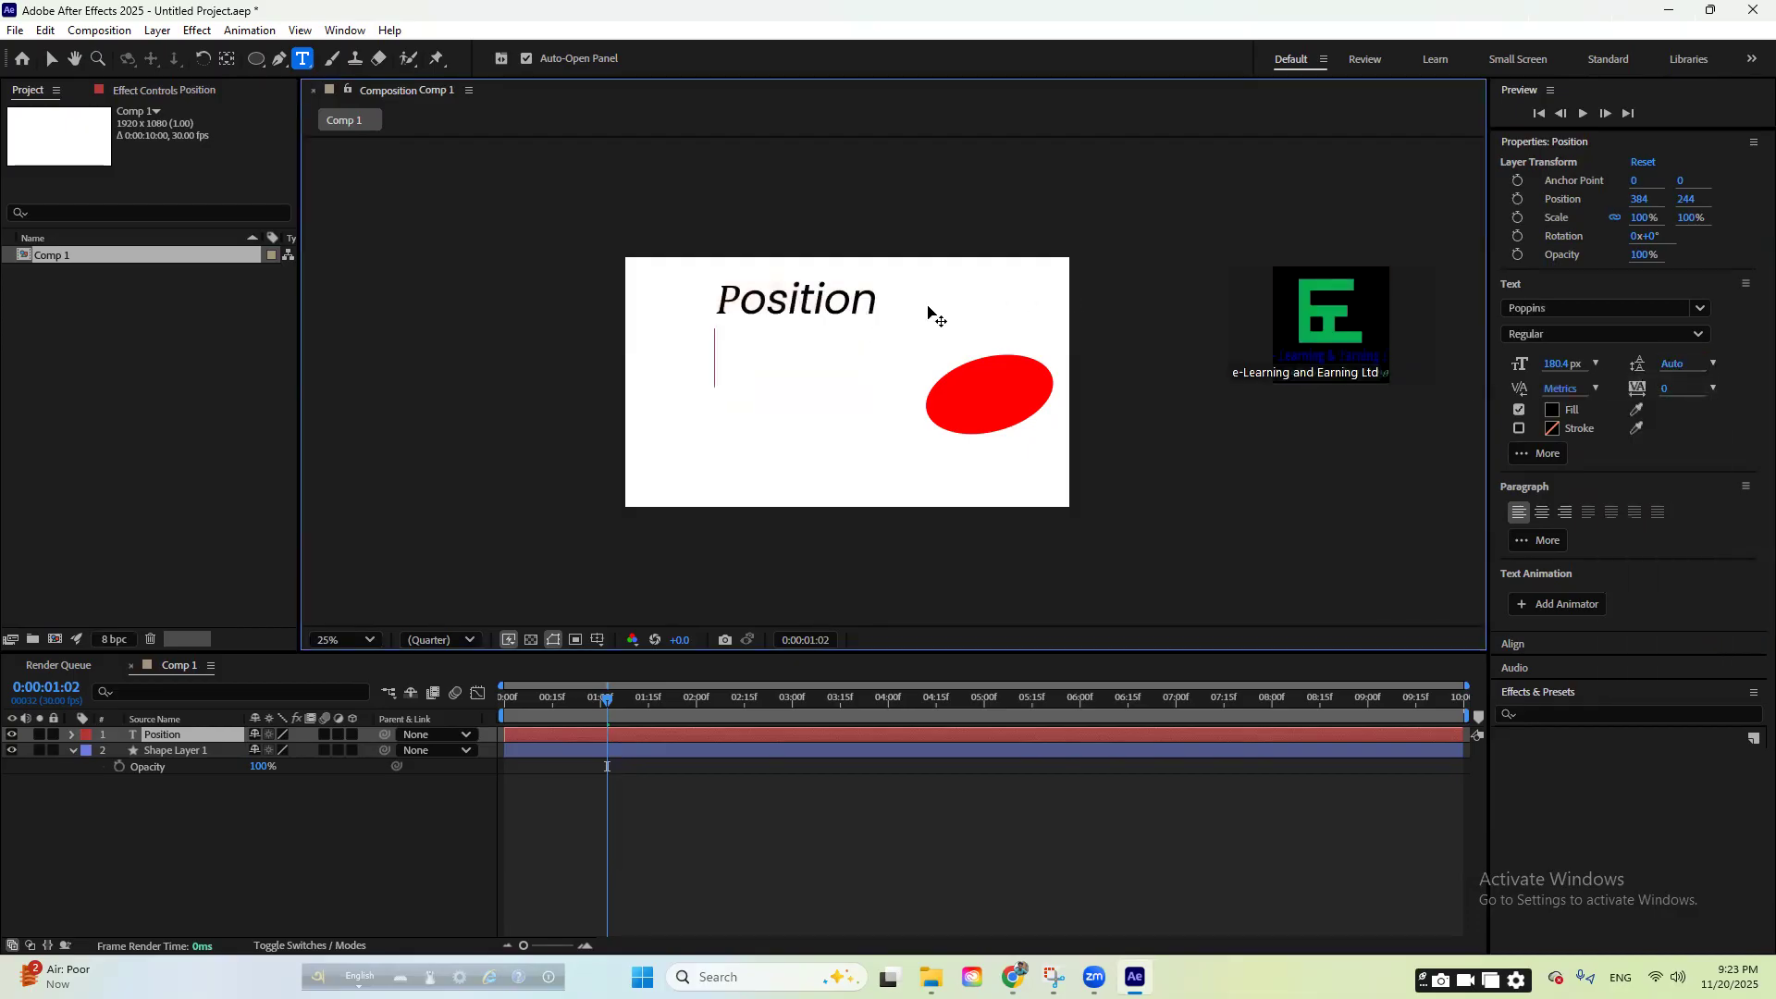
text(r)
key(BackSpace)
text(Rot)
text(a)
key(BackSpace)
text(taion)
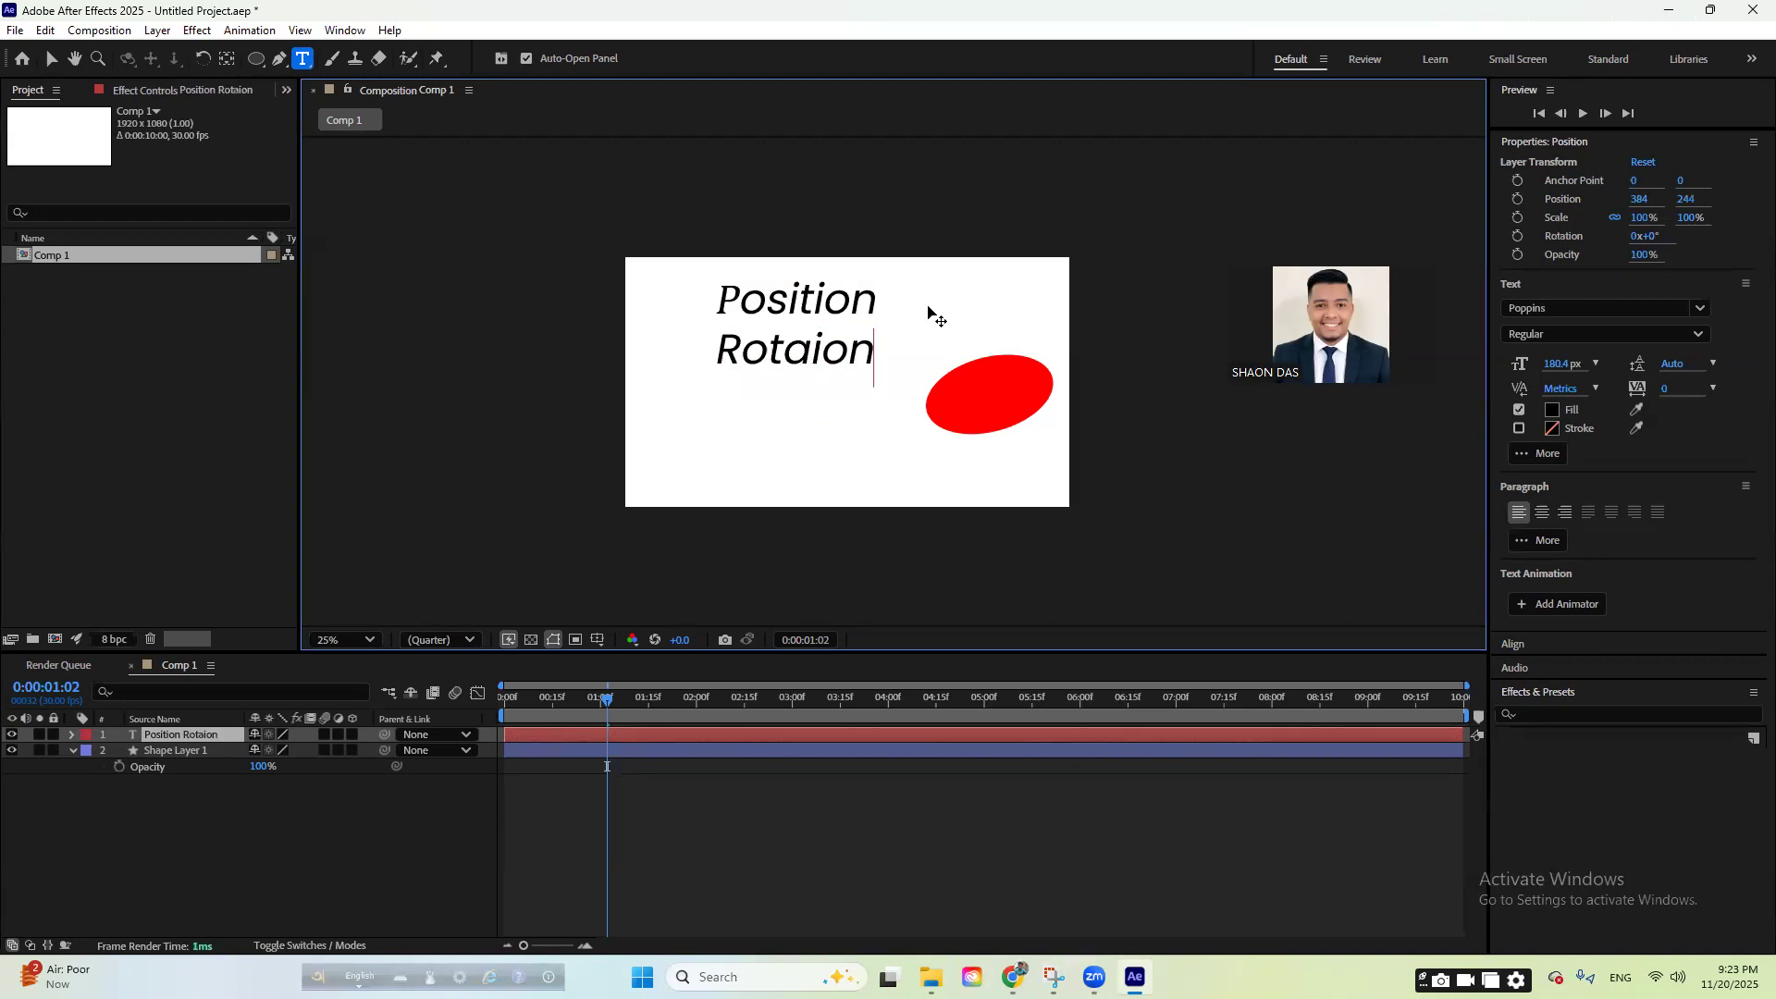
- Add a third line reading Scale to the text layer
key(Return)
text(s)
key(BackSpace)
text(Scla)
key(BackSpace)
key(BackSpace)
text(ale)
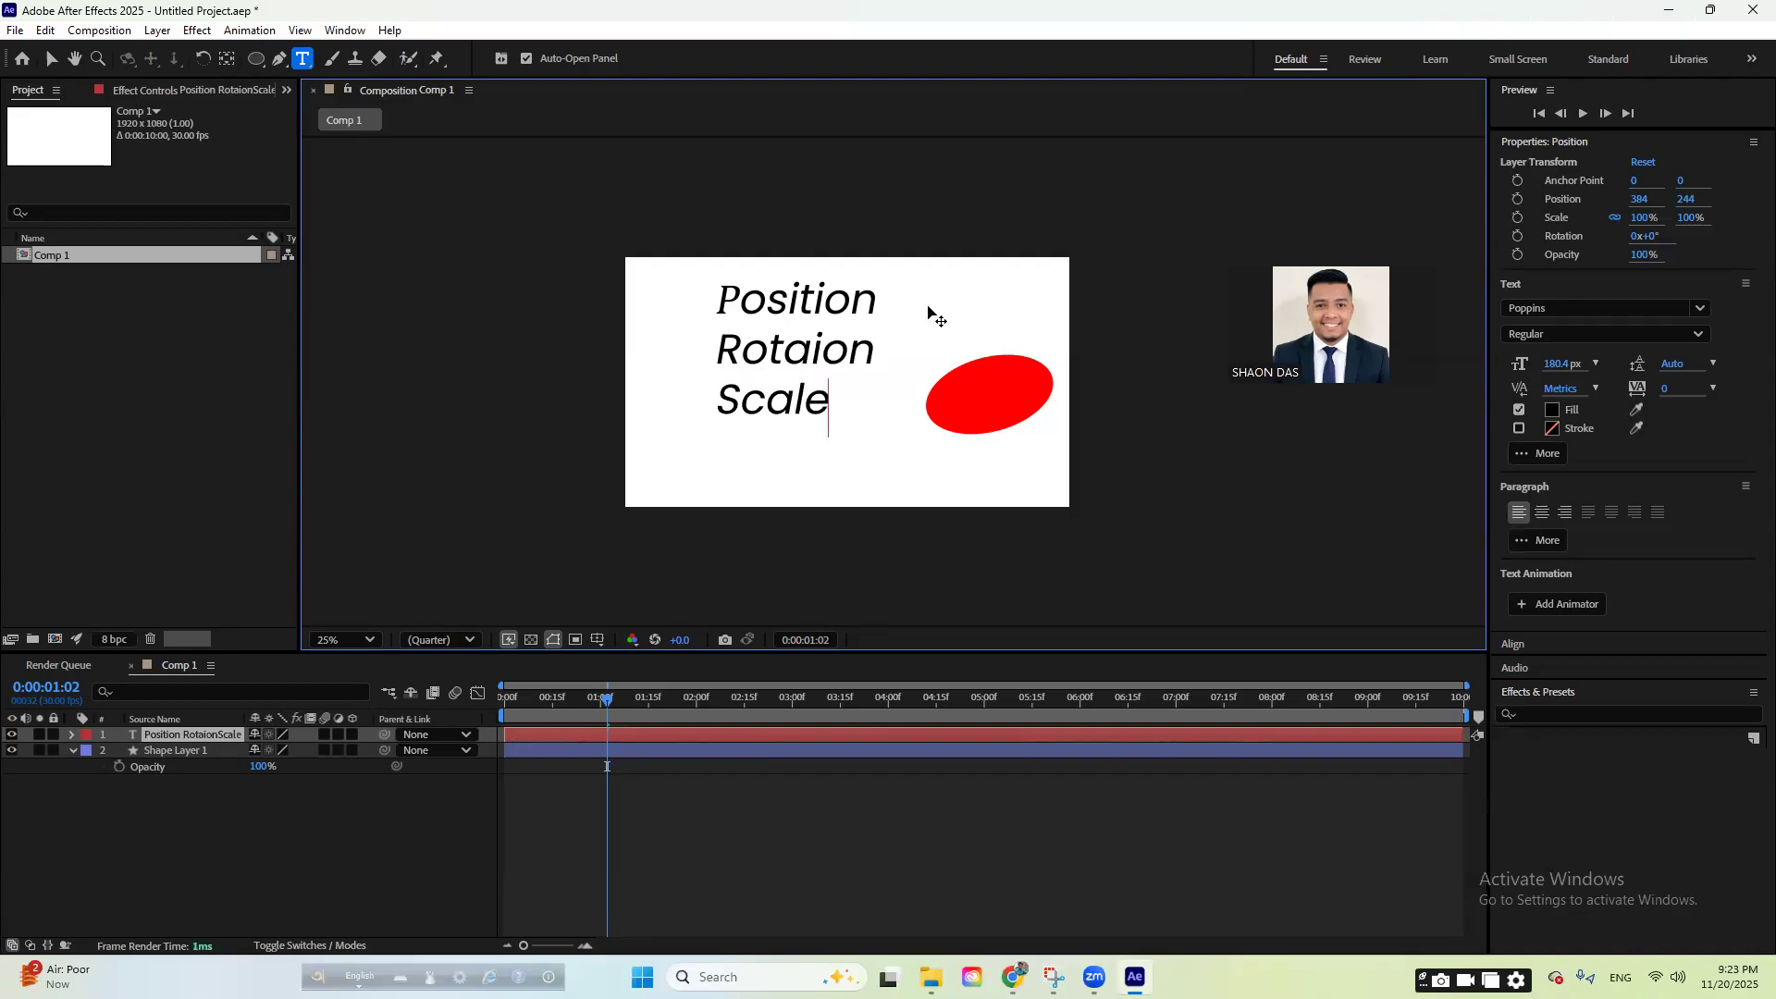
- Add a fourth line reading Opacity to the text layer
key(Return)
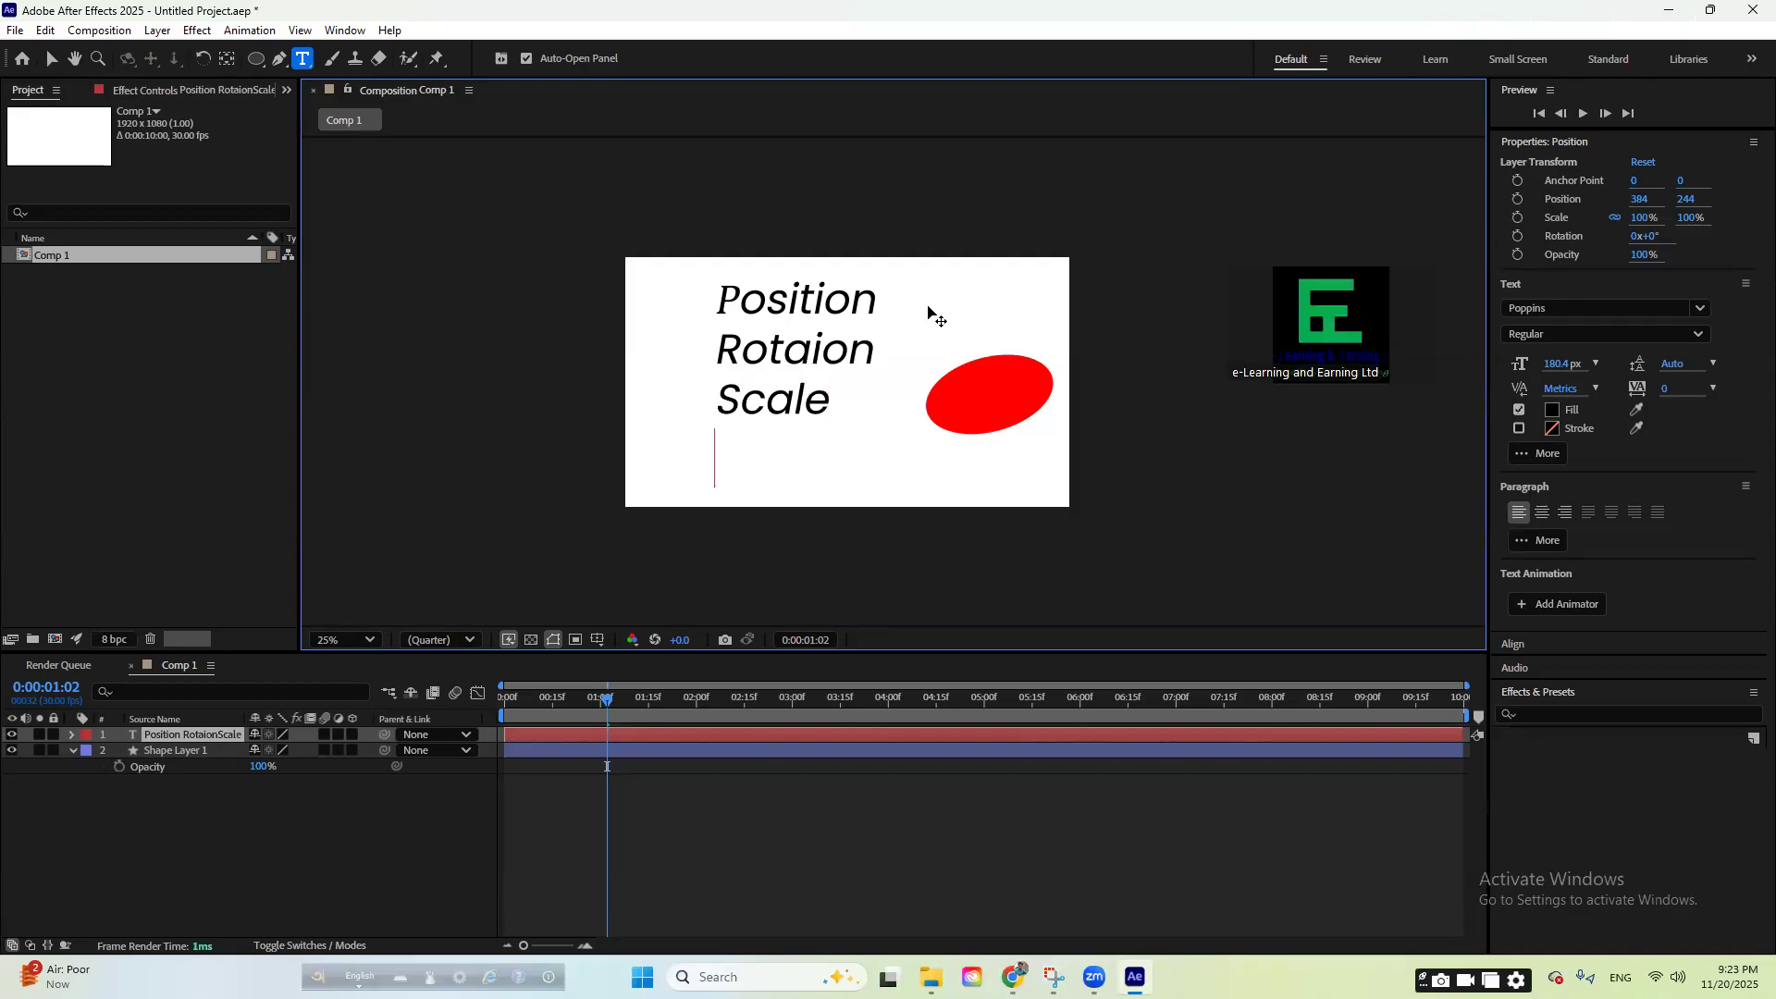
text(Opa)
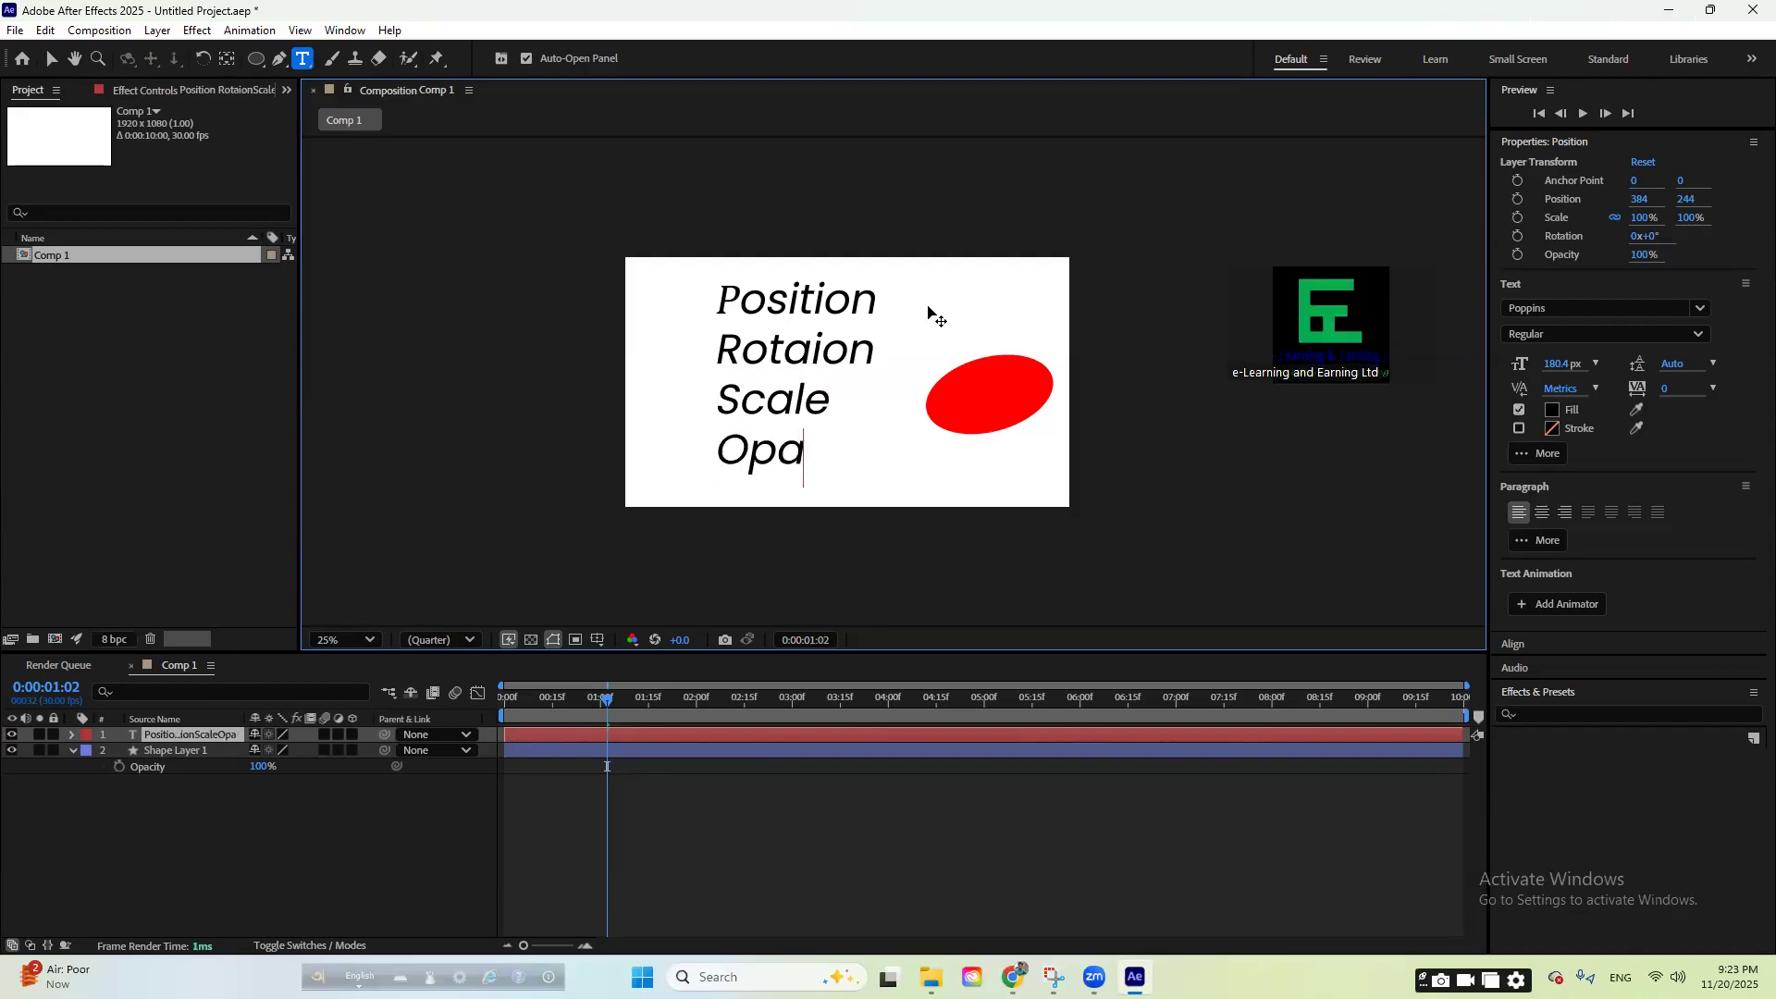
text(city)
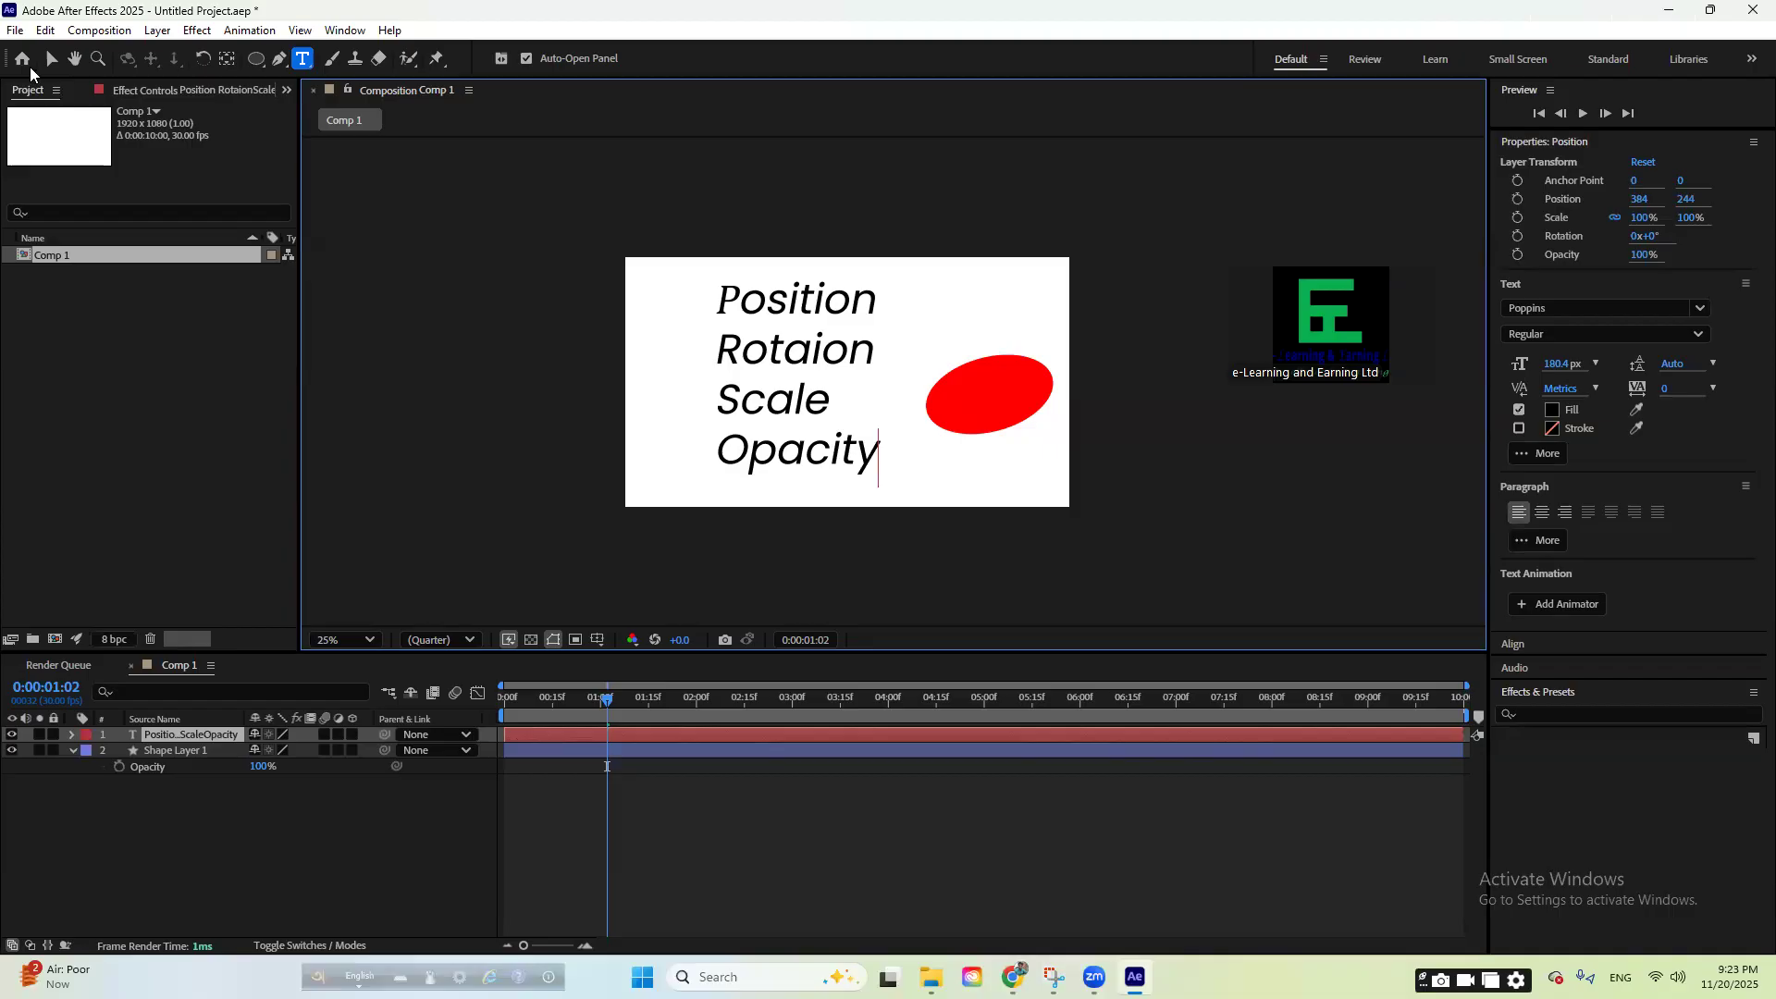
- Move the red ellipse to about 1576, 468 and rotate it to about 1x+21°
click(50, 58)
mouse_move(1005, 421)
mouse_down()
mouse_move(990, 374)
mouse_move(907, 414)
mouse_move(962, 415)
mouse_move(902, 383)
mouse_move(1000, 394)
mouse_up()
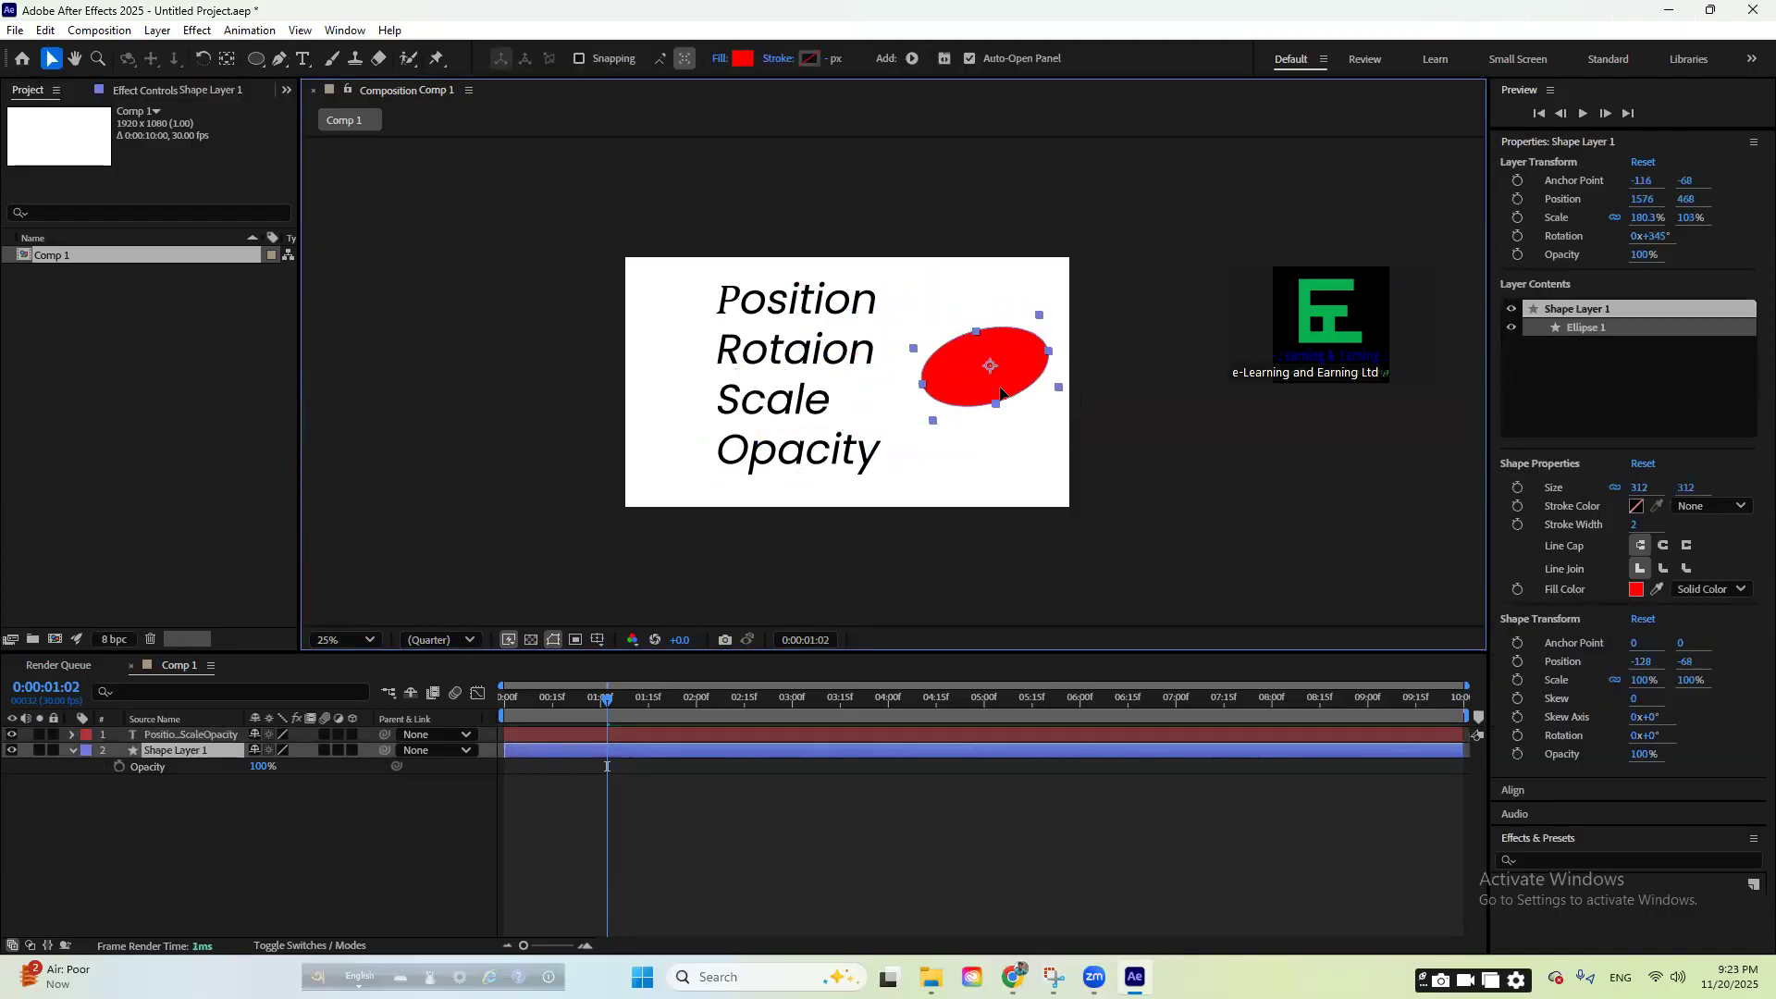
key(r)
mouse_move(278, 766)
mouse_down()
mouse_move(396, 741)
mouse_move(140, 775)
mouse_move(242, 767)
mouse_up()
- Scale the red ellipse to about 173.3 by 99% and move it to about 1544, 540
key(s)
key(t)
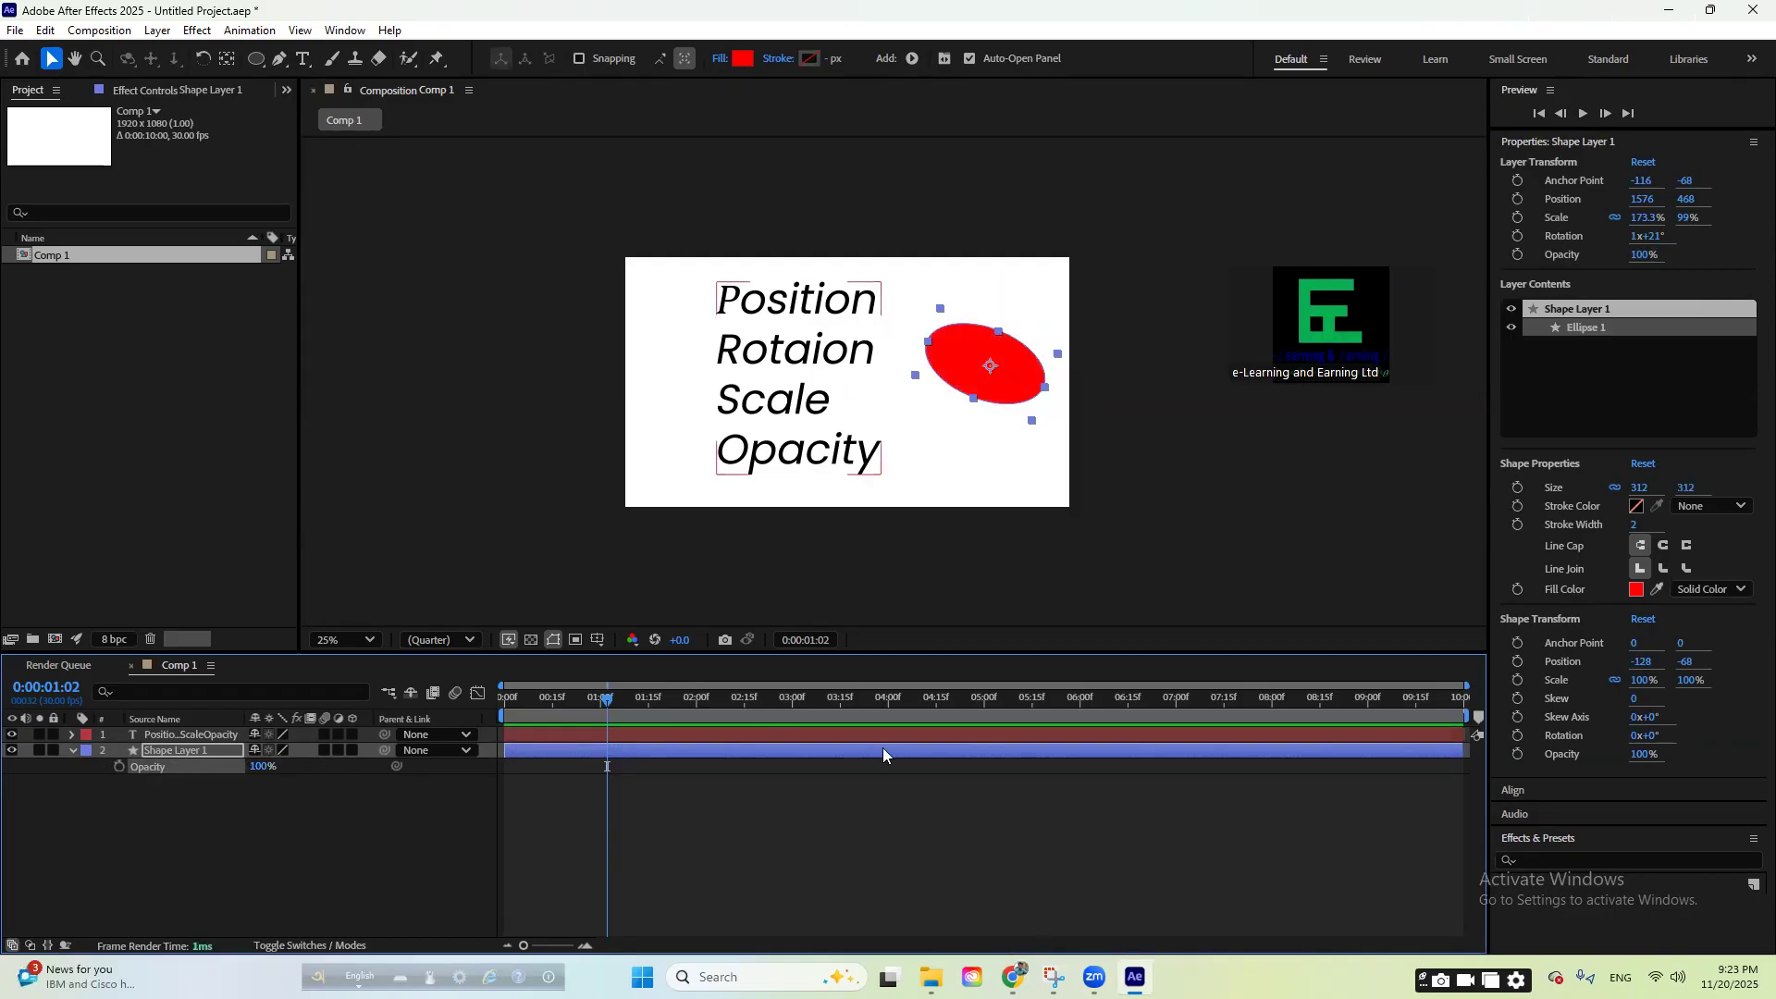
click(757, 820)
drag(998, 375, 993, 398)
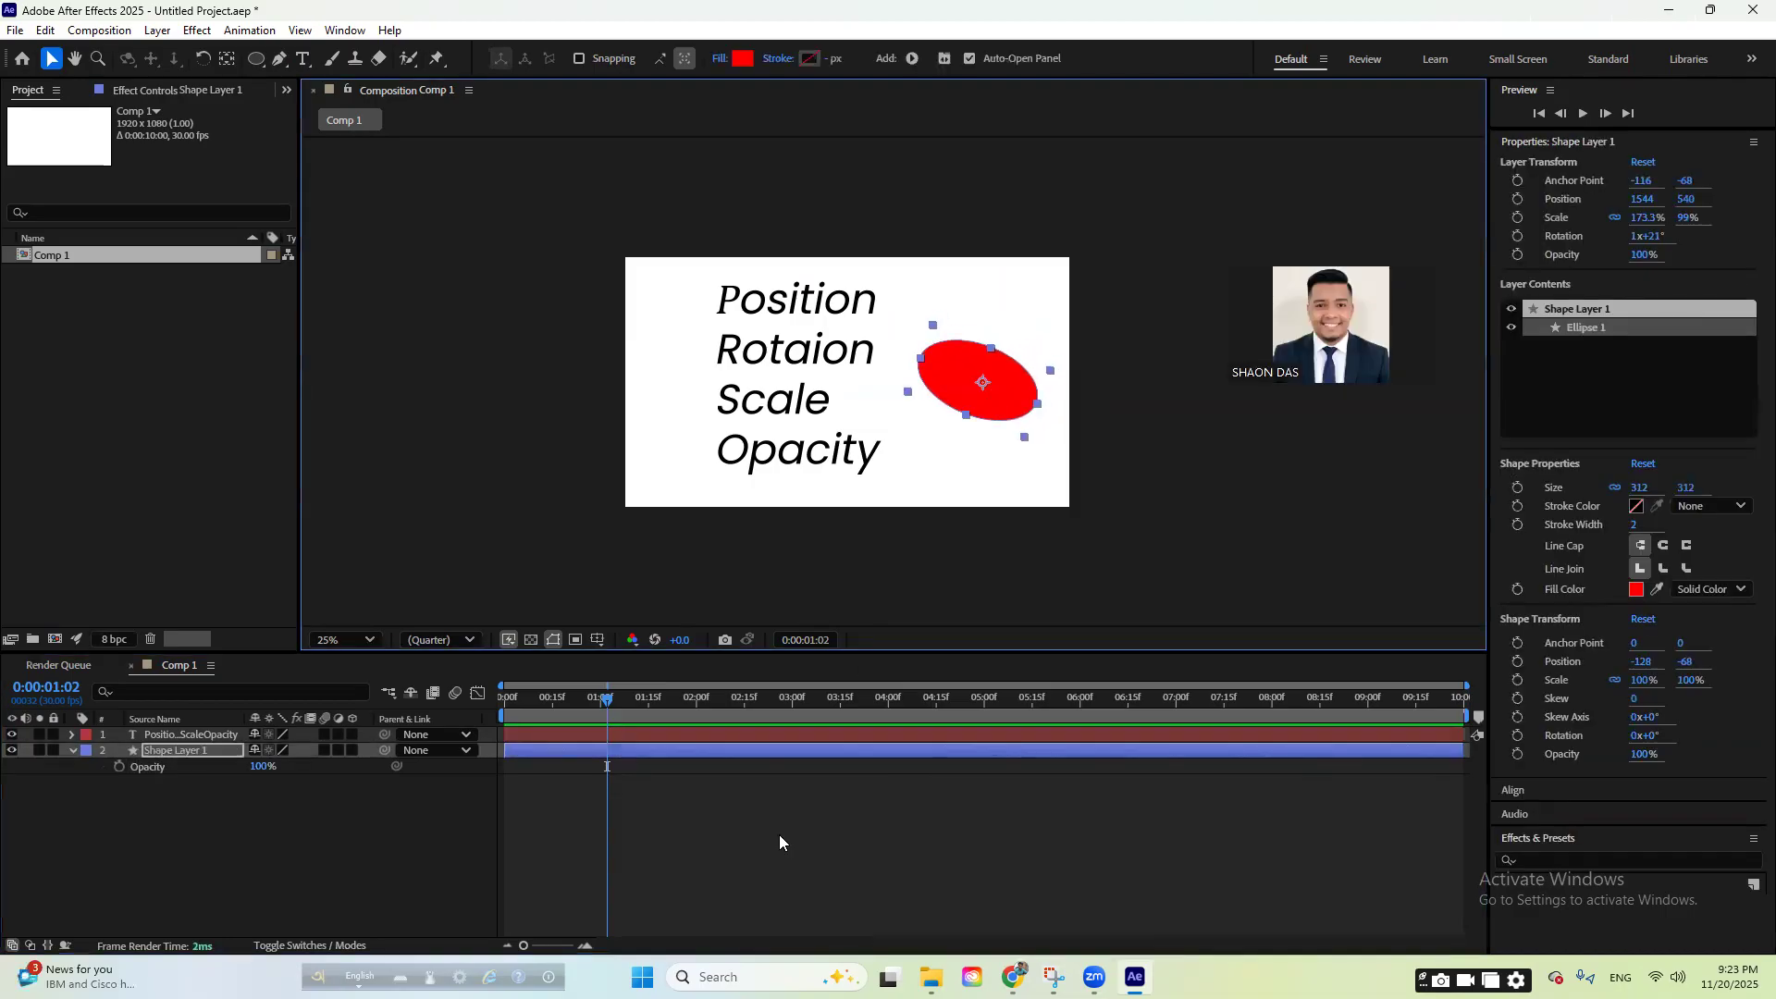
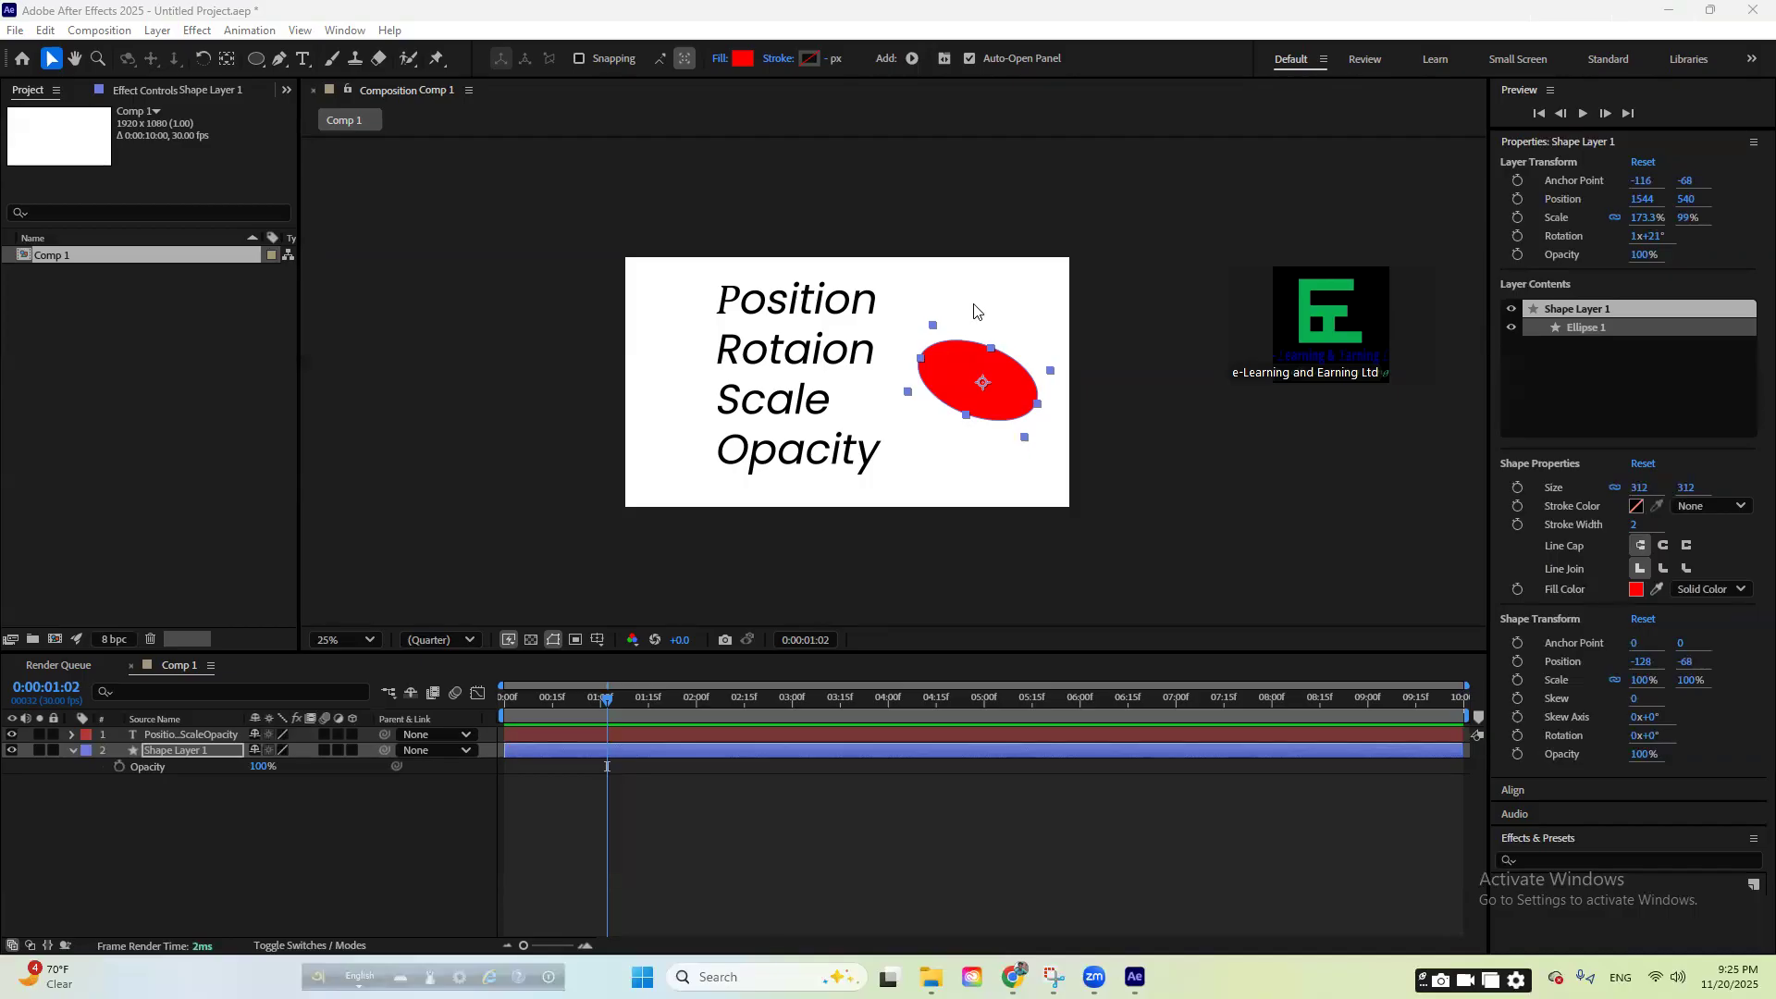
- Scale the four-line text down to 46% and move it to the frame's upper right, about 1352, 84
click(950, 825)
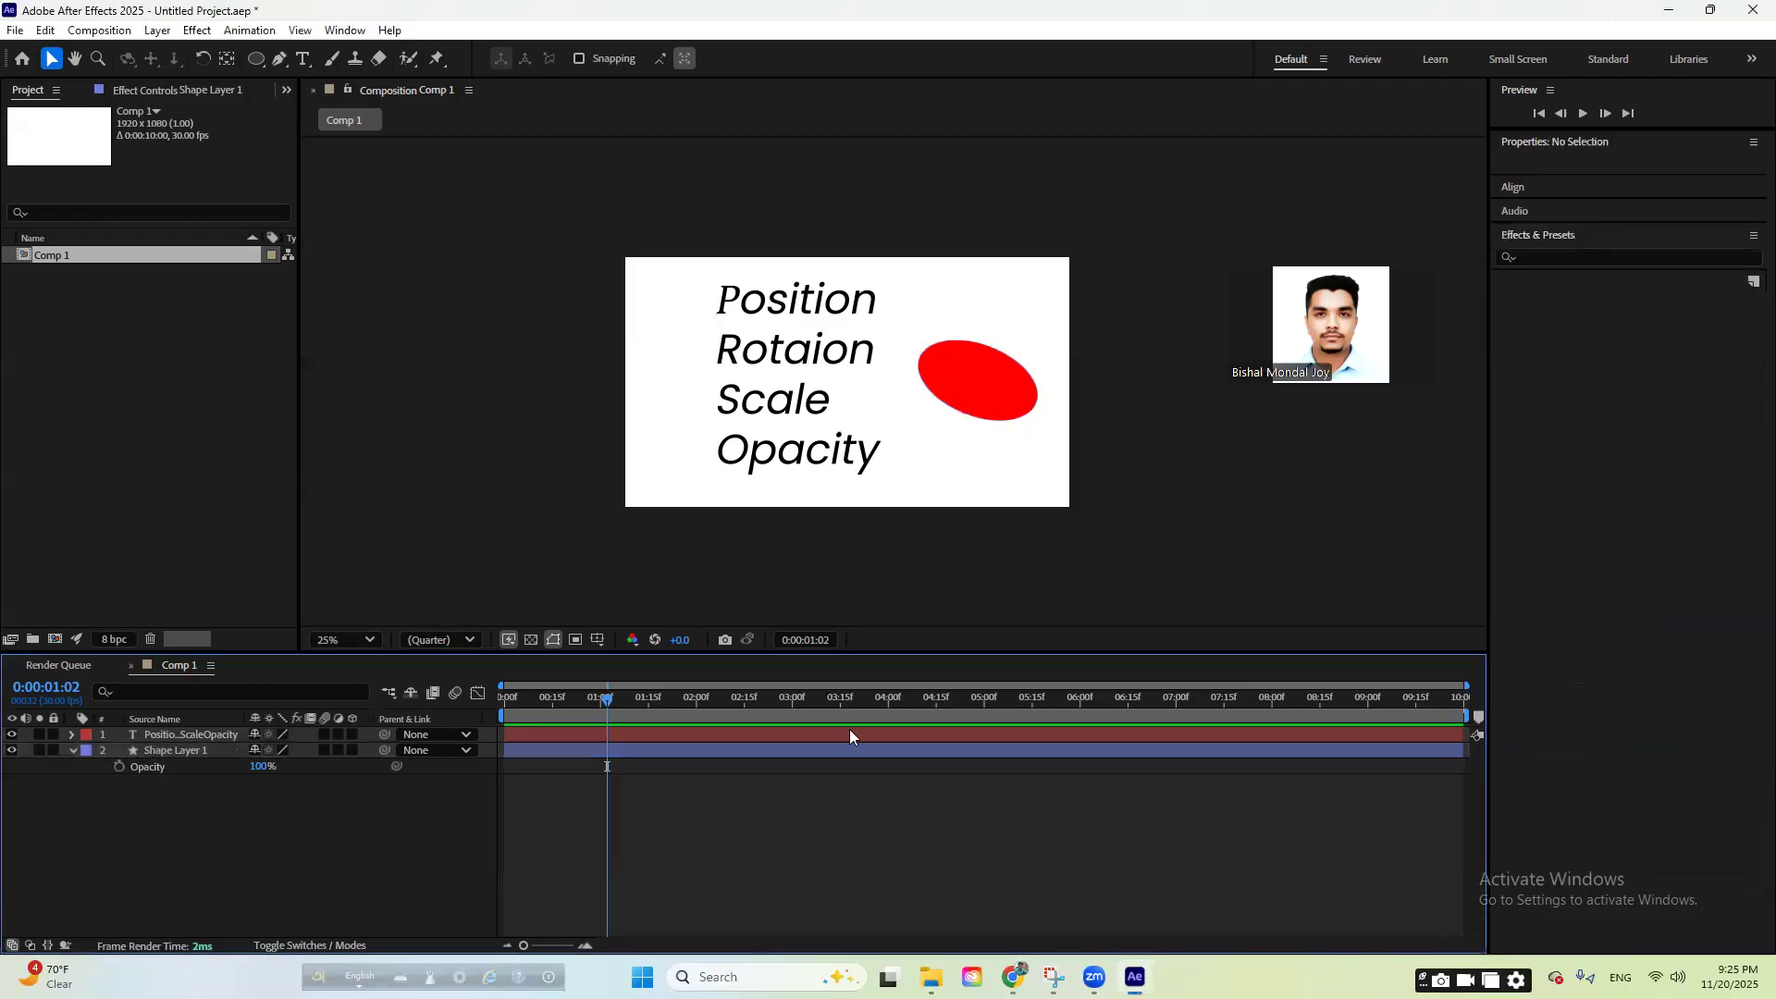
click(1005, 195)
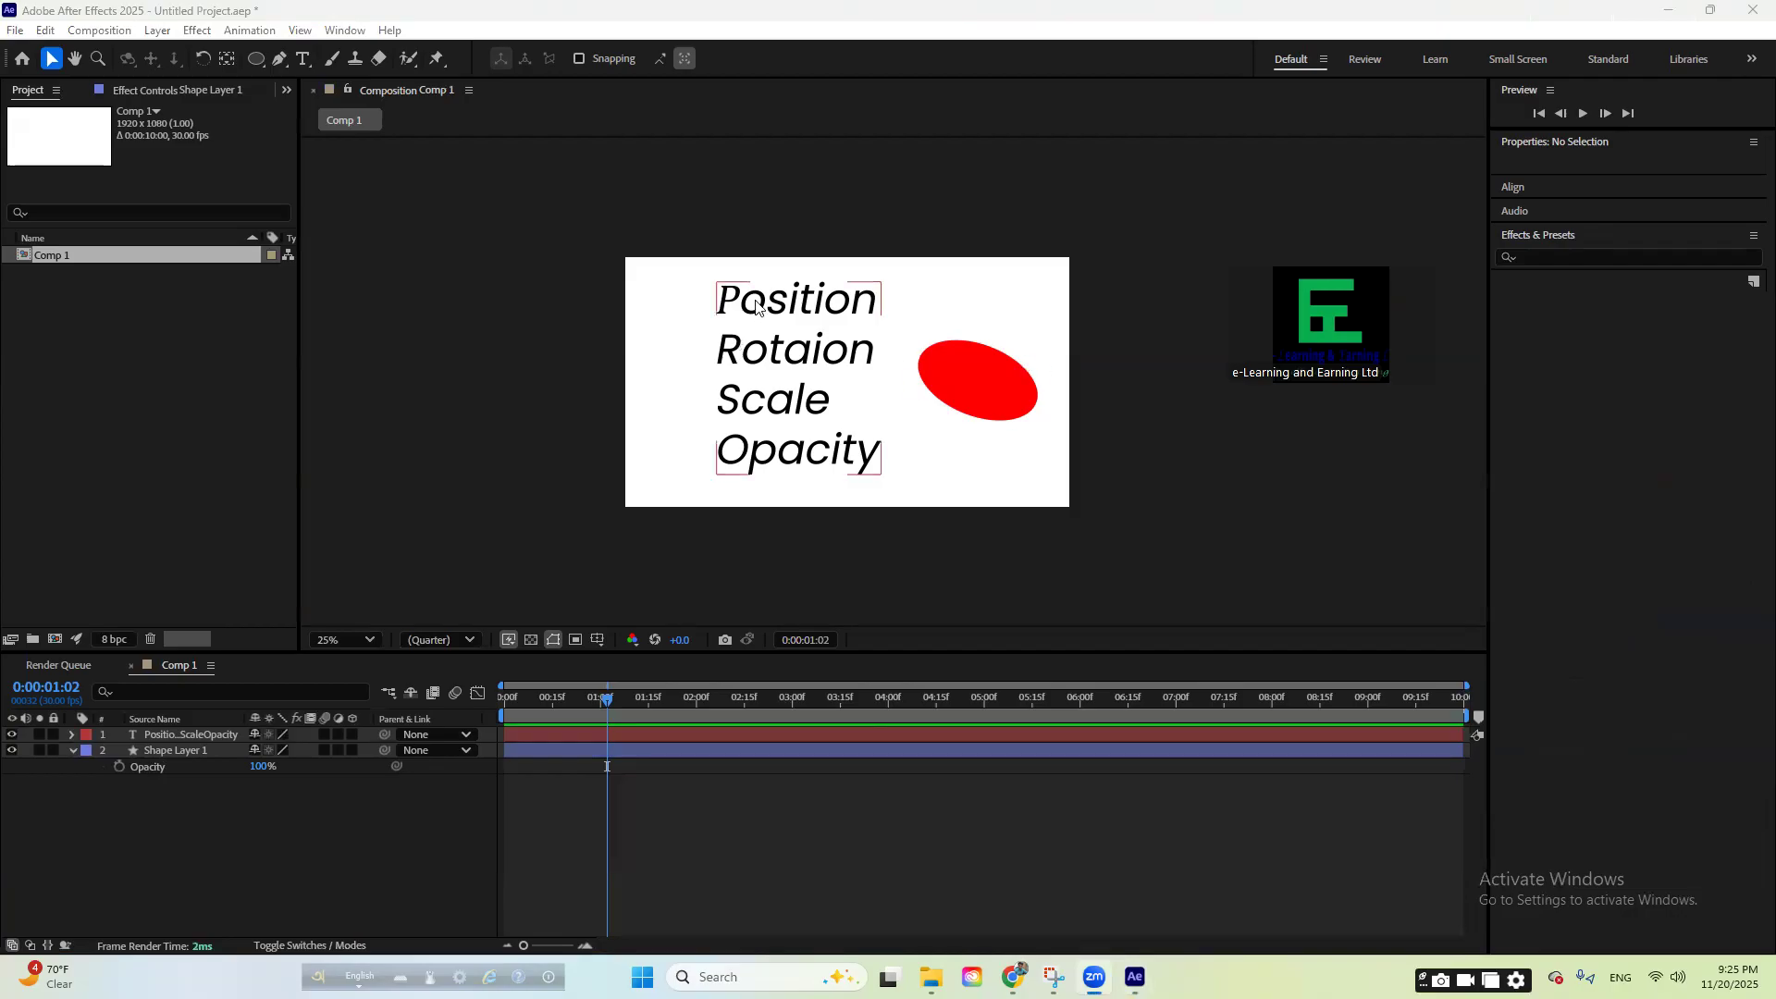
click(740, 344)
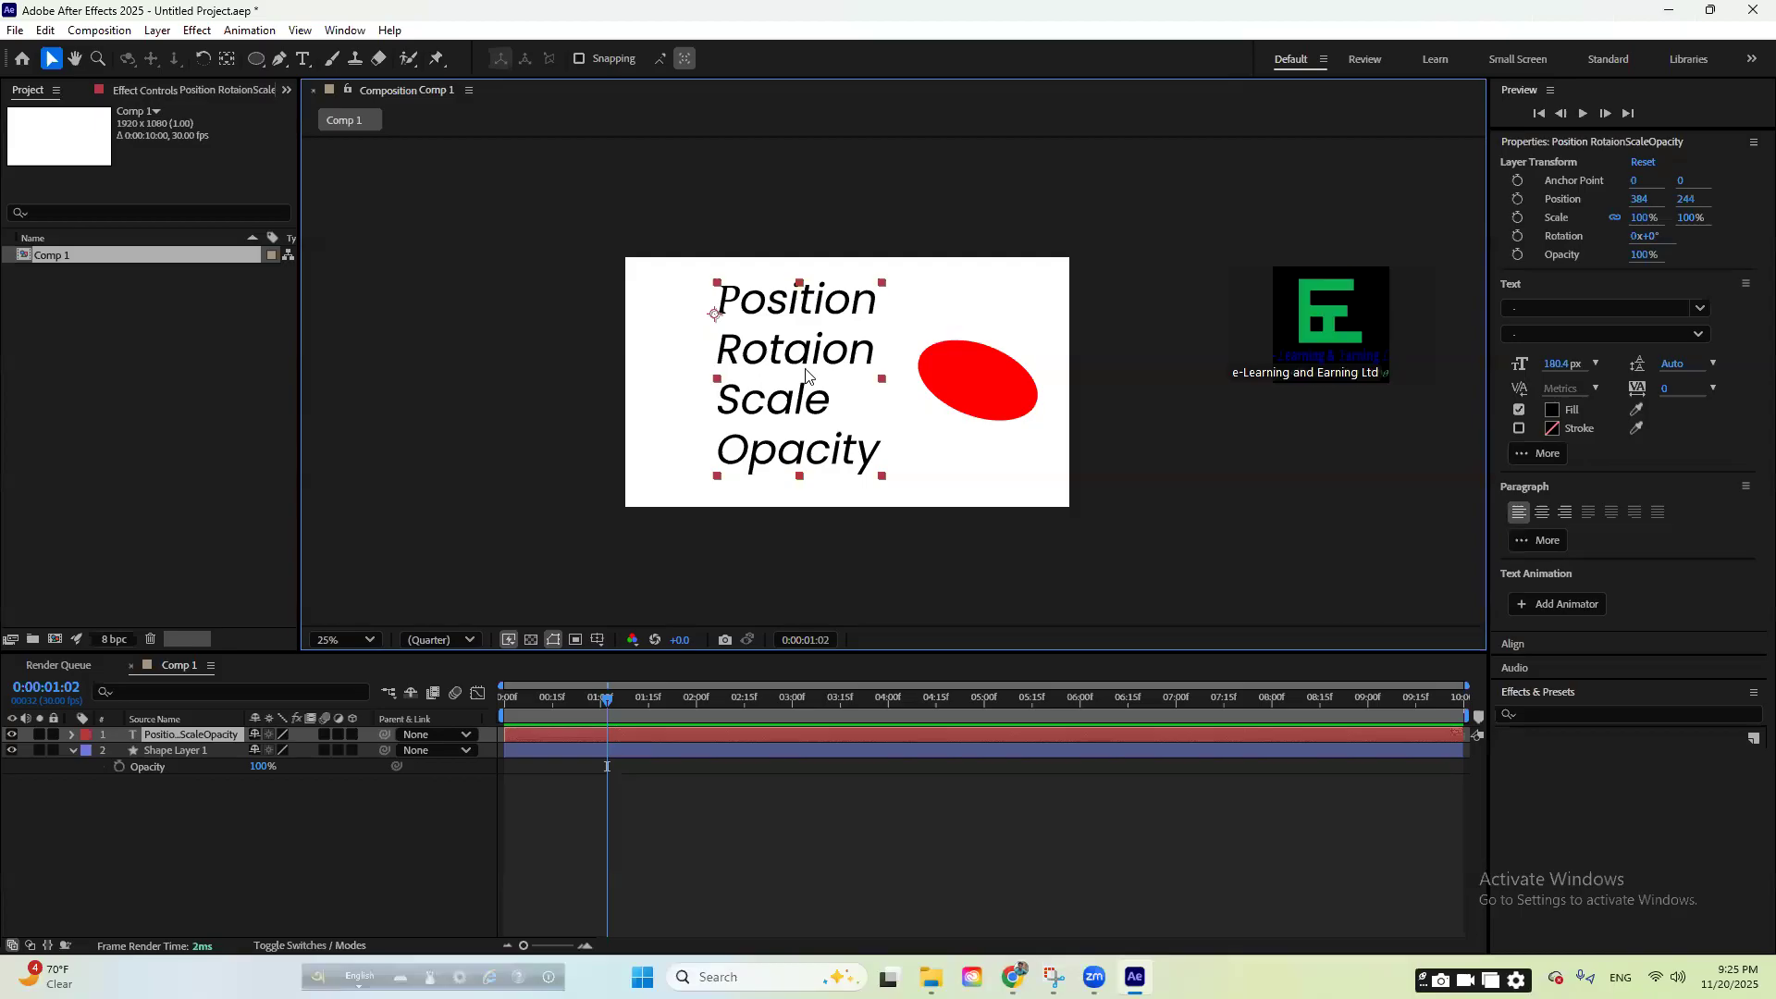
key(s)
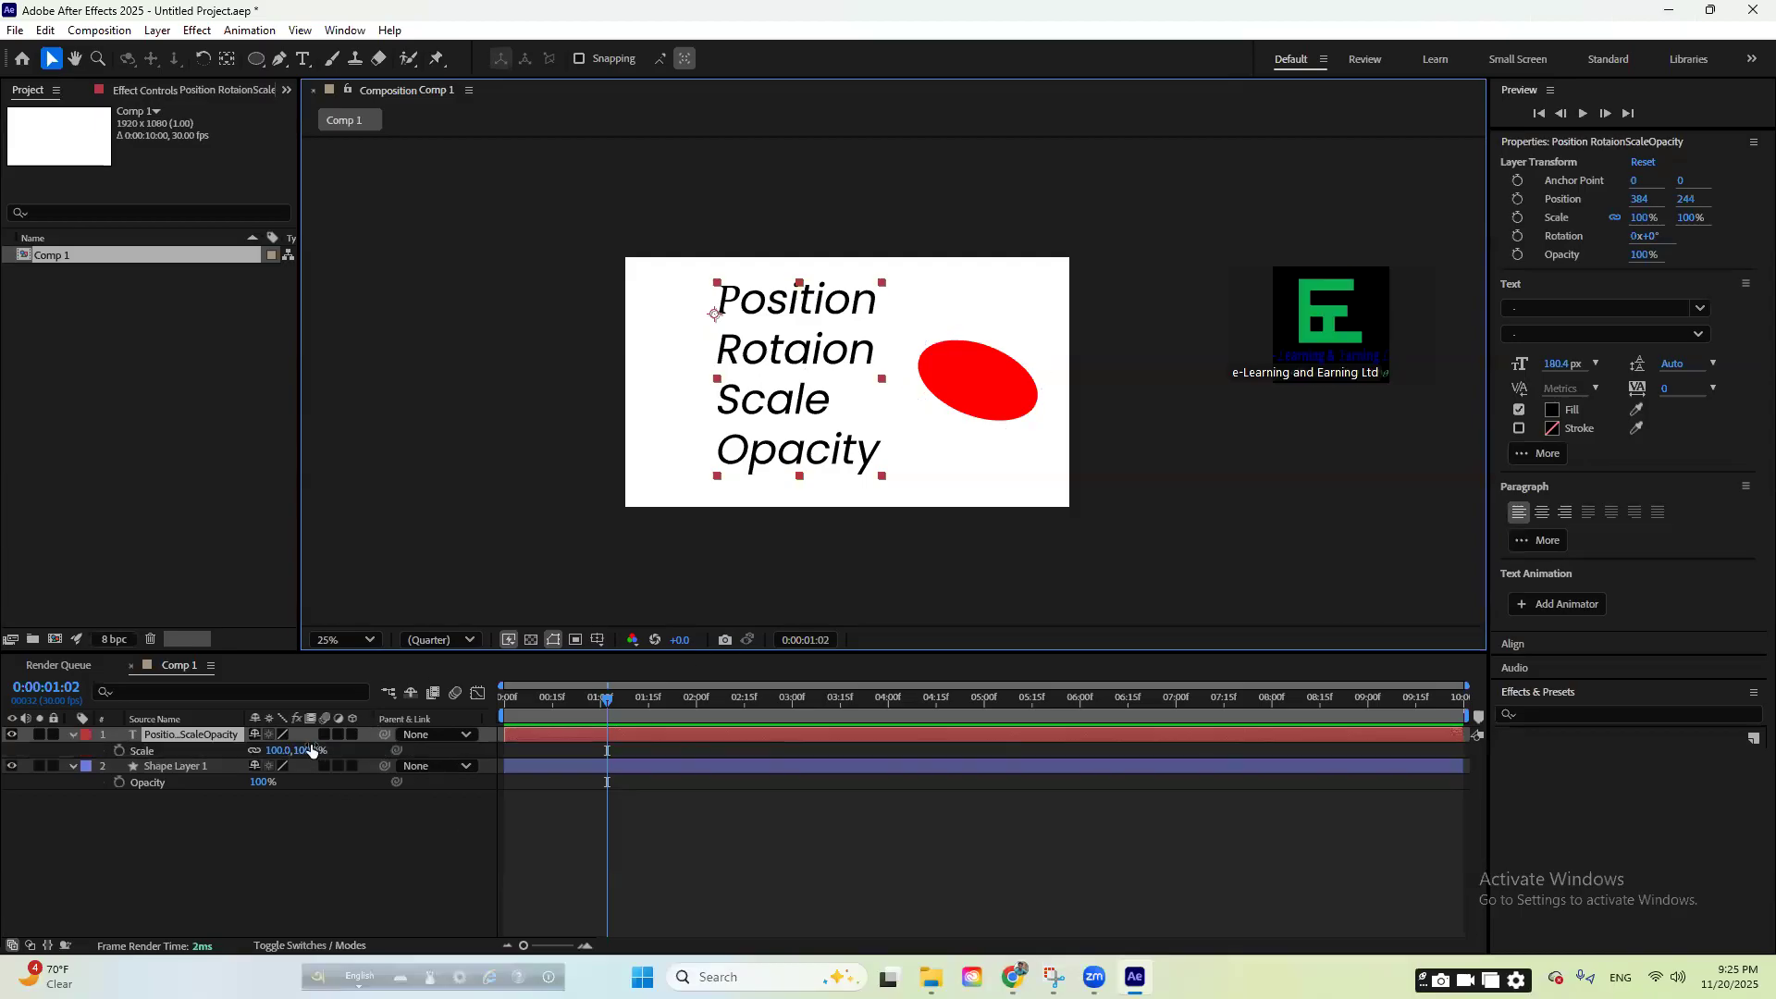
drag(307, 749, 266, 761)
drag(754, 347, 975, 310)
- Delete the red ellipse and draw a new red circle about 324 px across in the left half of the frame
click(988, 387)
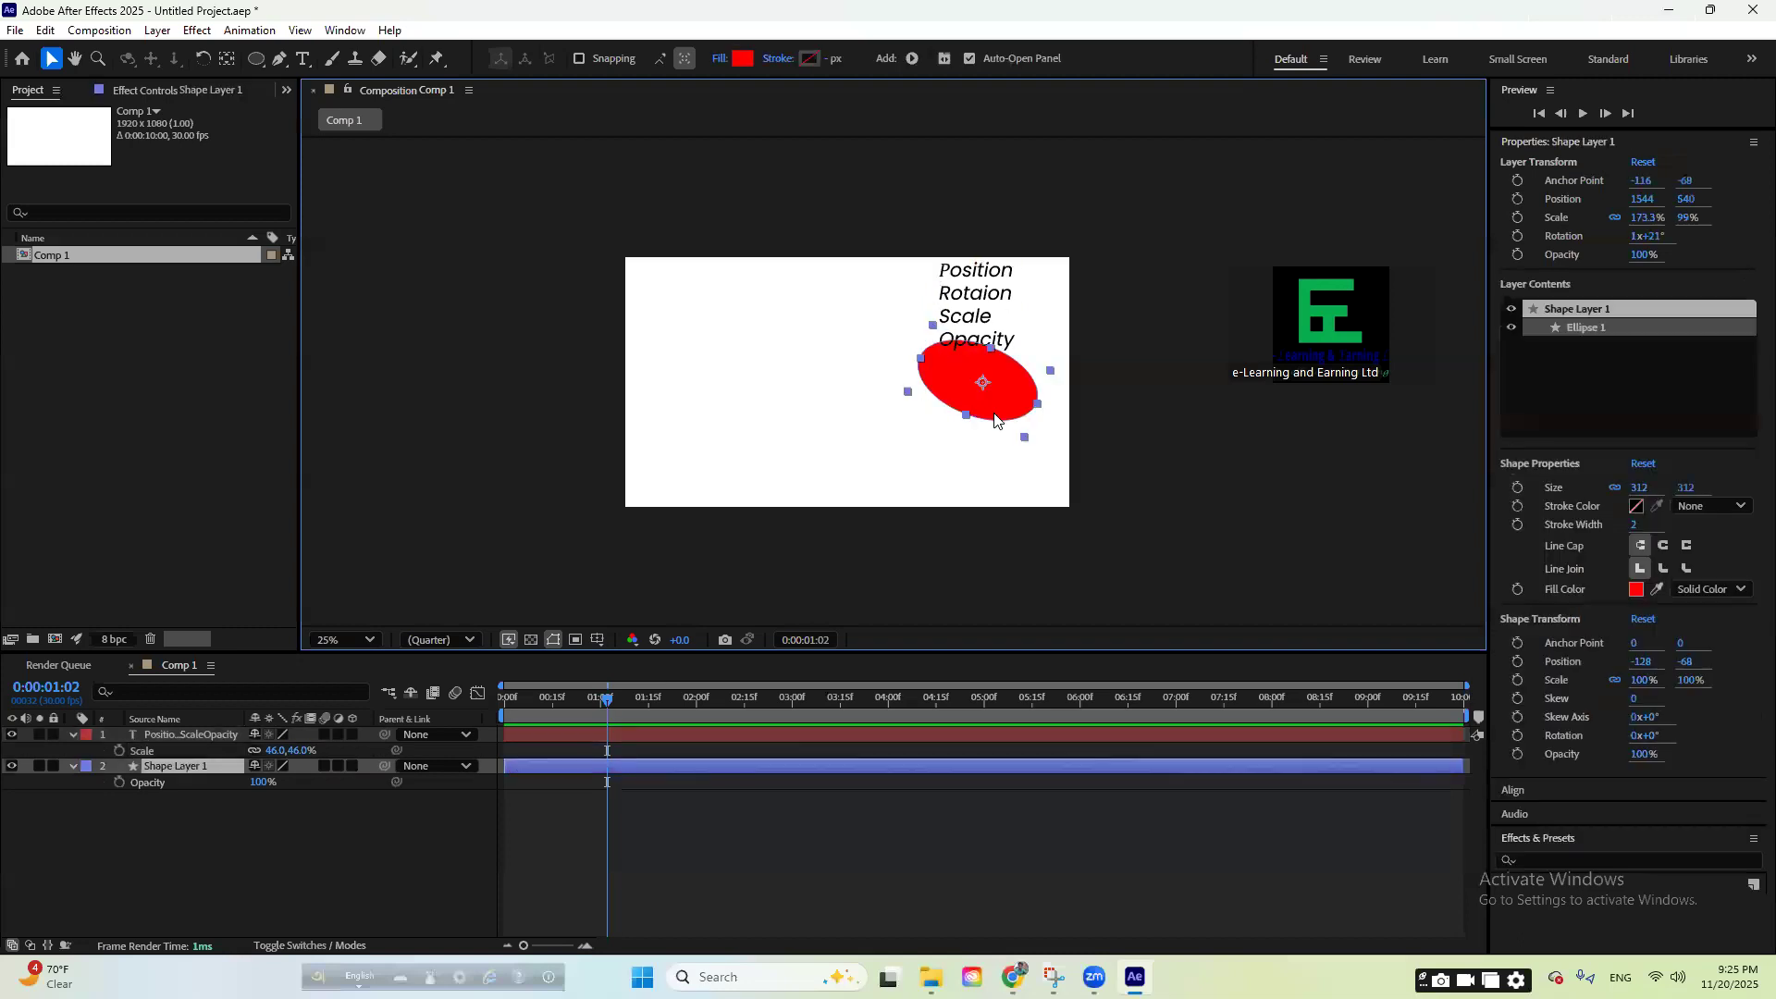
key(Delete)
click(256, 58)
drag(710, 342, 786, 416)
- Move the new circle layer's anchor point to the circle's centre, about -420, -4
click(227, 58)
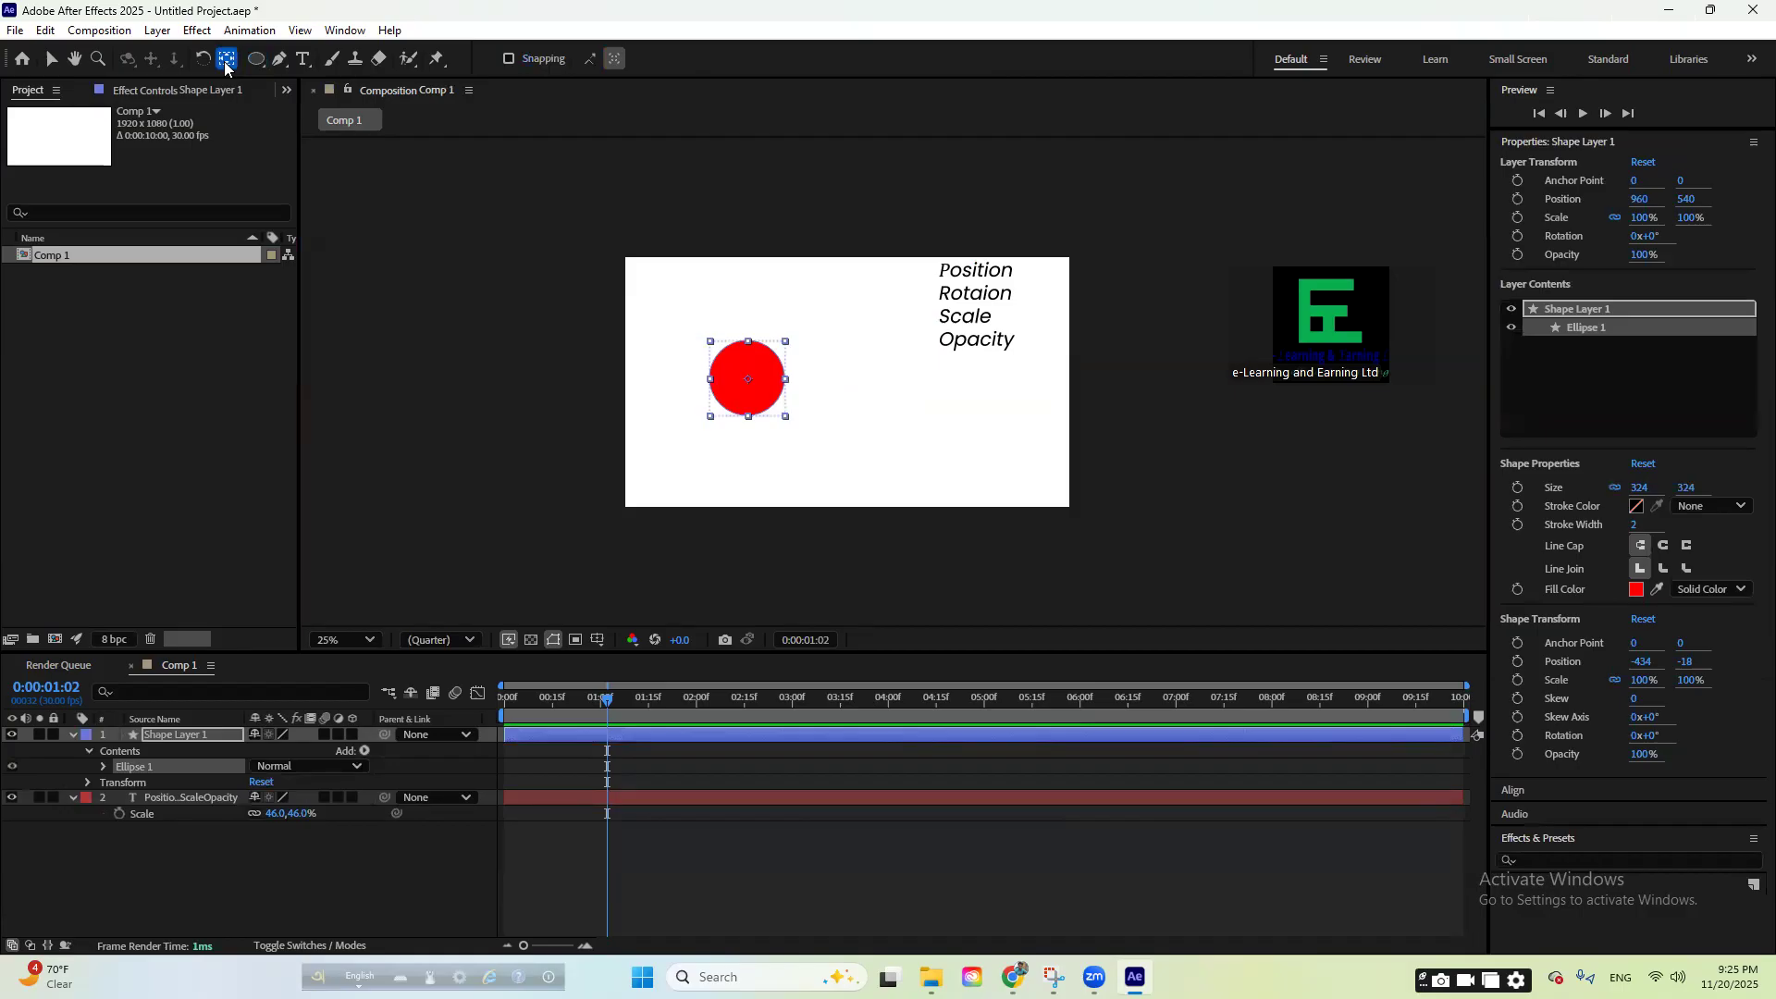
click(896, 464)
click(777, 405)
drag(847, 381, 750, 381)
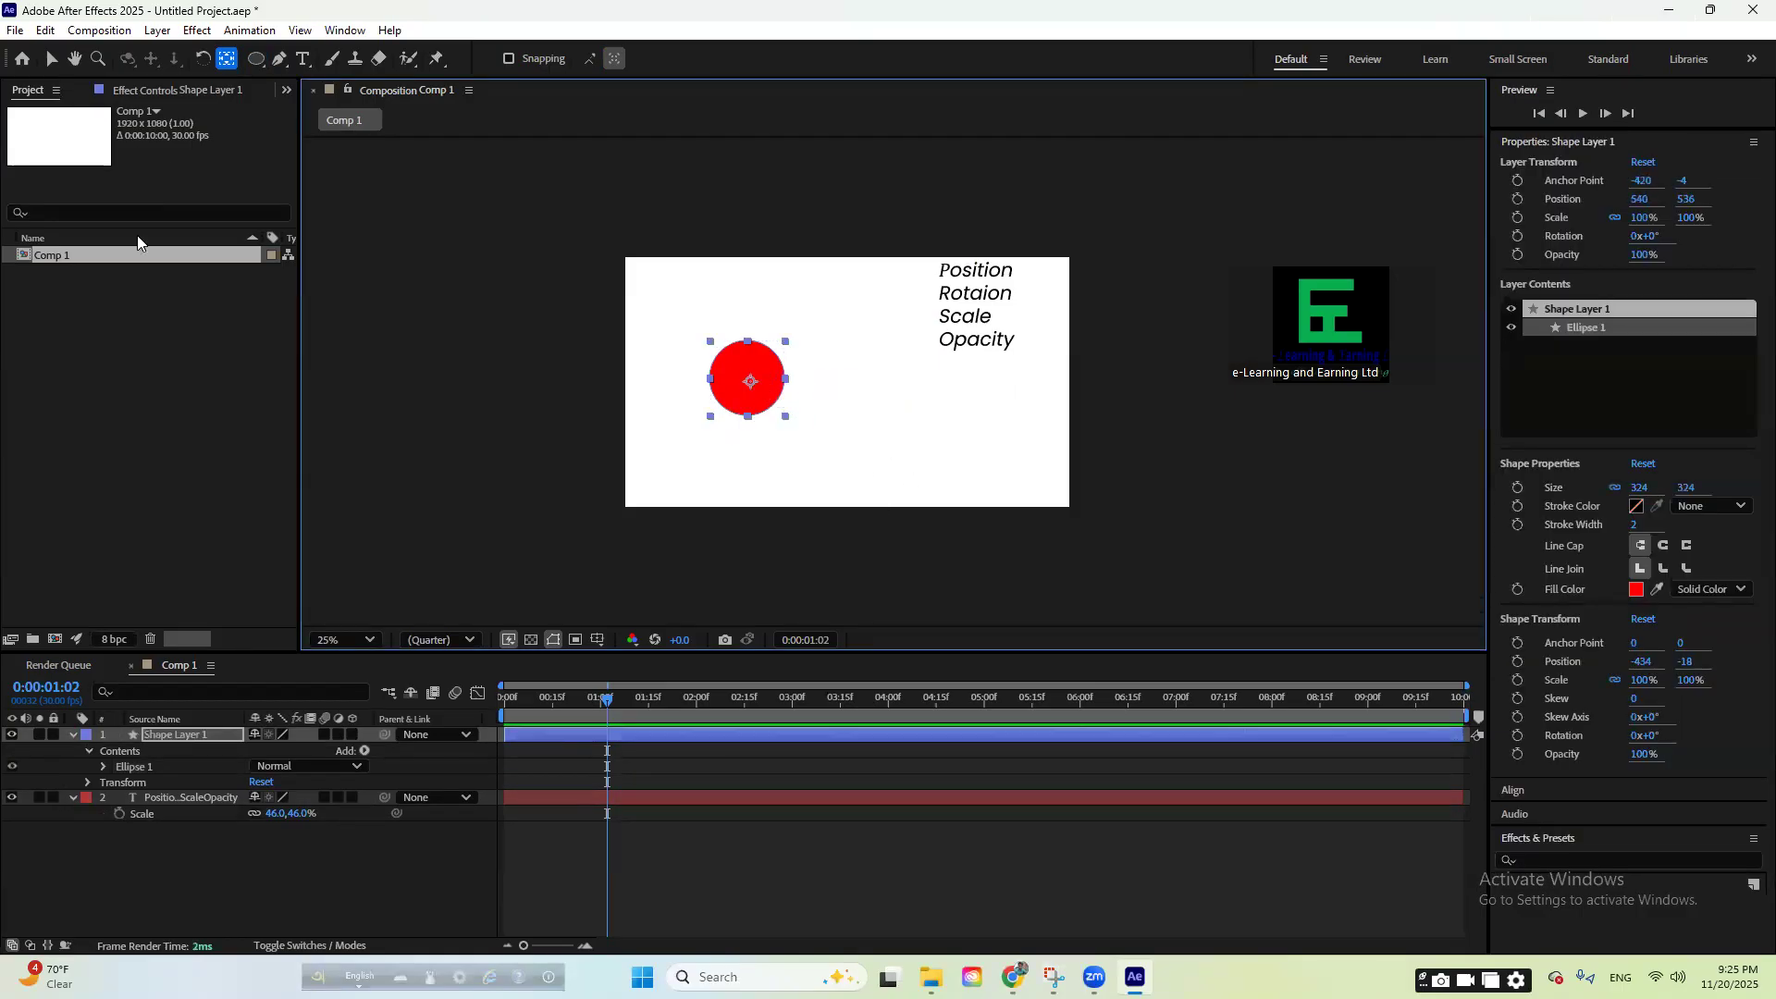
- Move the red circle to the lower left edge of the frame, at about 172, 820
click(50, 58)
drag(745, 404, 837, 442)
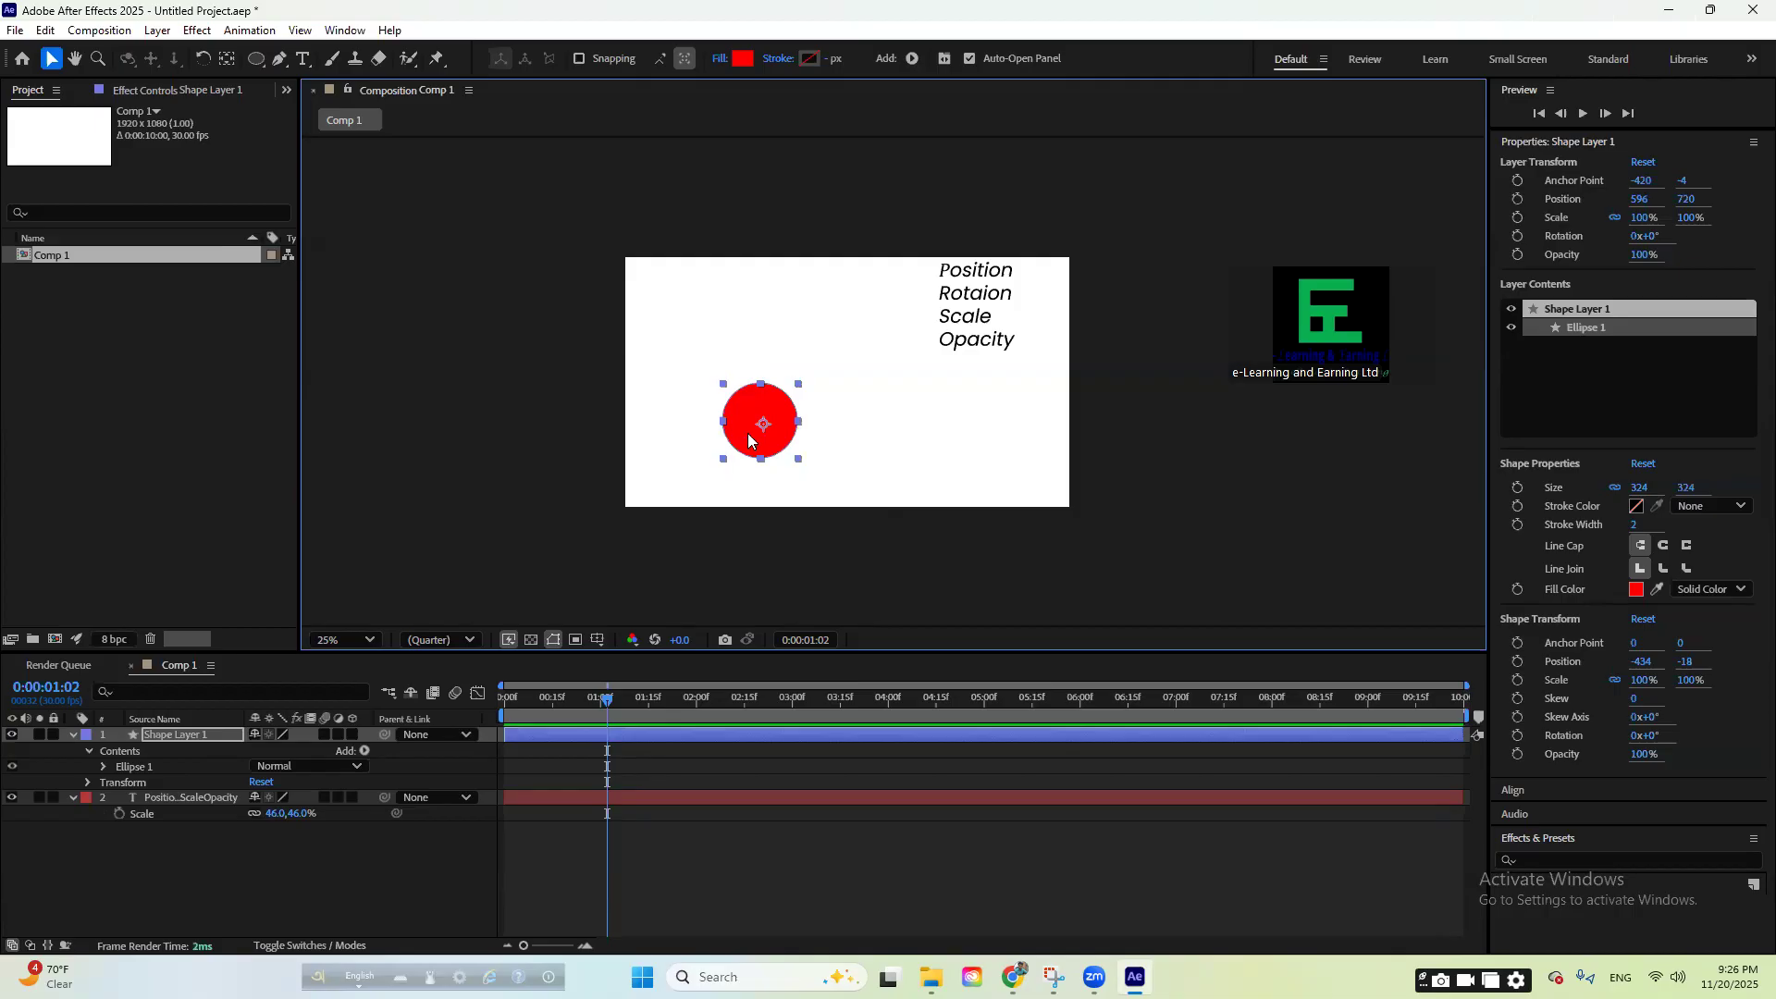
drag(779, 410, 734, 405)
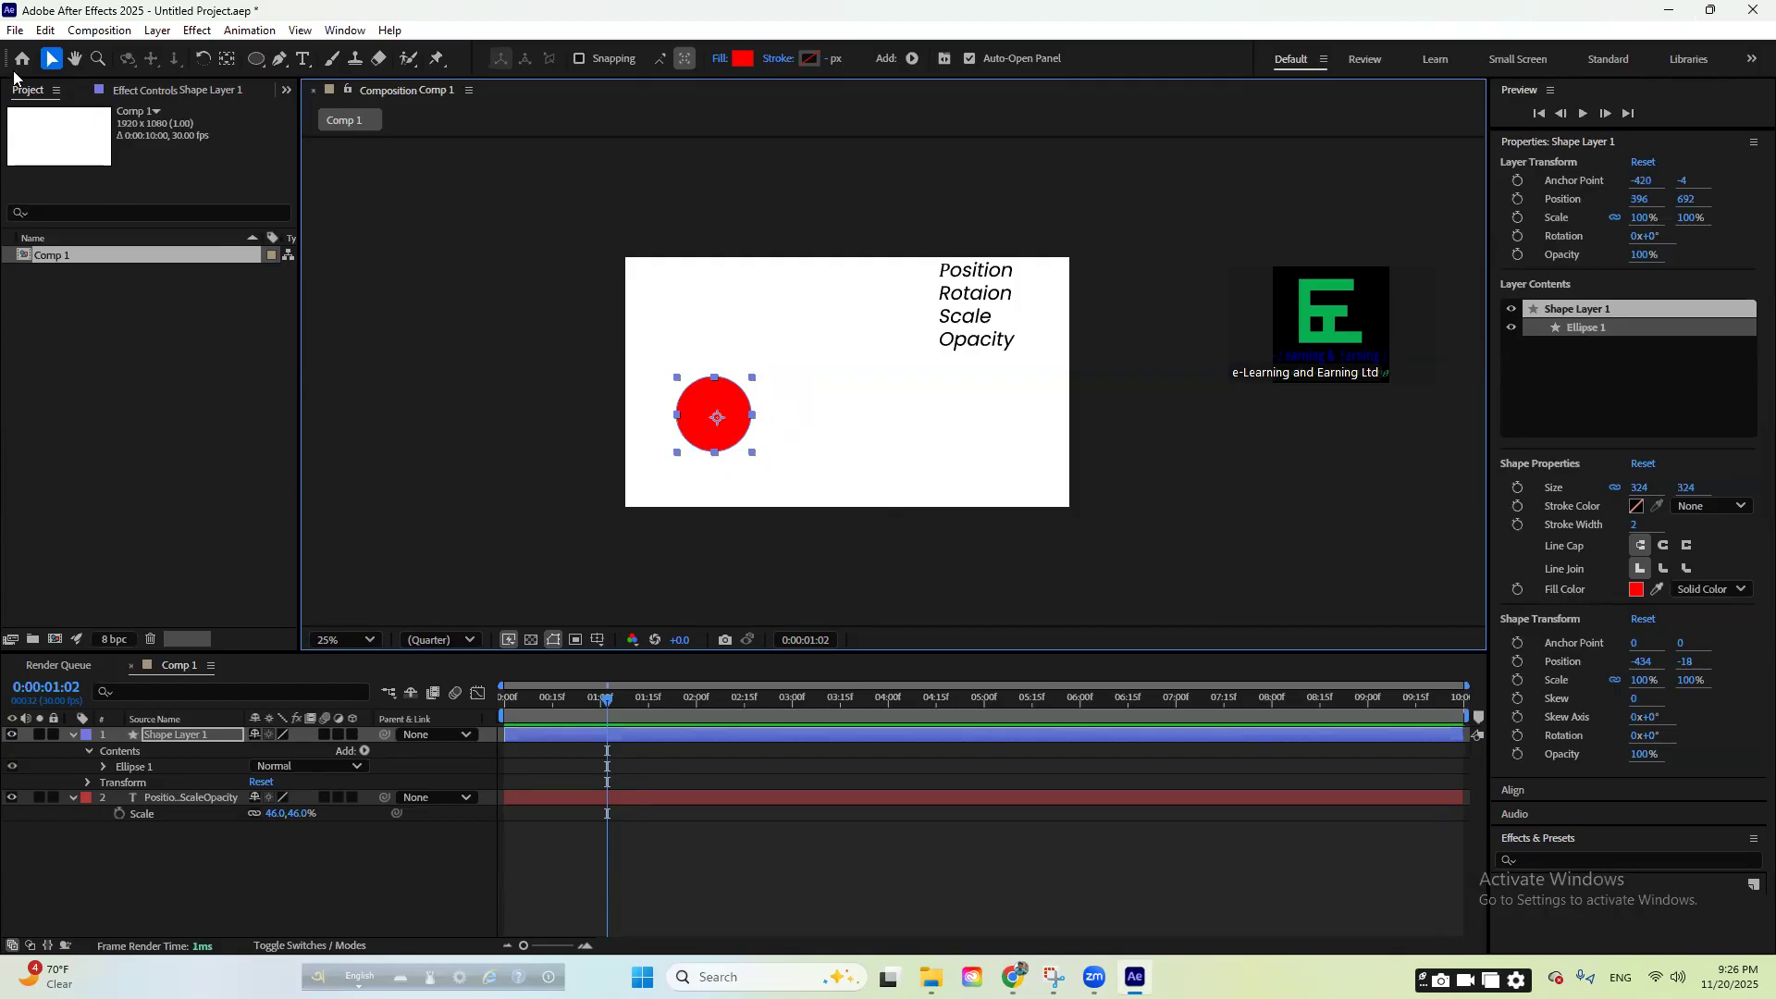
drag(725, 404, 673, 418)
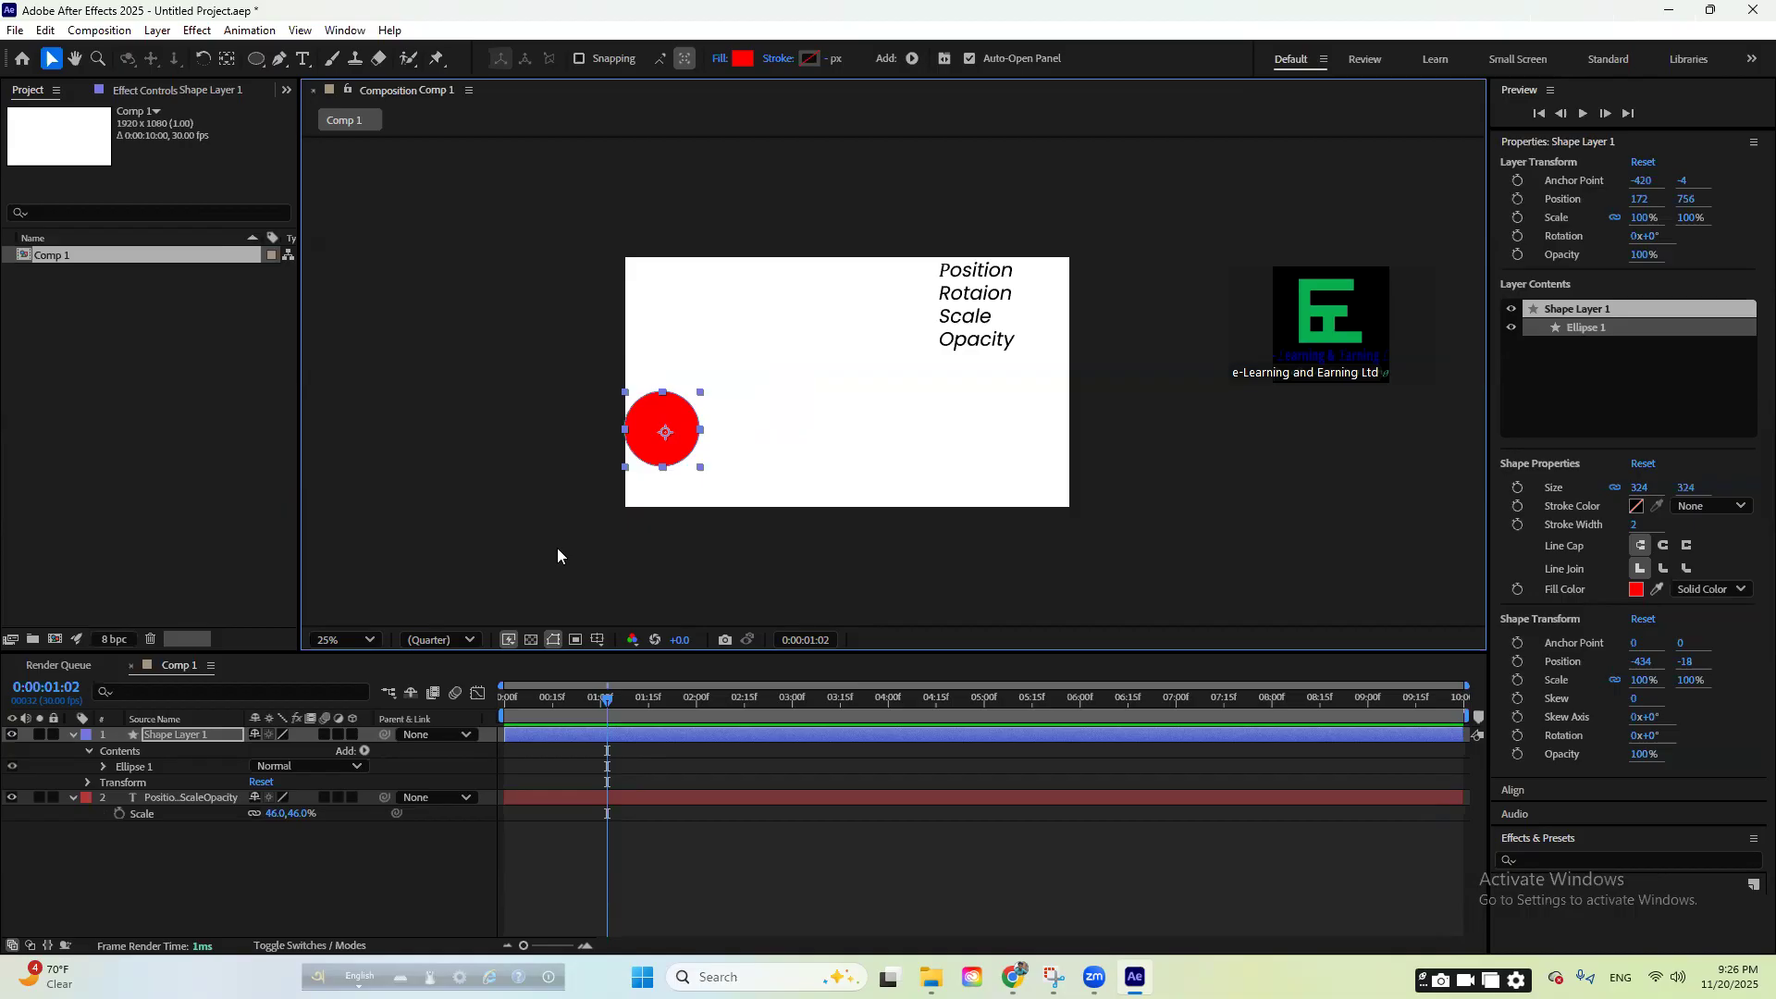
mouse_move(680, 416)
mouse_down()
mouse_move(1032, 417)
mouse_move(678, 424)
mouse_up()
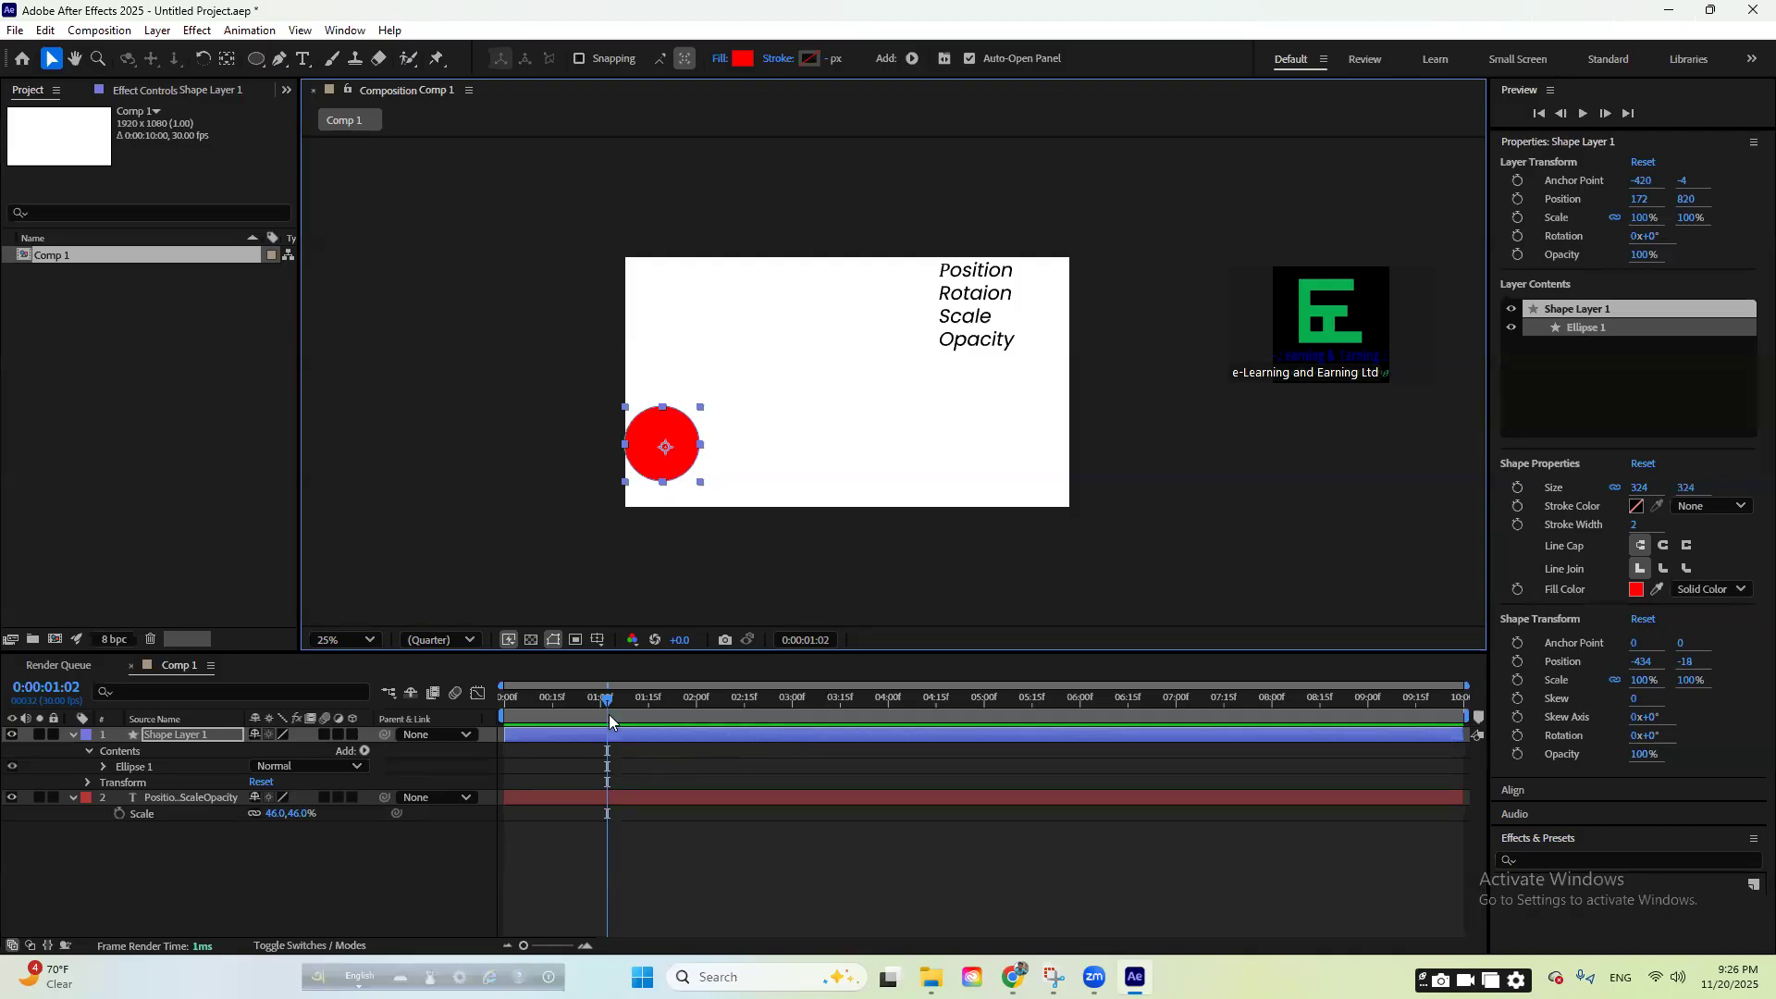
- Scrub through the opening seconds of the composition and return the current time to 0:00:00:00
drag(608, 712, 505, 744)
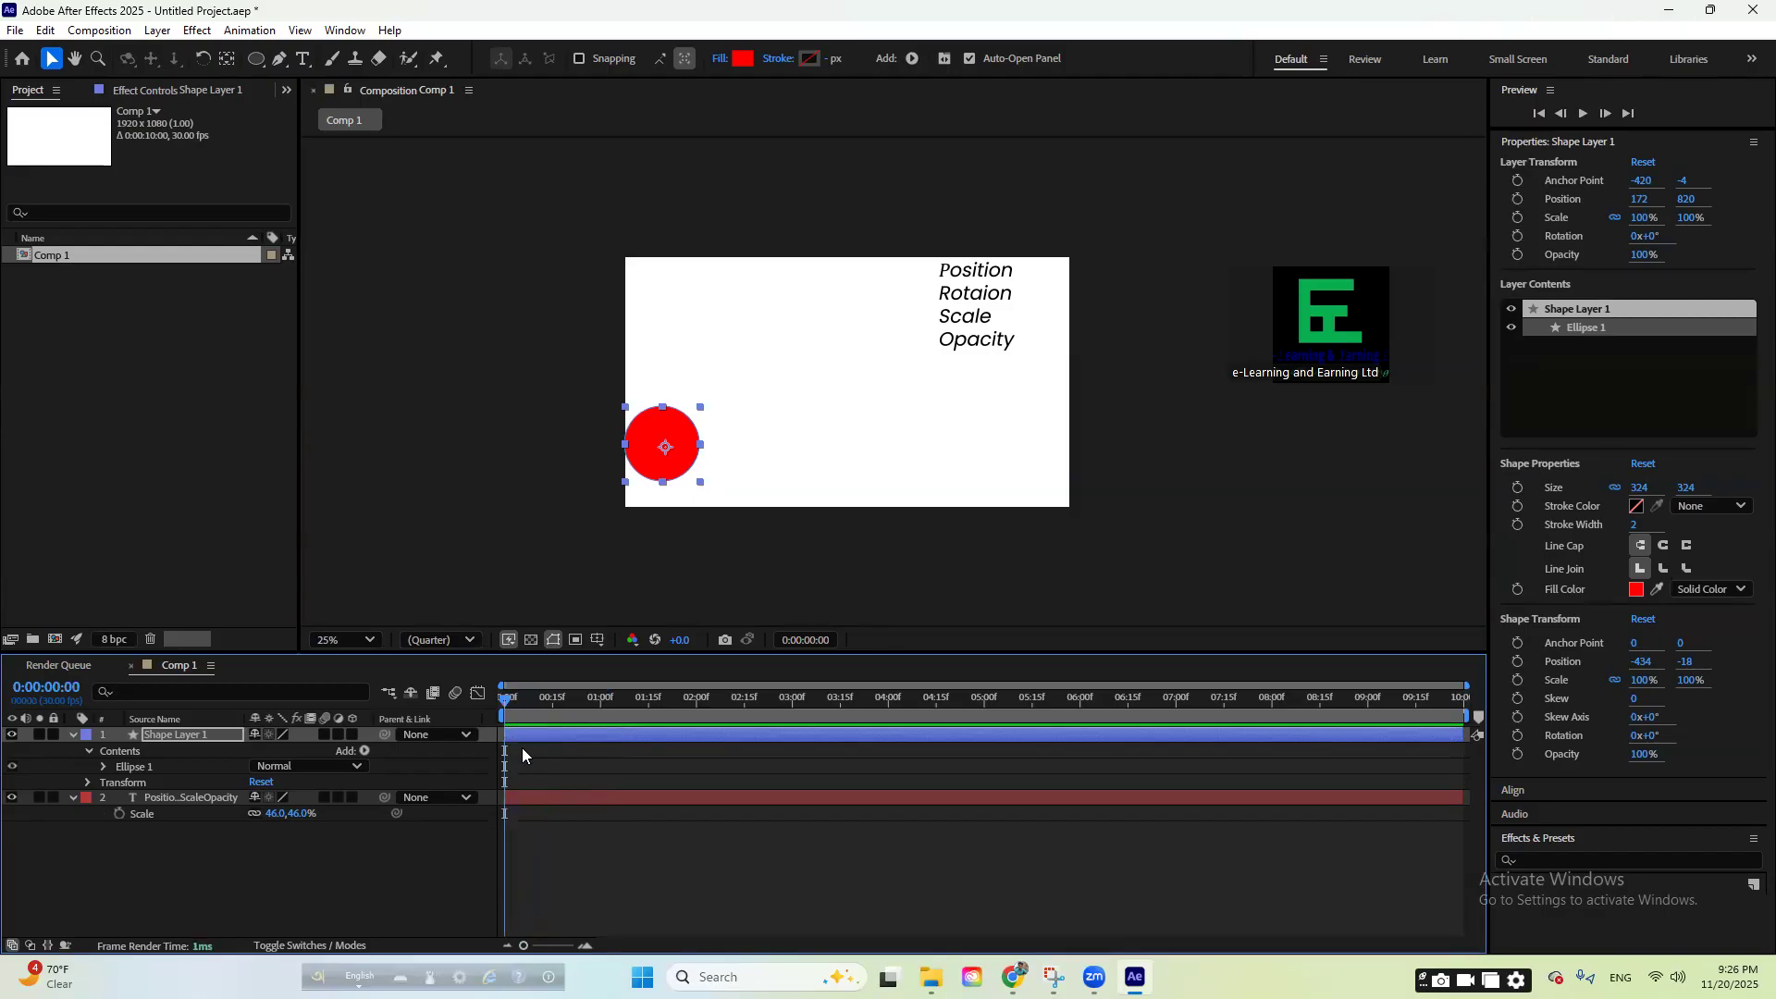
click(592, 706)
drag(592, 707, 677, 713)
drag(670, 709, 507, 717)
- Reveal the circle layer's transform properties and set a Position keyframe at 0:00:00:00
click(175, 801)
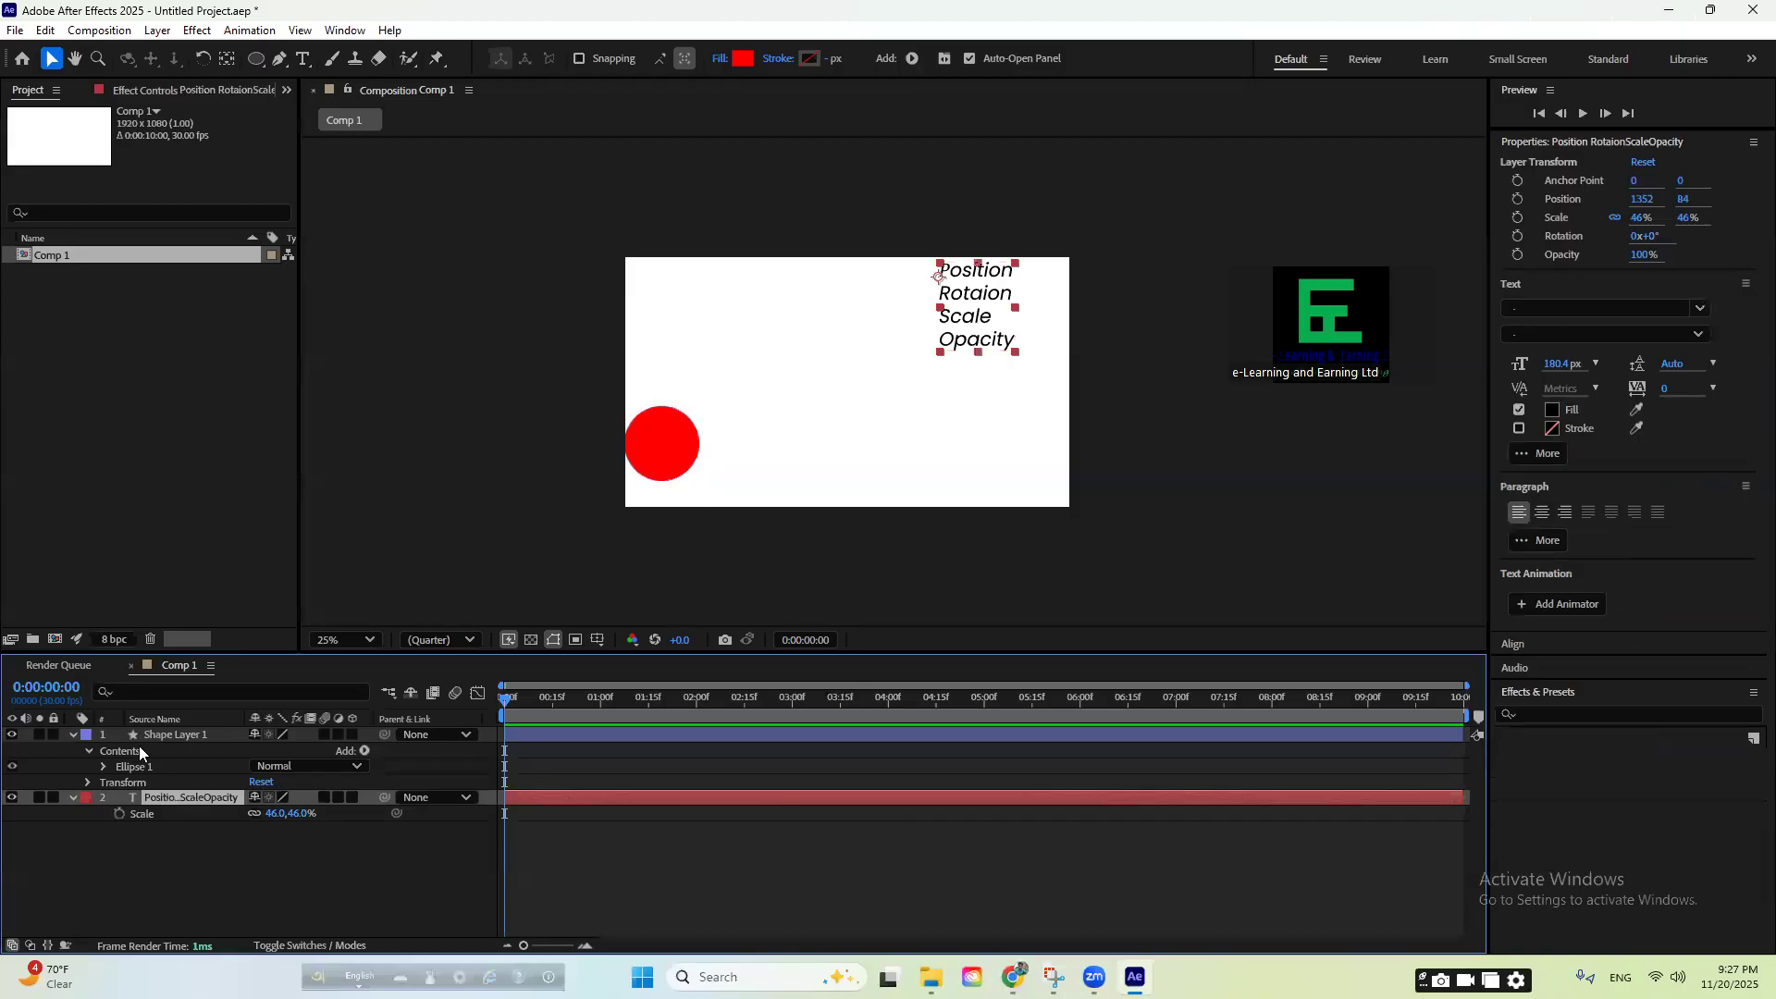
click(88, 751)
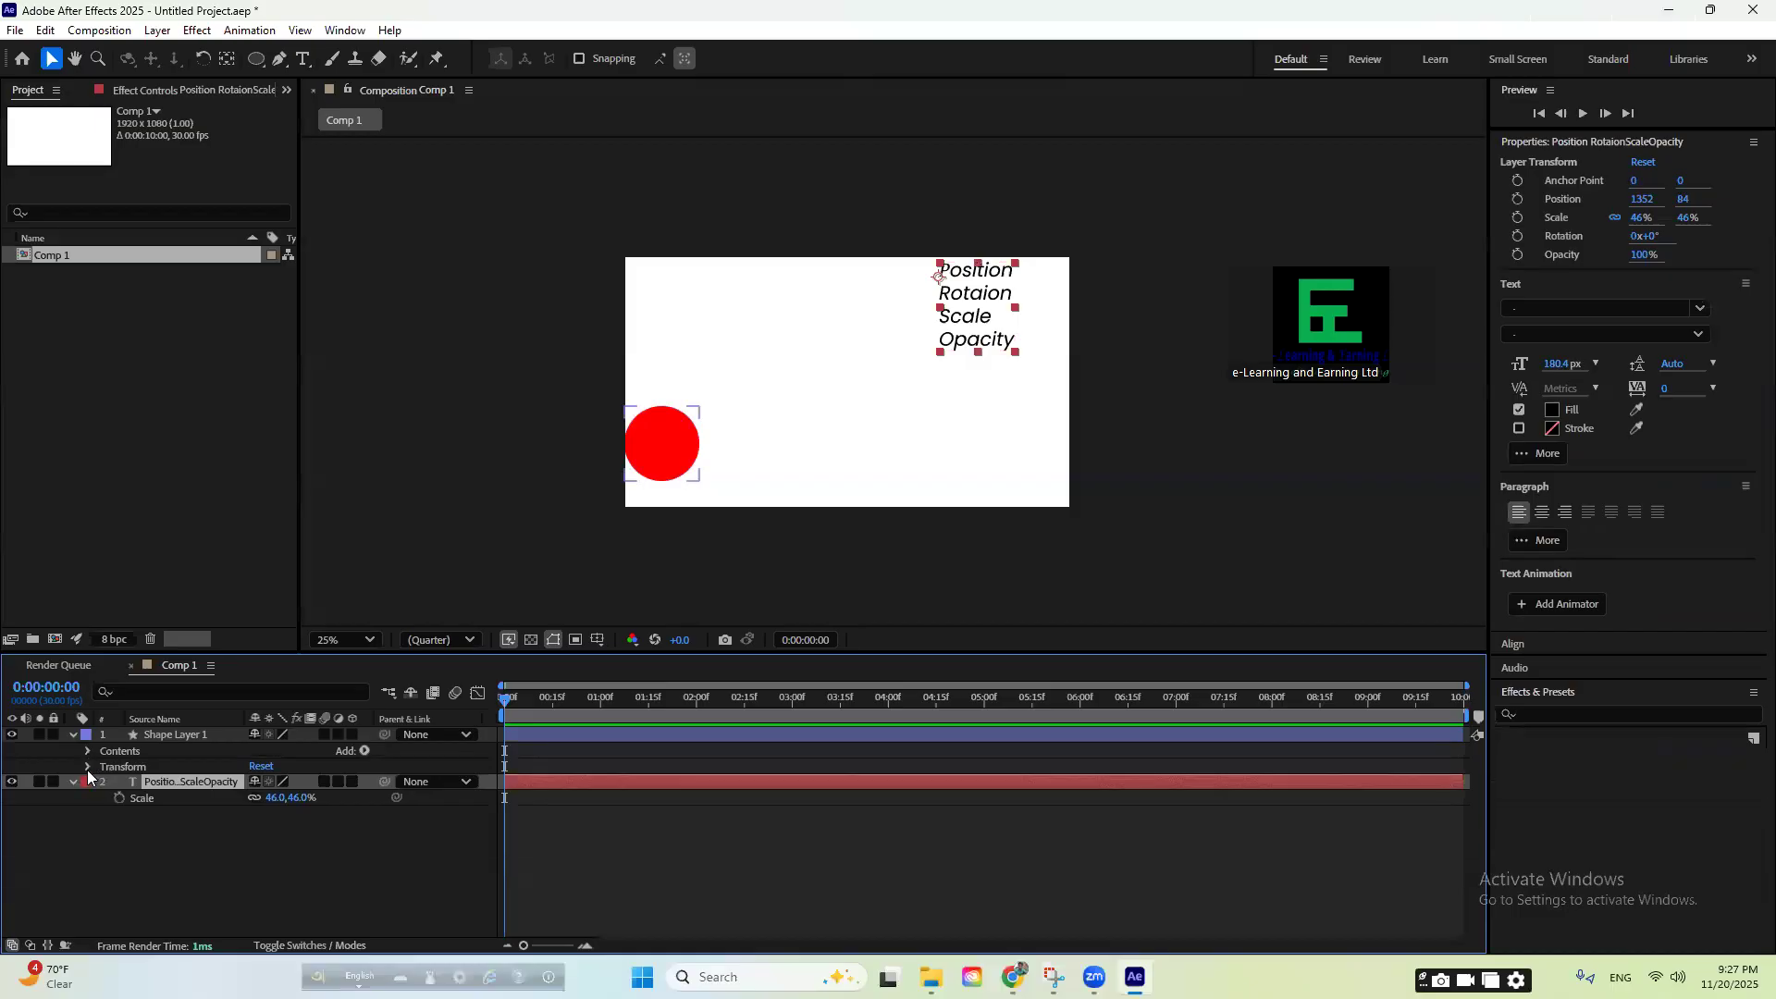
click(88, 767)
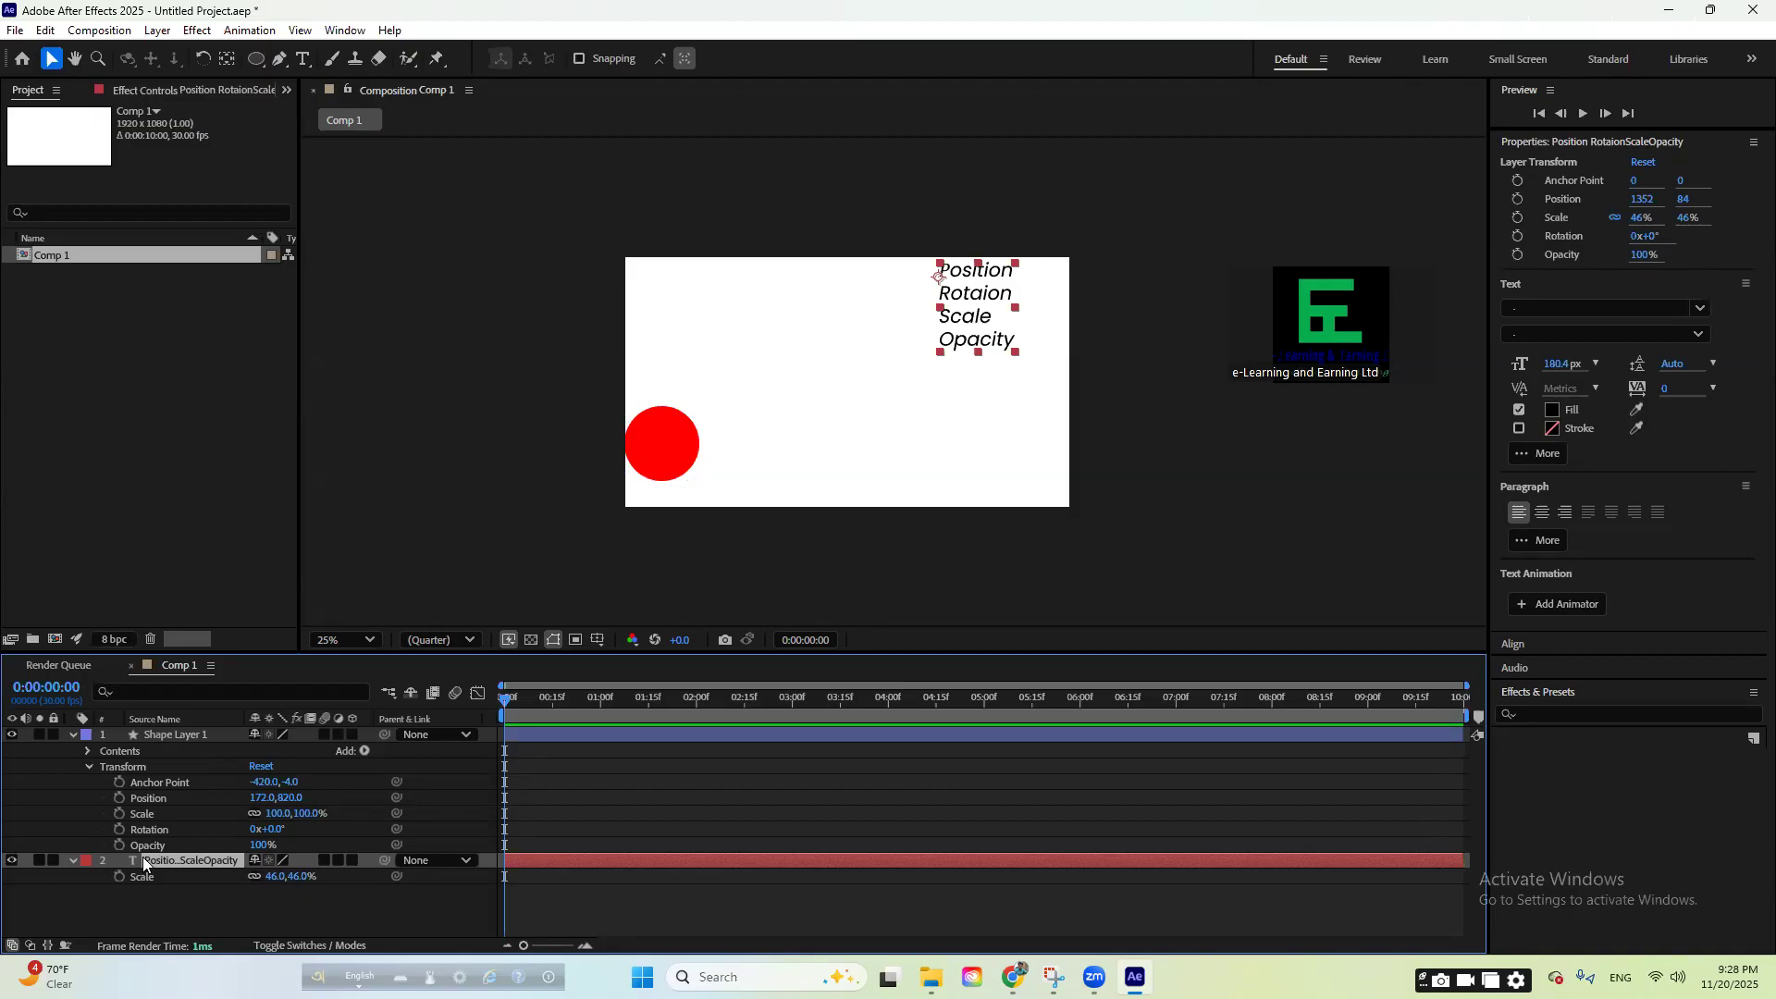
click(119, 798)
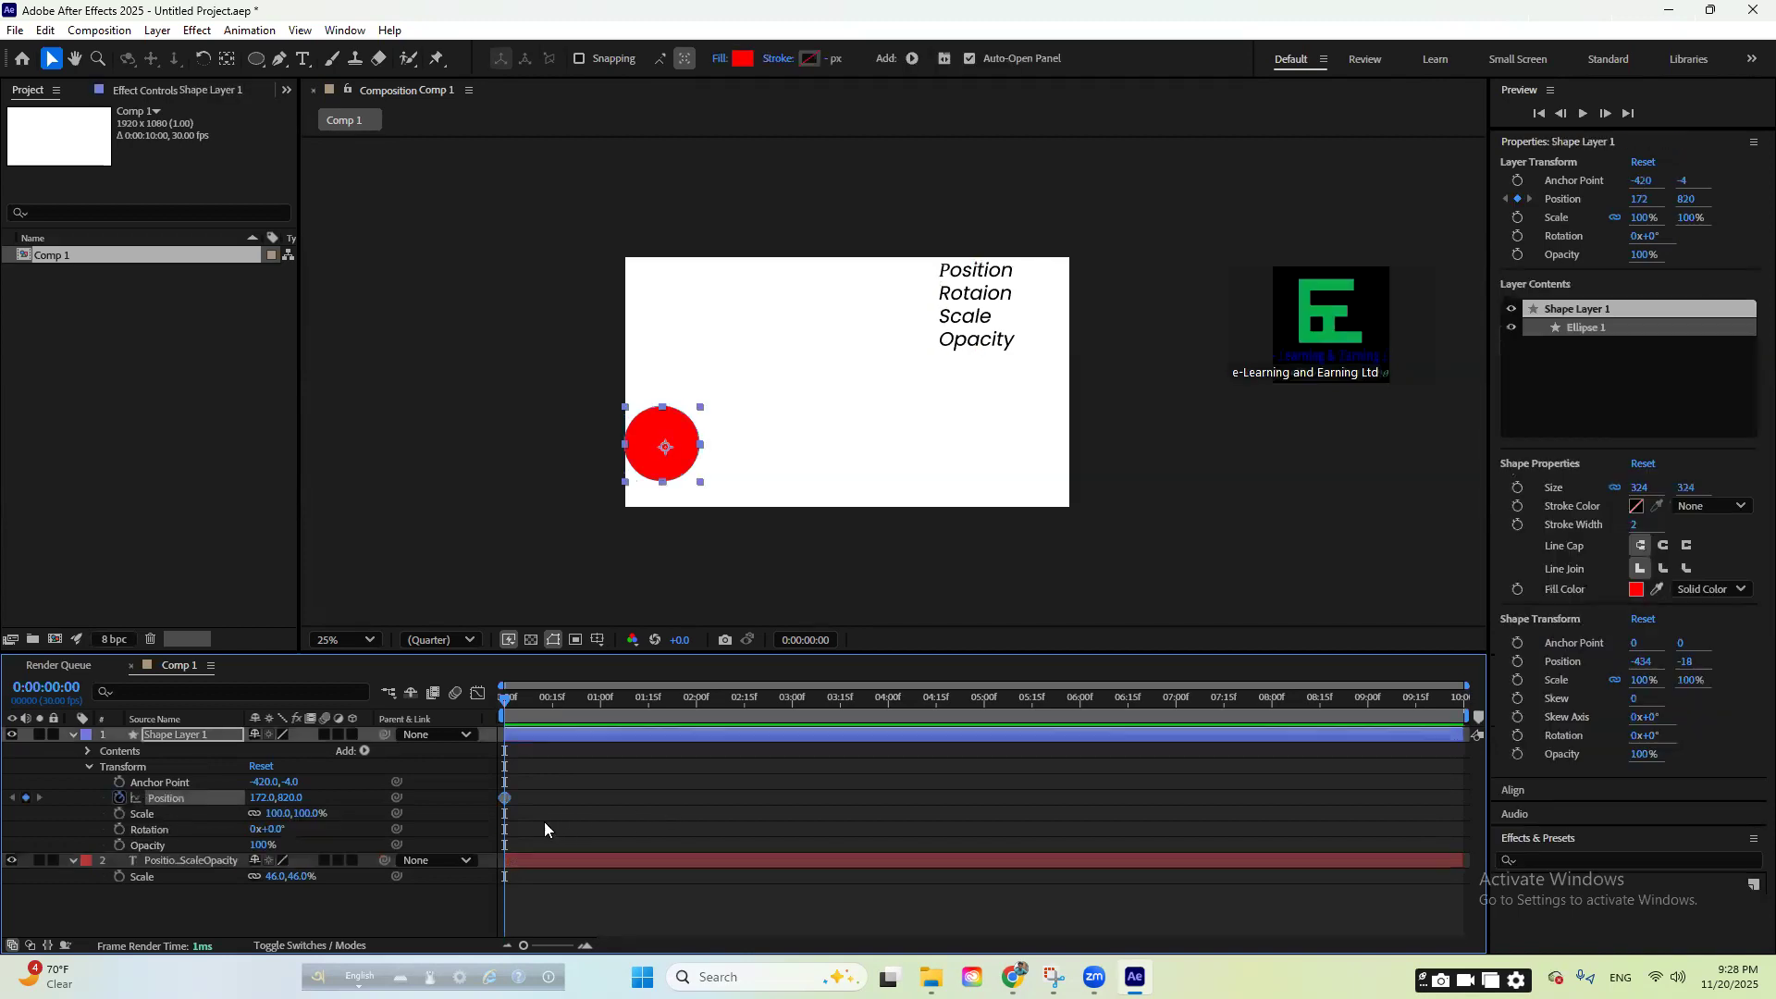
- Add a second Position keyframe at 0:00:02:00 by moving the red circle straight across to the frame's right edge, at about 1776, 820
mouse_move(504, 715)
mouse_down()
mouse_move(596, 709)
mouse_move(489, 710)
mouse_up()
click(592, 699)
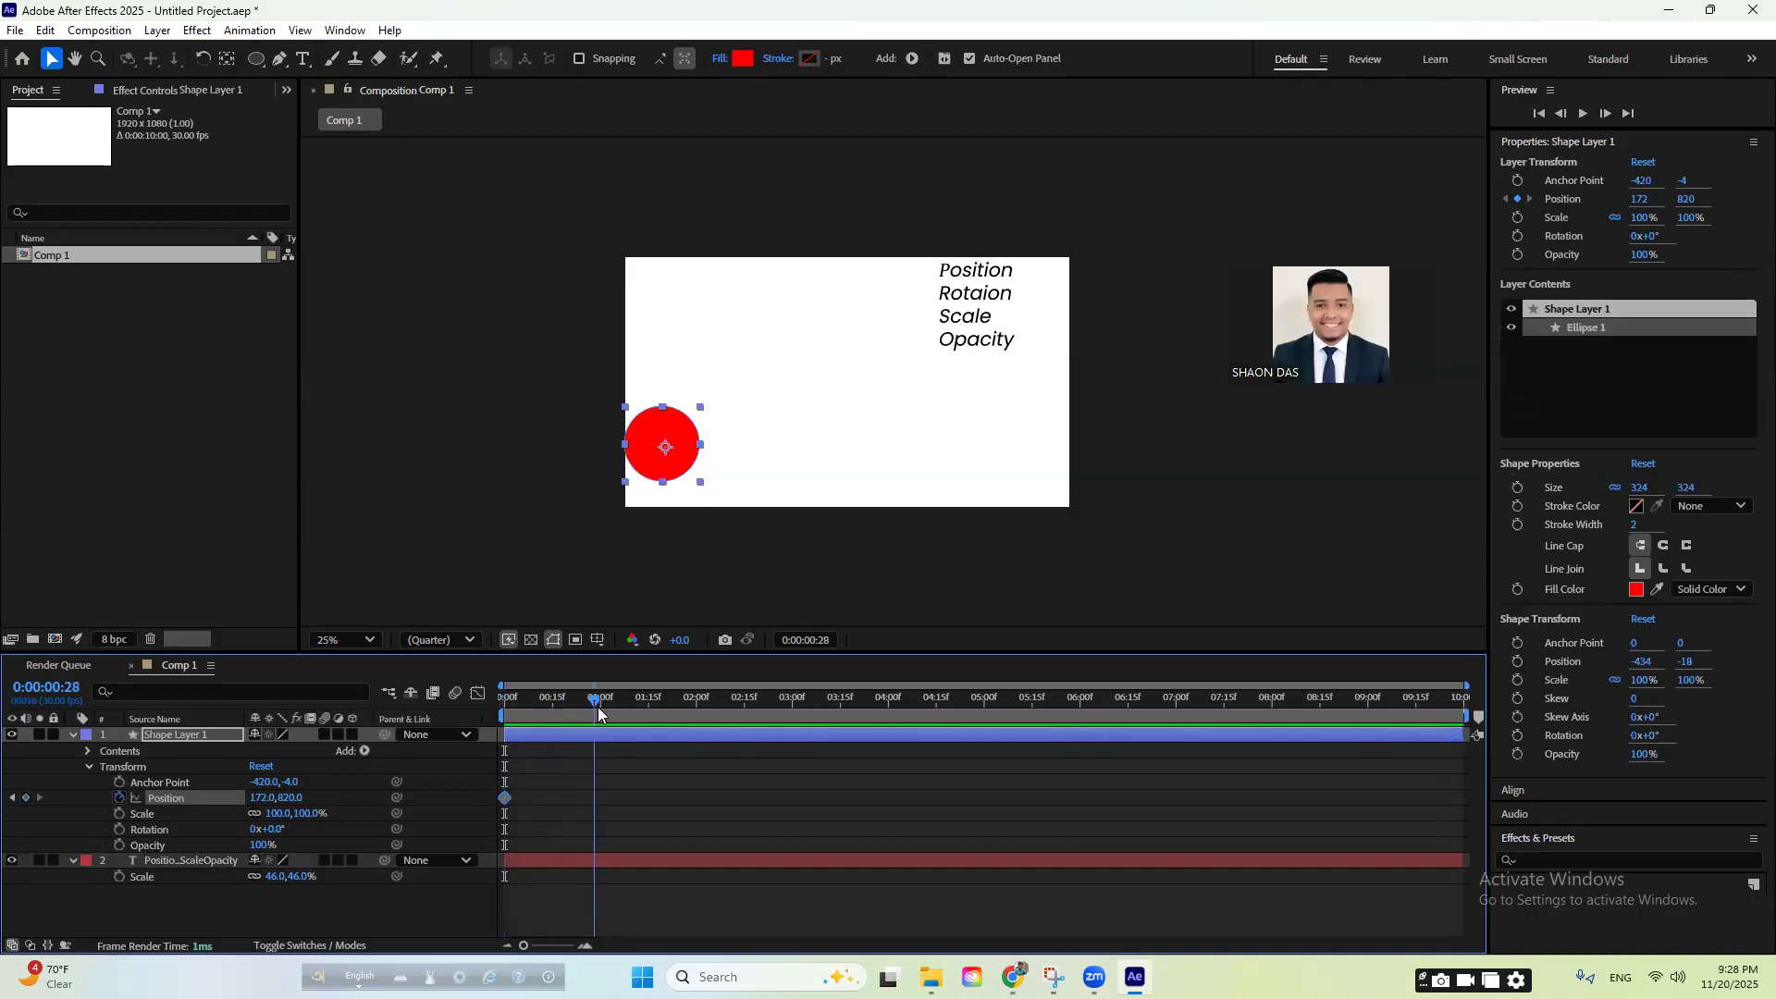
key(Home)
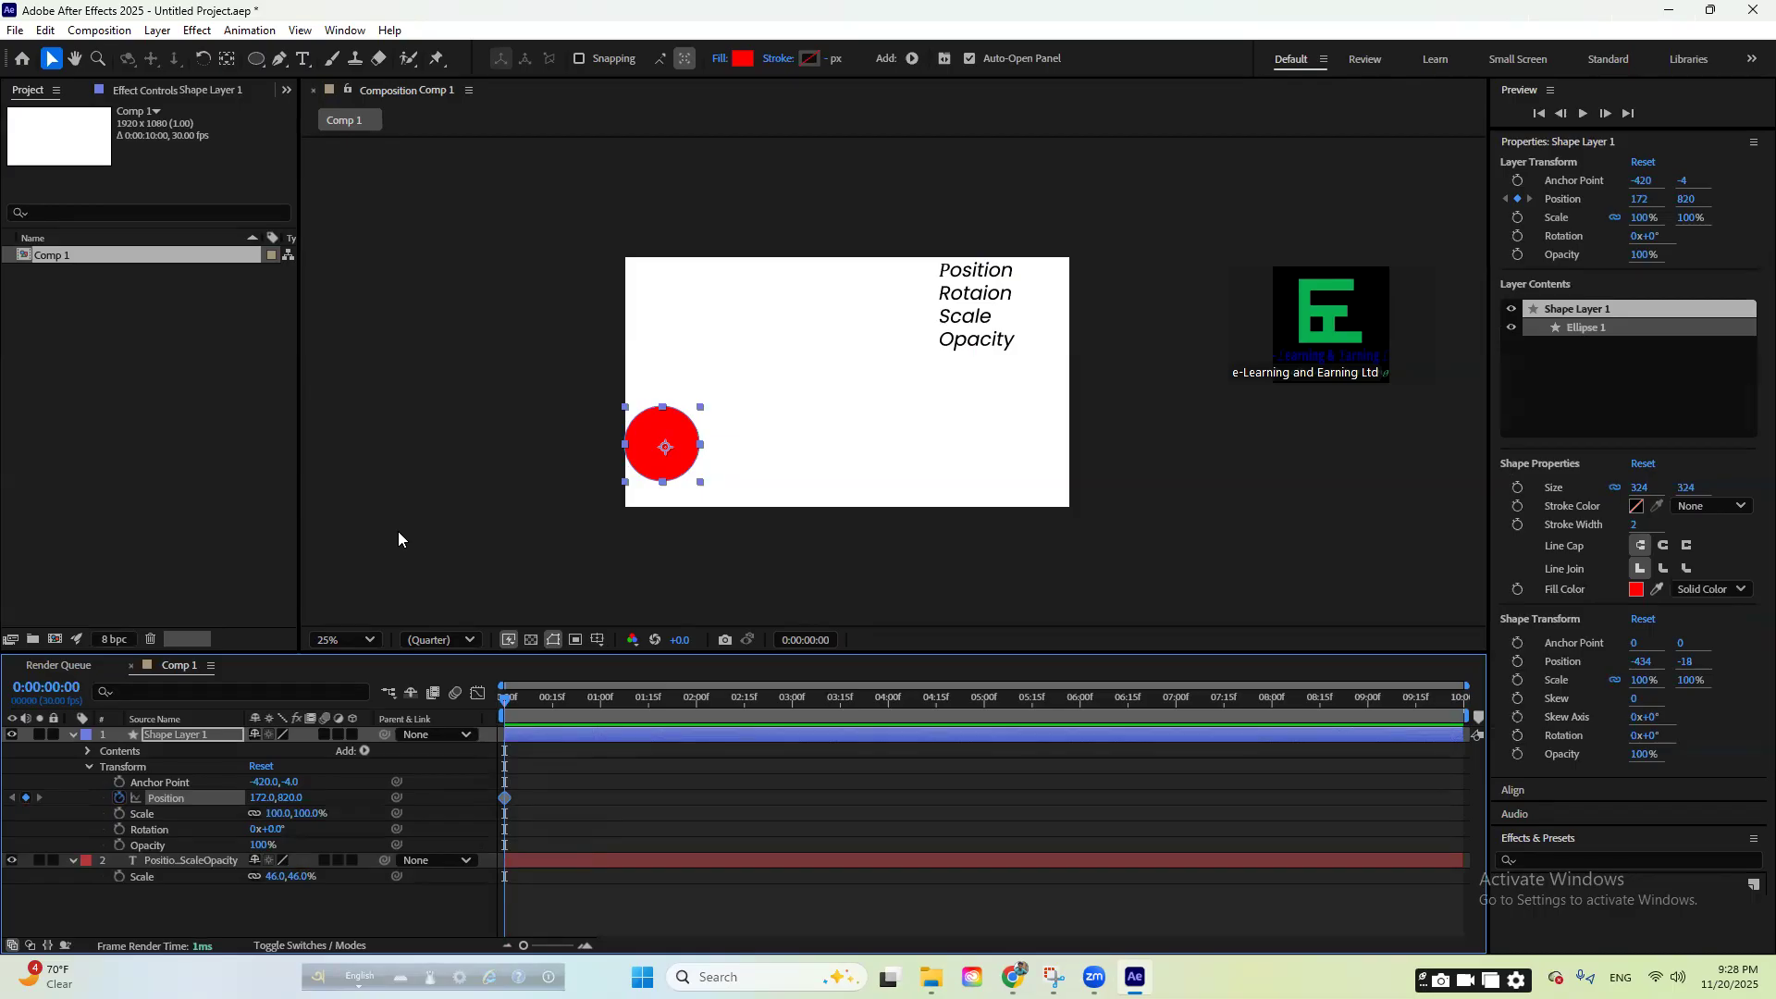
drag(510, 705, 698, 714)
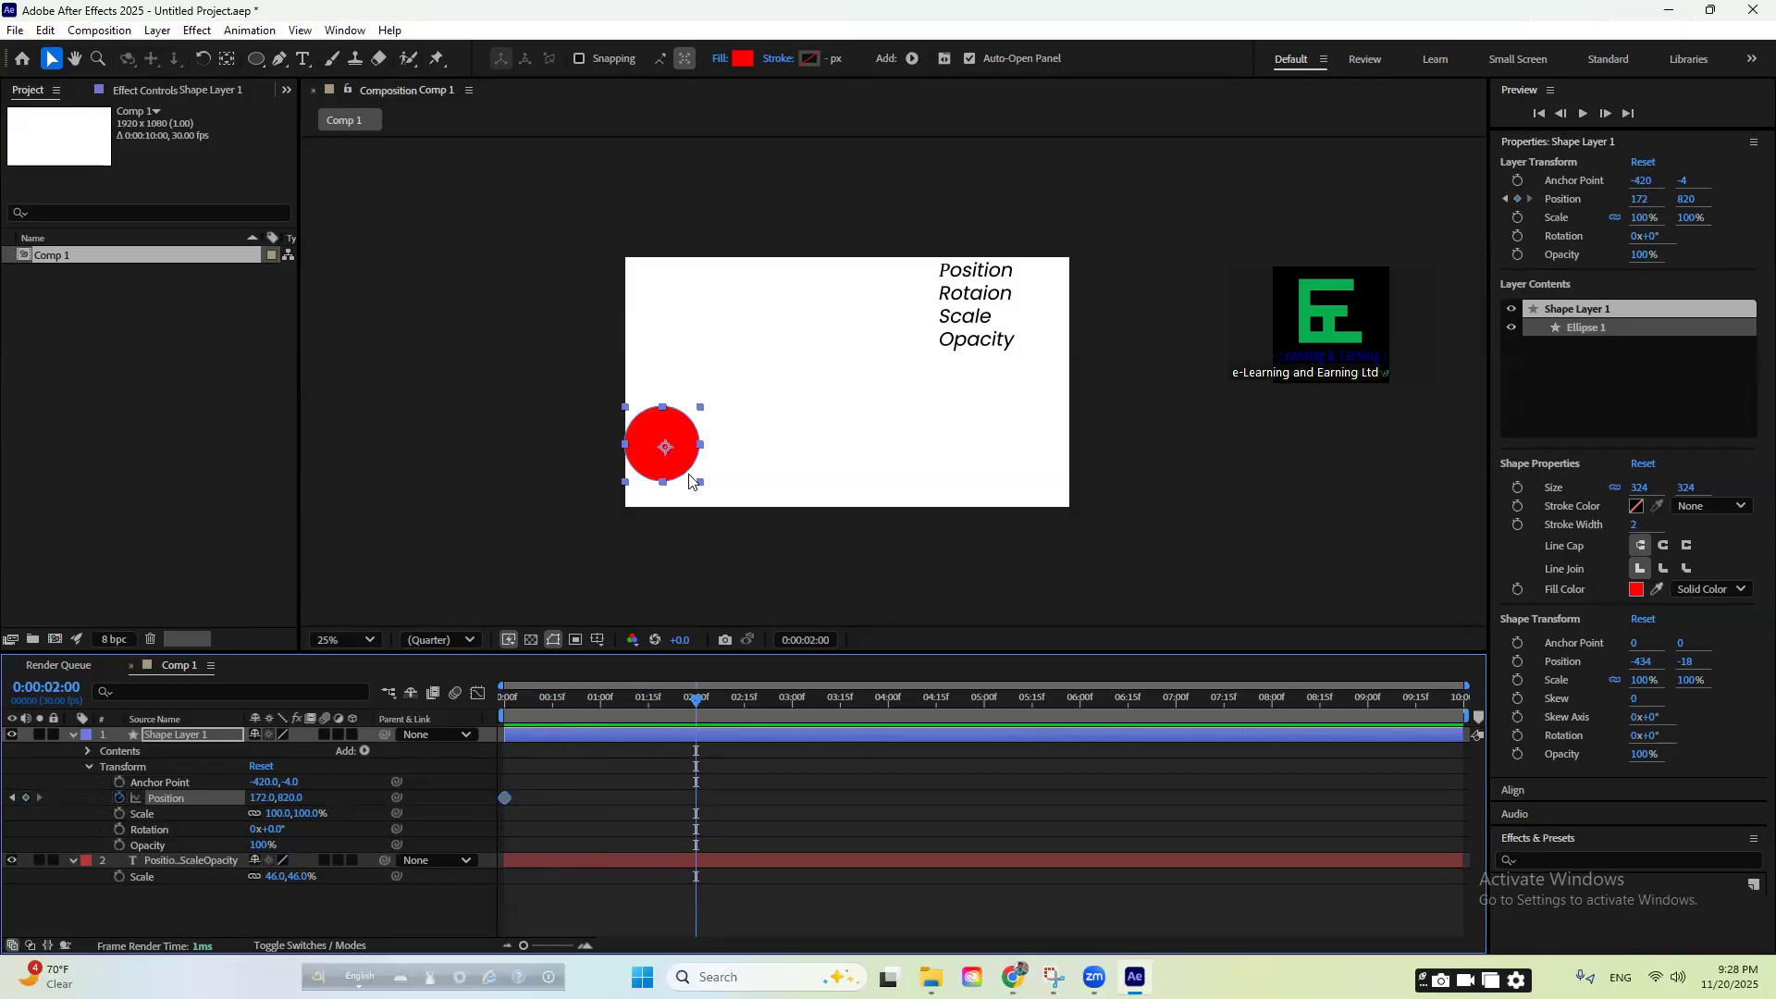
mouse_move(697, 699)
mouse_down()
mouse_move(572, 717)
mouse_move(698, 726)
mouse_up()
drag(541, 704, 697, 709)
drag(671, 427, 1035, 430)
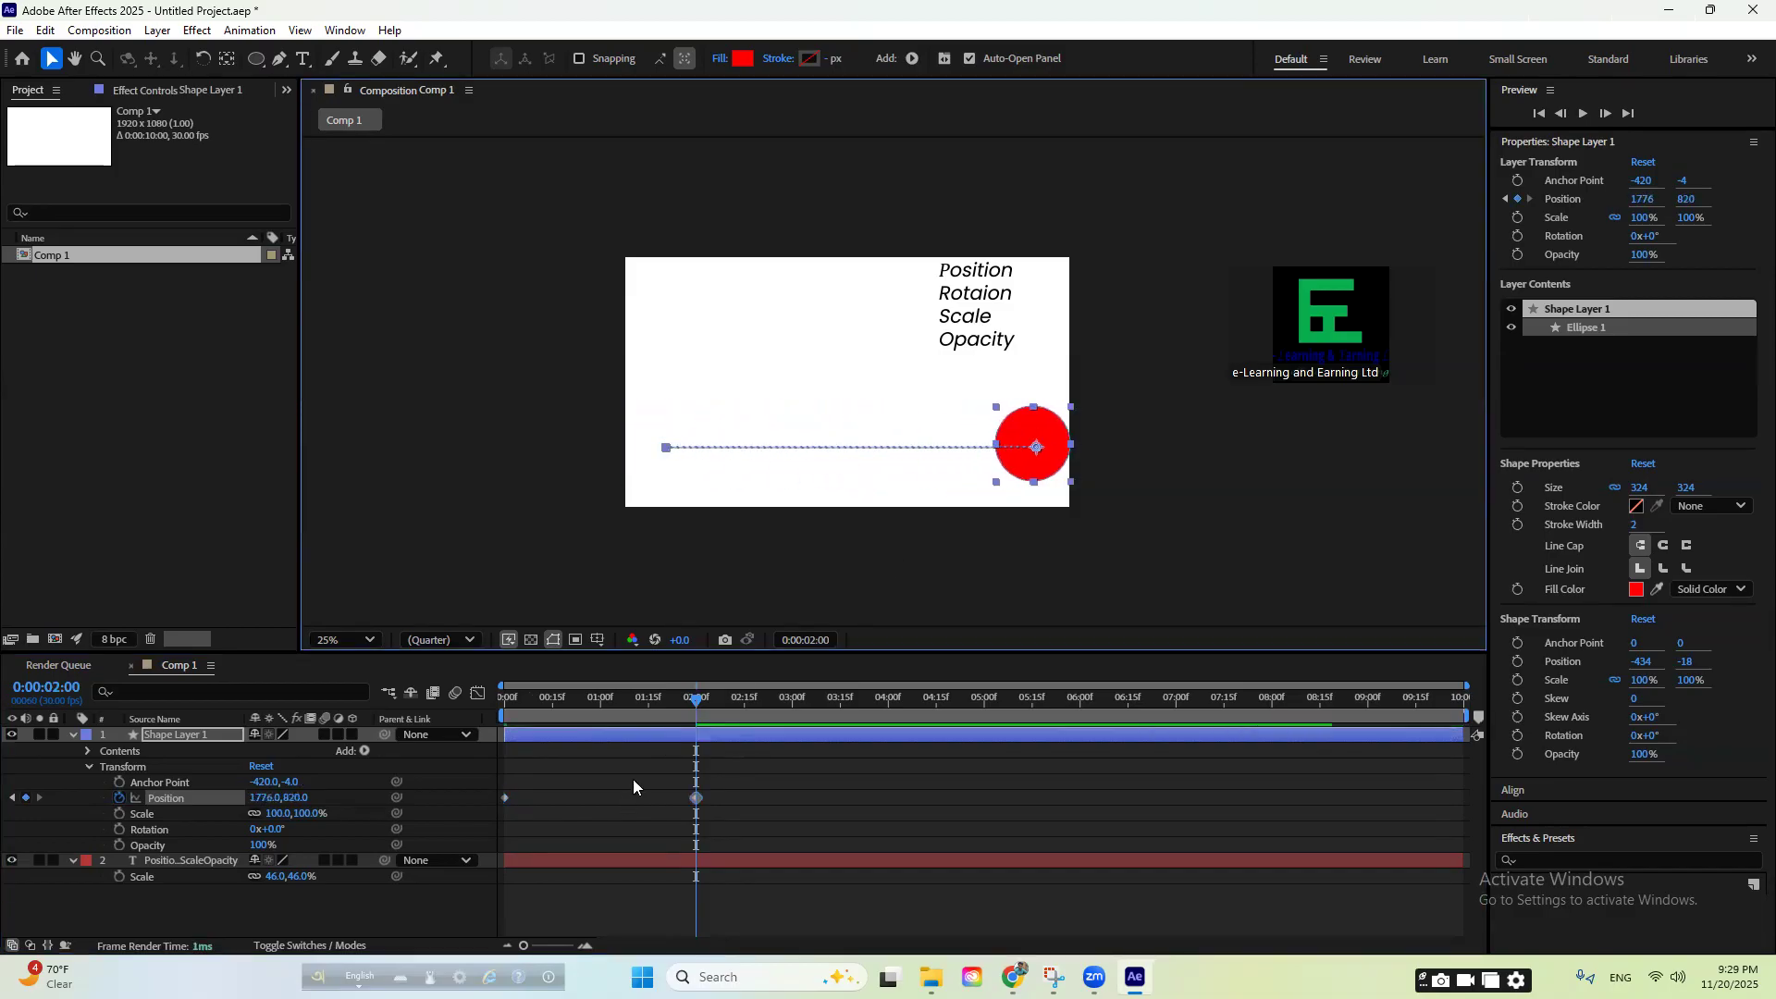
- Play the circle's left-to-right motion from 0:00:00:00 and put the current time back at 0:00:02:00
drag(688, 710, 506, 705)
key(space)
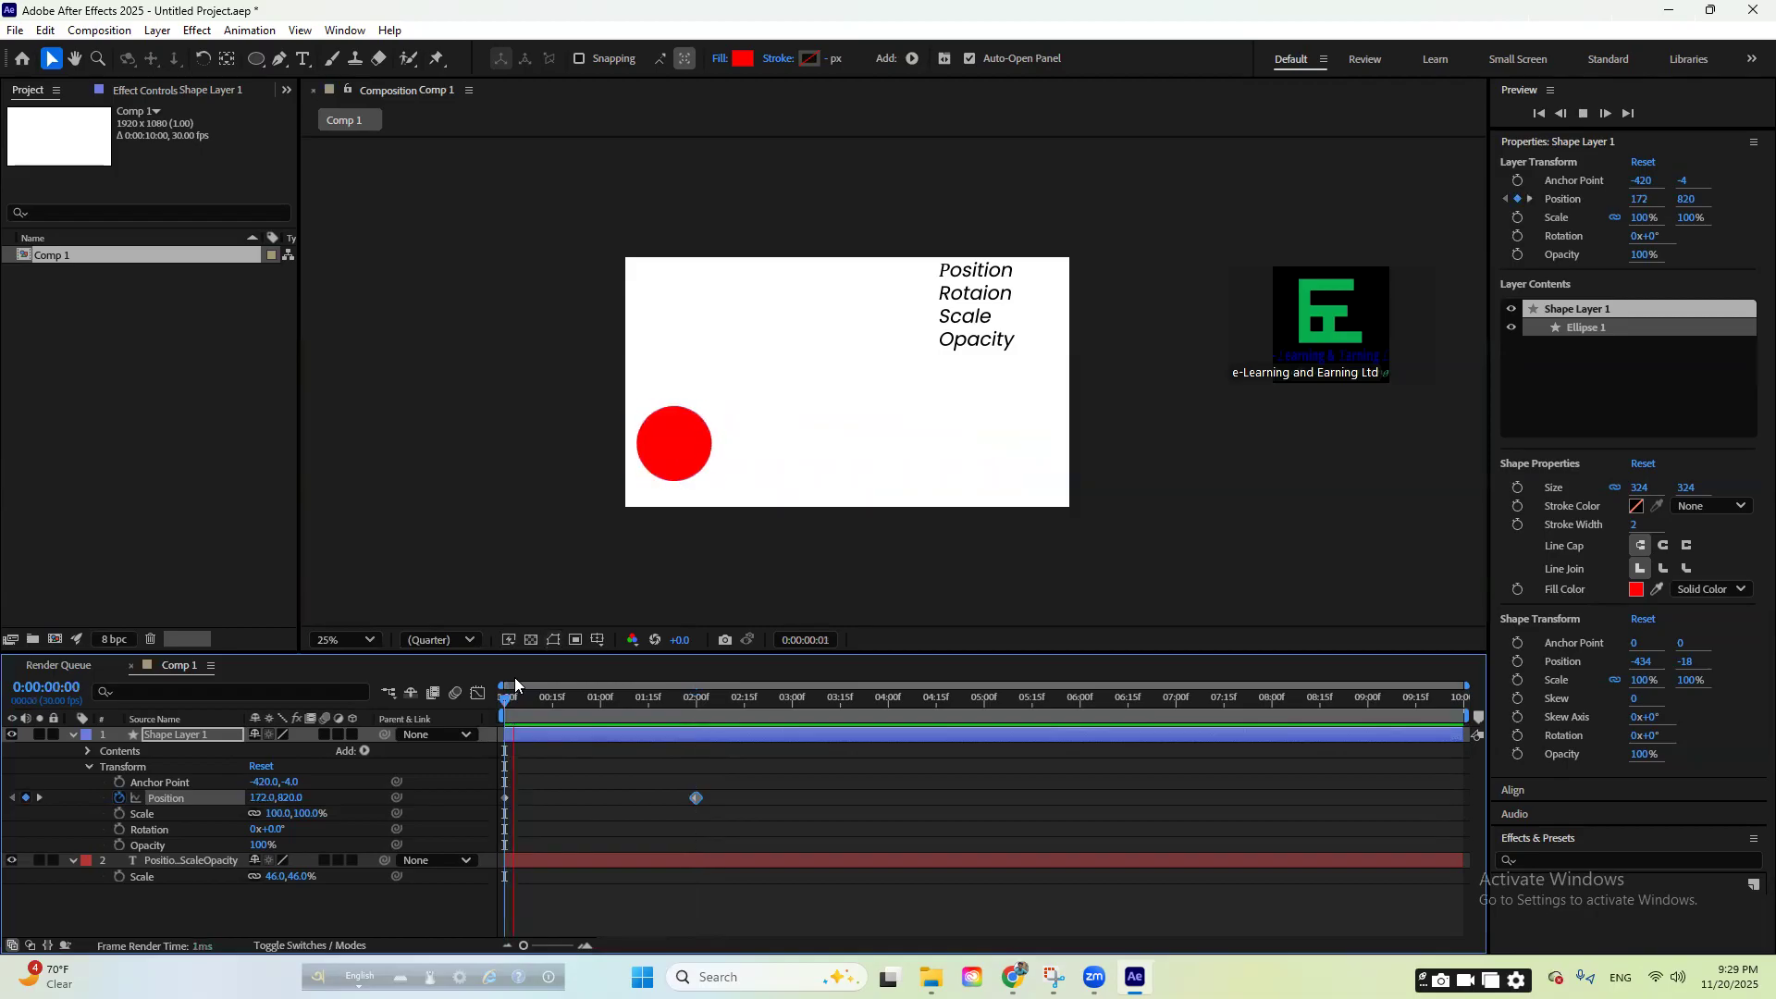
key(space)
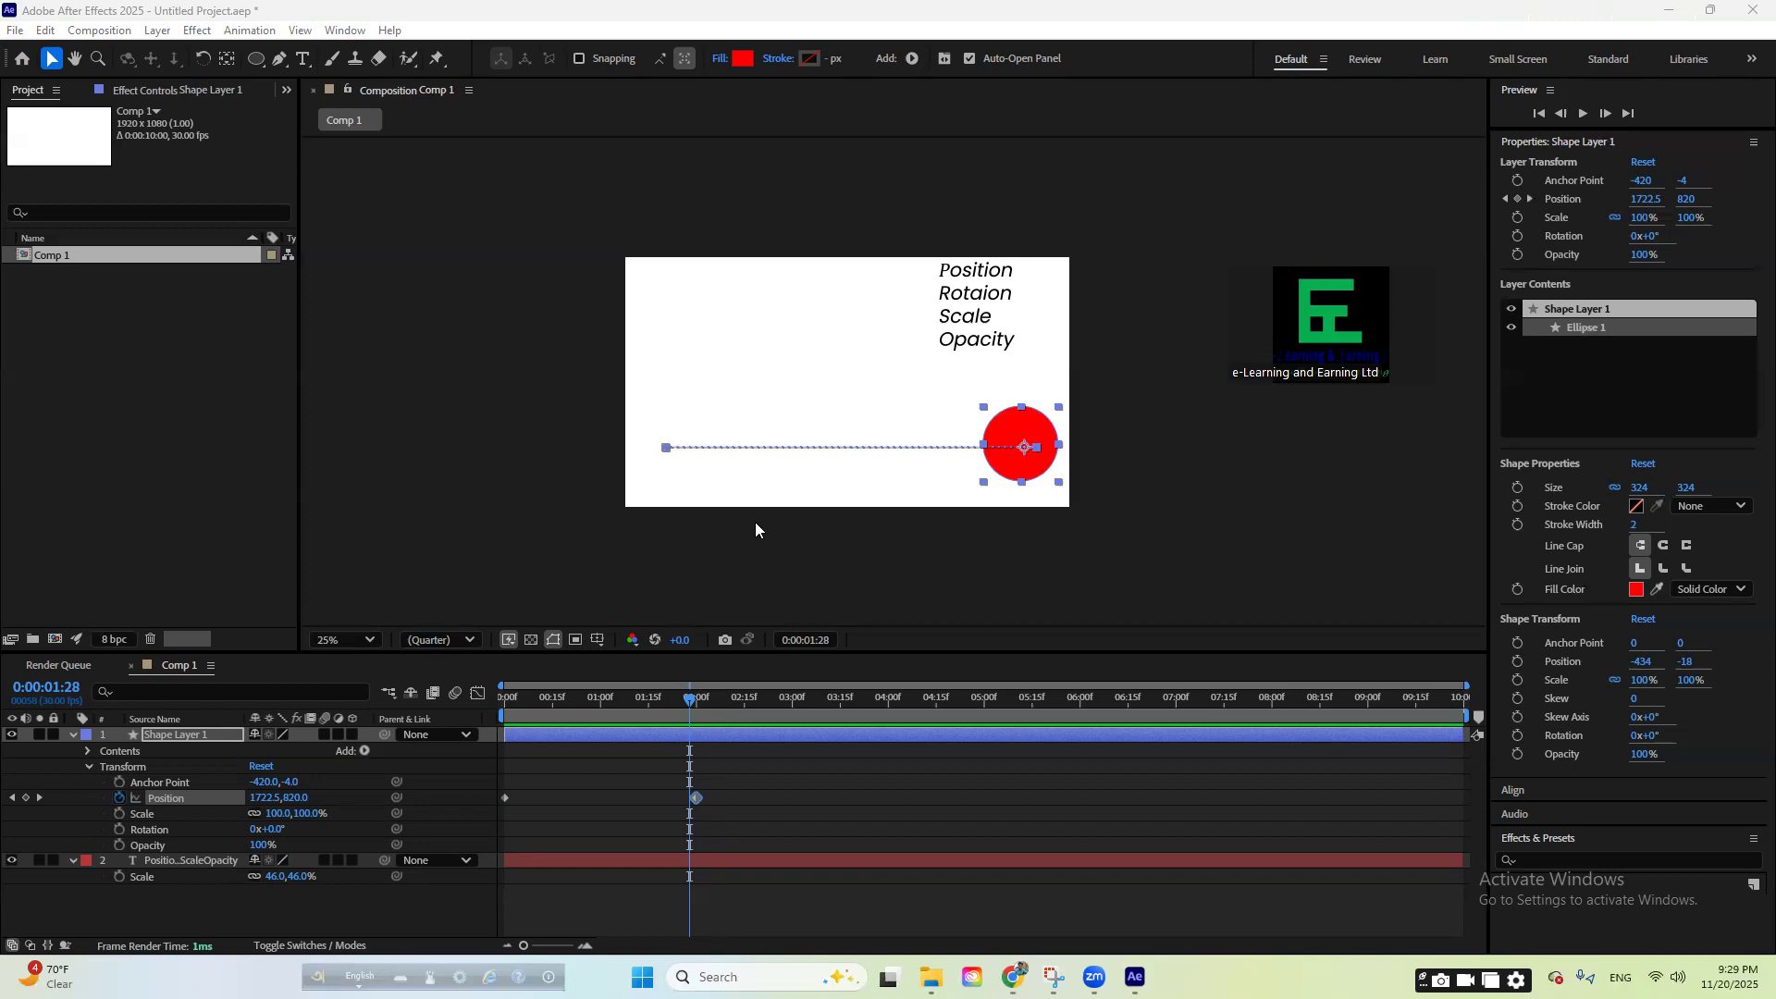
click(684, 700)
click(695, 713)
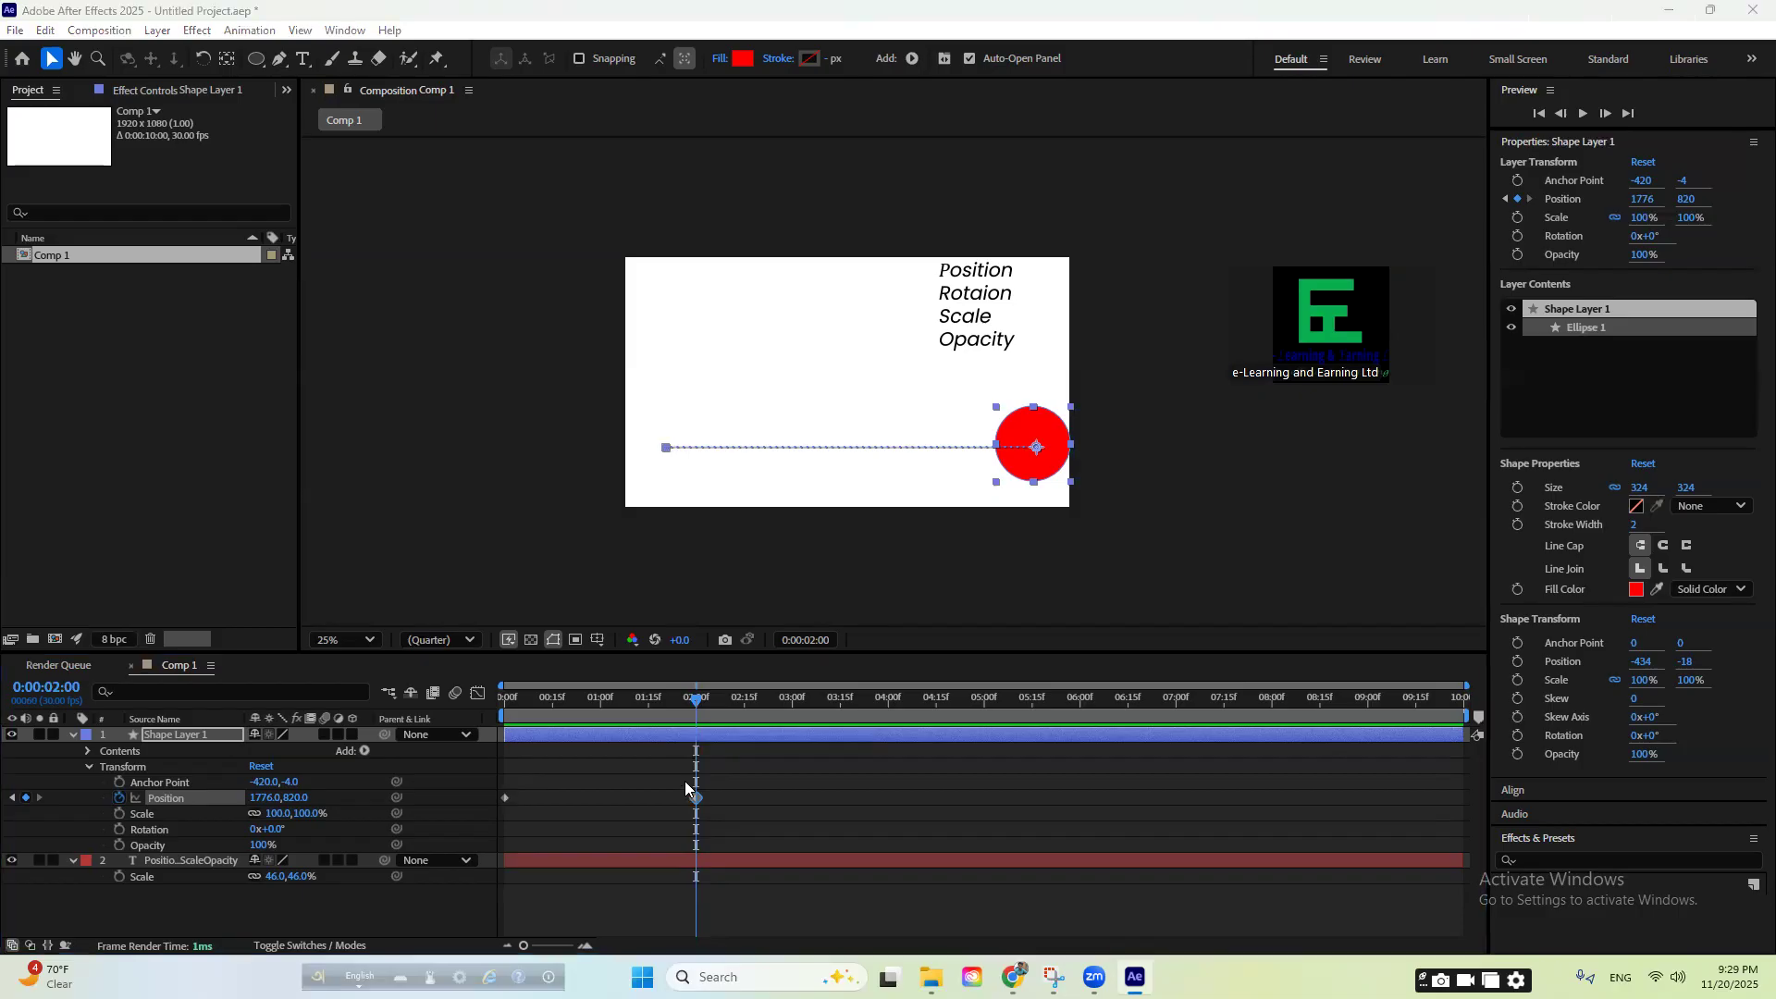
- Delete both Position keyframes of the circle layer and collapse the layer's properties
click(714, 811)
drag(697, 709, 512, 742)
drag(788, 786, 485, 841)
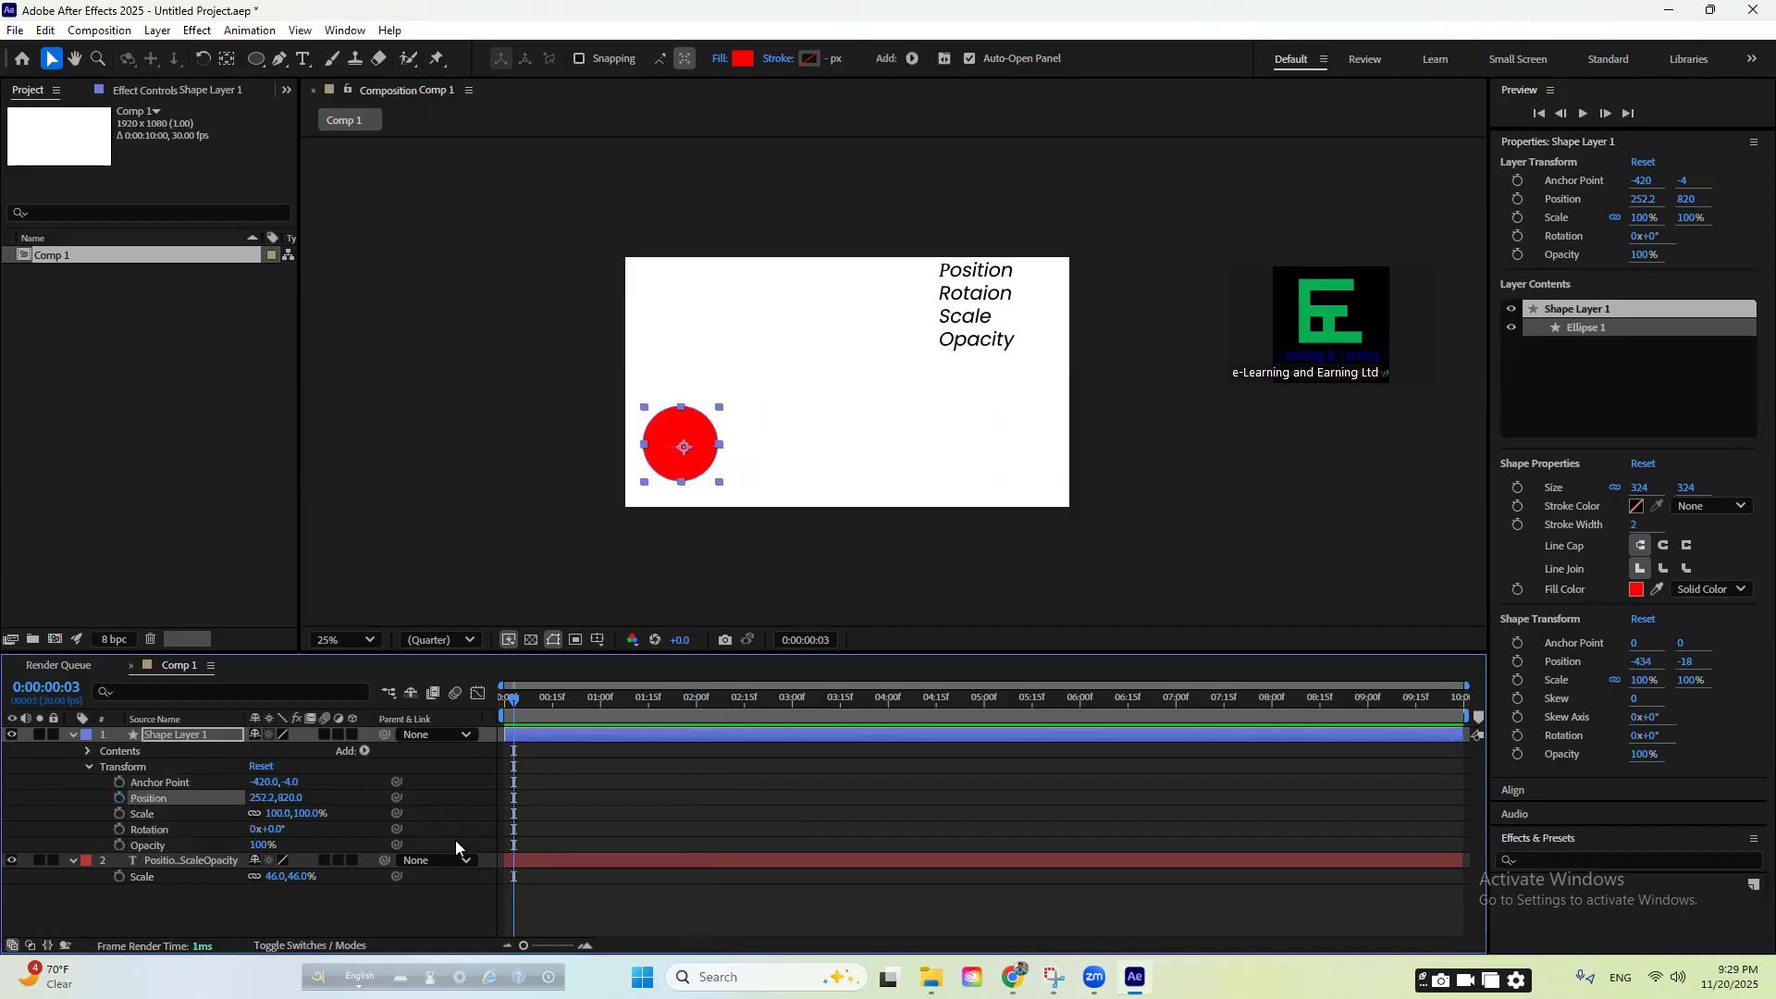
click(72, 735)
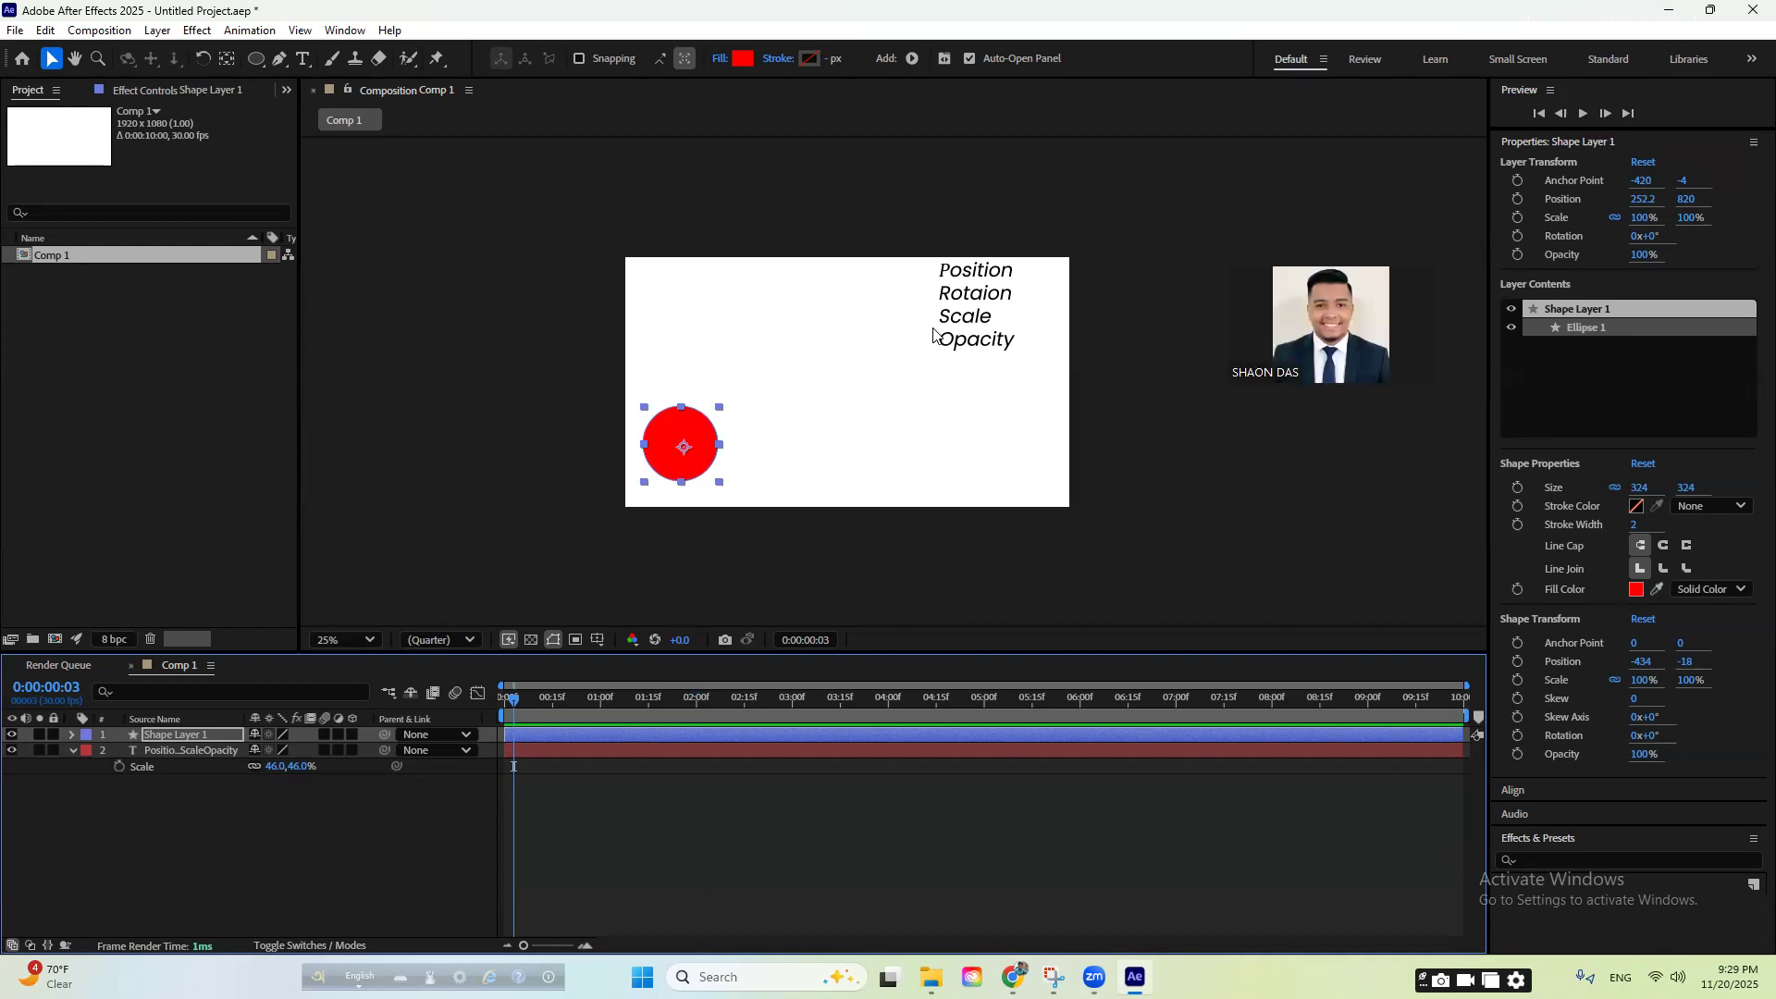
- Move the red circle to the left edge of the frame, at about 164, 748, and set the current time to 0:00:01:00
click(580, 703)
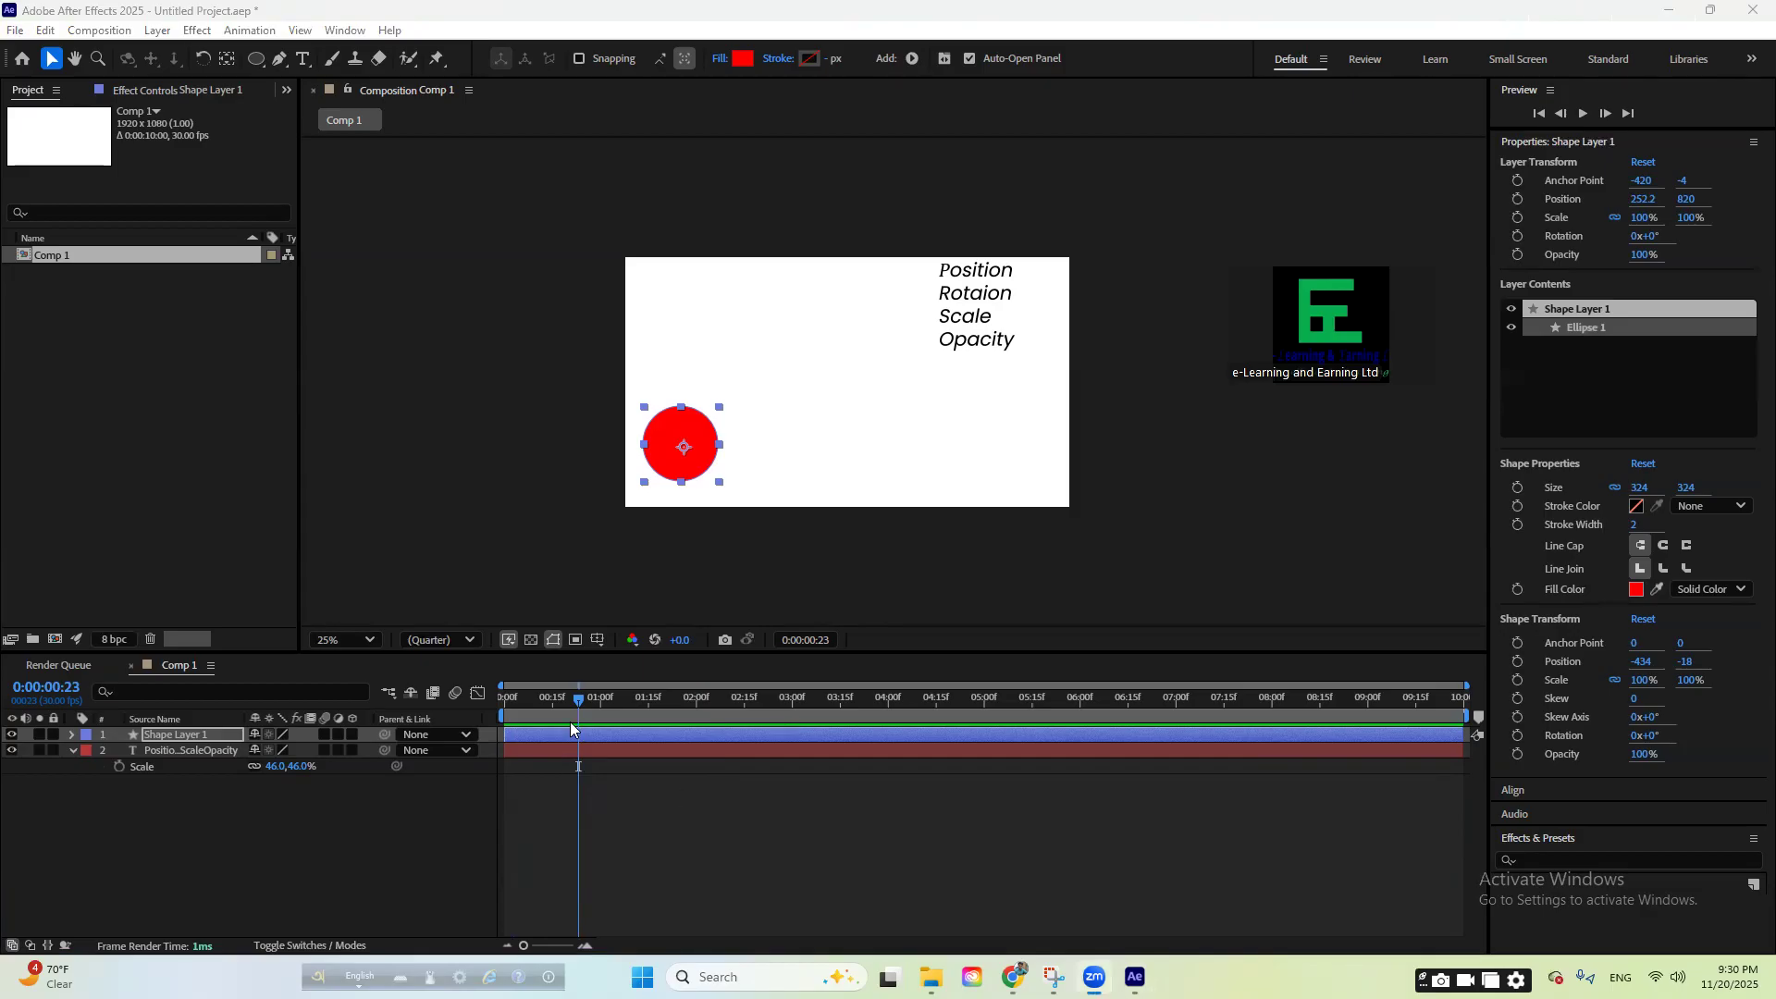
mouse_move(673, 435)
mouse_down()
mouse_move(688, 385)
mouse_move(671, 419)
mouse_move(651, 417)
mouse_up()
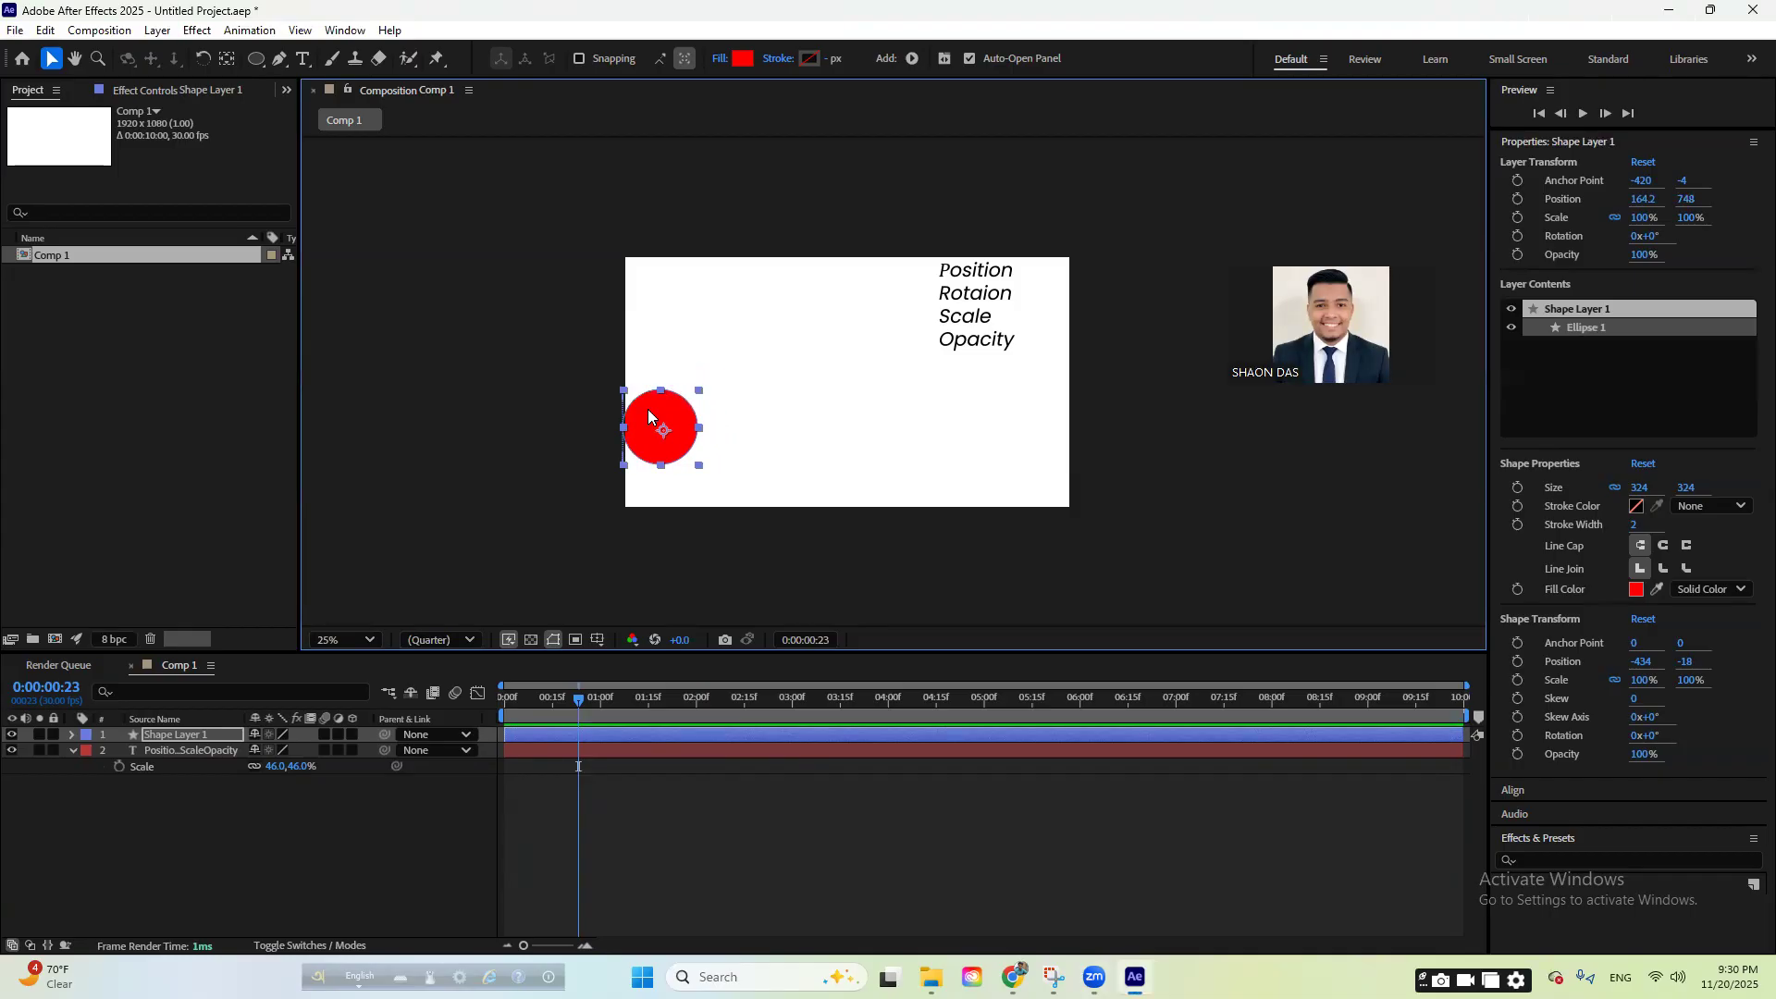
drag(584, 700, 601, 700)
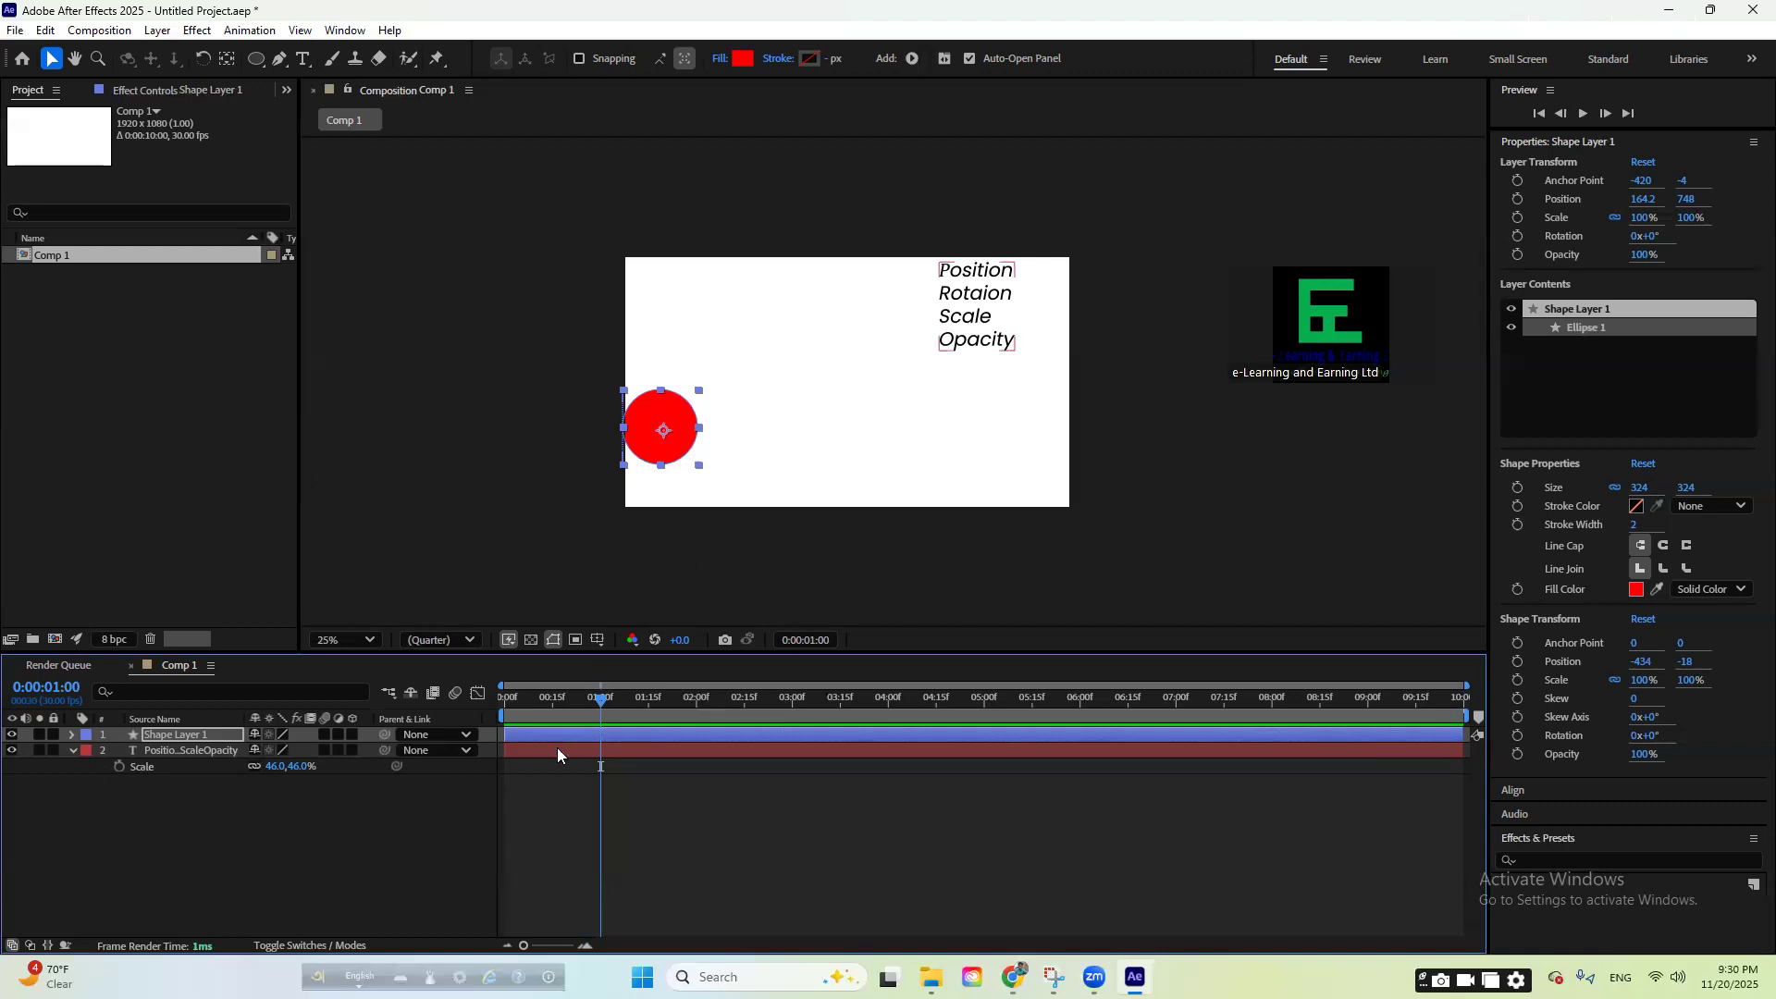
- Keyframe the circle's Position at 0:00:00:00 and, moved to the frame's right edge at about 1780, 728, at 0:00:03:00
drag(599, 701, 499, 724)
key(p)
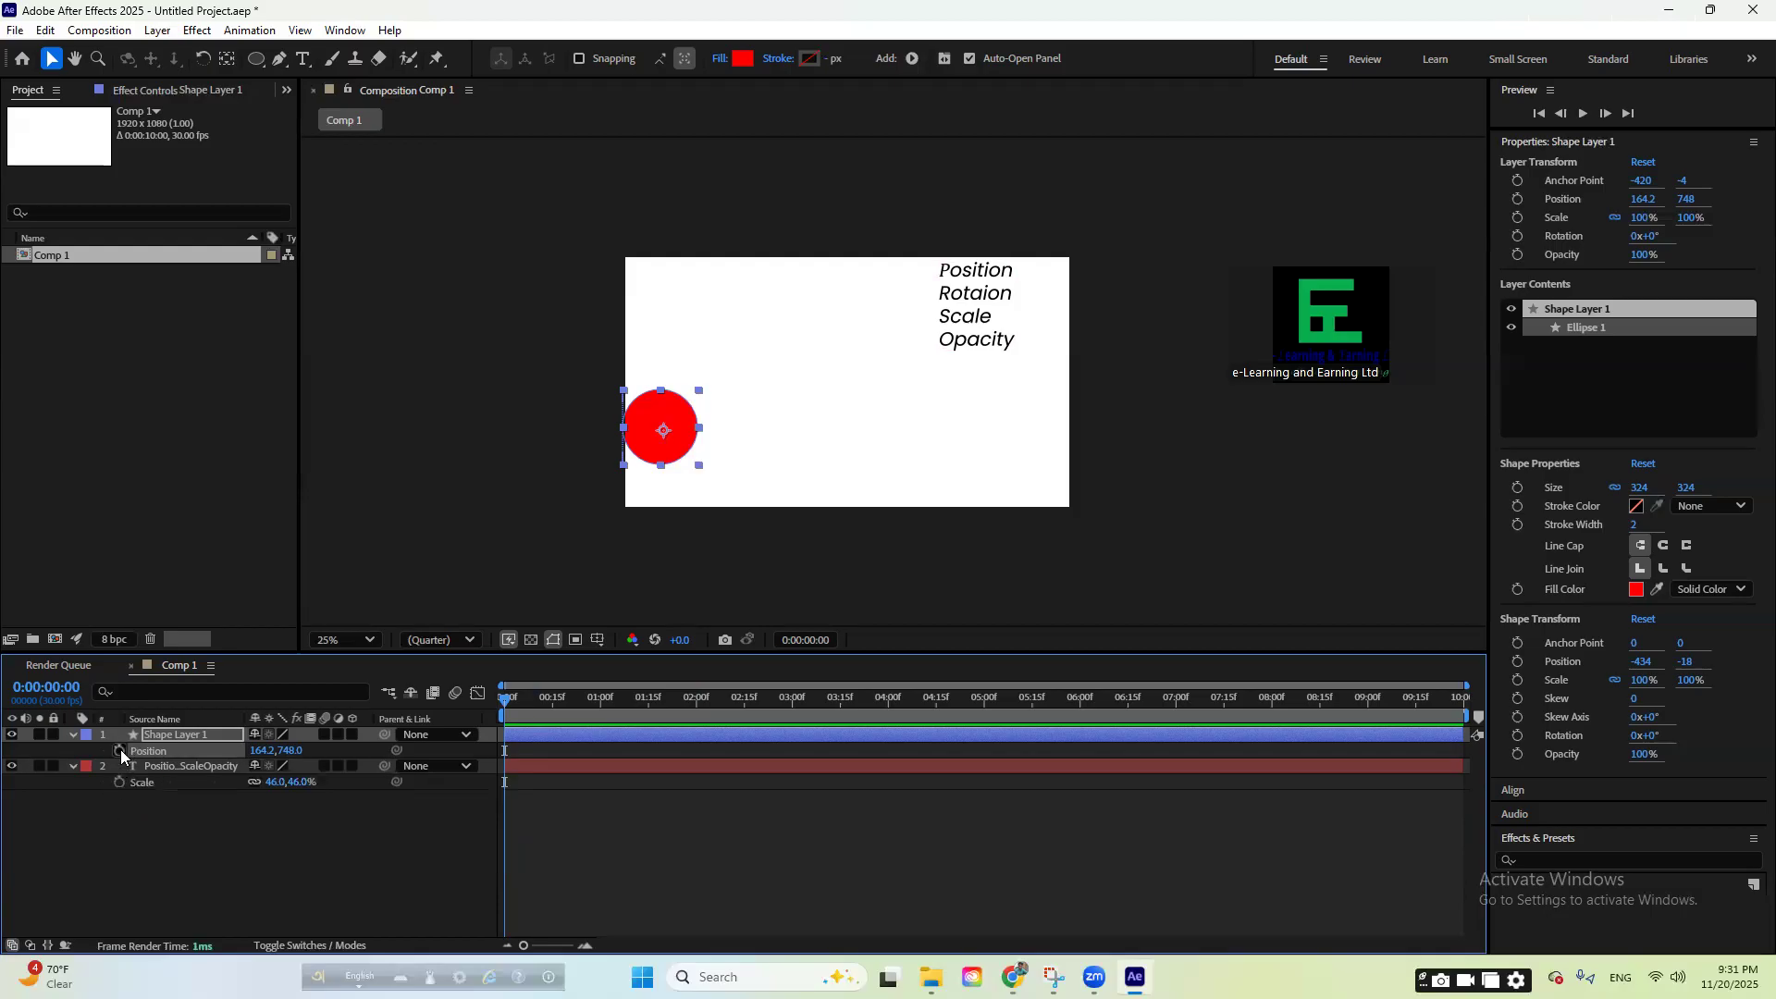
click(120, 750)
drag(506, 703, 795, 724)
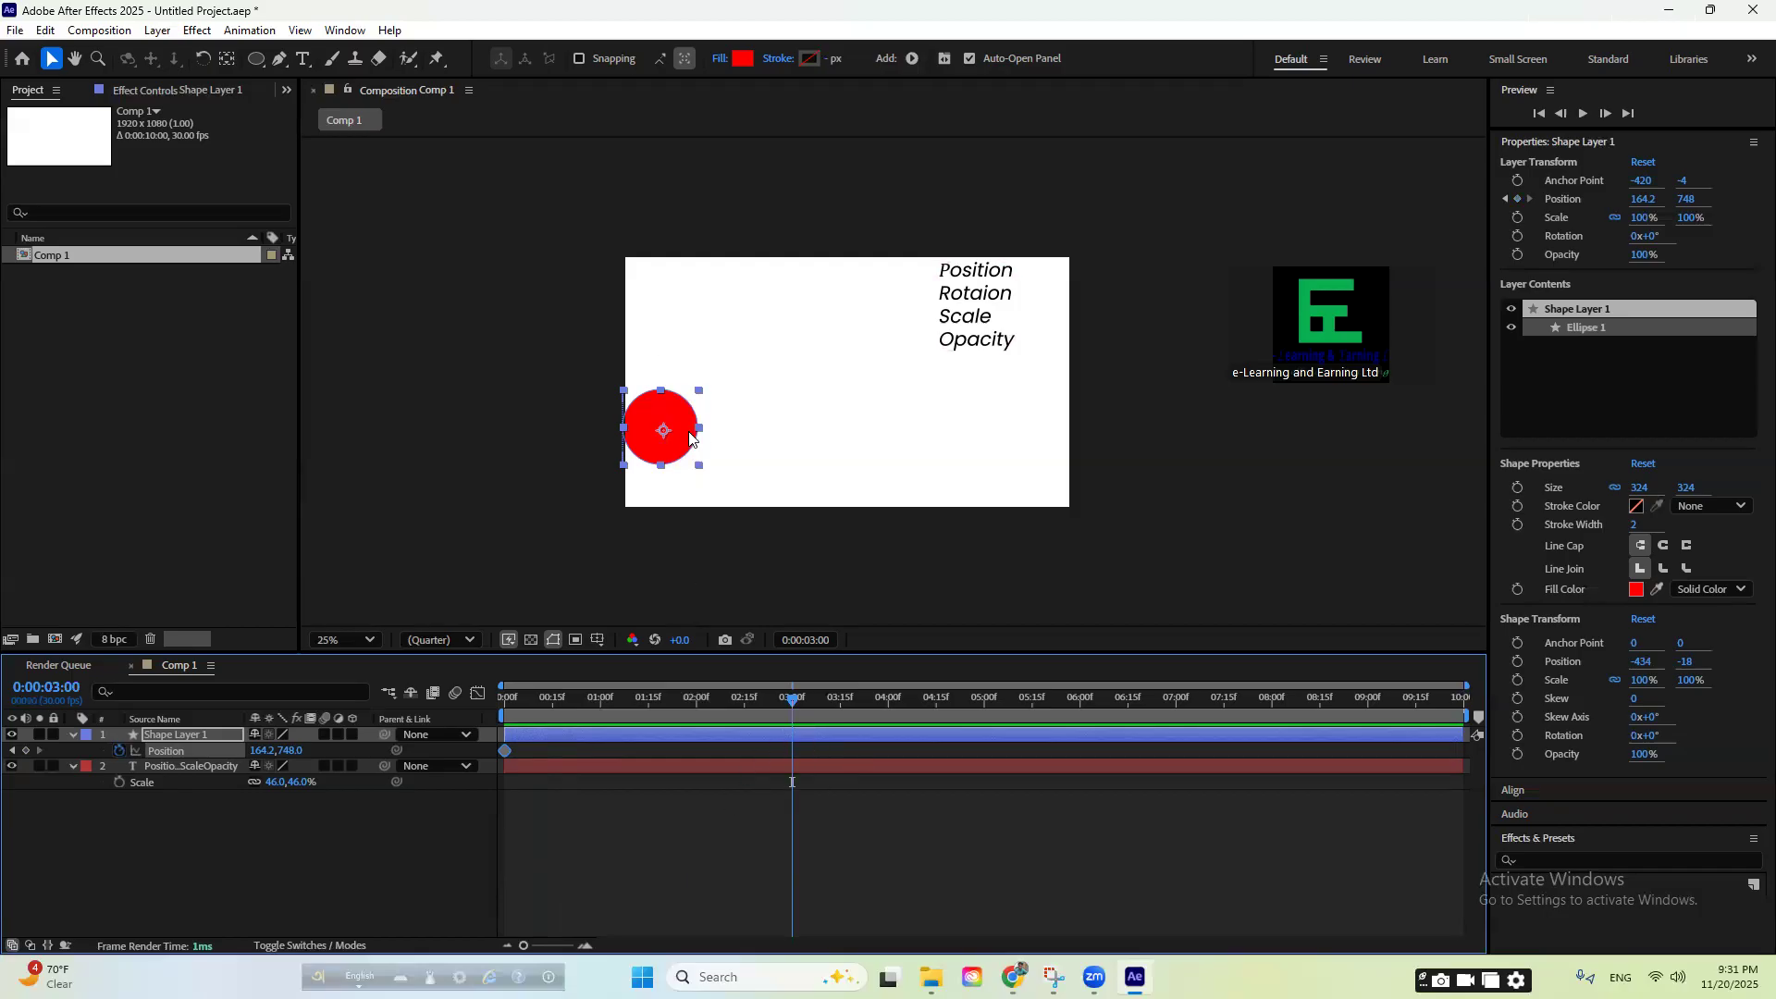
drag(675, 423, 1051, 415)
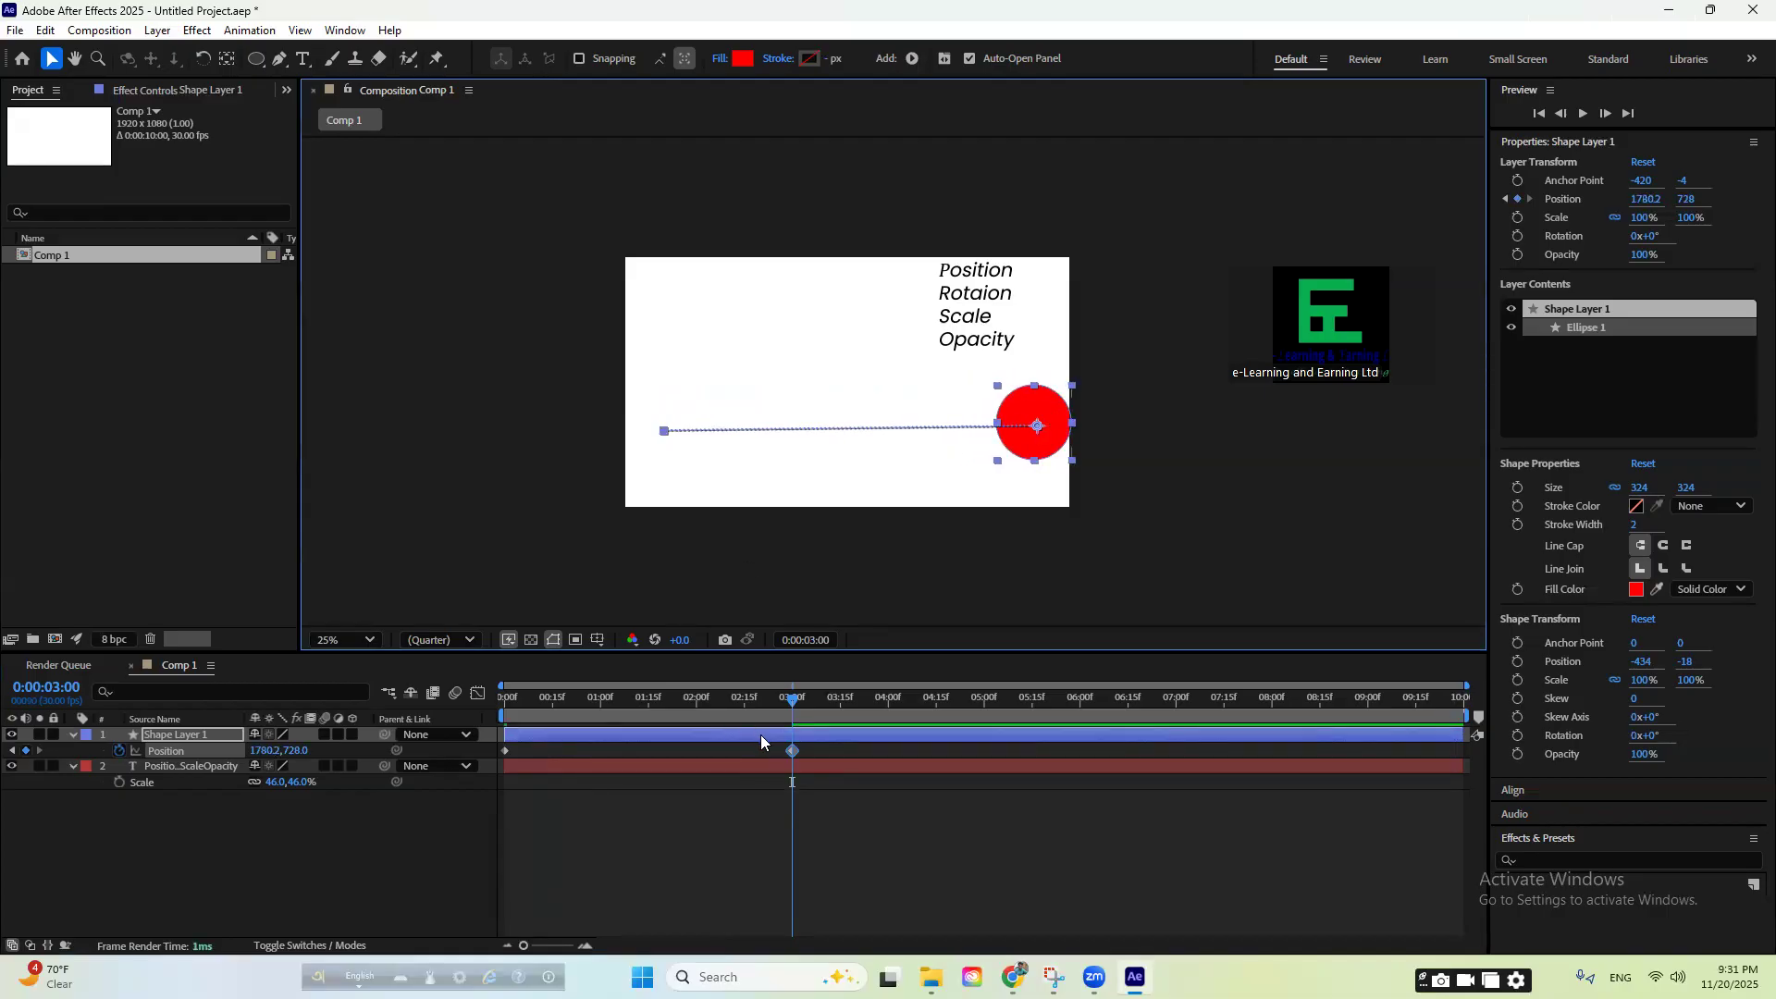
- Play the three-second circle motion from the beginning twice
drag(790, 702, 504, 703)
key(space)
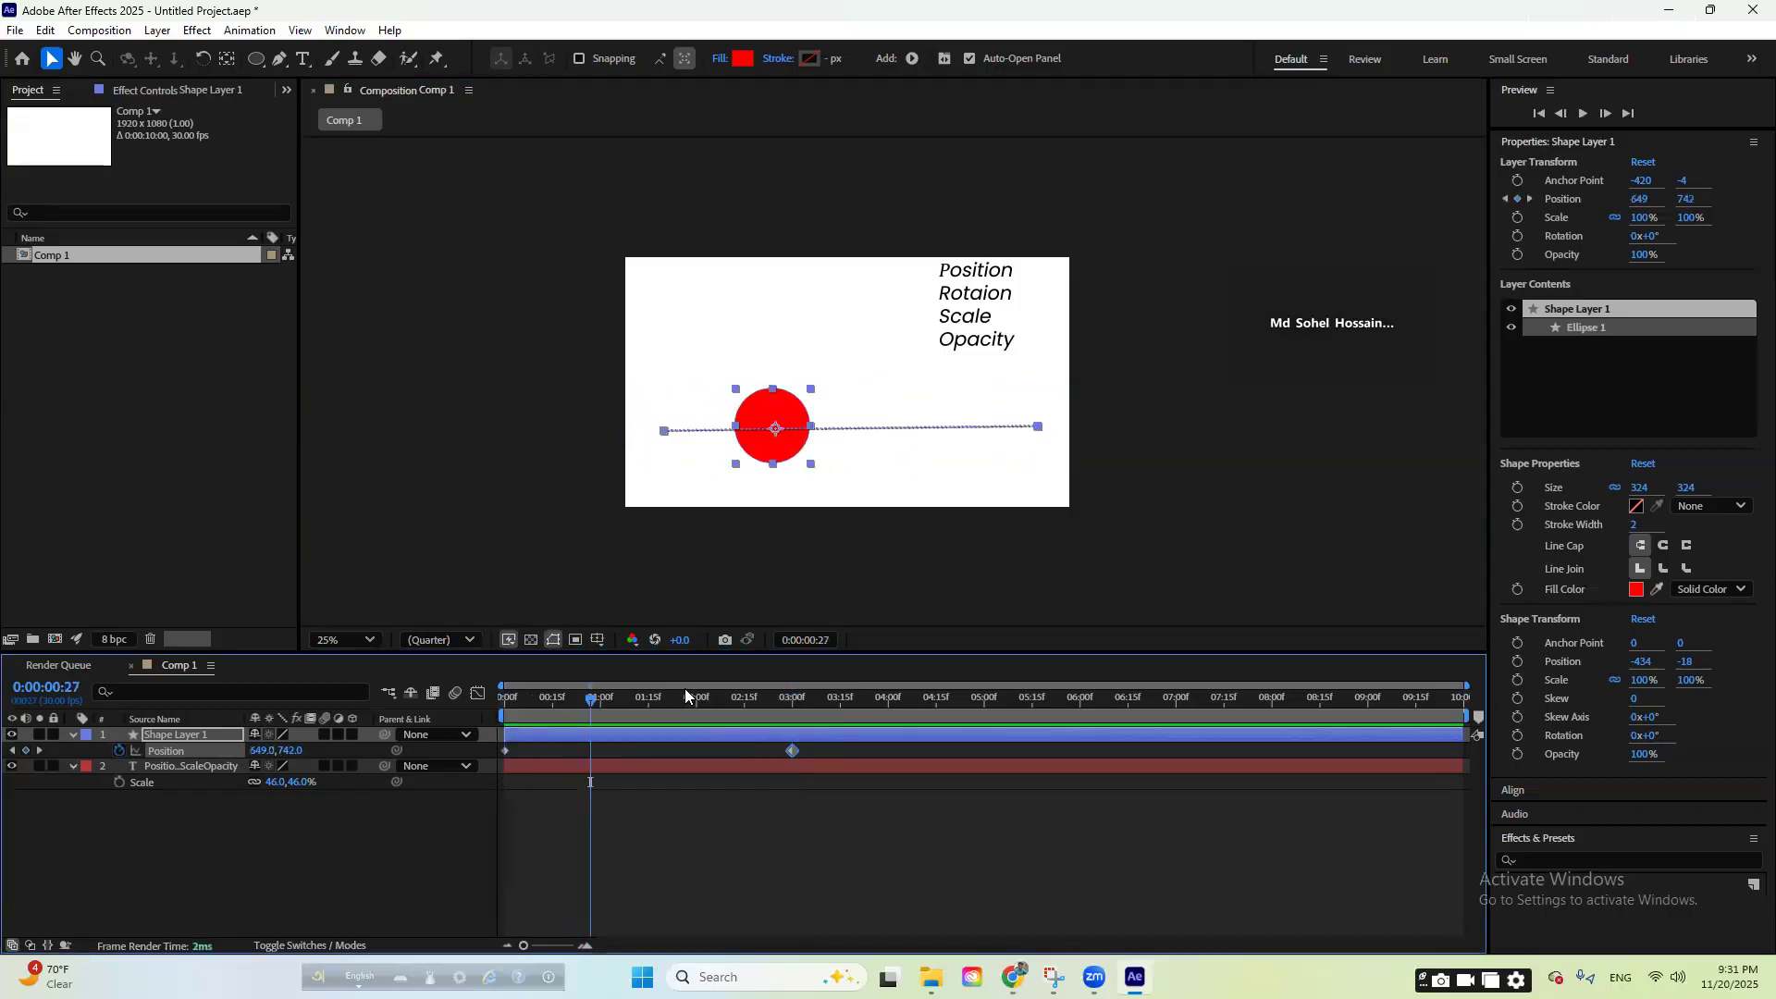
key(space)
drag(760, 699, 479, 726)
key(space)
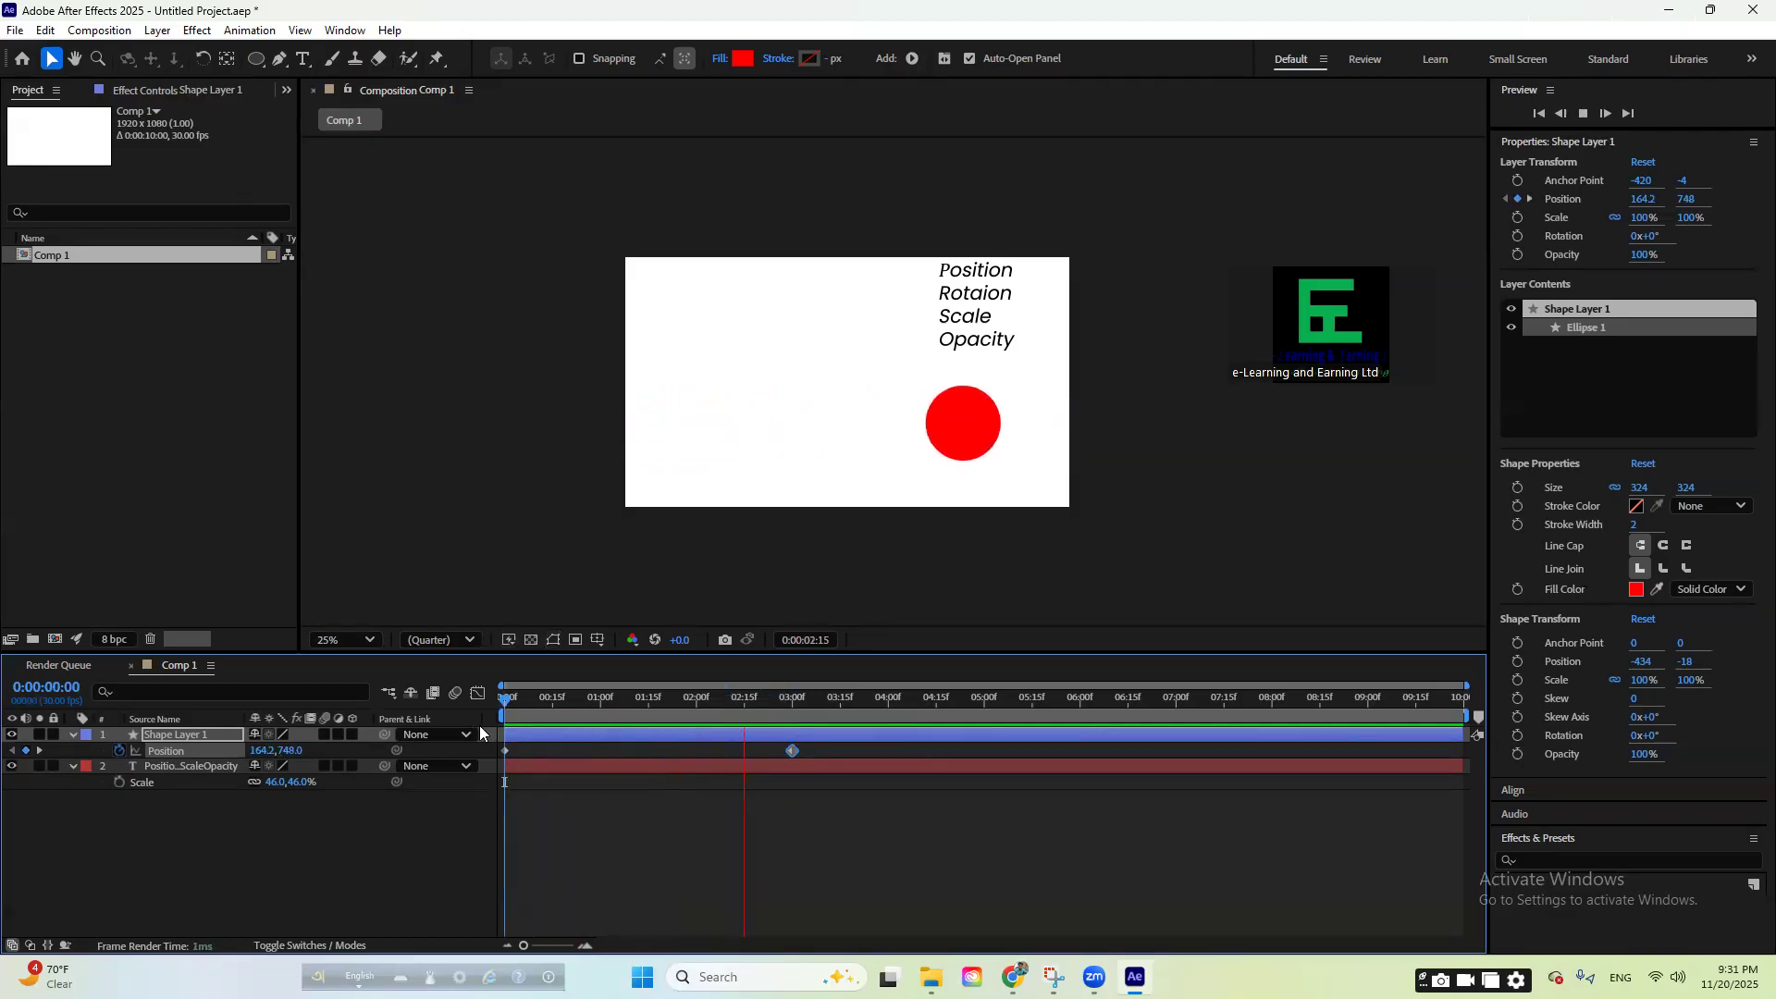
key(space)
- Move the current time to 0:00:05:06 and remove the circle's Position keyframes at 0:00:00:00 and 0:00:03:00
drag(803, 704, 1003, 764)
click(820, 751)
drag(820, 752, 478, 775)
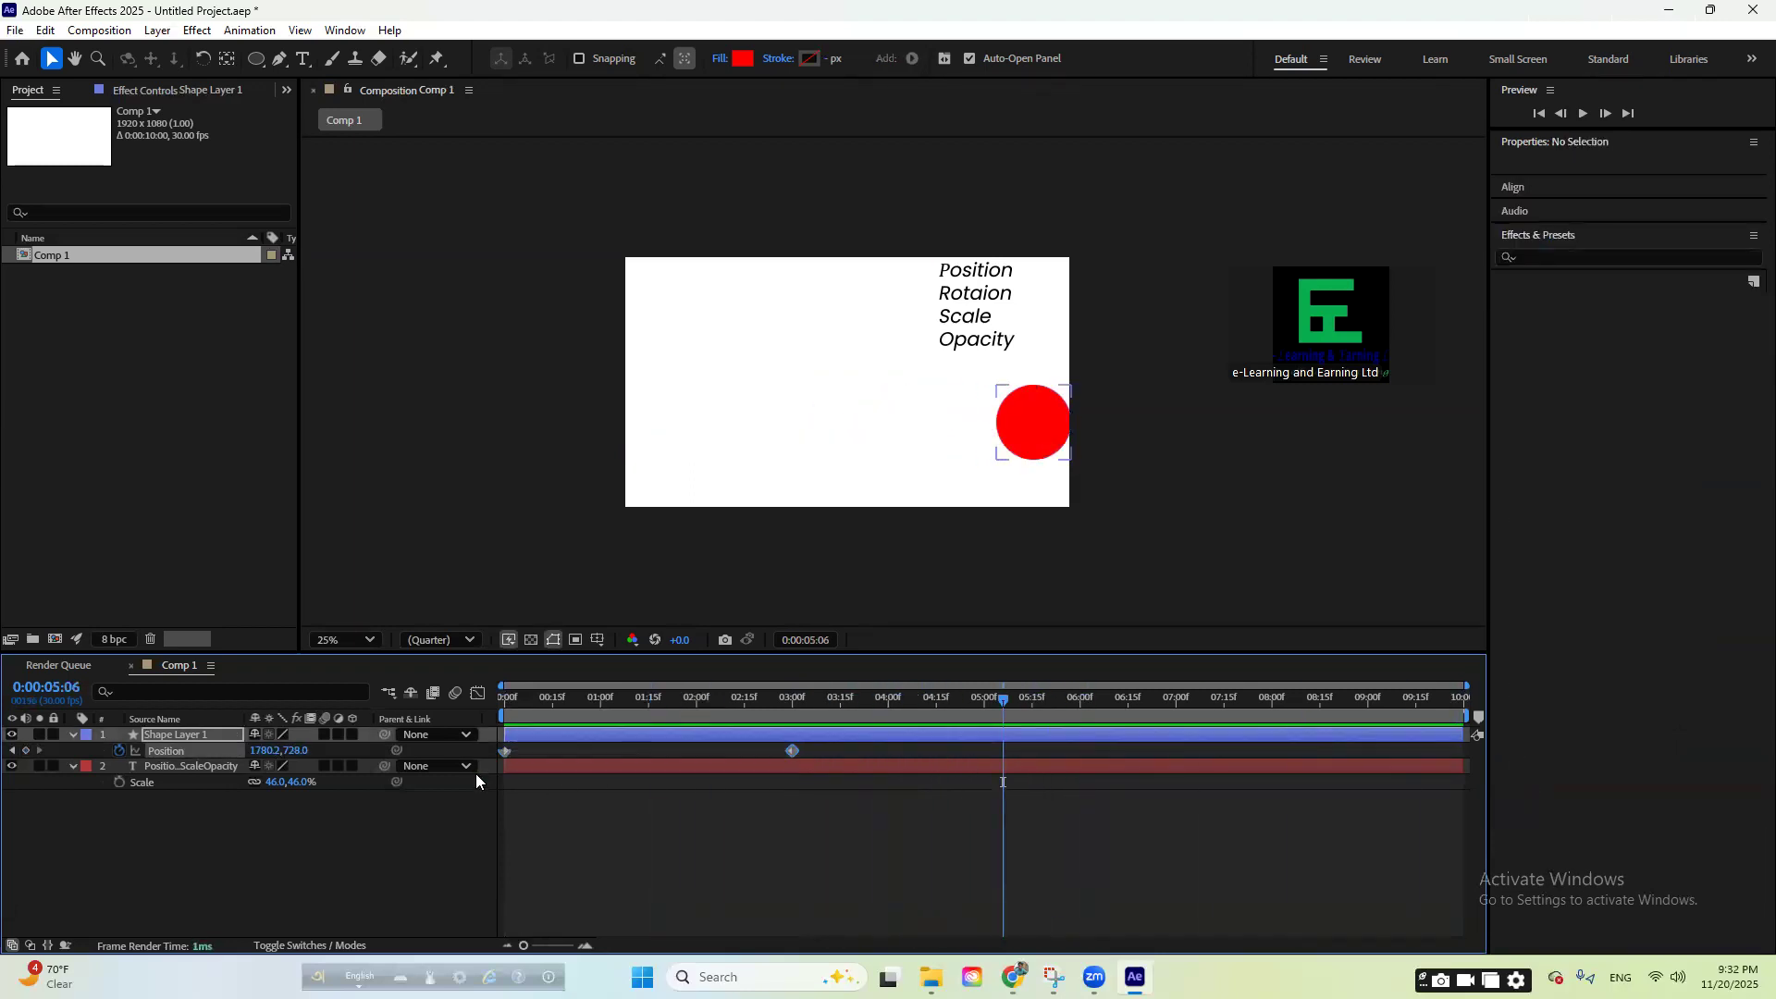
key(Delete)
- Try the circle at several places in the frame and leave it in the upper left corner, at about 176, 172
drag(1045, 412, 1010, 451)
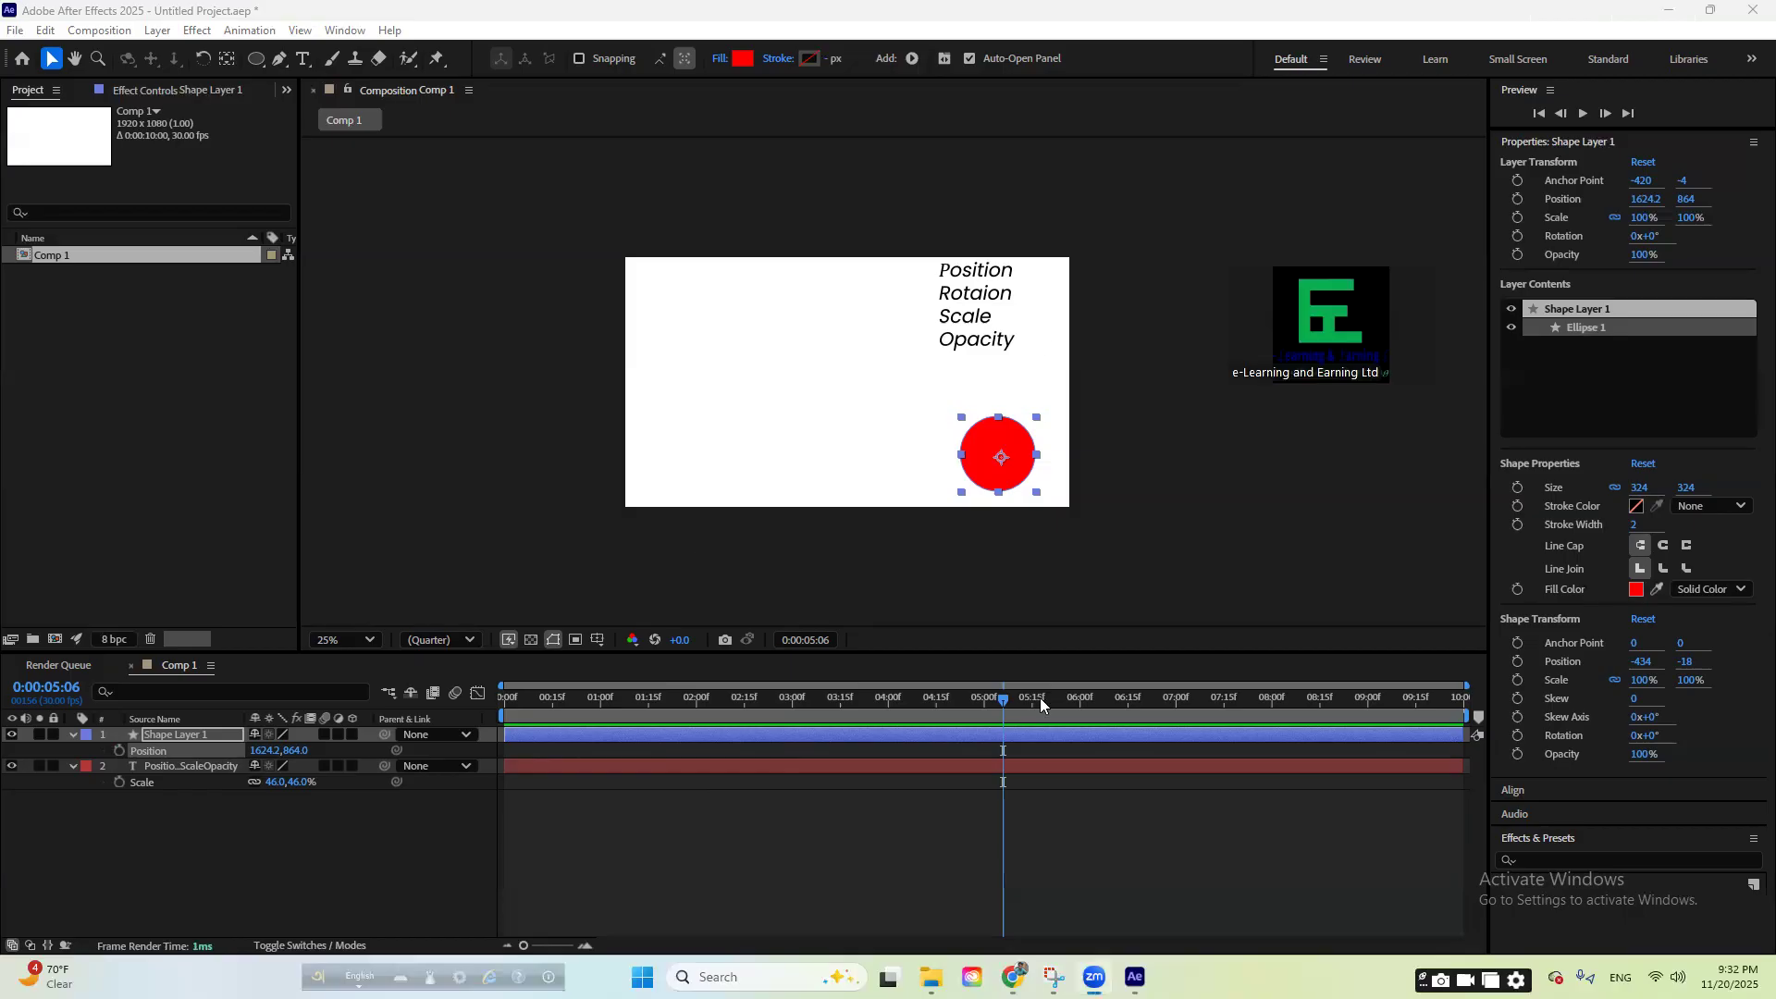
drag(1017, 472, 680, 306)
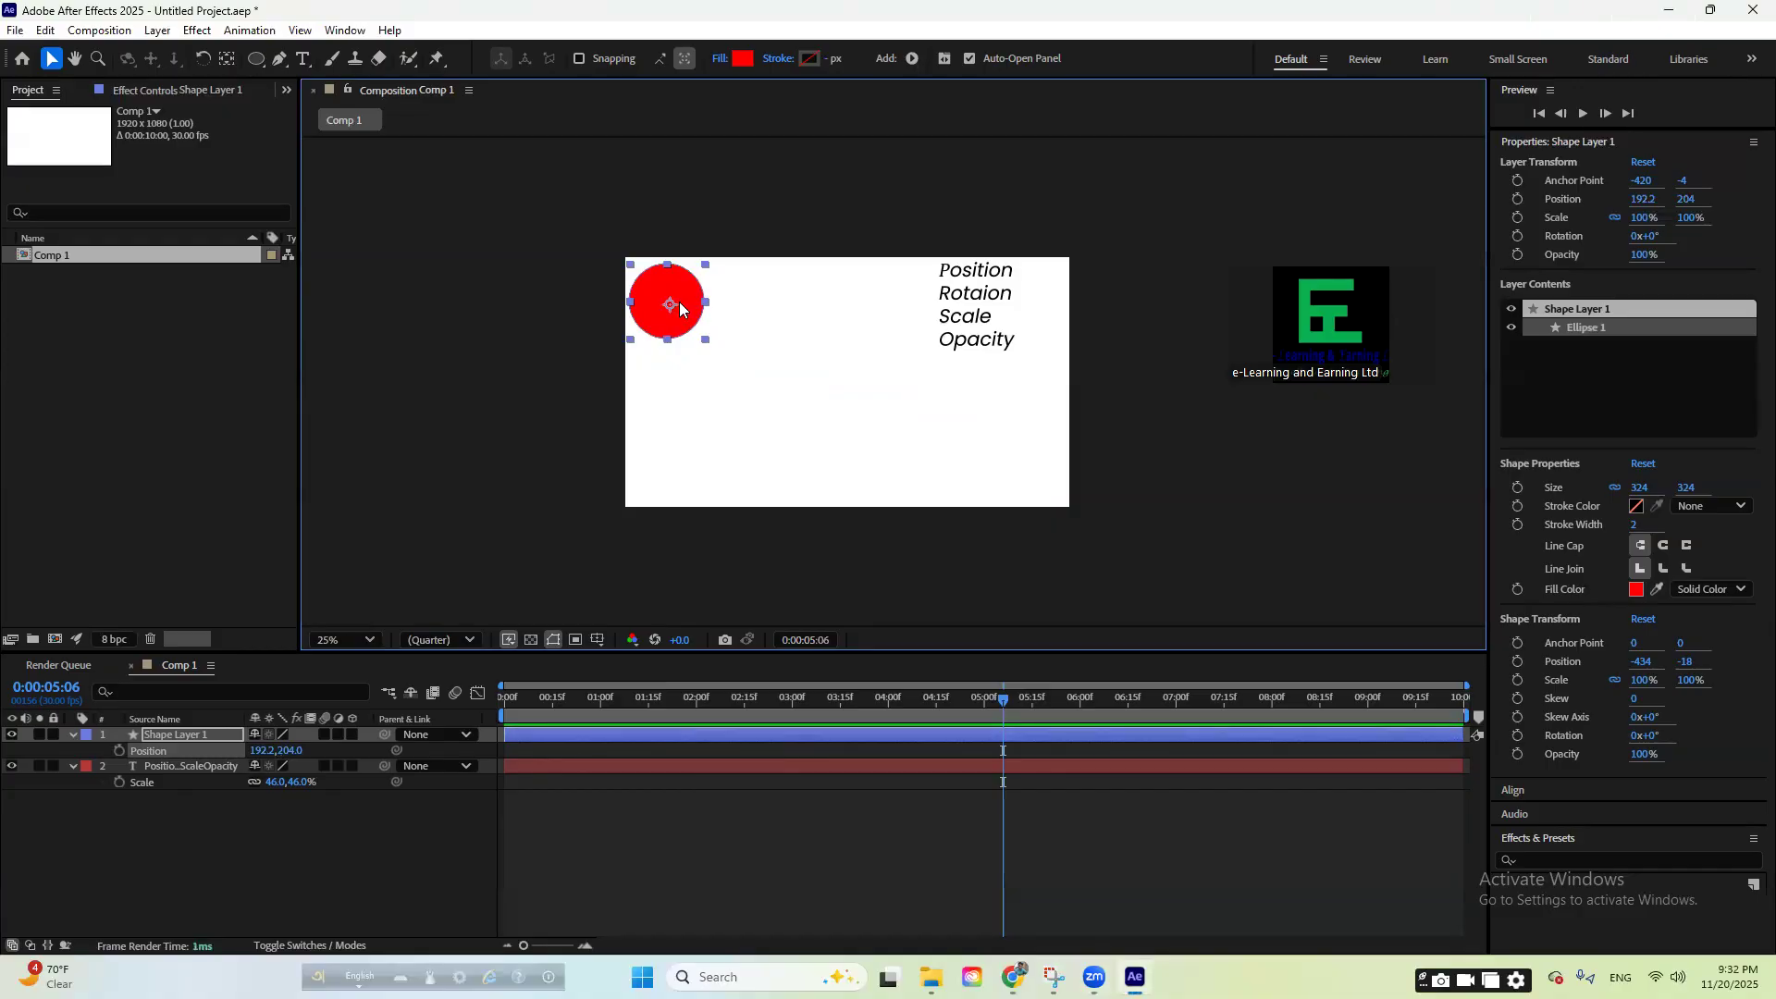
drag(680, 305, 958, 427)
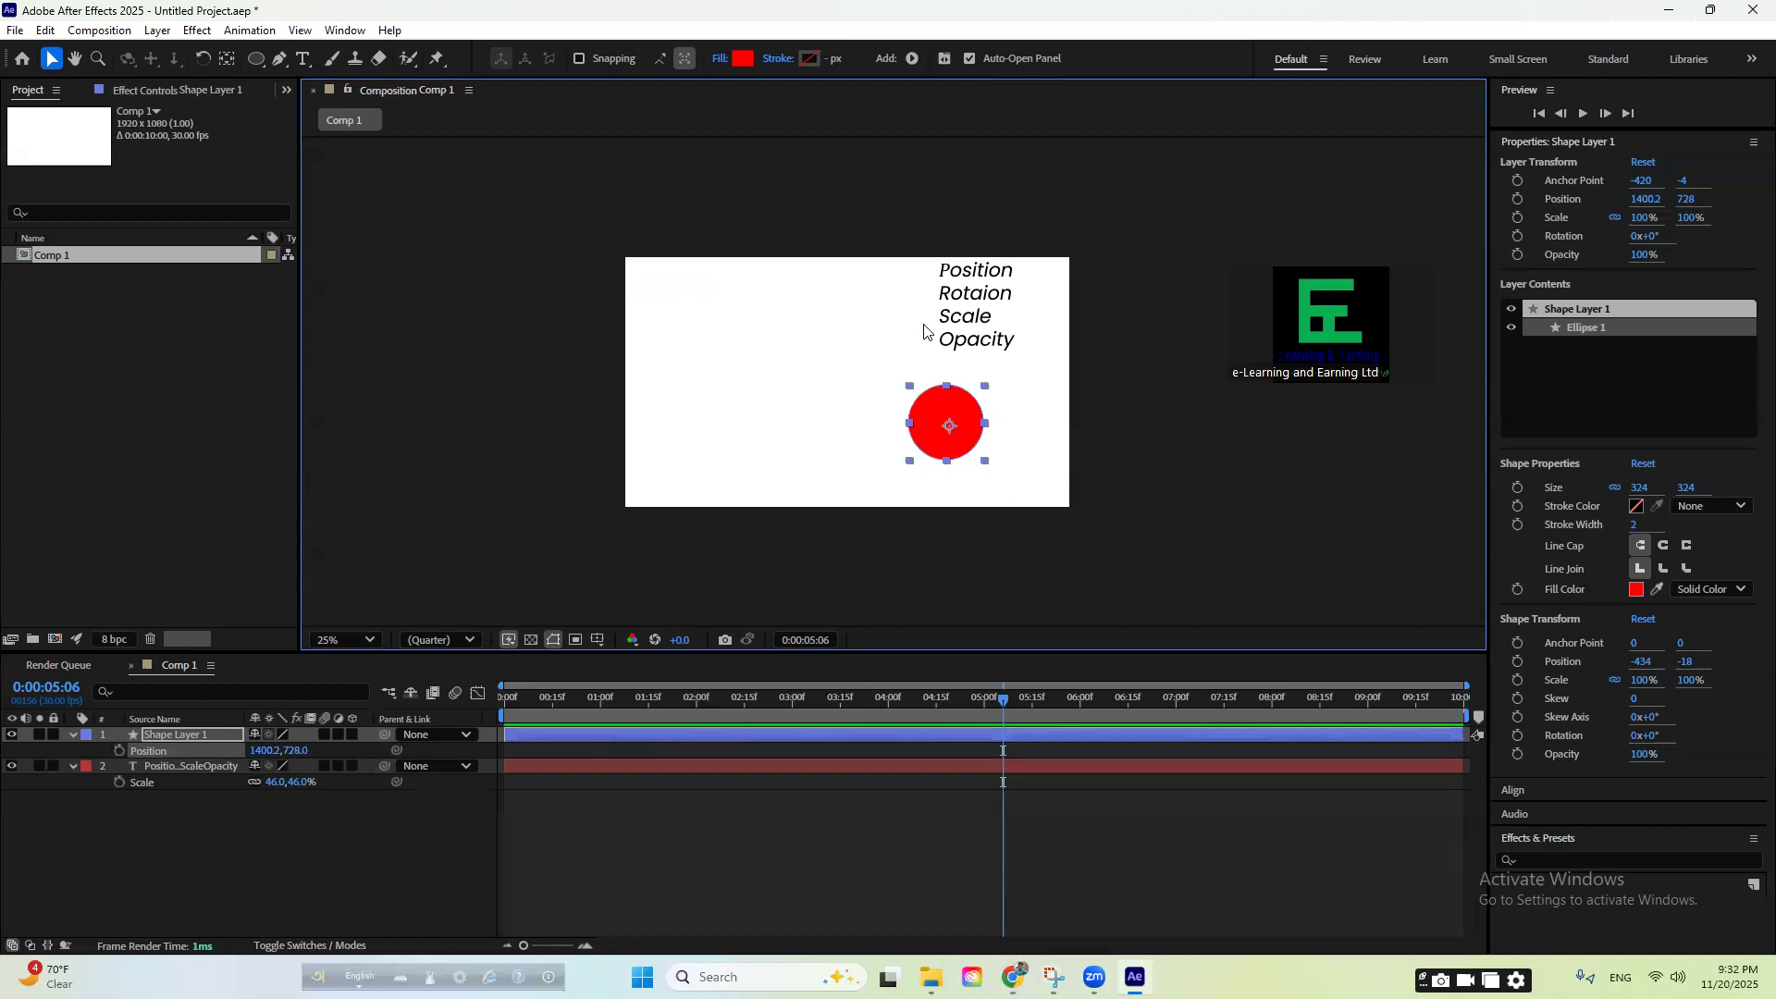
drag(949, 417, 669, 289)
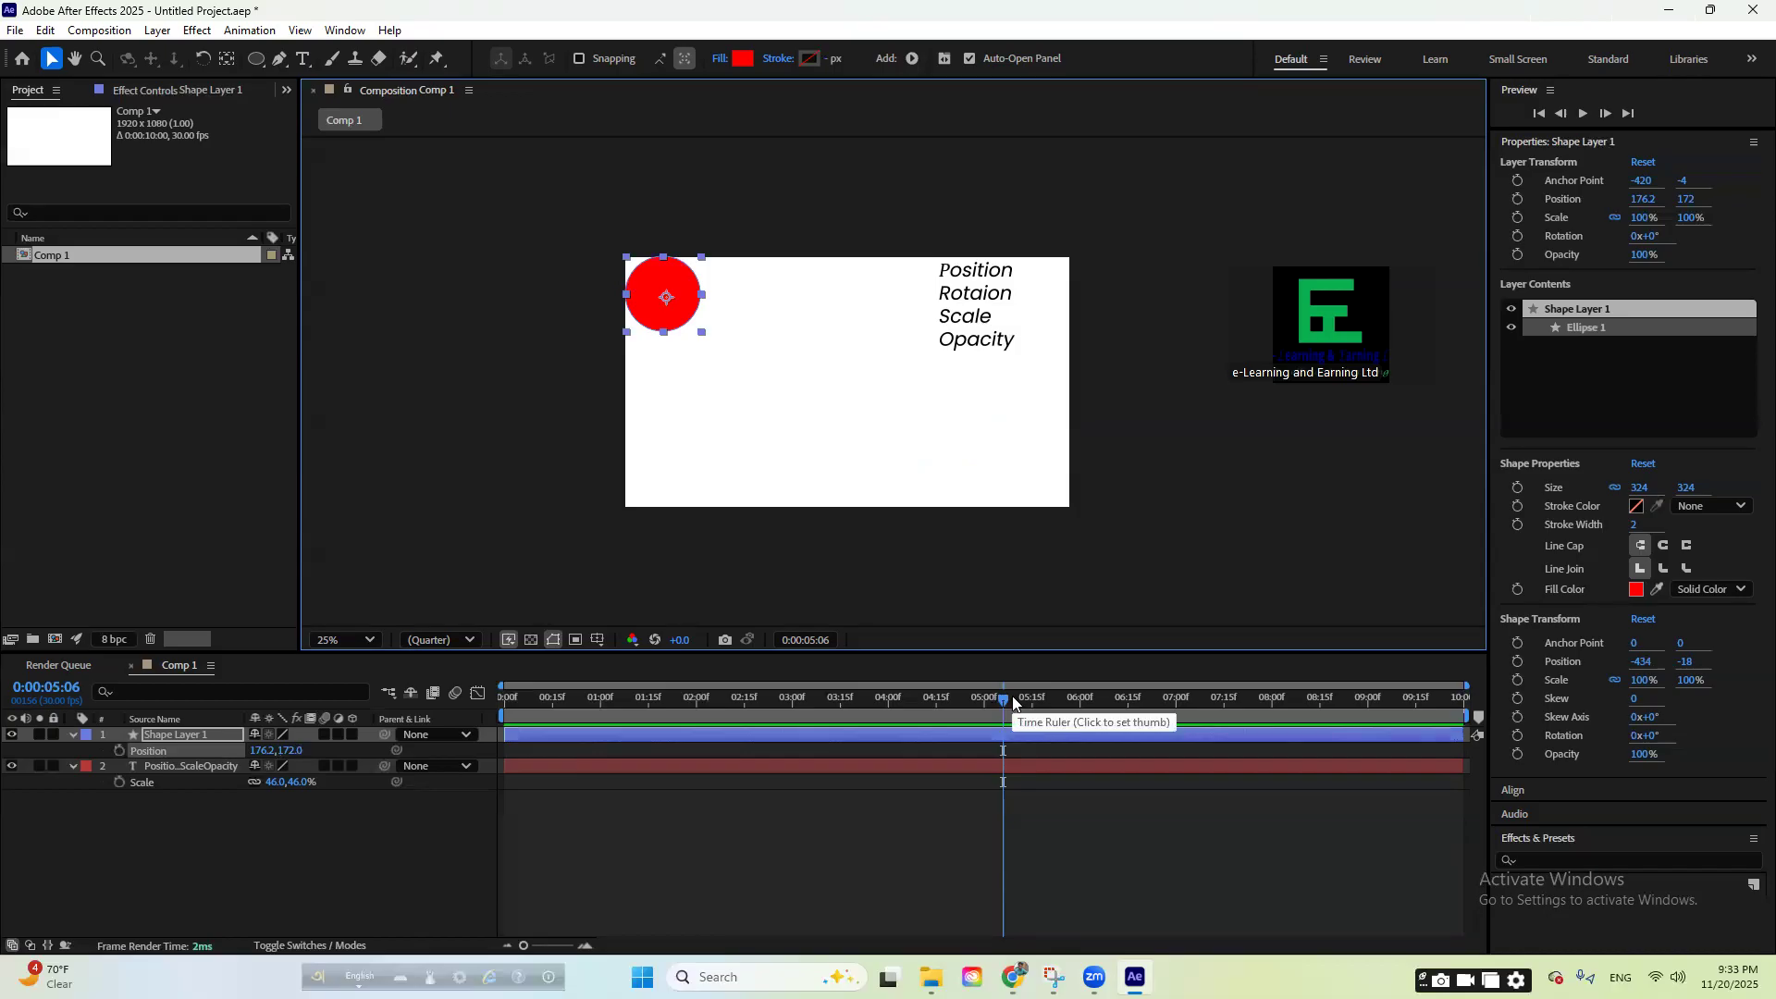
- Keyframe a diagonal Position move from the upper left corner at 0:00:00:00 to the lower right corner, about 1780, 932, at 0:00:03:00
drag(1003, 703, 501, 747)
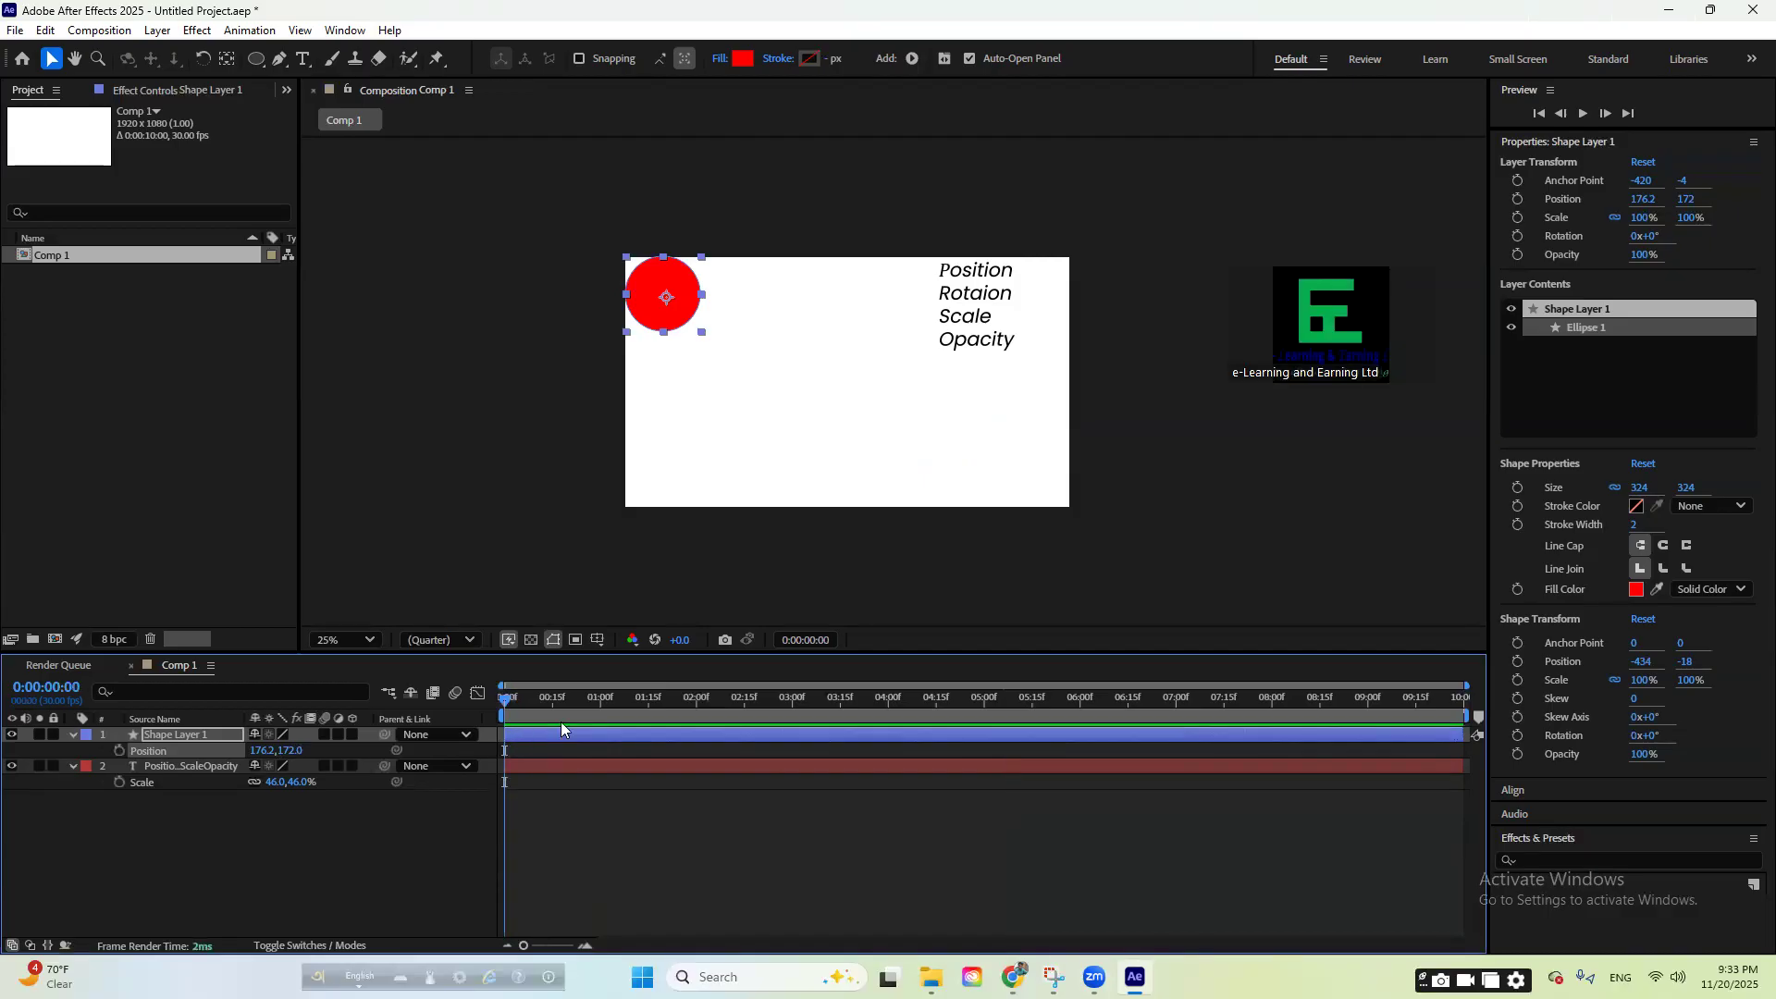
click(543, 734)
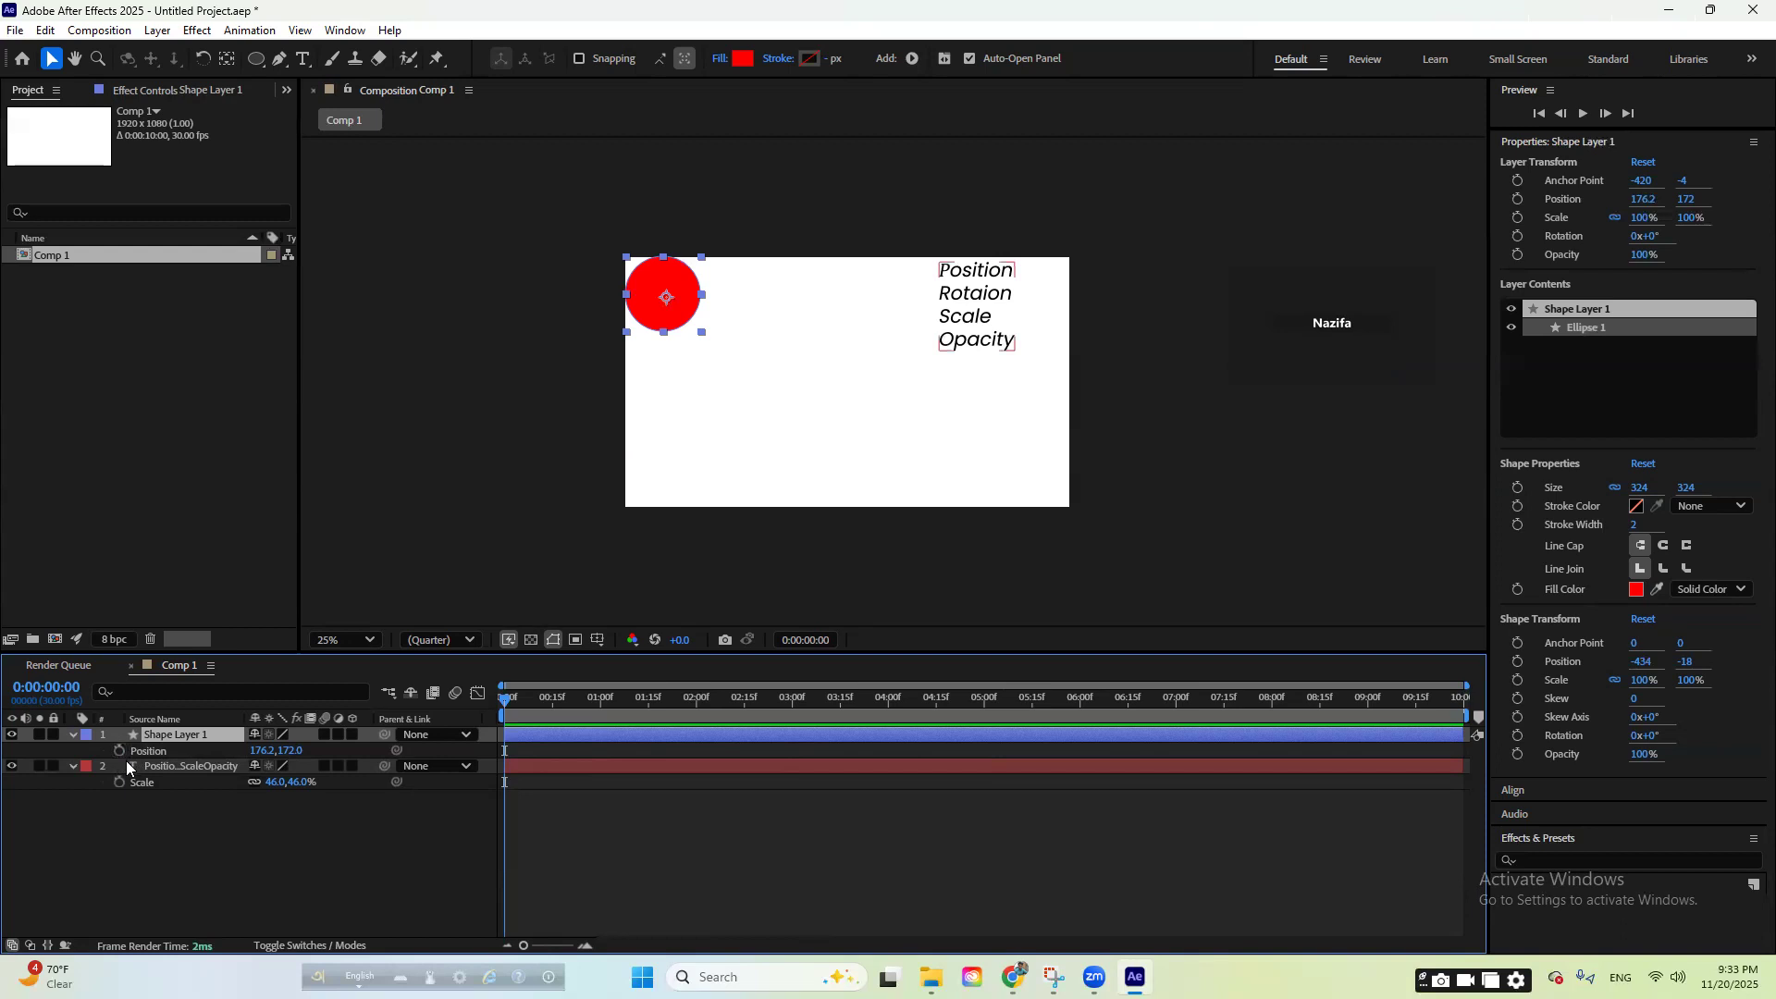
click(121, 751)
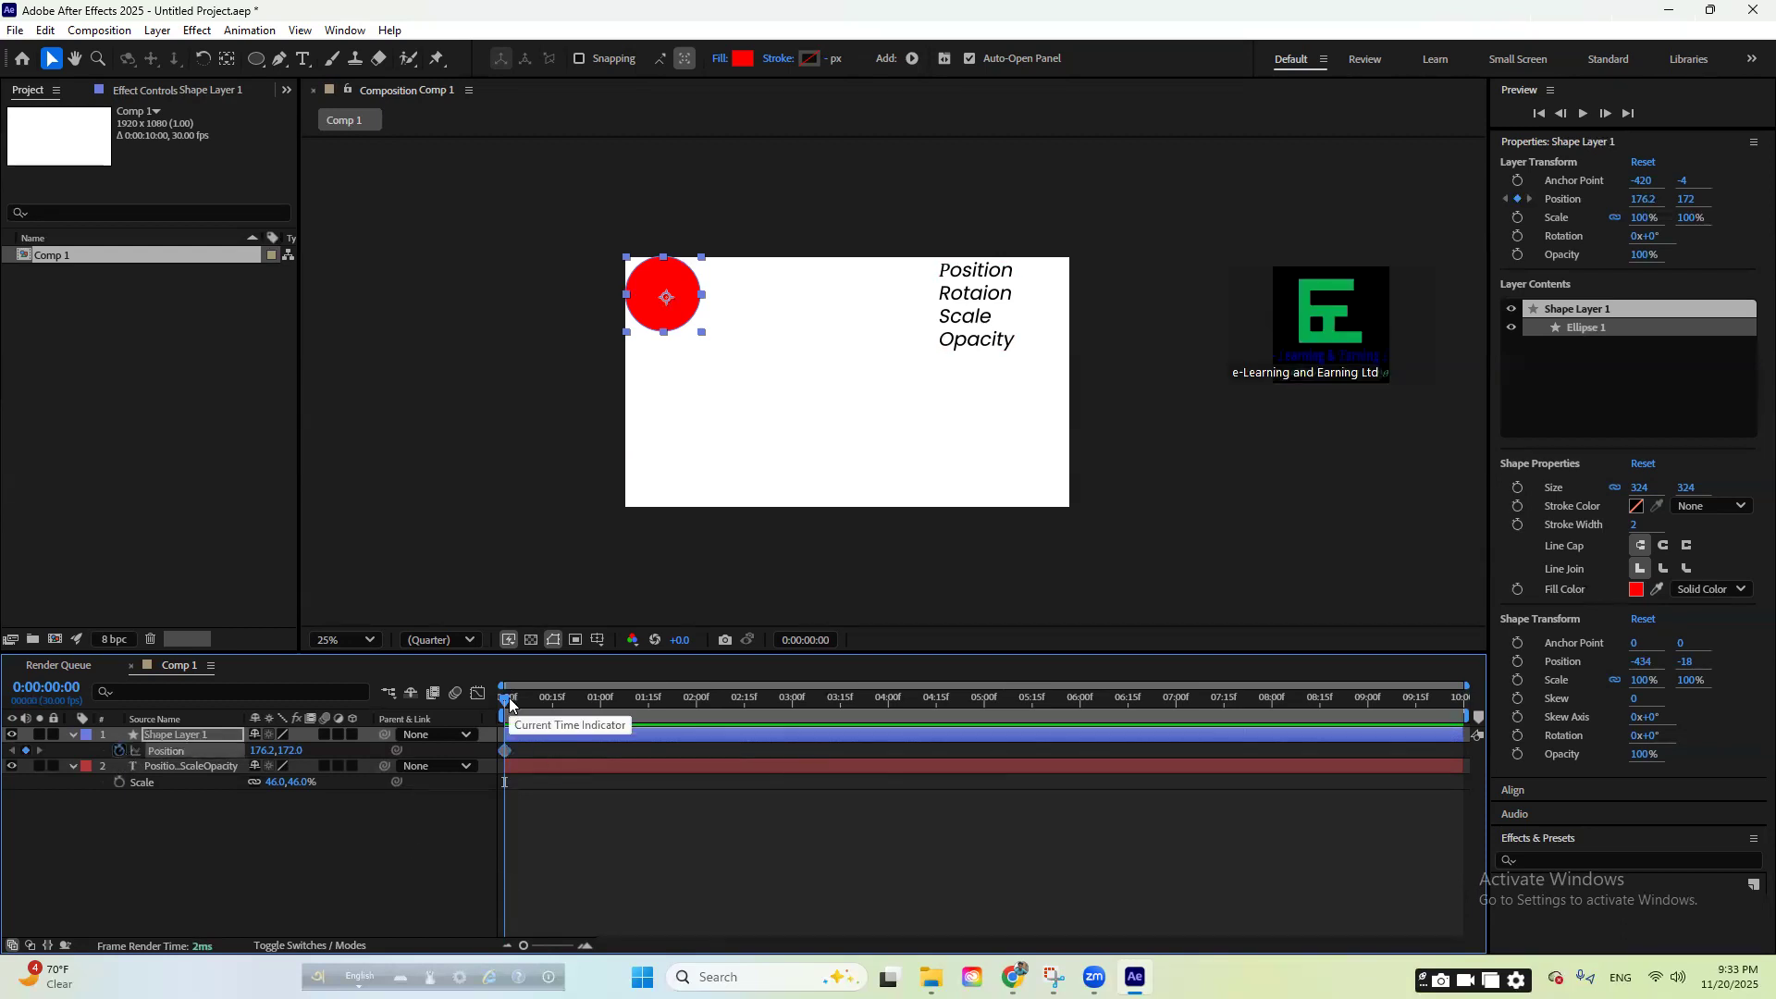
drag(510, 703, 797, 727)
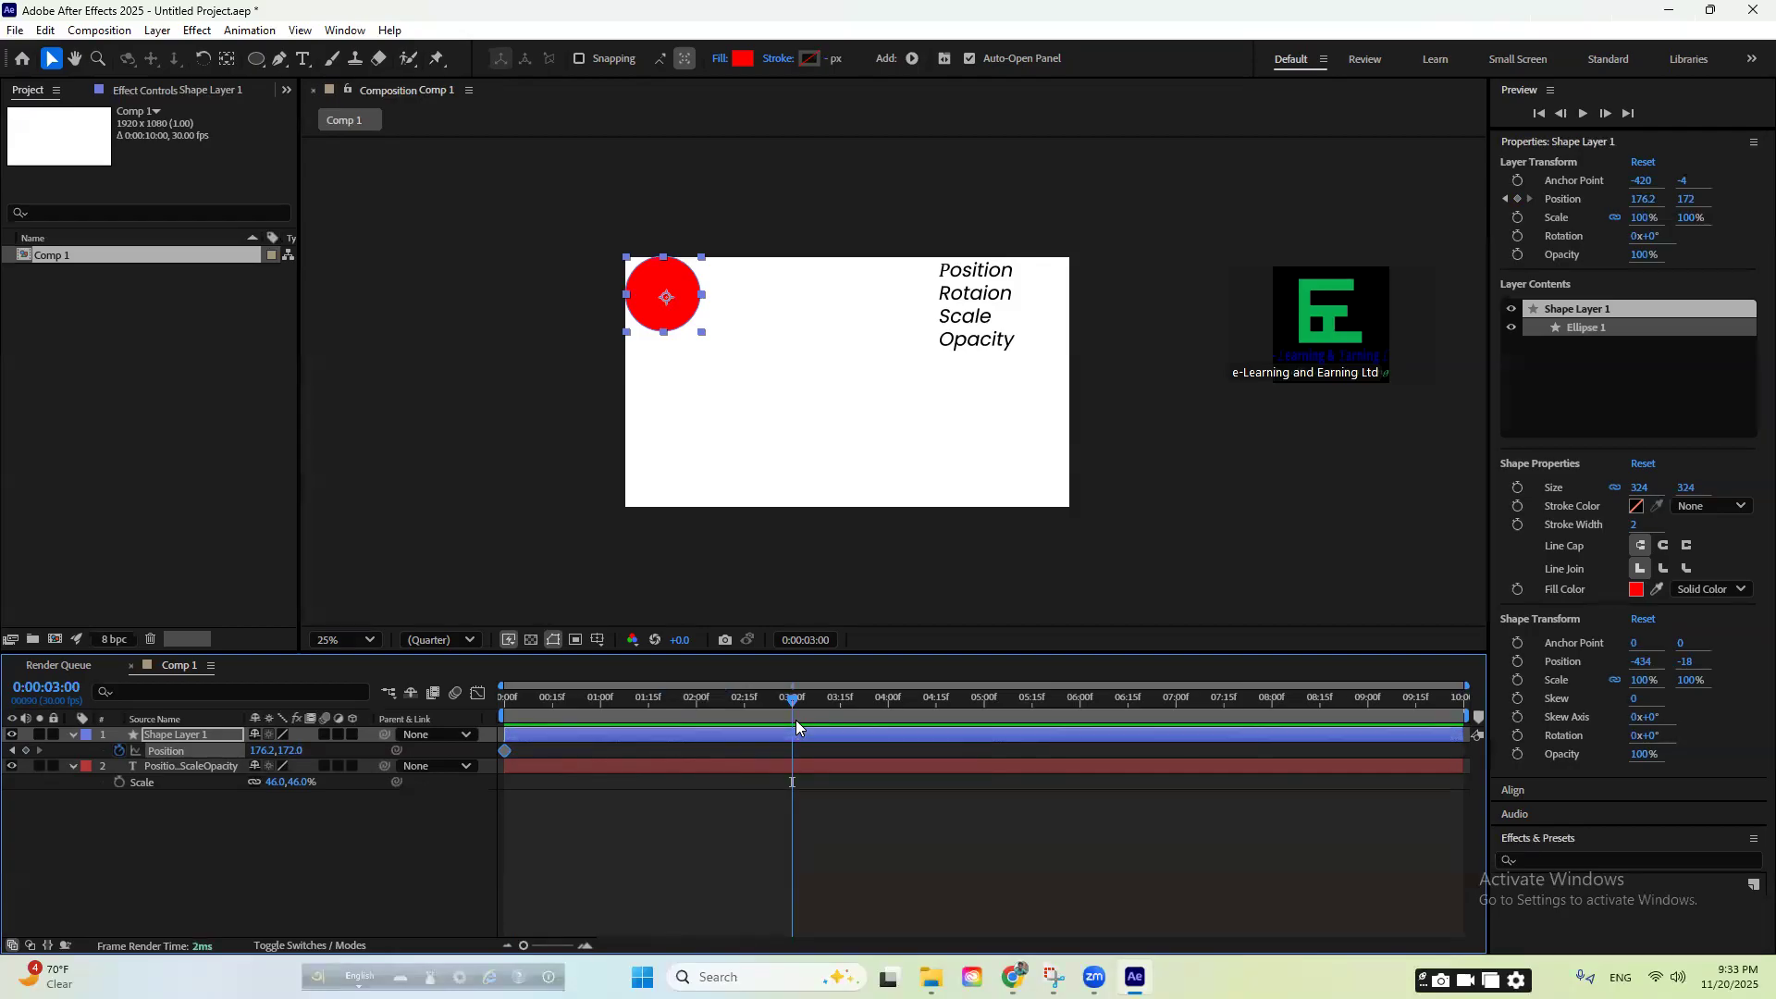
mouse_move(662, 295)
mouse_down()
mouse_move(740, 352)
mouse_move(1025, 463)
mouse_up()
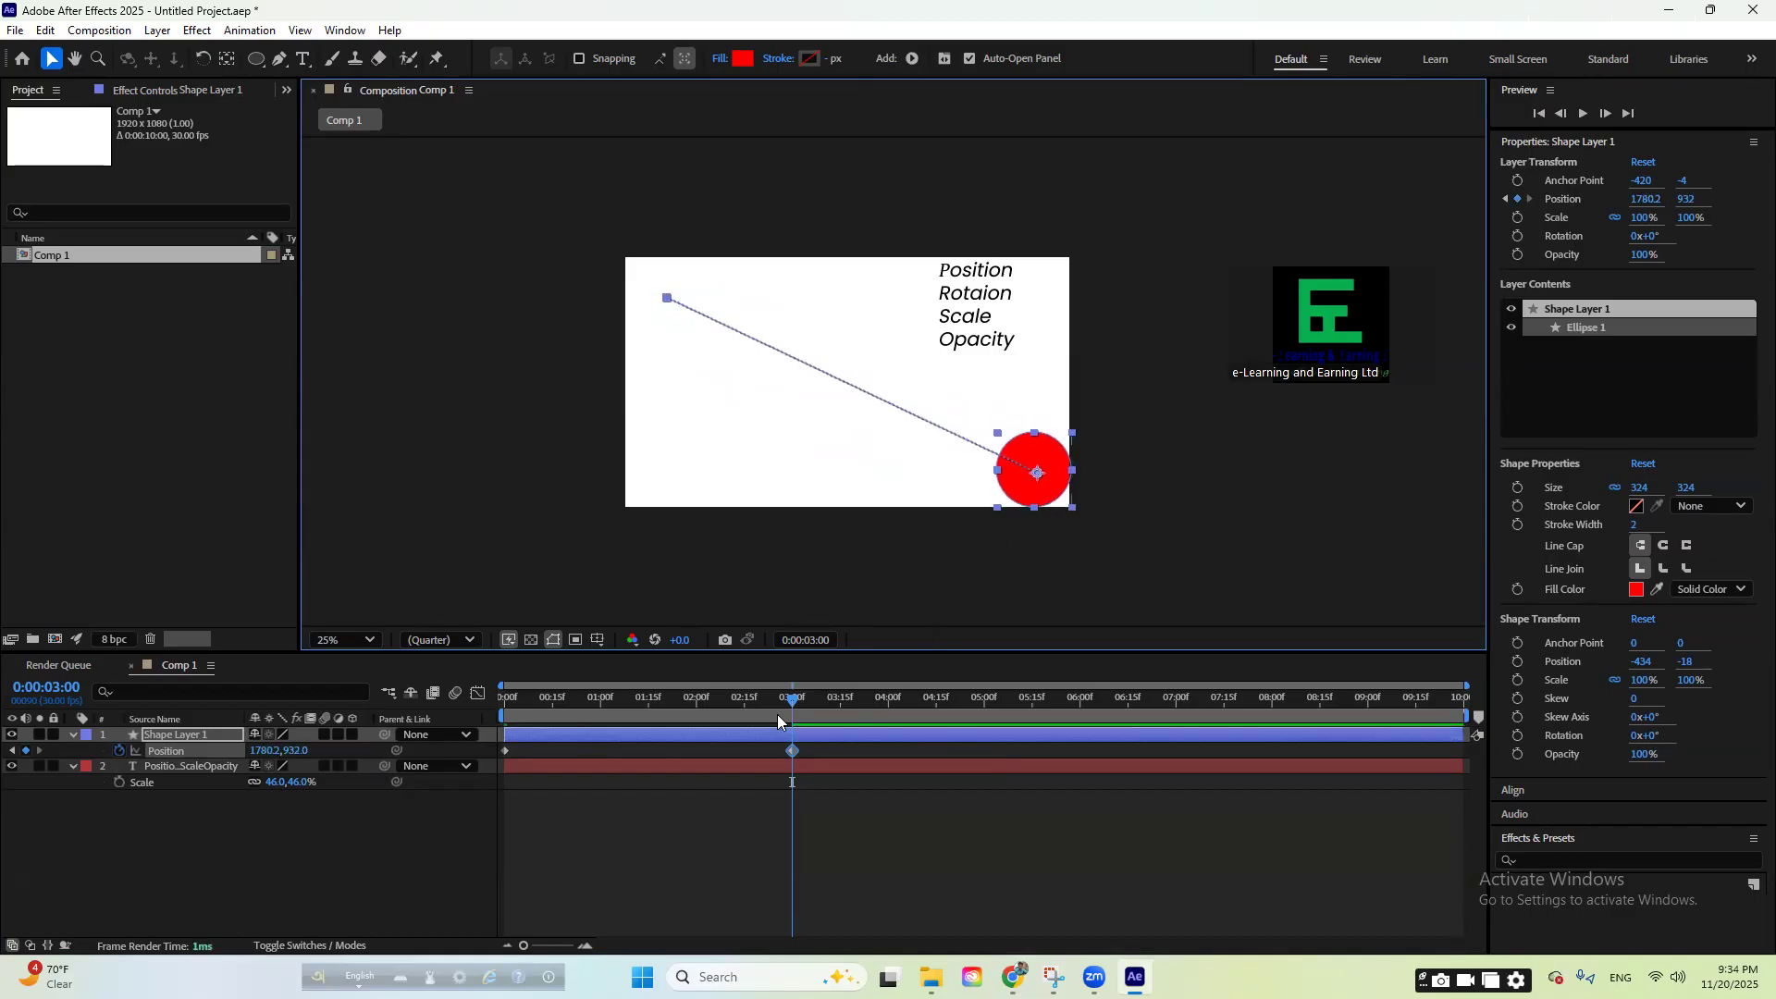
- Play the circle's diagonal motion from the beginning
drag(791, 701, 300, 739)
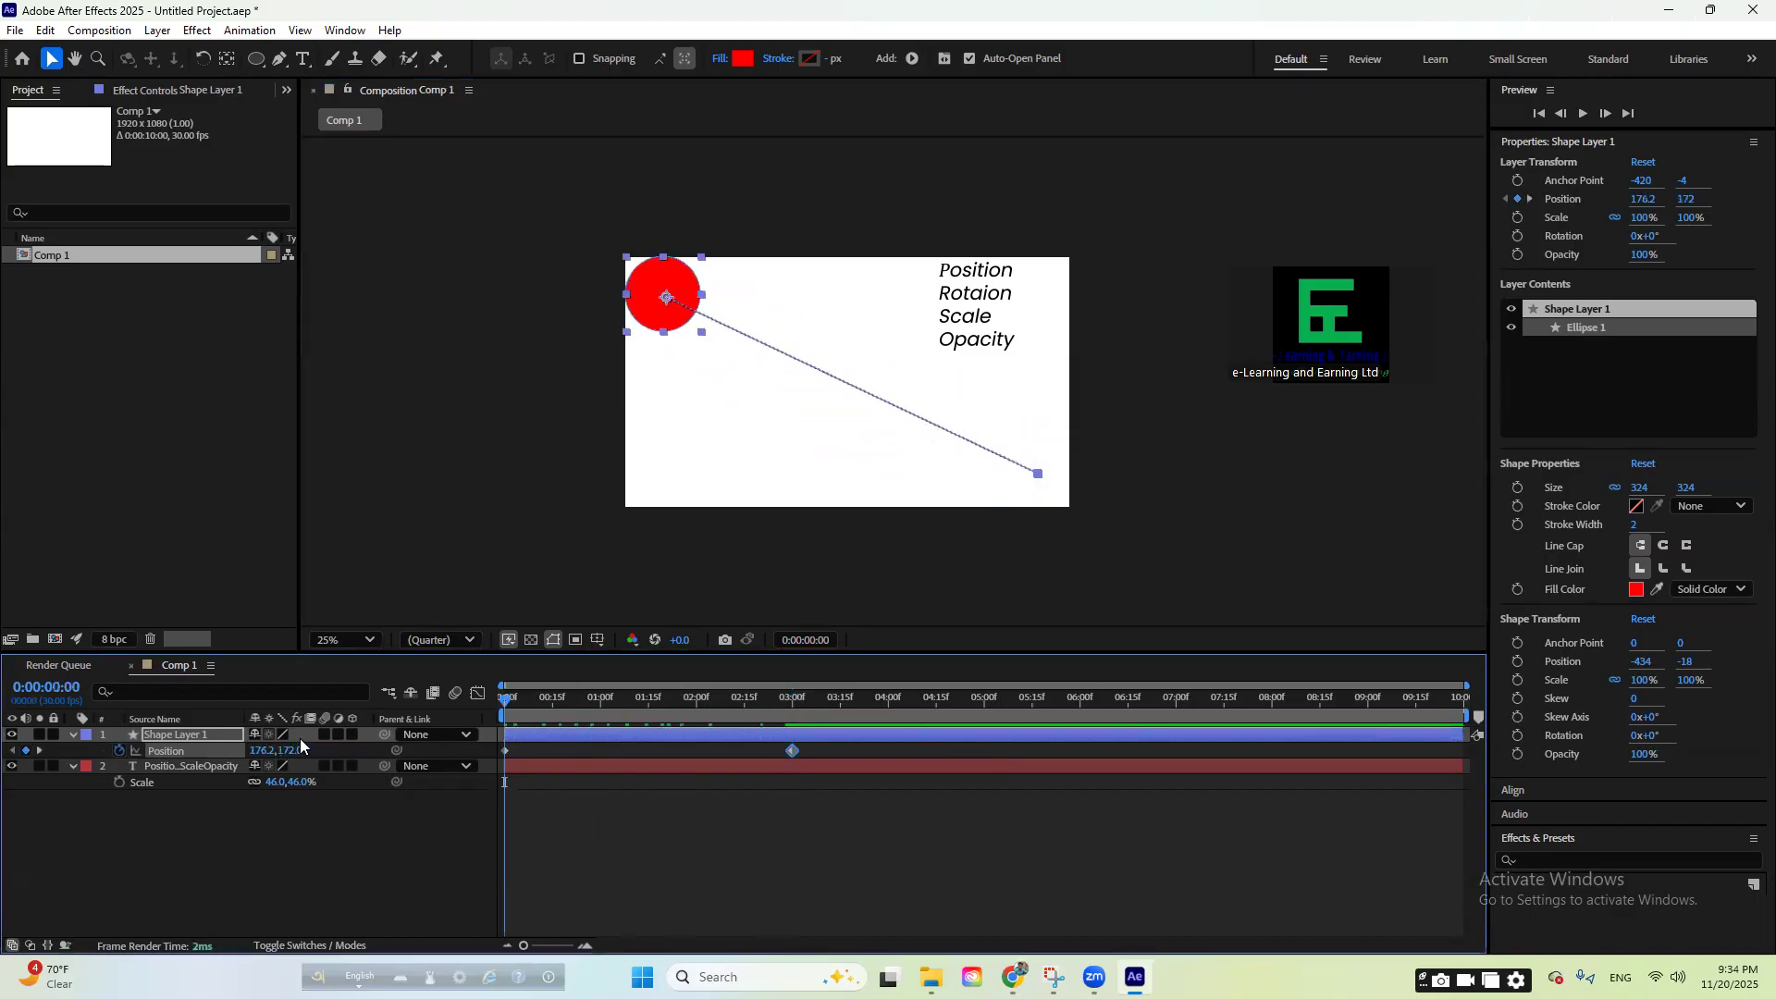
key(space)
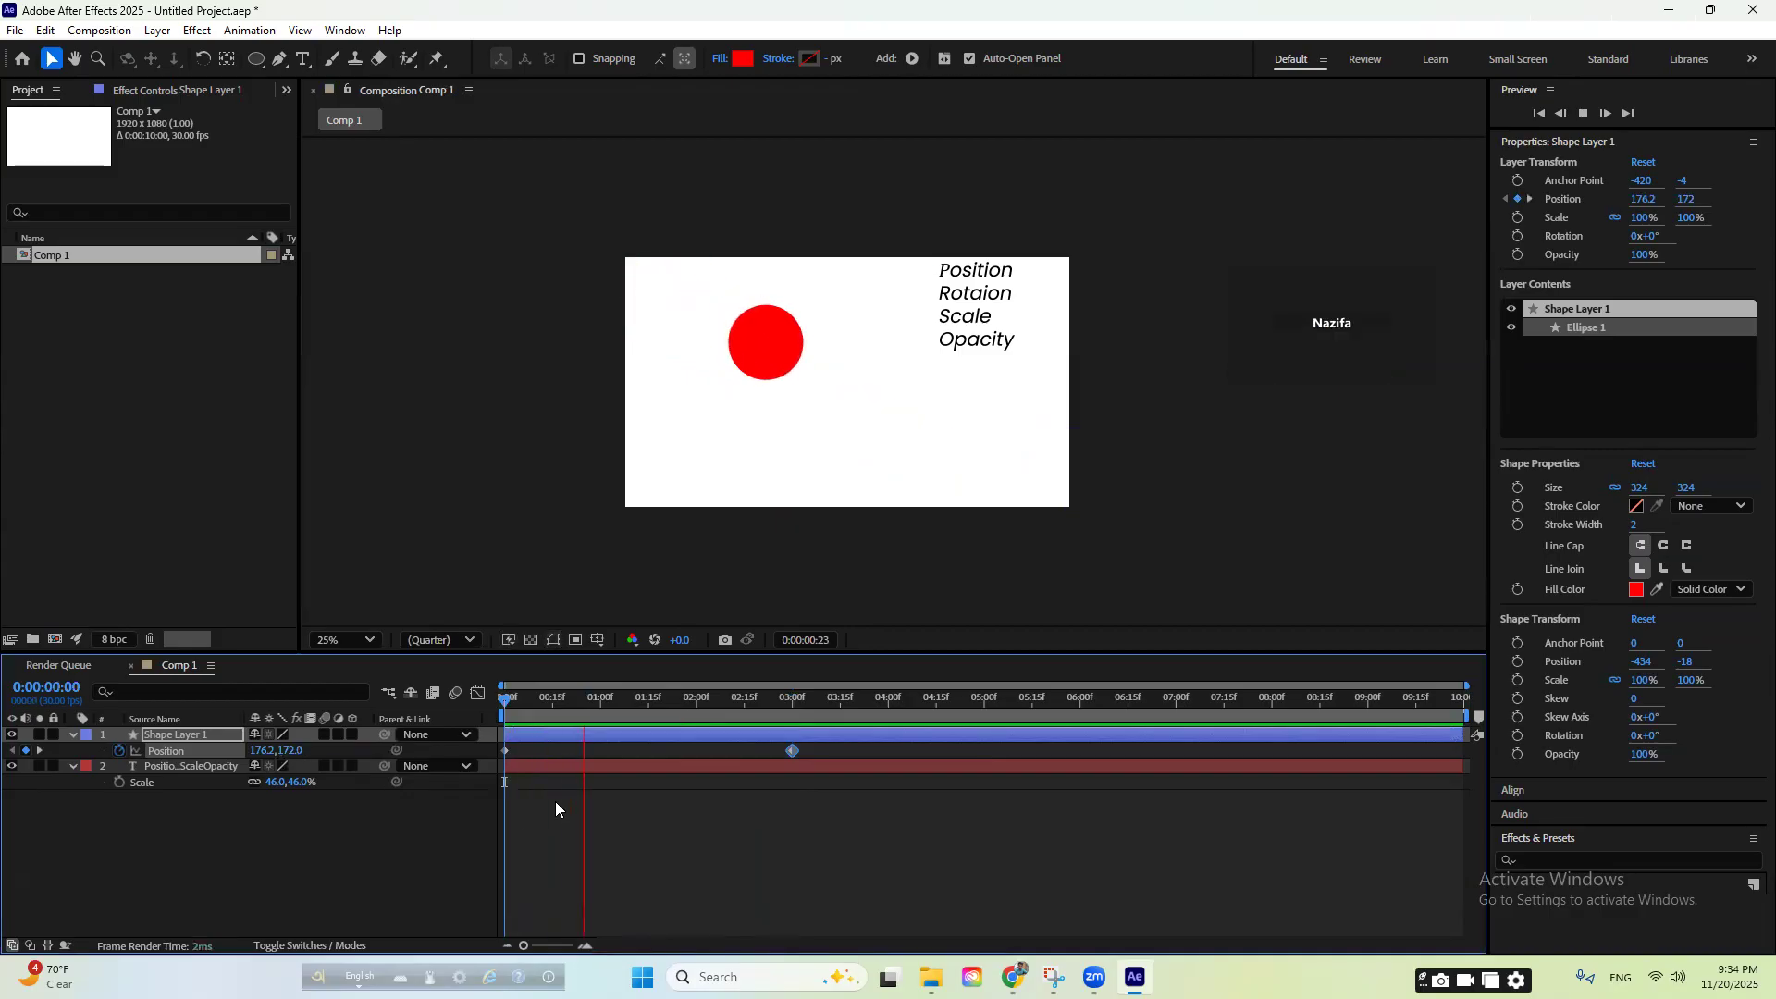
key(space)
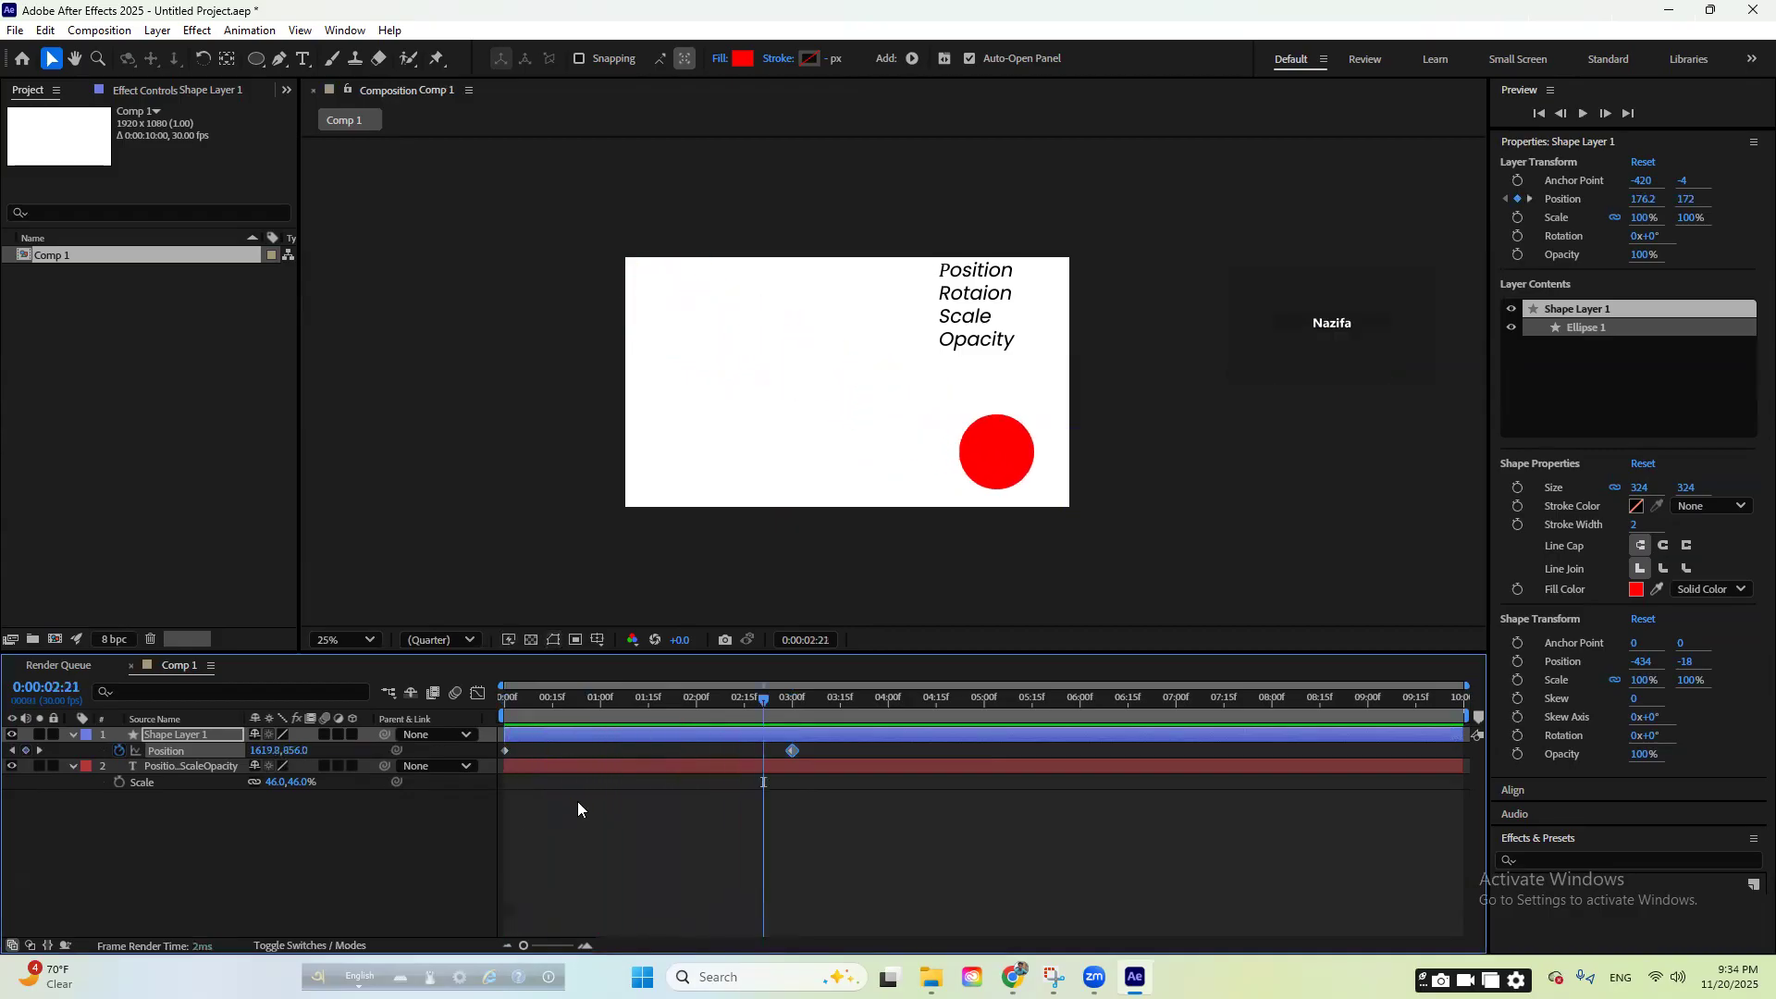
- Delete the diagonal motion's Position keyframes and move the circle to the top centre of the frame, at about 932, 176
drag(815, 747, 485, 747)
key(Delete)
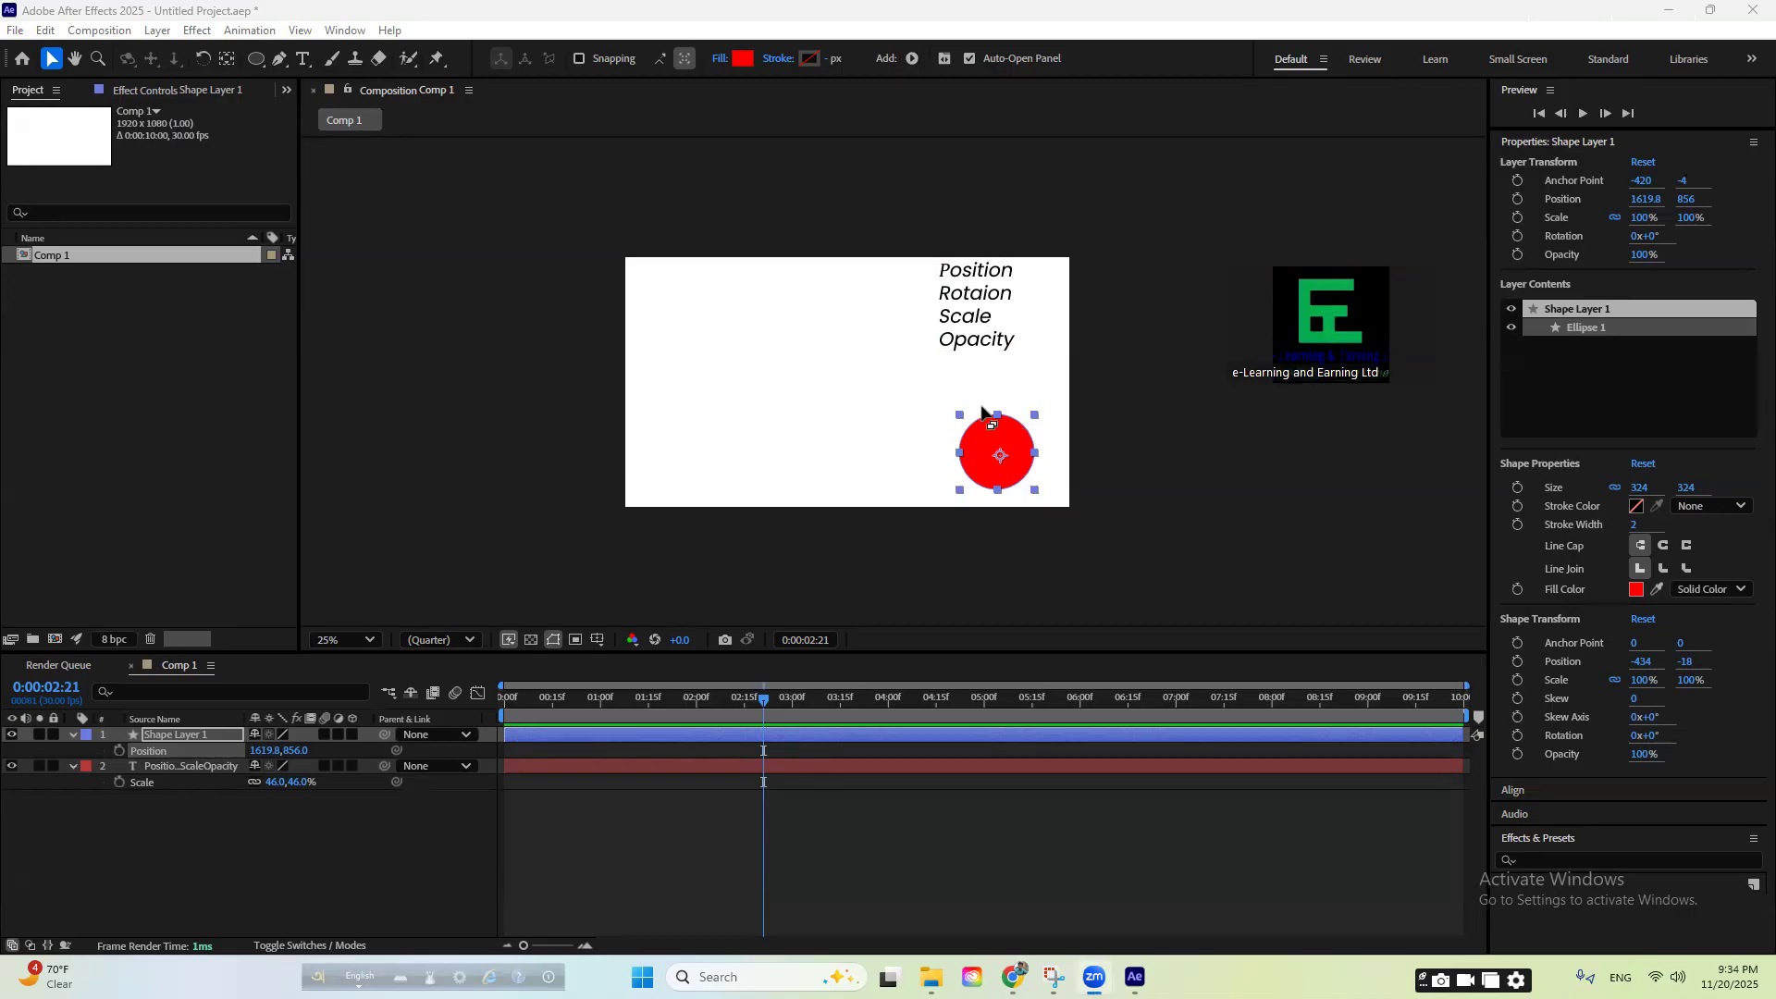
drag(1003, 453, 850, 298)
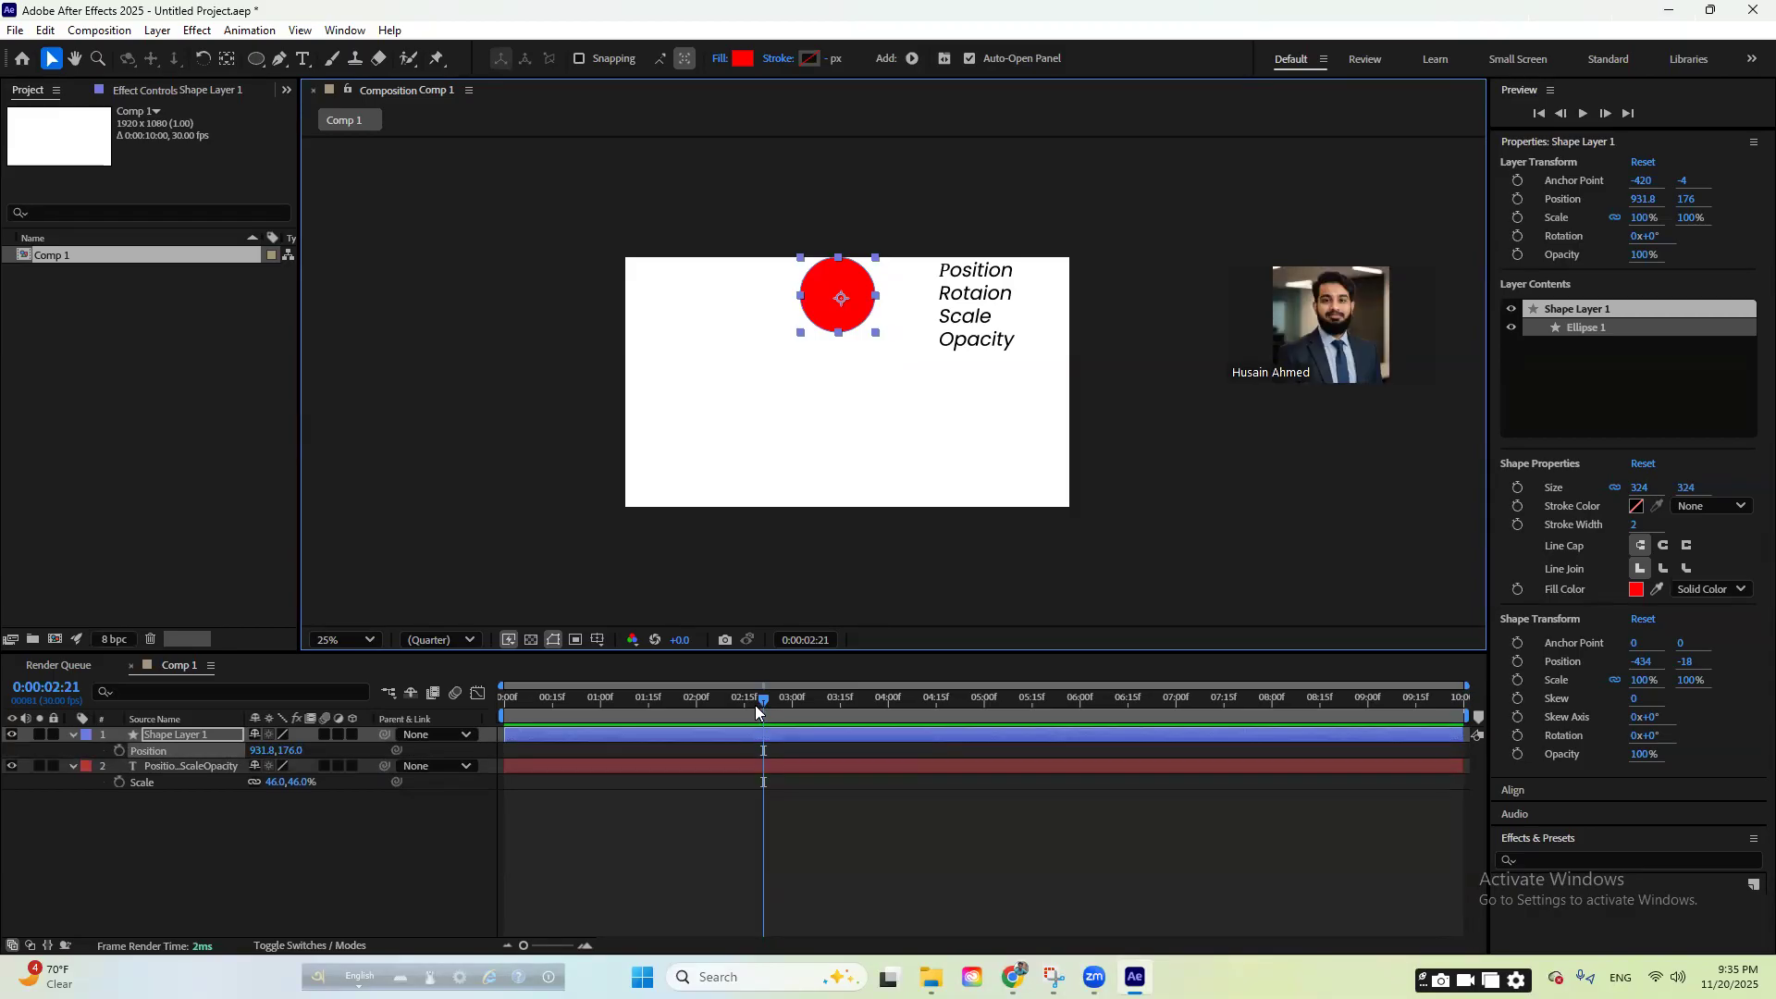
- Move the current time back to 0:00:01:00
drag(764, 699, 755, 709)
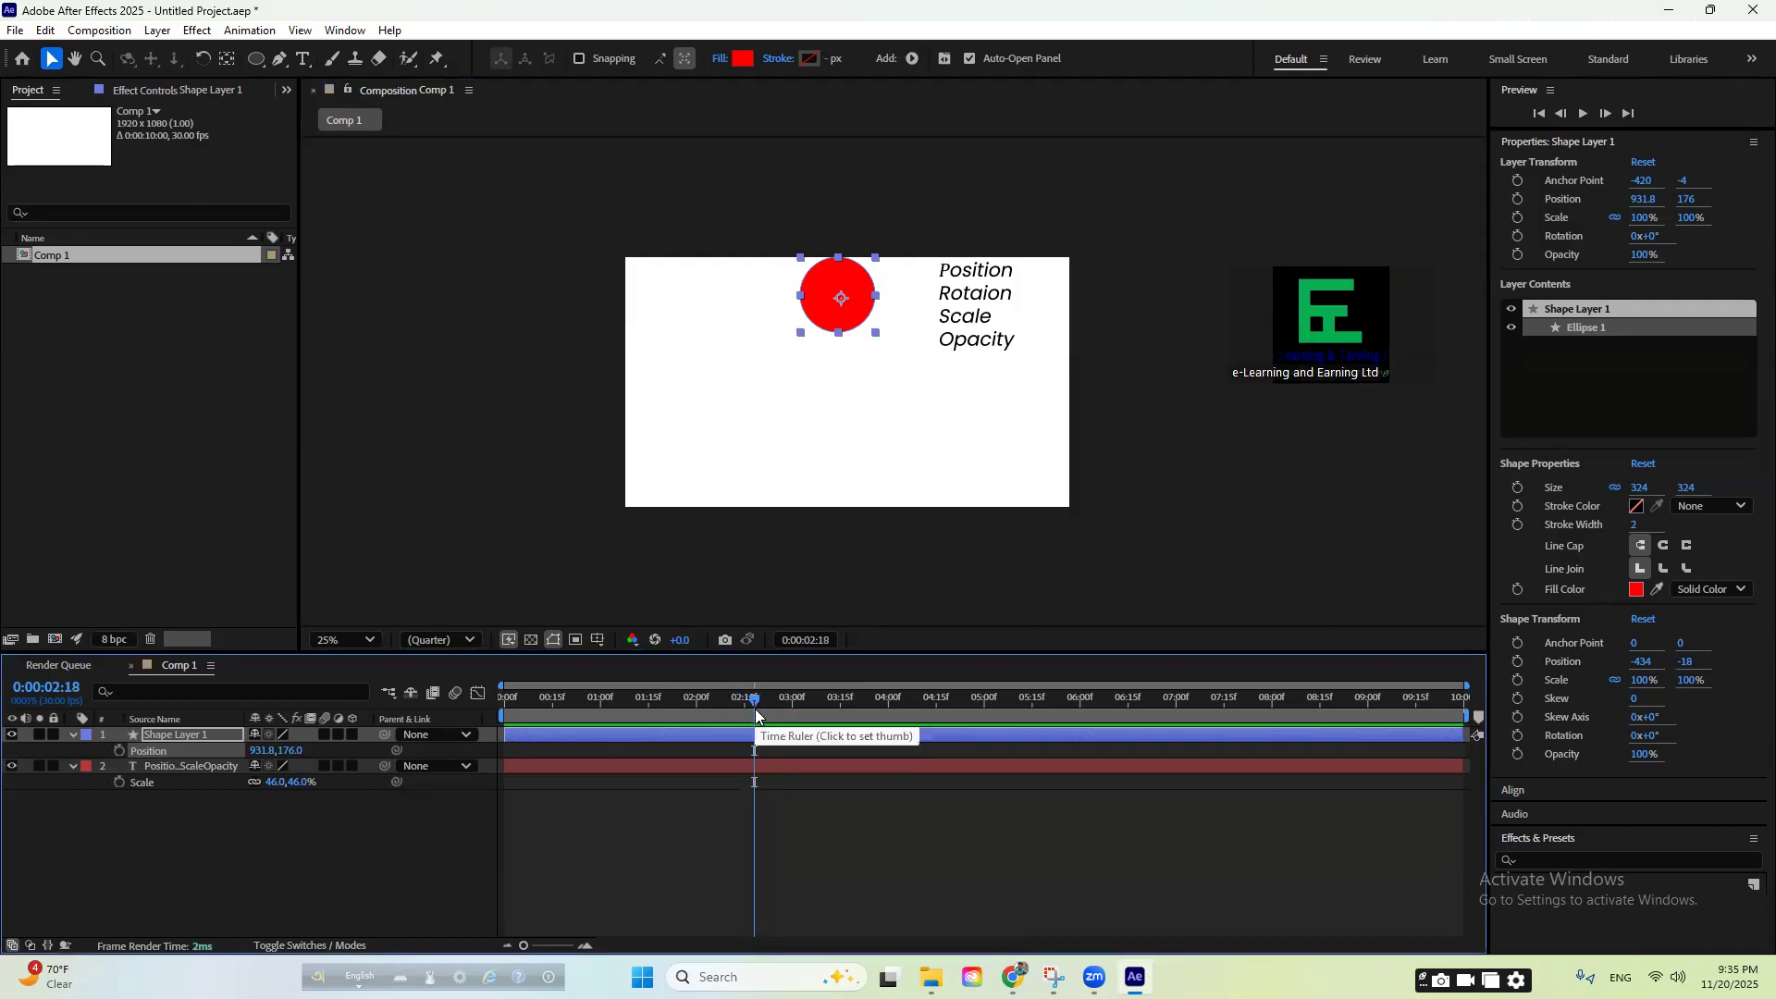
drag(747, 704, 679, 729)
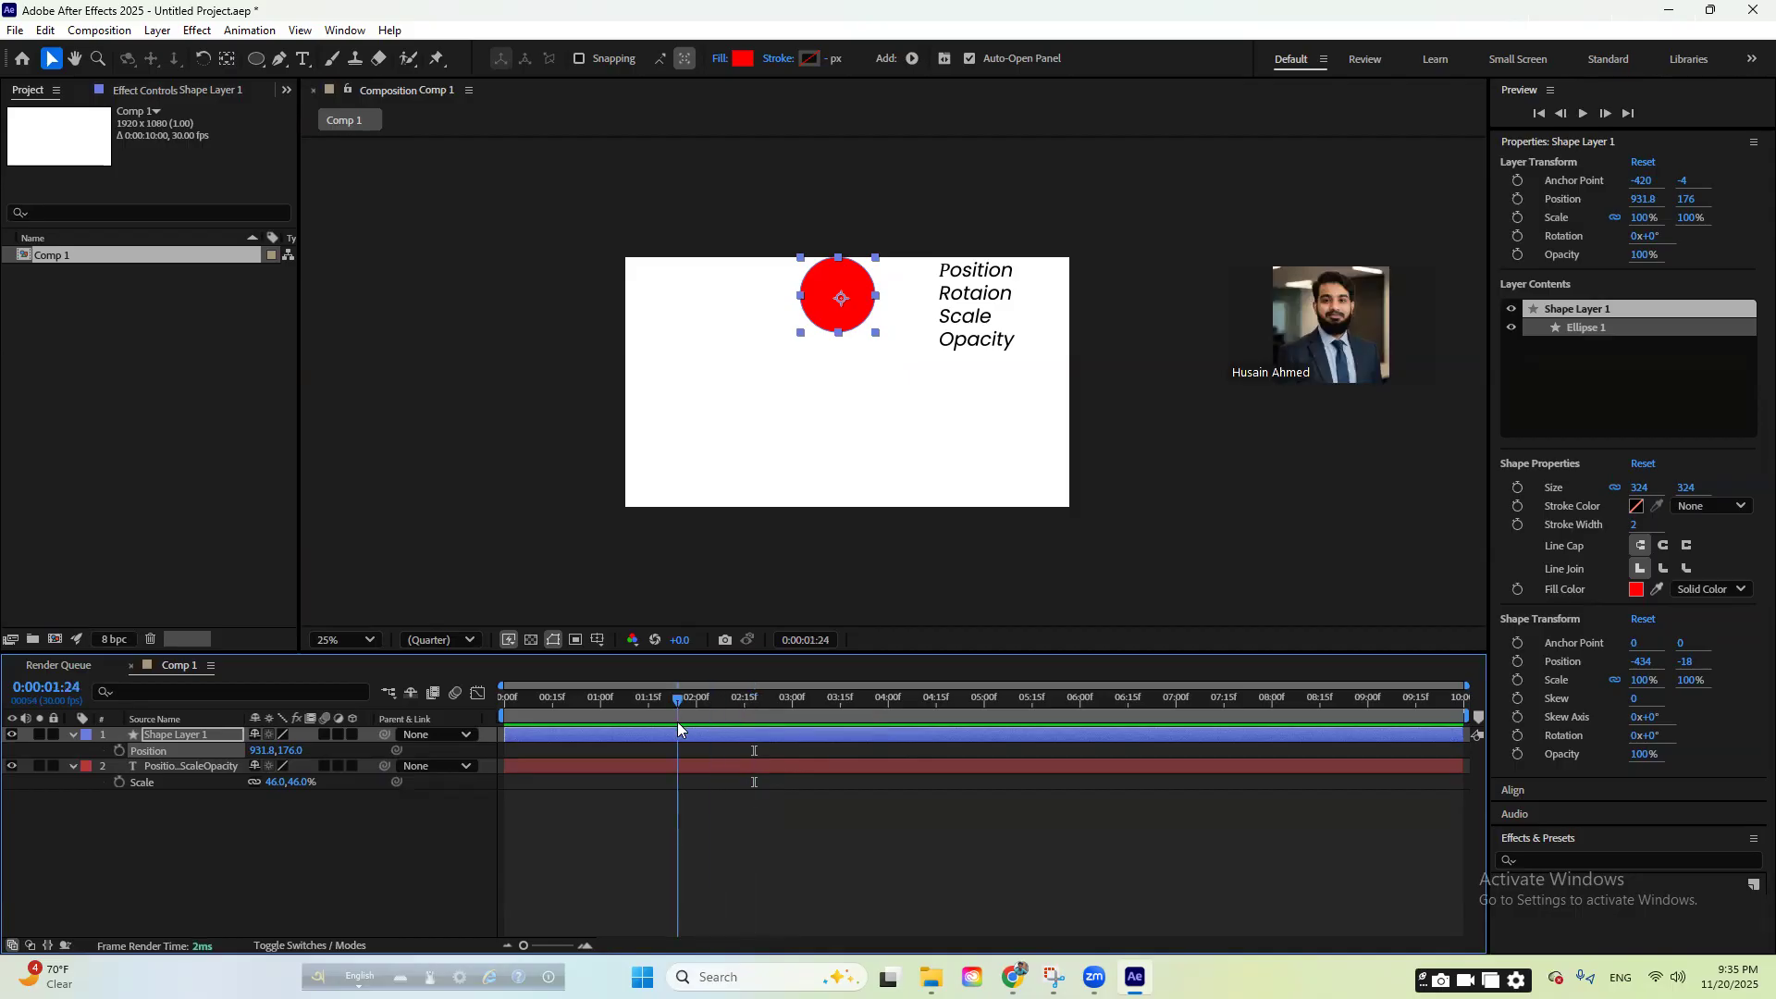
drag(678, 729, 602, 734)
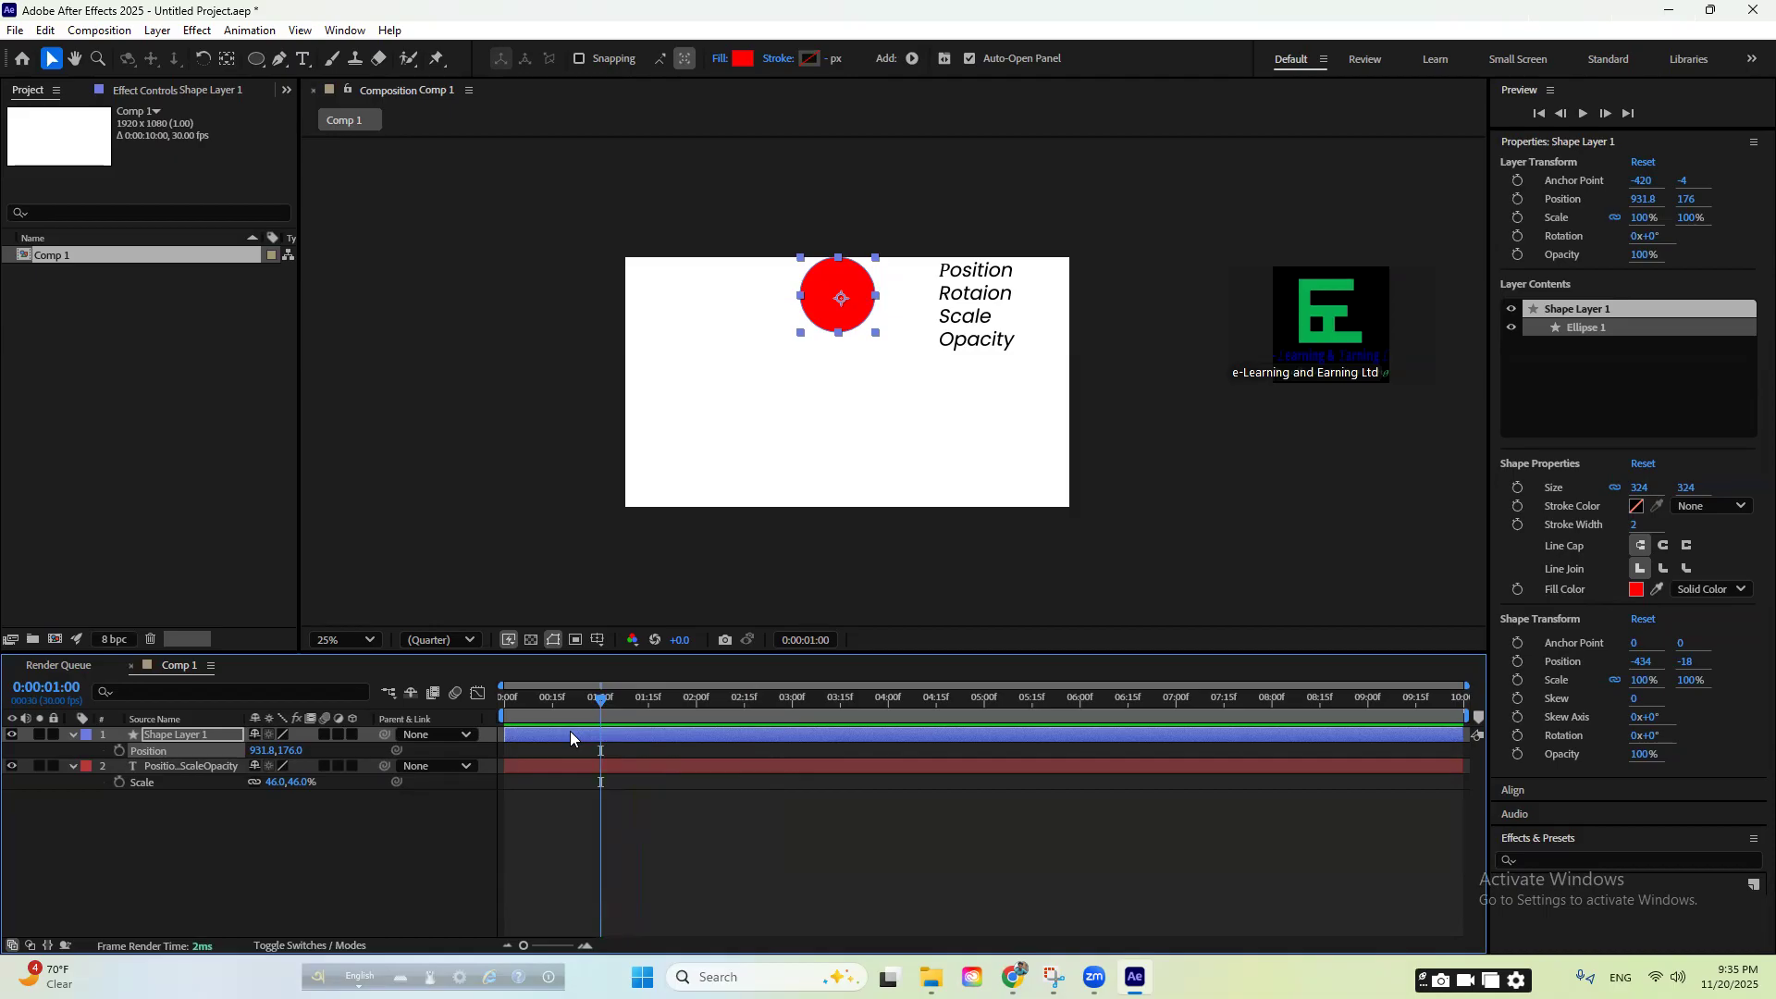
- Keyframe the circle's Position at the top centre at 0:00:01:00 and at the bottom centre, about 952, 936, at 0:00:03:00
click(119, 750)
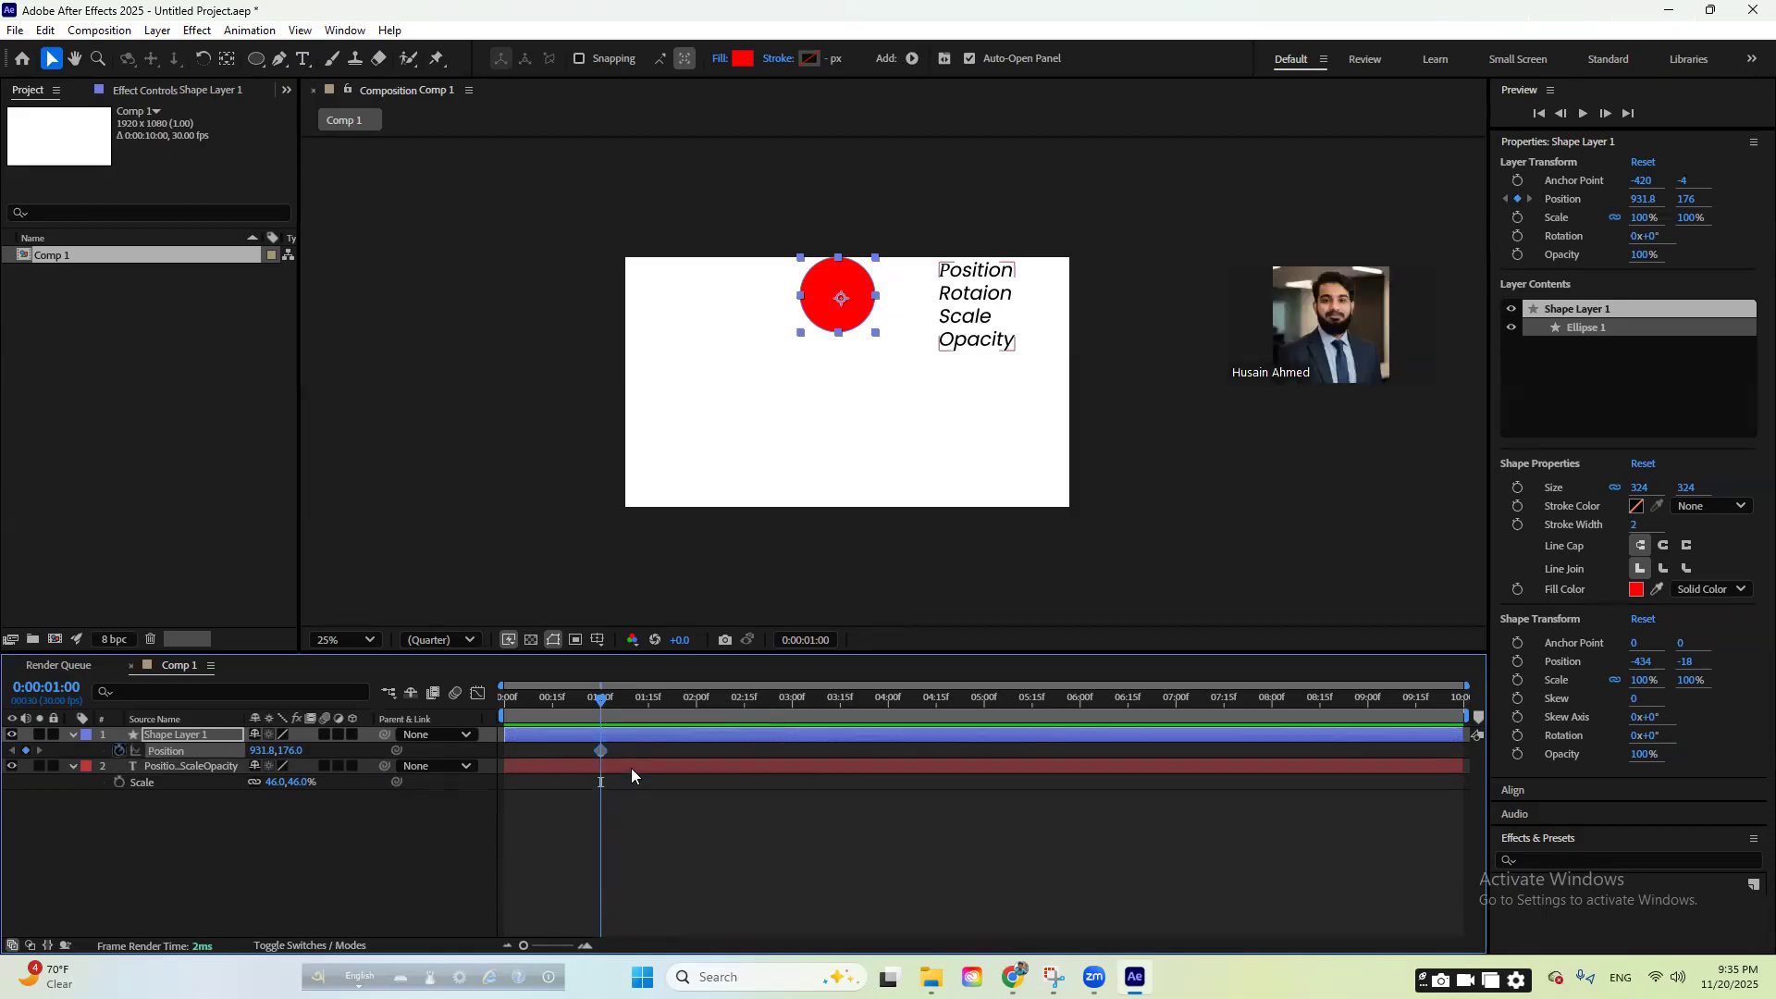
drag(599, 710, 792, 723)
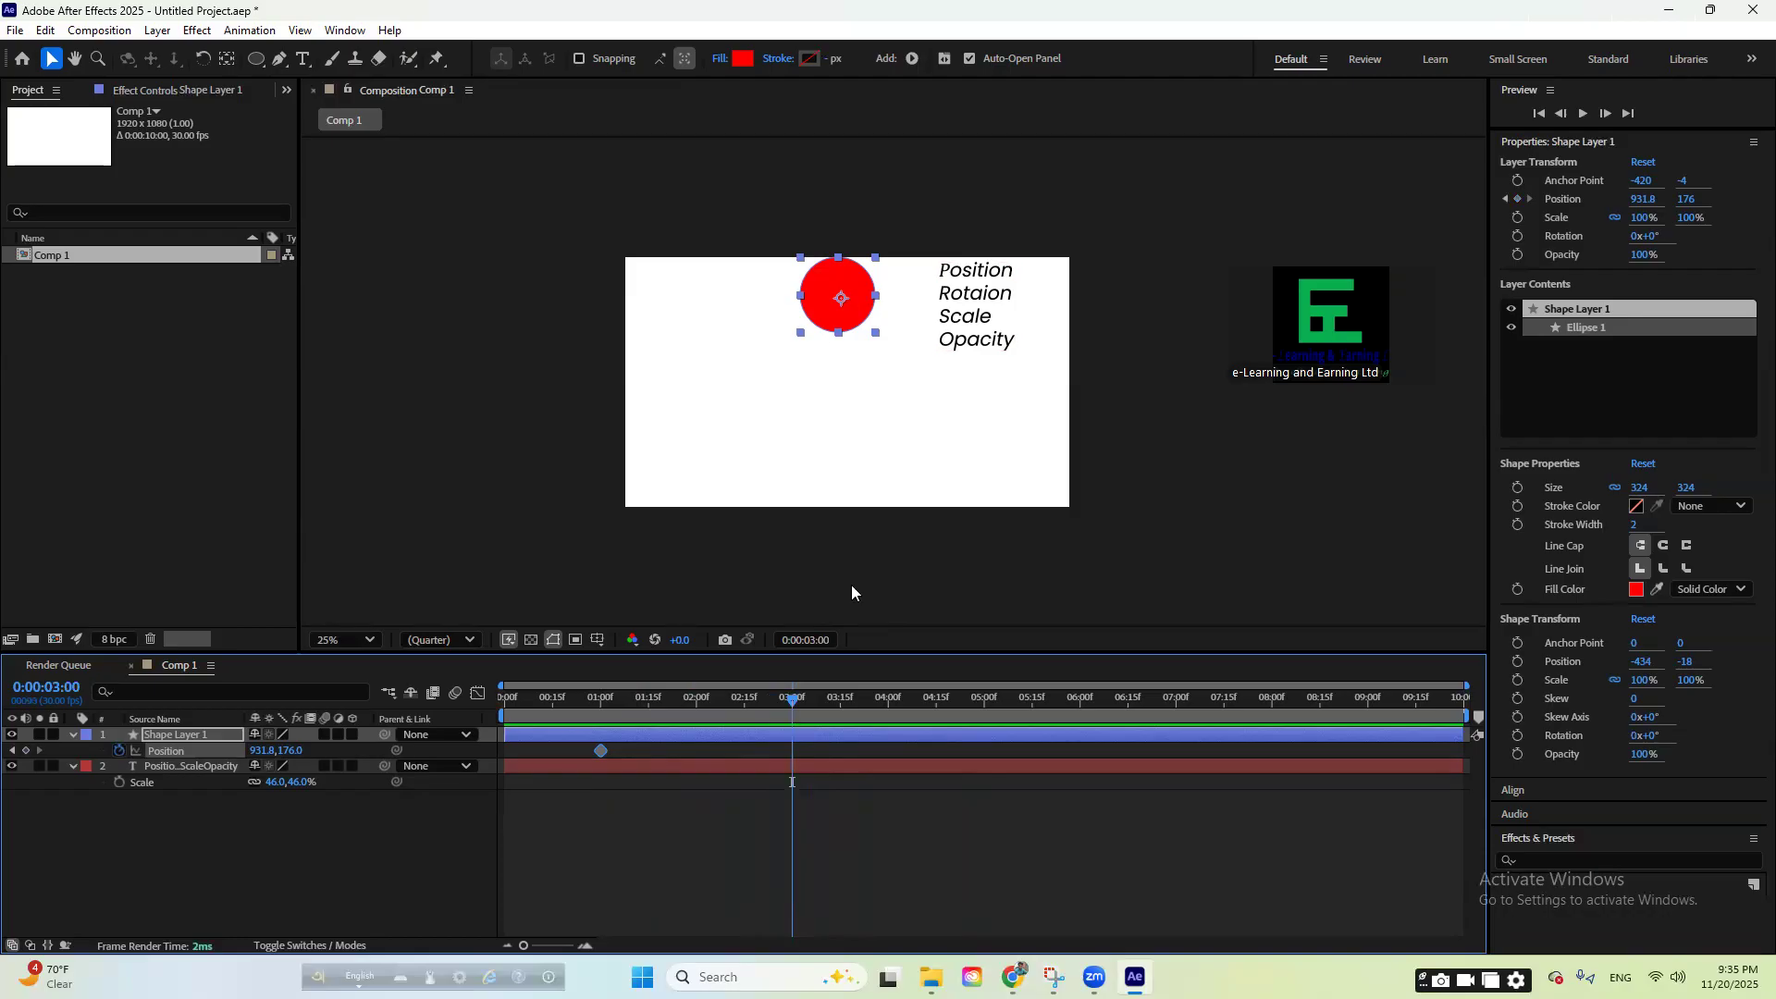
drag(838, 289, 846, 468)
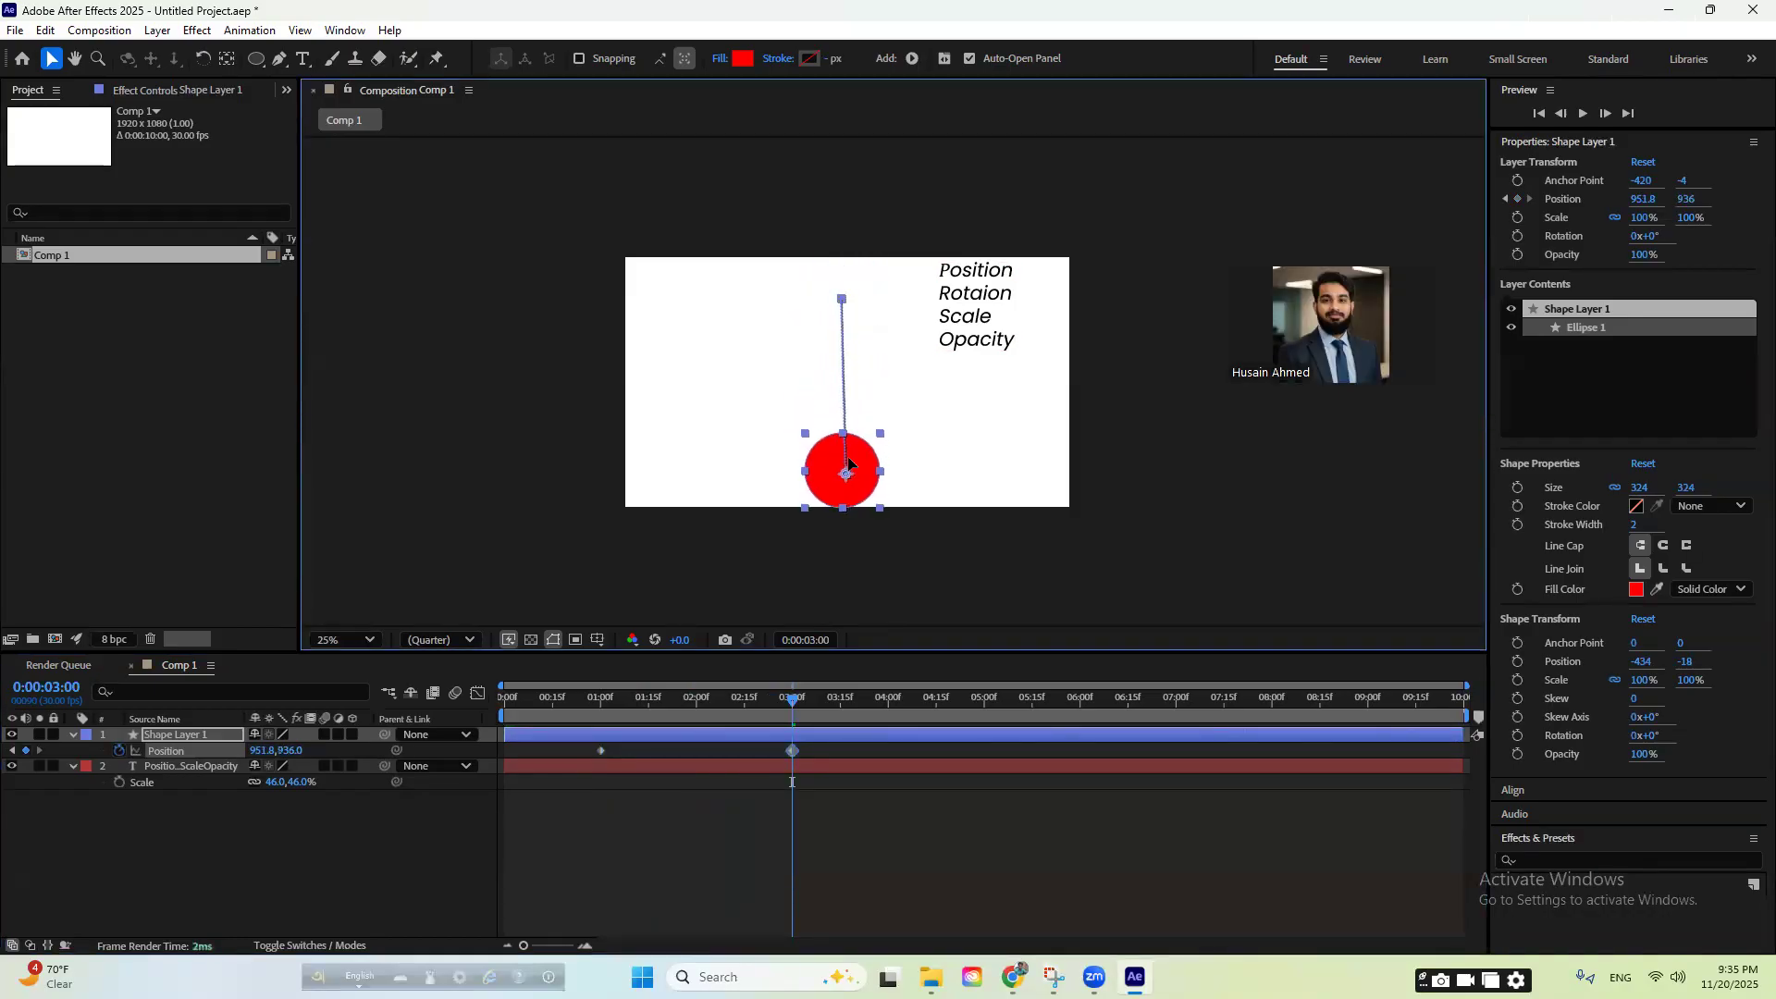
- Play the circle's vertical motion from the beginning of the composition
drag(792, 698, 455, 677)
key(space)
key(space)
key(space)
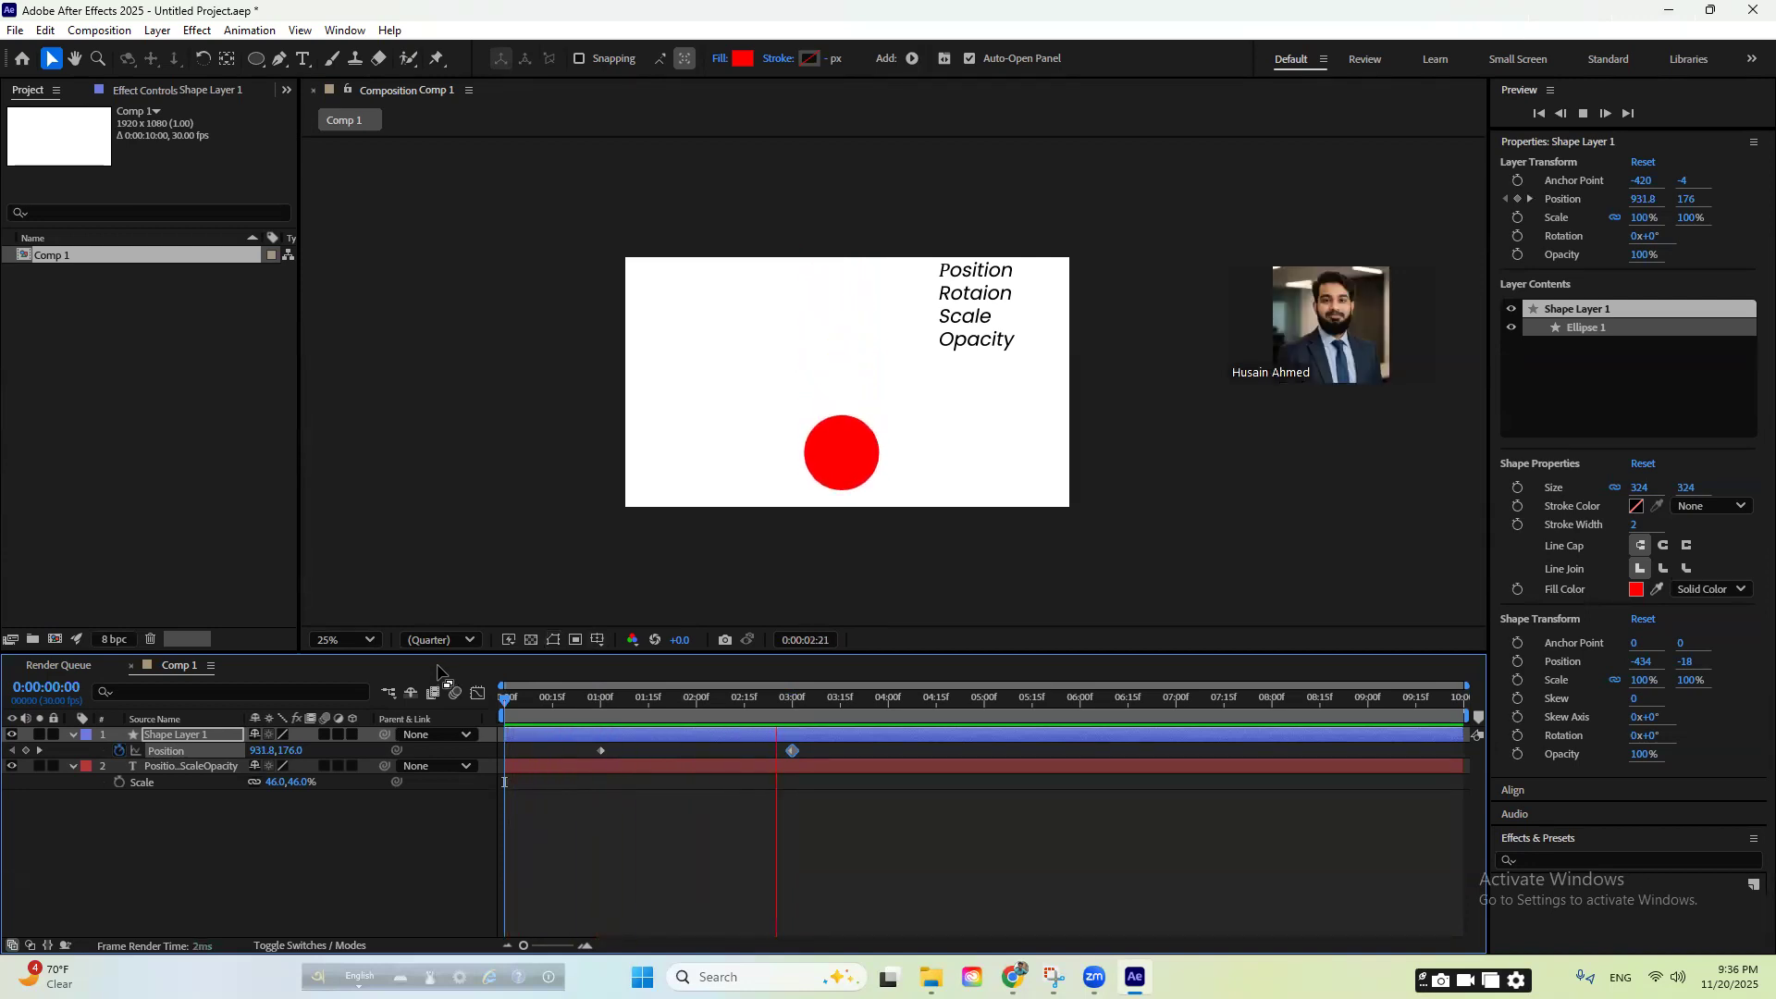
key(space)
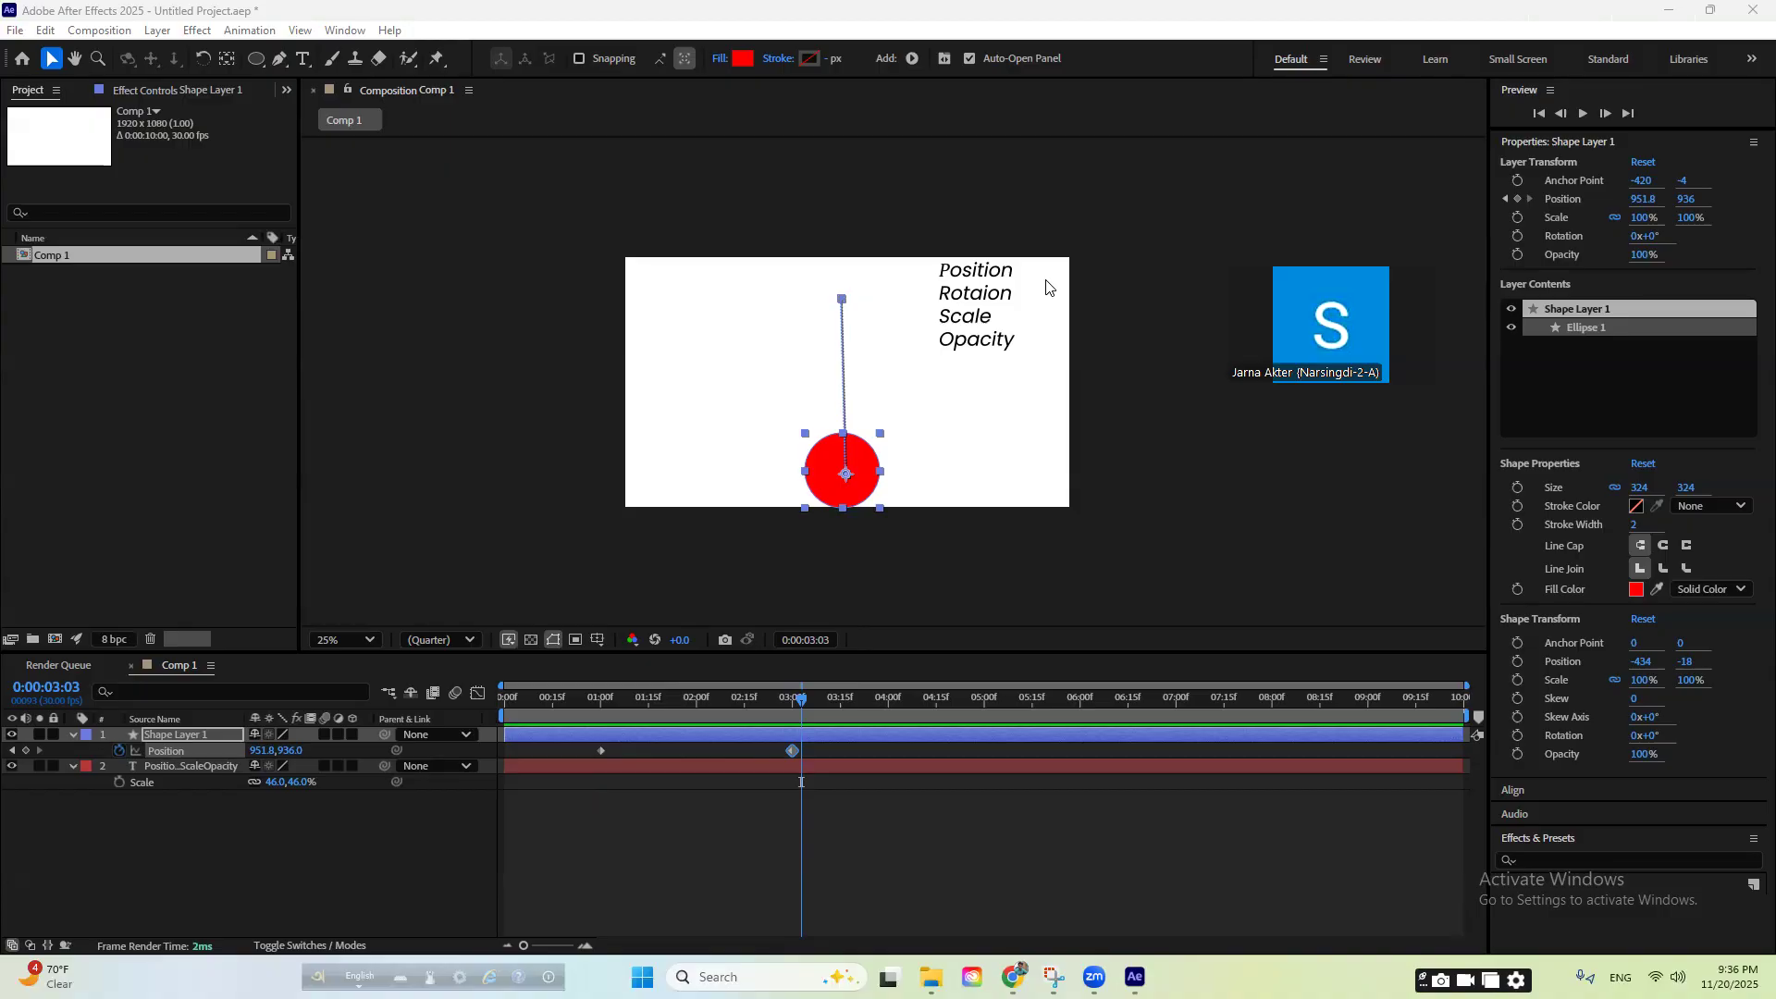
- Delete the vertical motion's Position keyframes and move the circle to the lower left of the frame, at about 276, 932
drag(809, 751, 607, 756)
key(Delete)
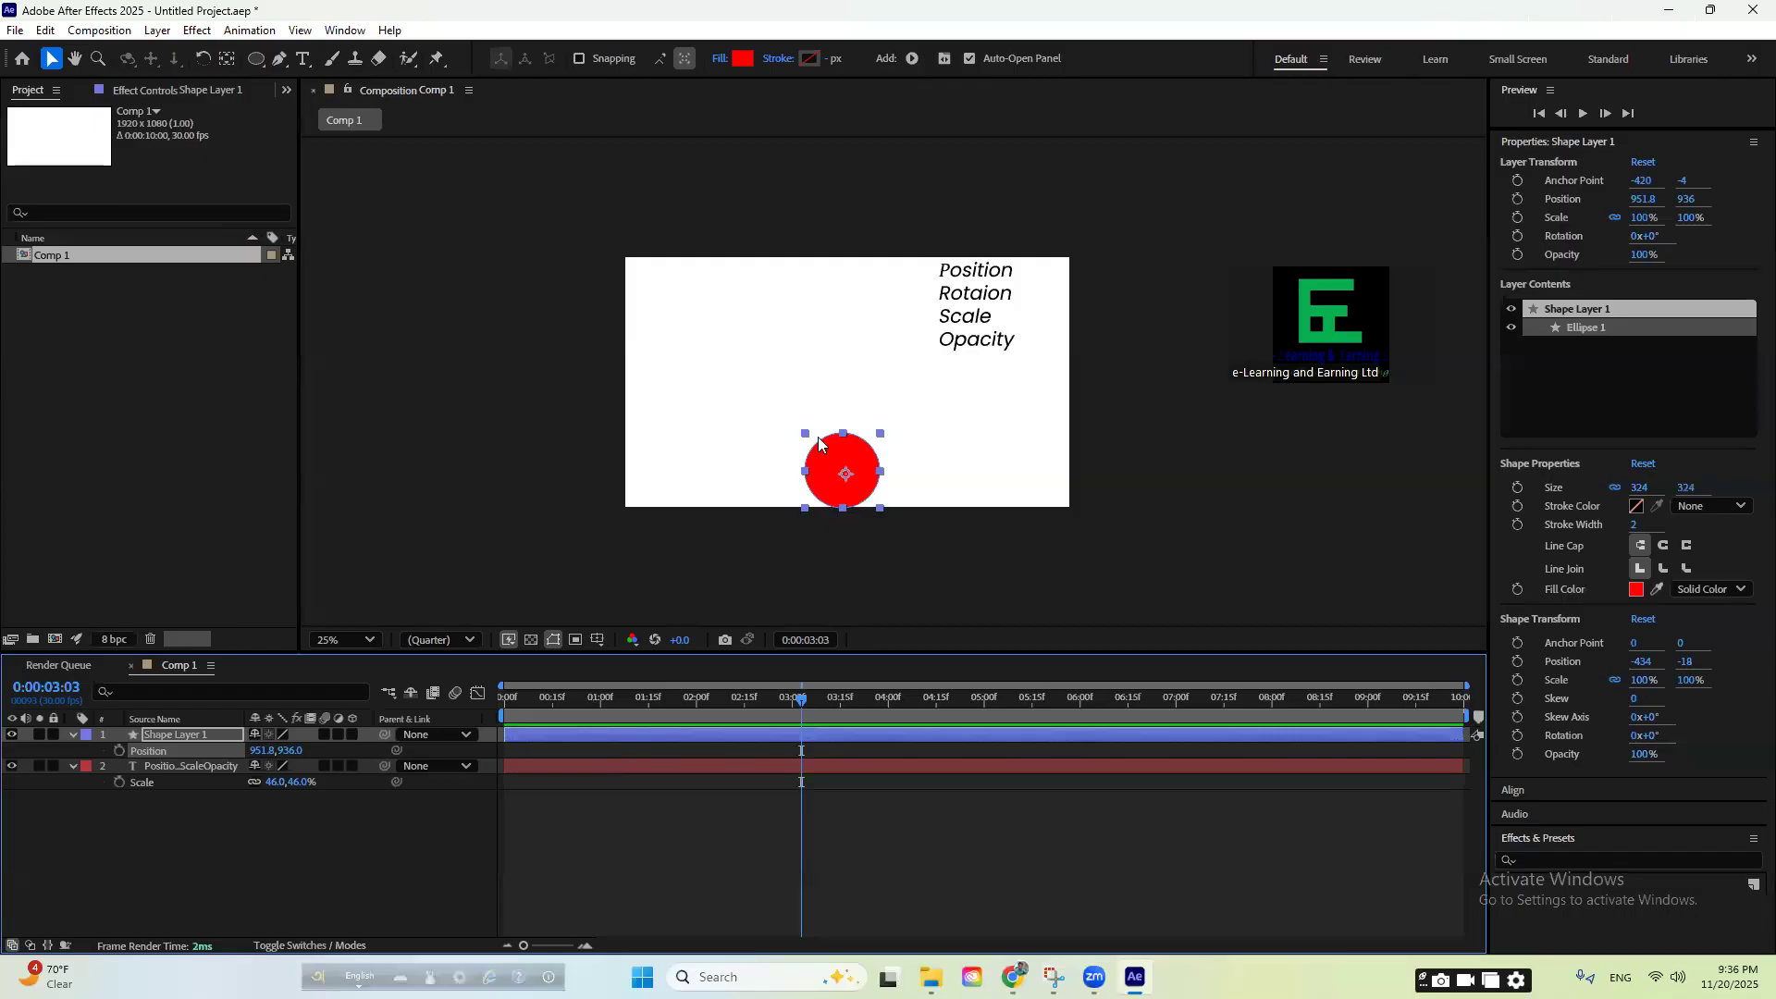
drag(851, 473, 837, 414)
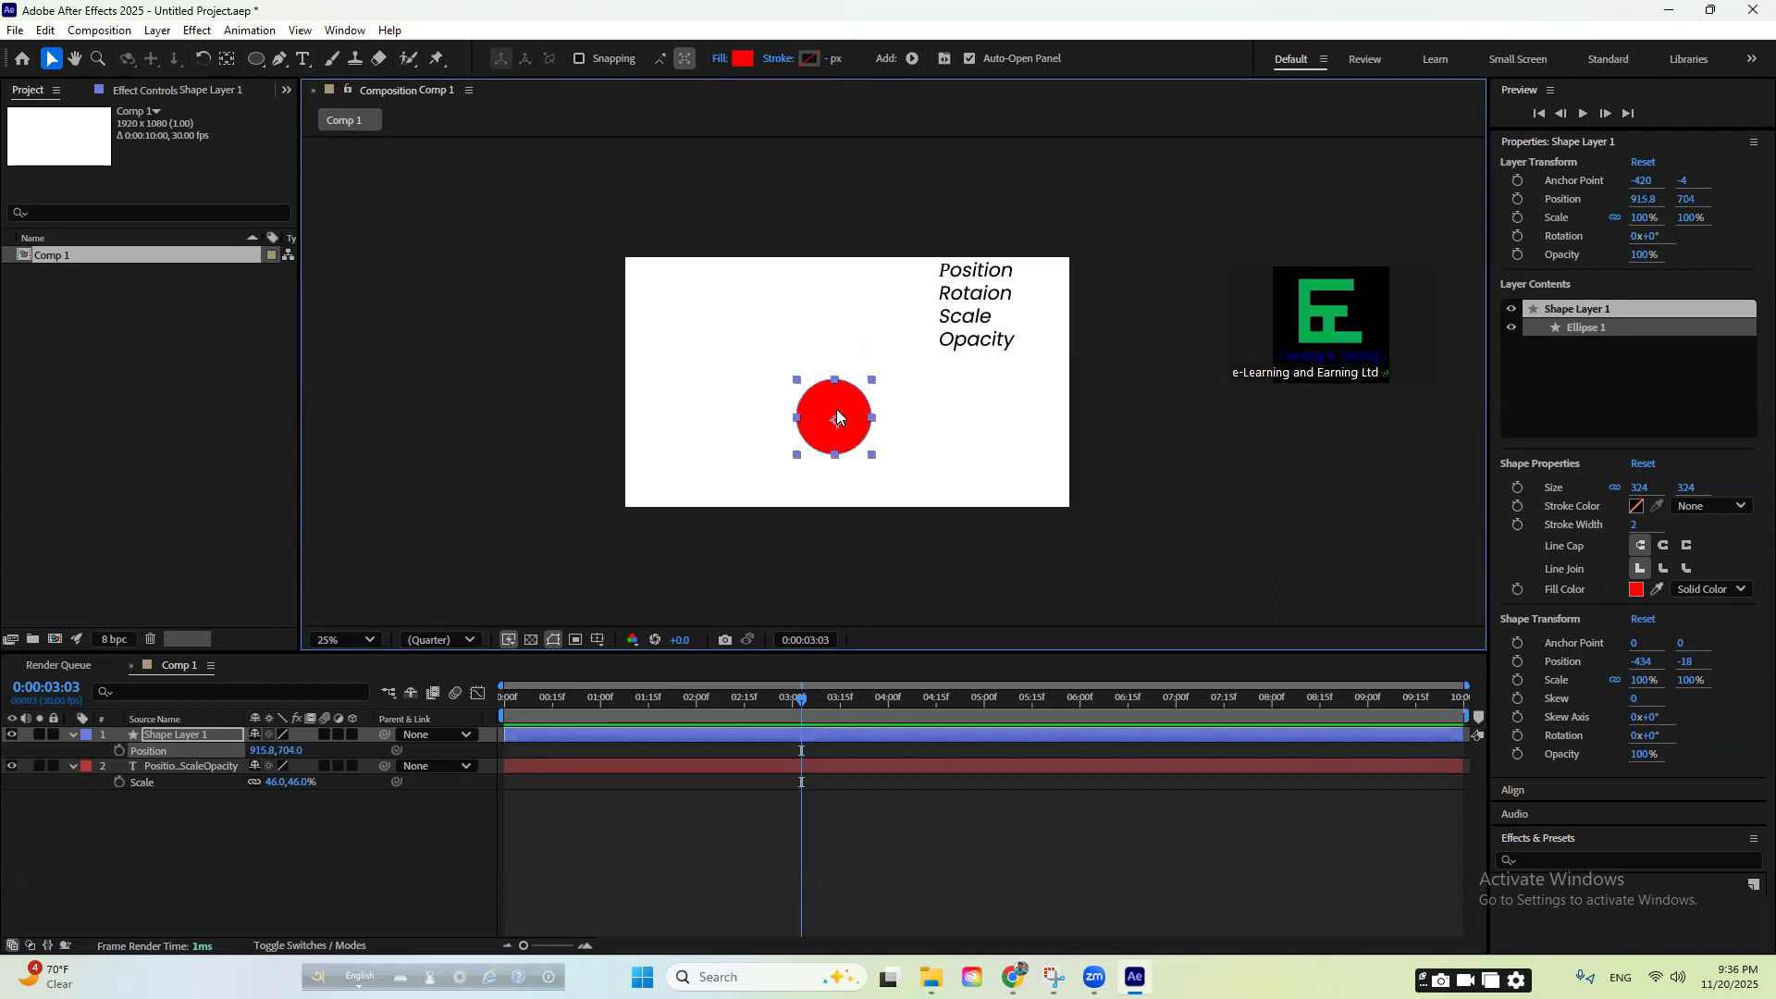
drag(838, 417, 1033, 499)
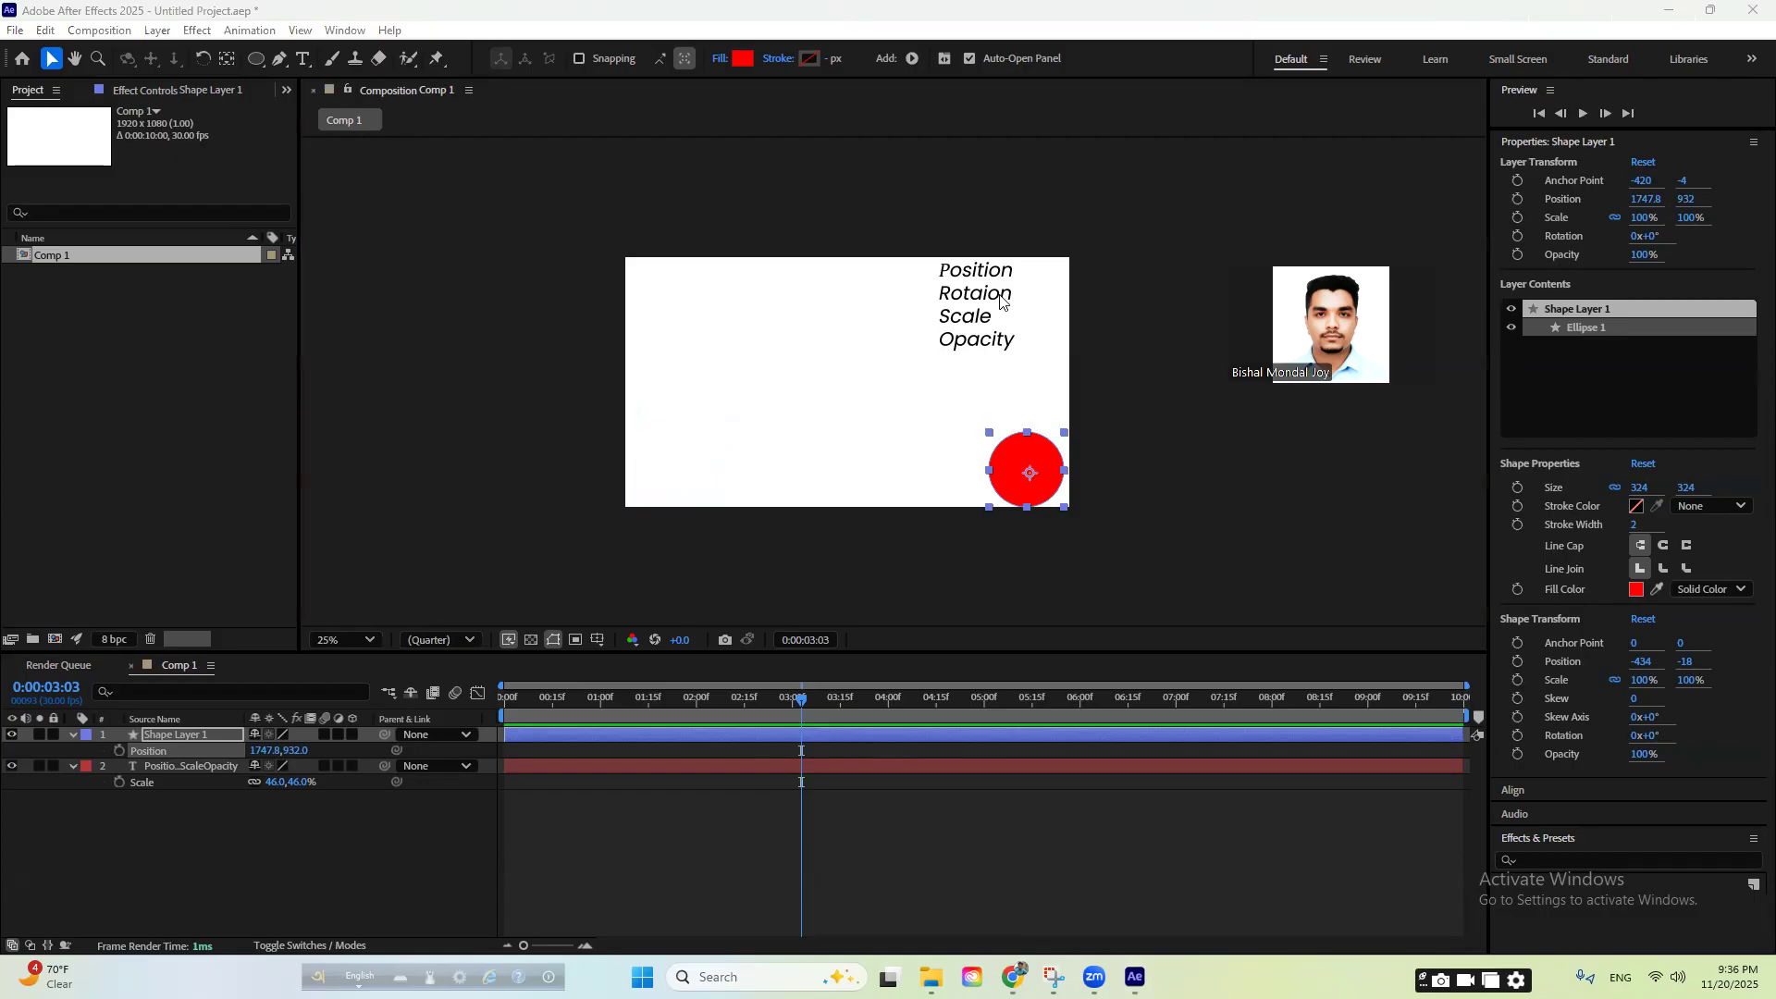
drag(1015, 482, 693, 477)
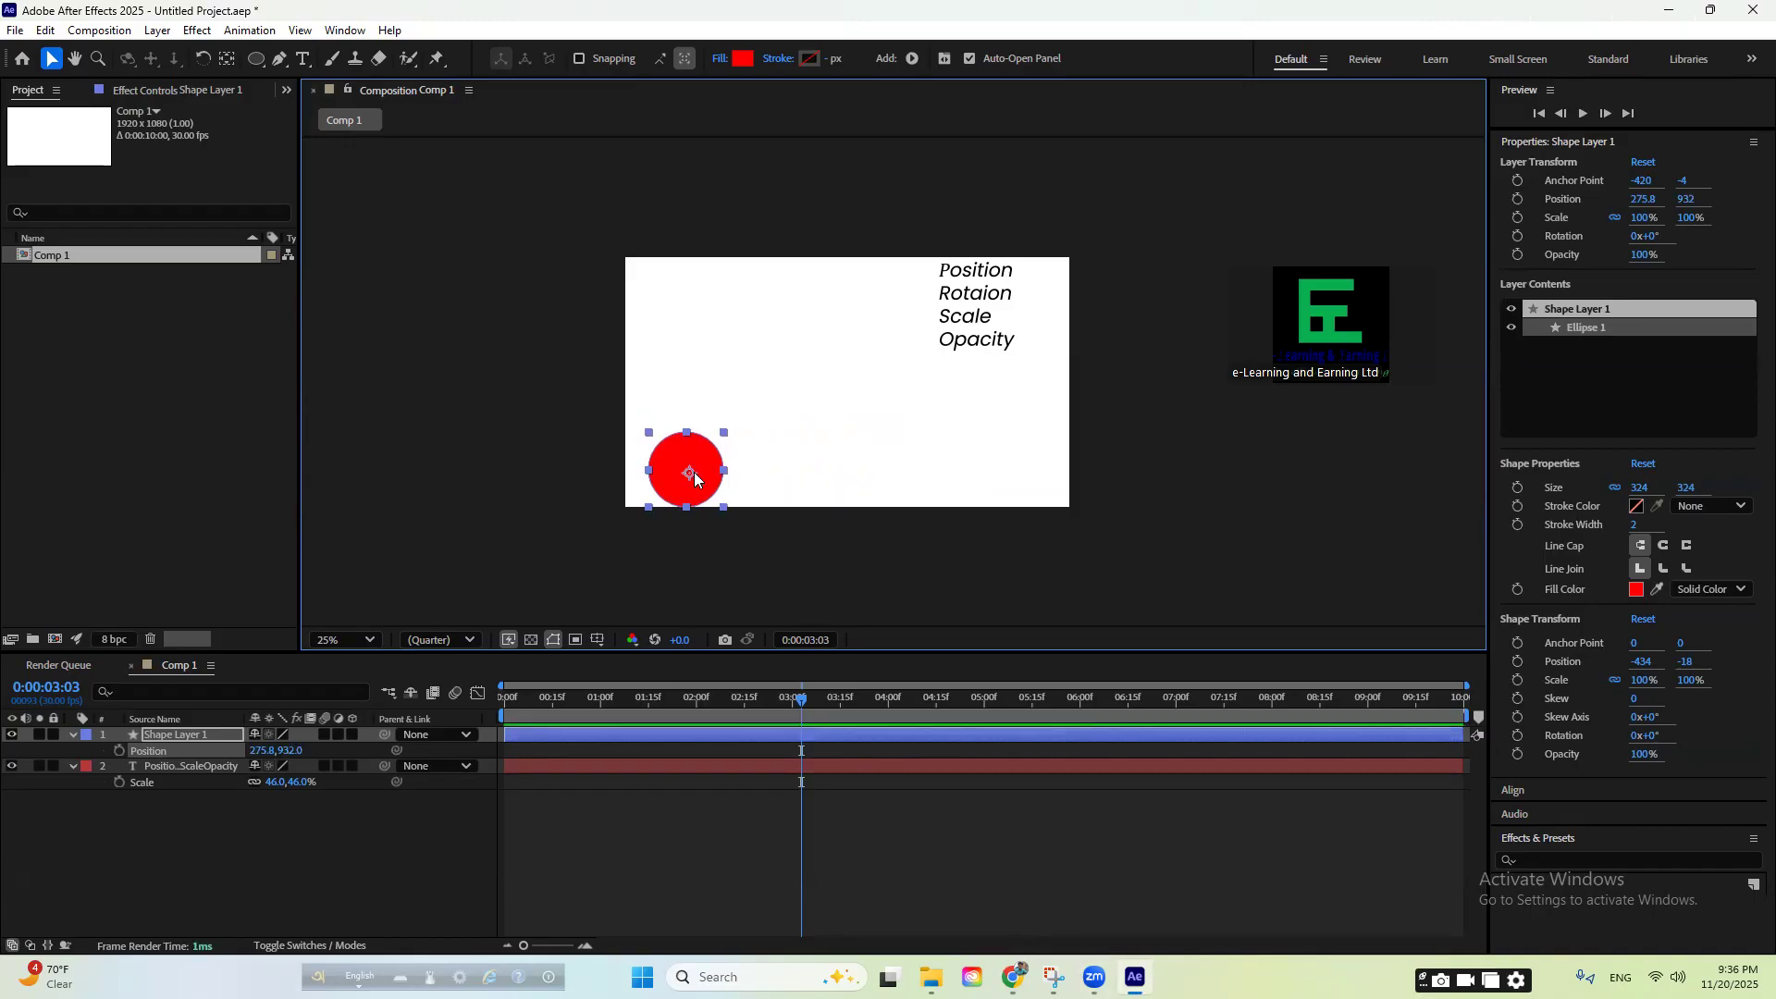
- Keyframe the circle's Position at 0:00:00:00, at the top centre (about 912, 172) at 0:00:01:00, and at about 1776, 936 at 0:00:02:00
drag(801, 709, 703, 710)
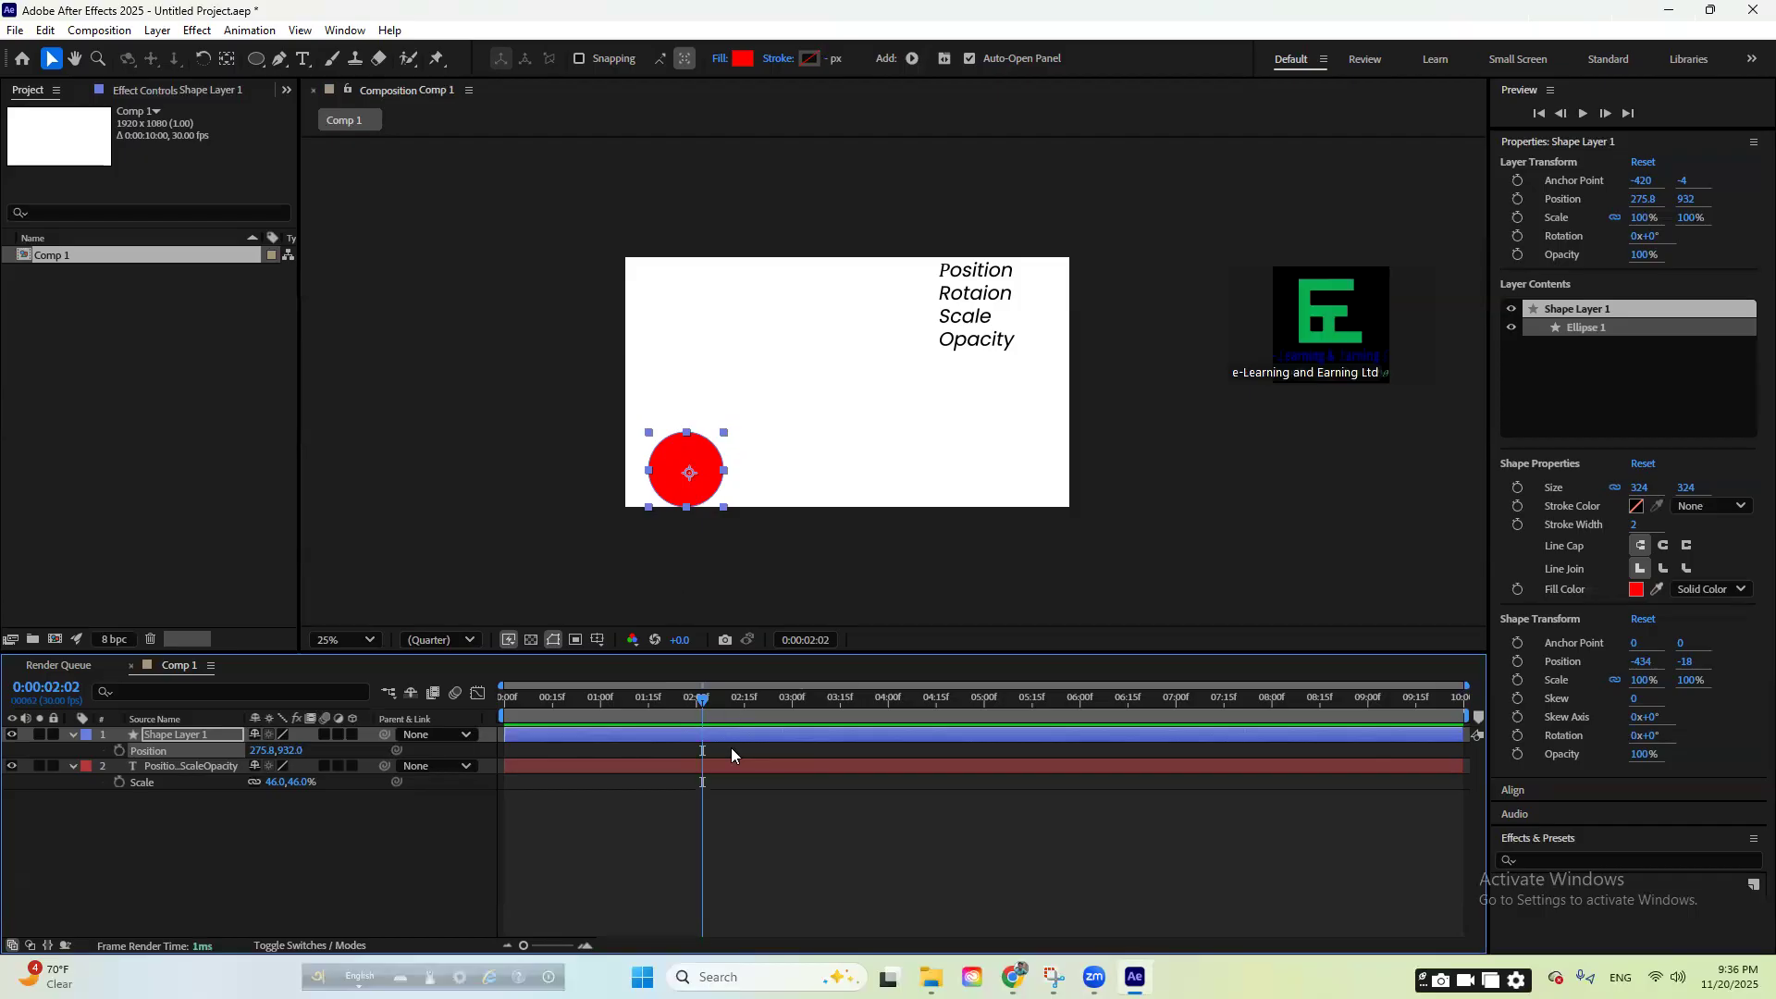
drag(700, 709, 494, 716)
click(118, 751)
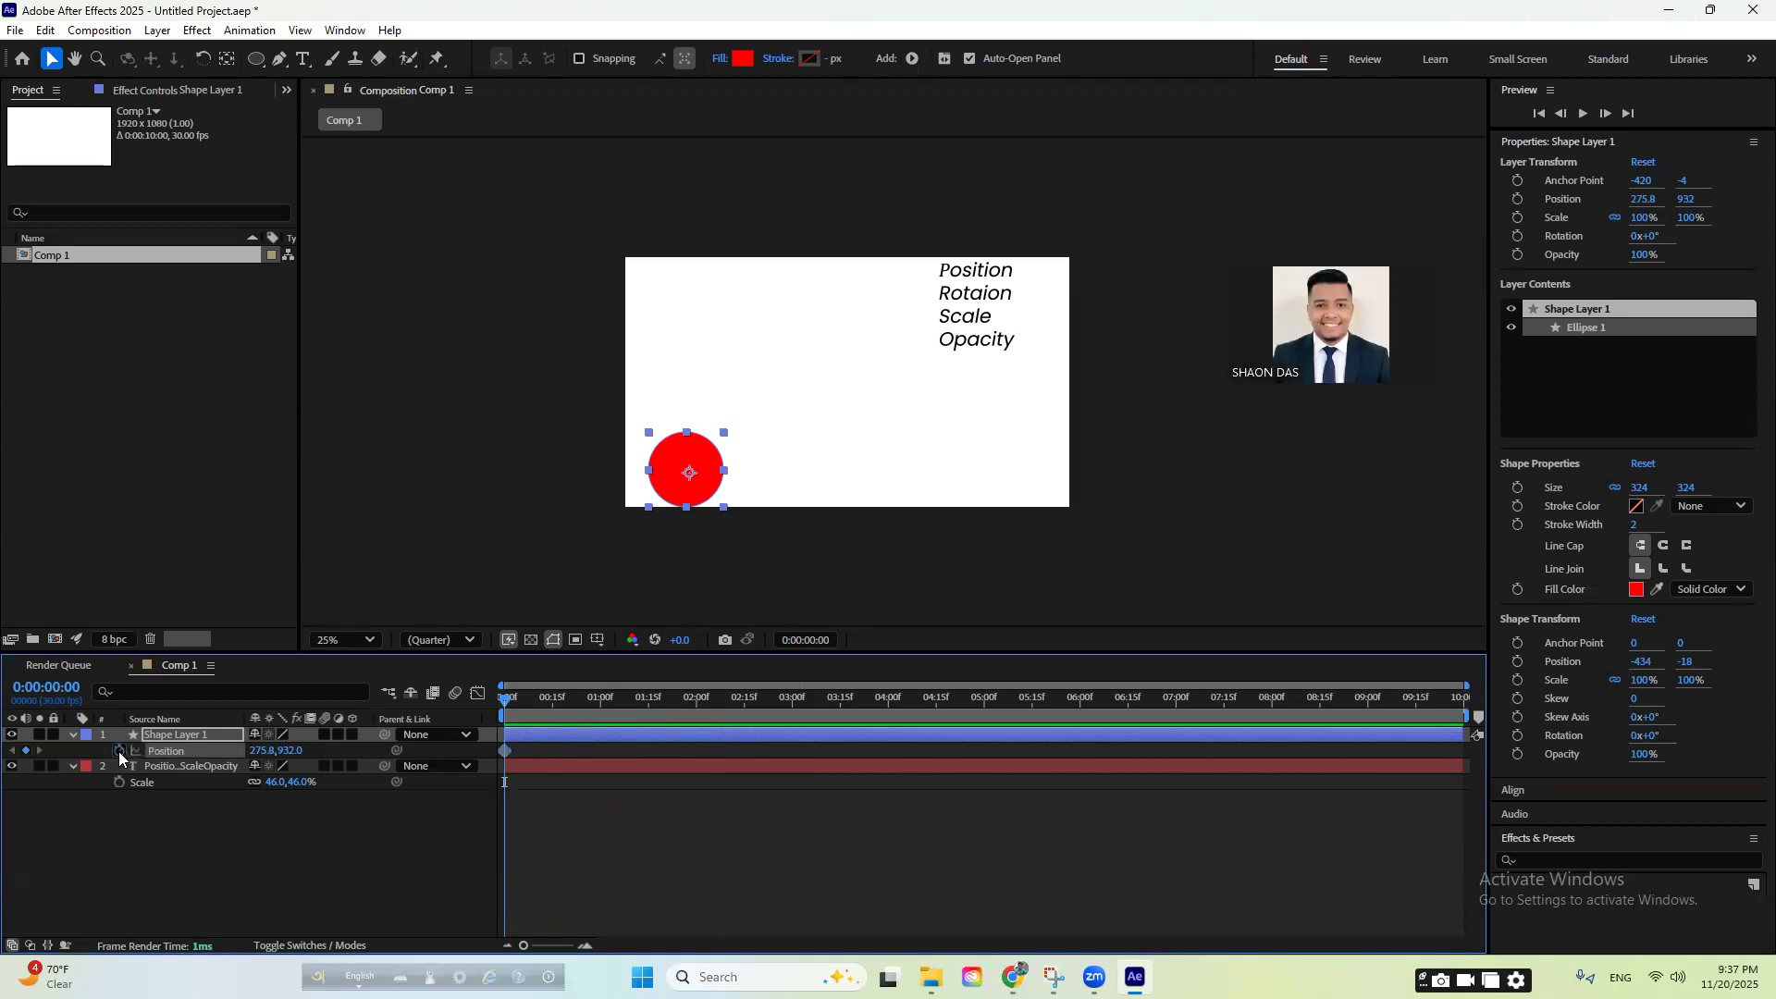
drag(505, 712, 601, 730)
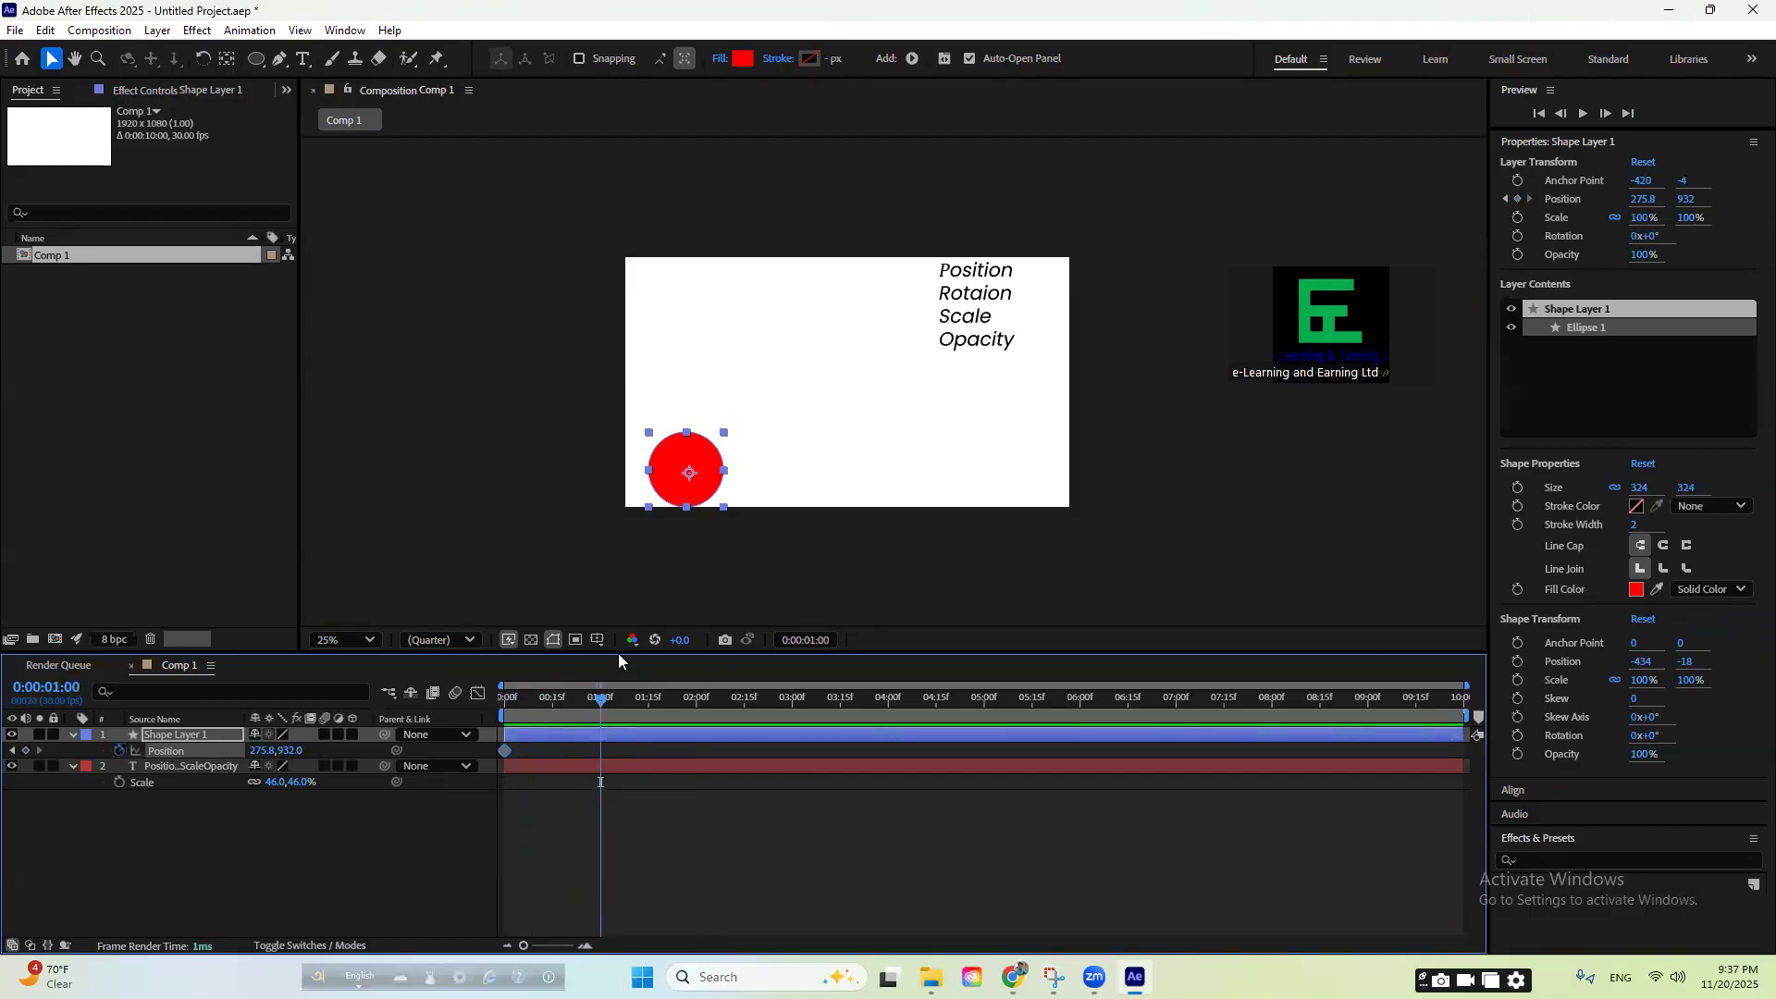
drag(698, 468, 835, 282)
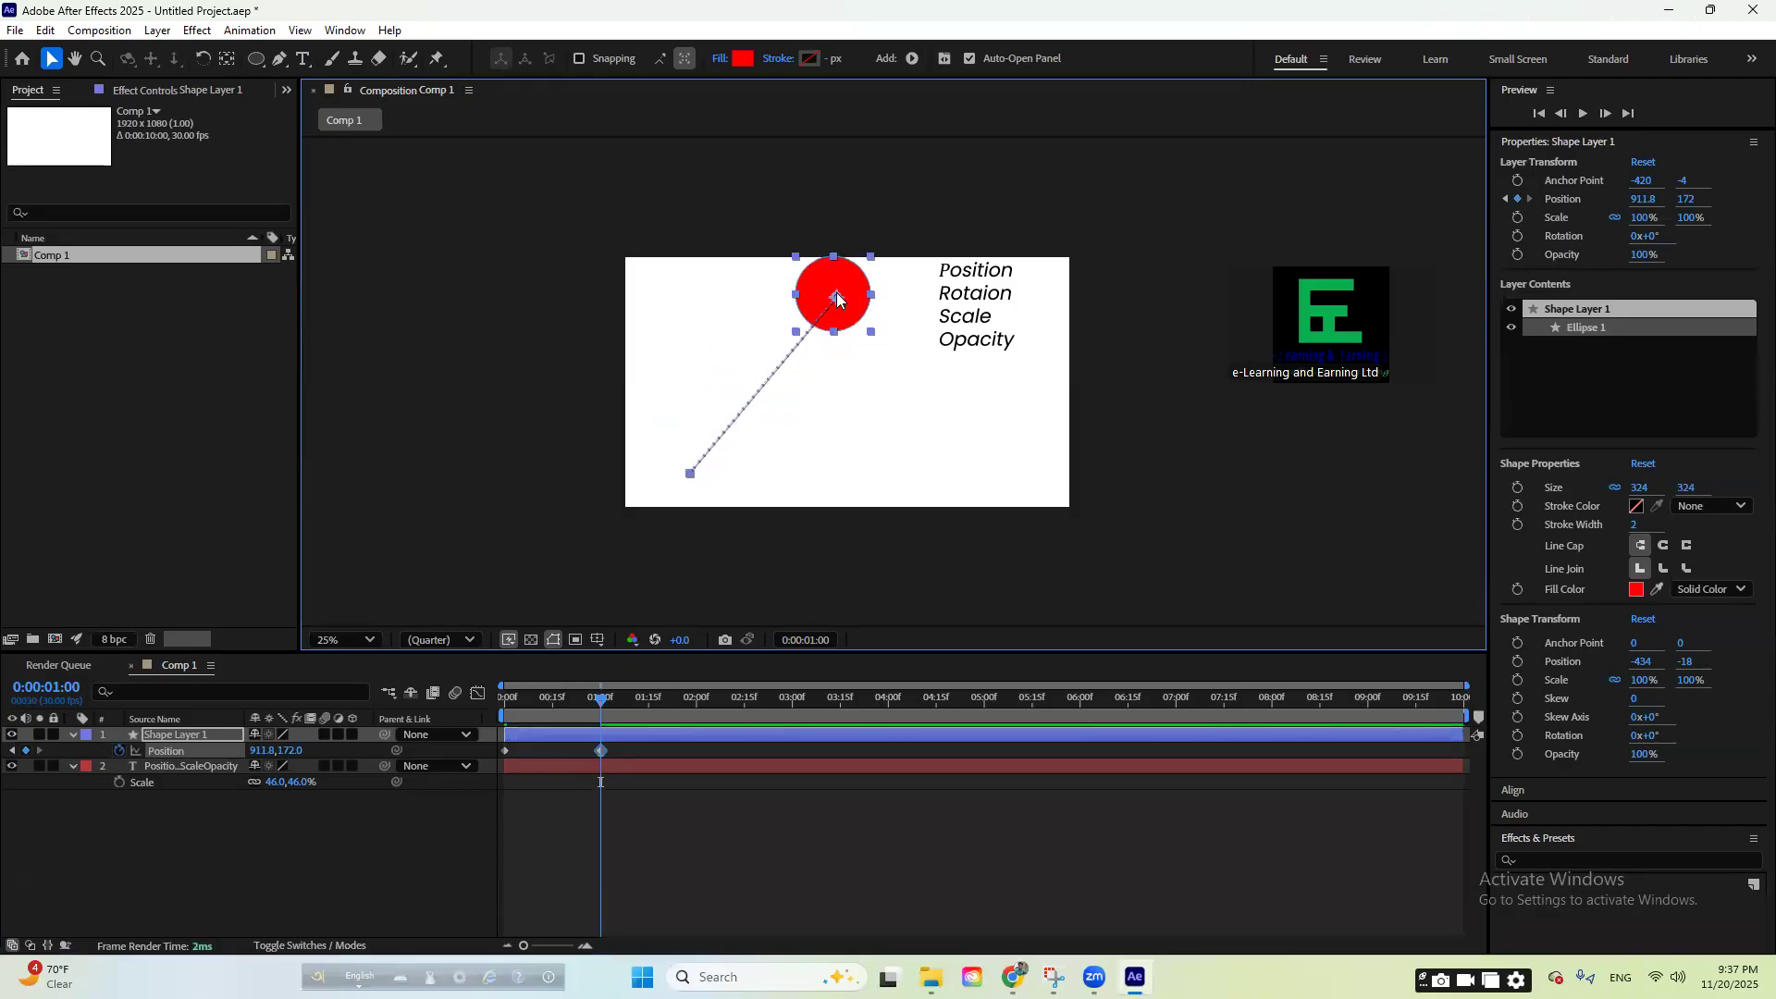
drag(600, 703, 699, 725)
drag(861, 306, 1059, 471)
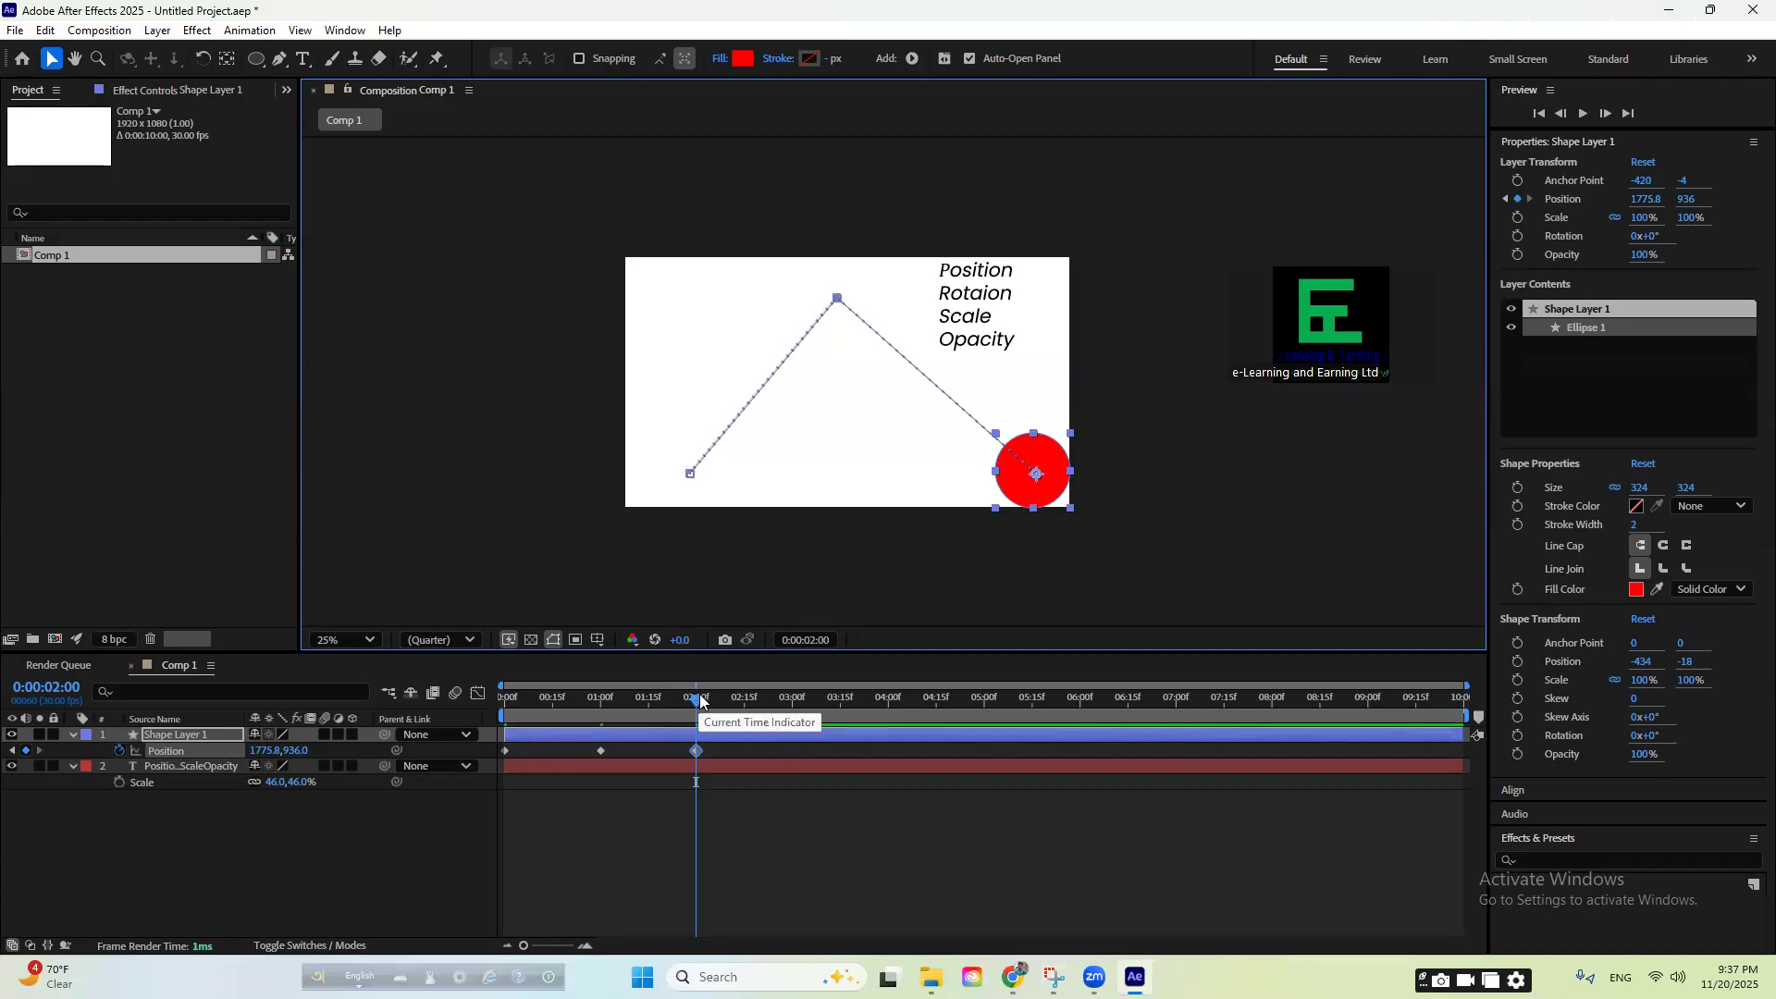
- Extend the path with Position keyframes at the upper left, about 180, 192, at 0:00:02:29 and at the bottom centre around 0:00:04:00
drag(702, 705, 791, 717)
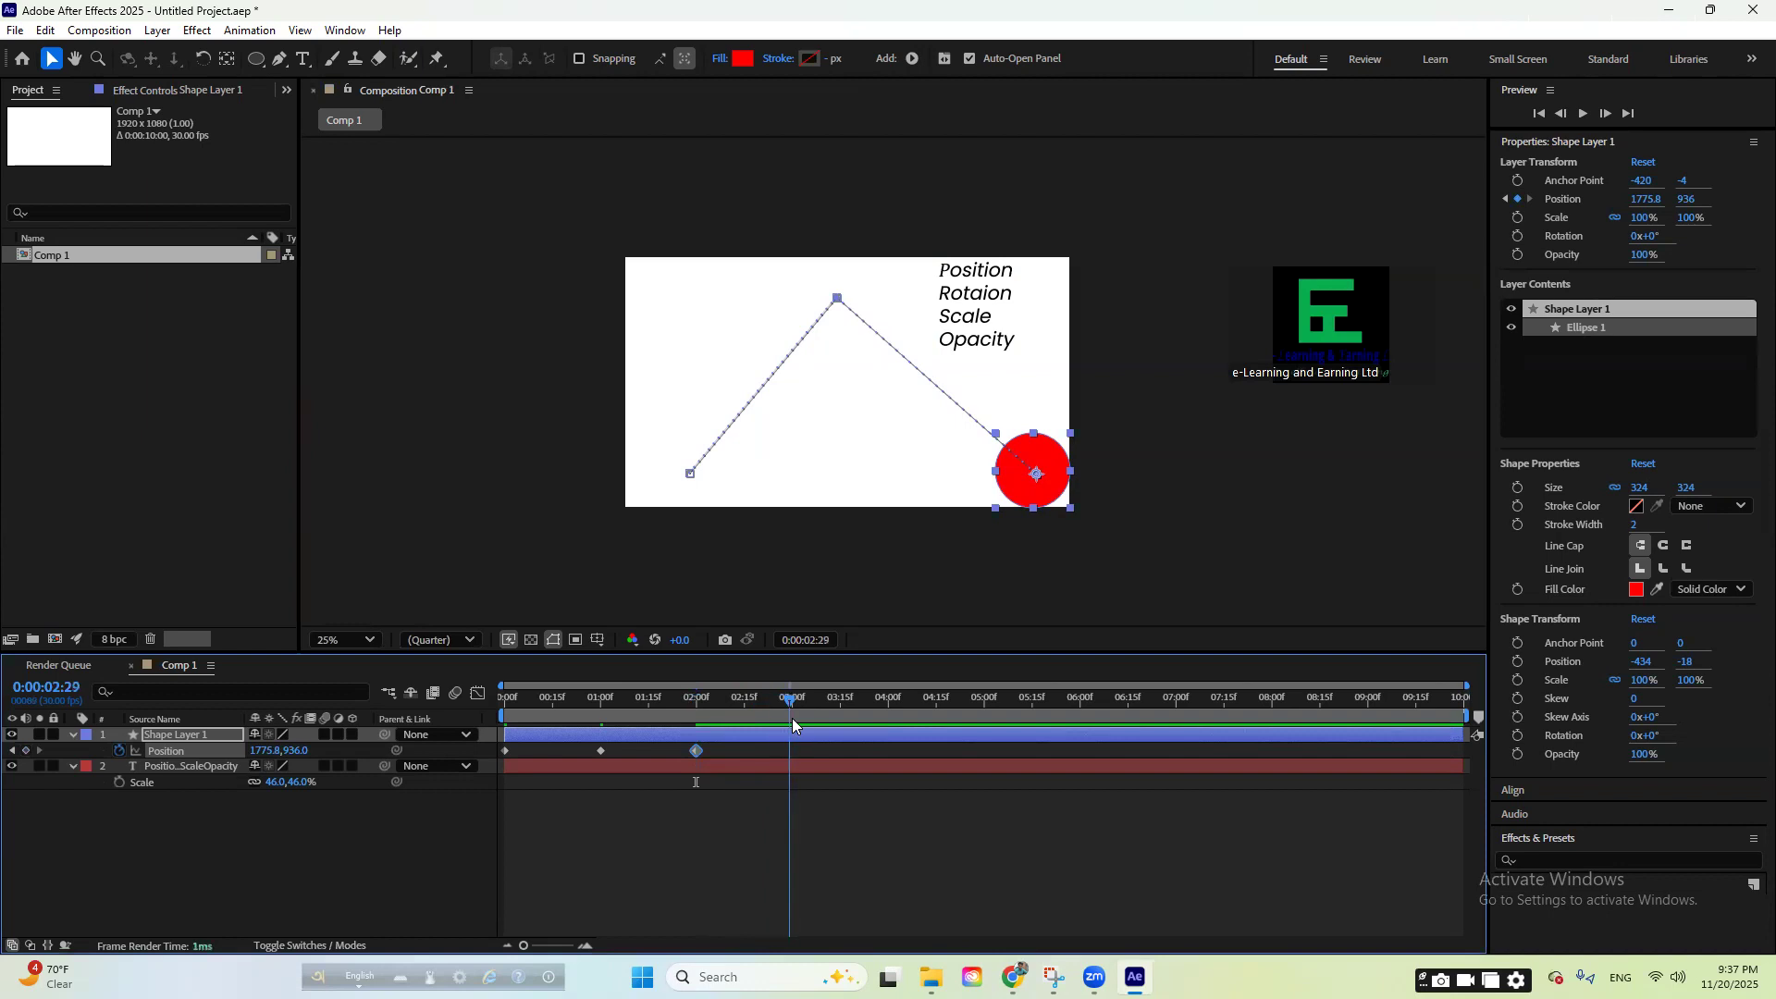
drag(1025, 490, 655, 317)
drag(793, 706, 890, 707)
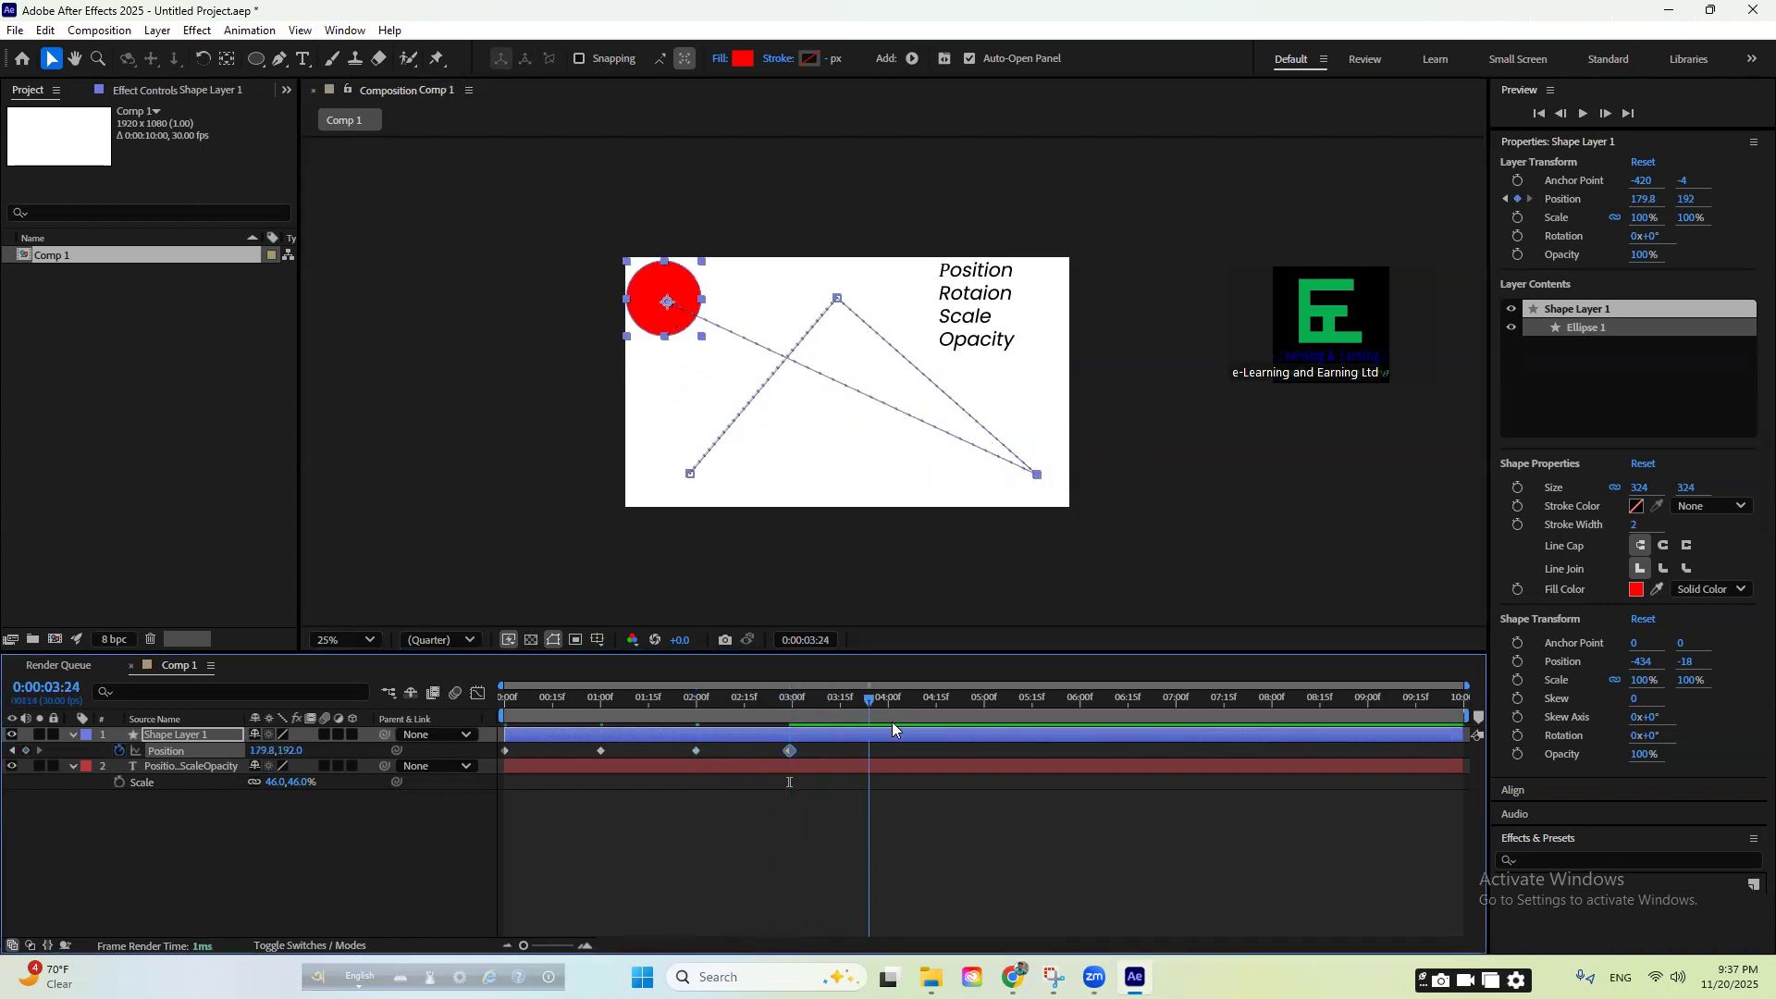
drag(667, 298, 869, 460)
- Add Position keyframes at about 1772, 380 around 0:00:05:00 and in the lower left of the frame at 0:00:07:00
drag(890, 701, 982, 719)
drag(984, 373, 1042, 326)
key(space)
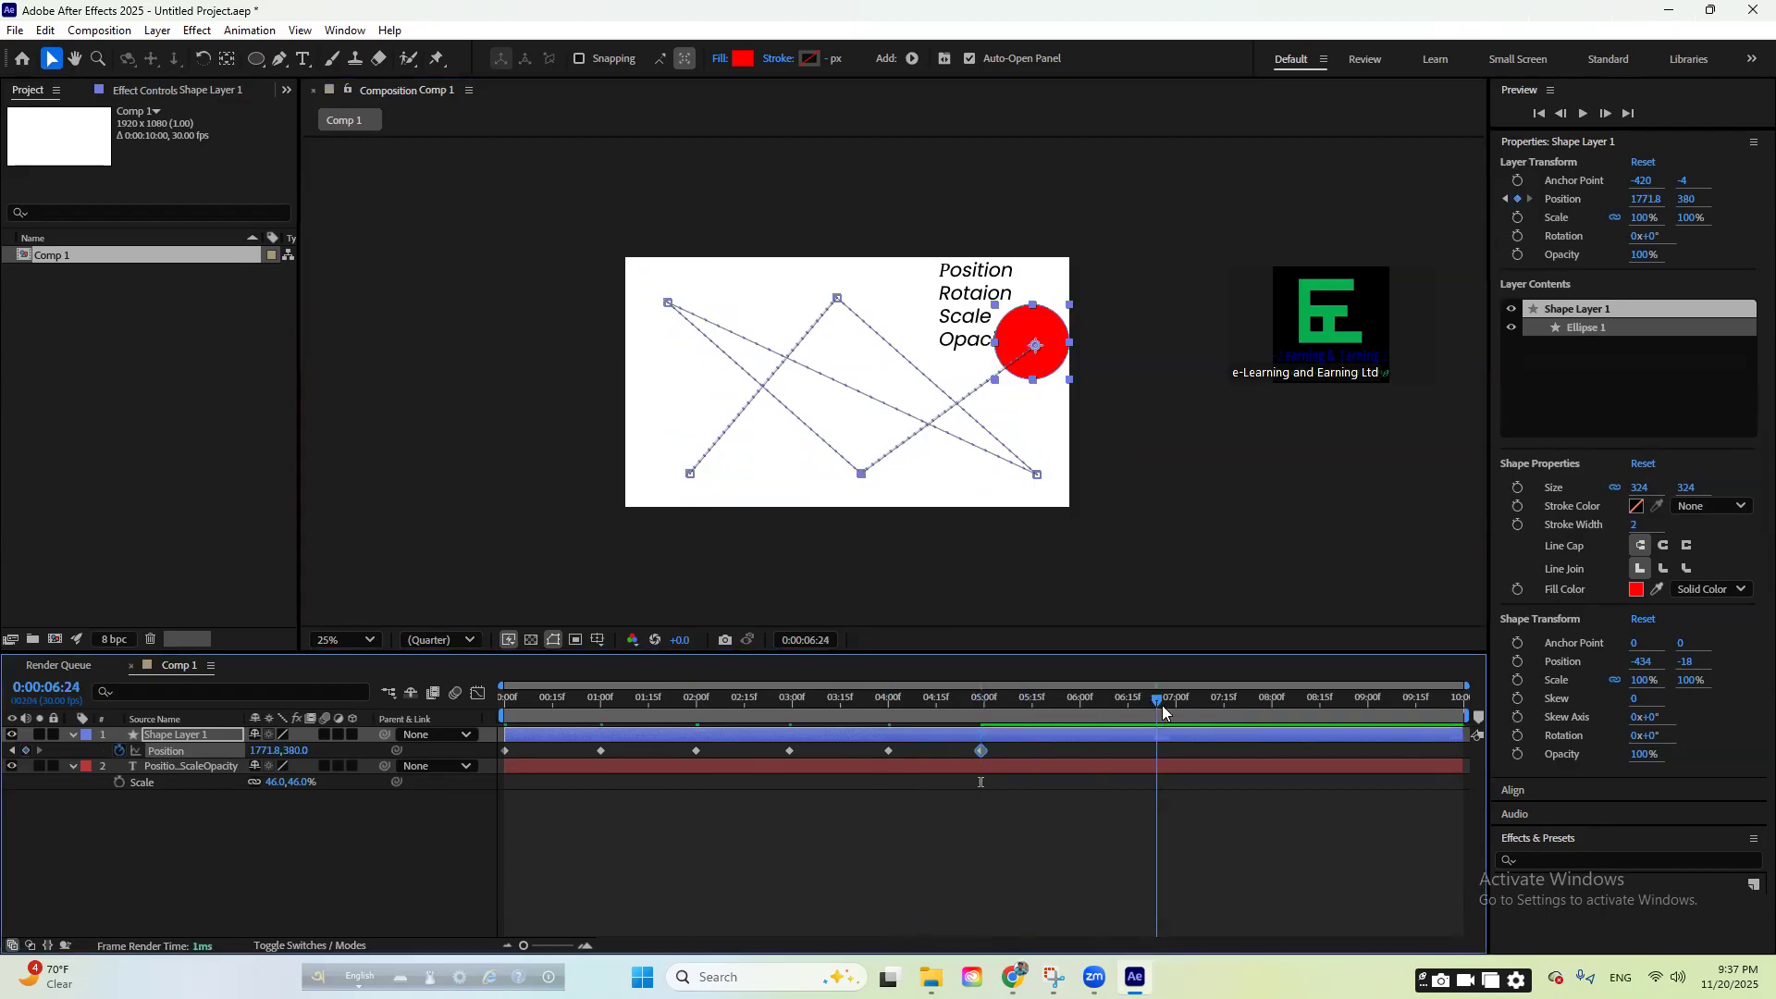
drag(1053, 343, 708, 466)
- Return to 0:00:00:00 and play the circle's zigzag motion
drag(1176, 726, 1180, 768)
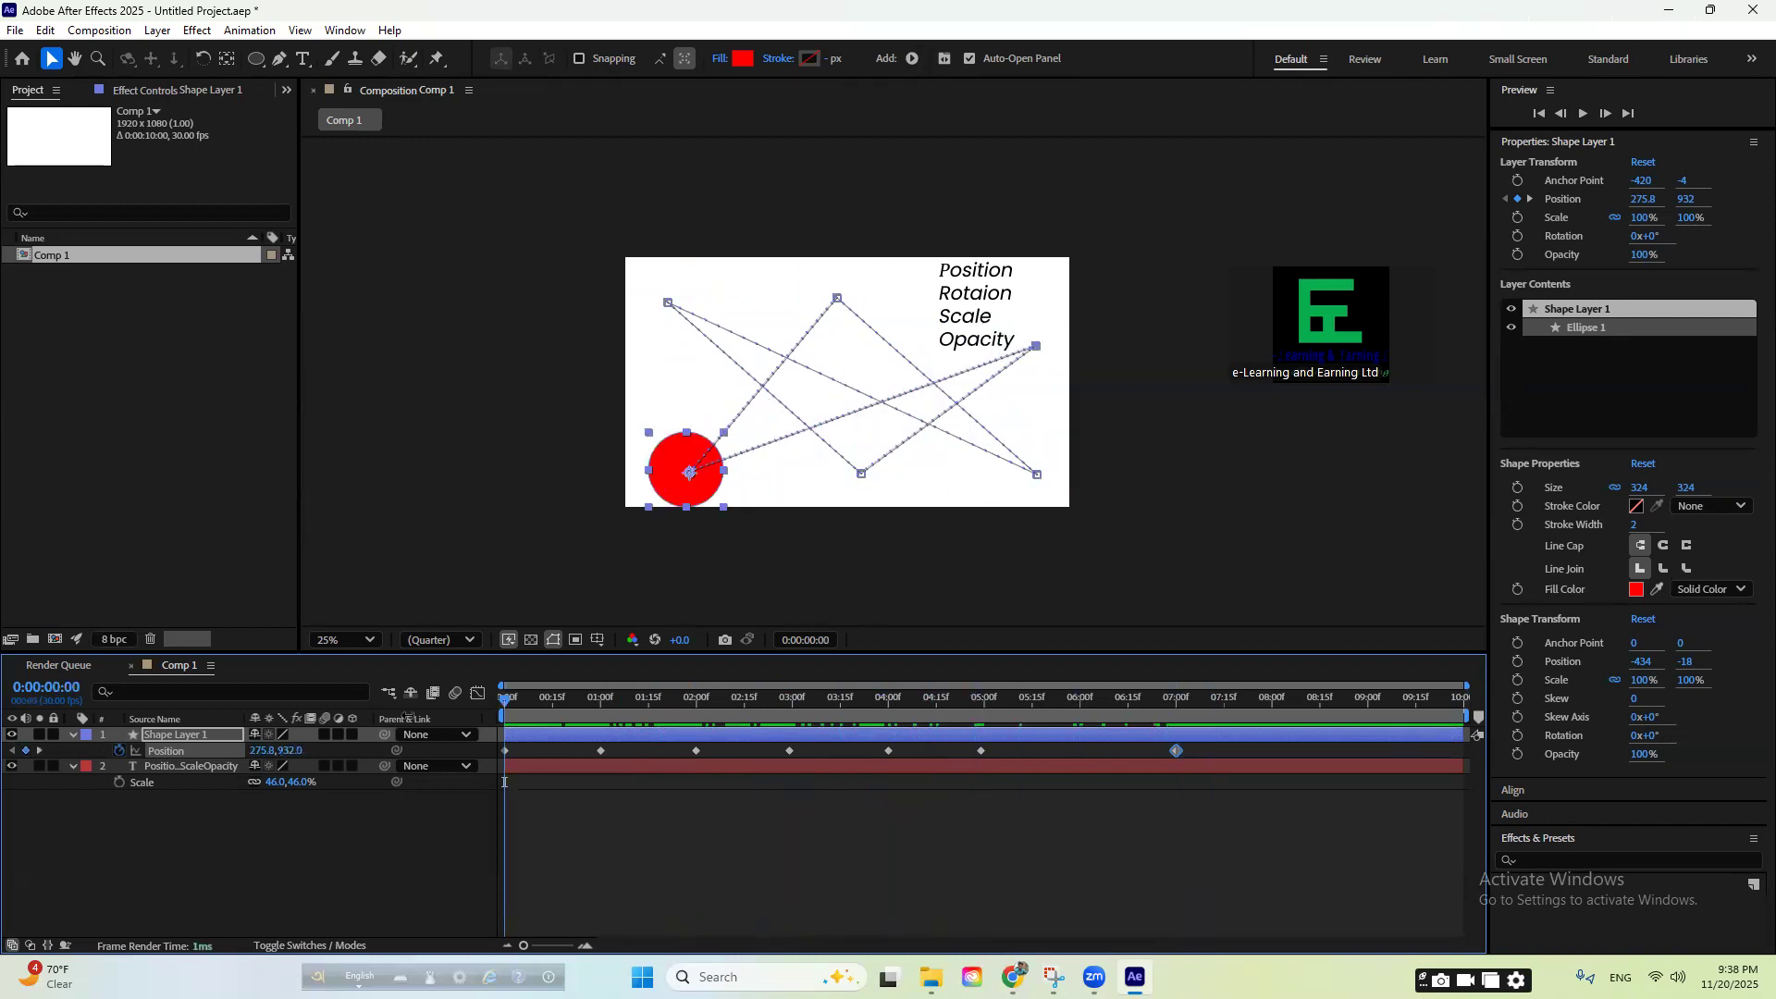
key(space)
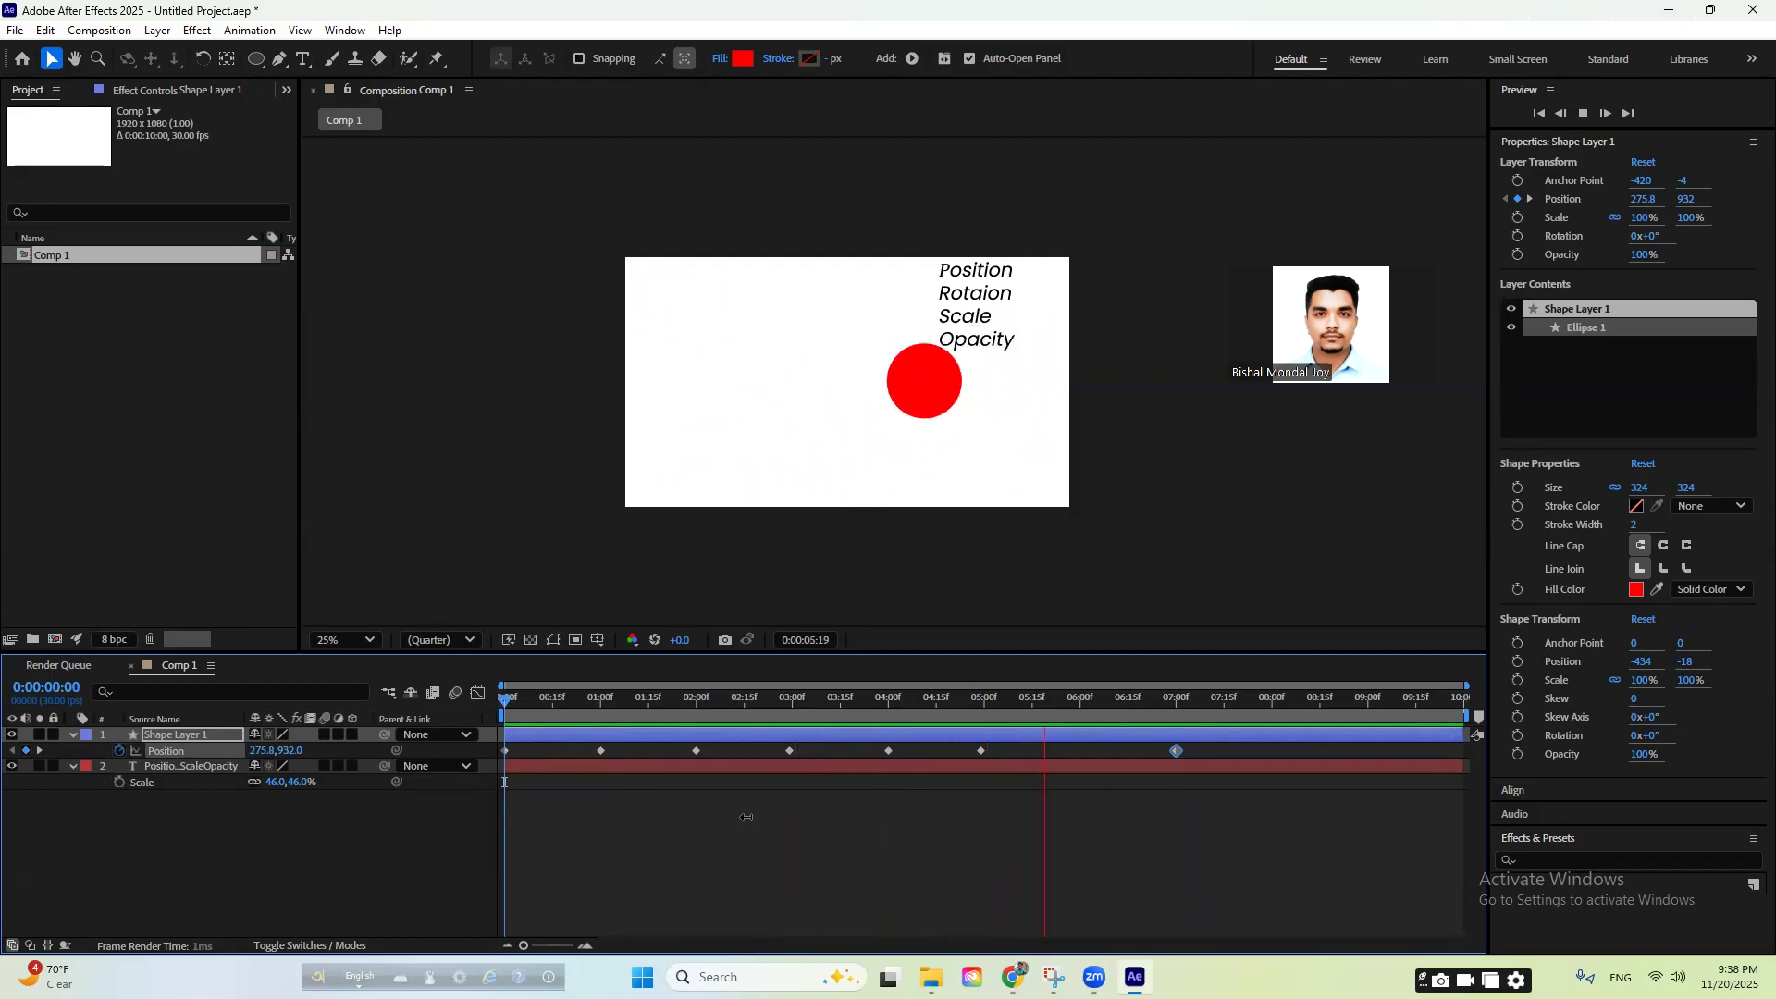
key(space)
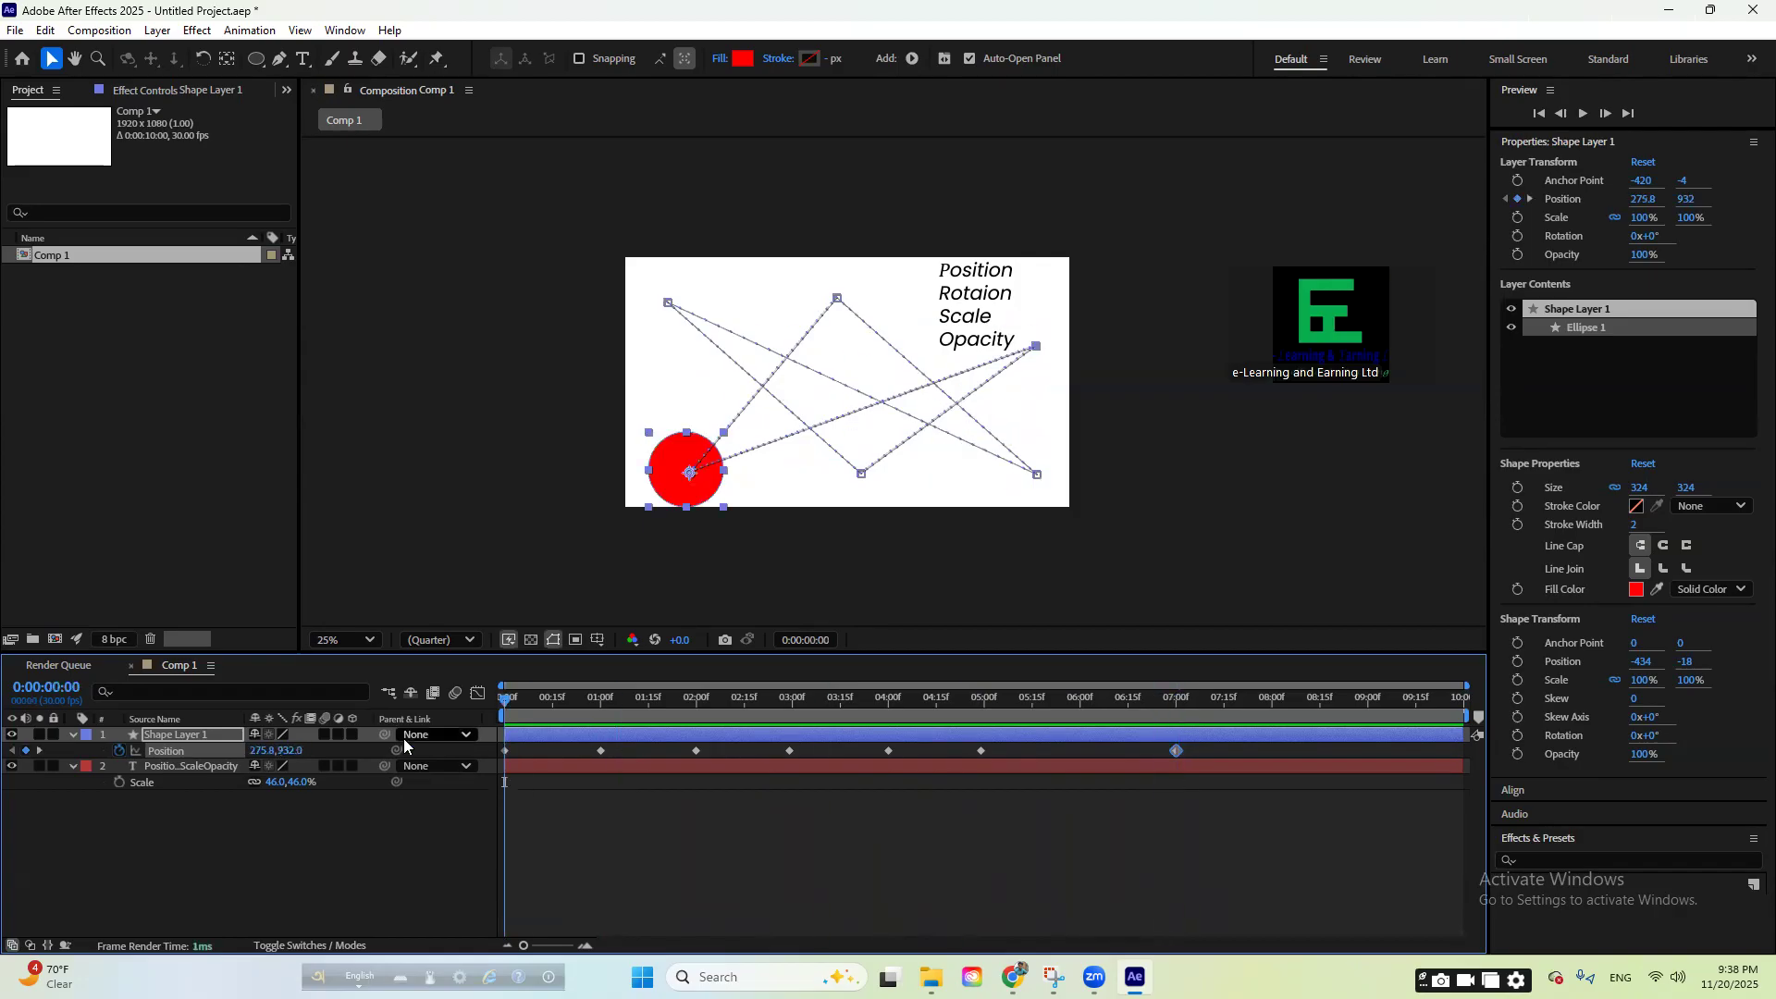
- Delete all of the zigzag motion's Position keyframes with the current time at 0:00:01:15
key(space)
drag(1219, 747, 494, 760)
key(Delete)
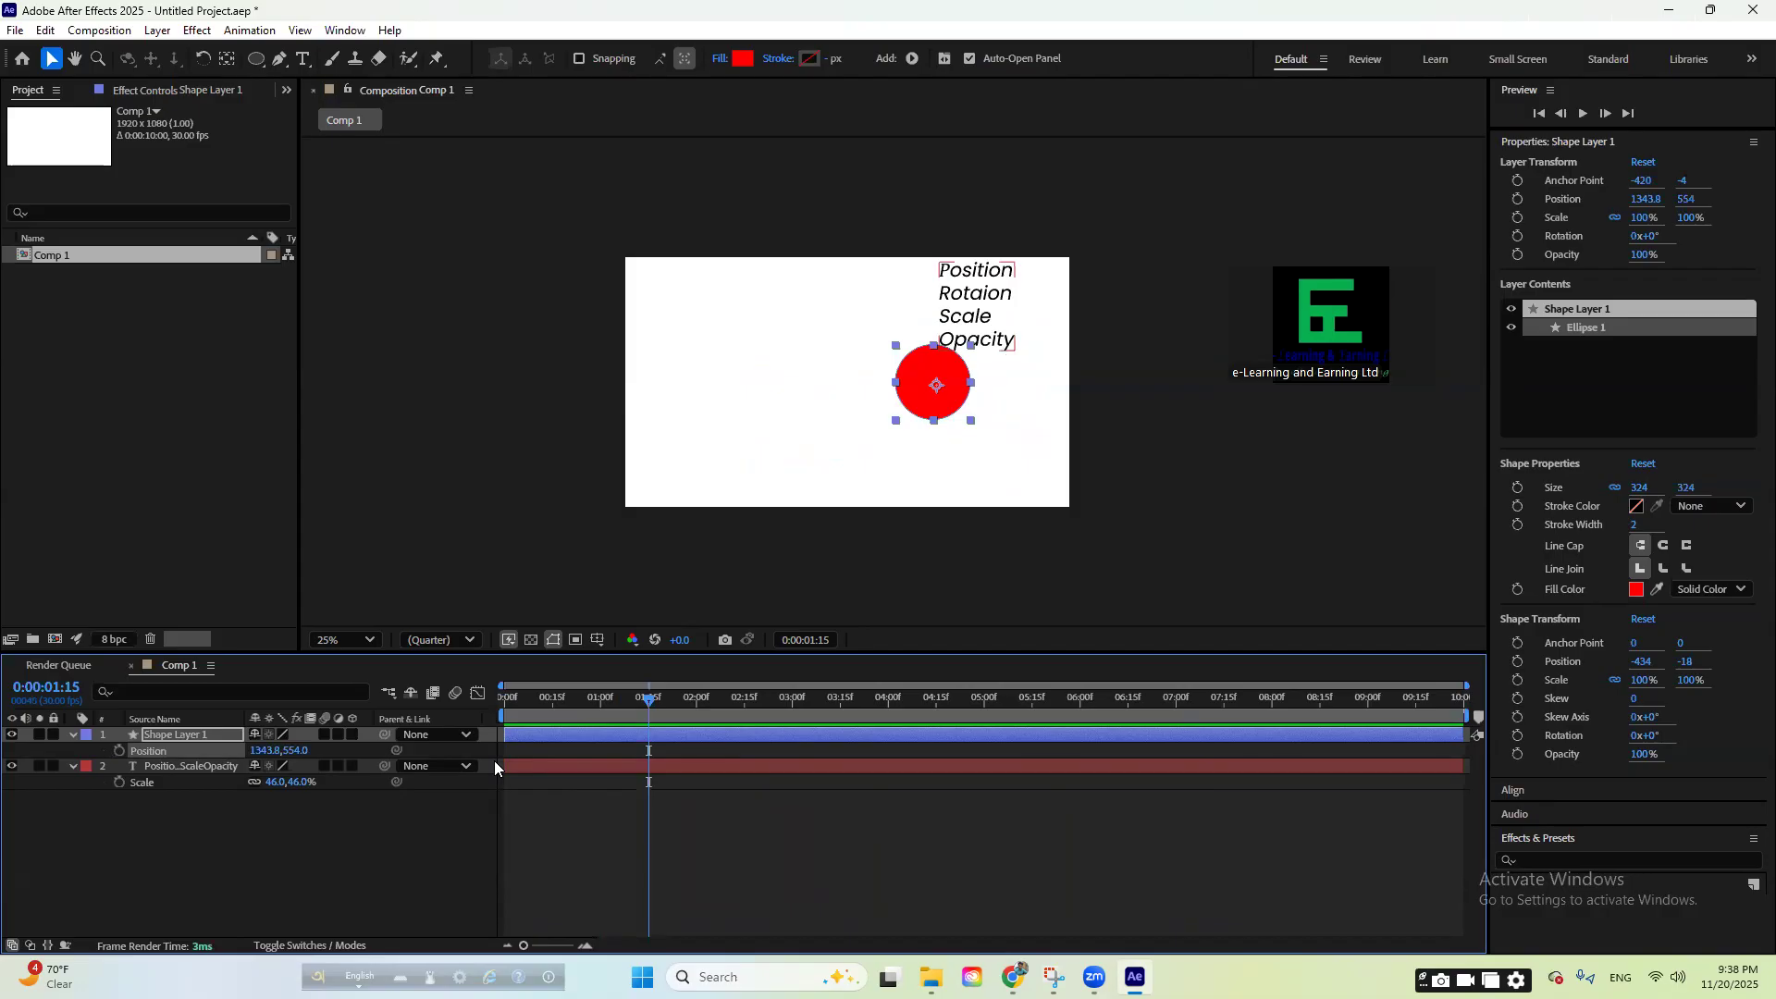
- Switch to Chrome and search Google Images for "football png"
click(1014, 977)
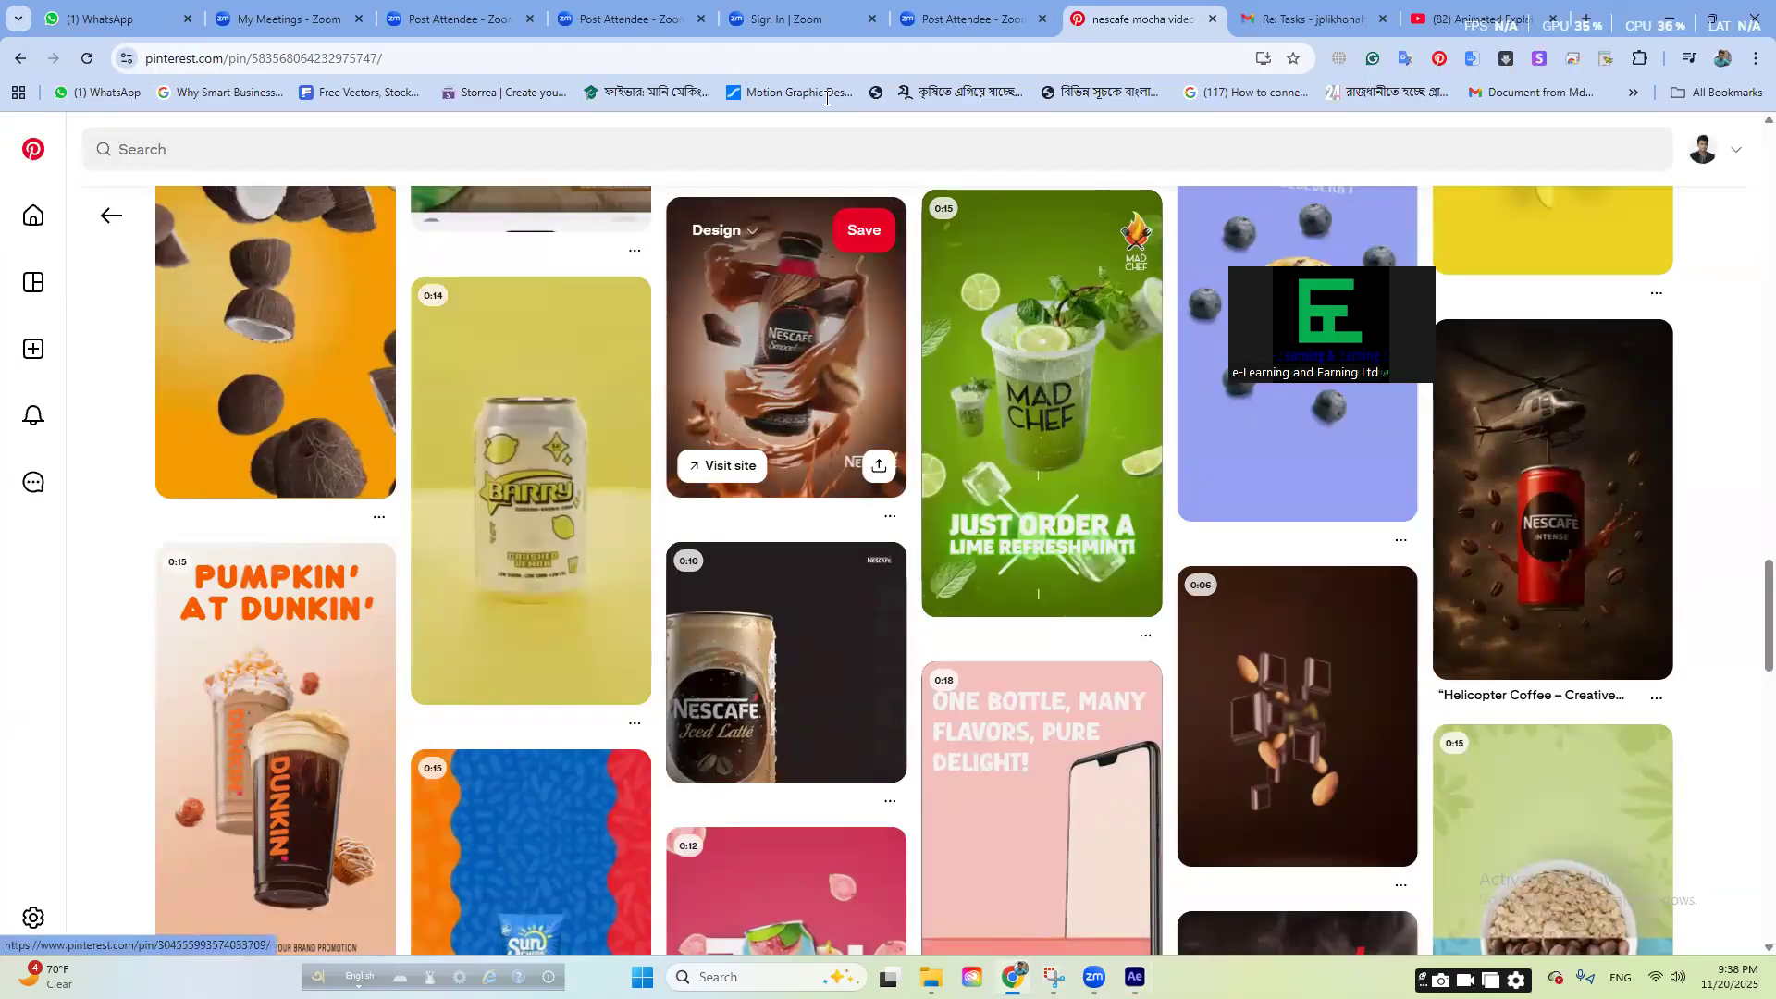
click(1304, 19)
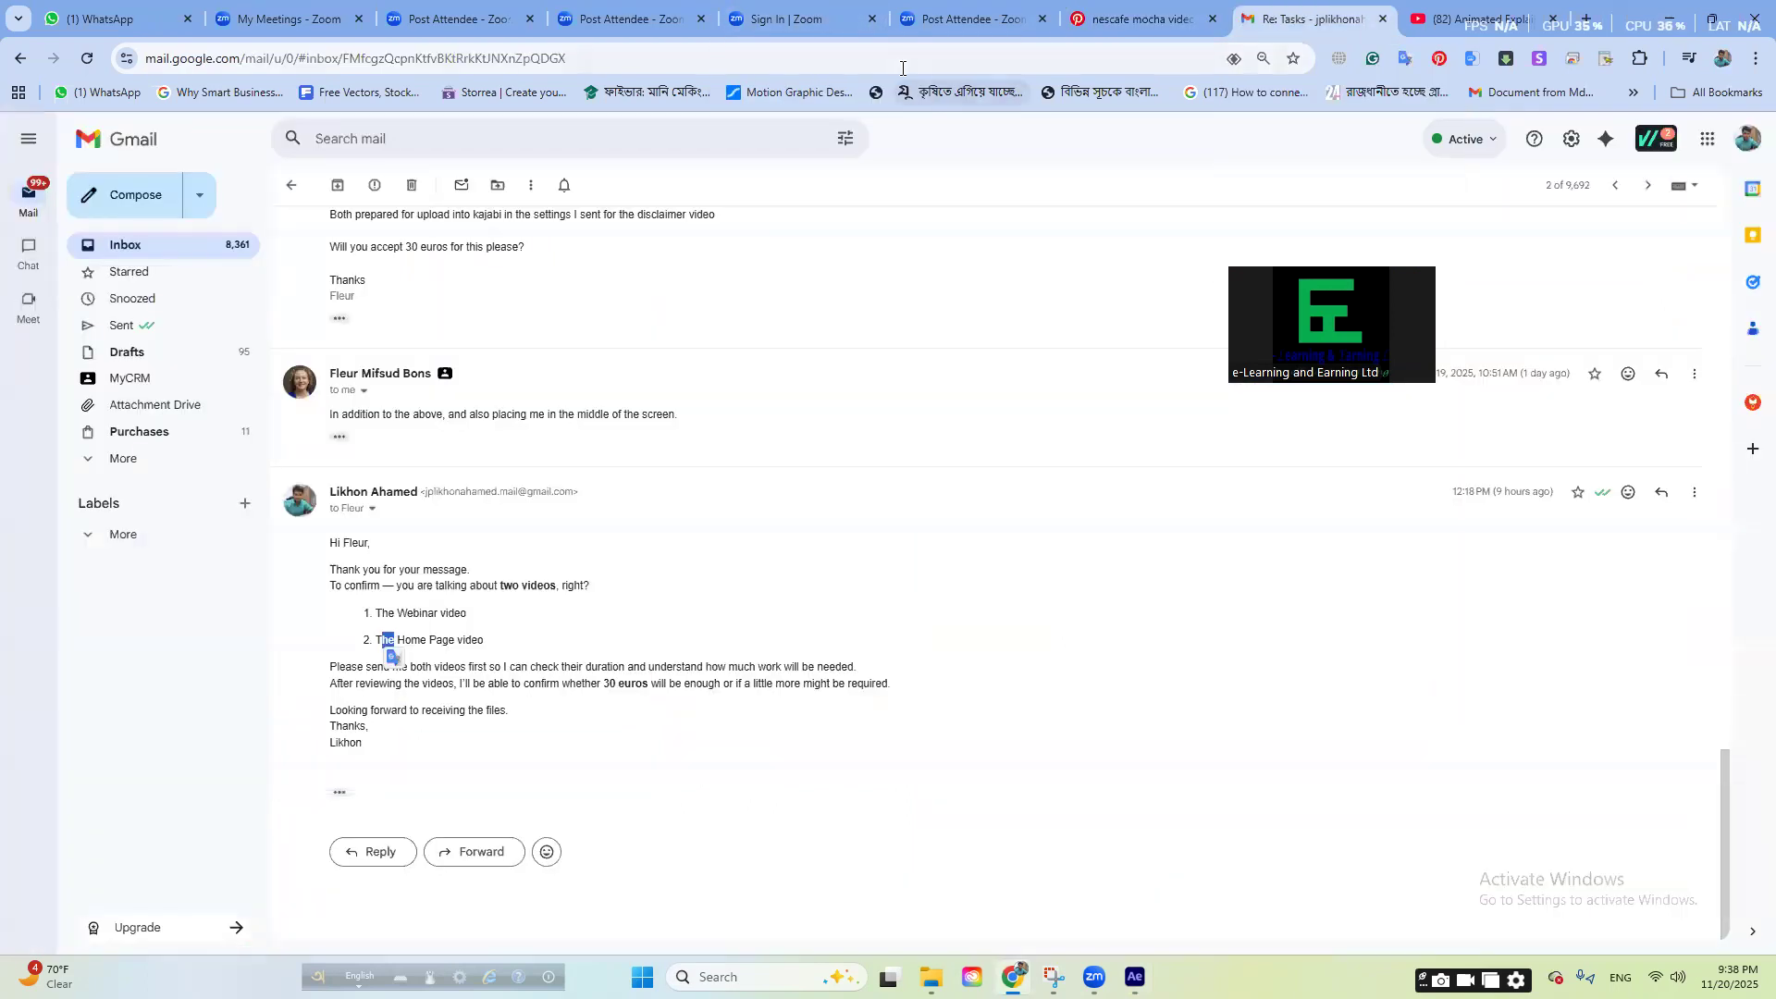
click(902, 67)
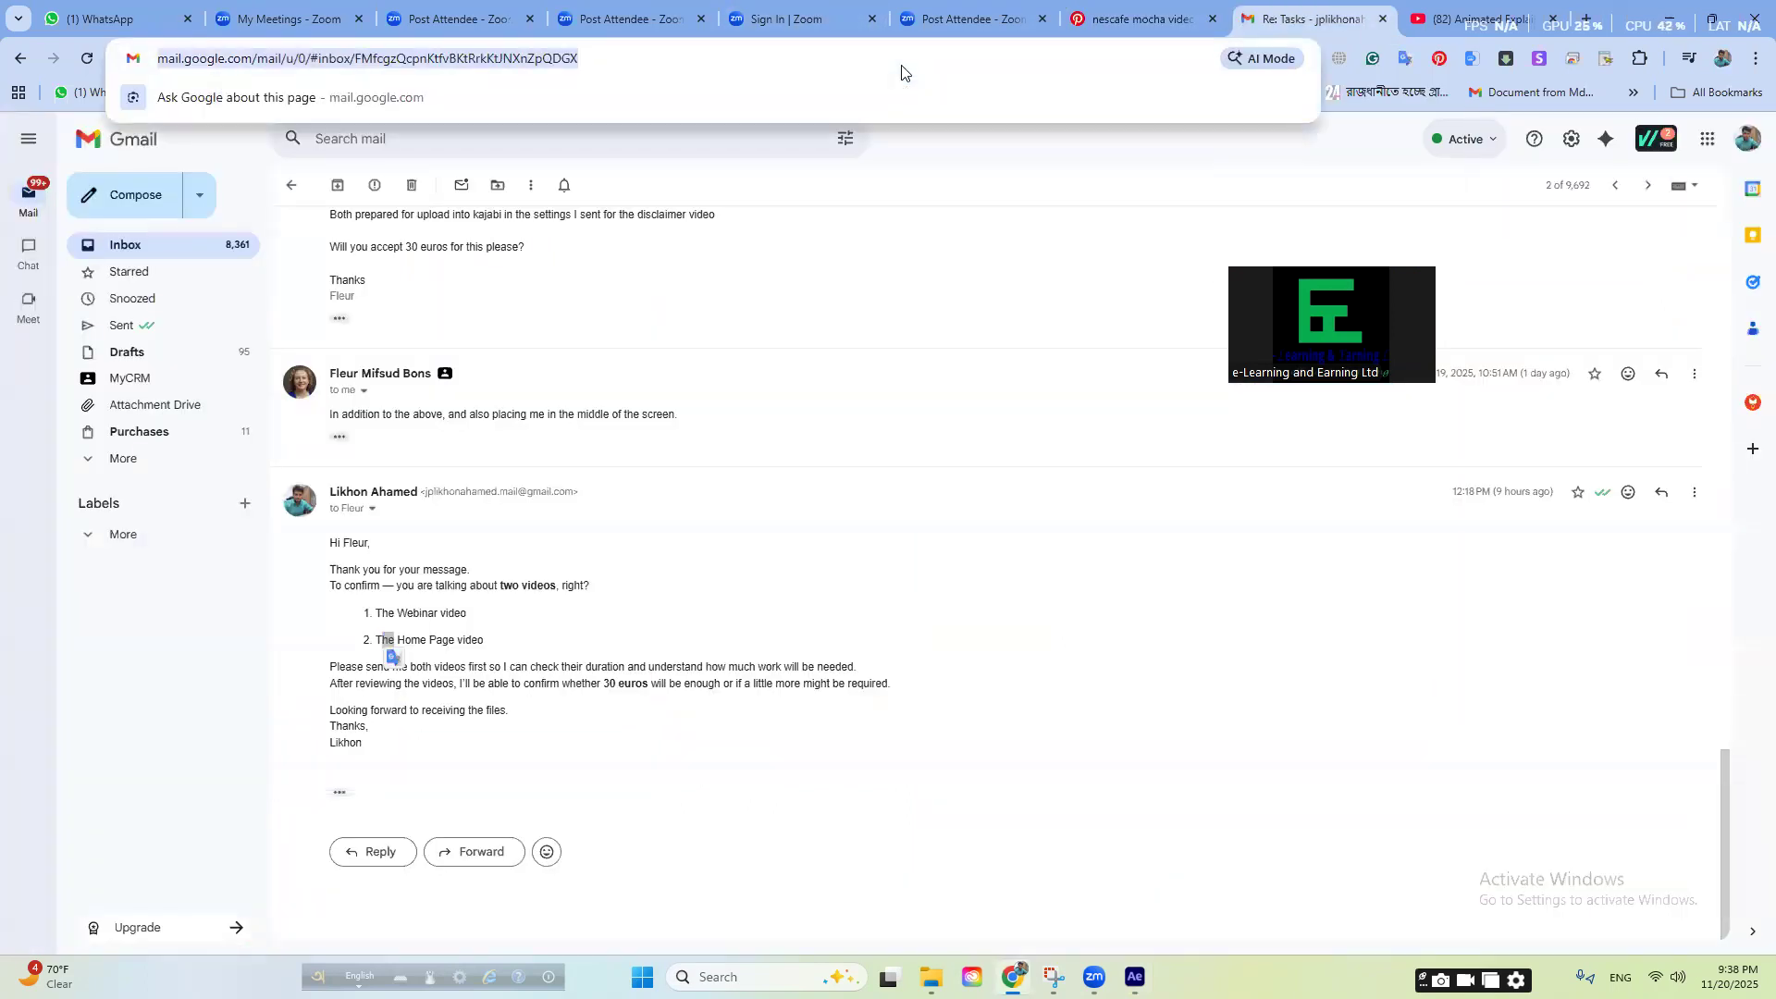
text(food)
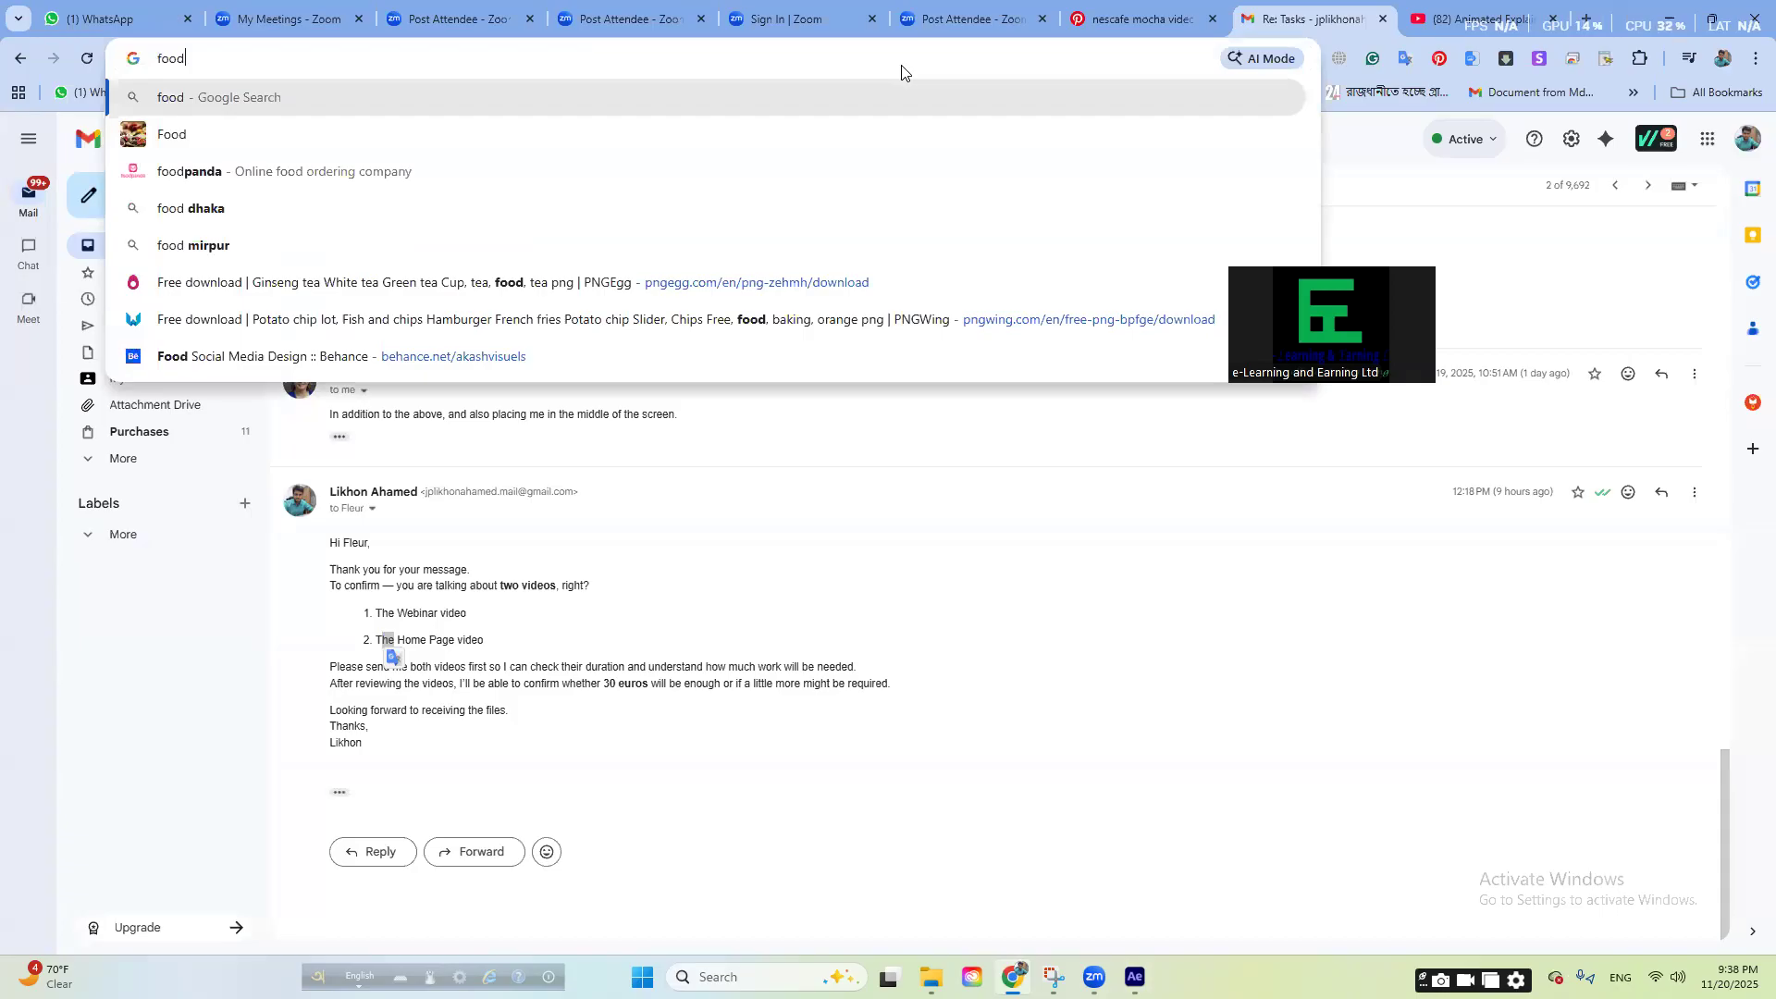
key(BackSpace)
text(tbal)
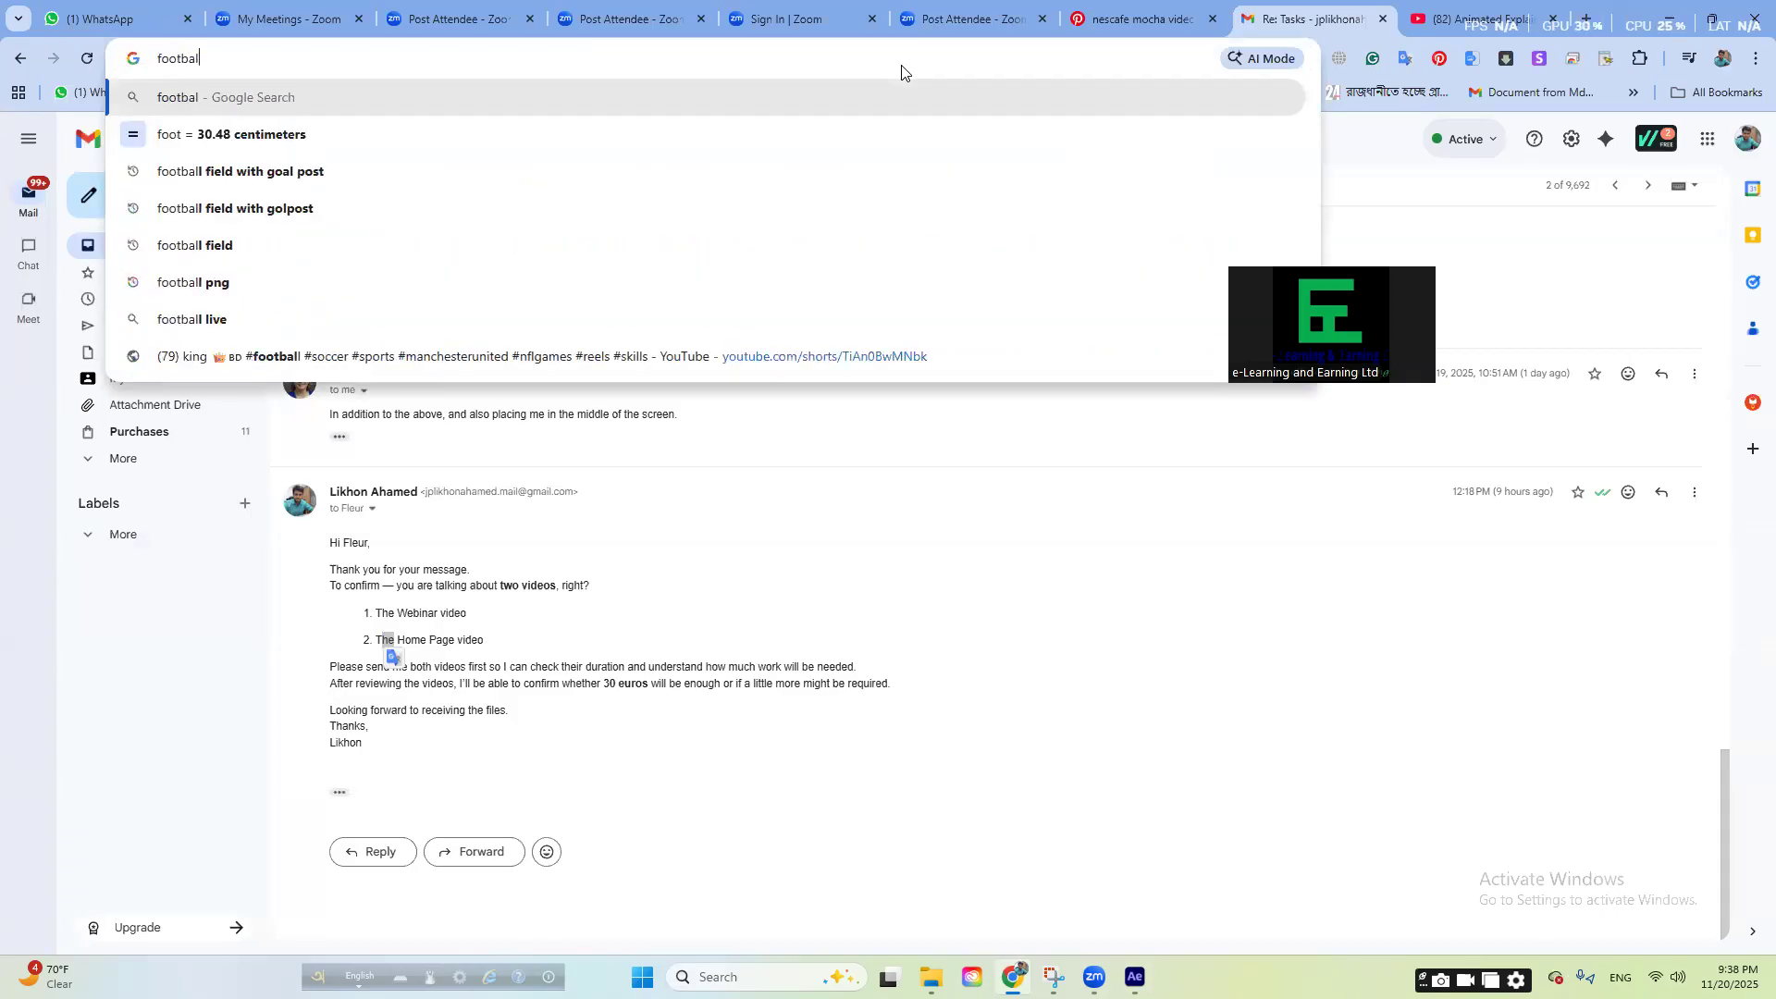
key(Return)
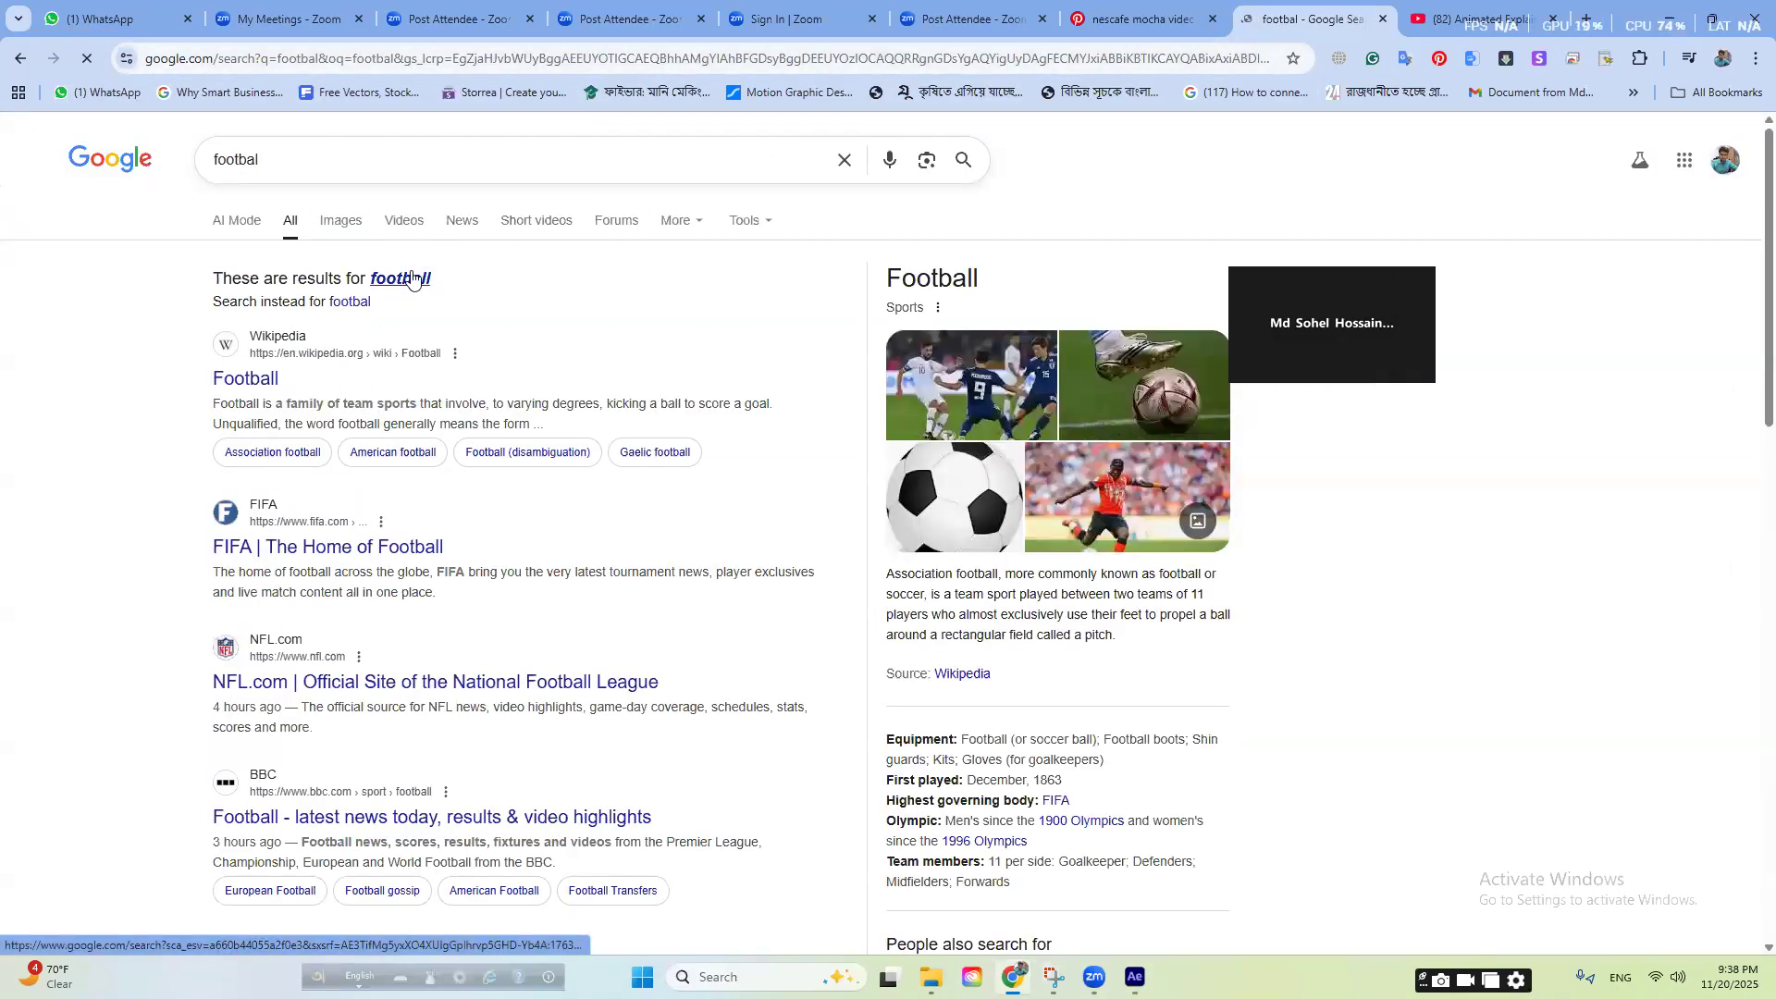
click(305, 164)
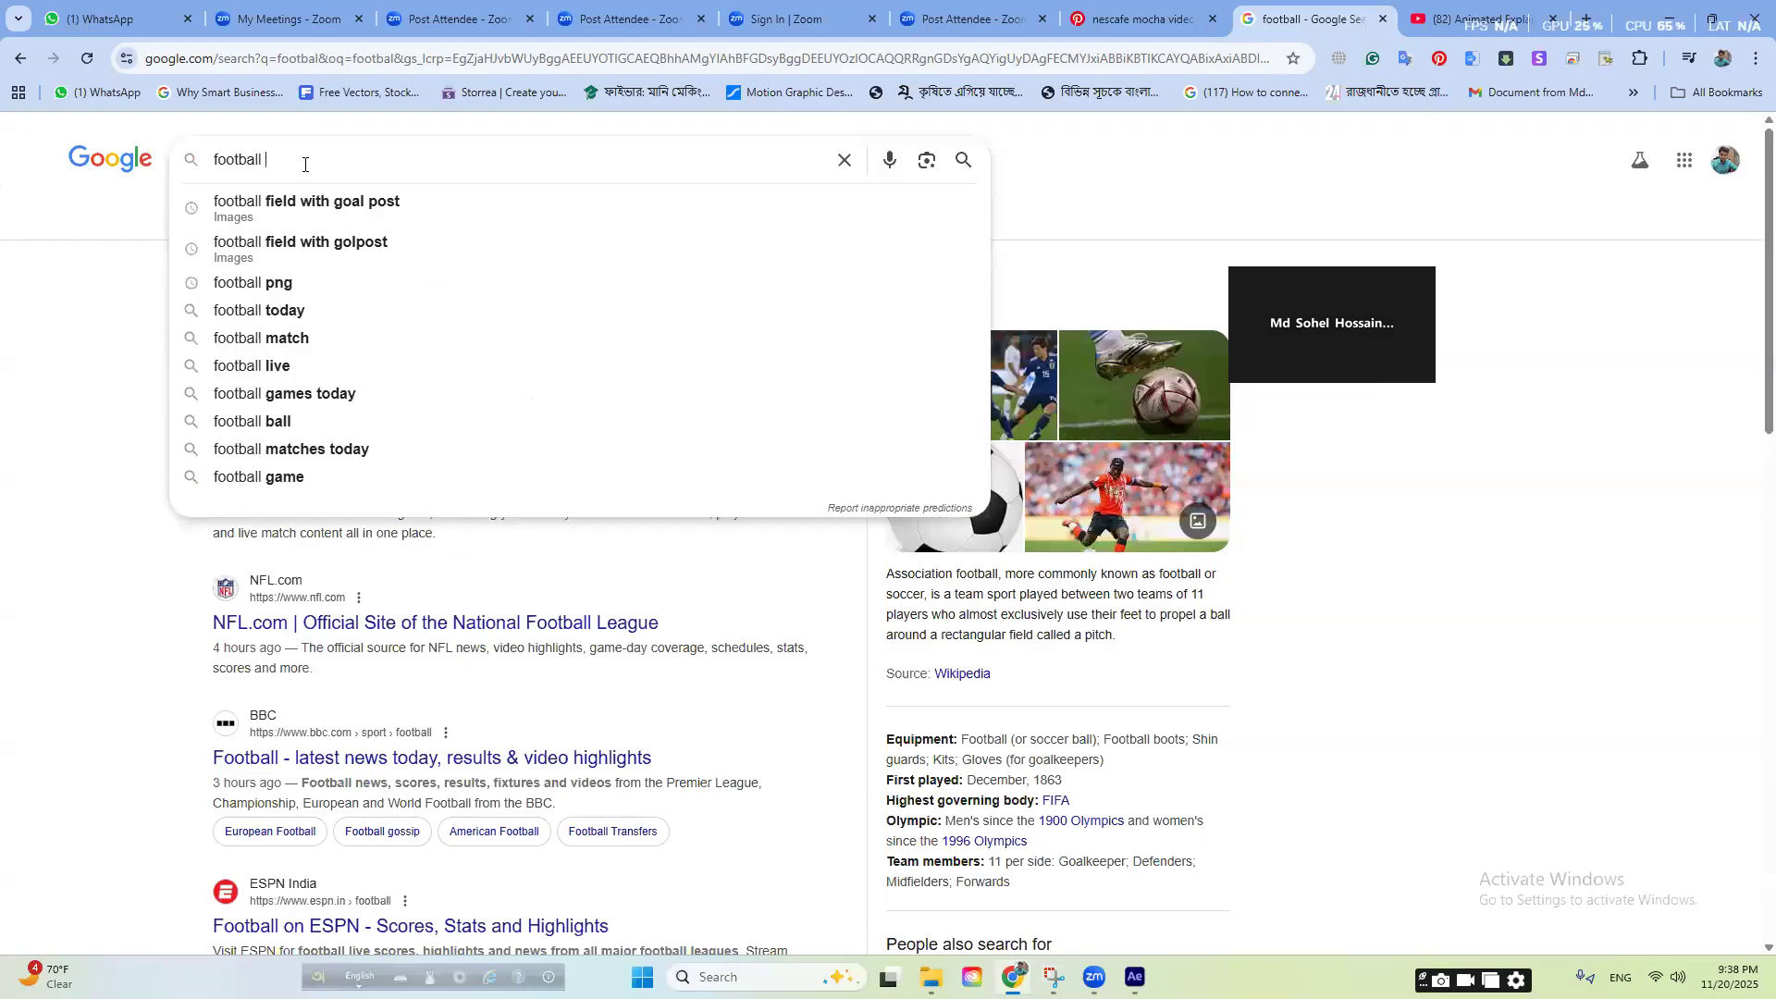
text(png)
key(Return)
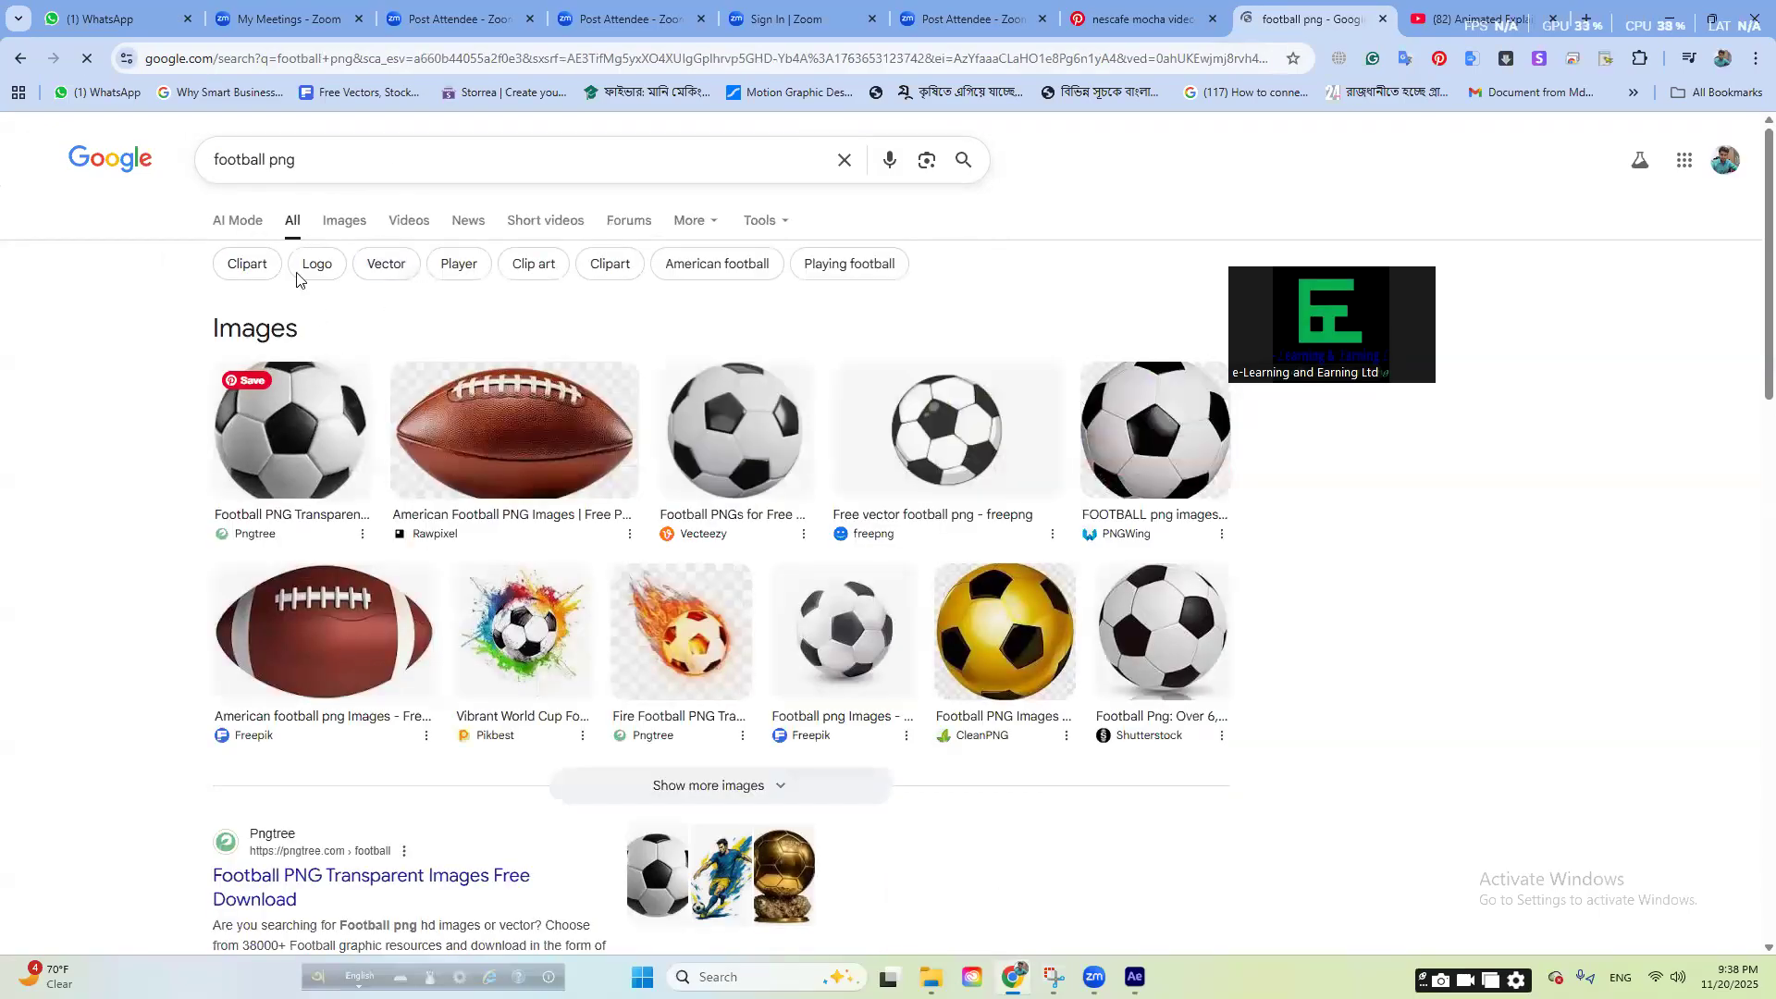
click(344, 221)
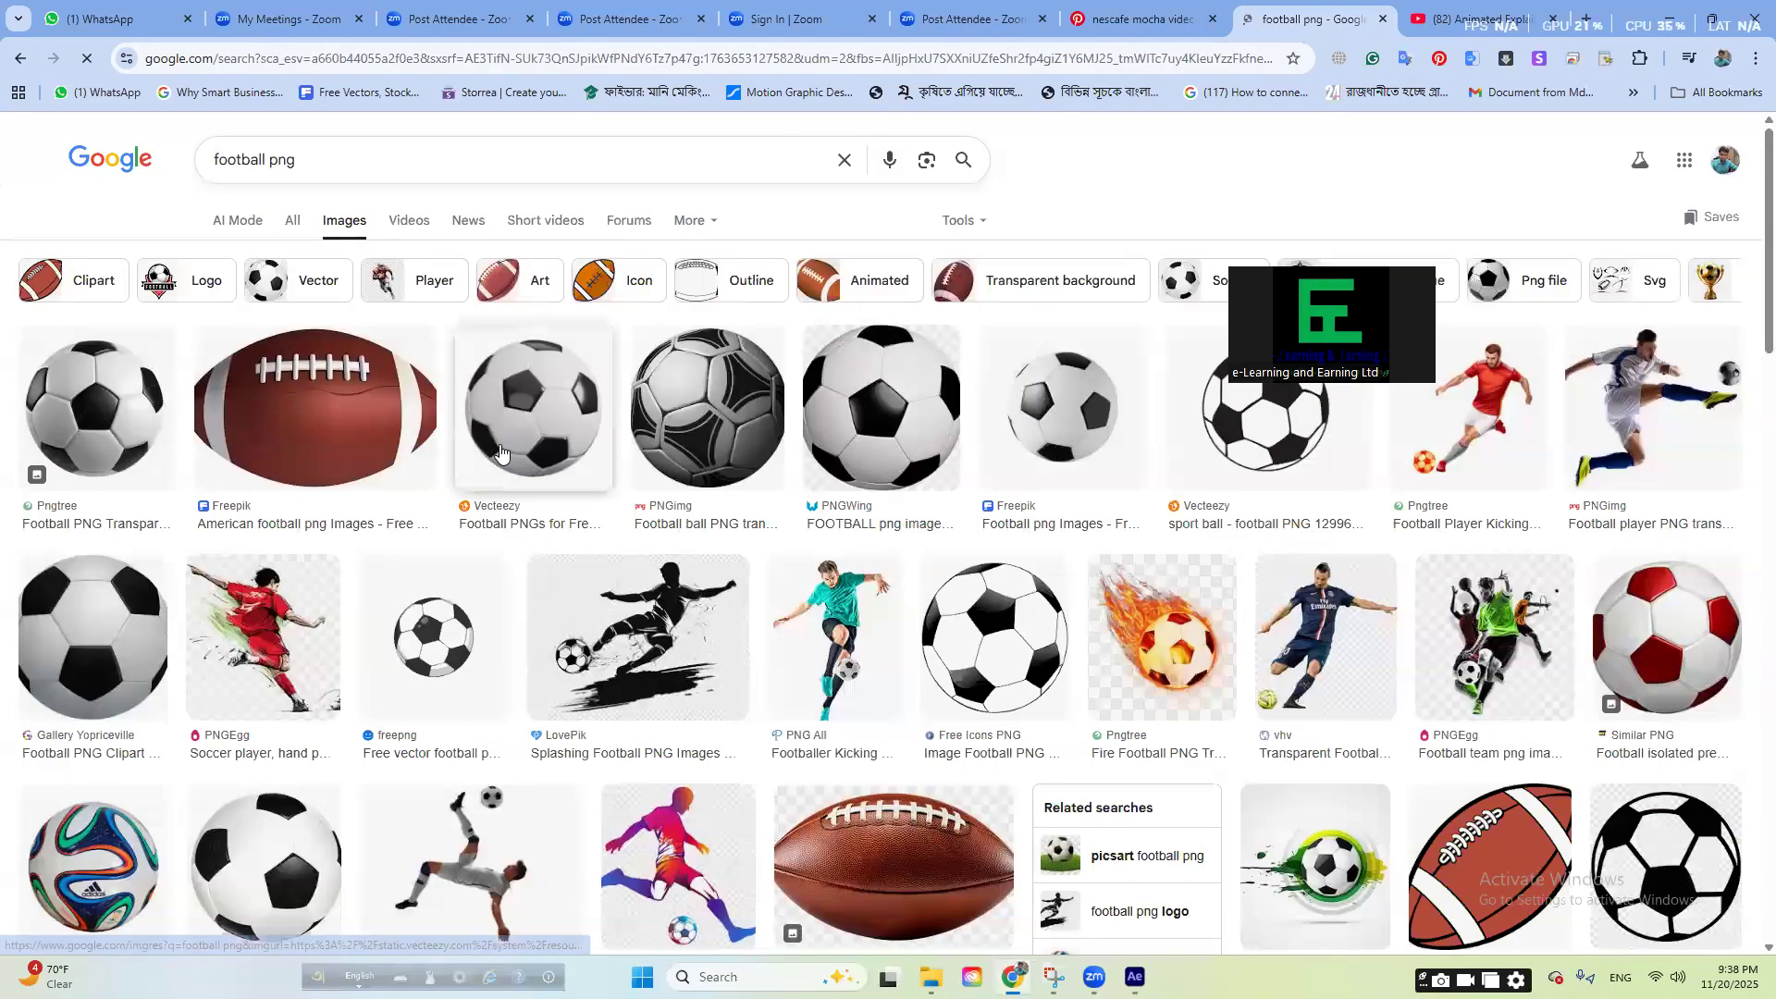
- Download the black-and-white football image from the PNGWing result as a PNG file
click(920, 469)
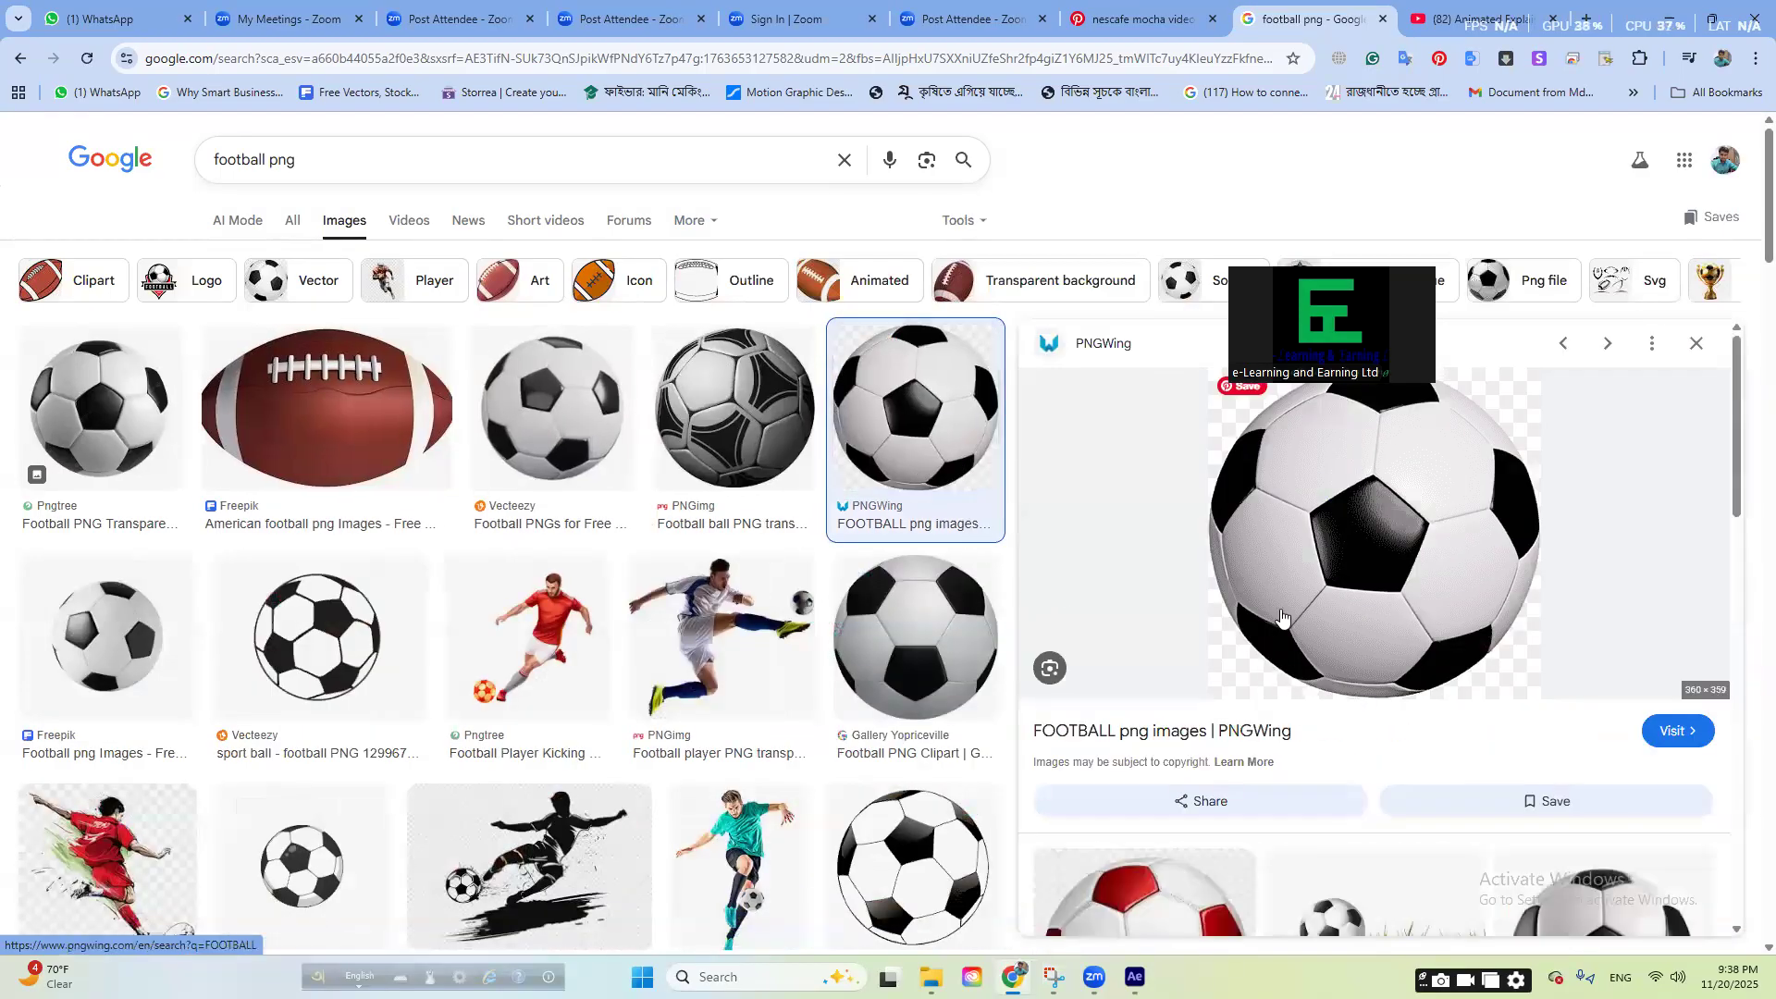
click(1281, 617)
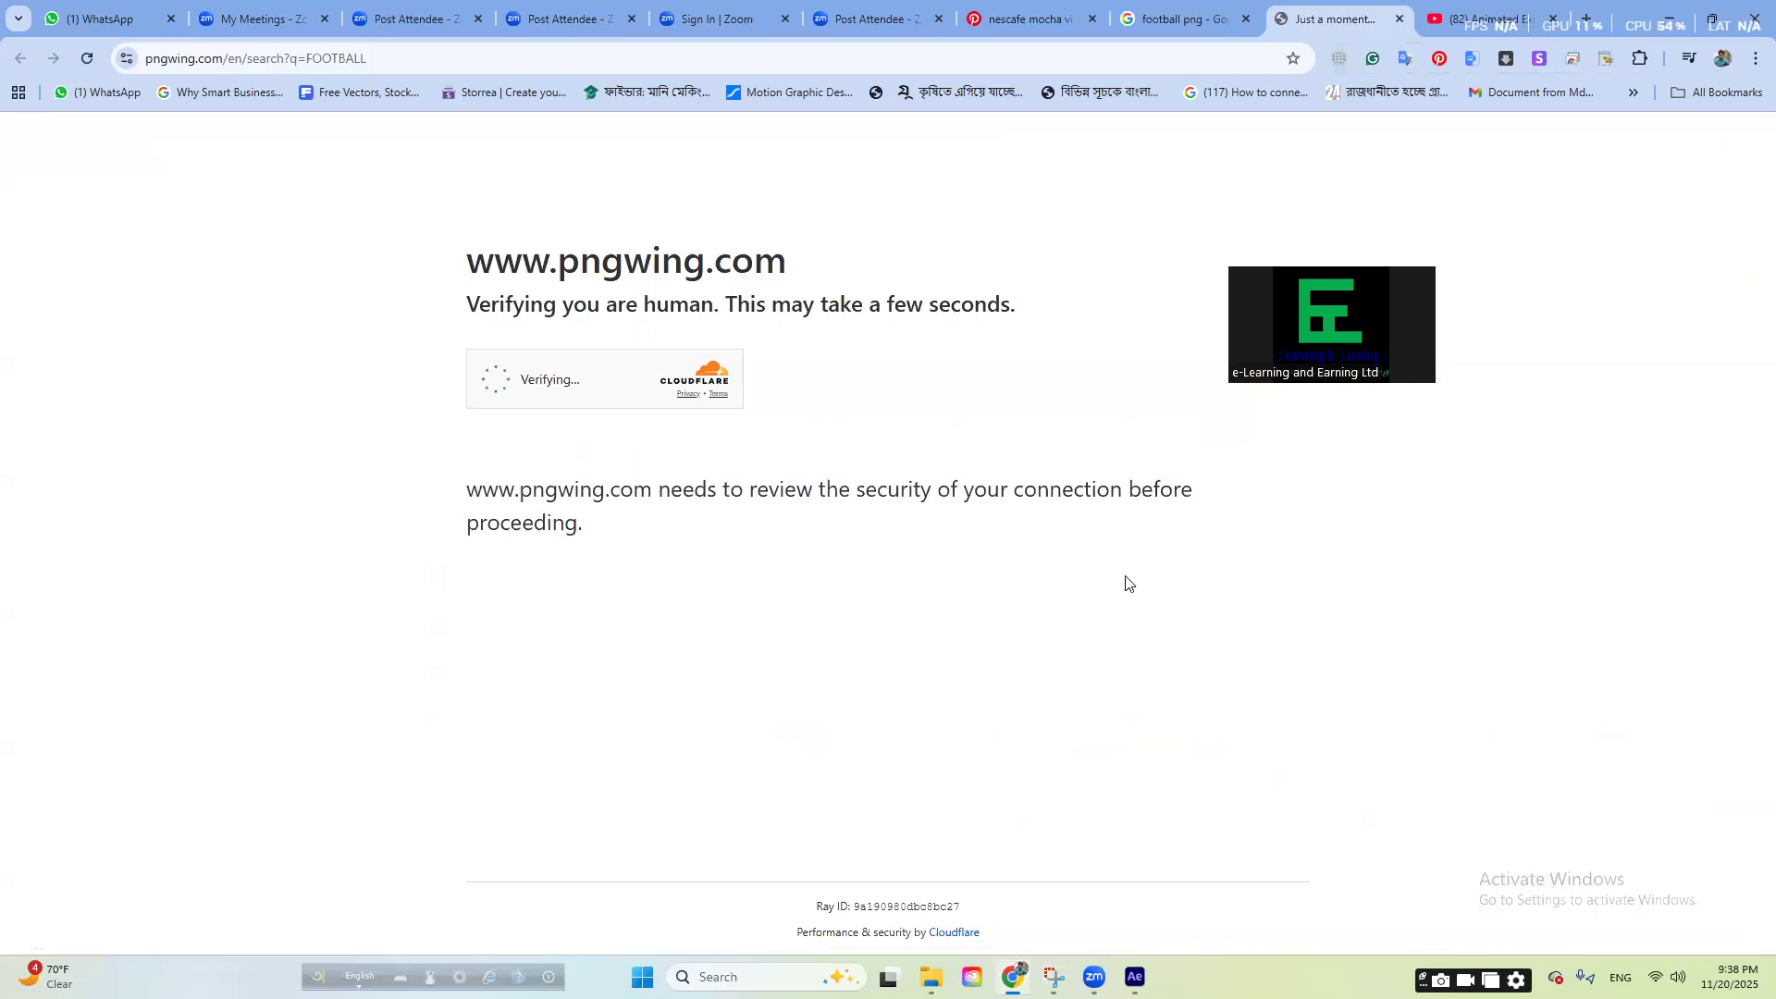
click(1152, 19)
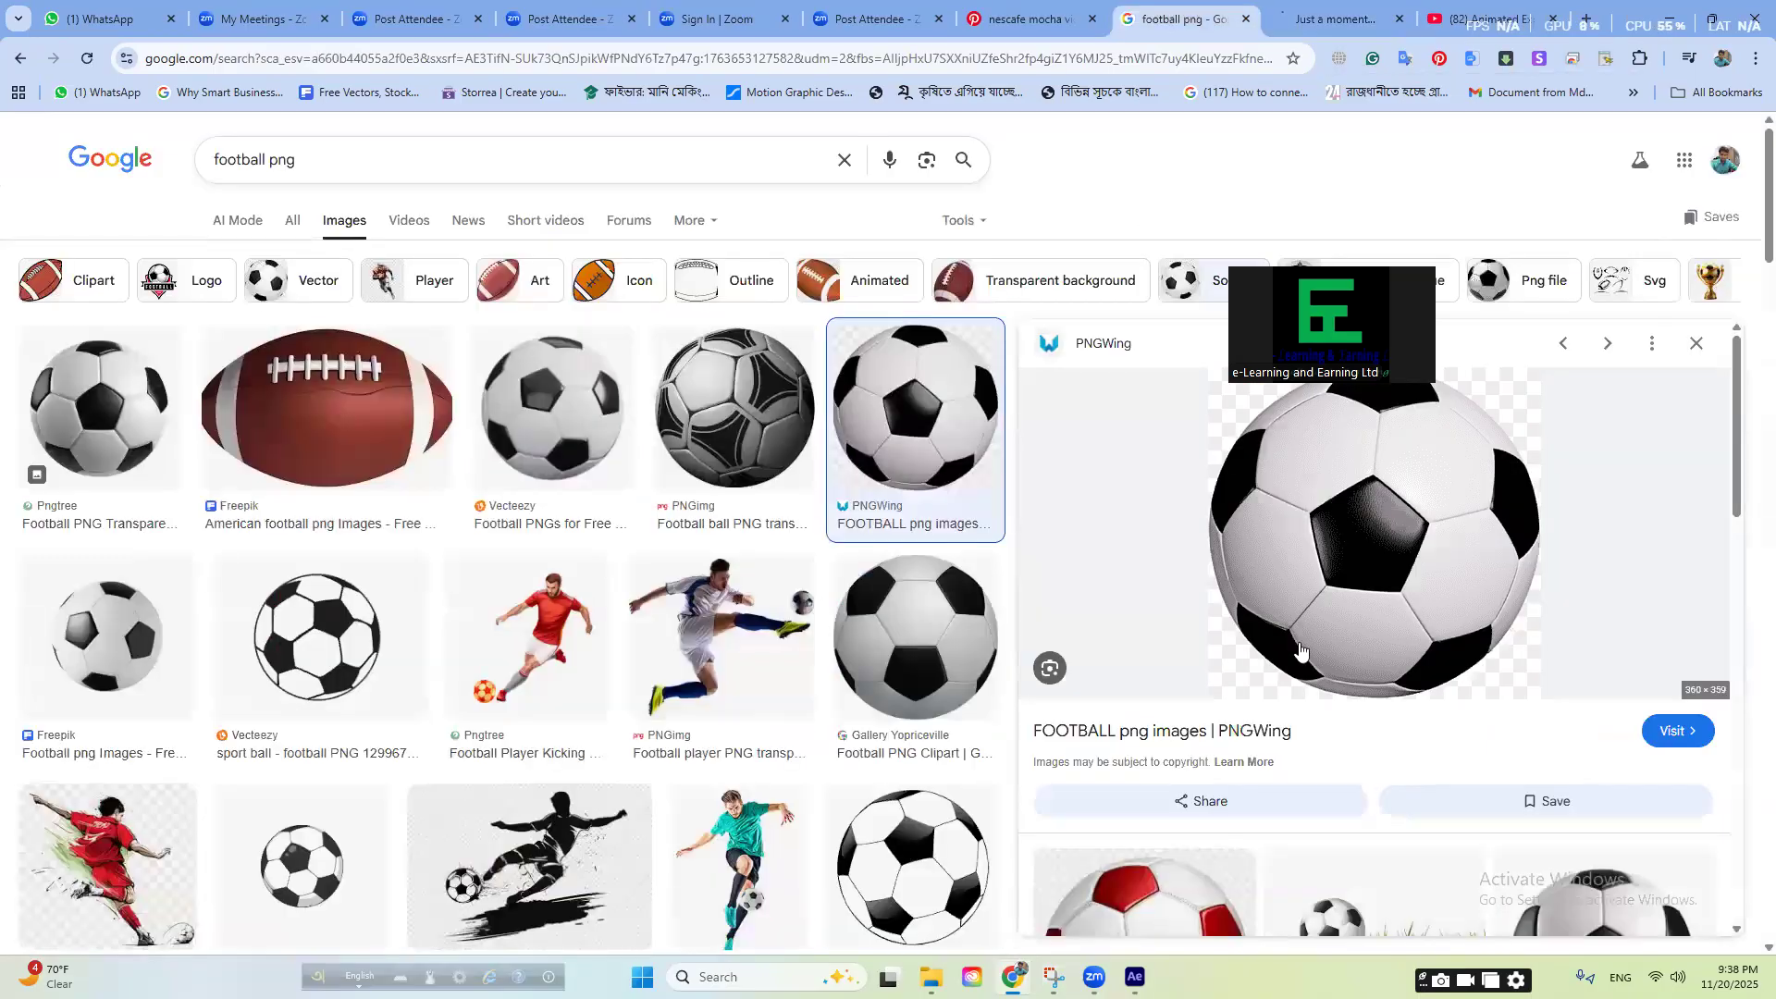
right_click(1355, 502)
click(1418, 870)
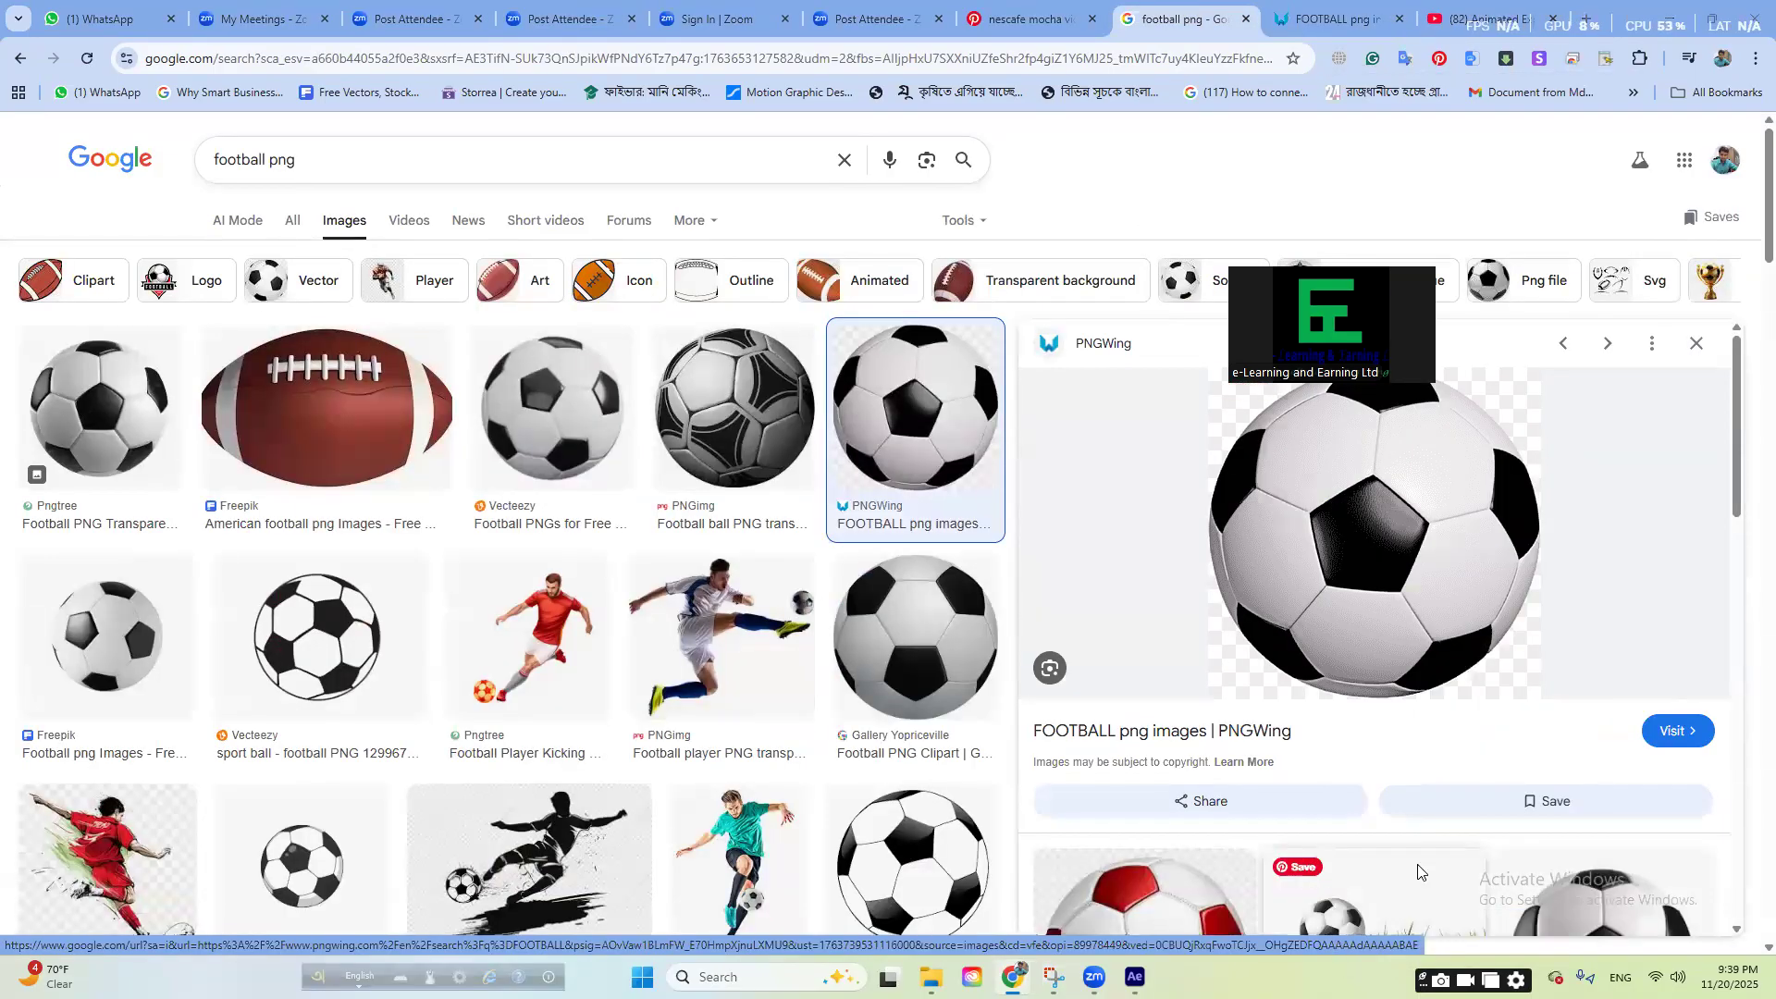
click(1605, 920)
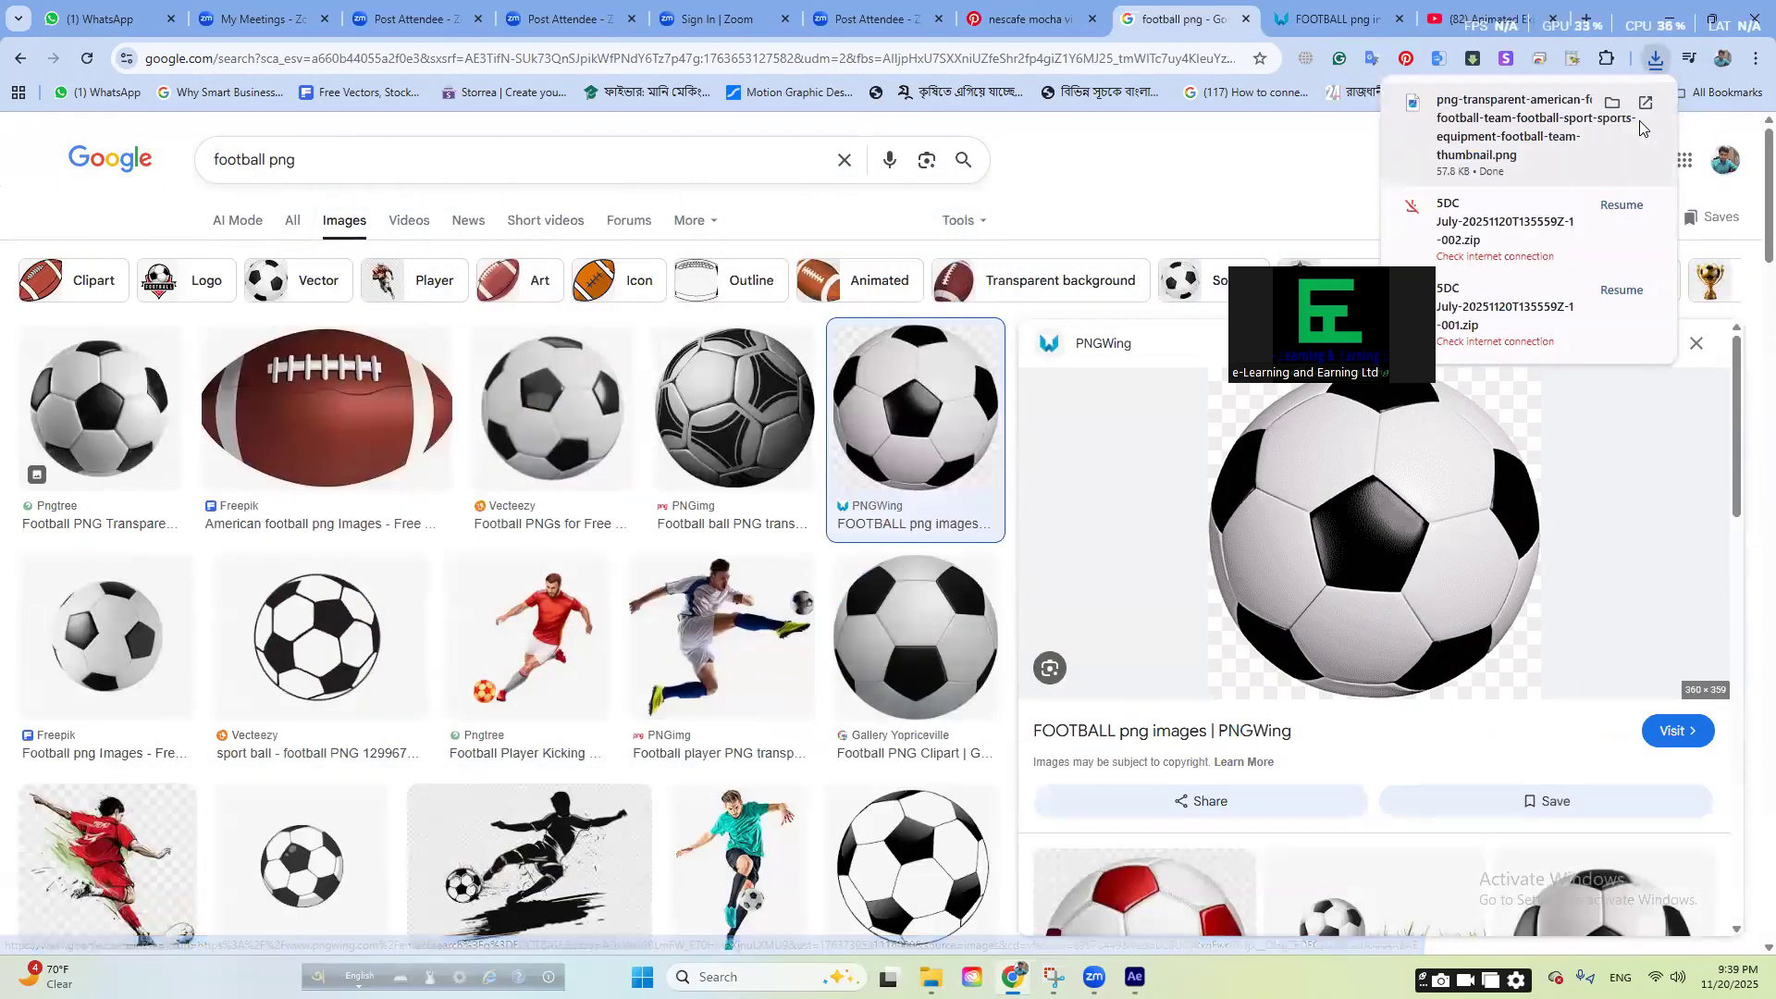
- Show the downloaded football PNG in its folder and return to the Google image results
click(1612, 102)
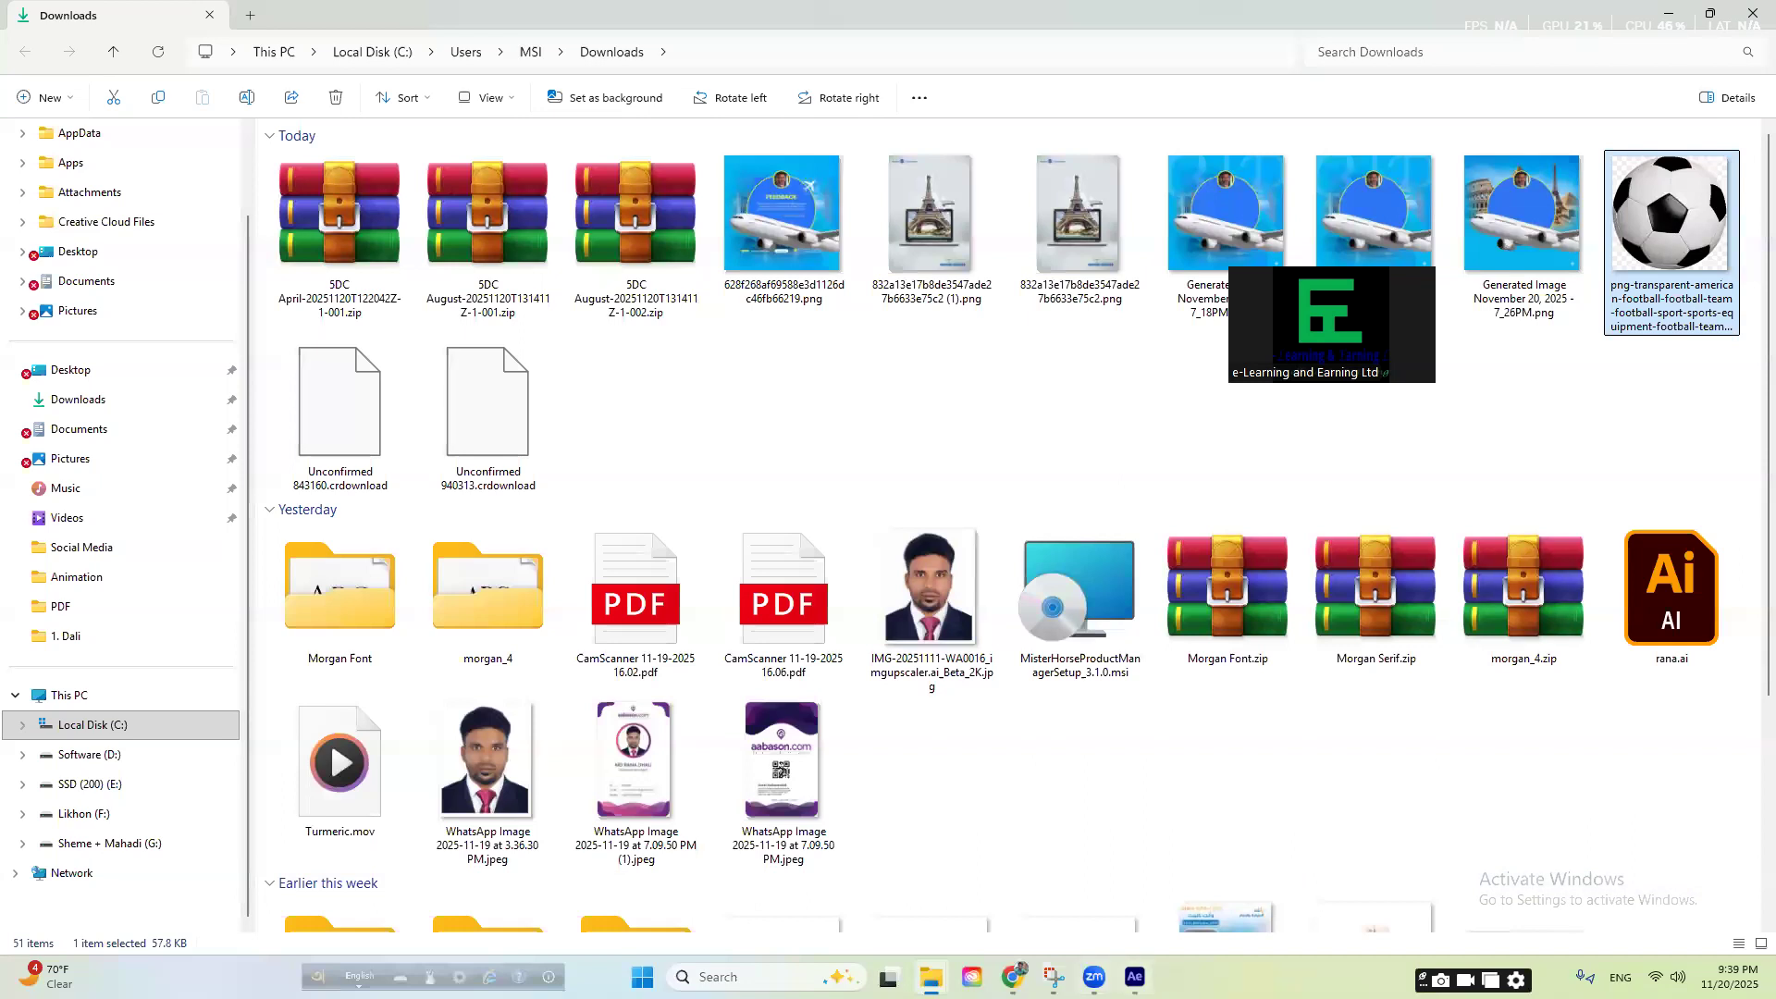
key(alt+Tab)
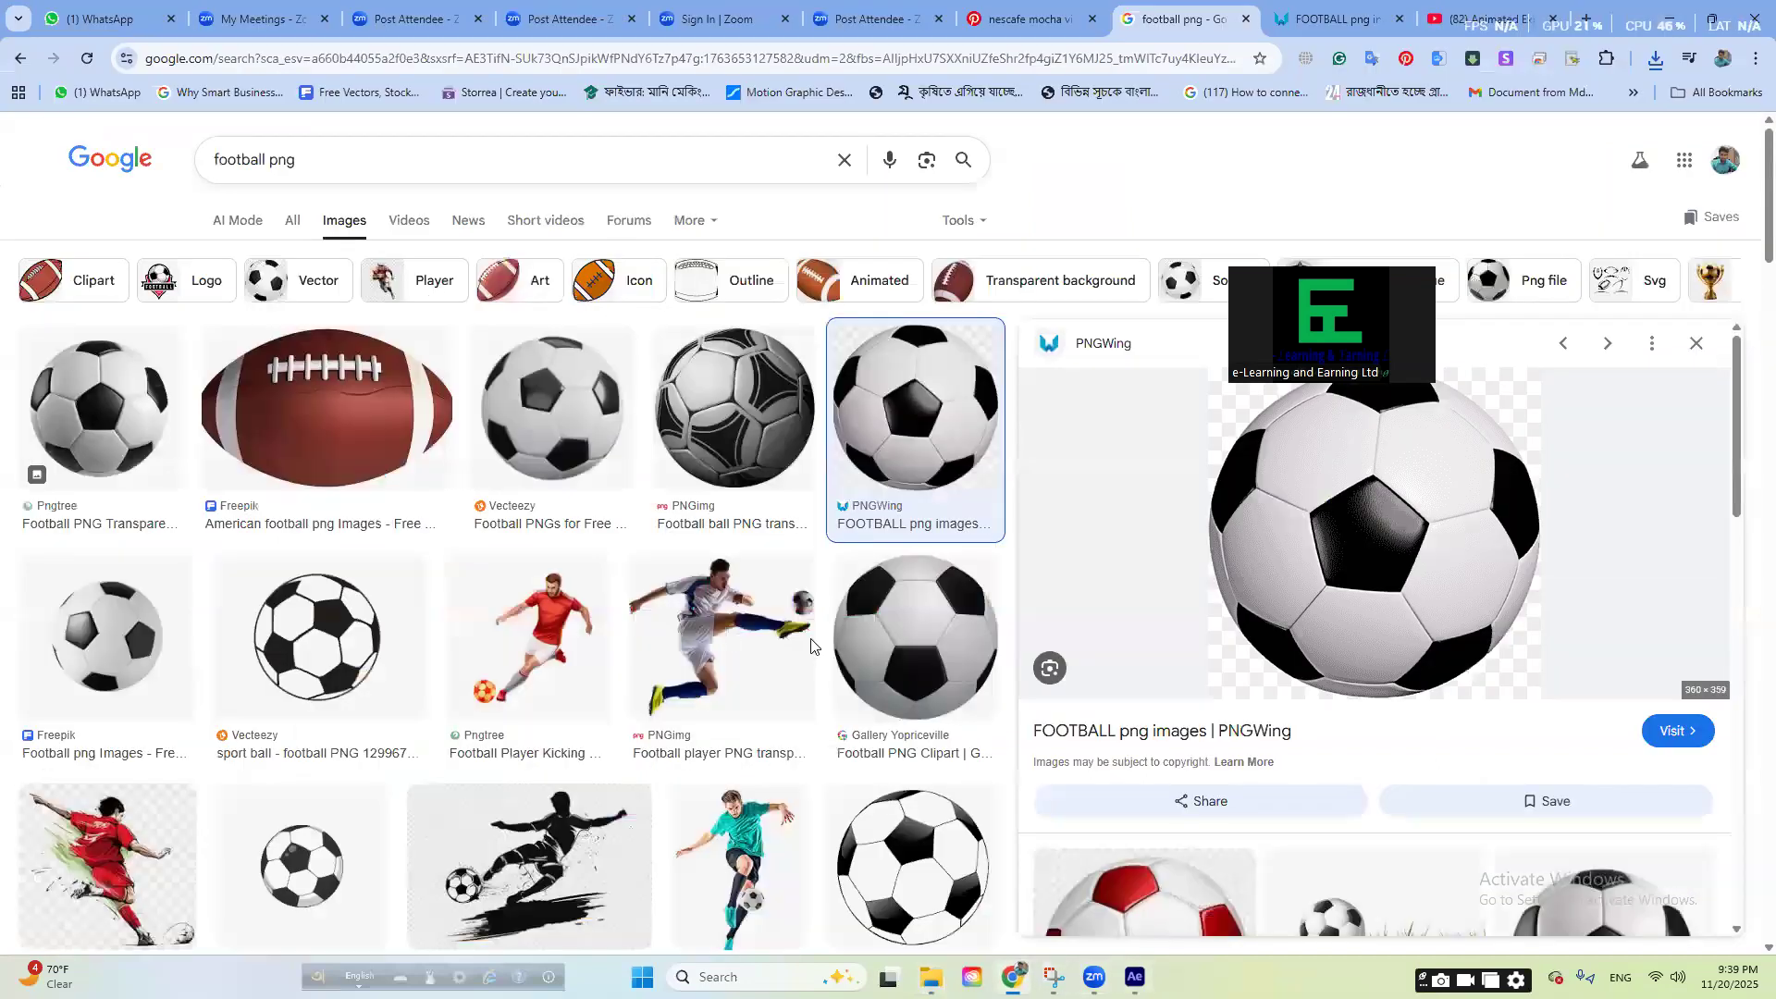
- Filter the football image results to transparent images and open the preview of PNGimg's black-and-white football
click(911, 638)
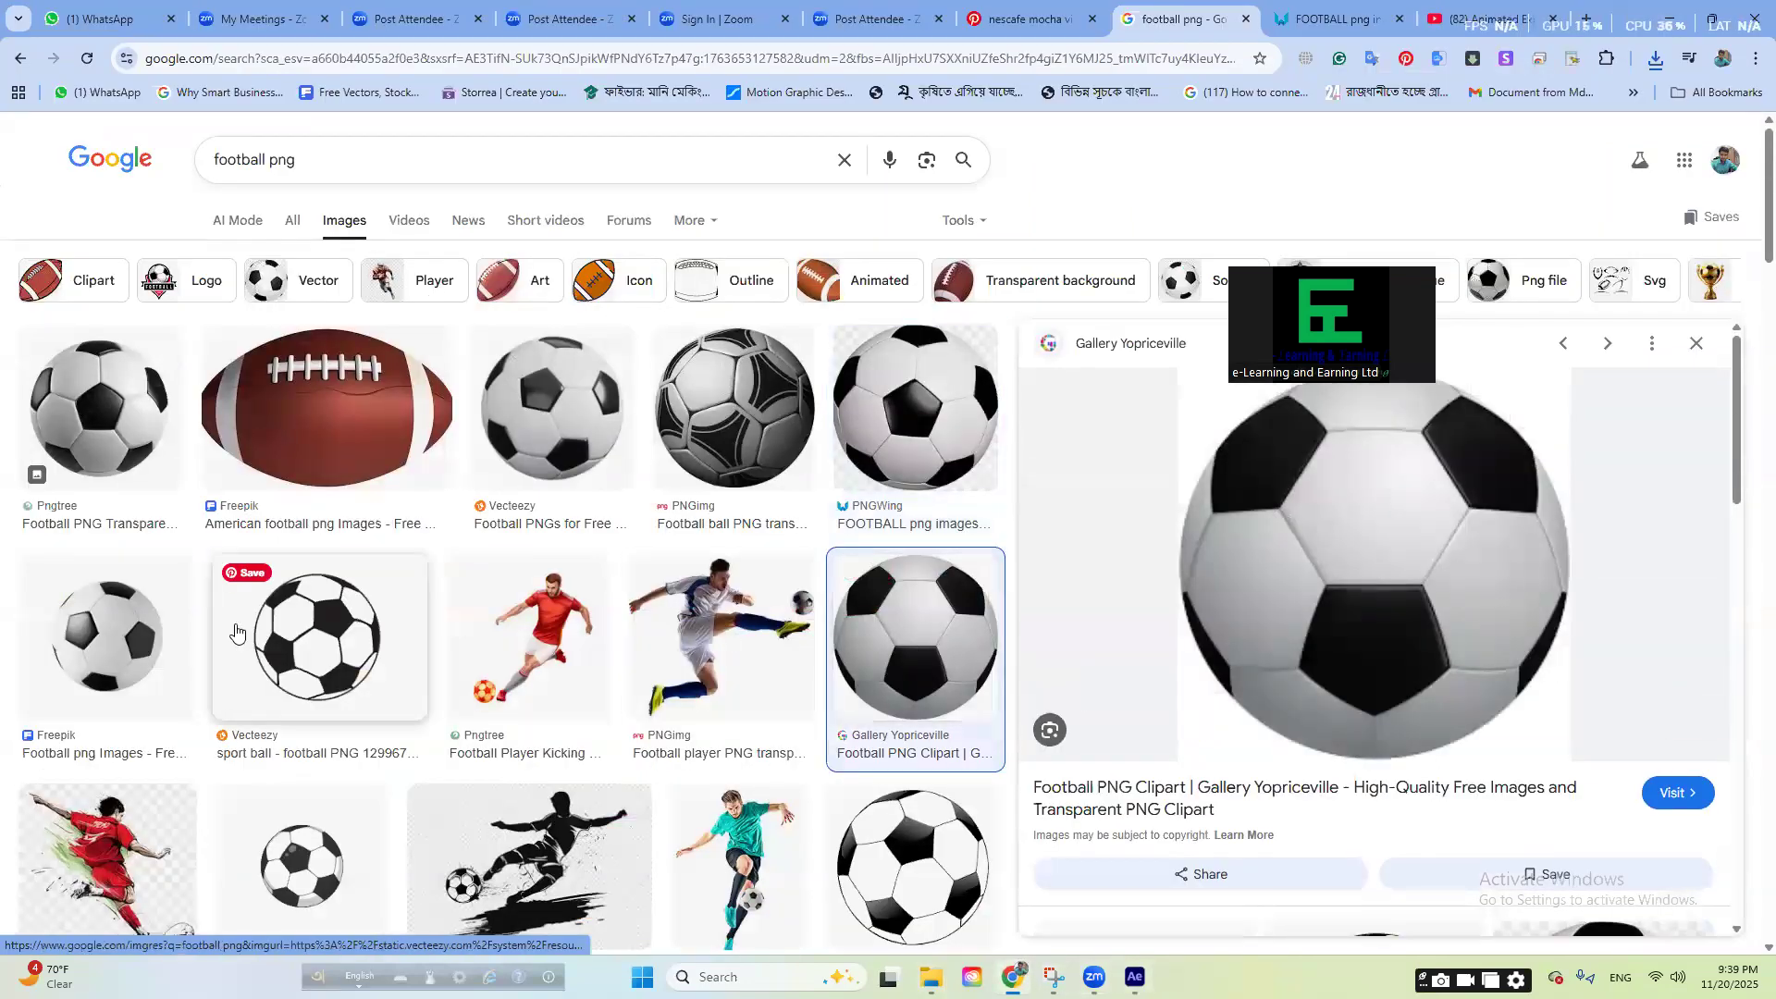
click(956, 220)
mouse_move(1008, 320)
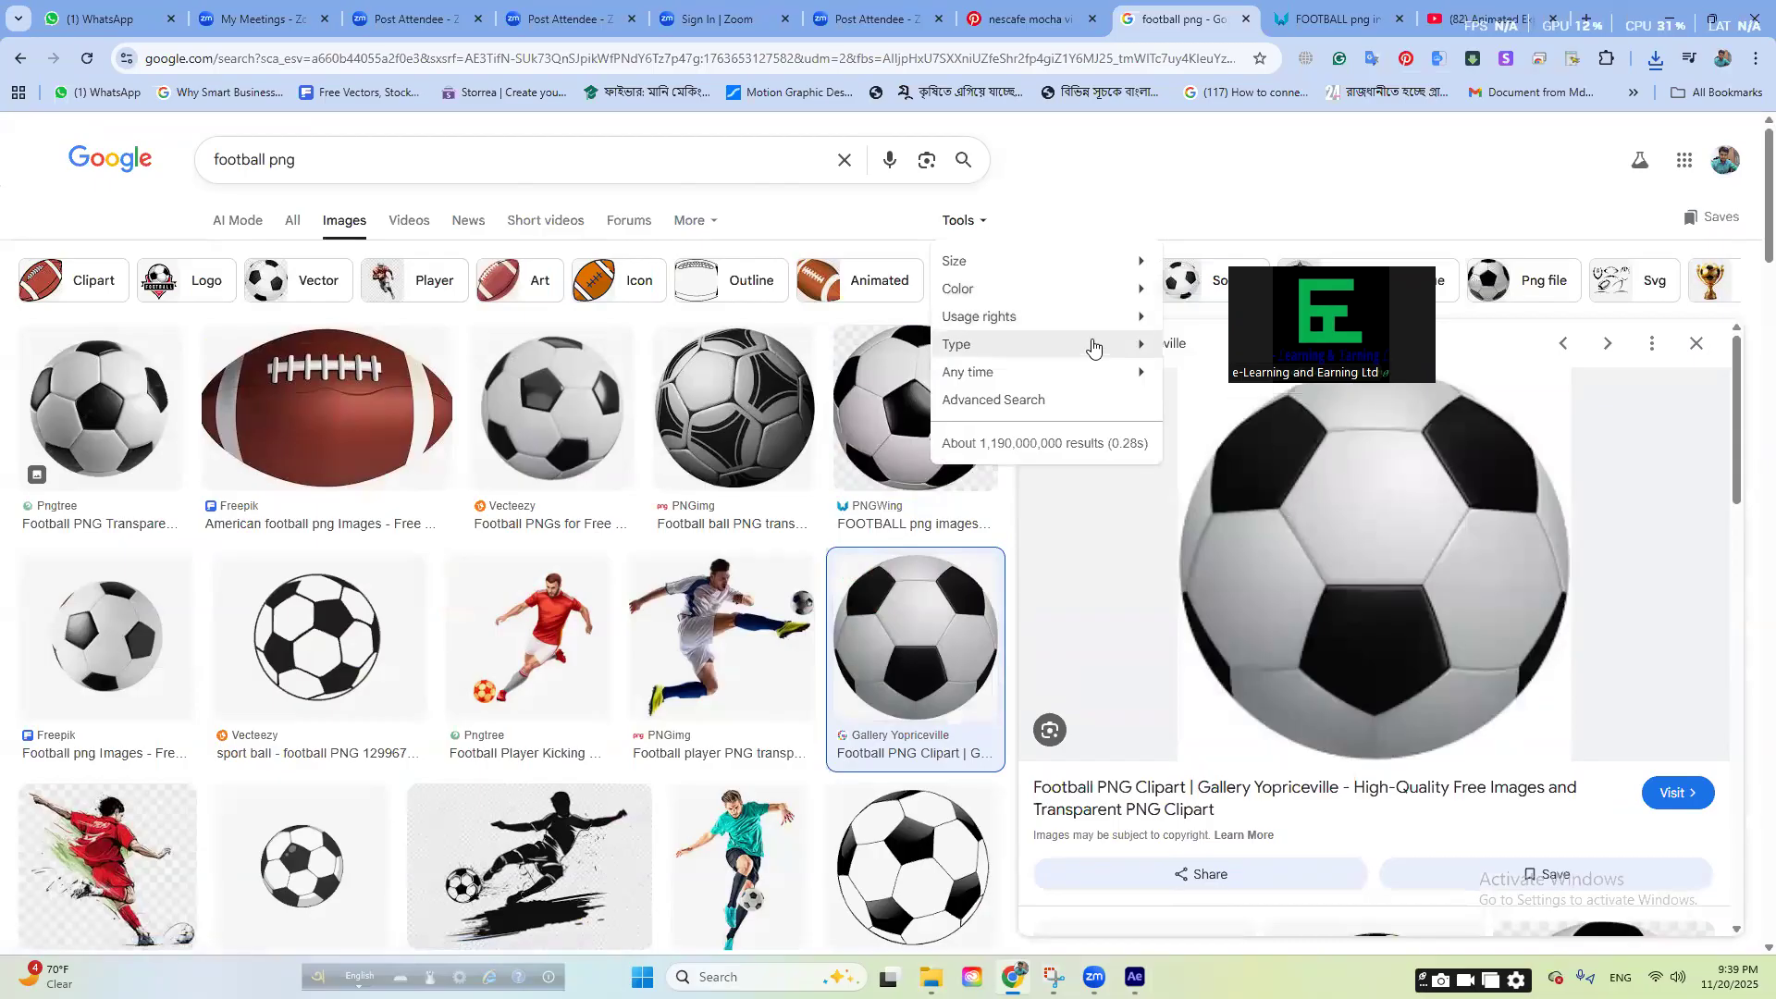
mouse_move(1096, 291)
click(1198, 347)
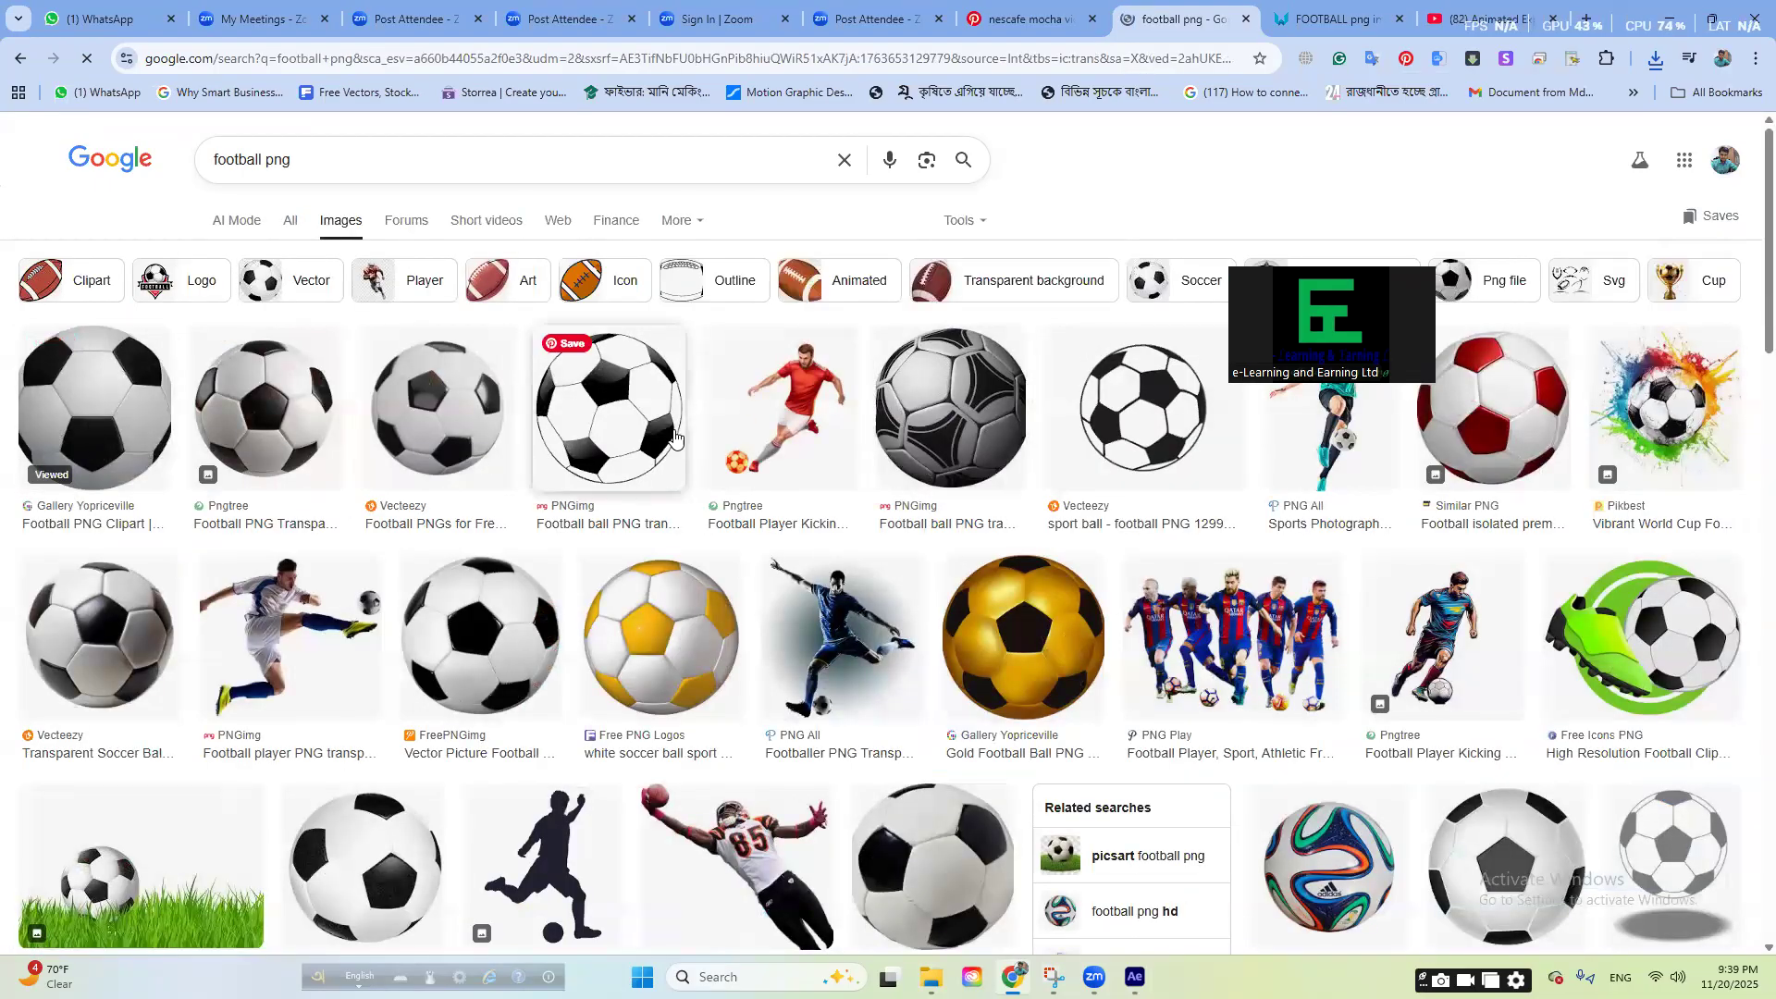
click(674, 435)
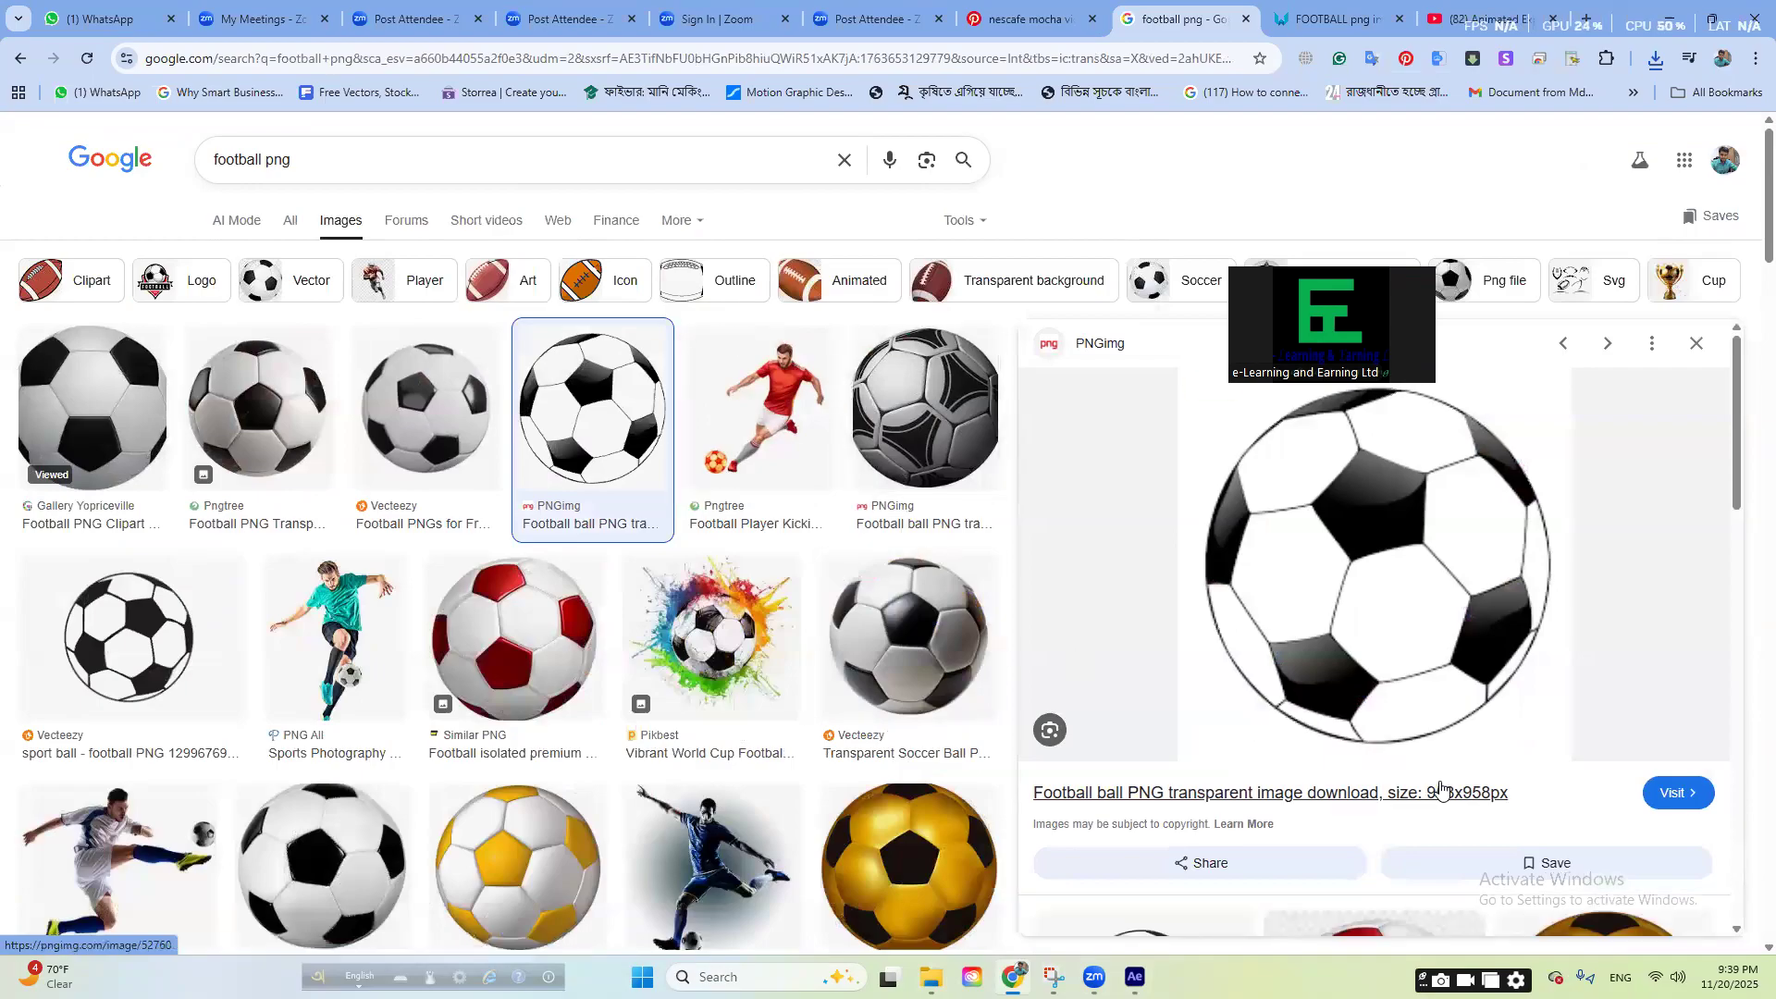
mouse_move(1363, 529)
mouse_down()
mouse_move(1317, 525)
mouse_move(1351, 509)
mouse_up()
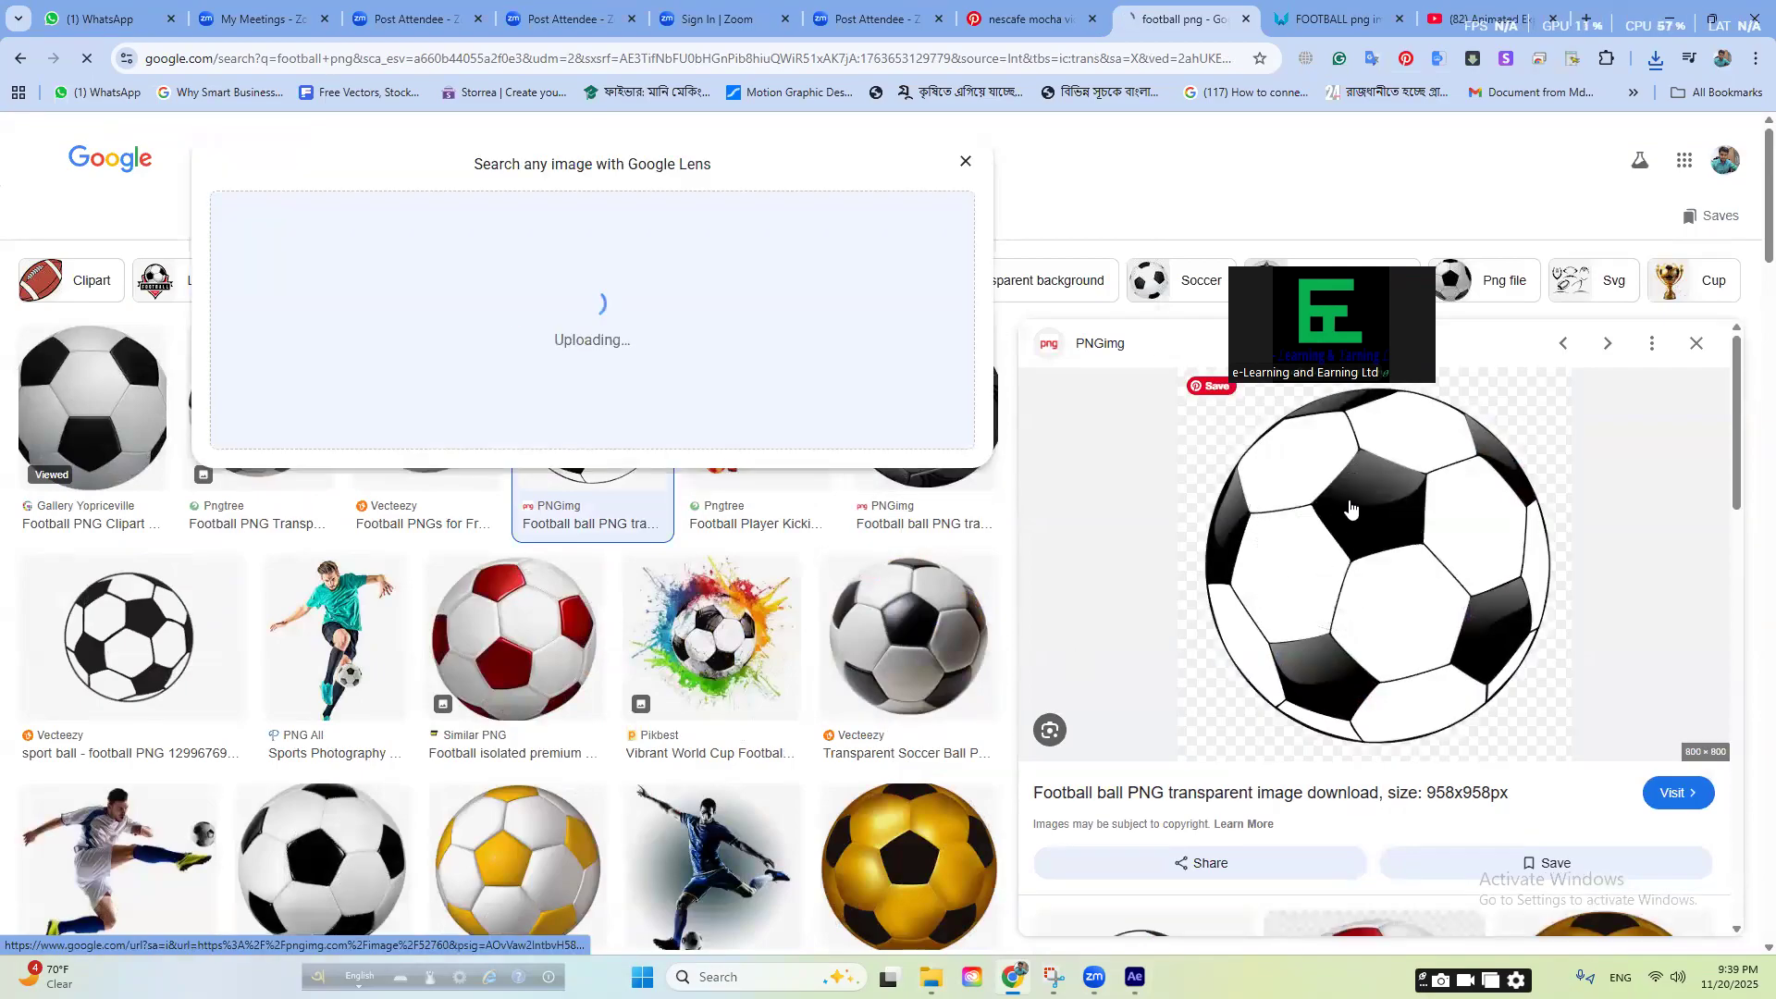
right_click(1351, 509)
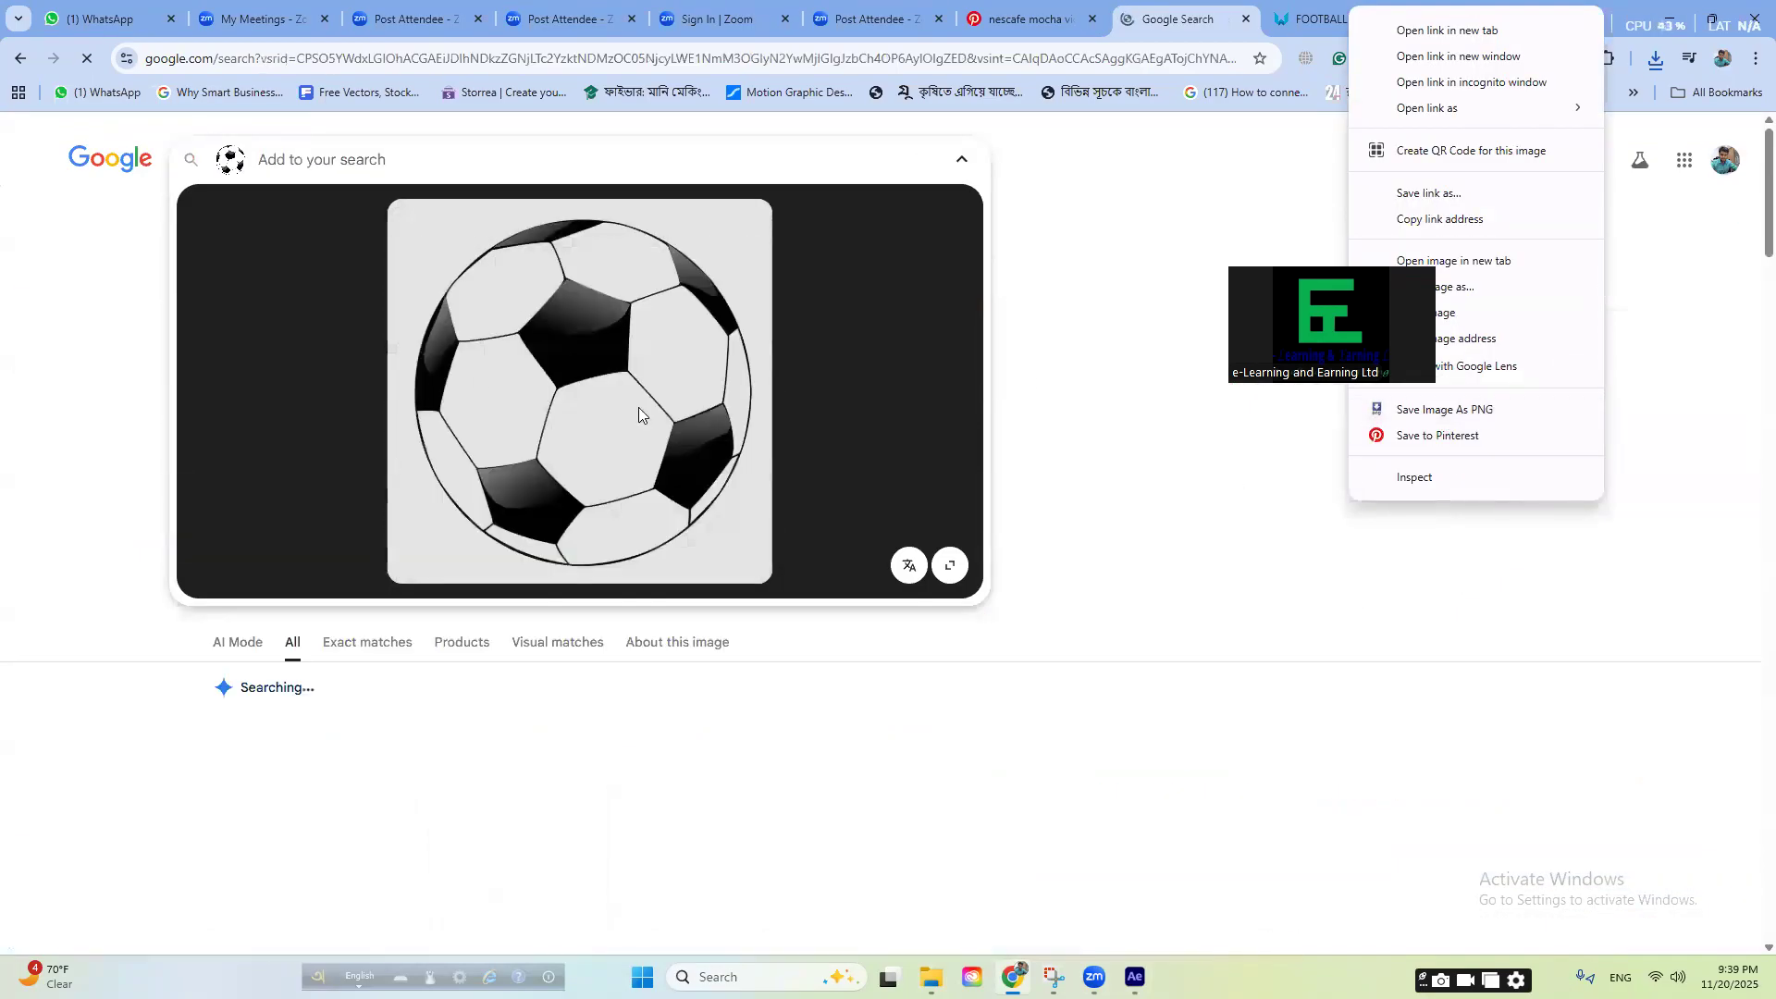
click(33, 55)
- Save the PNGimg football to Downloads as football_PNG1085.png and show the file in its folder
right_click(1315, 562)
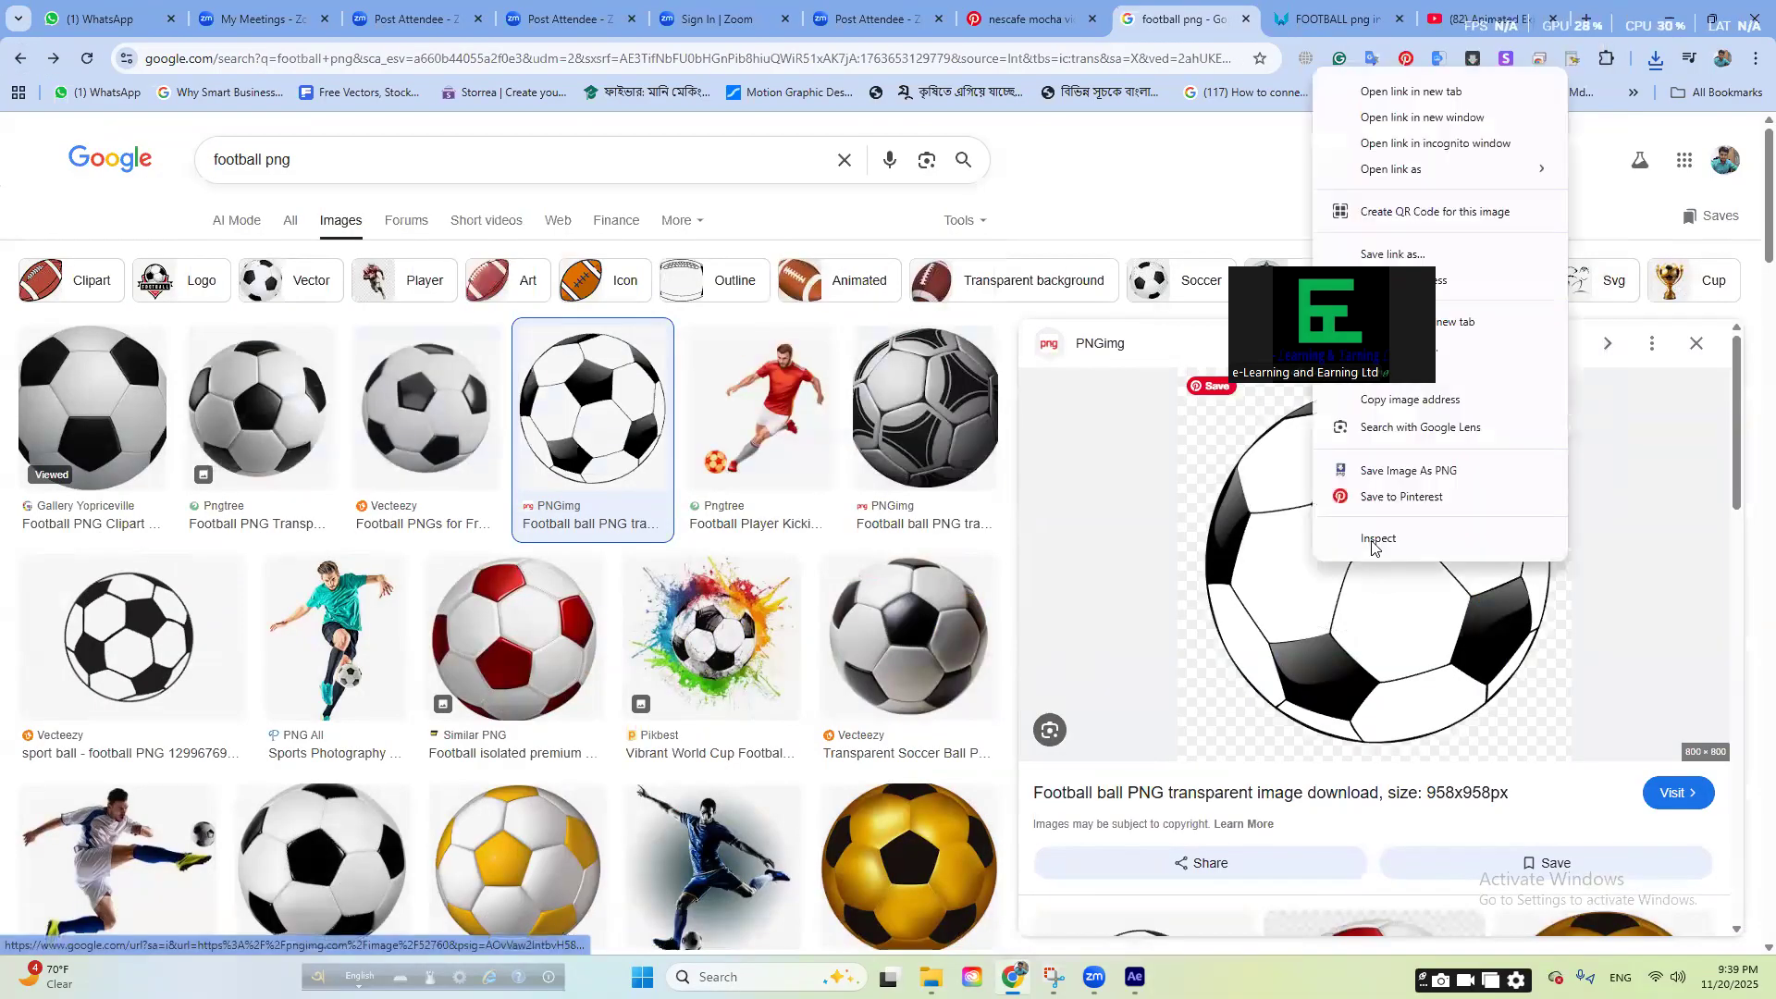
click(1399, 474)
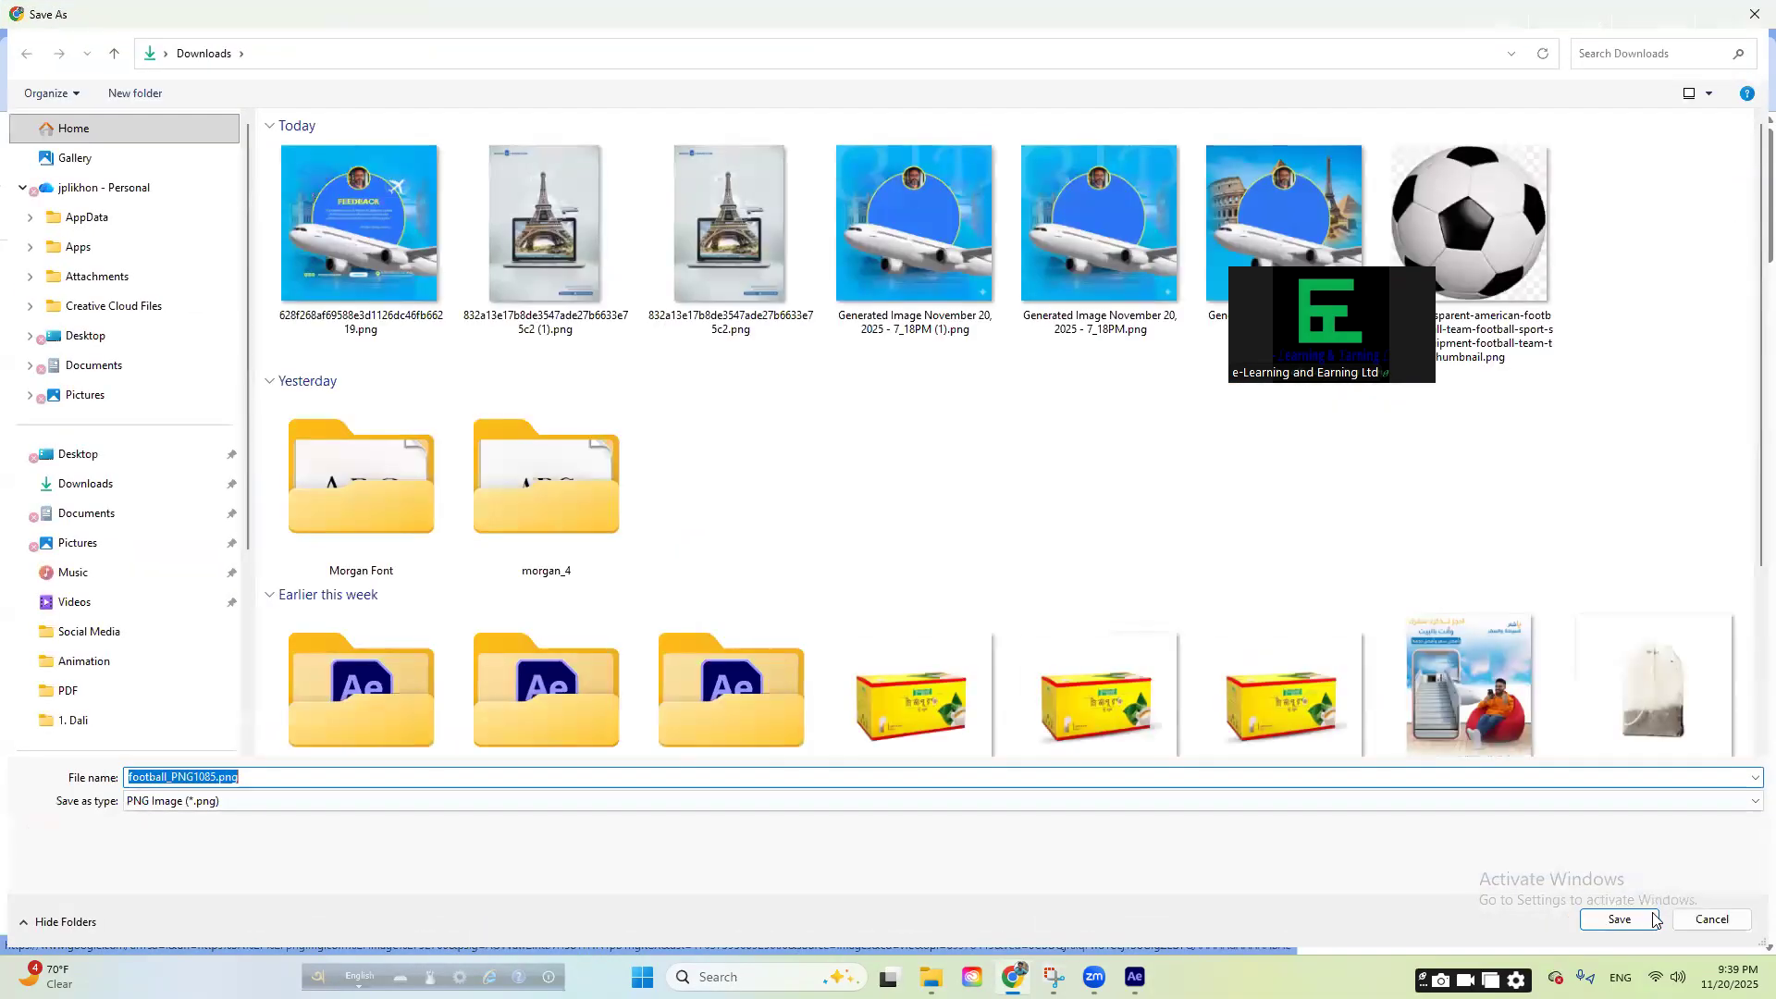
click(1653, 917)
click(1611, 109)
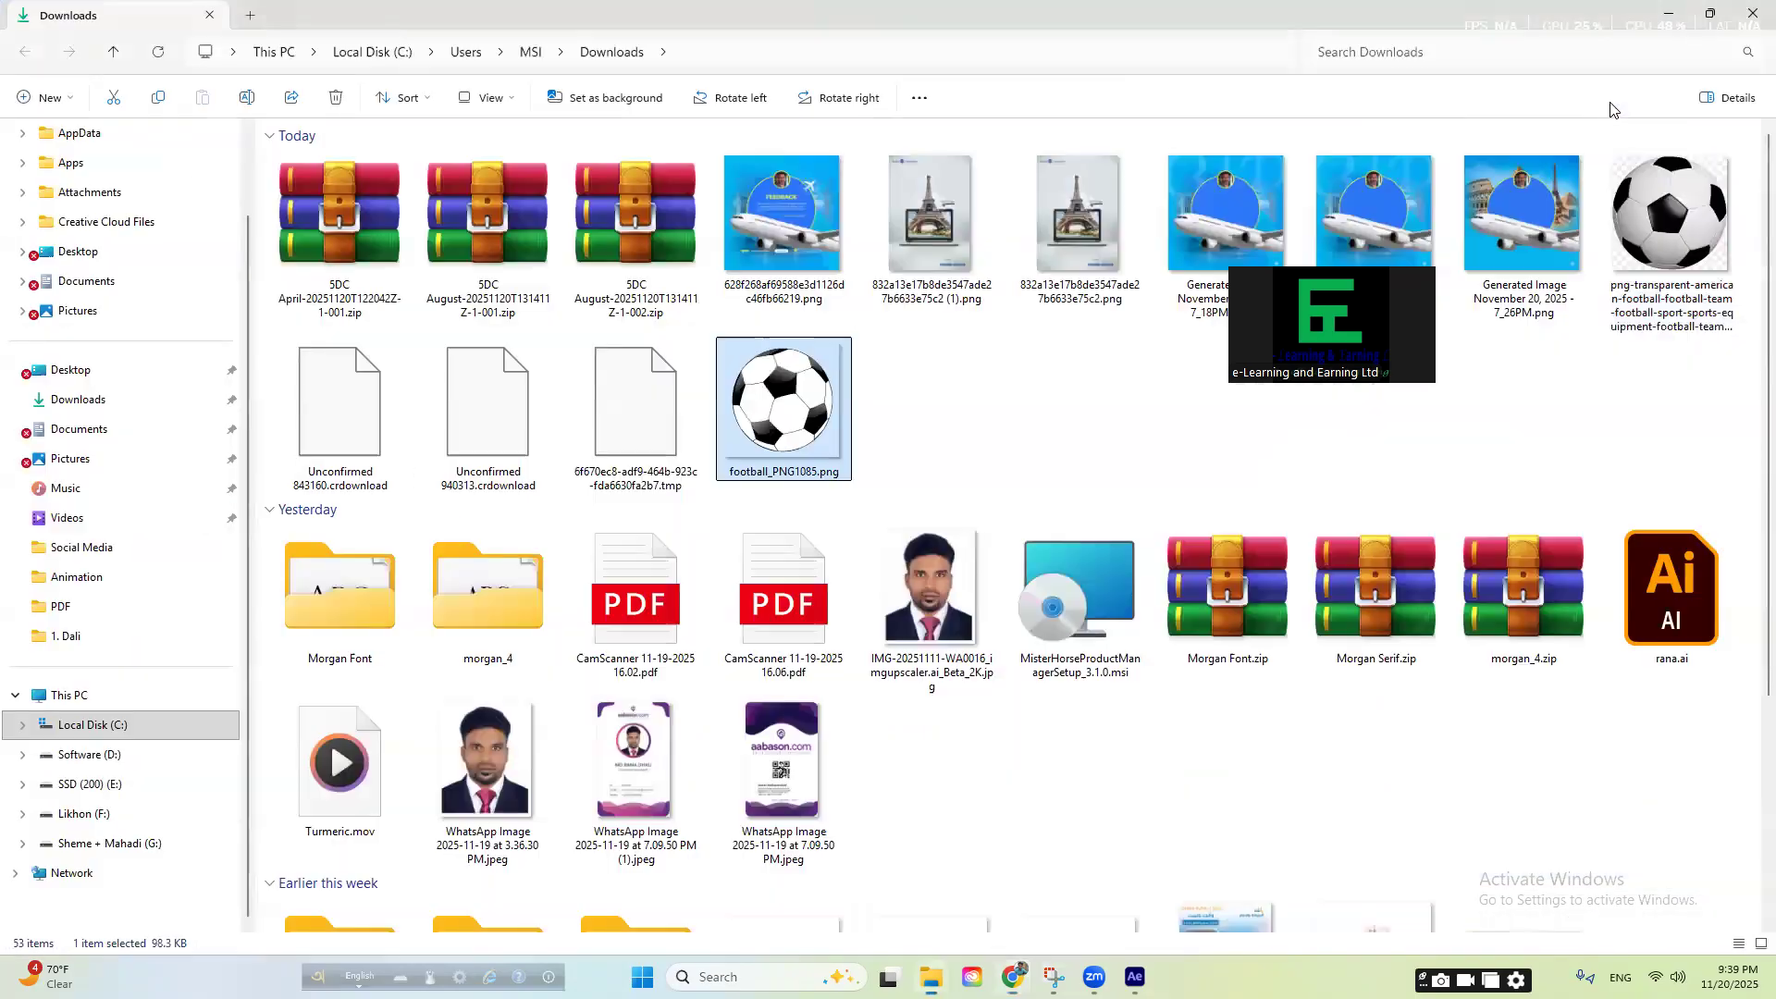
drag(793, 405, 843, 484)
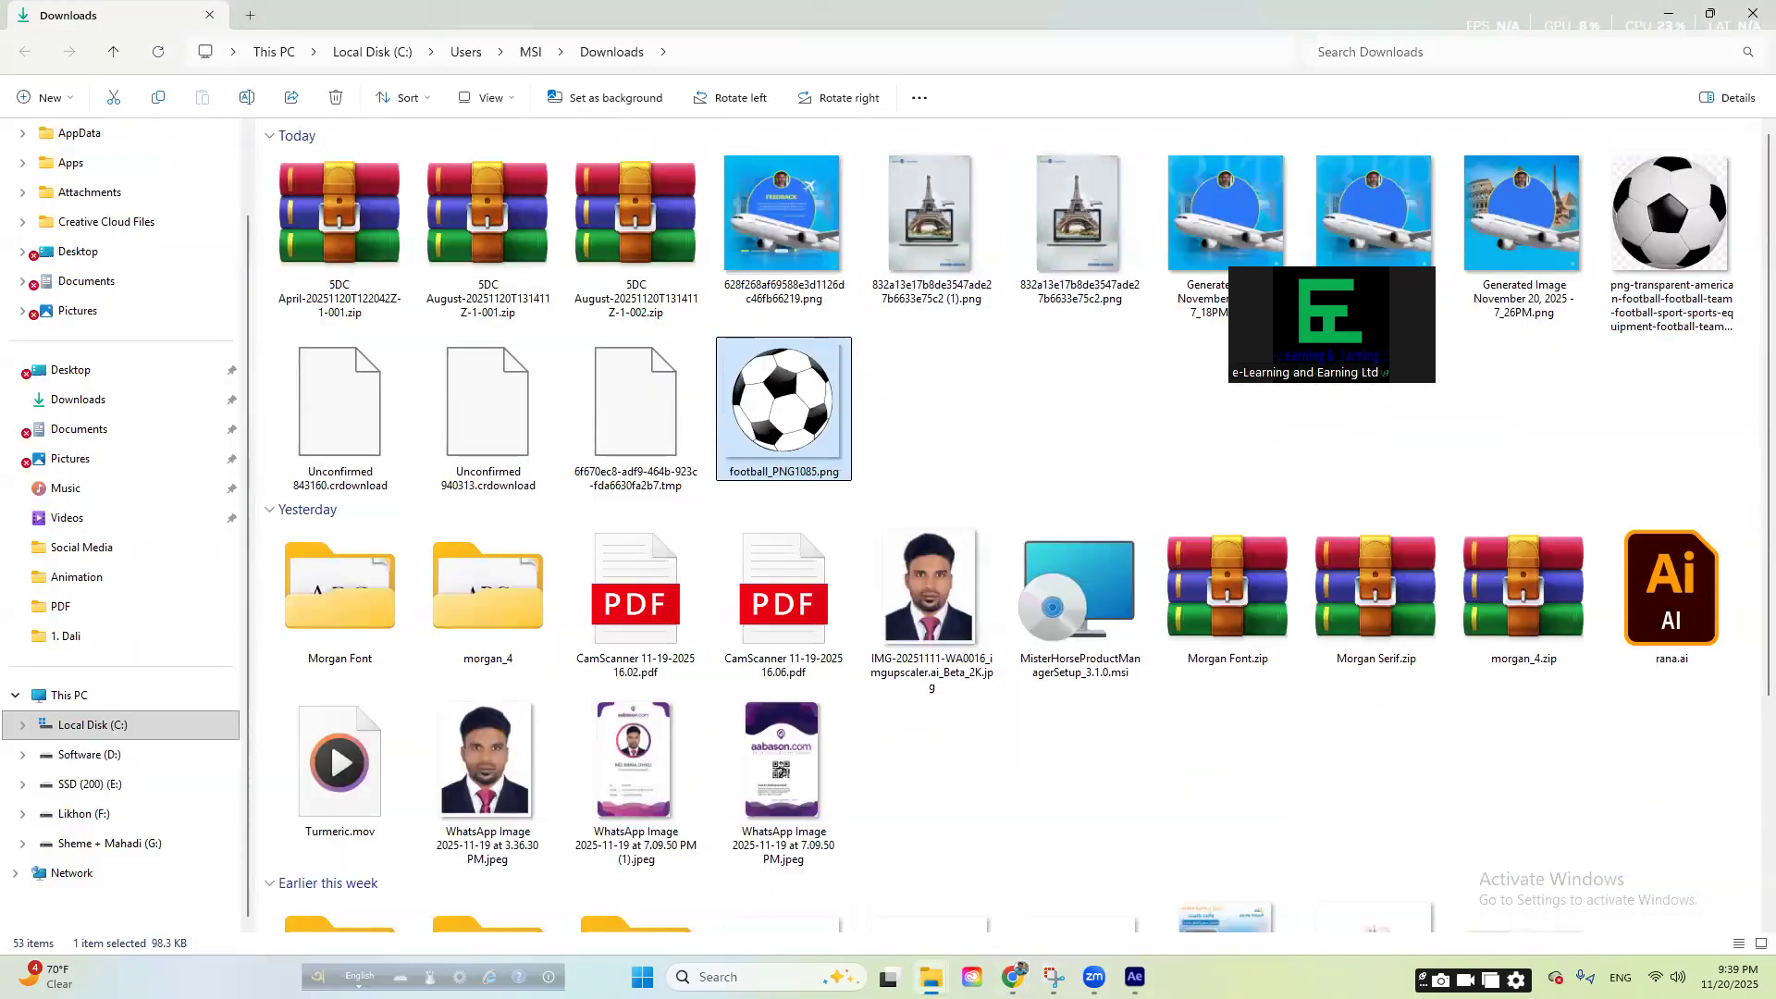
- Switch to After Effects and delete the red circle and text layers from Comp 1
click(1134, 977)
drag(869, 267, 1014, 435)
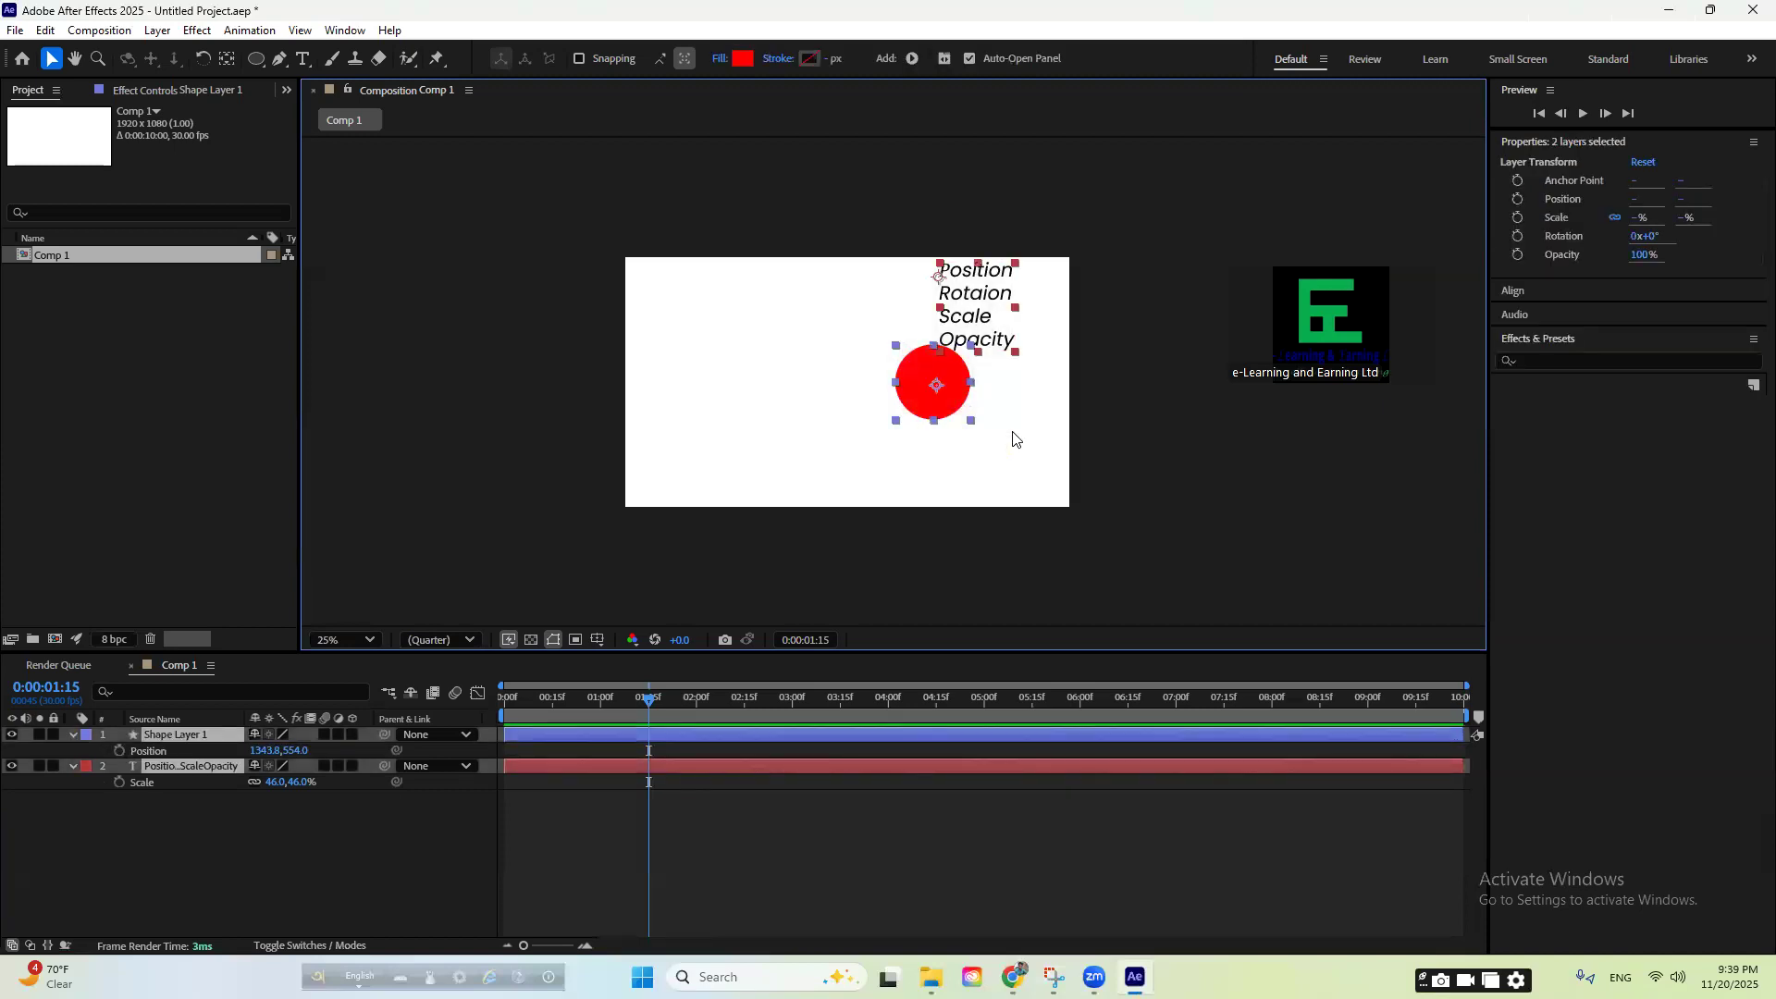
key(Delete)
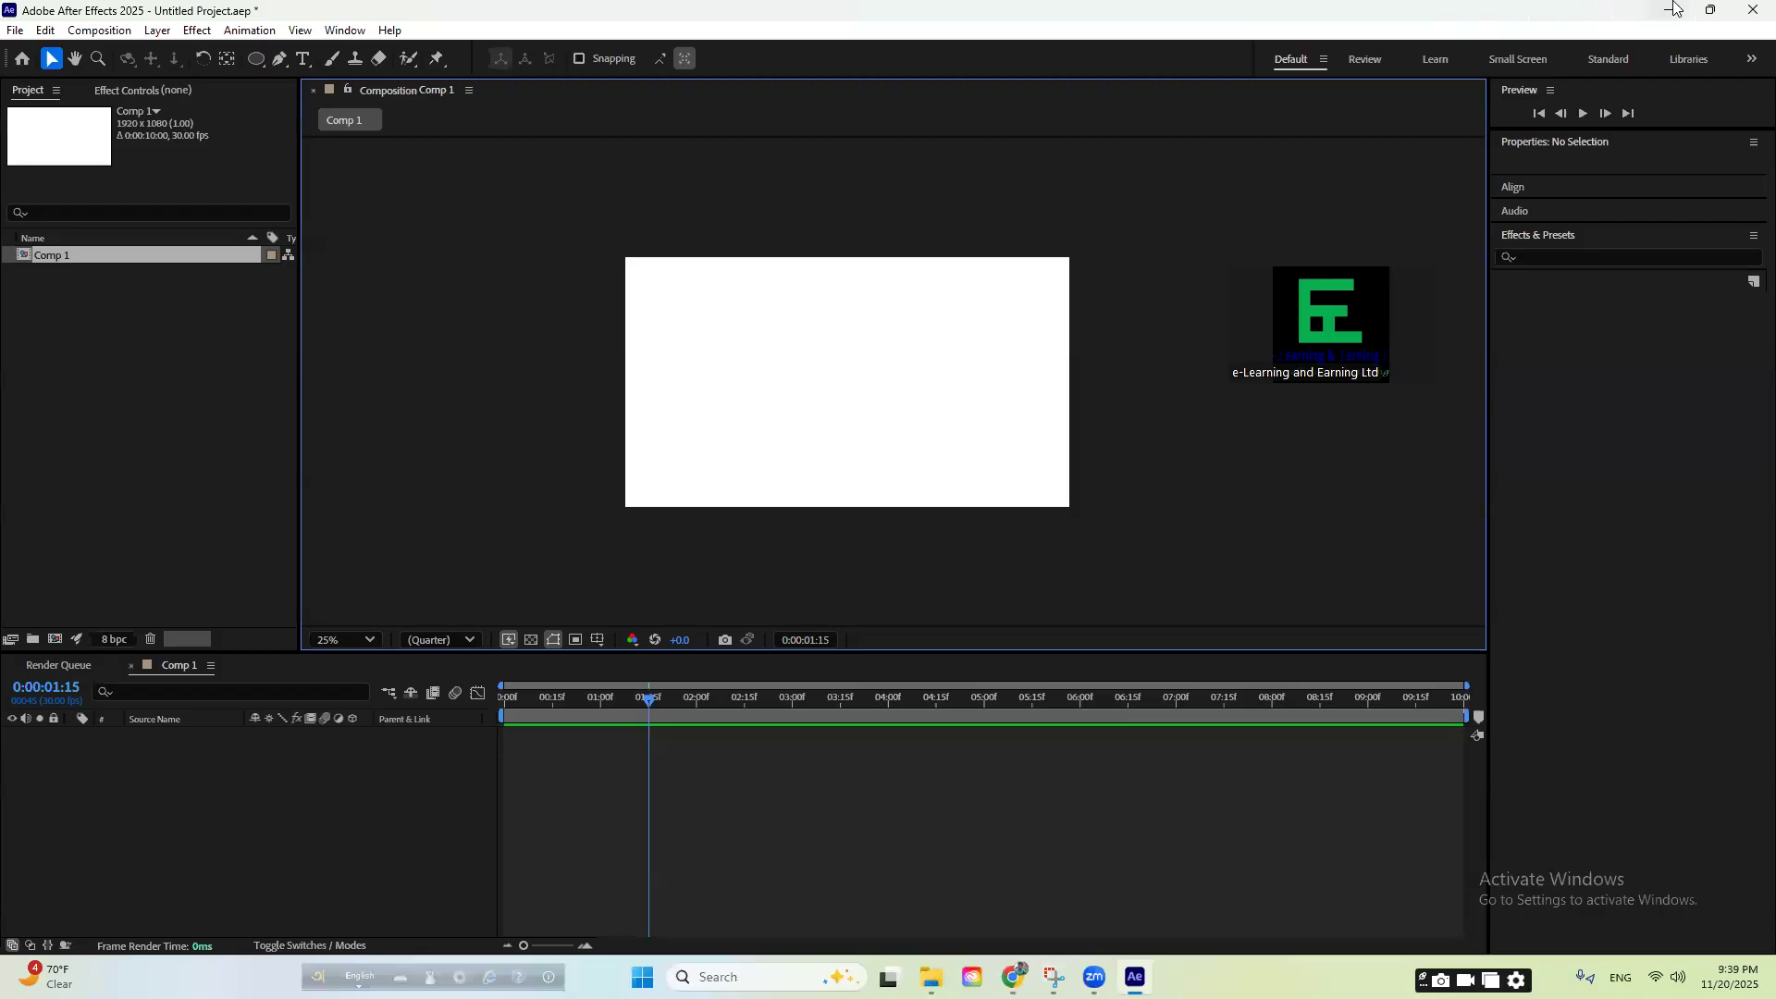
- Import football_PNG1085.png from the Downloads folder into the project and add it to Comp 1 as a layer
click(1673, 9)
drag(789, 402, 185, 521)
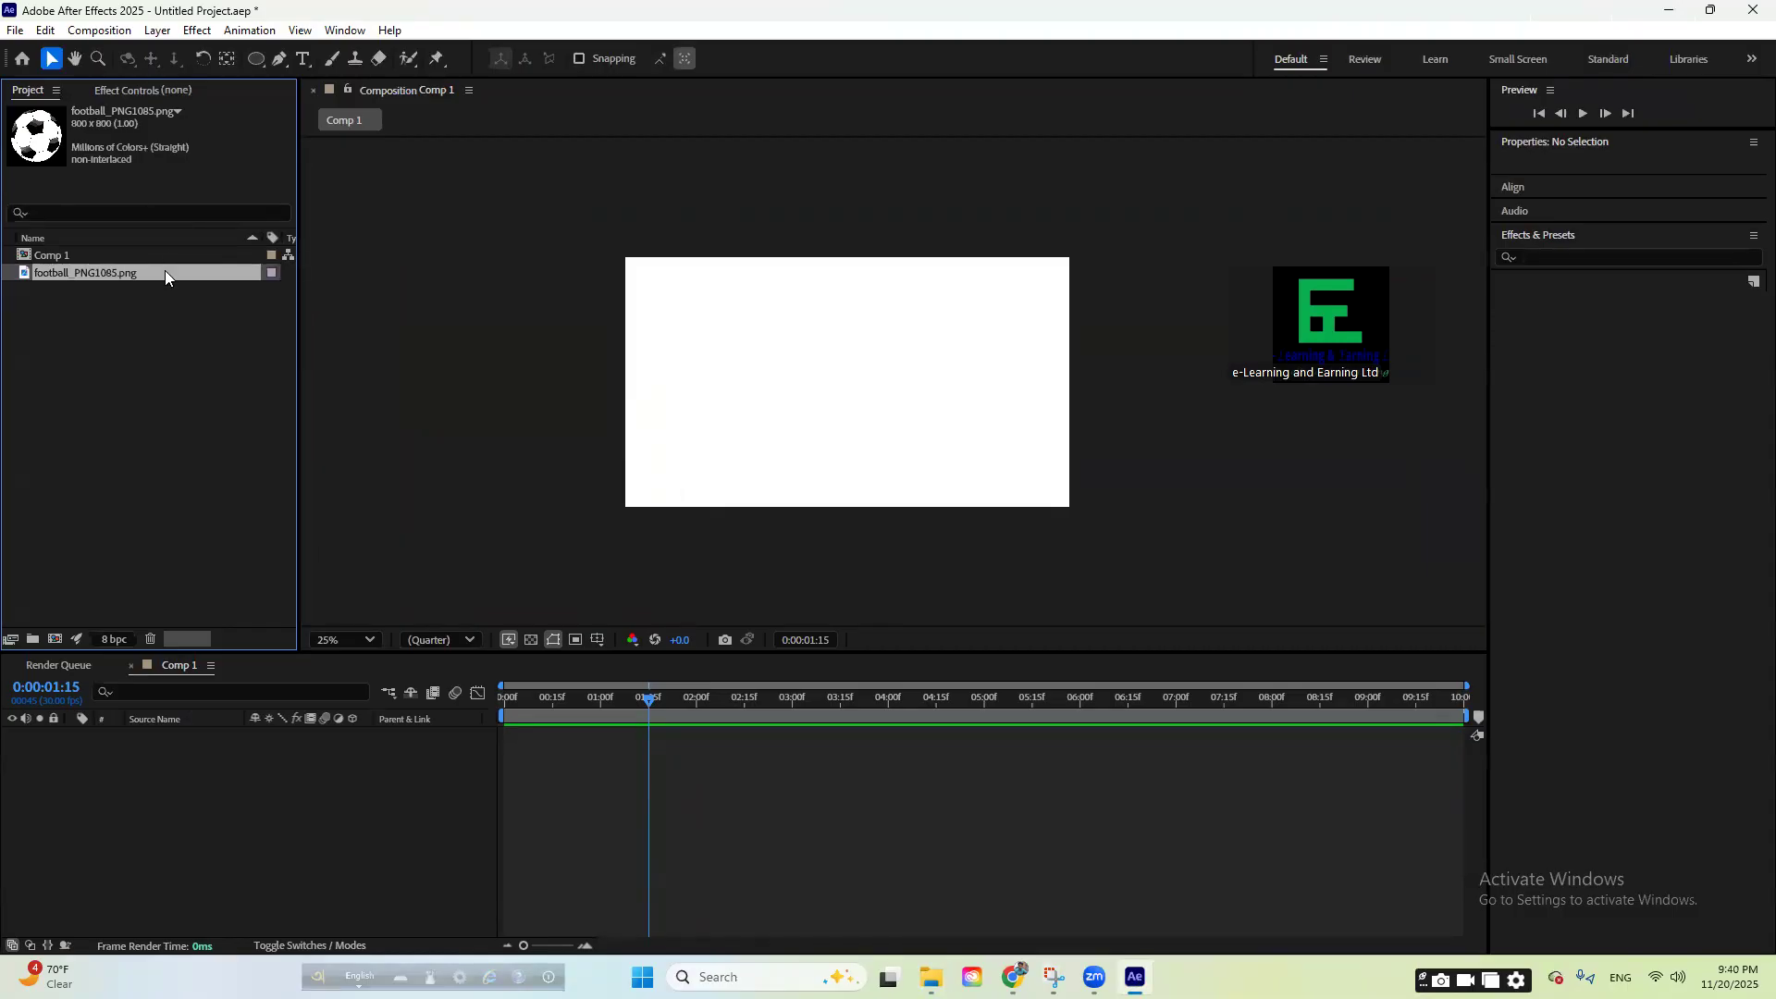
drag(120, 264, 190, 808)
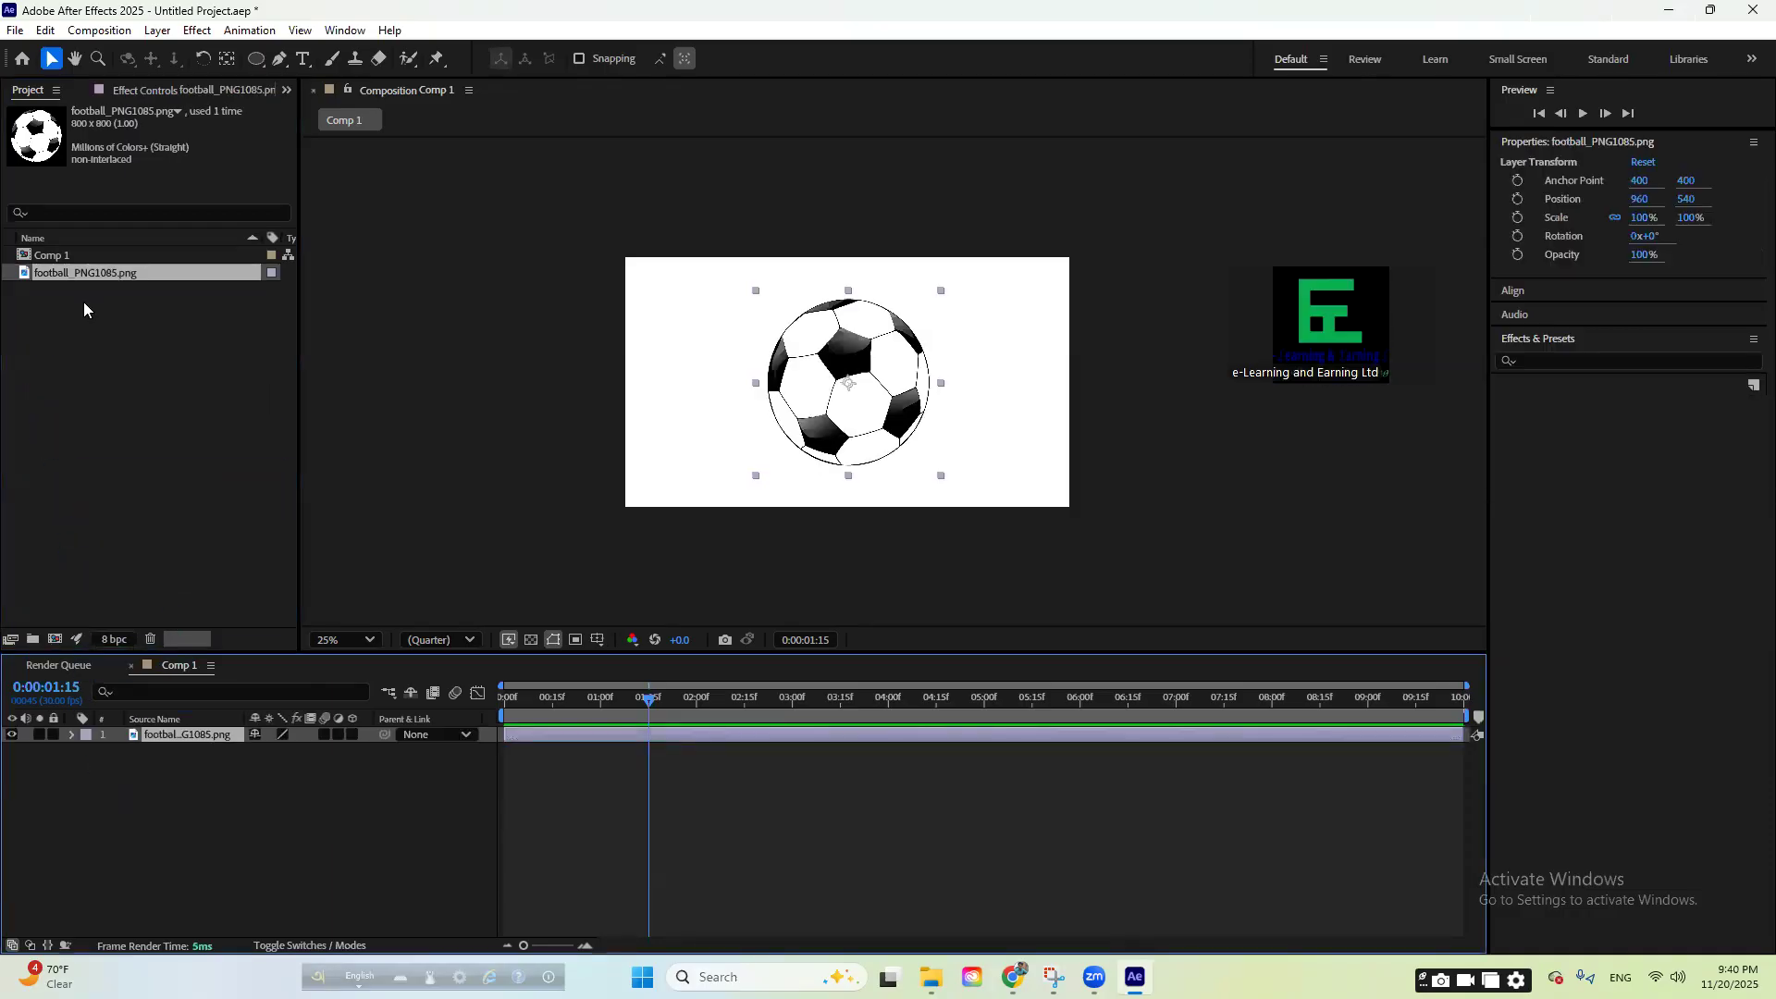
- Delete the football layer from Comp 1 and its footage item from the project
key(Delete)
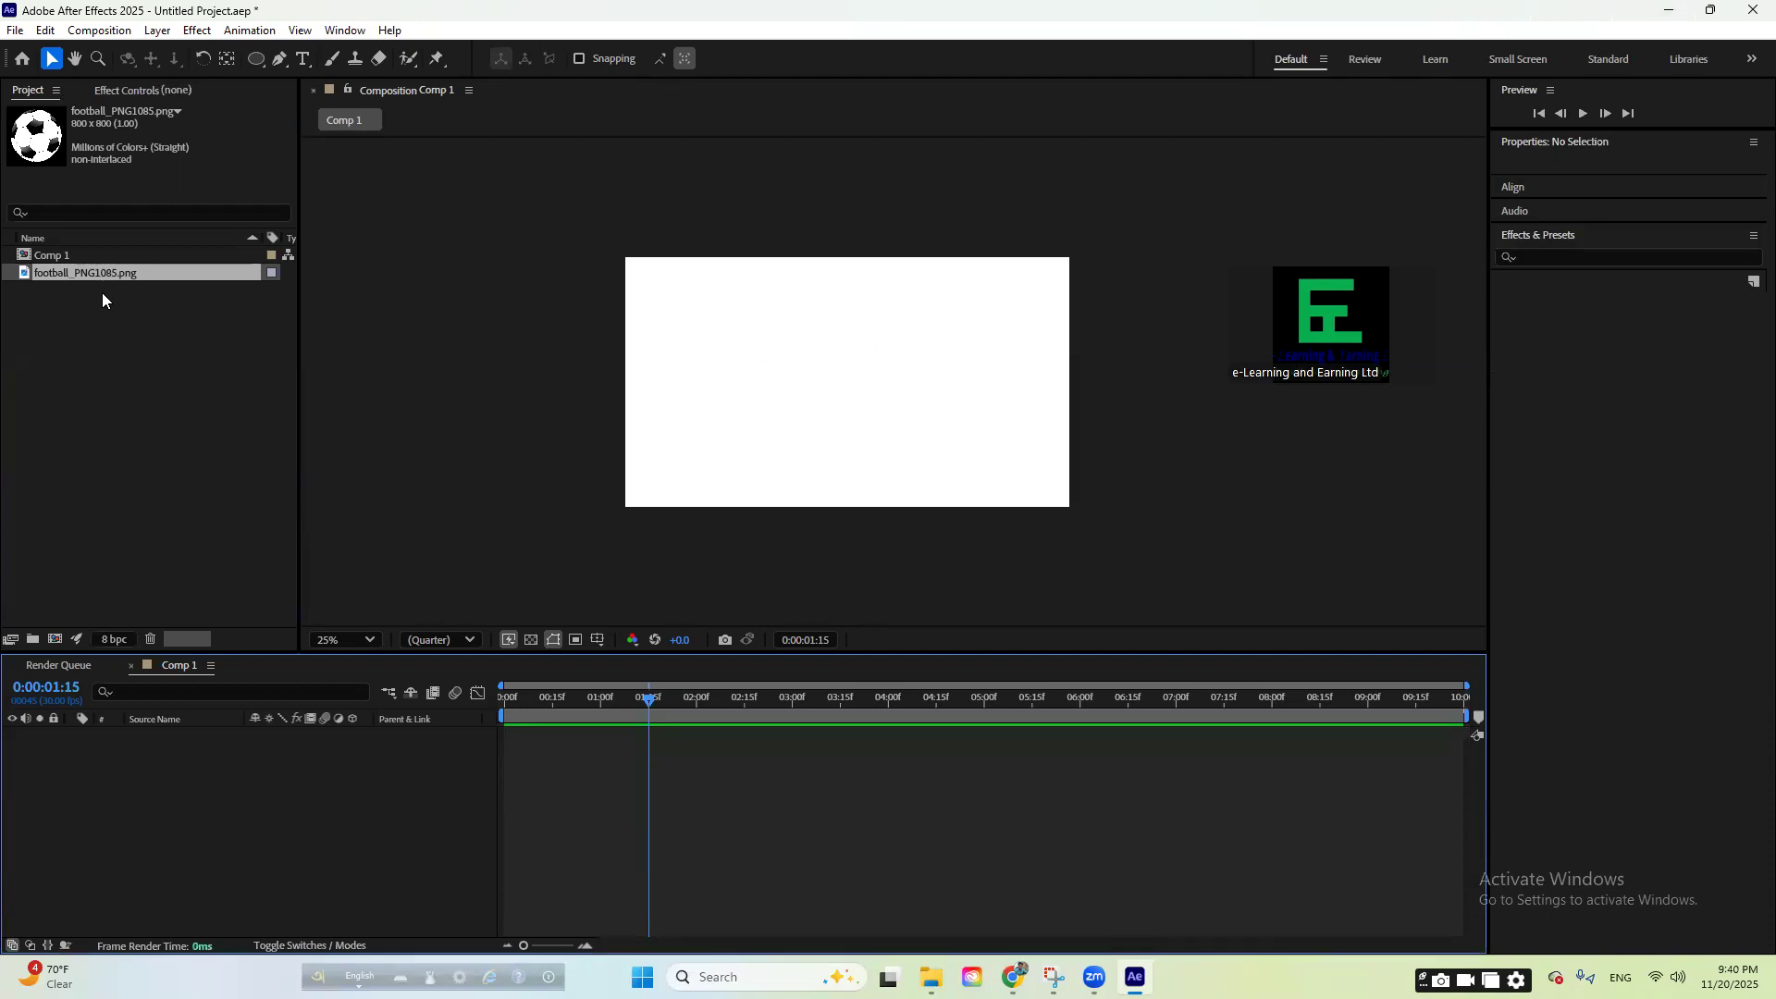
click(120, 273)
key(Delete)
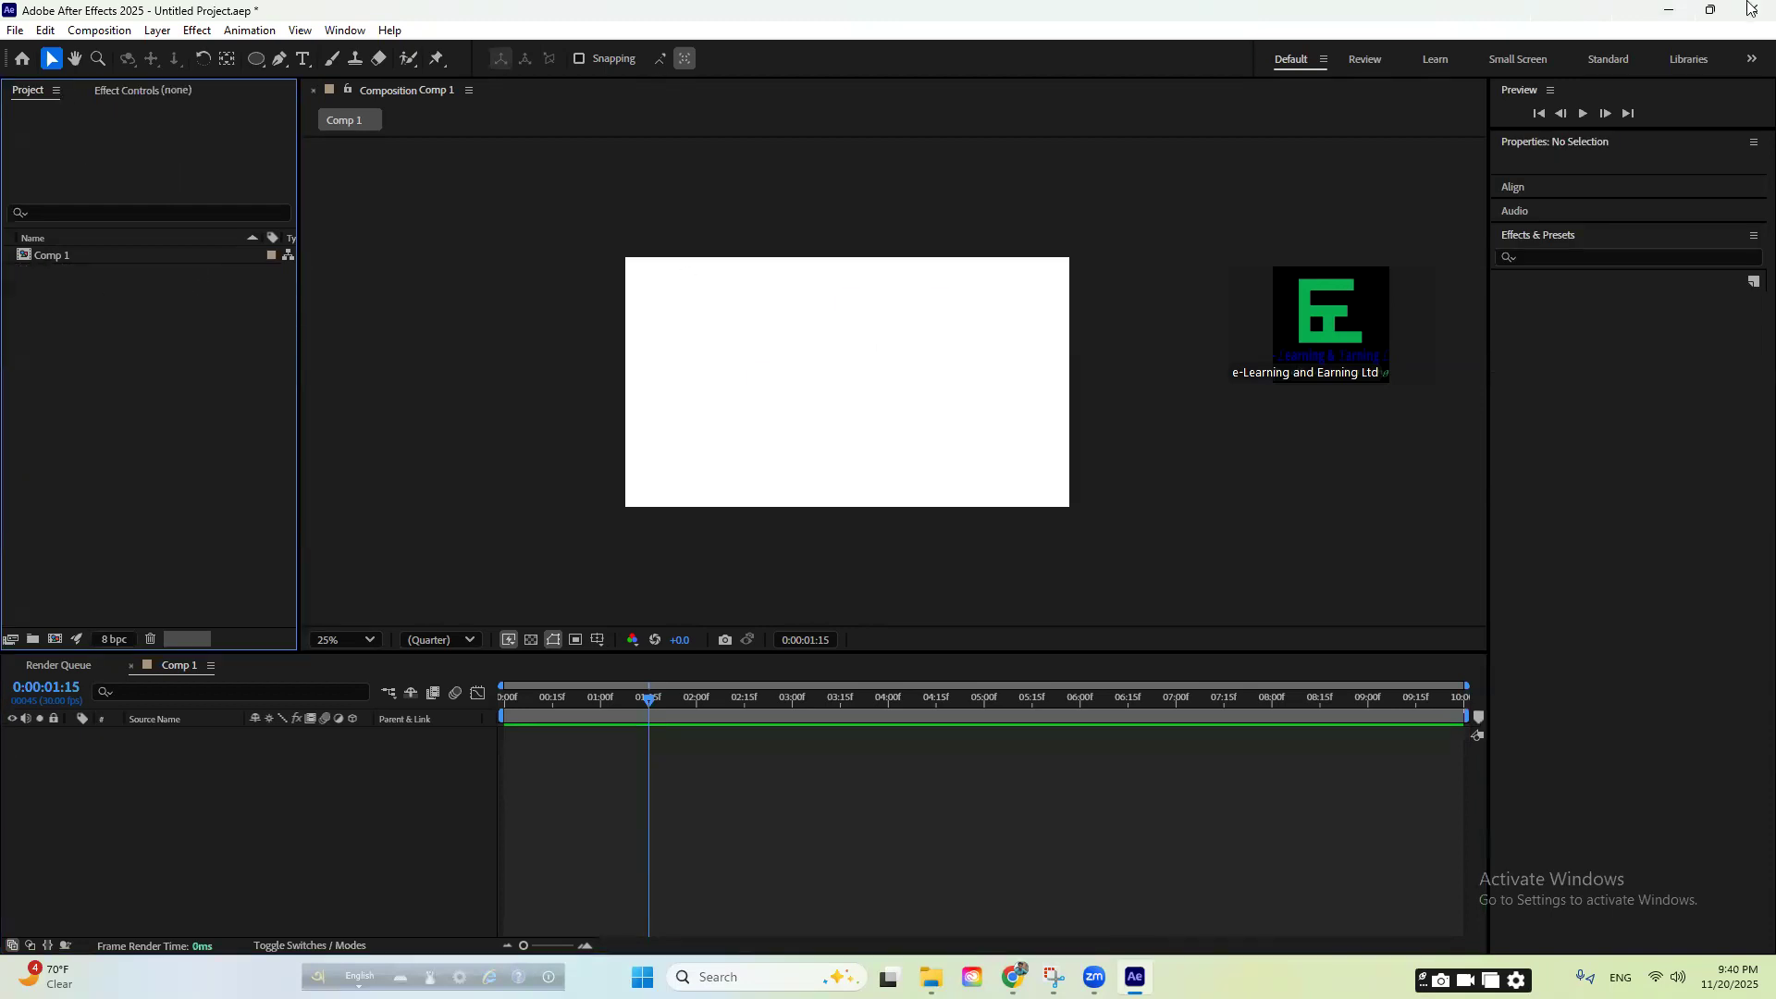
- Bring football_PNG1085.png from Downloads into the project again and place it in Comp 1
click(1676, 13)
drag(805, 396, 145, 455)
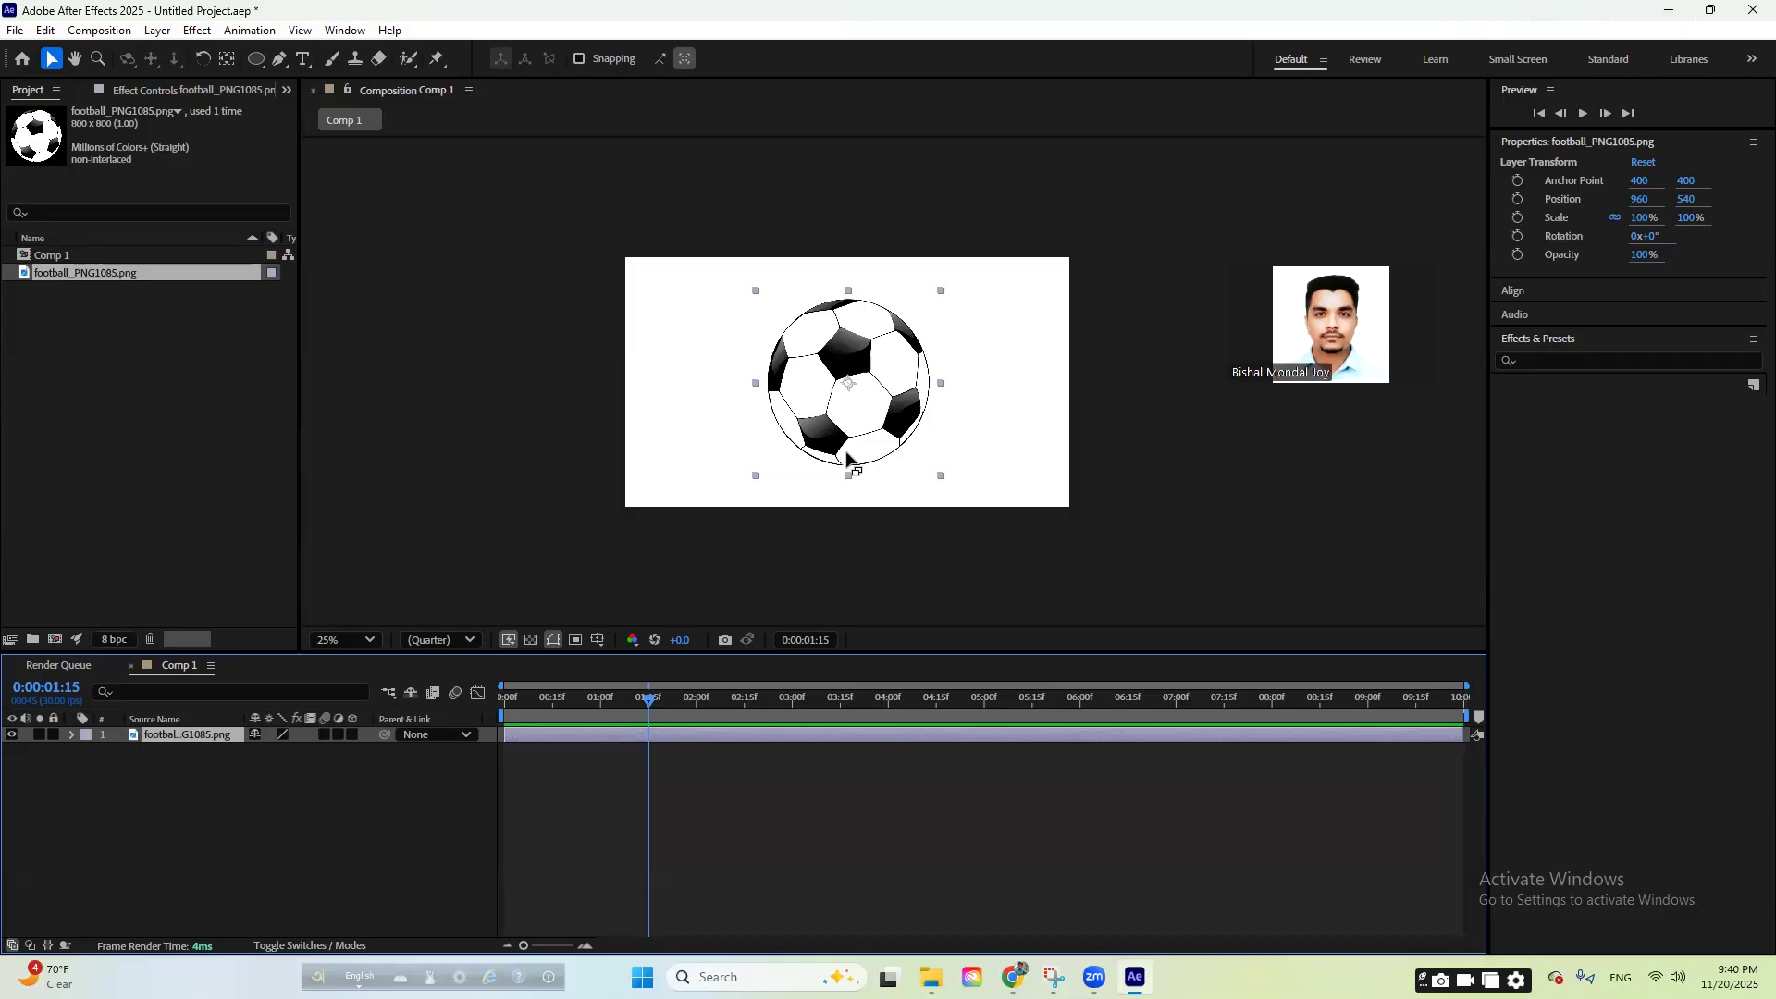
- Try the football layer's Scale at 80%, set it to 50%, and collapse the layer's properties
key(s)
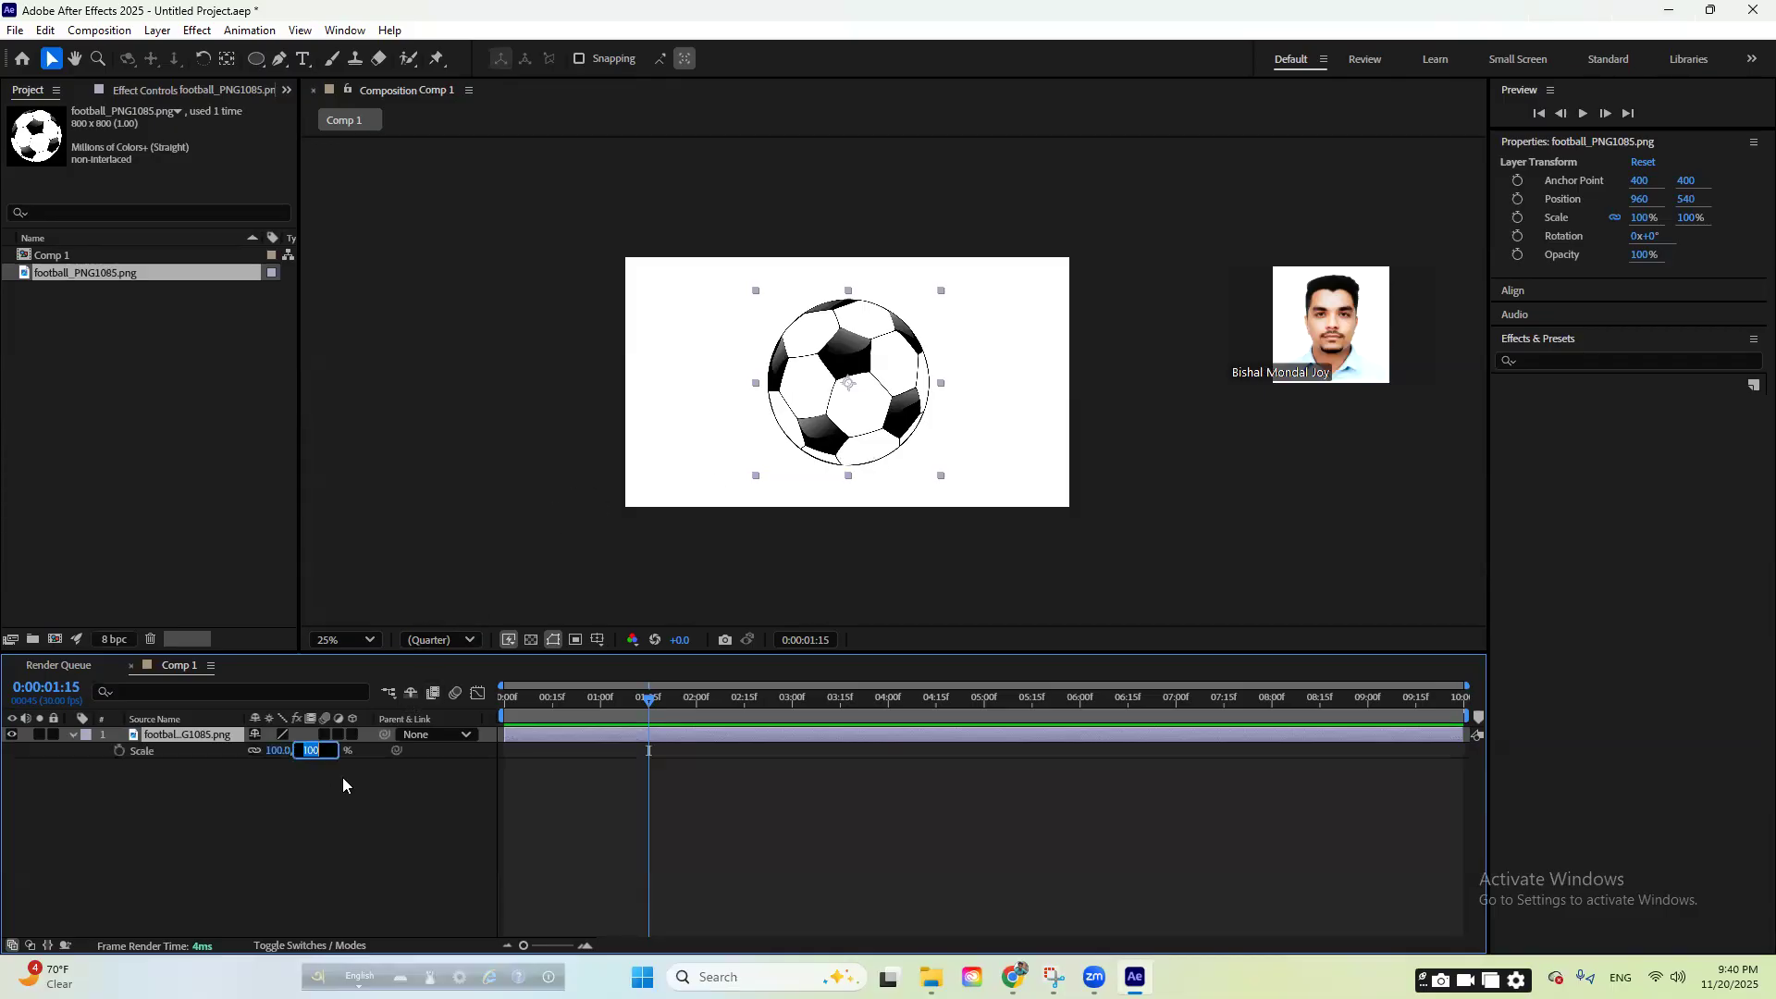
text(80)
key(Return)
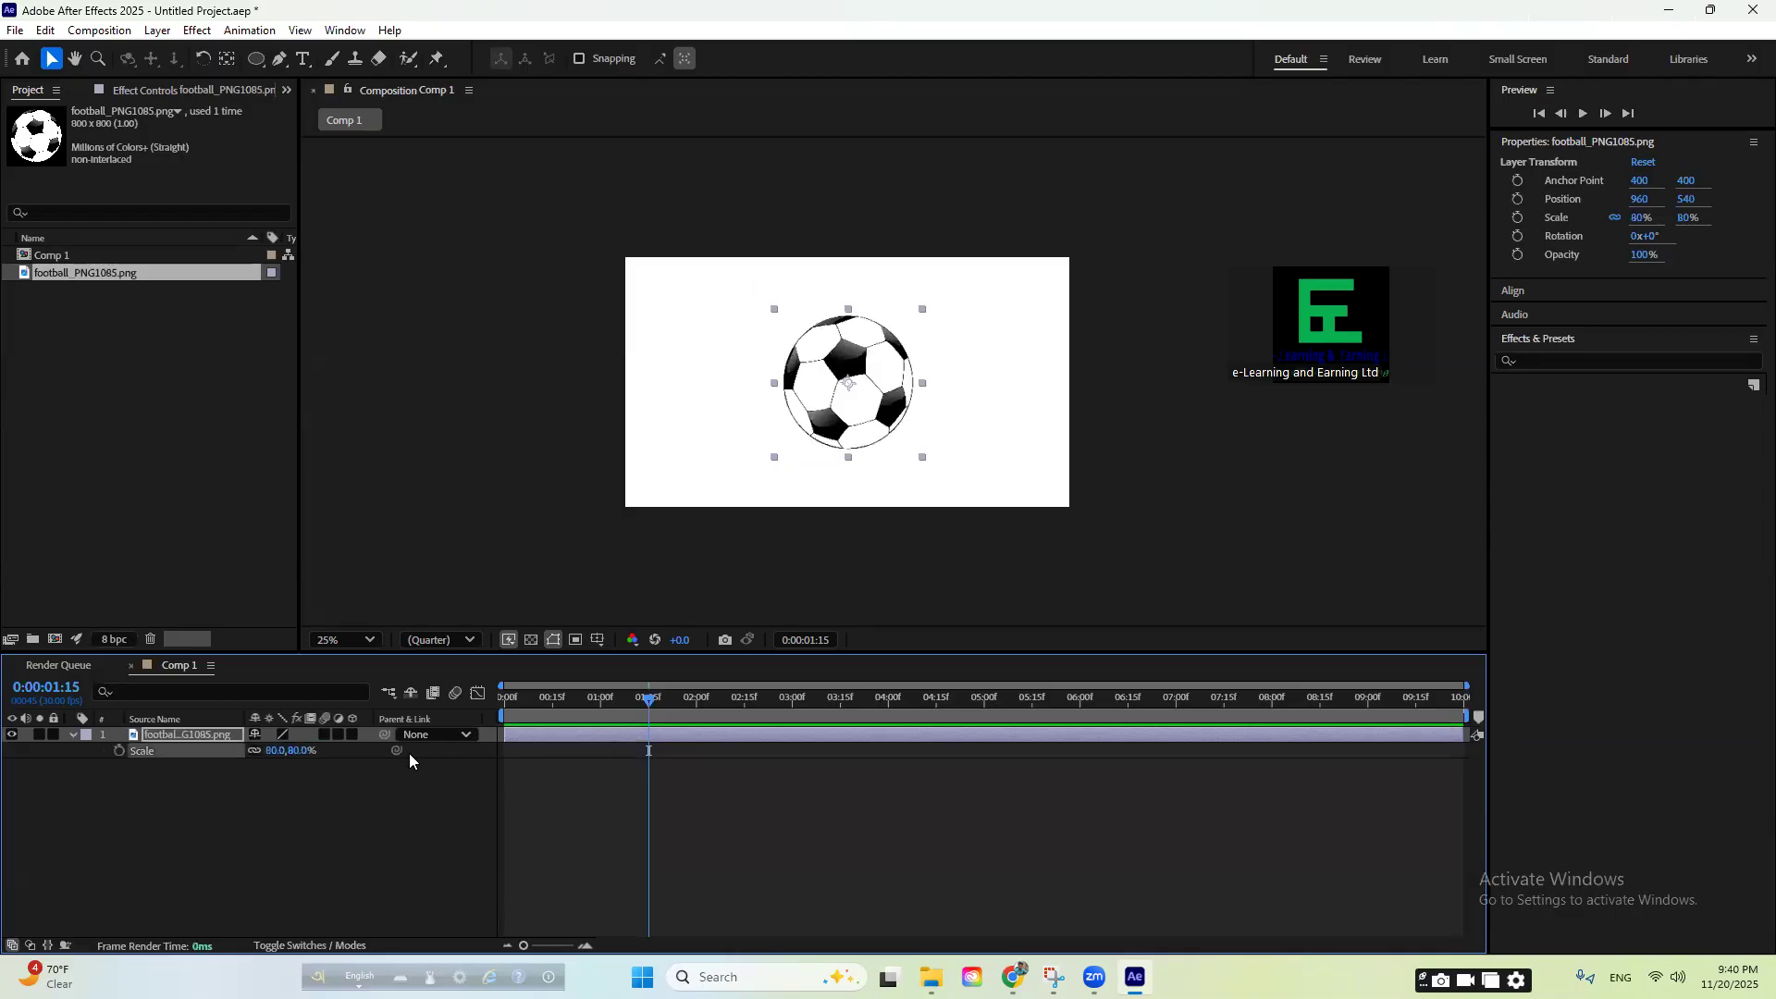
click(309, 751)
text(50)
key(Return)
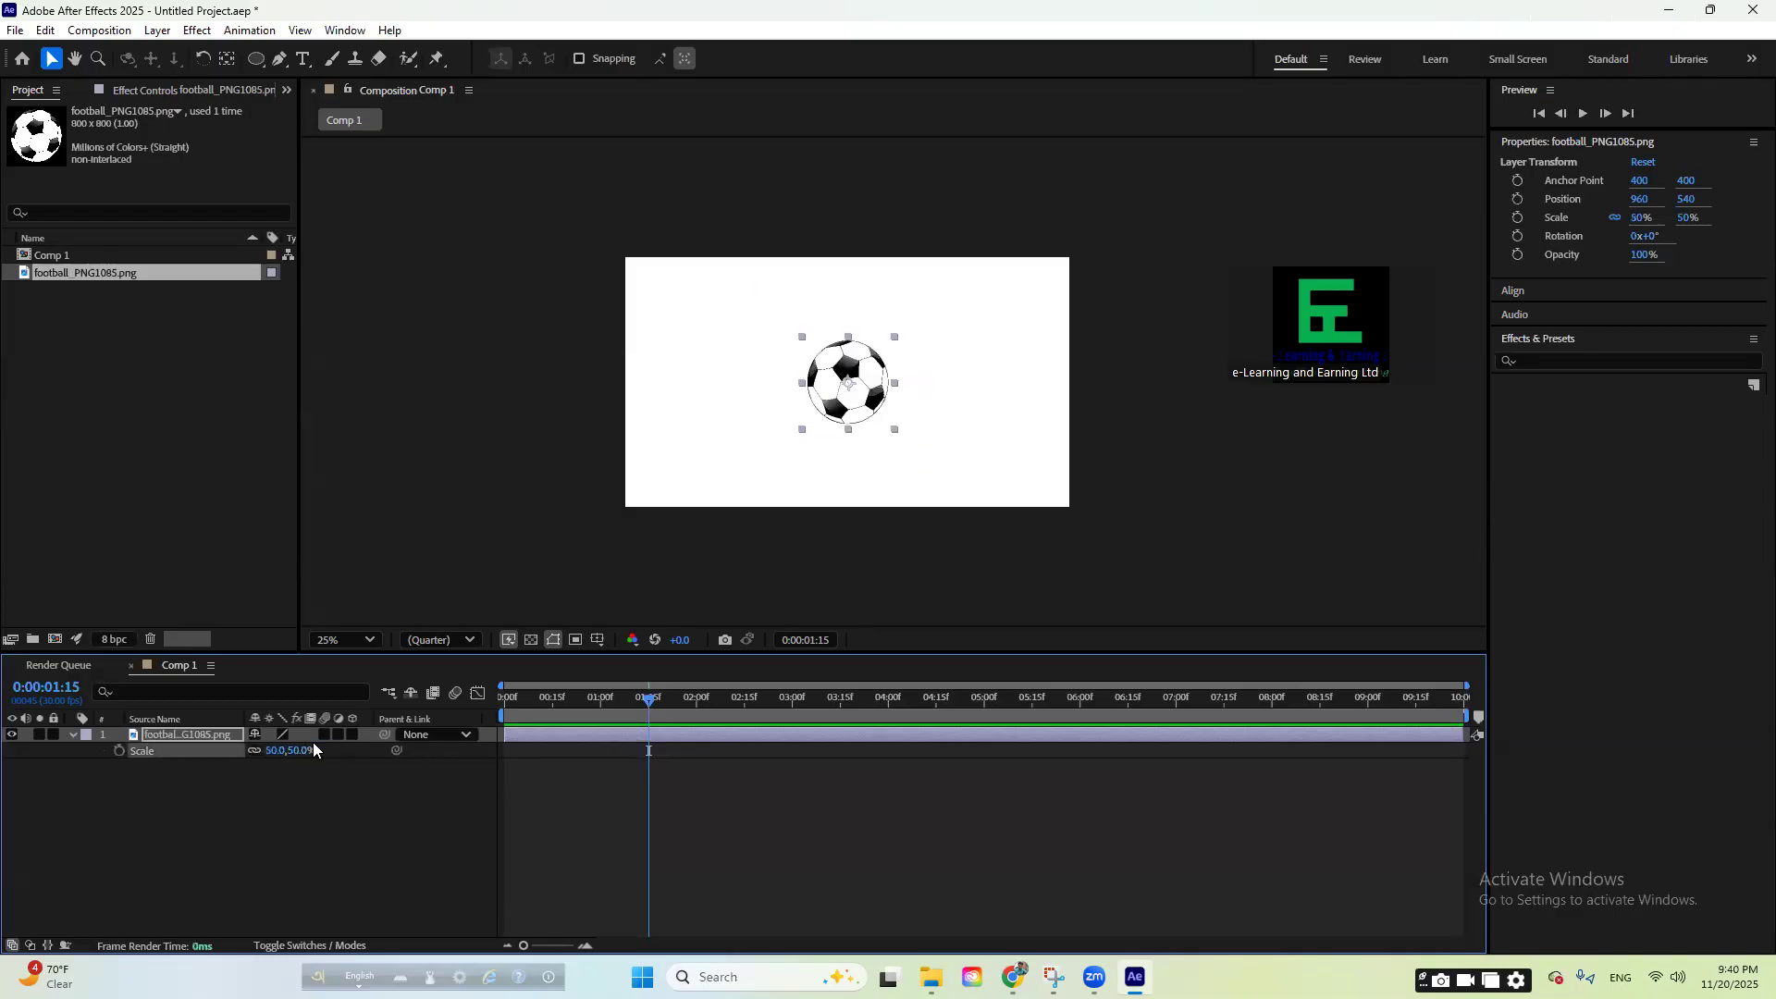
click(257, 814)
click(74, 734)
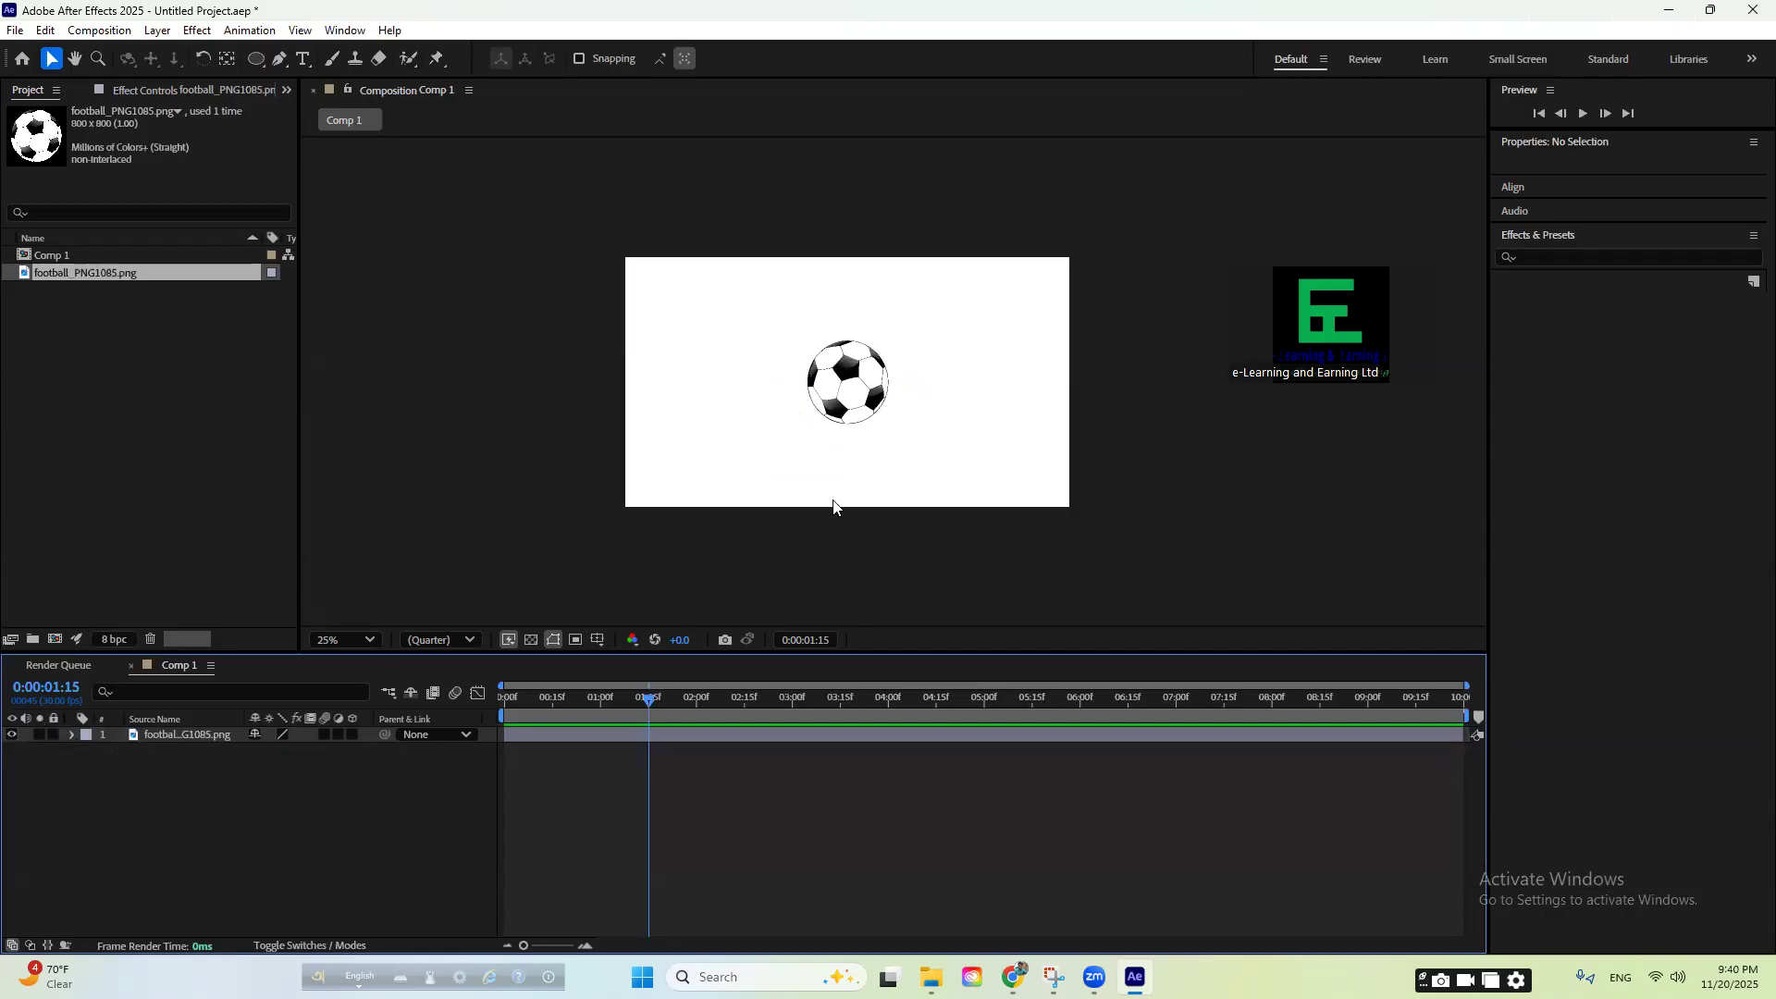
- Enlarge the timeline area and move the football to the lower-left corner of the composition, at about 172, 896
click(877, 407)
drag(877, 399, 869, 428)
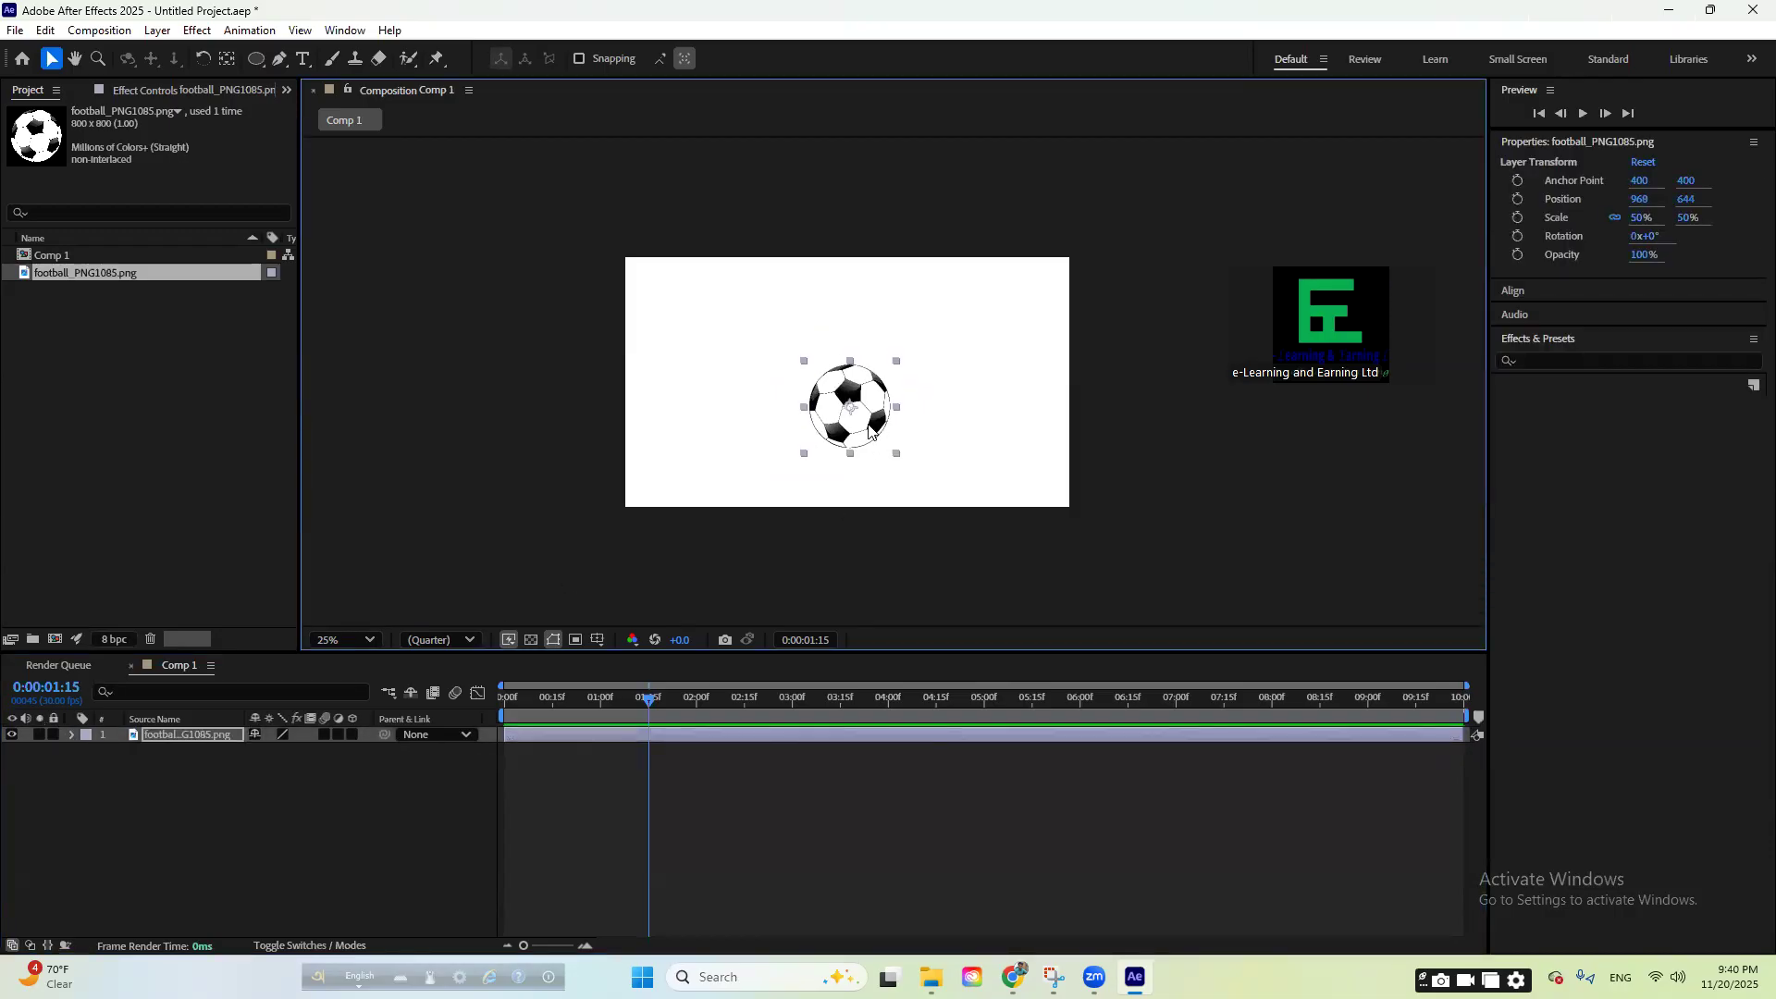
drag(876, 368, 728, 454)
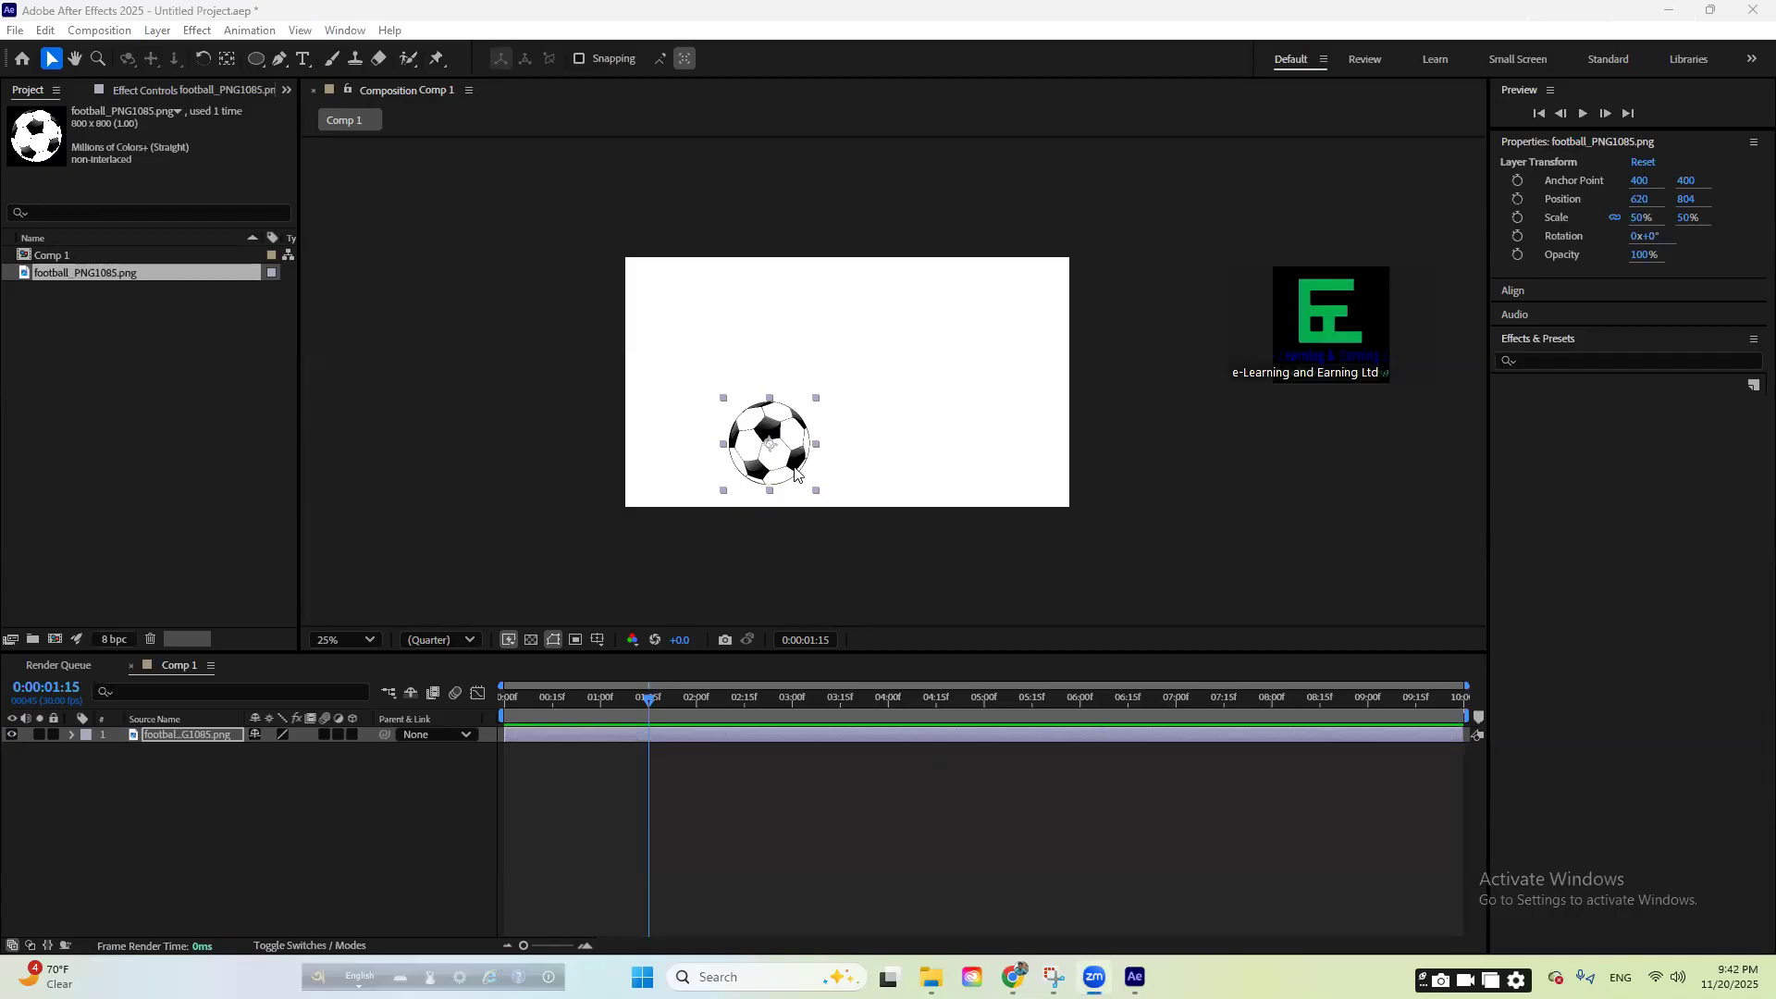
drag(777, 444, 797, 405)
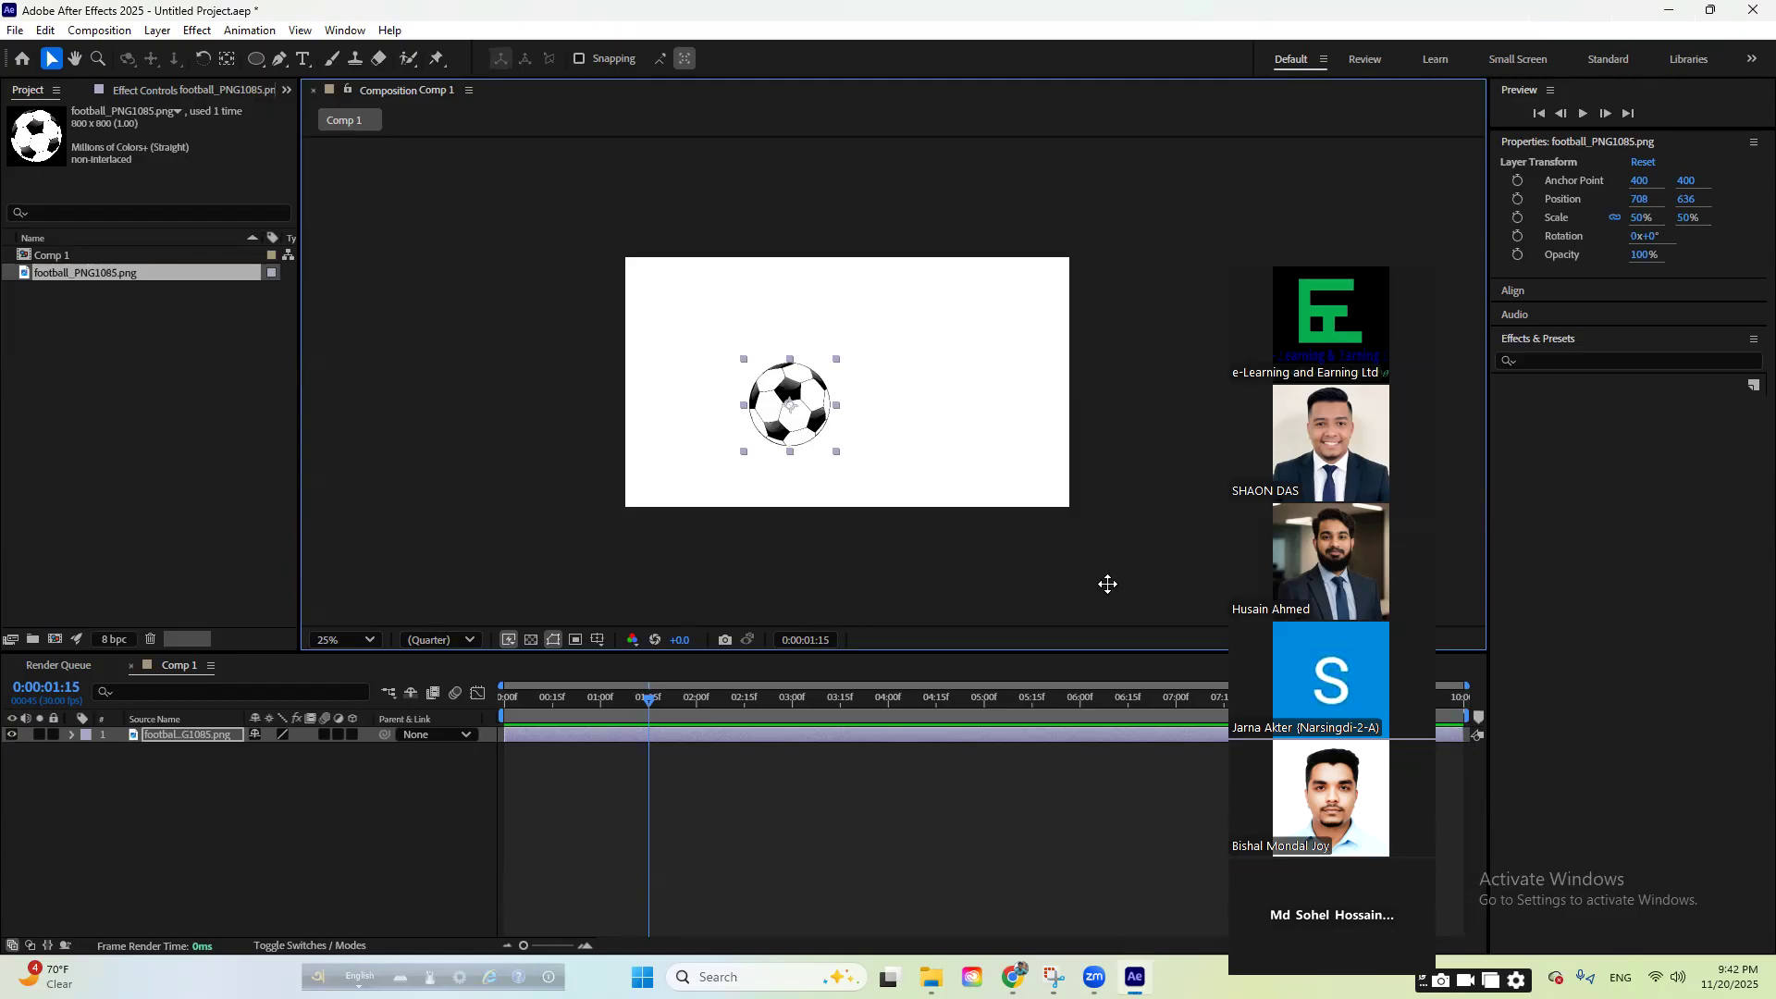
drag(777, 432, 680, 483)
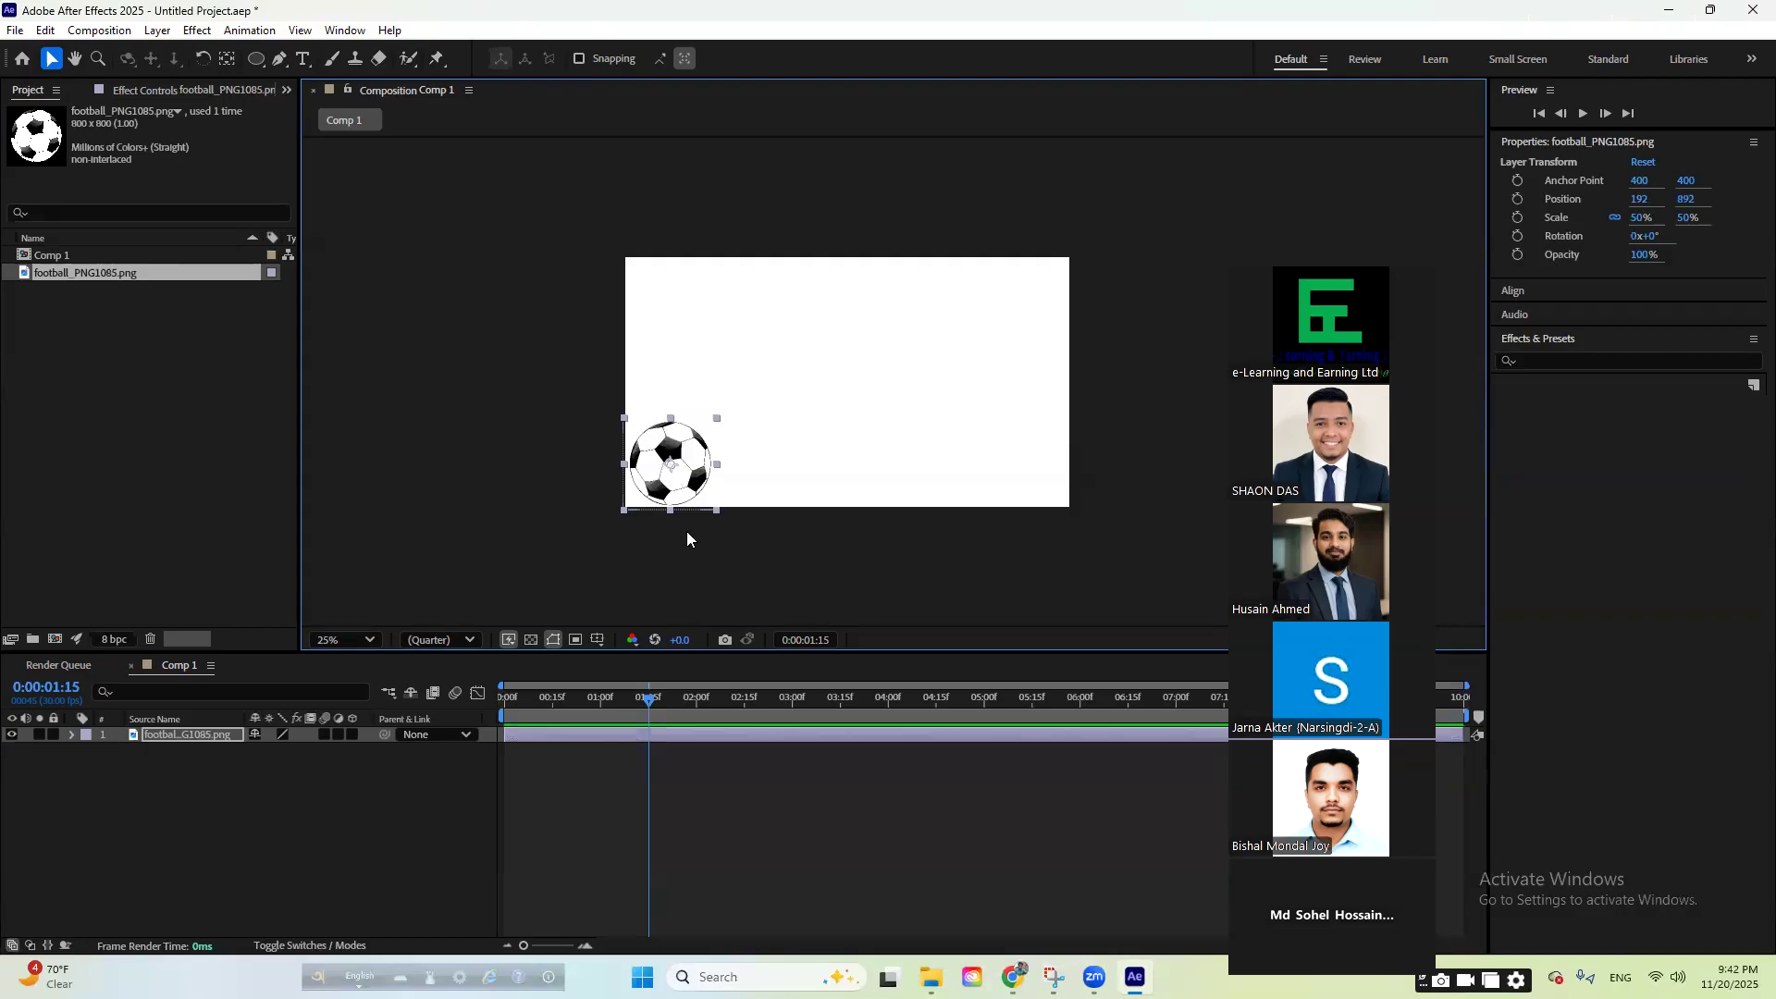
drag(684, 477, 887, 395)
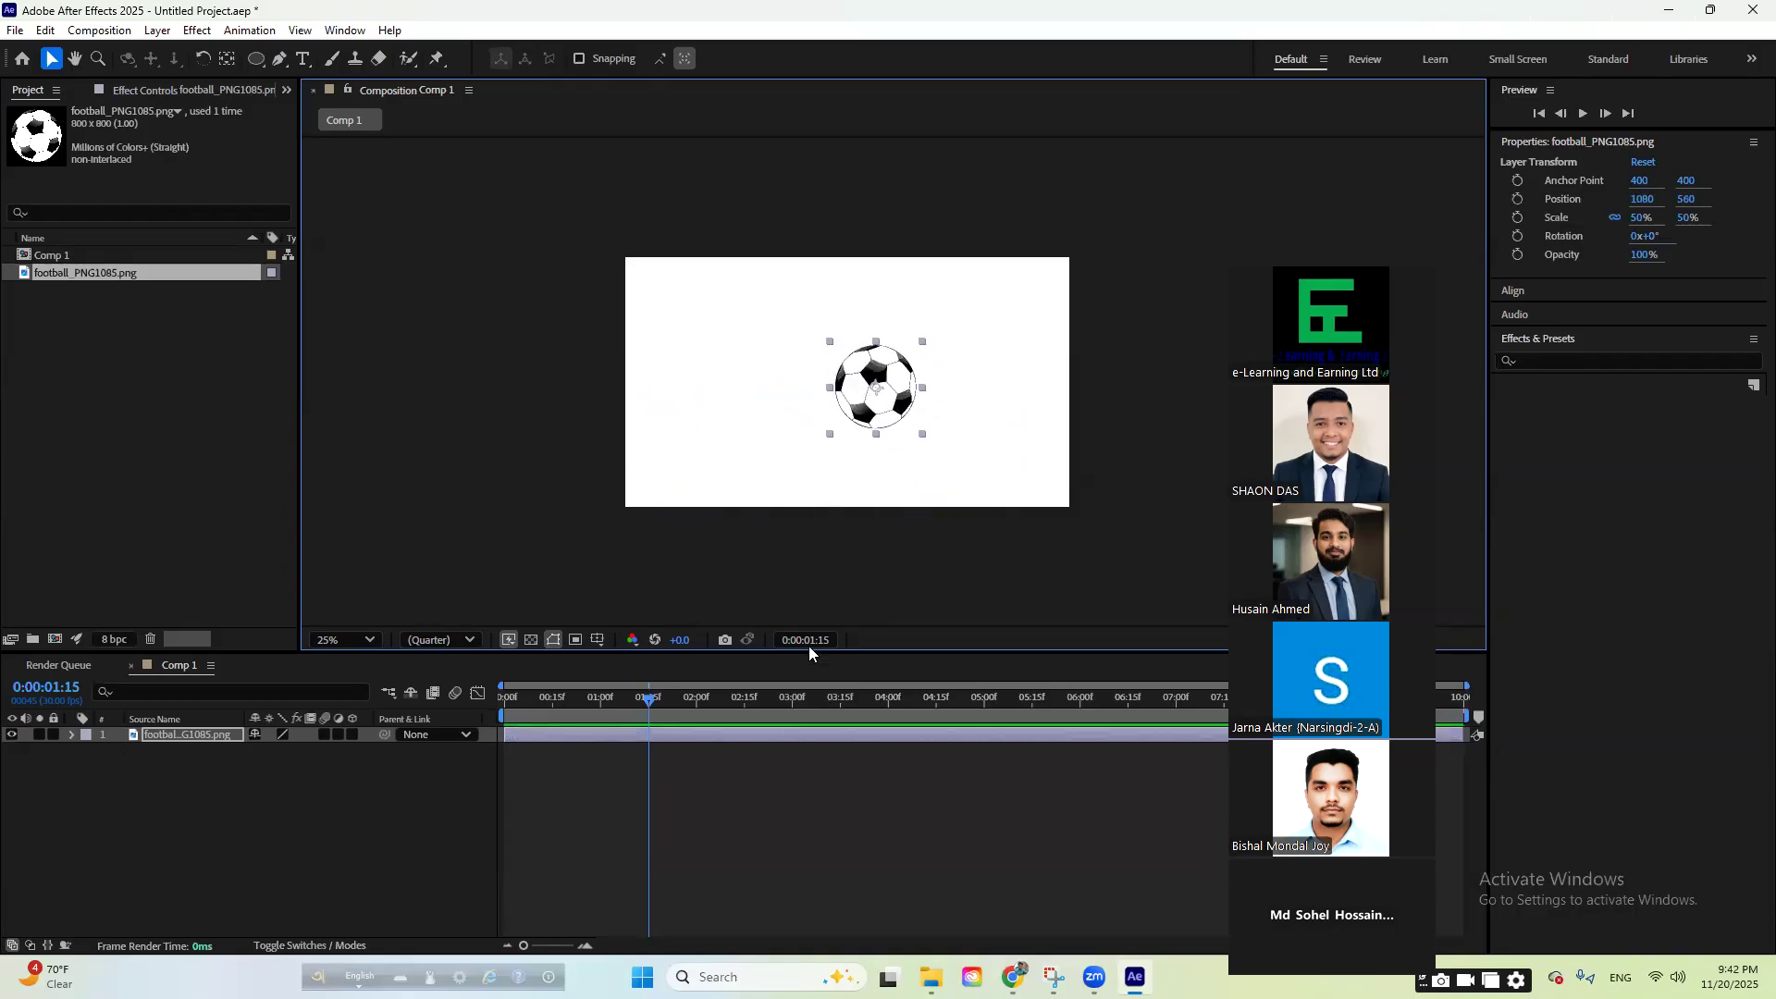
drag(803, 651, 802, 605)
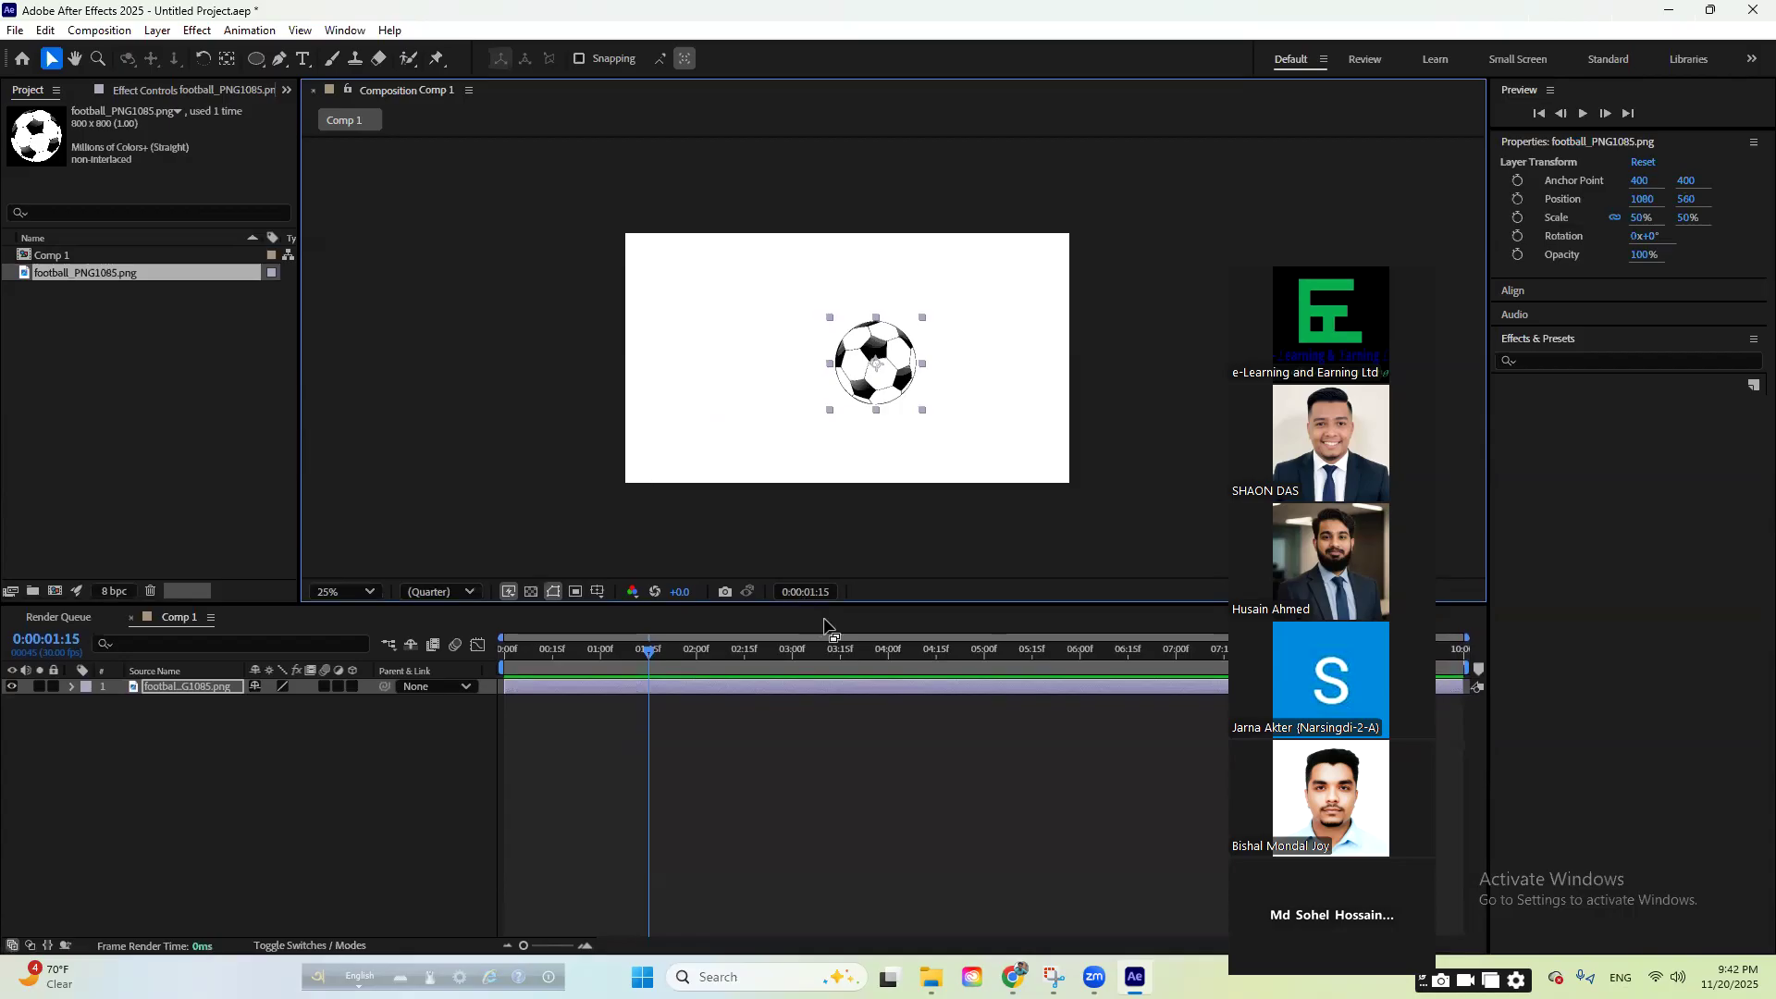
drag(903, 375, 684, 446)
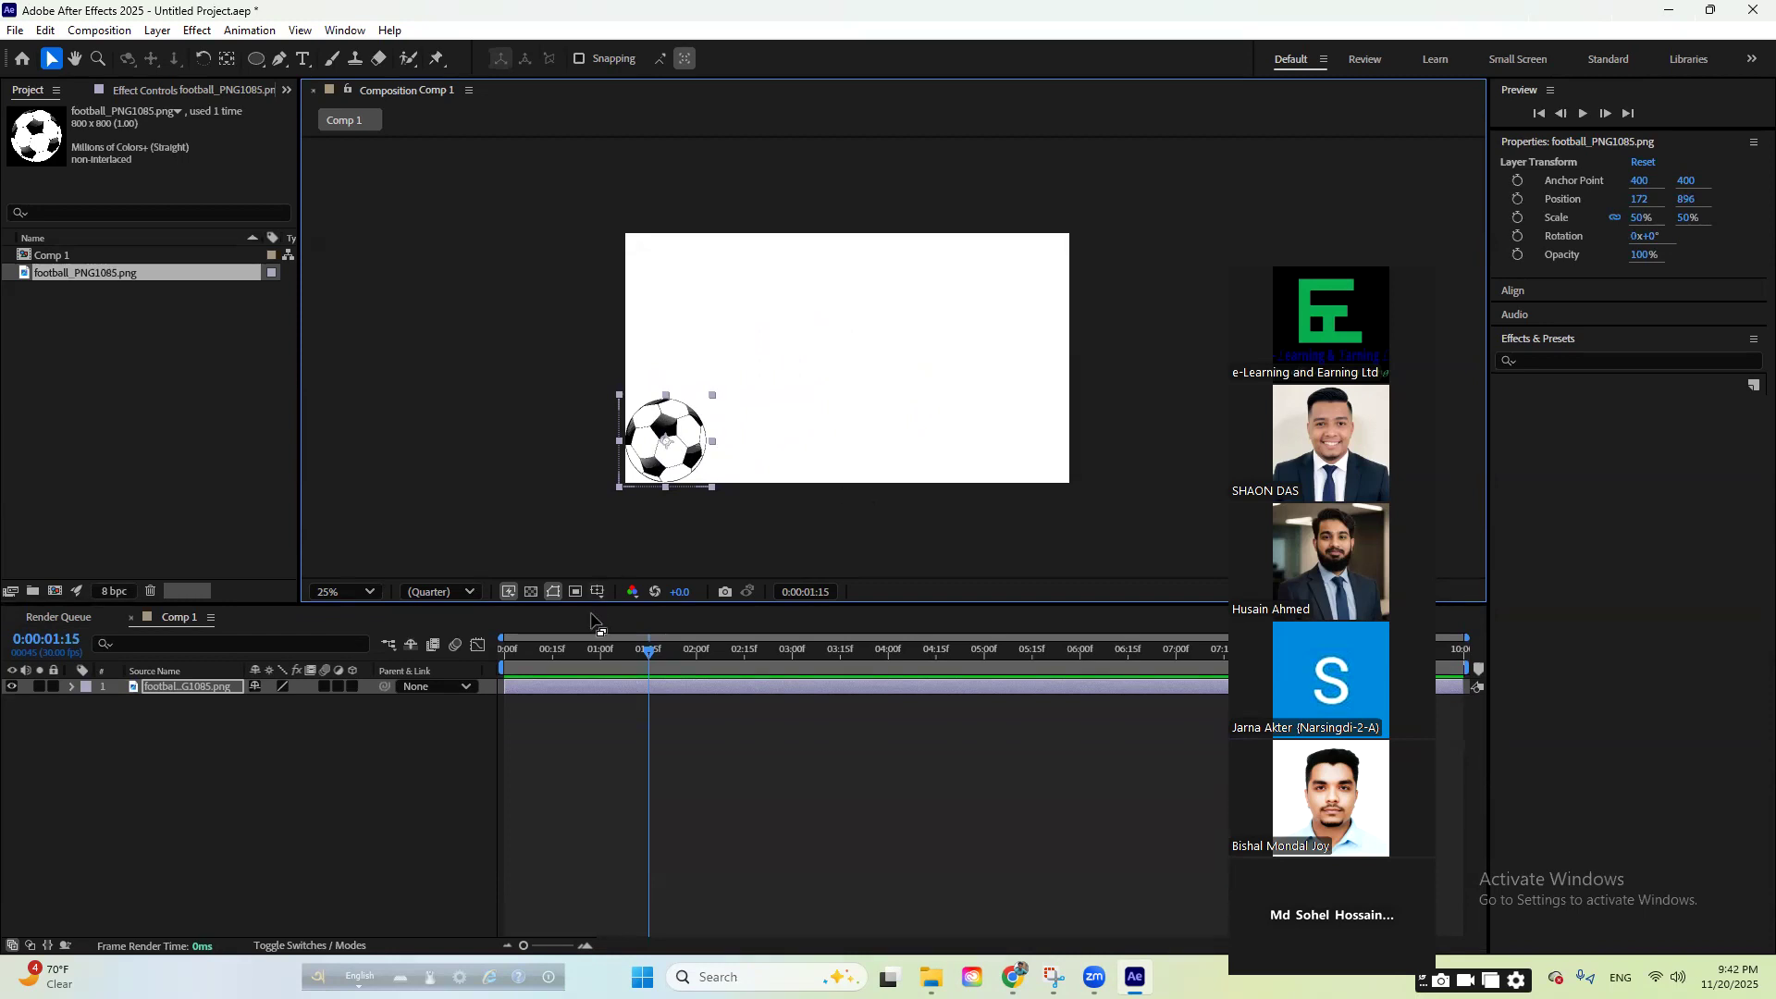
- Set a Position keyframe for the football in the lower-left corner at 0:00:00:00
drag(647, 651, 502, 651)
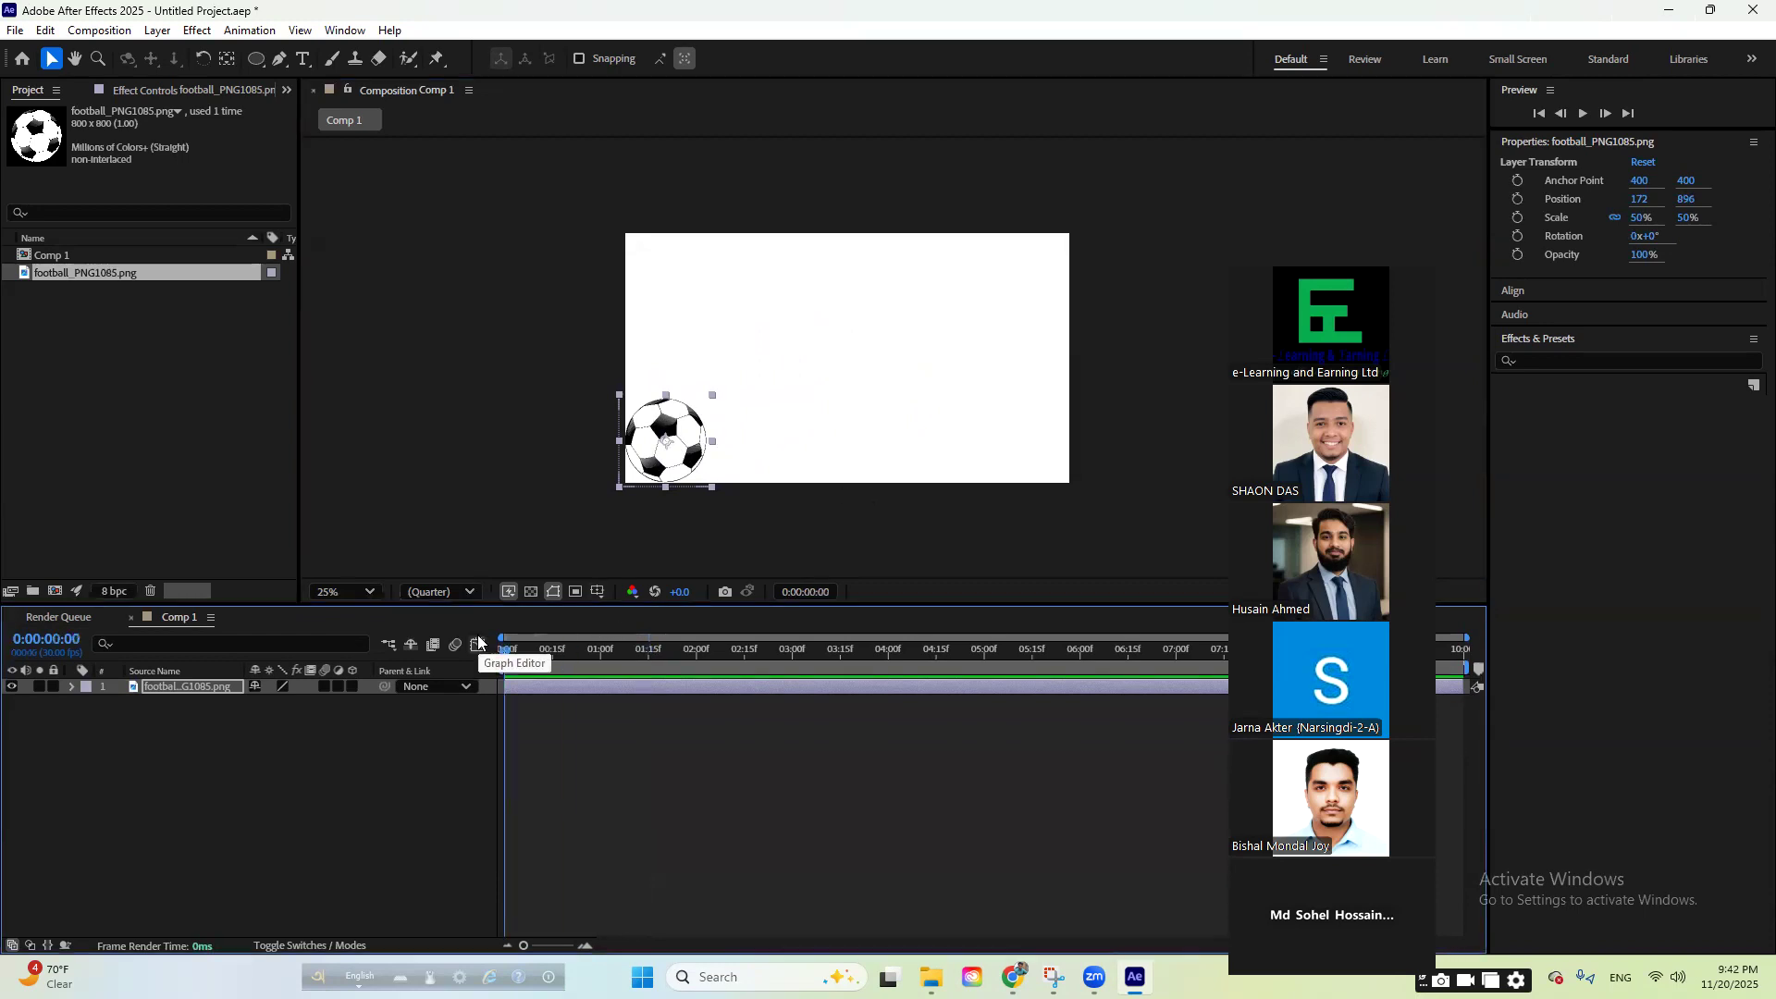
key(p)
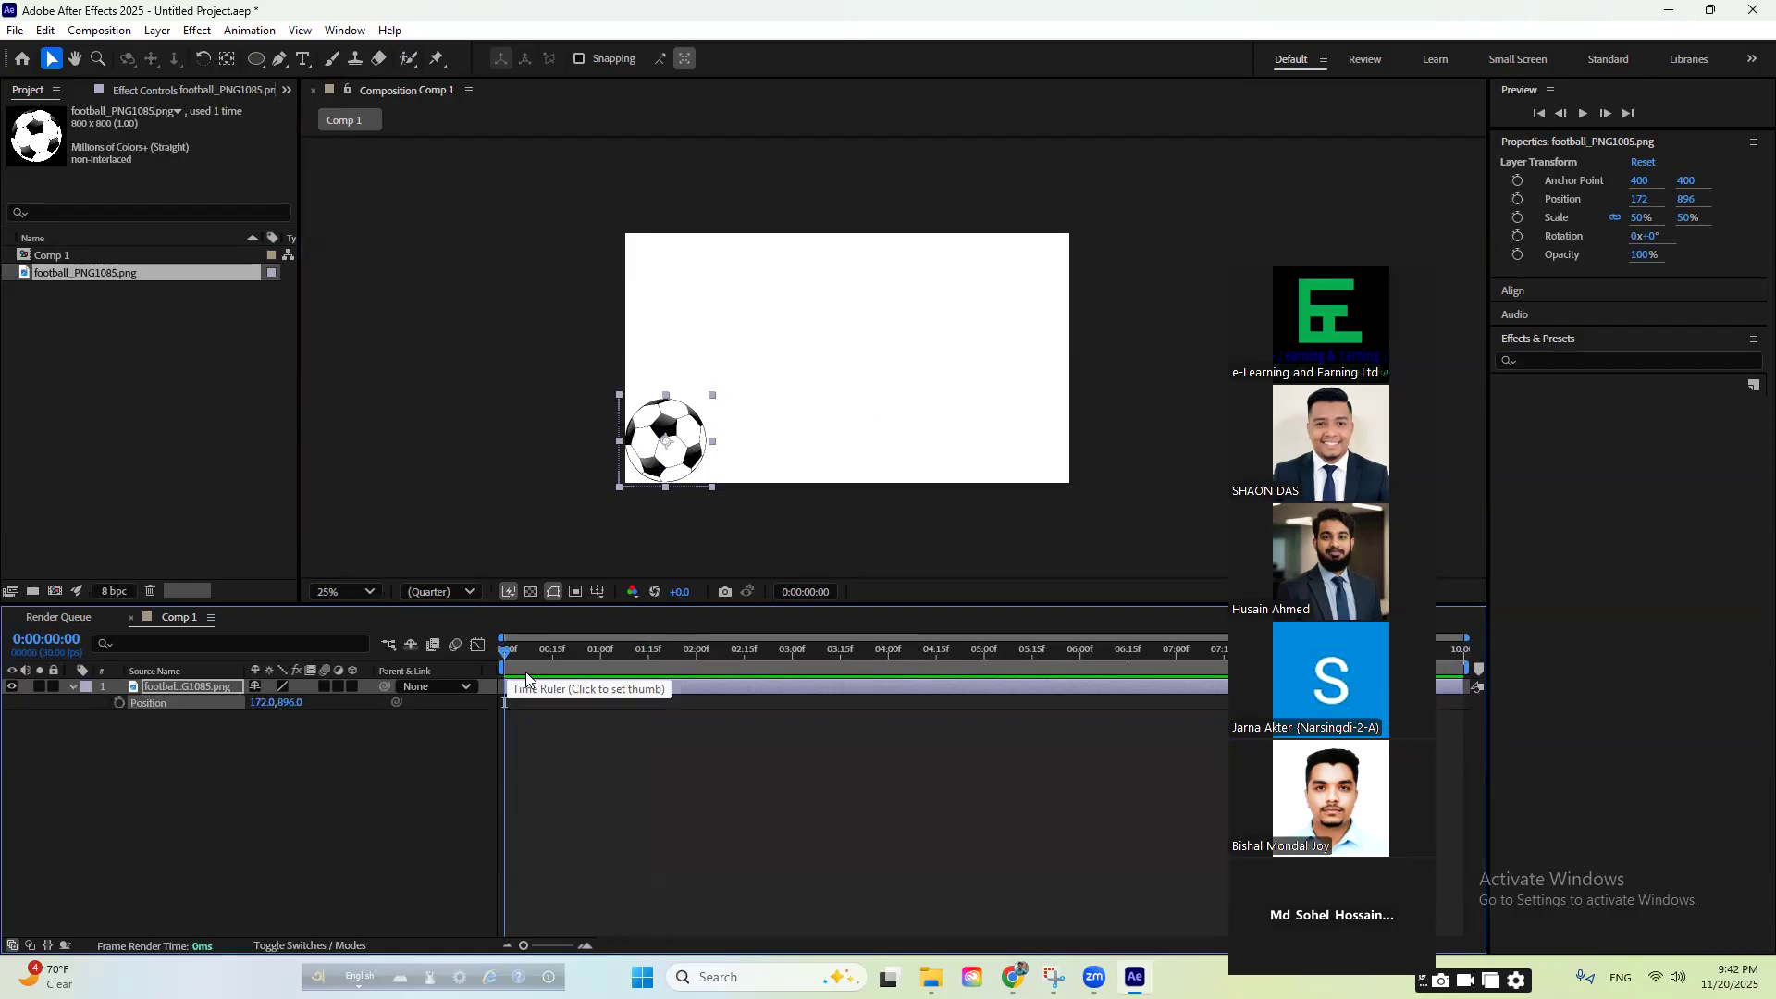
click(119, 704)
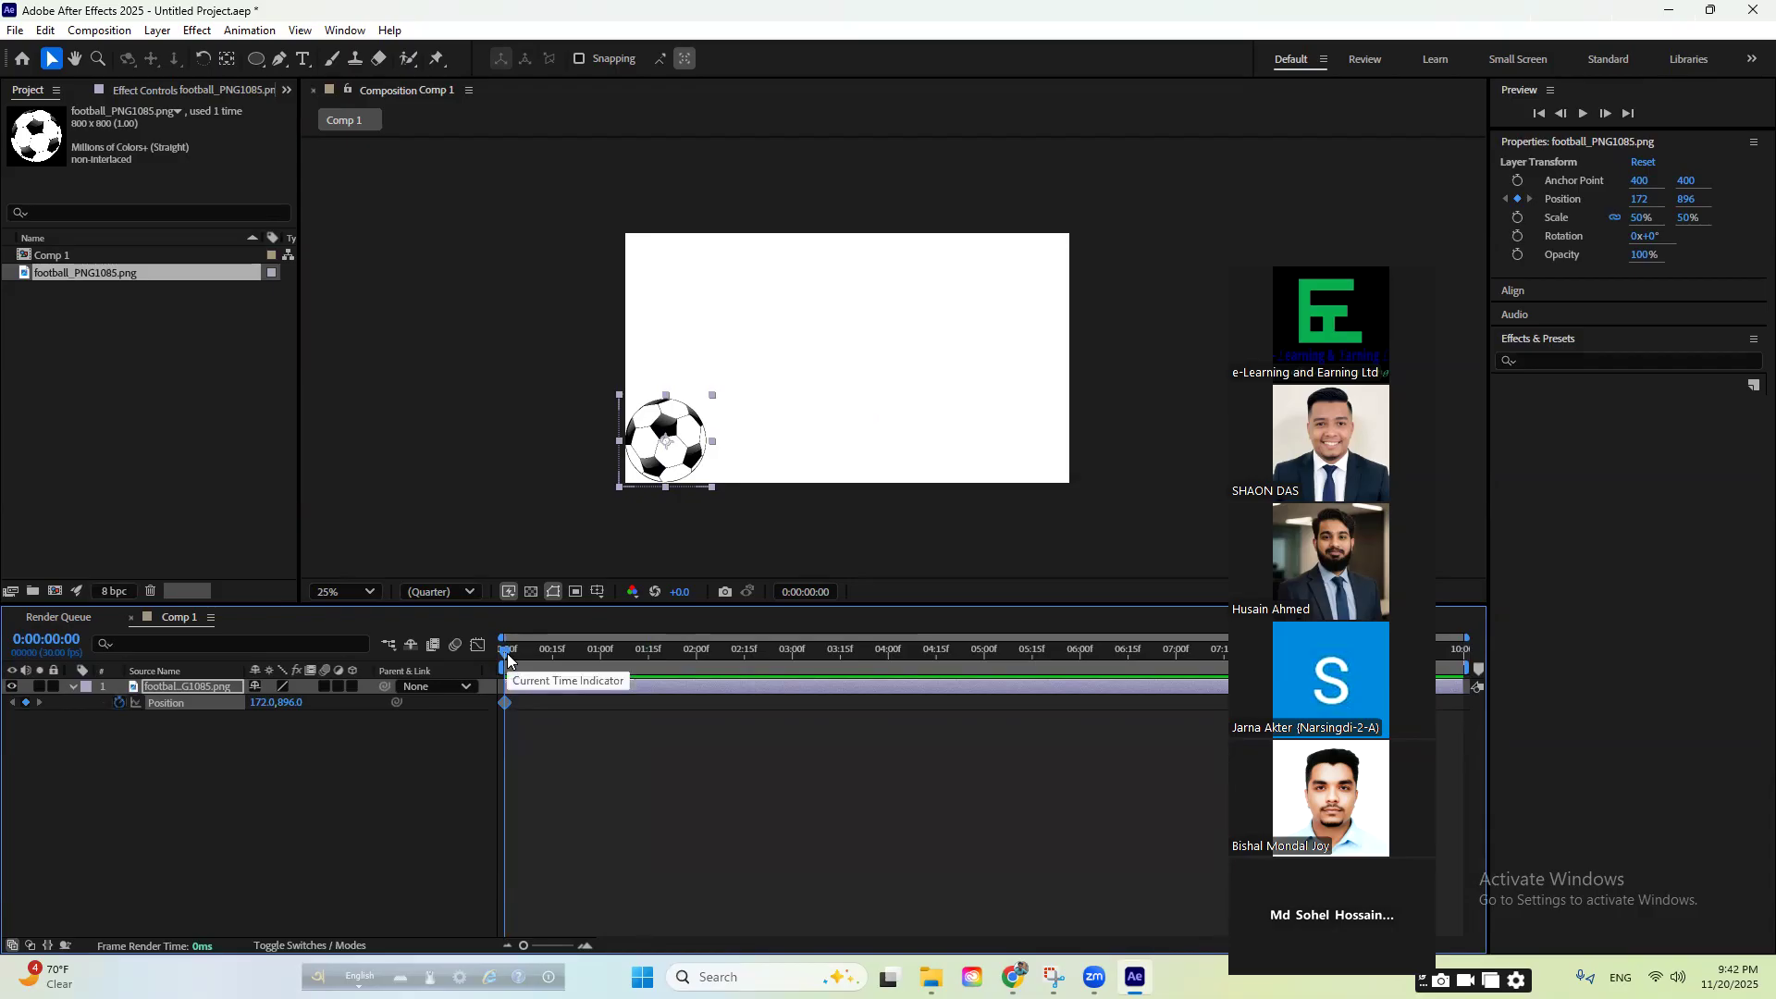
- Move the football horizontally to the lower-right corner at 0:00:03:00 and play its motion from the start
drag(507, 659, 794, 675)
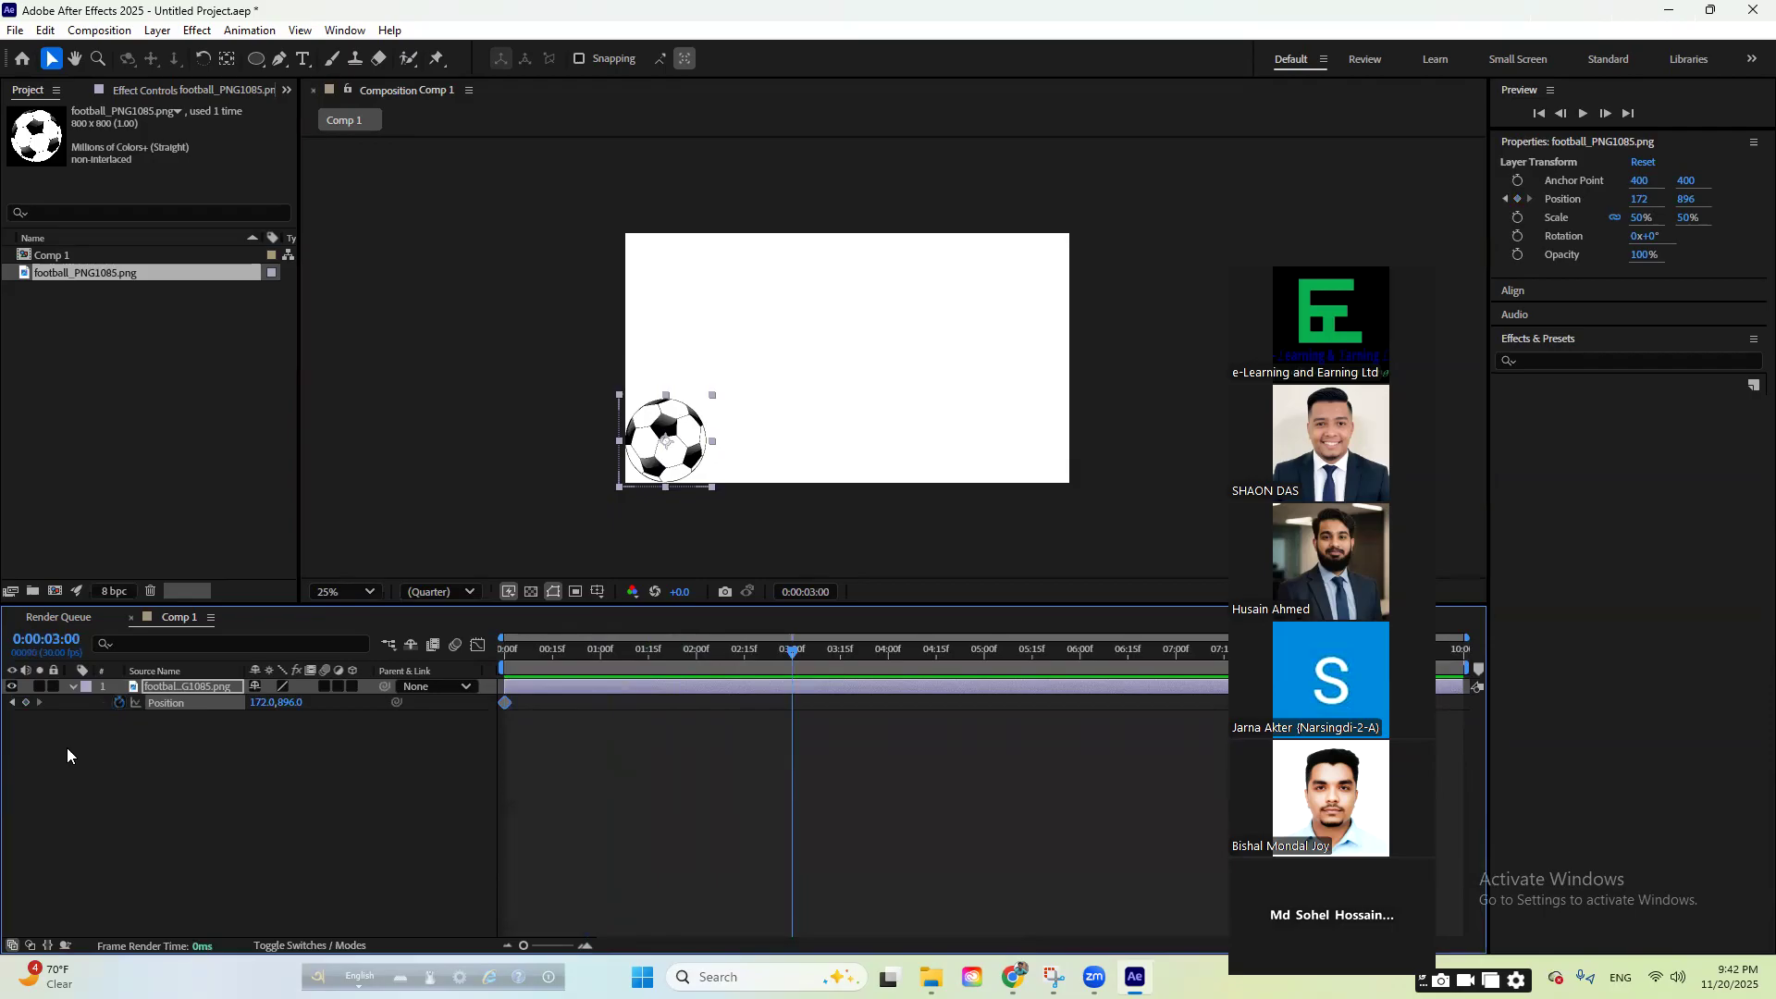
drag(671, 428, 1040, 418)
key(Home)
key(space)
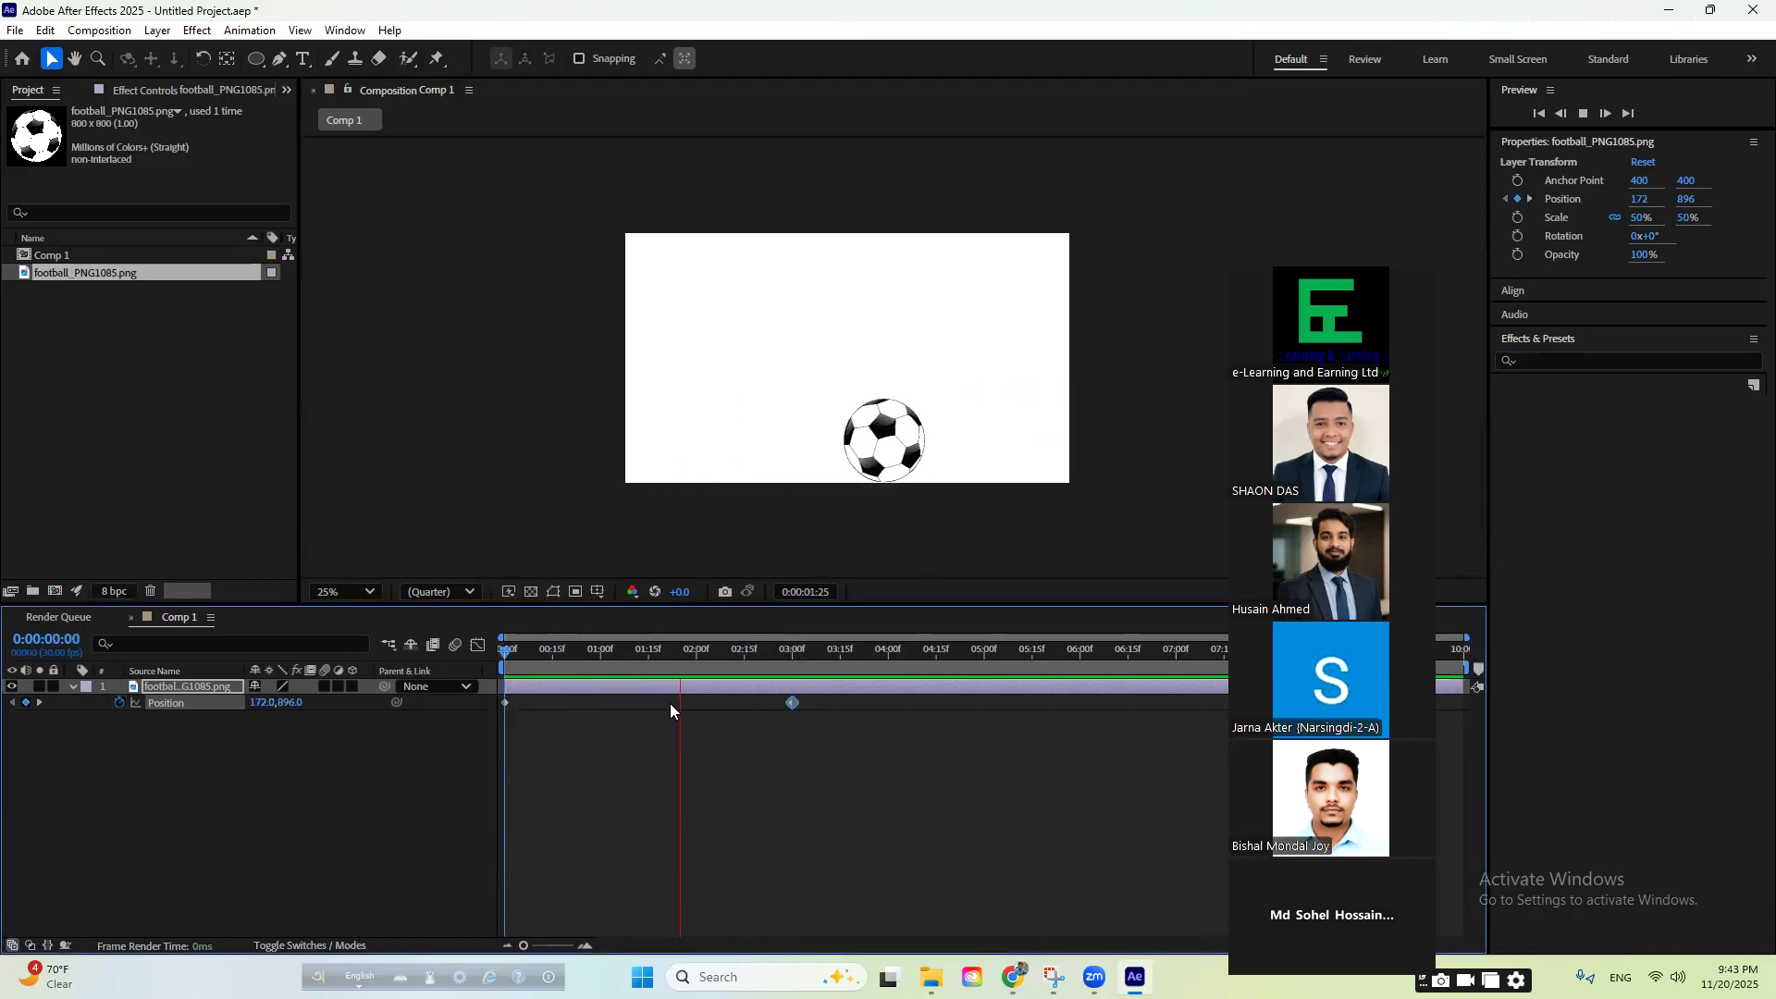
- Replay the football's horizontal motion from the start of the composition and stop the preview partway
key(space)
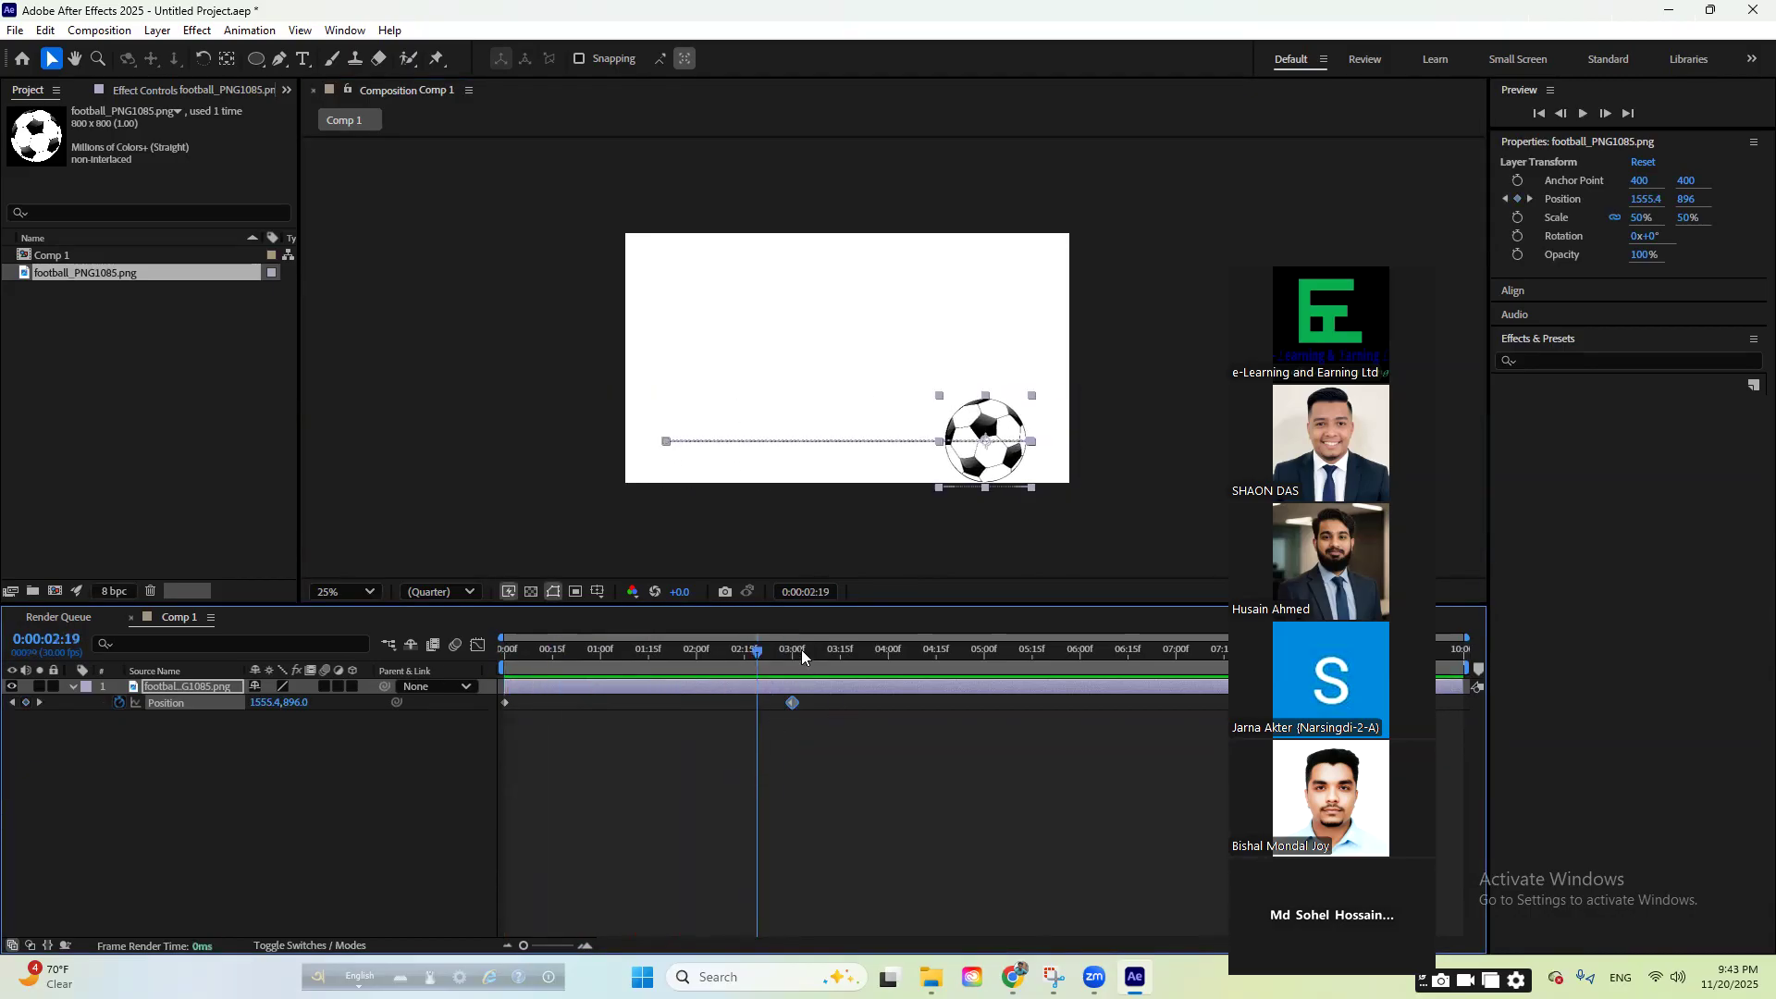
drag(736, 653, 367, 666)
key(space)
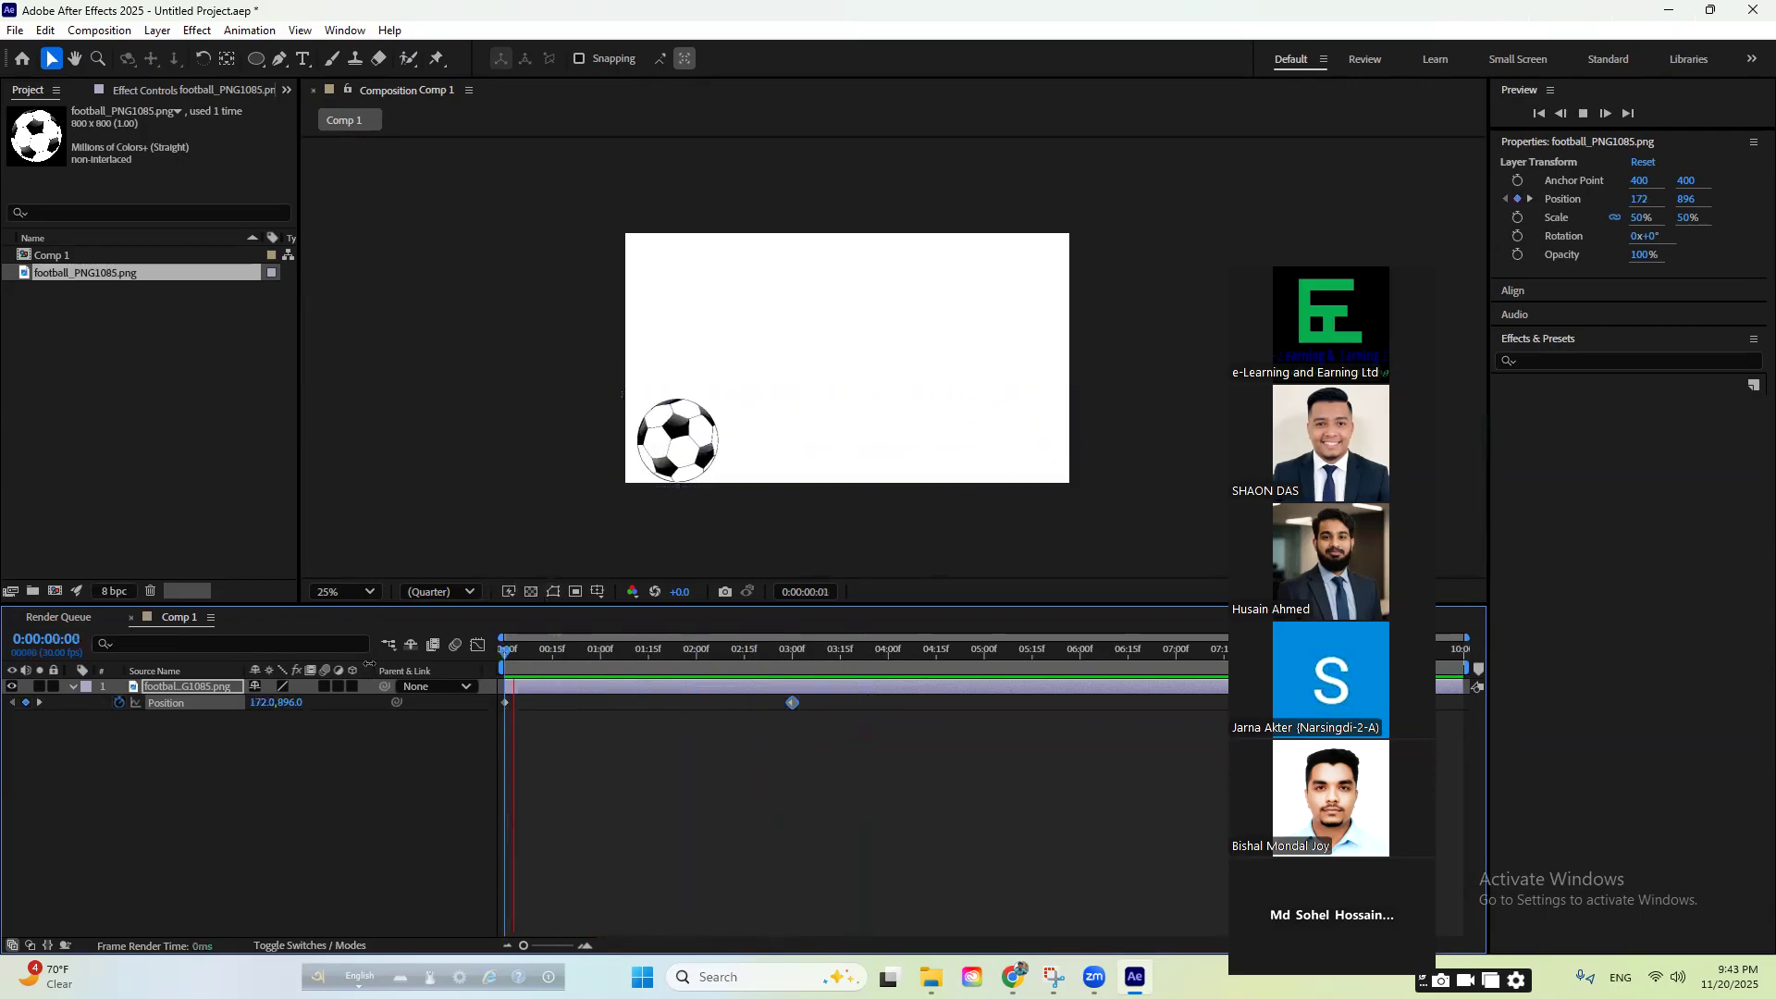
key(space)
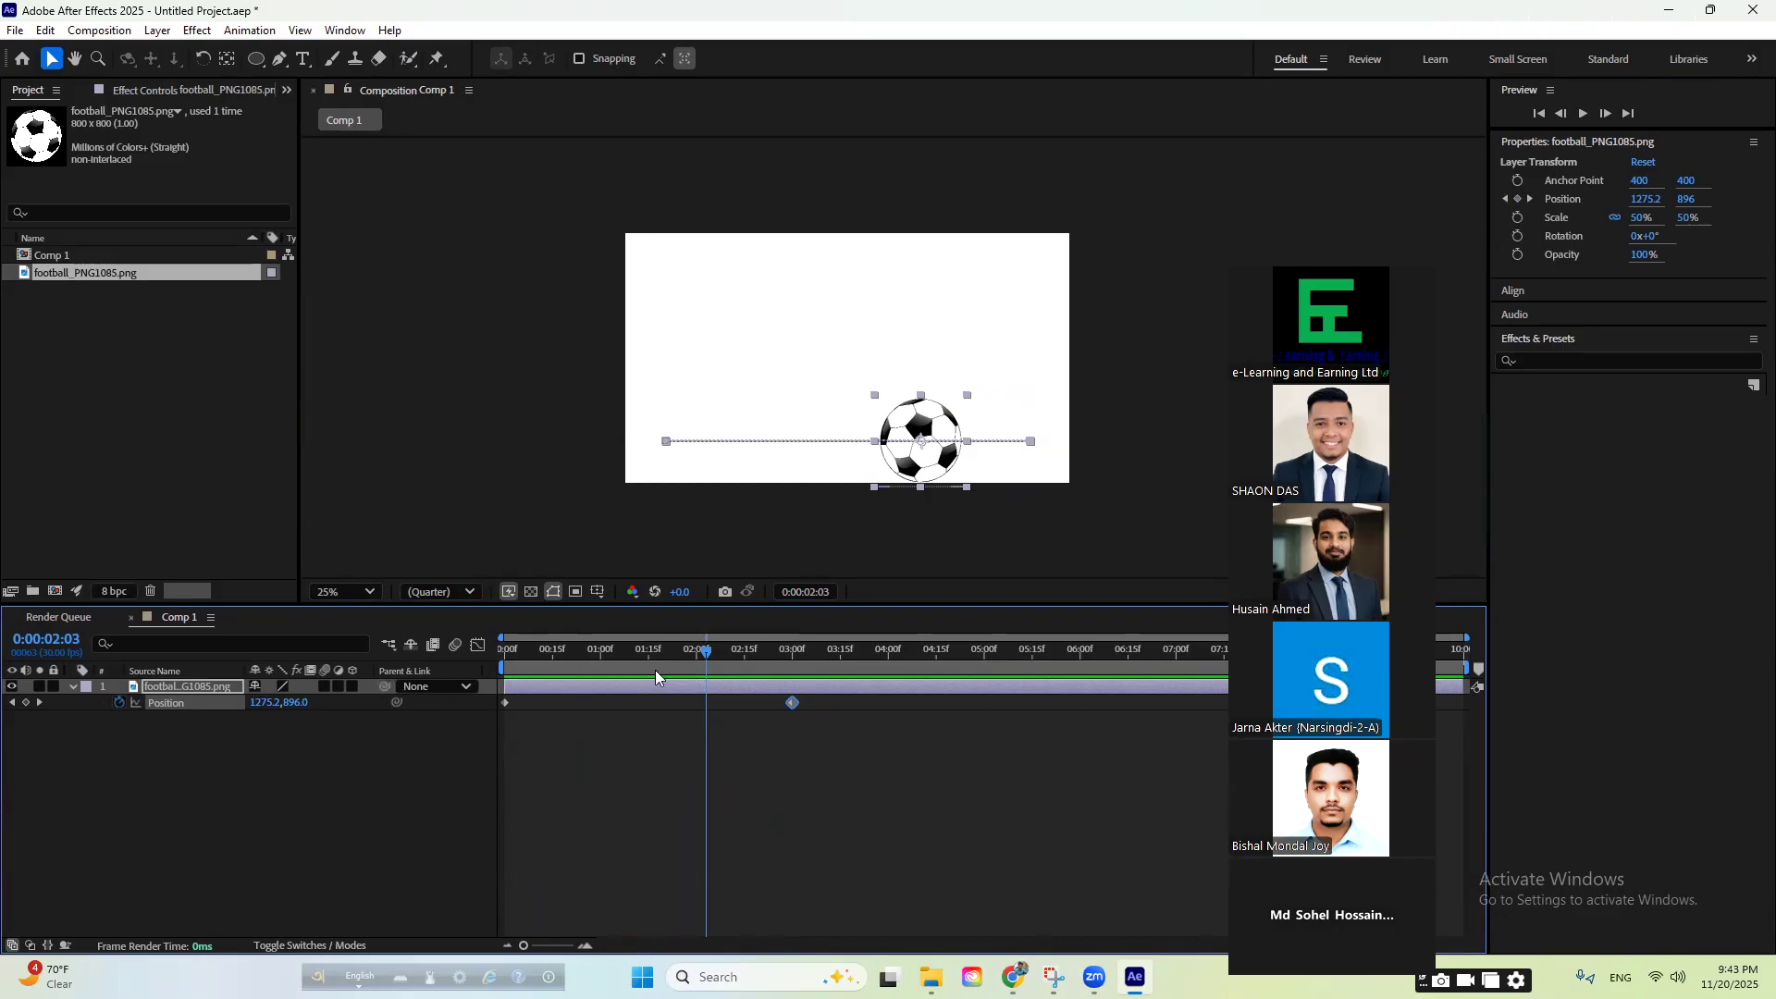
drag(703, 662, 712, 660)
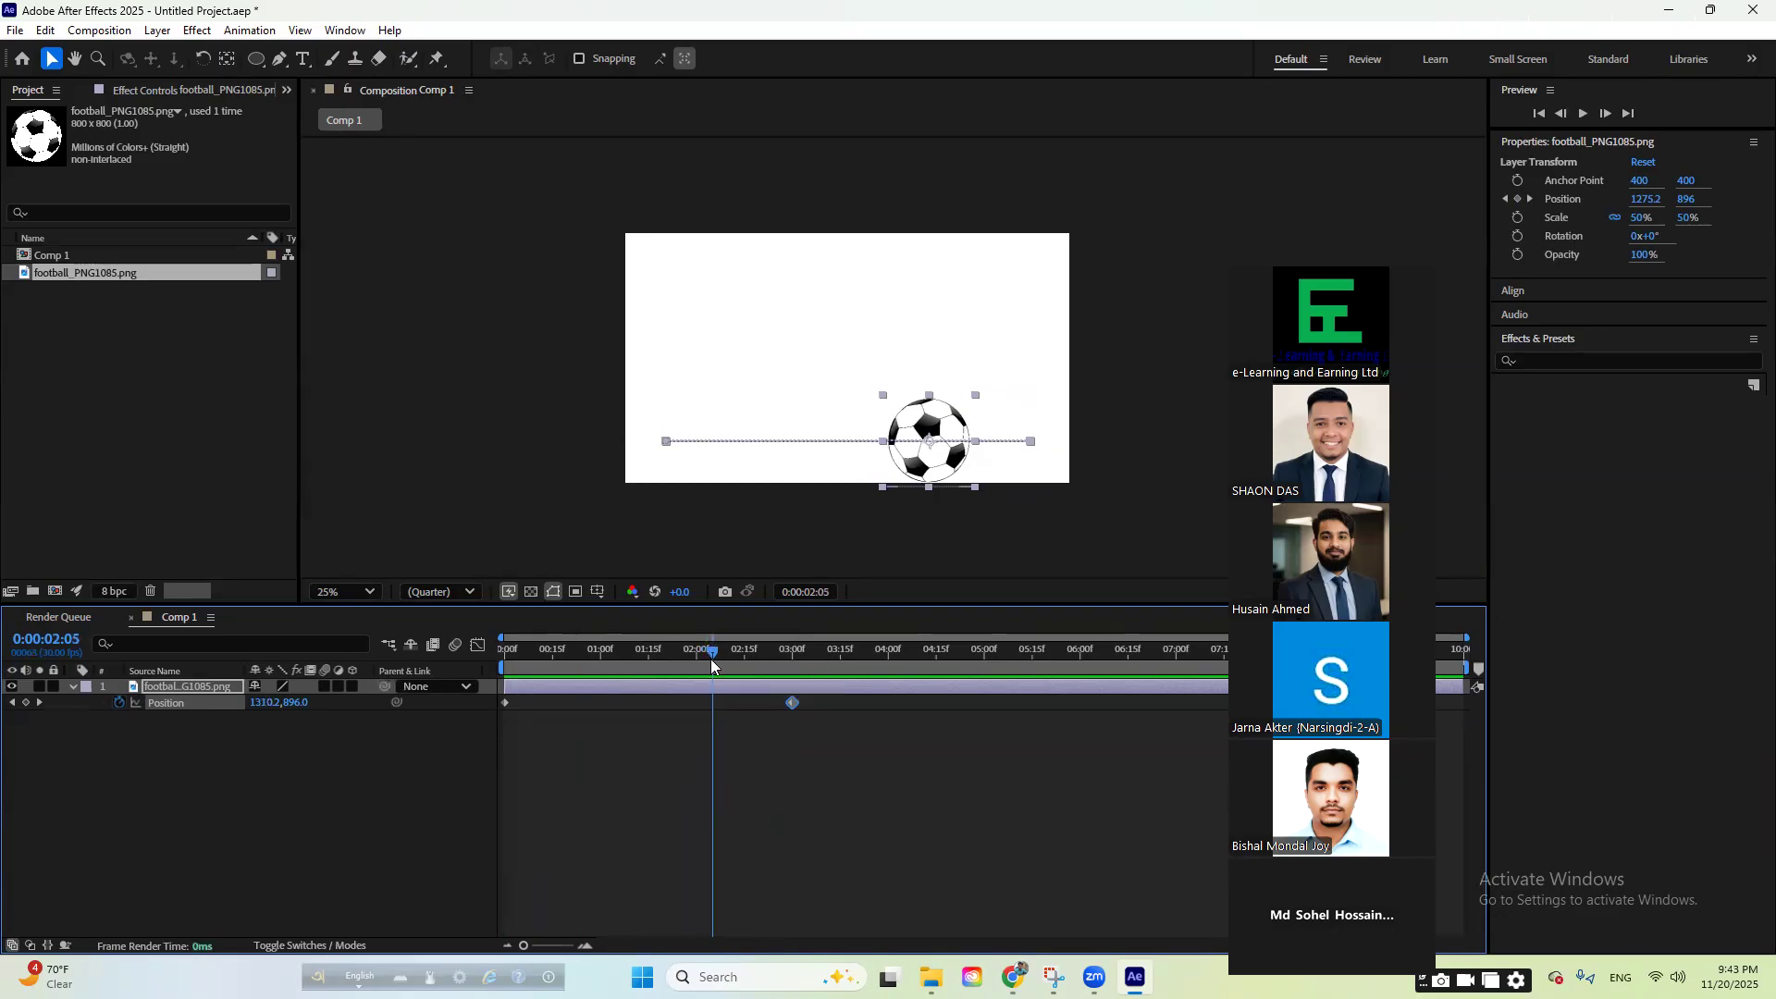
- Show the football layer's Rotation property and set a 0° Rotation keyframe at 0:00:00:00
key(r)
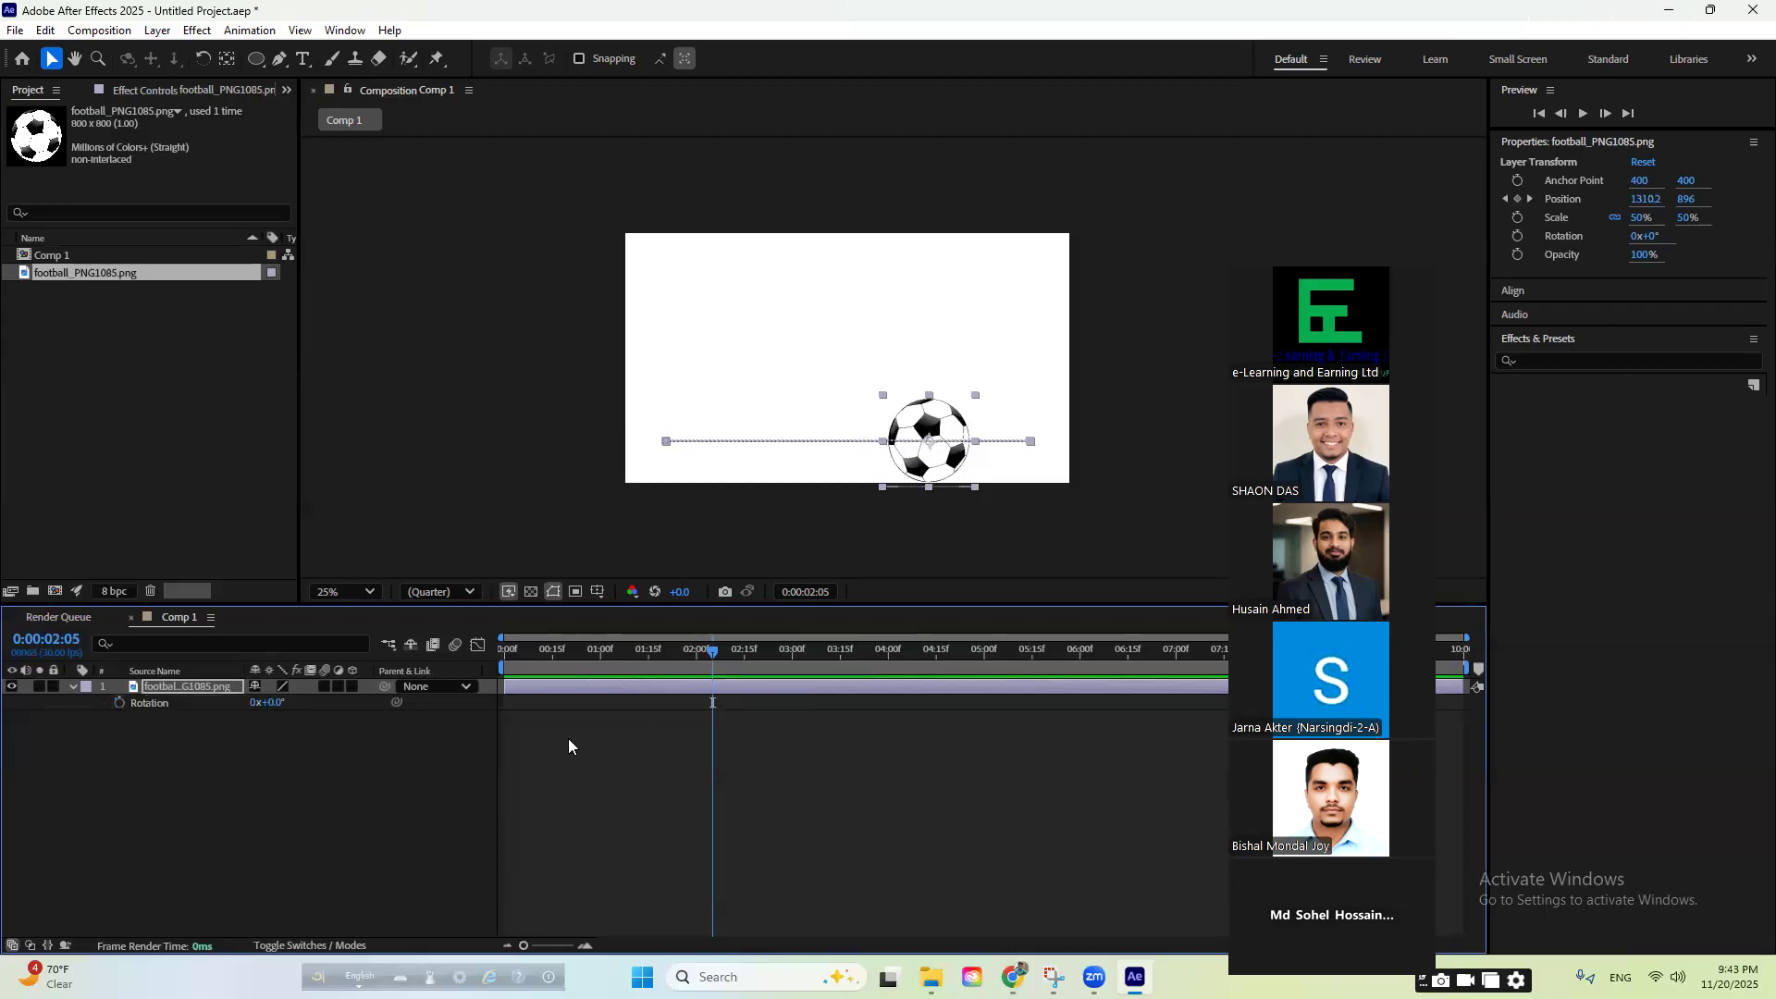
key(Page_Up)
drag(689, 654, 499, 701)
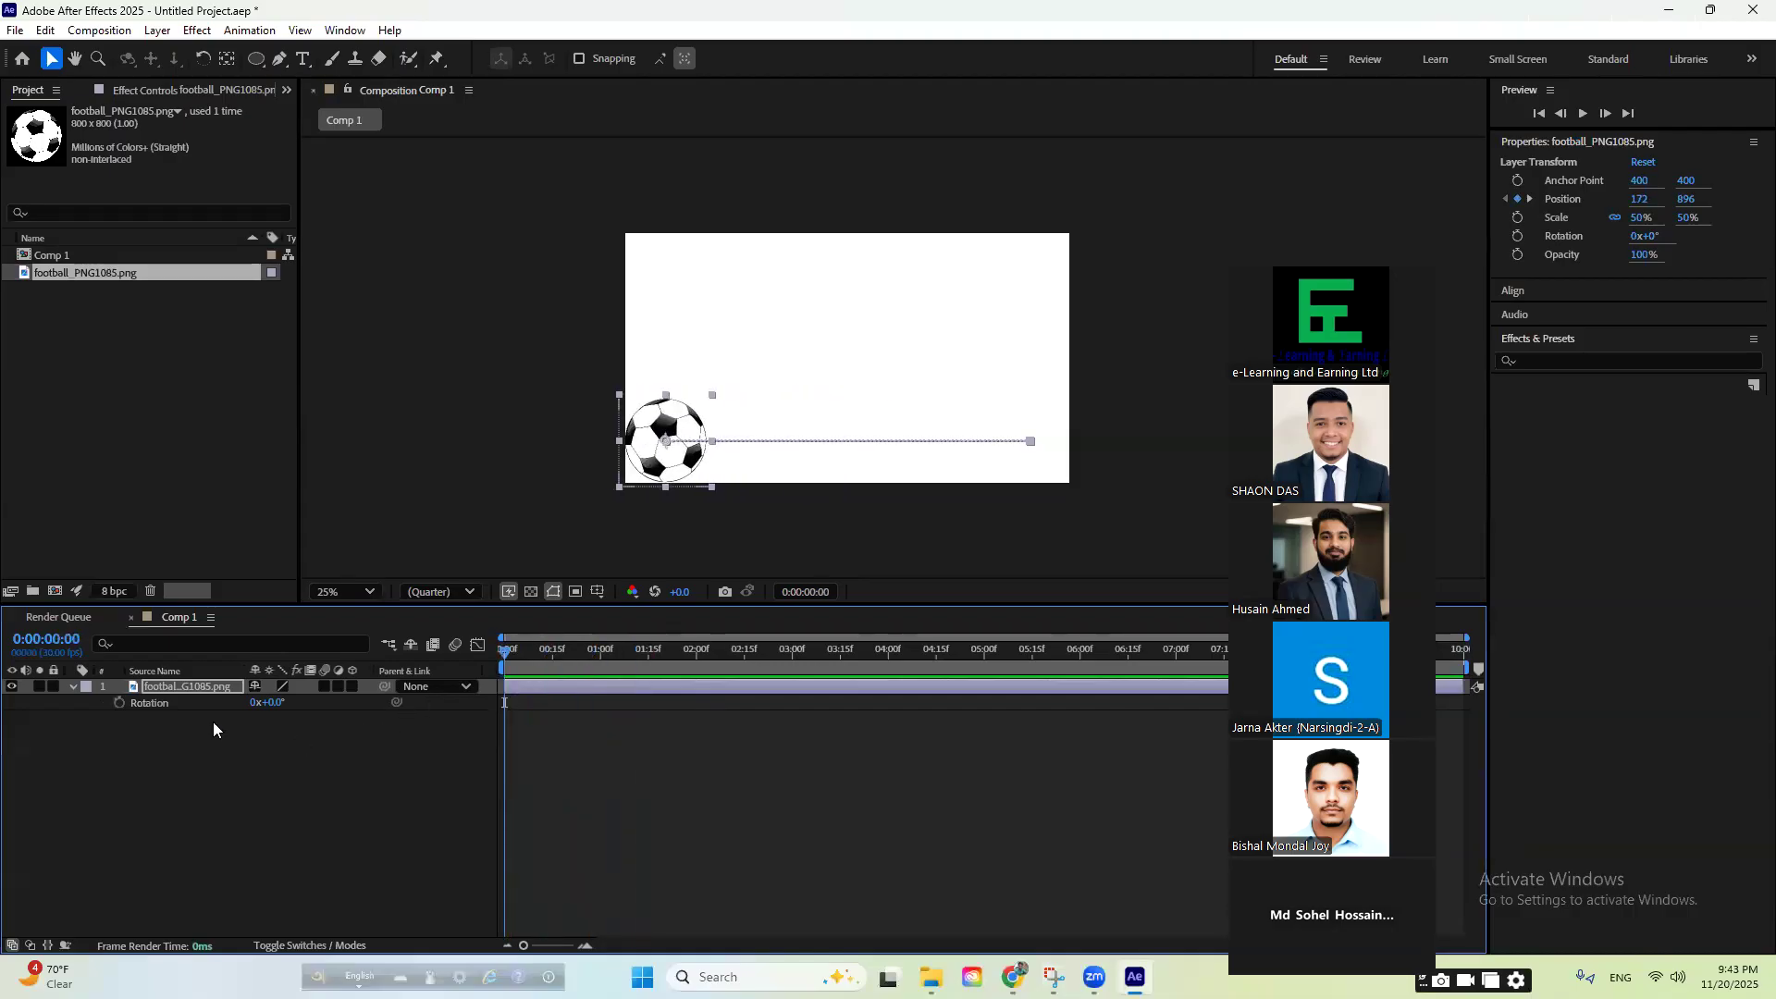
click(117, 704)
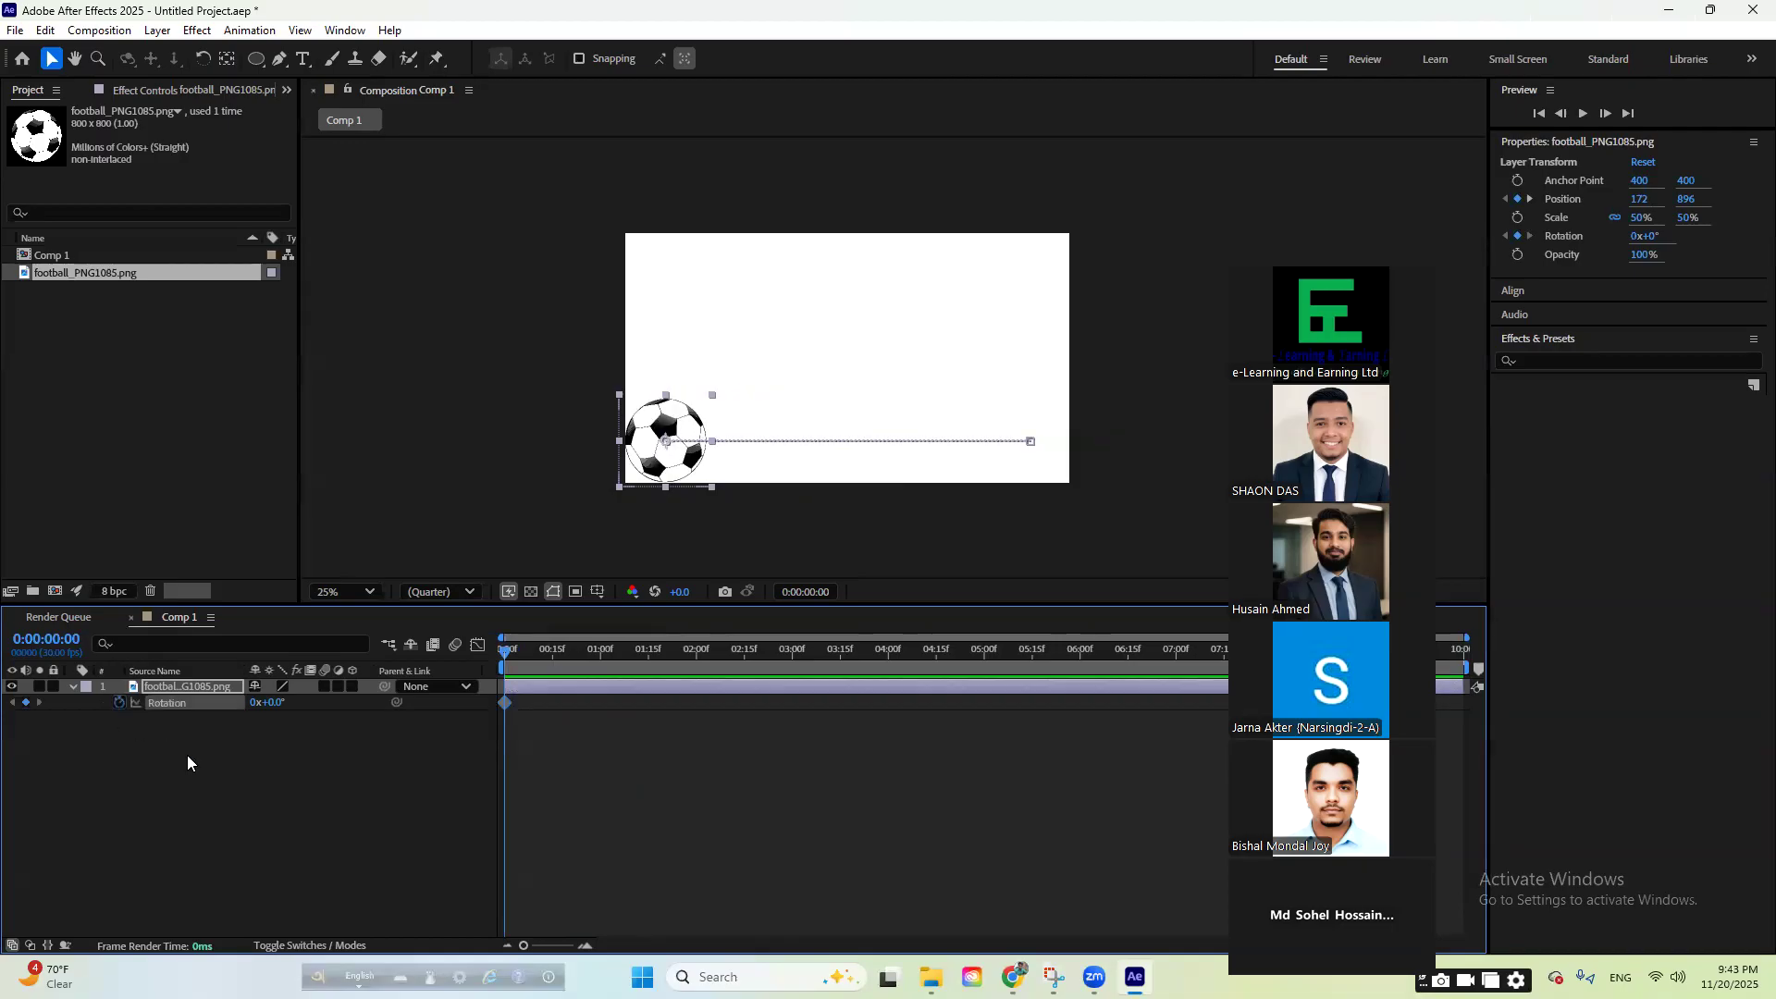
- Add a Rotation keyframe of 360° for the football at 0:00:03:00
drag(517, 660, 795, 694)
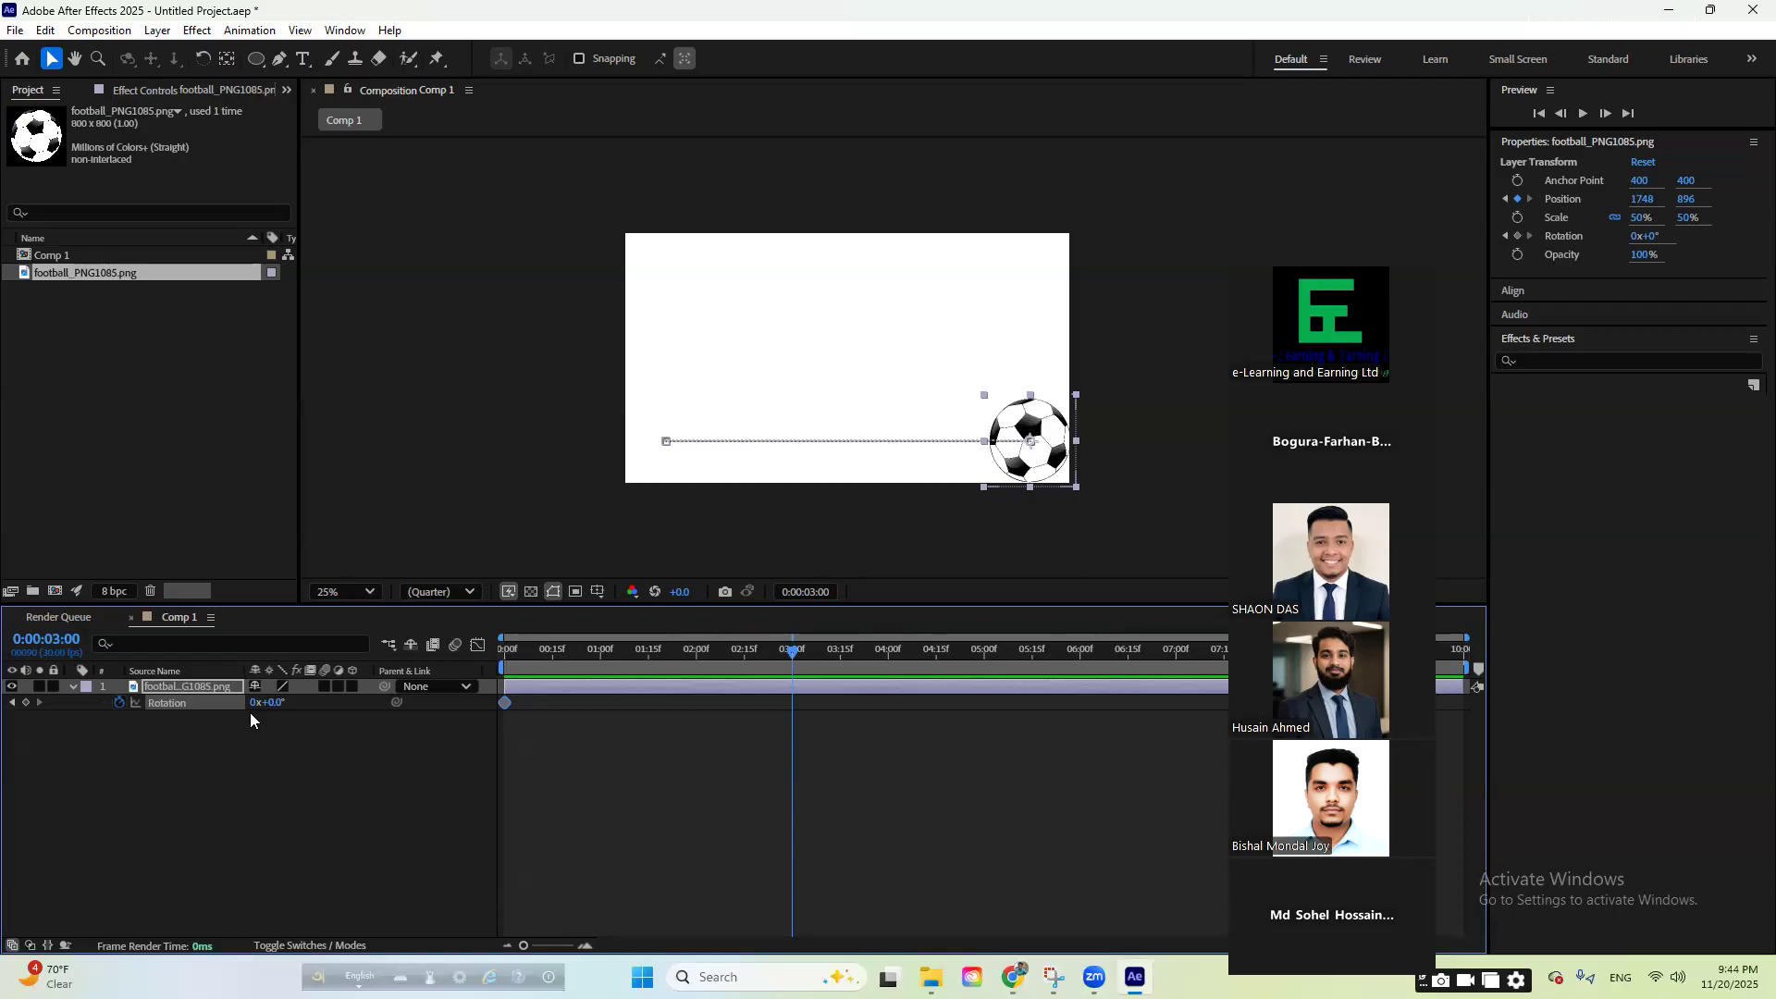
click(277, 705)
text(360)
key(Return)
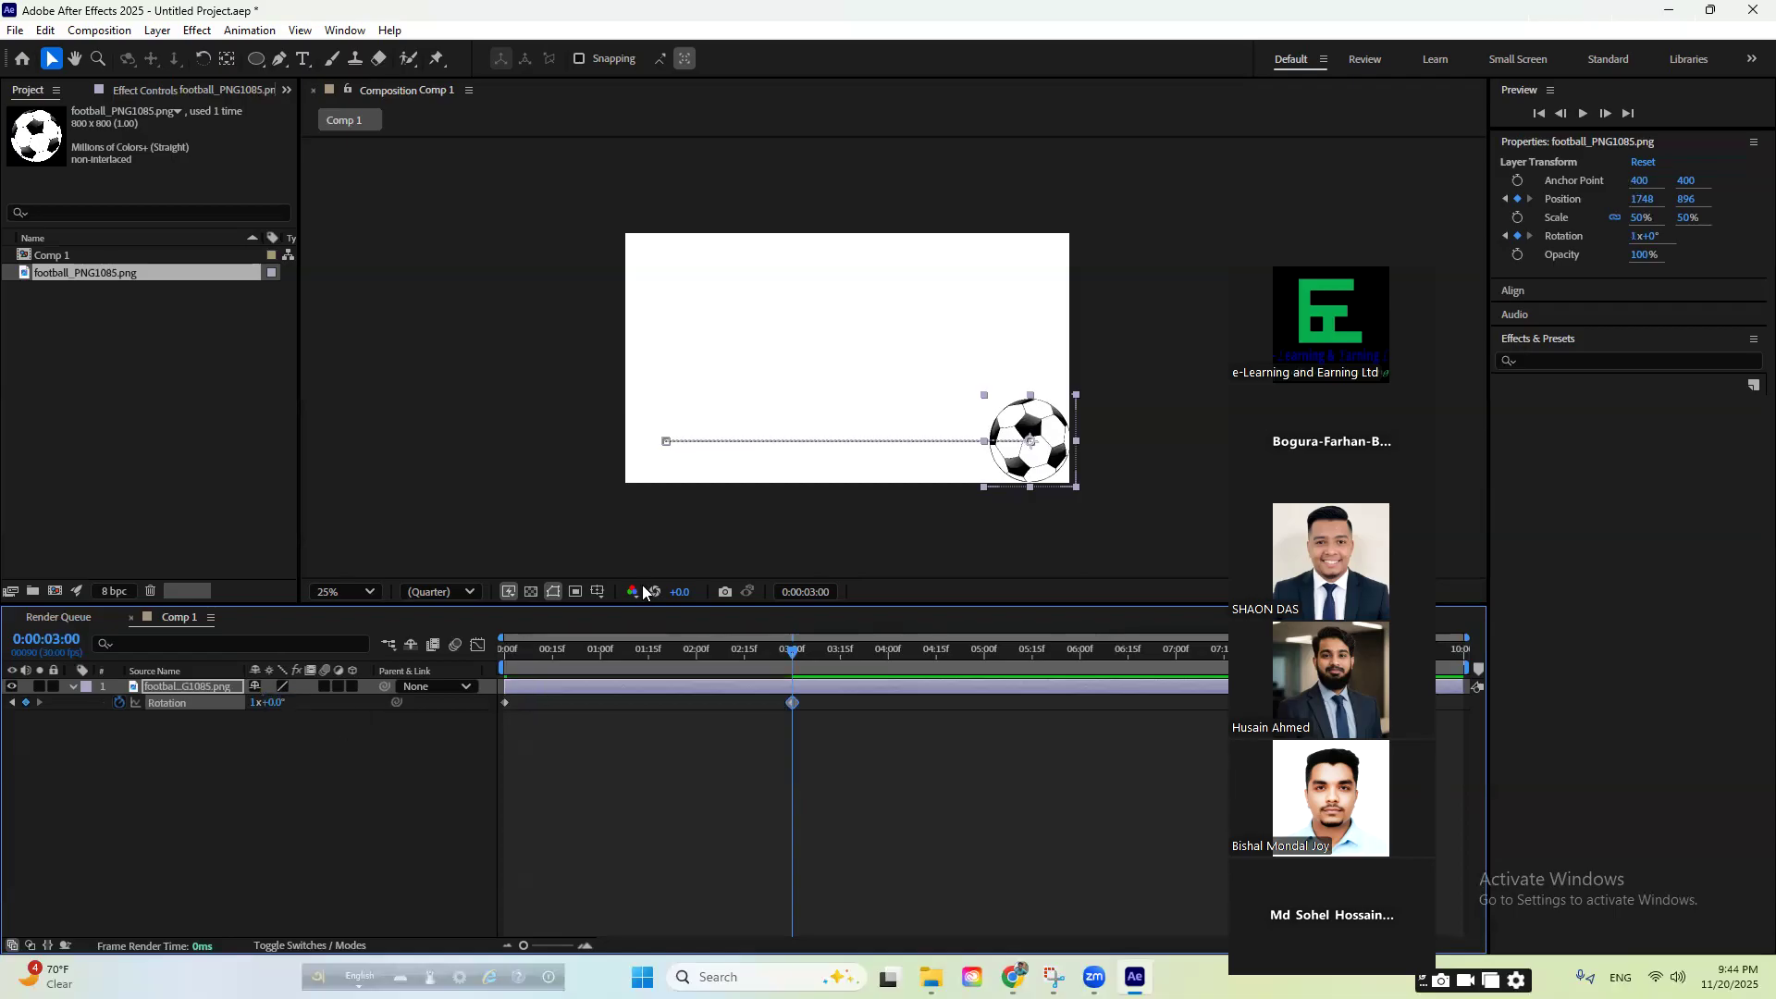
- Try two full revolutions for the football's Rotation at 0:00:03:00 and preview the roll from the start
click(253, 703)
text(2)
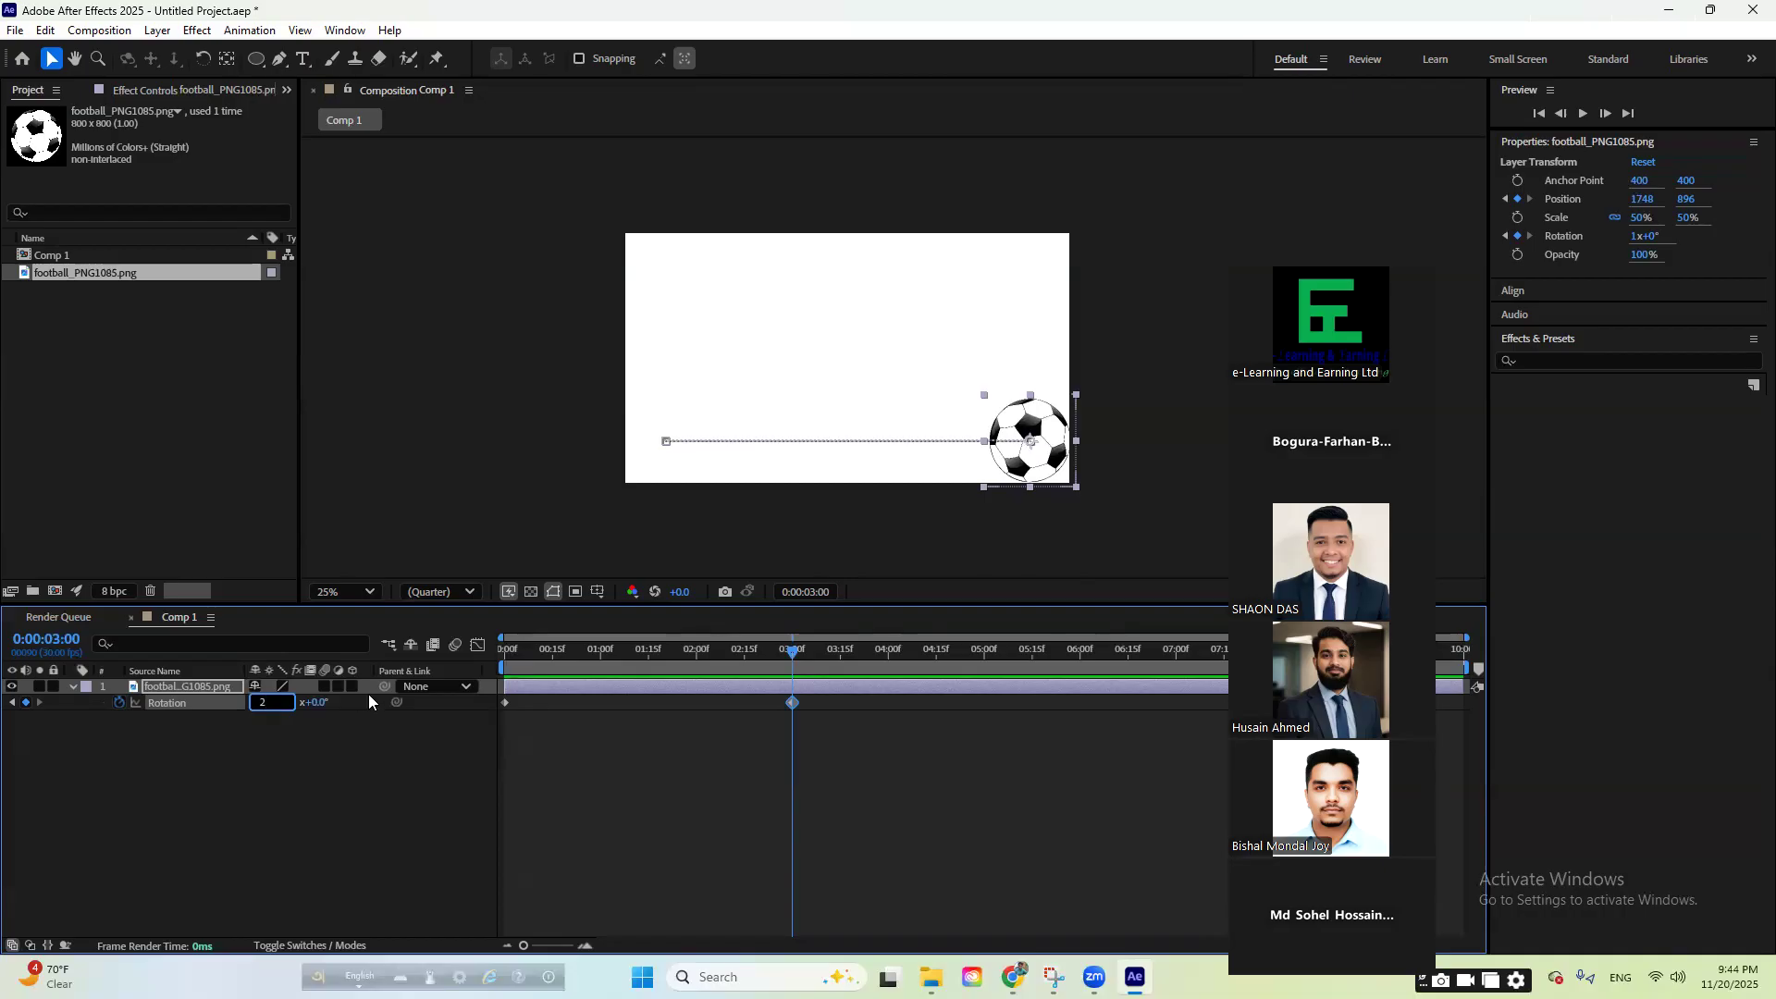
drag(791, 653, 431, 660)
key(space)
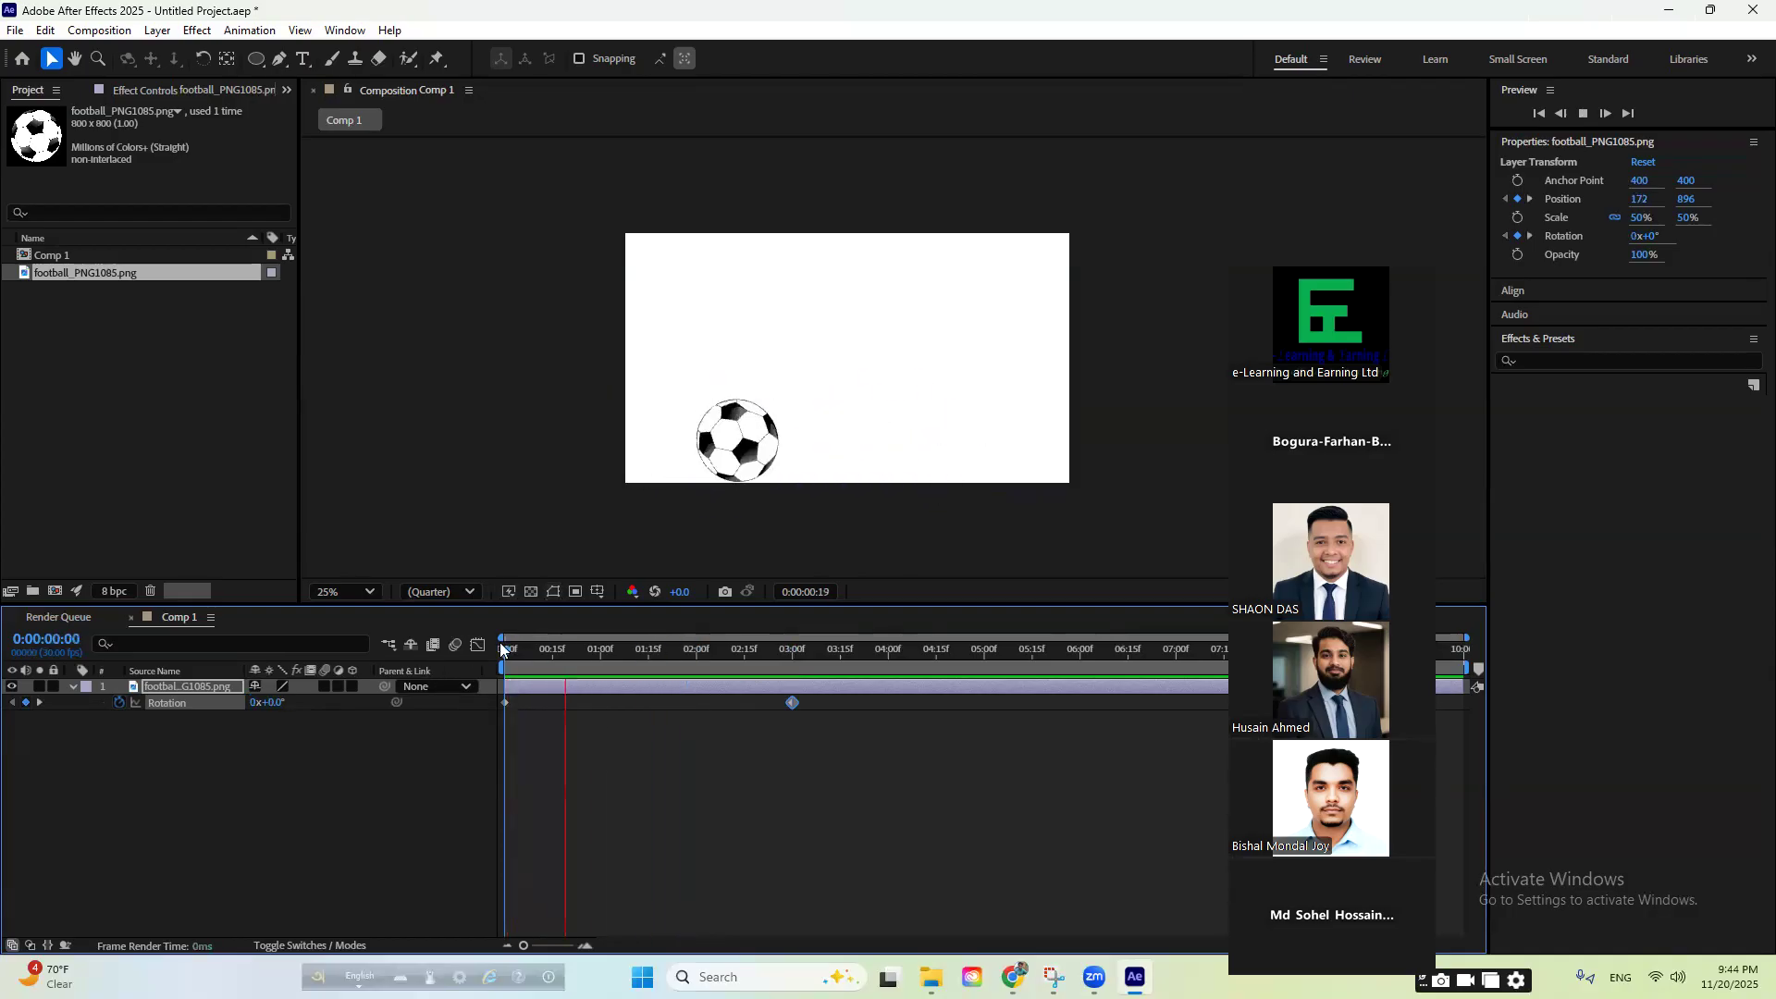
key(space)
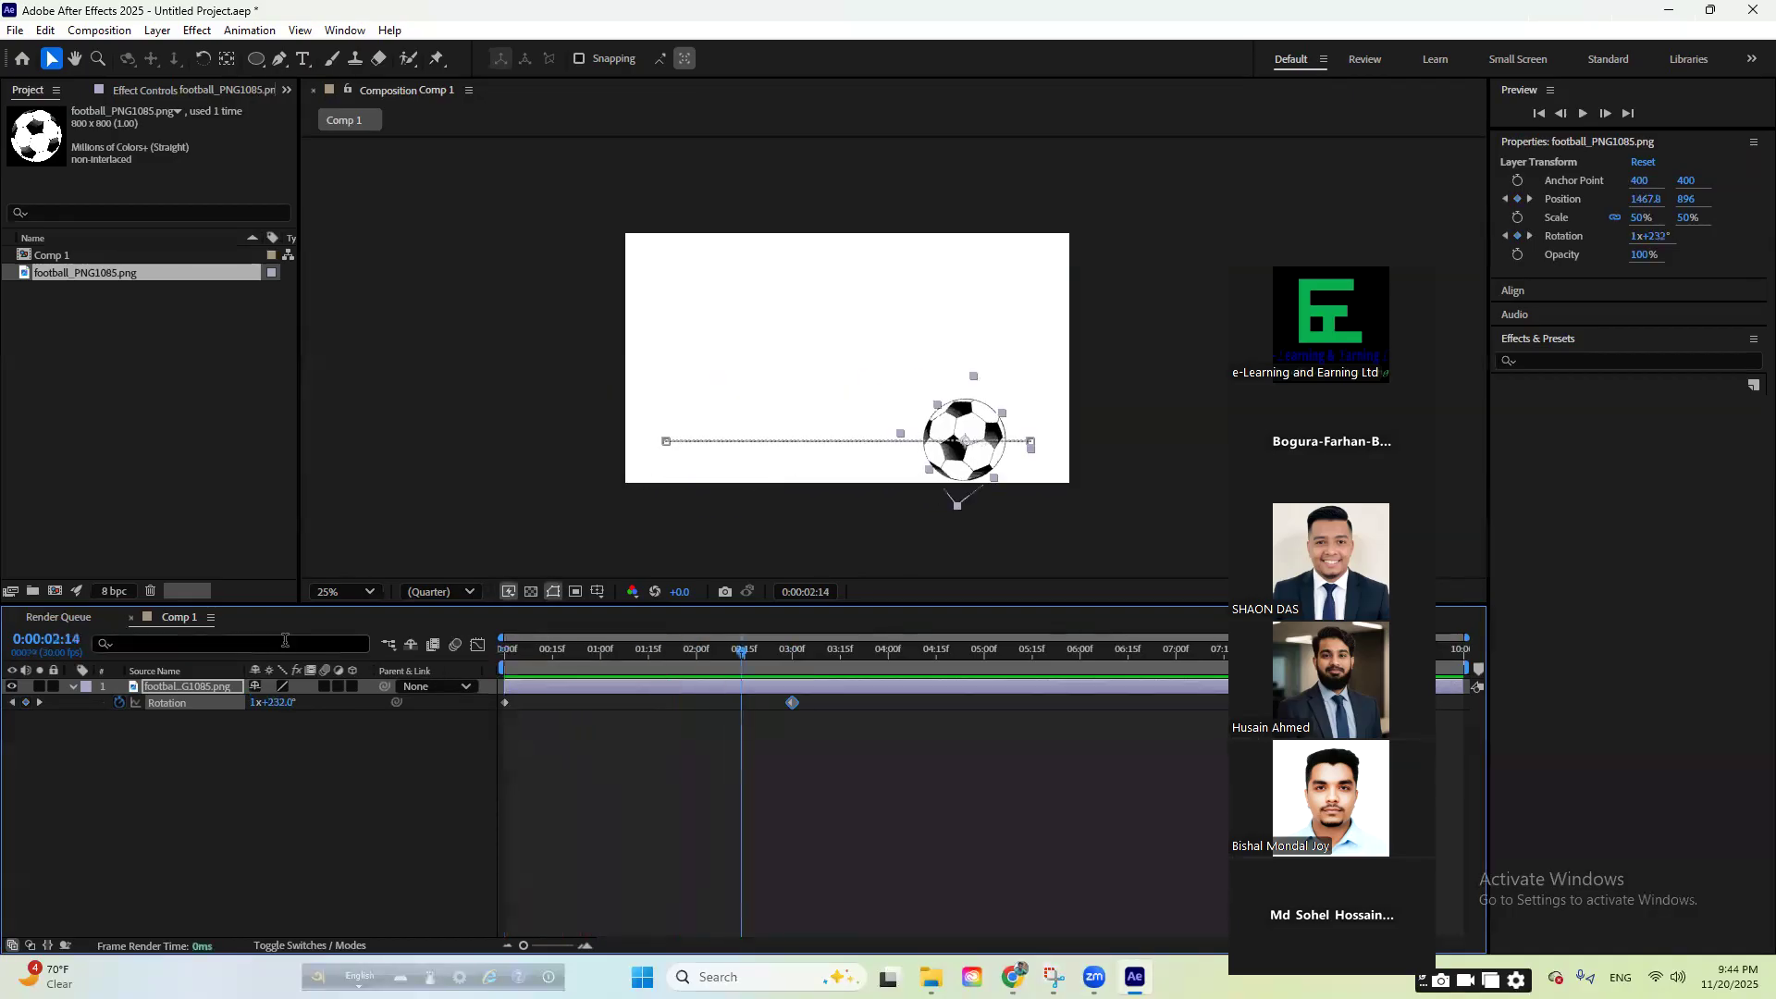
- Set the football's Rotation at 0:00:03:00 to one full revolution and preview the rolling motion from the start
click(739, 653)
drag(736, 659, 793, 659)
click(256, 703)
text(1)
key(Return)
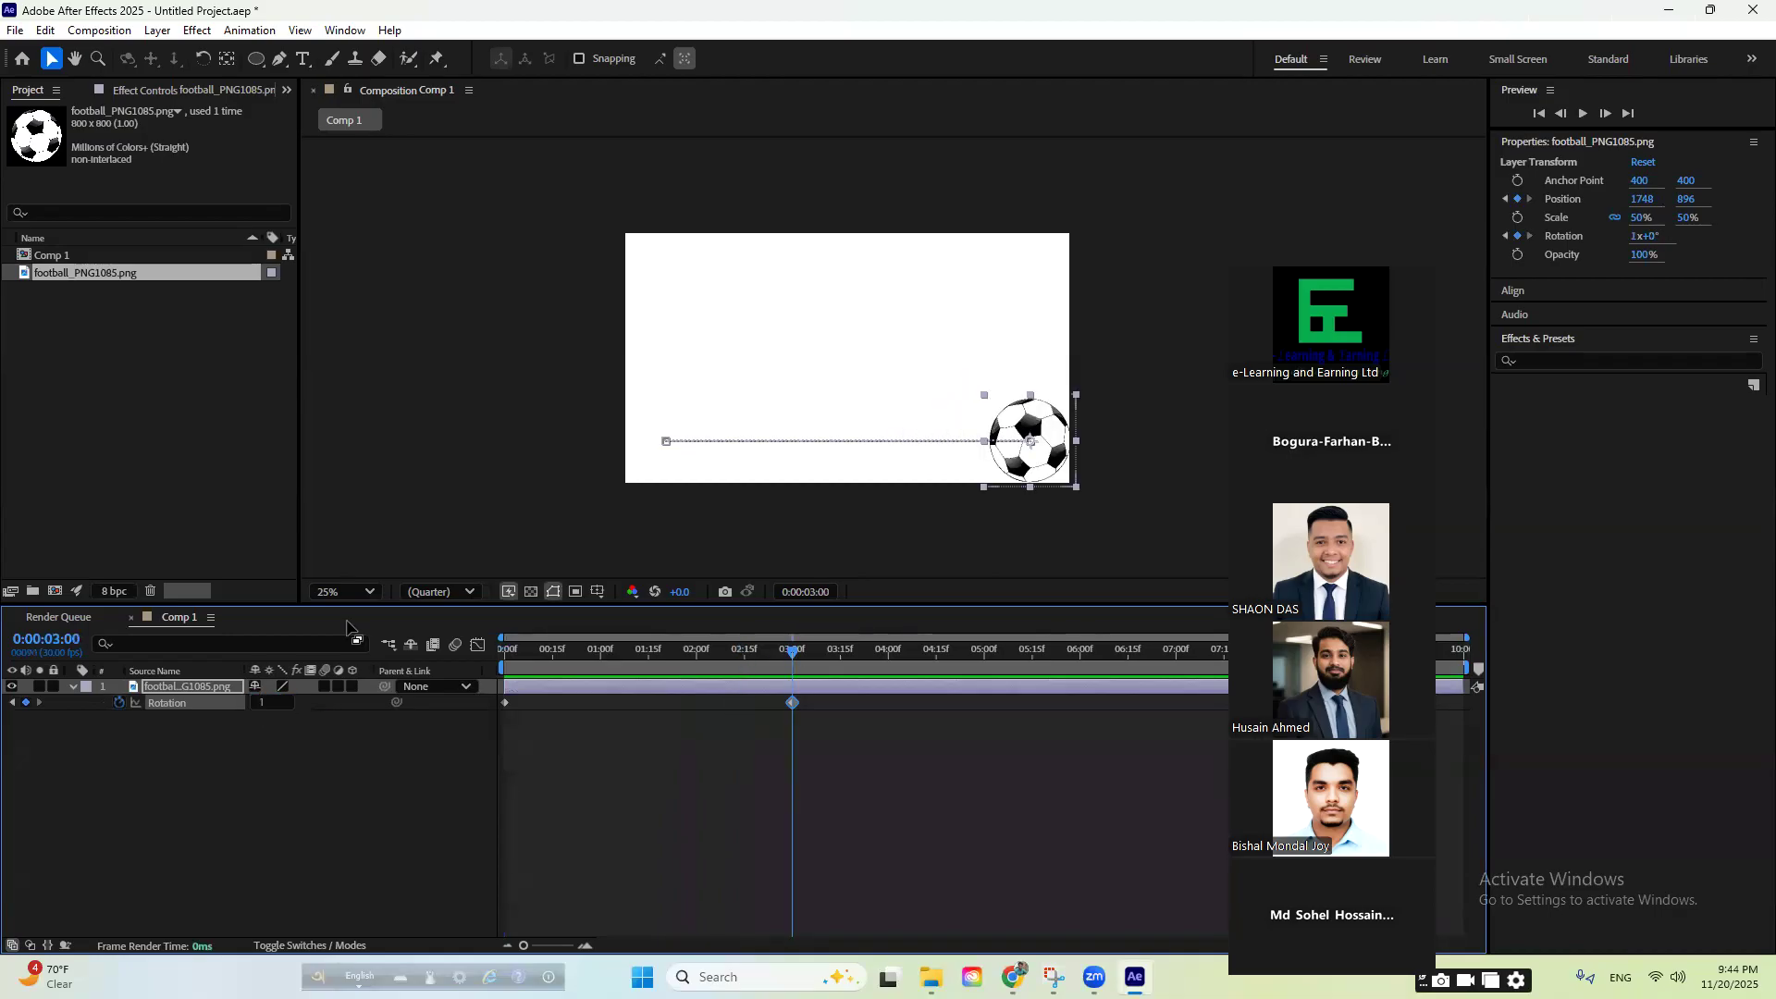
key(space)
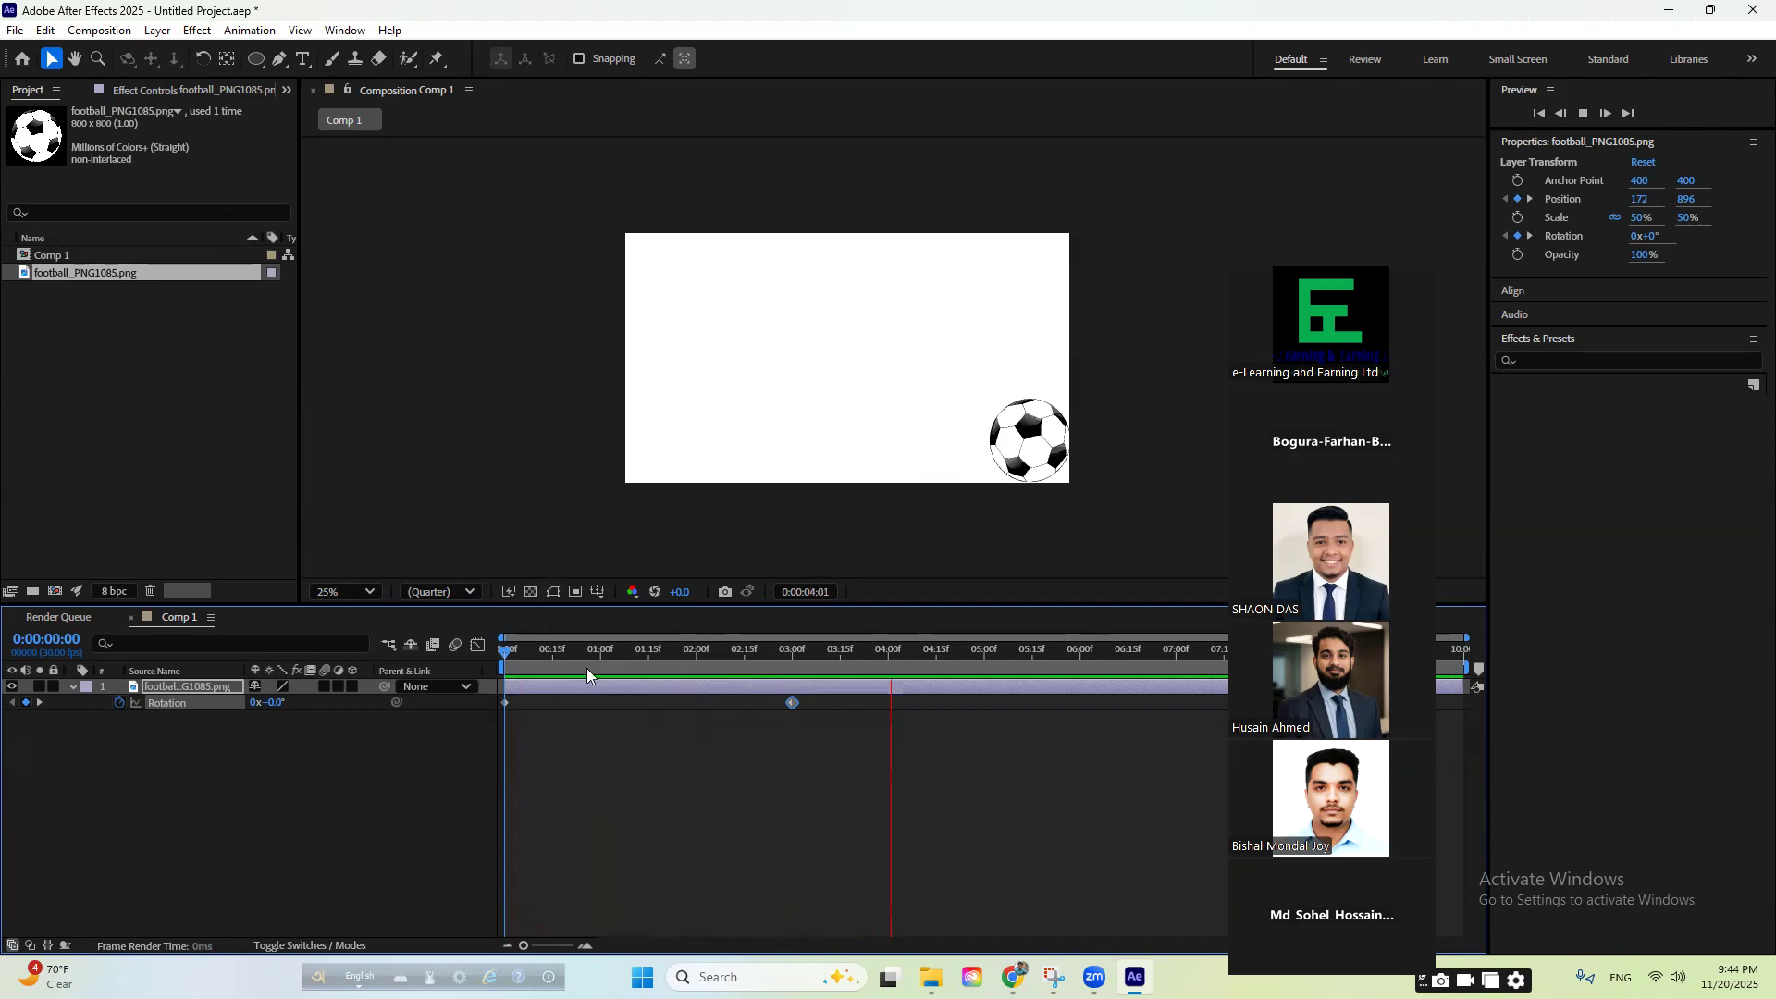
key(space)
key(space)
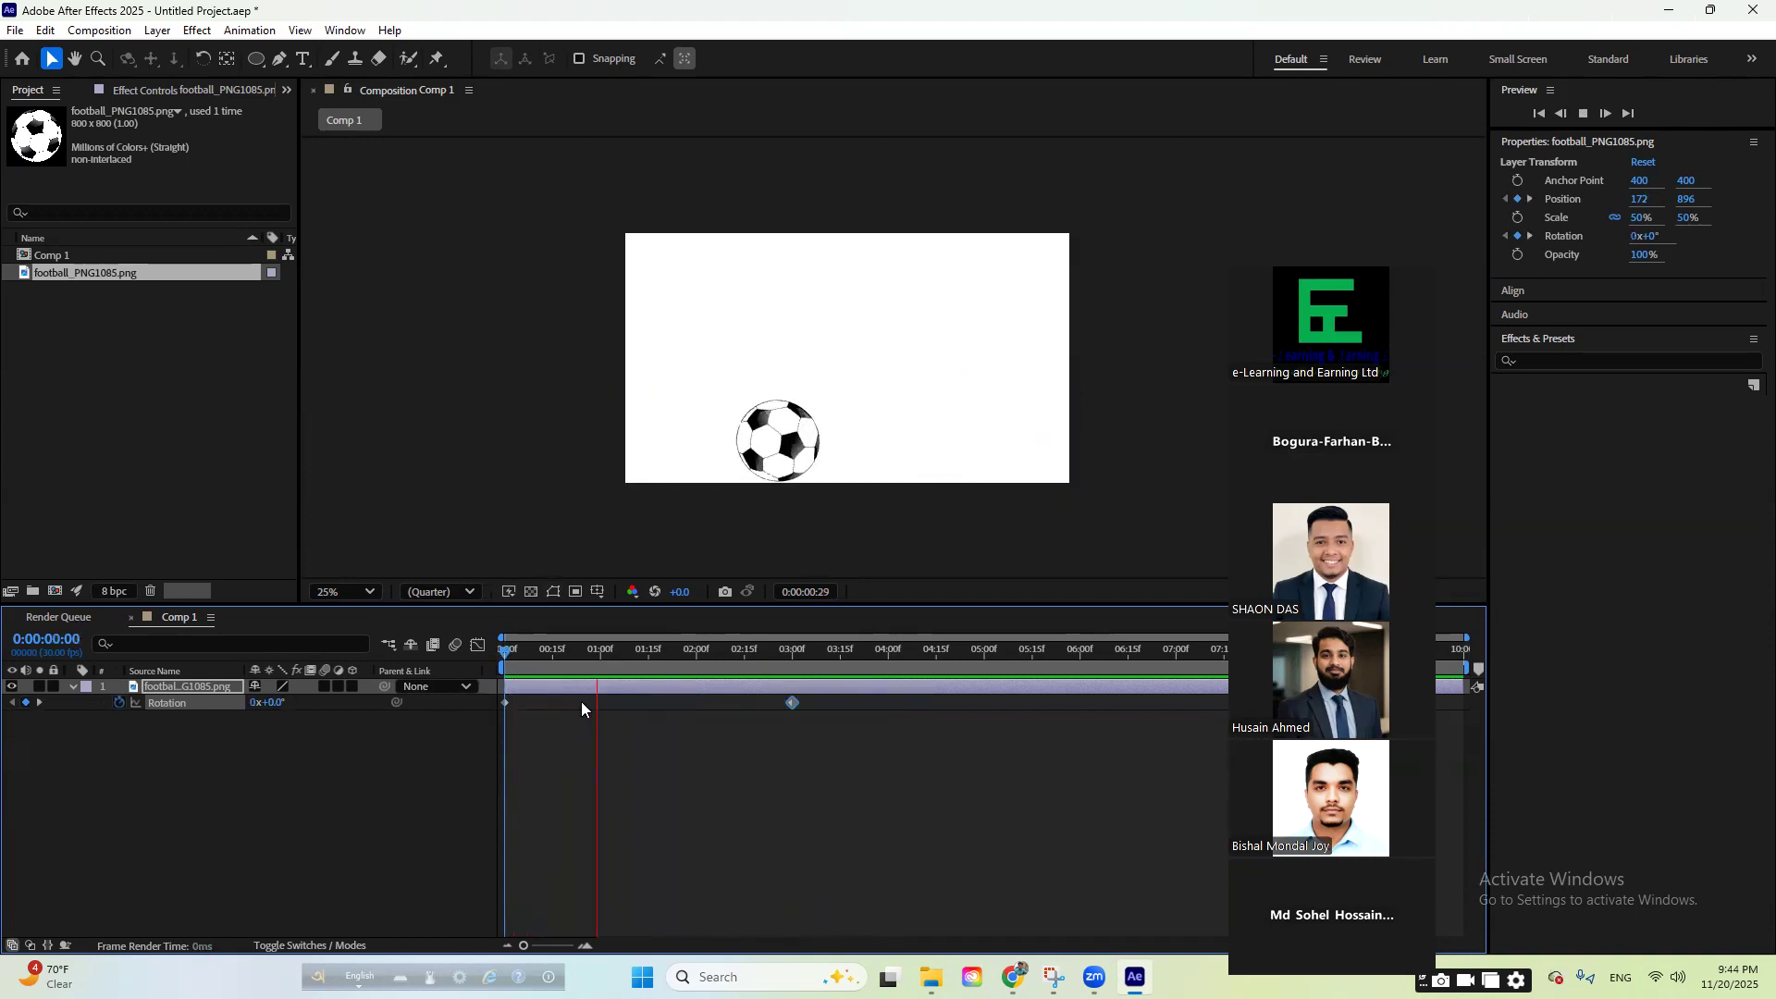
key(space)
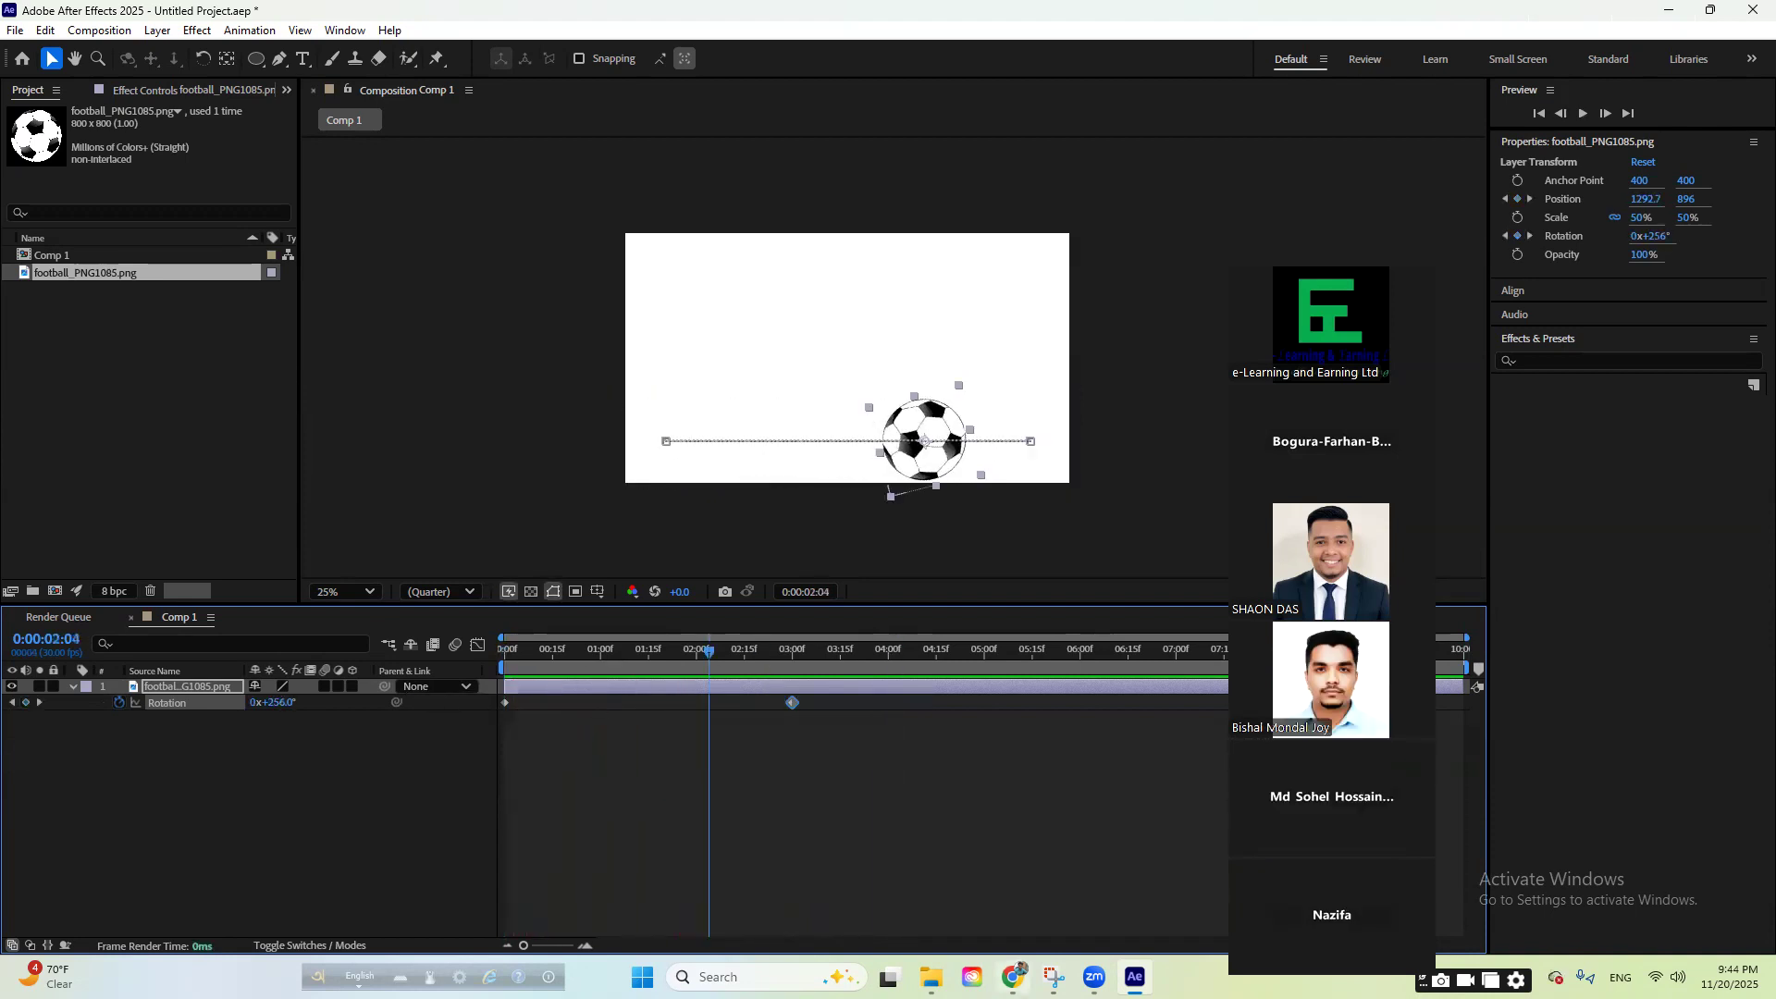
key(alt+Tab)
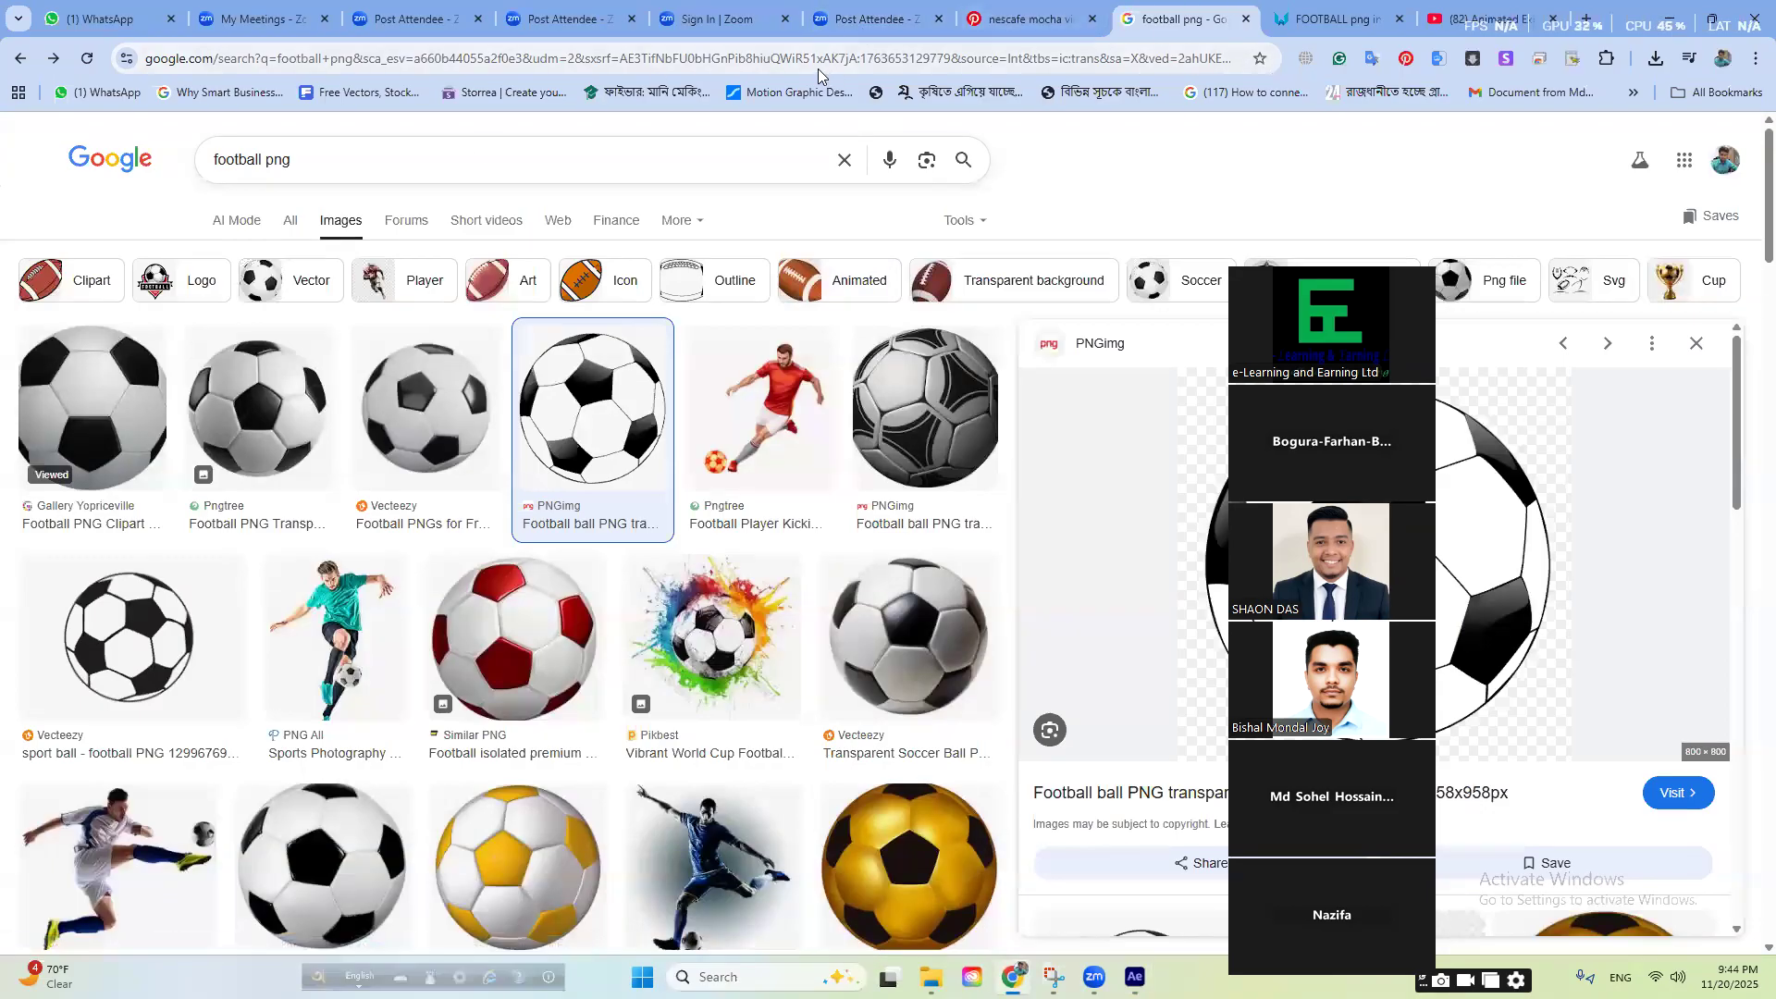
click(1670, 17)
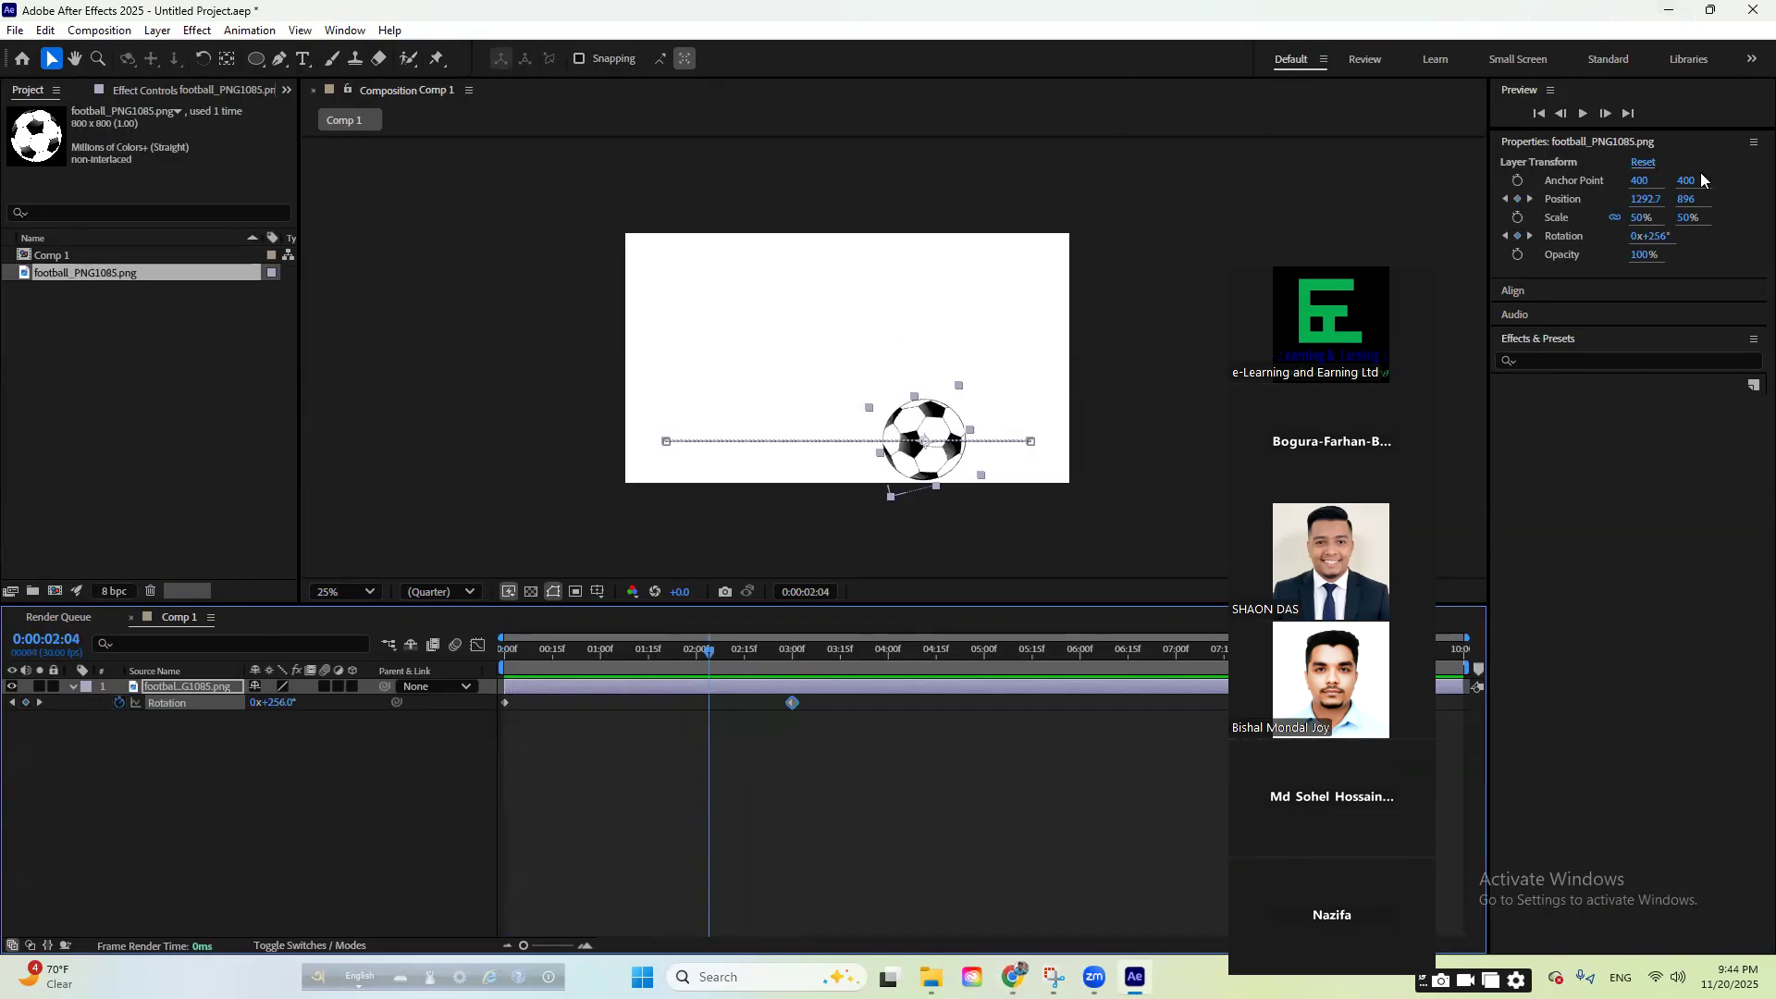
- Switch to File Explorer and open the DYD Class folder on the Software (D:) drive
key(alt+Tab)
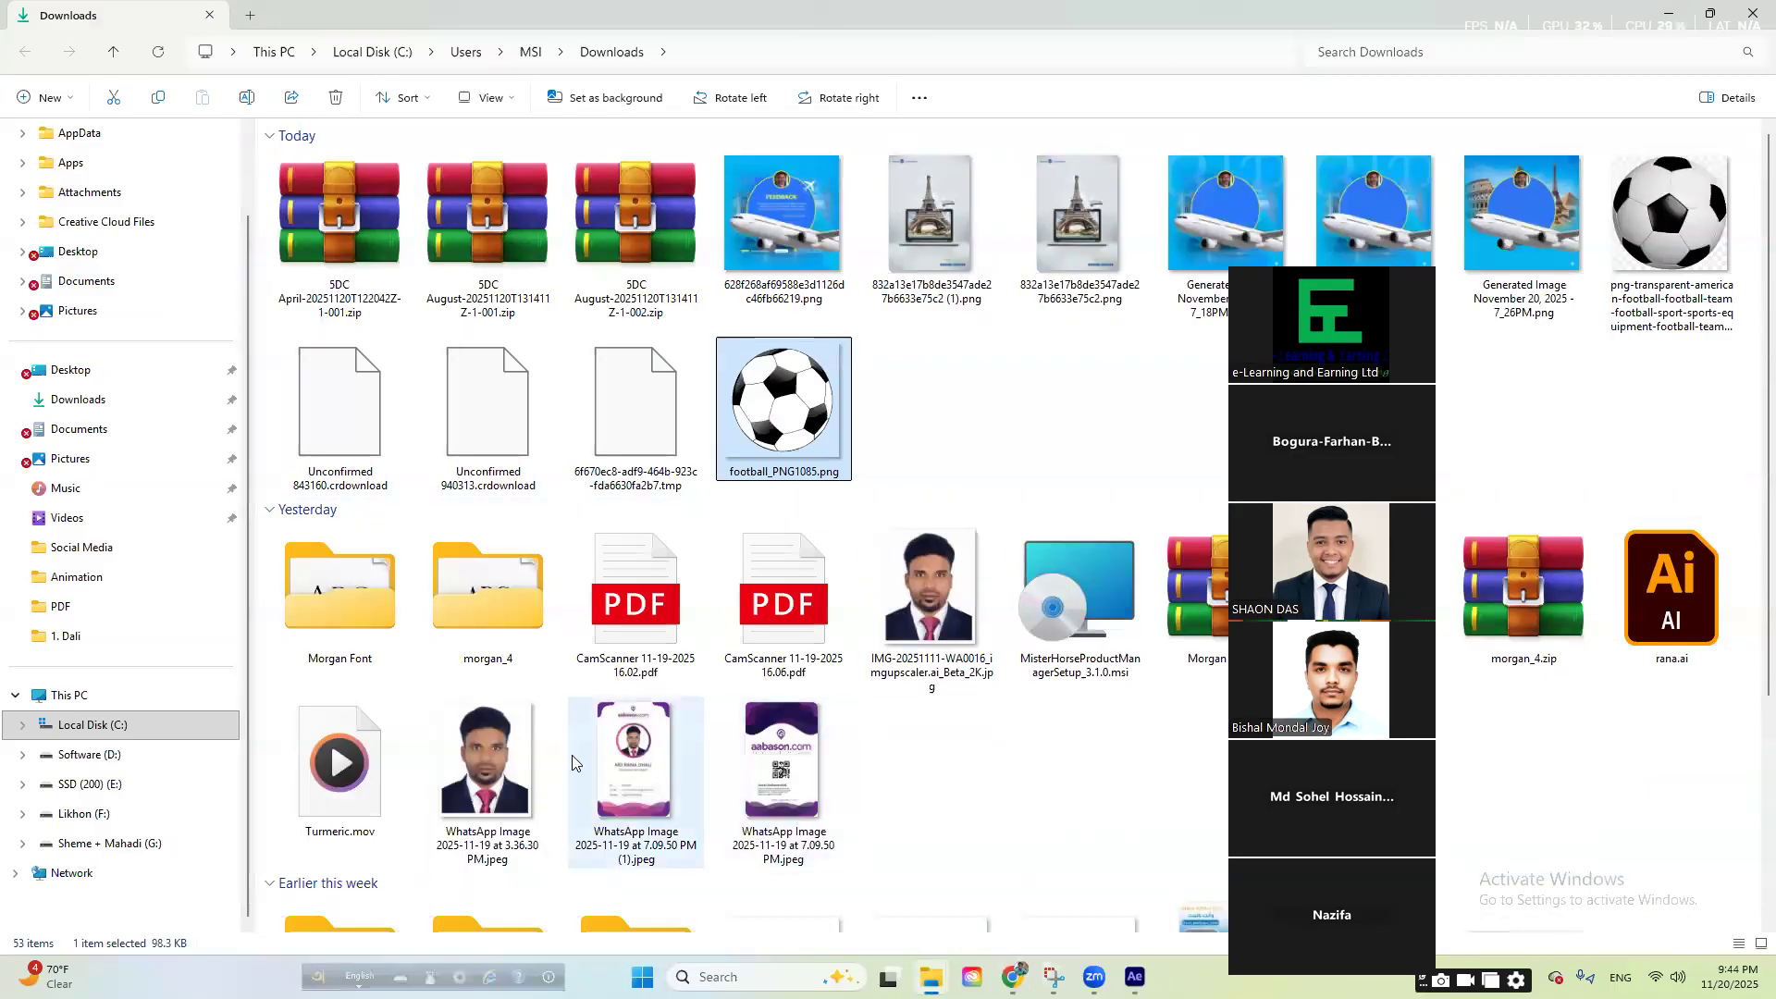
click(92, 725)
click(88, 754)
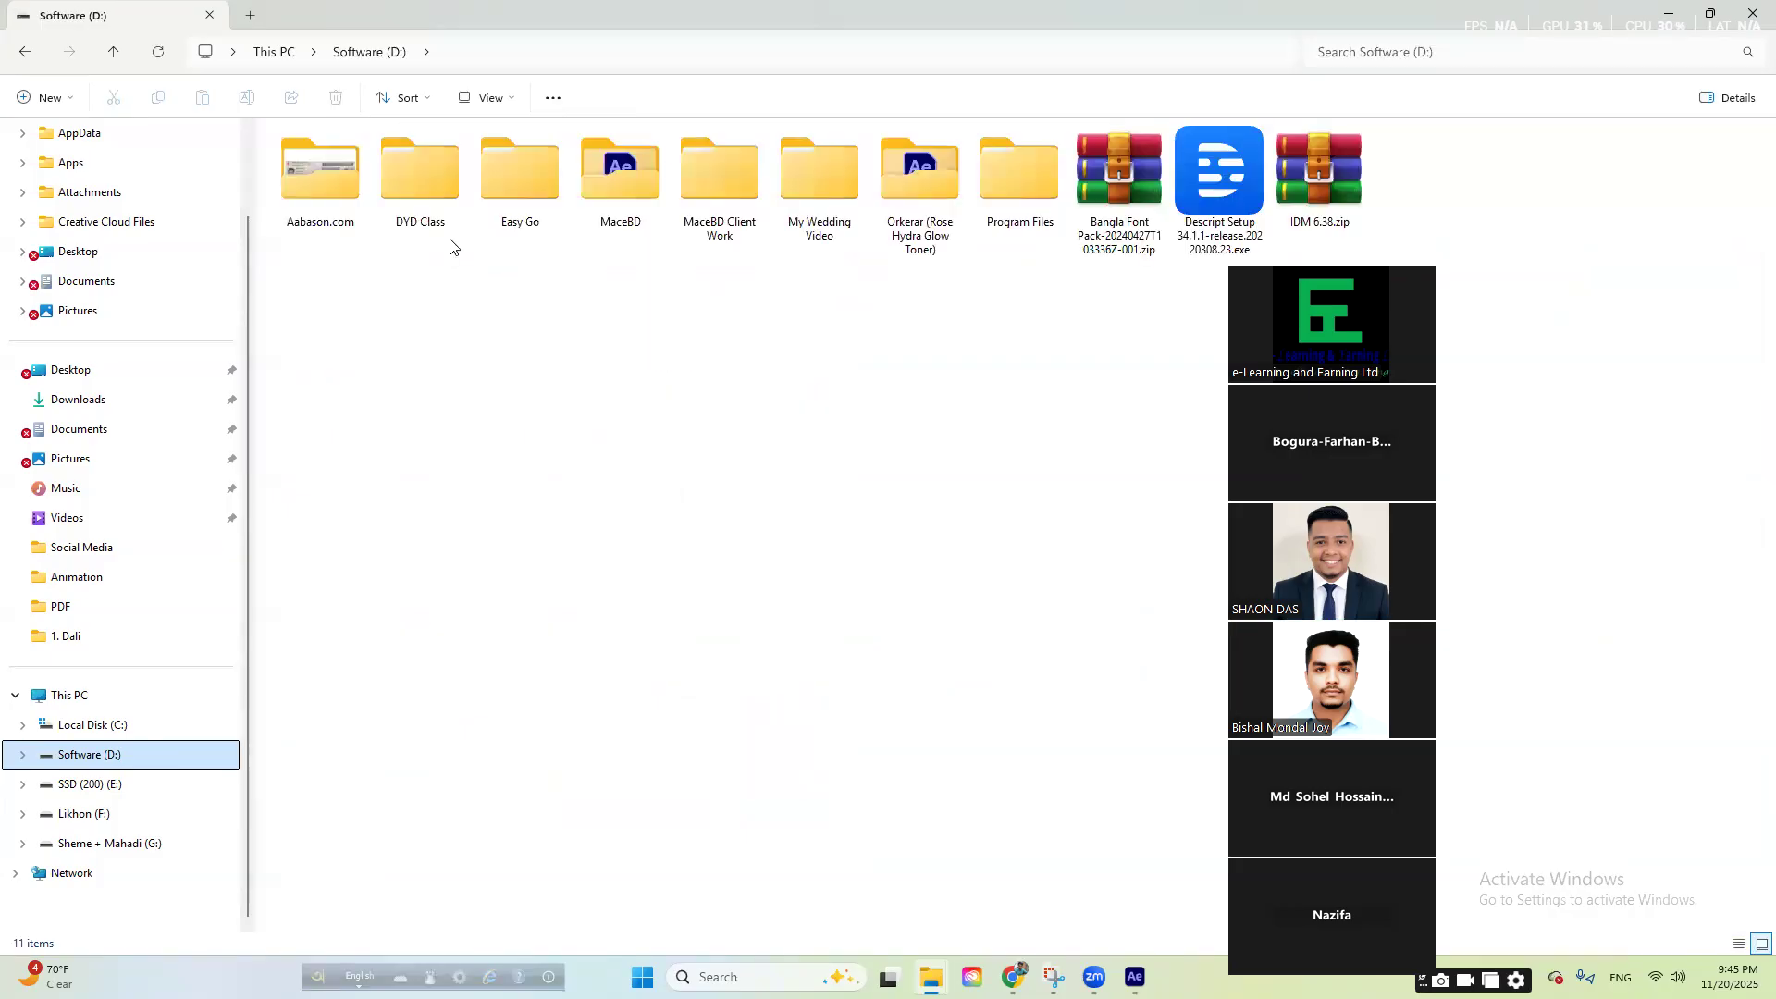
double_click(426, 172)
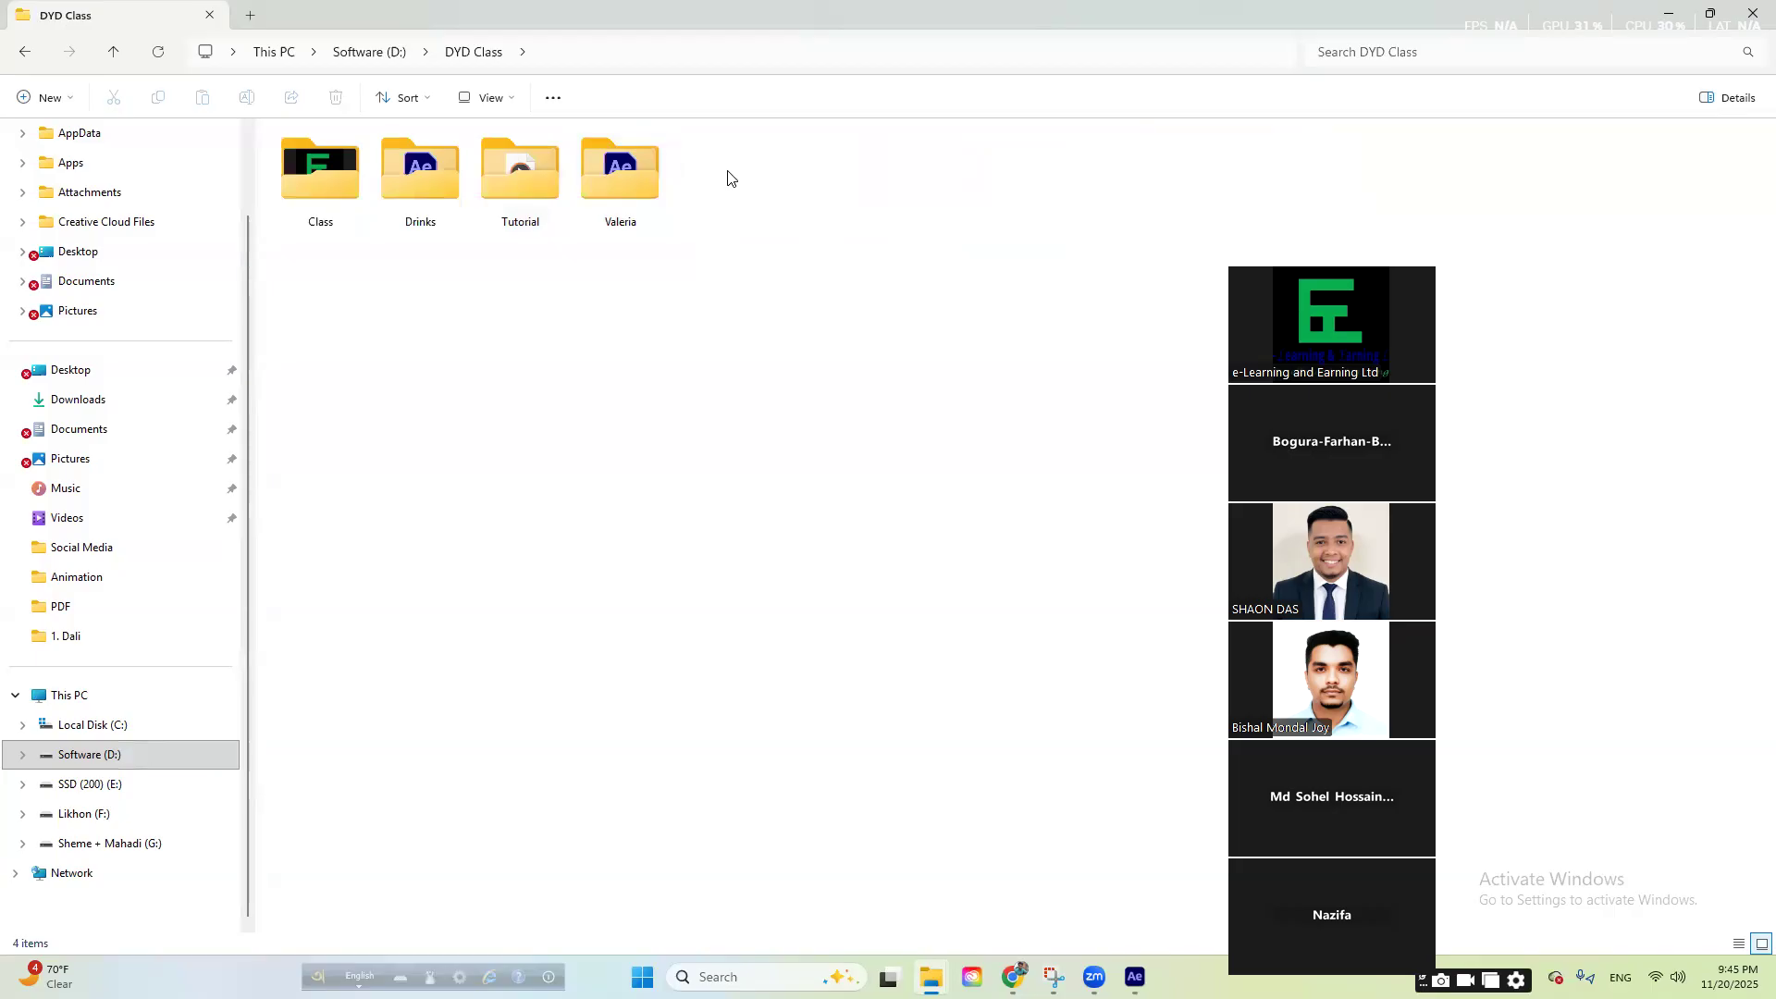
click(489, 174)
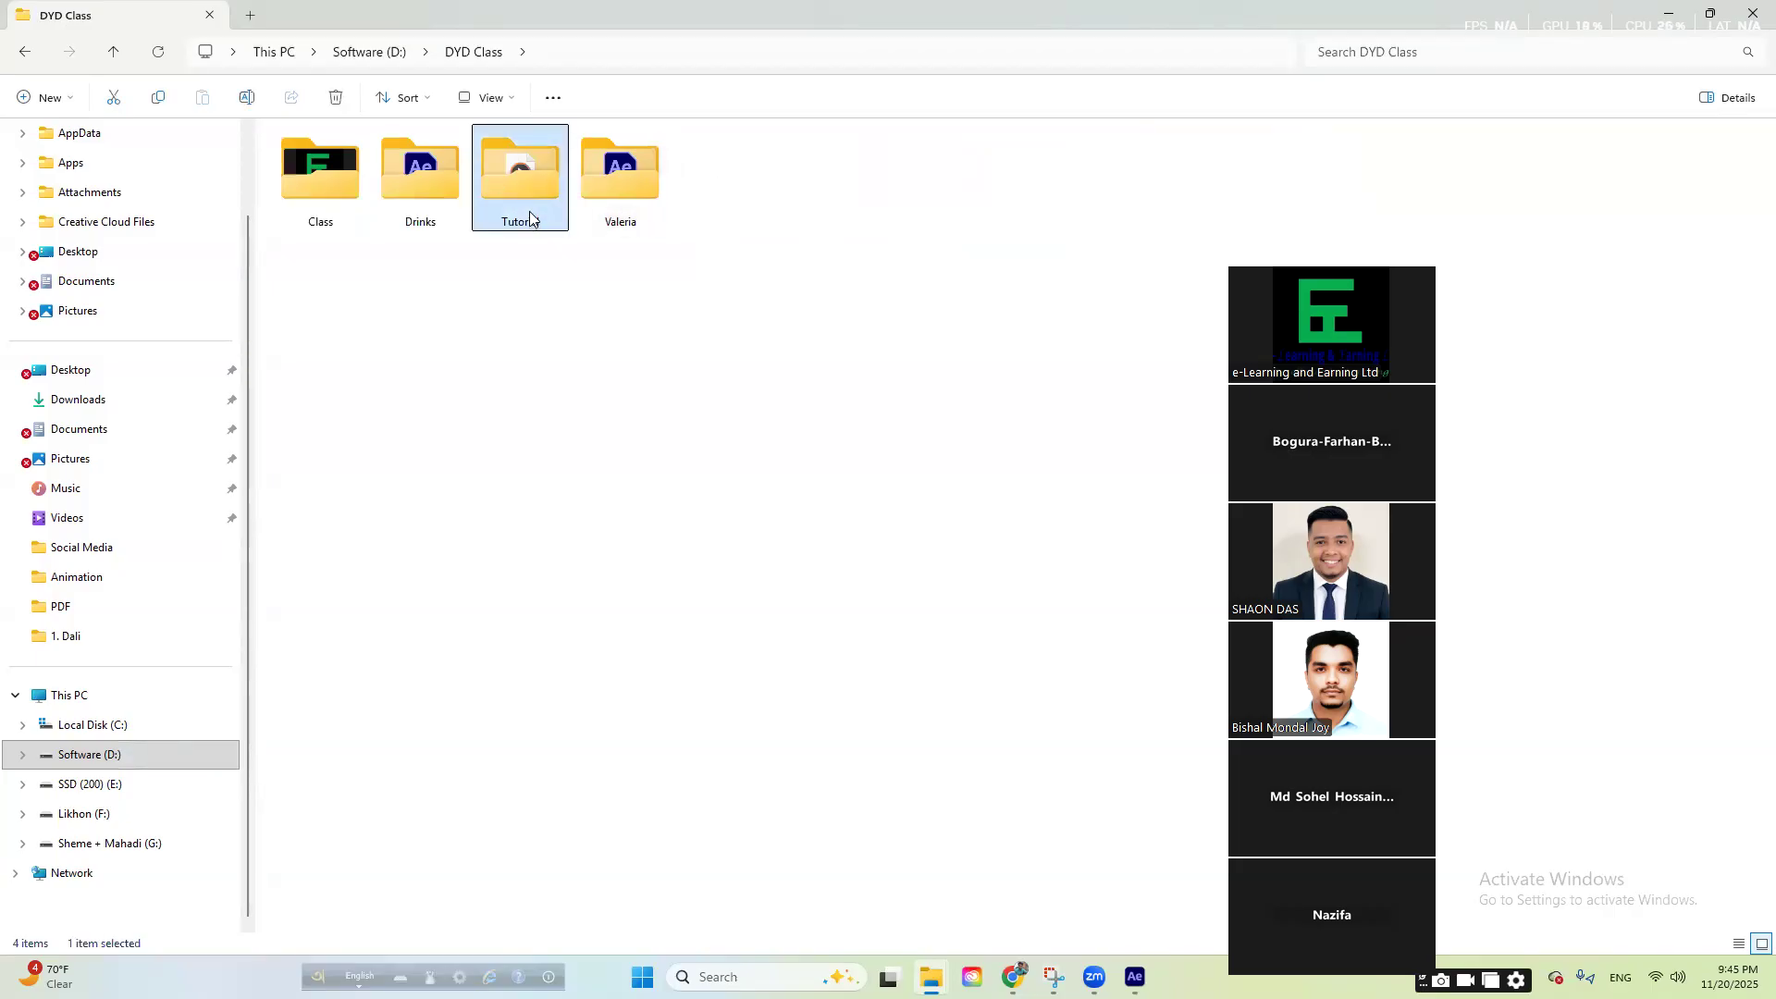
double_click(522, 184)
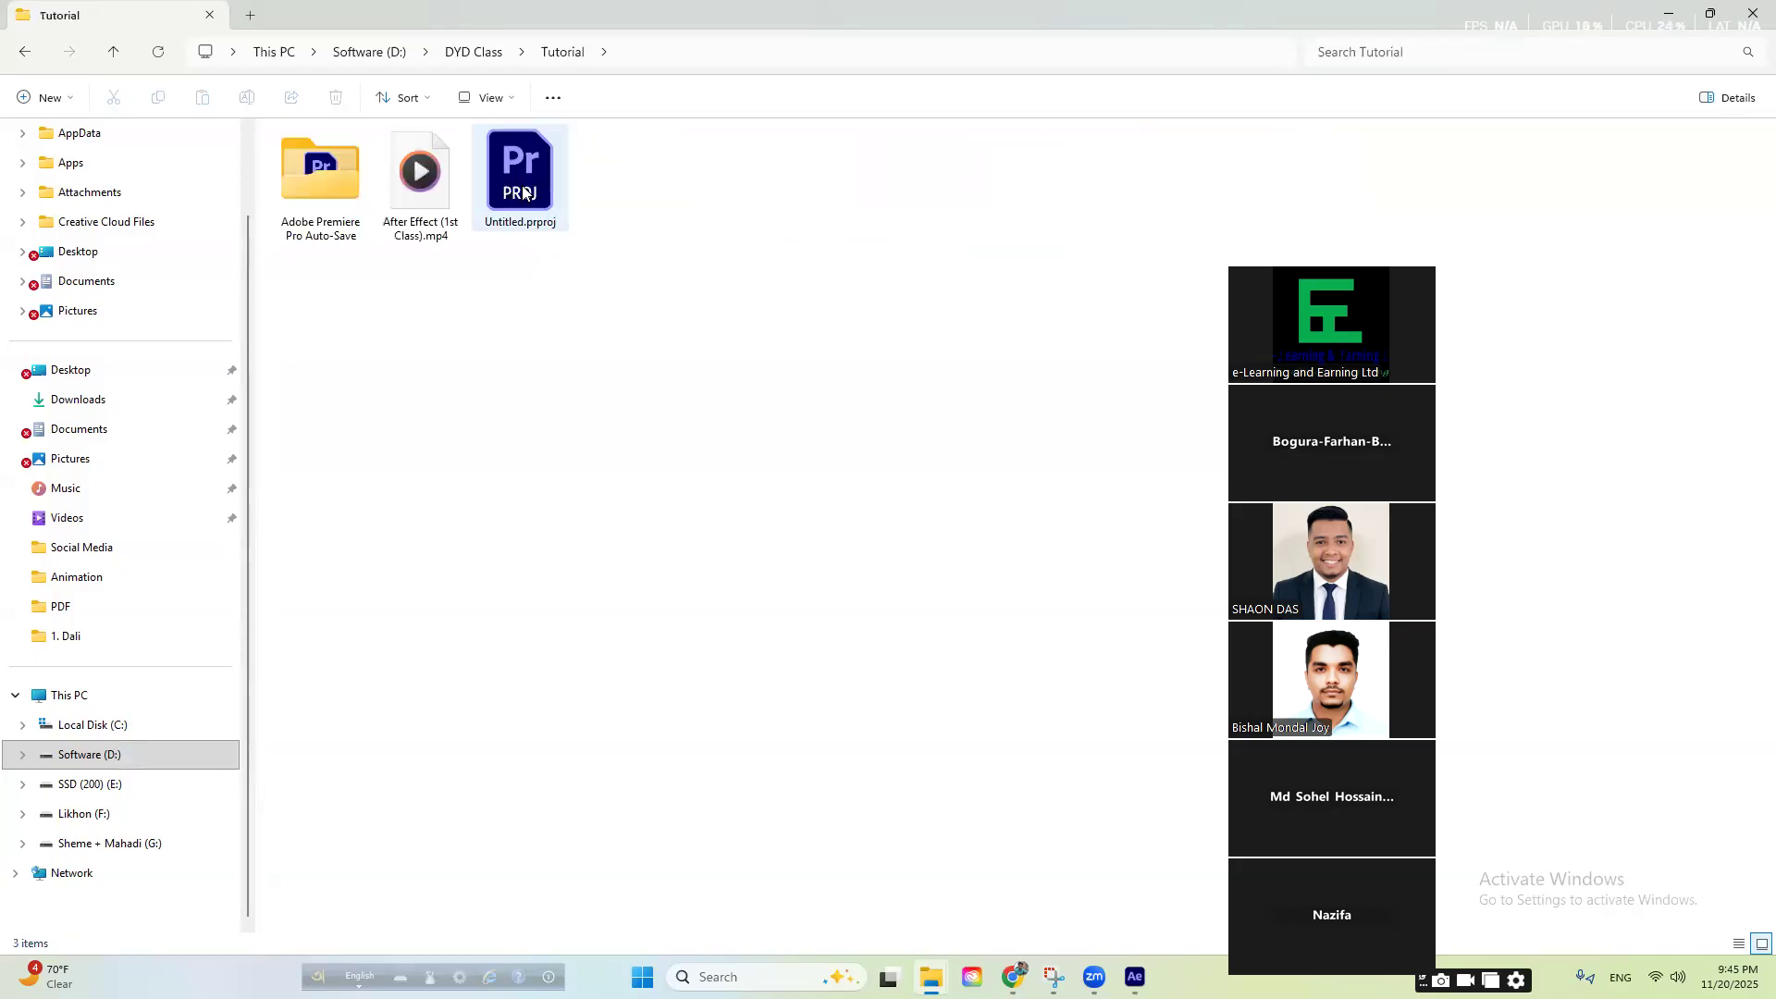
click(53, 93)
click(29, 55)
click(25, 52)
- Open the "1. Motion Class 1" folder inside Class > Motion Class and move the meeting video overlay clear of the files
click(355, 217)
double_click(355, 217)
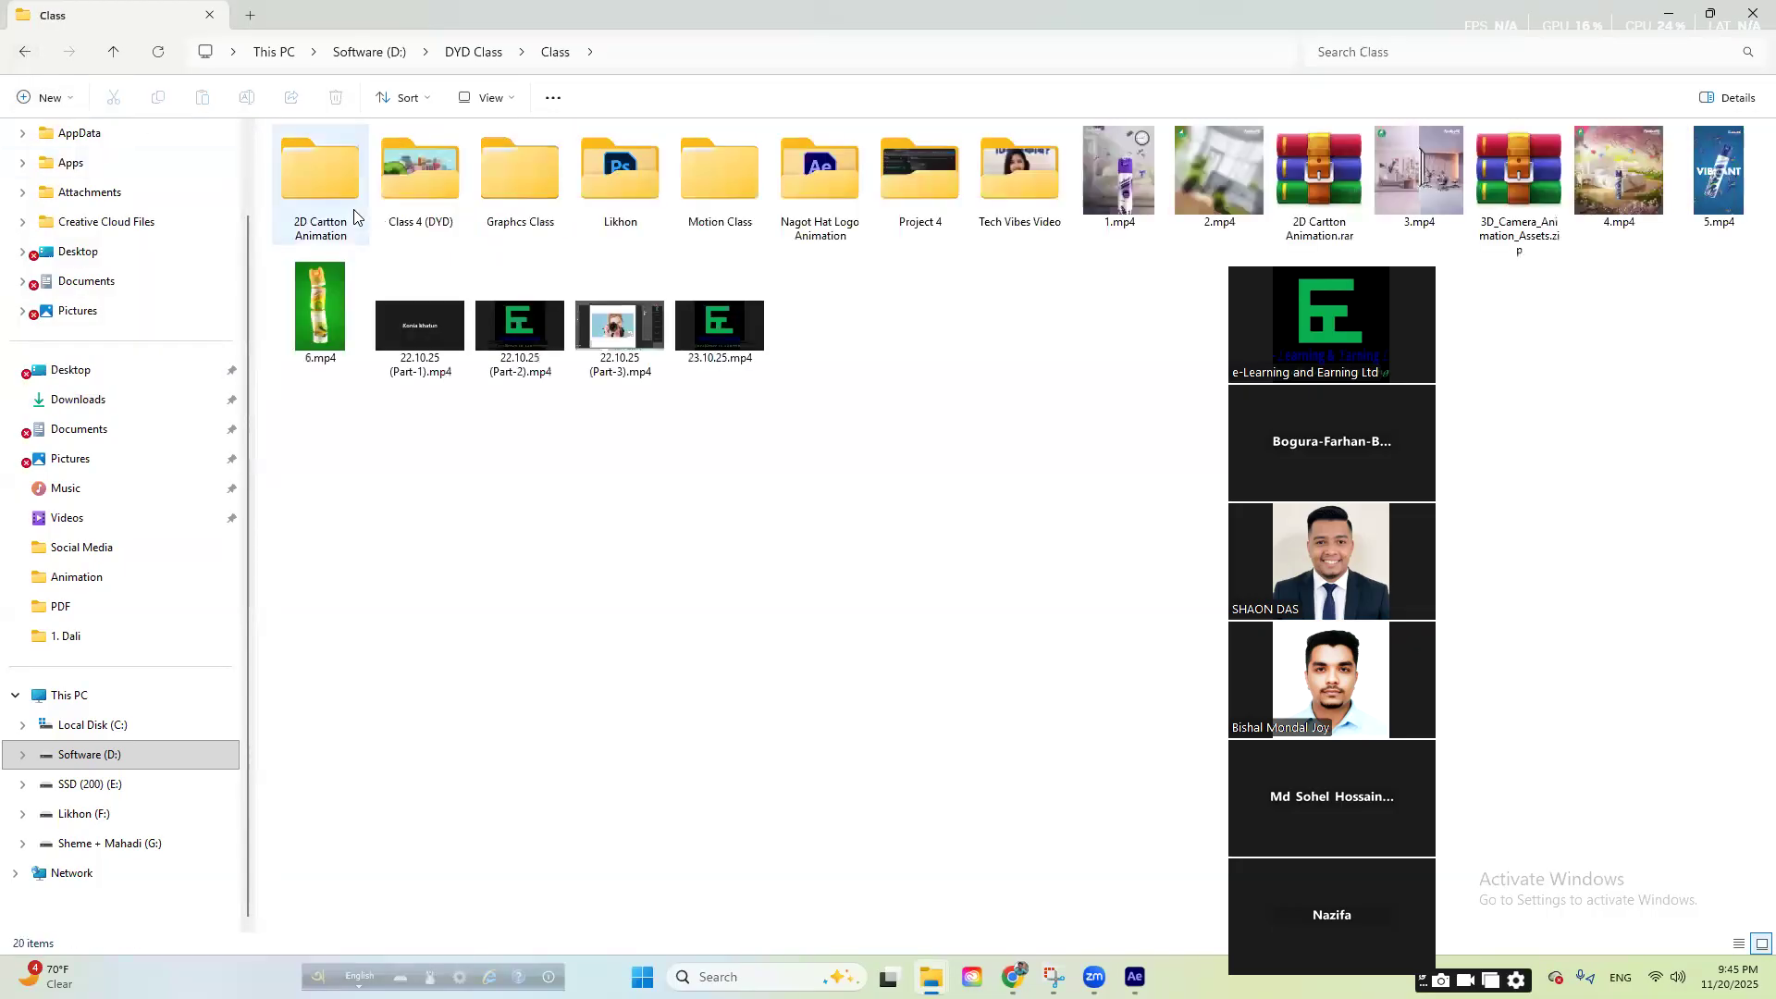
double_click(685, 185)
double_click(400, 157)
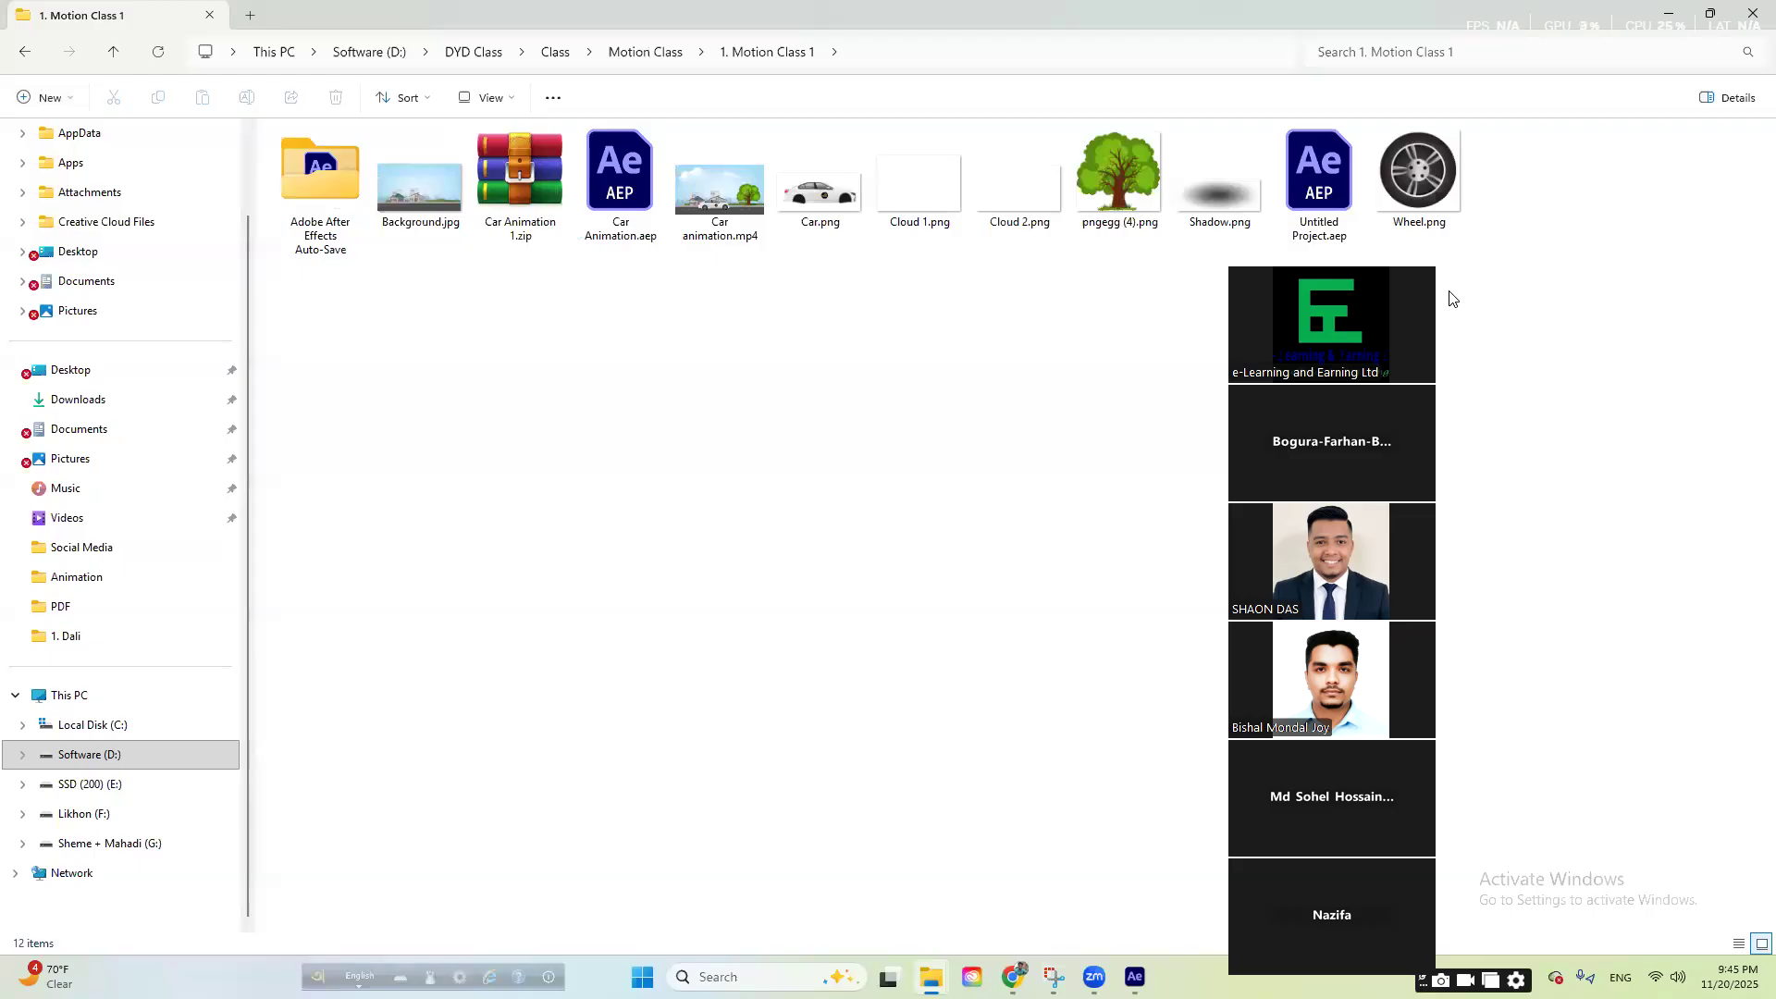
drag(1448, 292, 1635, 185)
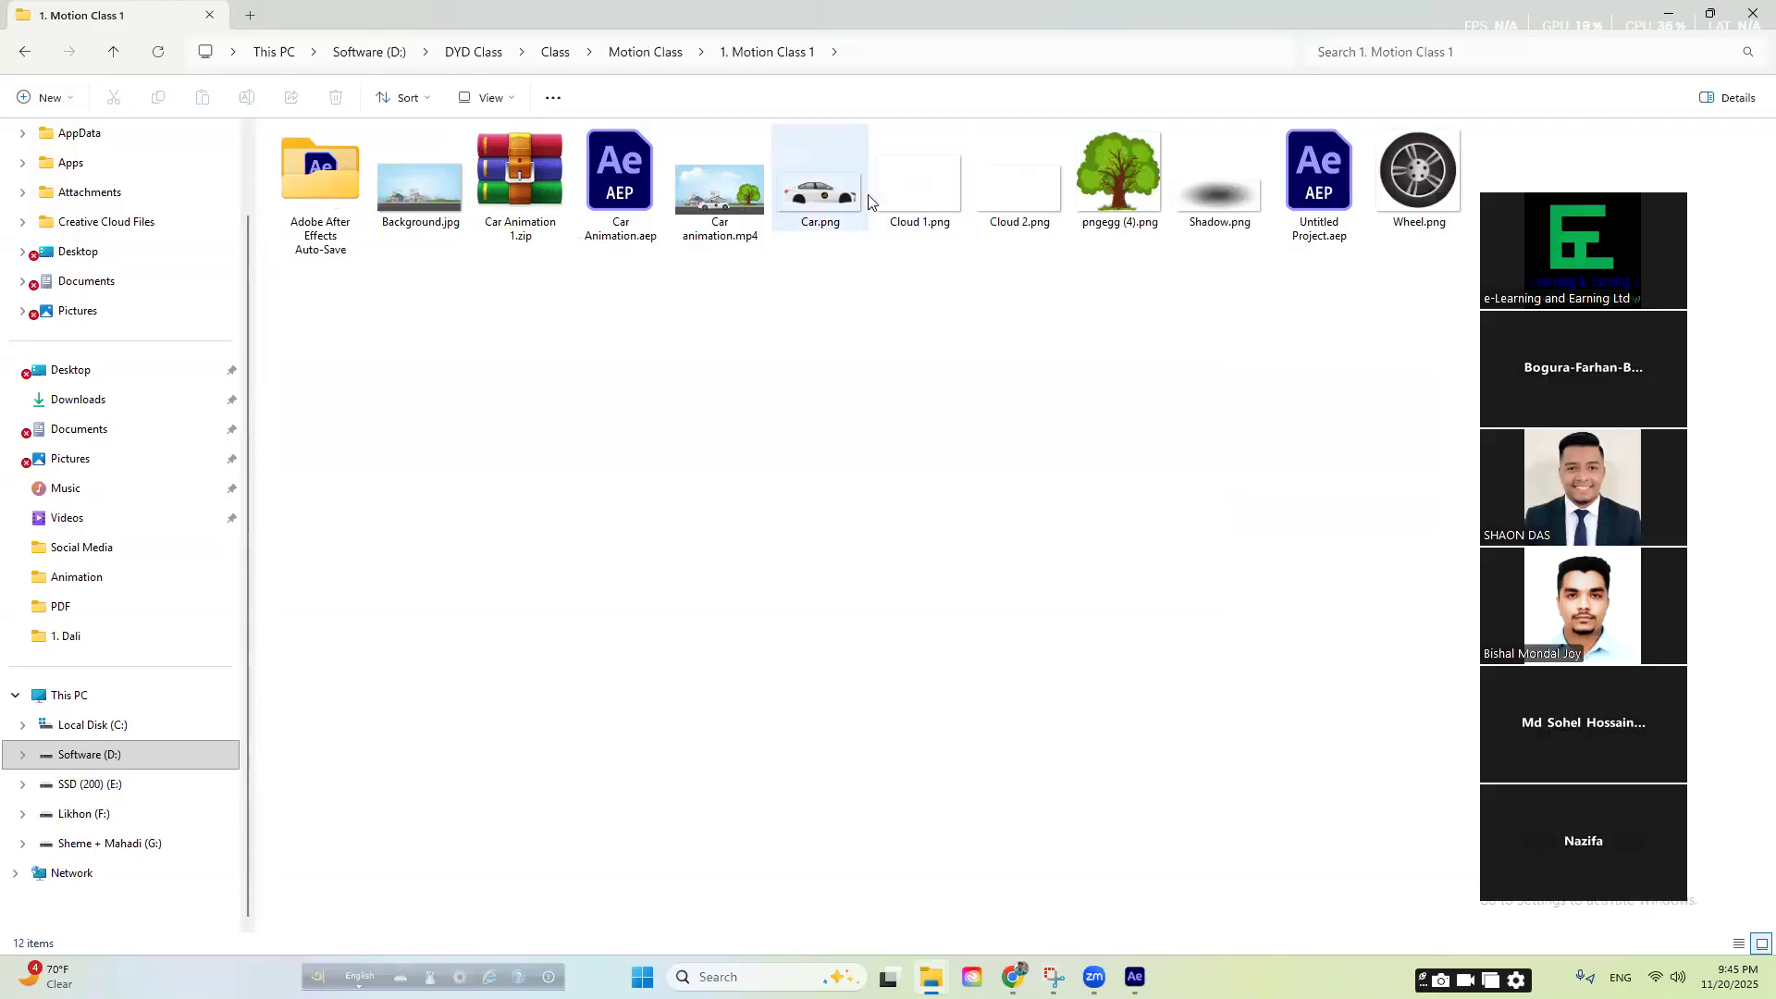
- Play Car animation.mp4 in Media Player, replay it from near the beginning, and close the player
click(743, 209)
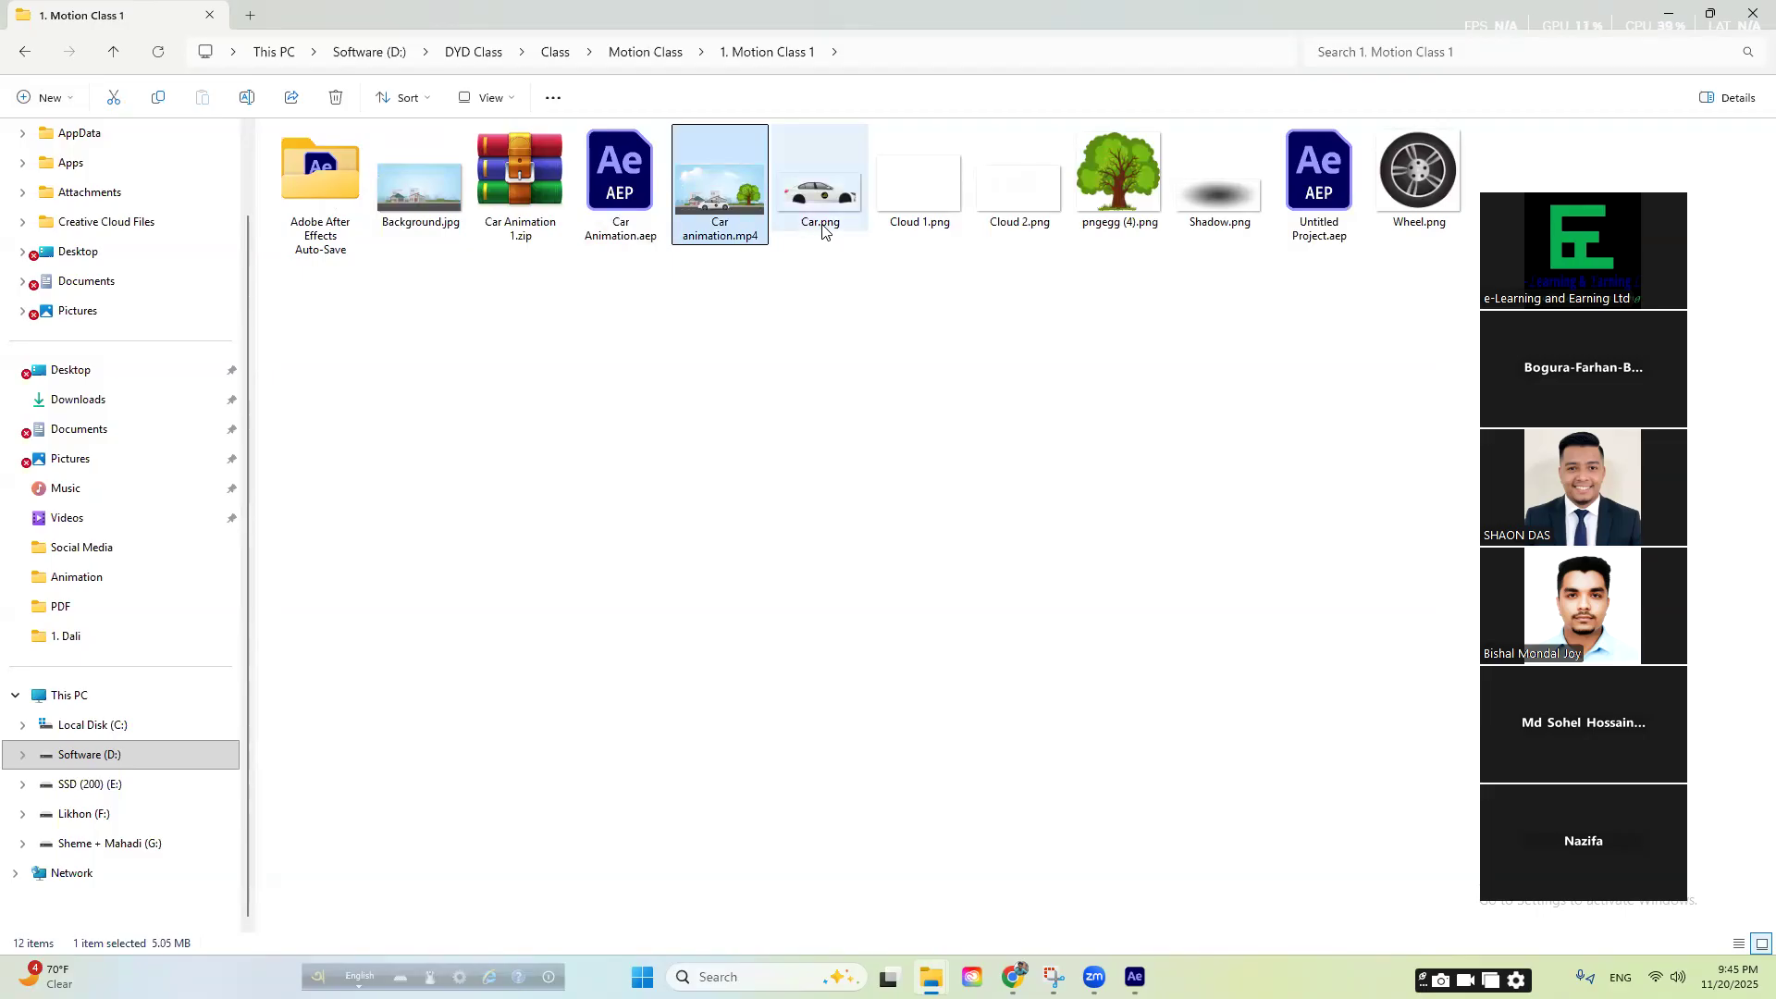
double_click(725, 167)
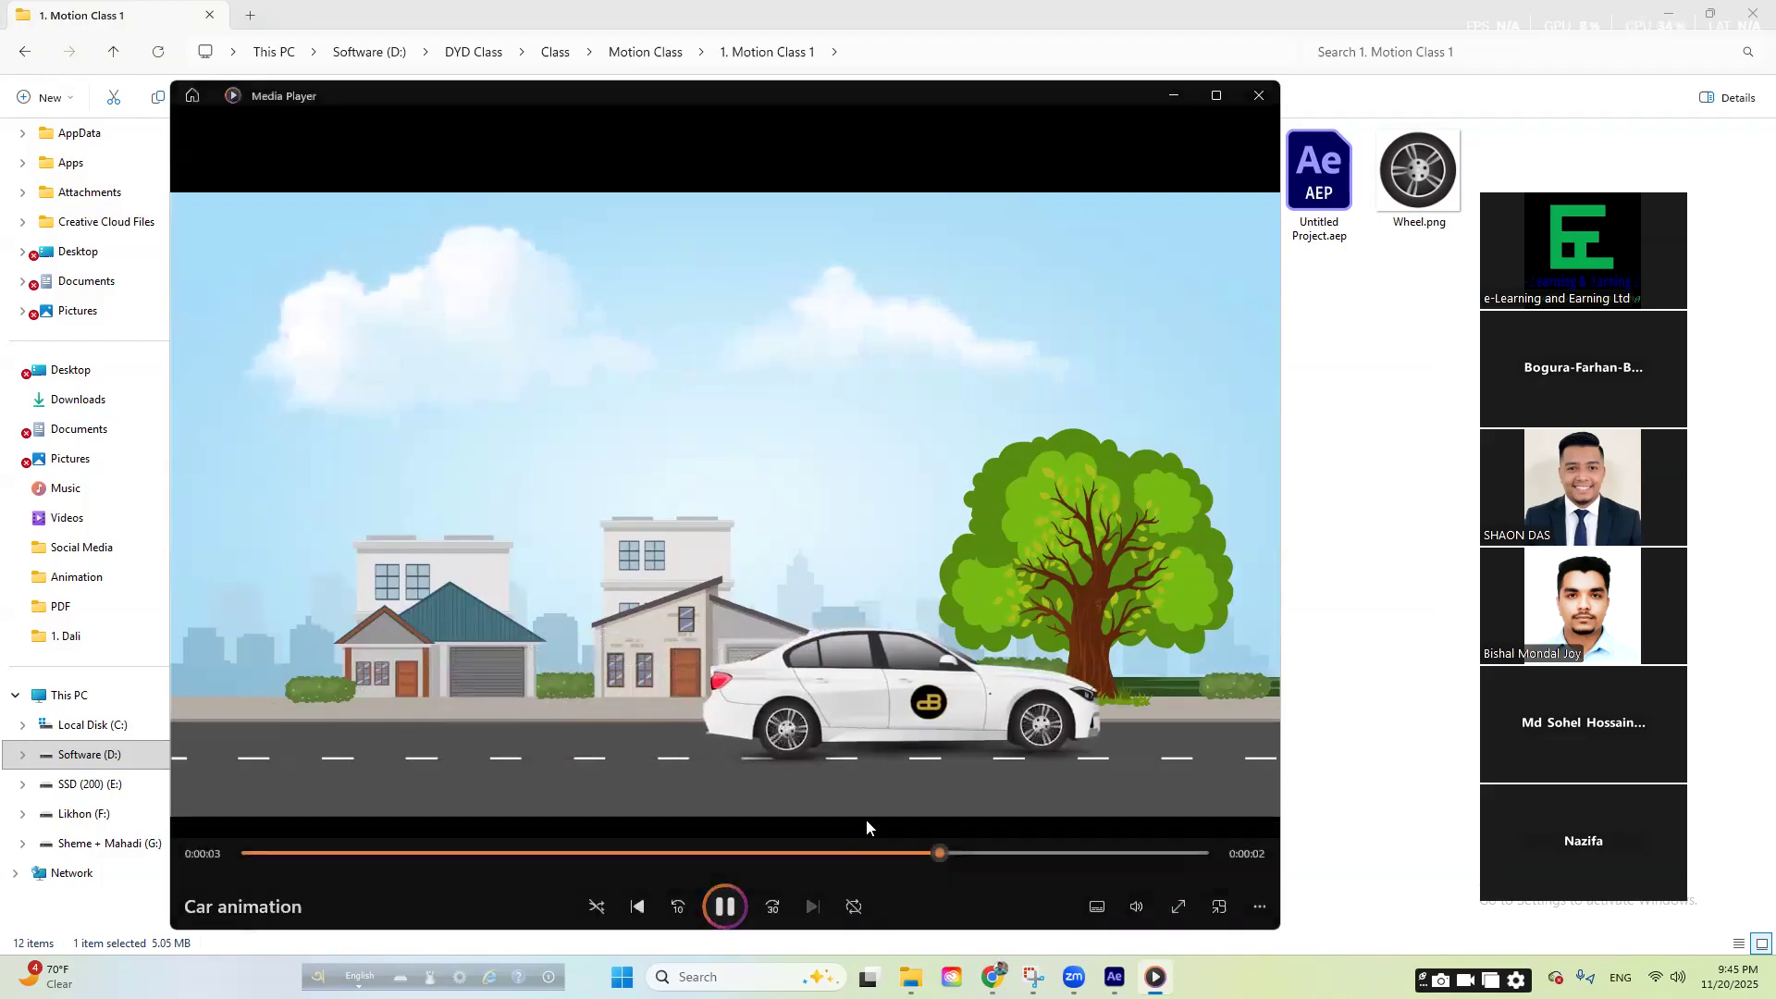
key(space)
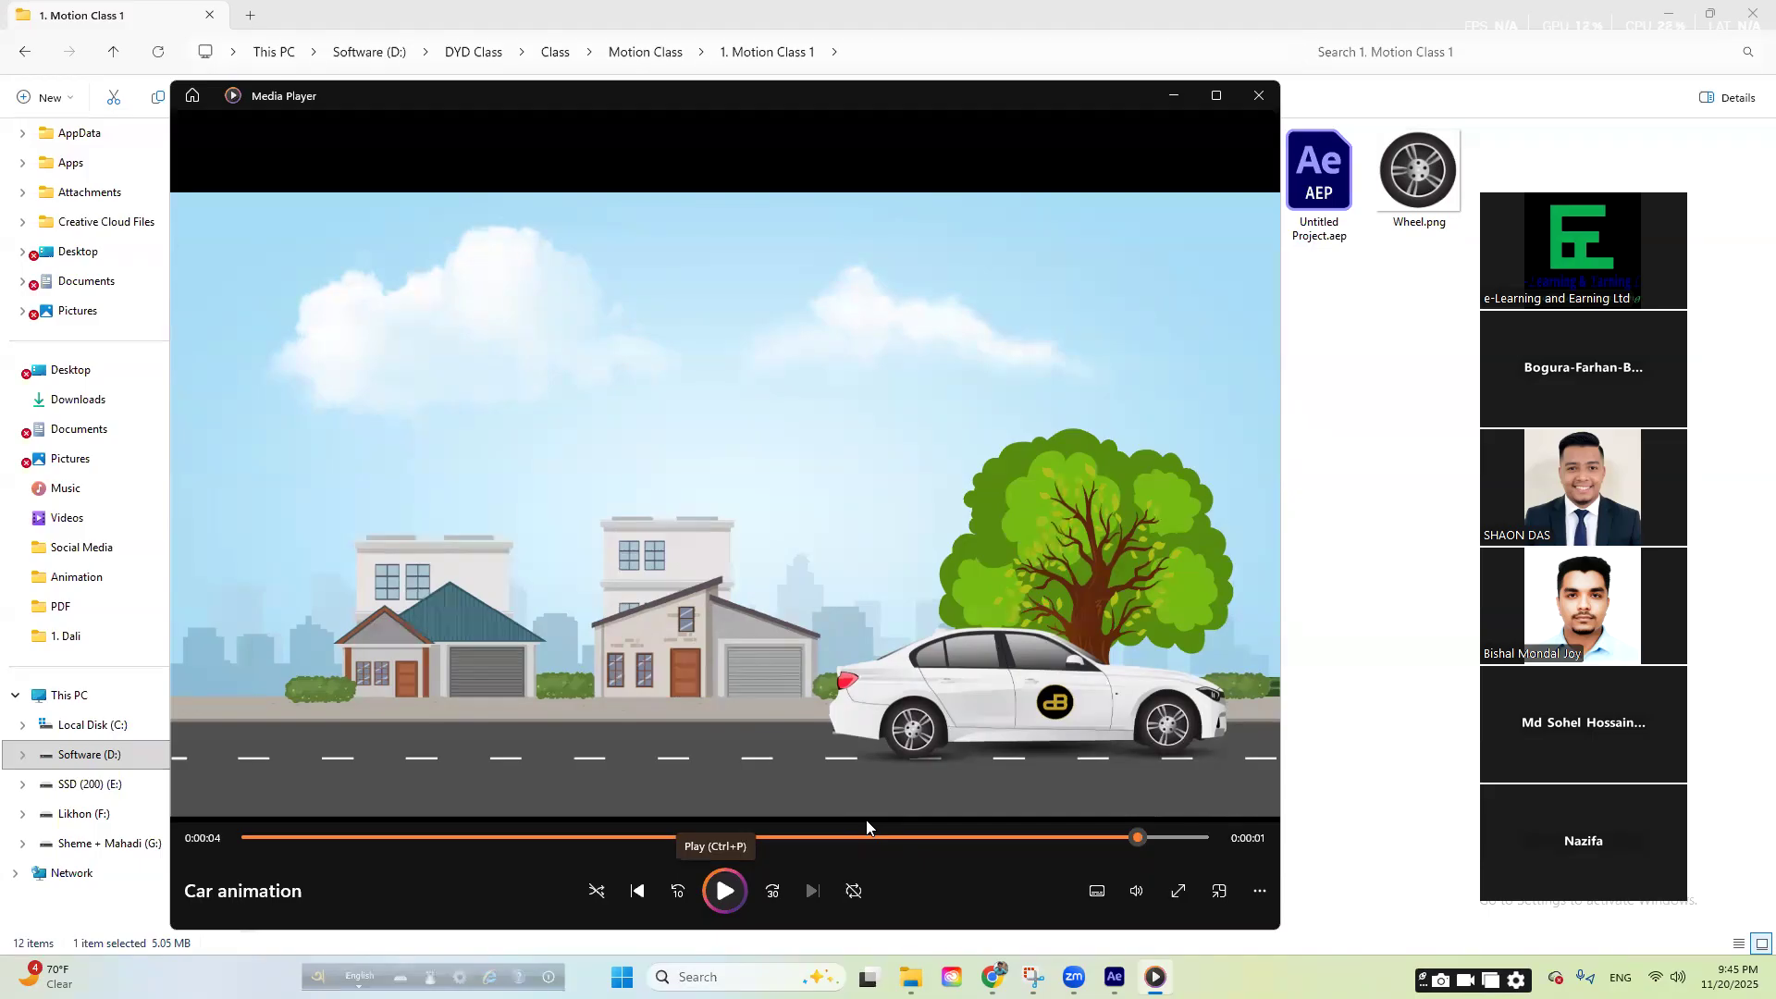
drag(1136, 838, 320, 829)
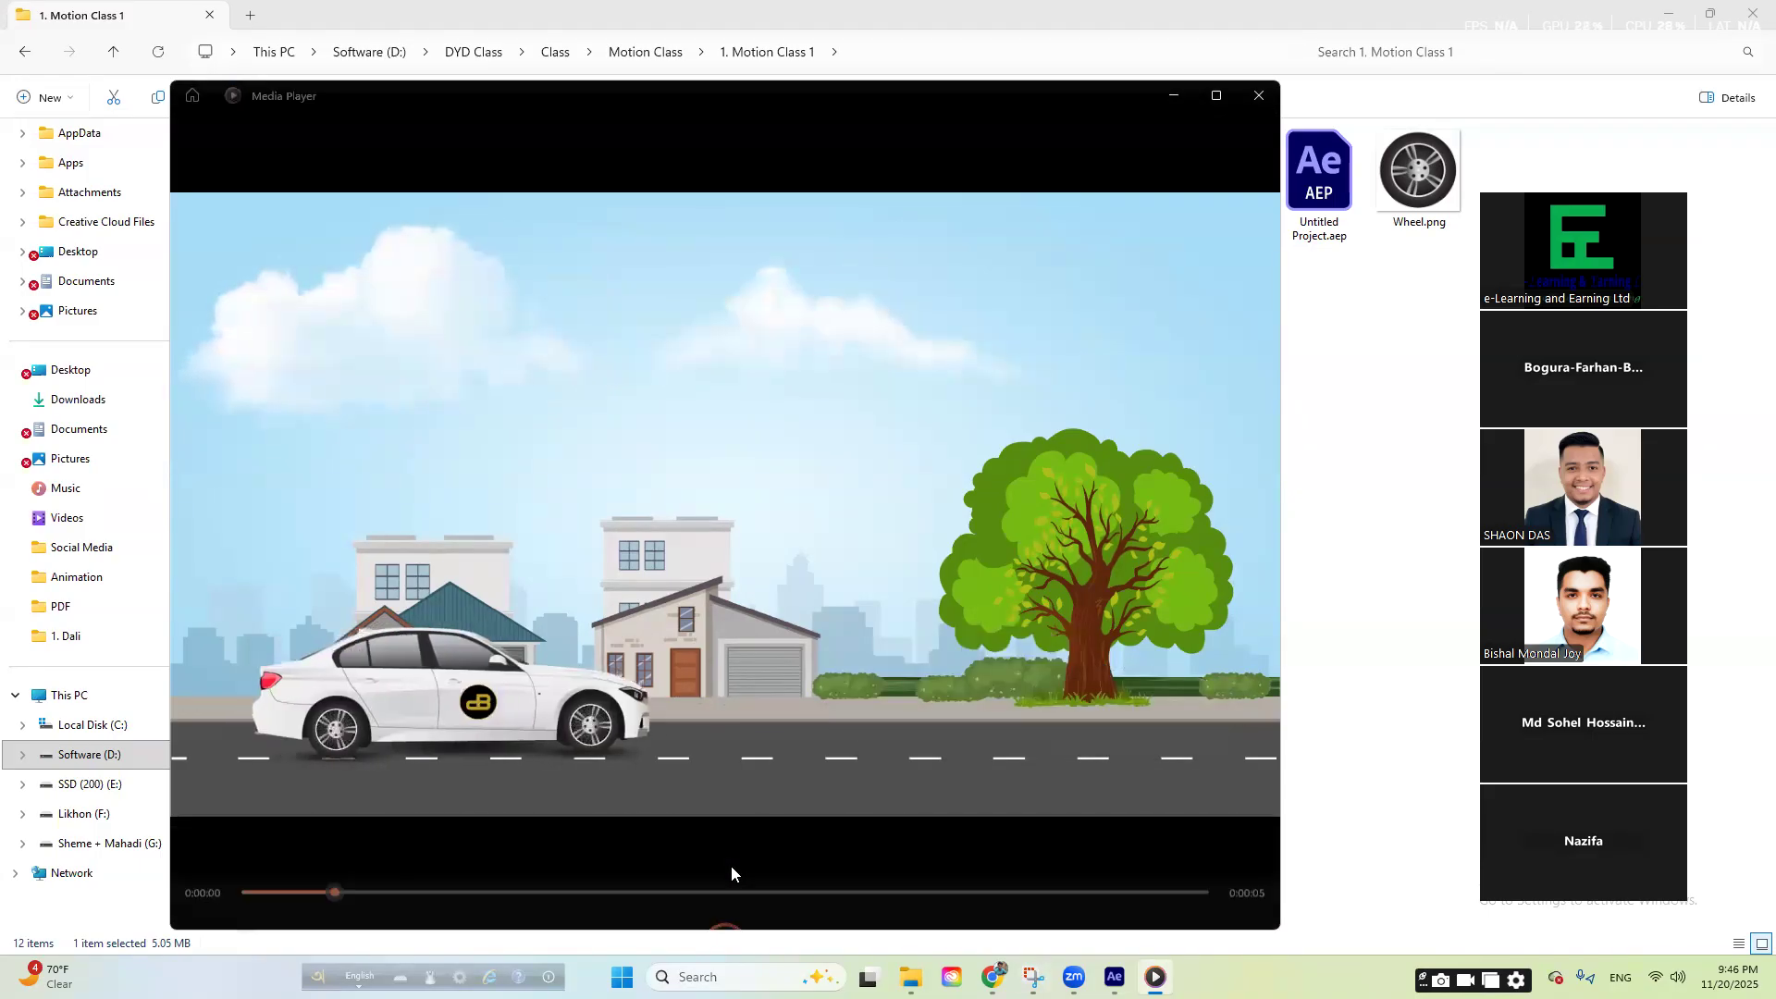
click(730, 866)
click(542, 766)
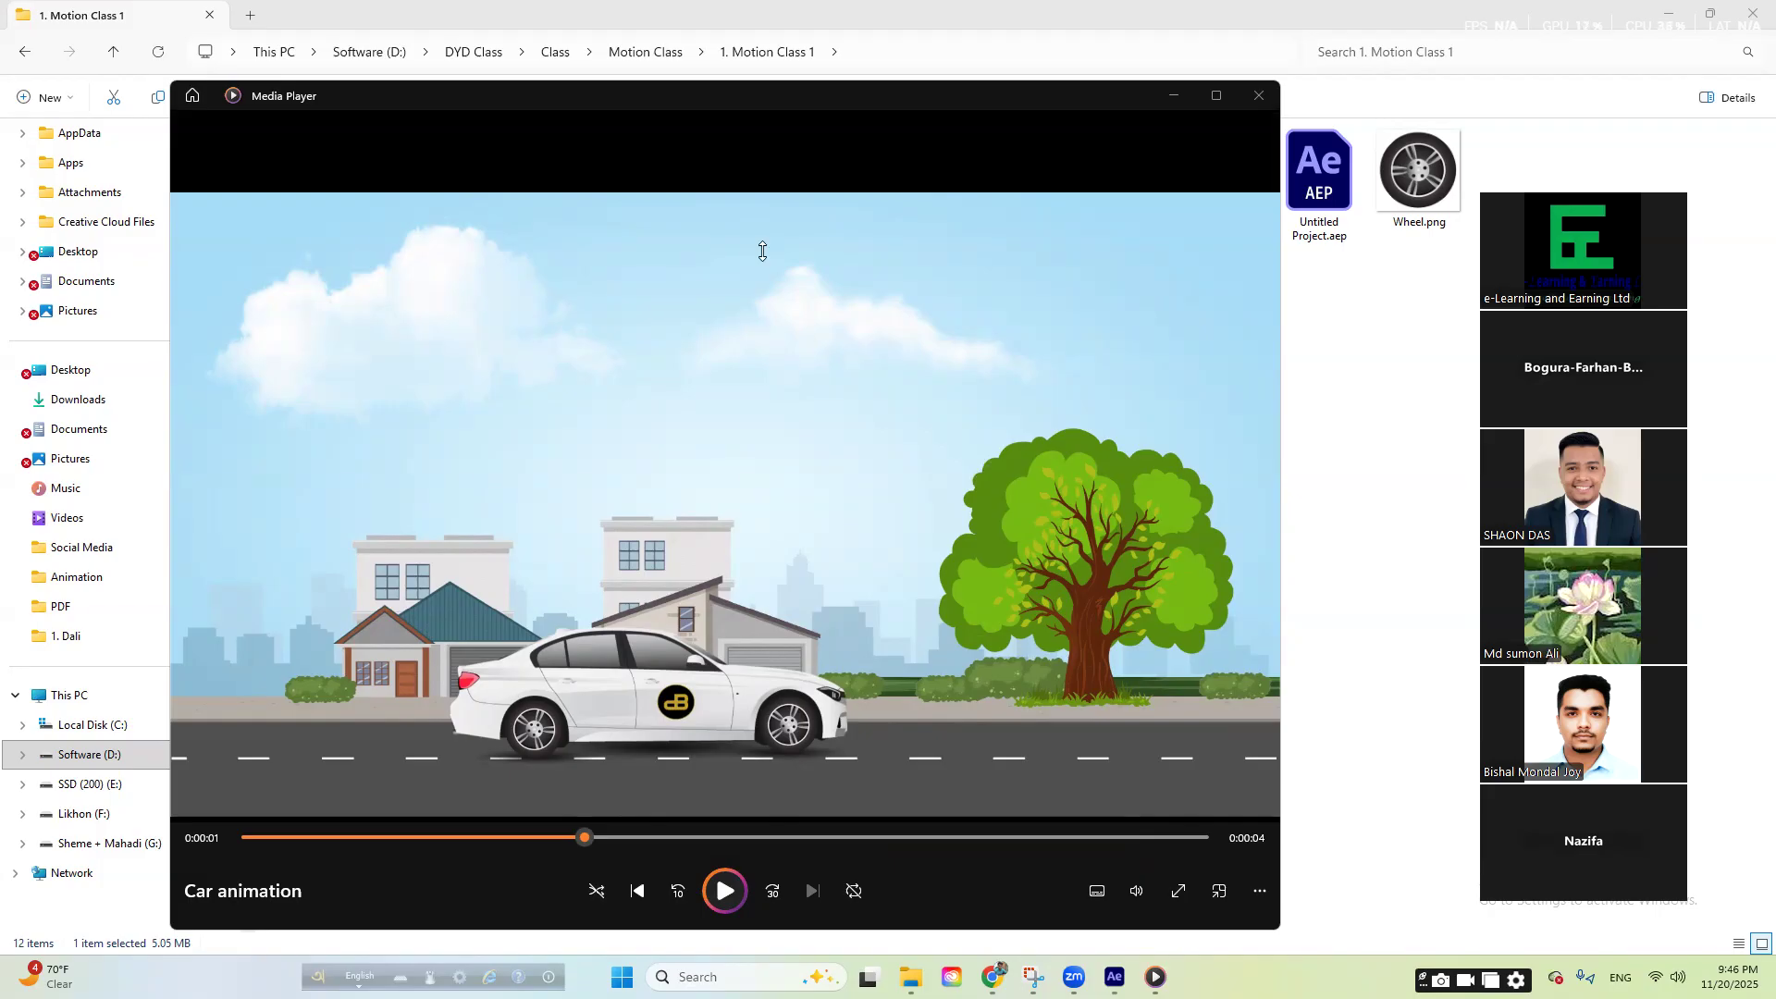
click(1259, 95)
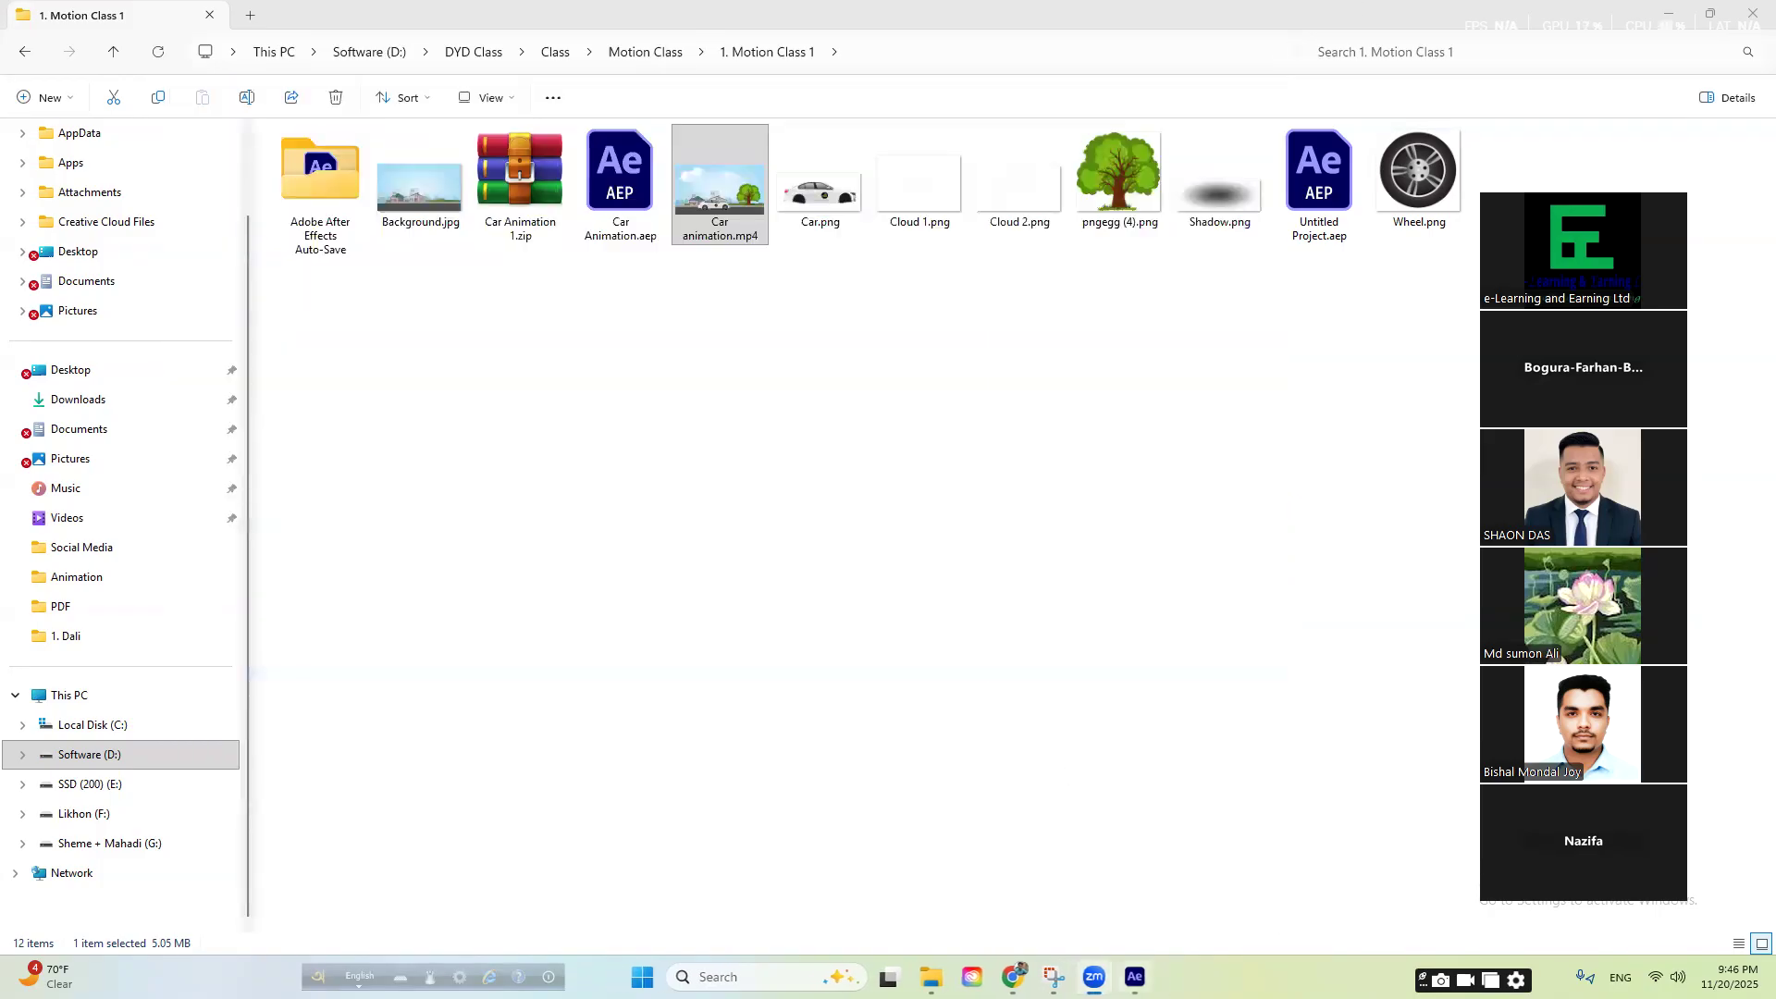
click(1013, 976)
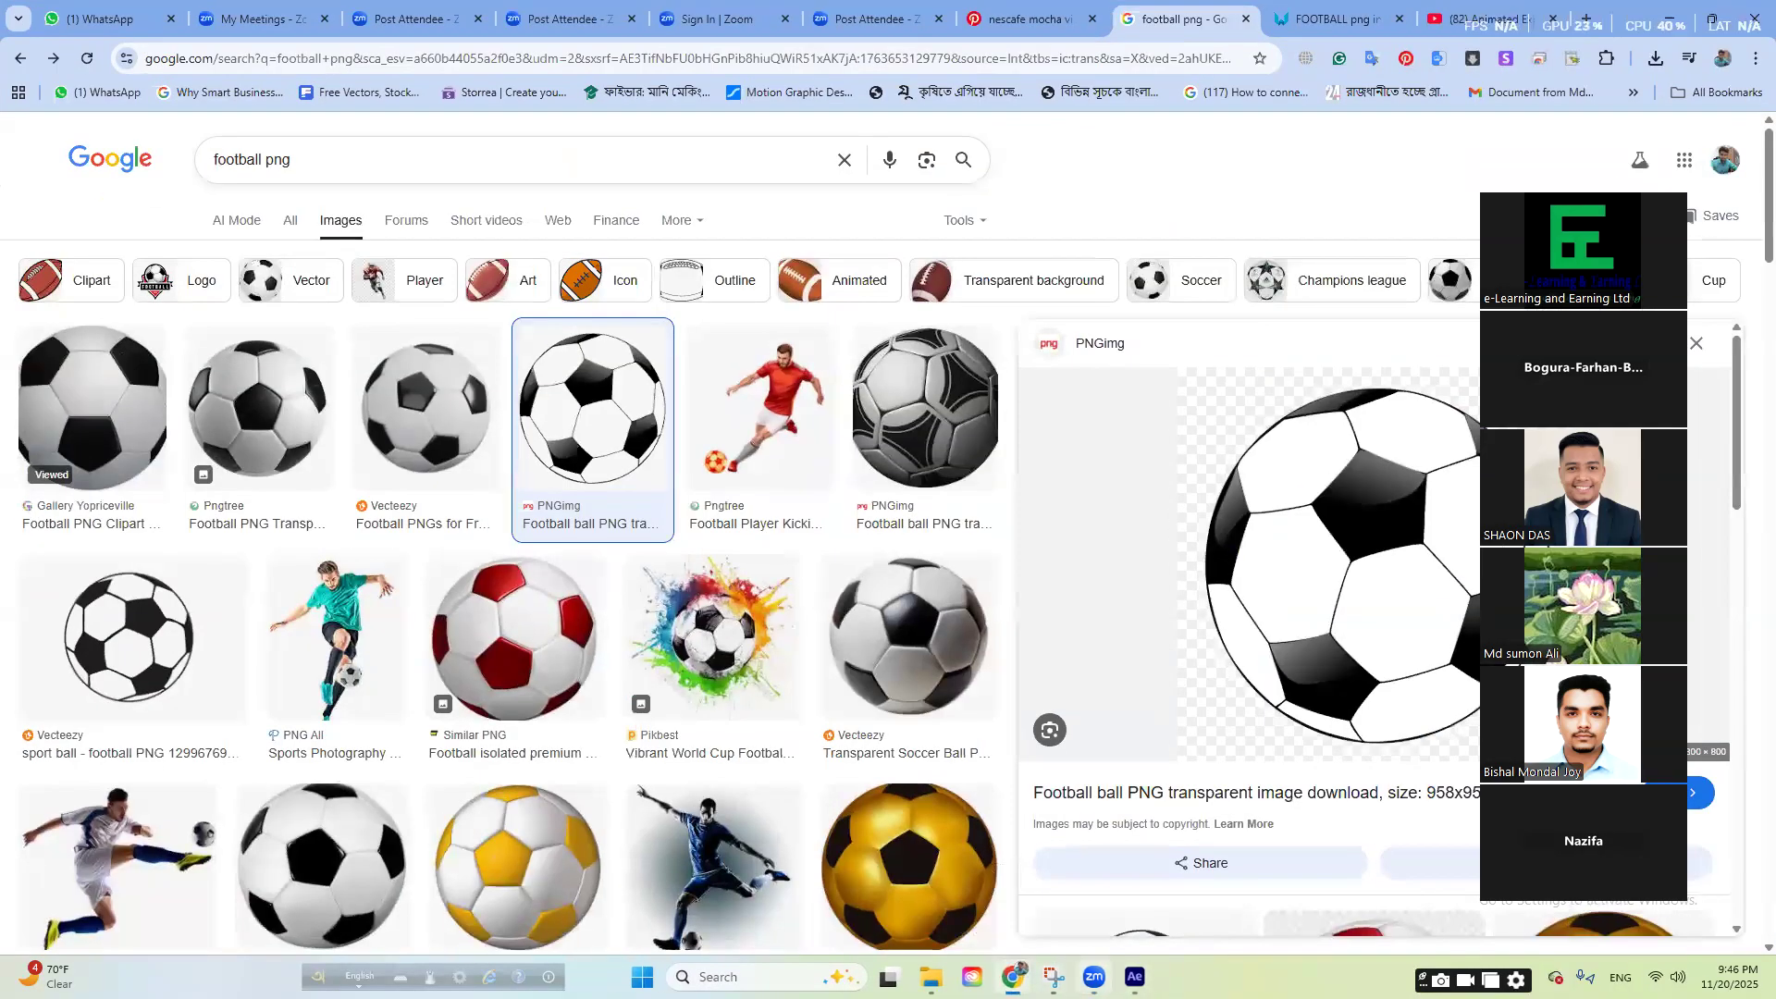
click(1134, 977)
click(1669, 9)
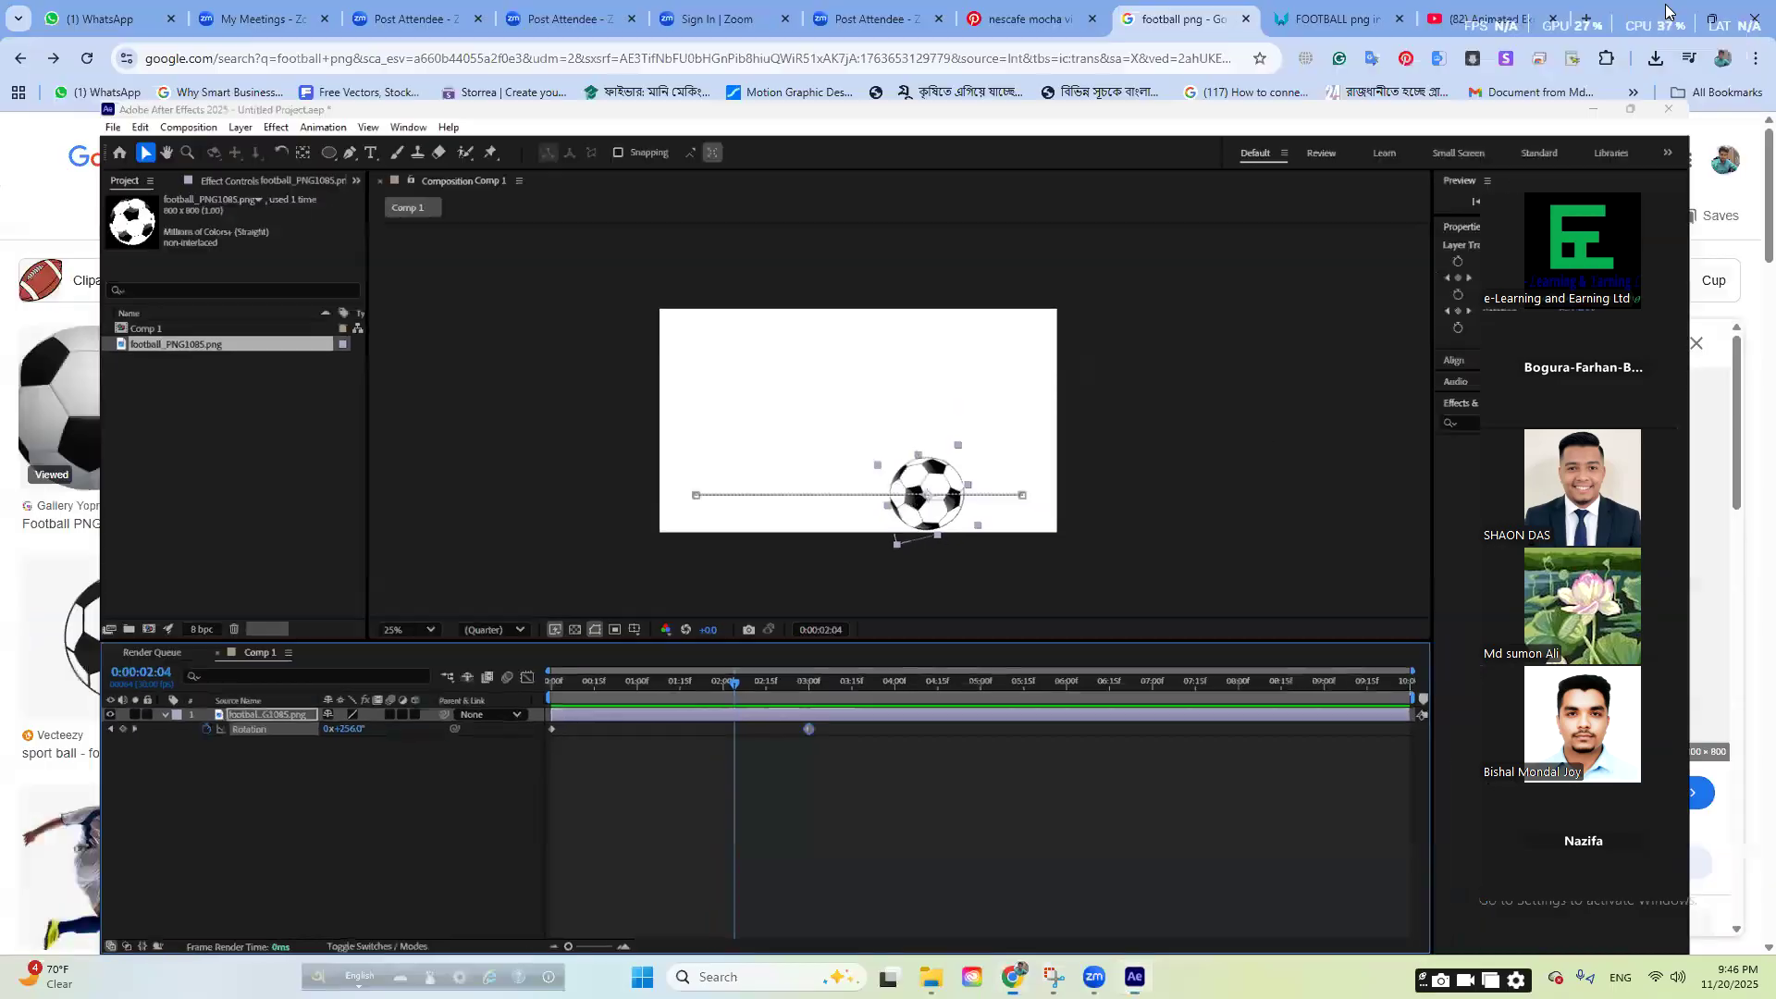
click(1672, 17)
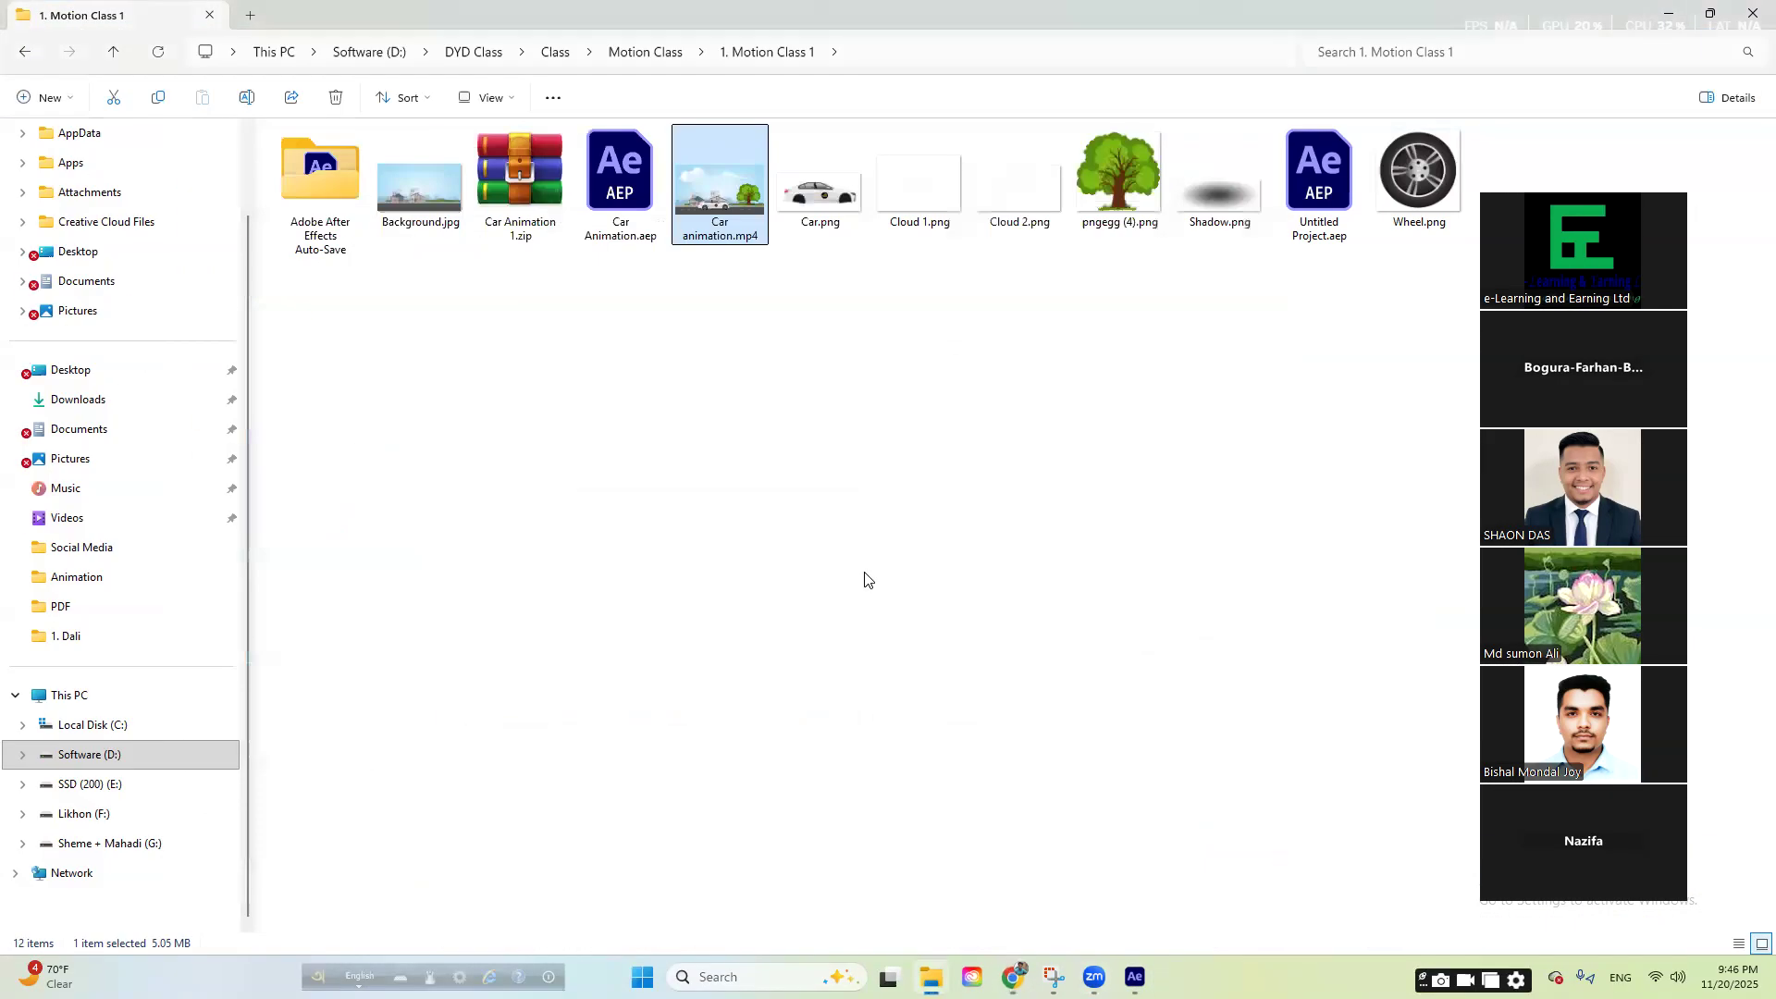
click(818, 477)
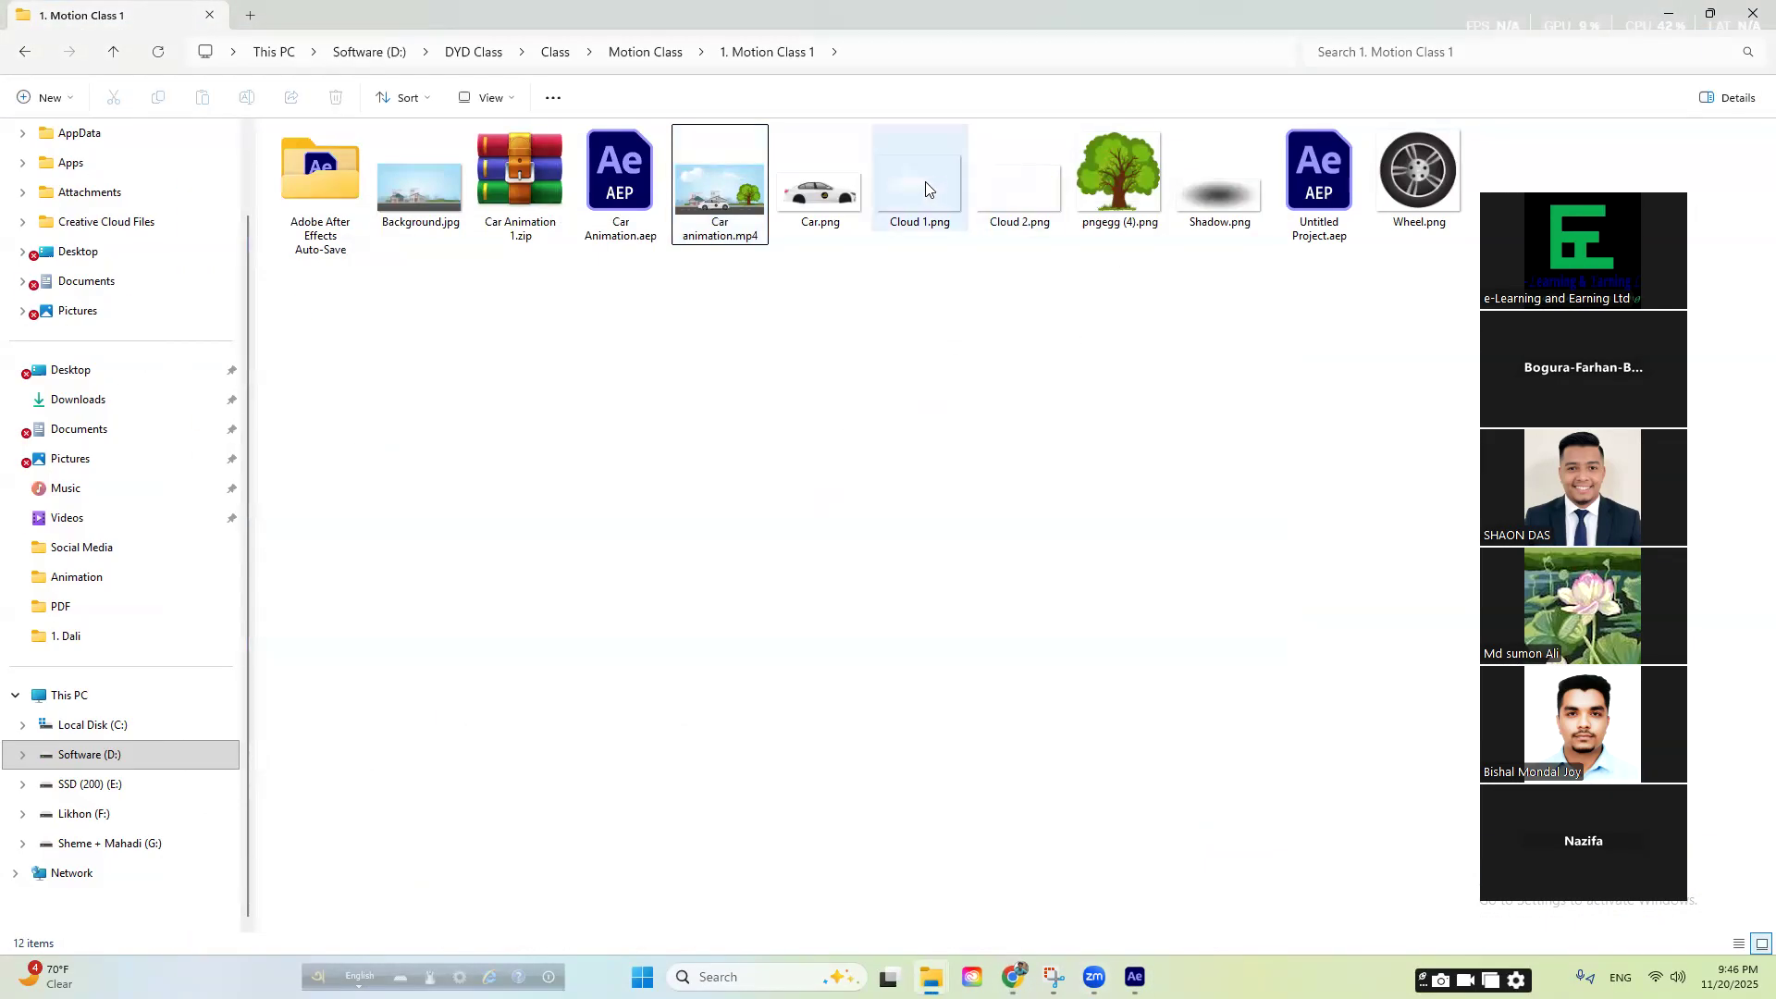
- Preview Car.png, Wheel.png and Cloud 2.png from the motion class folder, closing the image viewer after viewing
double_click(853, 174)
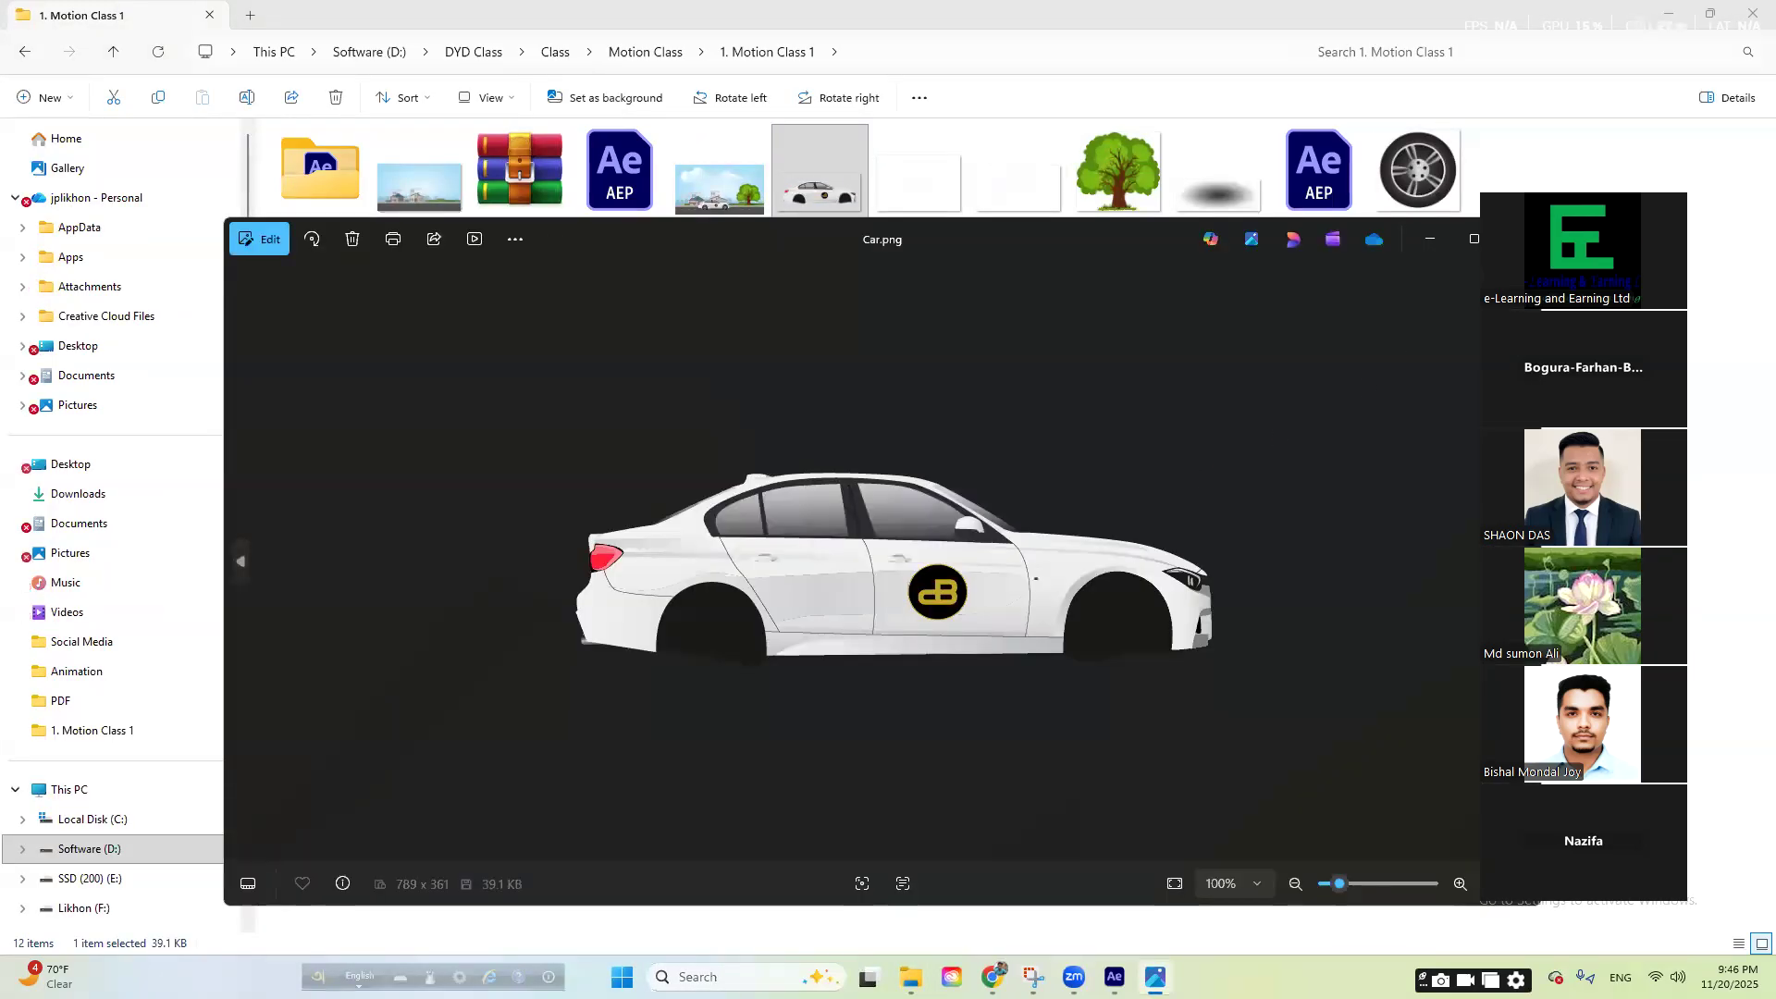
double_click(1452, 195)
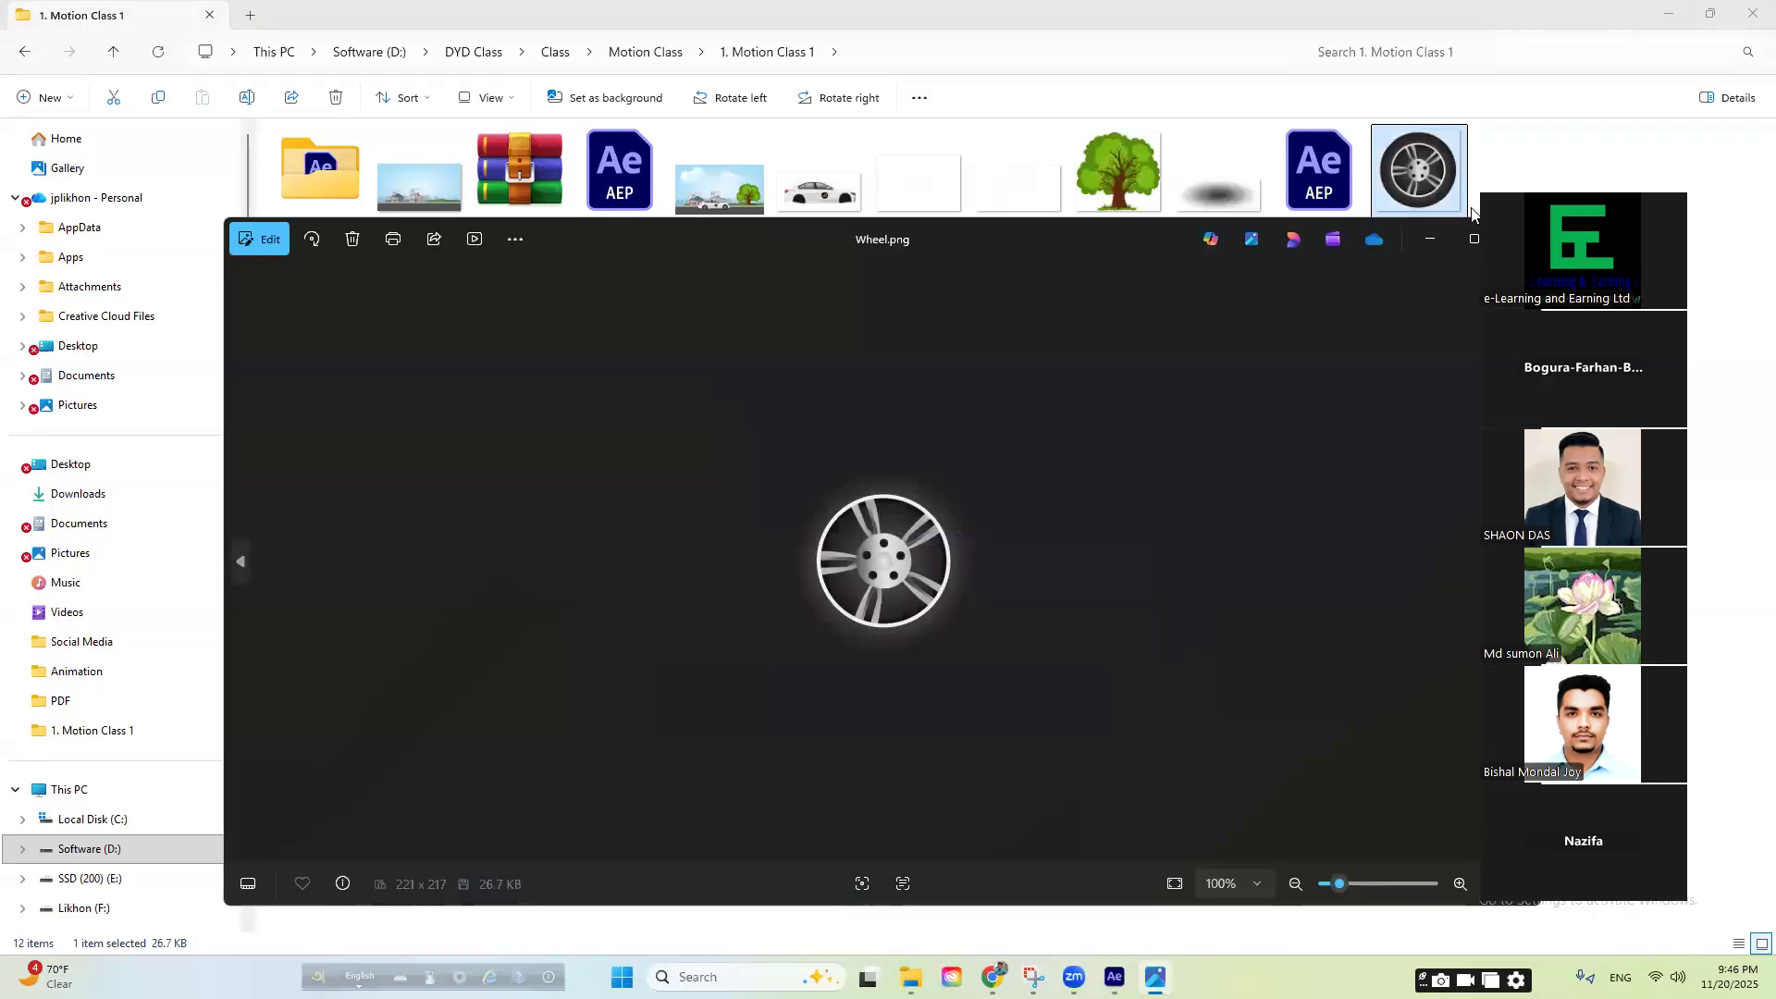
click(1518, 238)
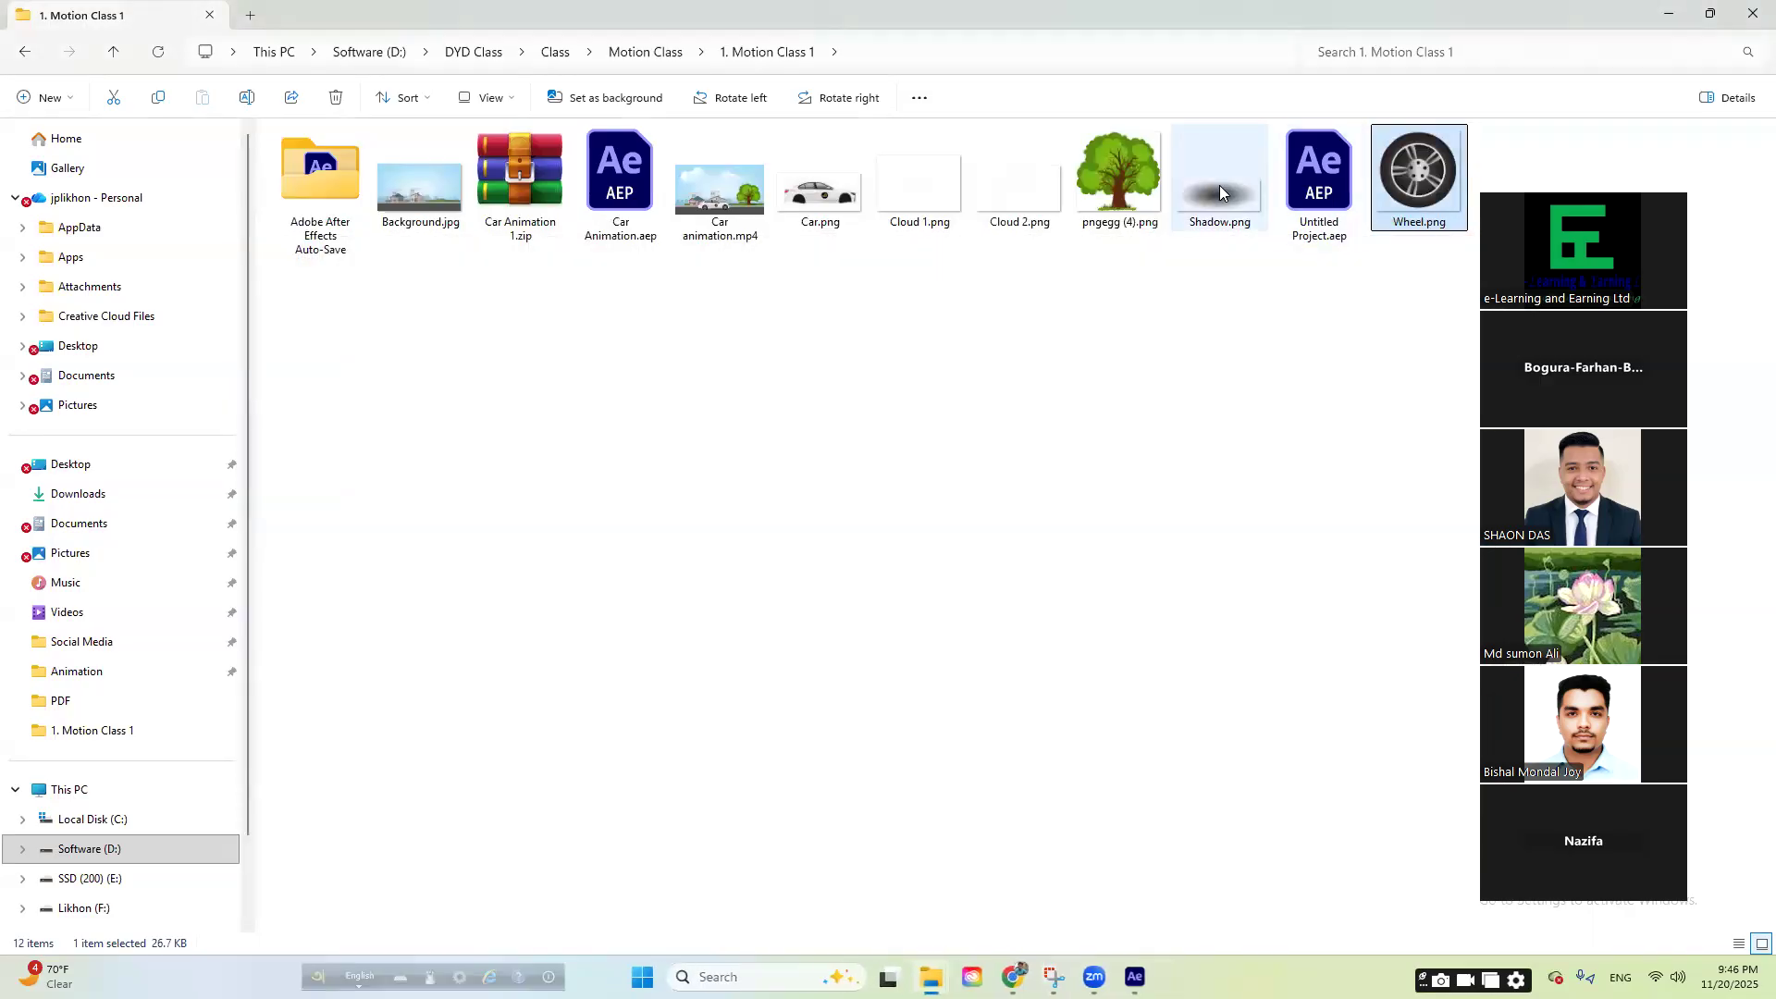
double_click(1008, 181)
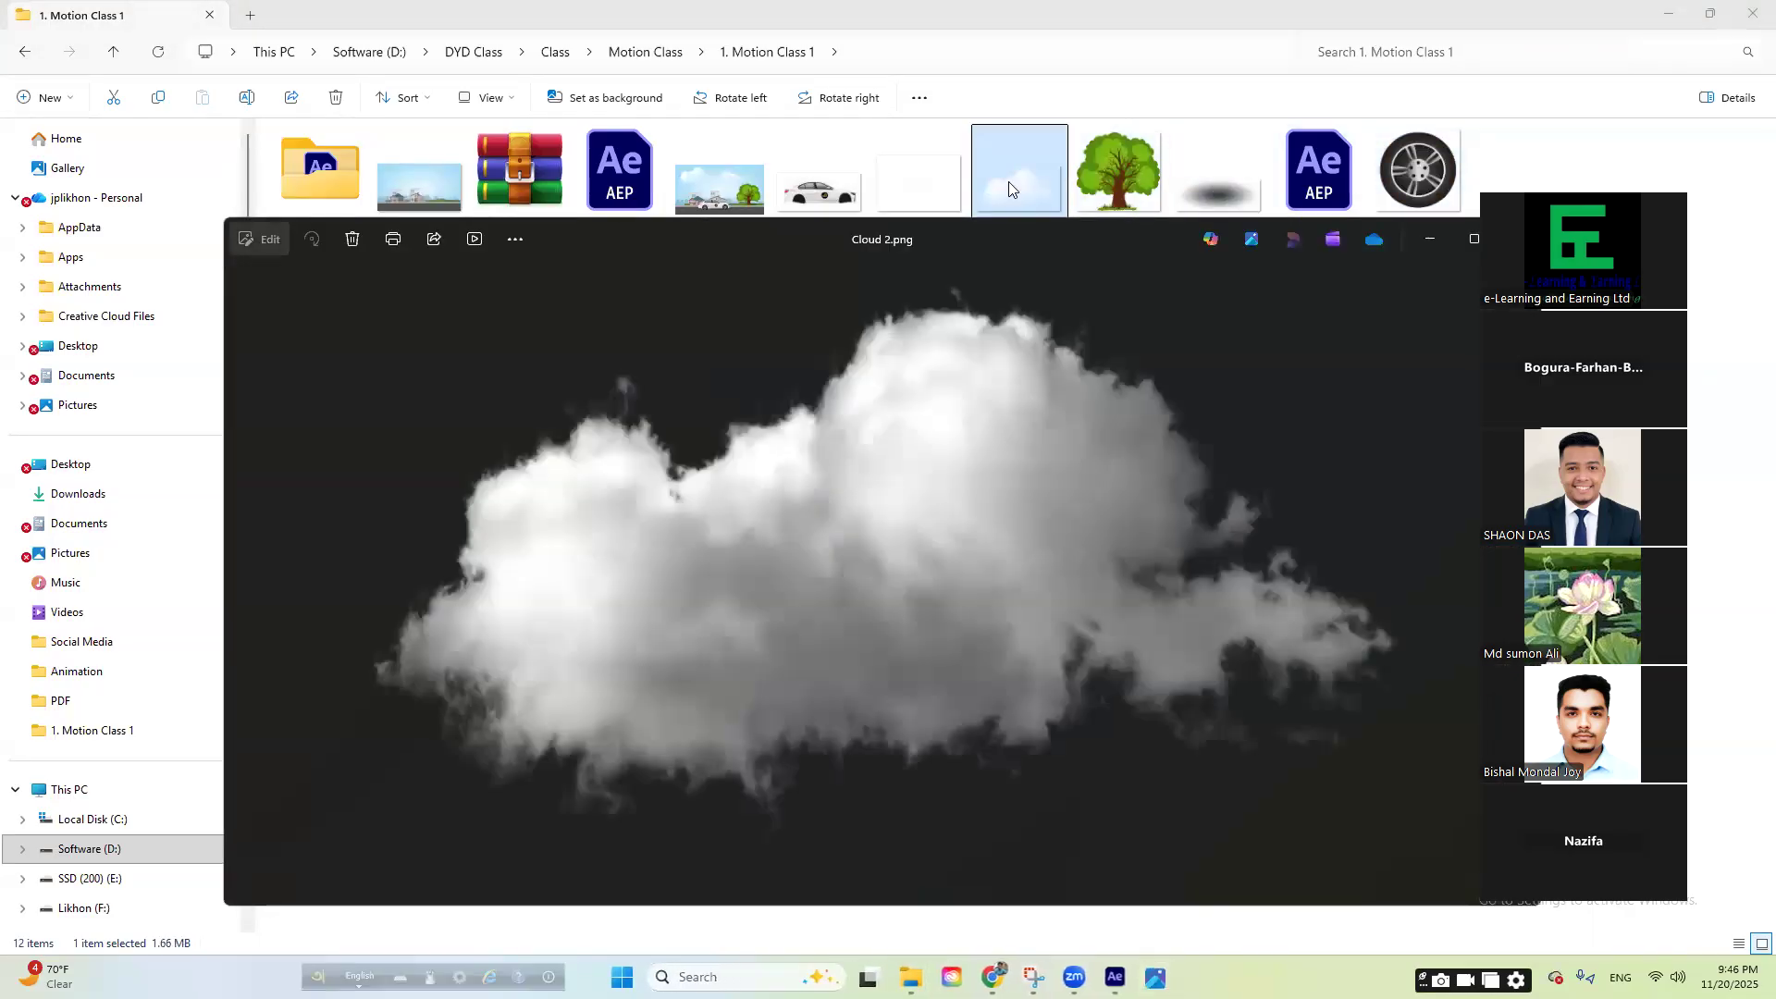
click(1518, 239)
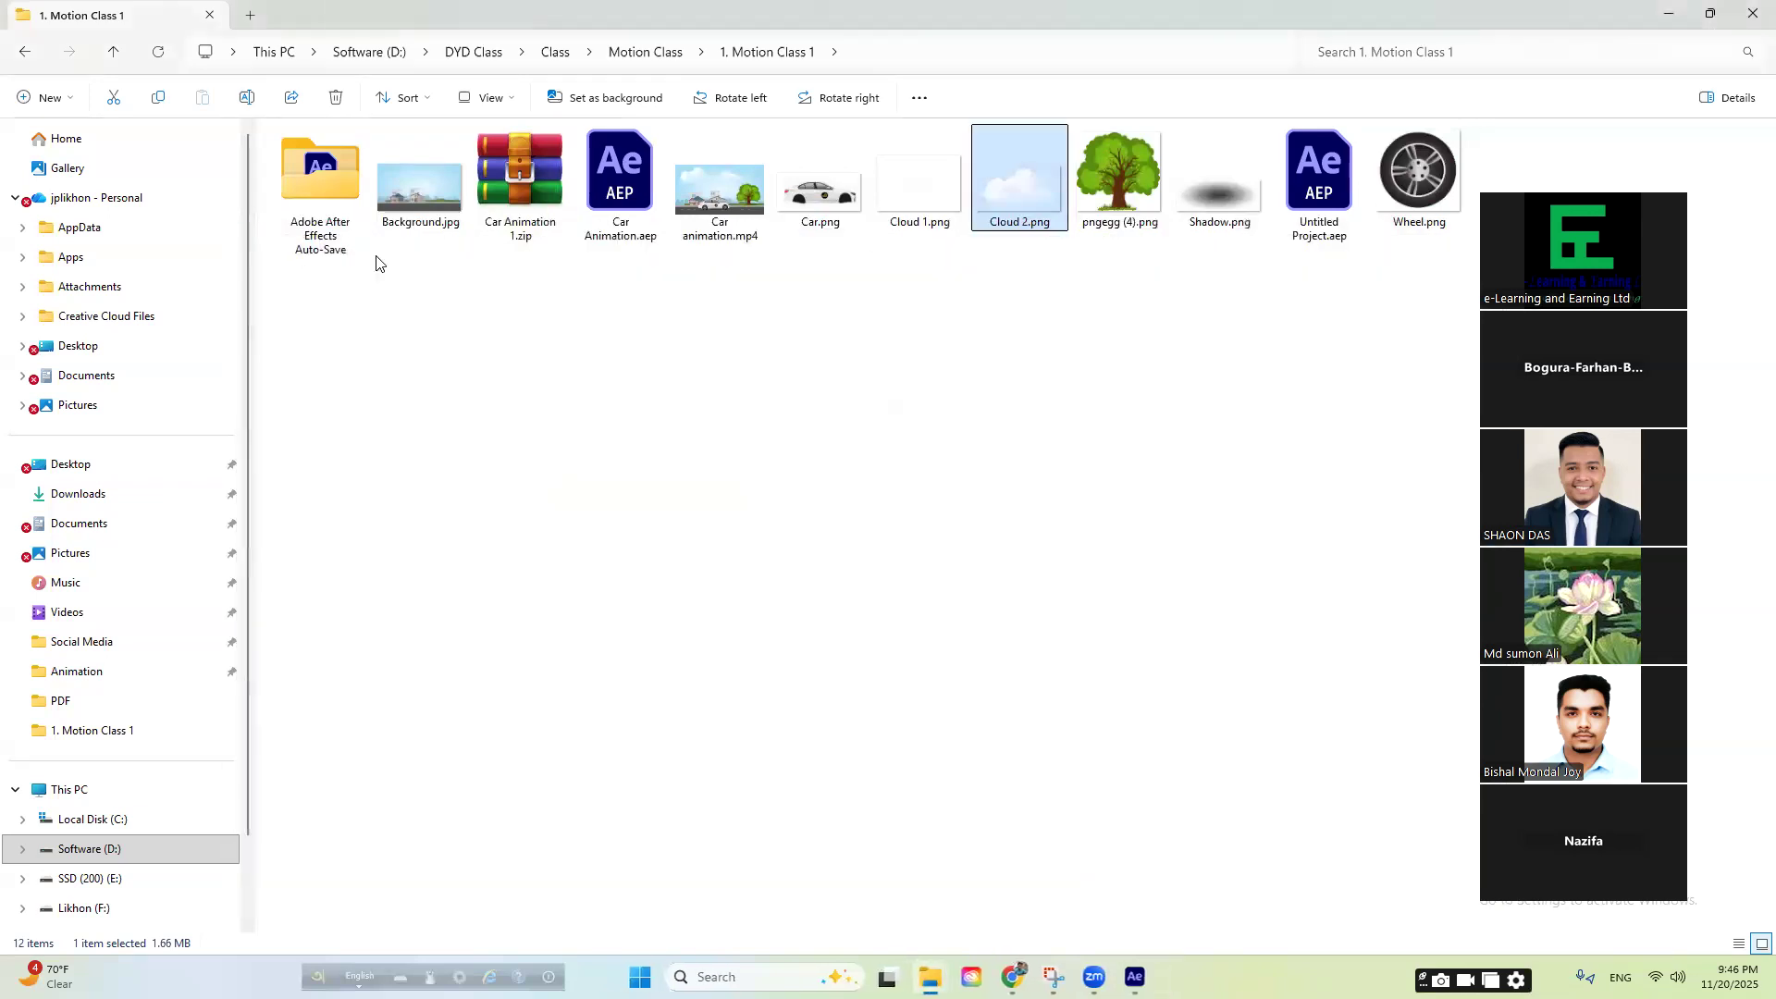
- Preview Background.jpg and check Car.png again, closing each image after viewing
click(748, 211)
double_click(429, 188)
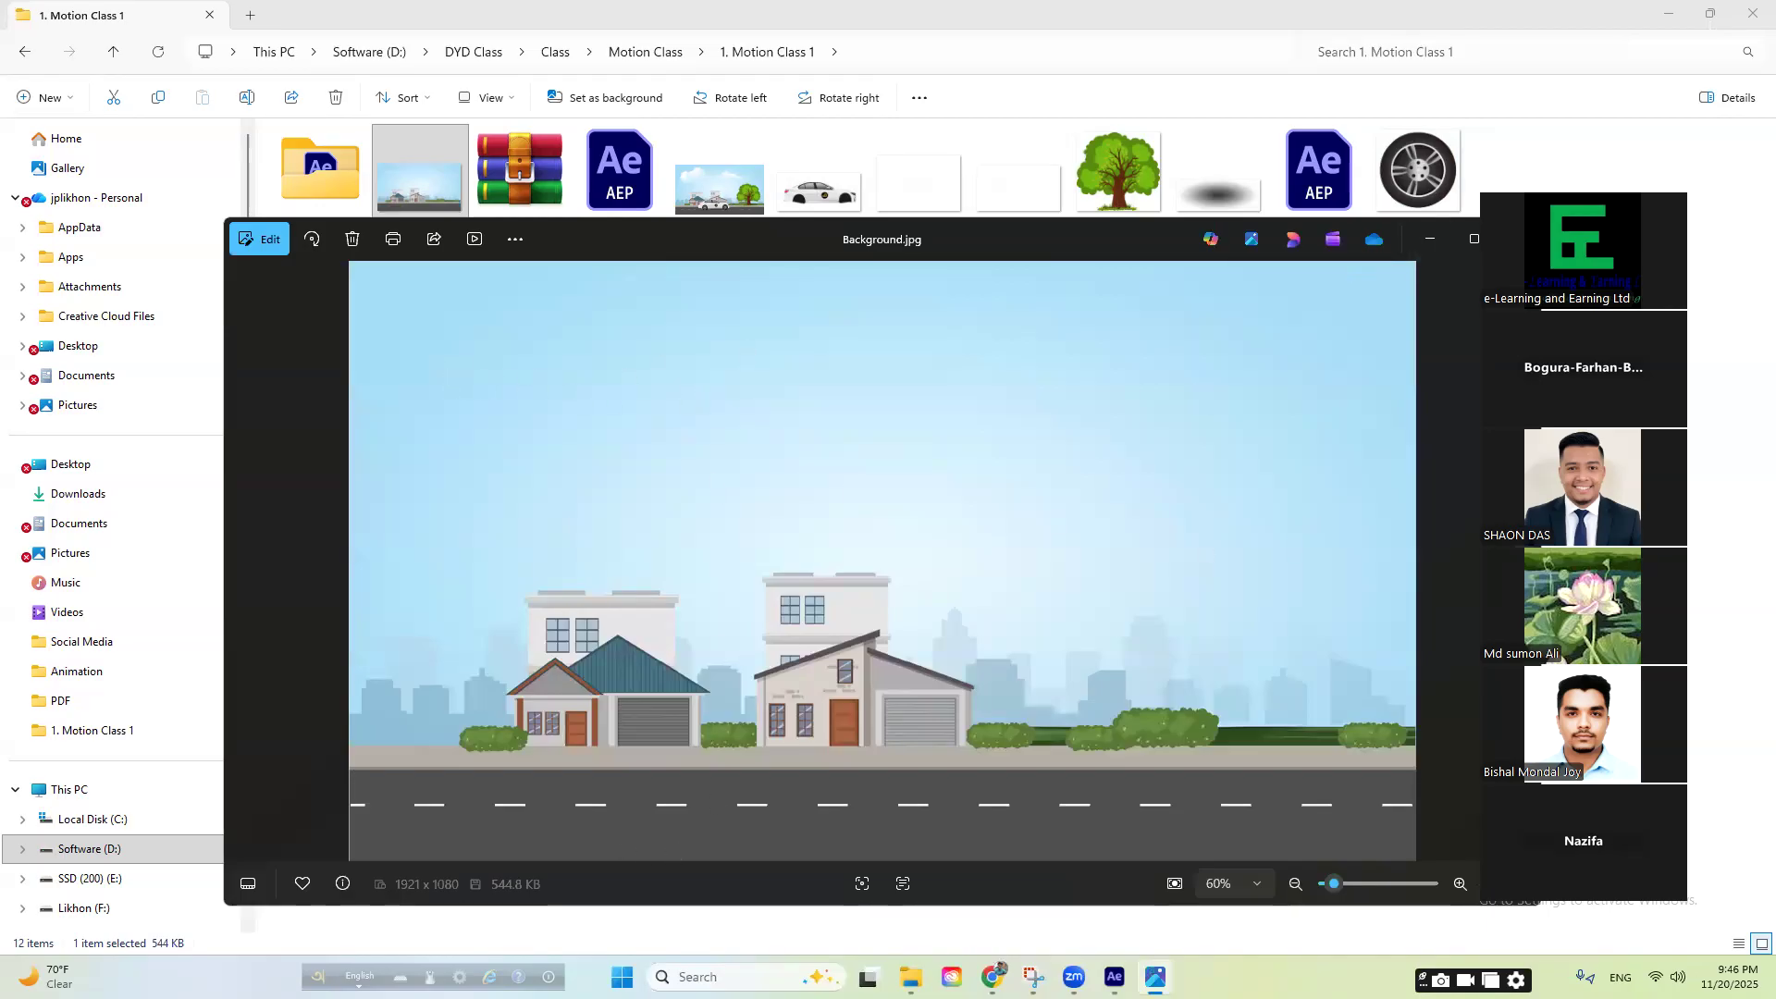
click(1517, 238)
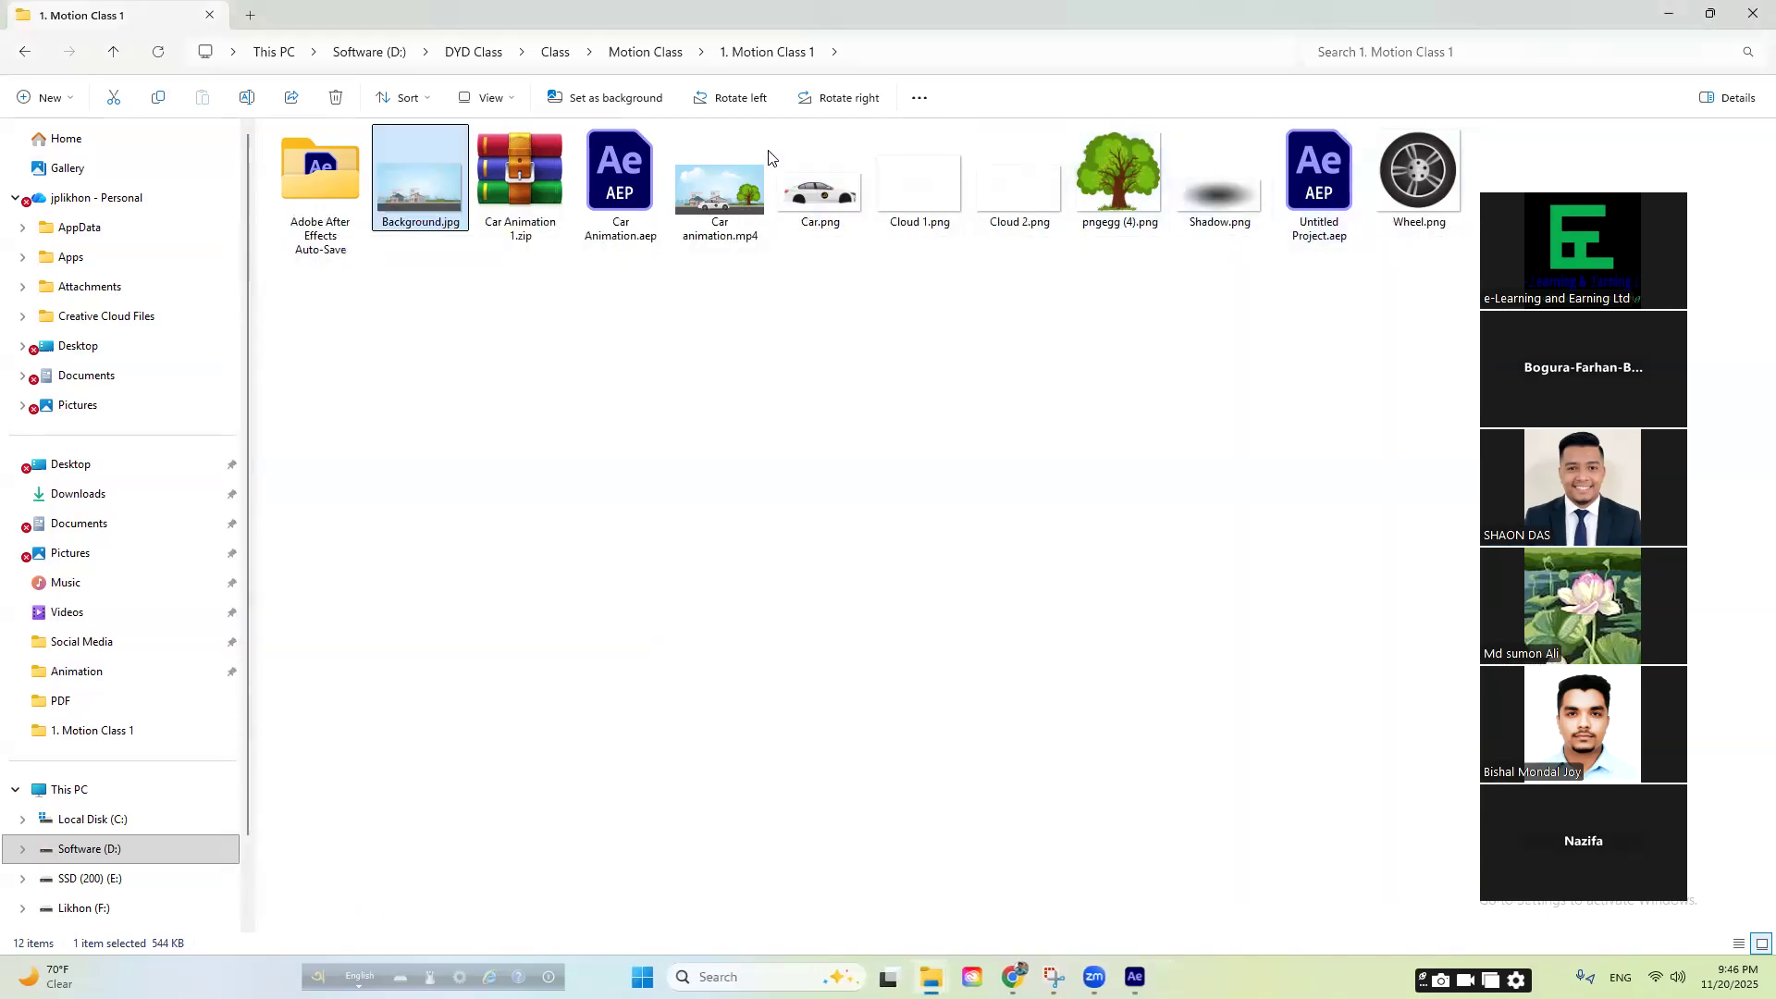
double_click(807, 202)
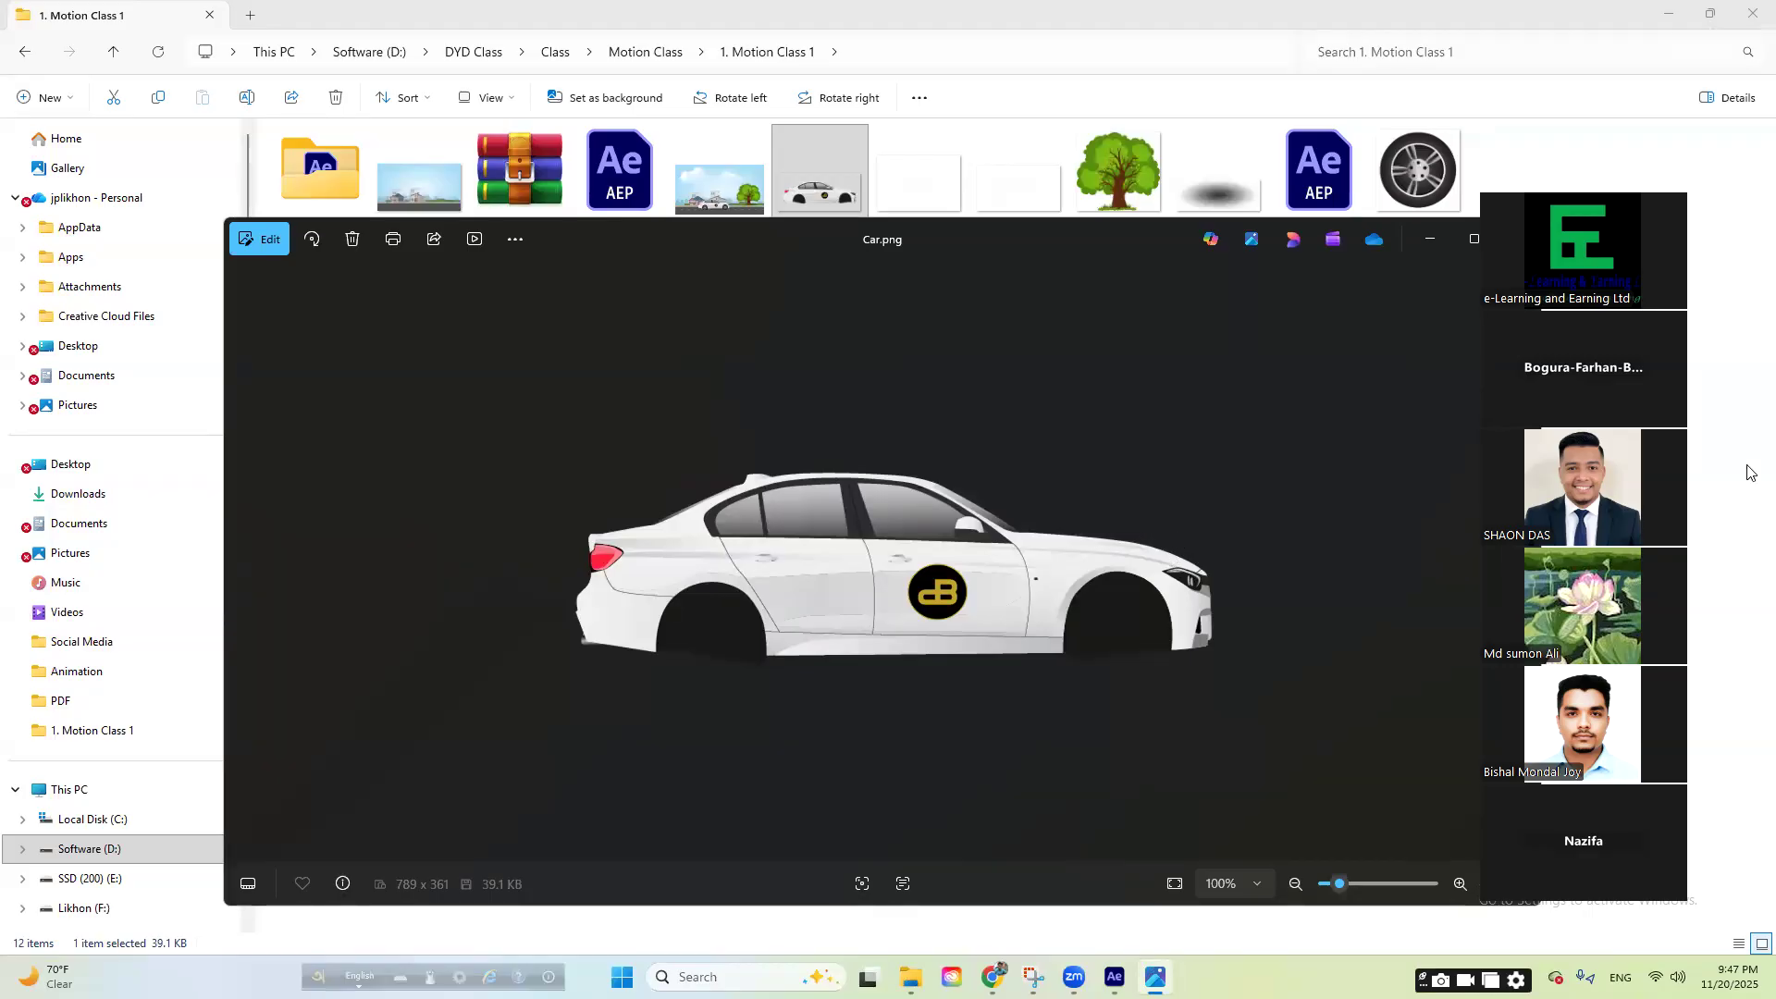
click(1517, 238)
click(1031, 464)
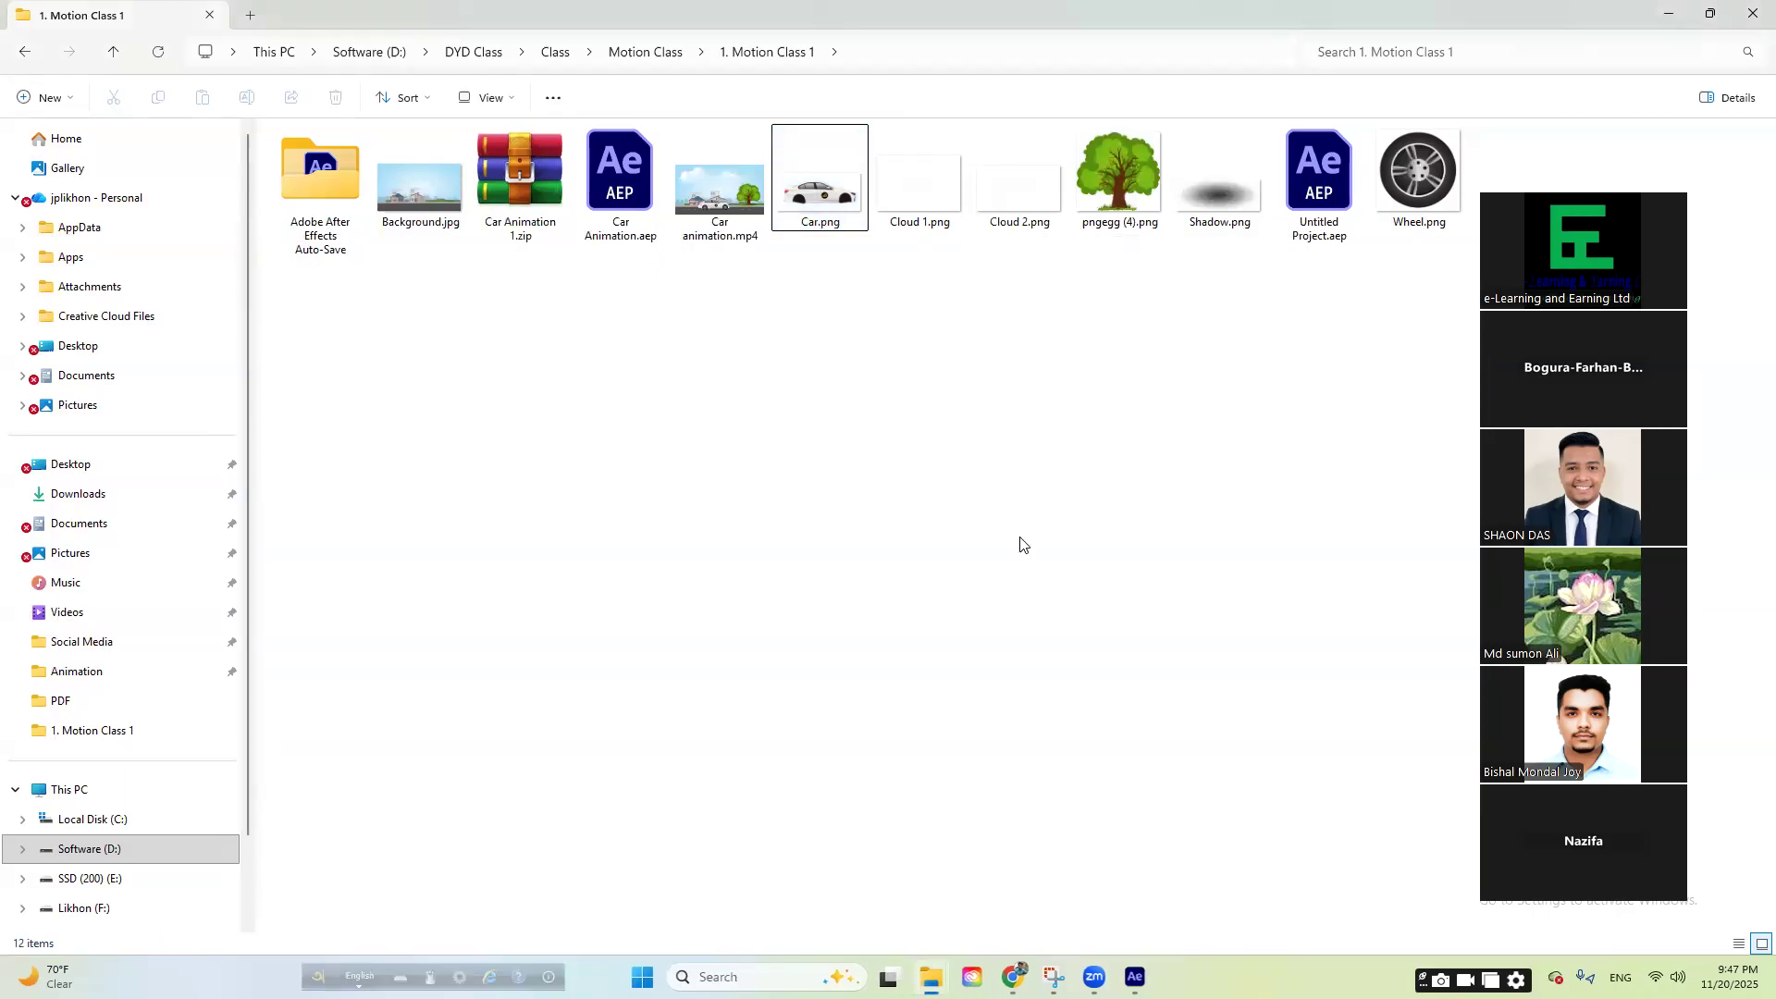
click(1013, 977)
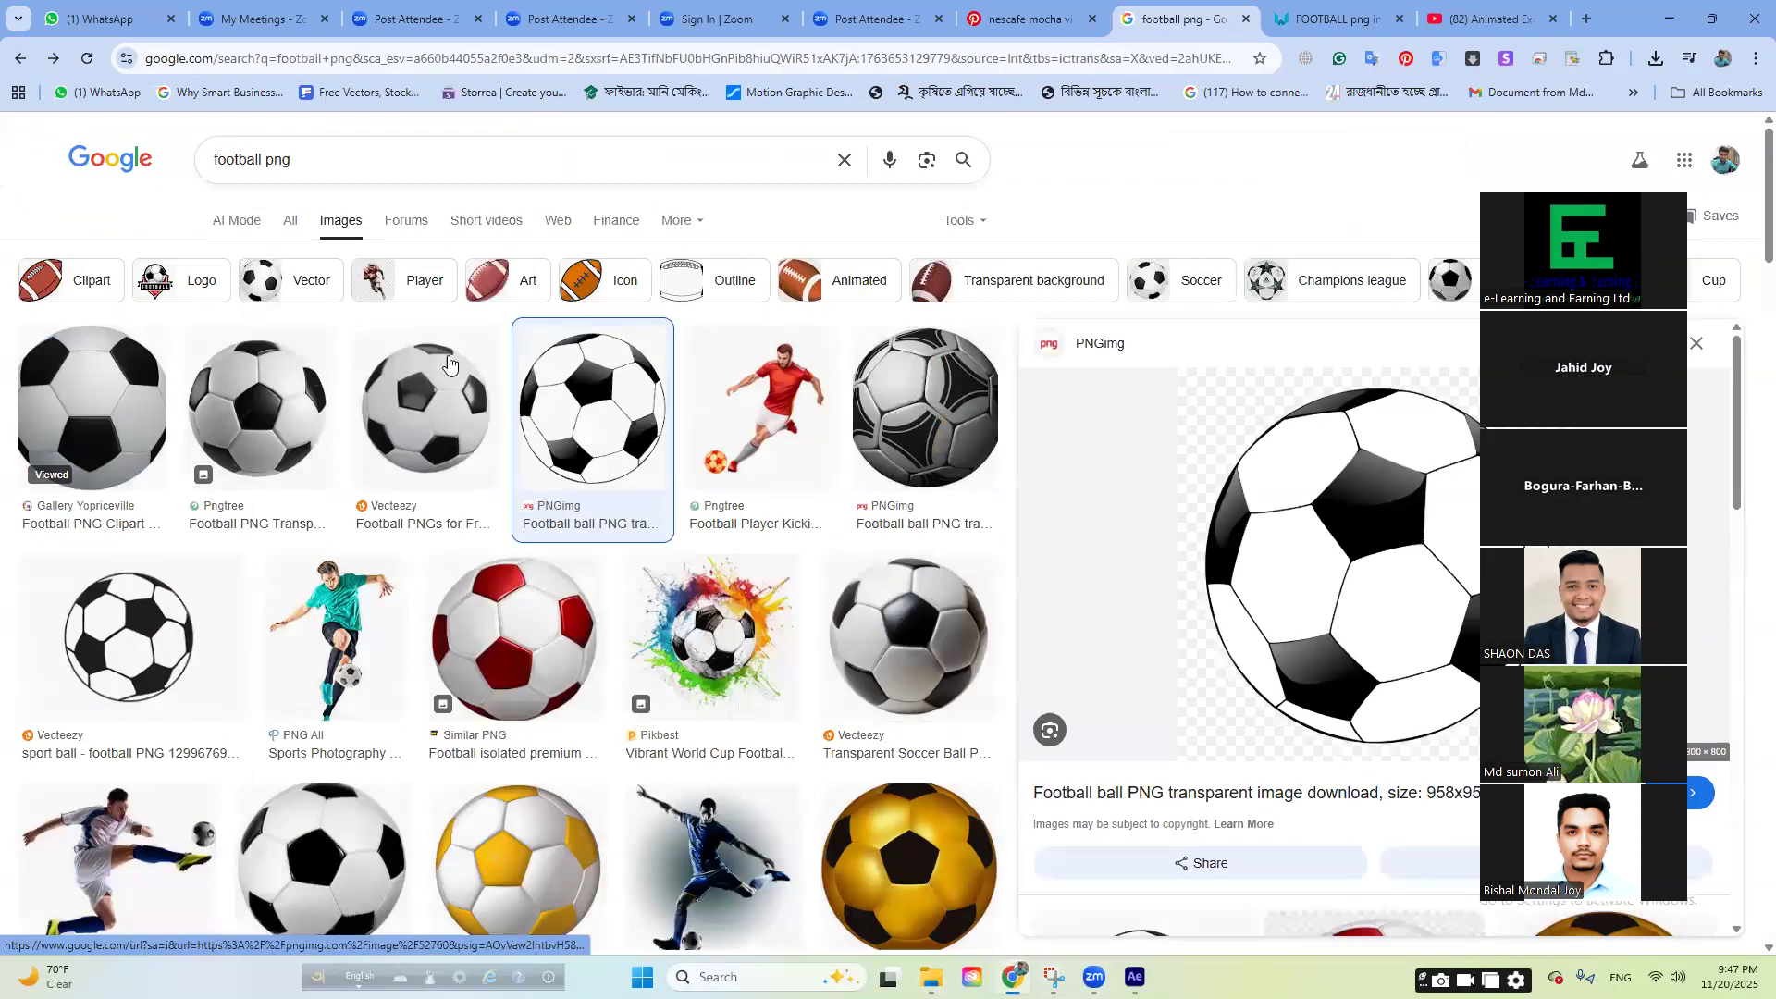
click(1094, 977)
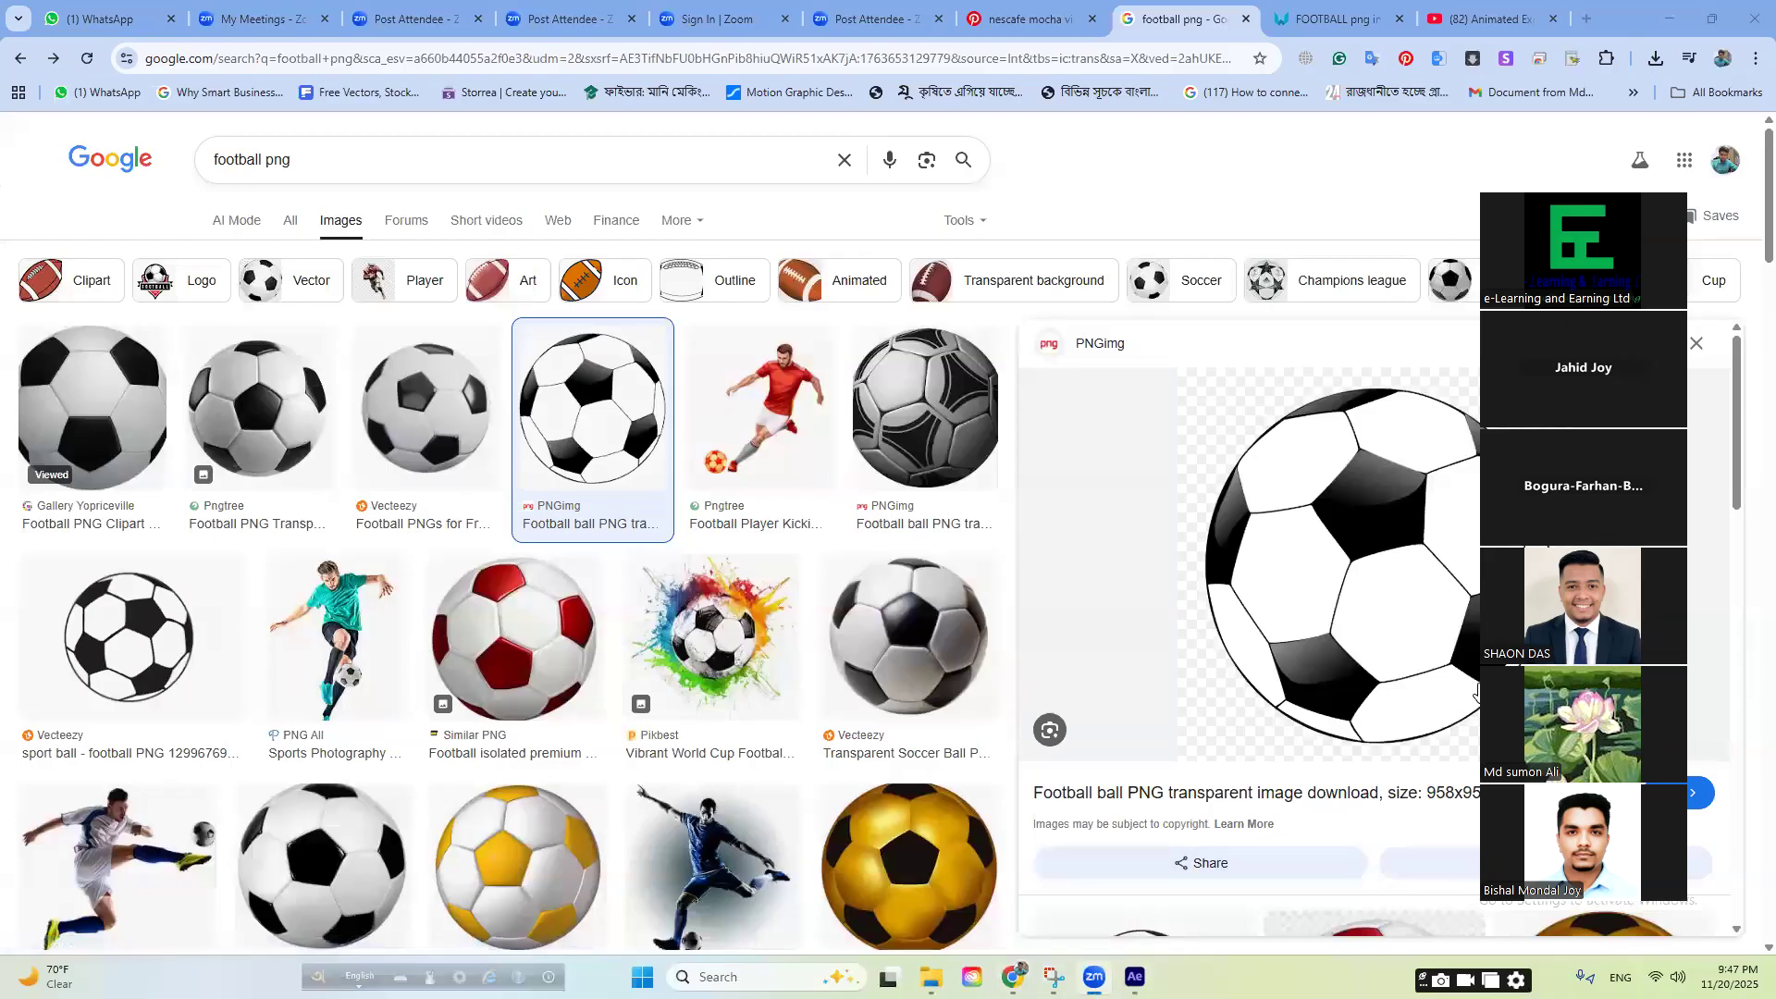
click(1610, 5)
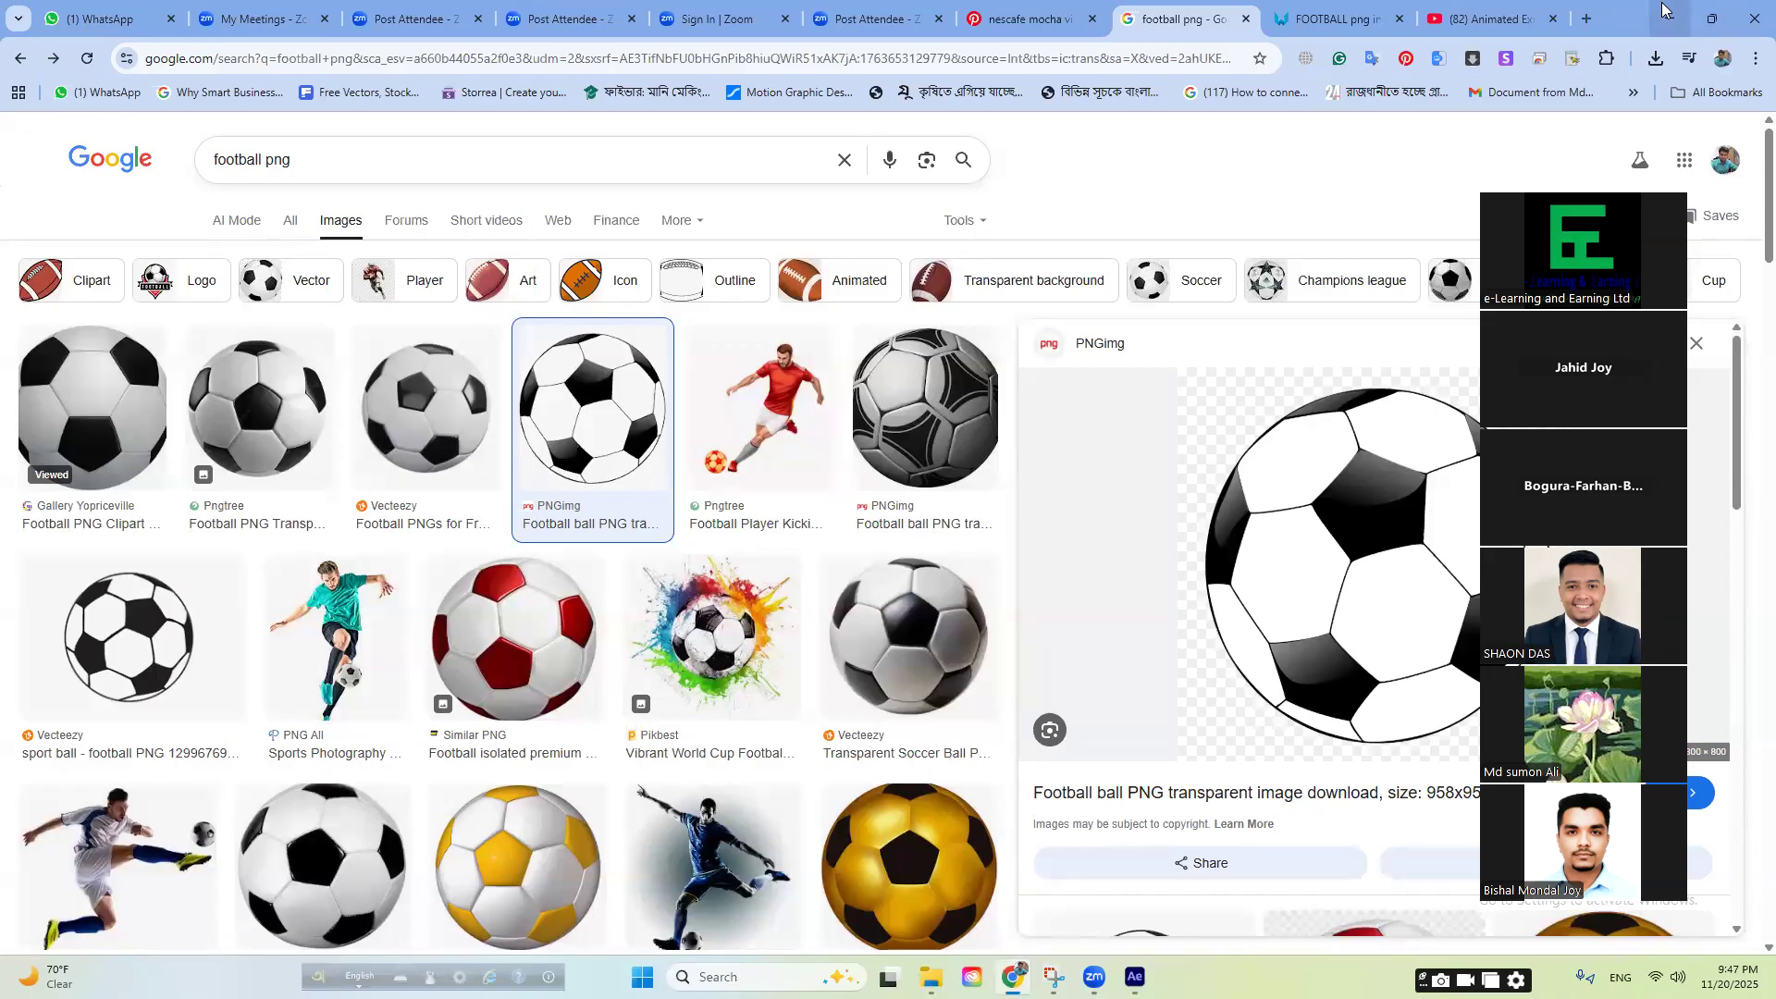
click(1662, 10)
- Import Background.jpg from the motion class folder into the After Effects project
click(726, 199)
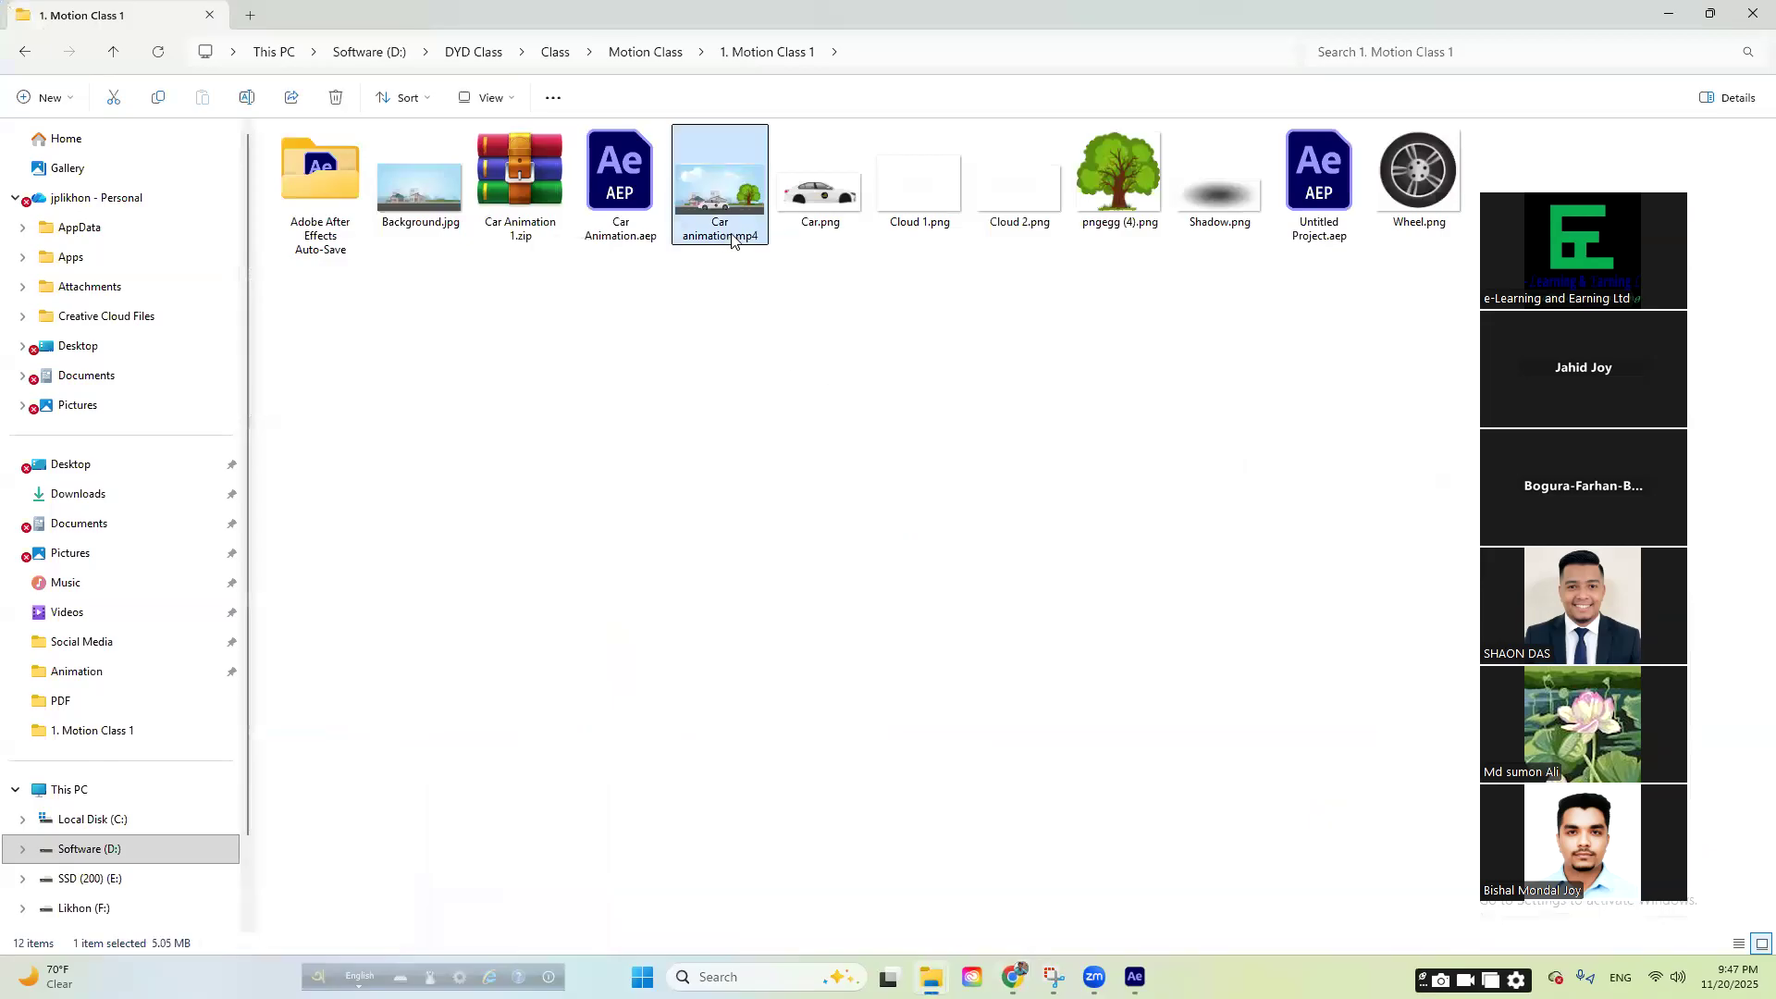
click(425, 197)
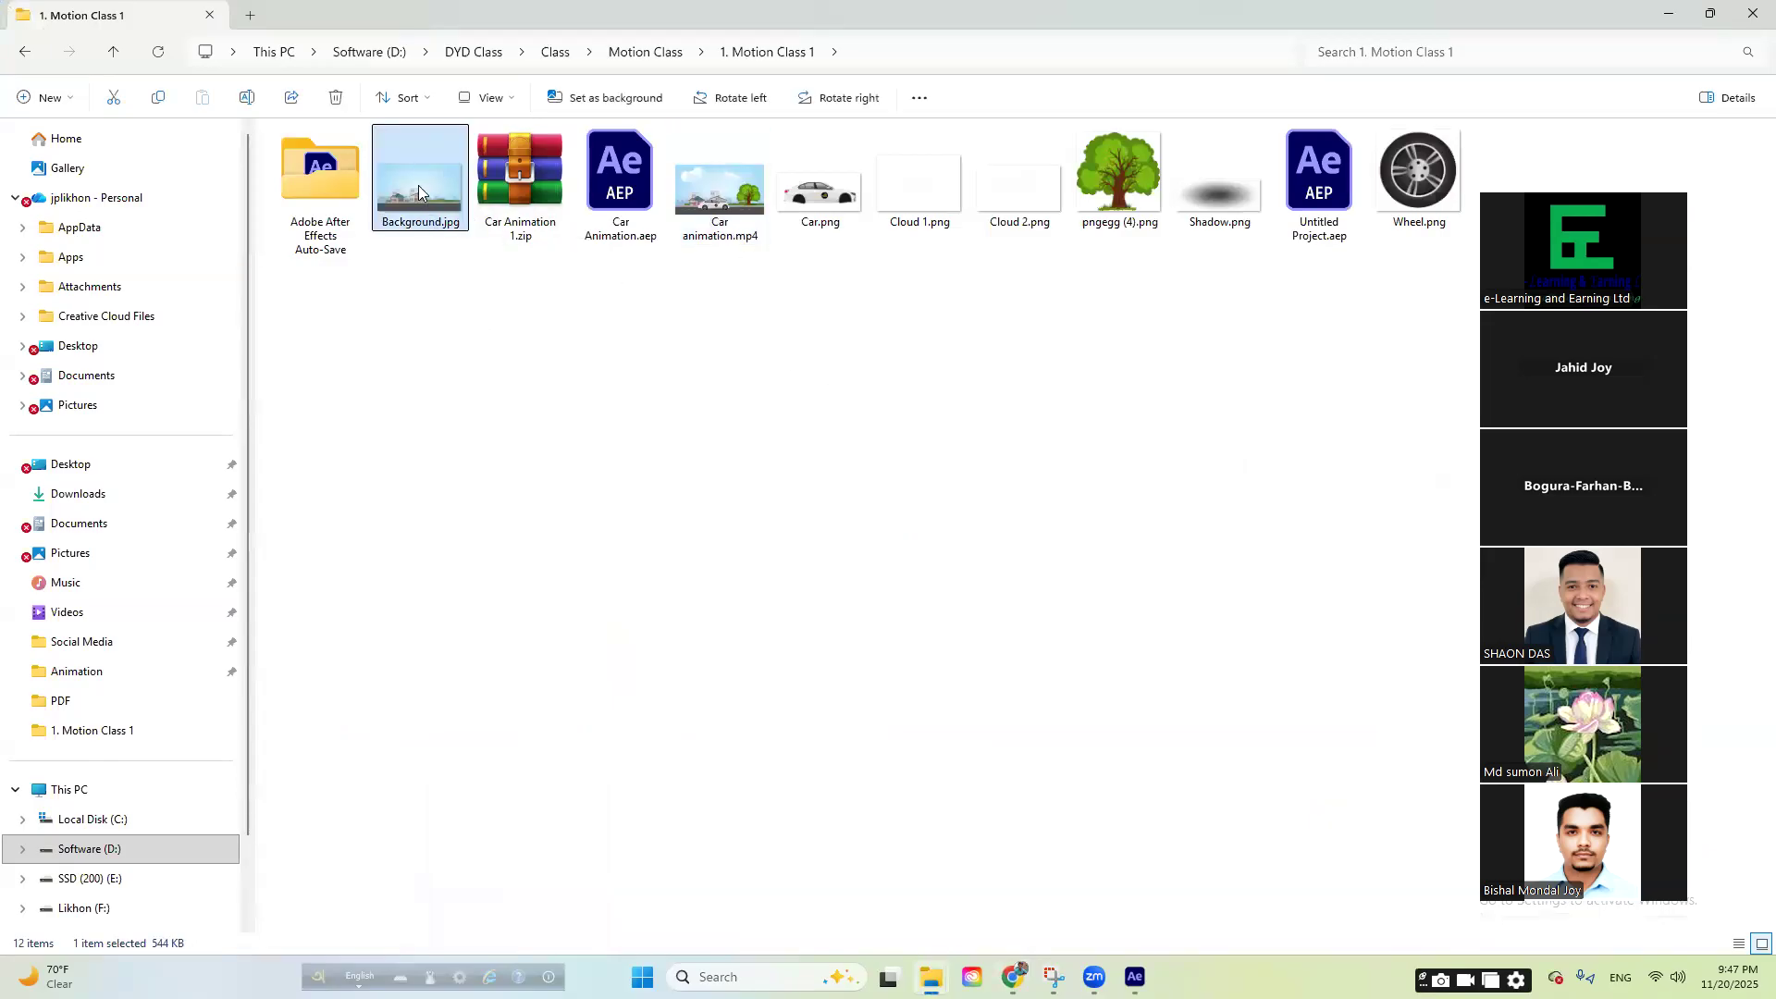
drag(419, 177, 796, 509)
drag(459, 159, 130, 454)
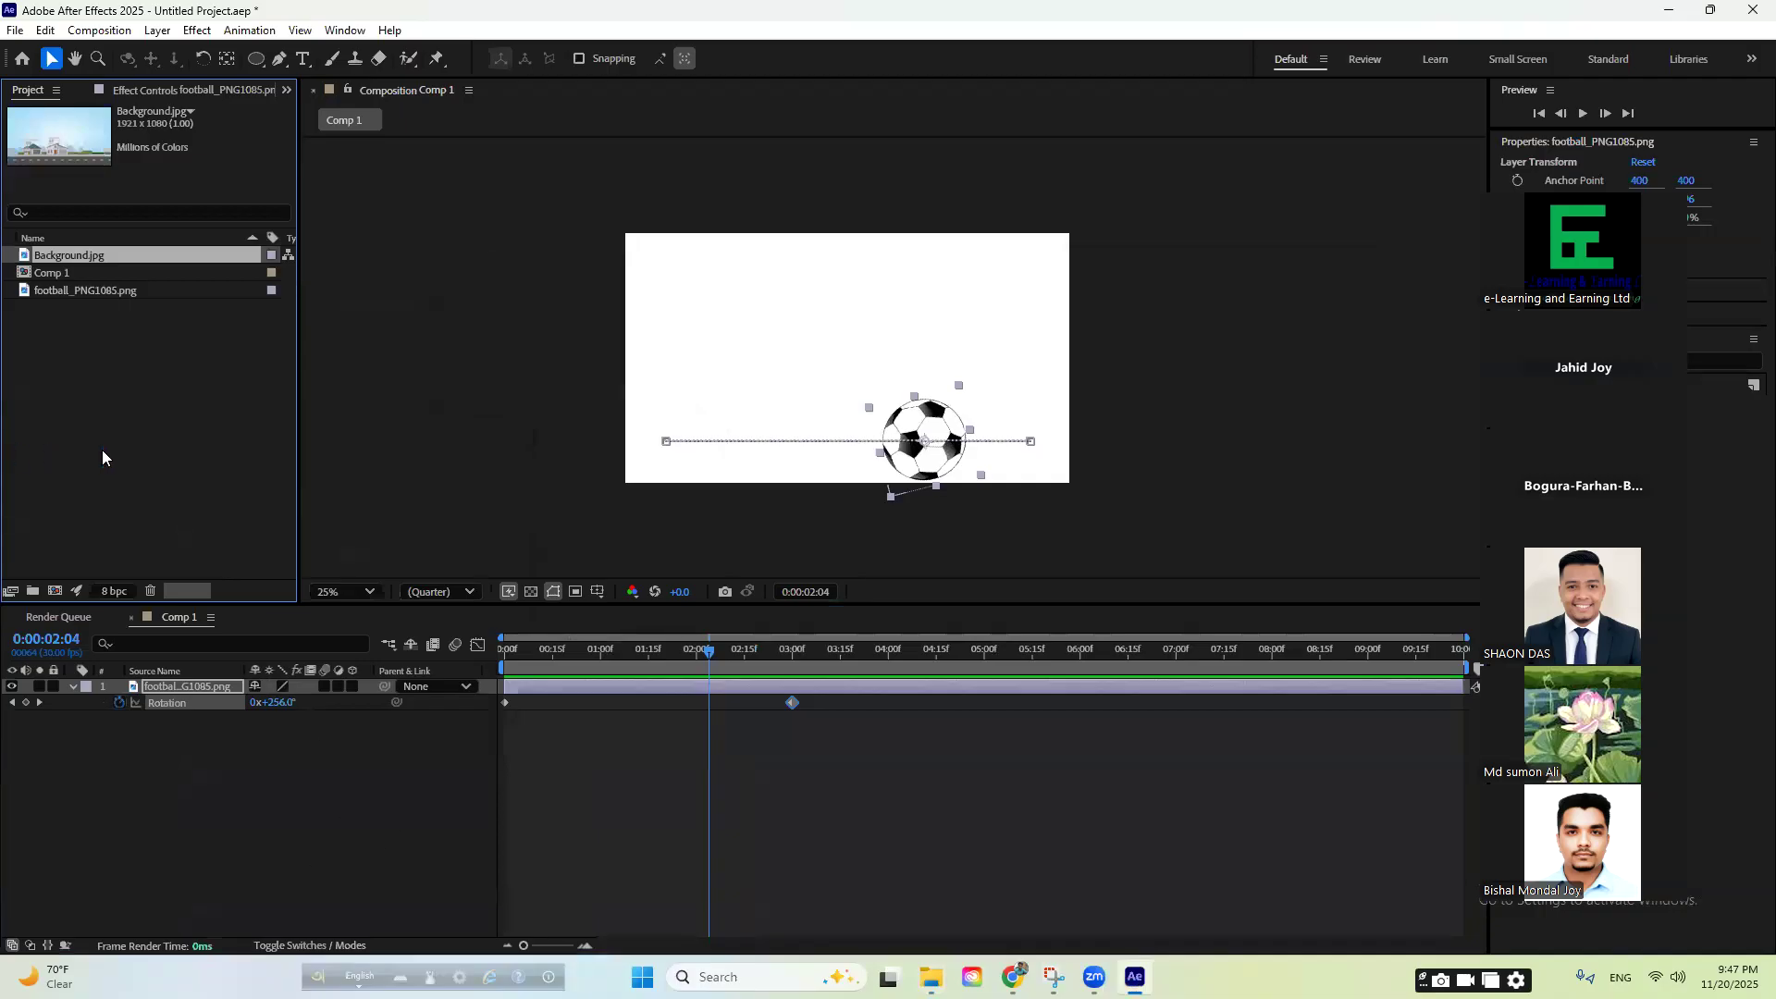
- Delete football_PNG1085.png from the project and from the composition that uses it
drag(134, 425, 22, 287)
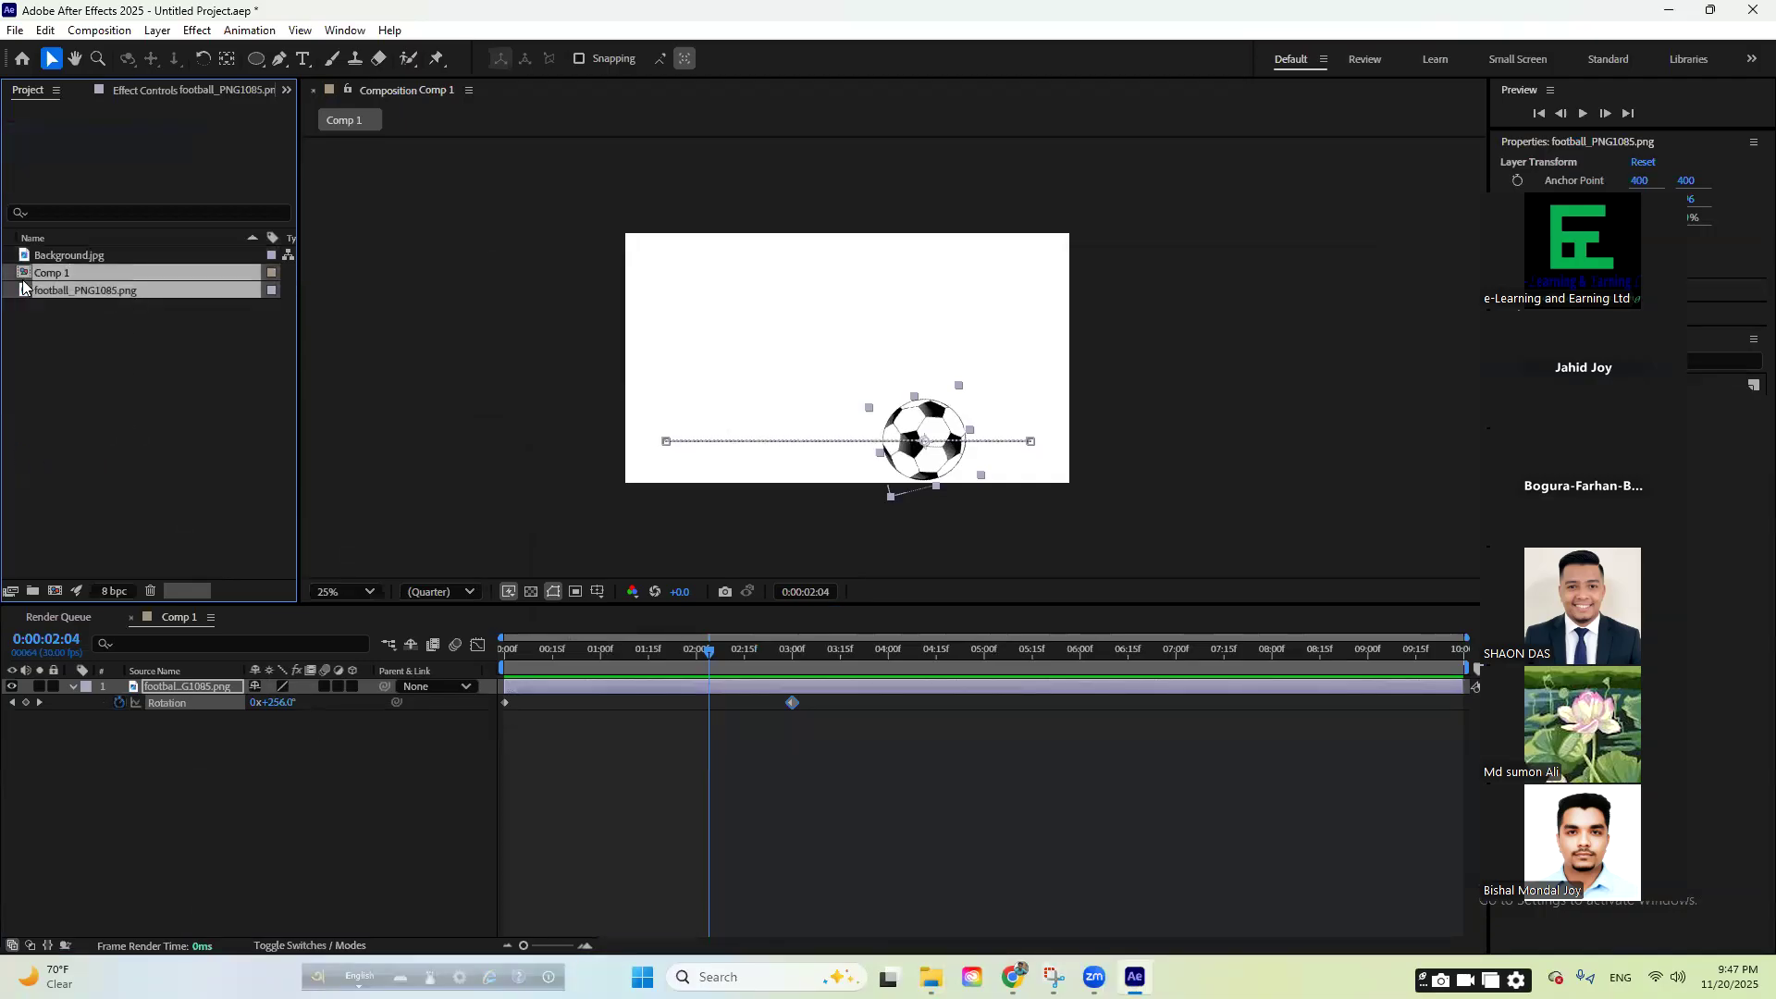
click(91, 418)
click(56, 294)
key(Delete)
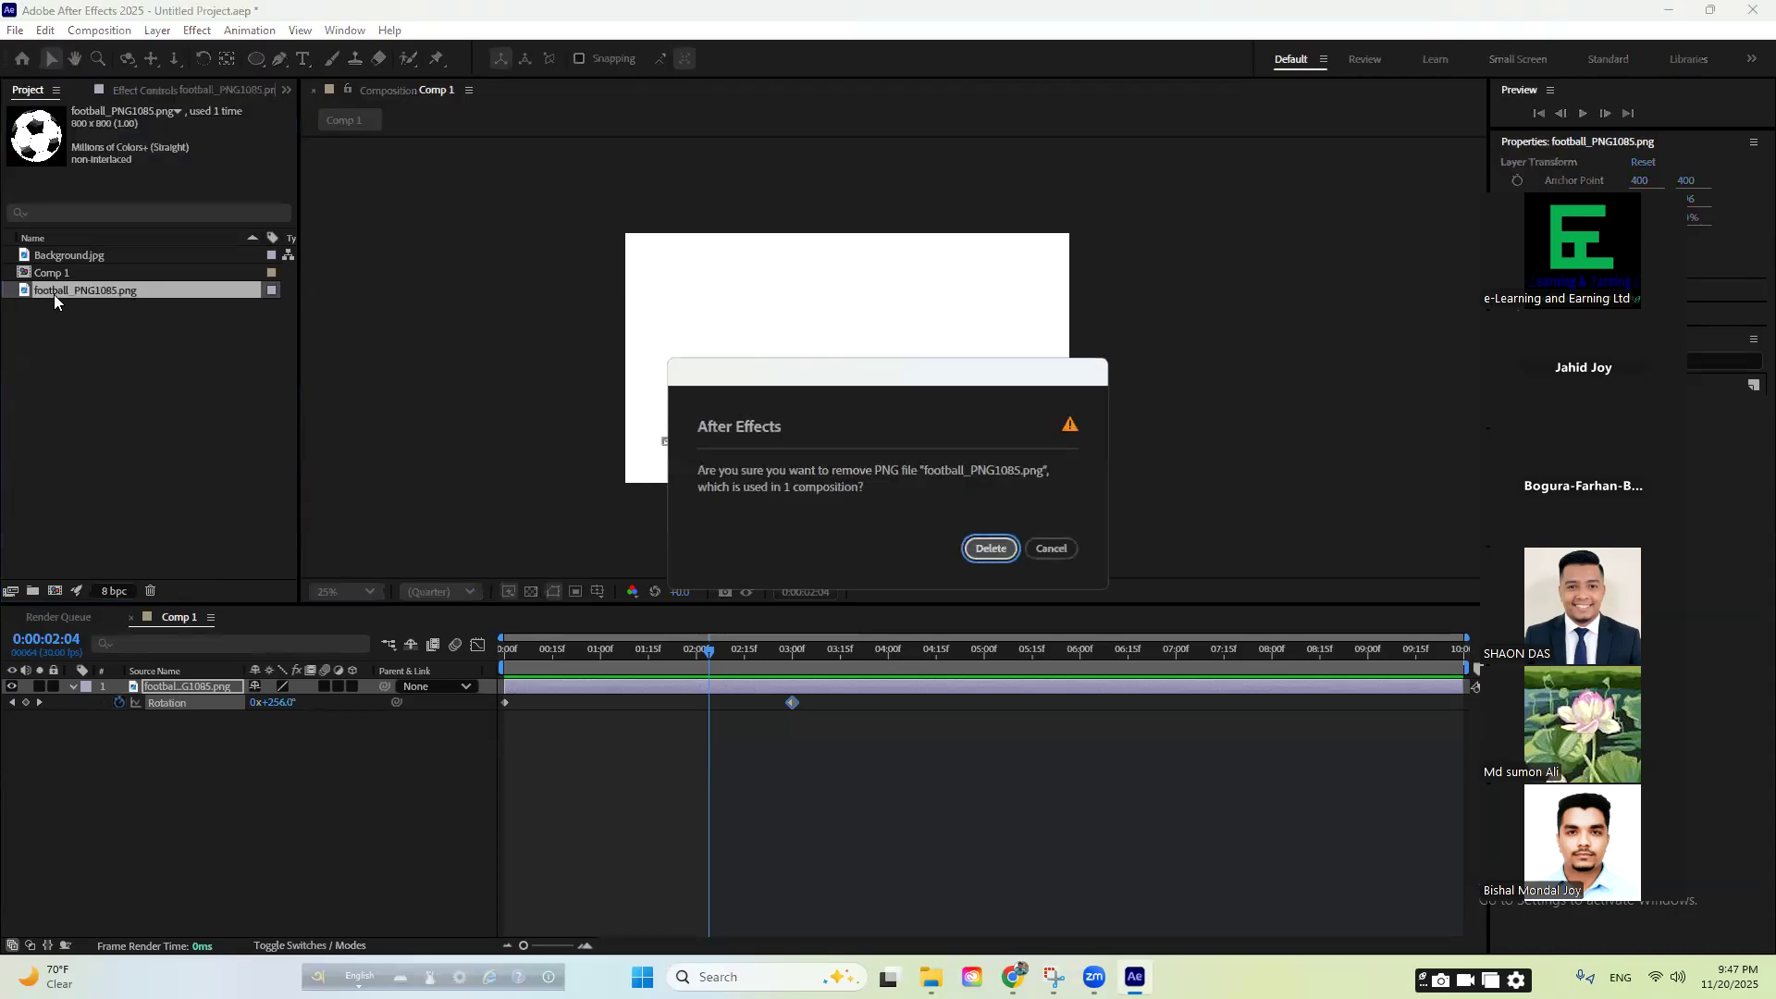
click(990, 548)
- Add Background.jpg to the Comp 1 timeline as a layer
click(82, 257)
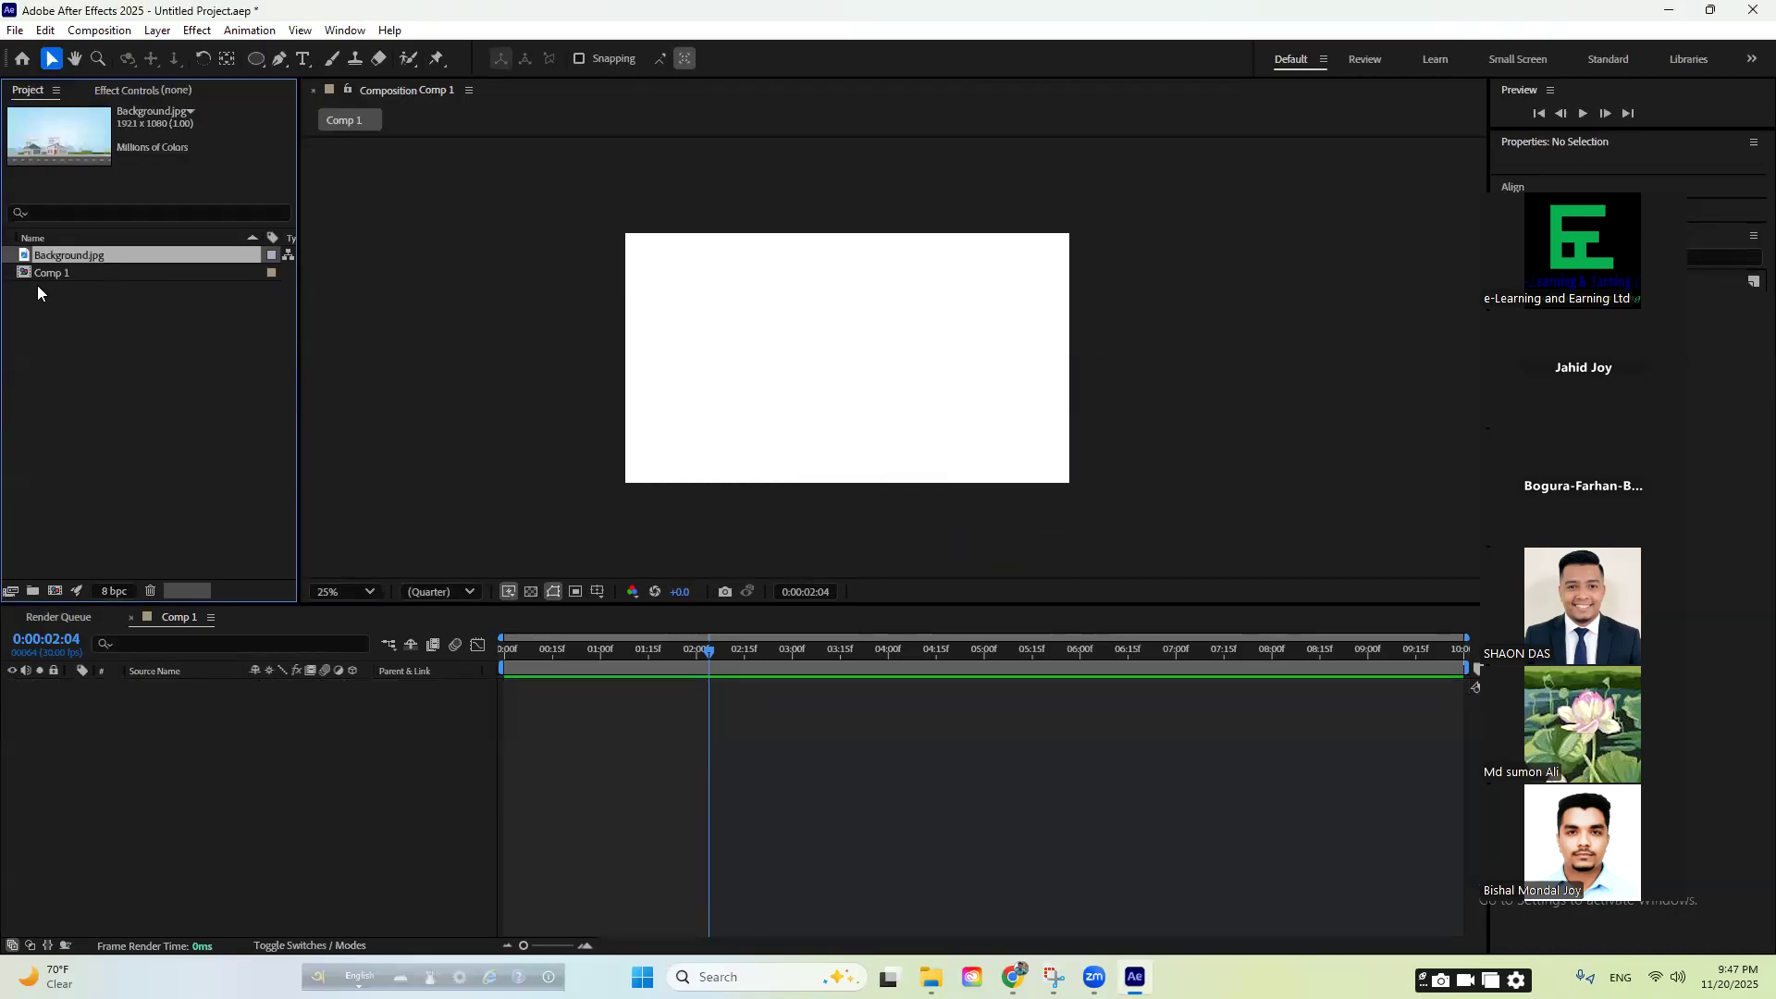
drag(81, 257, 231, 644)
drag(235, 782, 234, 785)
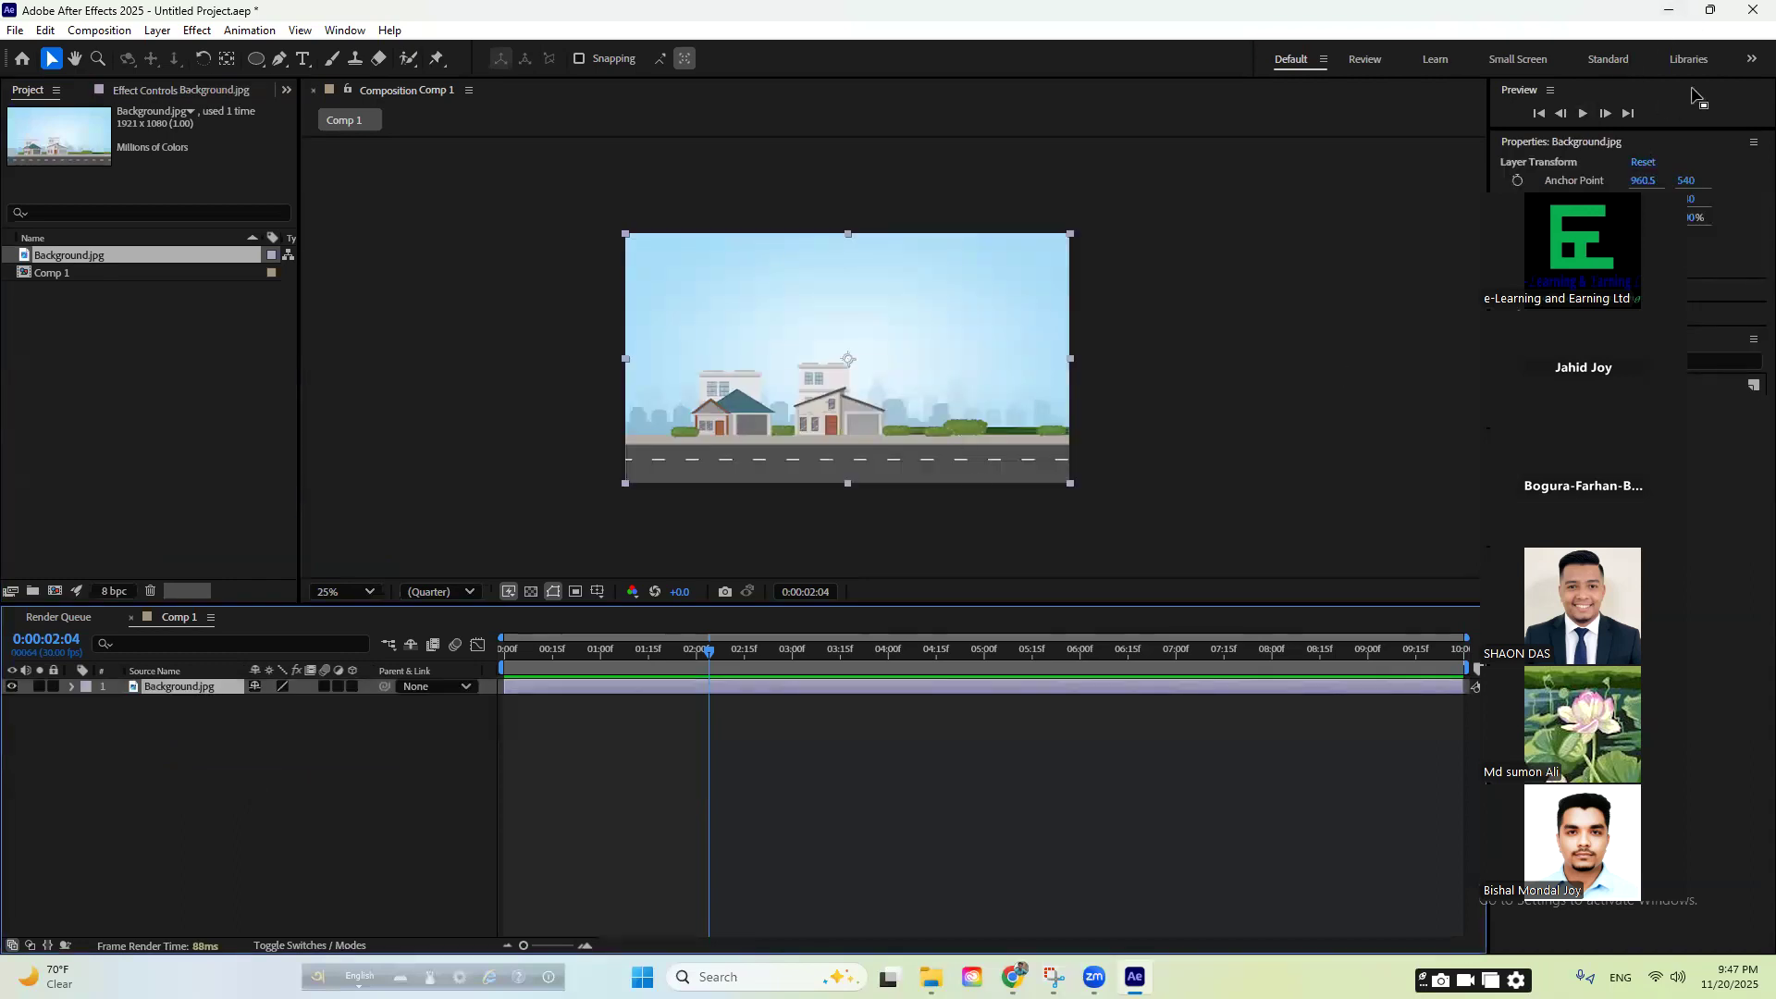
- Switch to the 1. Motion Class 1 folder and play Car animation.mp4 as a reference, closing the player after viewing
key(alt+Tab)
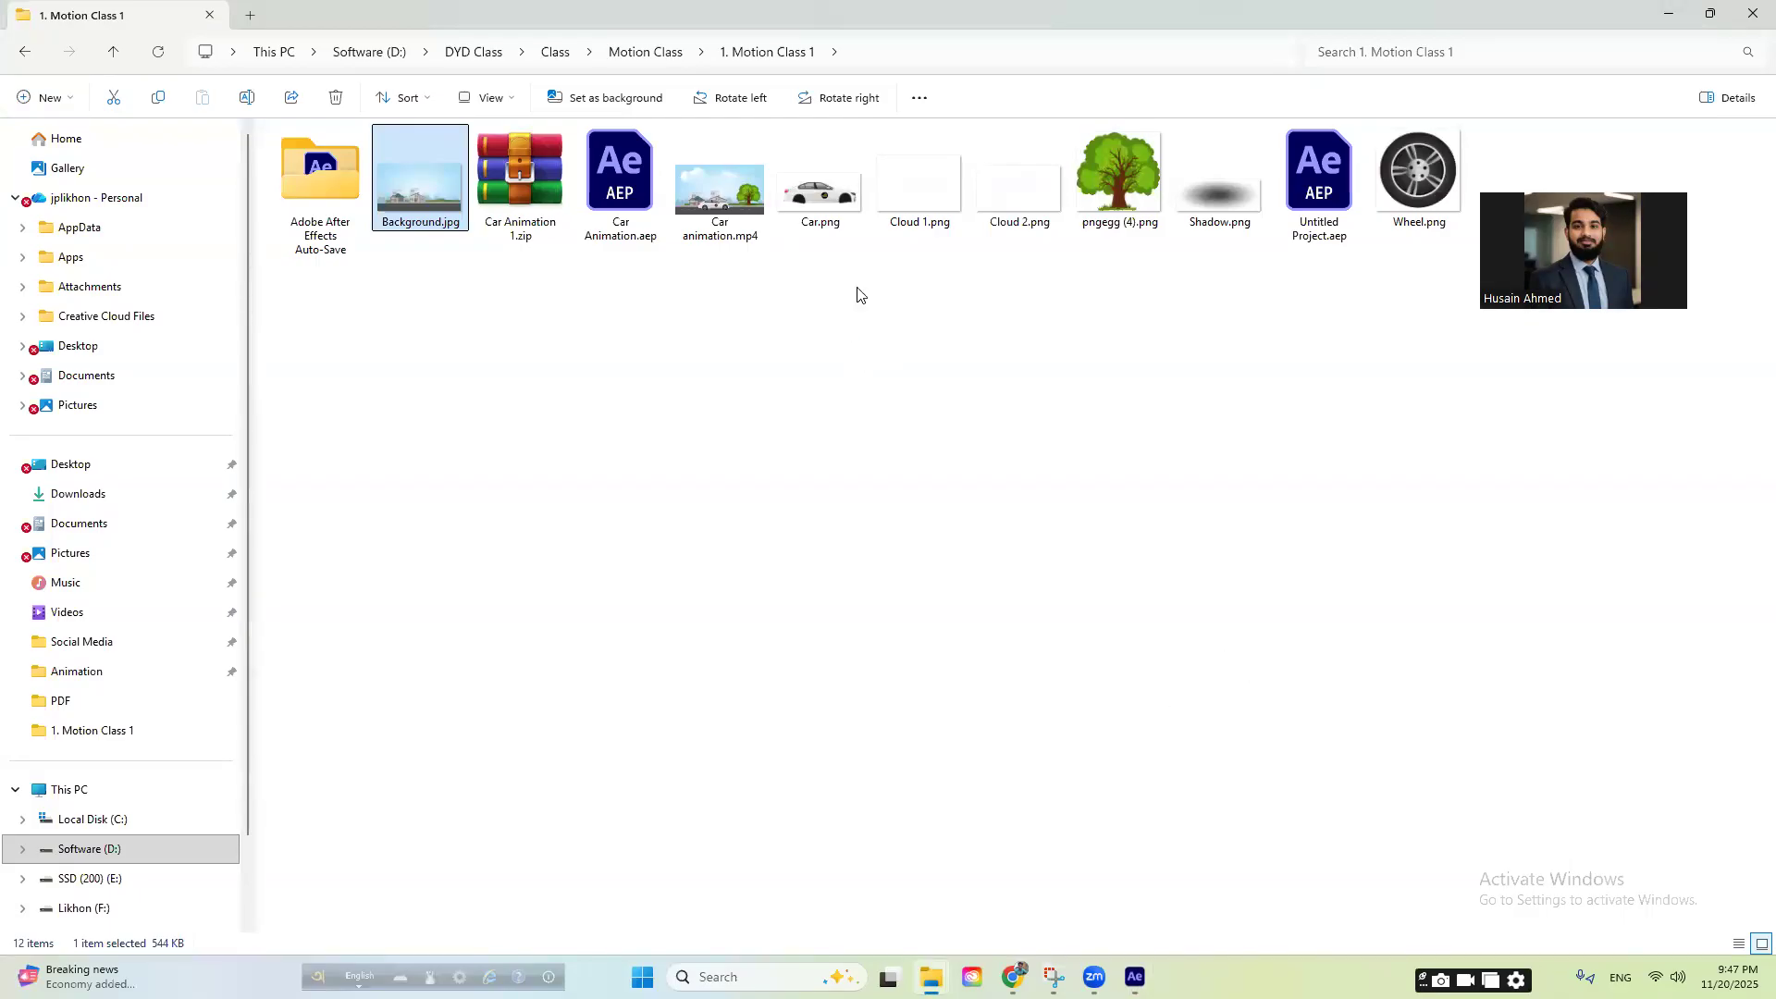
drag(809, 285, 1269, 129)
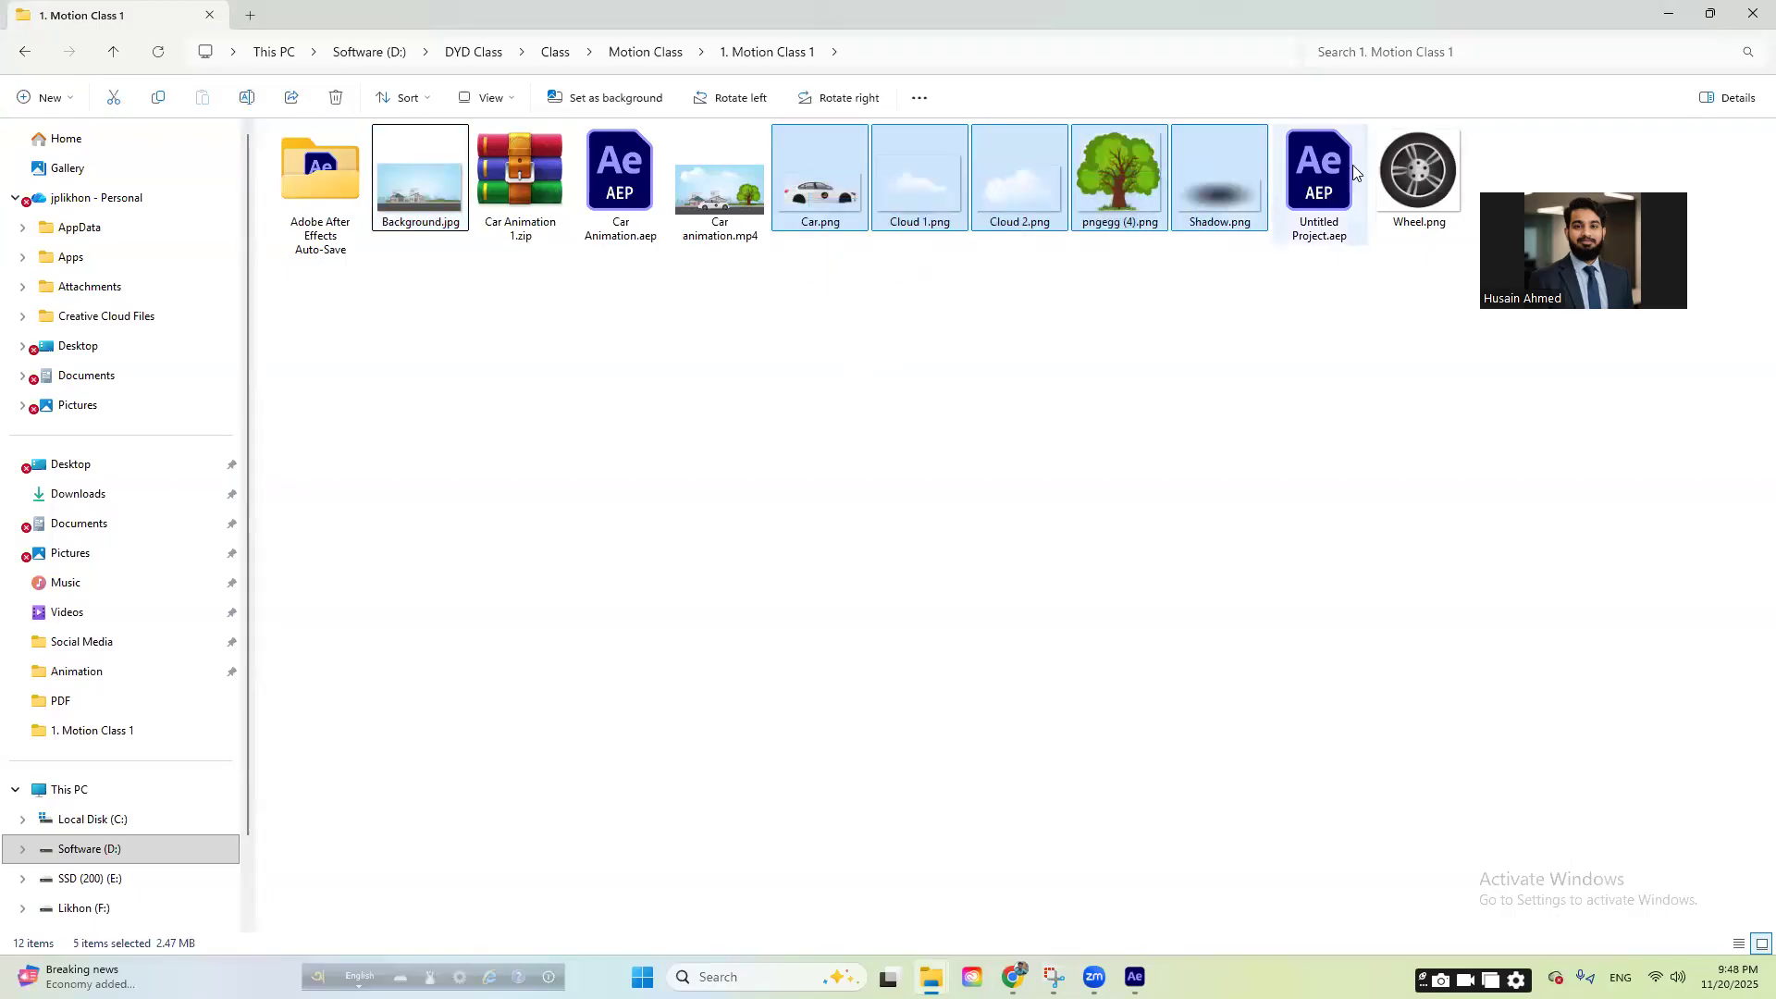
click(984, 456)
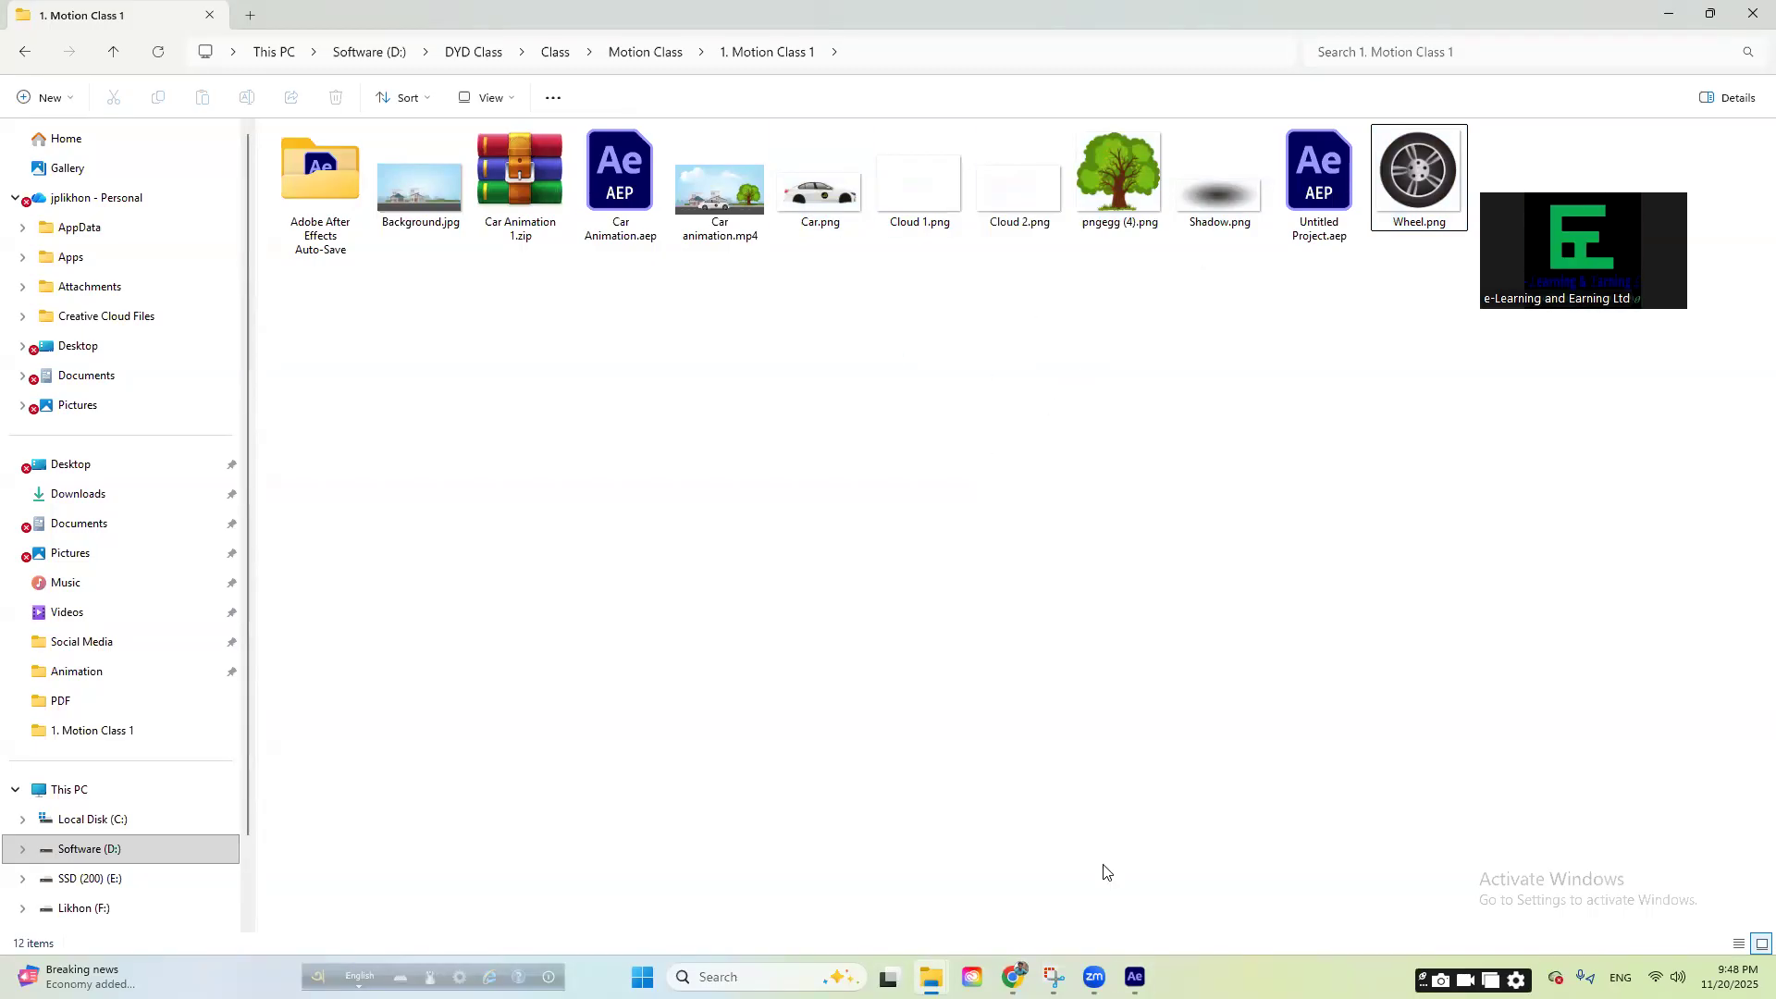
double_click(719, 190)
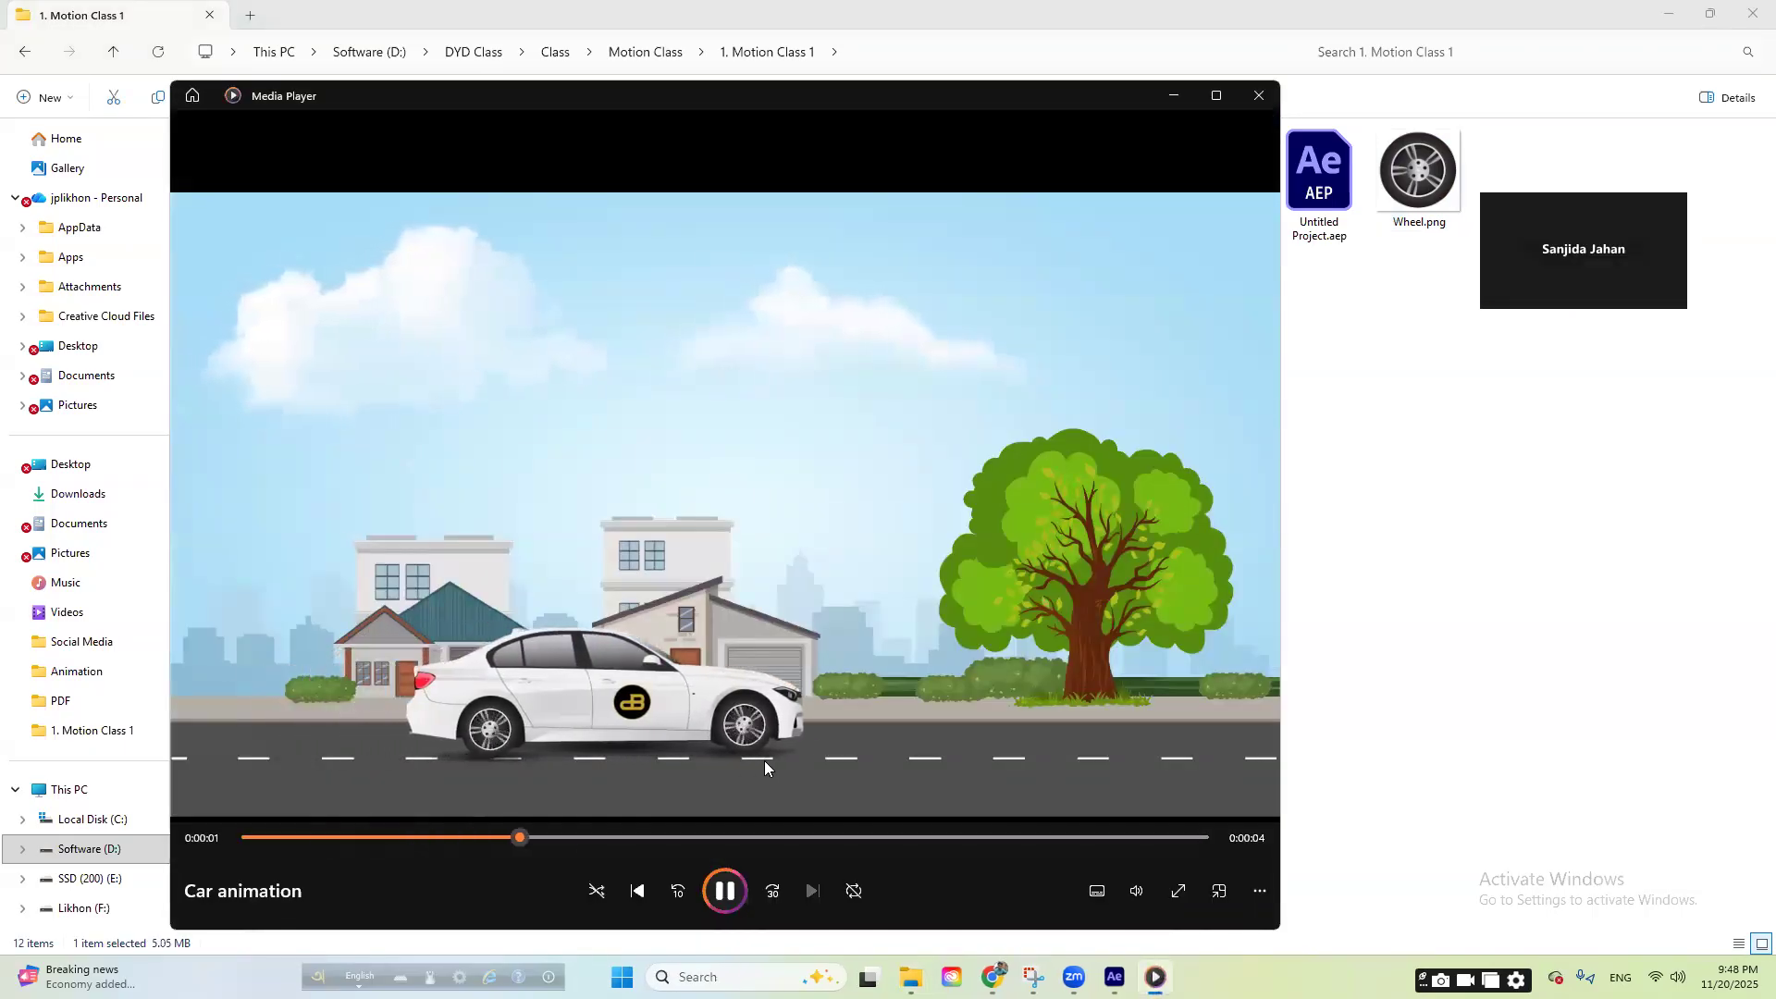
click(1256, 95)
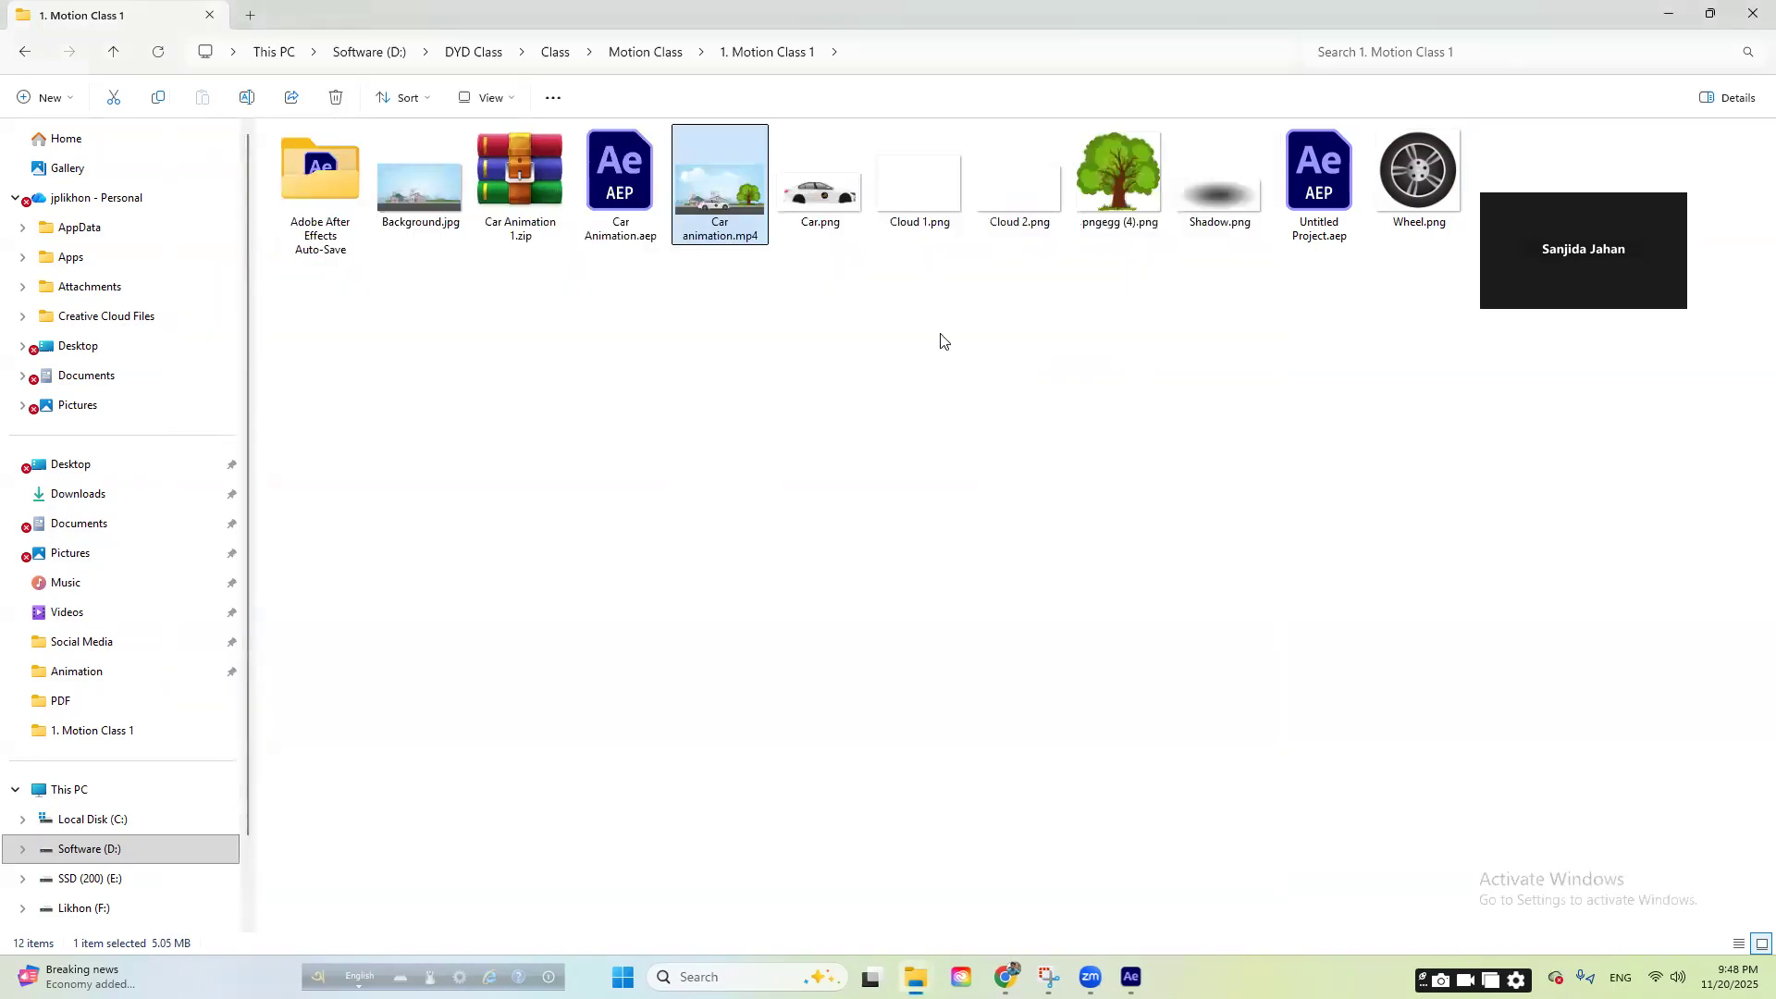
- Browse the 3. Motion Banner folder and its Class 4 subfolder, and go back up to the Class folder
click(24, 50)
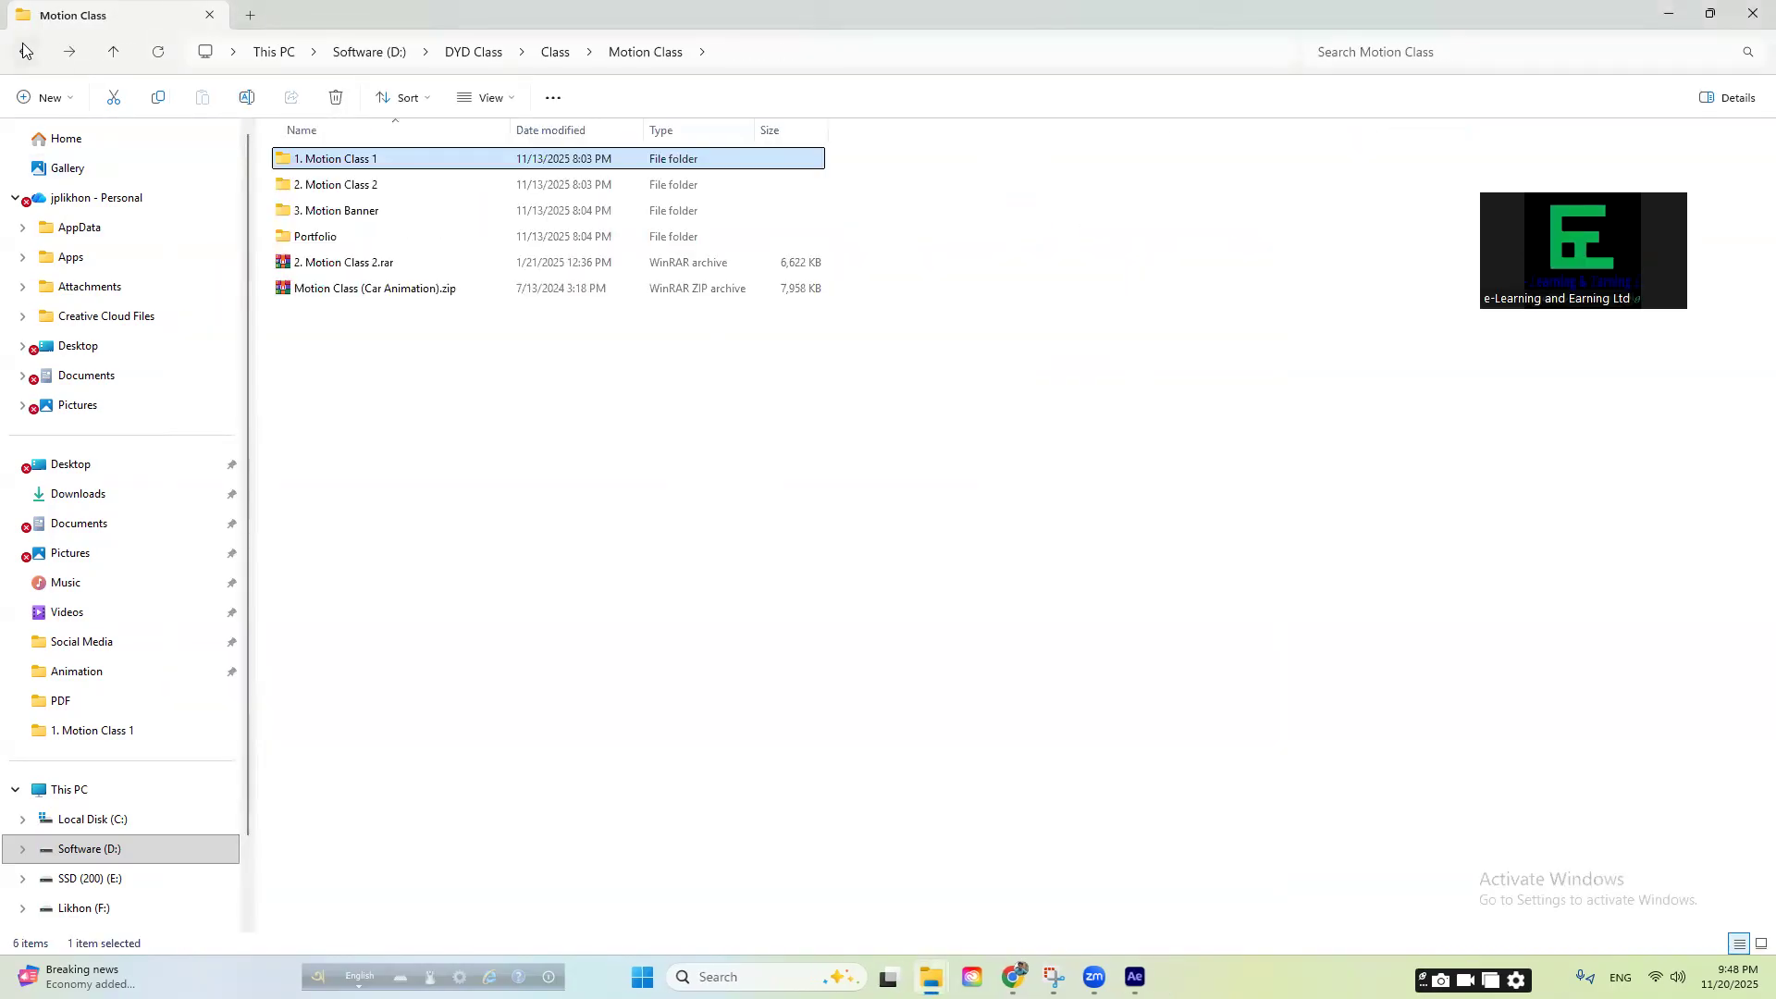
double_click(342, 211)
double_click(342, 238)
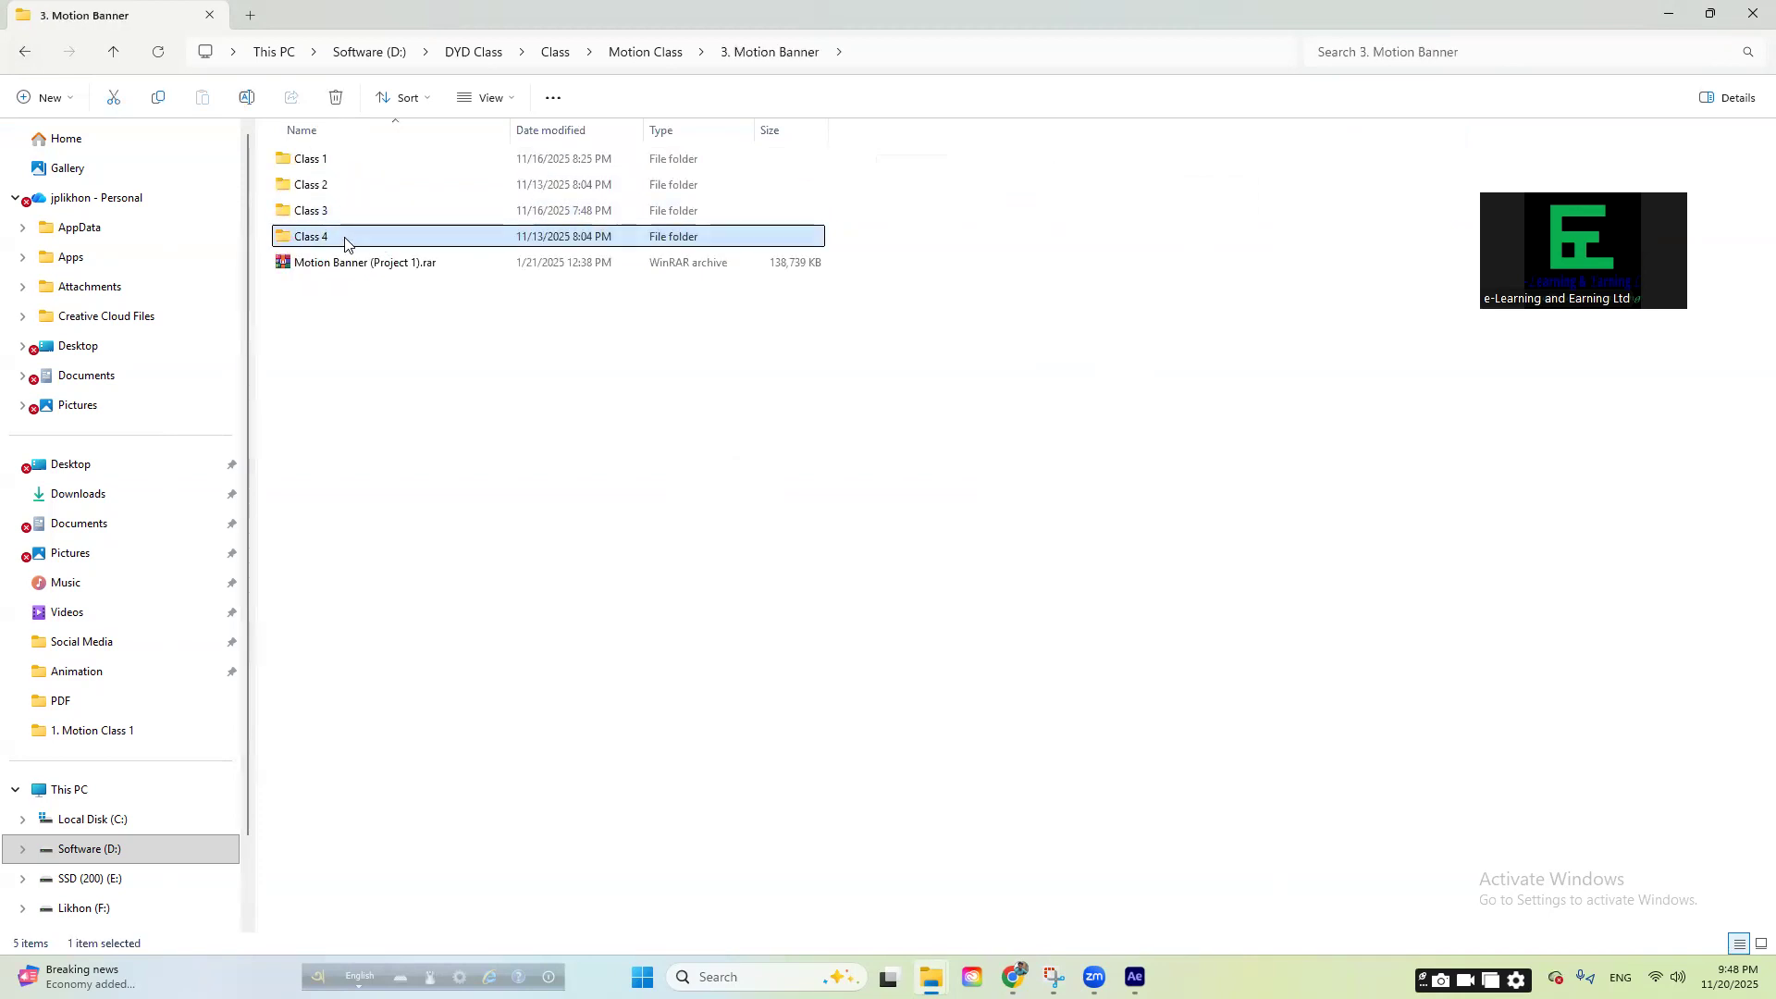
click(25, 55)
click(26, 55)
click(26, 56)
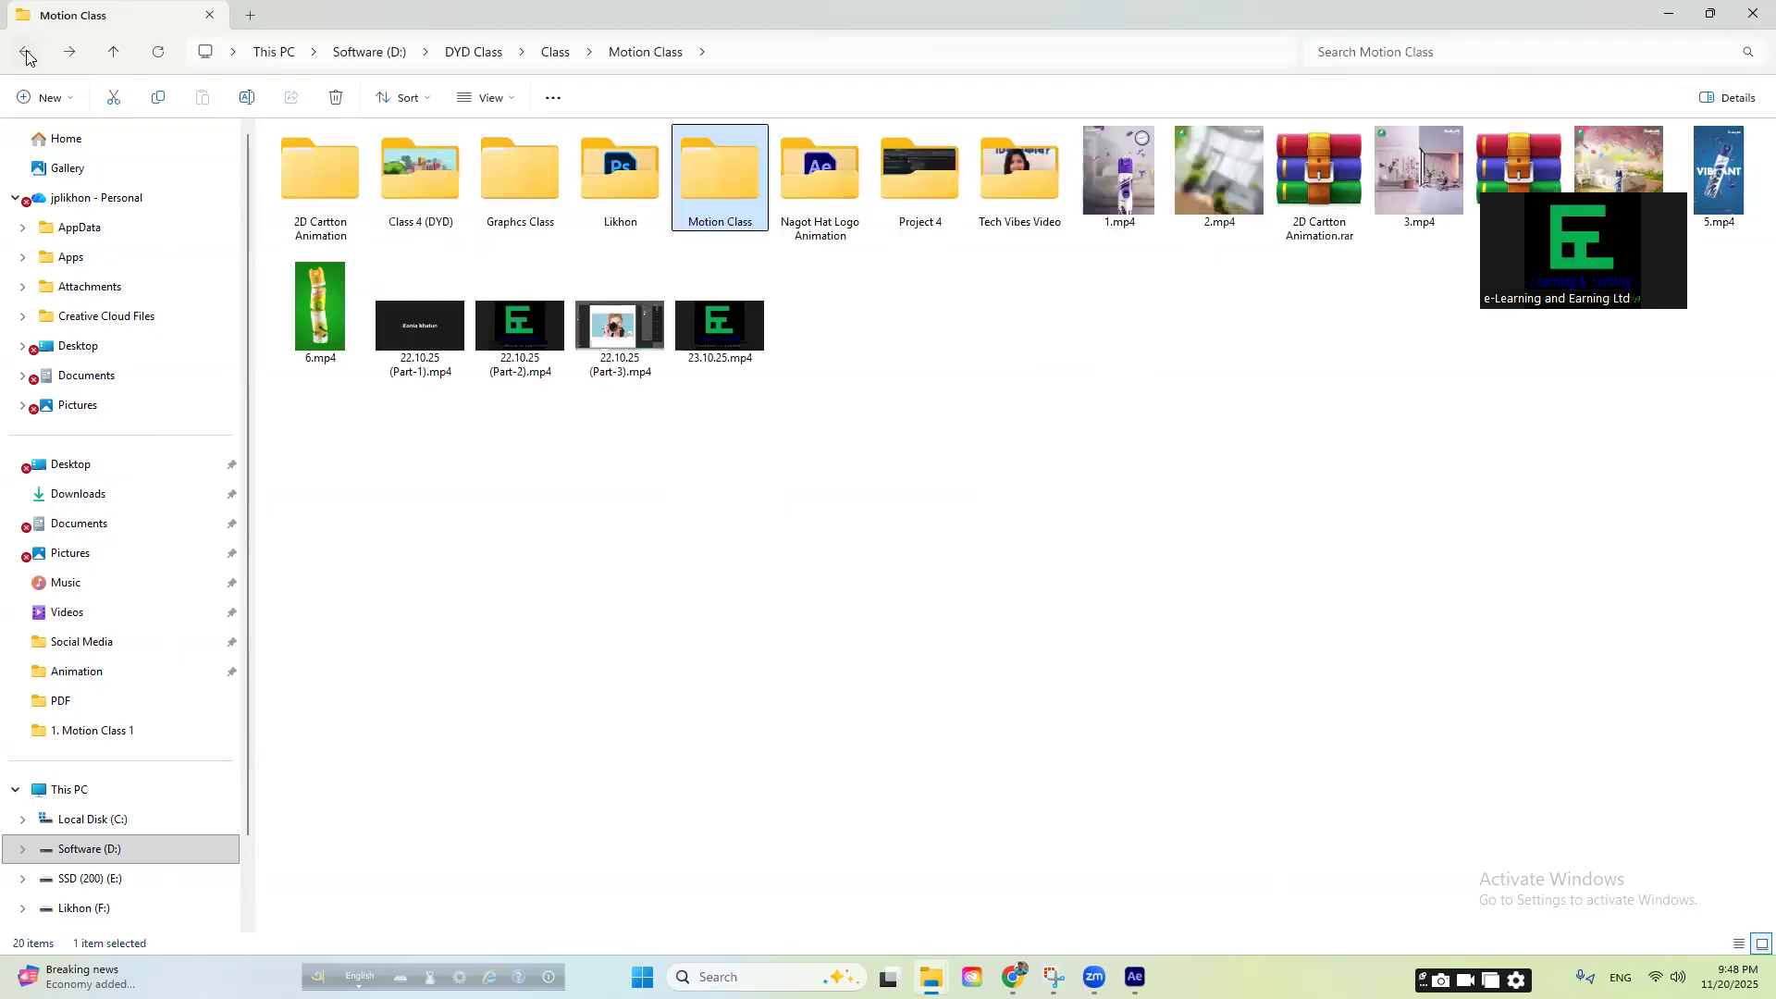
- Play 6.mp4 from the Class folder, replay it from the beginning, and close the player
double_click(318, 311)
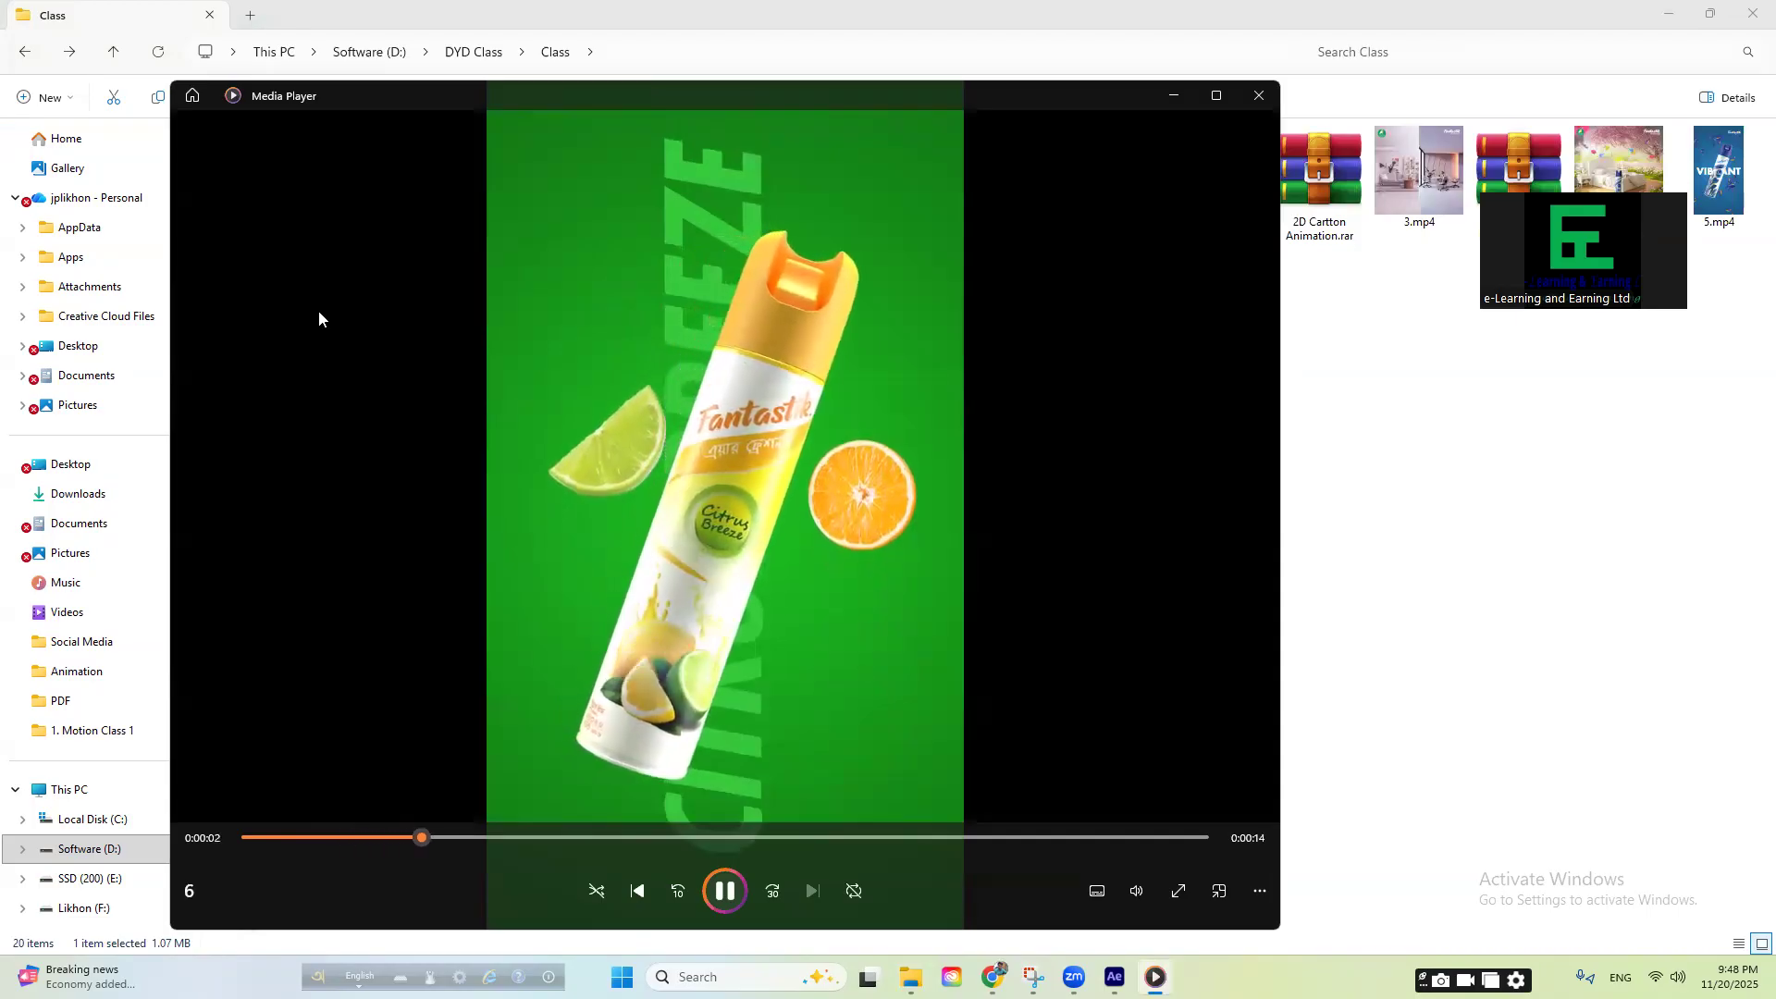
key(space)
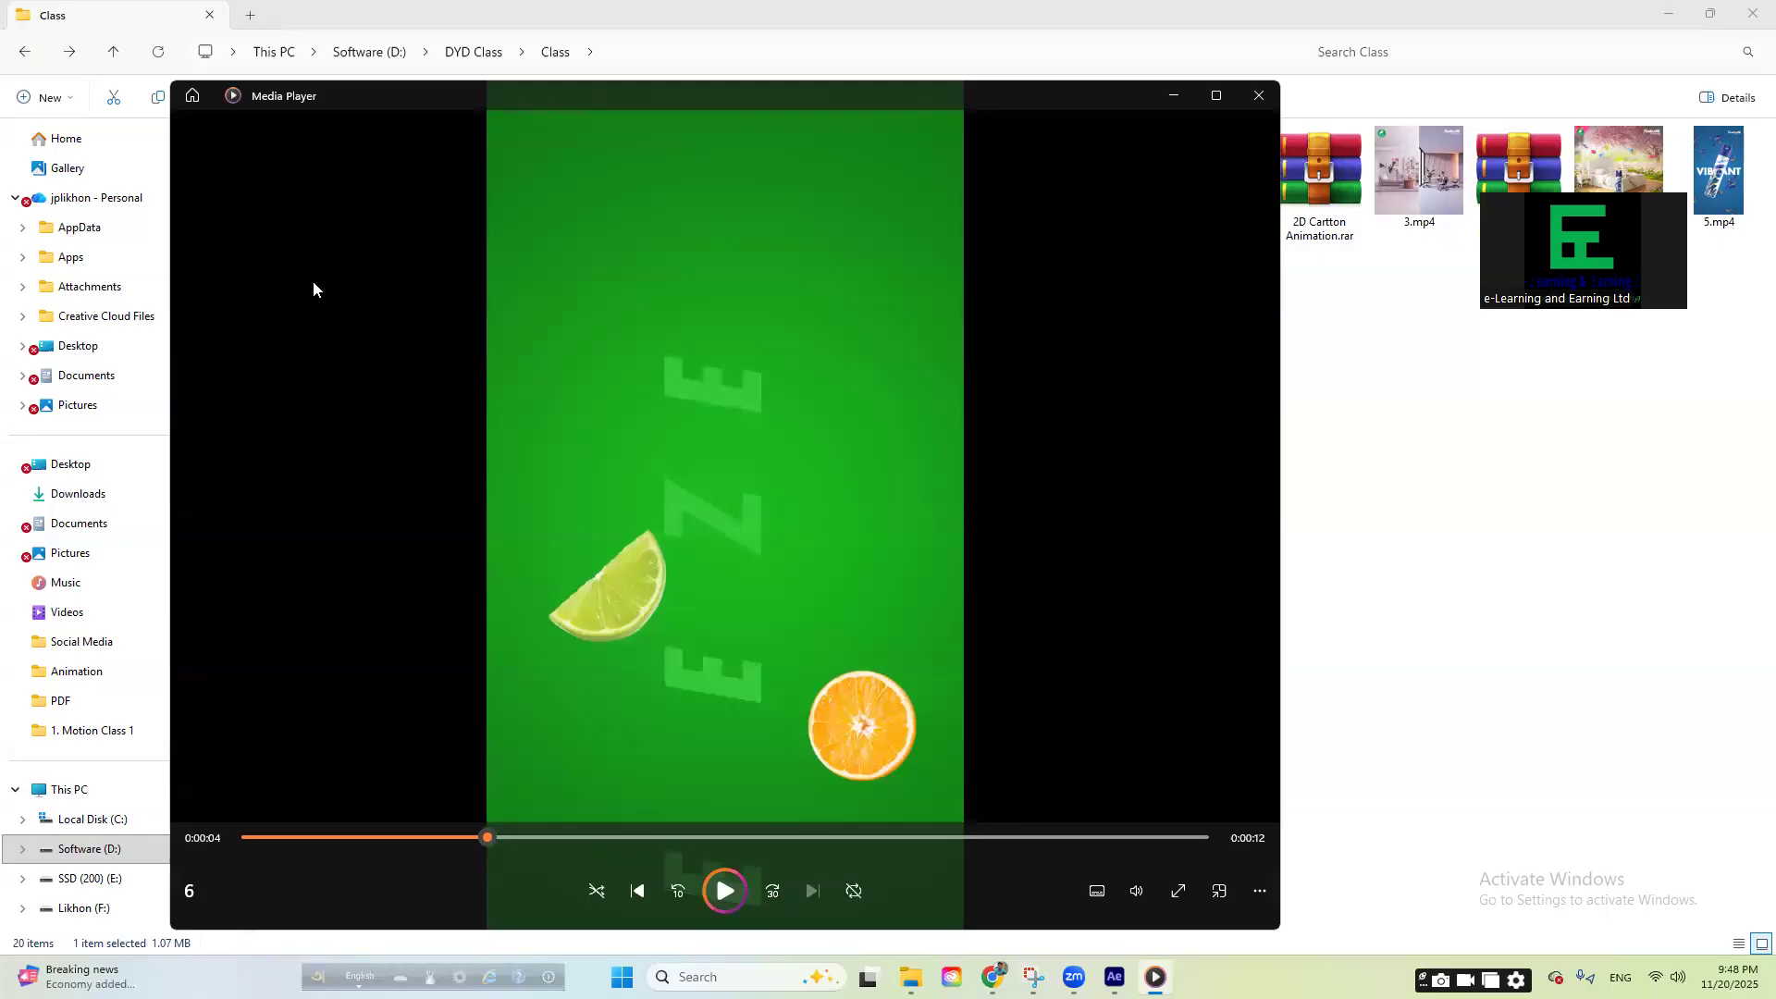
mouse_move(433, 837)
mouse_down()
mouse_move(266, 846)
mouse_move(484, 869)
mouse_up()
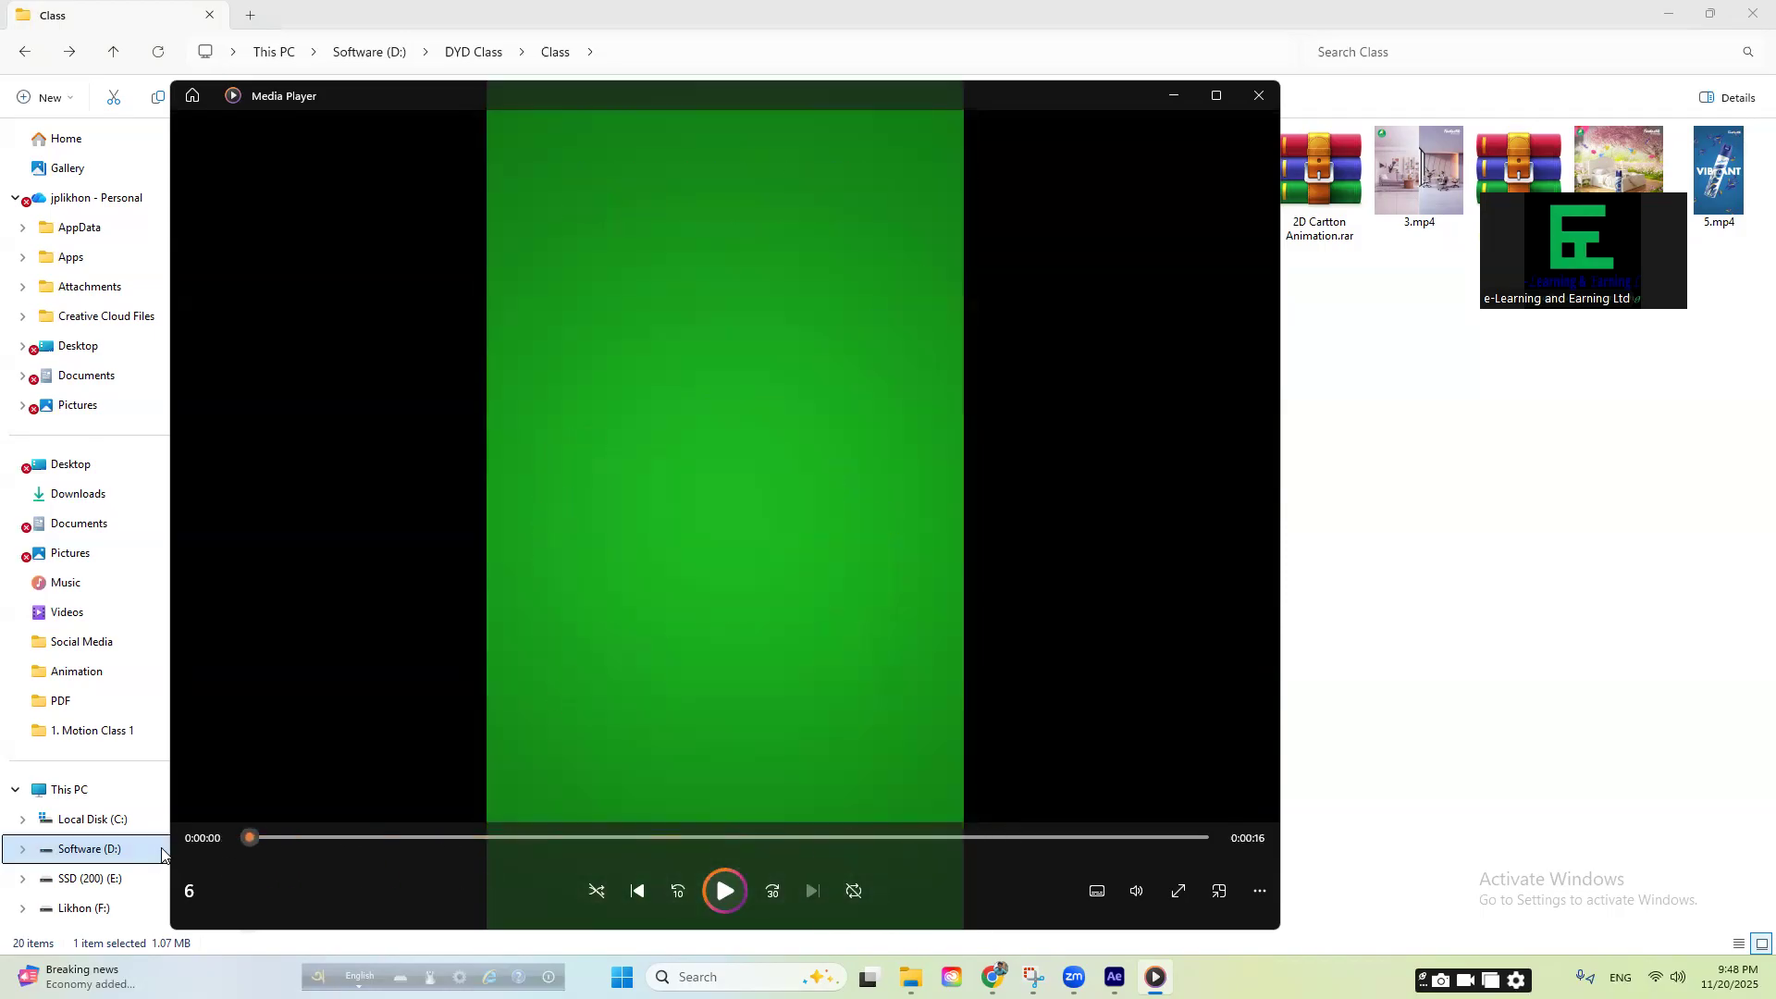
key(space)
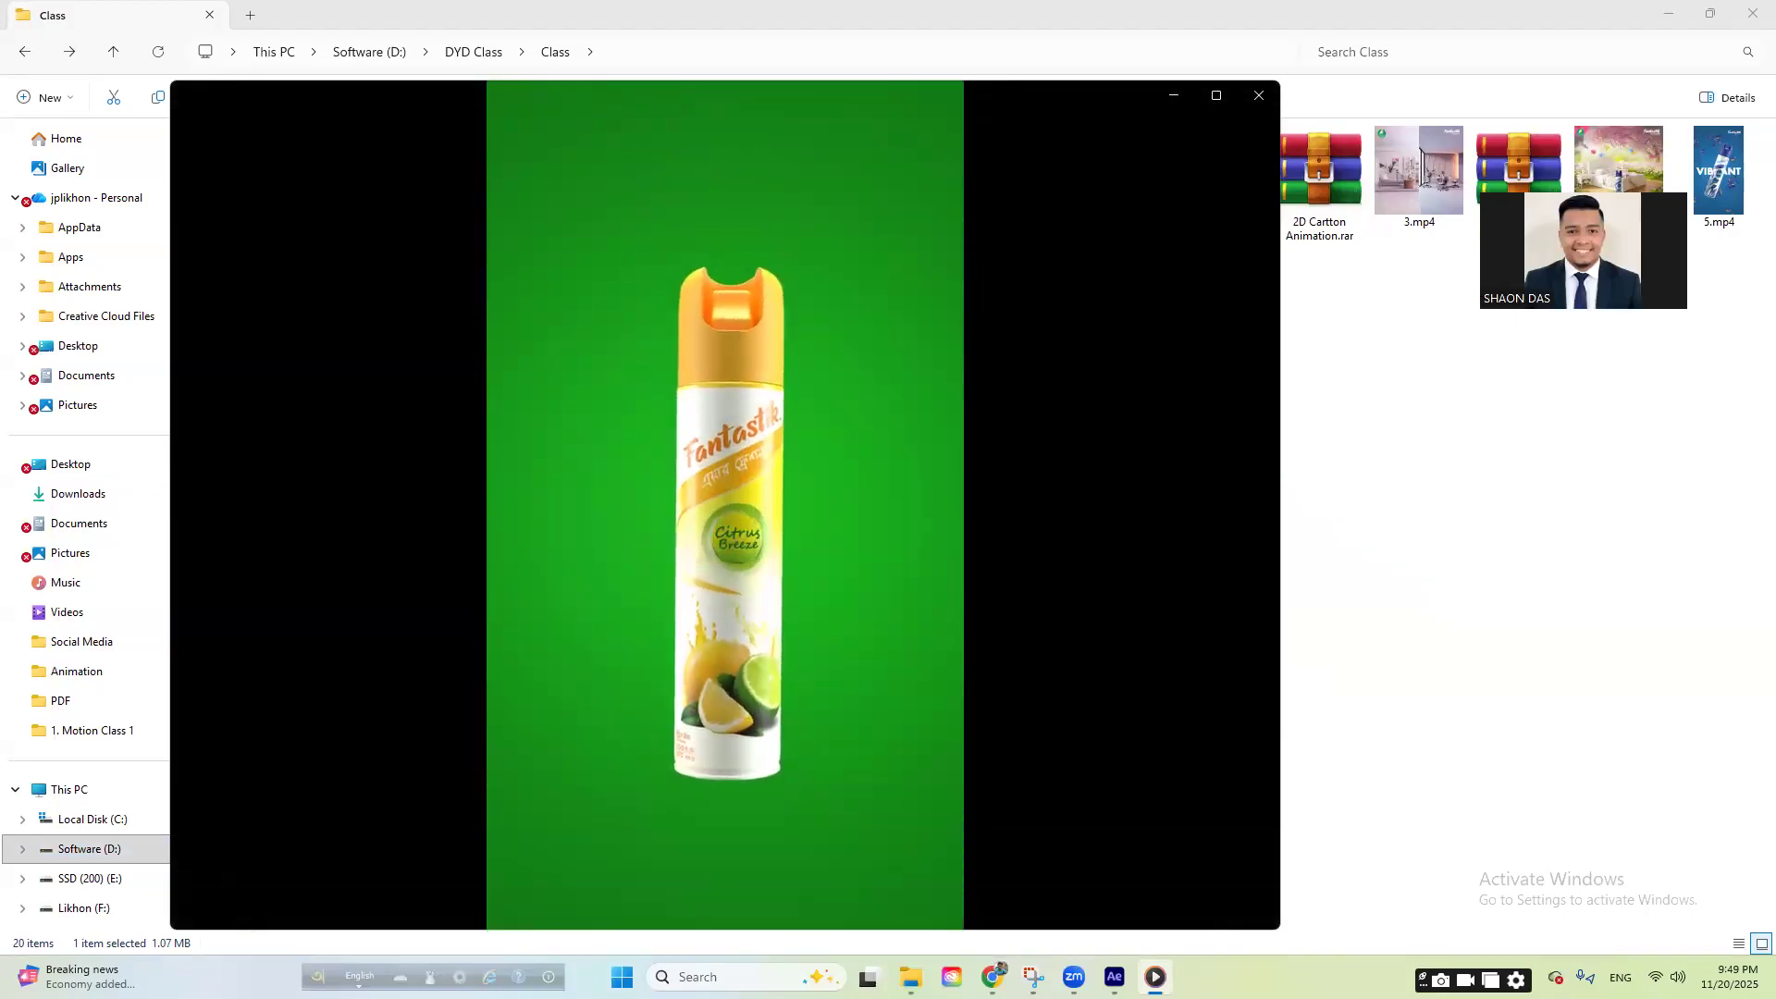
click(1259, 96)
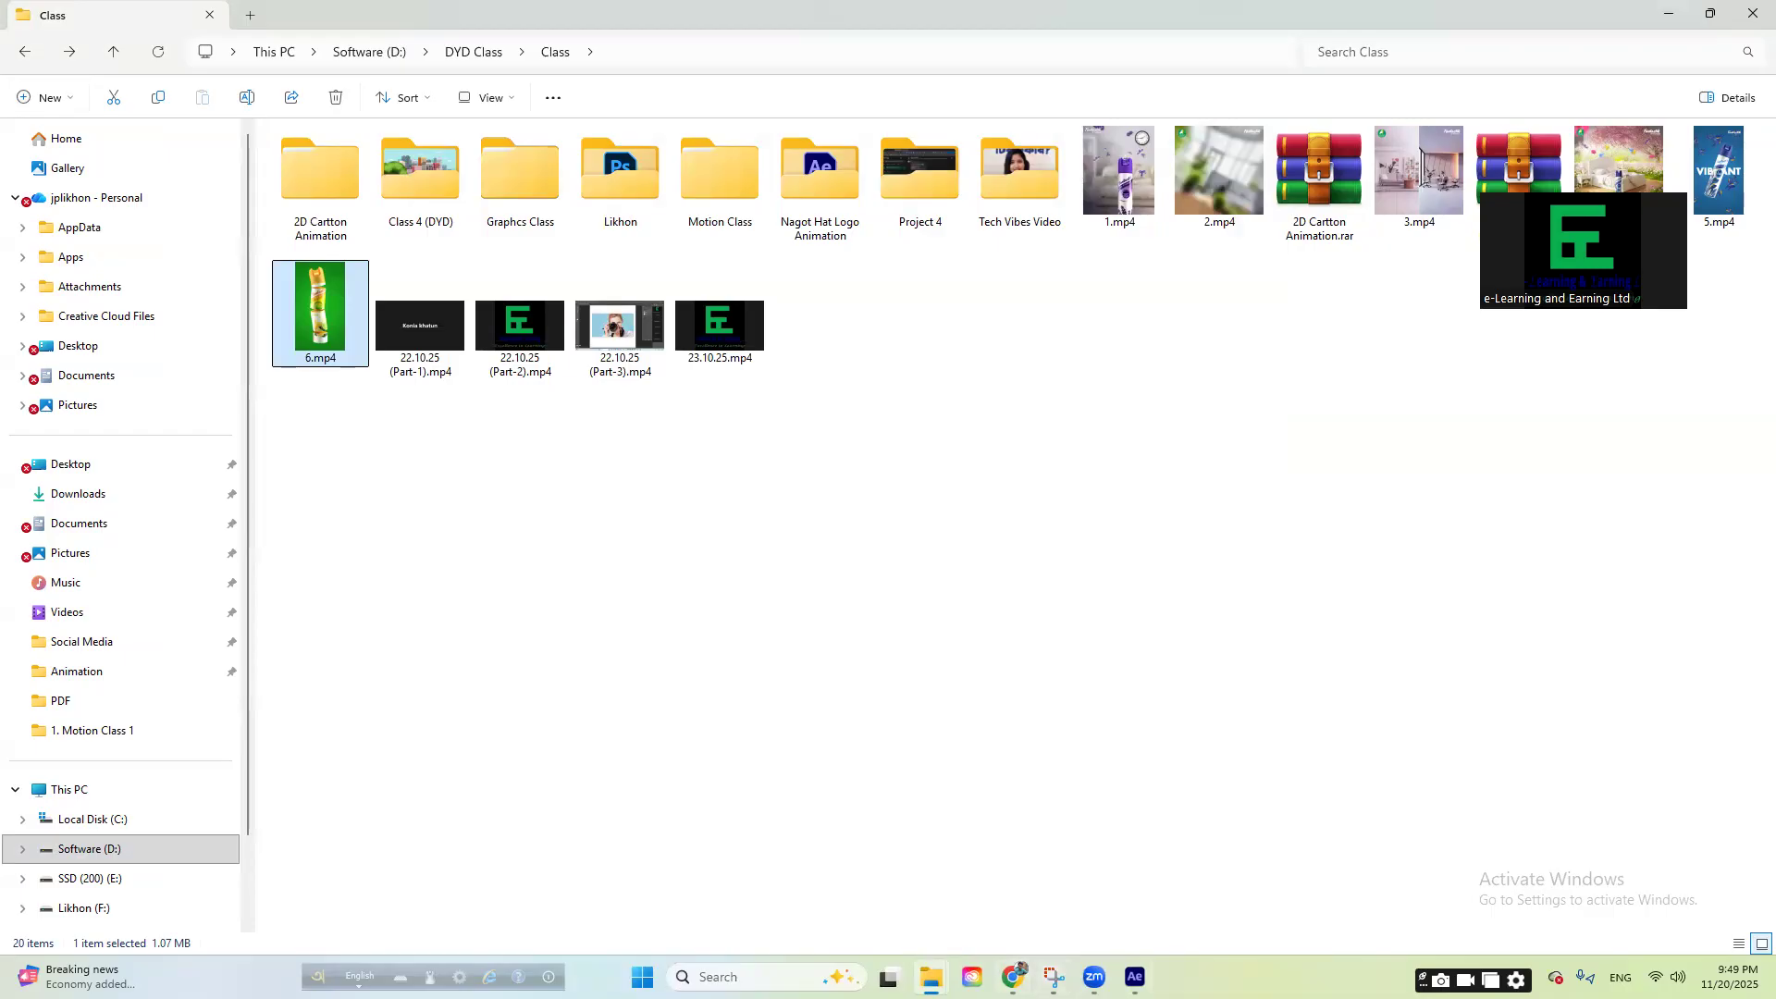
- Look over the open Class 4 (DYD) folder window and return to the 1. Motion Class 1 folder window
click(932, 977)
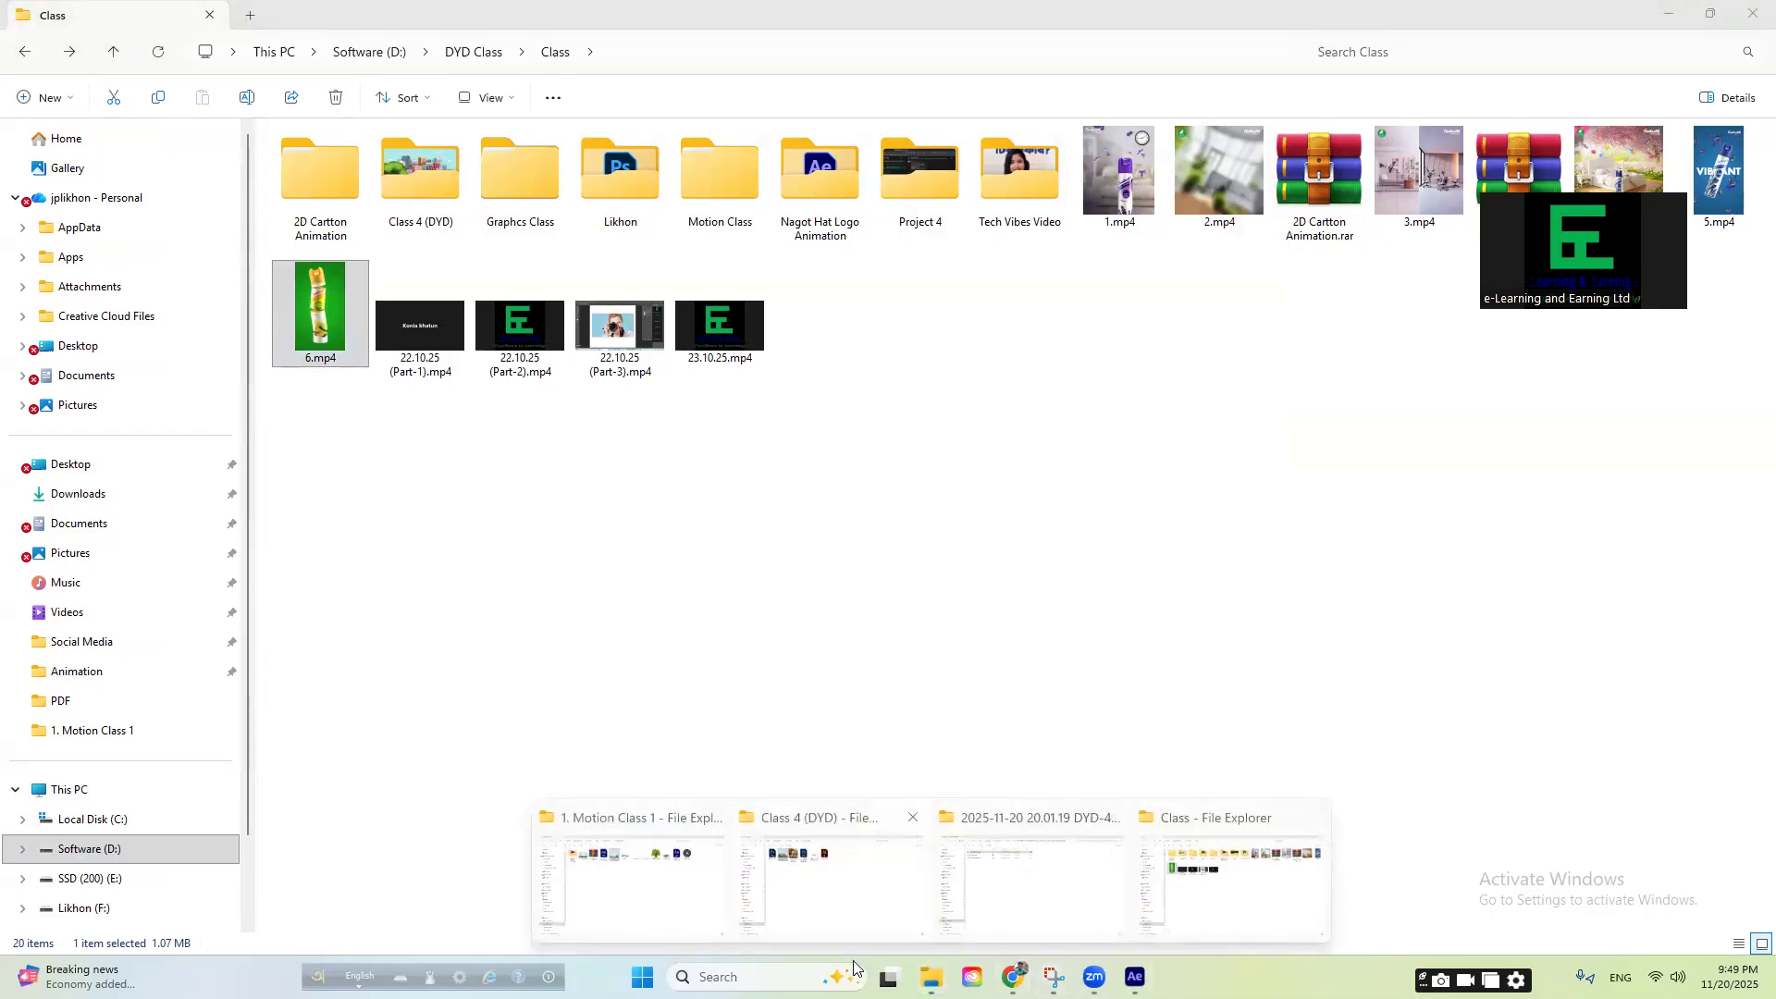
click(778, 849)
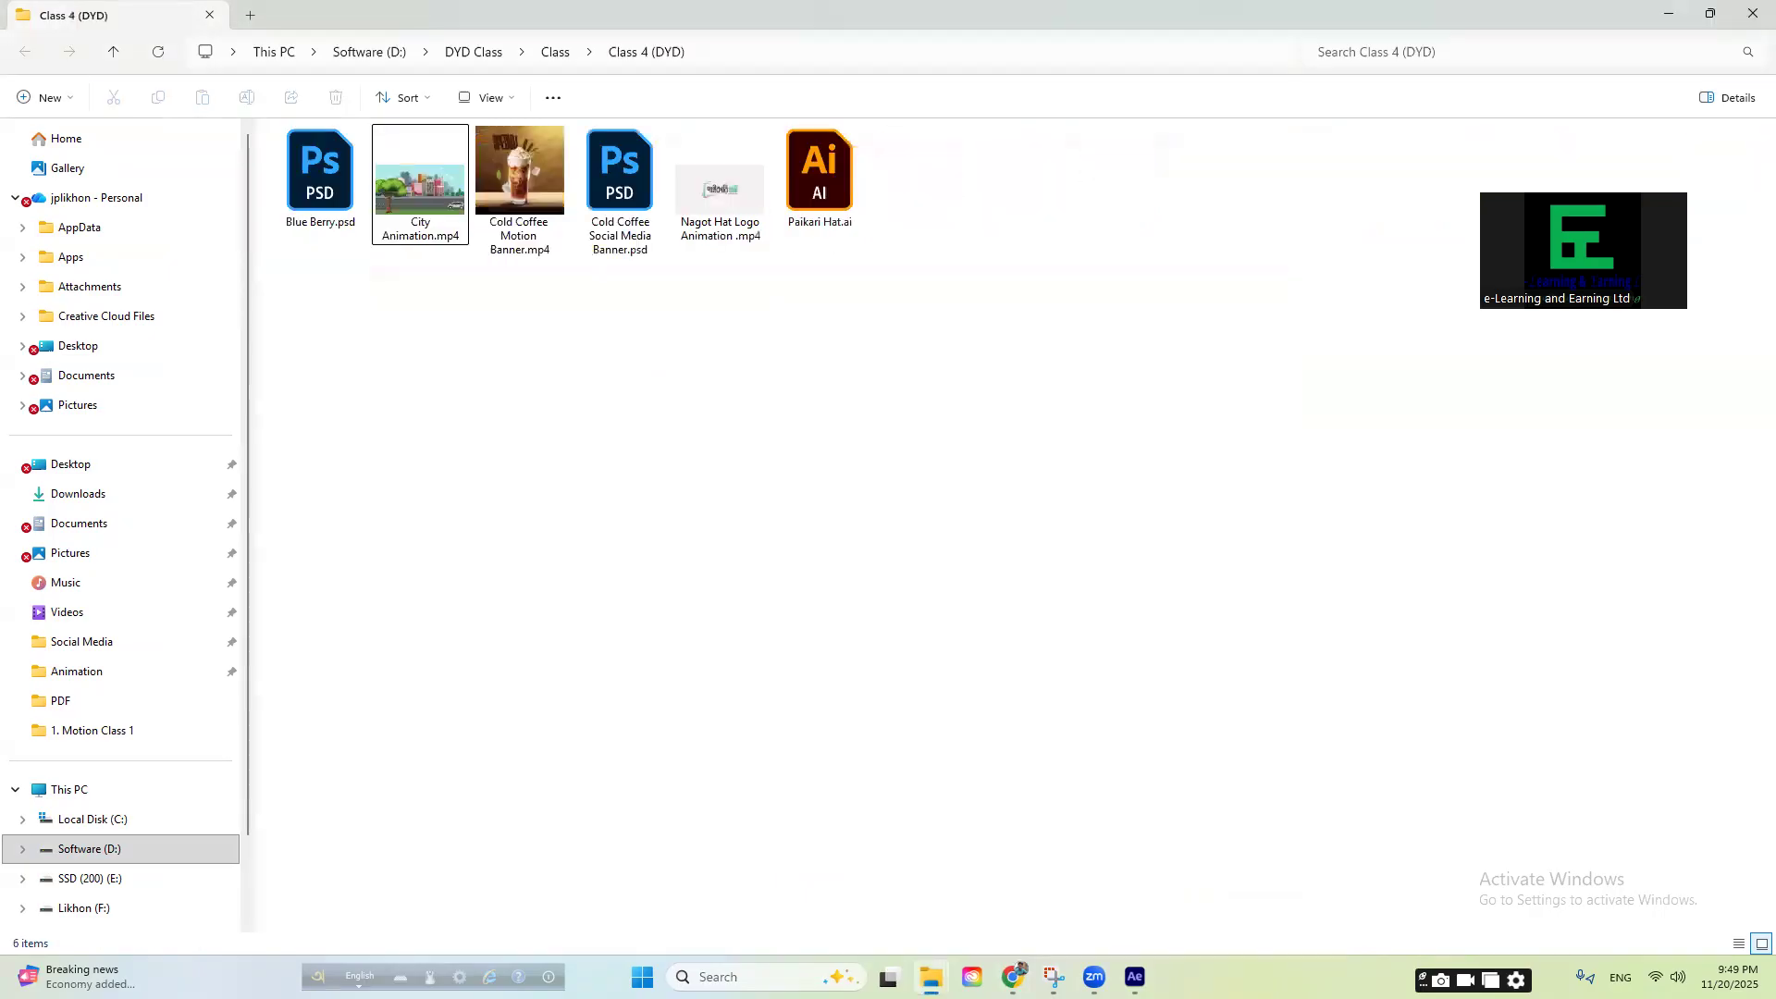
click(932, 977)
click(629, 879)
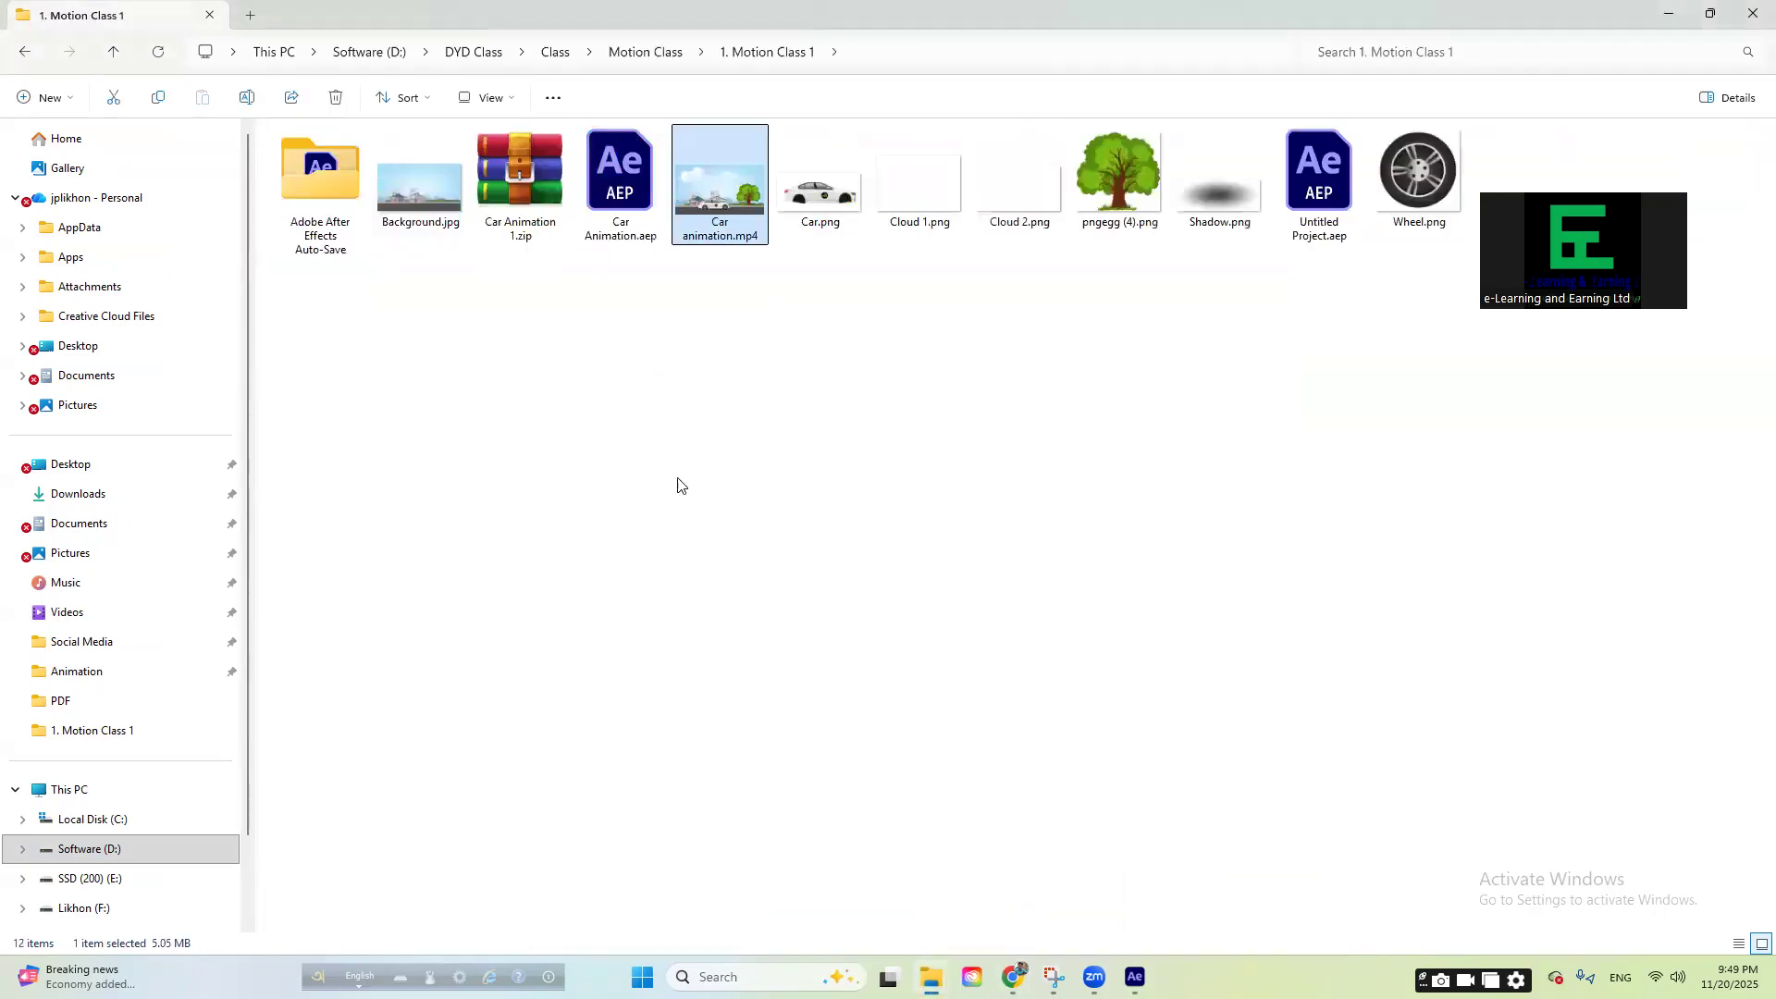
- Add Car.png above the Background.jpg layer in Comp 1 and move the car down to the road at about 904, 784
click(818, 205)
drag(816, 211, 181, 685)
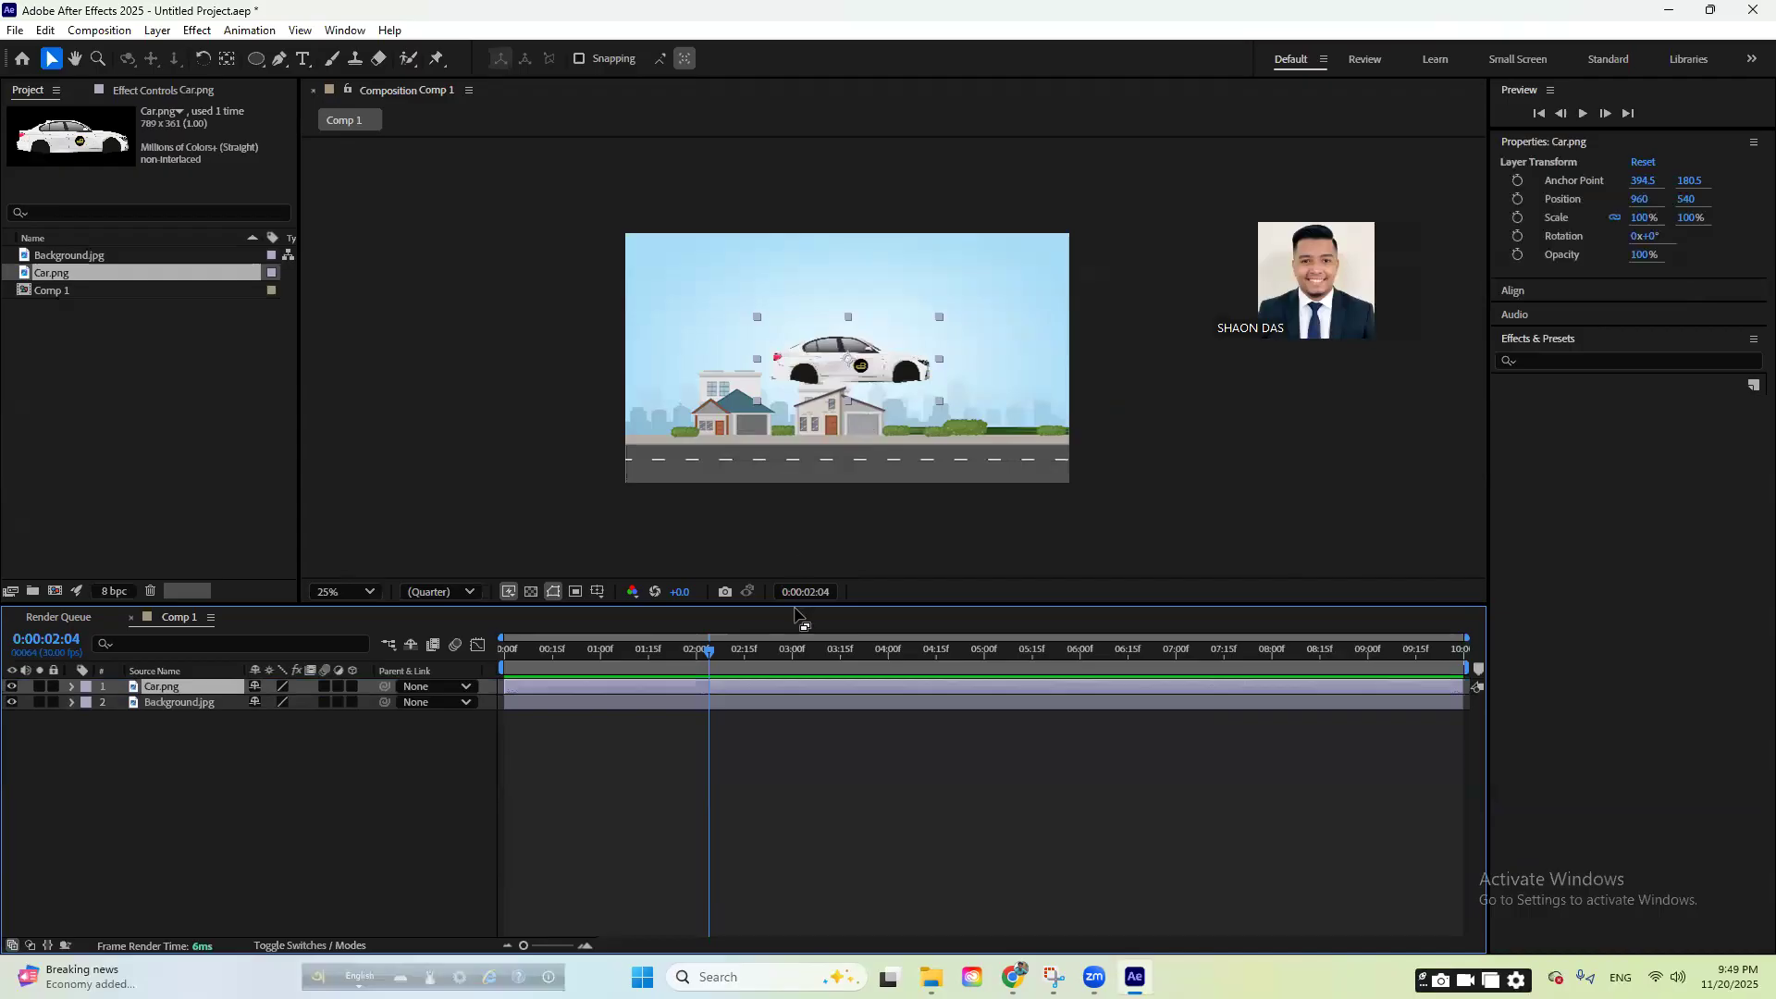
drag(847, 372, 834, 436)
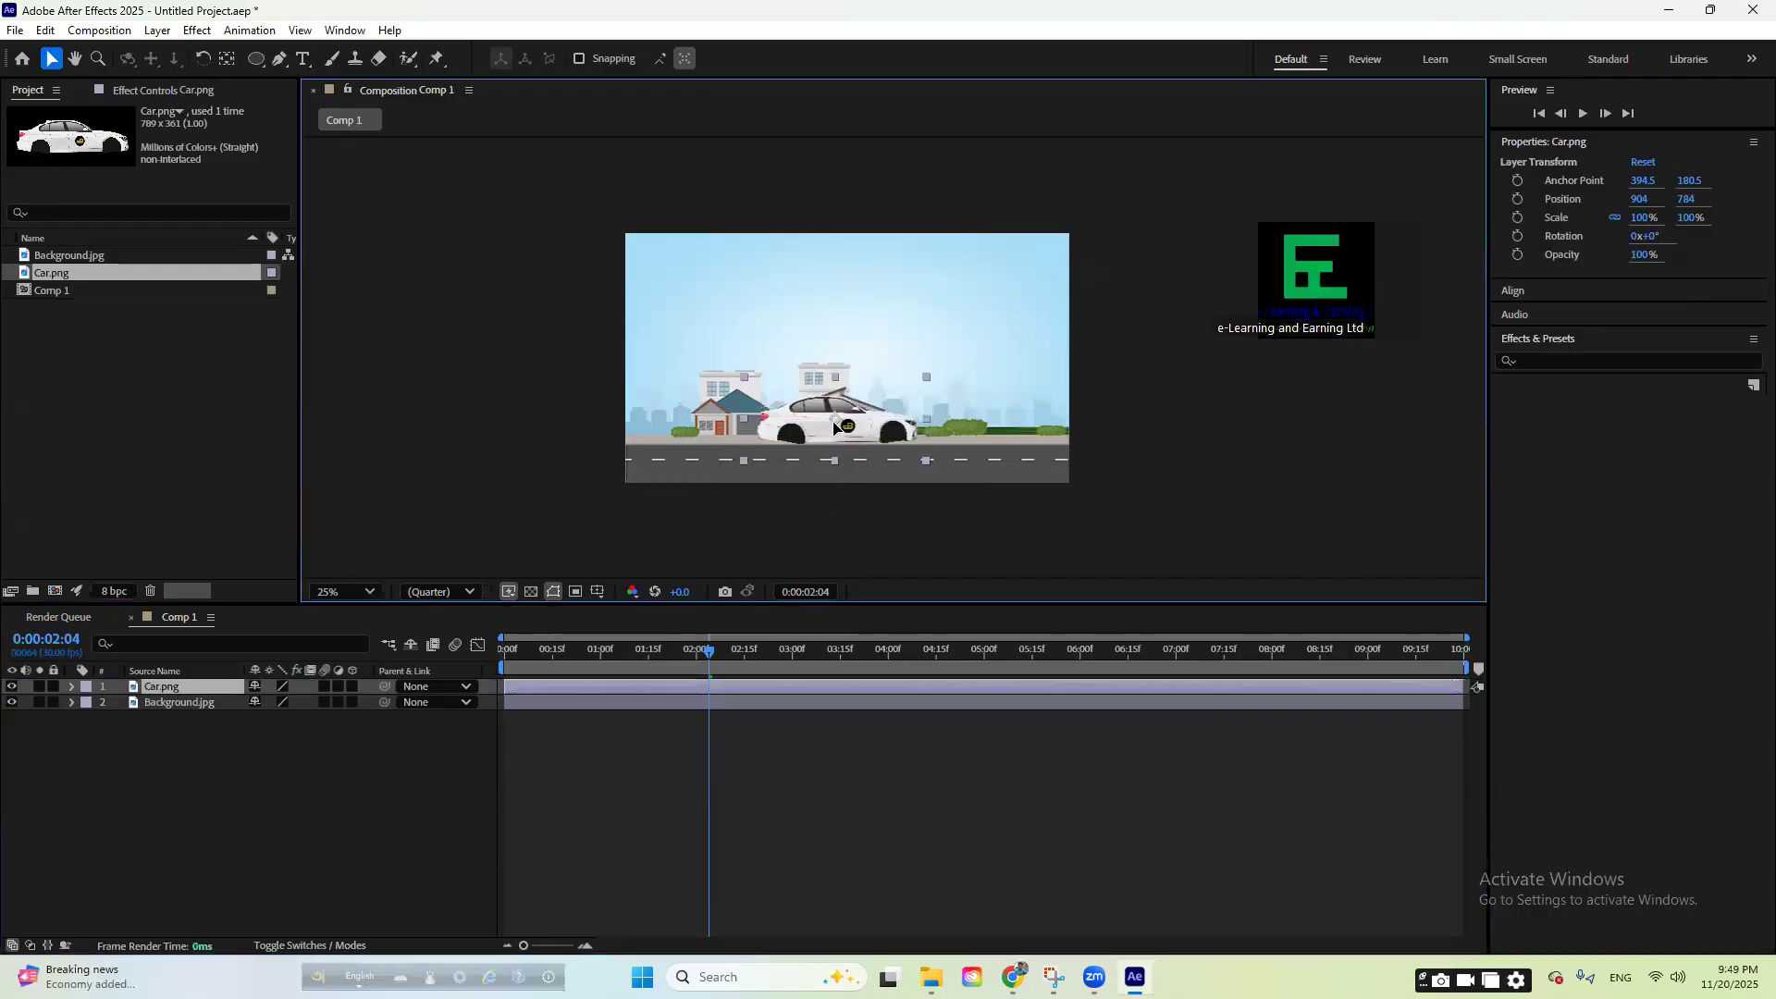
- Add the tree image pngegg (4).png to Comp 1, place it at about 1588, 364, and order its layer beneath Car.png
click(1679, 7)
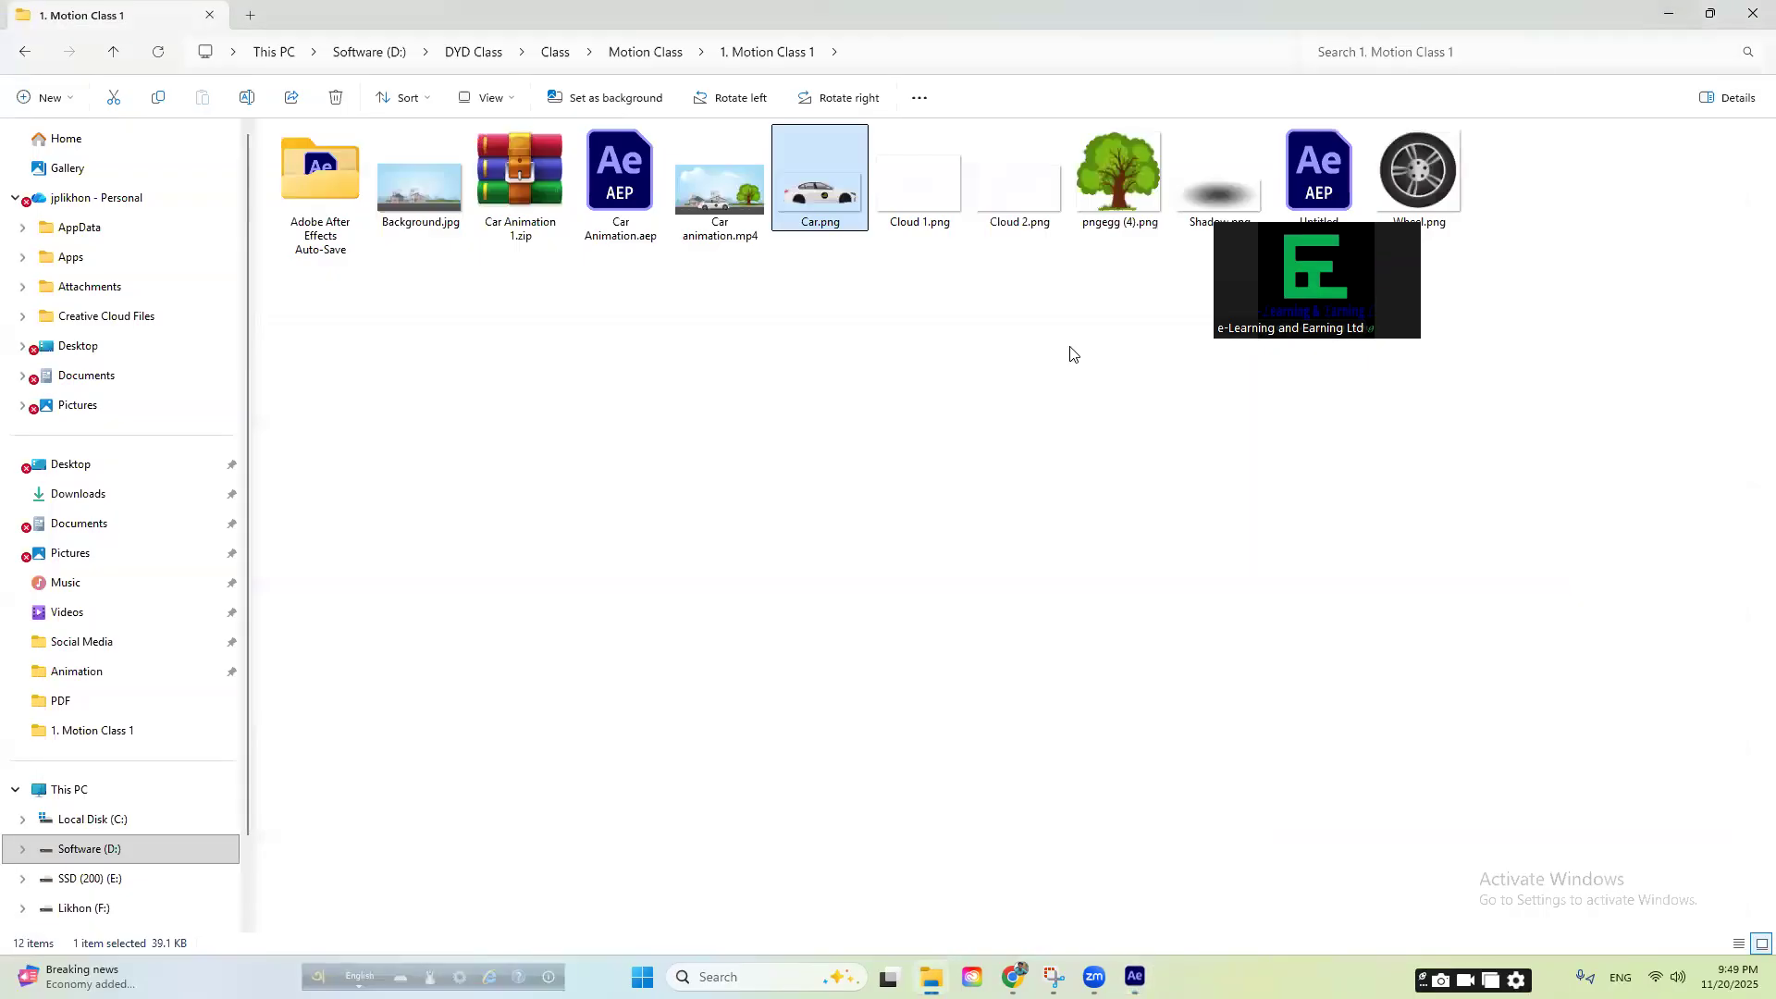
key(Right)
click(1126, 189)
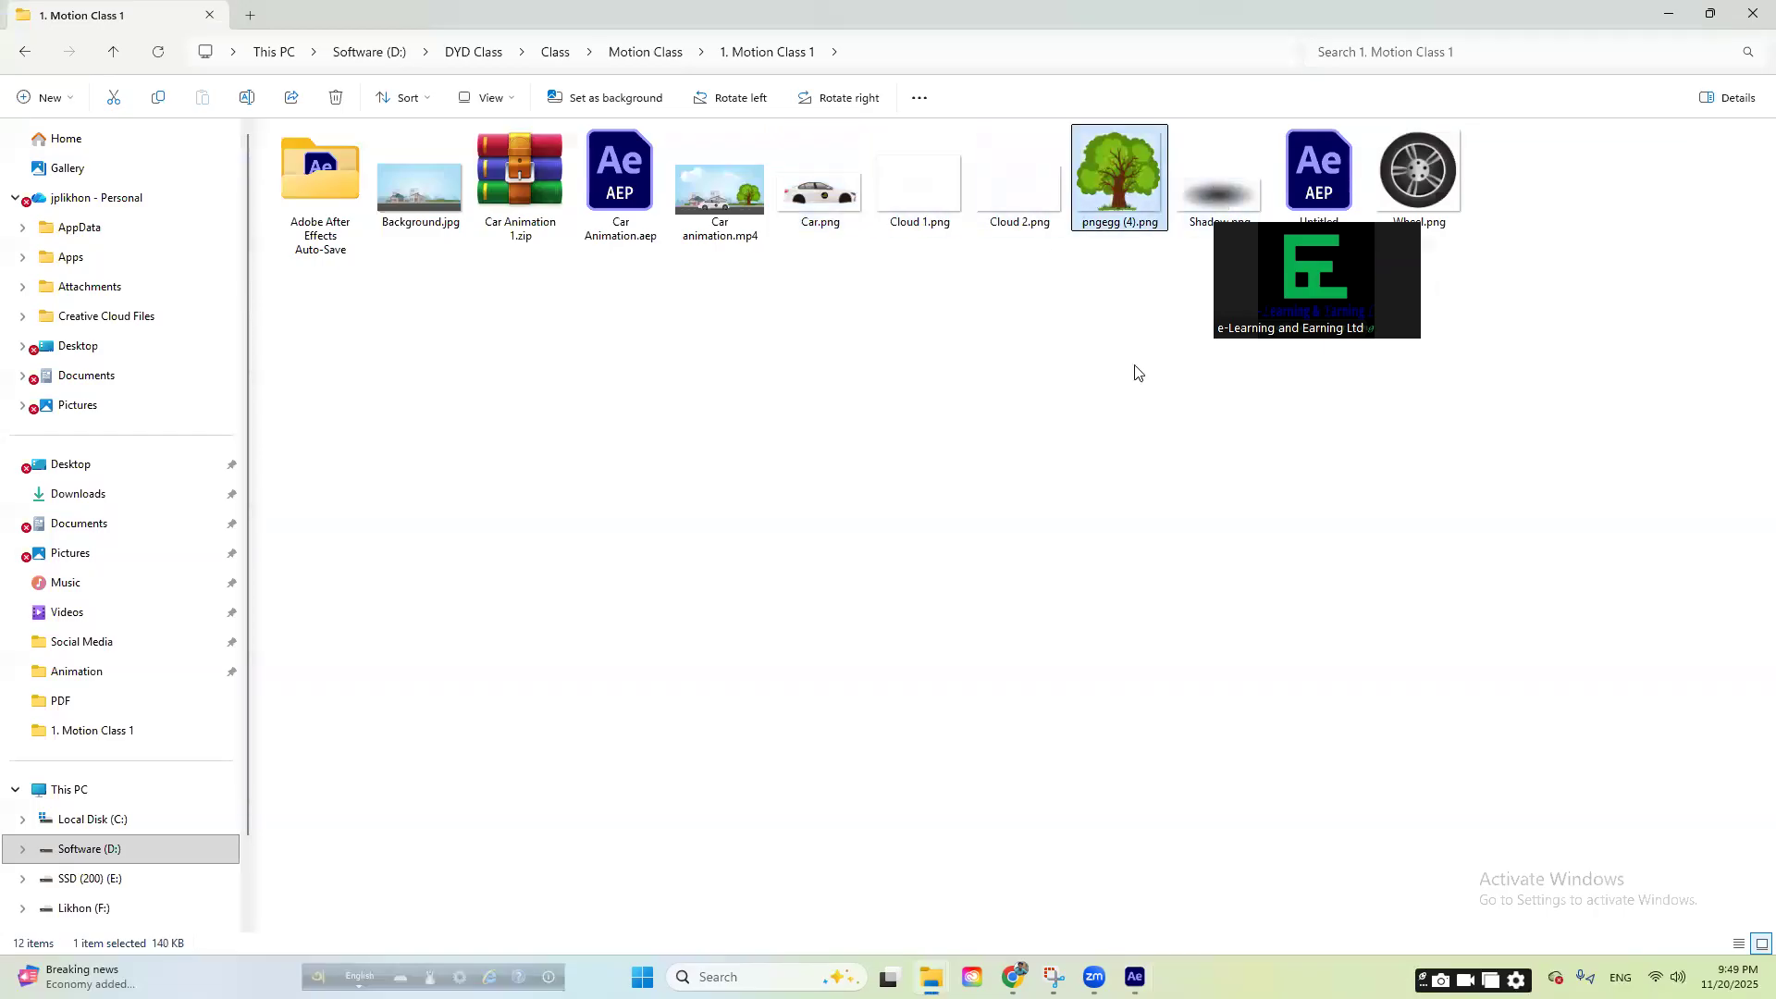
drag(1127, 146, 205, 805)
drag(821, 381, 757, 357)
drag(879, 316, 1089, 299)
click(846, 430)
mouse_move(830, 435)
mouse_down()
mouse_move(992, 439)
mouse_move(863, 426)
mouse_up()
drag(187, 684, 196, 707)
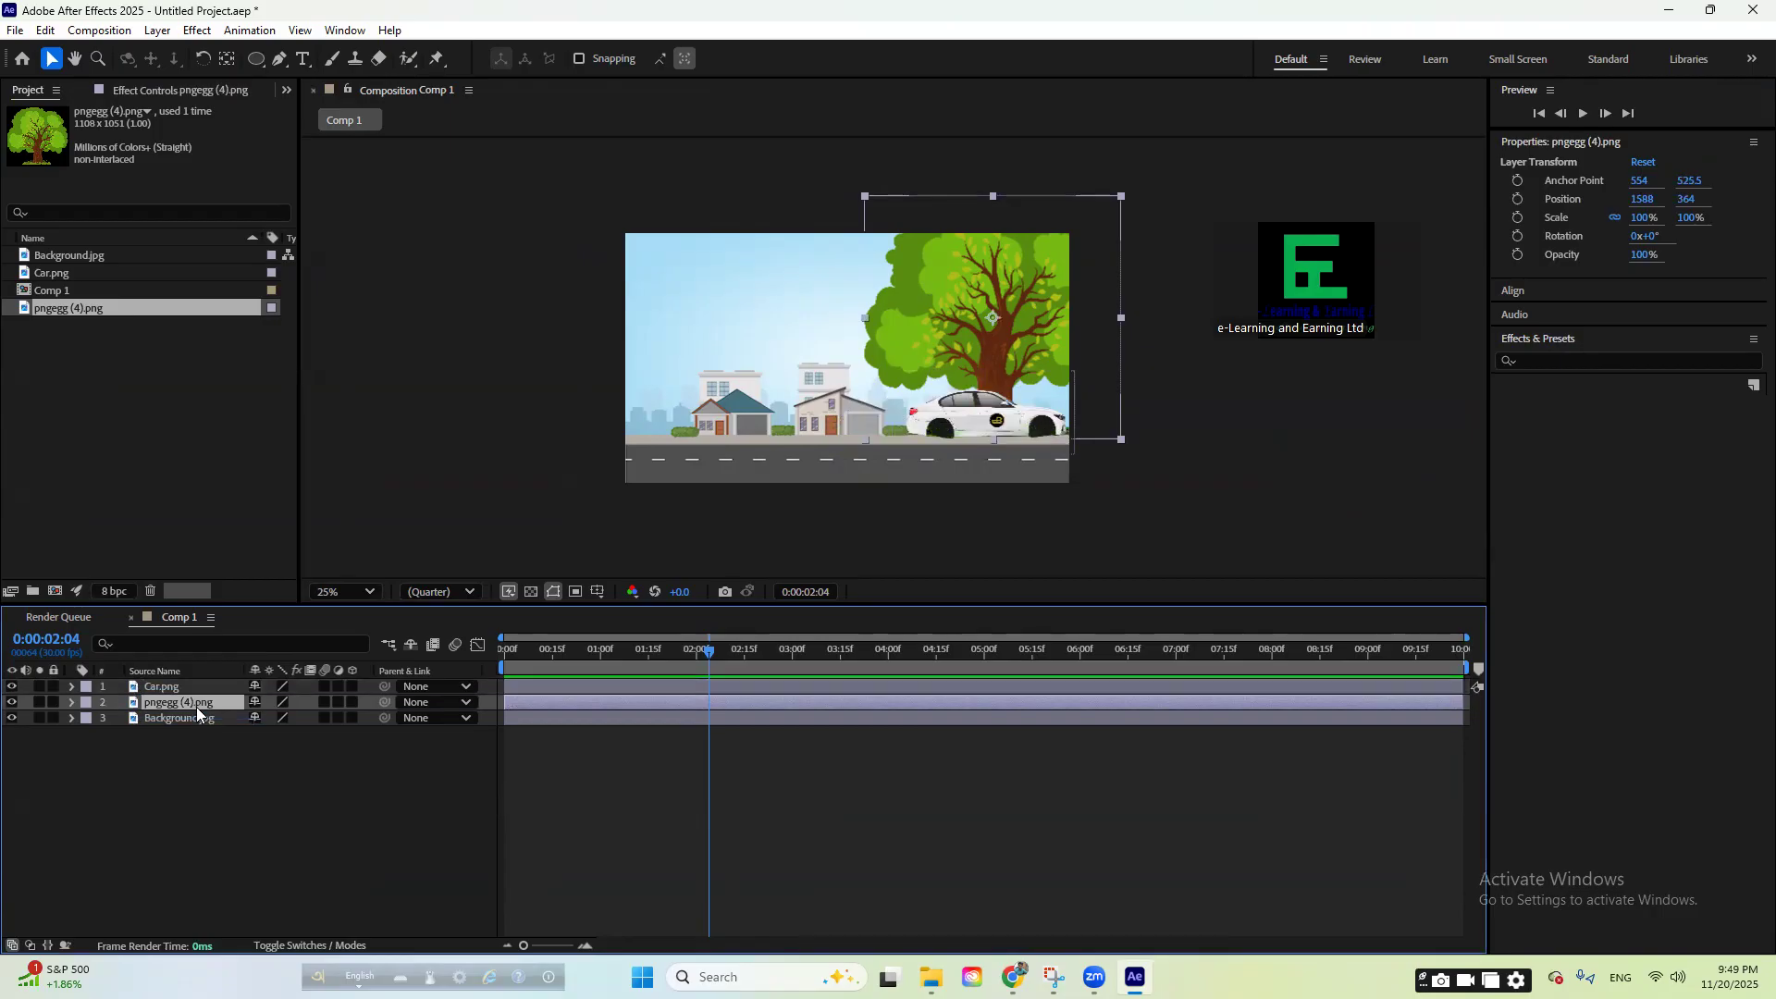
- Move the car onto the road in front of the houses and shift the tree to about 1576, 392
mouse_move(974, 420)
mouse_down()
mouse_move(798, 429)
mouse_move(979, 413)
mouse_up()
key(s)
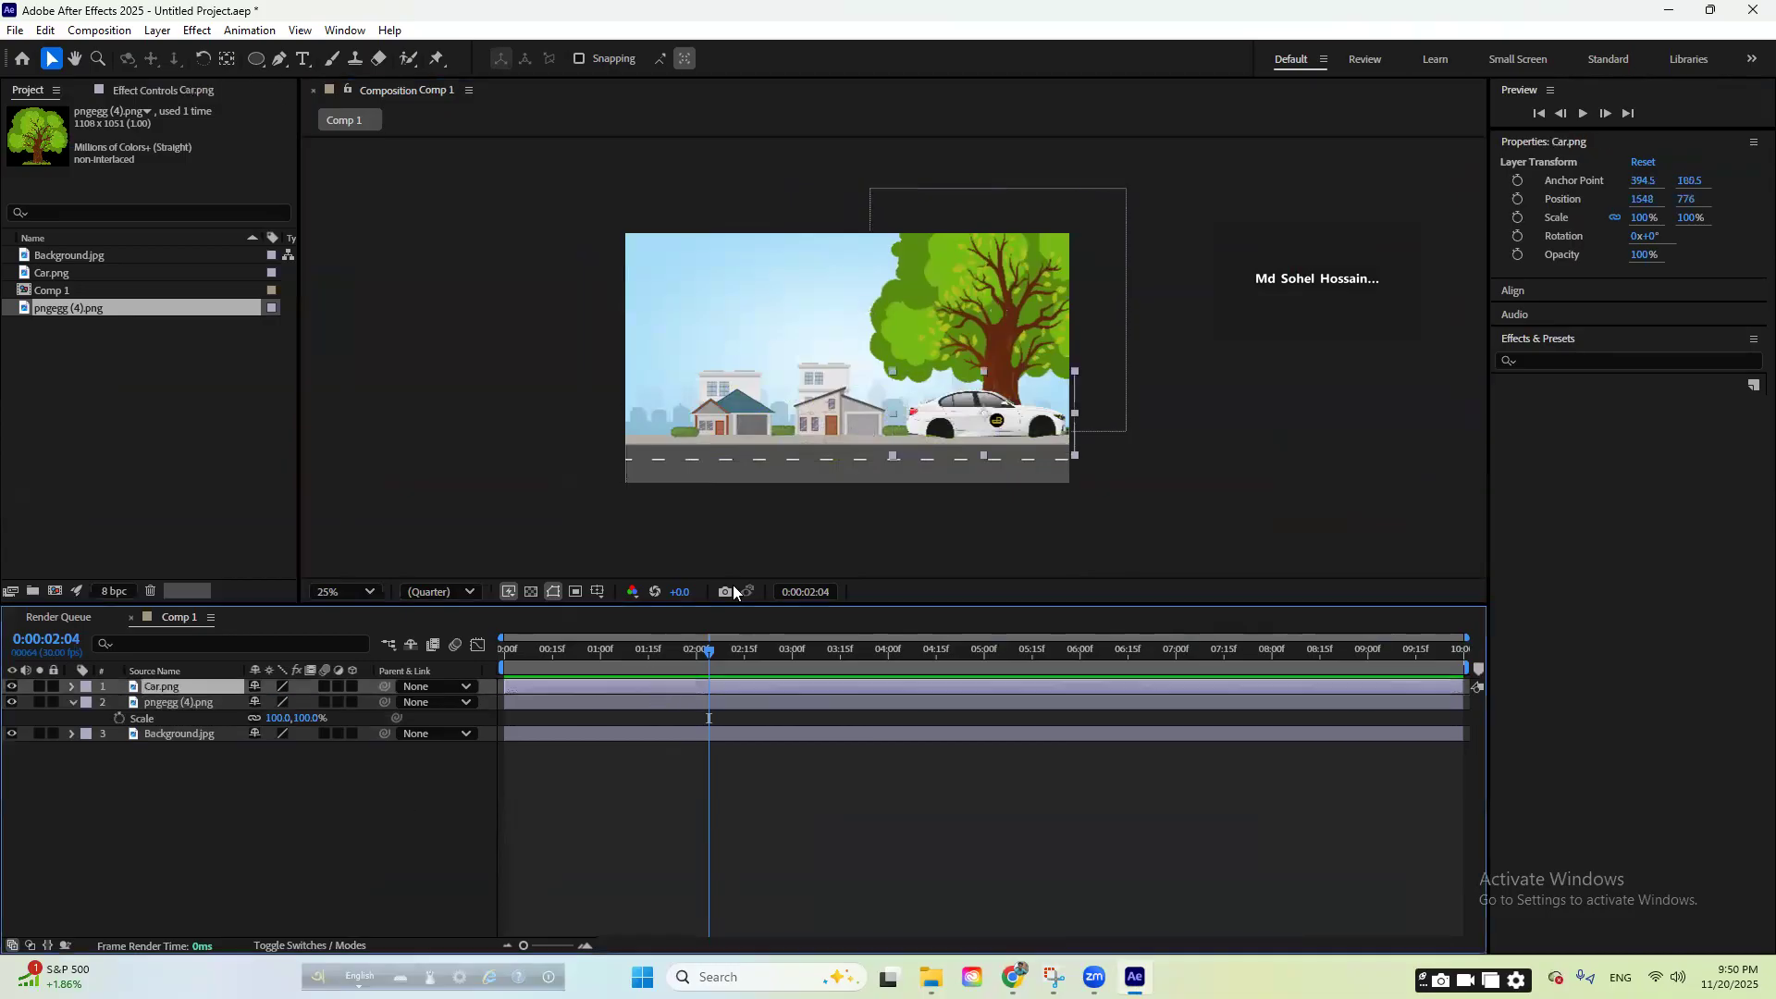
drag(1005, 303, 996, 317)
- Scale the tree down to 58% and move it to the roadside at about 1664, 584
key(s)
key(s)
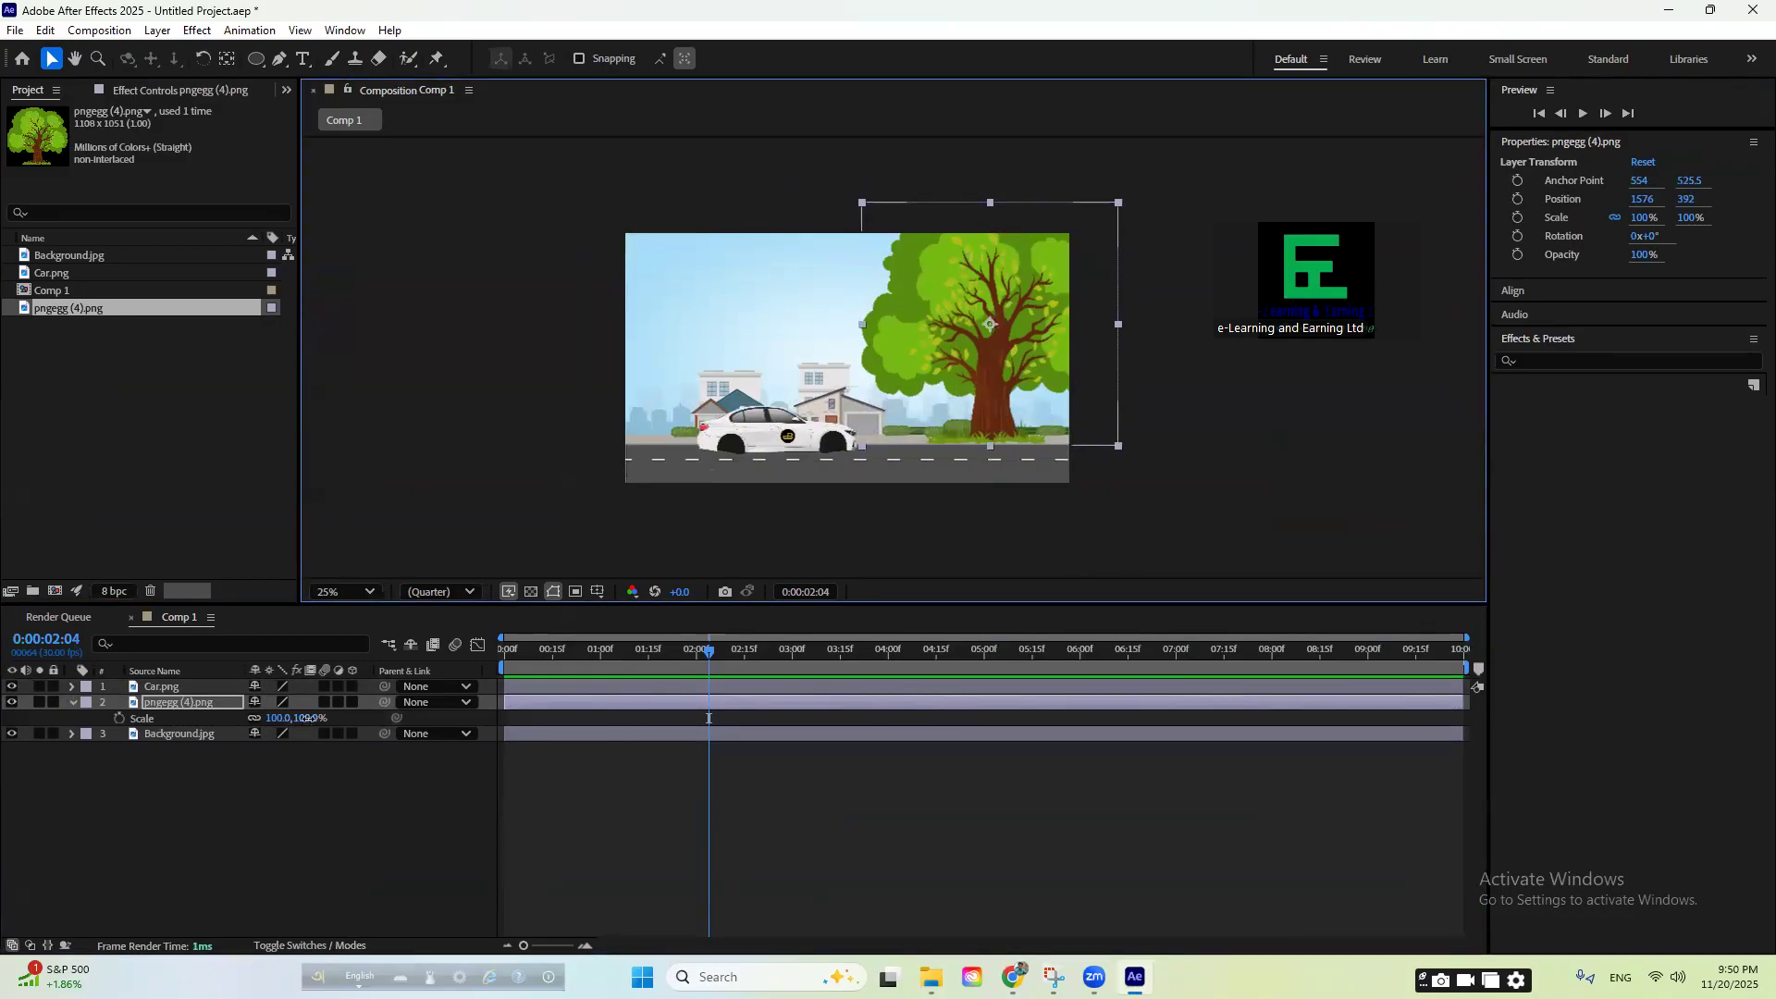
drag(308, 717, 266, 719)
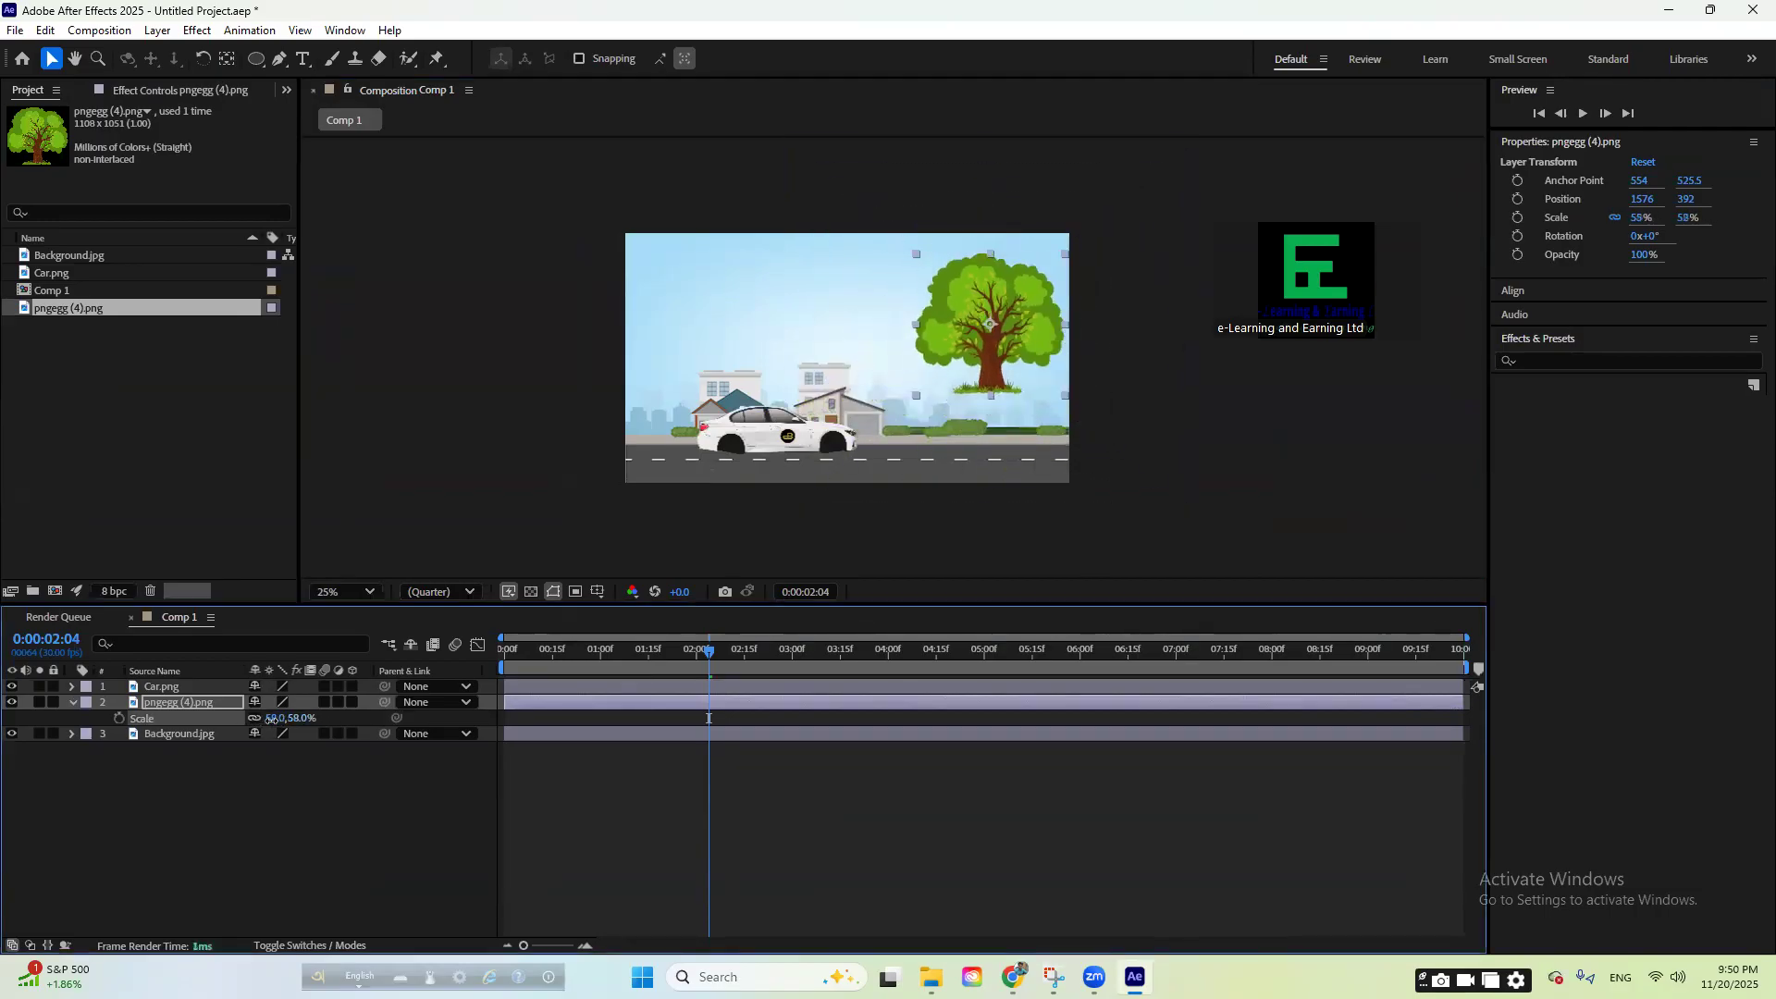
drag(1016, 302, 928, 290)
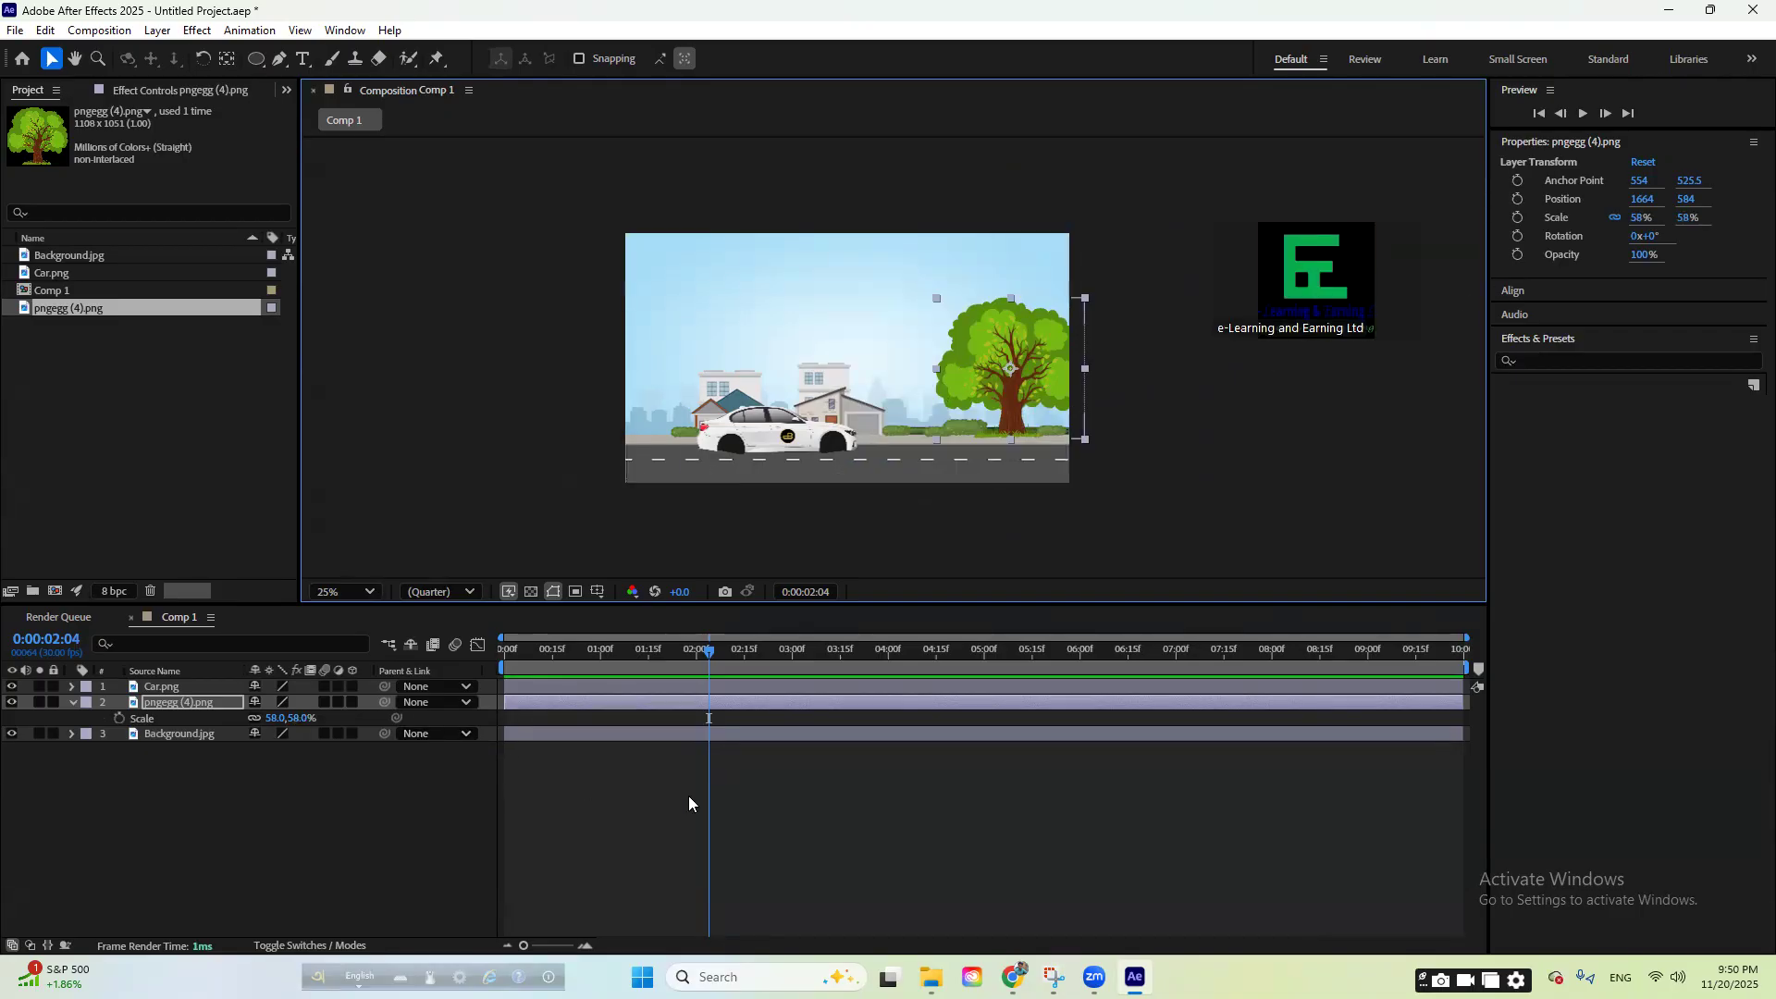
click(780, 801)
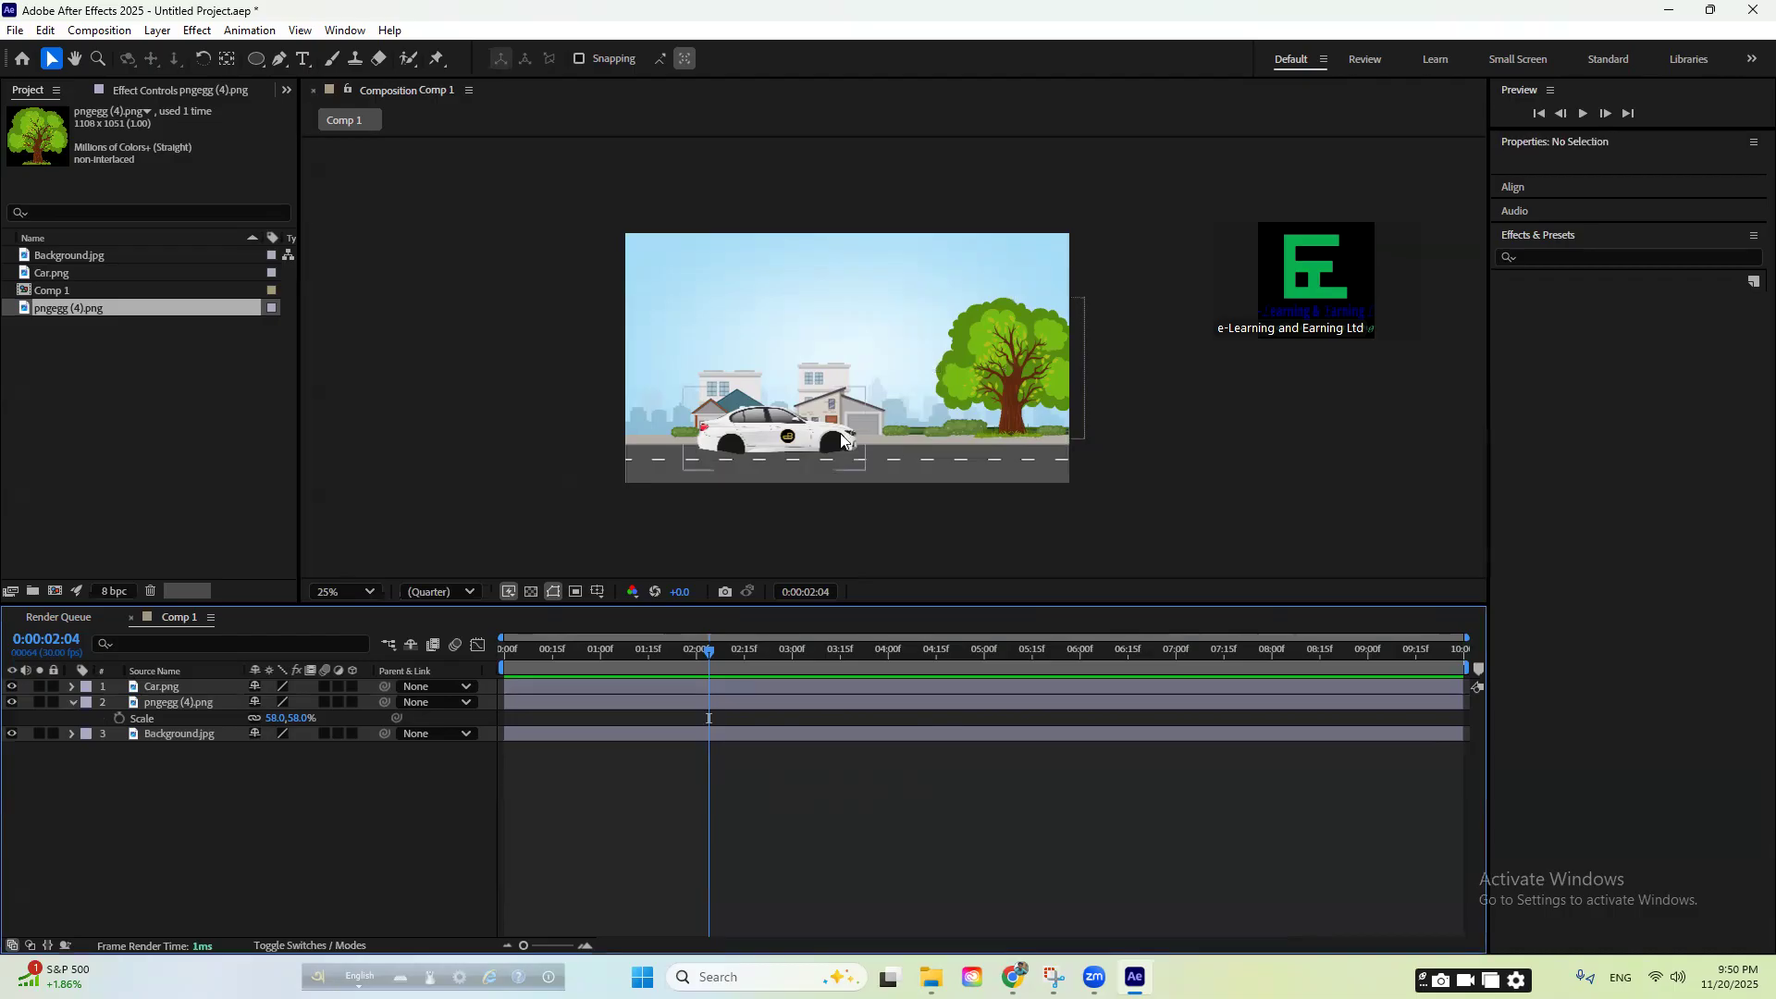
- Enlarge the tree to 67% scale and raise it to about 1664, 532 so its base meets the roadside
click(1017, 331)
key(s)
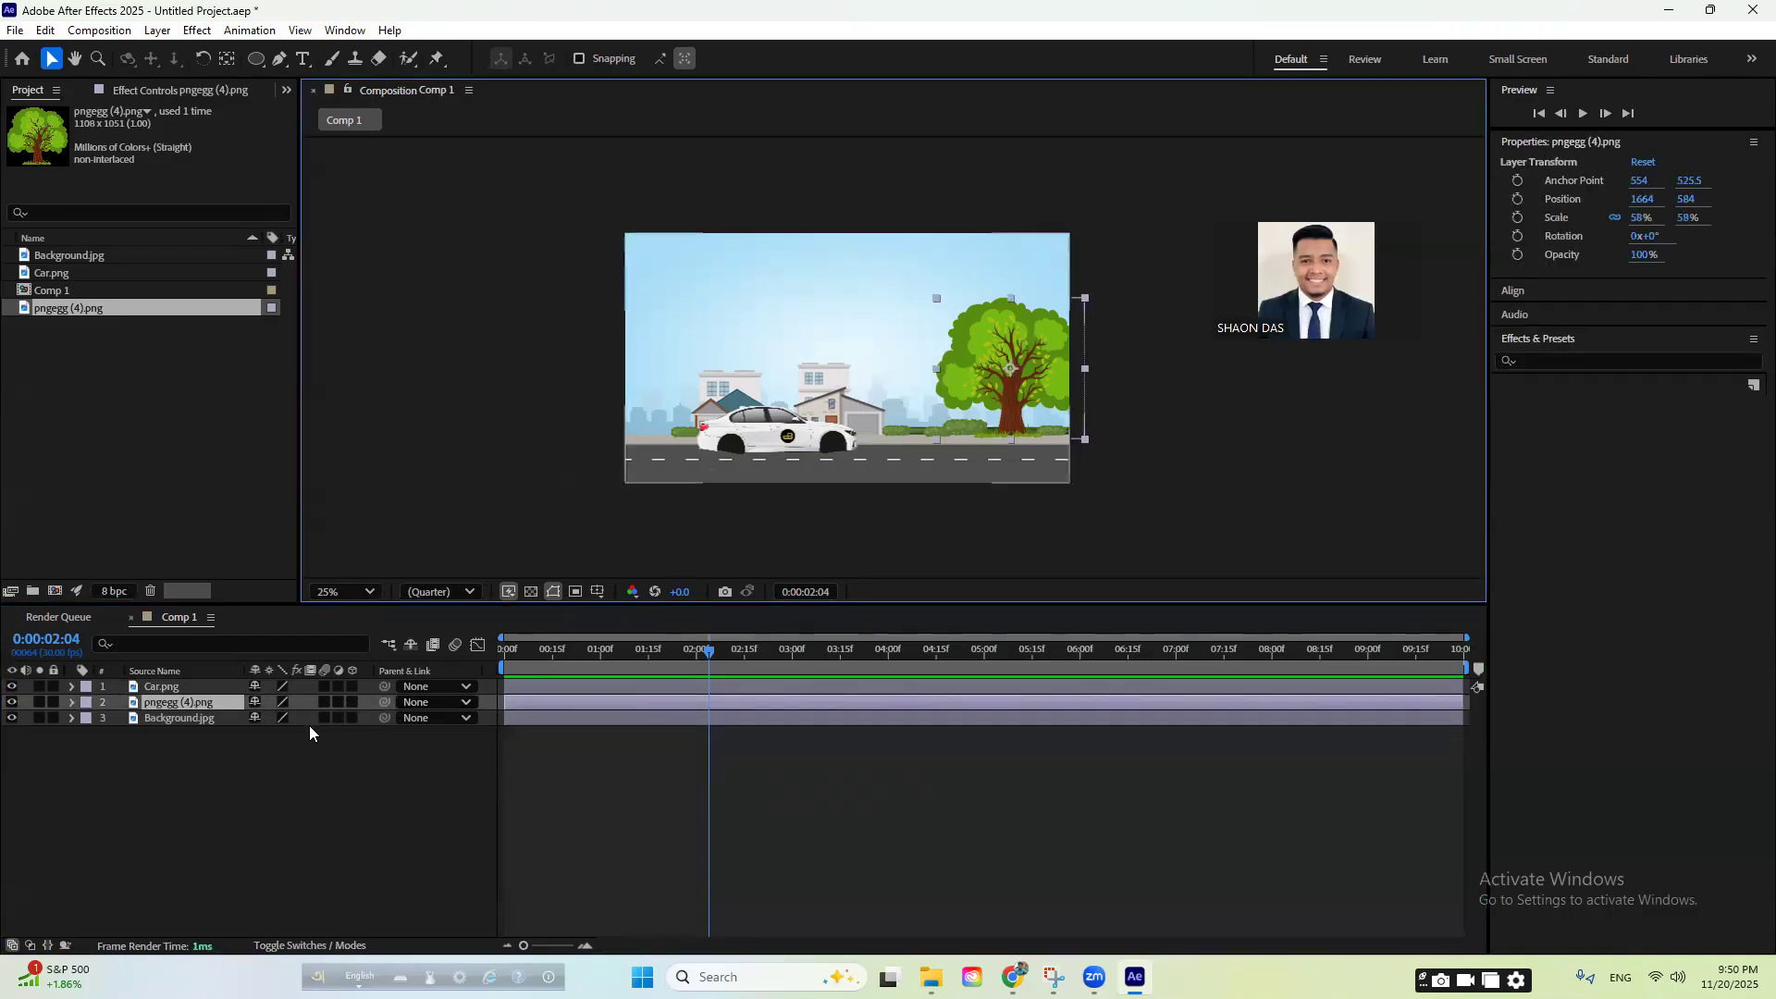
key(s)
drag(296, 717, 304, 718)
drag(1005, 403, 1006, 388)
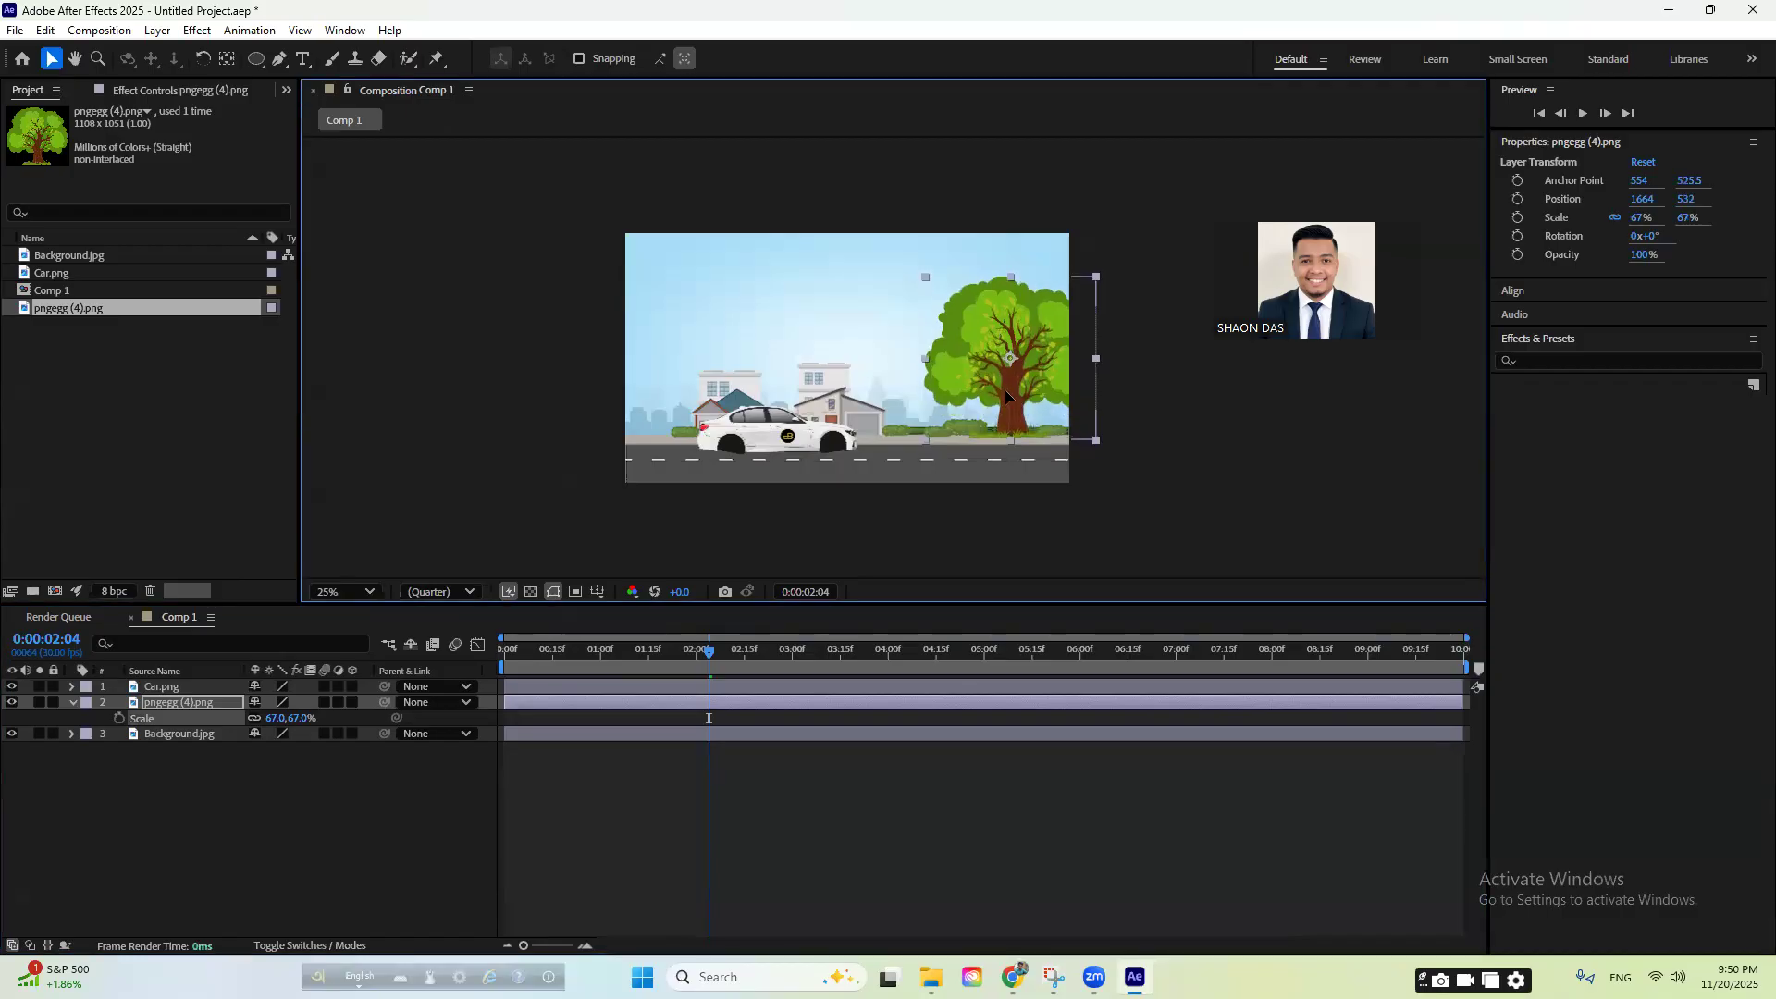
click(1042, 760)
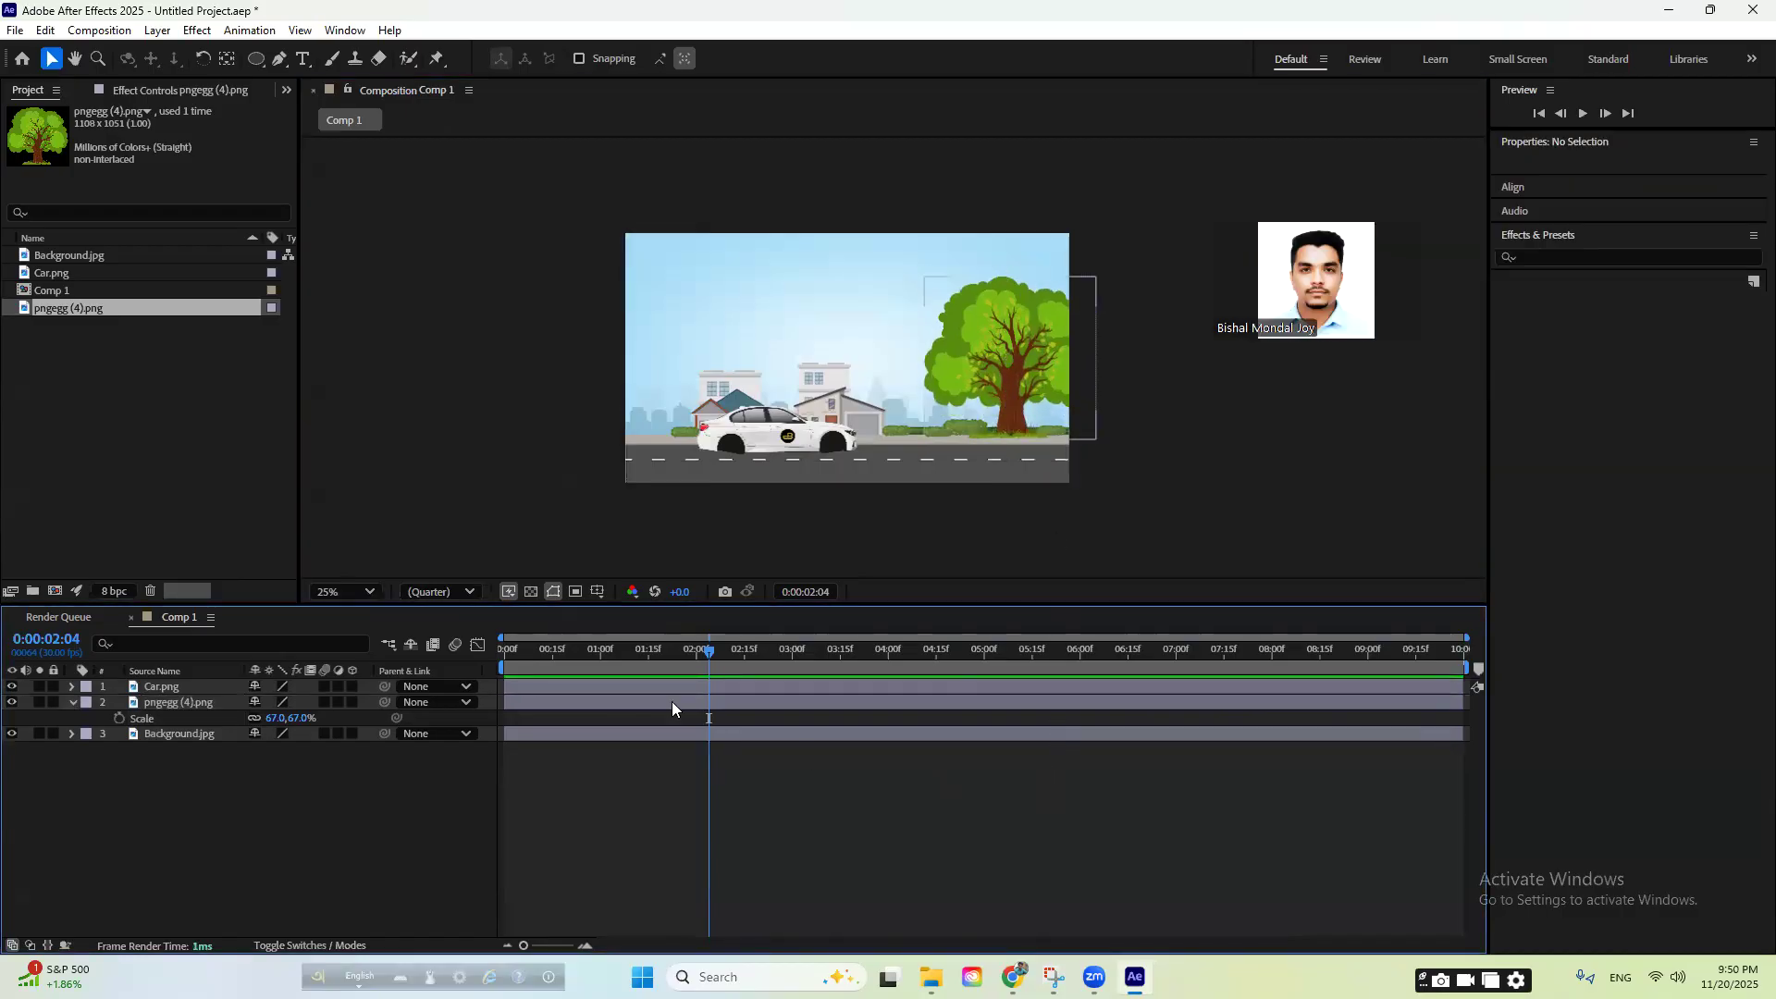
click(603, 686)
click(598, 702)
click(590, 734)
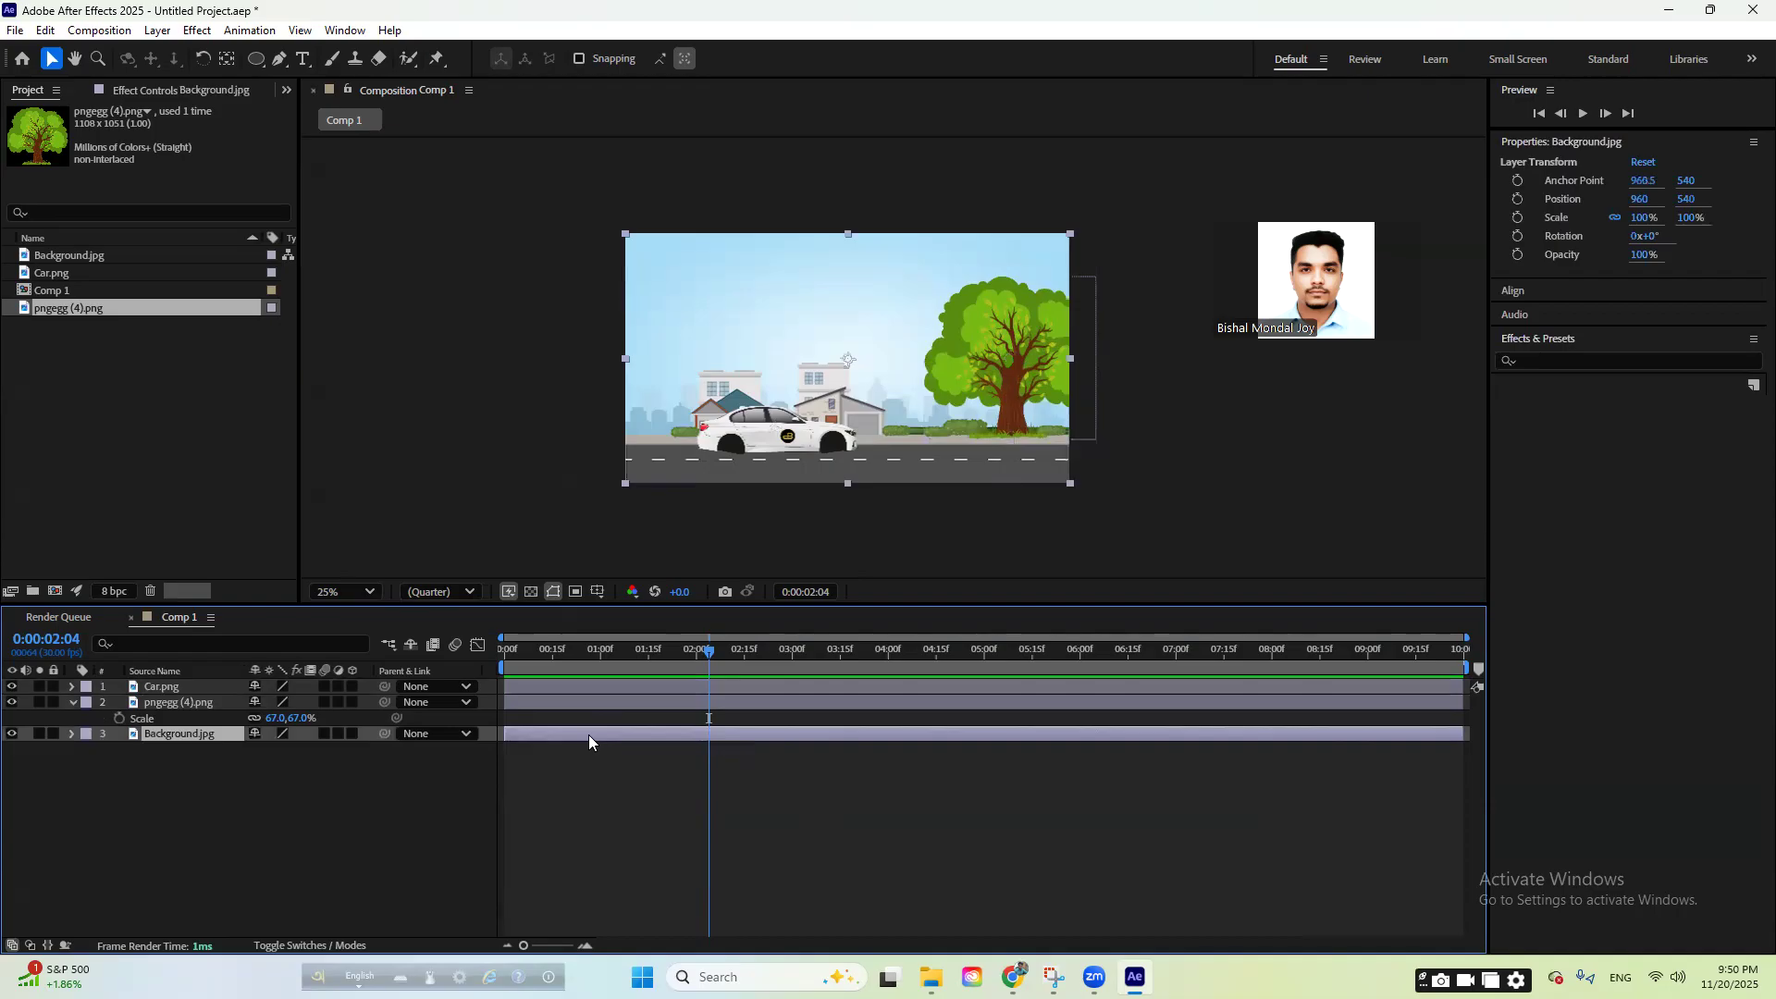
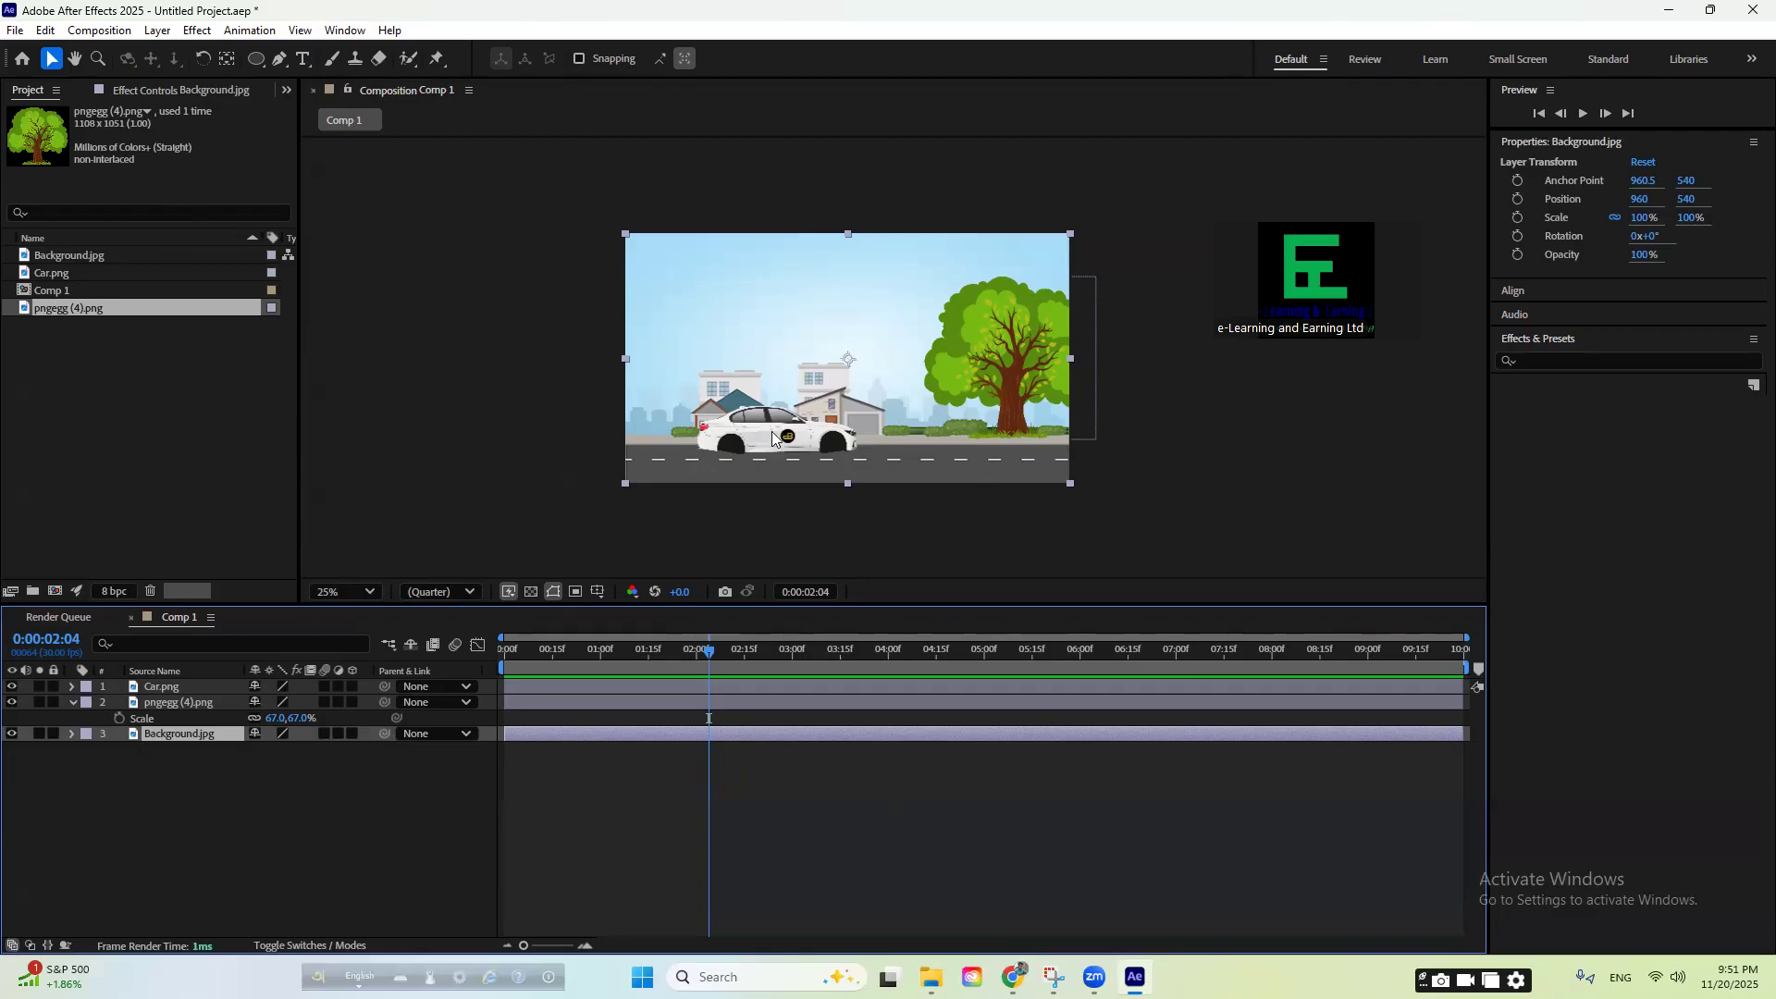
click(821, 862)
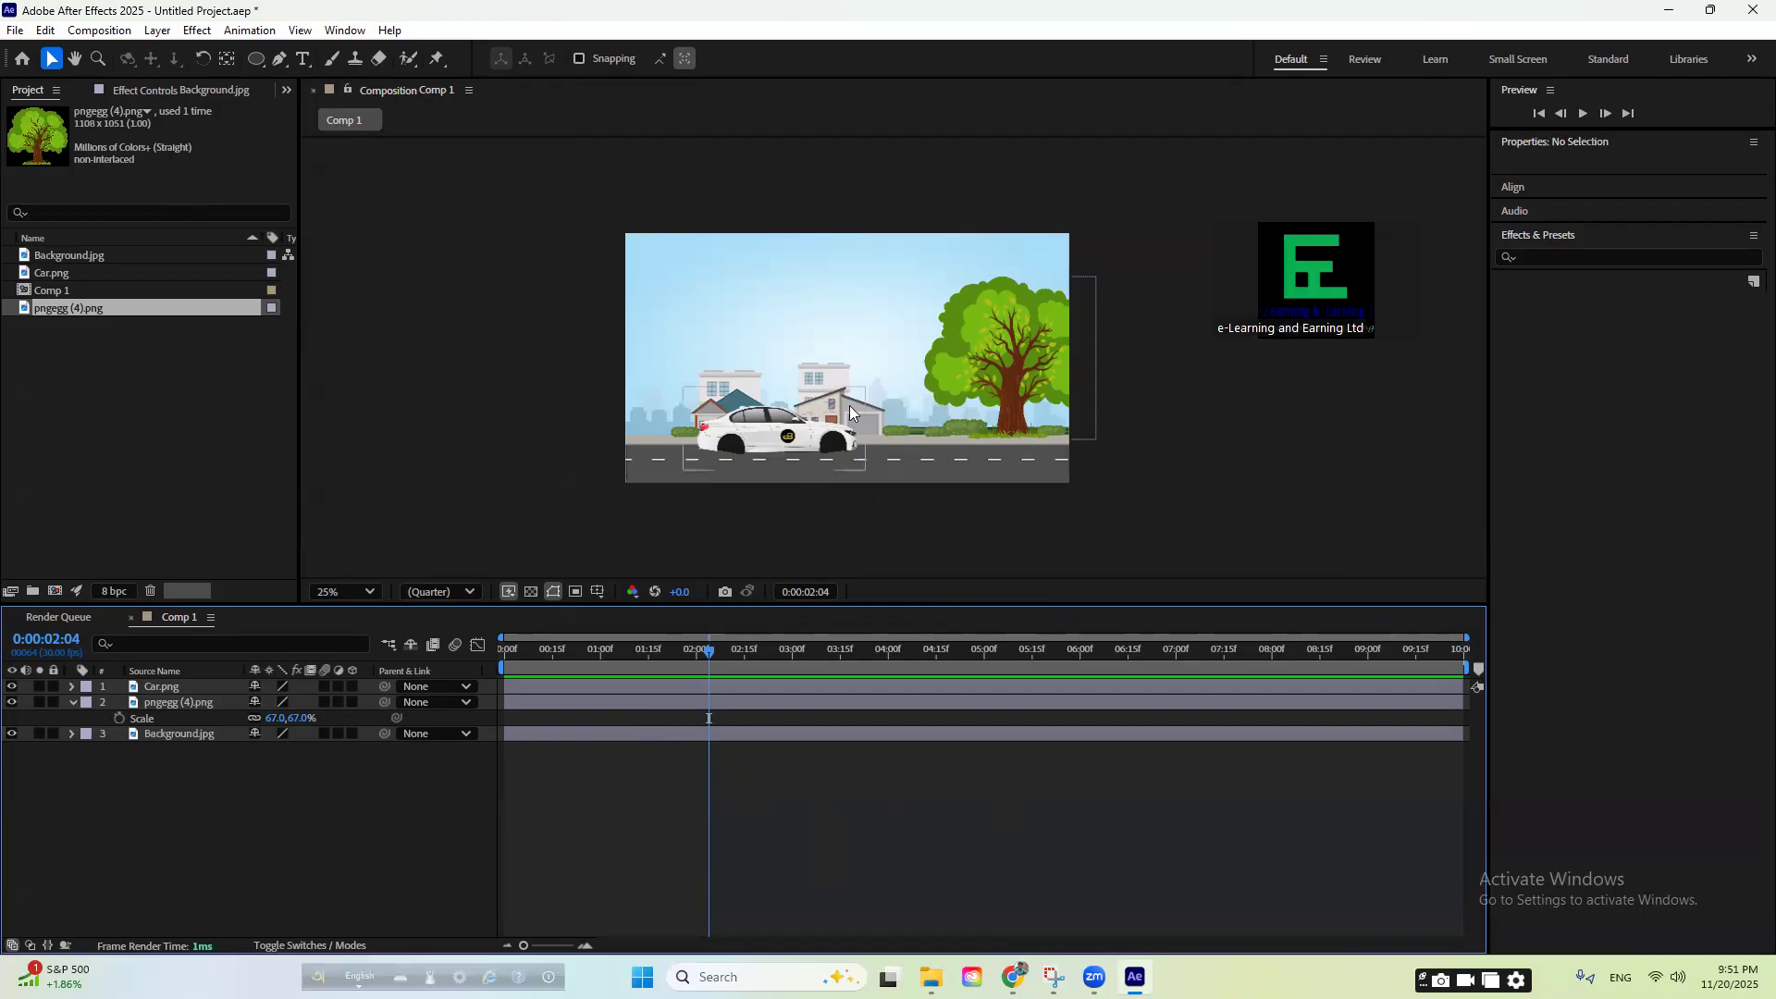
key(ctrl+s)
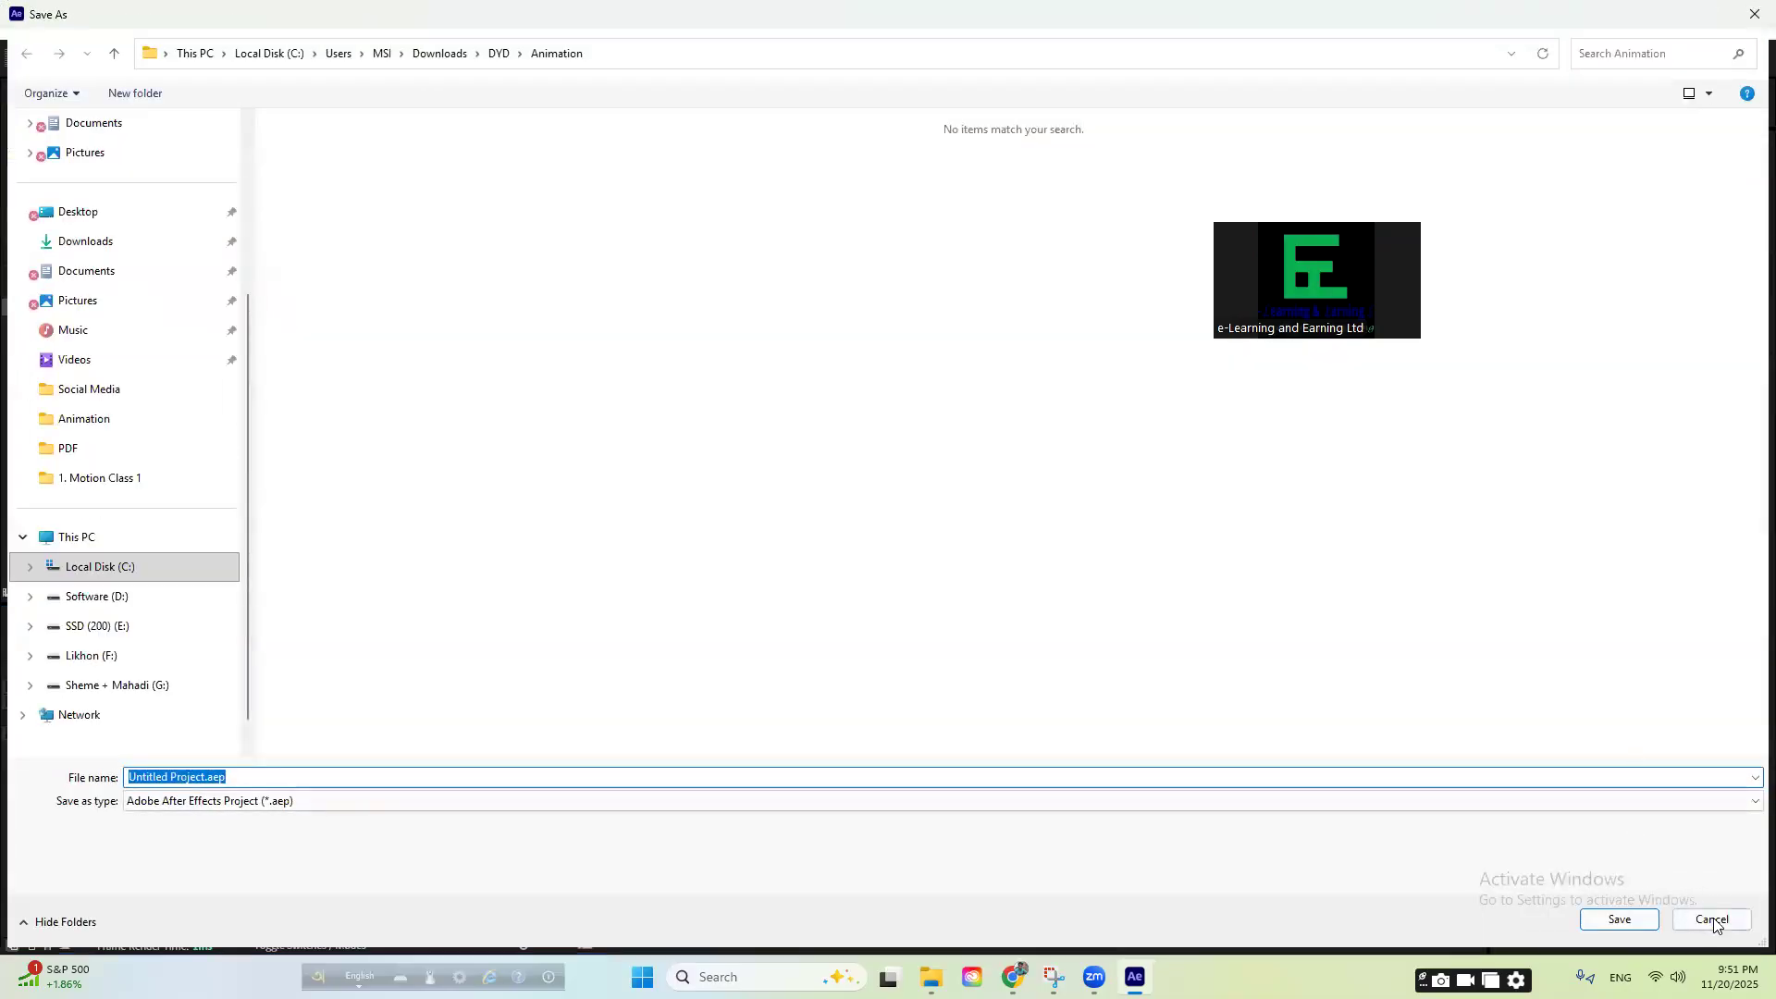
click(1705, 918)
- Add Wheel.png from the 1. Motion Class 1 folder to Comp 1 and place it over the car's front wheel arch at about 898, 924
mouse_move(932, 977)
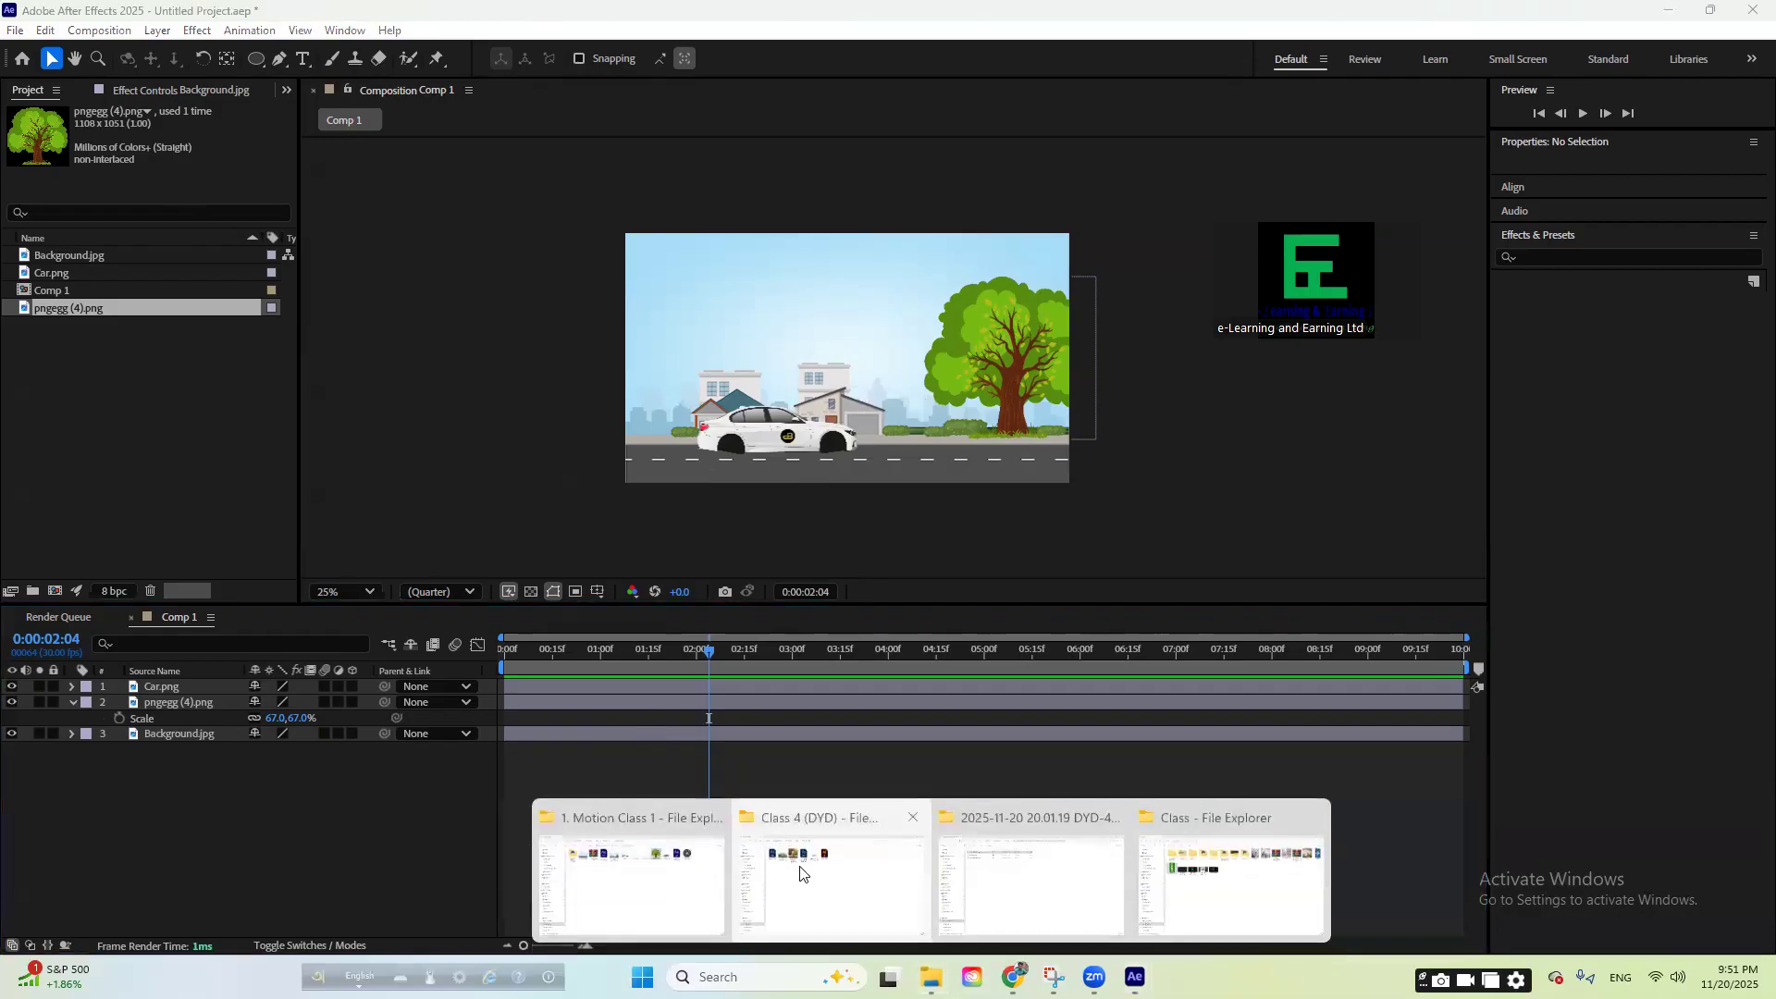
click(666, 857)
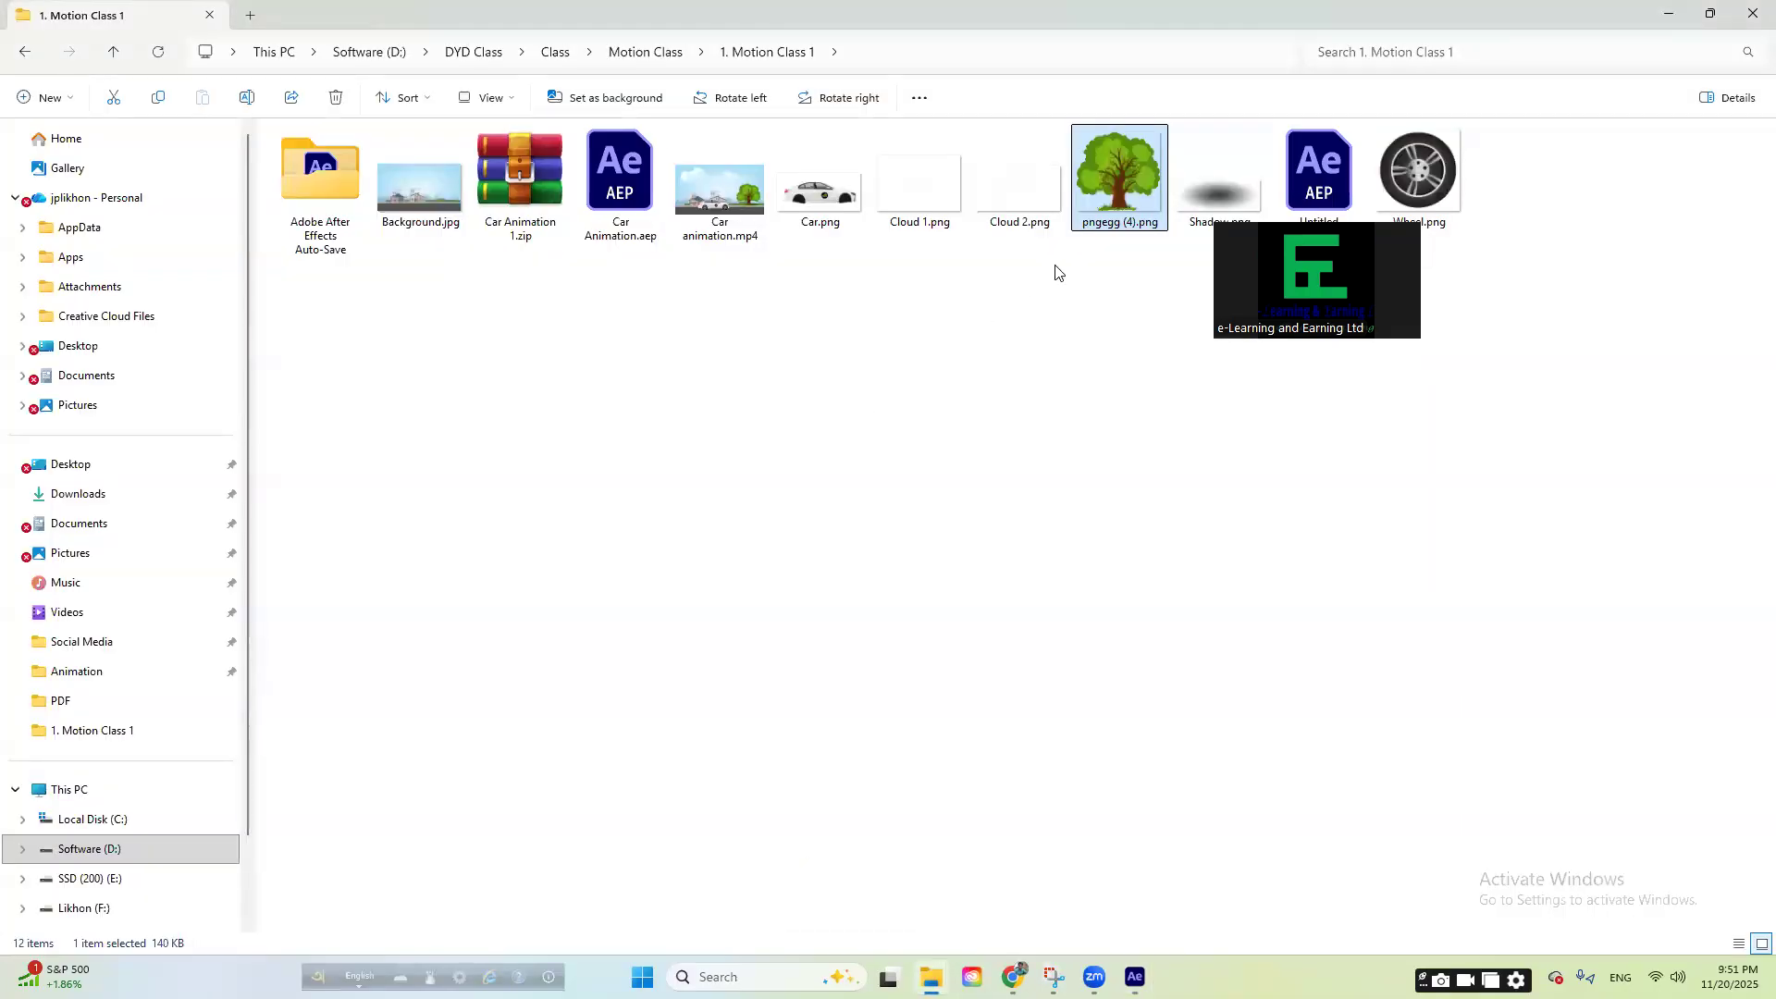
click(1427, 165)
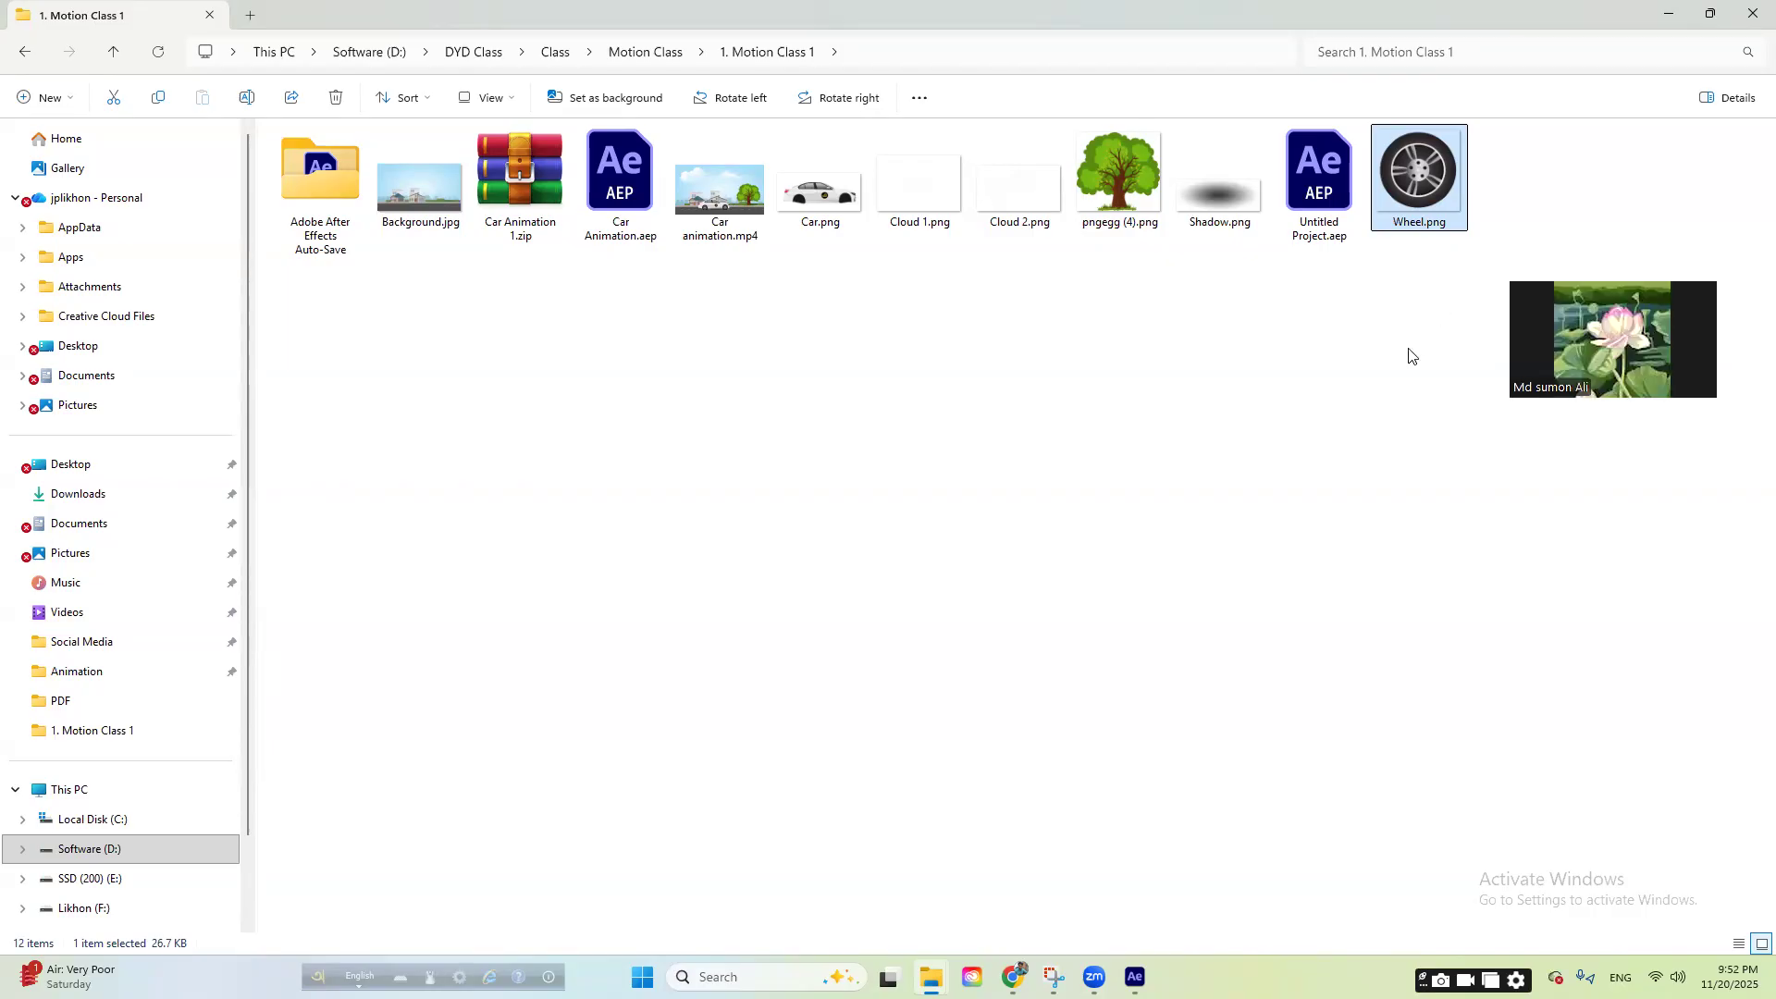
drag(1418, 185, 575, 842)
drag(860, 361, 810, 440)
- Scale the wheel to 54% and fit it into the front wheel arch at about 901, 918
scroll(823, 457, up, 4)
key(s)
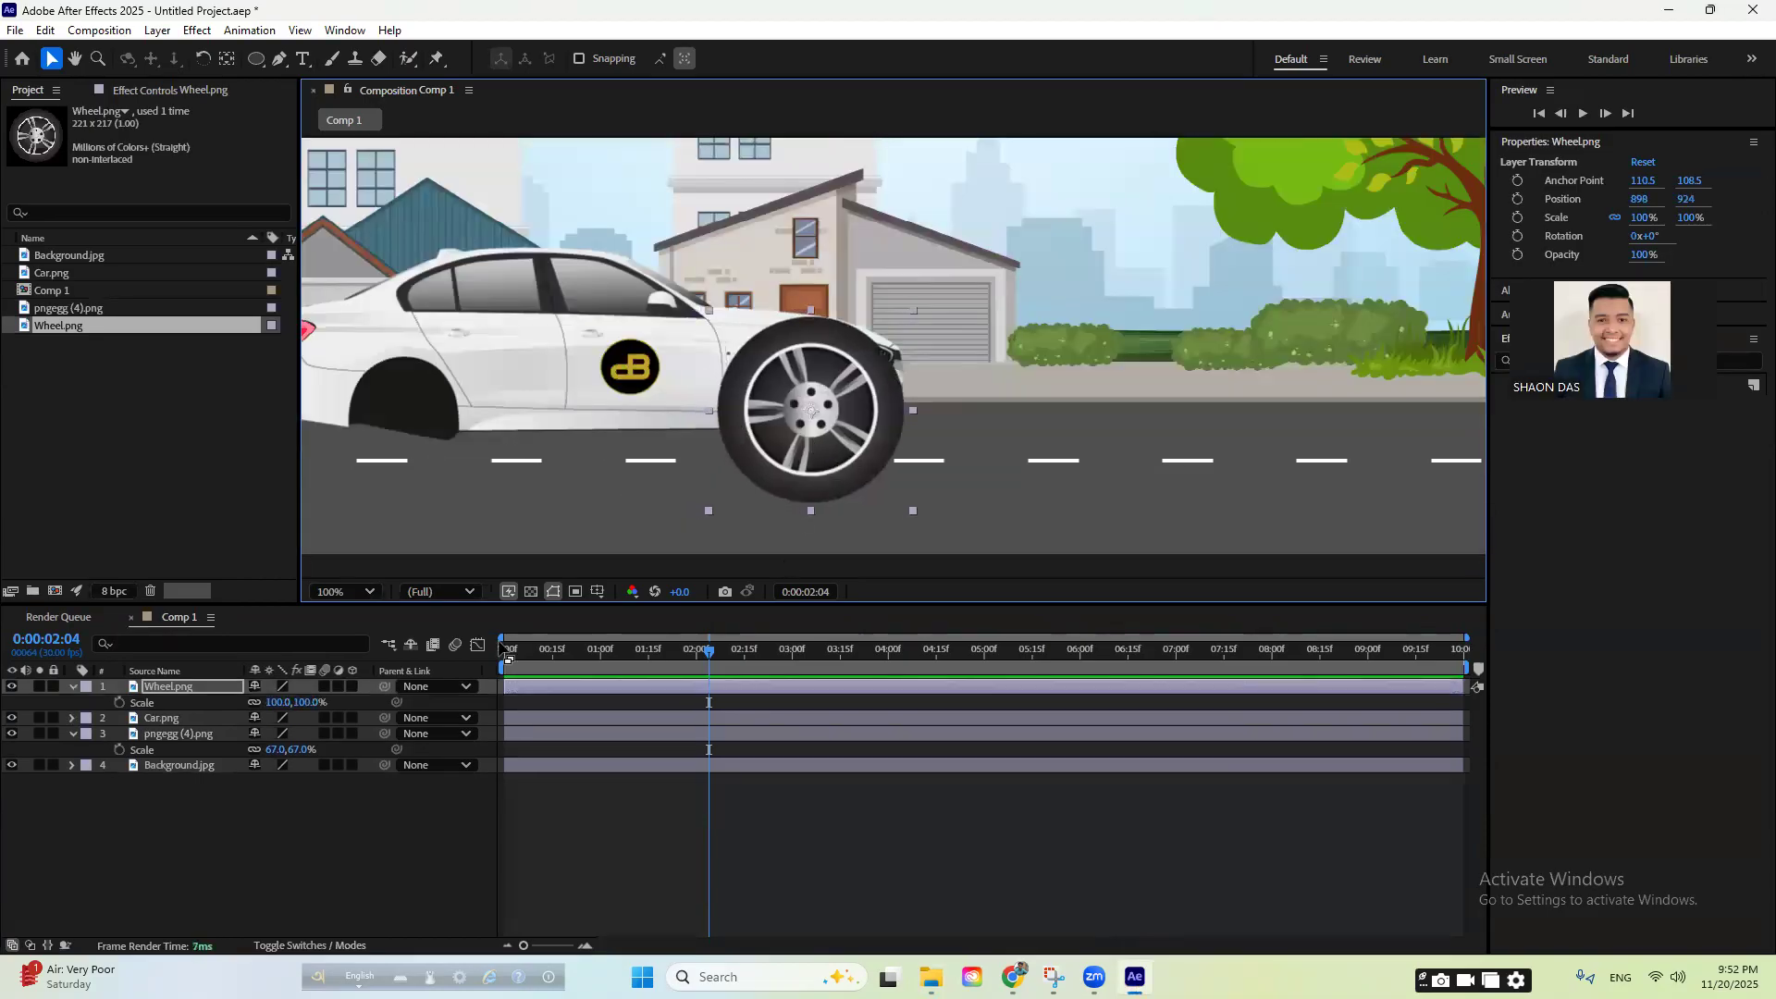
drag(307, 703, 262, 702)
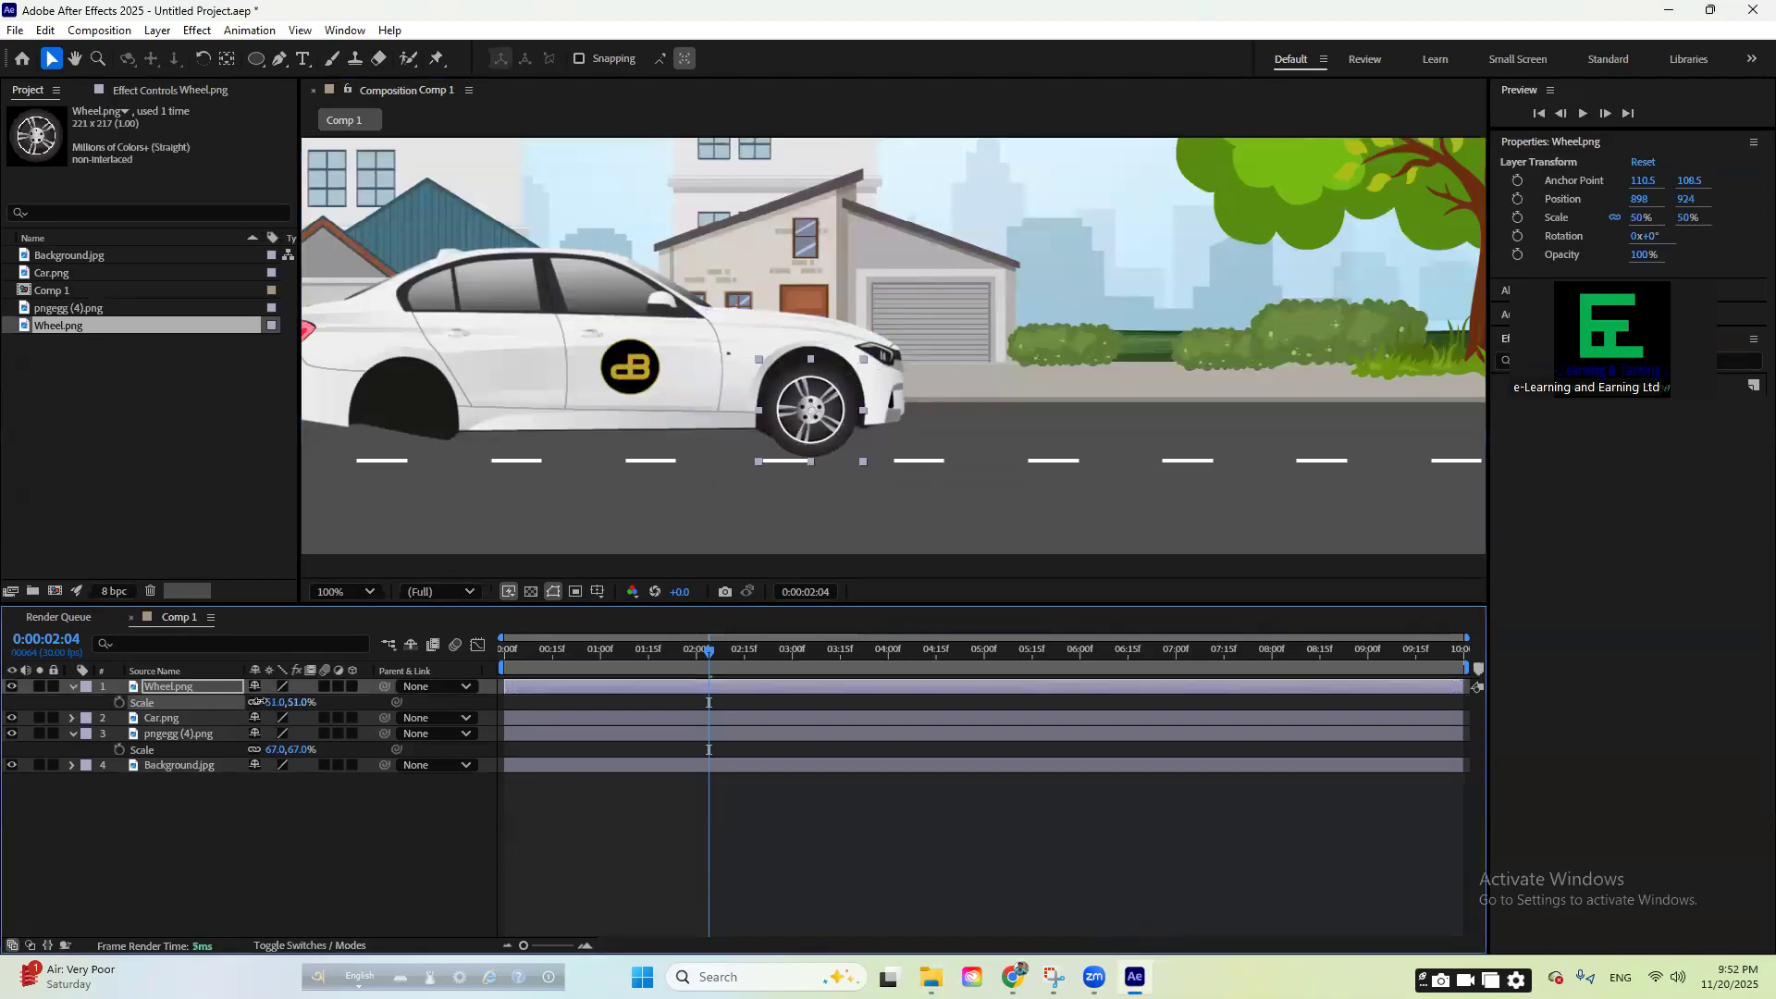
drag(811, 426, 811, 415)
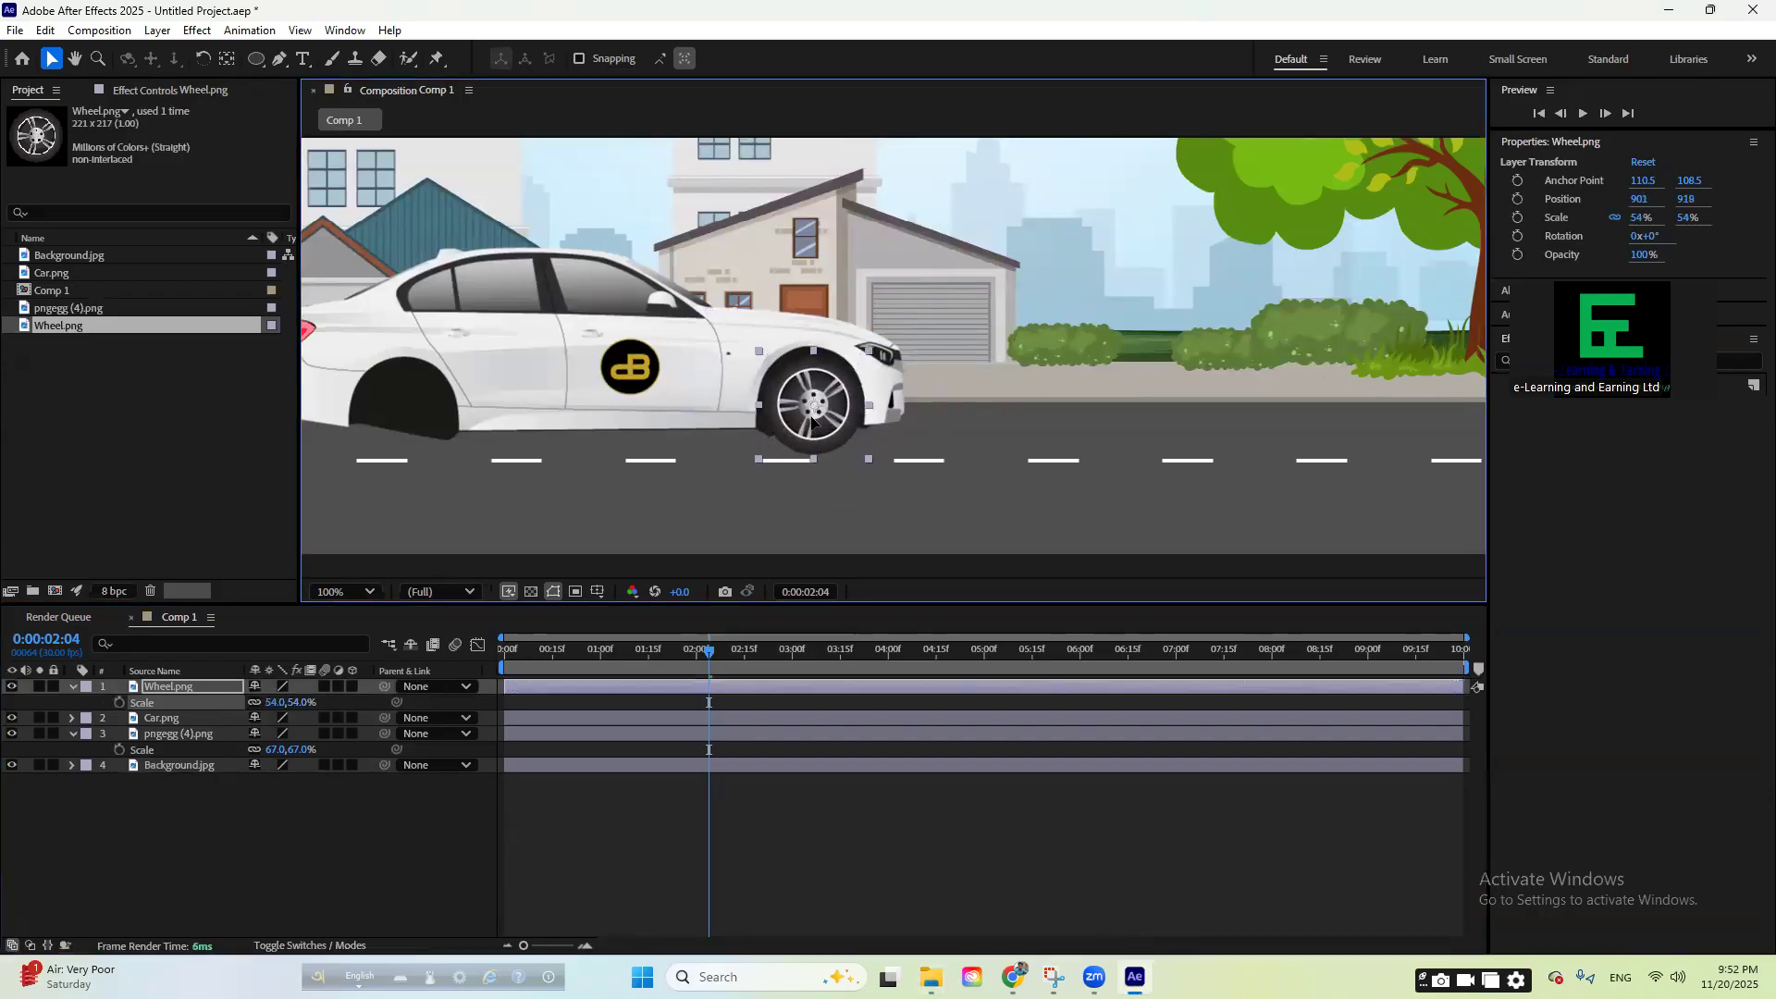
- Duplicate the wheel layer and place the copy in the car's rear wheel arch at about 459, 930
key(h)
drag(531, 432, 711, 408)
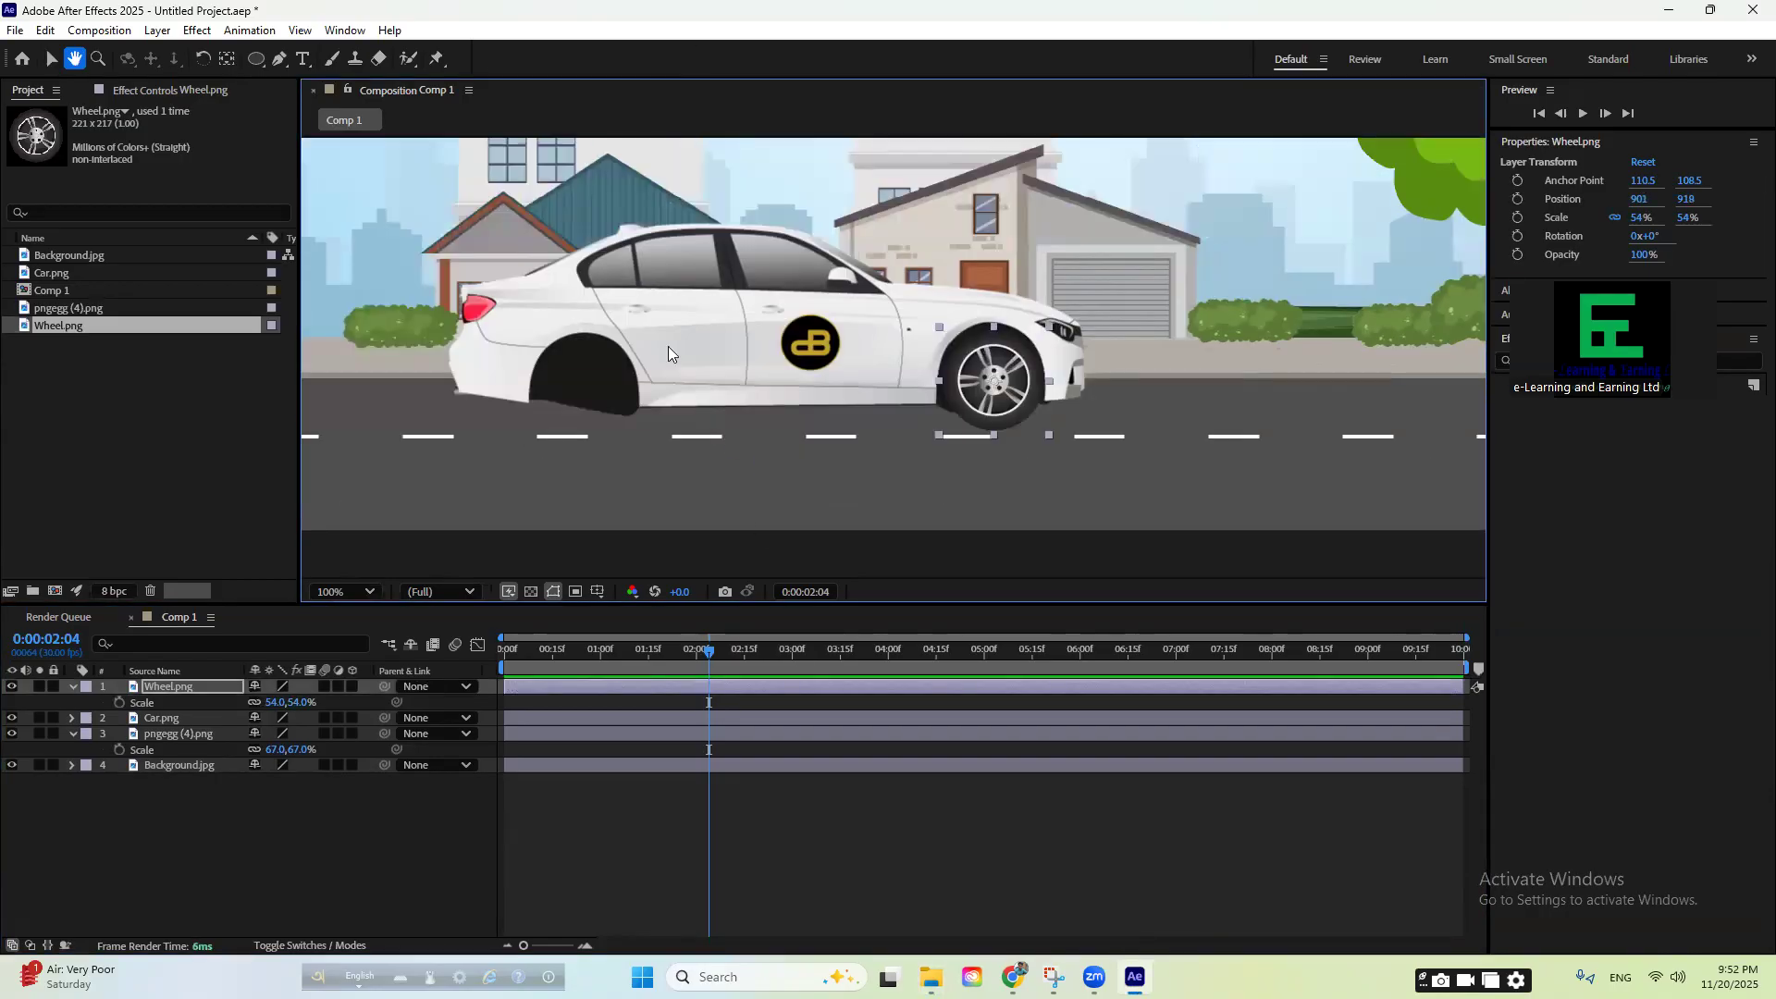
key(v)
click(951, 686)
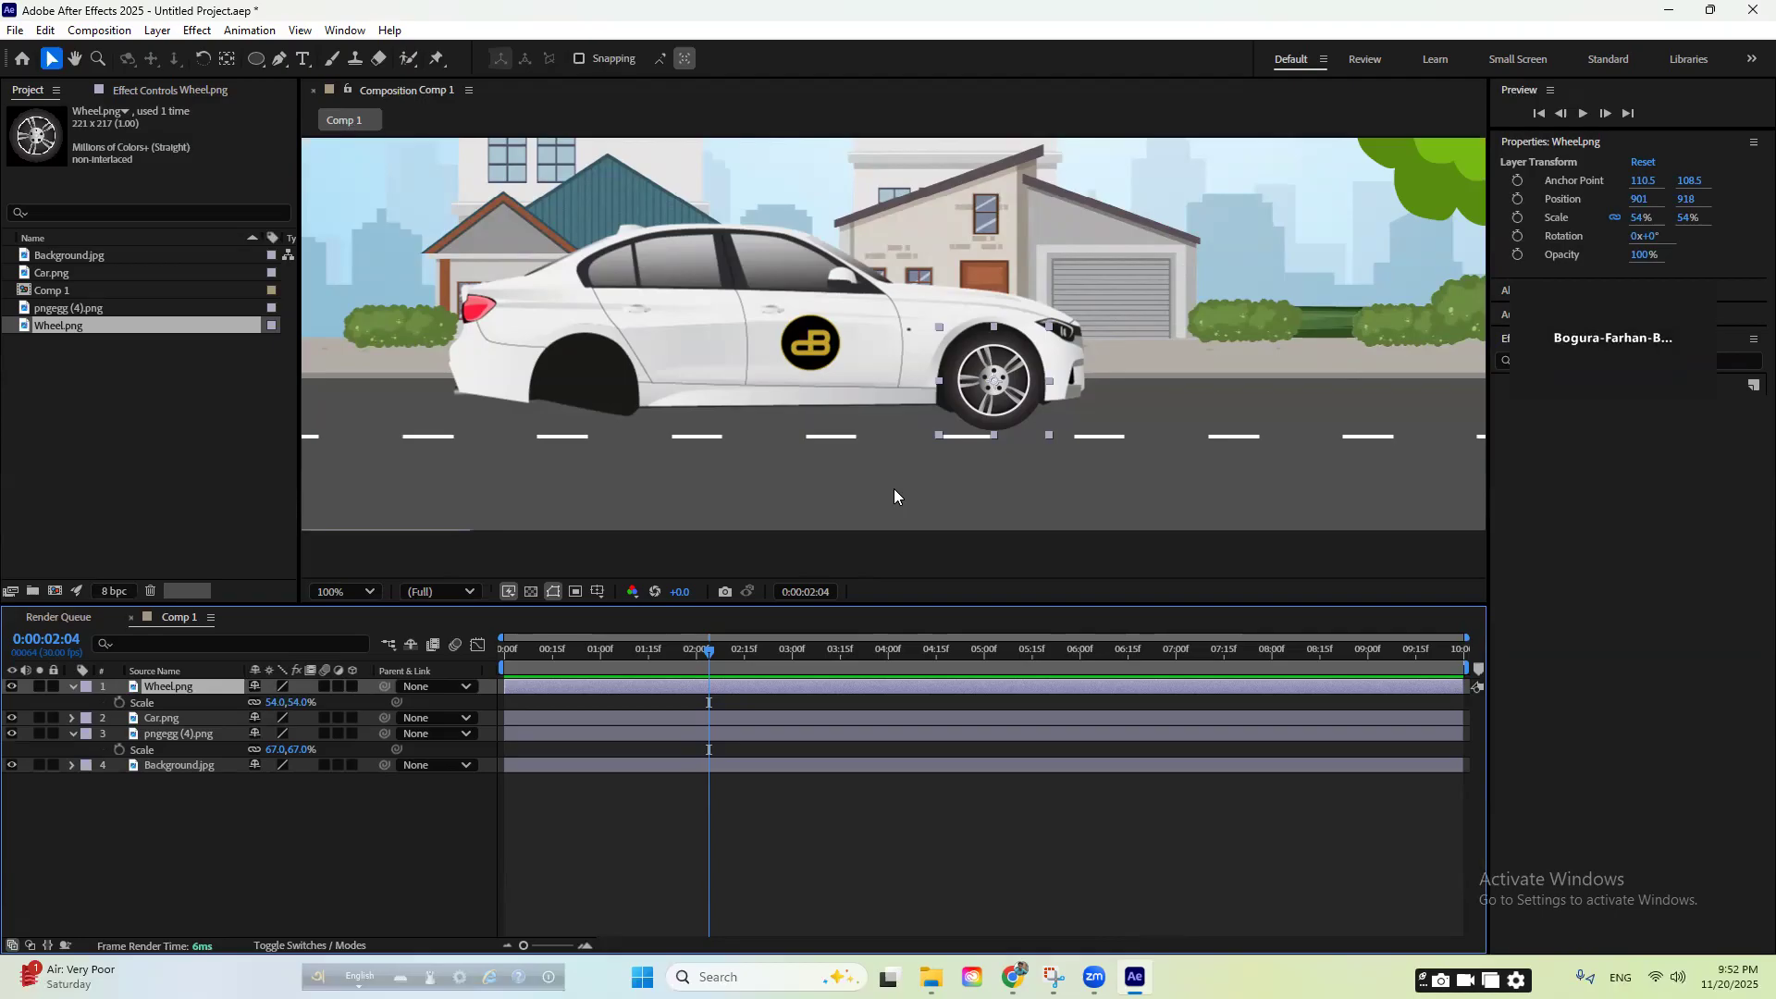
key(ctrl+d)
drag(993, 382, 584, 393)
key(Right)
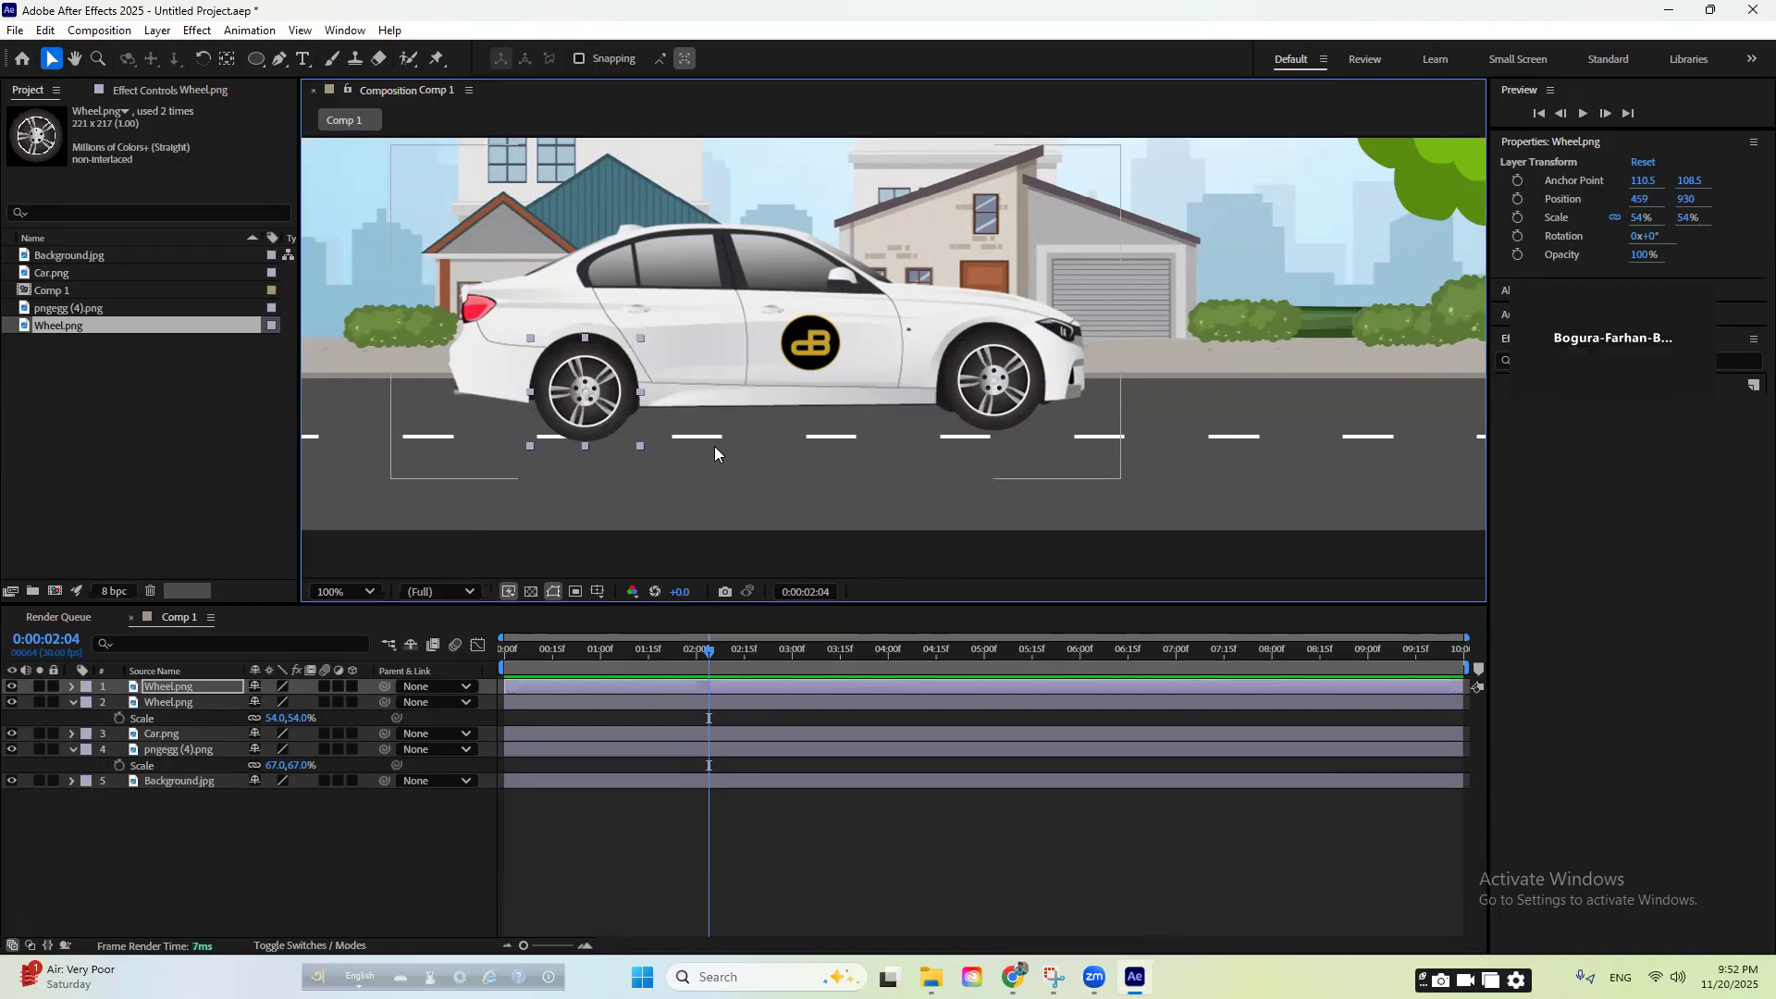
- Examine how both wheels fit the car, up close and within the whole scene
scroll(763, 404, down, 2)
click(228, 687)
drag(228, 686, 218, 697)
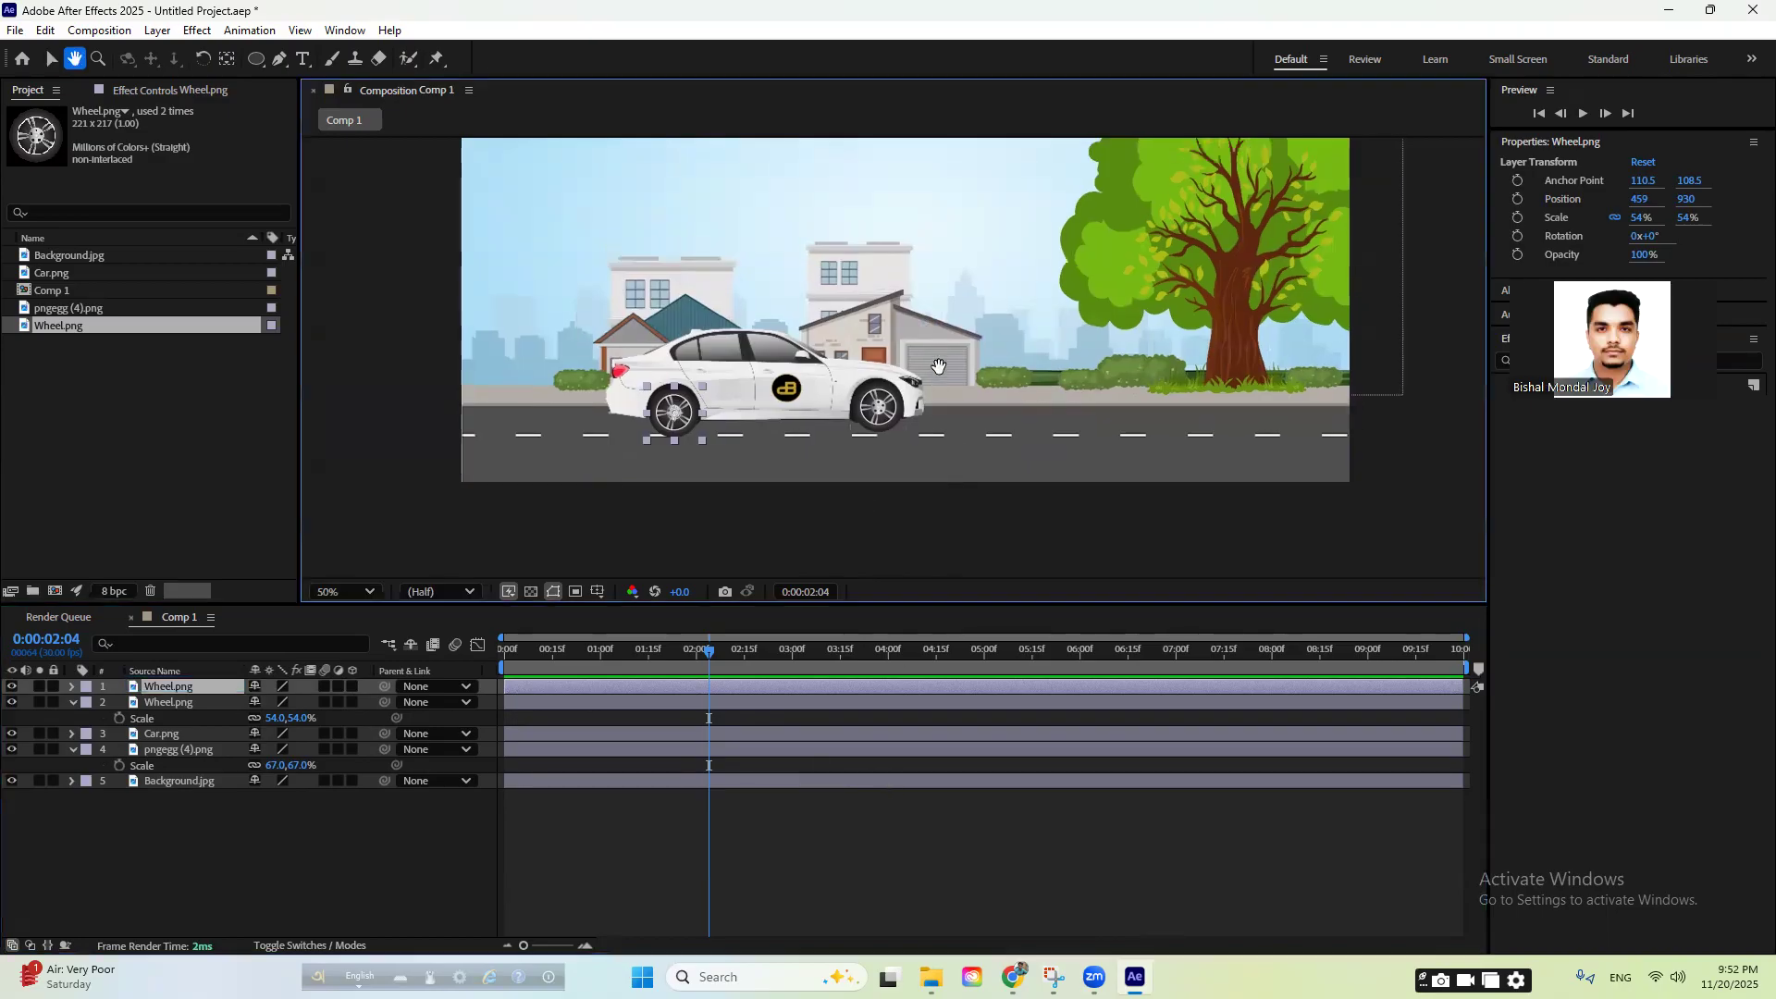
scroll(925, 435, up, 1)
scroll(902, 430, down, 2)
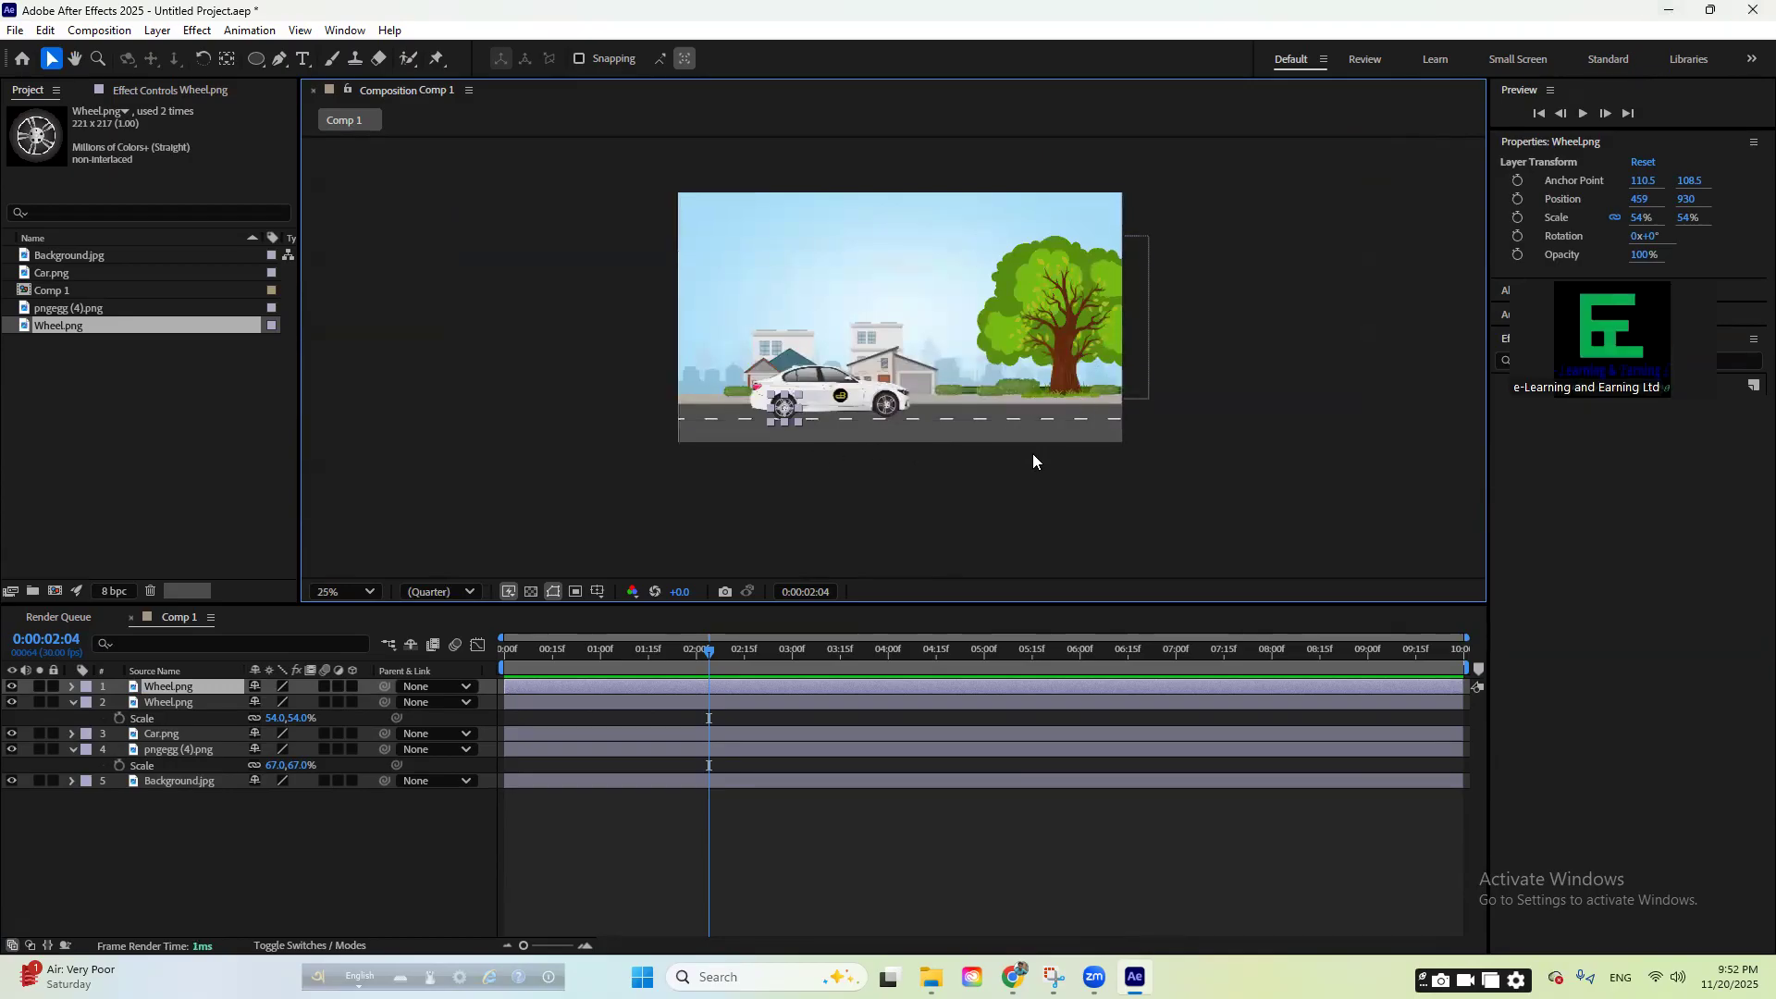
scroll(817, 399, up, 2)
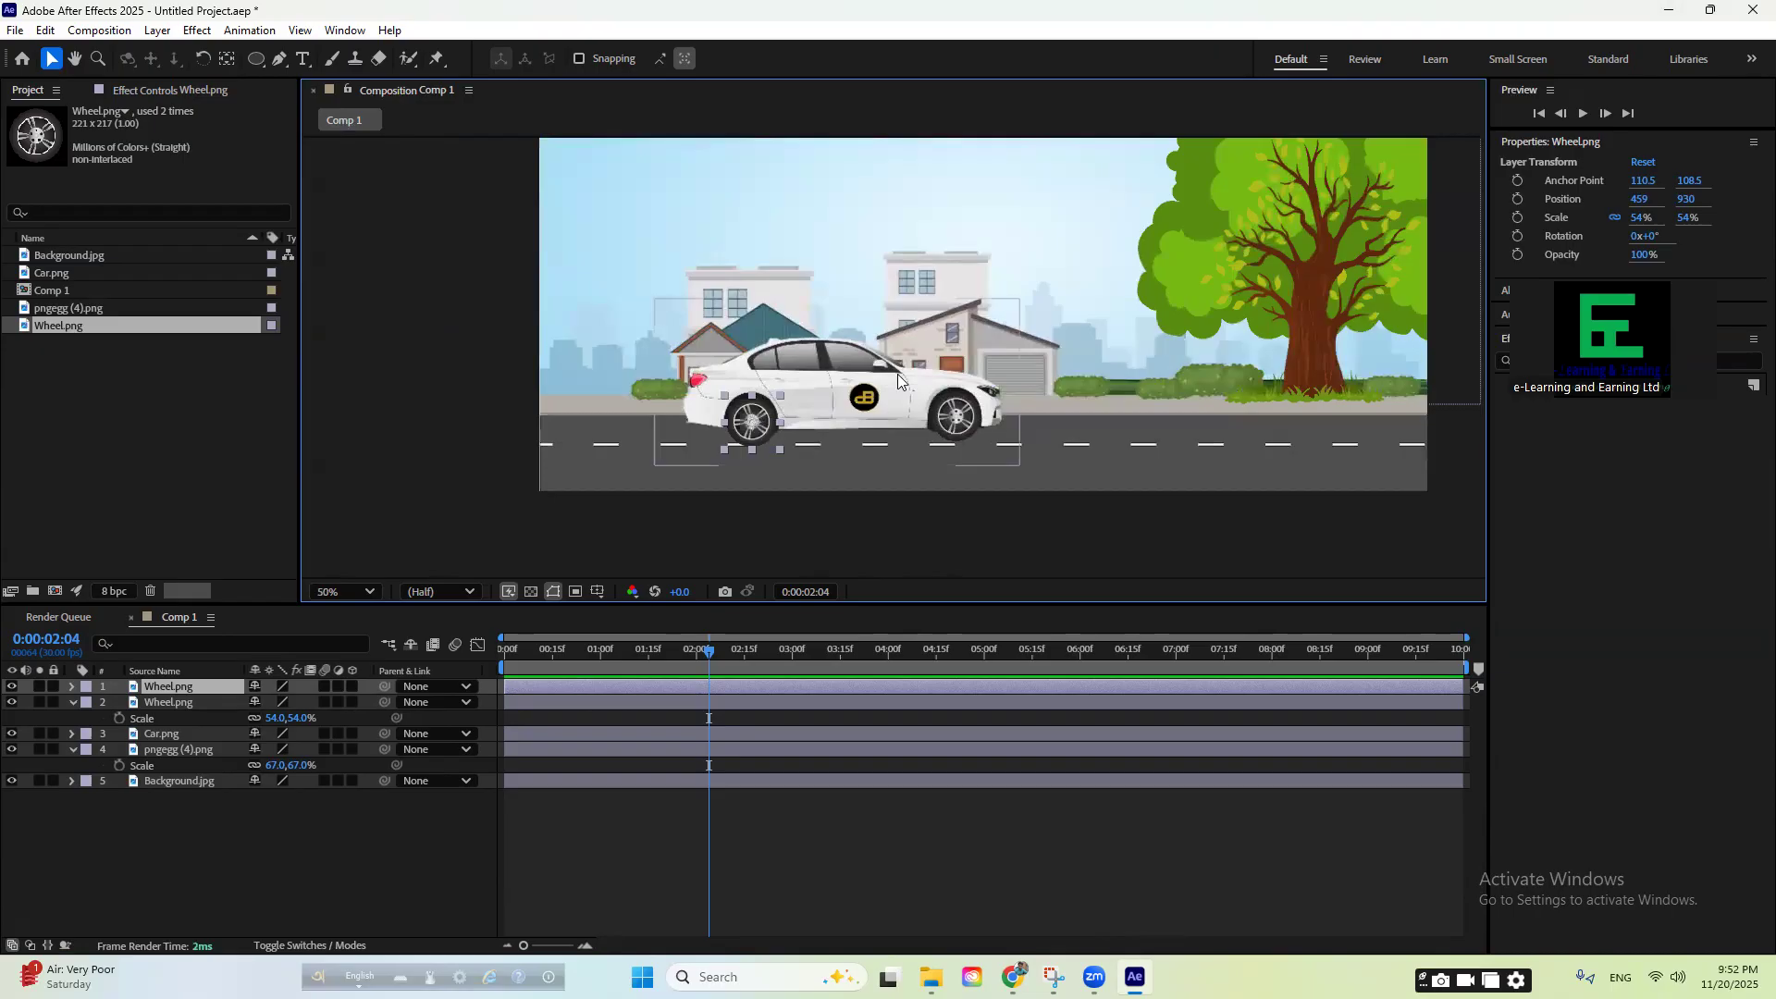
key(h)
drag(1163, 462, 982, 504)
key(v)
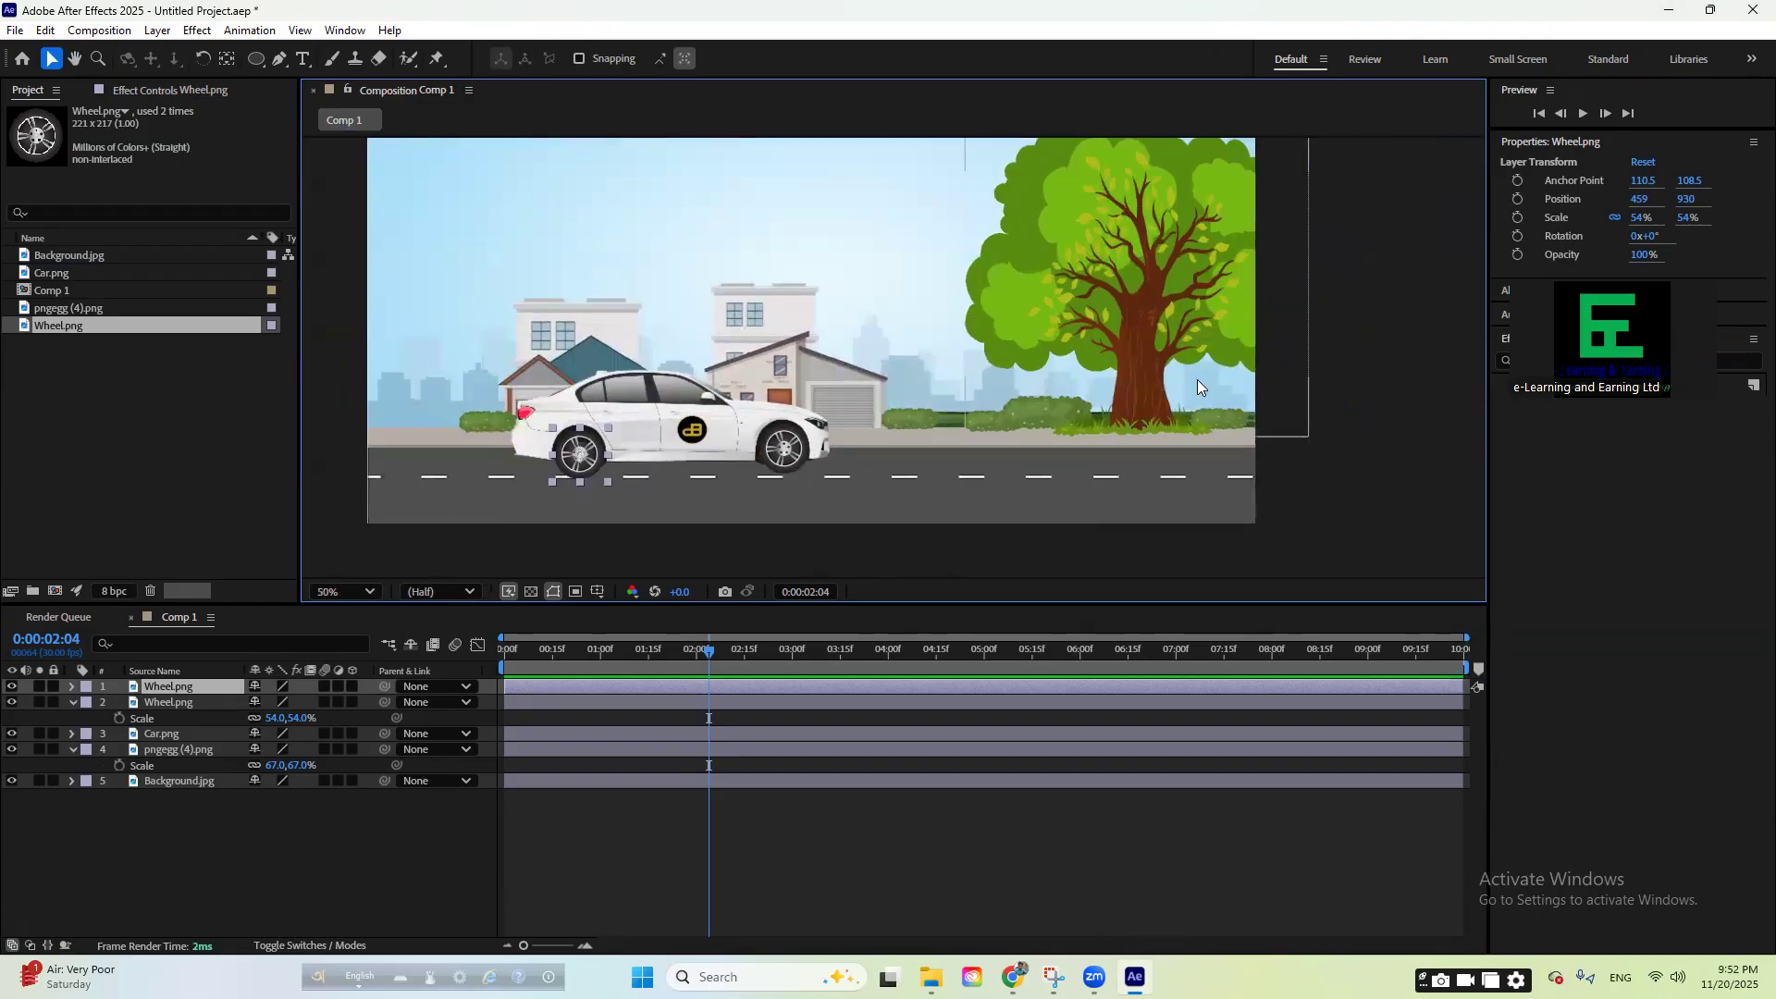
- Try moving the Car.png layer alone along the road toward the tree, undoing each move
click(637, 412)
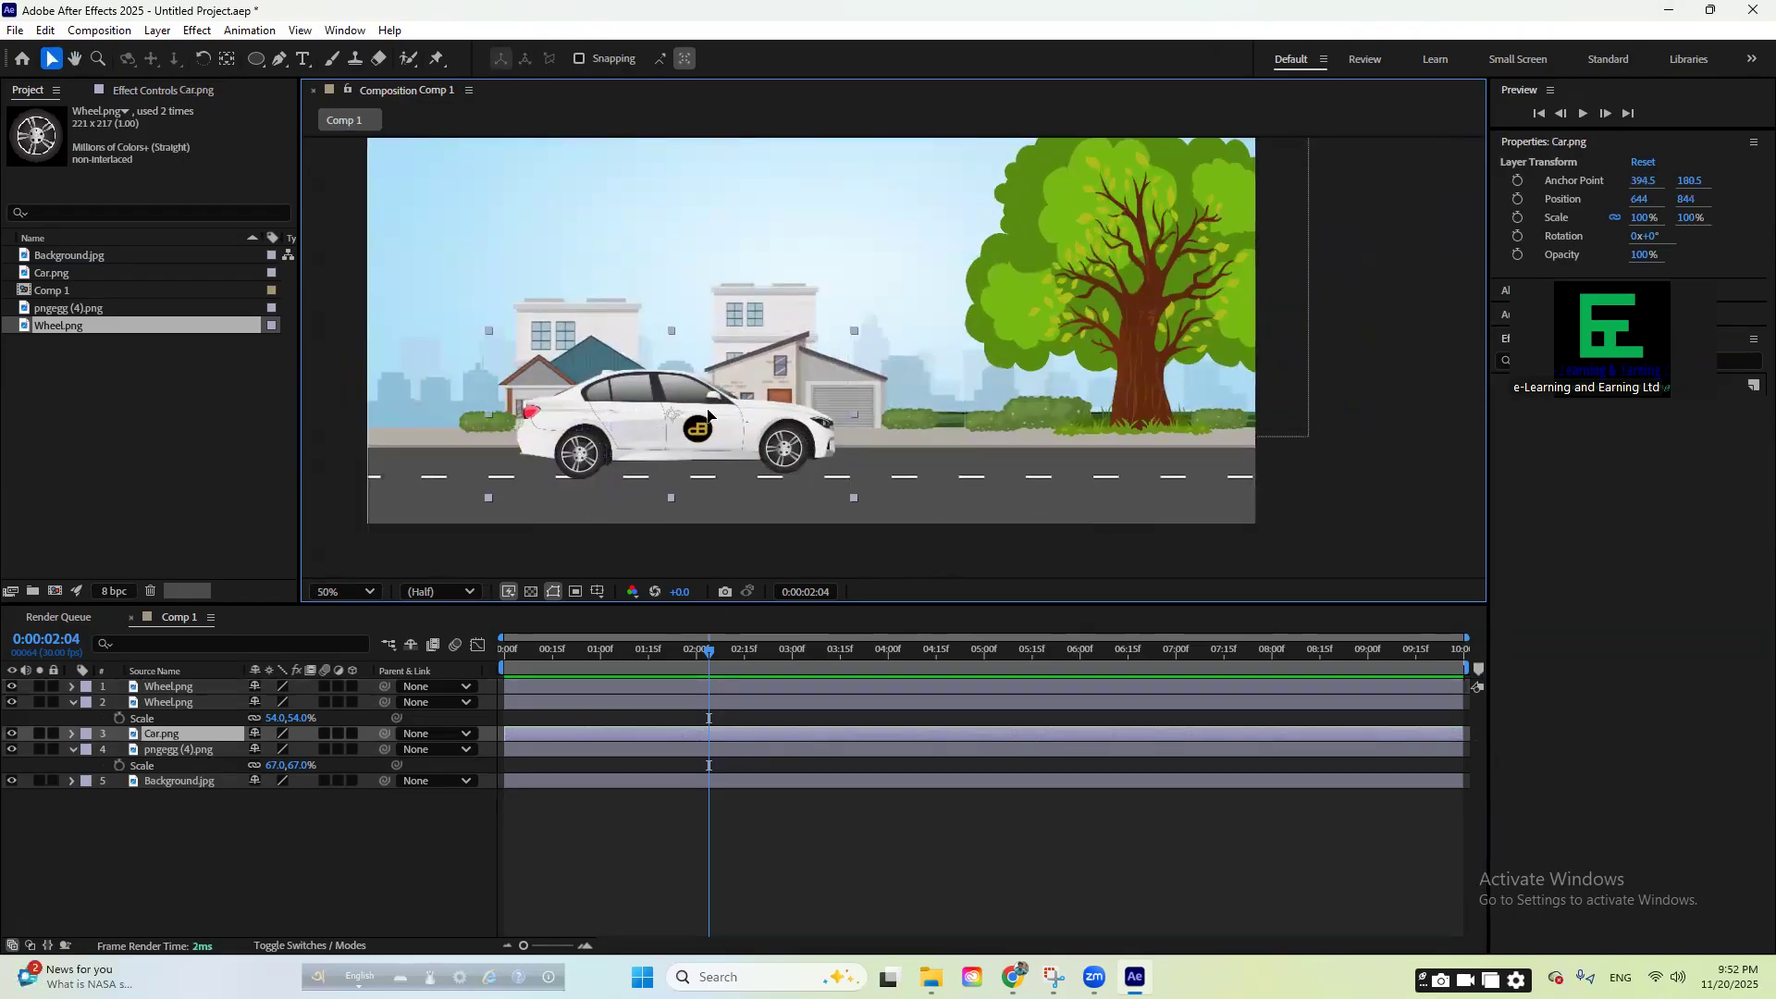
drag(637, 413, 962, 418)
key(ctrl+z)
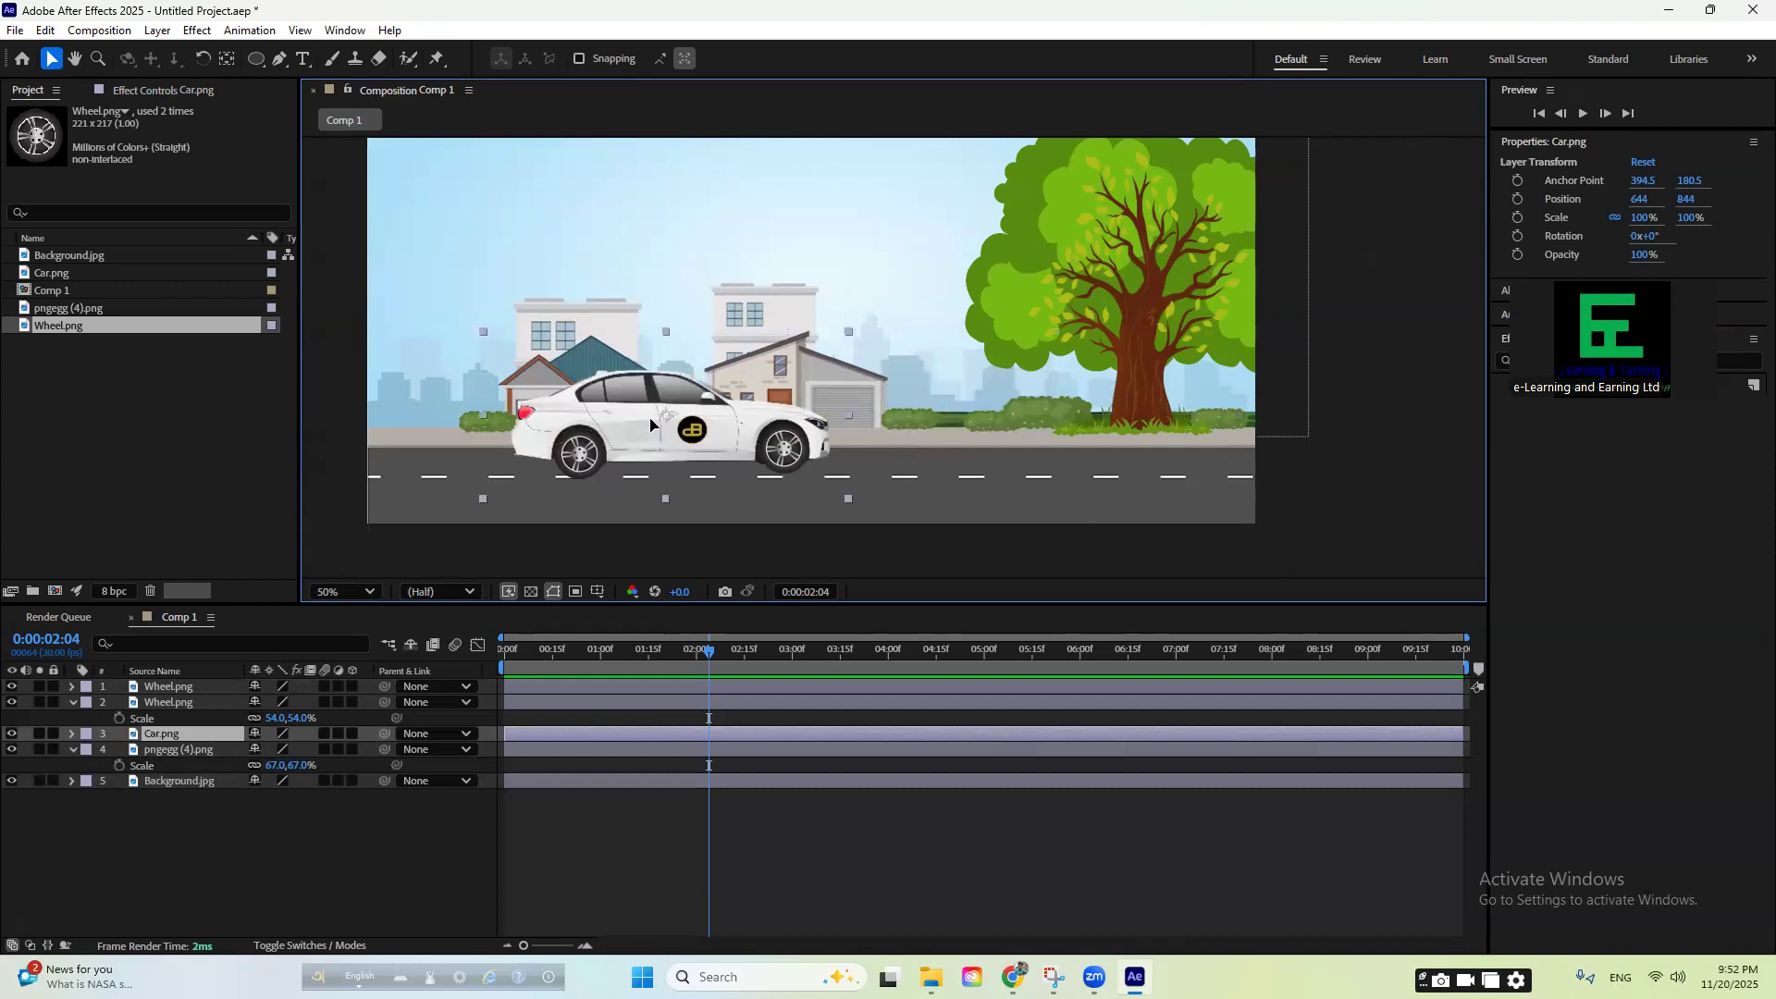
drag(659, 425, 1069, 411)
key(ctrl+z)
drag(654, 435, 1053, 437)
key(ctrl+z)
drag(614, 422, 1071, 414)
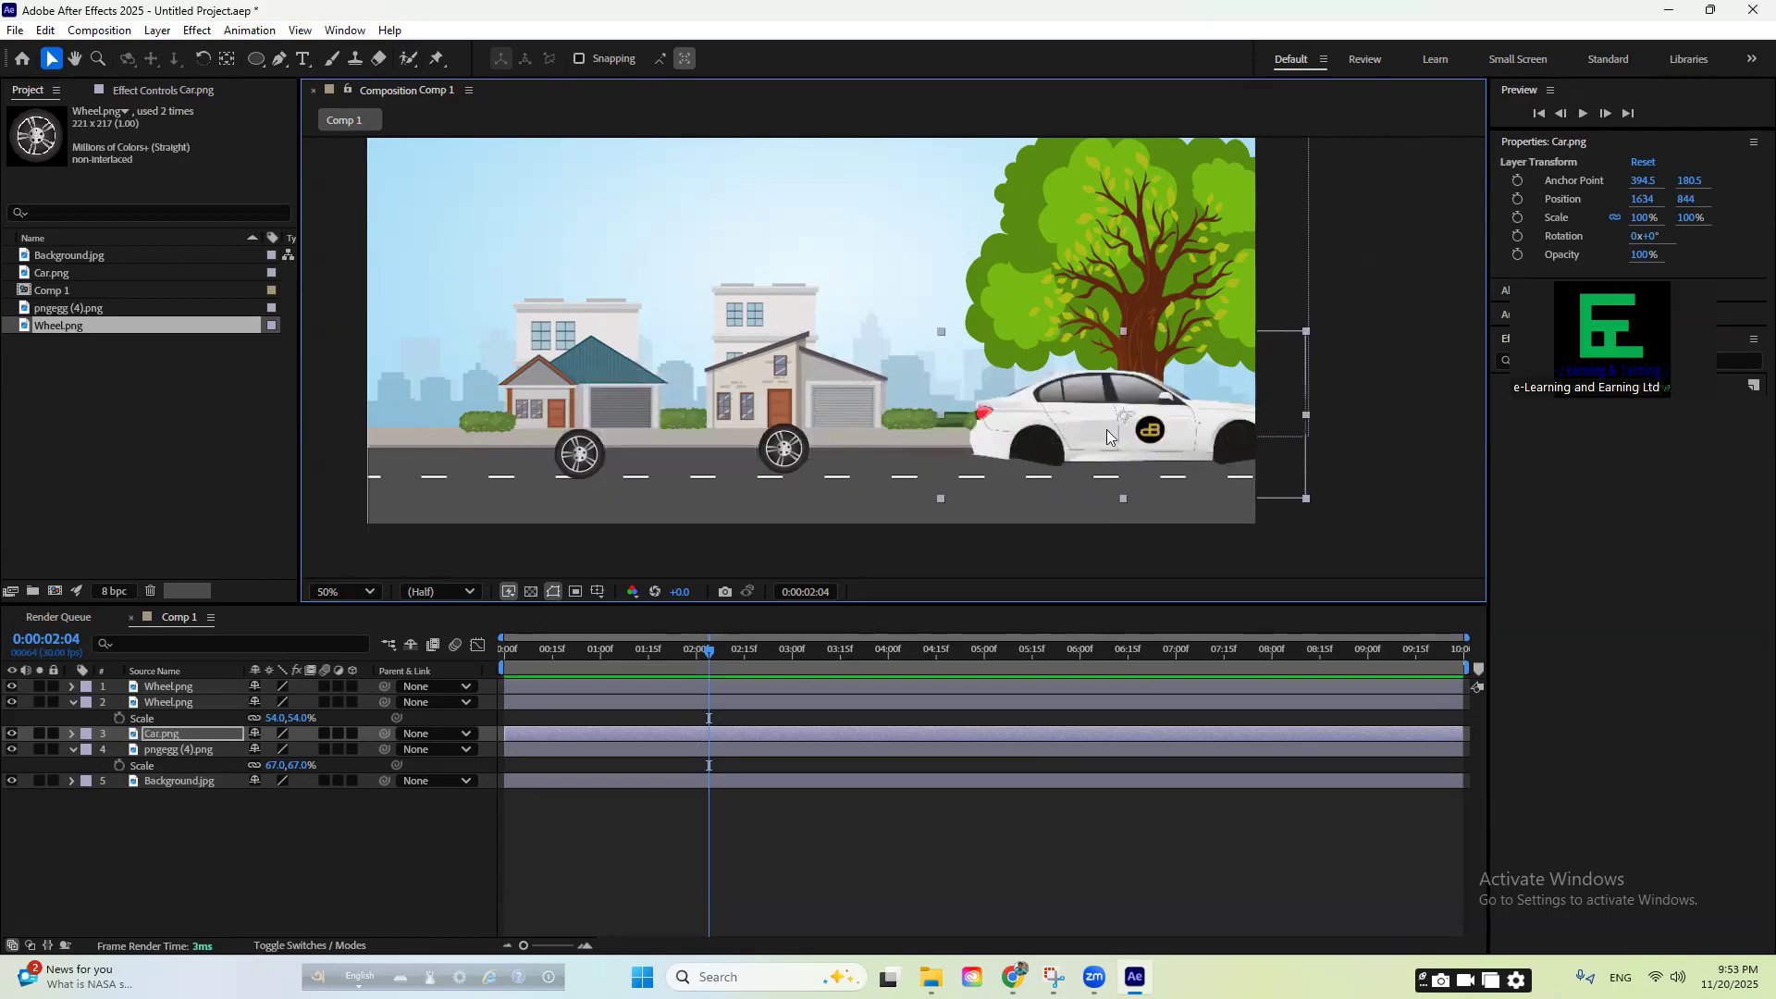
key(ctrl+z)
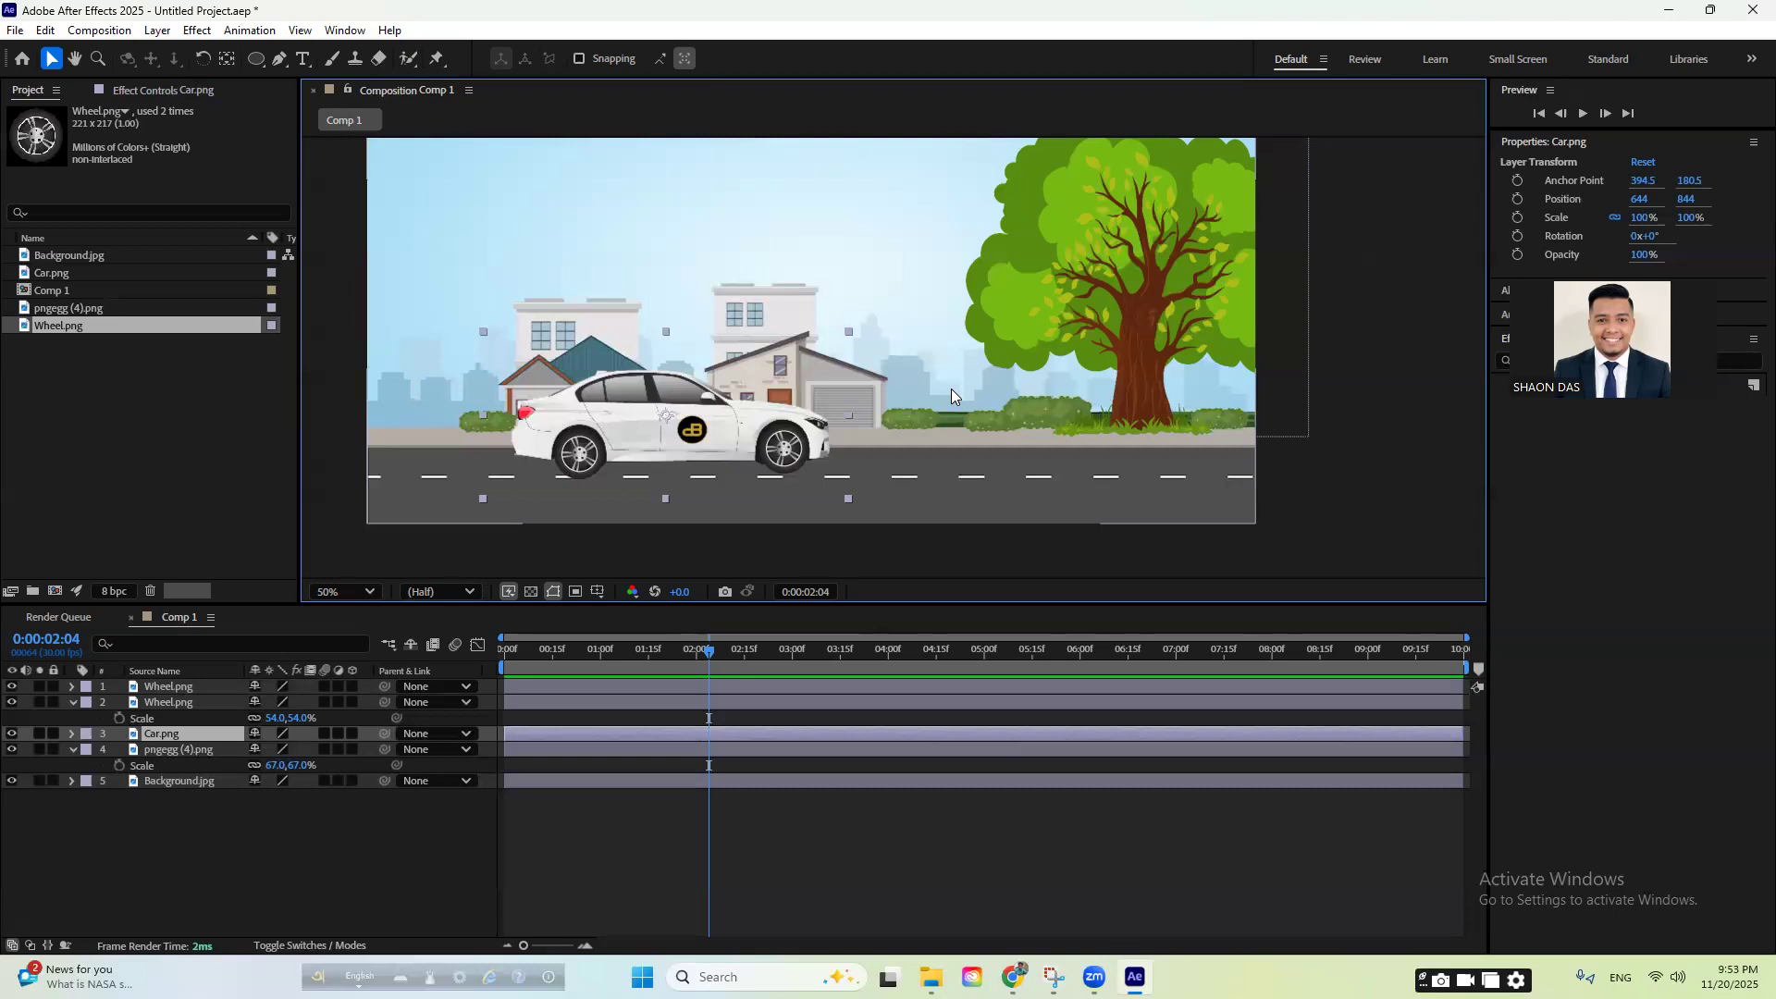
- Set the Car.png layer's label color to Red
click(189, 686)
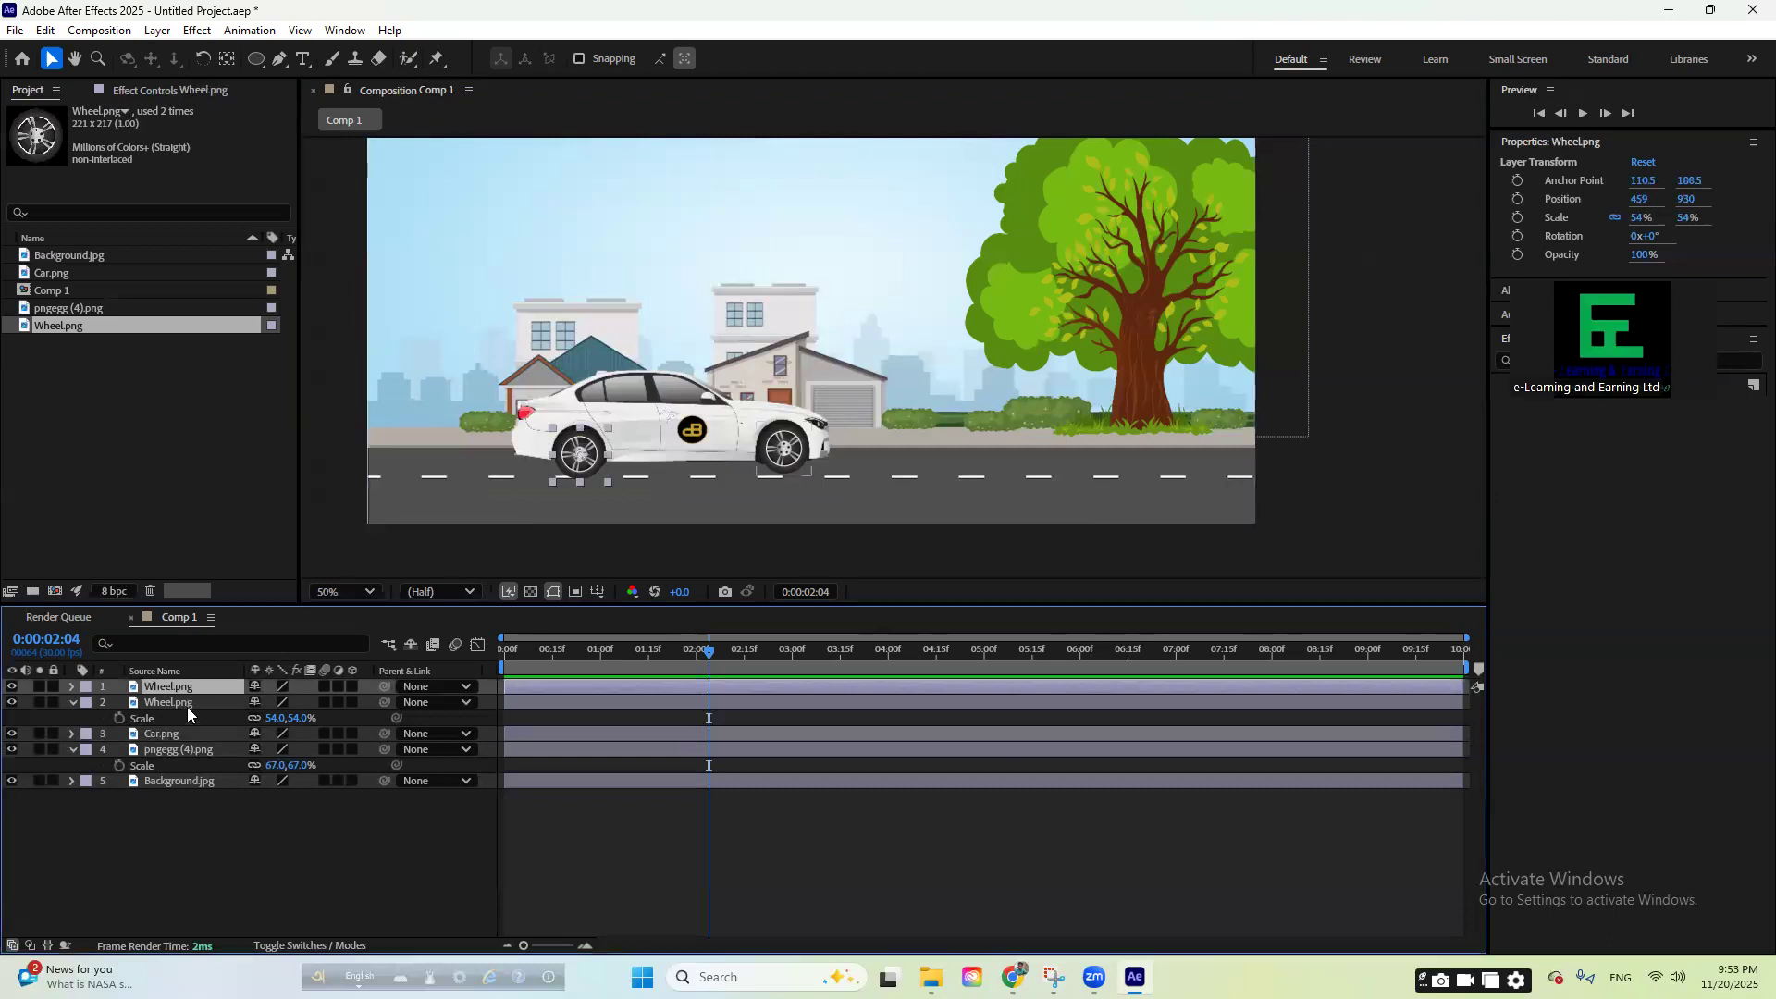
click(190, 702)
click(183, 843)
click(182, 735)
click(86, 734)
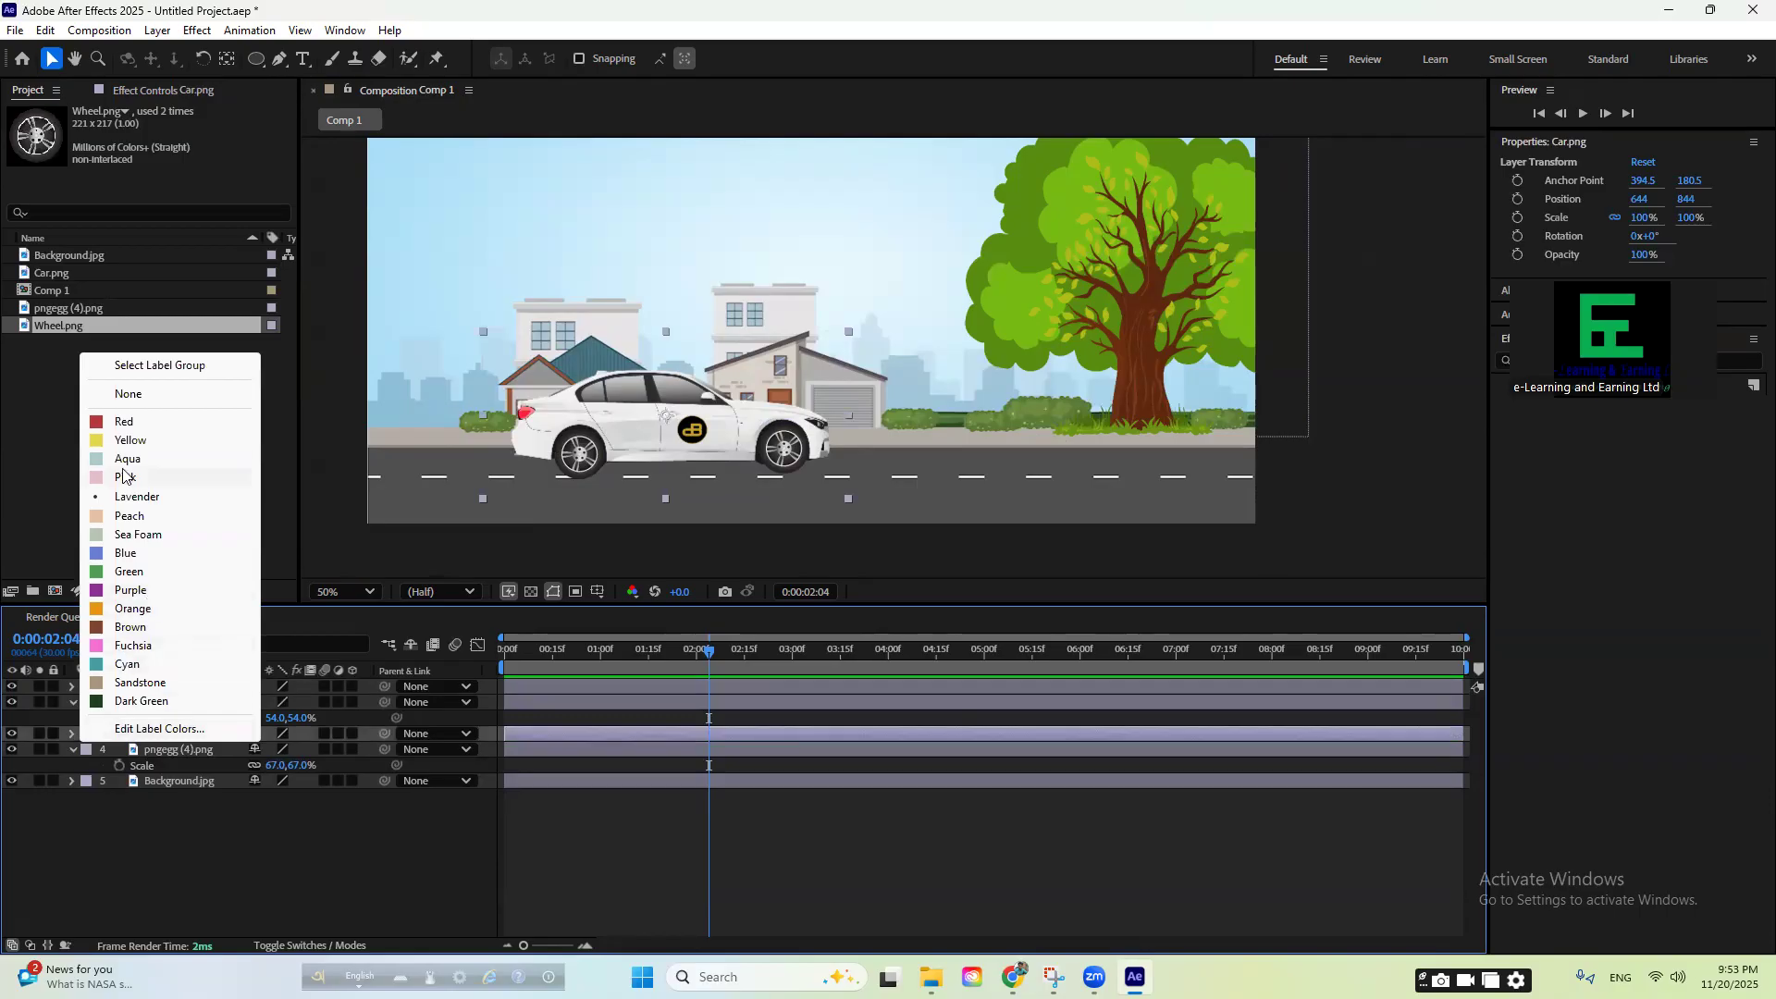
click(138, 422)
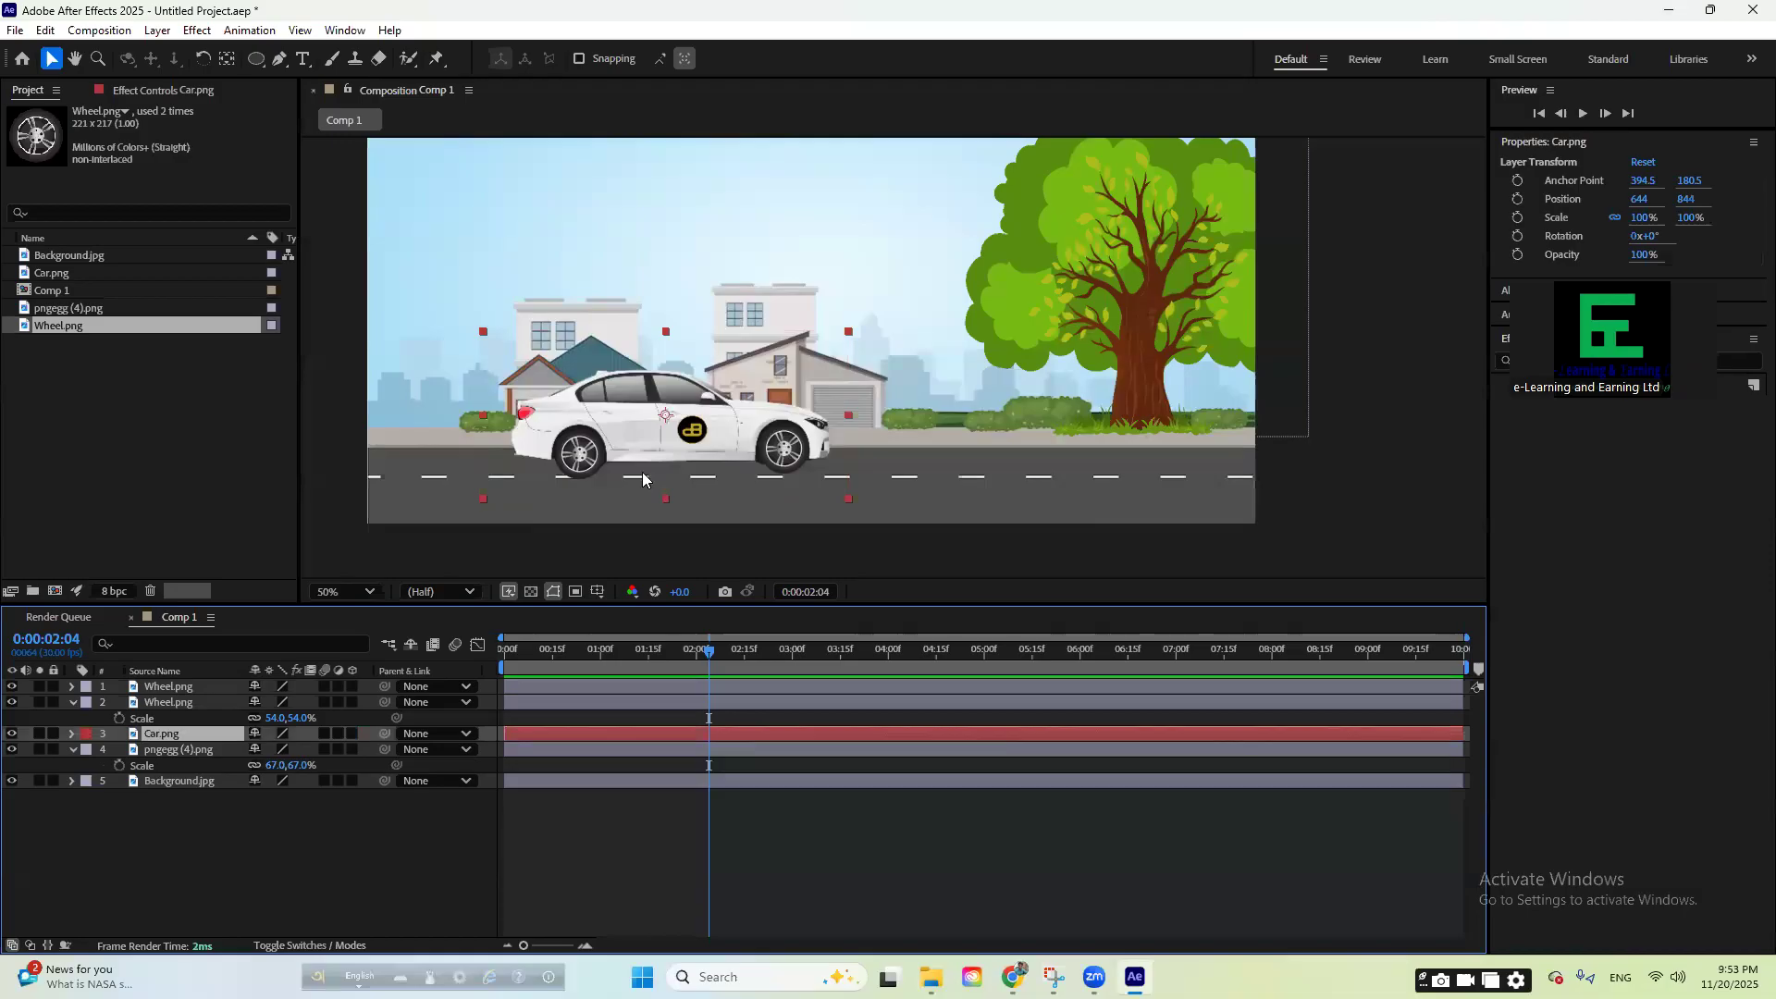
- Select the two Wheel.png layers together, then leave only the front wheel's layer selected
click(198, 689)
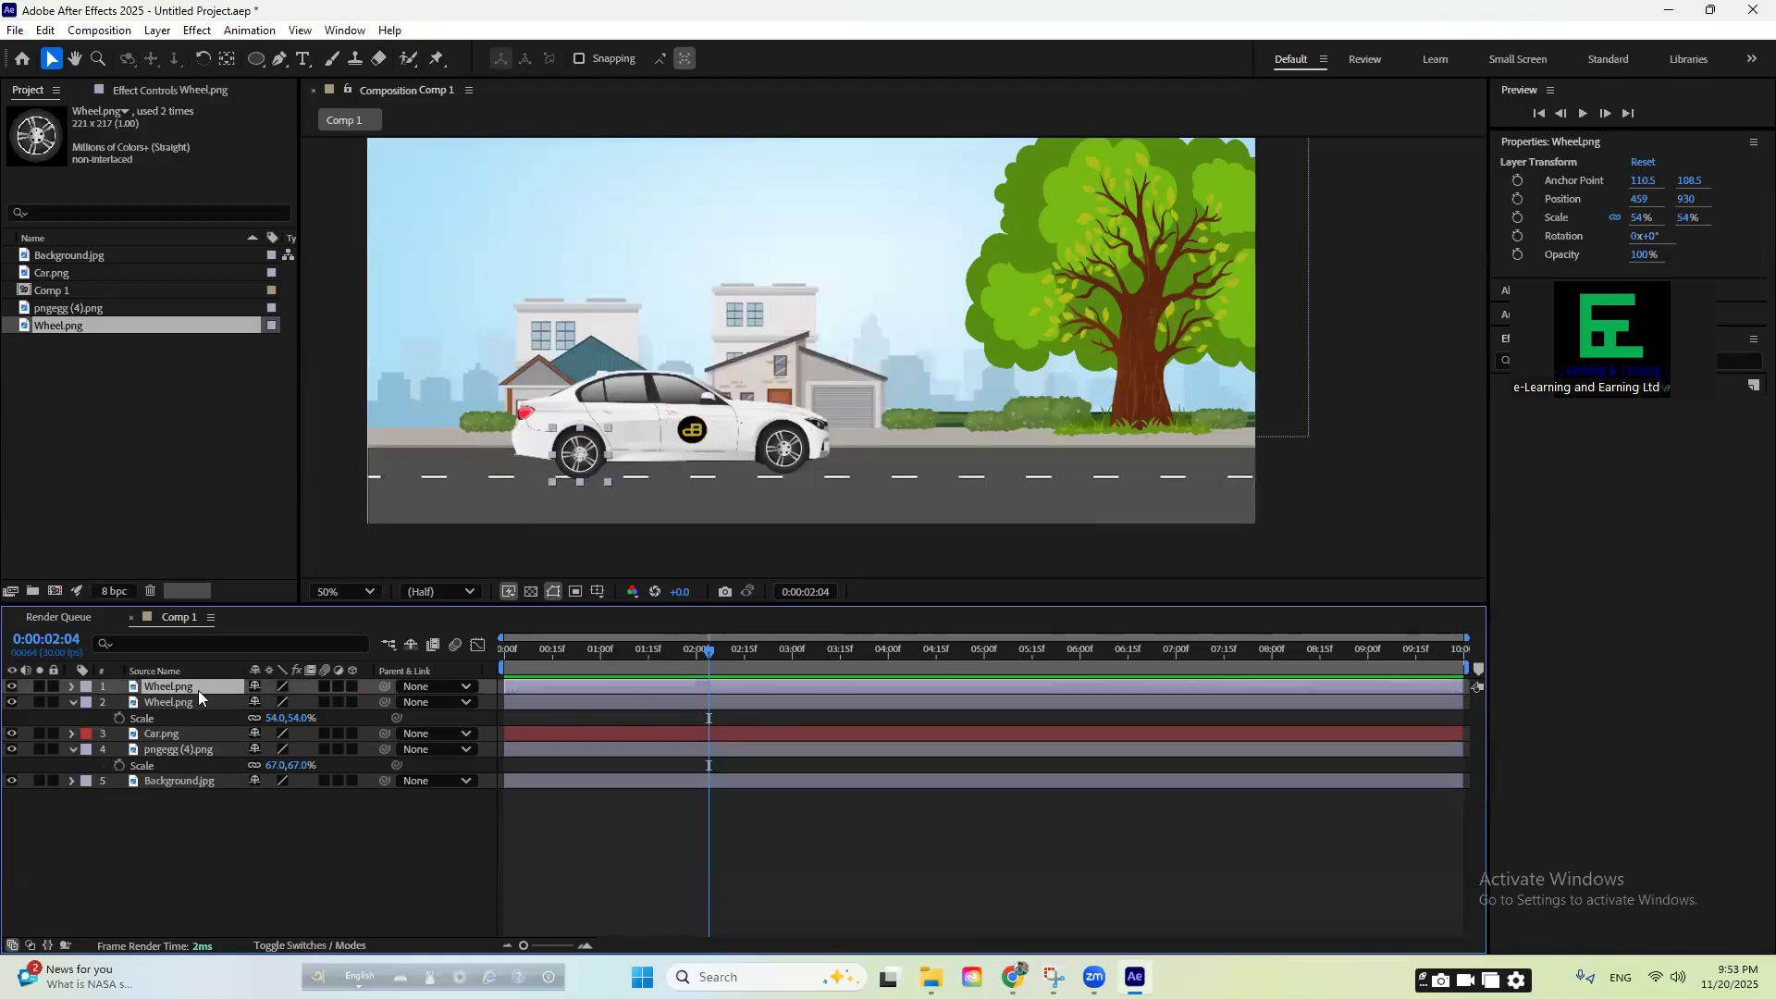
click(200, 703)
shift+click(207, 686)
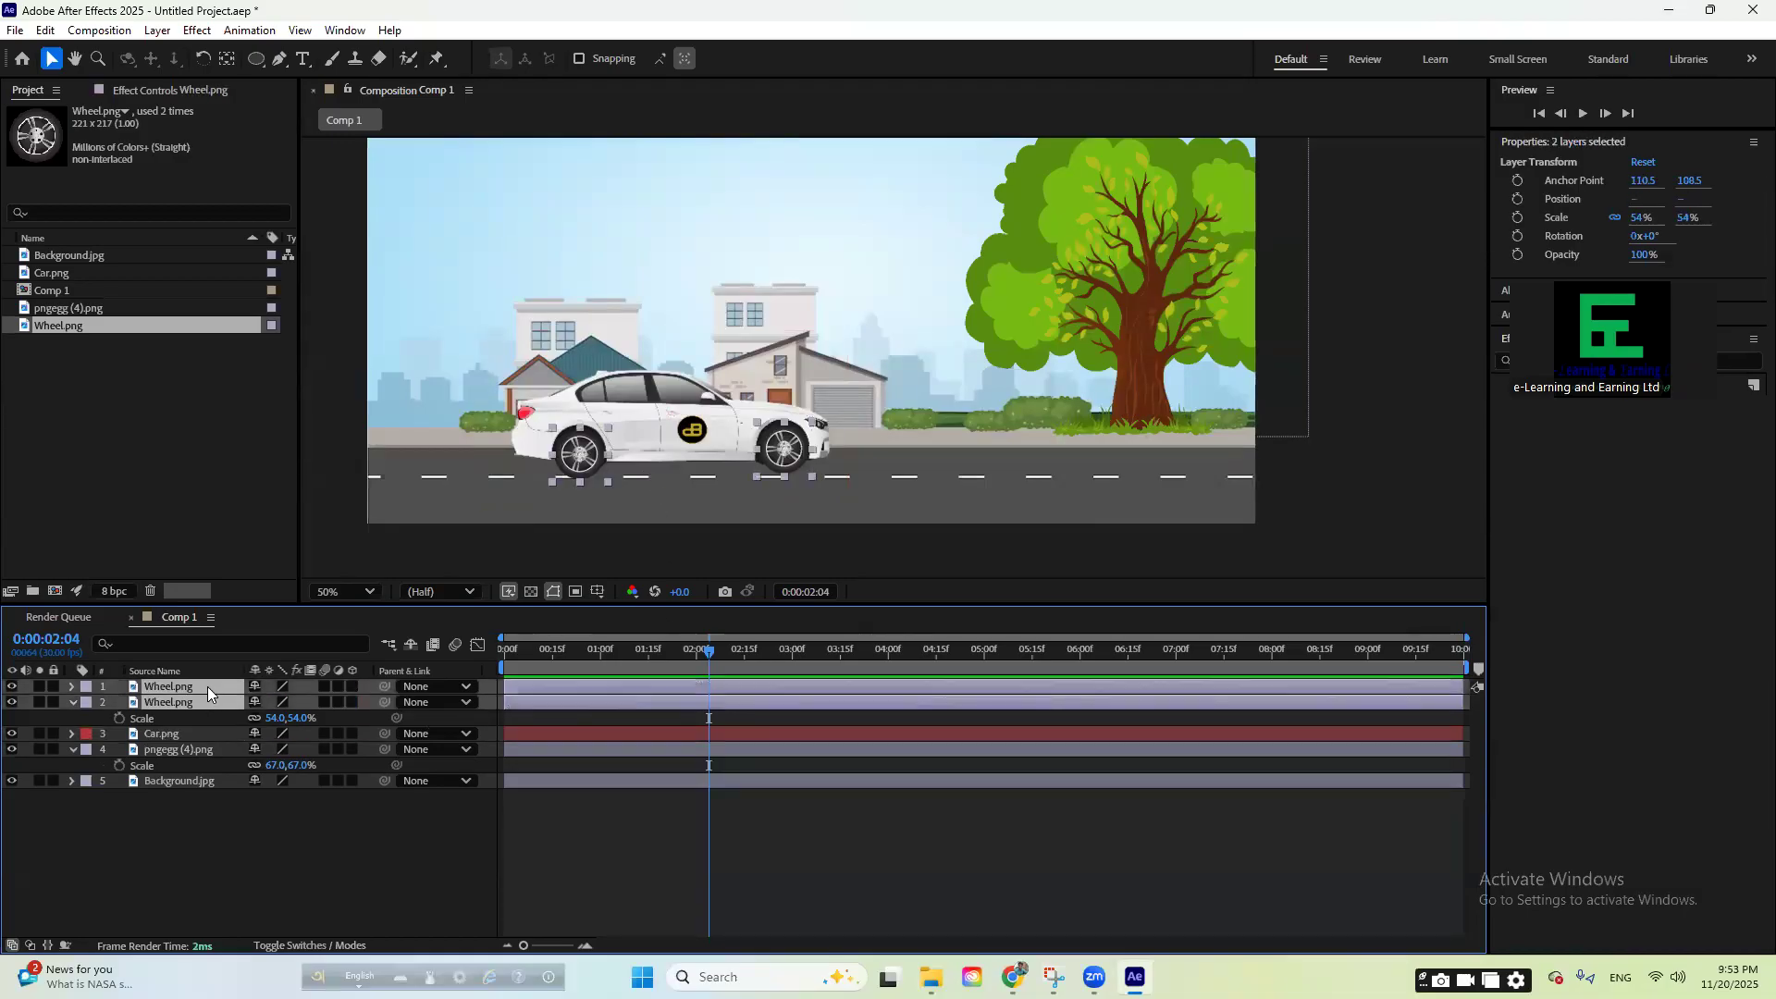
click(238, 838)
click(198, 705)
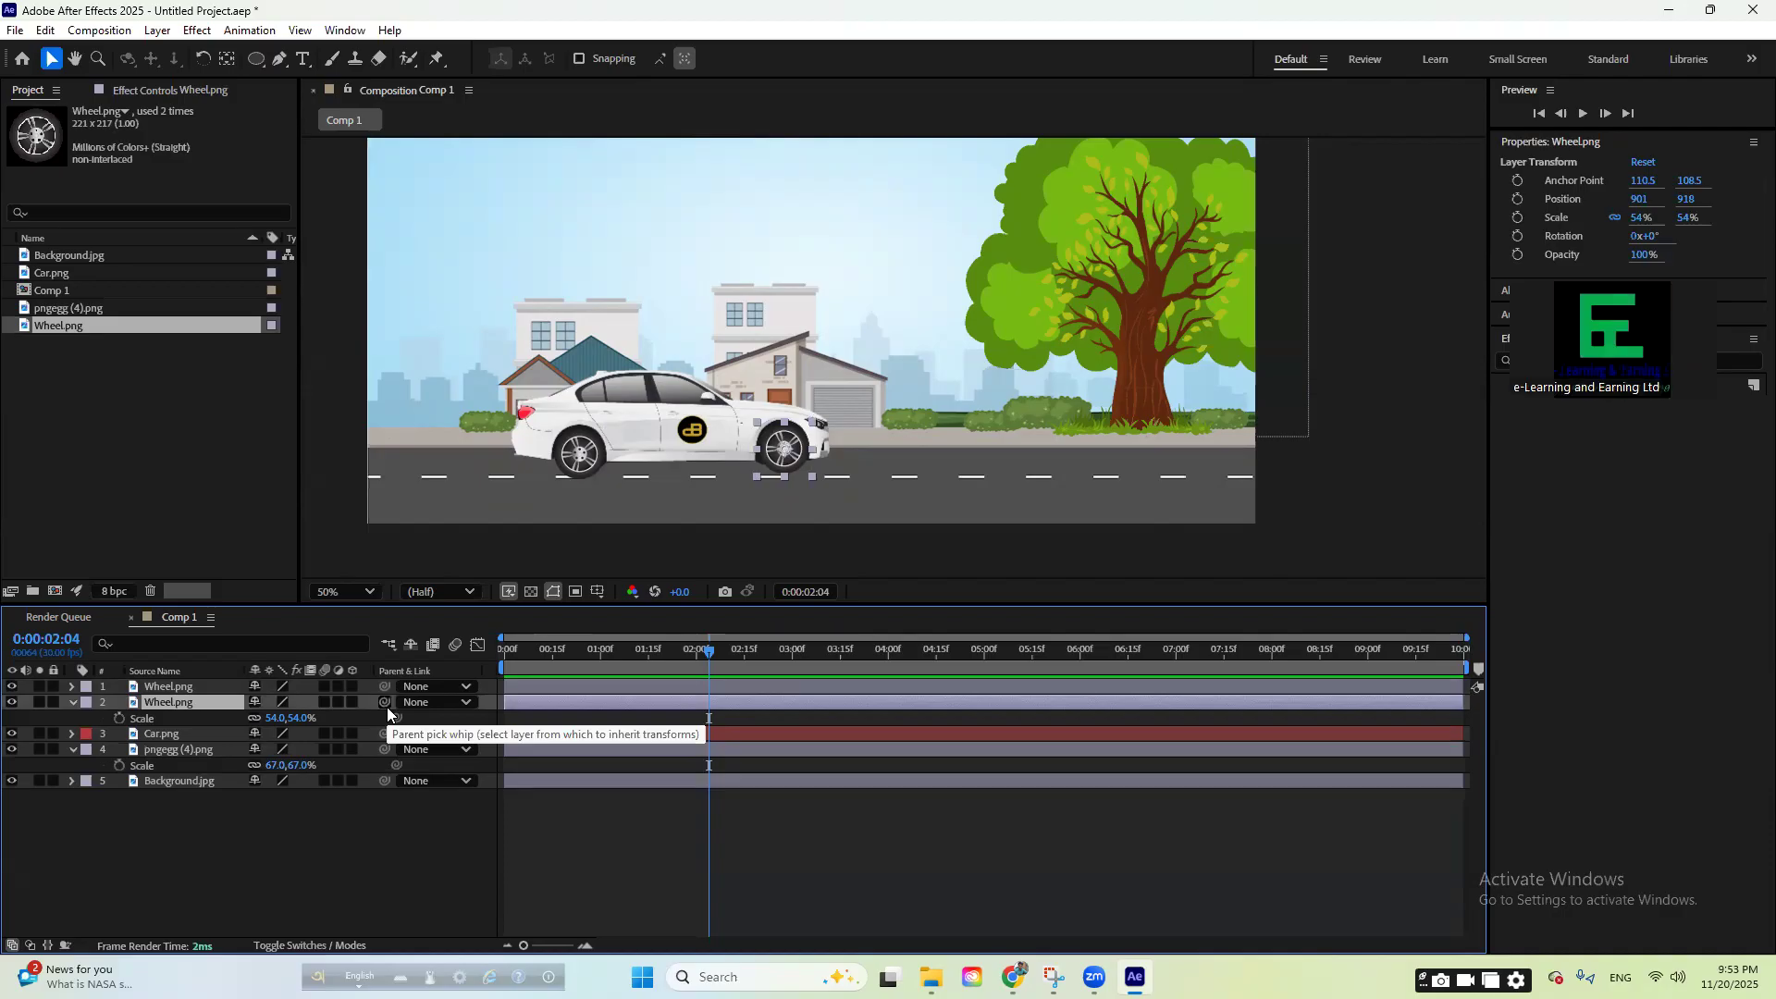
- Hide the timeline's Parent & Link column and show it again
right_click(451, 671)
mouse_move(536, 729)
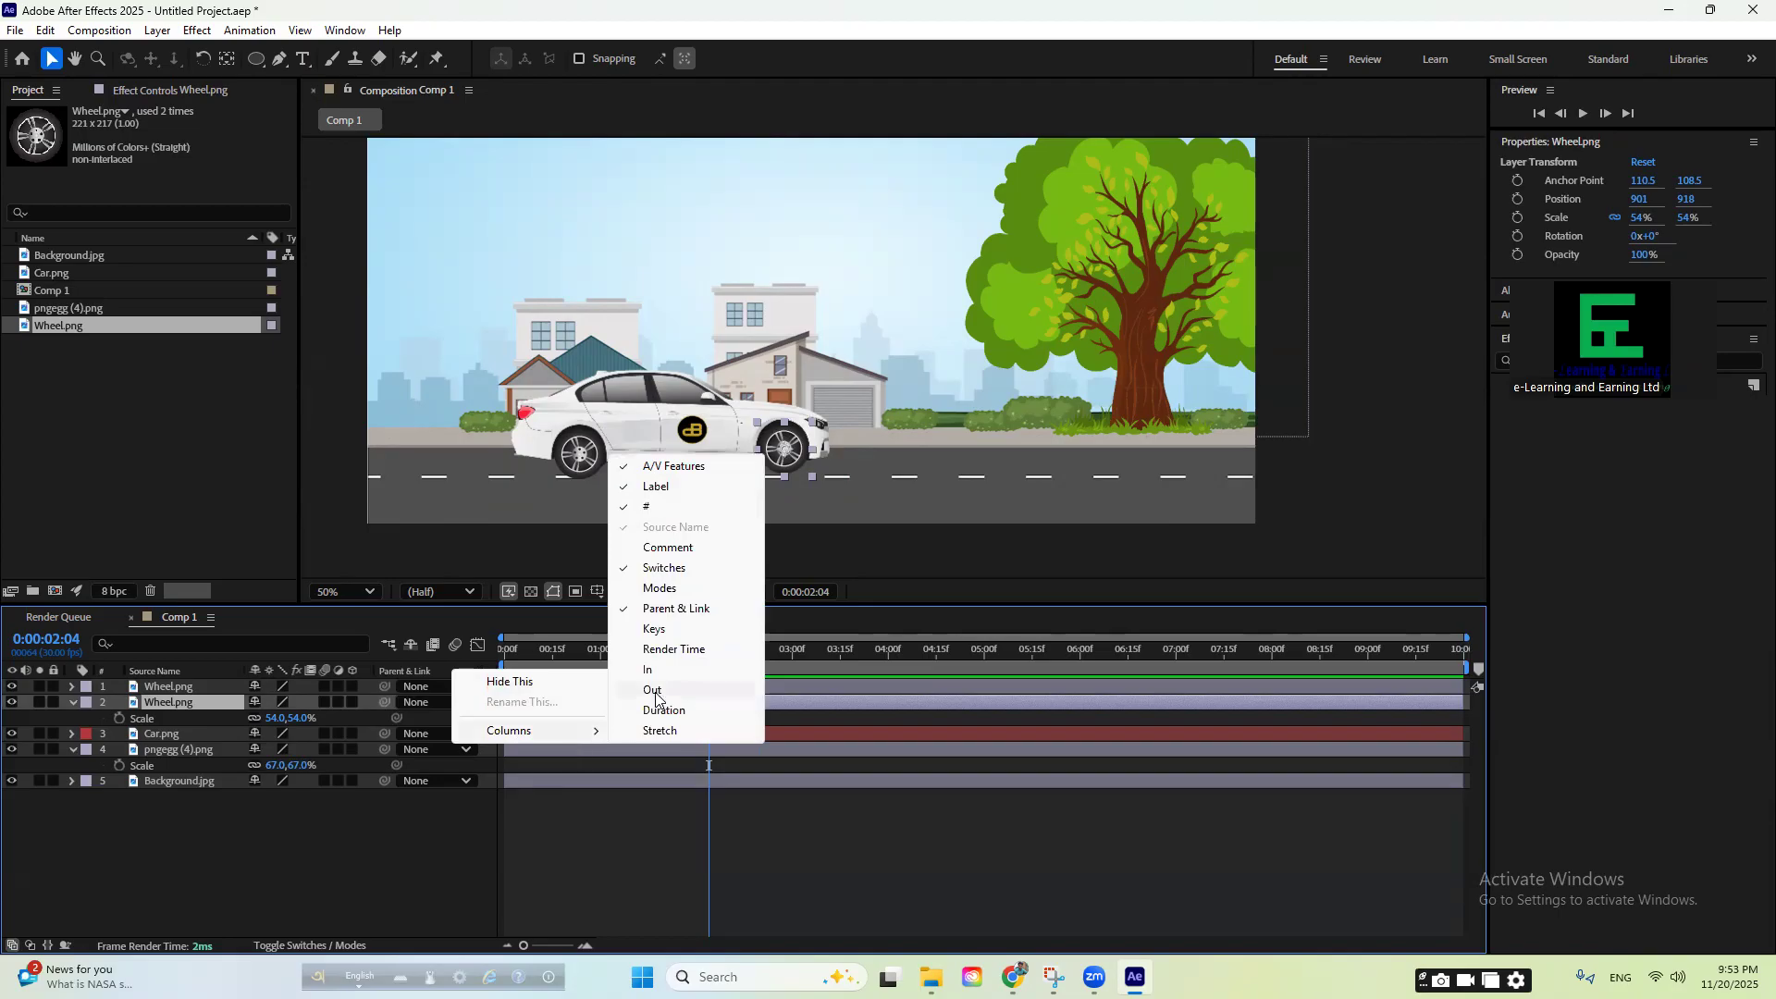
click(685, 610)
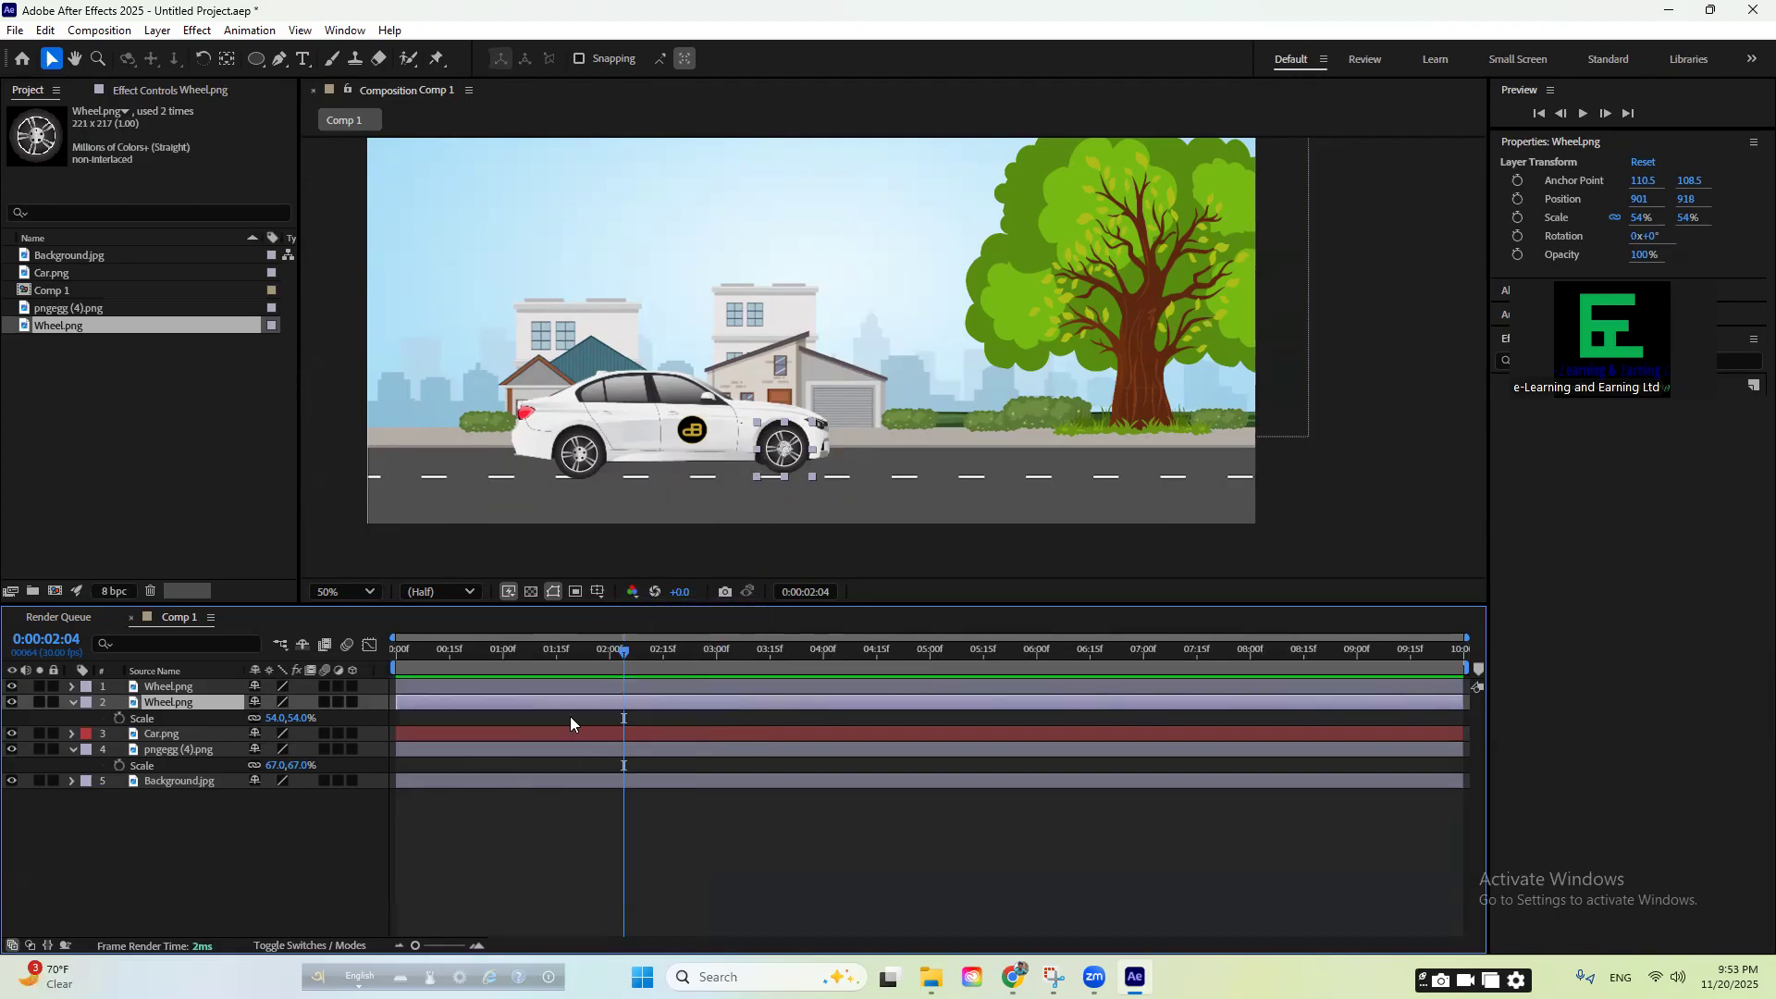
right_click(377, 666)
mouse_move(432, 733)
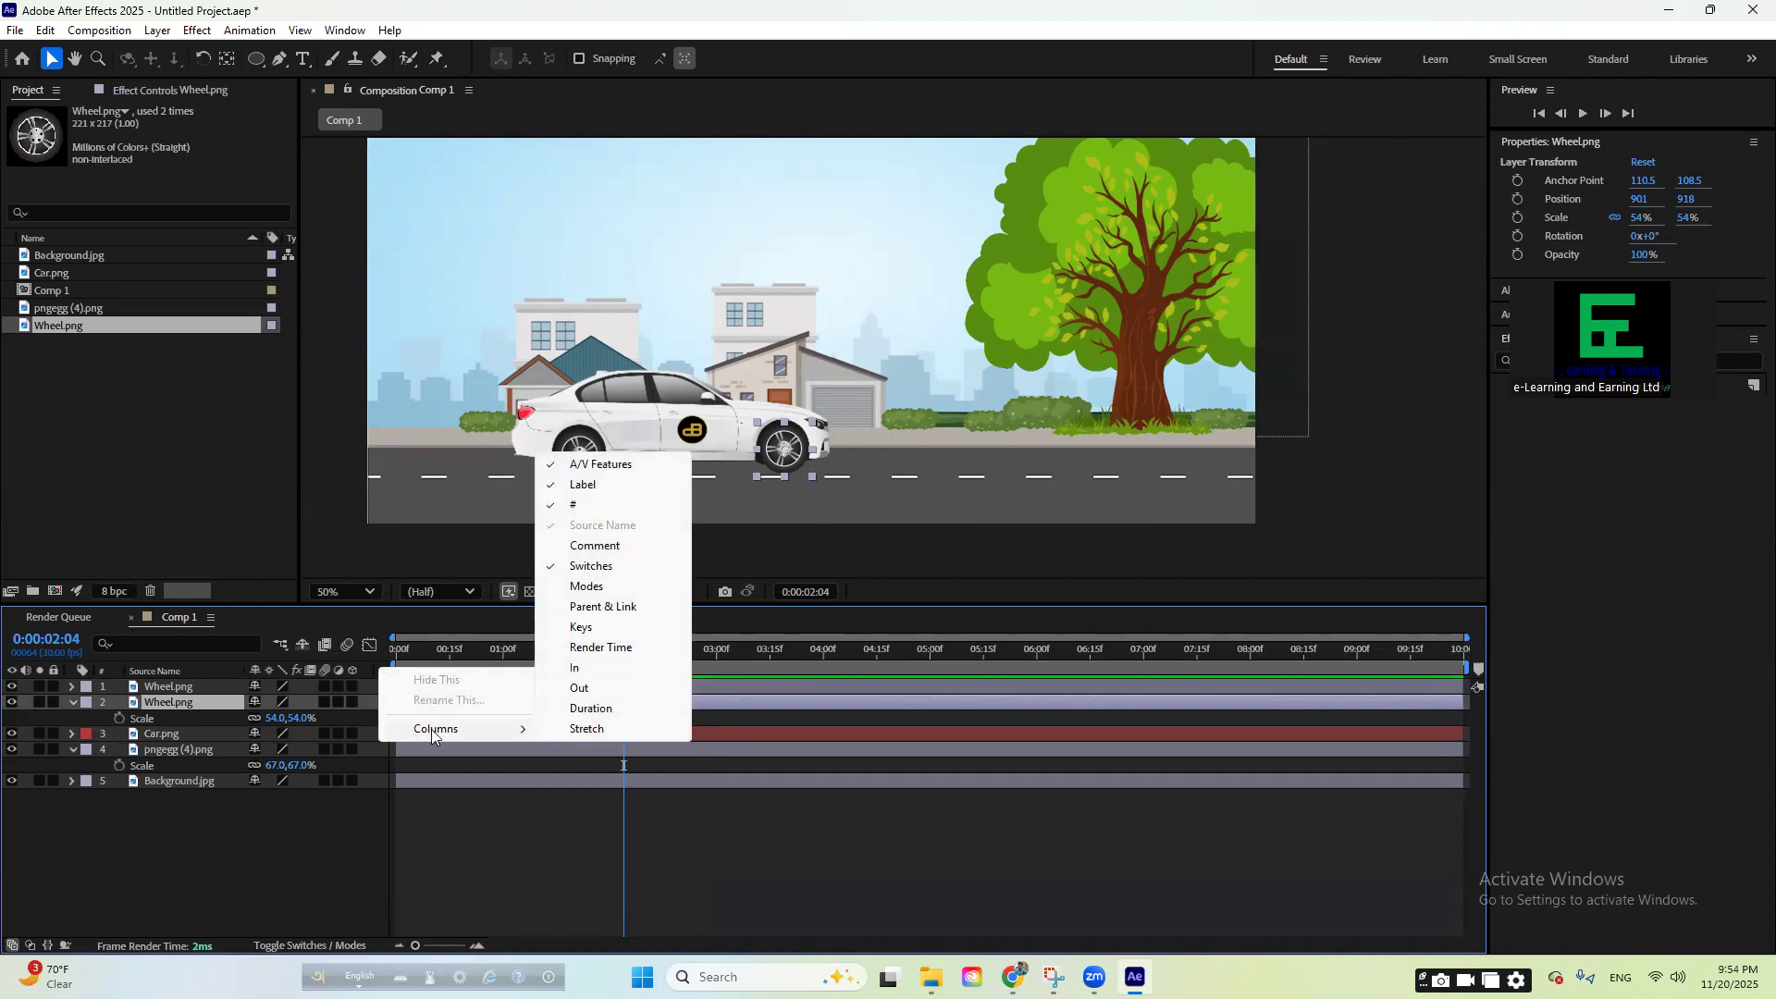
click(361, 686)
right_click(382, 668)
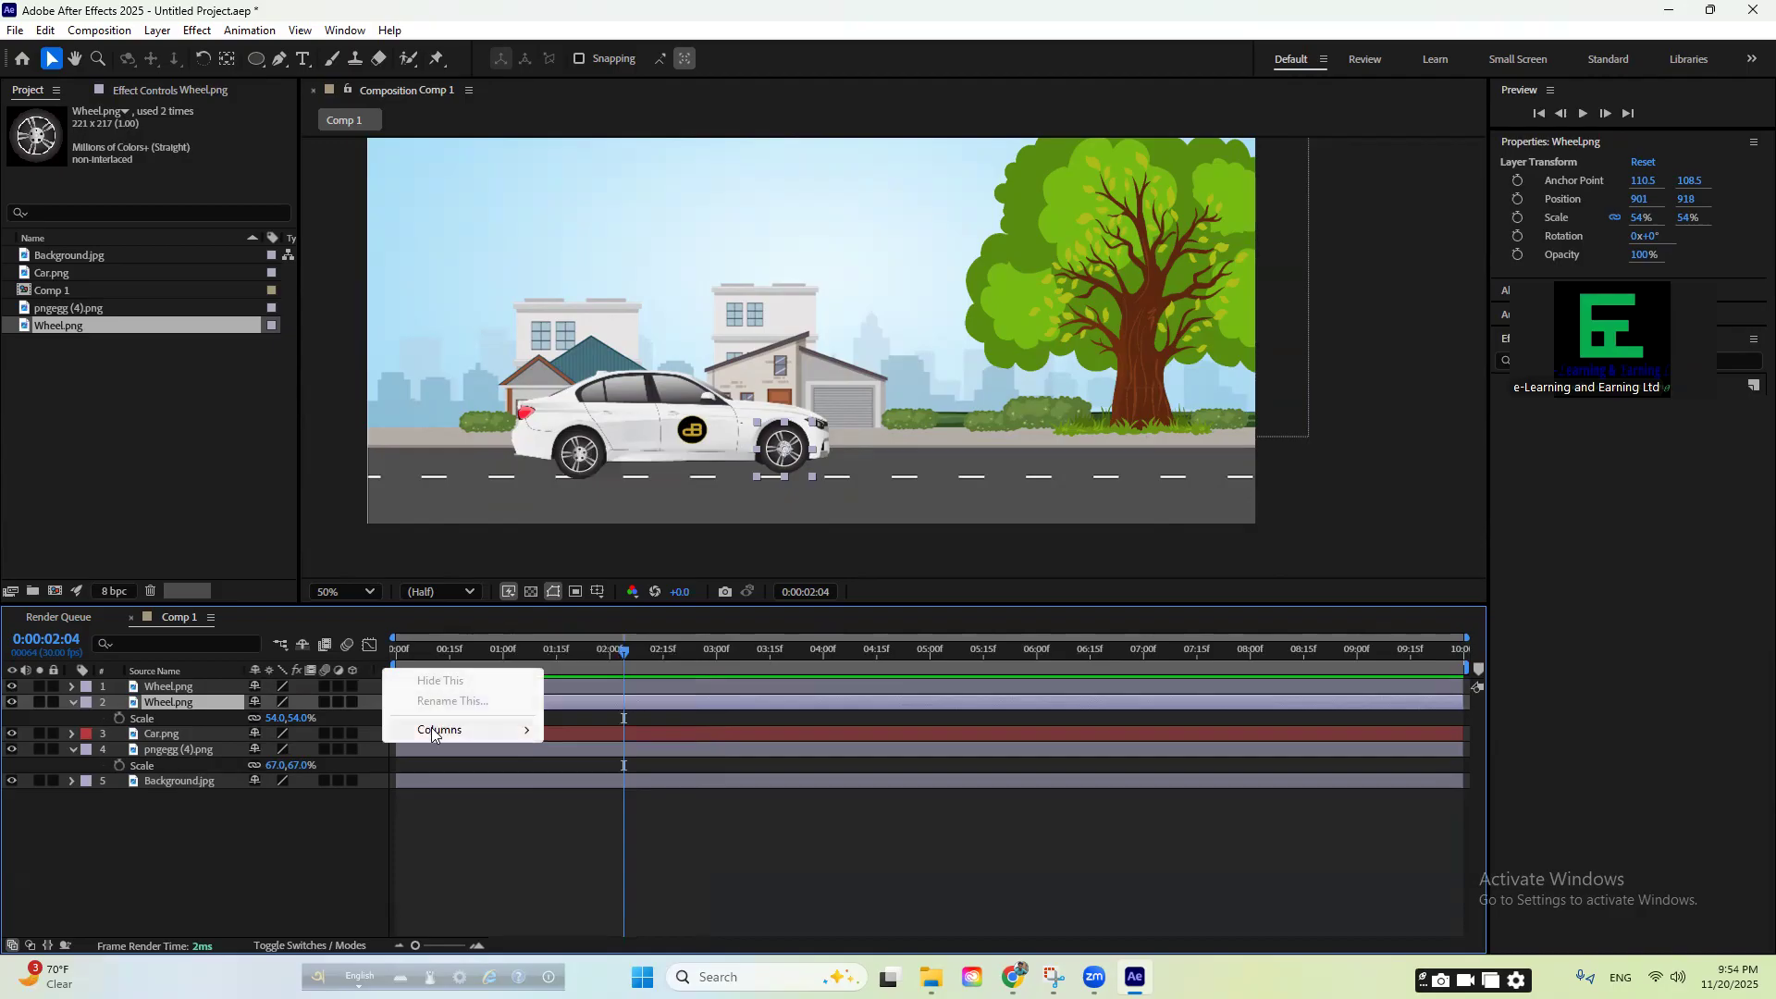
mouse_move(436, 730)
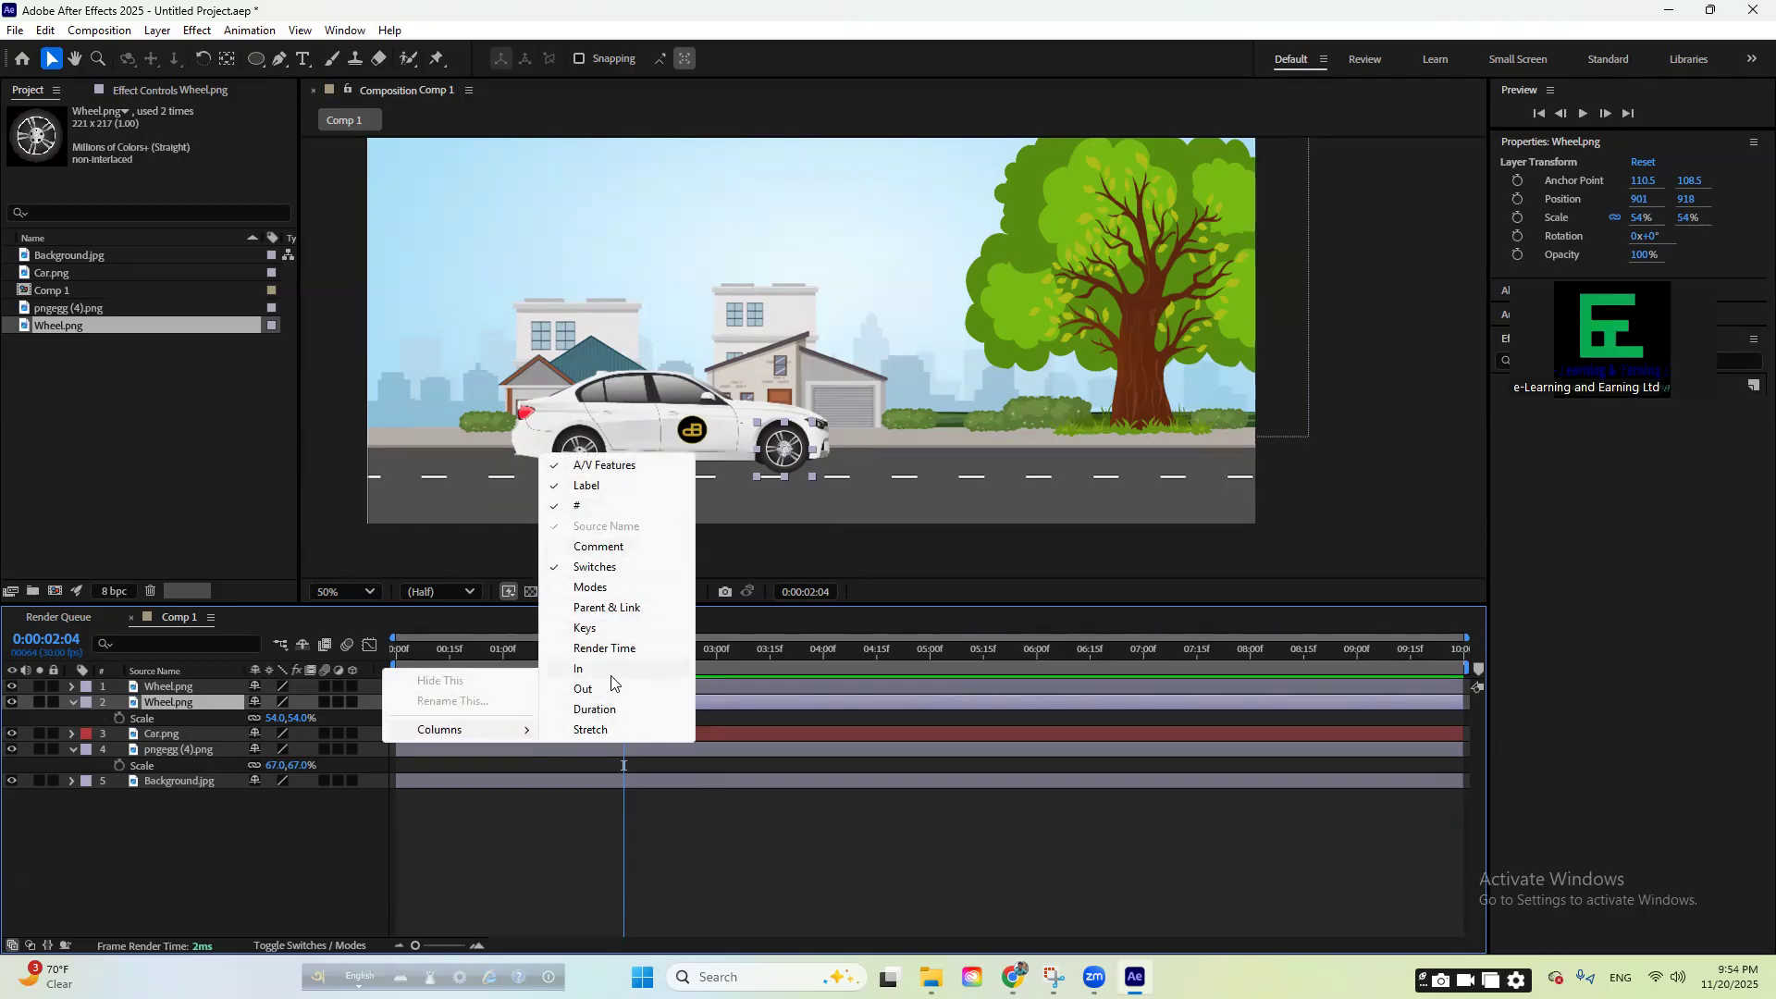
click(606, 608)
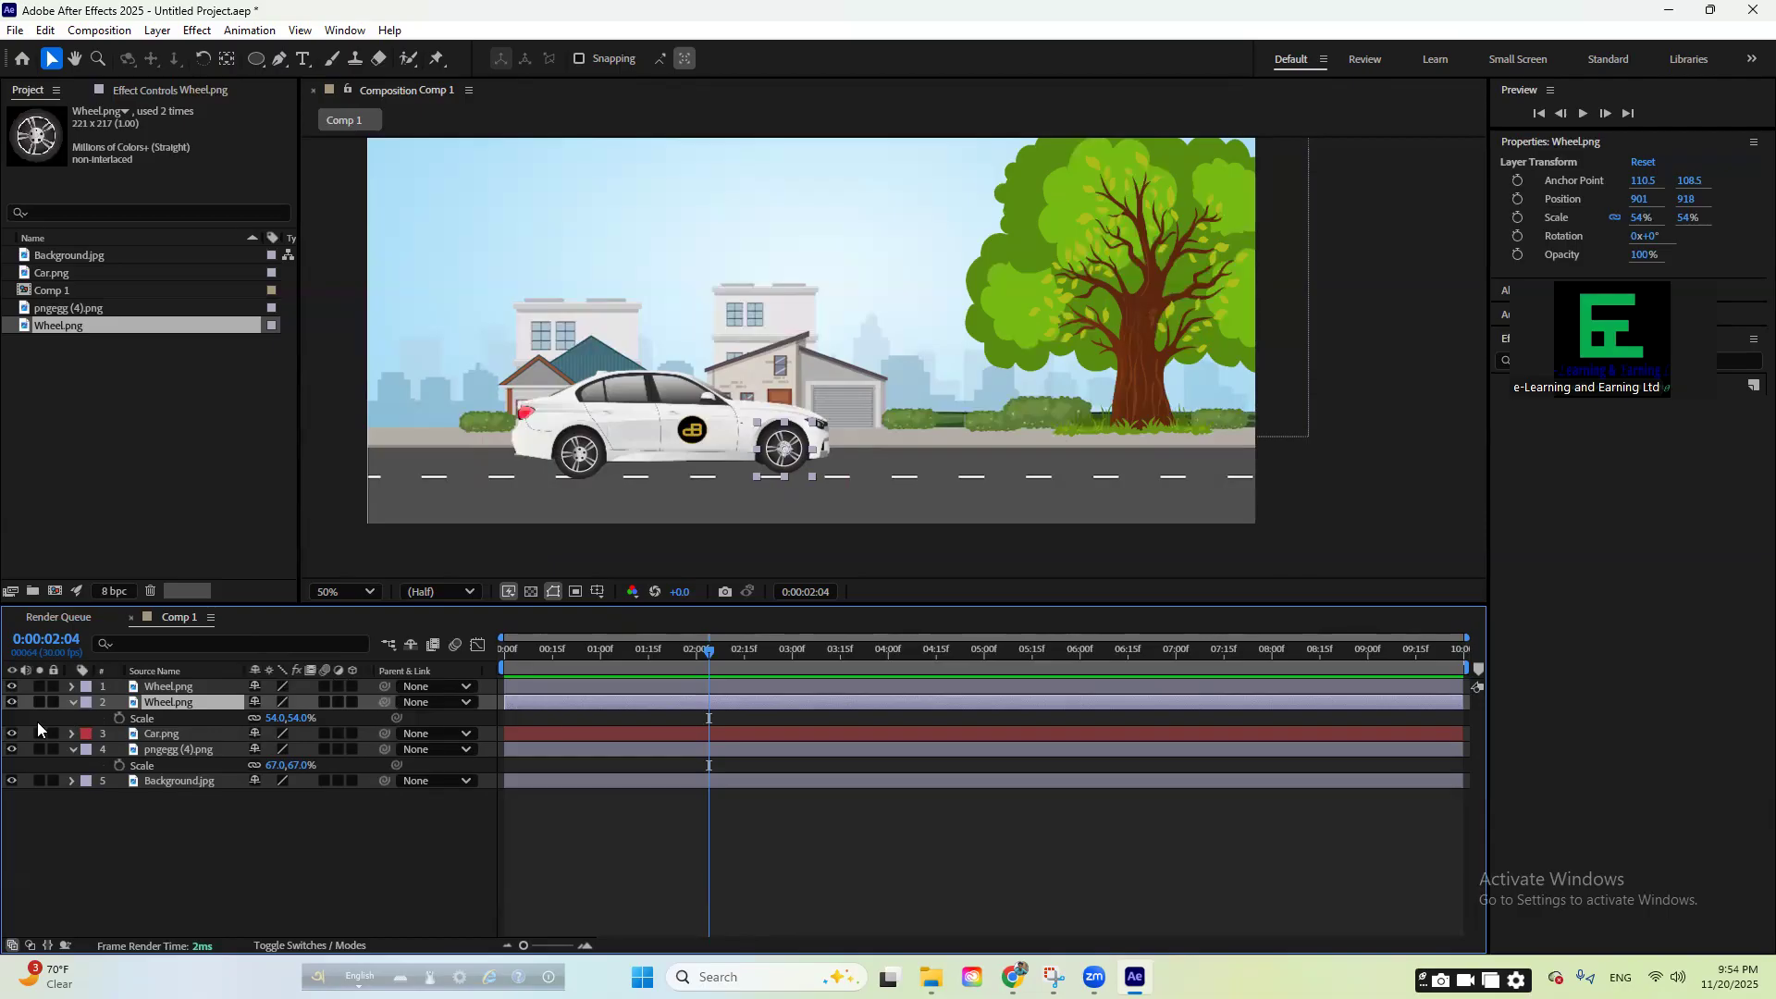
- Toggle the front wheel layer's visibility off and on to identify which wheel it is
click(11, 703)
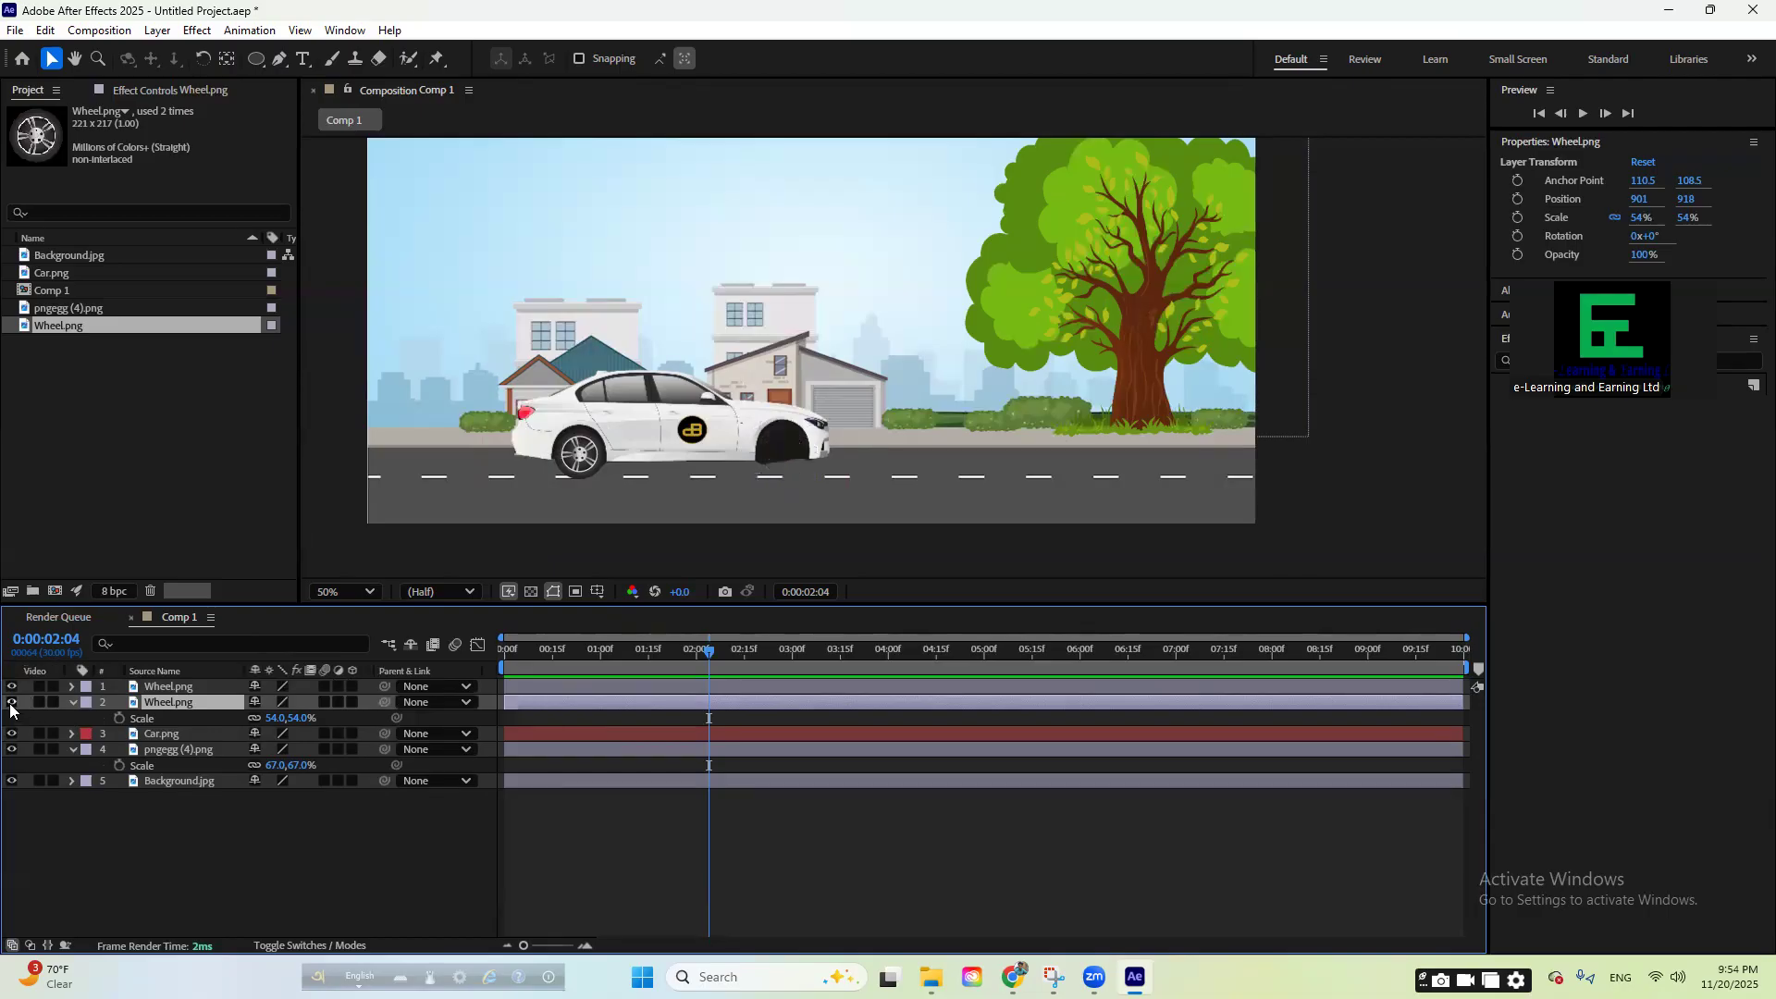
click(11, 703)
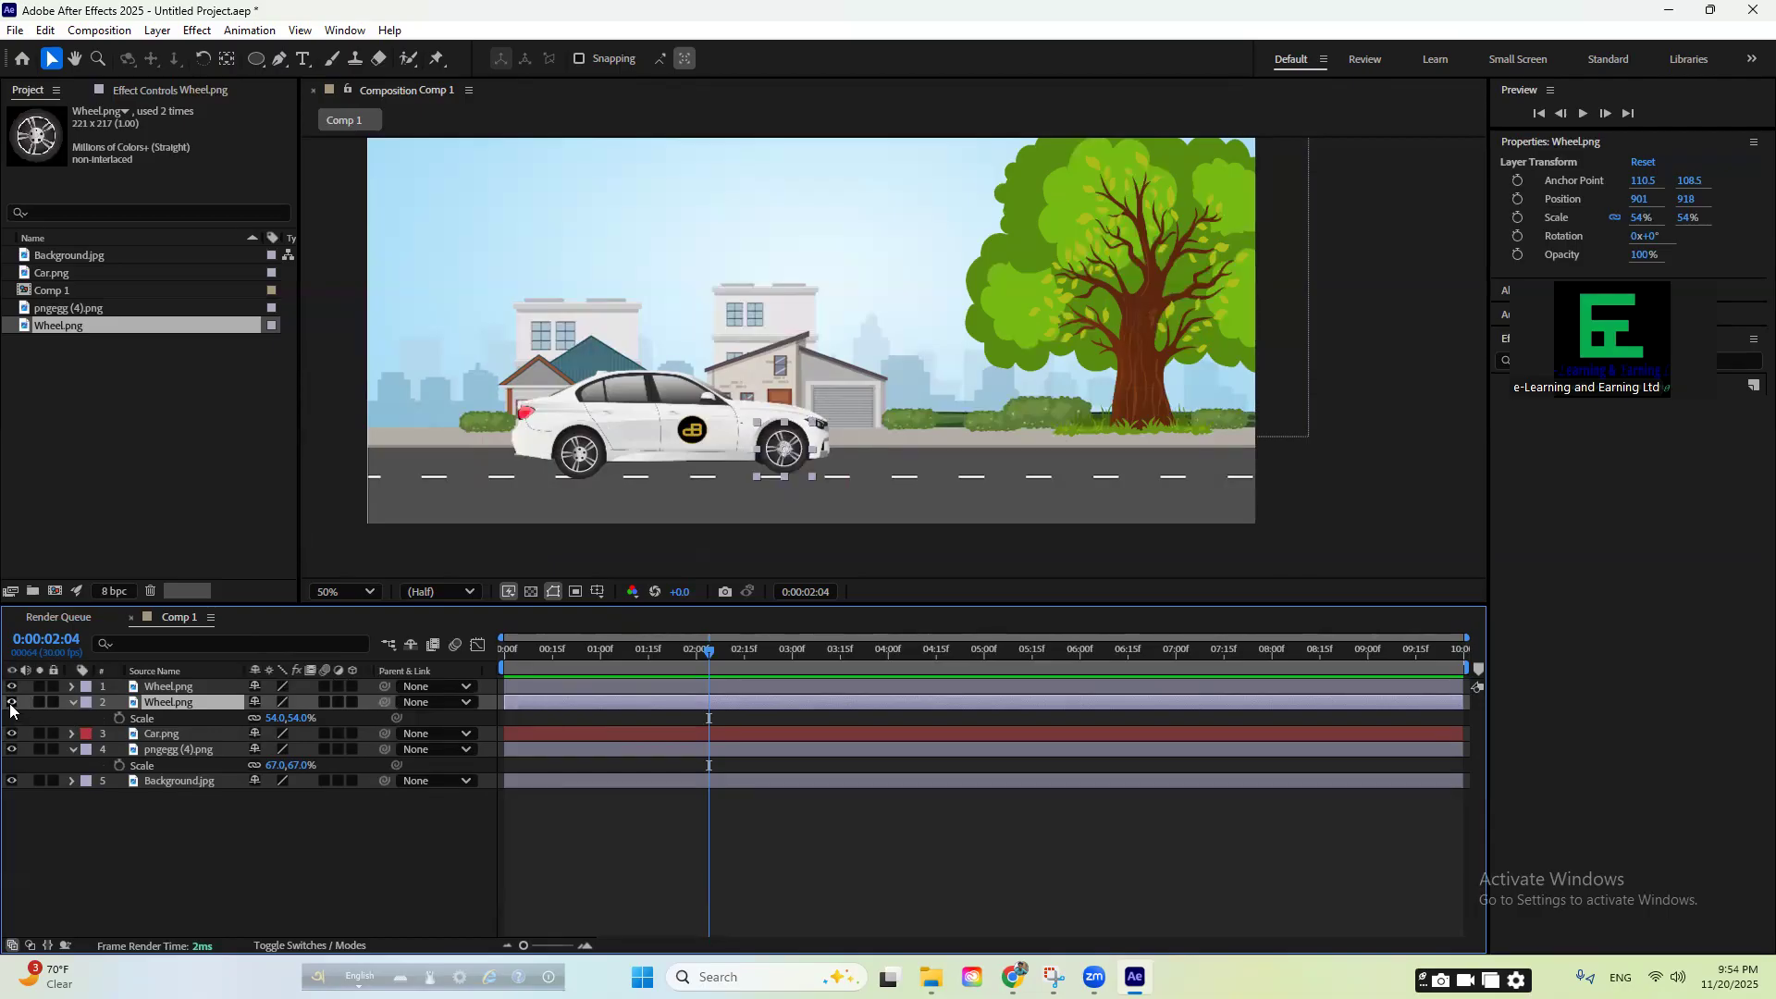
click(11, 702)
click(11, 702)
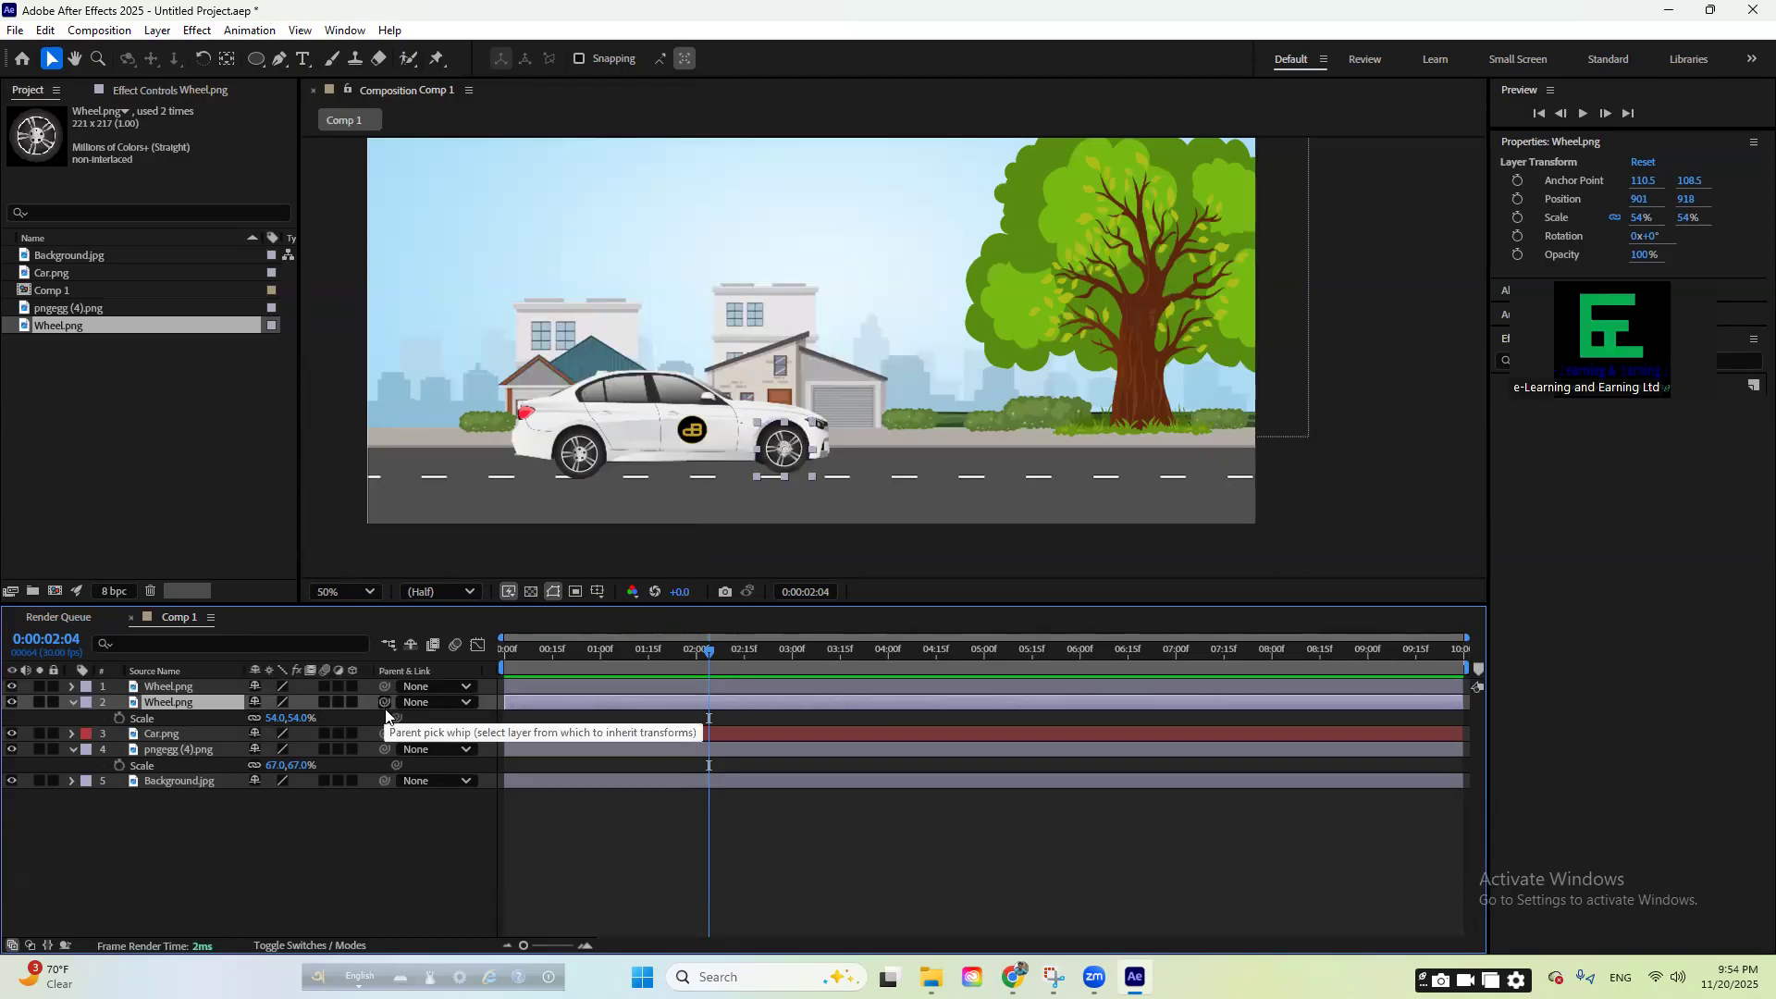
- Try parenting the front wheel layer to Car.png, and reset its parent to None
click(68, 704)
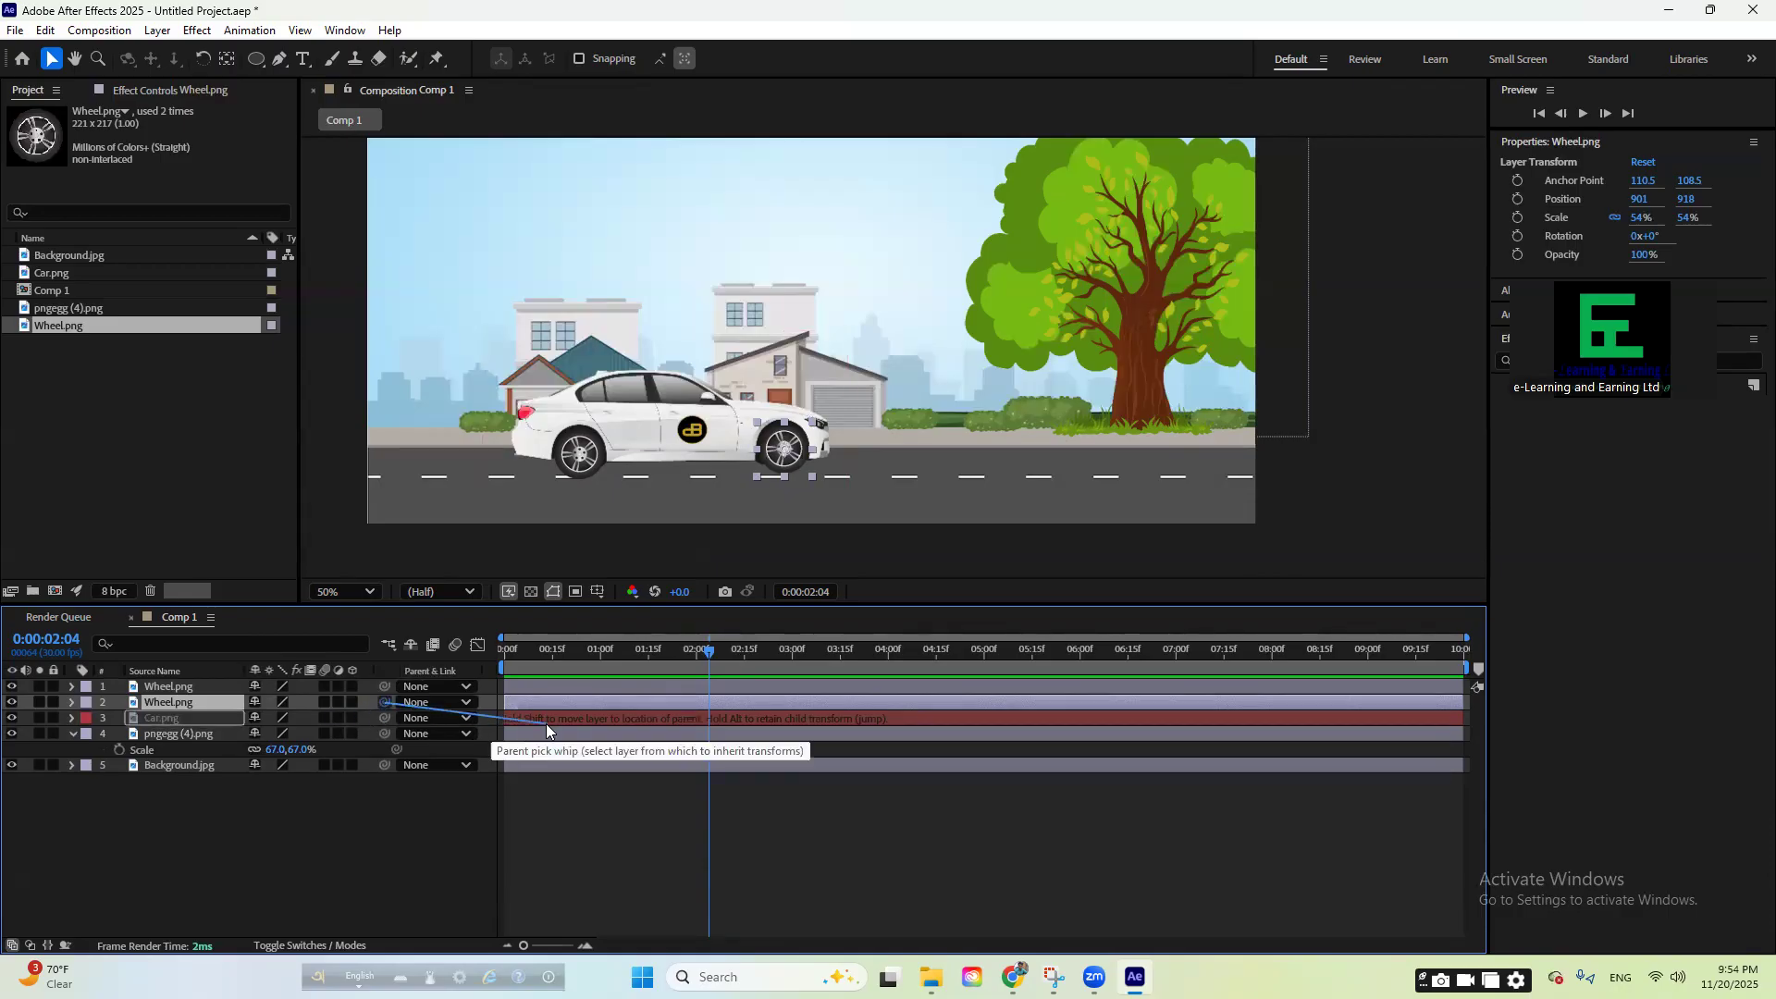
drag(381, 702, 541, 645)
drag(549, 723, 398, 706)
click(418, 703)
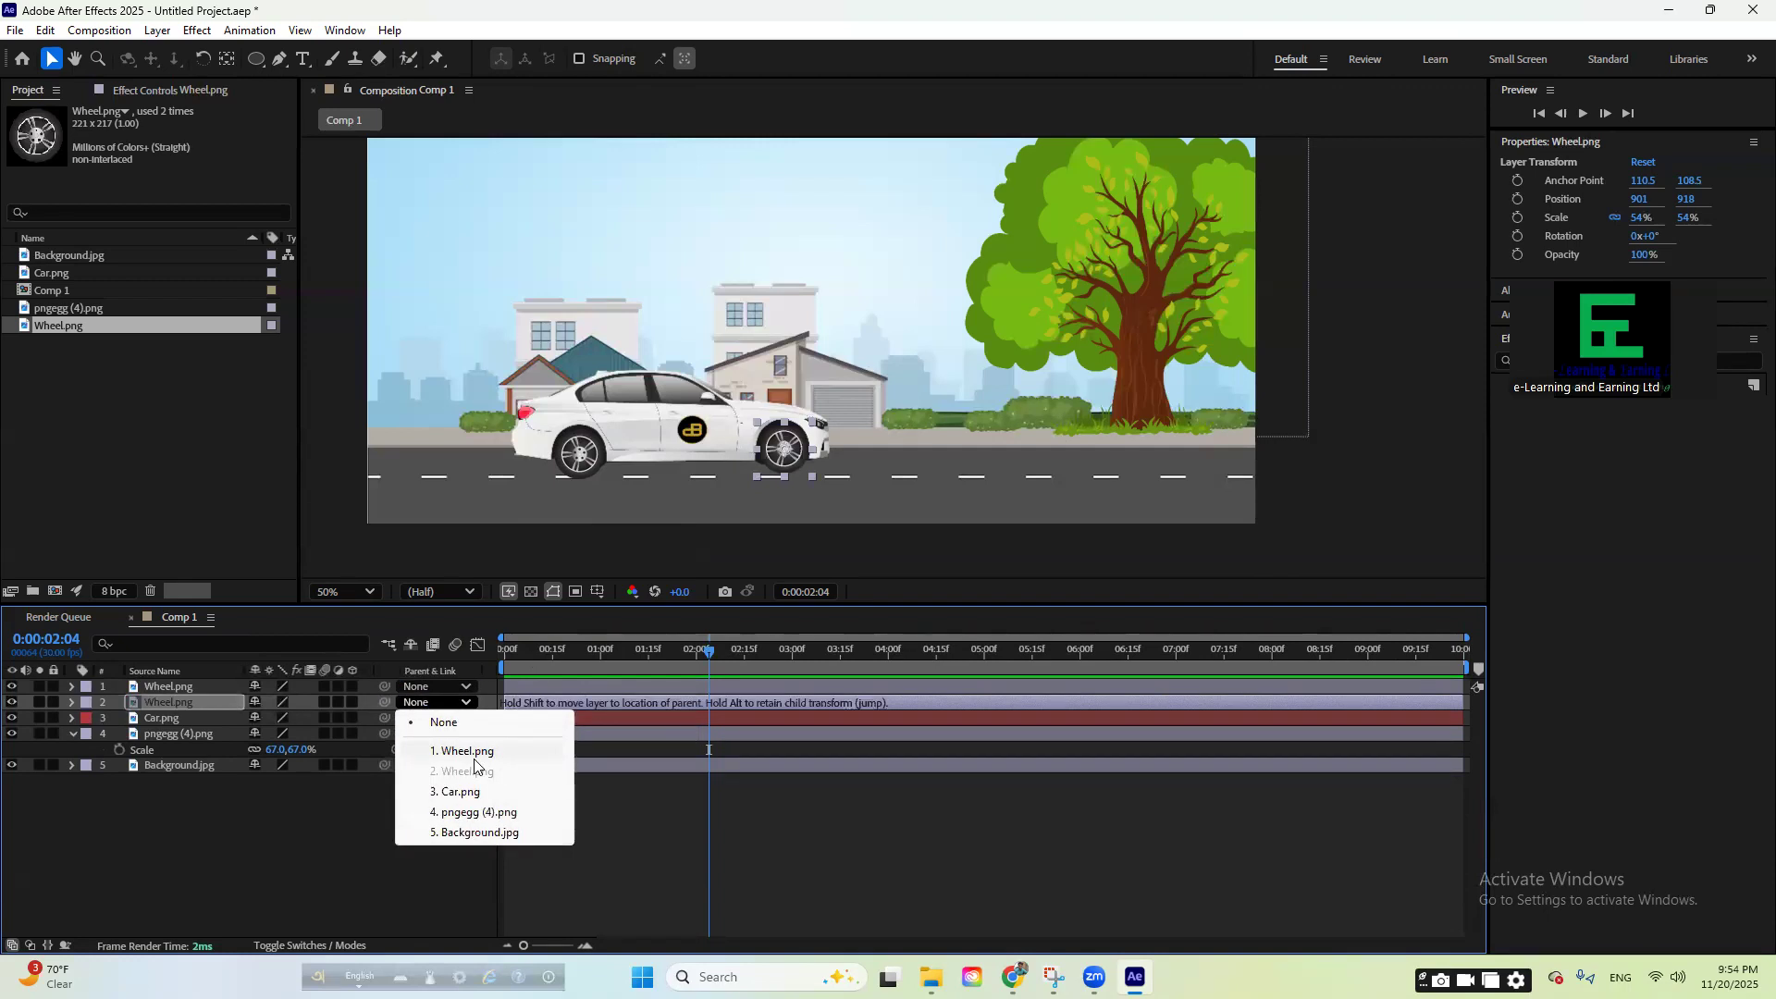
click(472, 793)
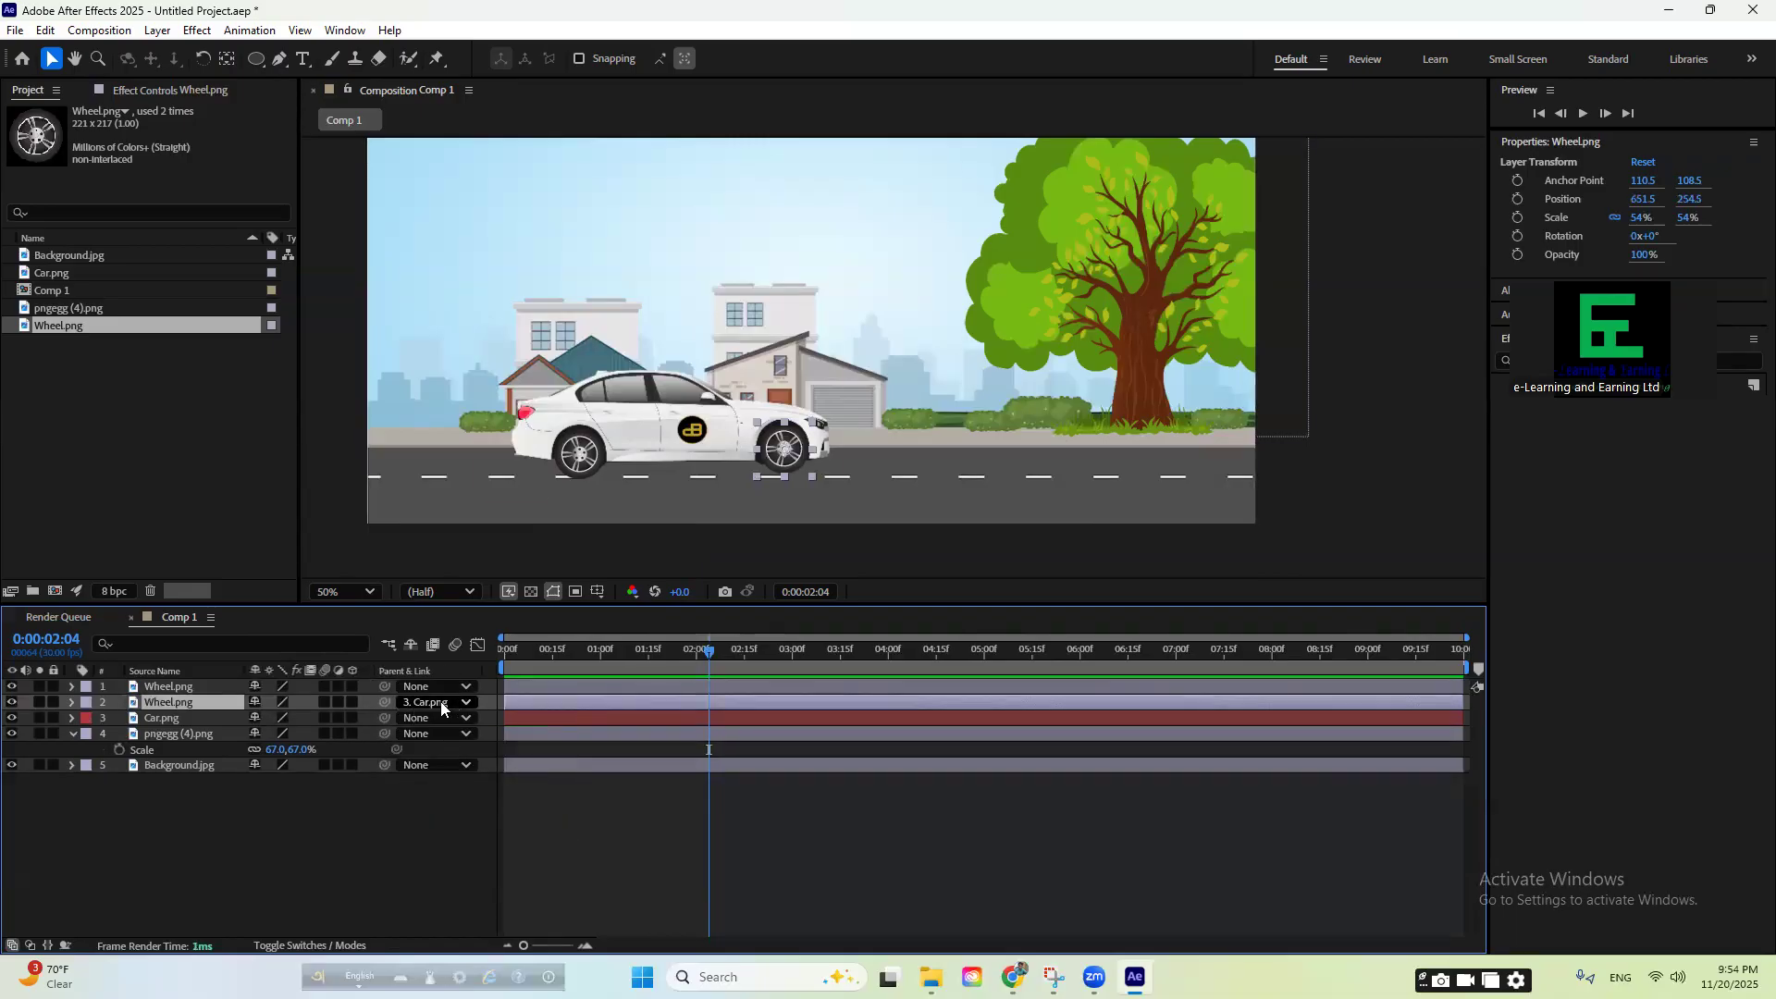
click(407, 701)
click(441, 727)
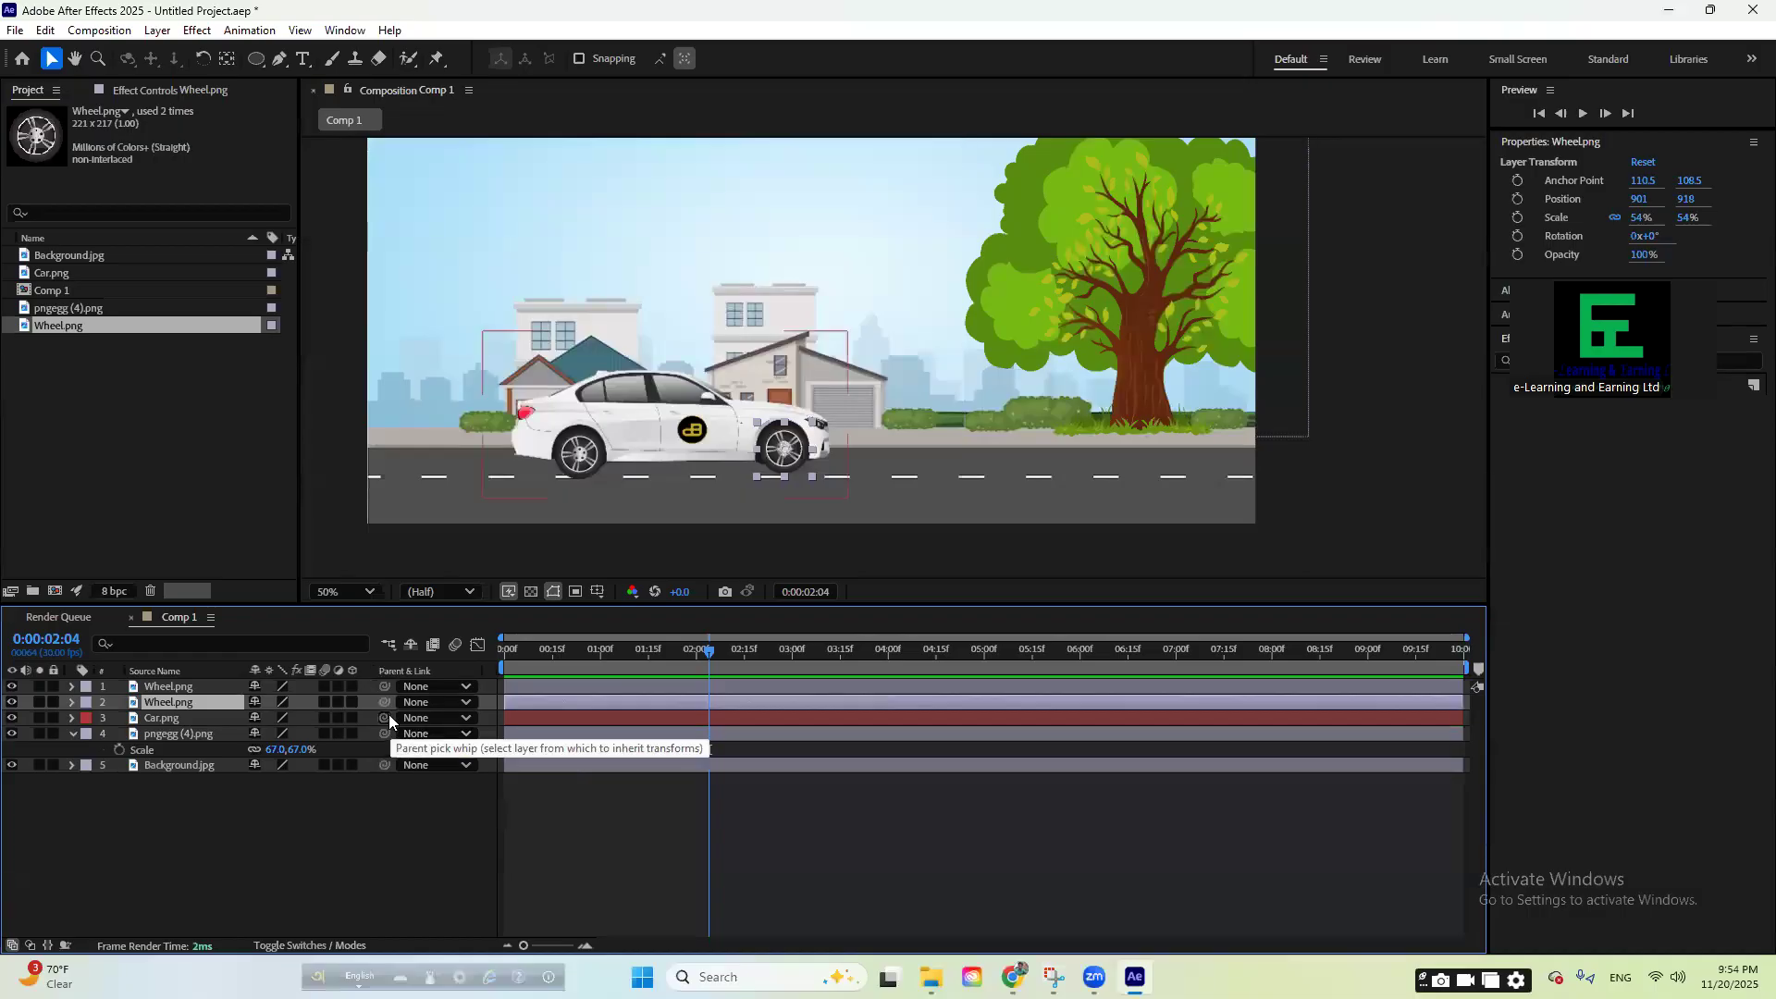
- Parent the front wheel layer to Car.png, testing the link with a car move that is undone
drag(383, 703, 607, 726)
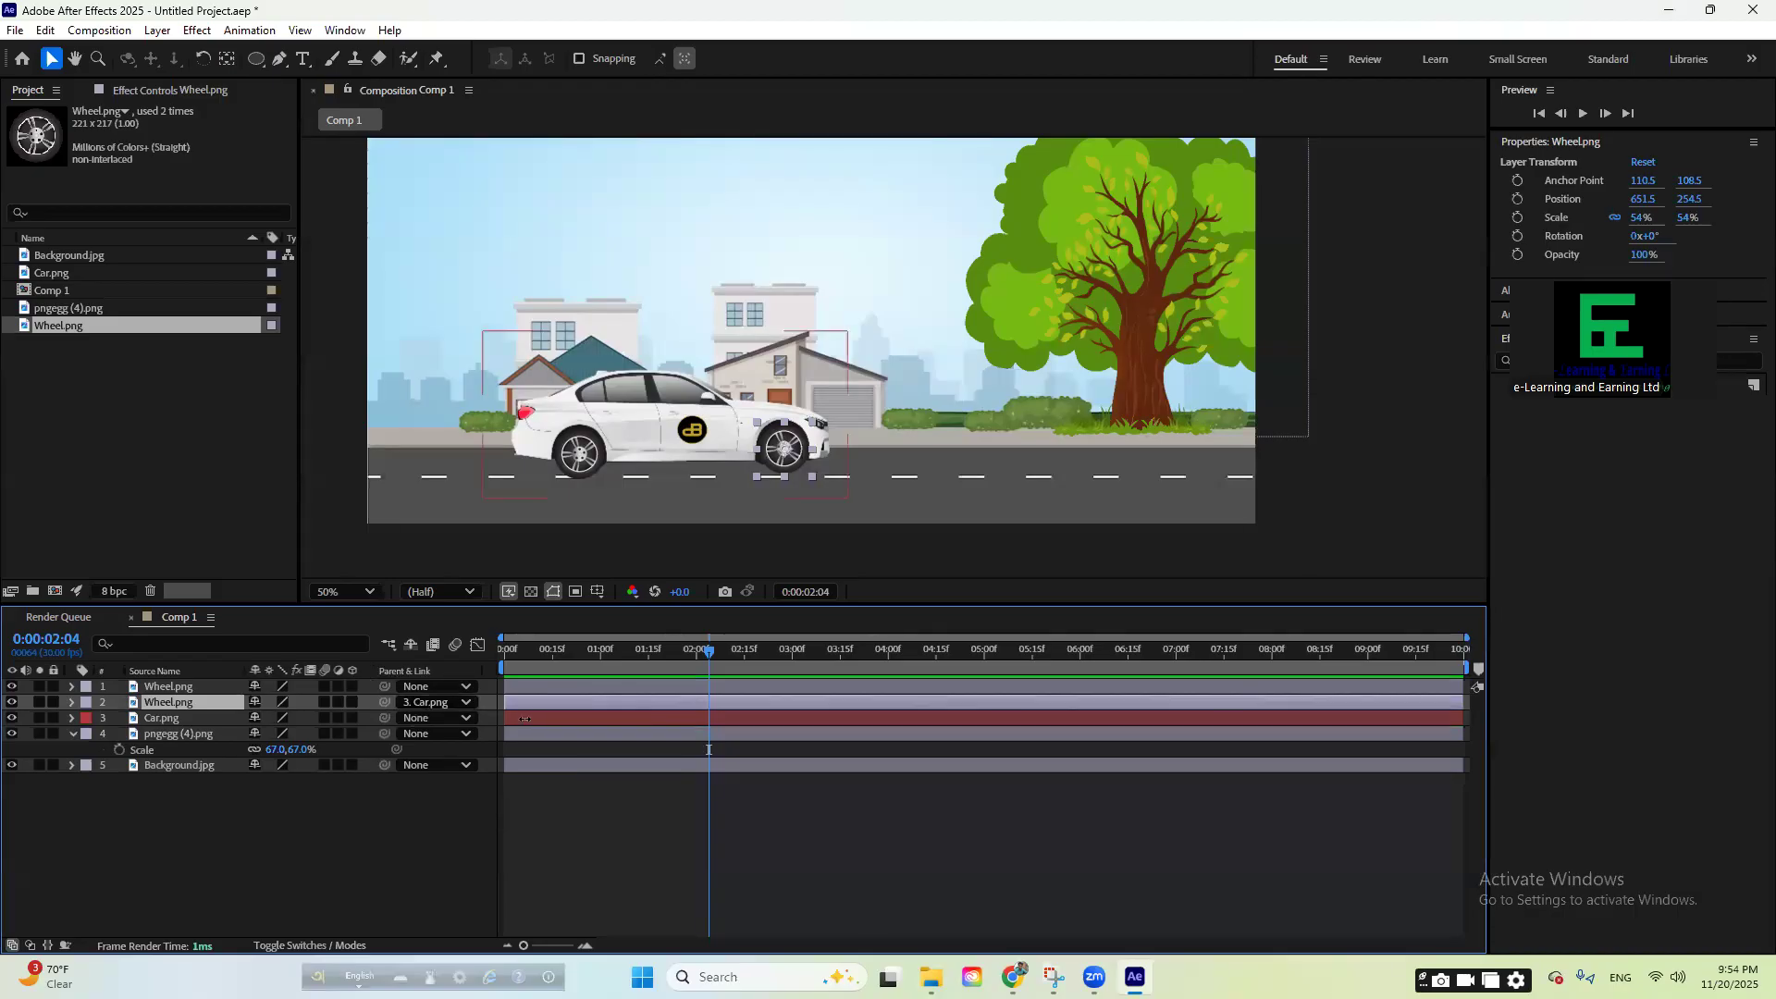
click(625, 451)
drag(670, 414, 706, 446)
key(ctrl+z)
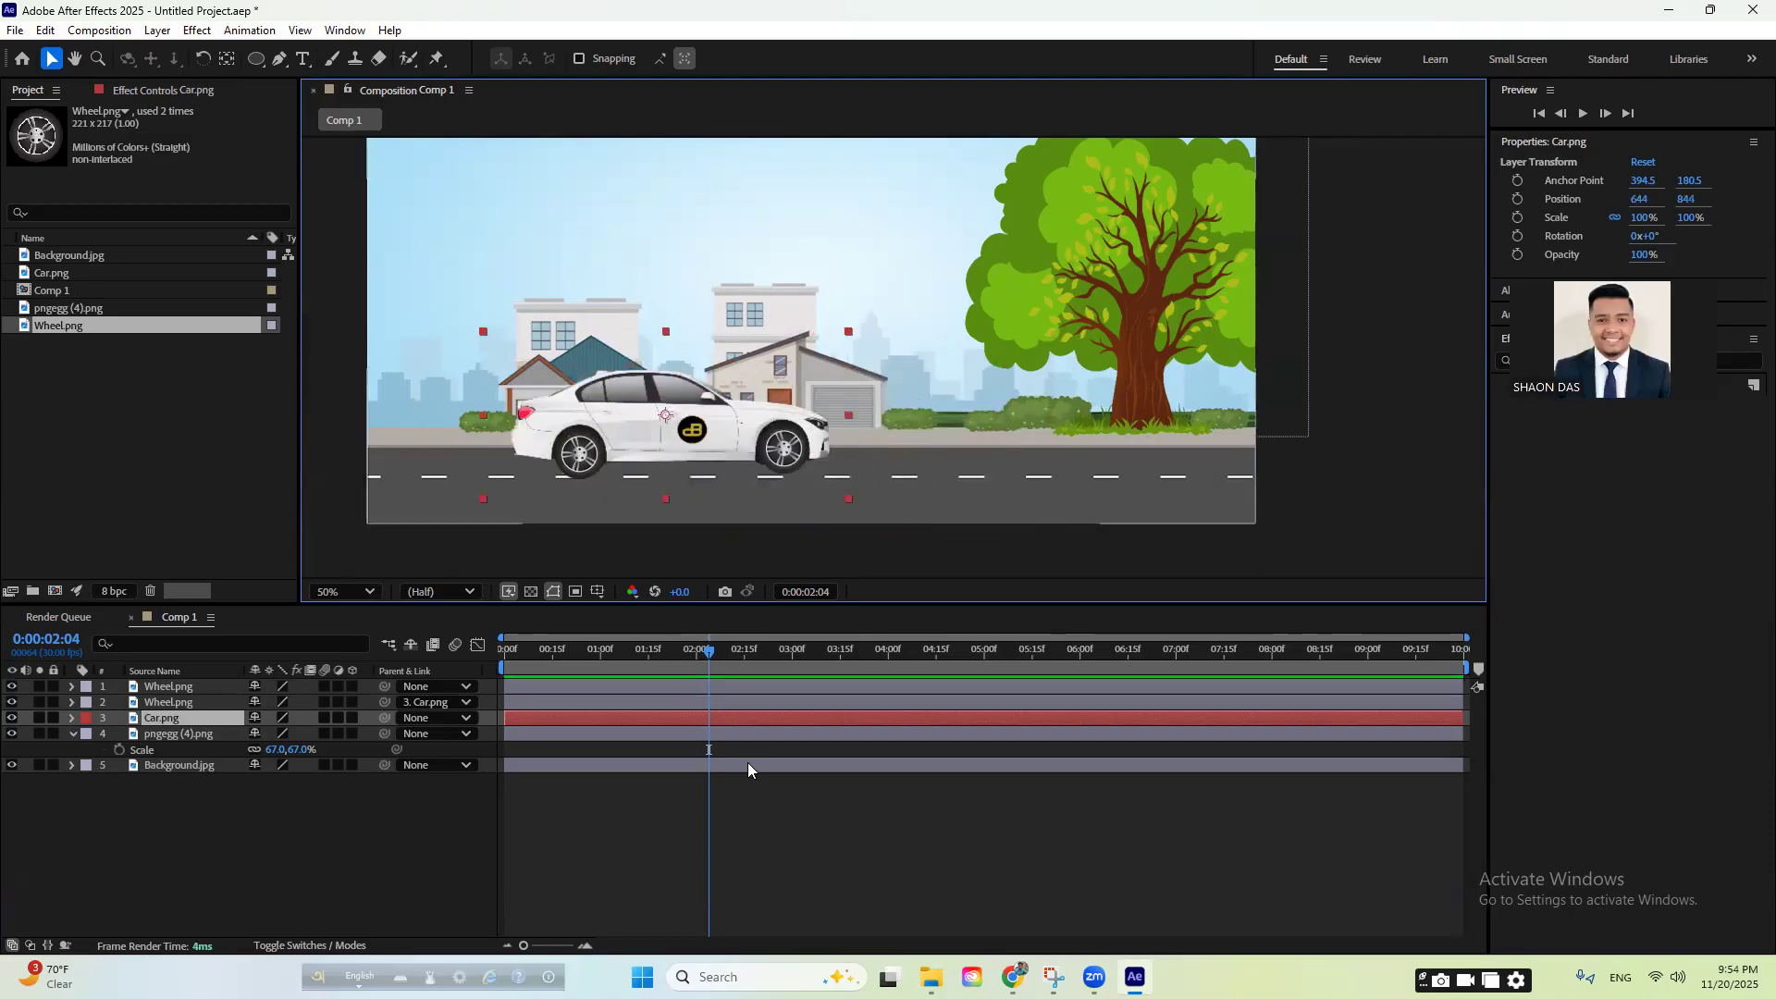
- Identify the rear wheel layer by toggling its visibility, and parent it to Car.png
click(222, 690)
click(11, 687)
click(11, 687)
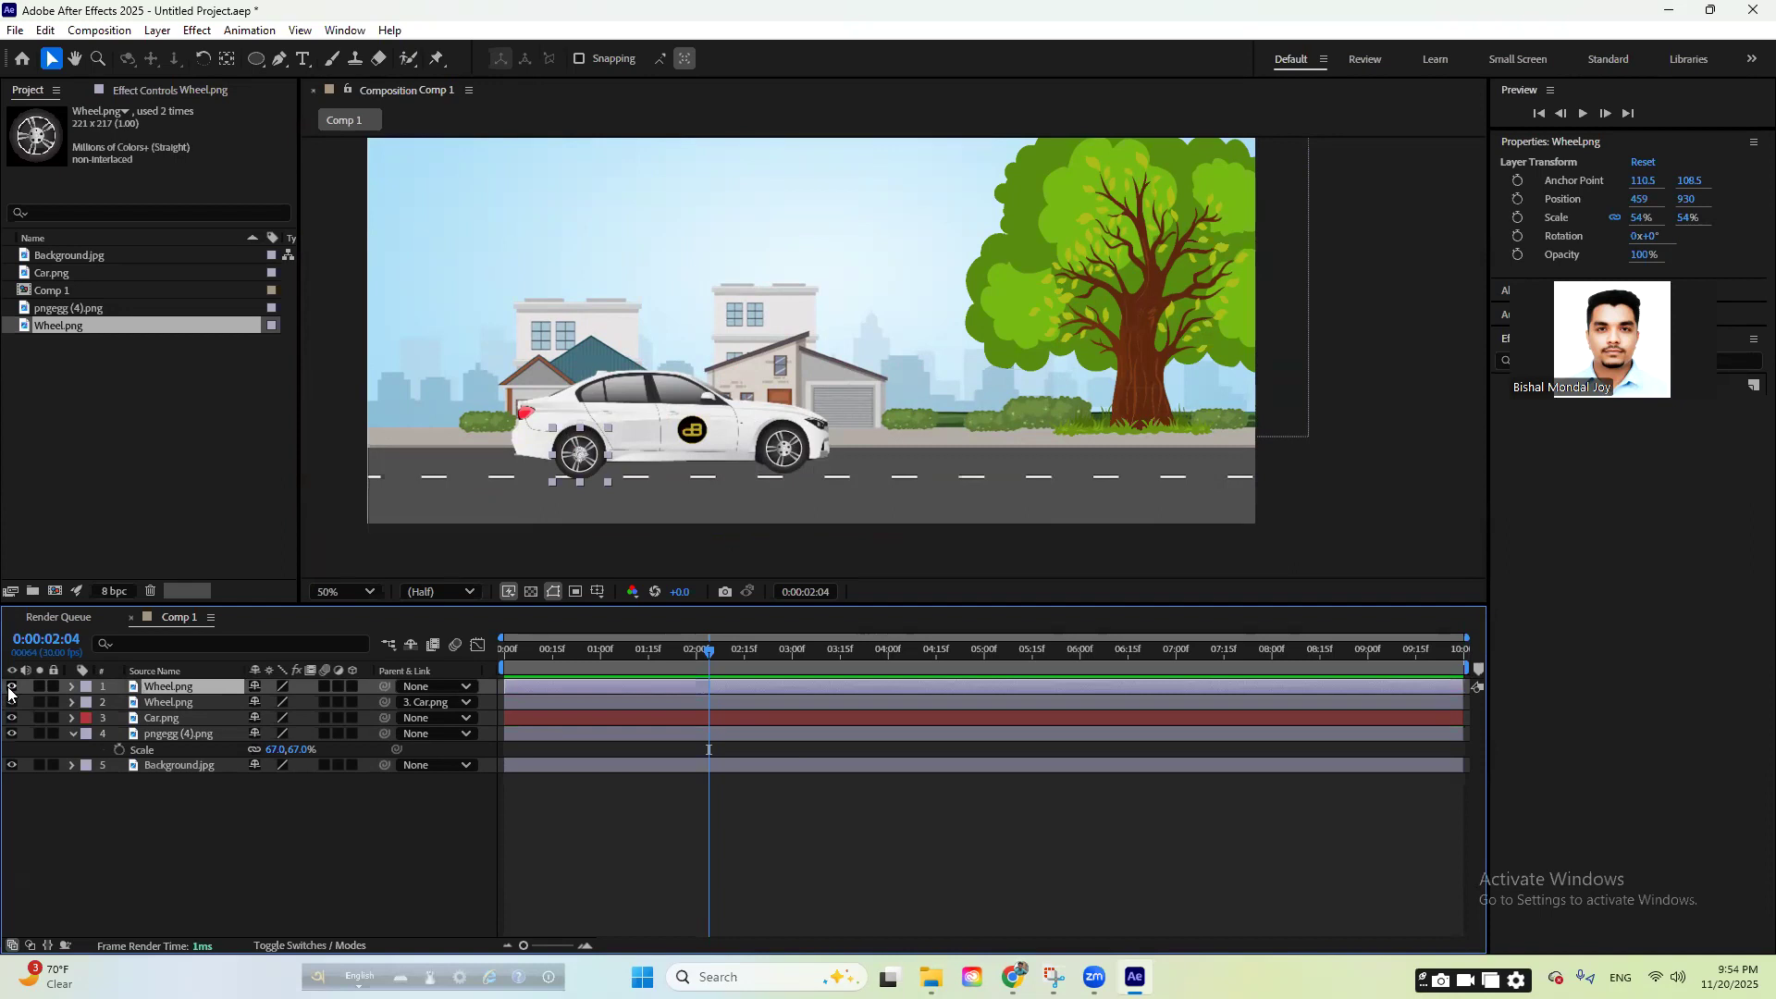
click(10, 686)
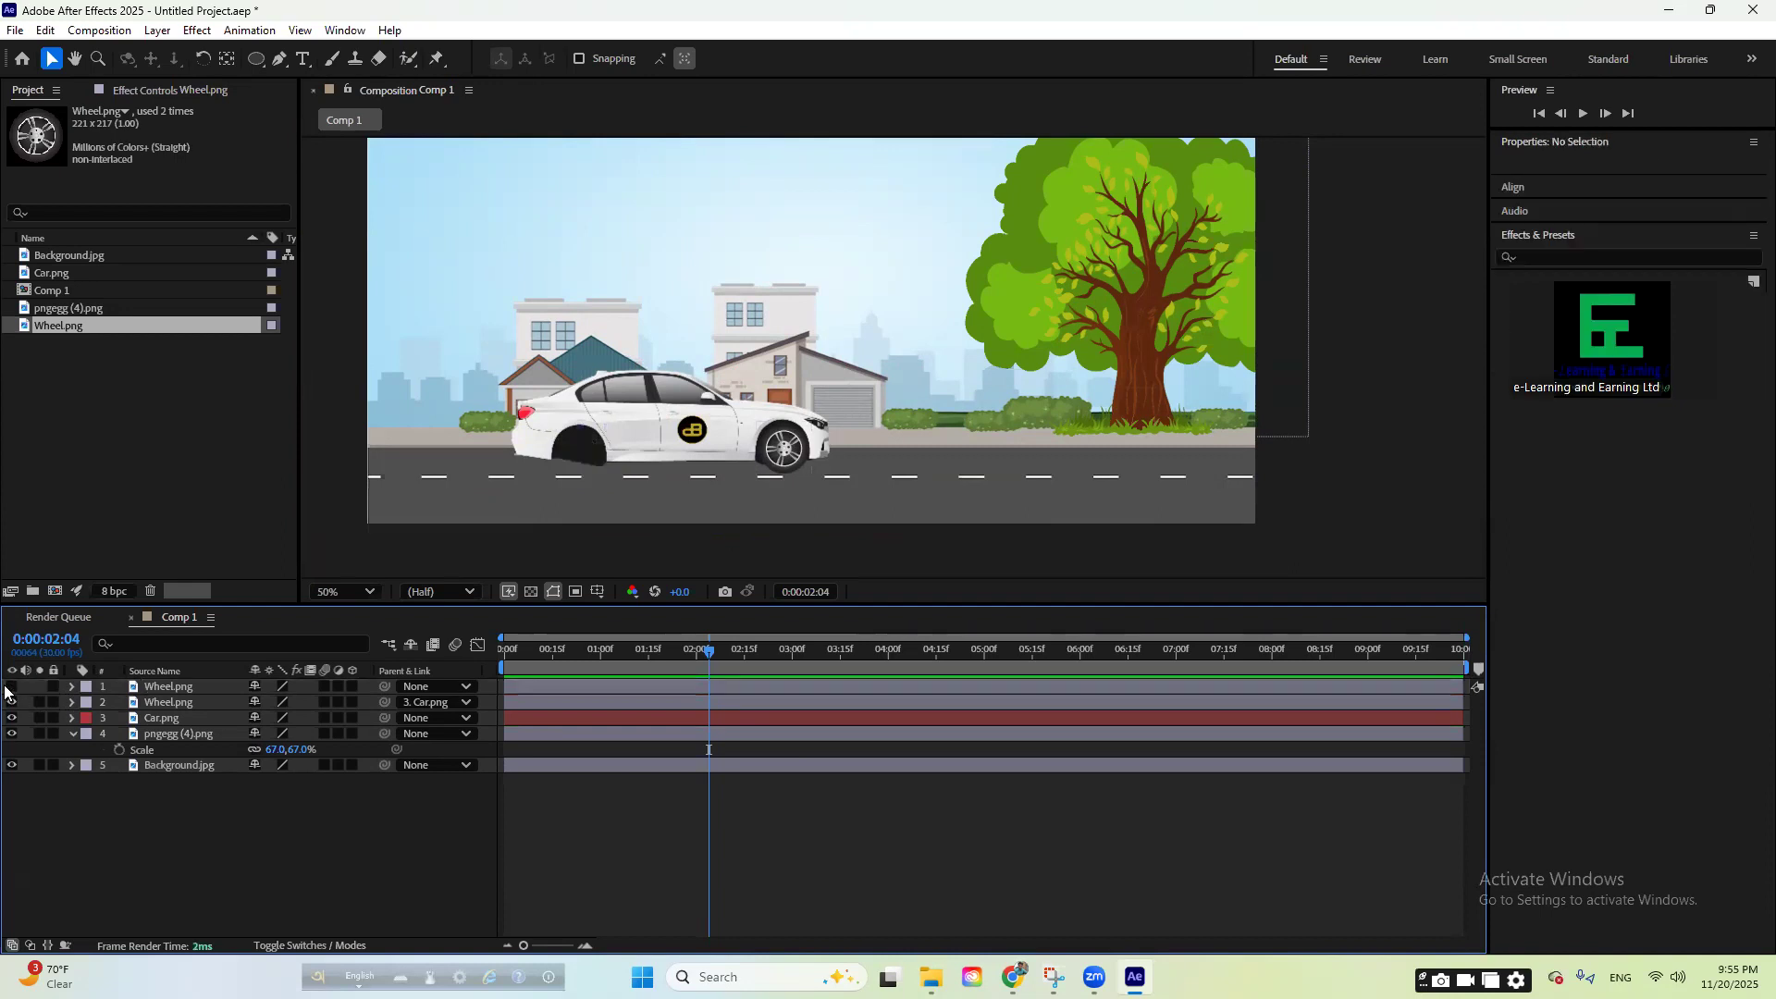
click(12, 688)
drag(385, 686, 587, 726)
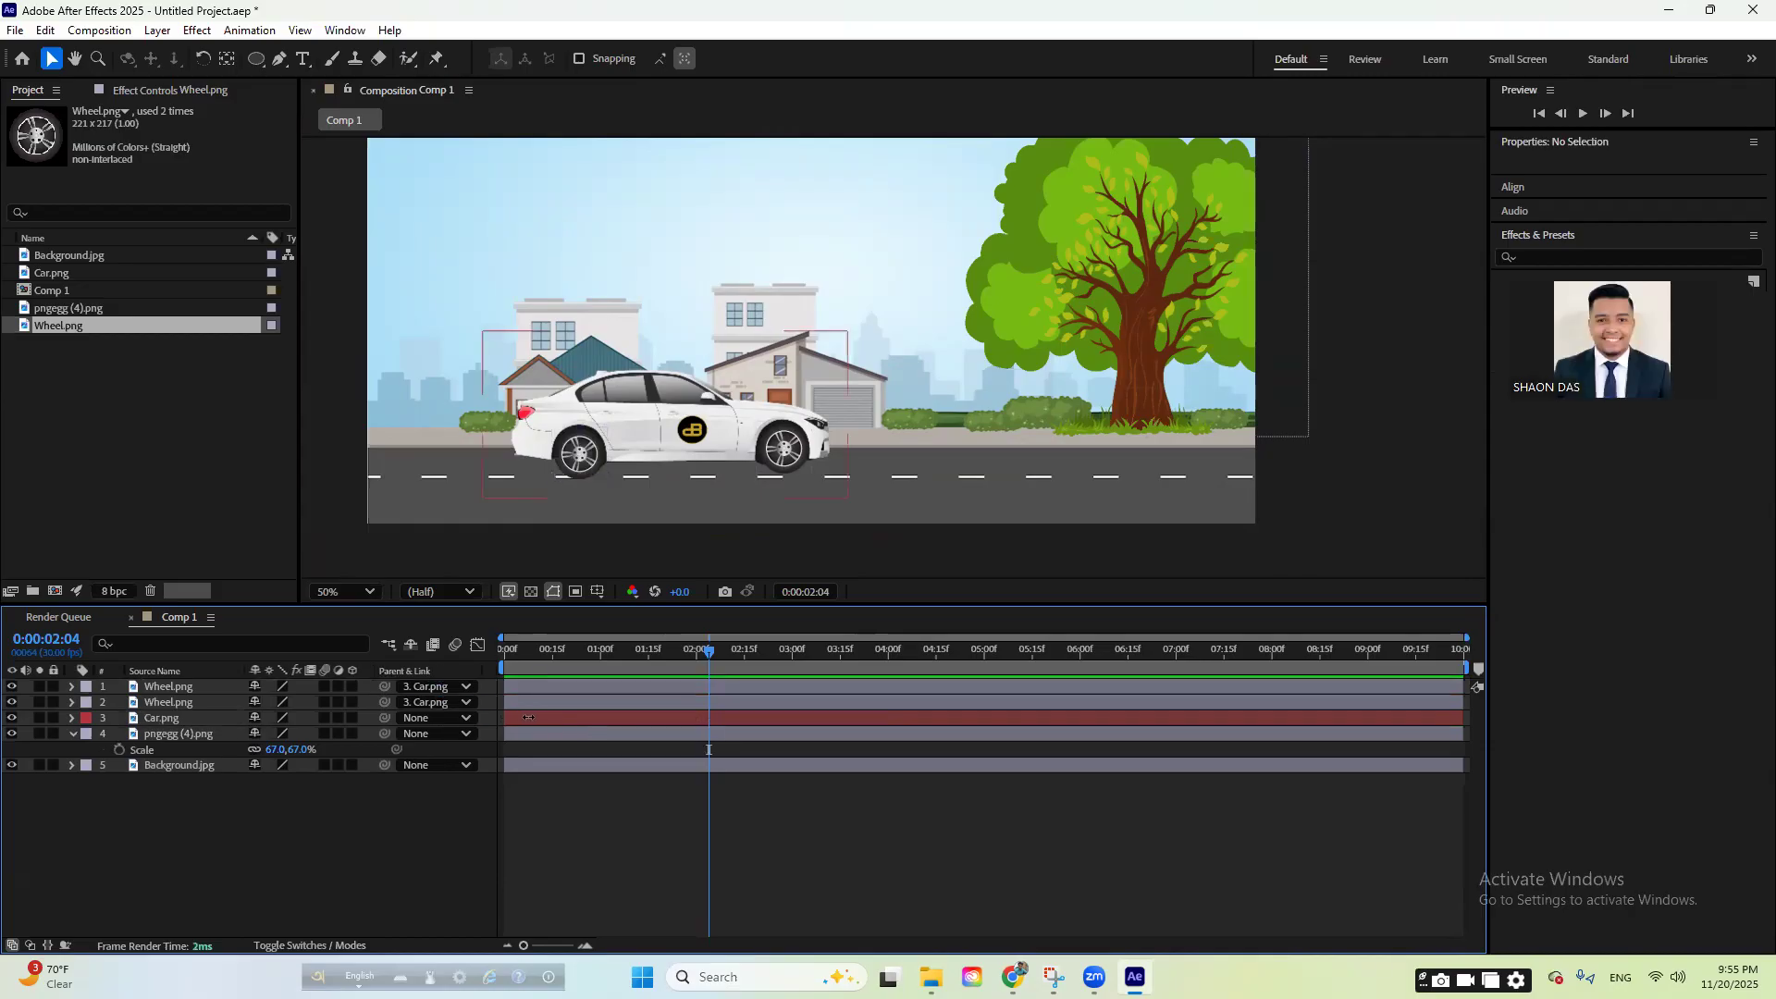
- Move the car with its parented wheels back along the road to about X 342, Y 842
click(534, 721)
drag(672, 420, 737, 427)
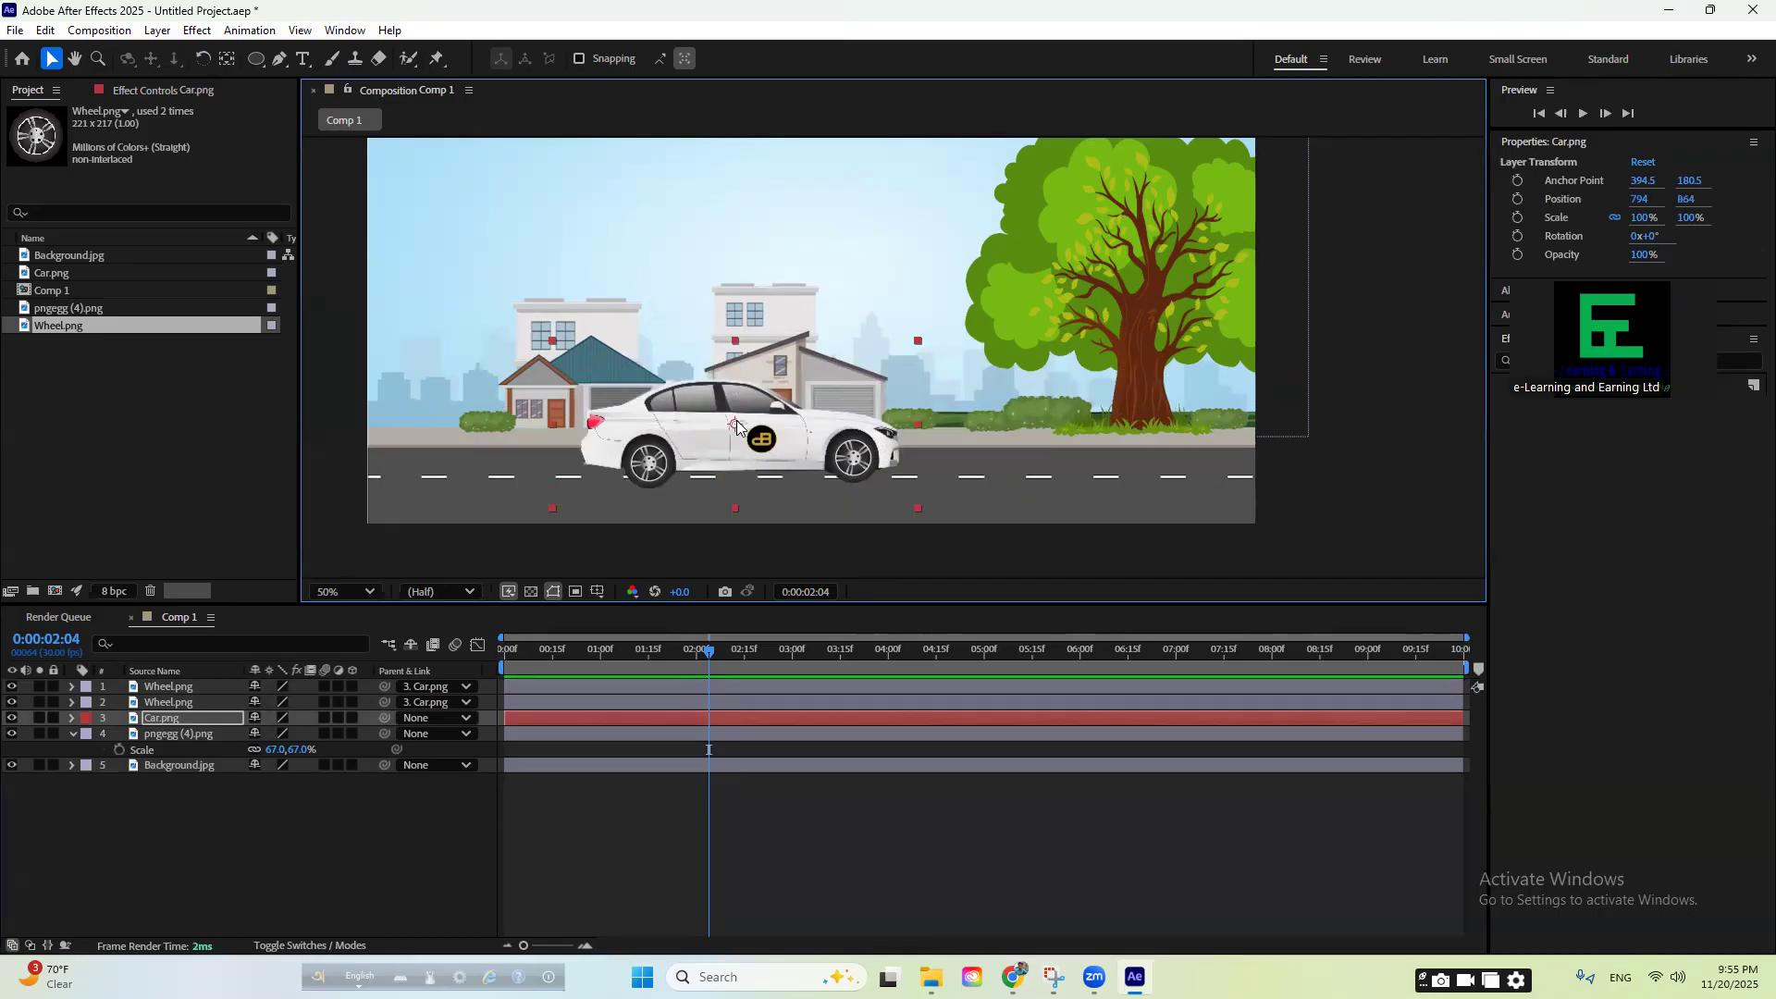
drag(737, 427, 518, 417)
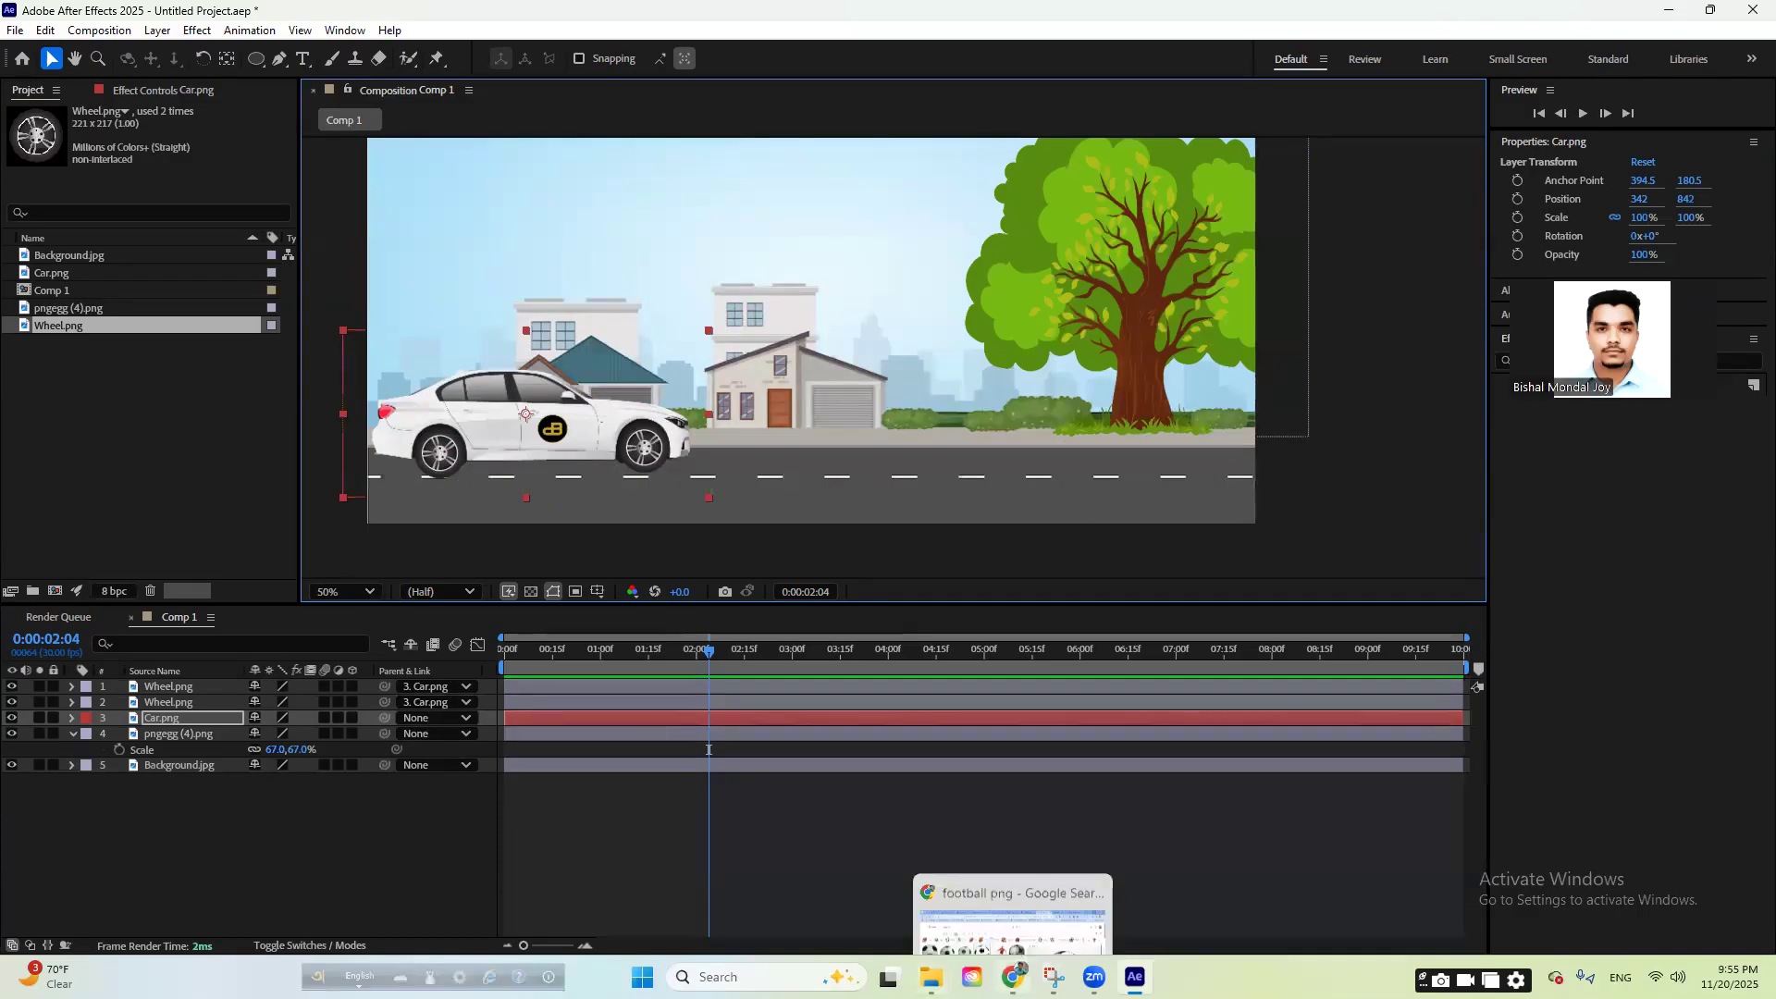
- Set the rear wheel layer's parent to None, and parent it to Car.png again
click(419, 690)
click(434, 708)
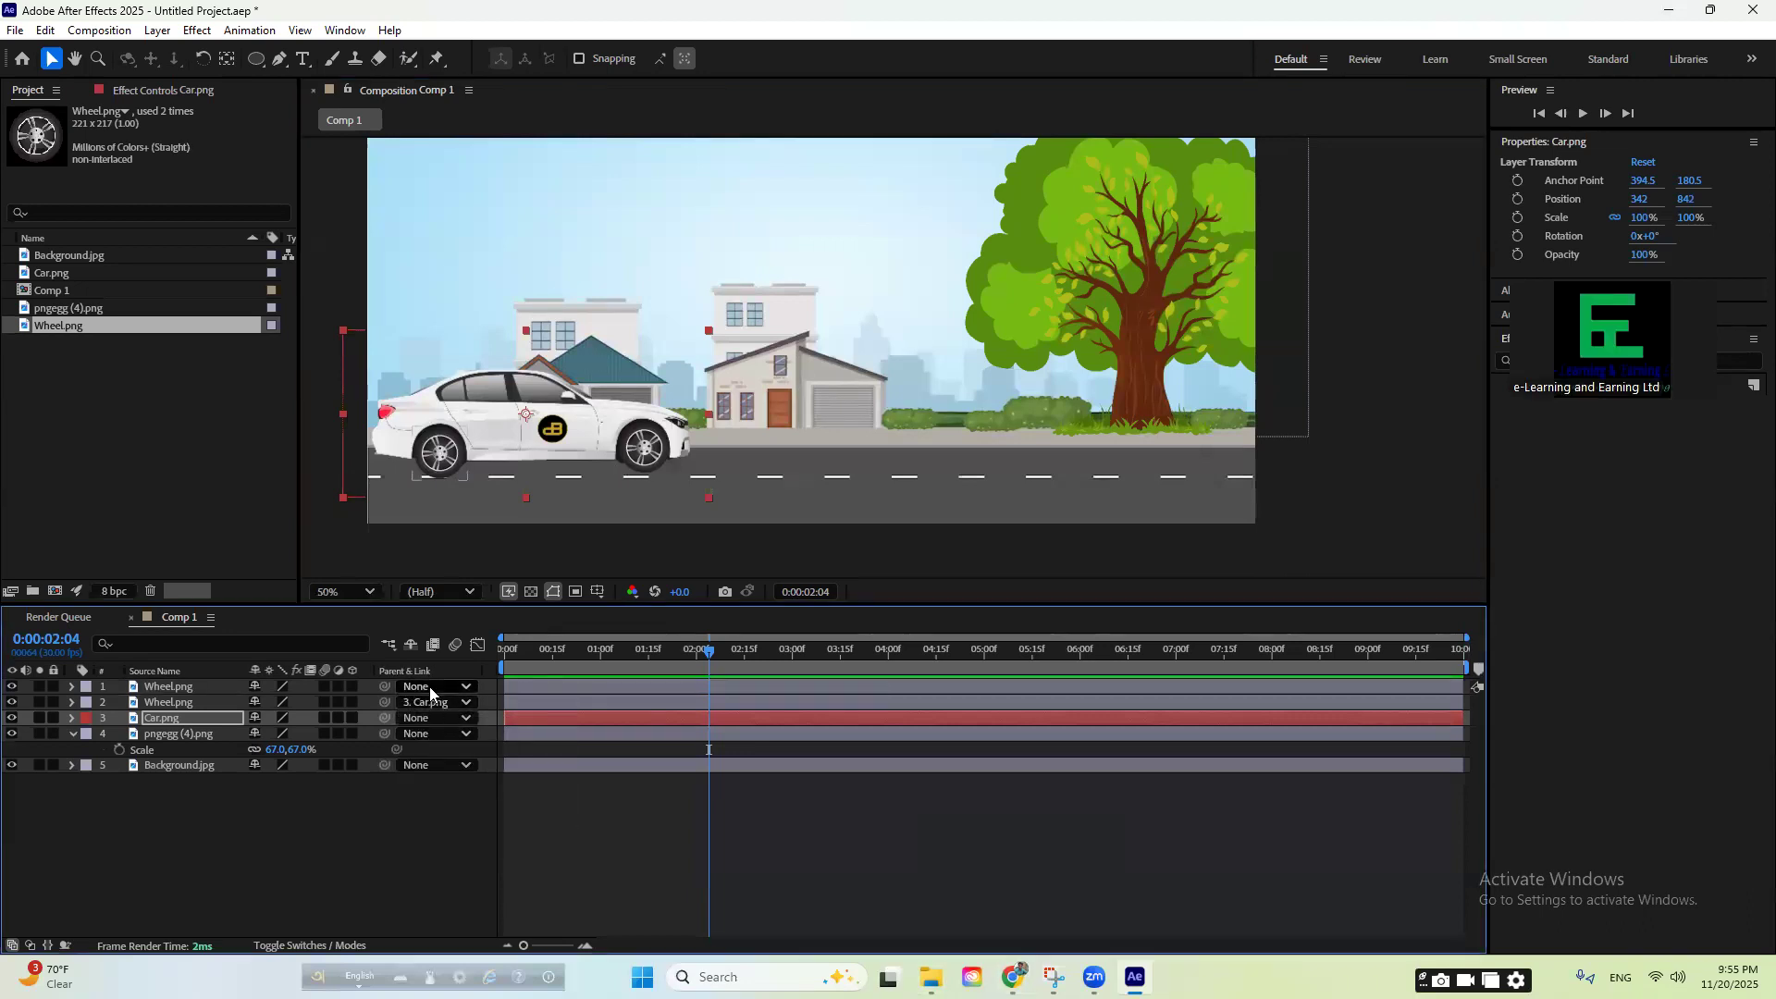
click(430, 687)
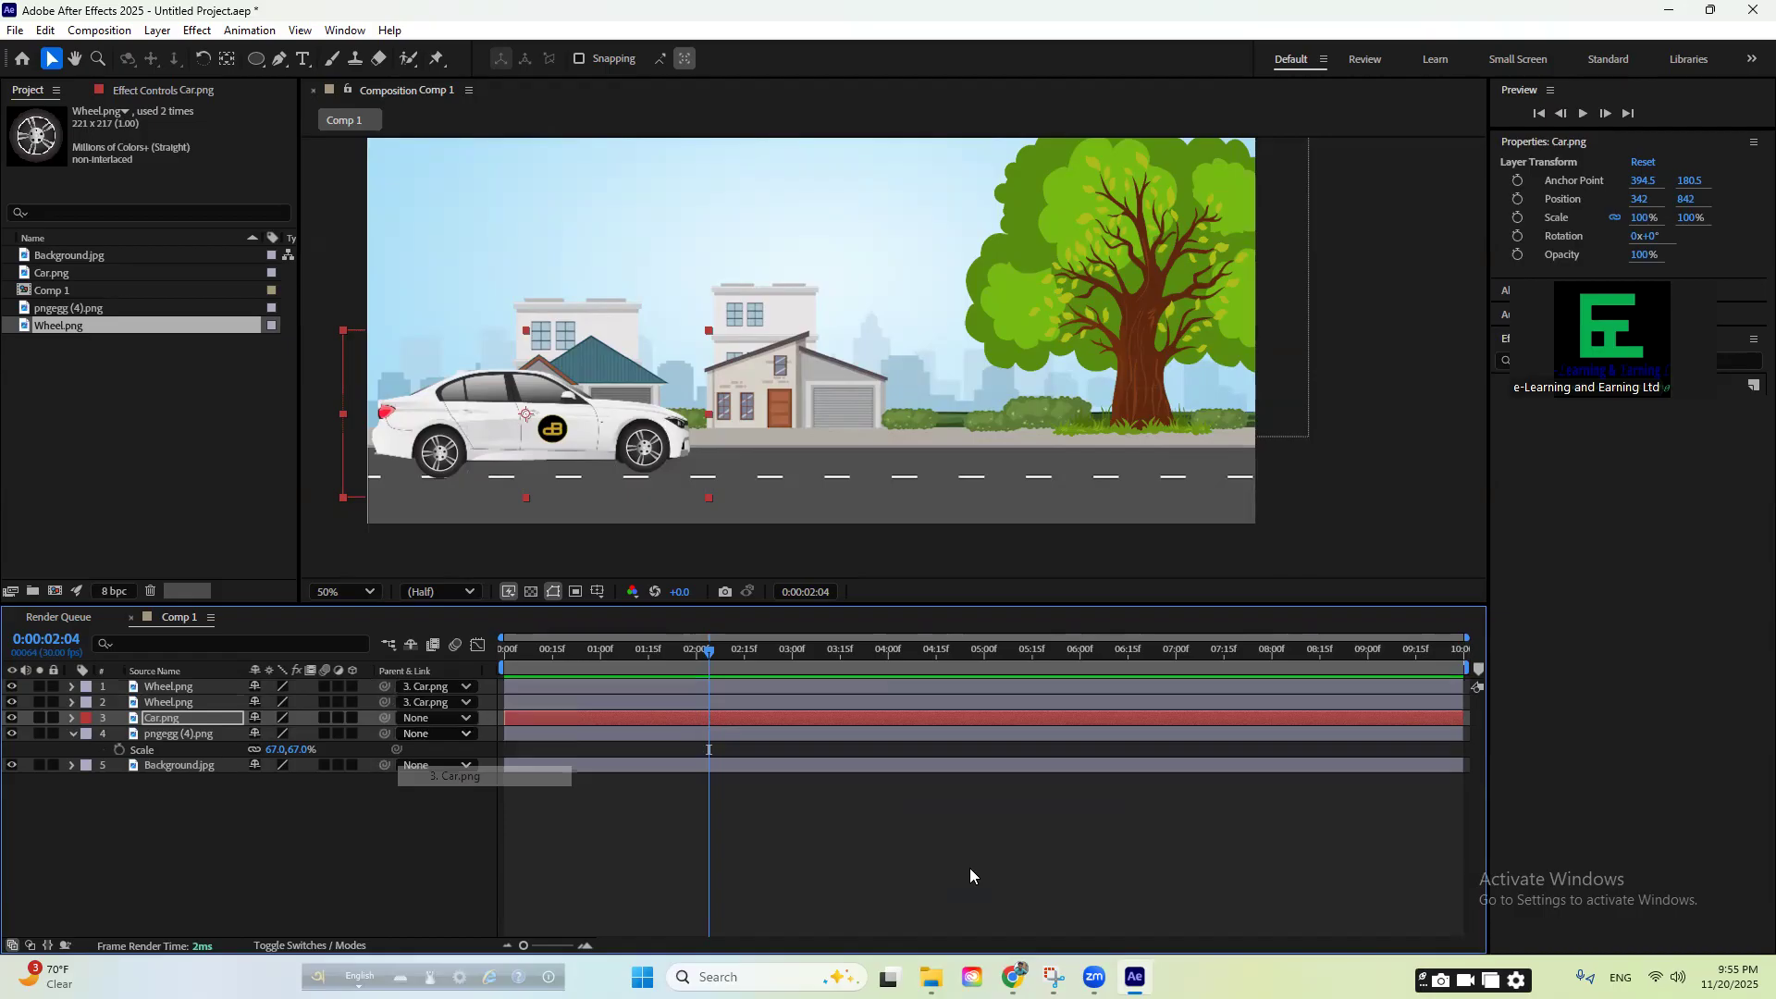
- Switch to WhatsApp Web in Chrome, open the contact's chat and select the 20/11/2025 attendance sheet link message
click(1014, 977)
click(102, 19)
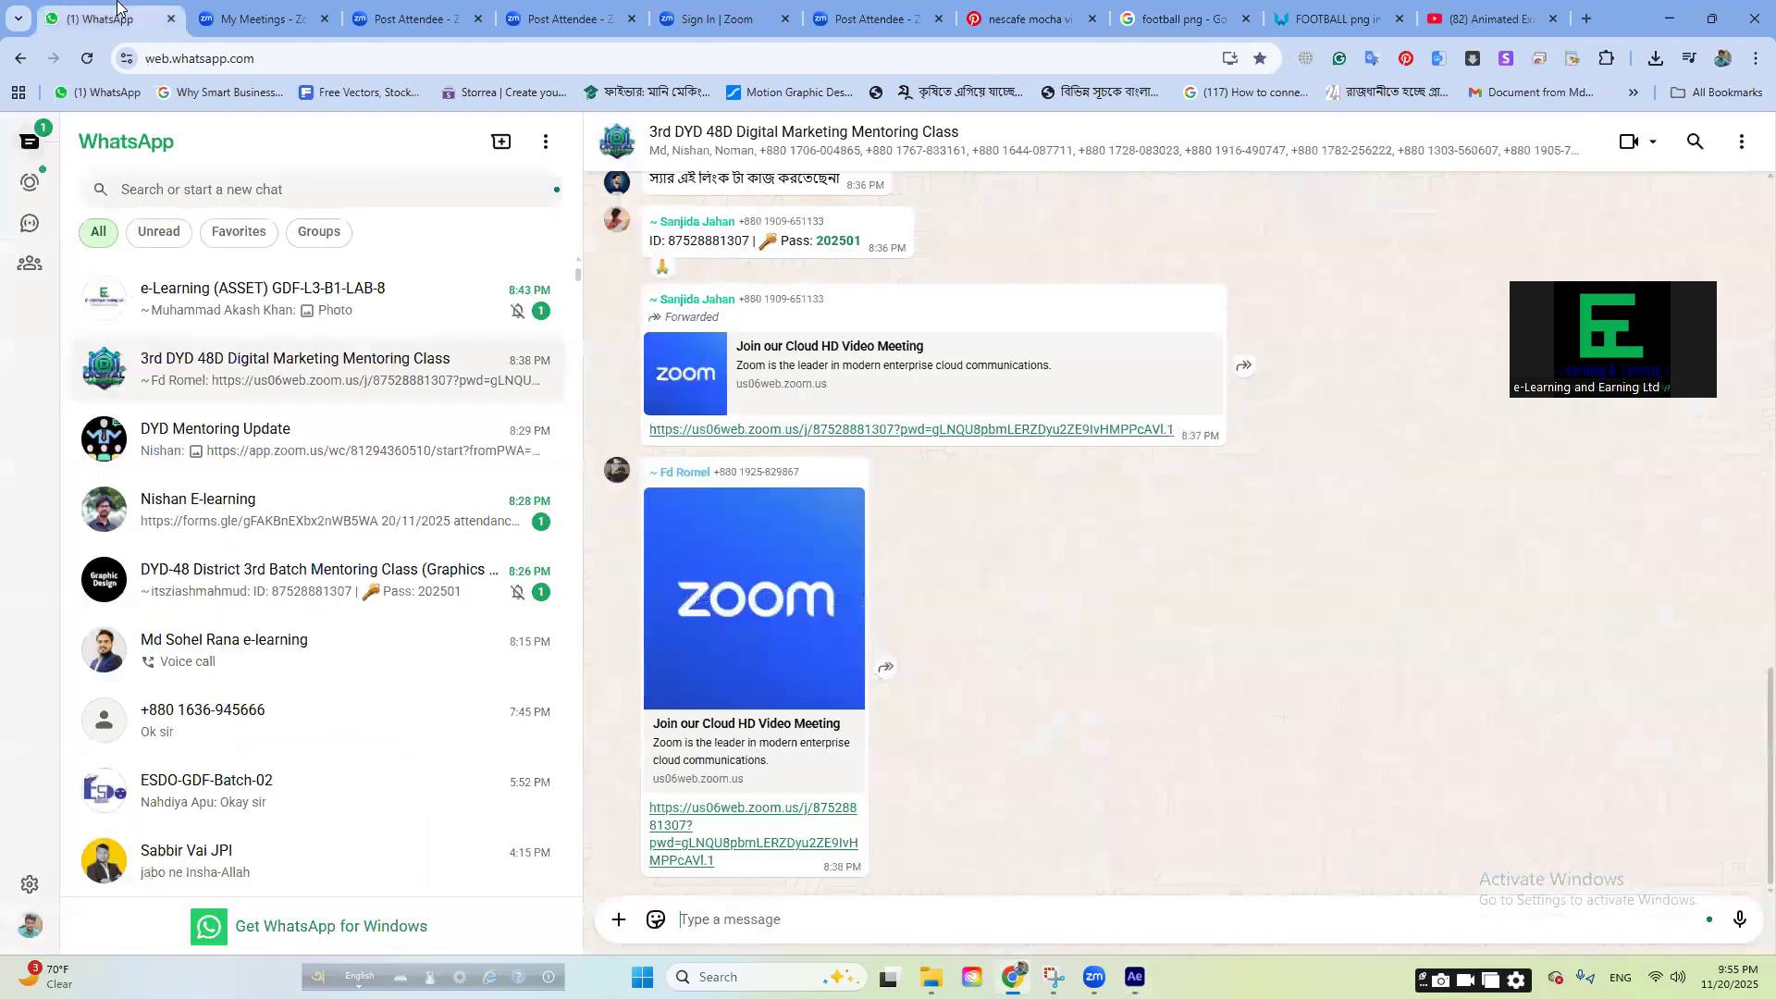
click(331, 535)
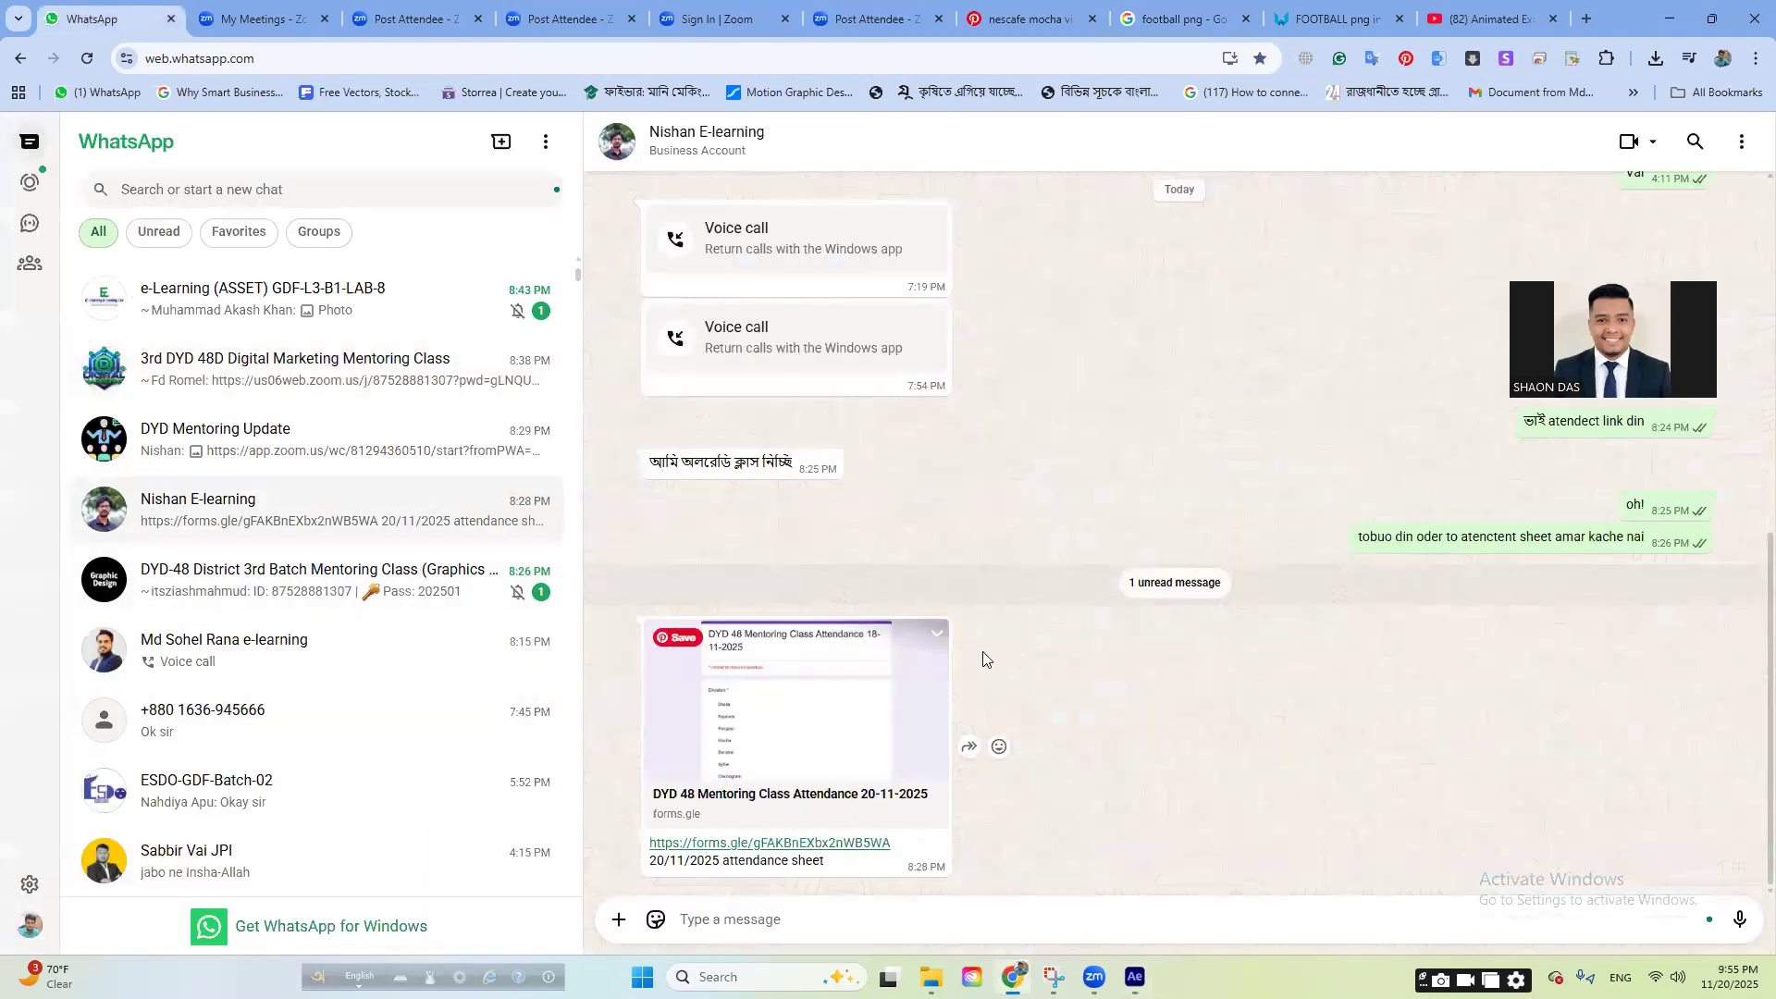
drag(647, 843, 825, 862)
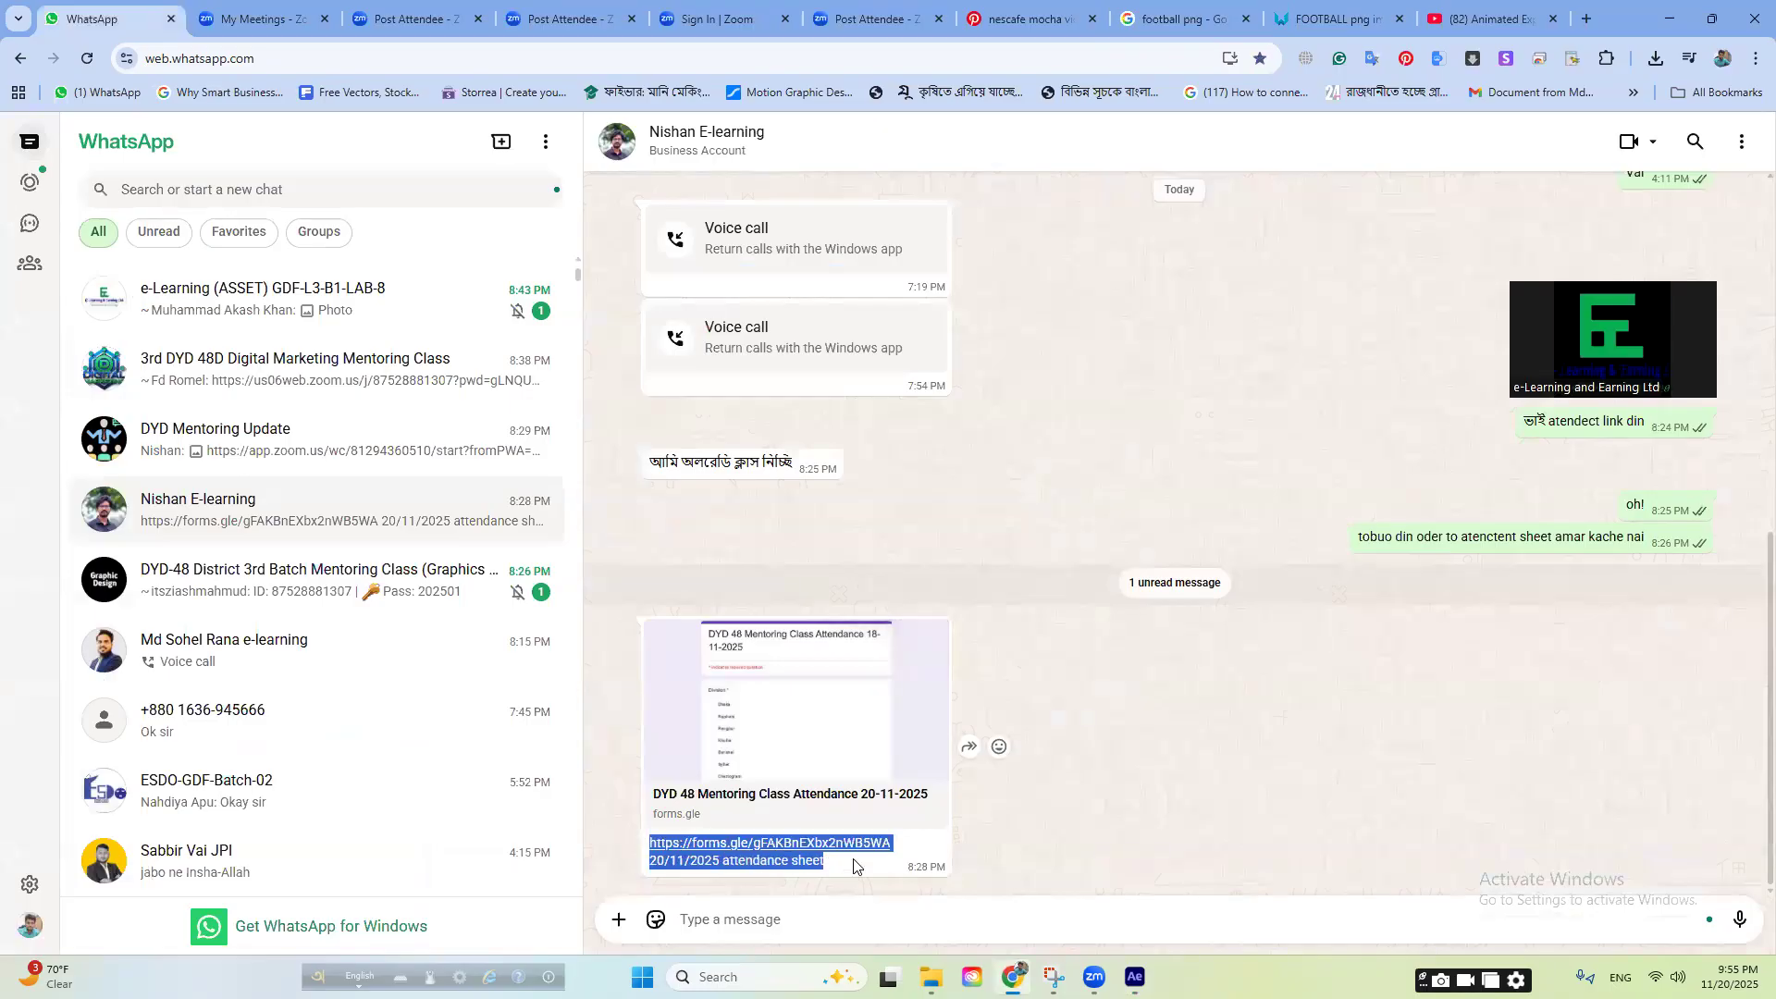
click(1368, 952)
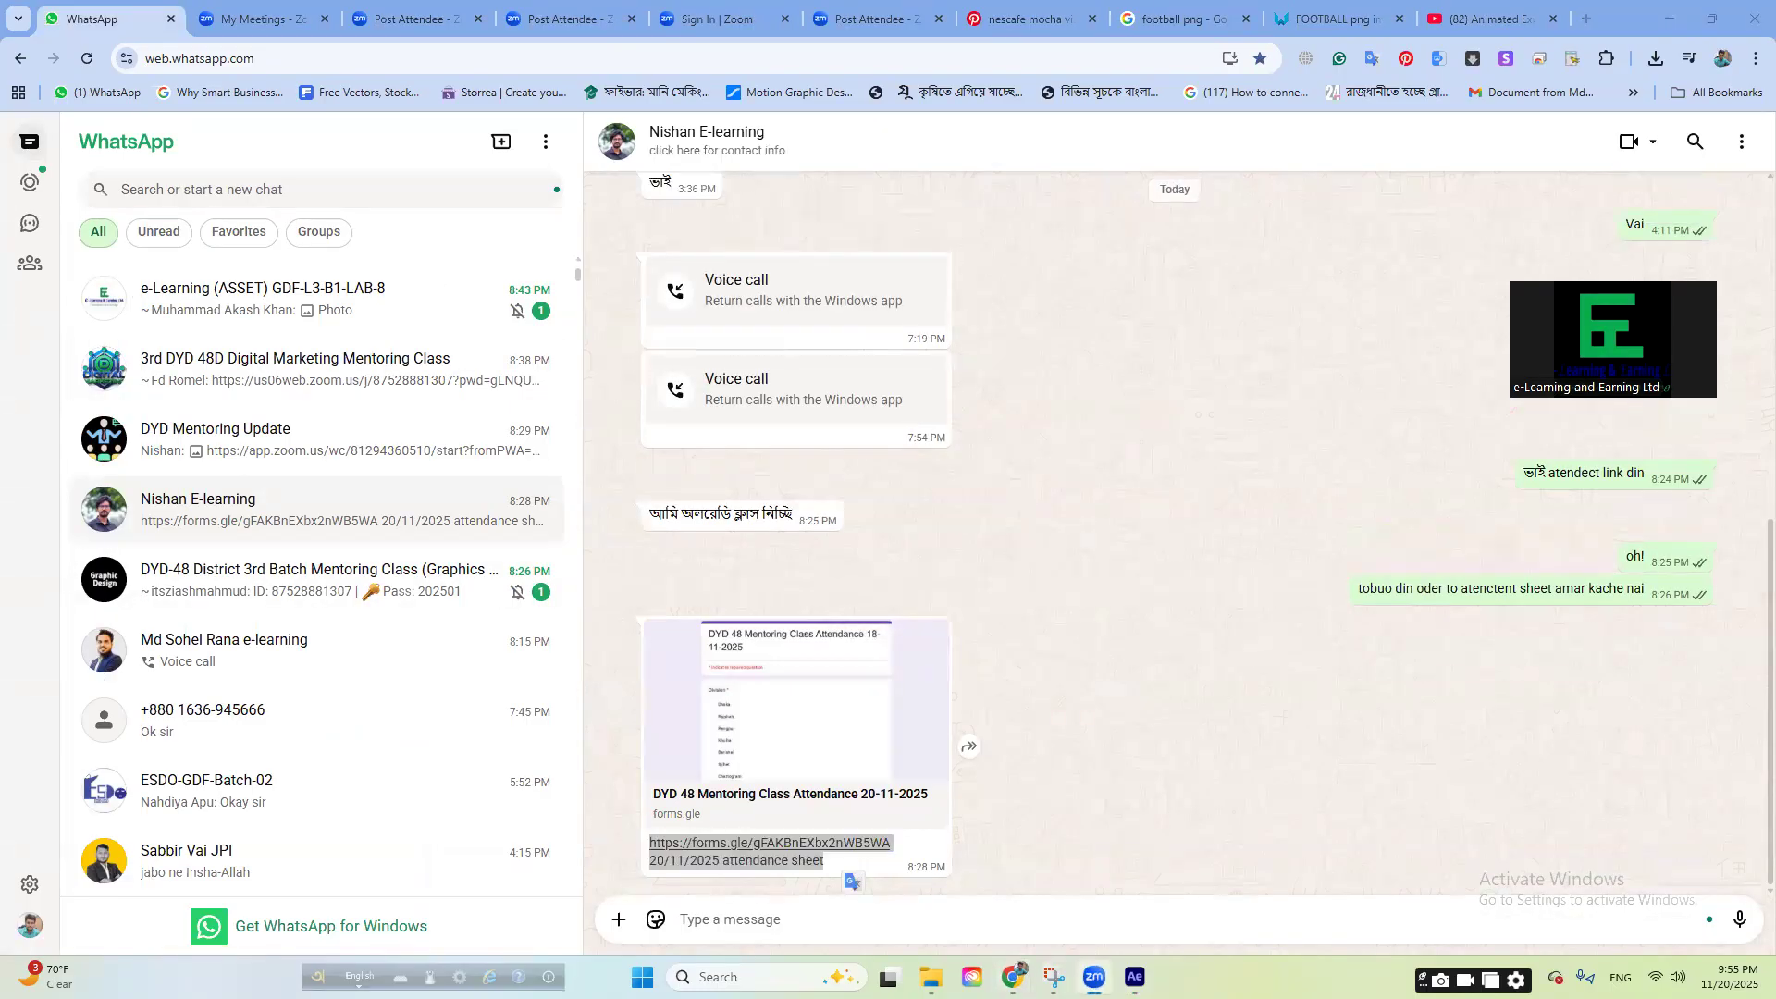
click(1669, 19)
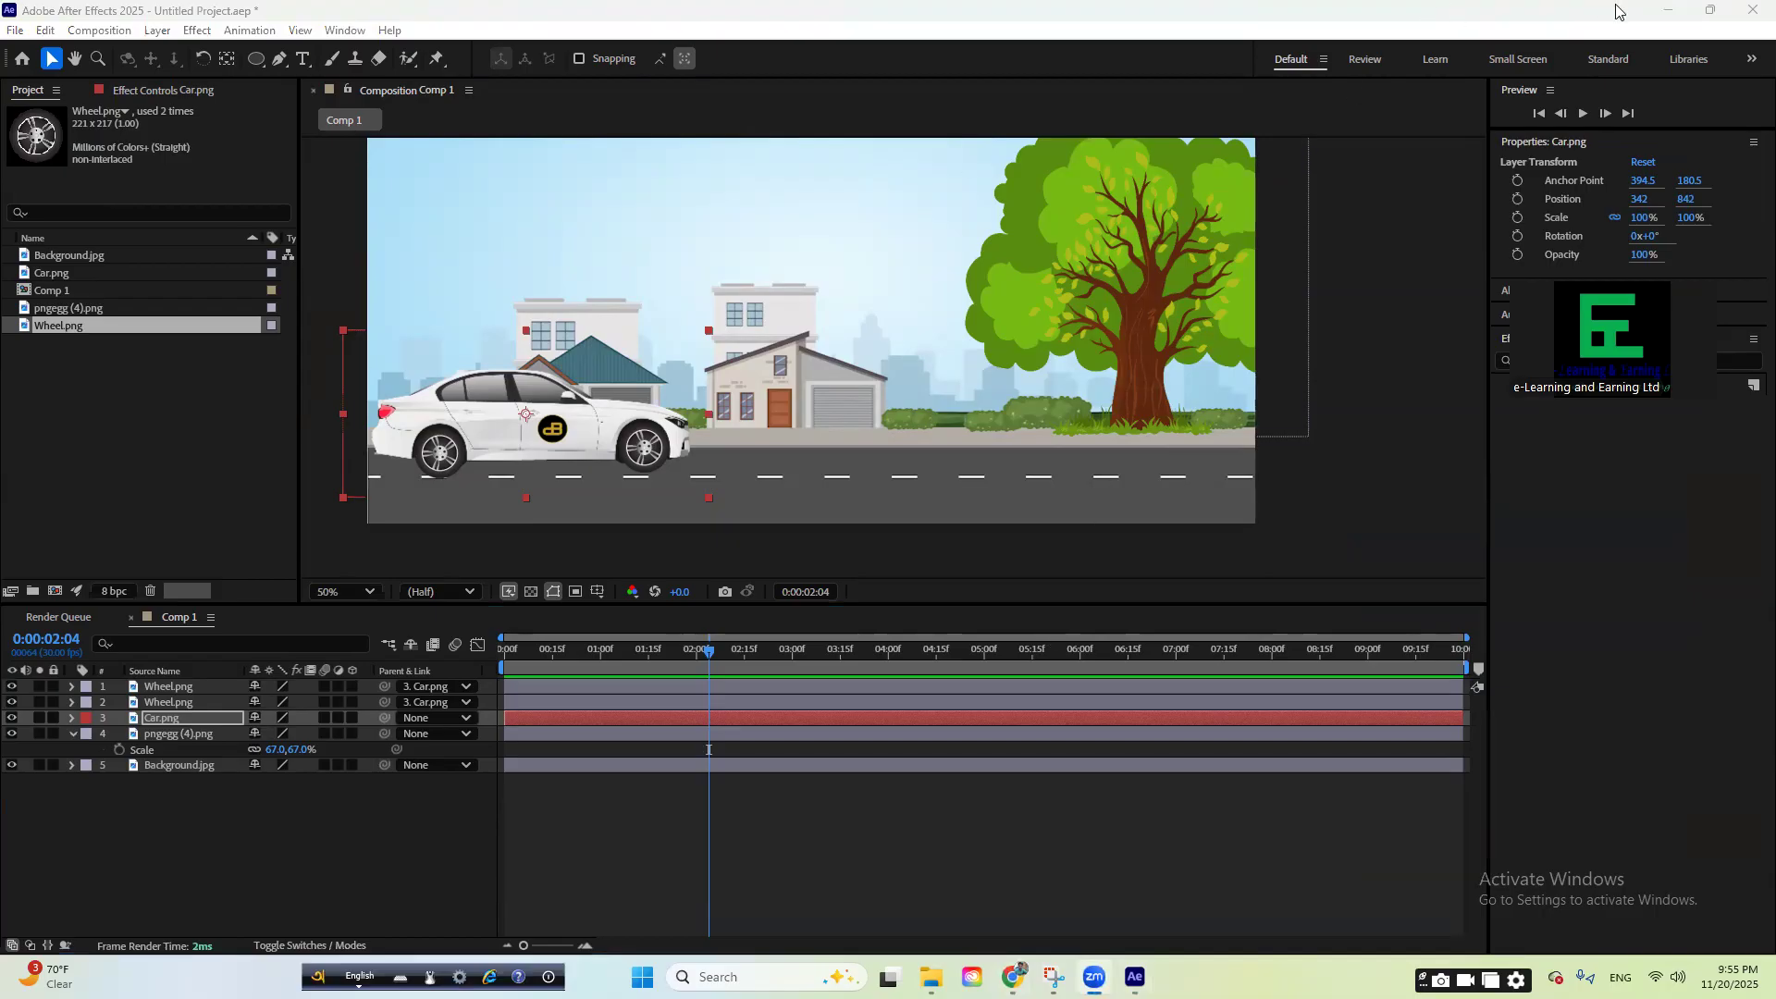
click(1669, 10)
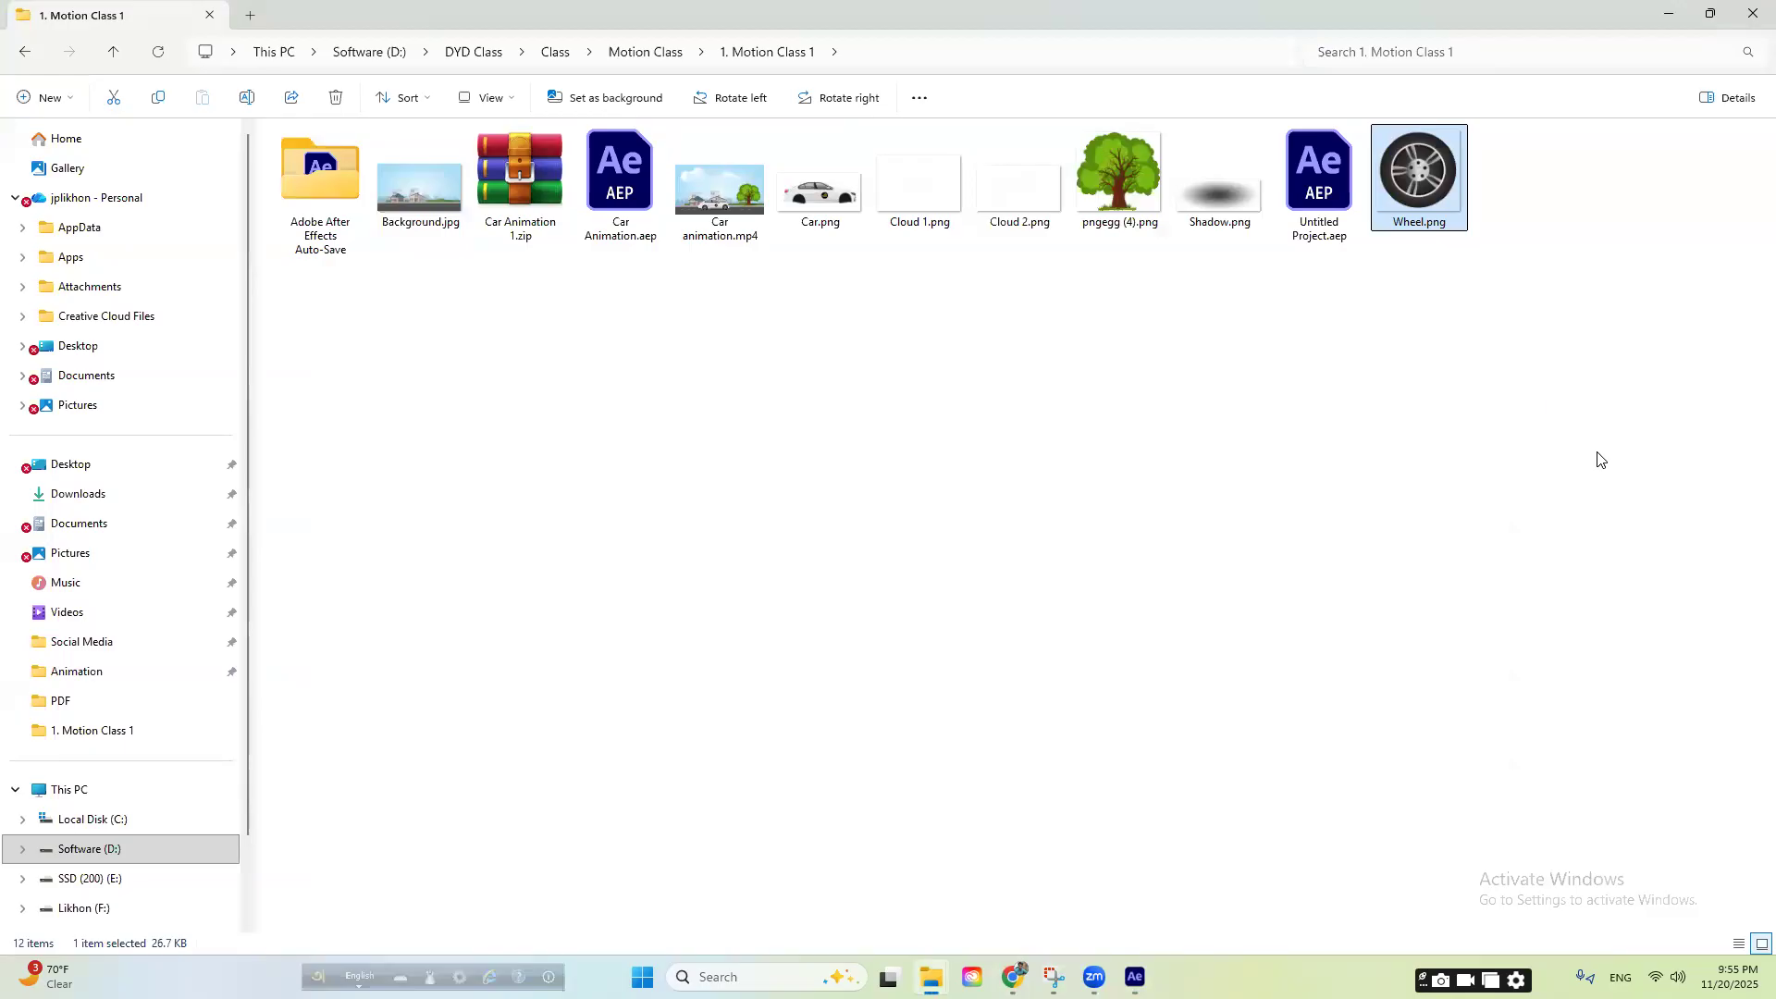
click(1601, 460)
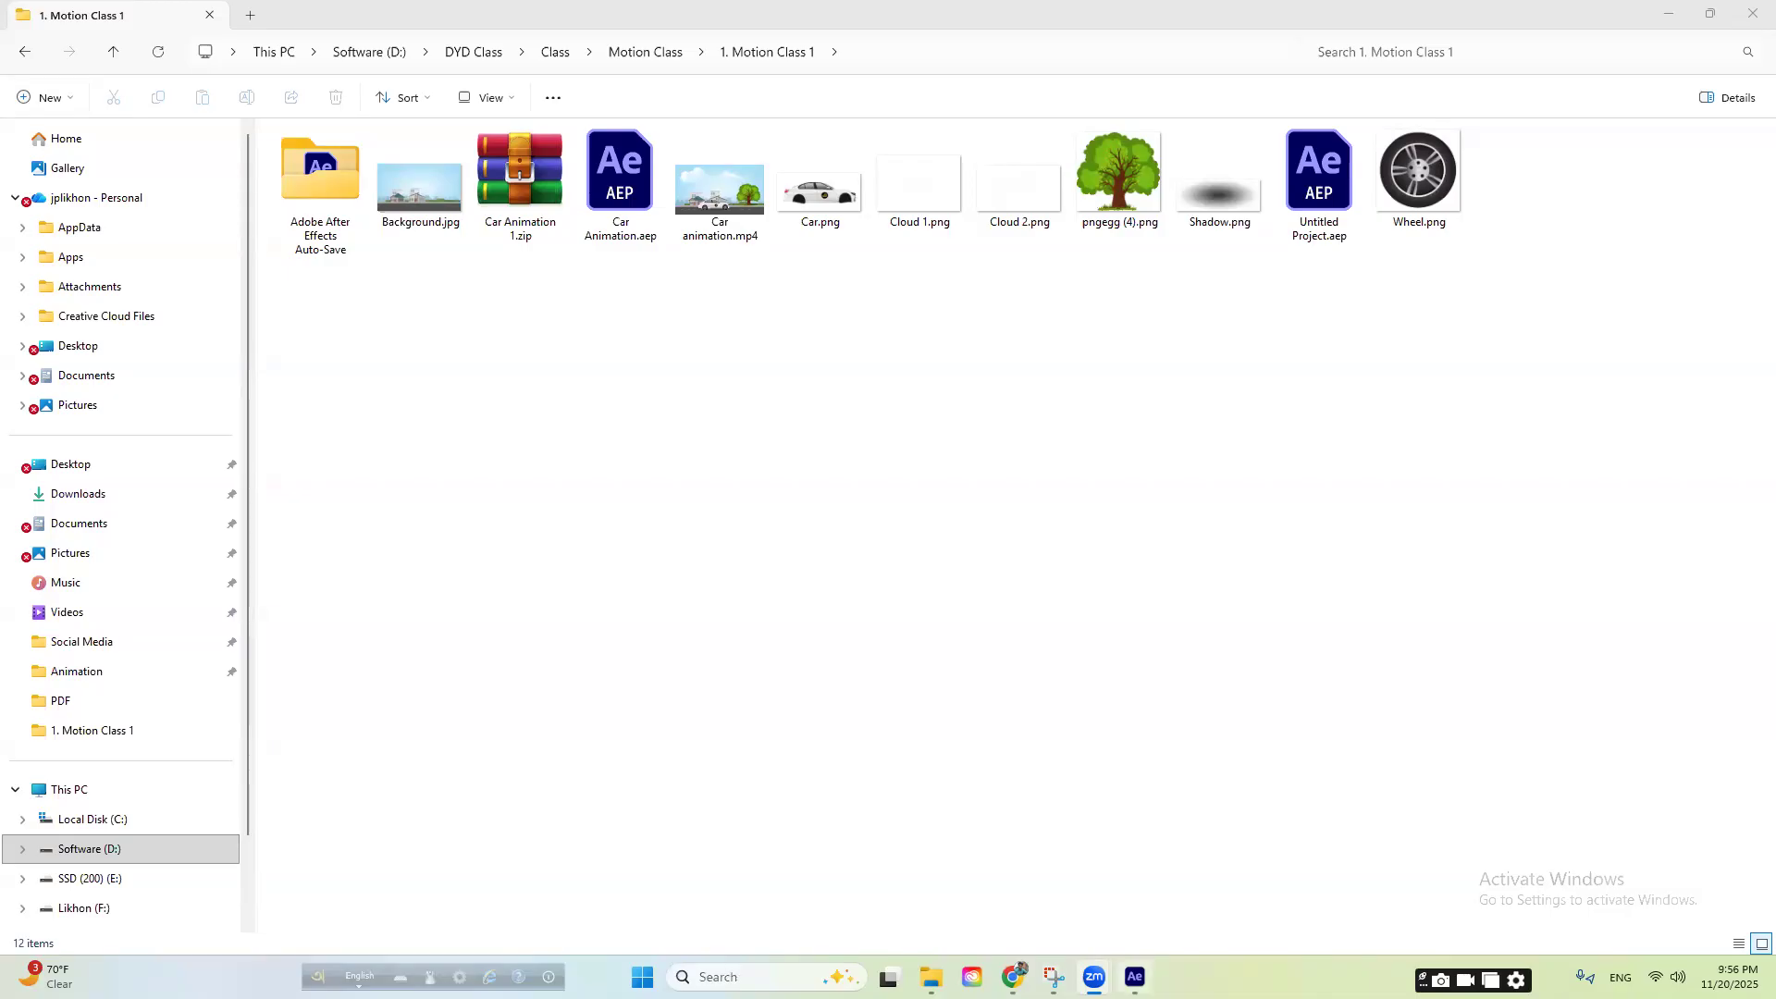
- Switch to After Effects, go to the first frame and shift the car to about X 328, Y 842
click(1134, 977)
drag(732, 662, 507, 708)
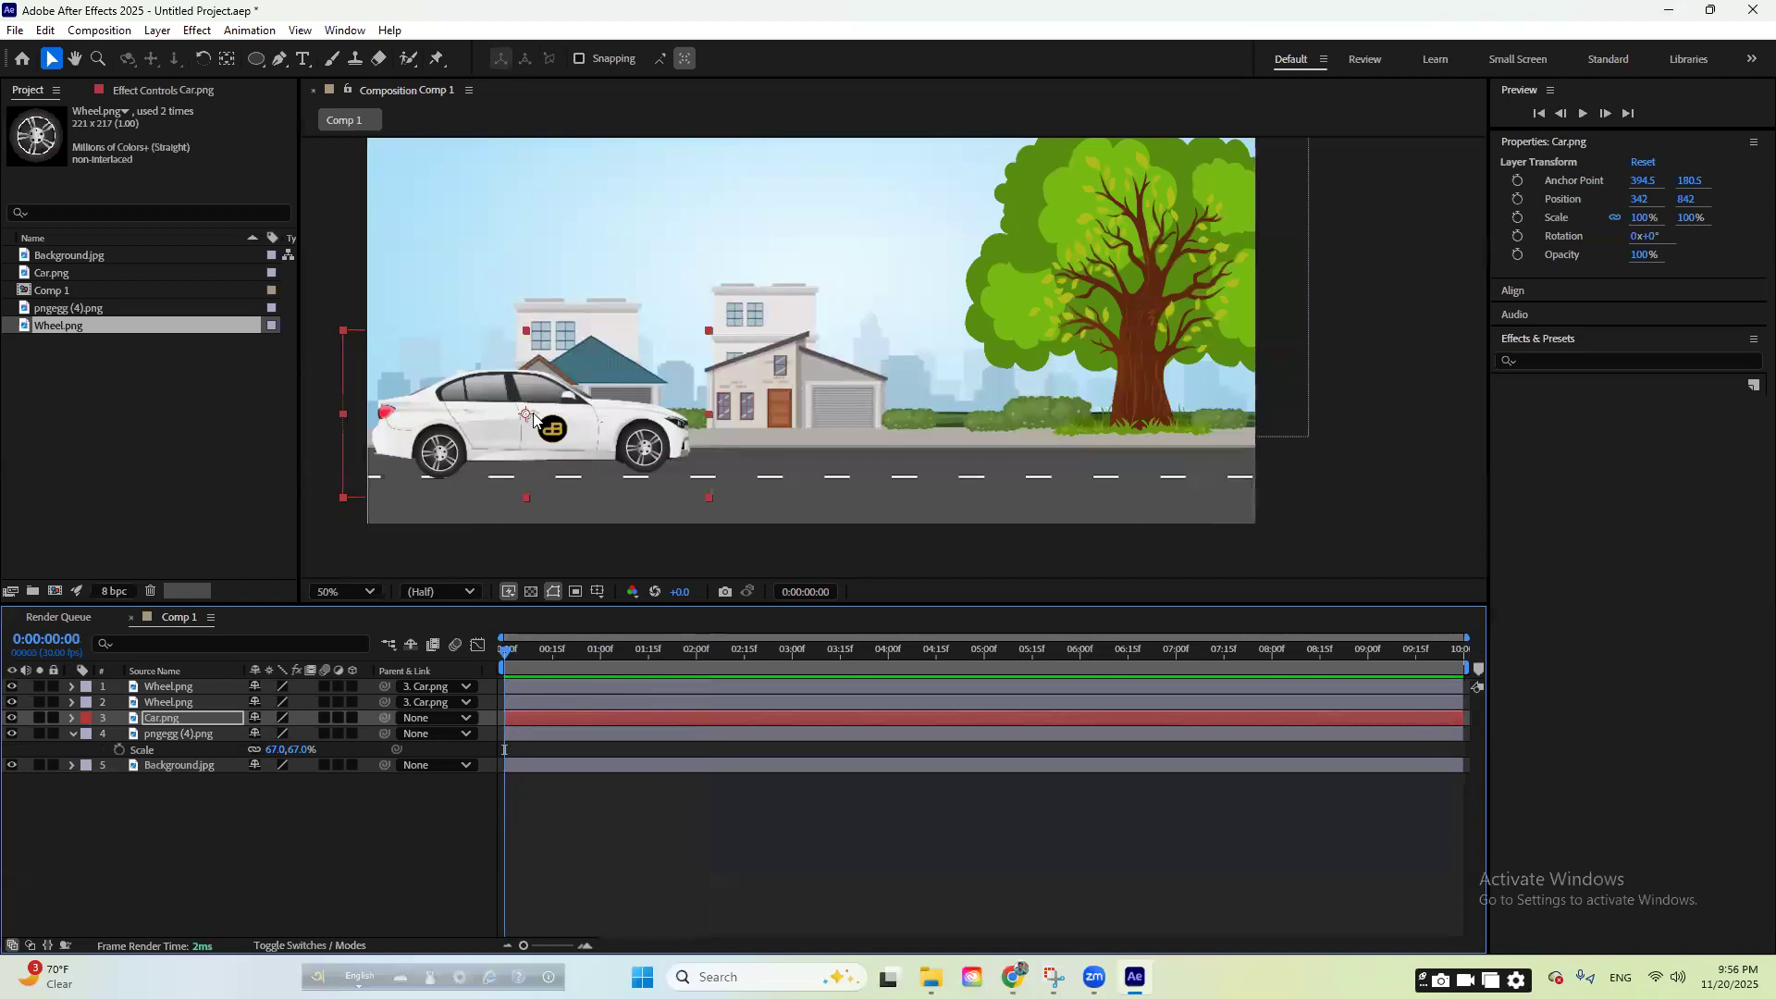
drag(530, 416, 524, 416)
key(space)
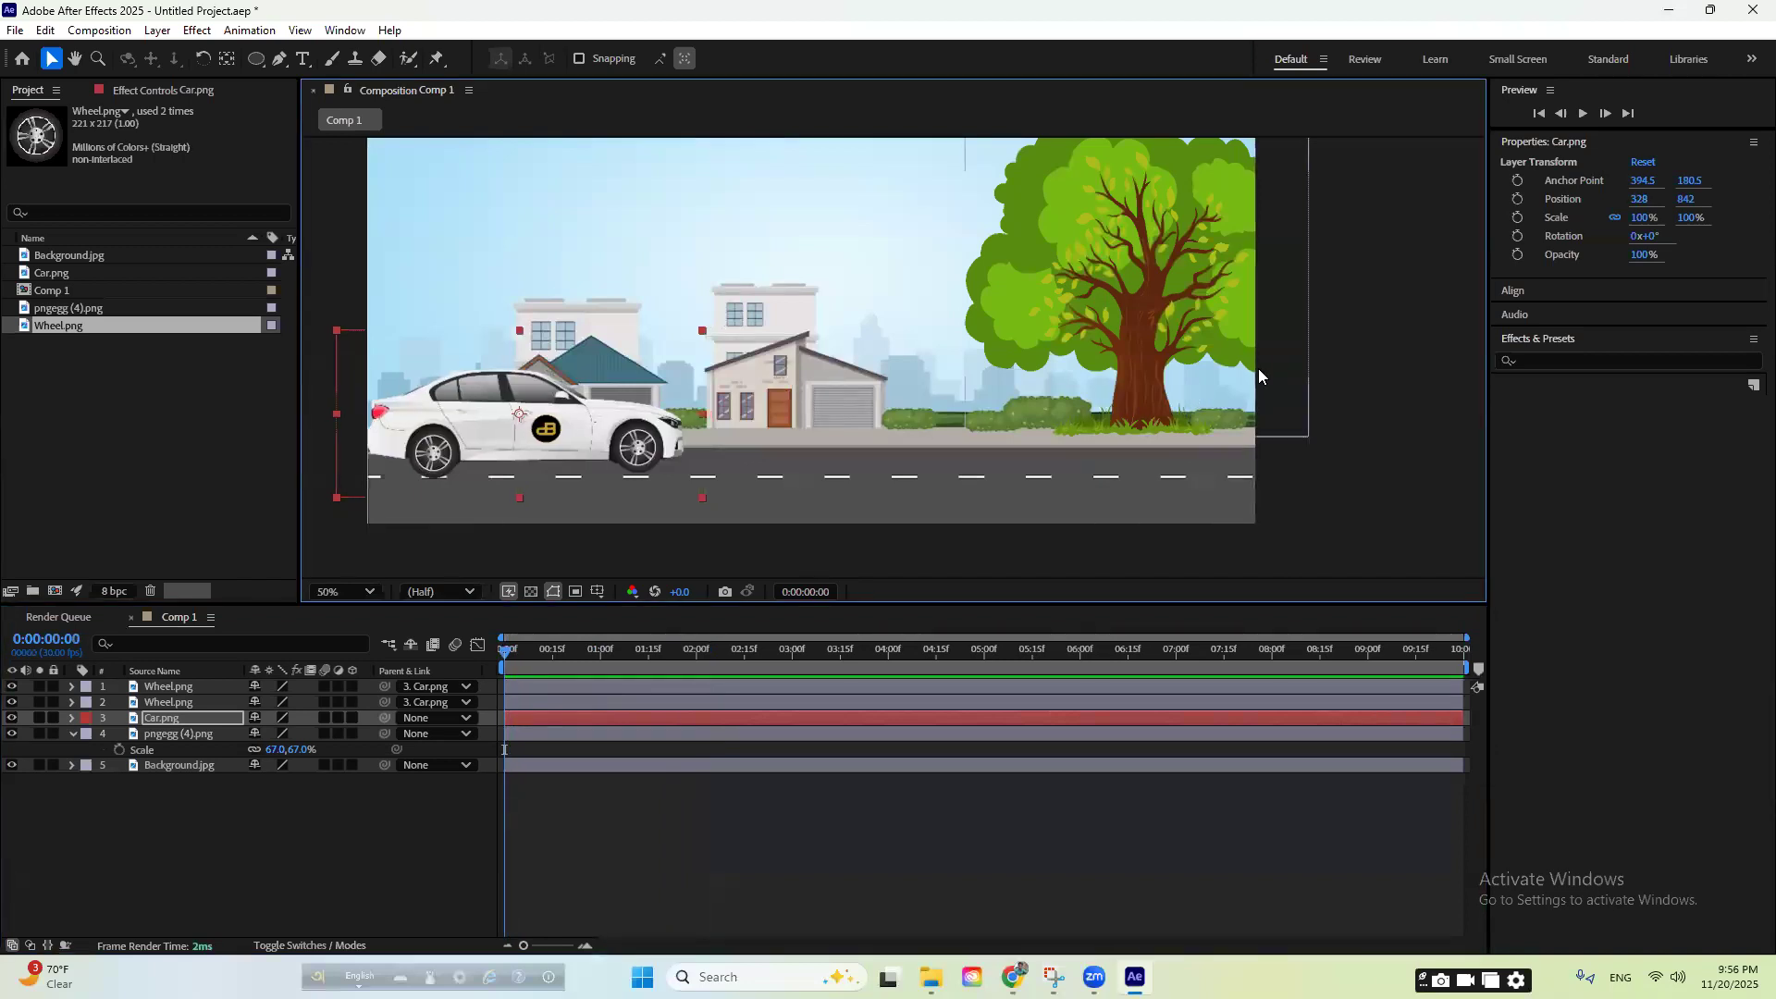
click(732, 653)
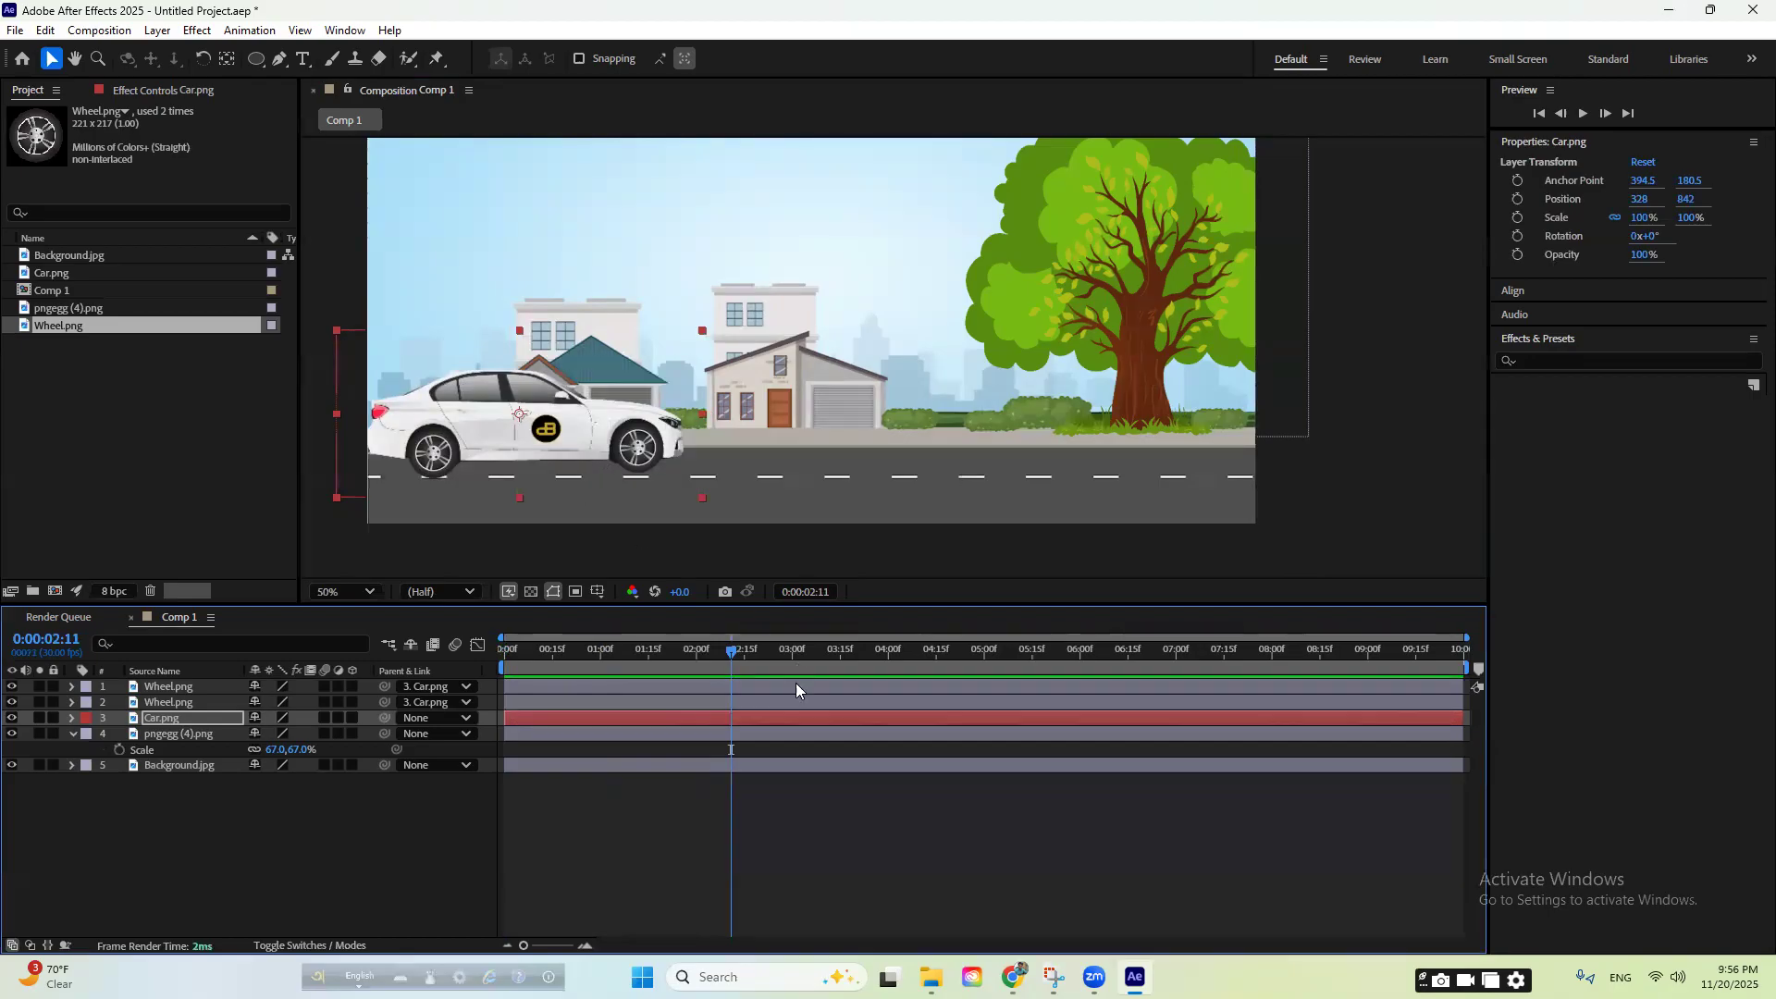
- Reveal the Car.png layer's Position and set its first keyframe at 0:00:00:00
drag(729, 655, 495, 688)
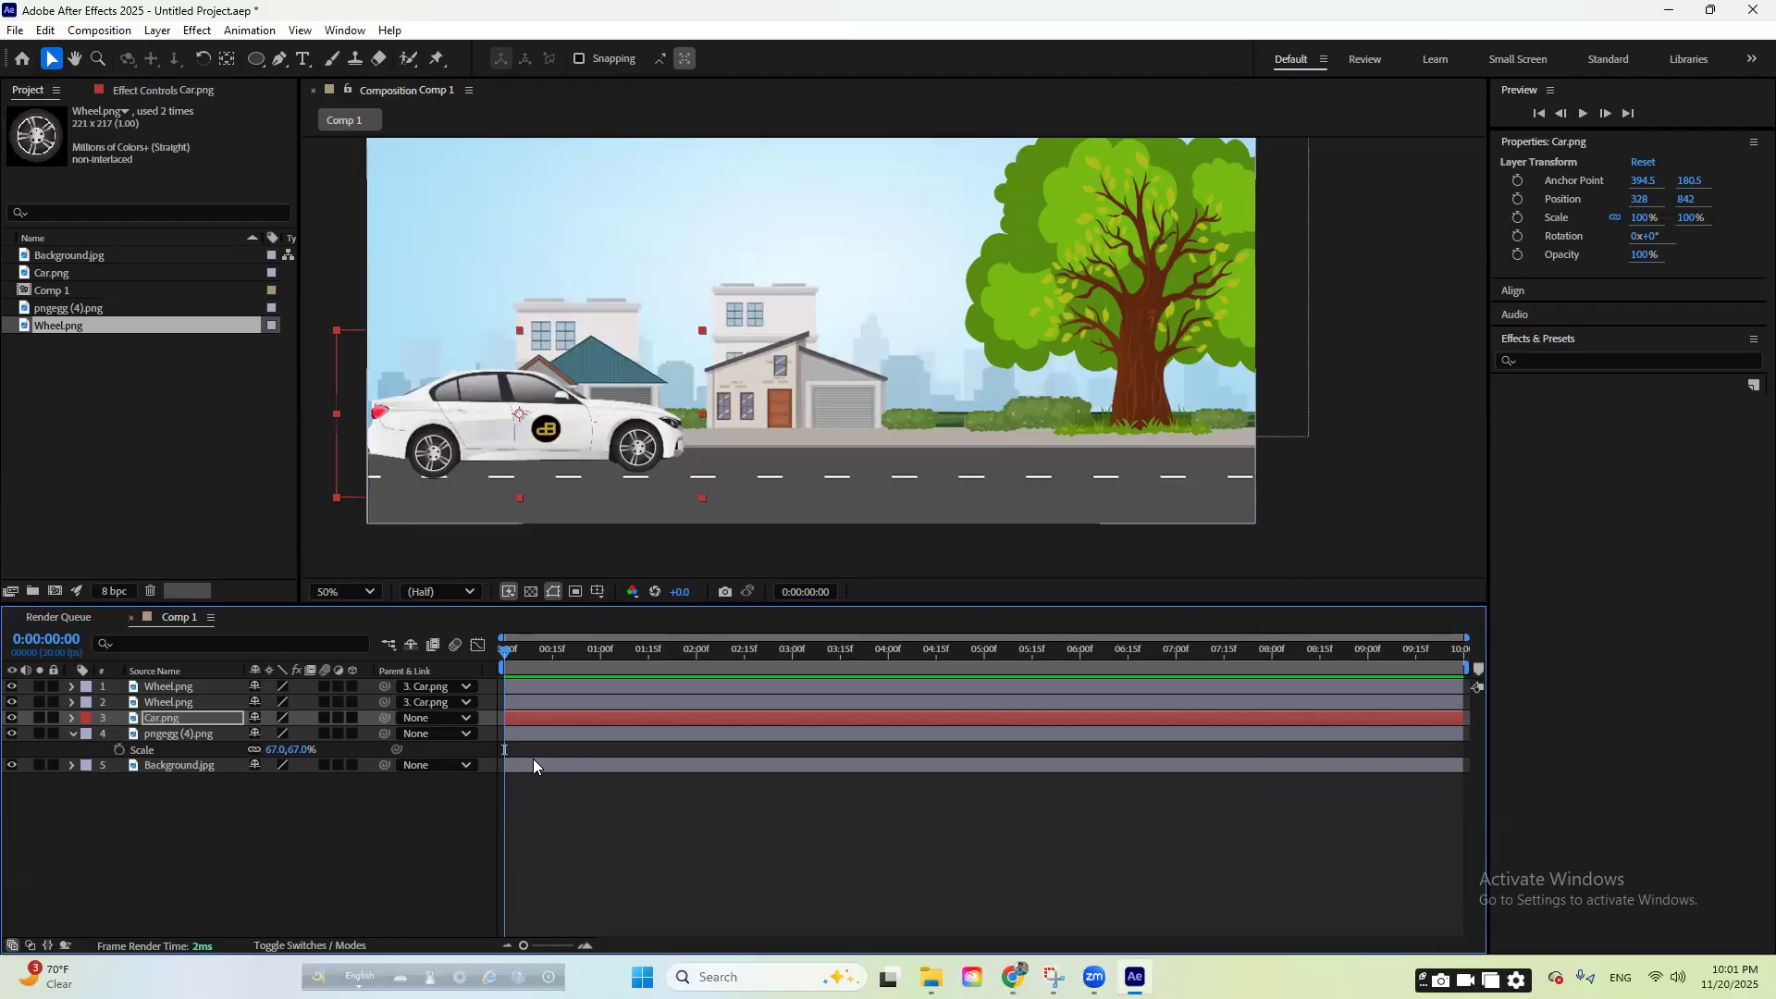
key(p)
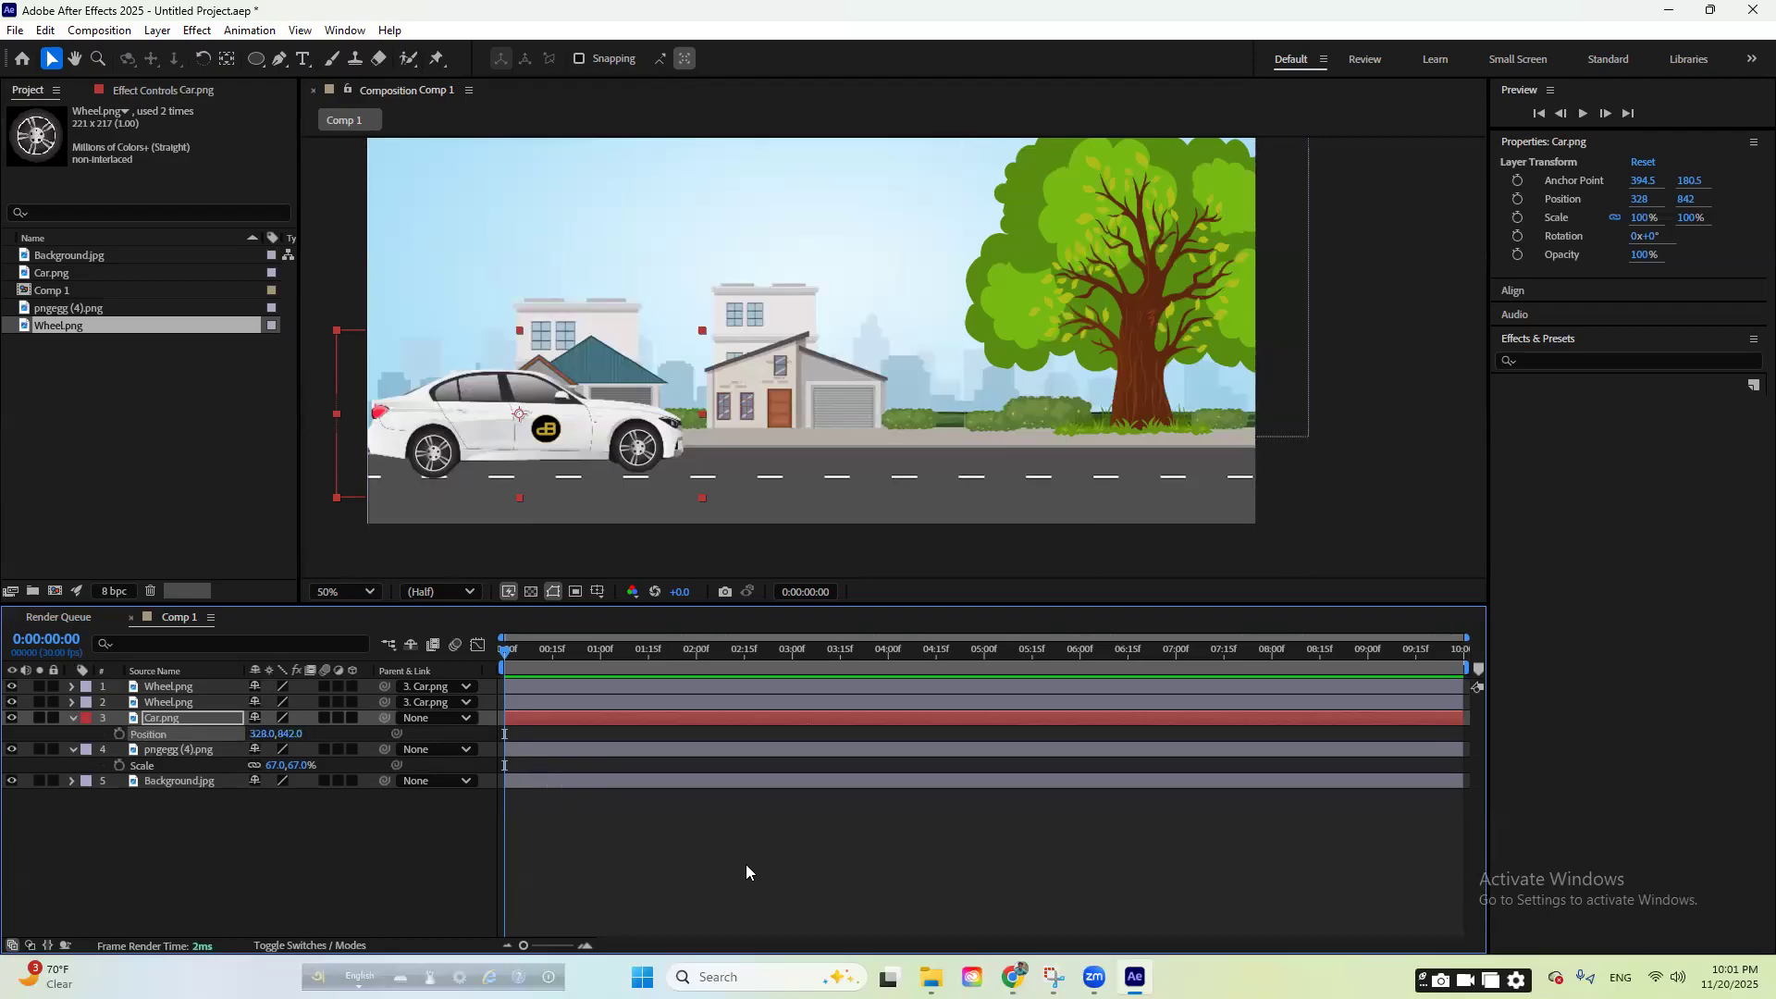
click(120, 734)
- At 0:00:05:01, move the car along the road to about X 1528, Y 842, adding a second Position keyframe
drag(512, 655, 986, 672)
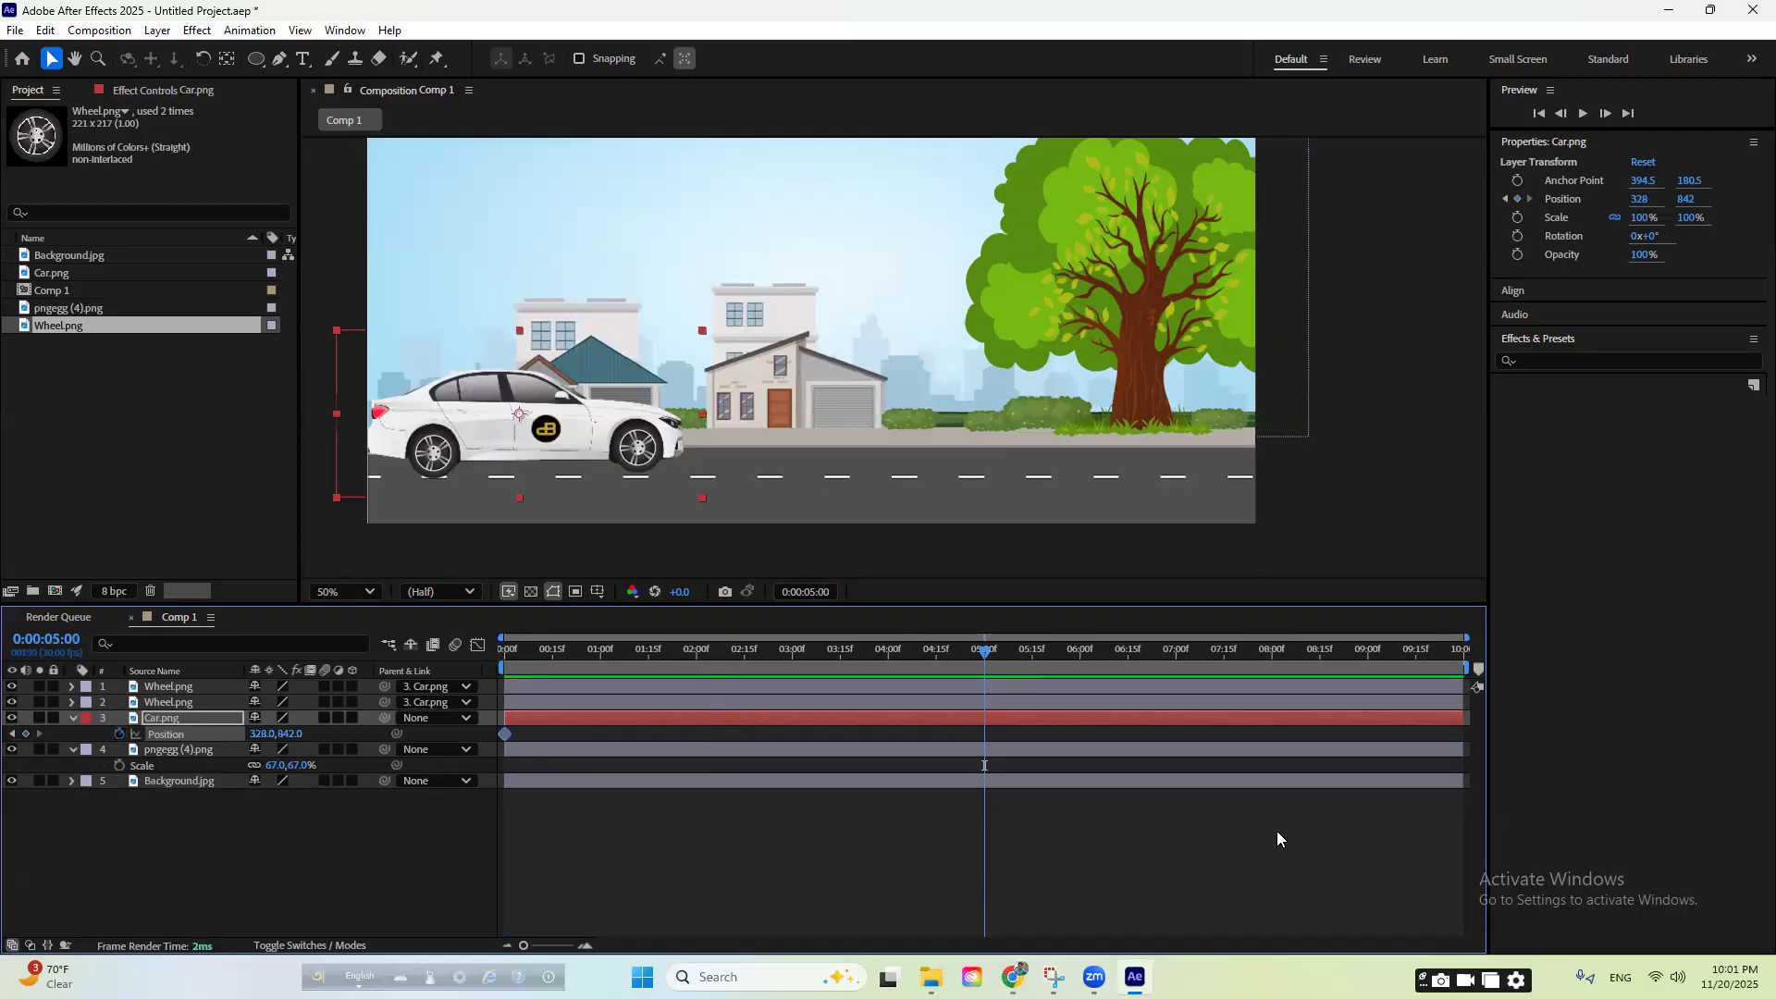
key(super+5)
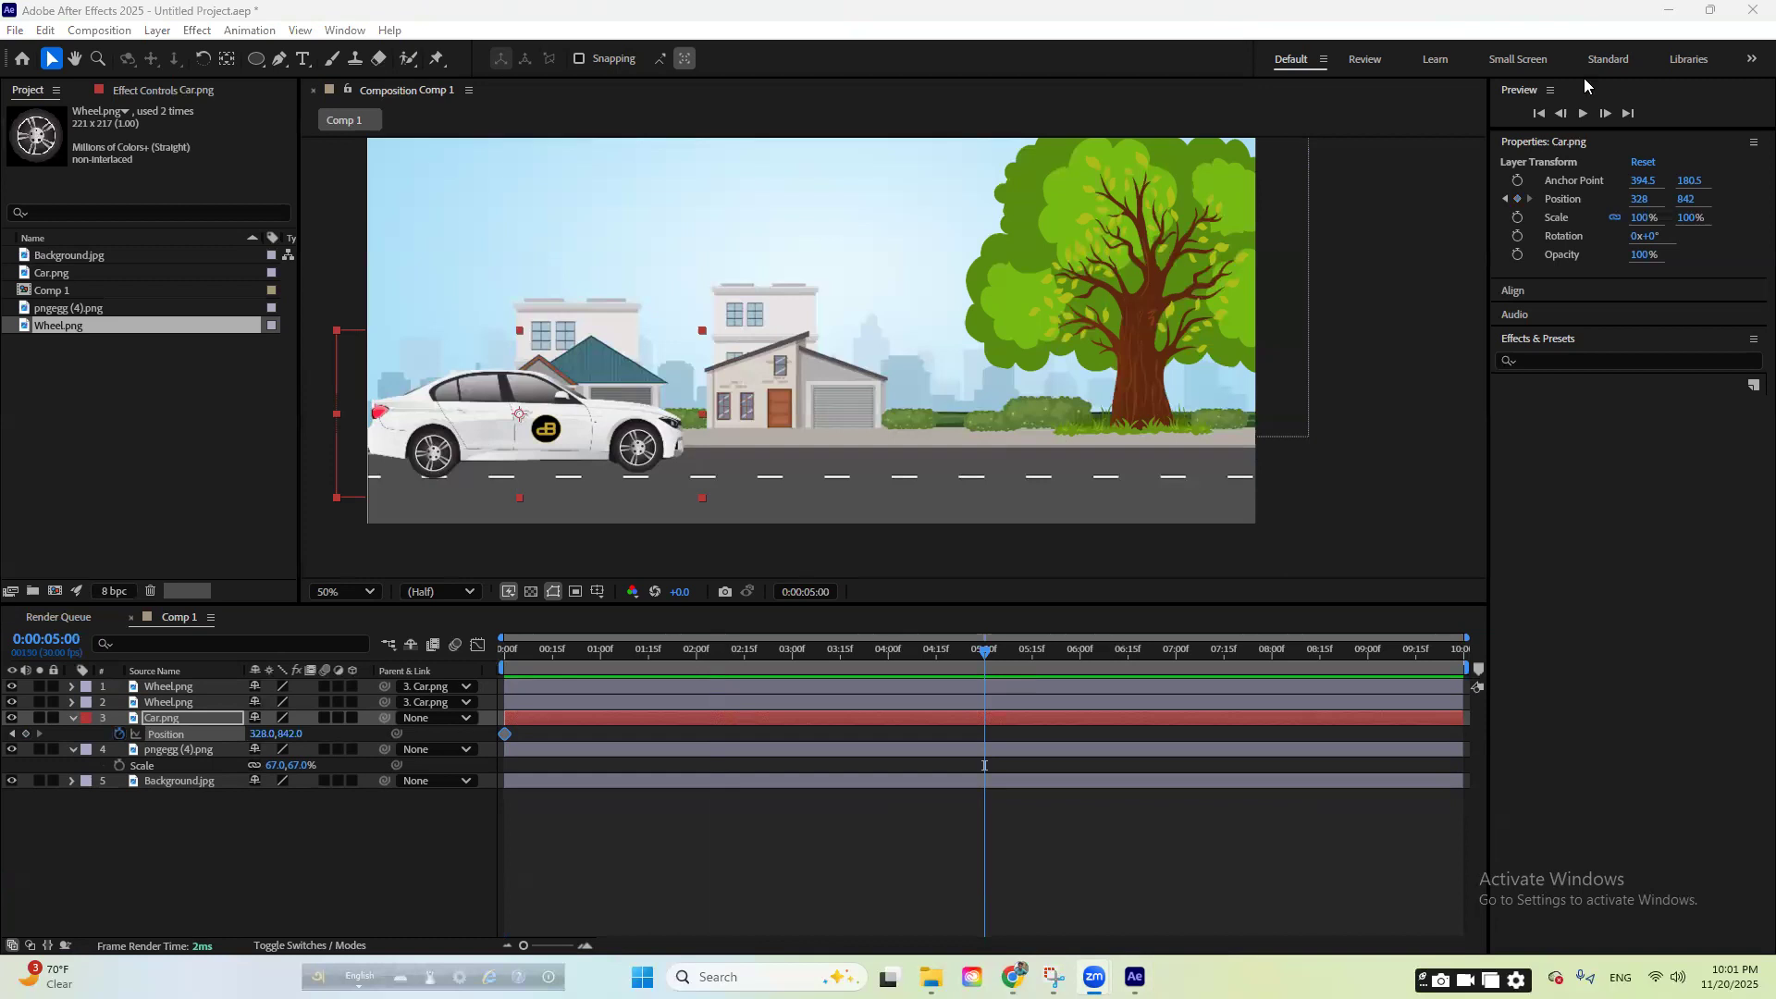
drag(989, 654, 988, 654)
drag(533, 421, 1088, 421)
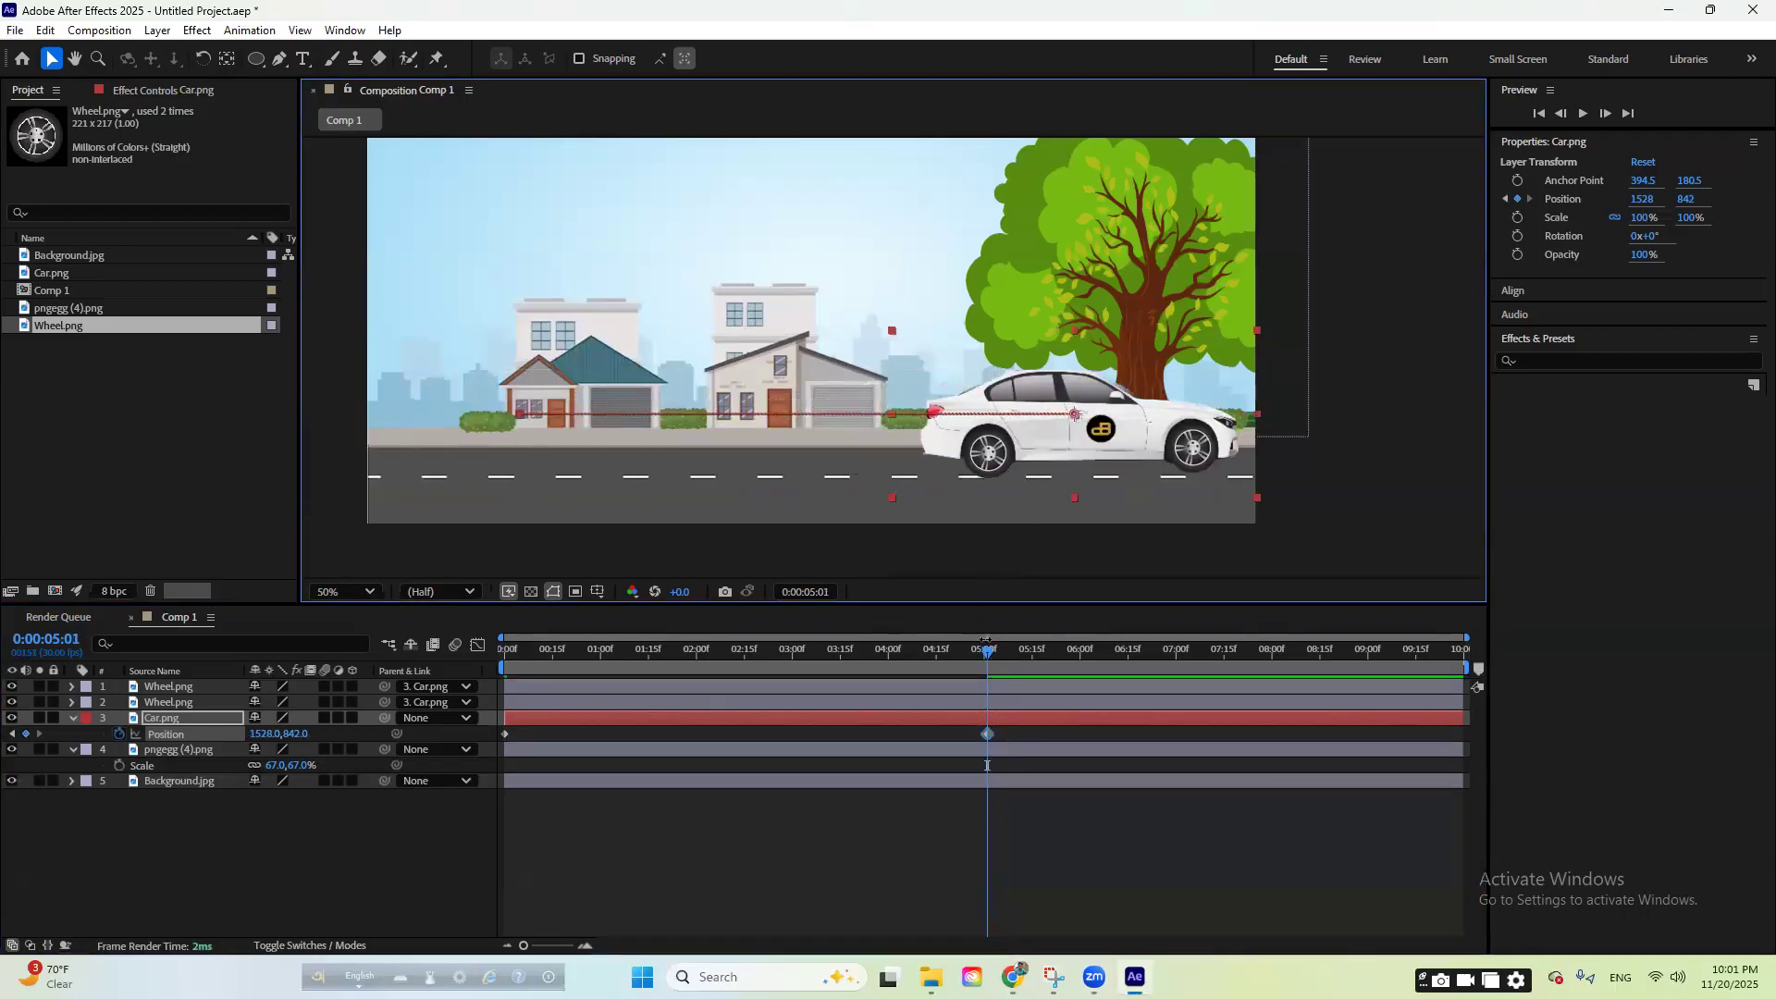
- Preview the car's movement and return to the first frame
key(space)
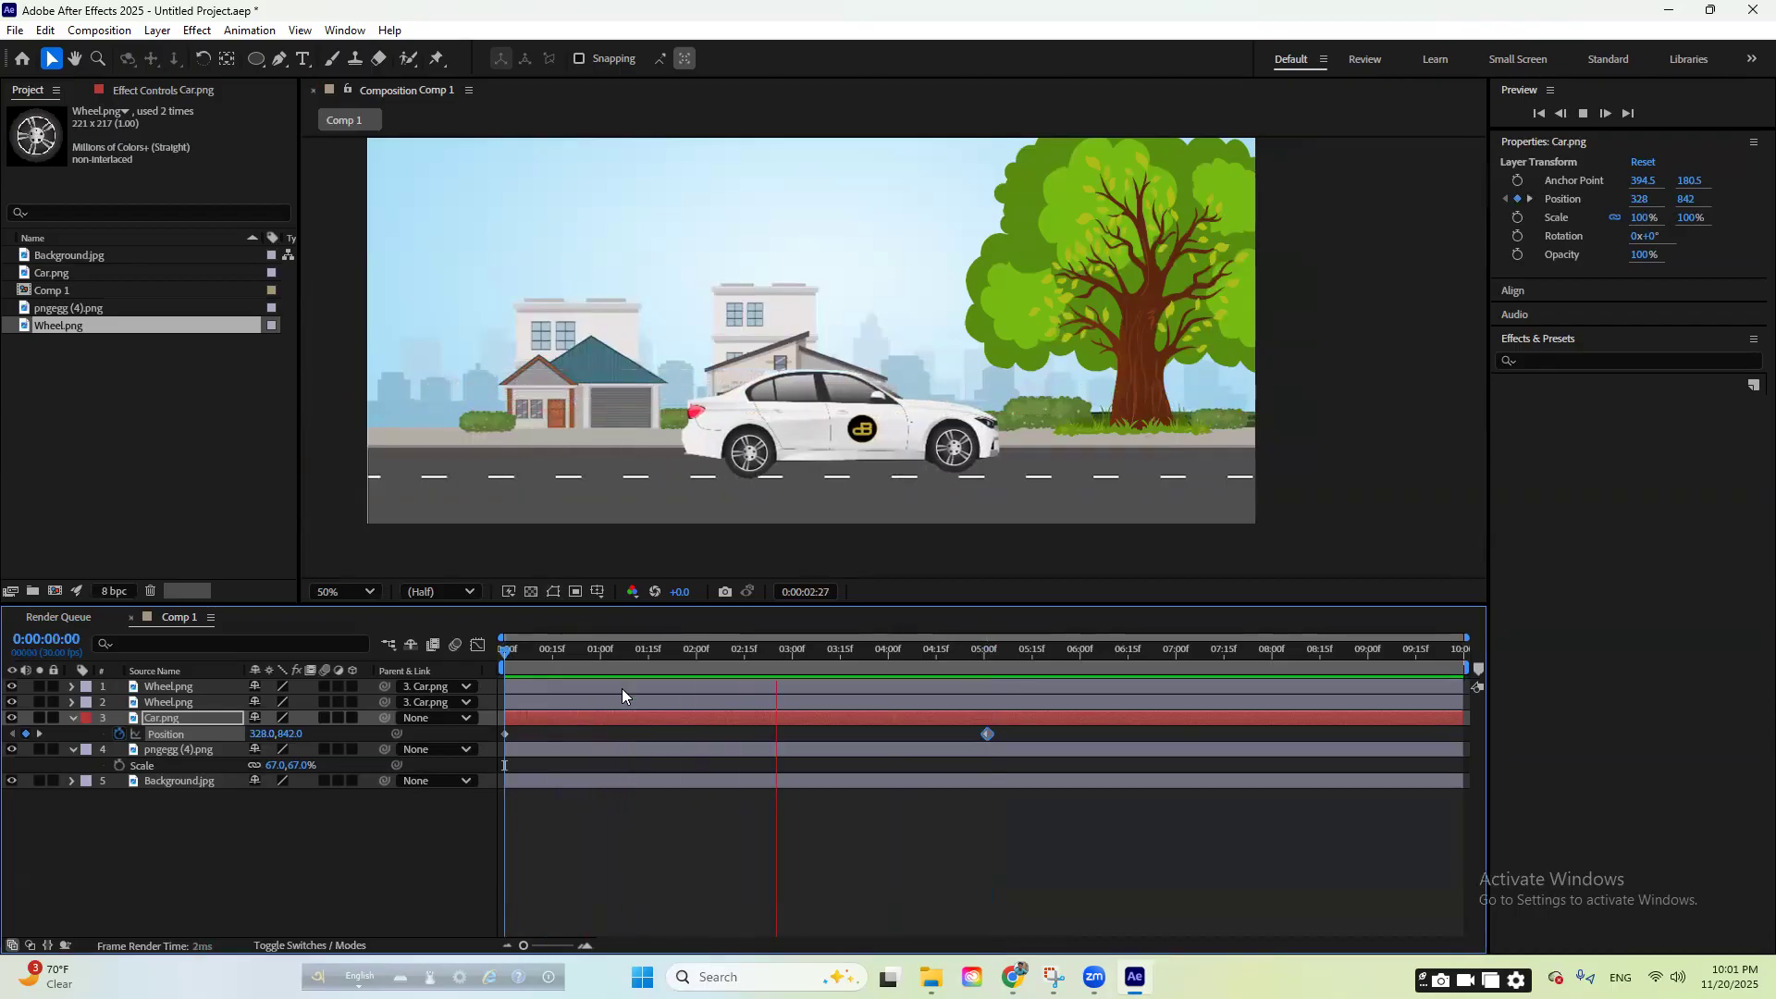
key(space)
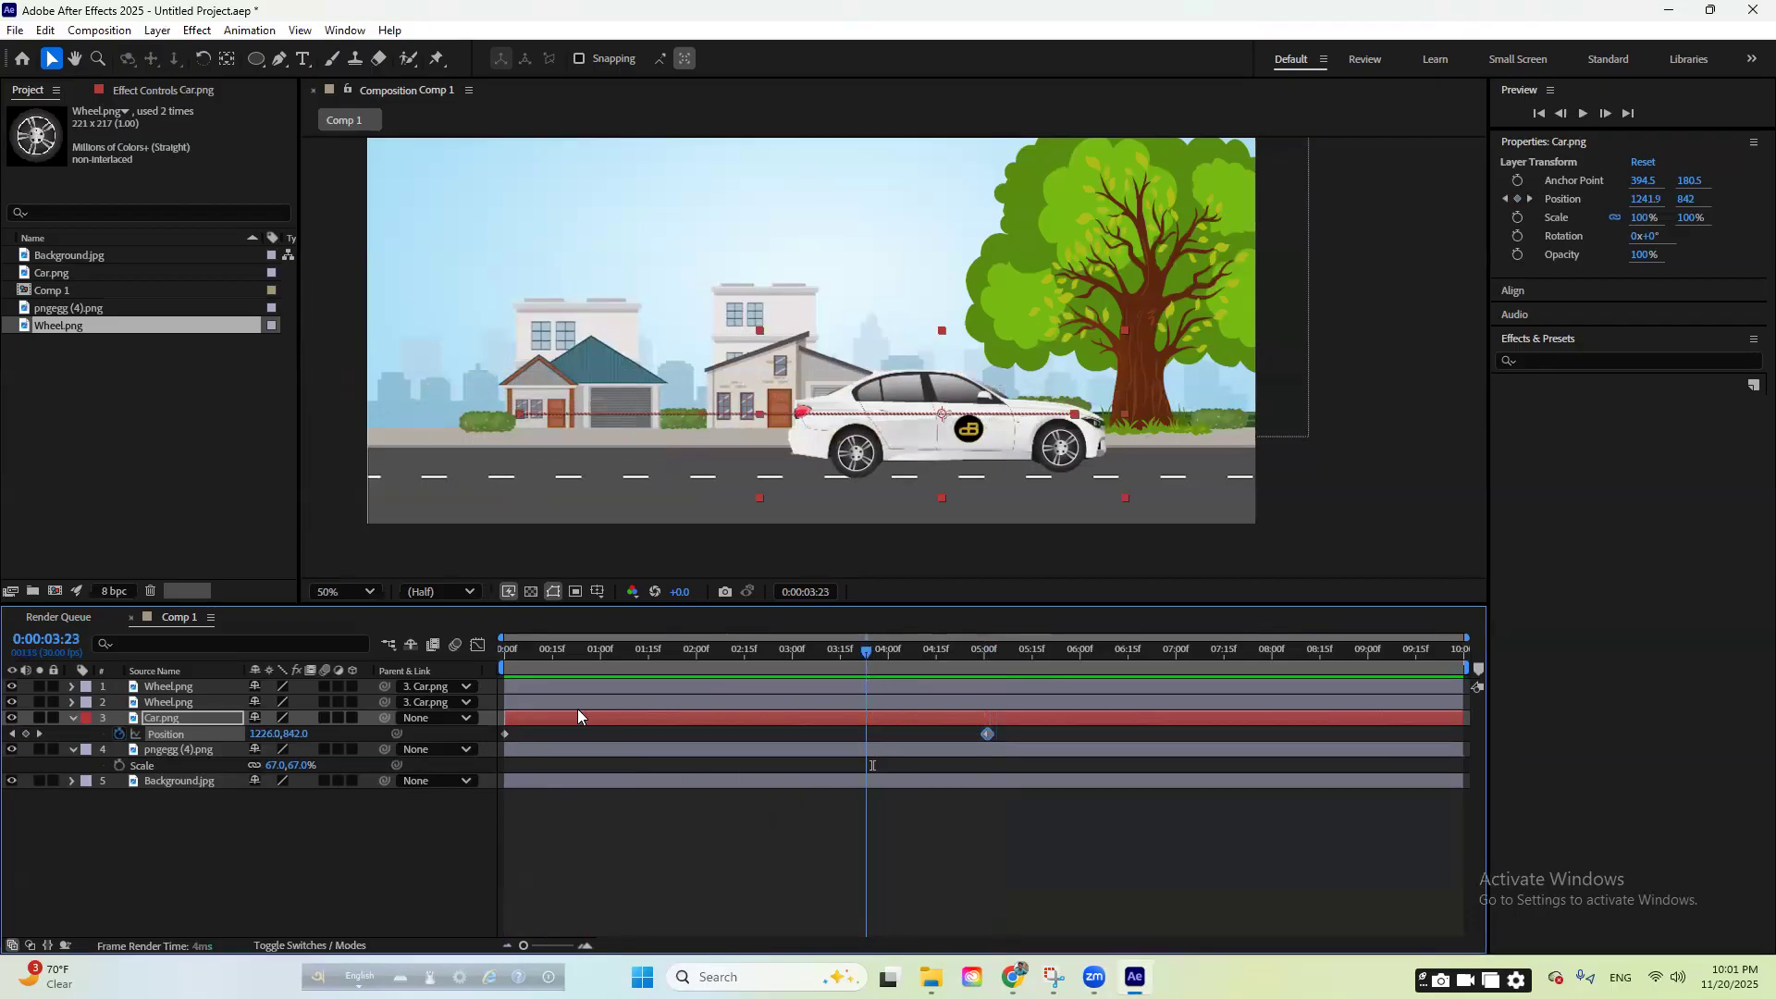
key(Home)
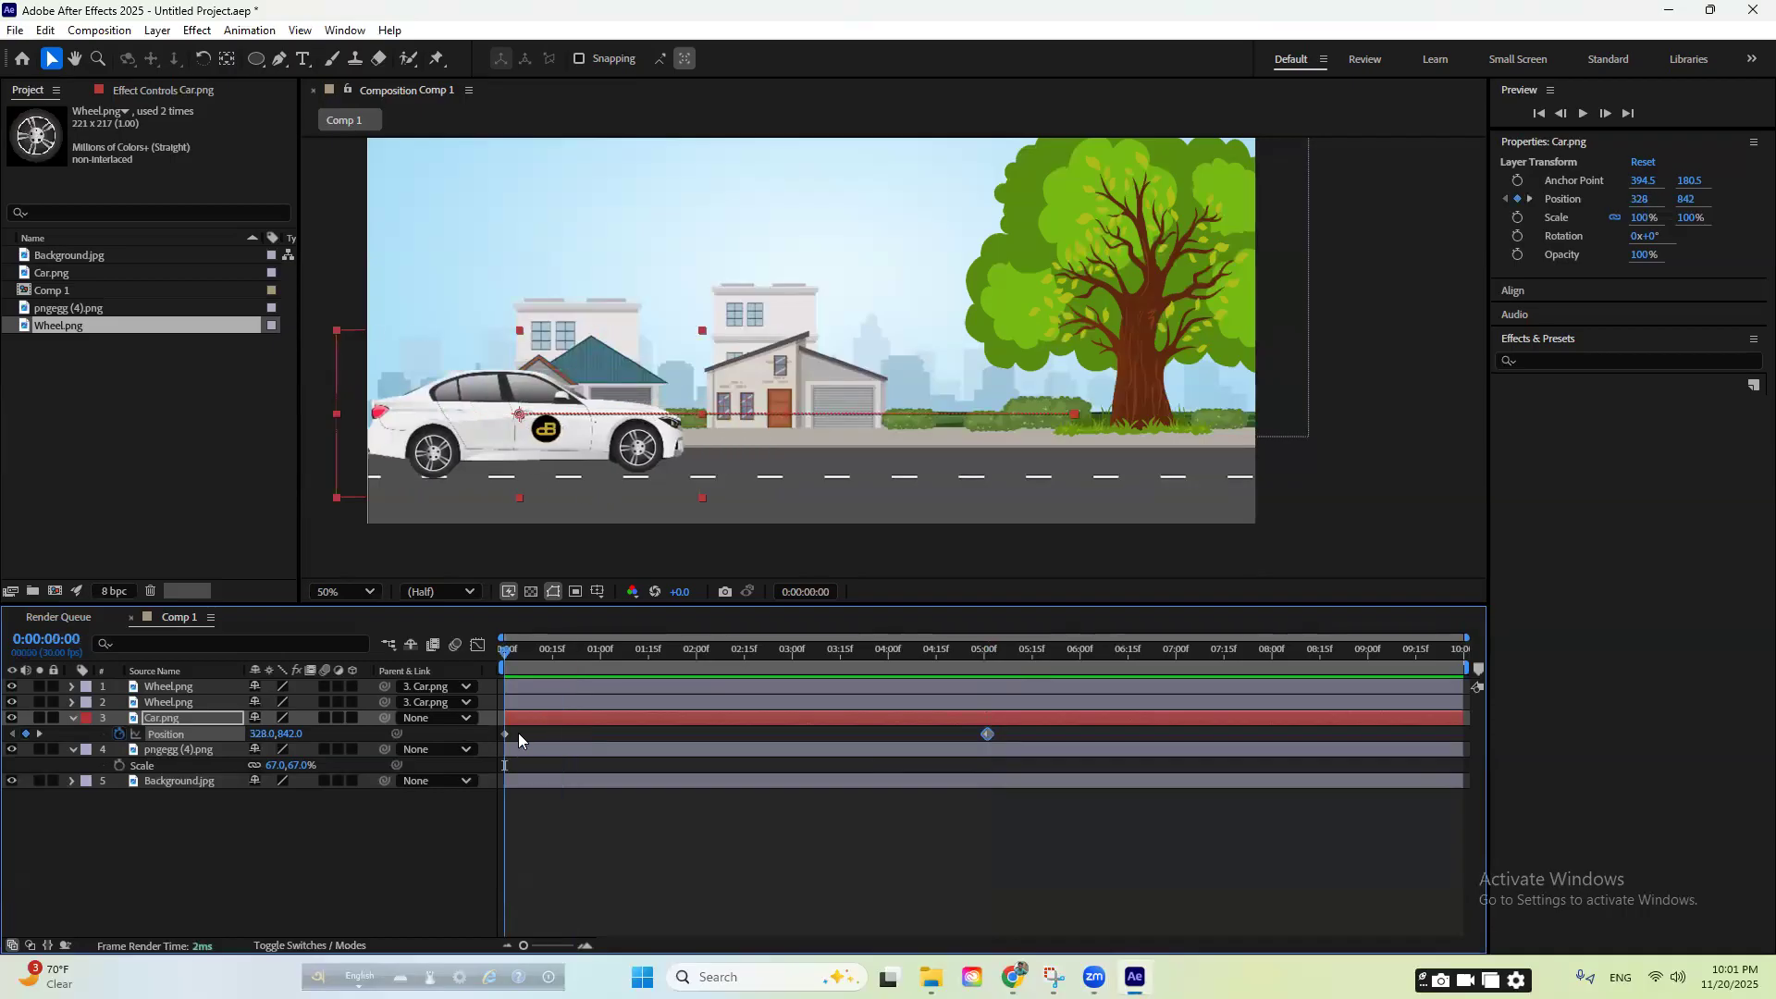
- Reveal the front wheel layer's Rotation and set a keyframe for it at 0:00:00:00
click(565, 707)
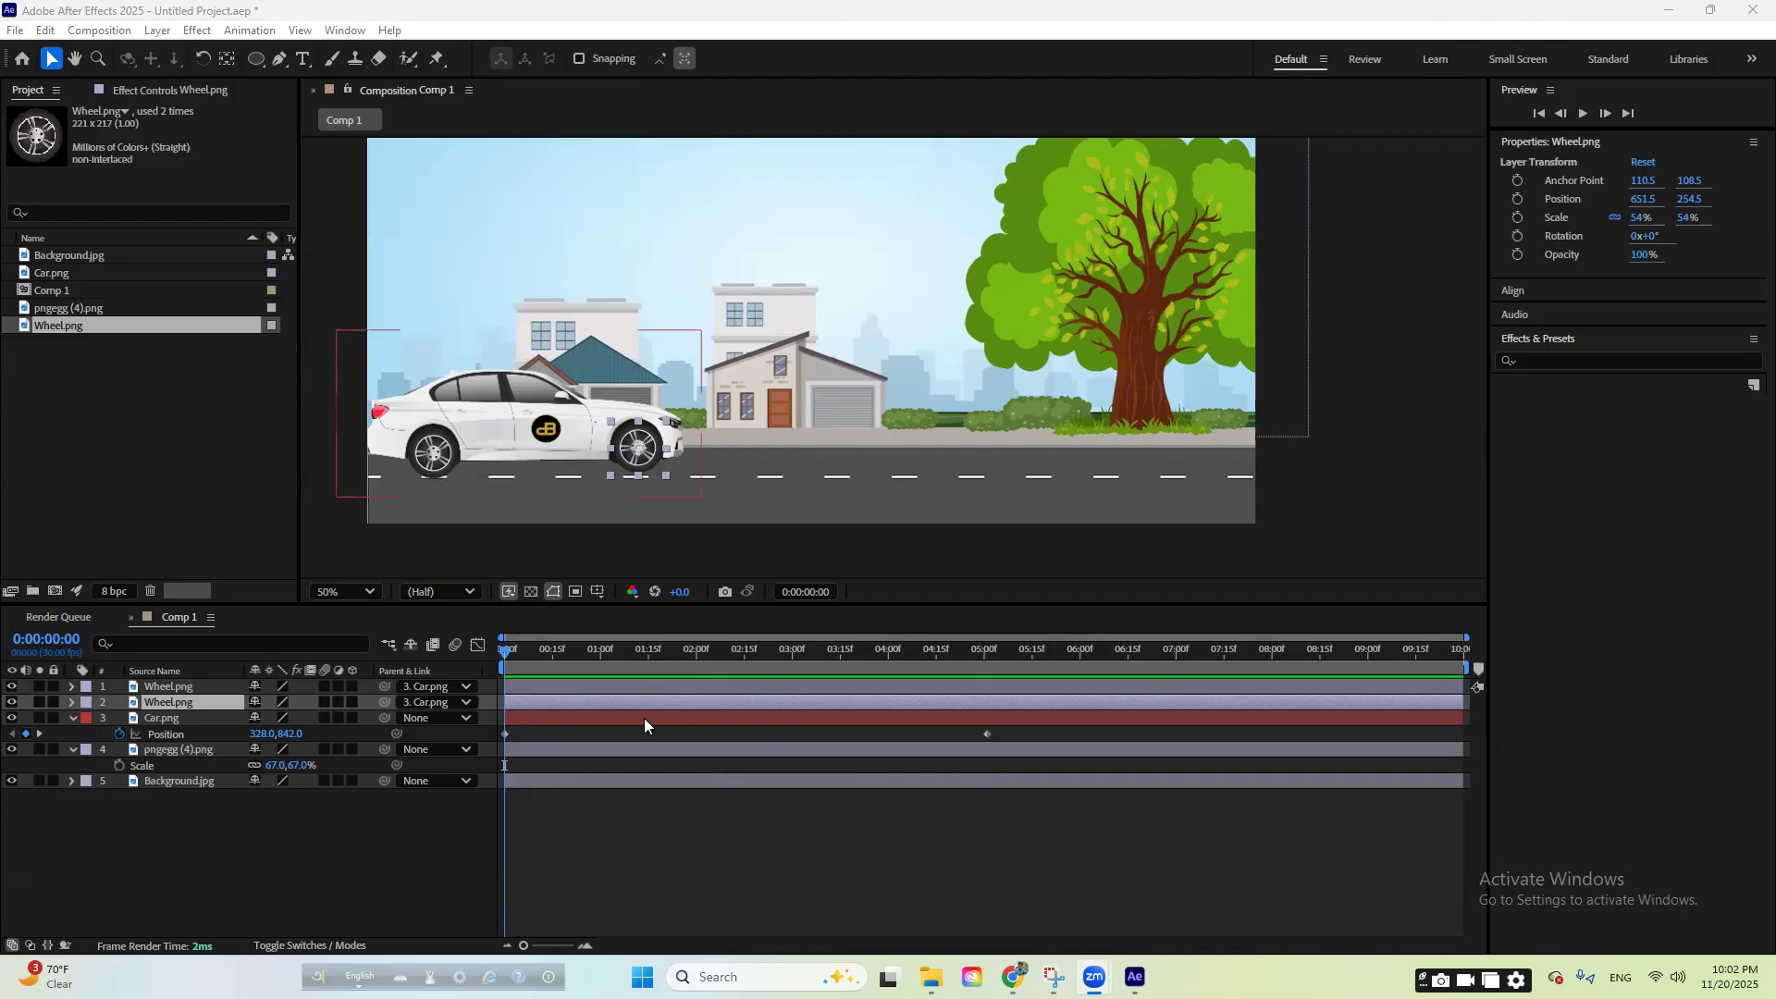
click(617, 836)
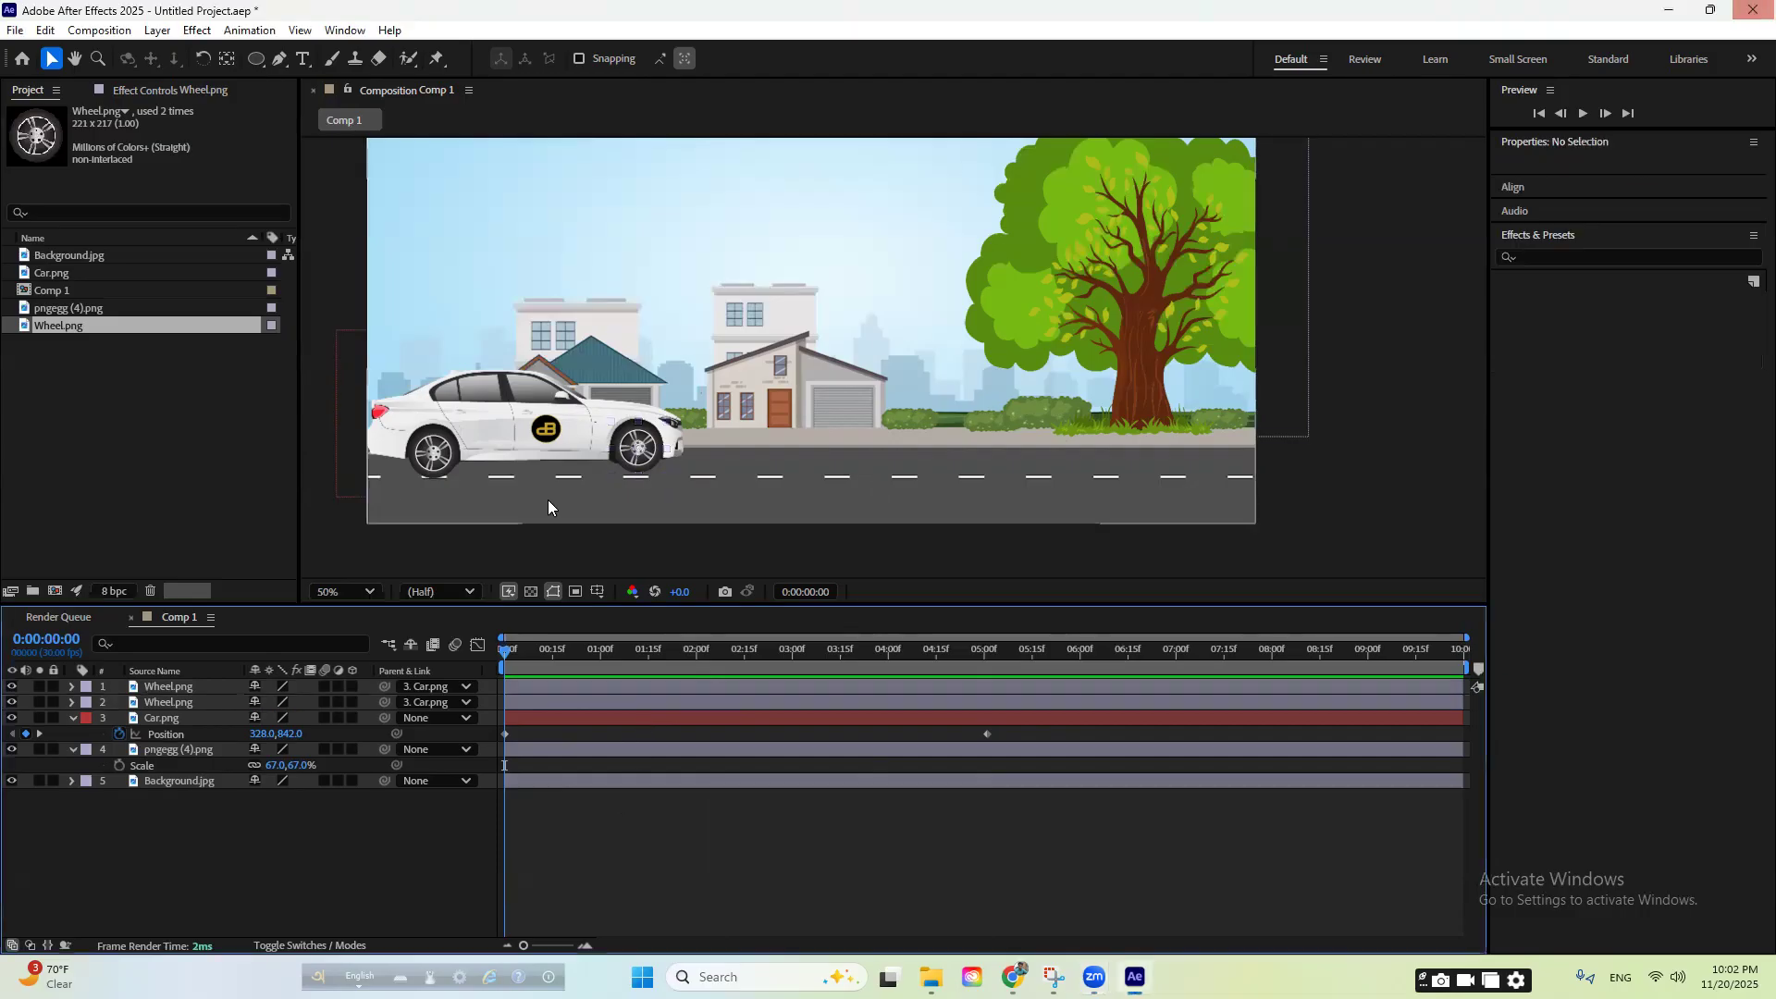
click(553, 703)
key(r)
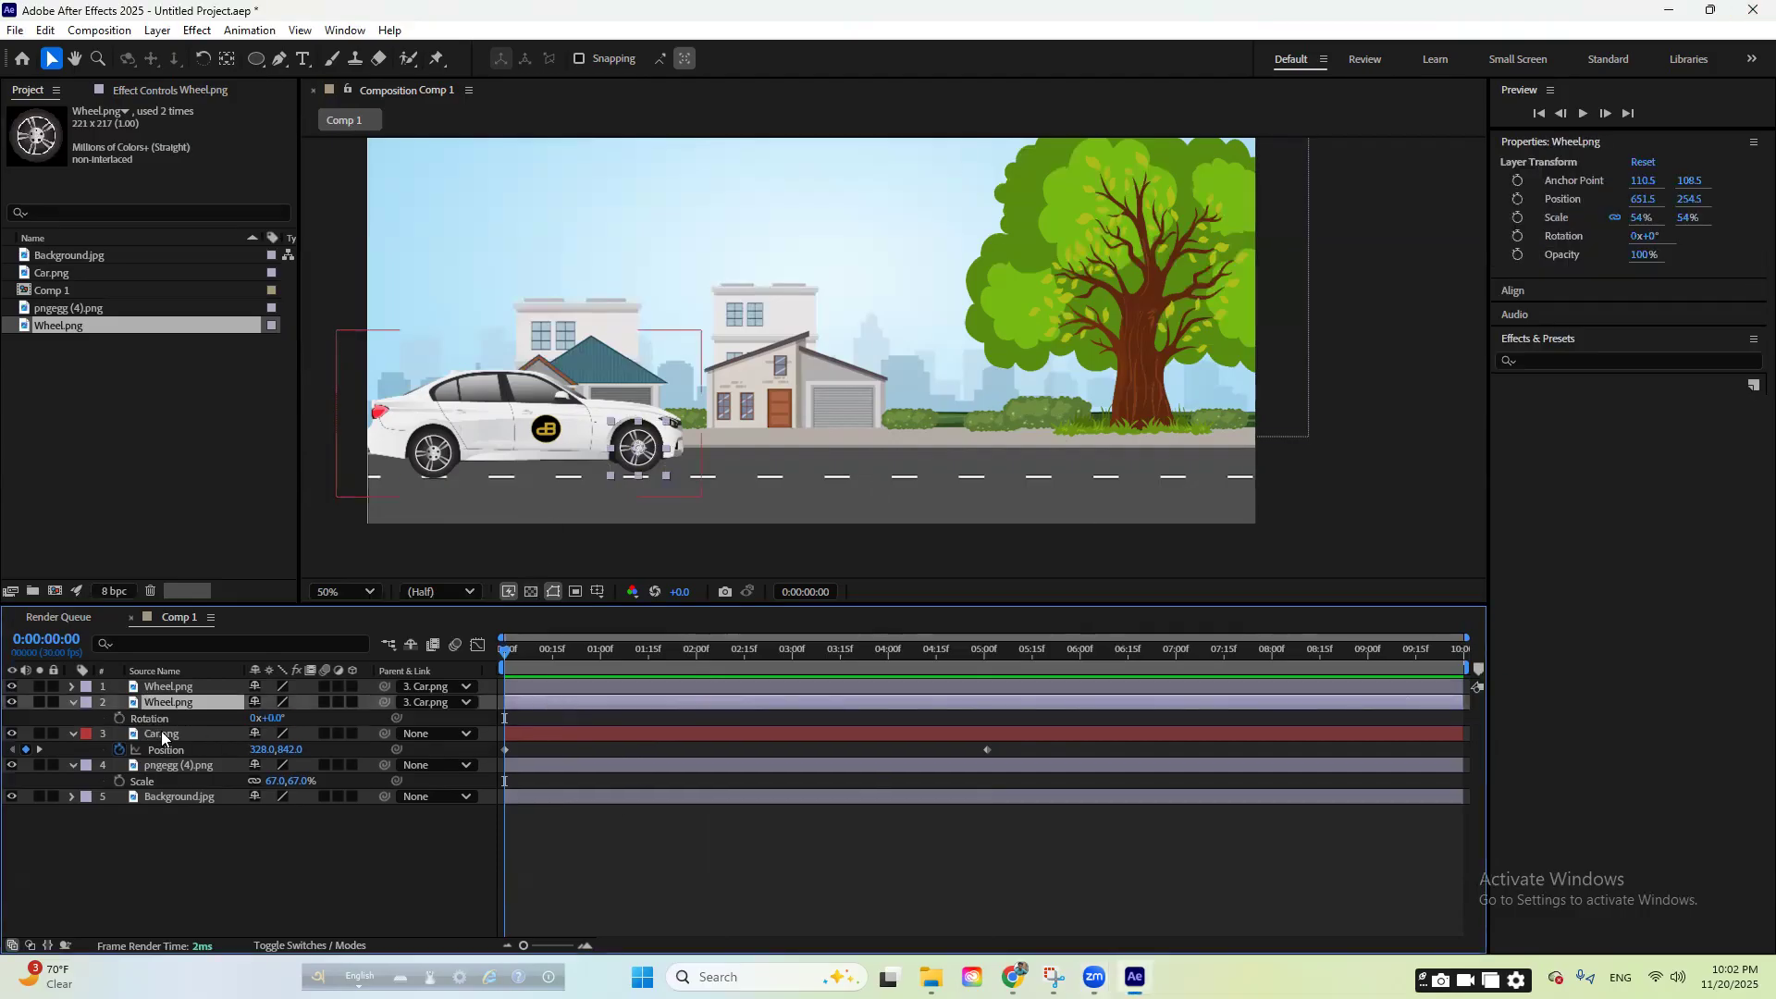
click(119, 718)
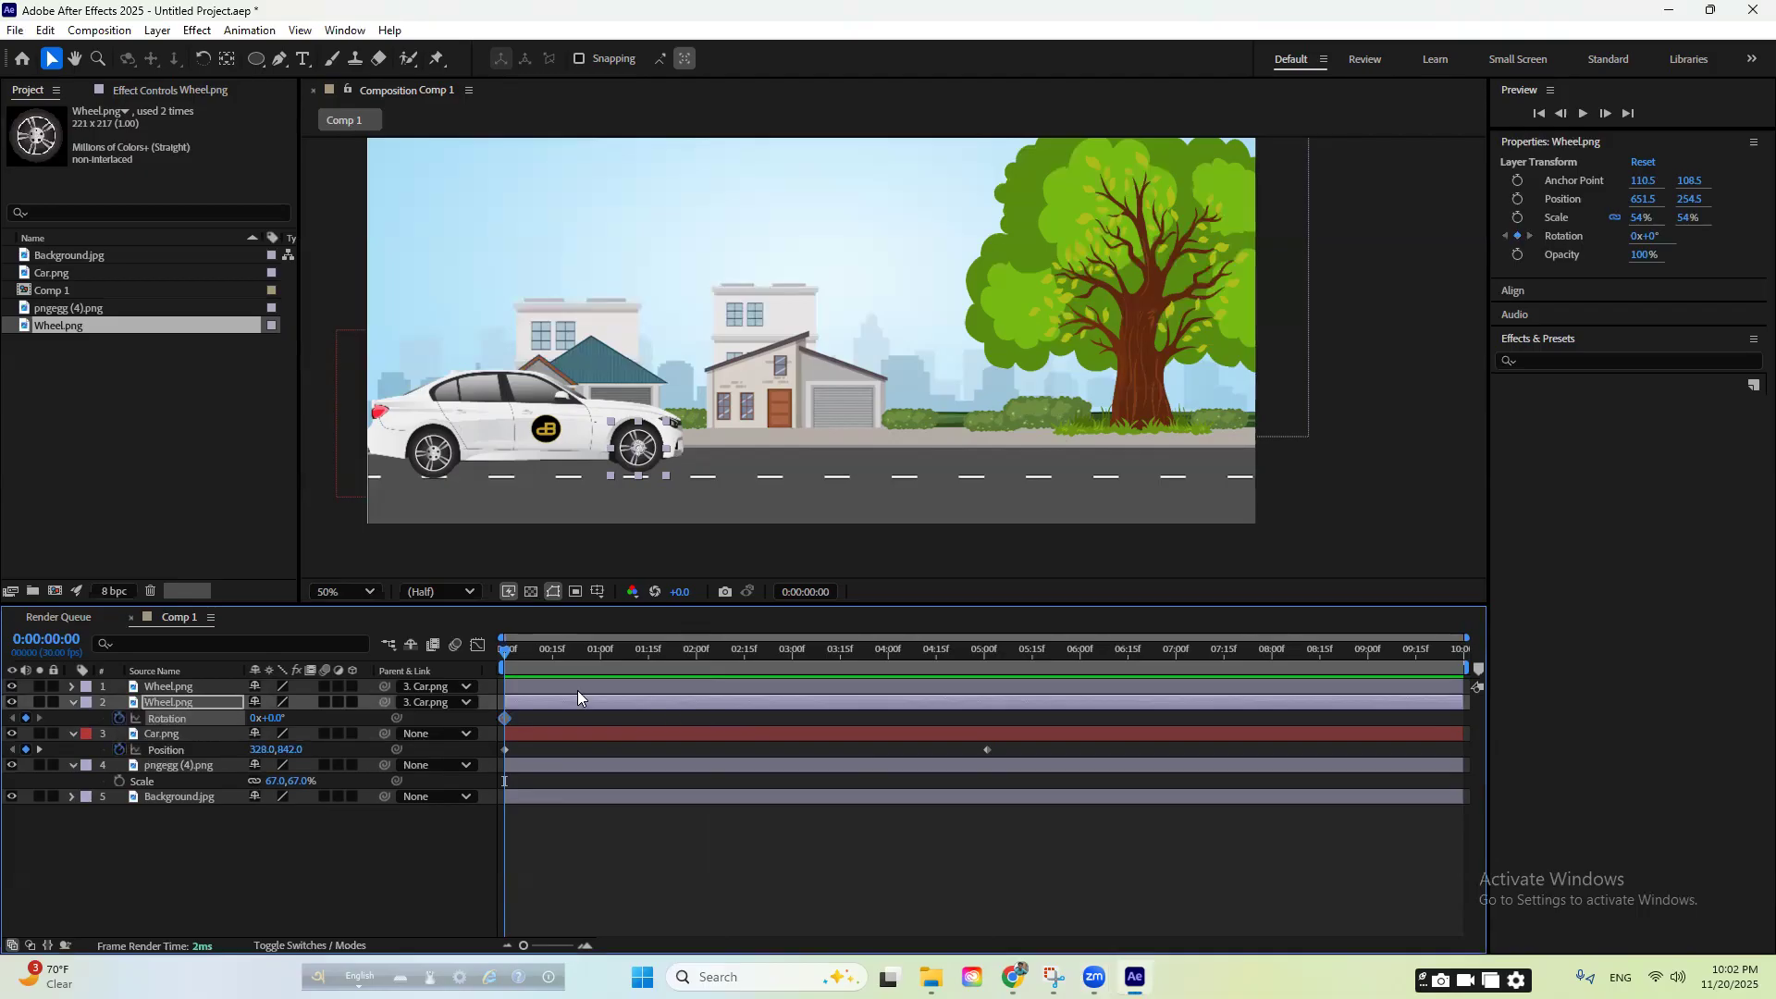
- At 0:00:05:00, set the front wheel's Rotation to 3 revolutions, and preview the animation from the first frame
drag(608, 658, 984, 713)
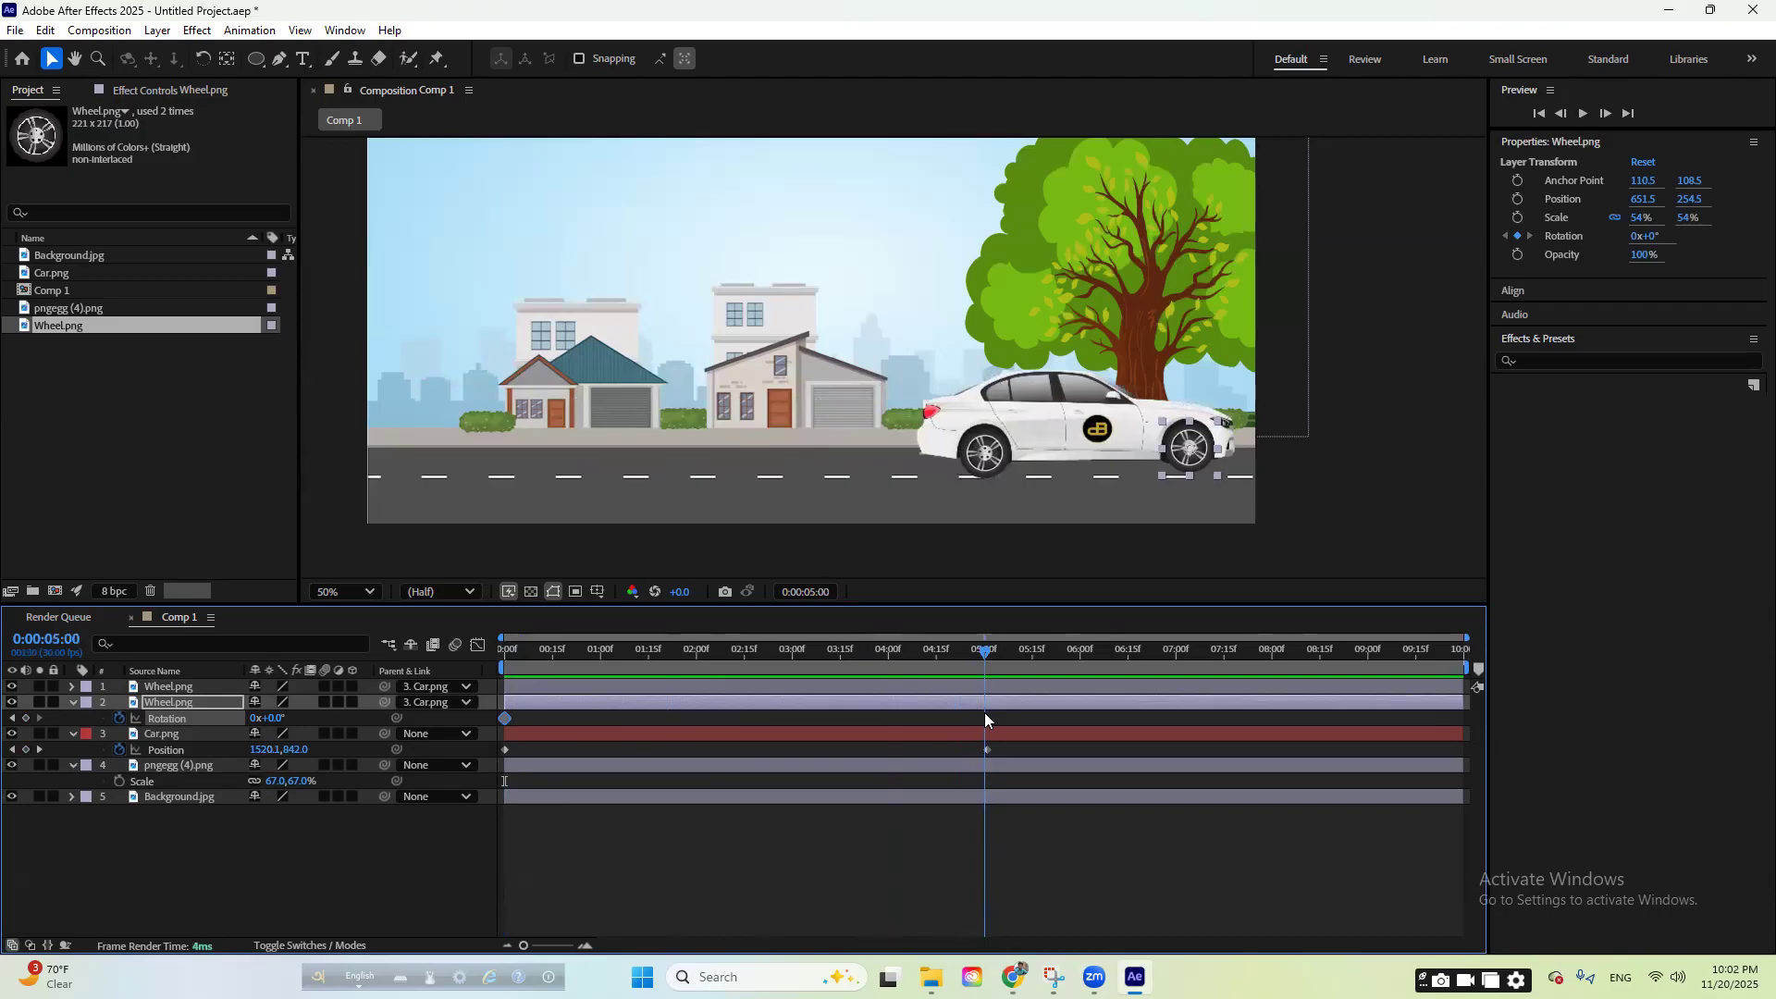
click(254, 718)
text(3)
key(Return)
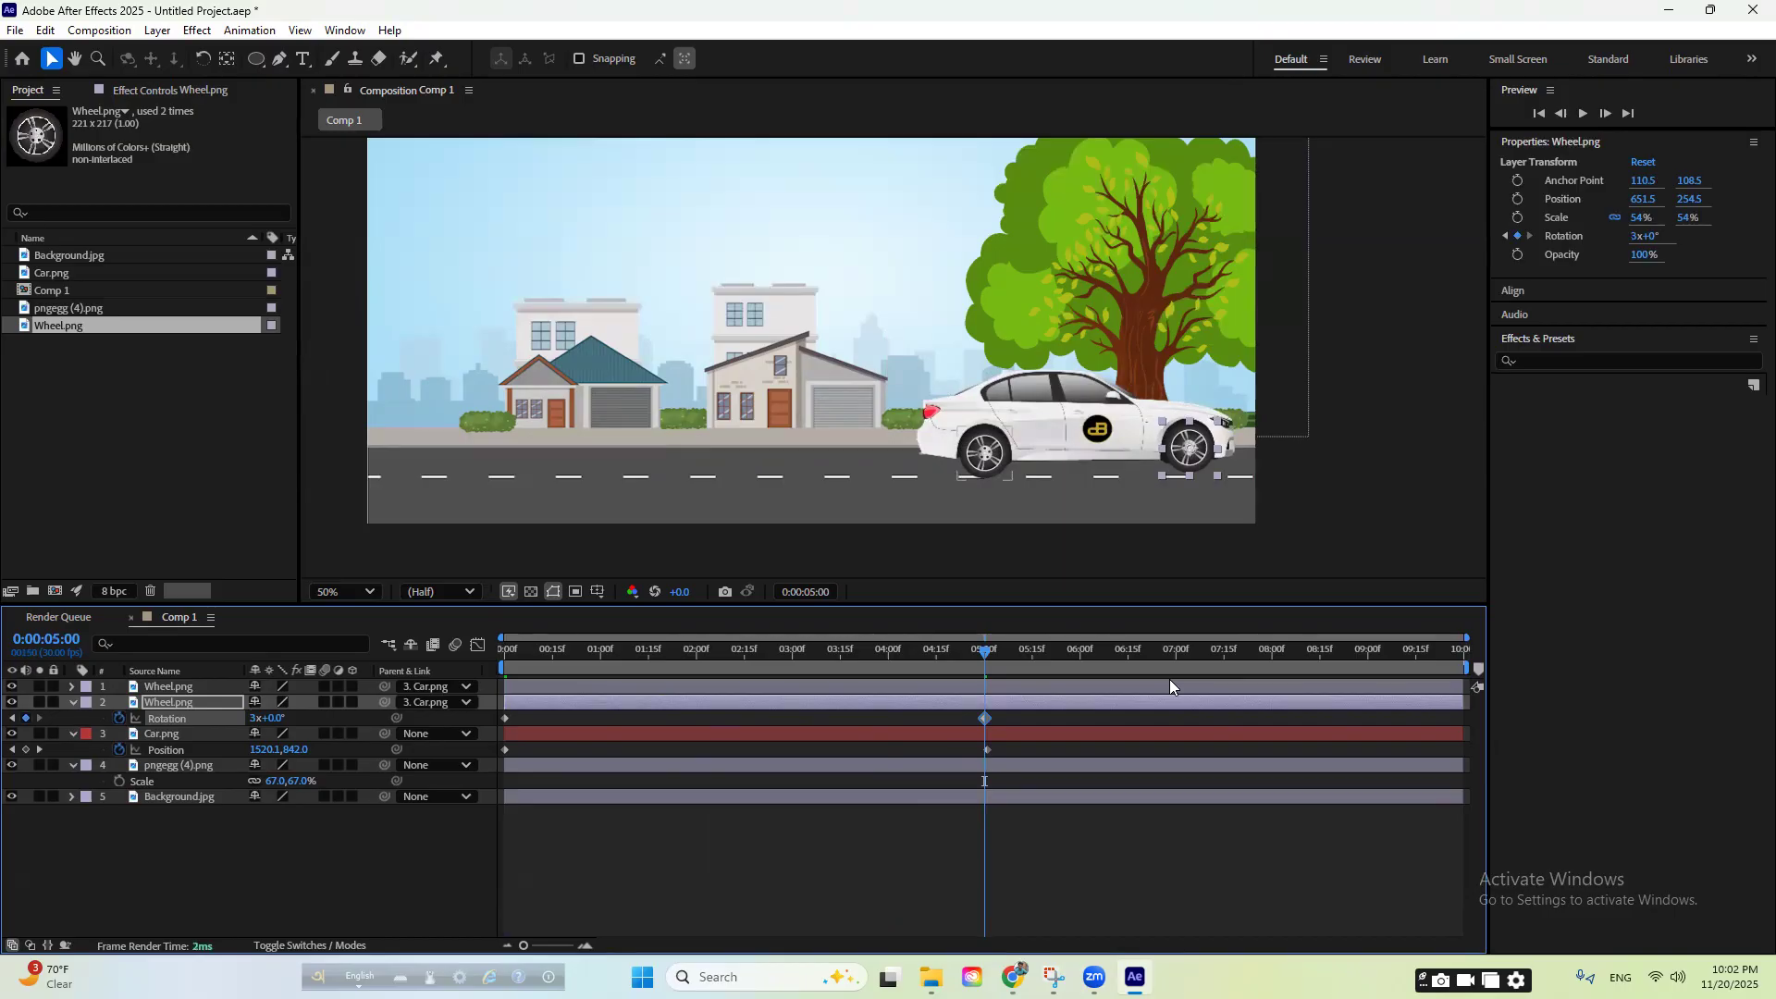
drag(983, 663, 424, 694)
key(space)
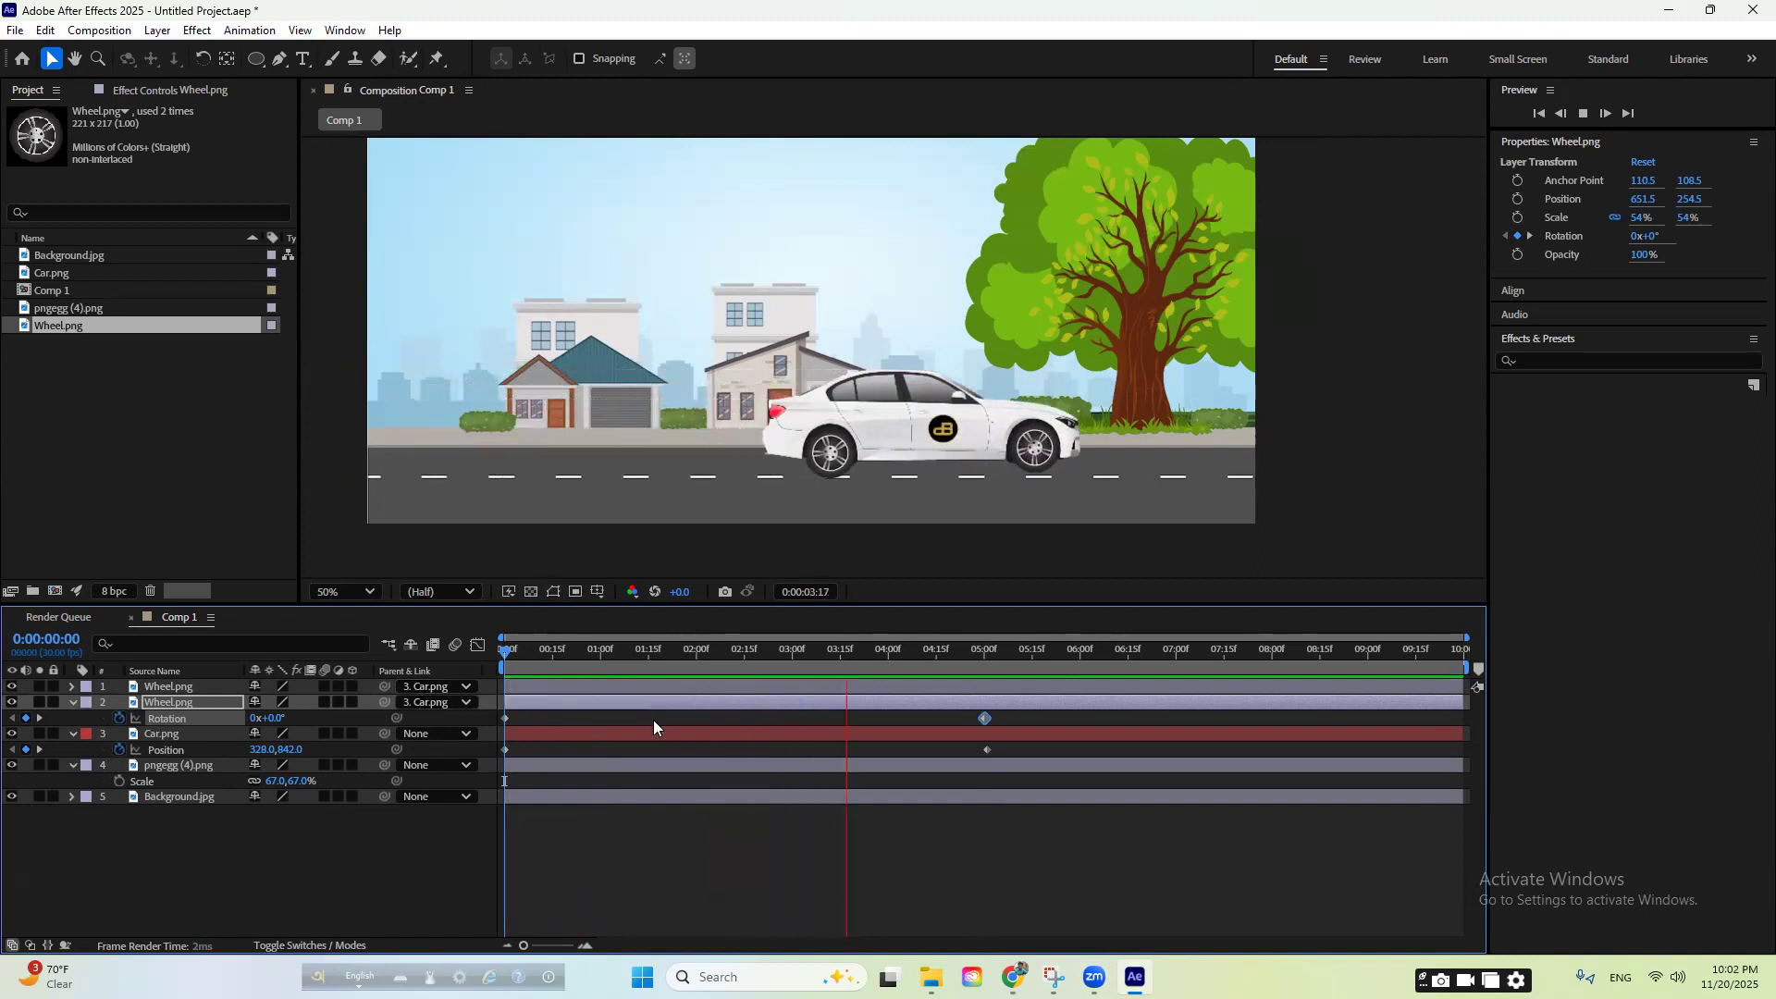
key(space)
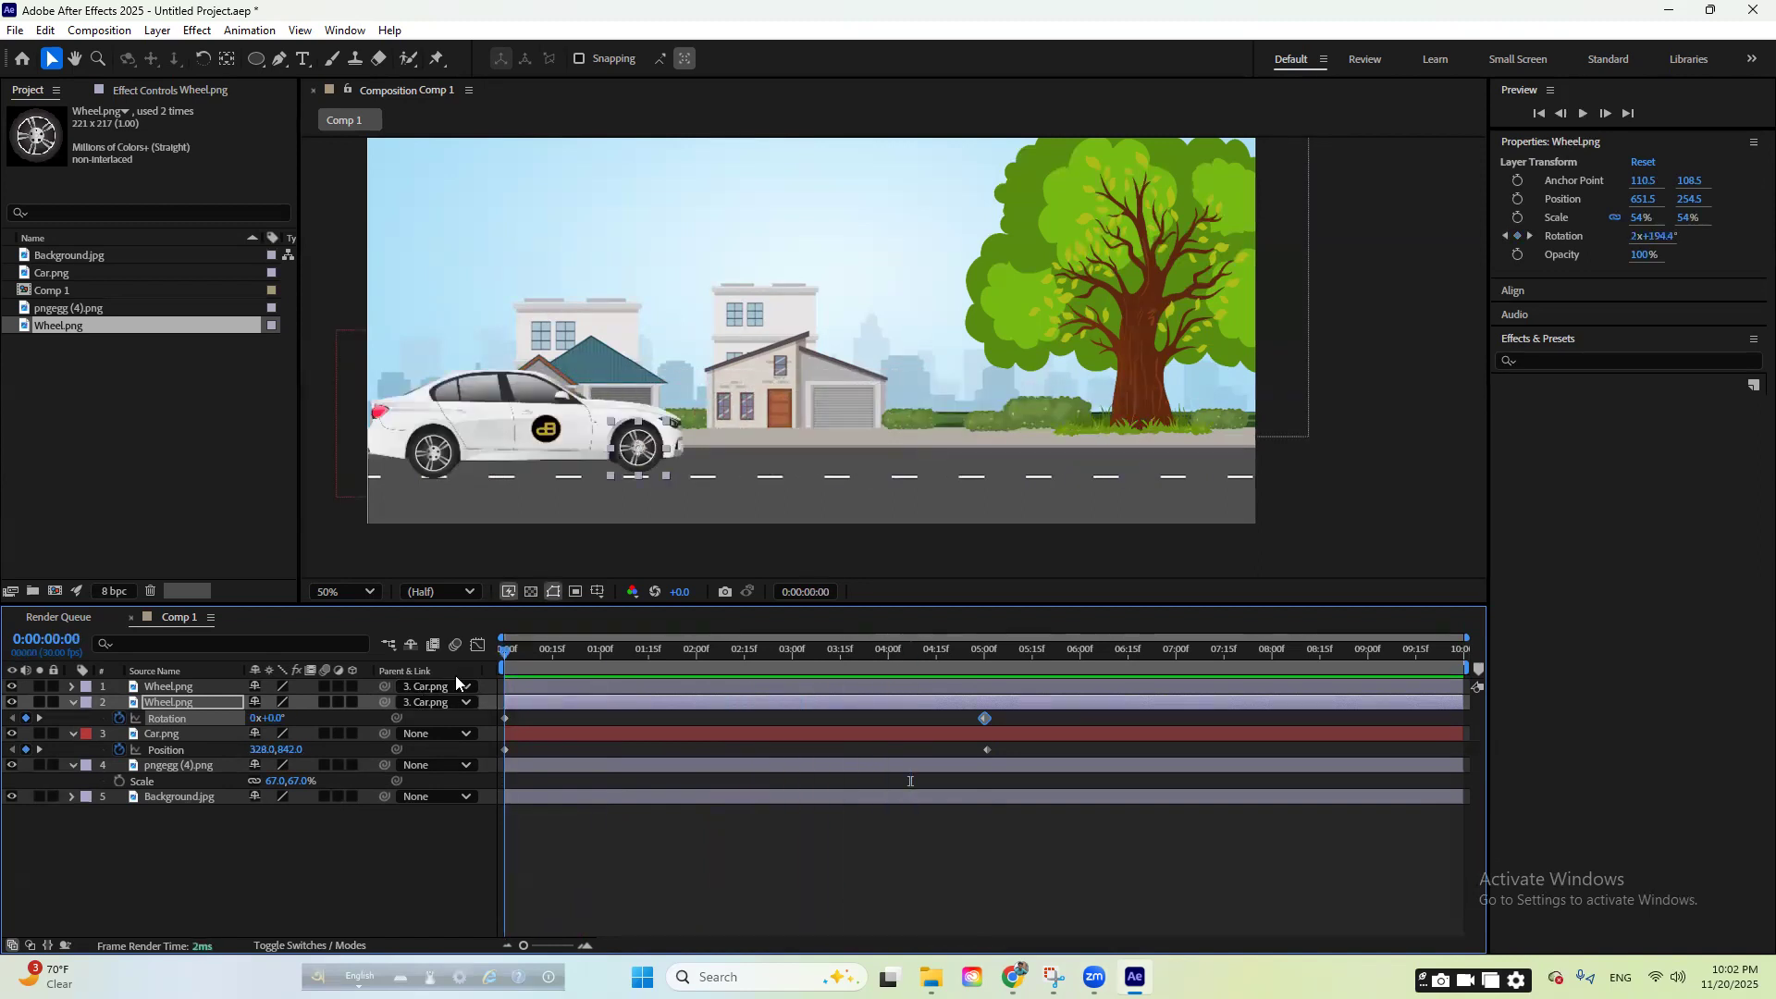
- Keyframe the rear wheel layer's Rotation at 0:00:00:00, and set it to 3 revolutions at 0:00:05:00
click(516, 688)
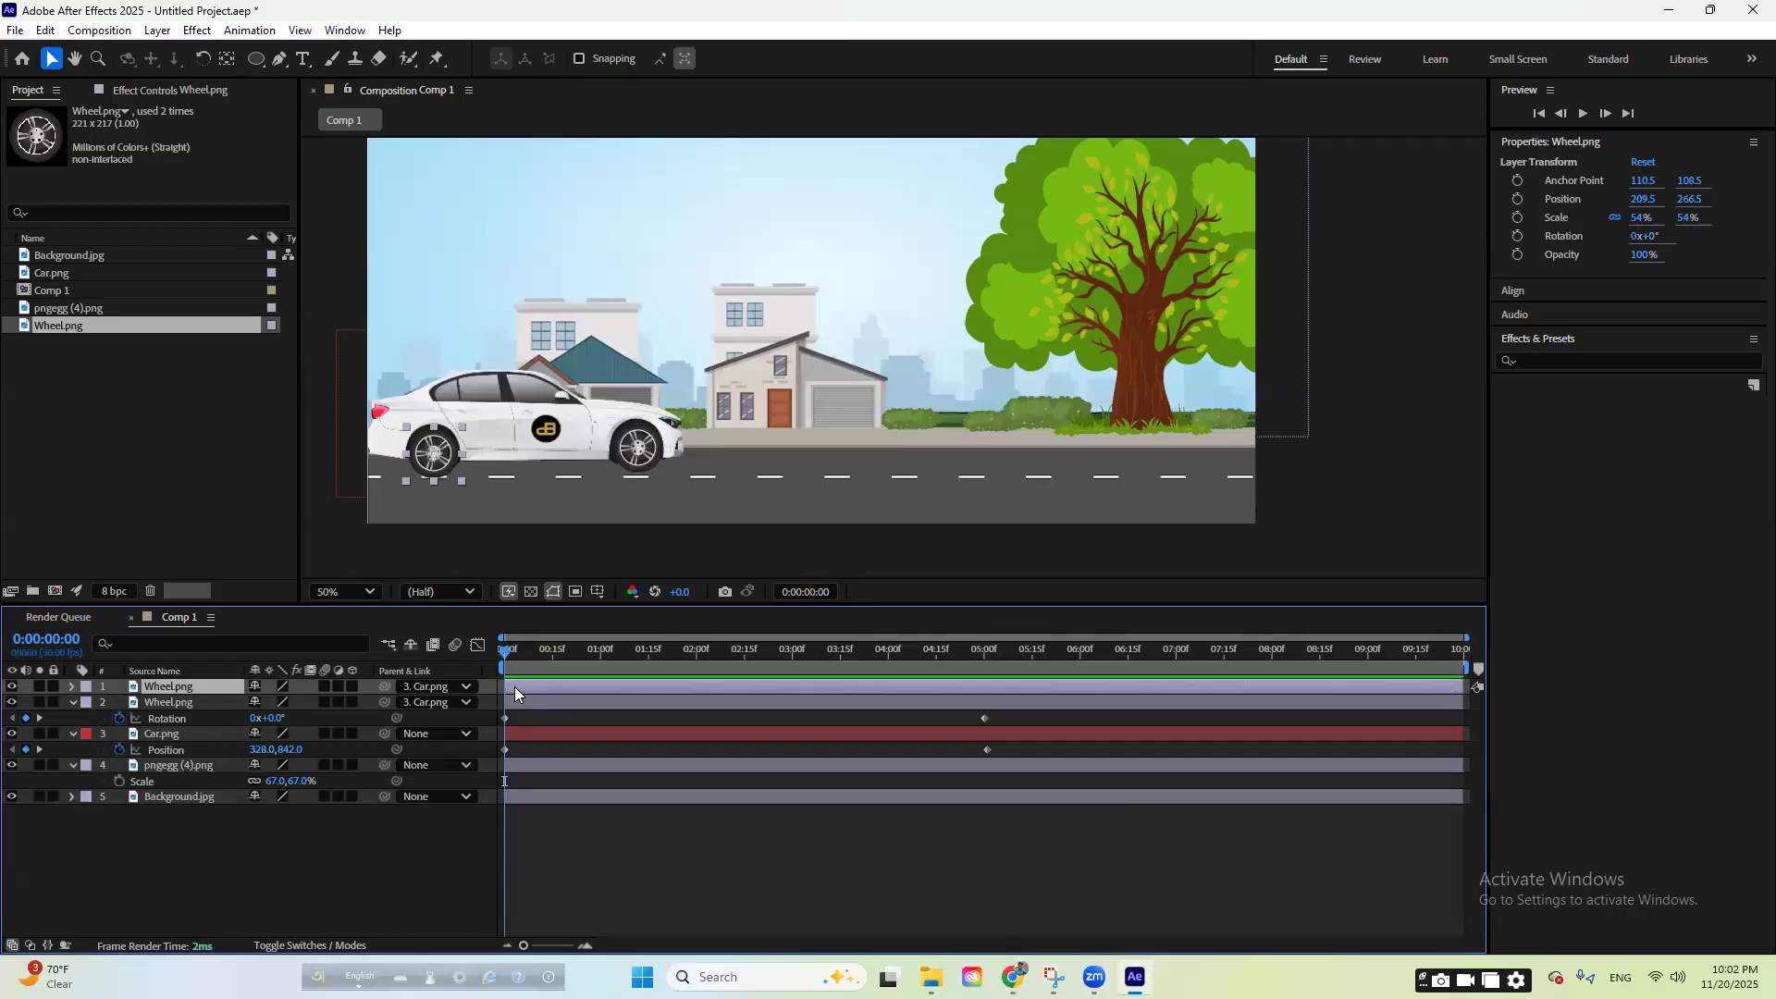
key(alt+shift+r)
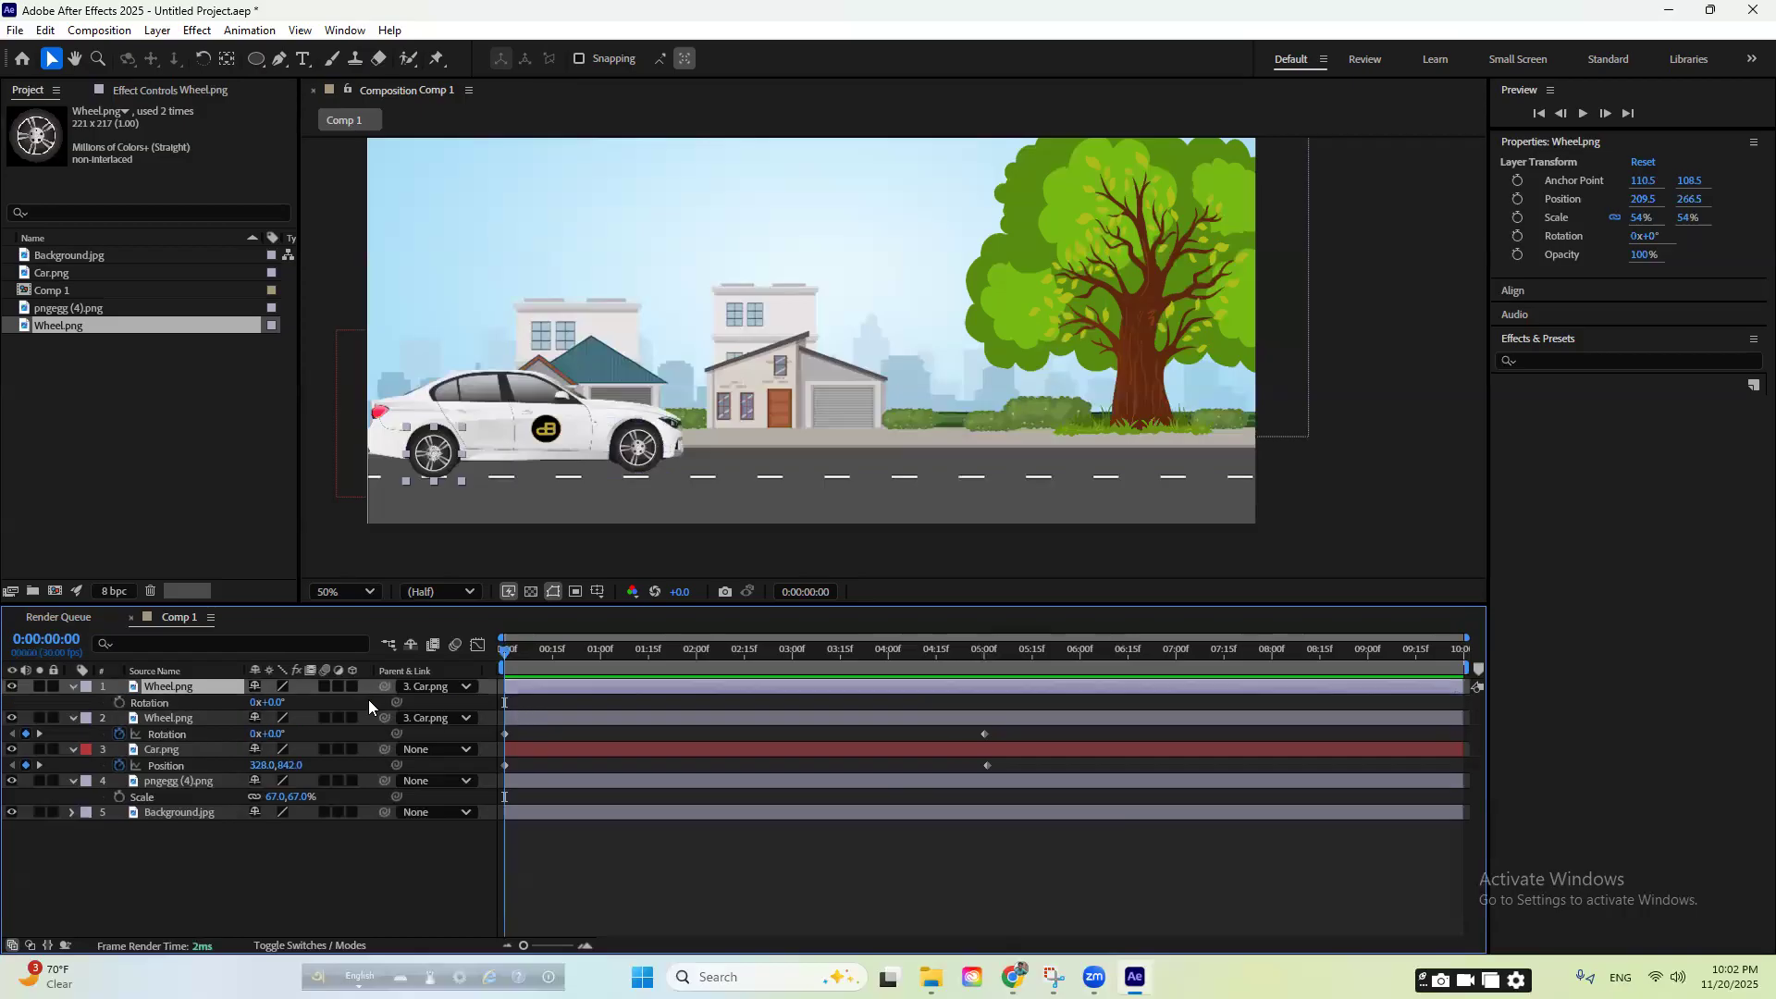
drag(529, 652, 984, 707)
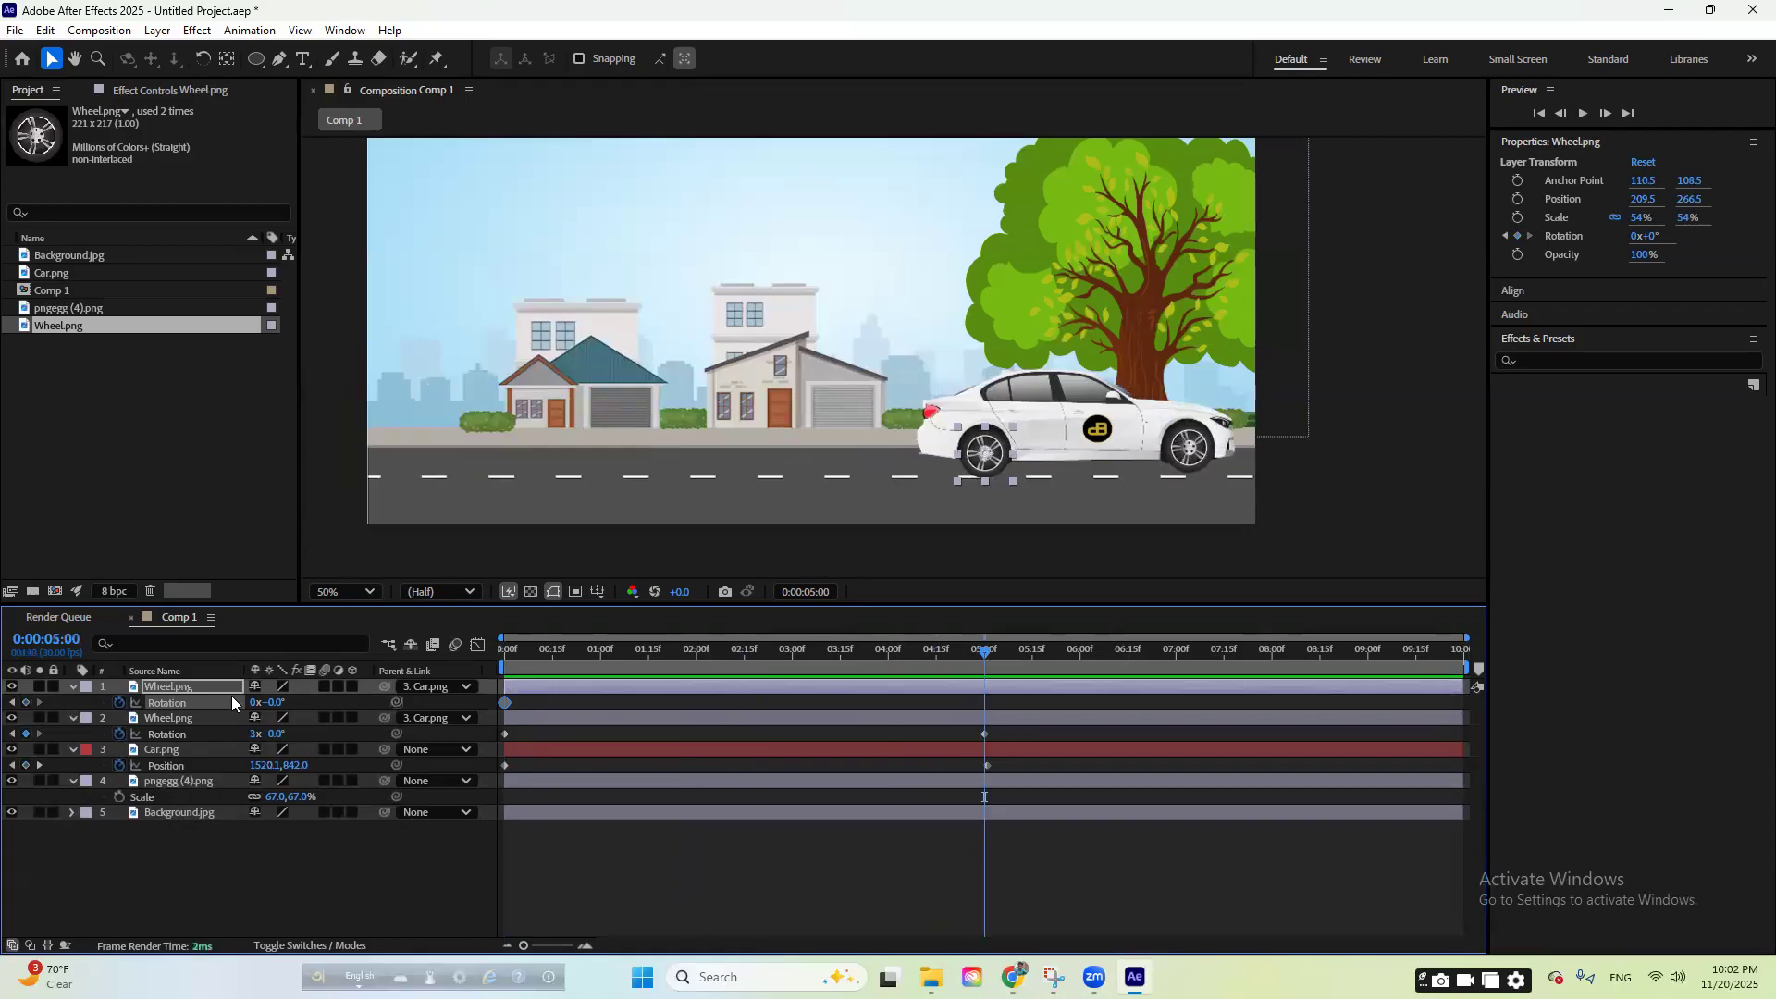
click(255, 702)
text(3)
key(Return)
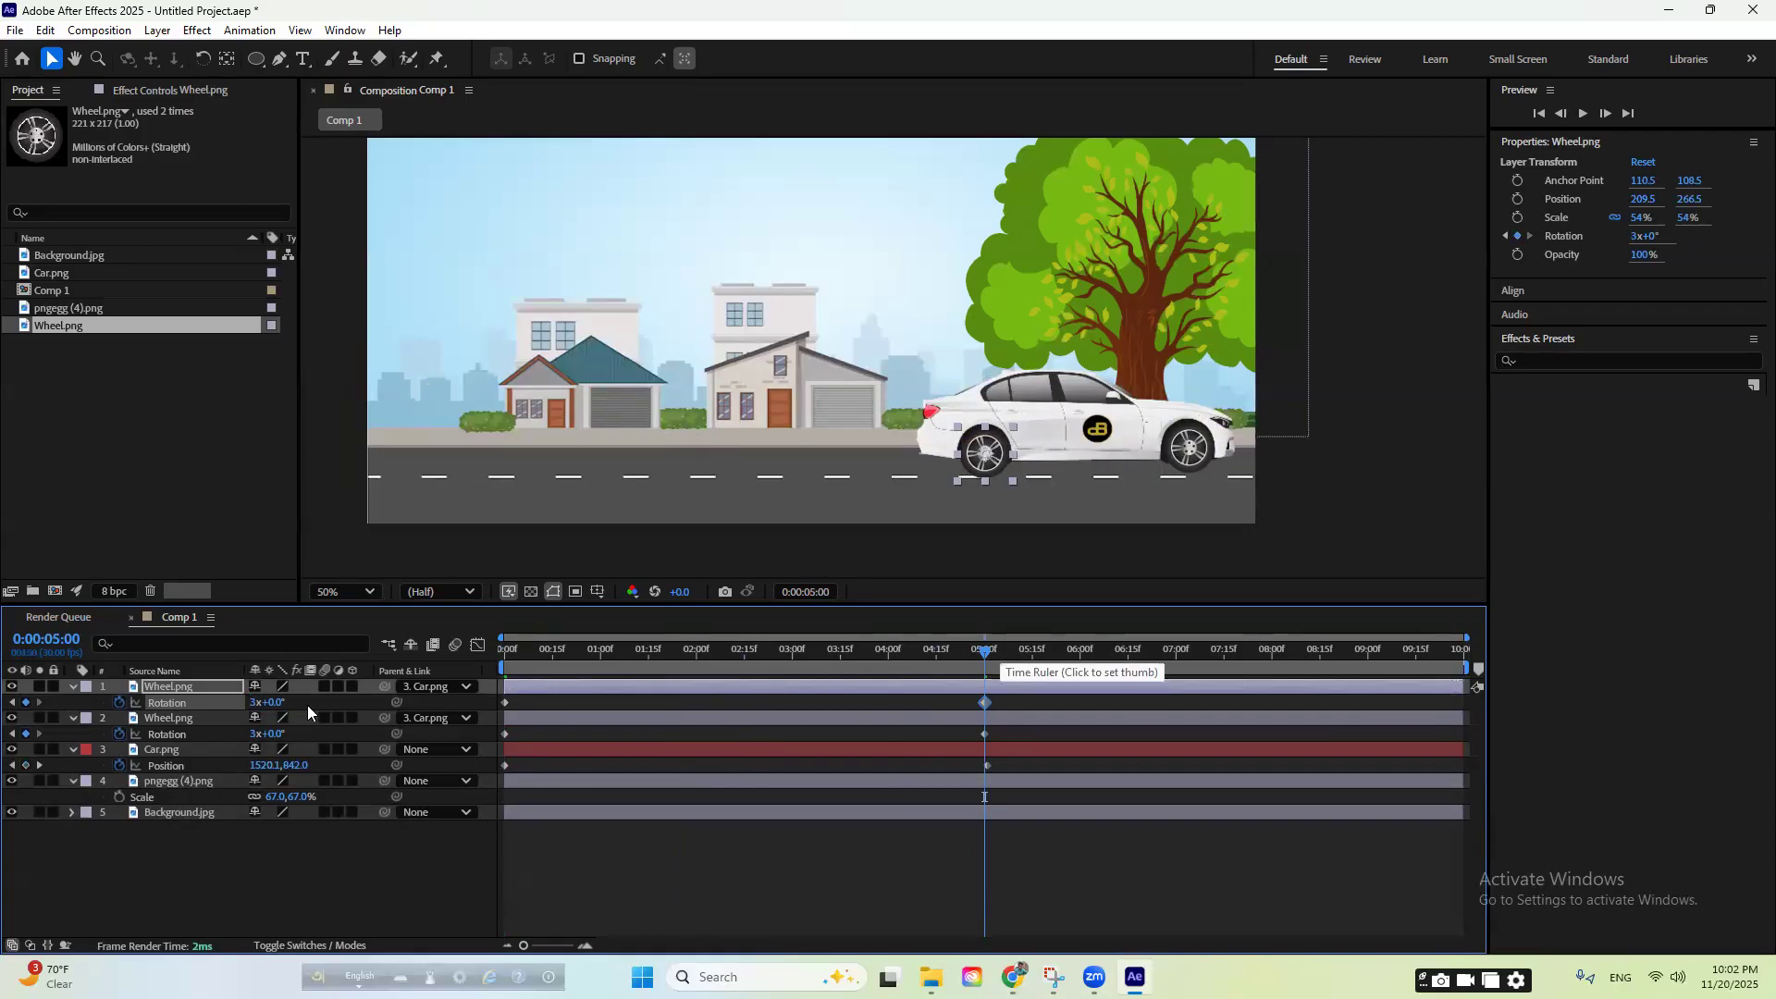
key(Home)
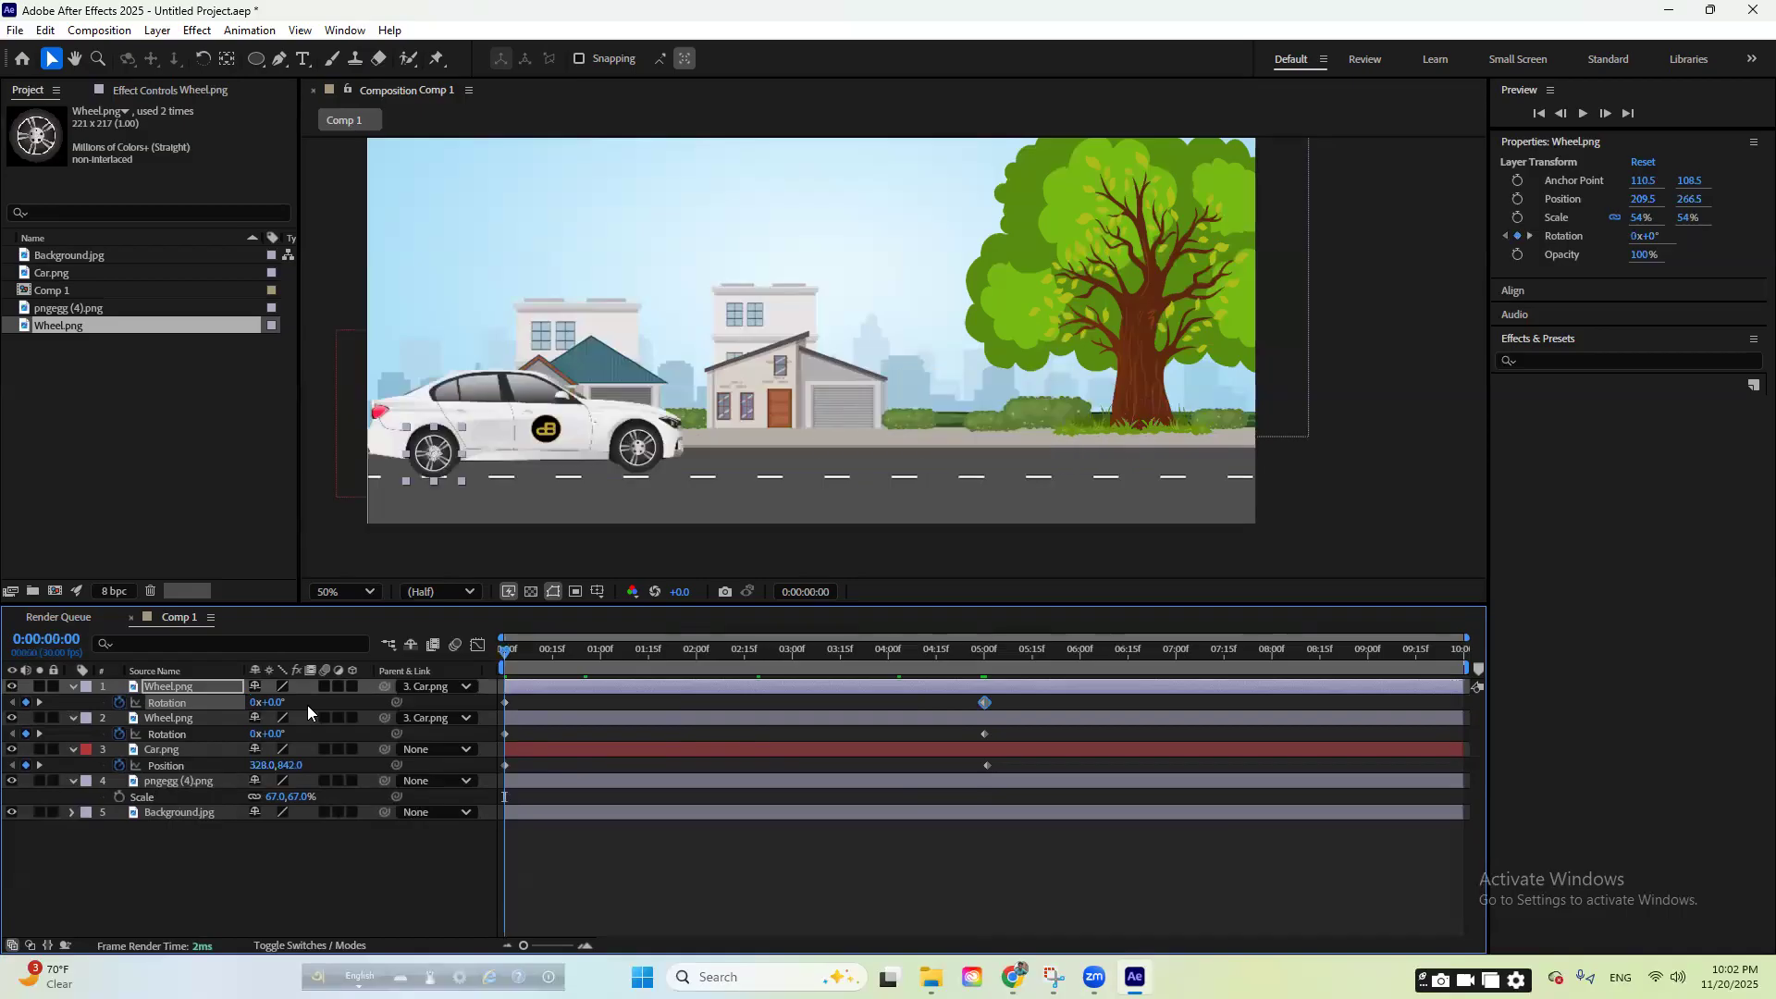
- Move the car's second Position keyframe to 0:00:05:00 in line with the wheel keyframes, and preview the animation
alt+scroll(987, 739, up, 5)
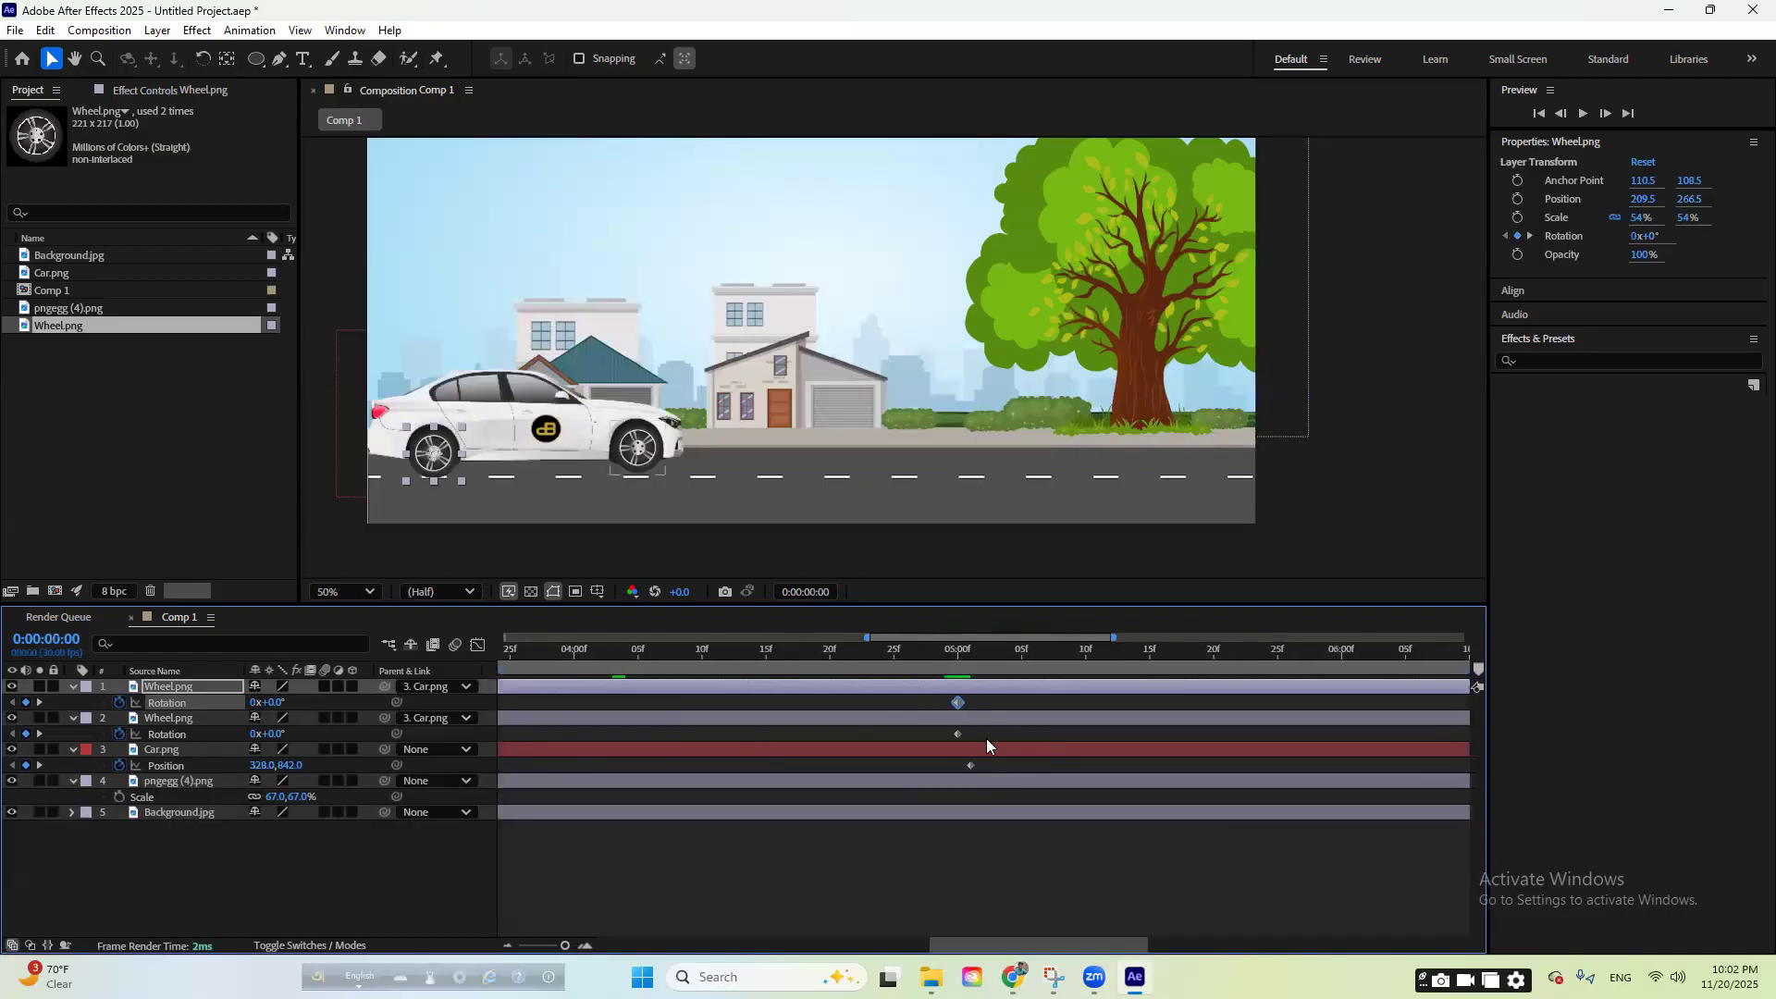
drag(971, 766, 964, 766)
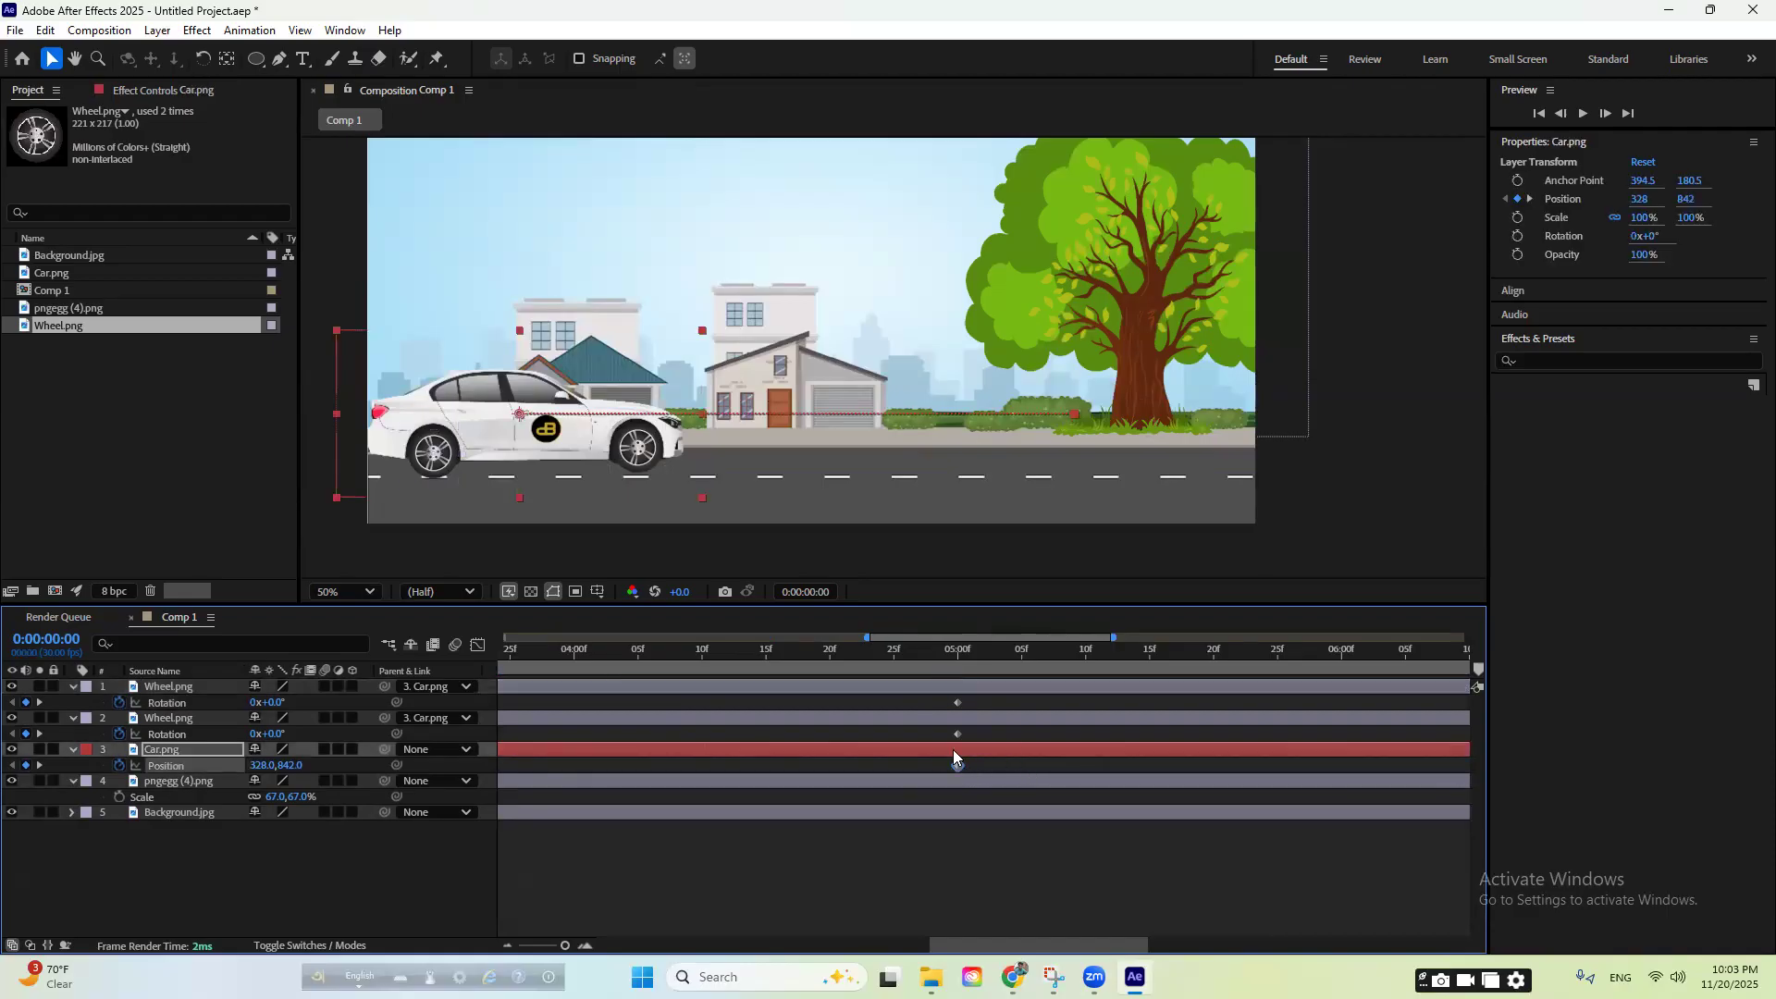
alt+scroll(925, 741, down, 5)
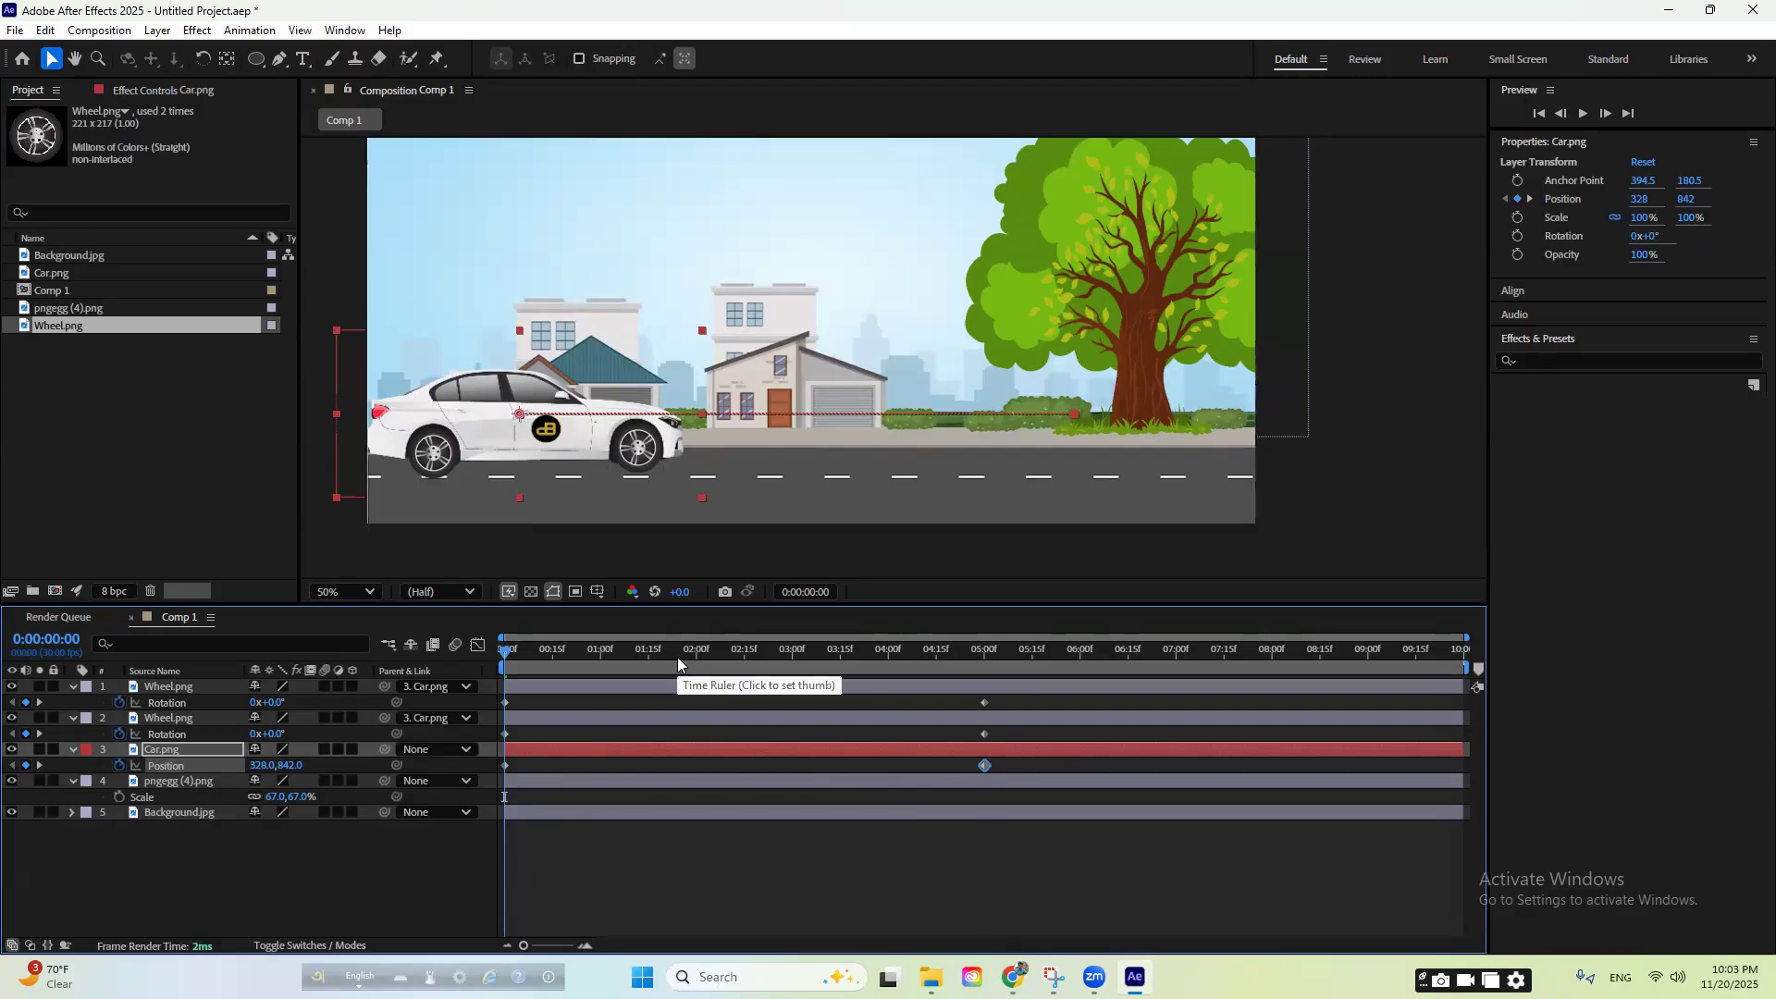
key(space)
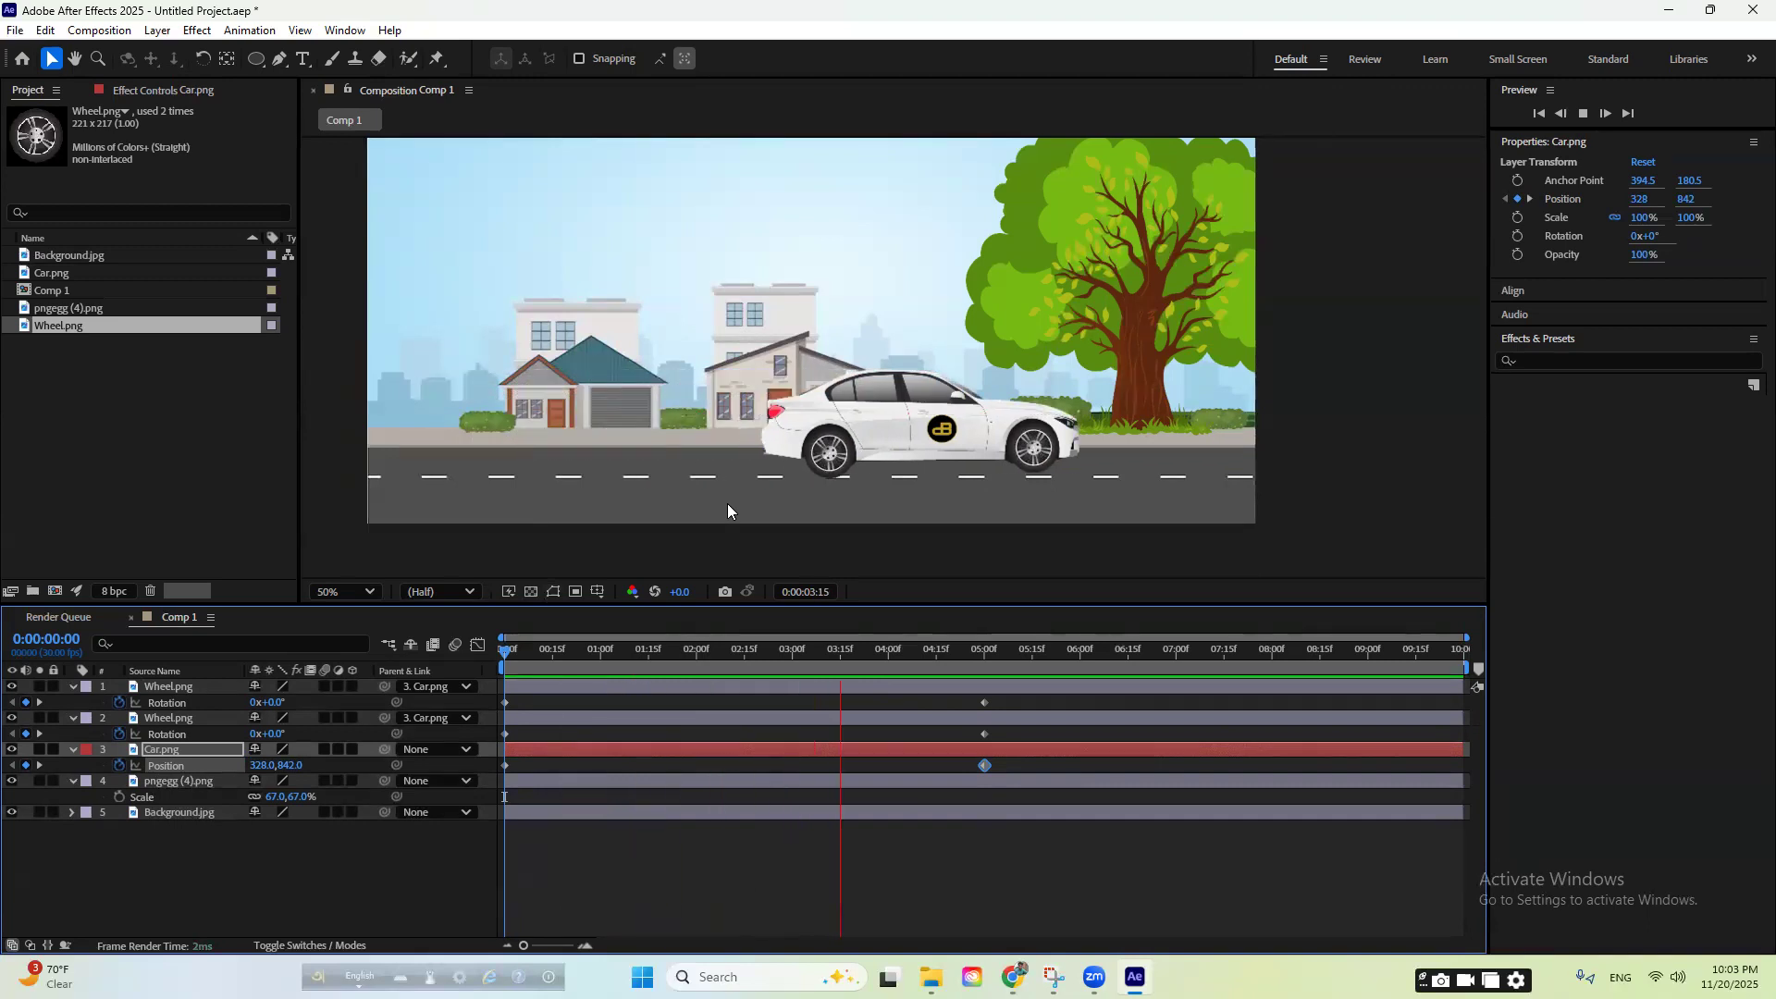
key(space)
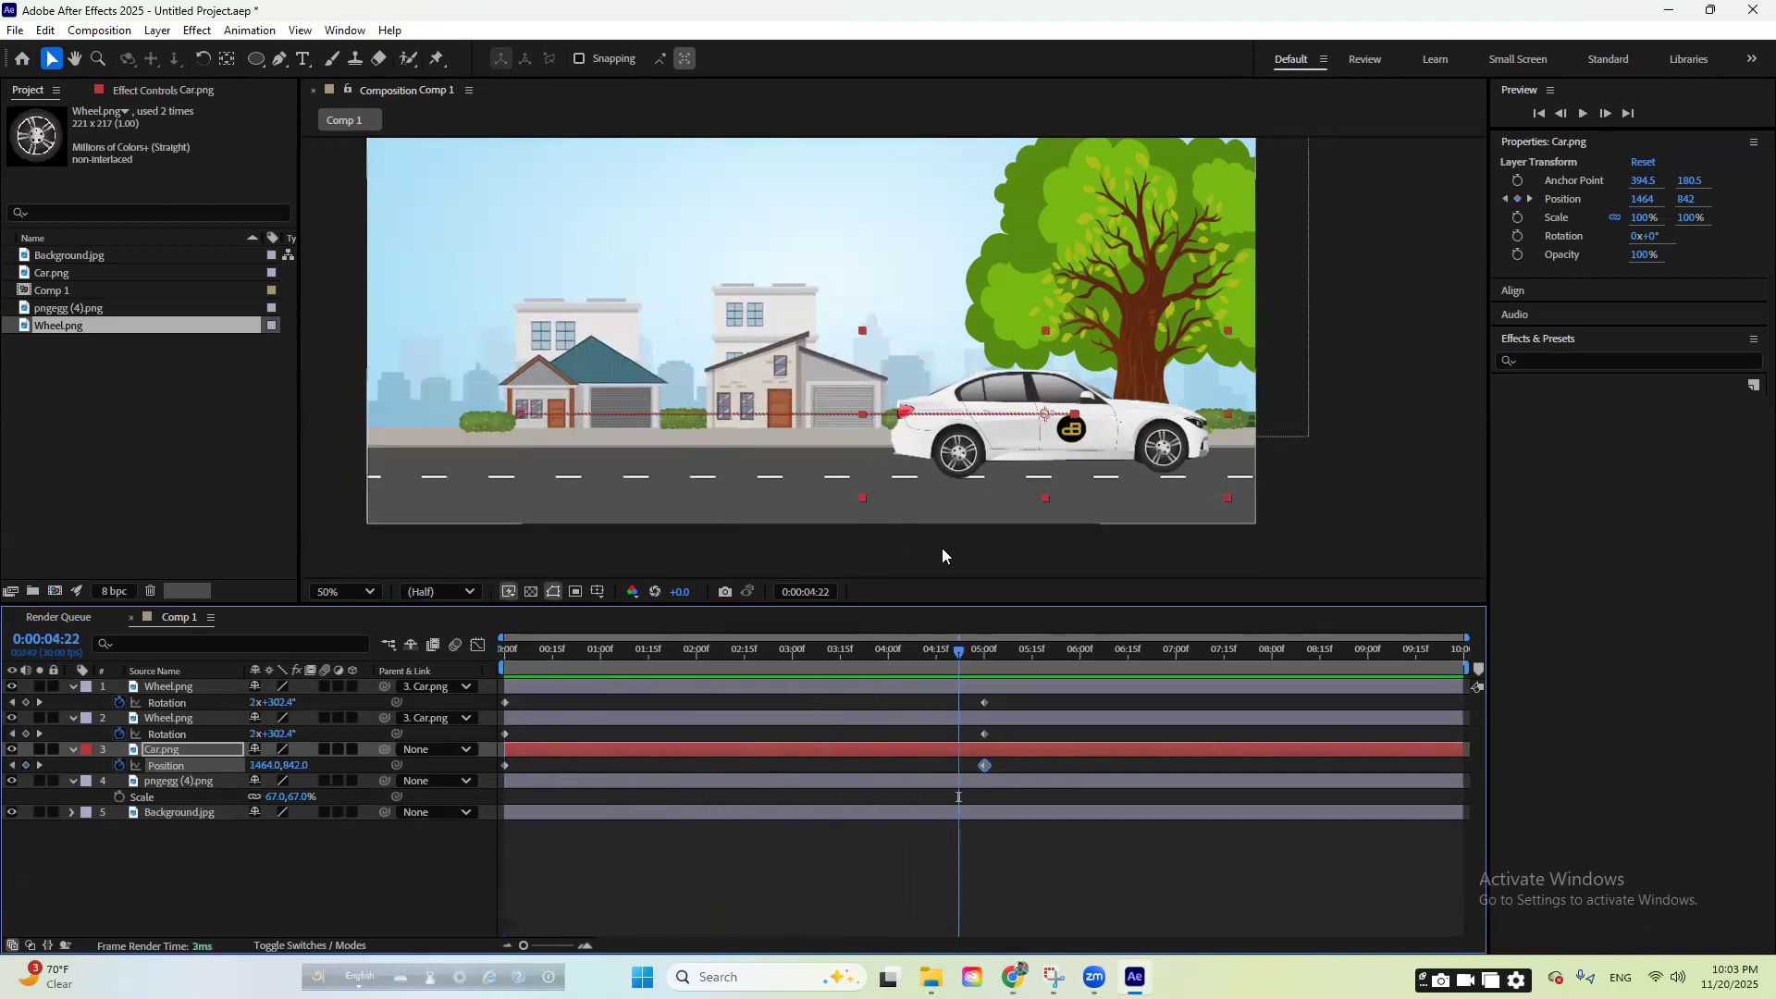
drag(958, 648, 468, 683)
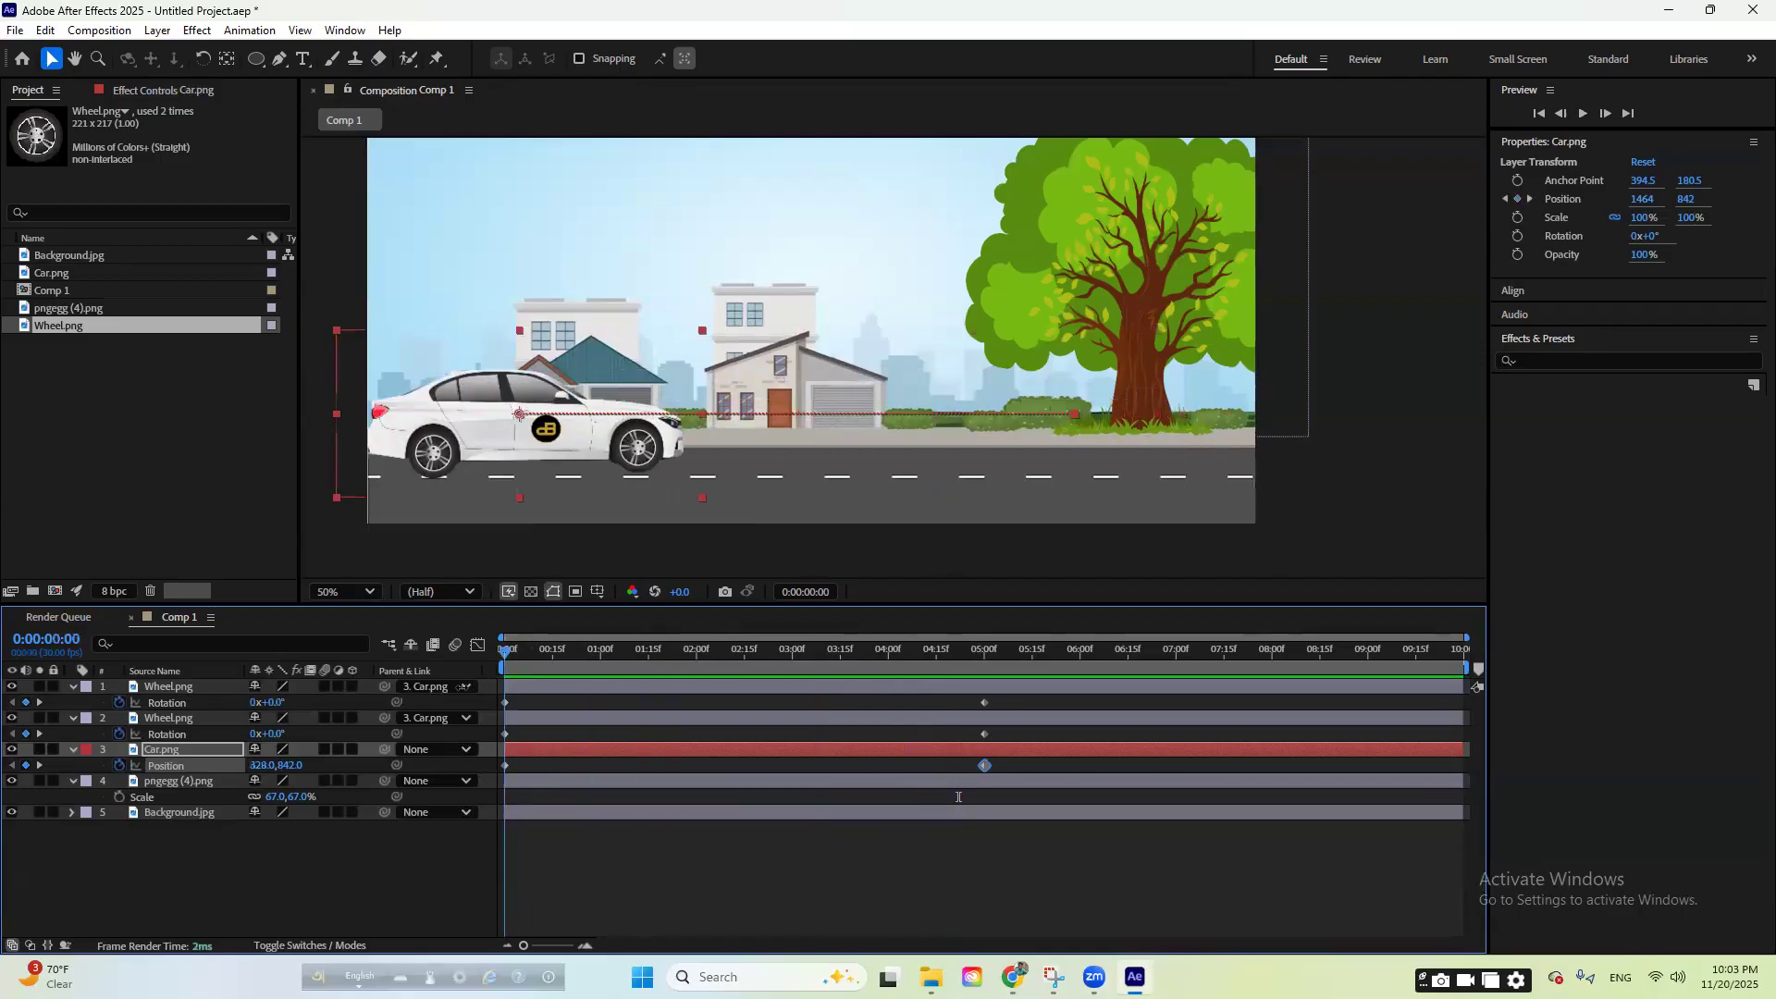
- Delete all Rotation keyframes from both wheel layers
mouse_move(1028, 699)
mouse_down()
mouse_move(632, 707)
mouse_move(485, 731)
mouse_up()
key(Delete)
drag(516, 650, 427, 790)
click(539, 838)
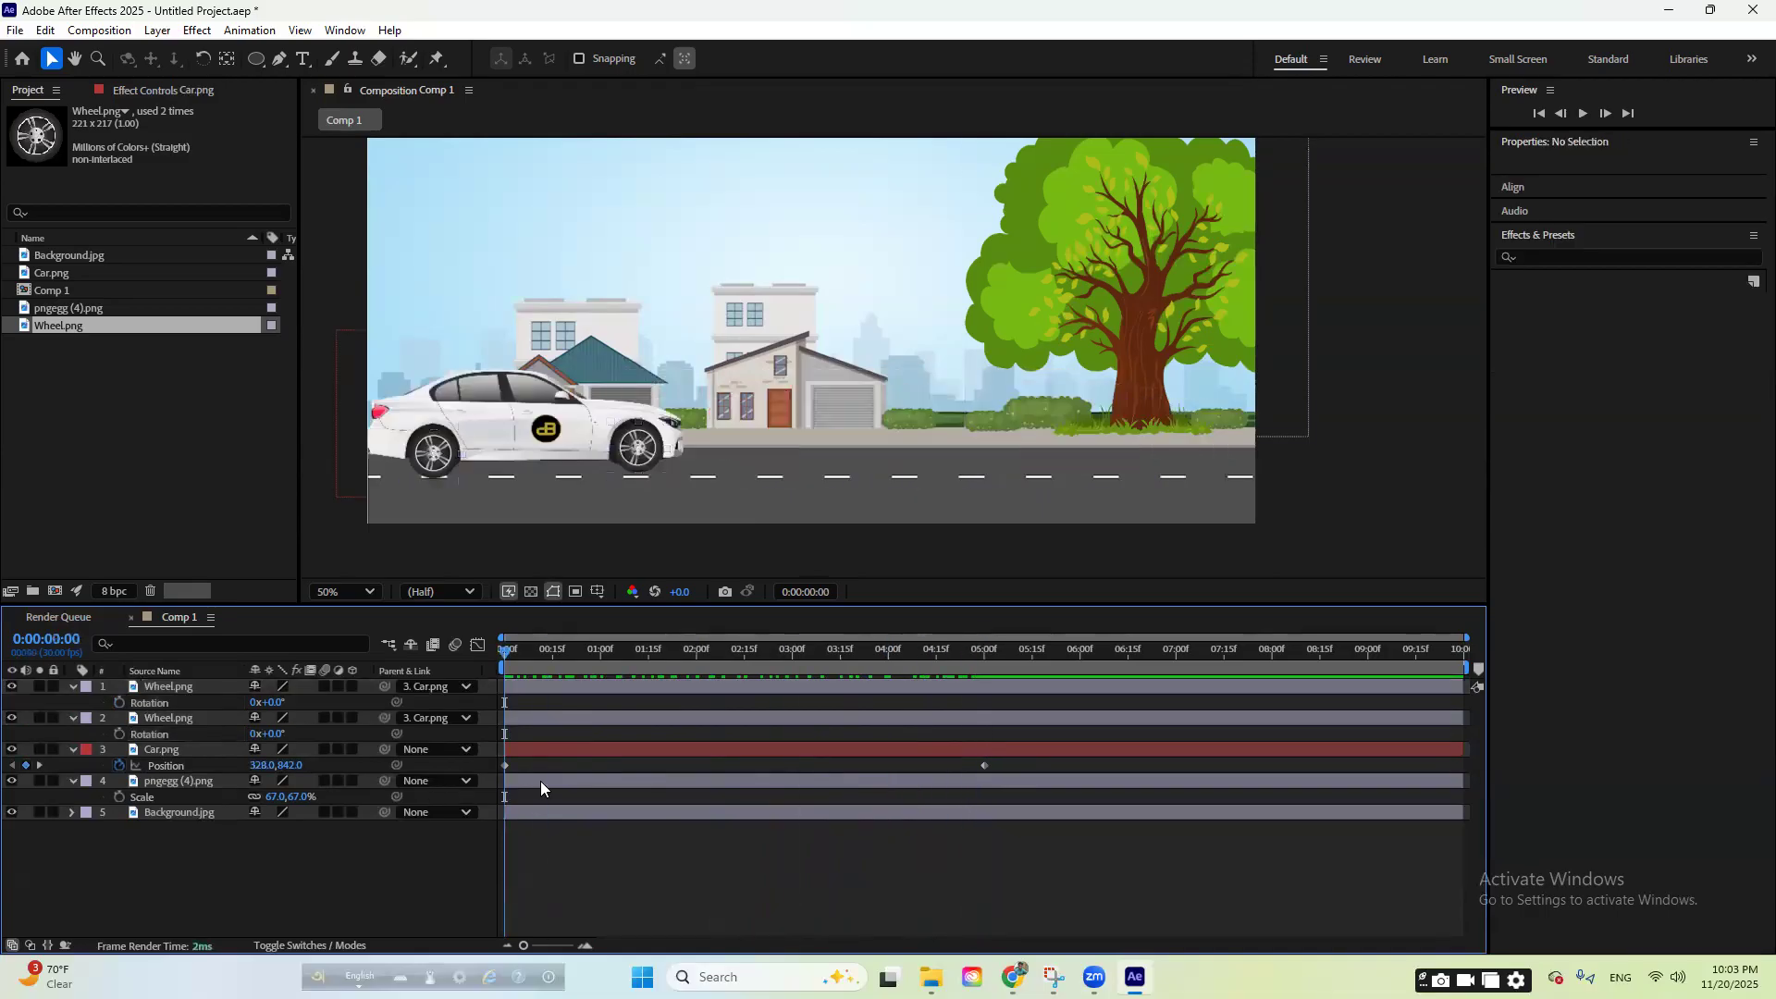
- Set a Rotation keyframe on the front wheel layer at 0:00:00:00
click(538, 723)
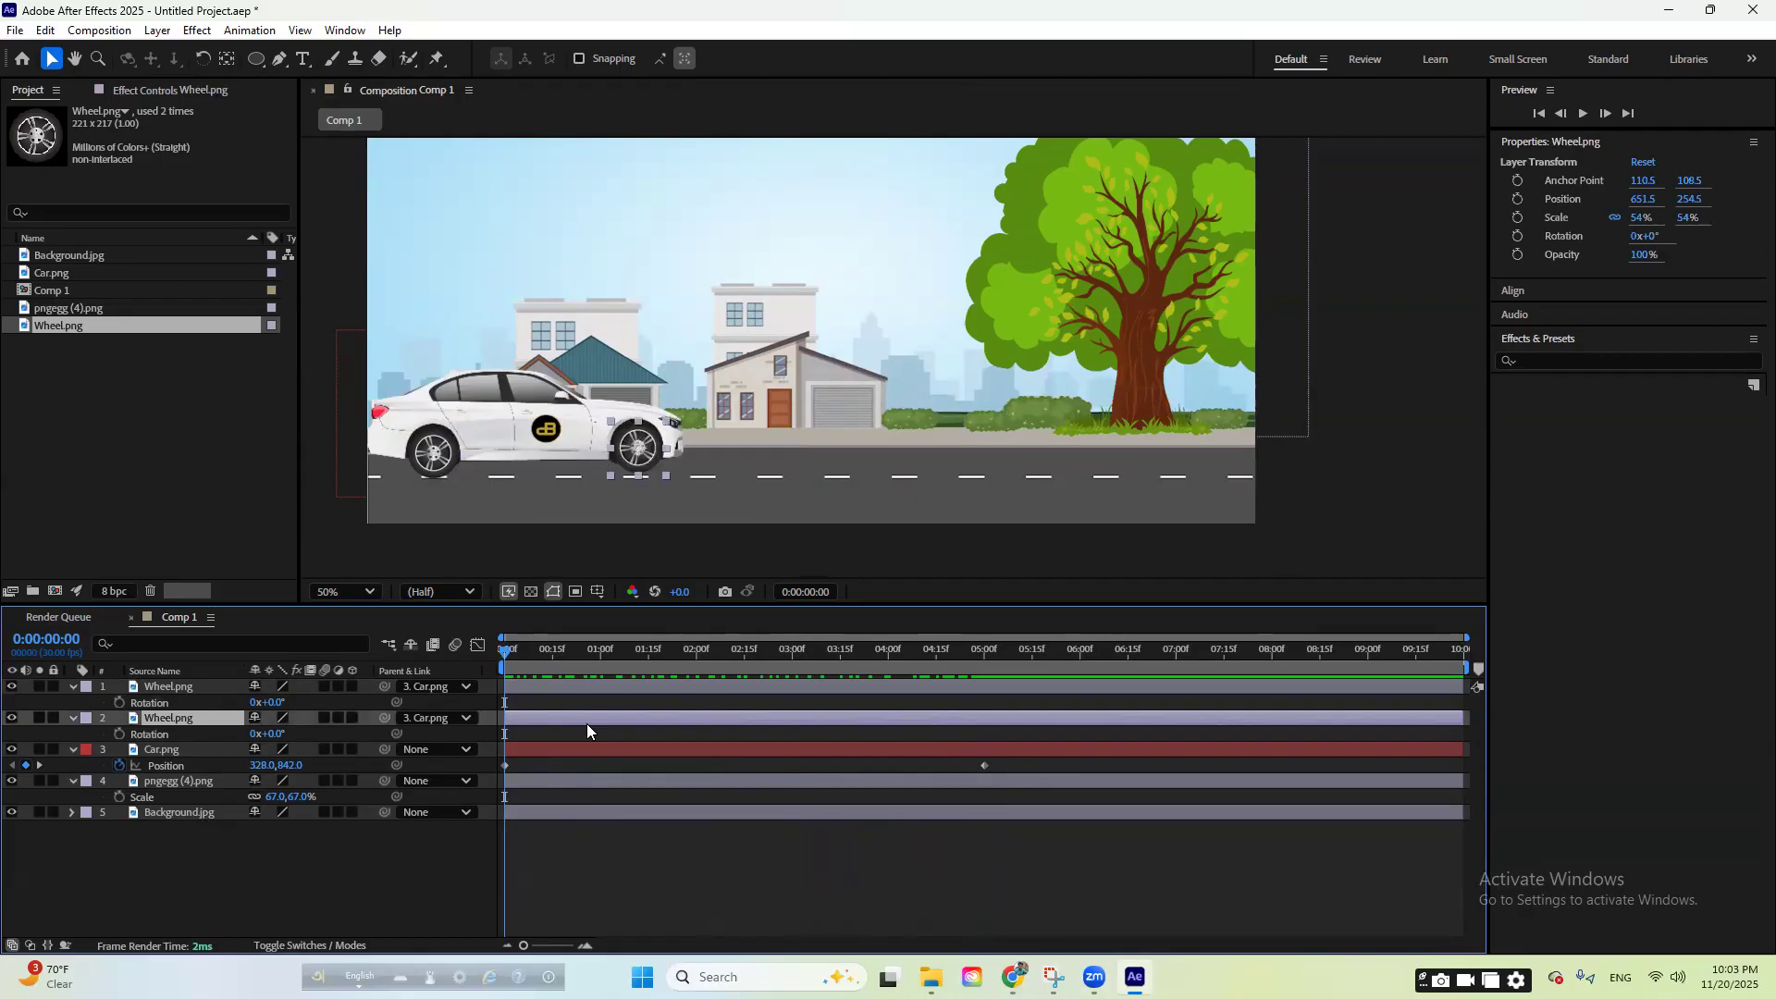
key(r)
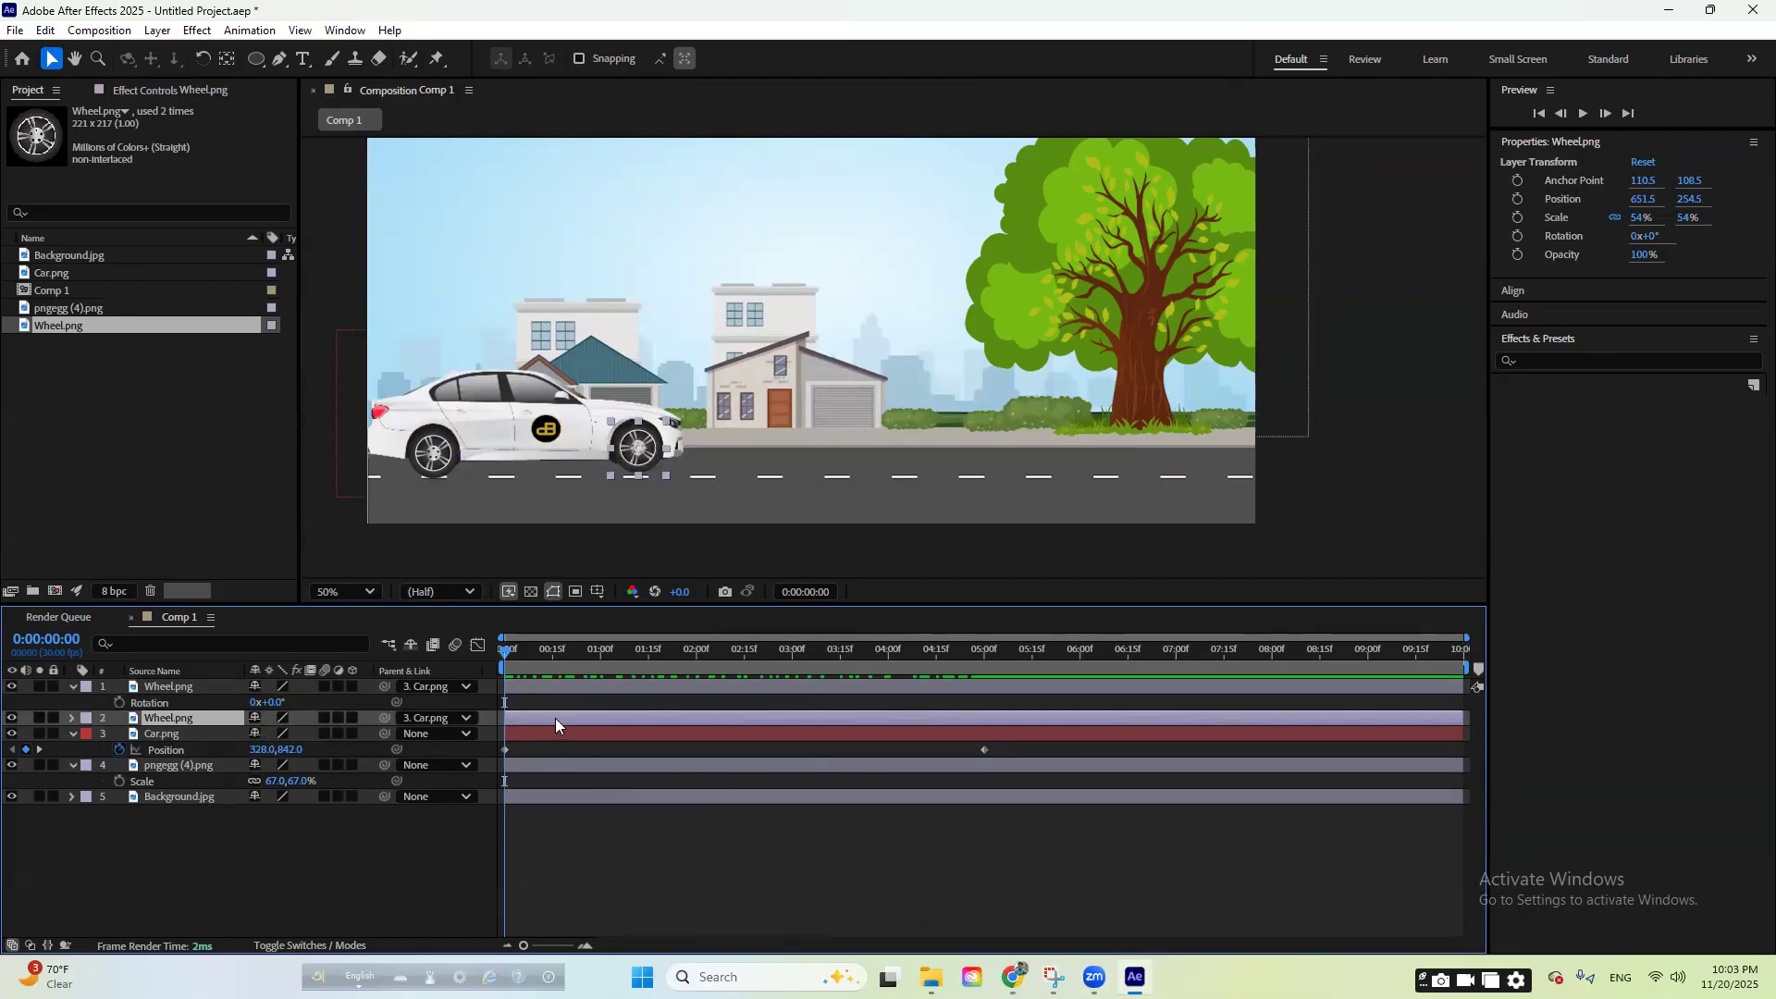
key(r)
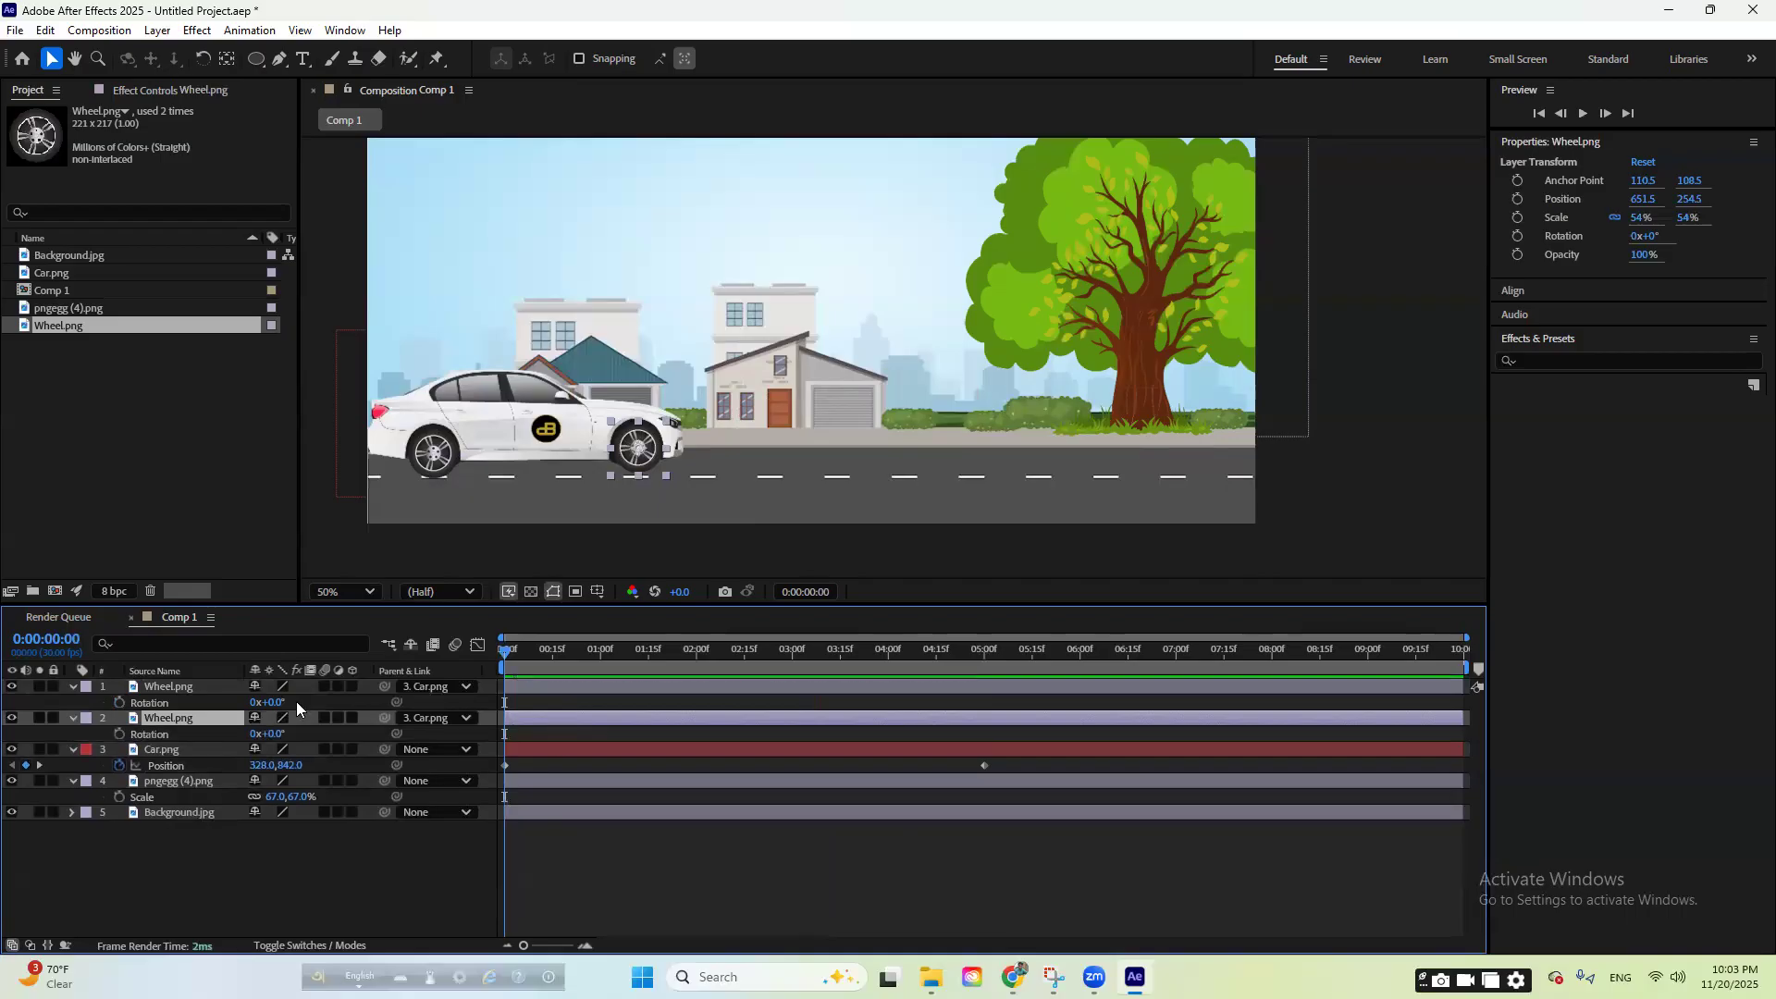
click(119, 735)
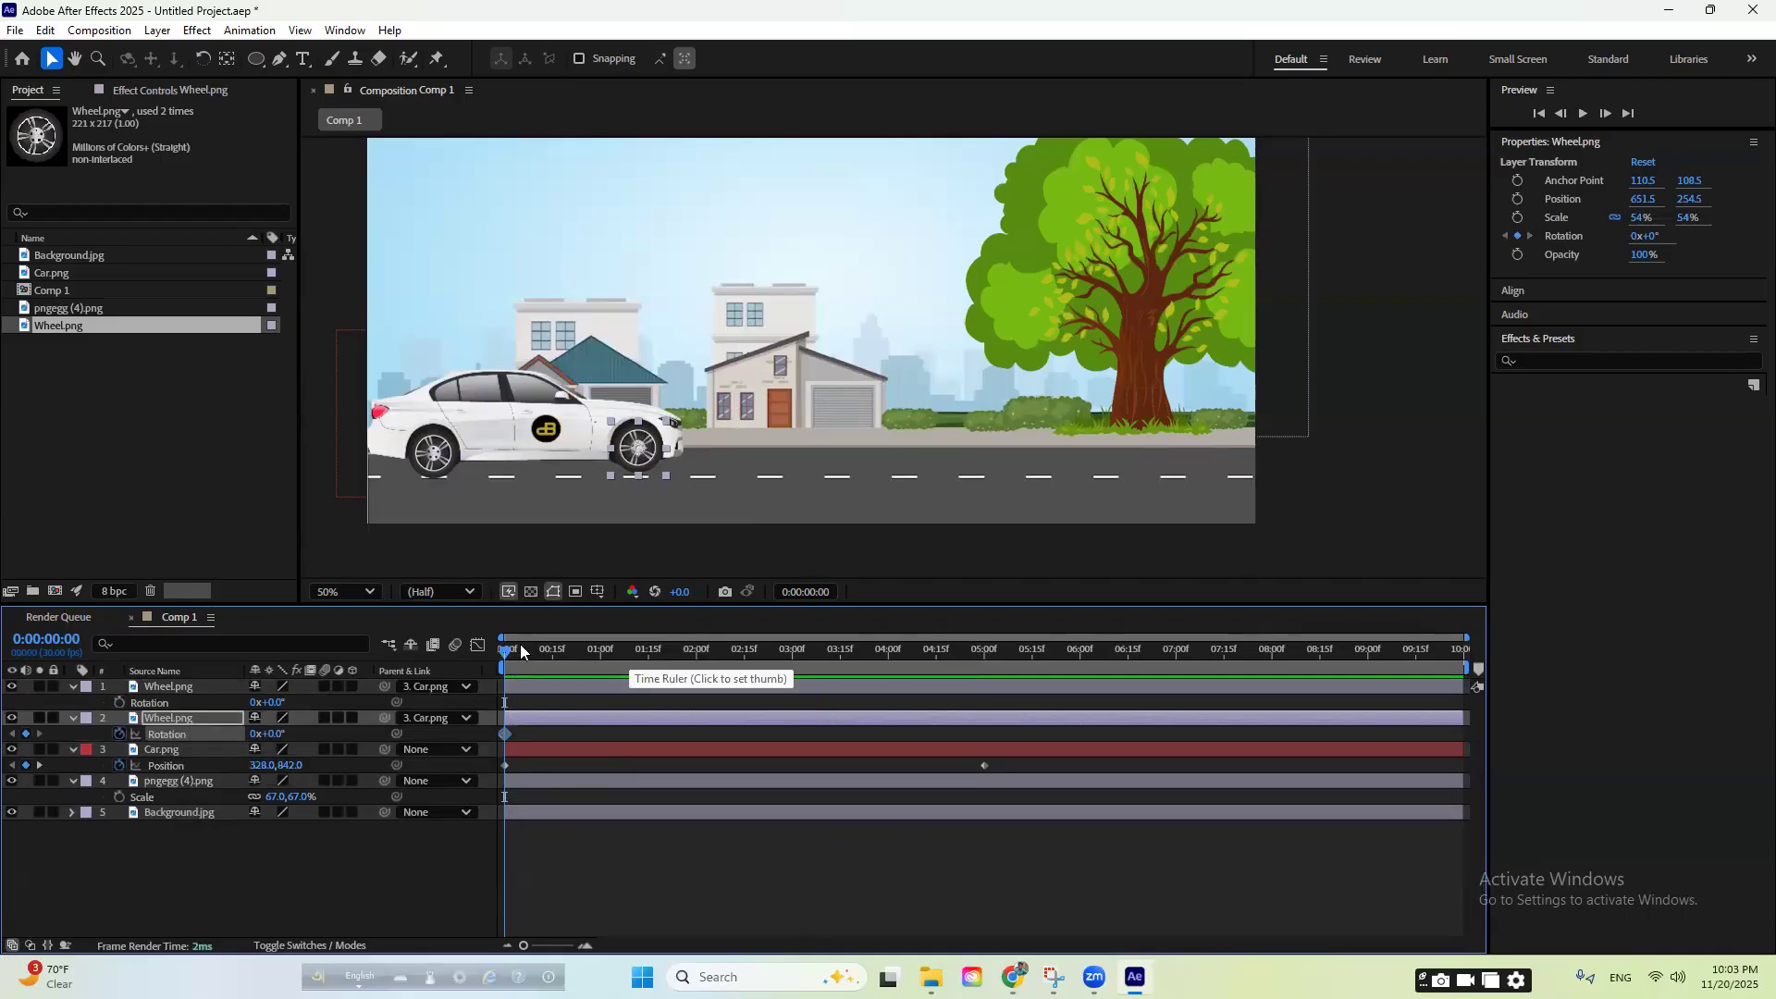
- Add a Rotation keyframe of 3 revolutions to the front wheel at 0:00:05:00 and play the animation from the start
click(529, 653)
drag(529, 655, 985, 713)
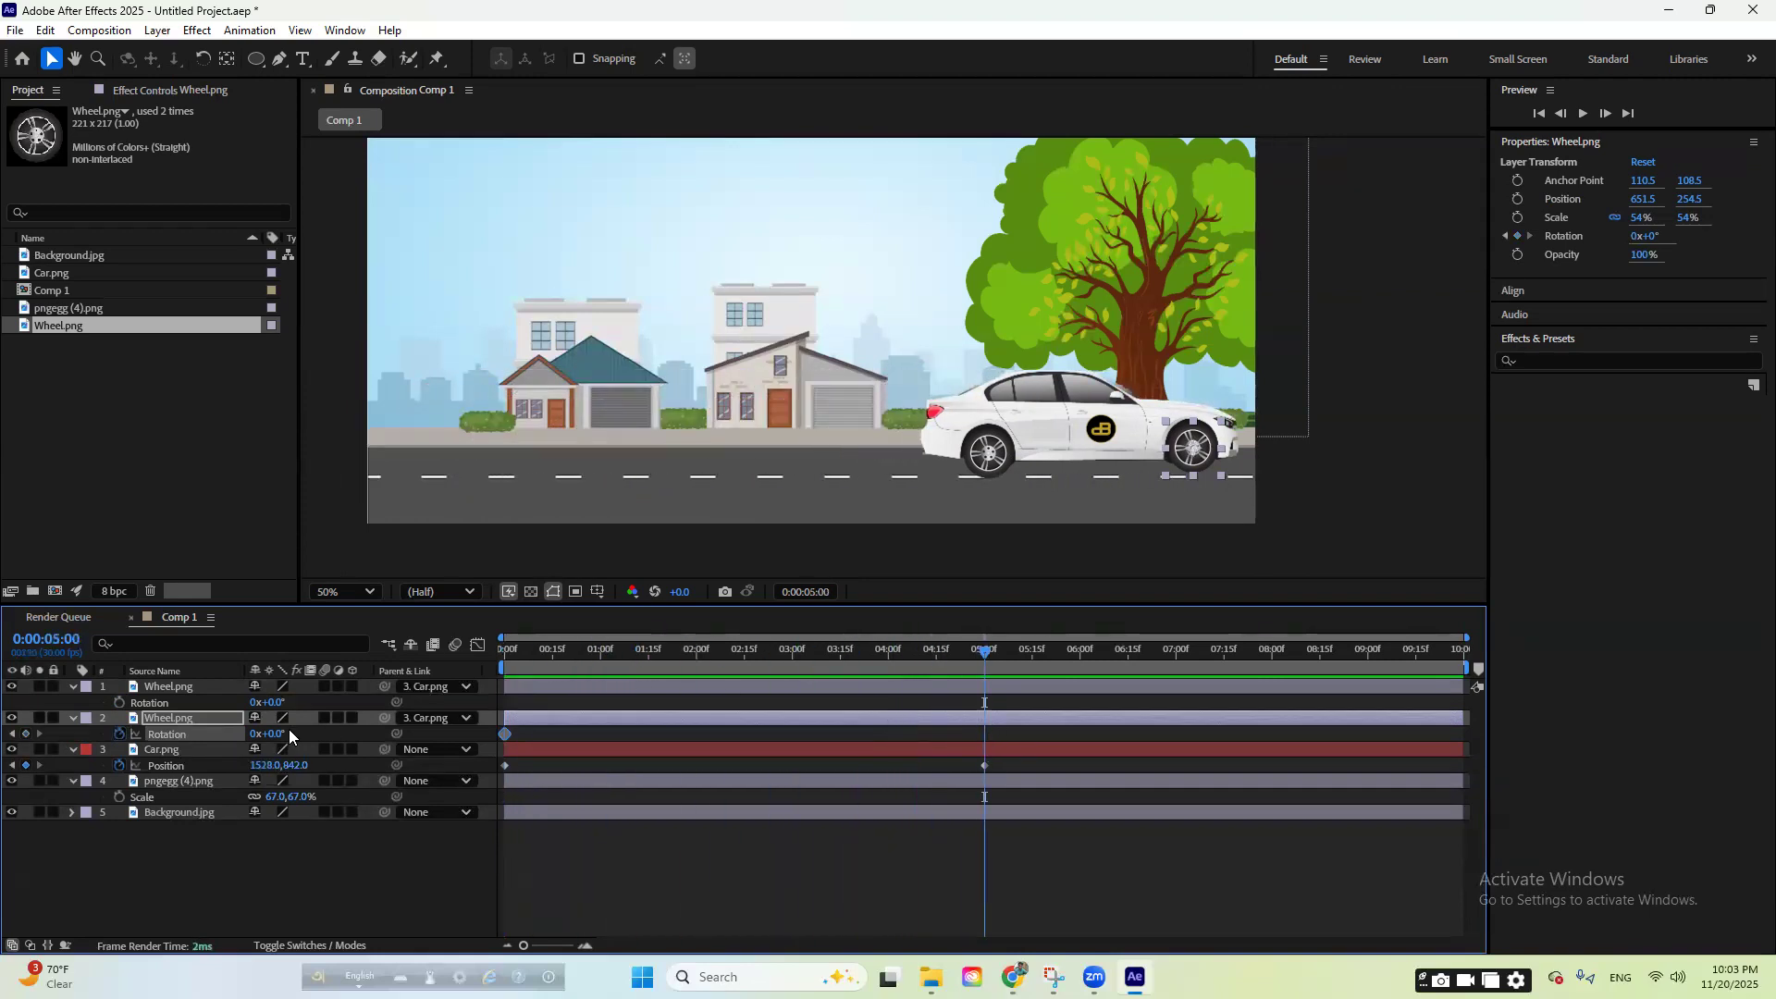
click(259, 734)
text(3)
key(Return)
drag(851, 657, 496, 708)
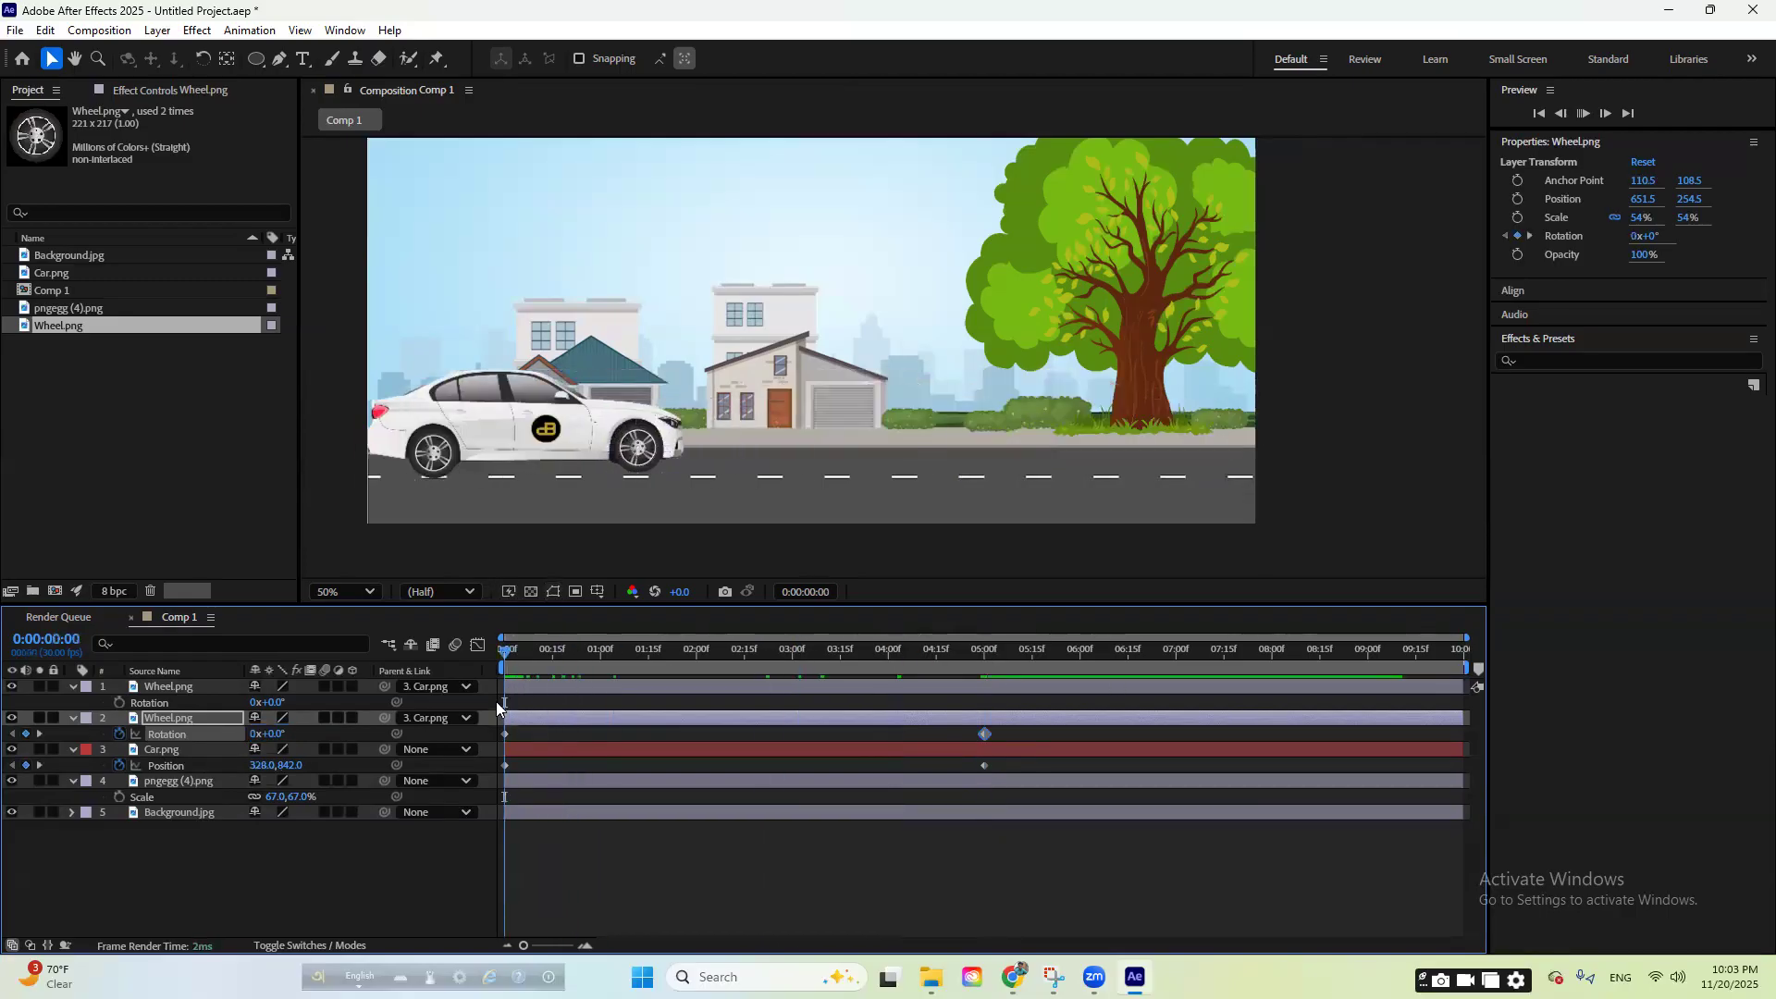
key(space)
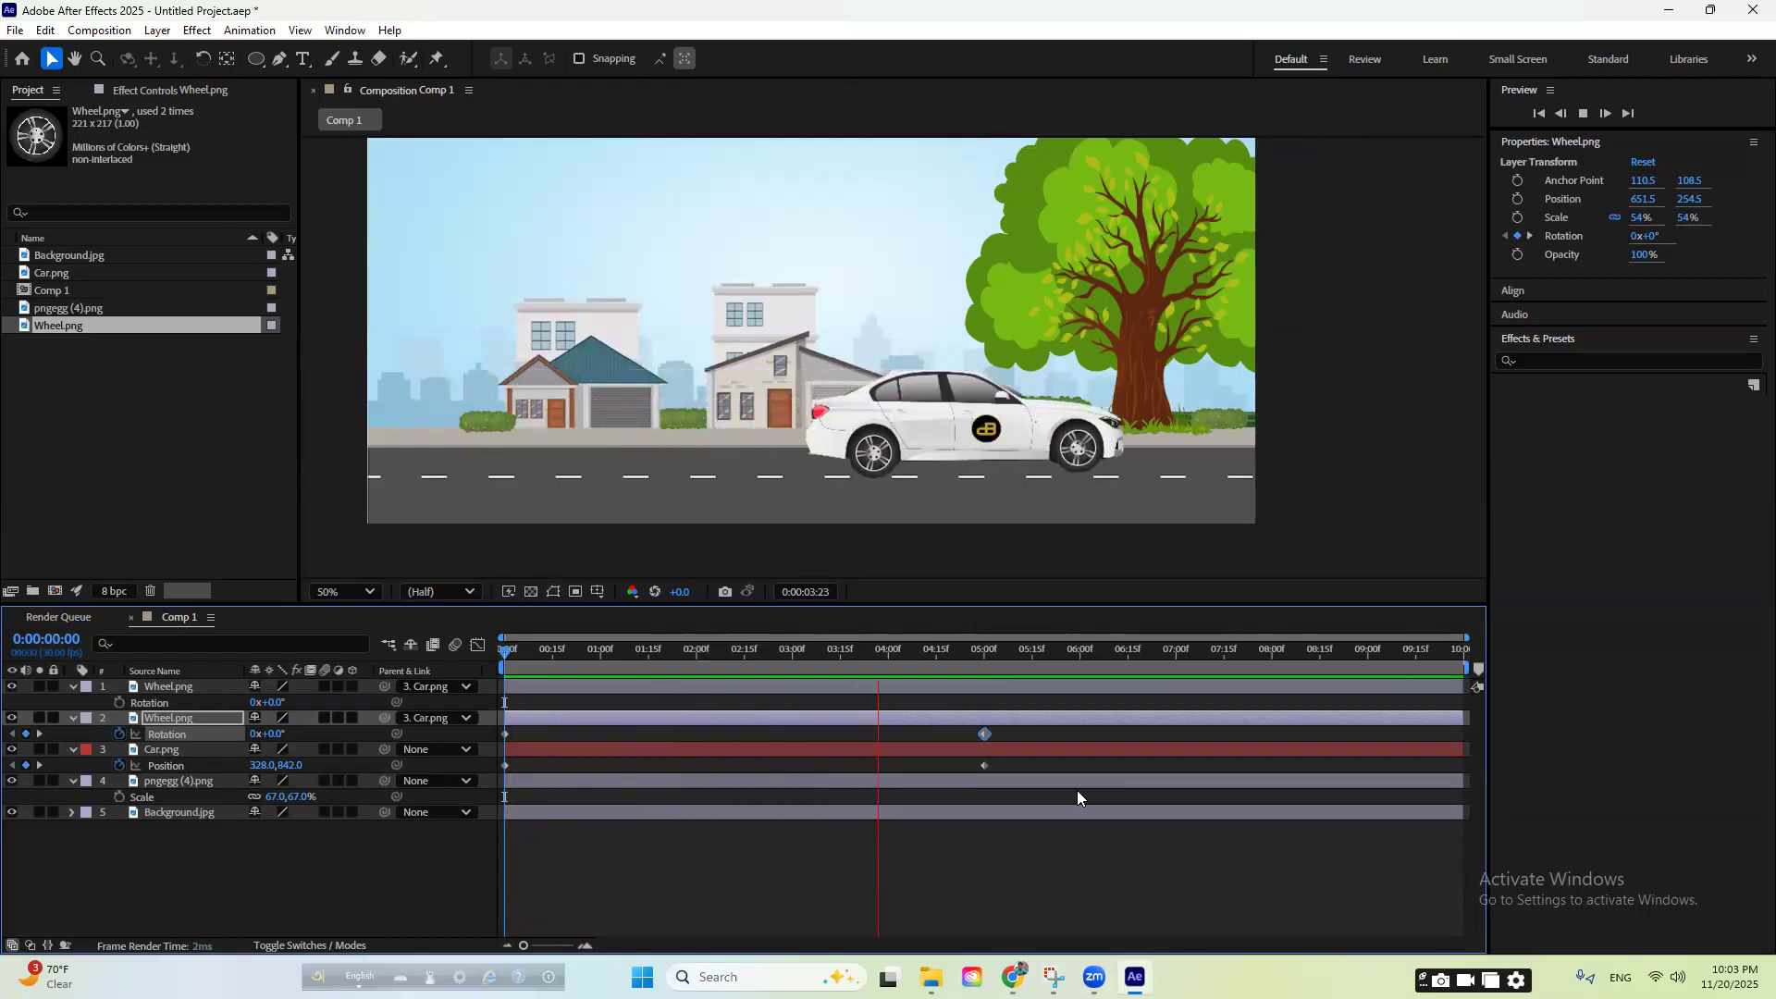
key(space)
- Set a Rotation keyframe on the rear wheel layer at 0:00:00:00
click(966, 686)
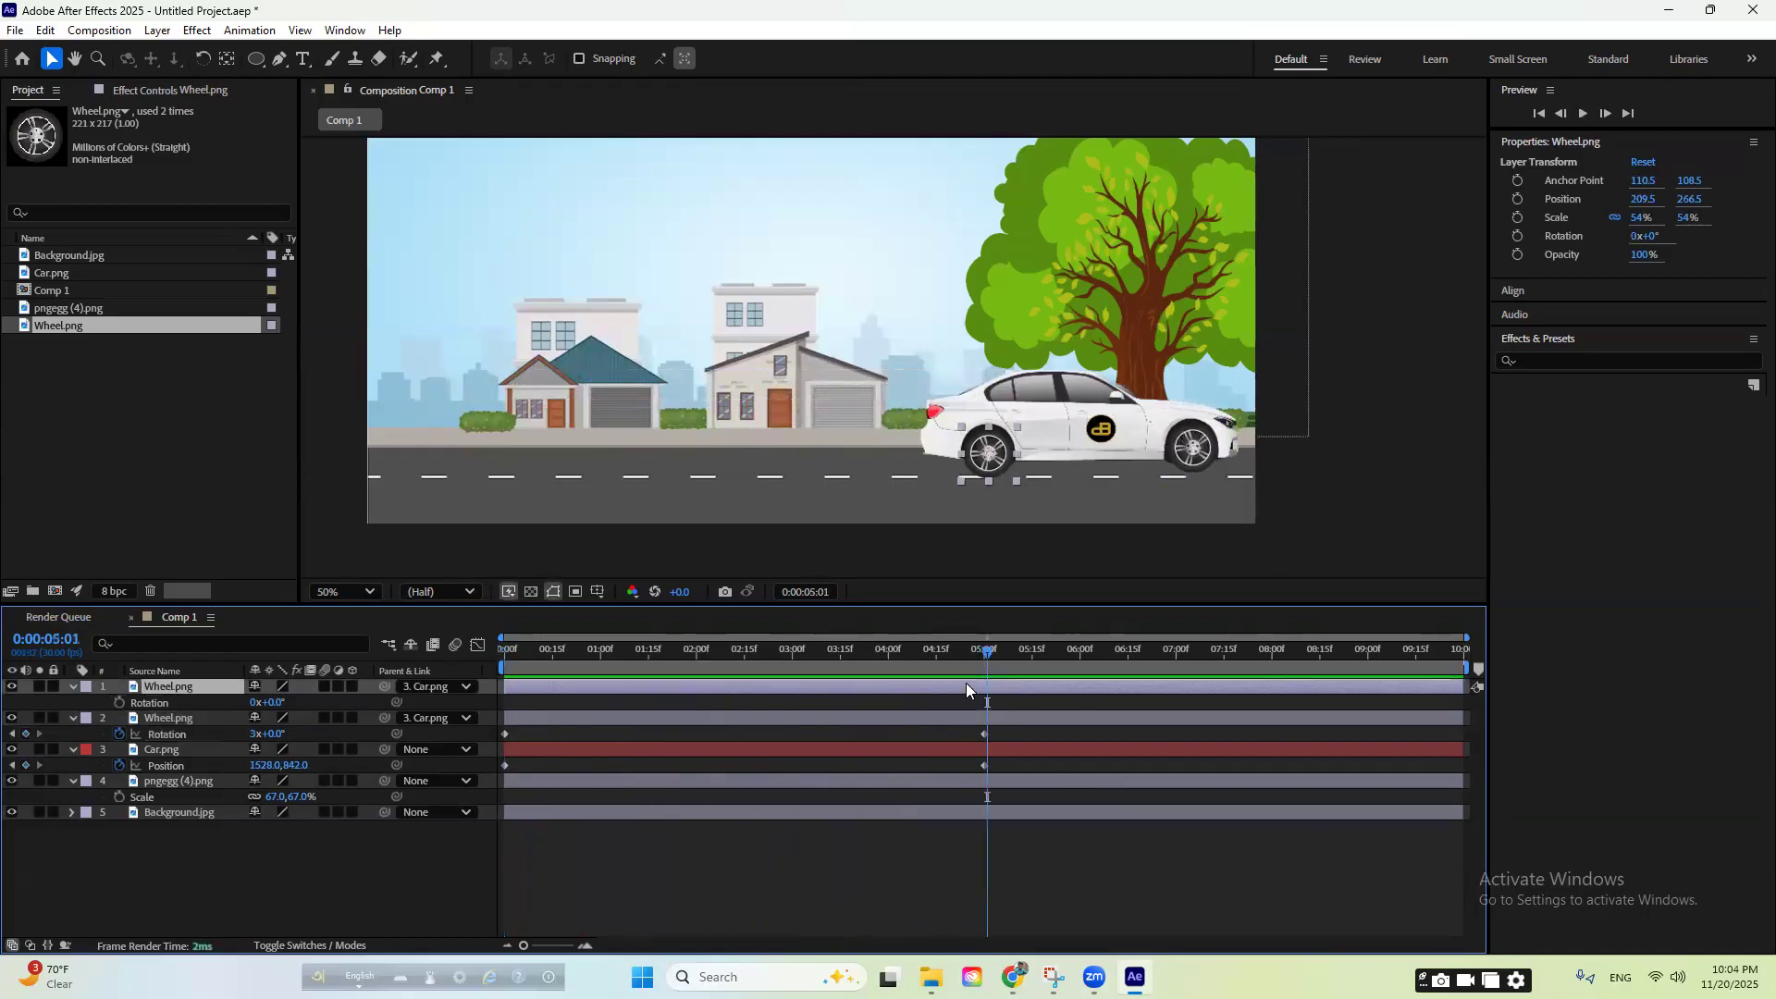
drag(988, 649, 495, 720)
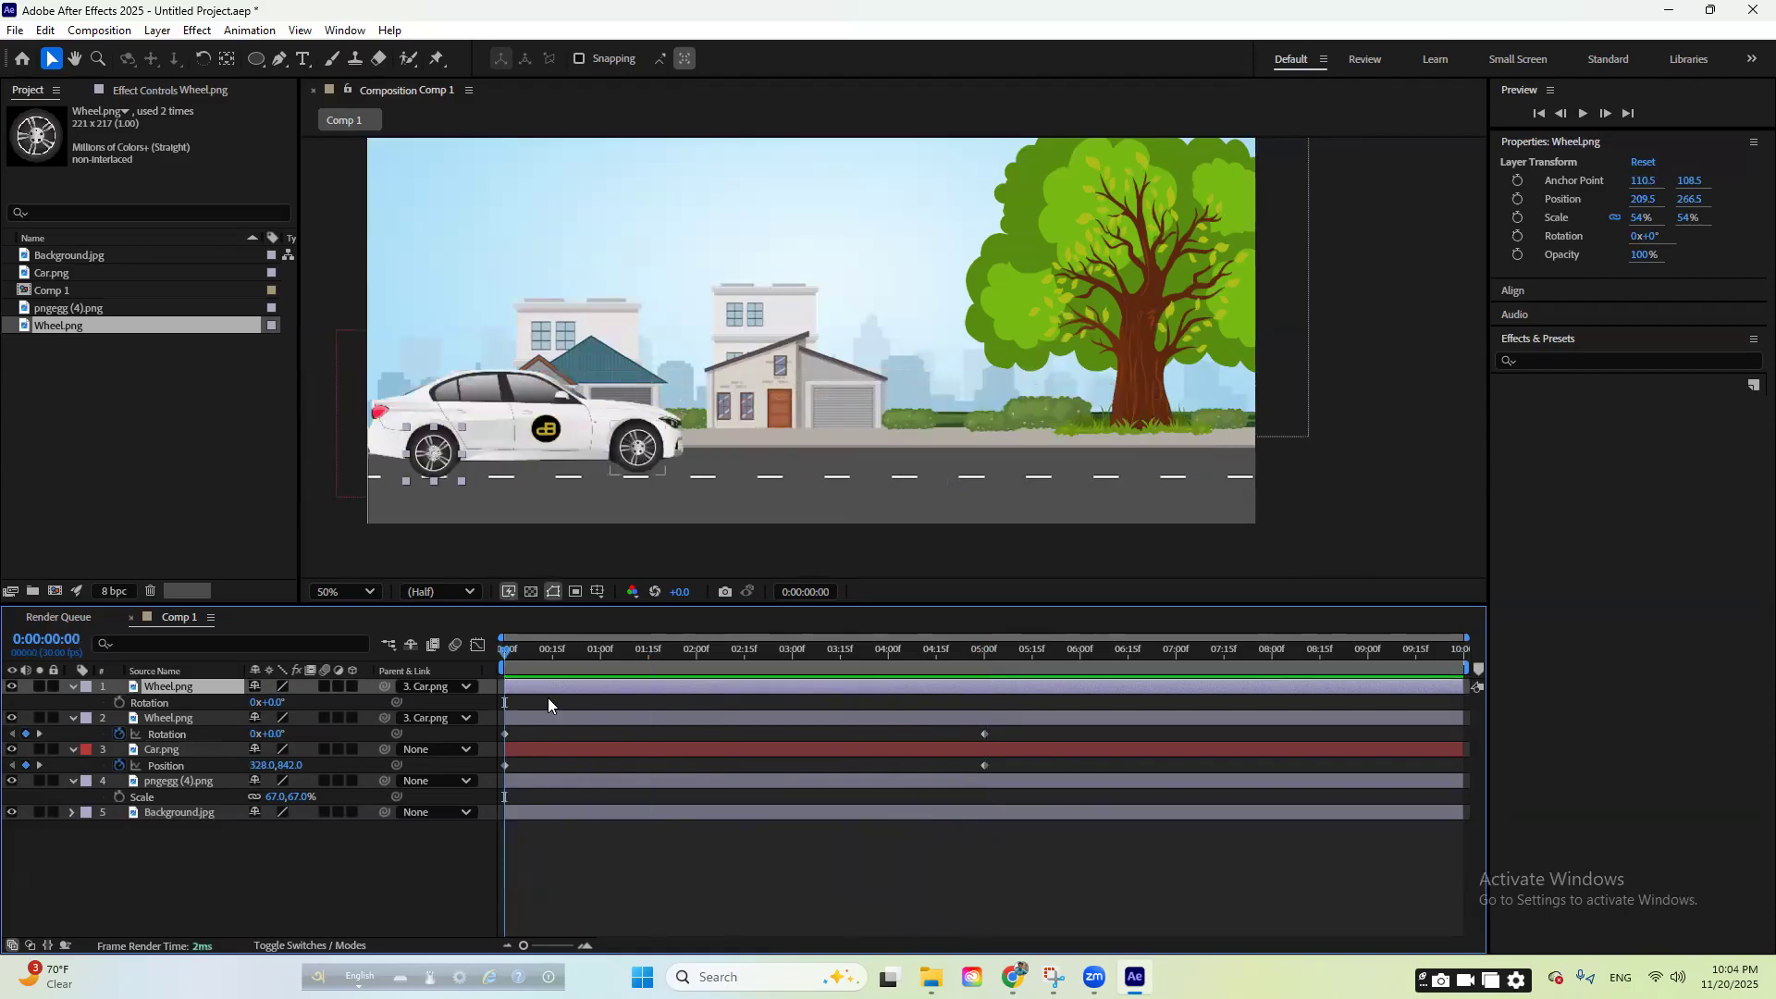
click(120, 702)
- Add a Rotation keyframe of 3 revolutions to the rear wheel at 0:00:05:00 and preview both wheels turning
drag(538, 652, 985, 668)
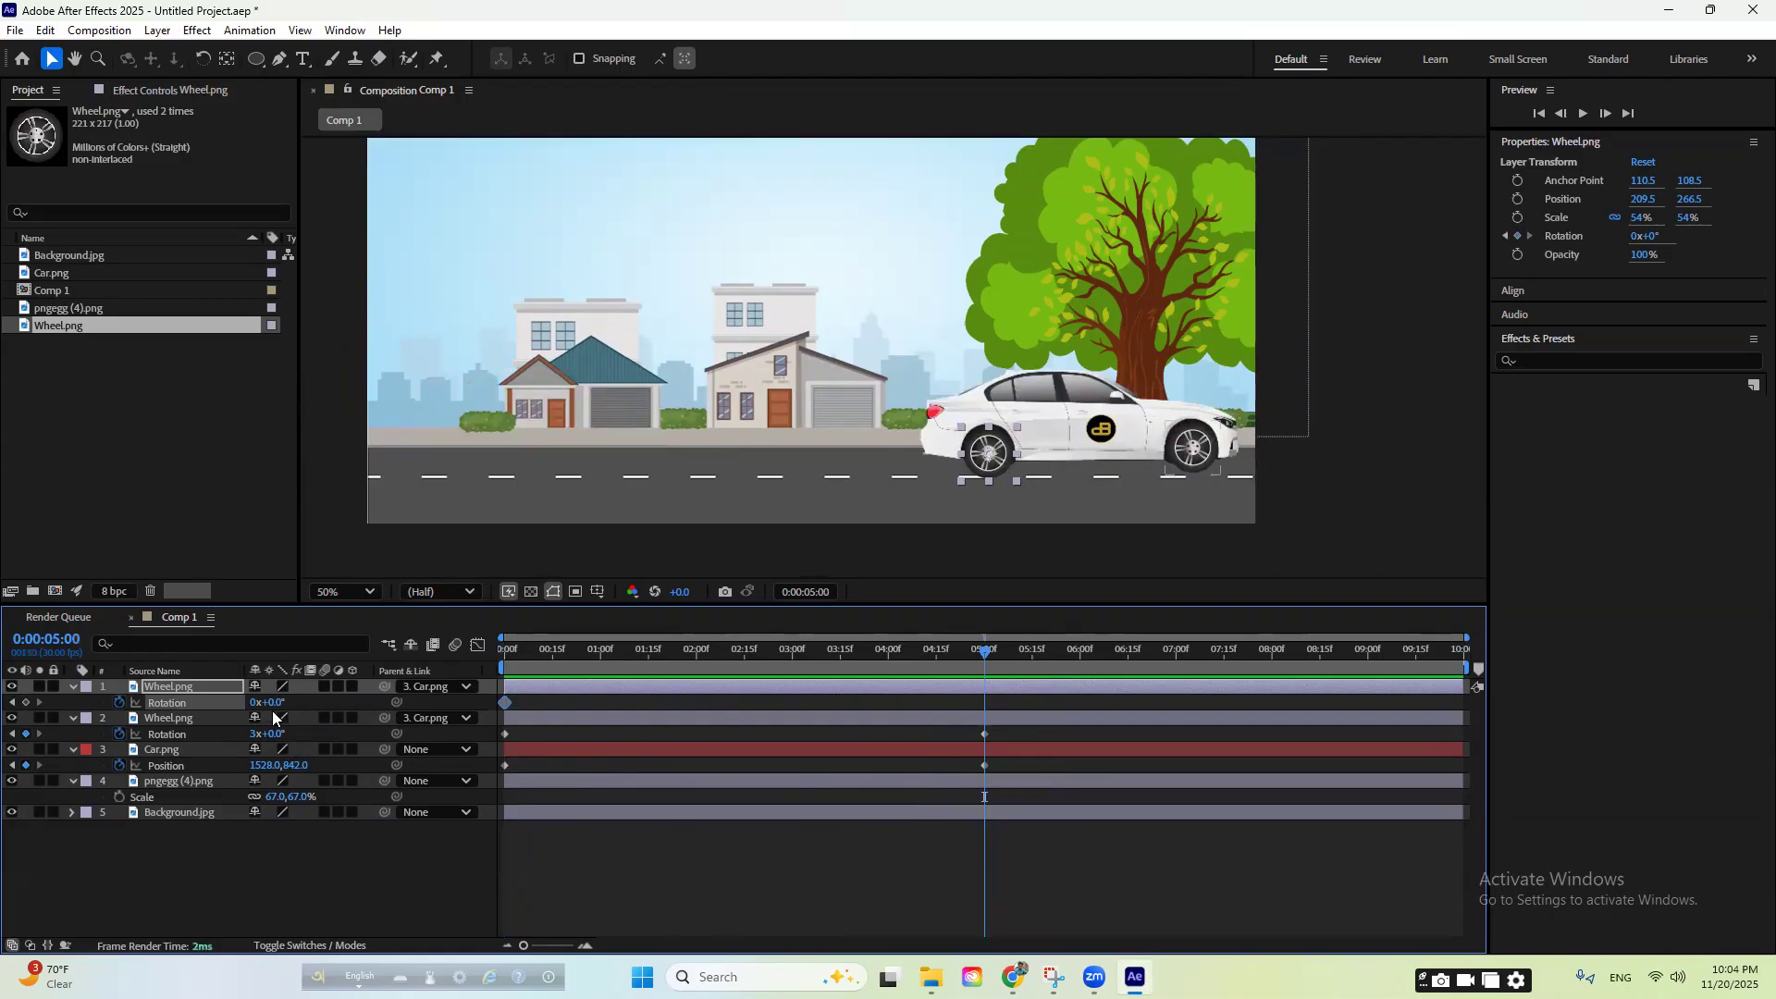
click(254, 702)
text(3)
key(Return)
key(Home)
key(space)
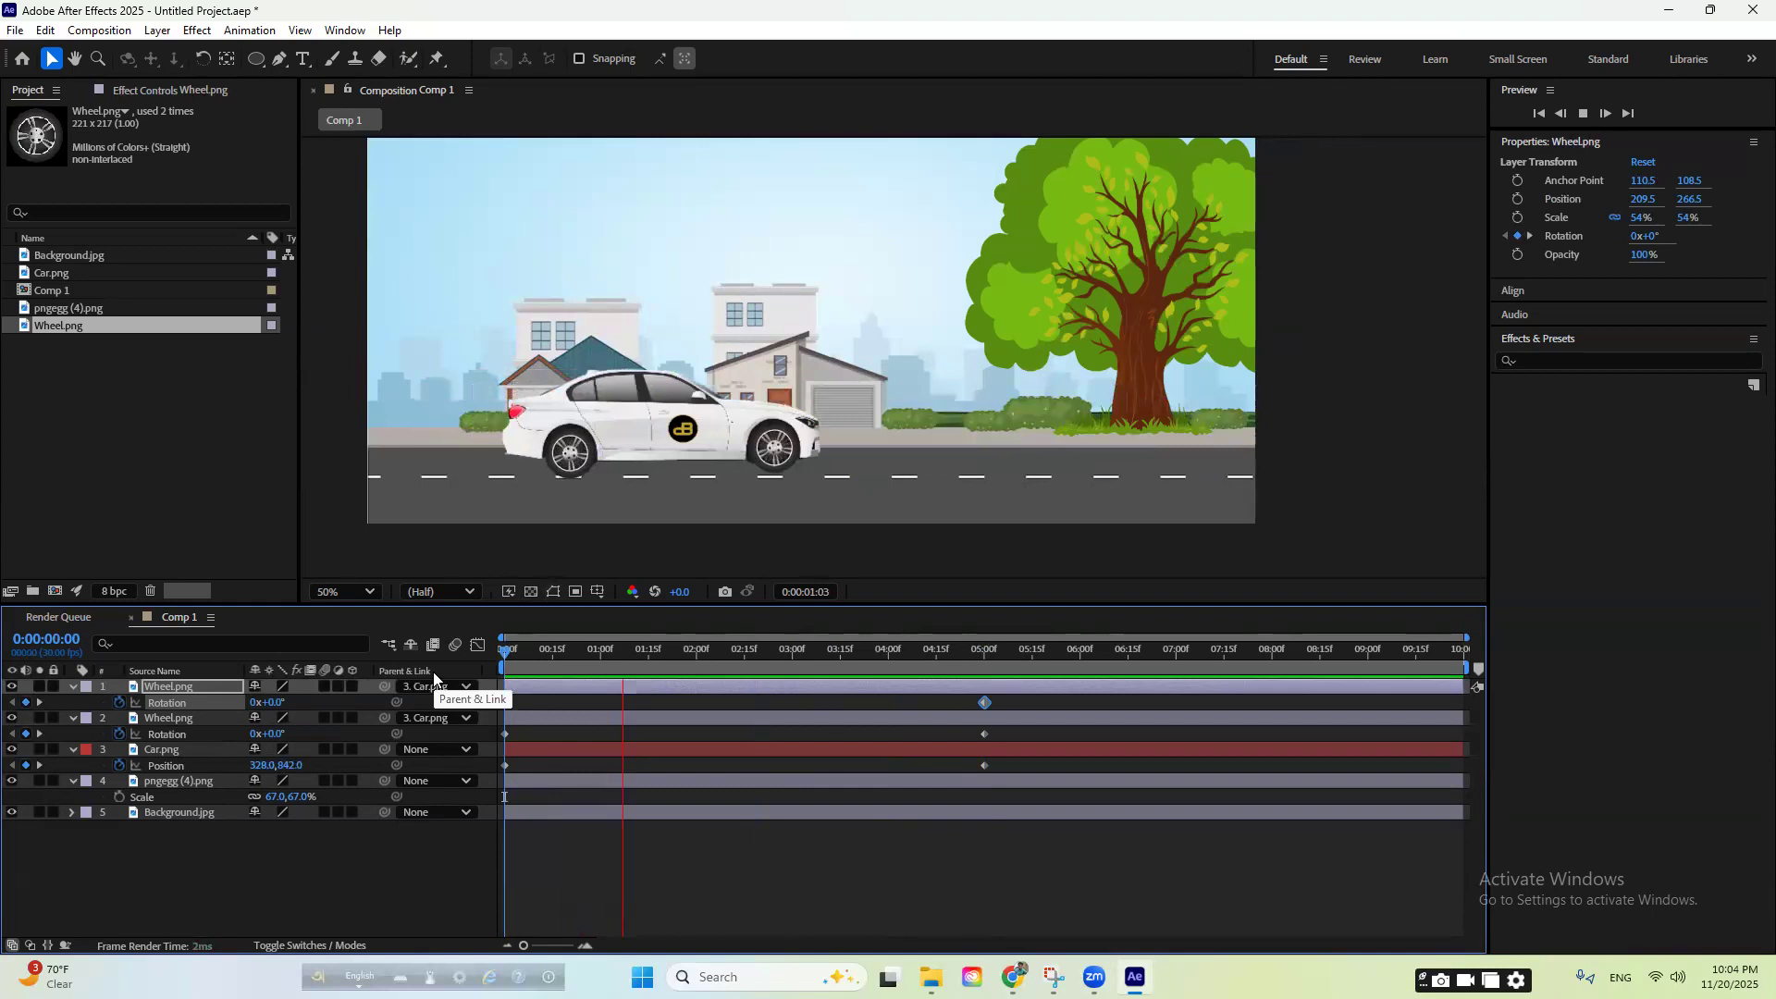
key(space)
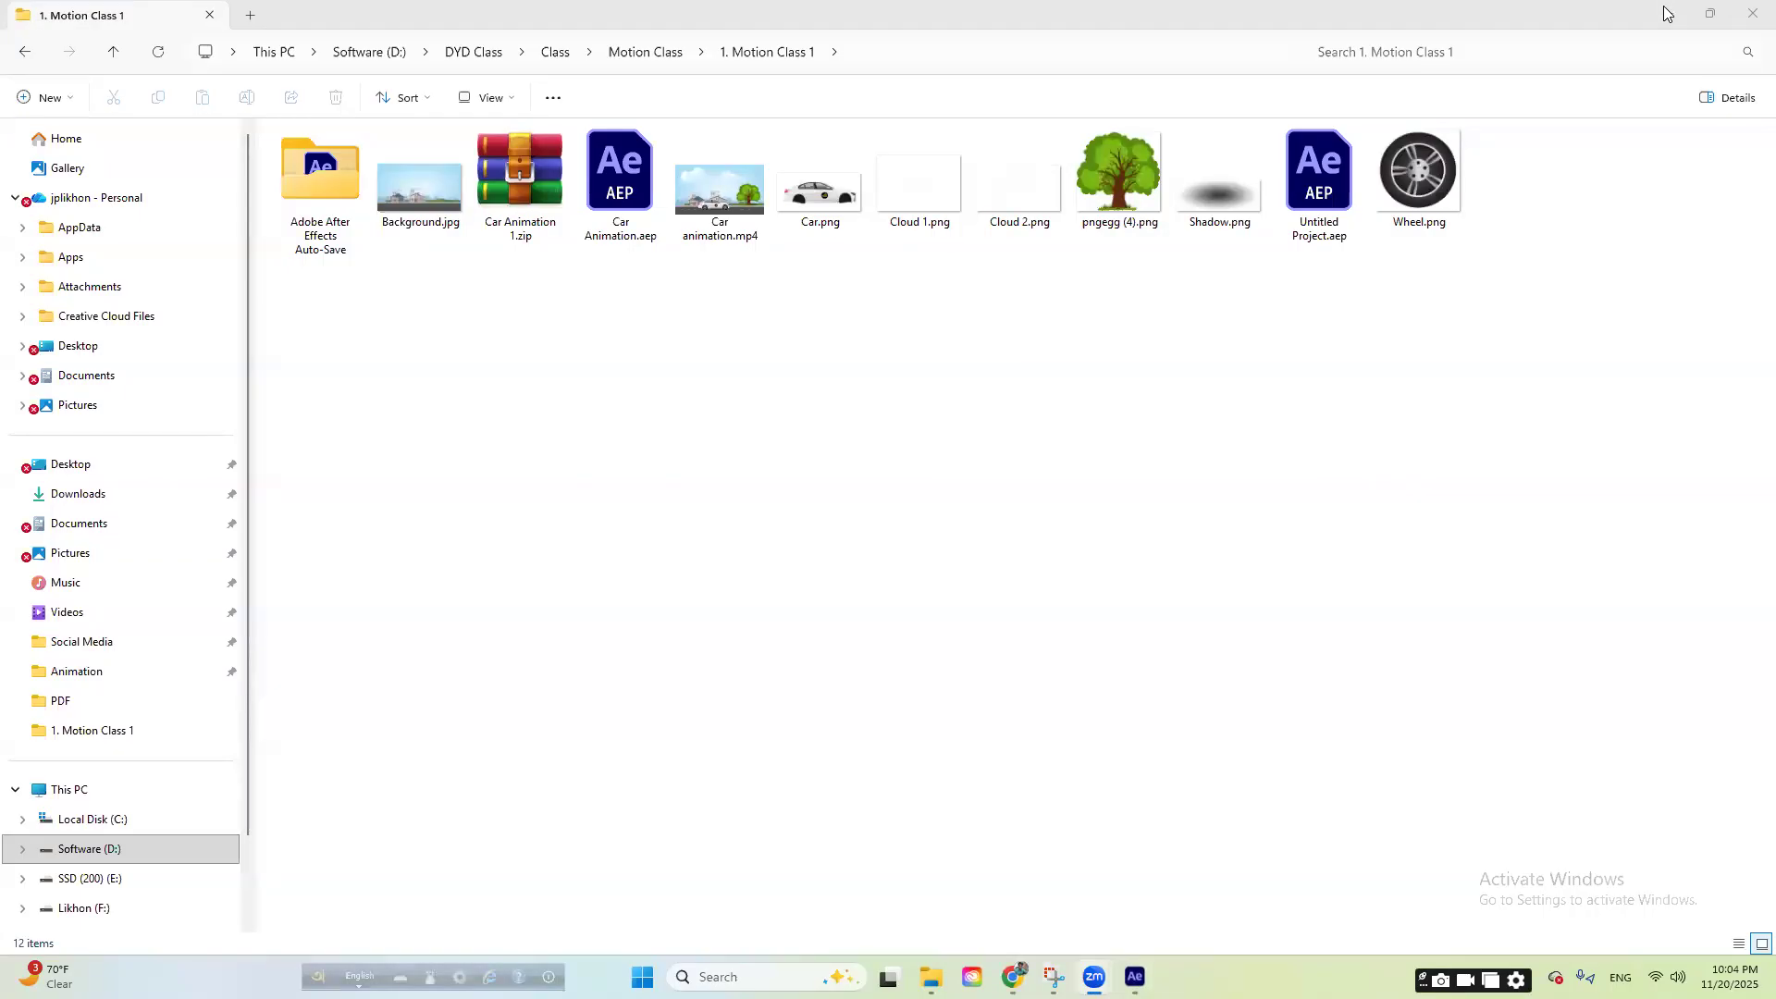
- Import Shadow.png from the 1. Motion Class 1 folder and add it to Comp 1 as the uppermost layer
click(1668, 10)
drag(1219, 185, 254, 861)
scroll(827, 300, down, 4)
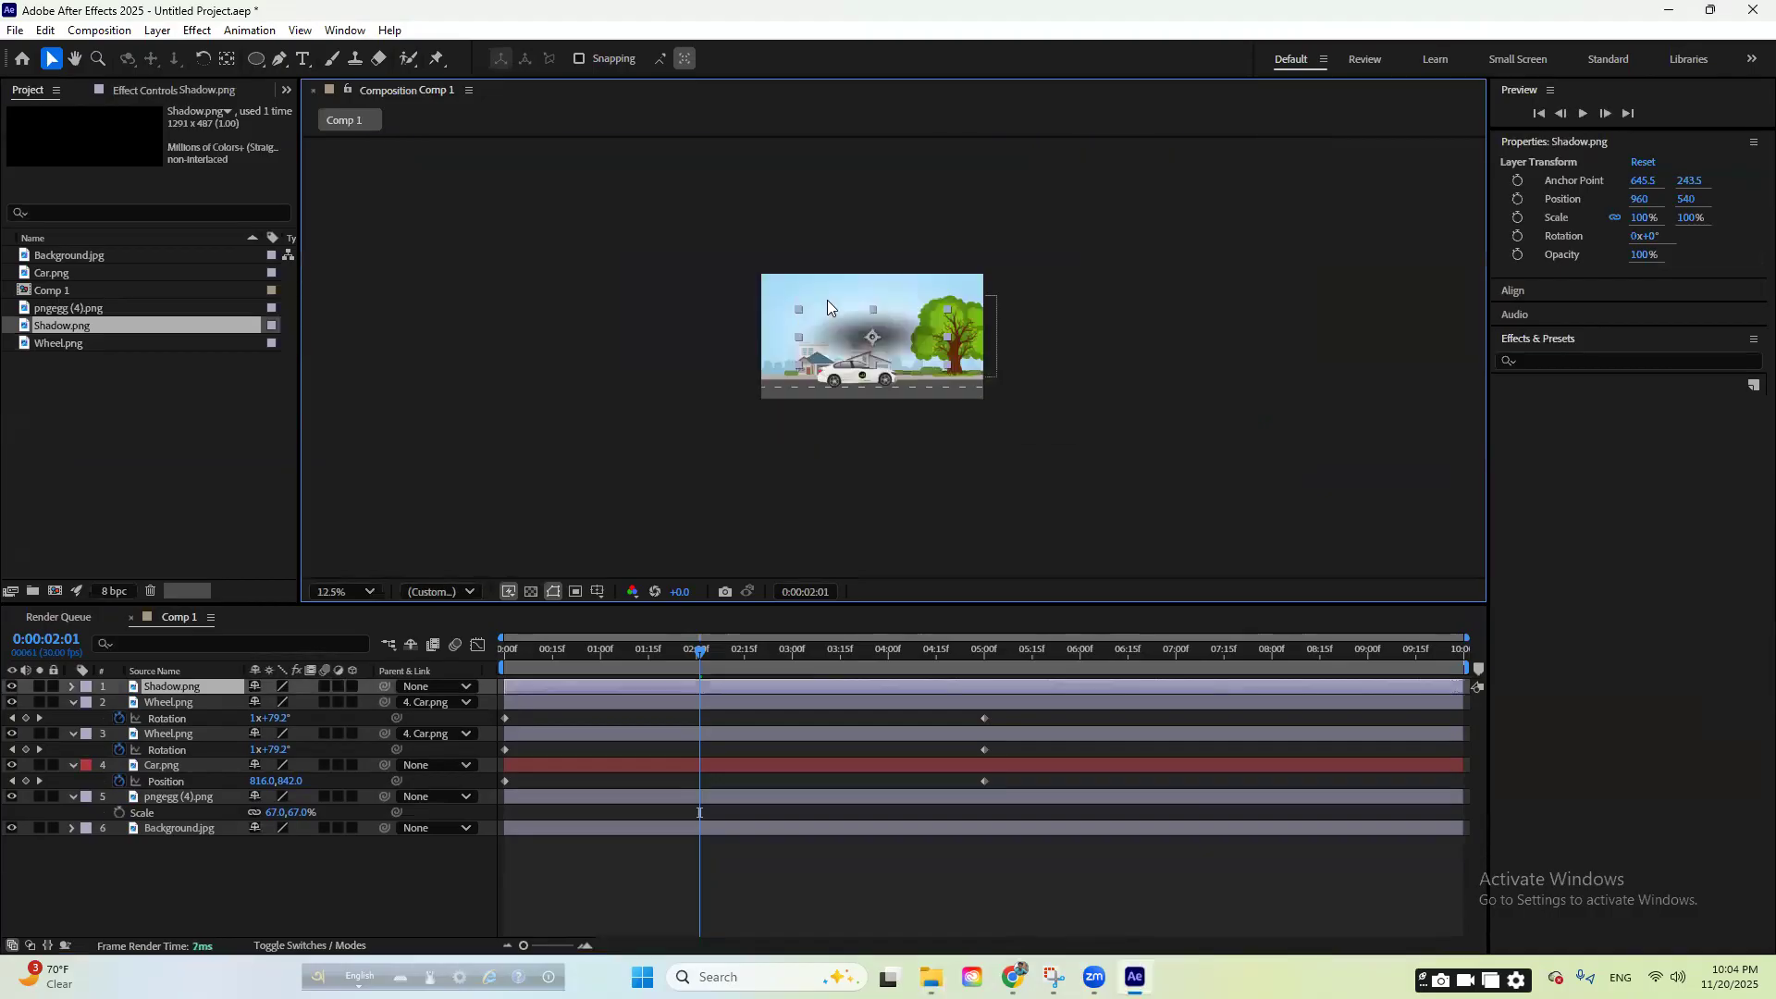
scroll(827, 300, up, 4)
scroll(864, 348, down, 2)
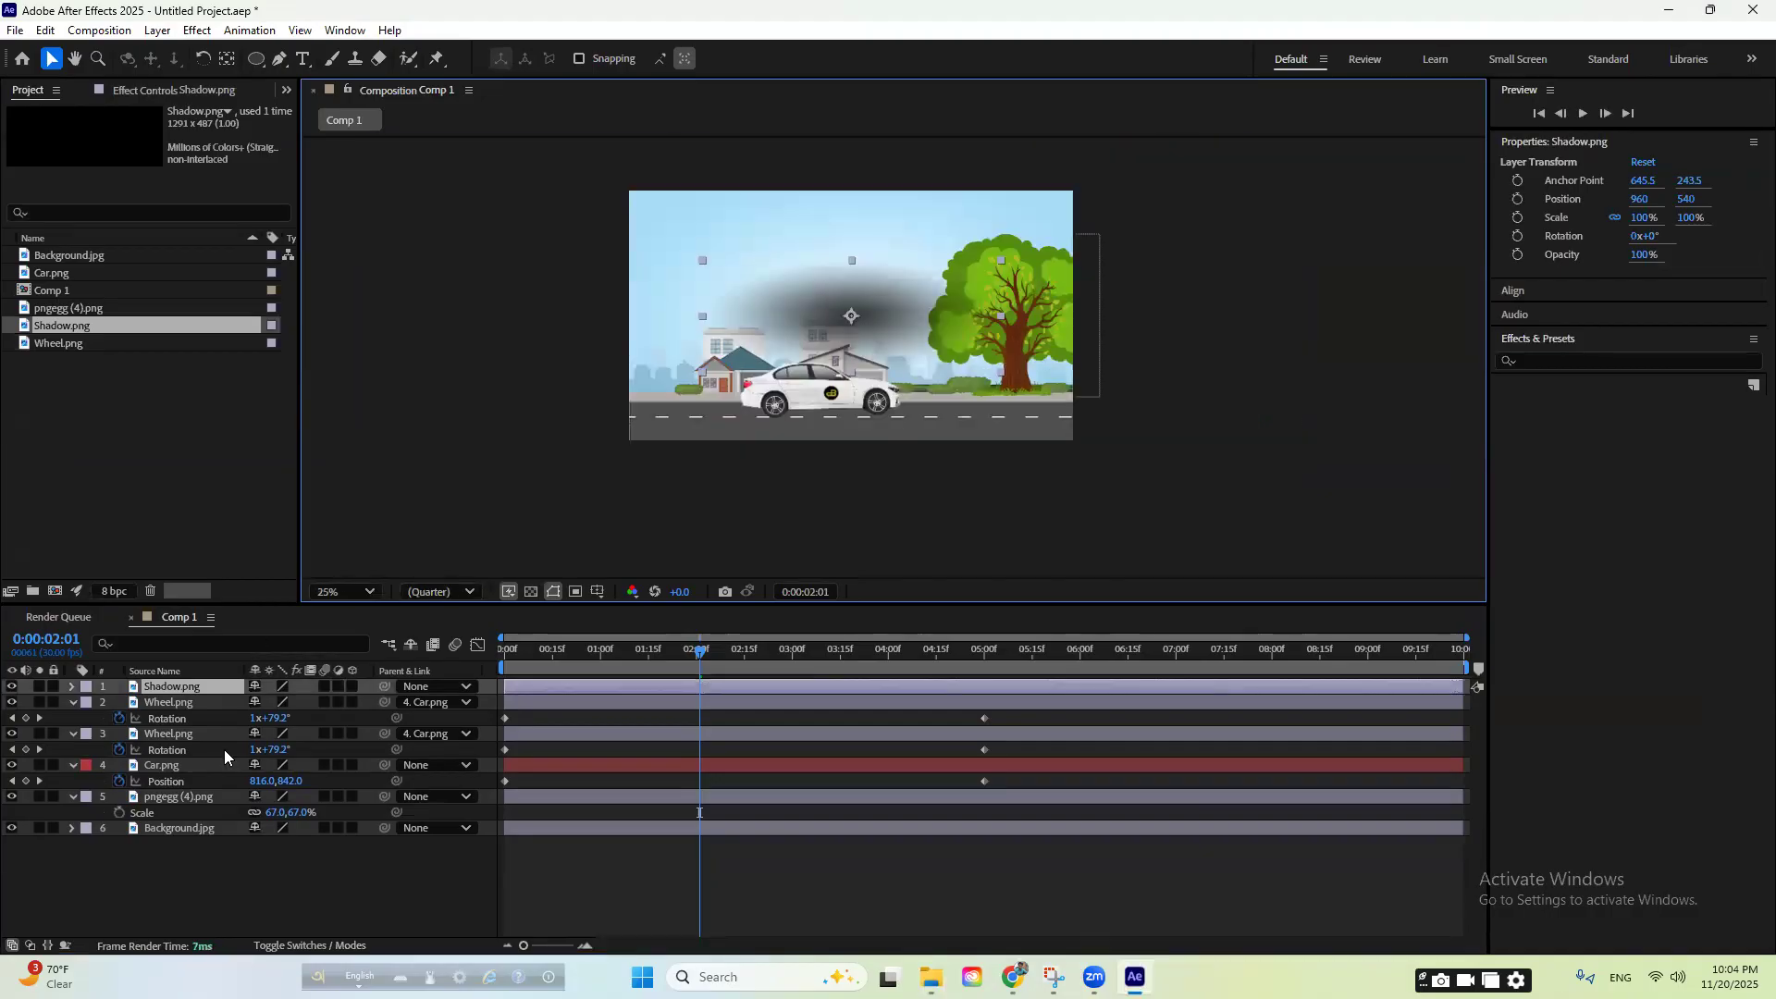
- Flatten the shadow to a scale of about 34.0, 6.9% at the front wheel, and move its layer directly above Background.jpg
key(s)
drag(276, 702, 203, 702)
drag(855, 347, 884, 430)
scroll(883, 428, up, 4)
drag(869, 319, 870, 355)
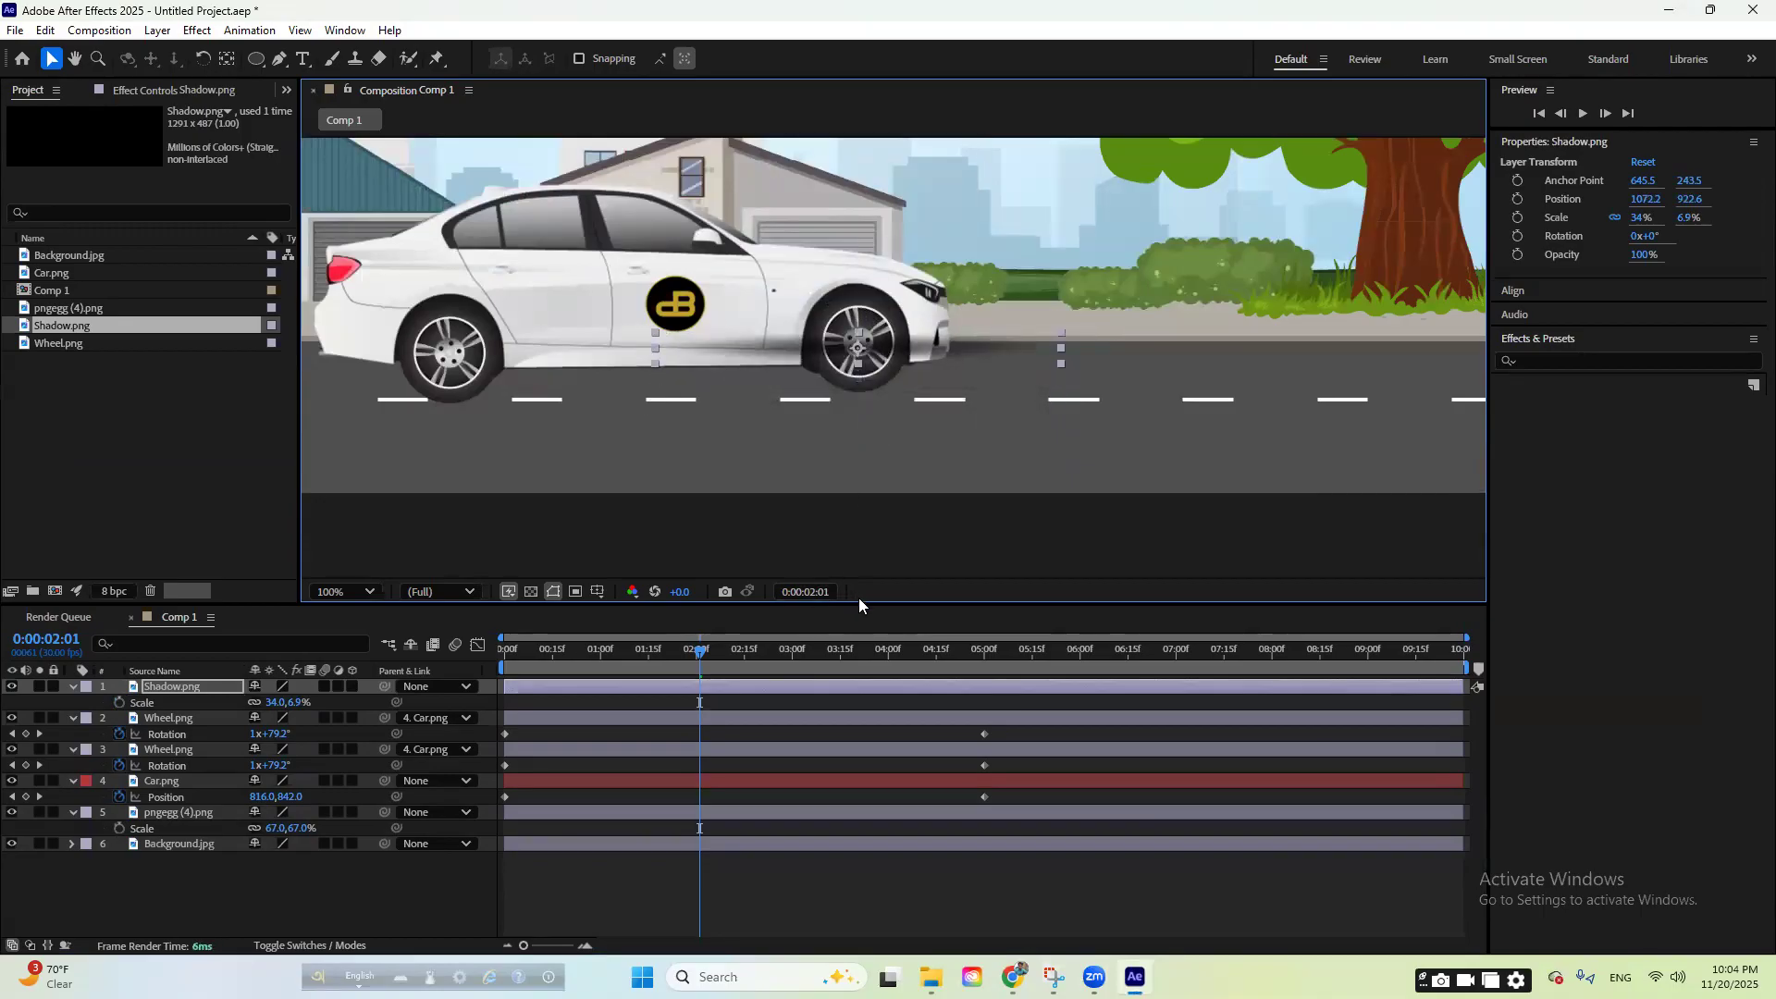
drag(860, 603, 863, 546)
drag(189, 645, 219, 763)
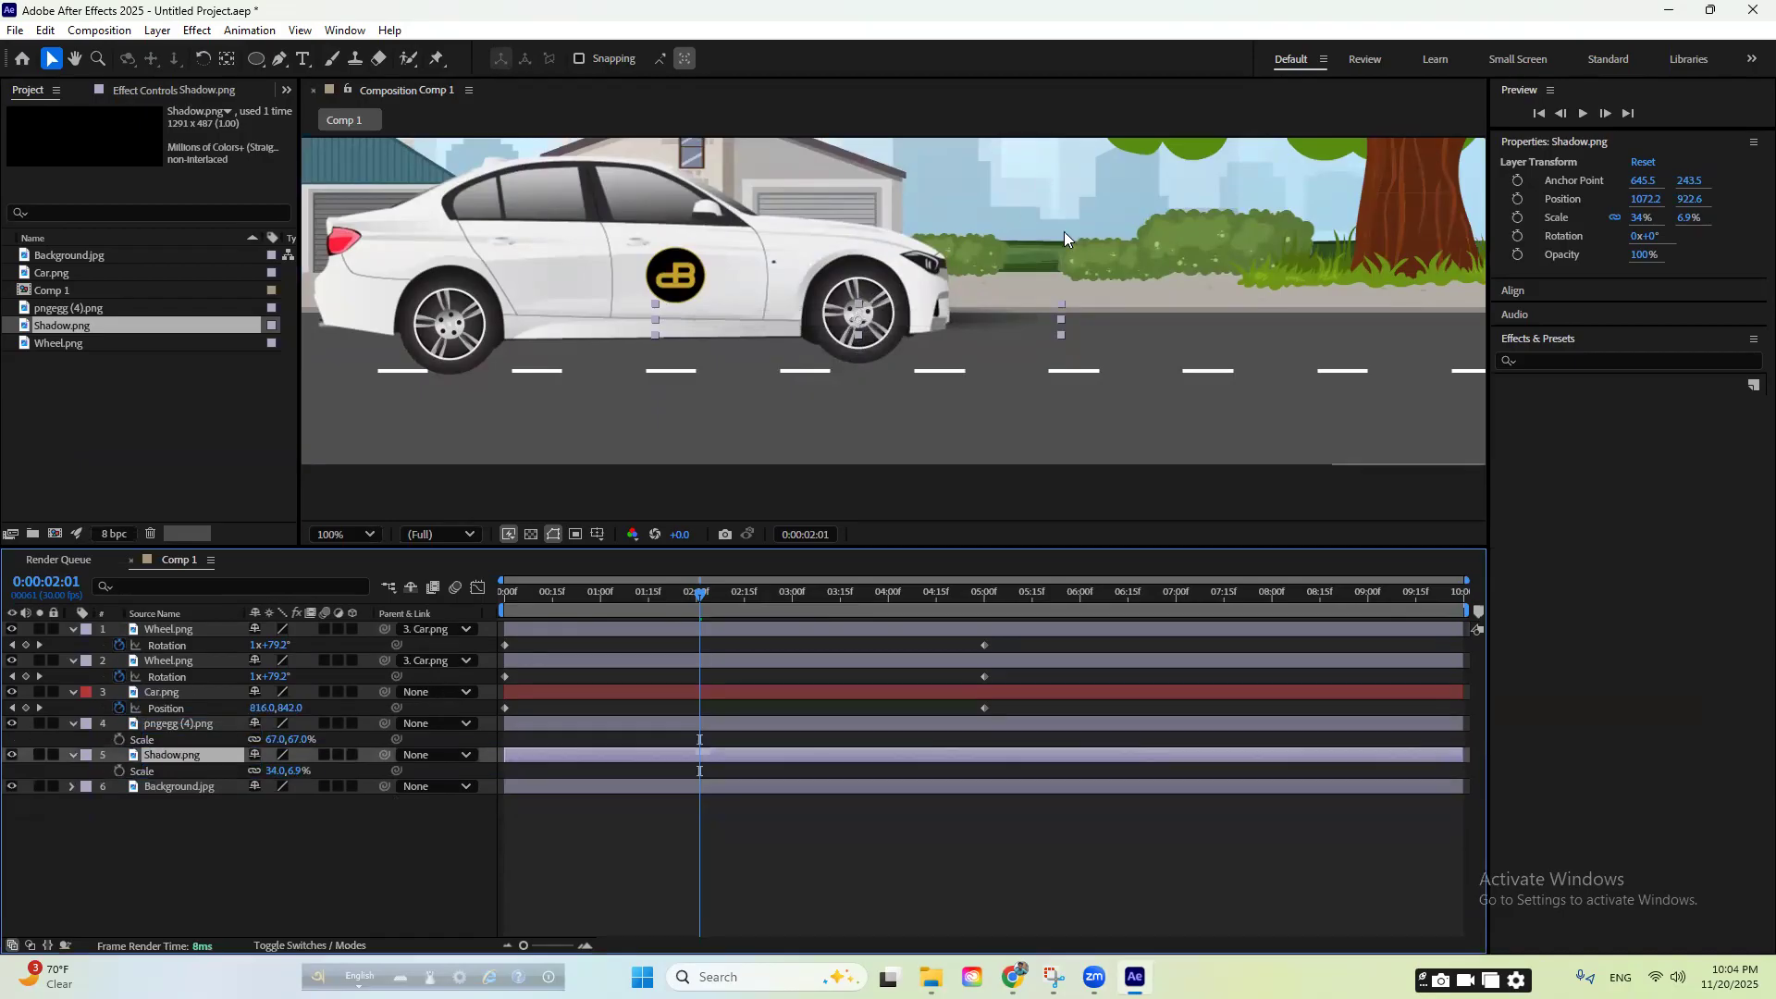
- Shrink the shadow to about 21.6, 4.4% and place it under the front wheel at about X 1076, Y 970
drag(973, 330, 990, 365)
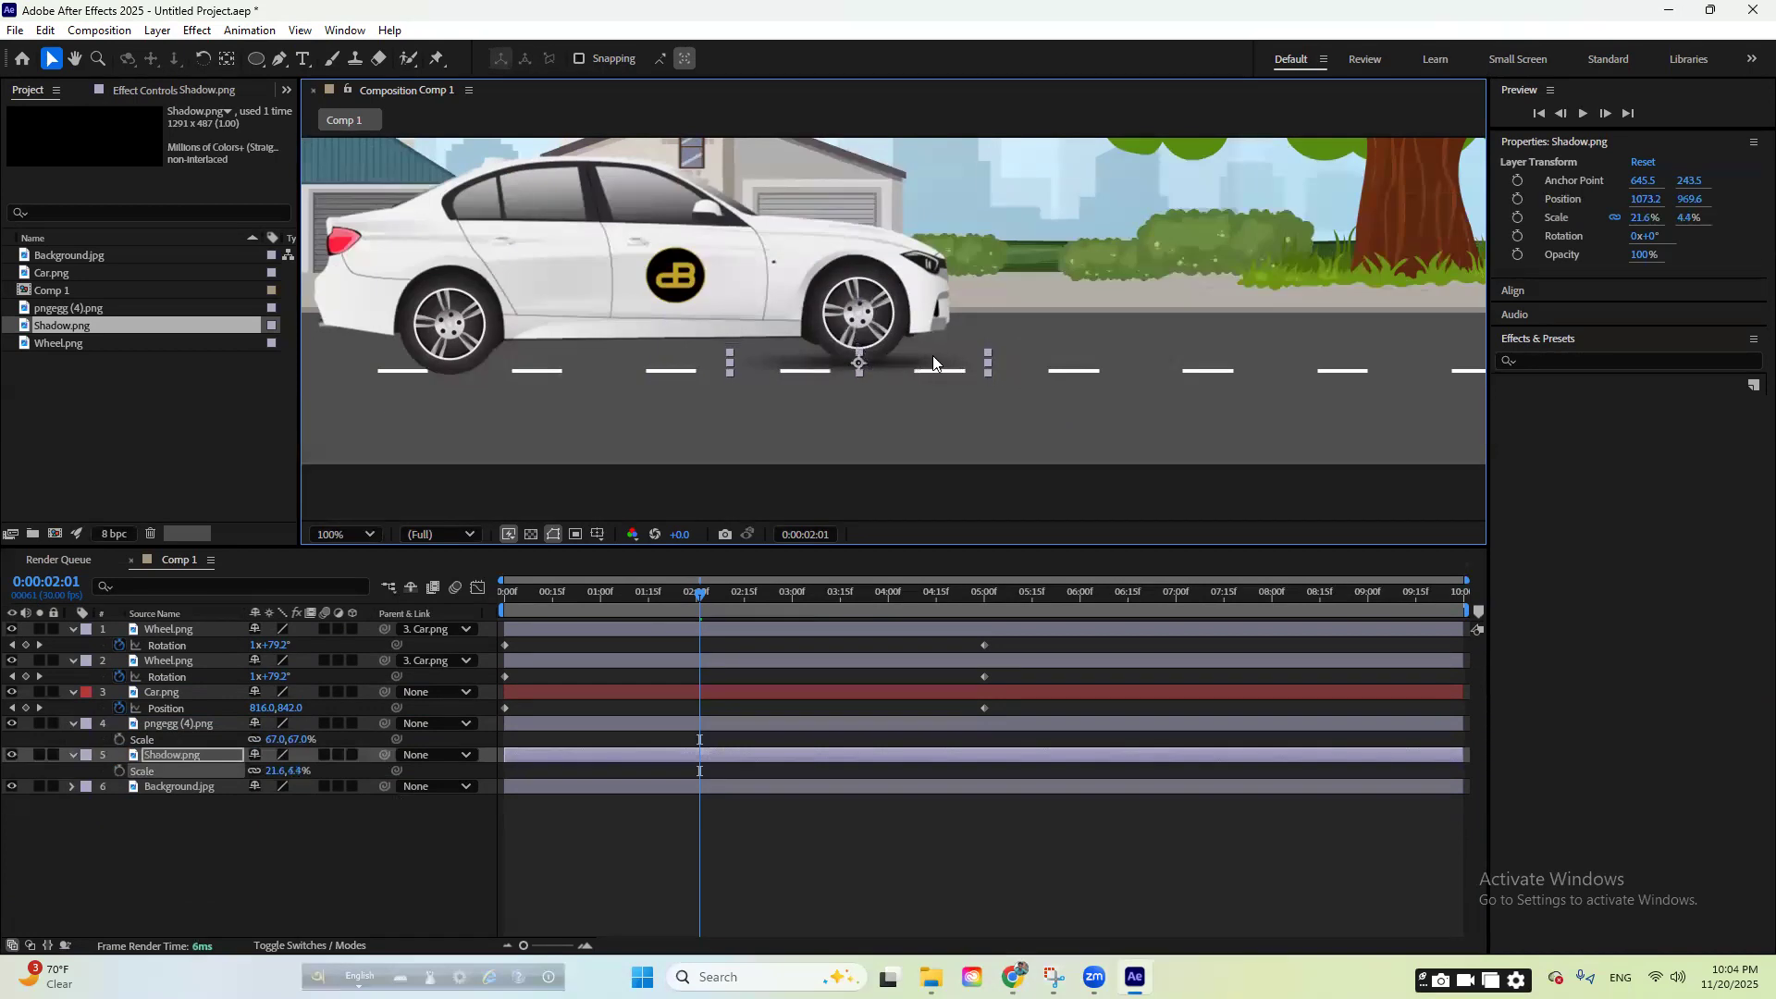
key(Right)
key(Right)
key(Right)
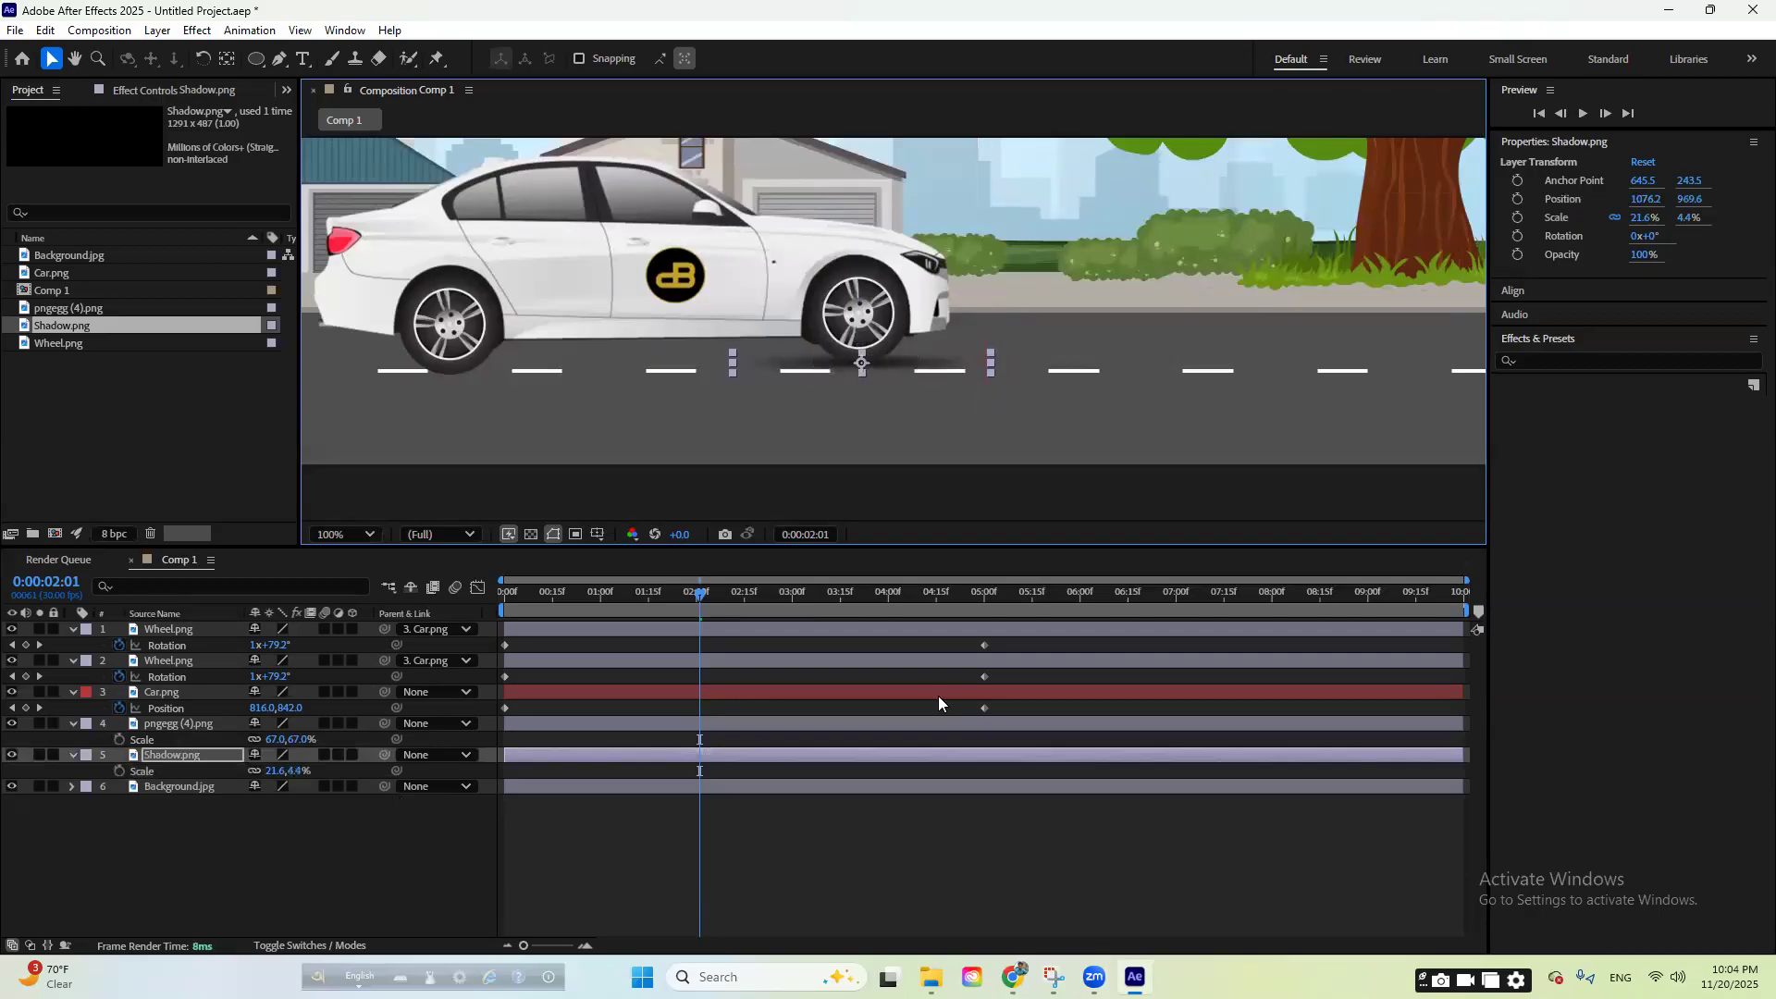
drag(534, 398, 653, 396)
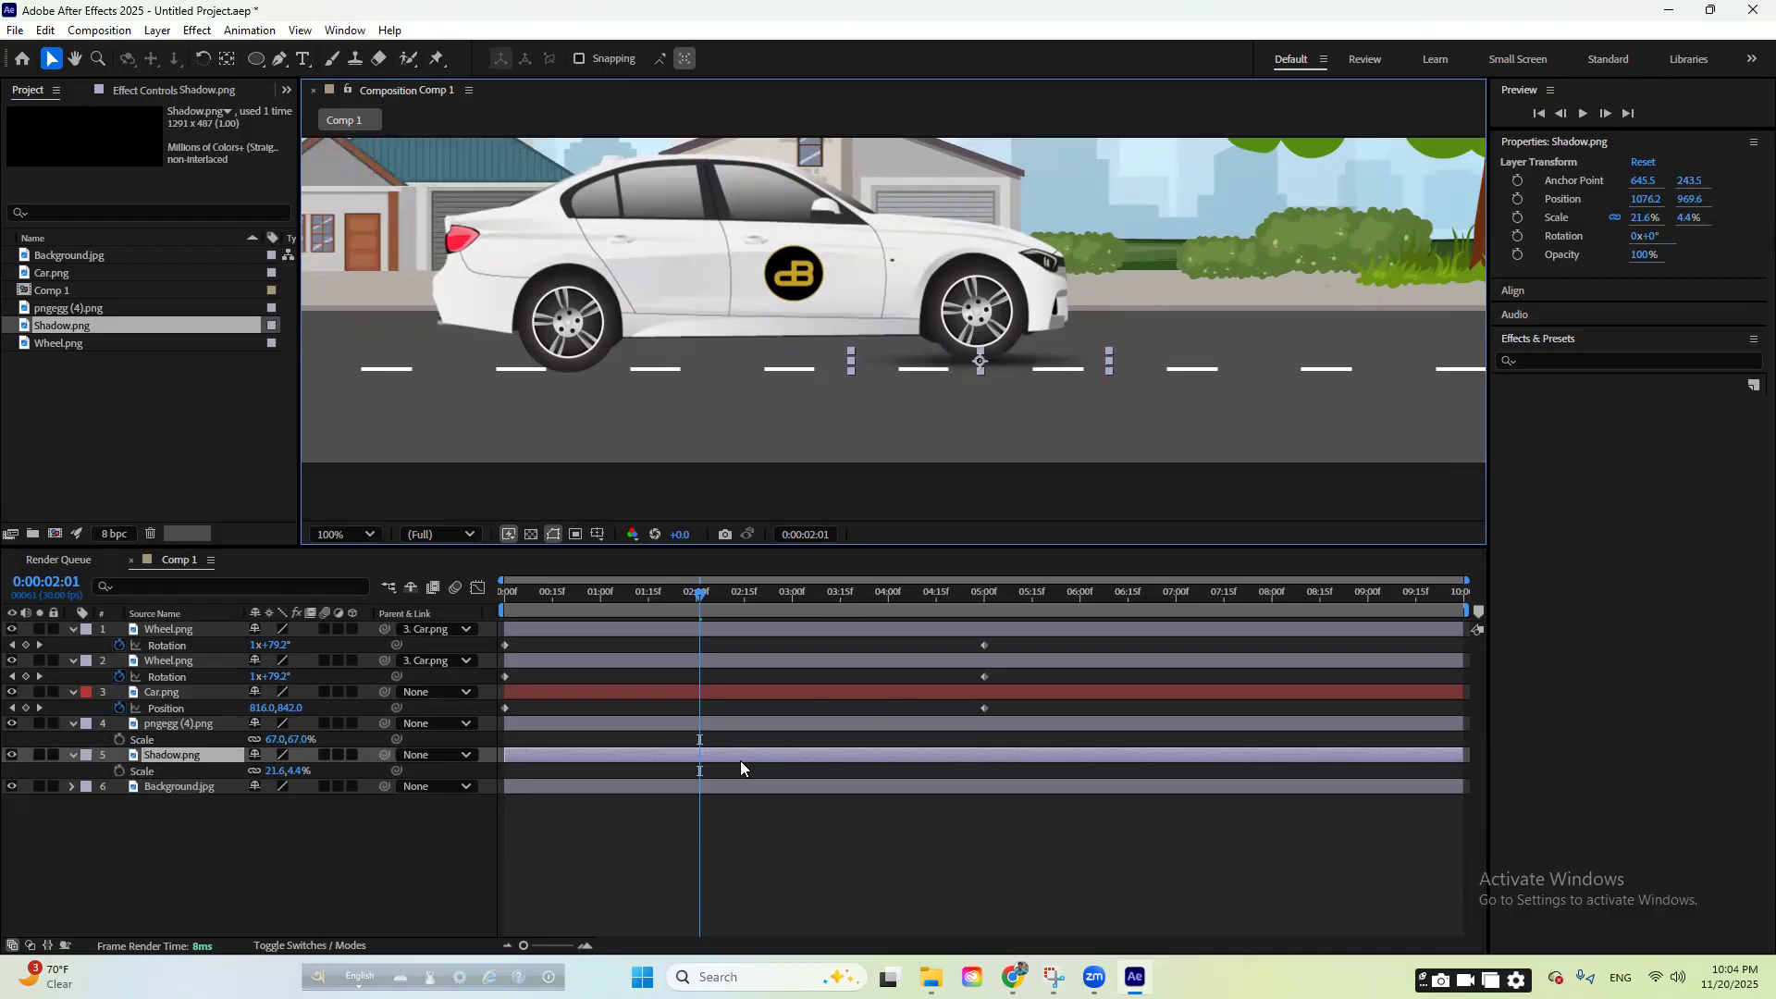
- Duplicate the Shadow.png layer and place the copy under the rear wheel at about X 629, Y 979
key(ctrl+d)
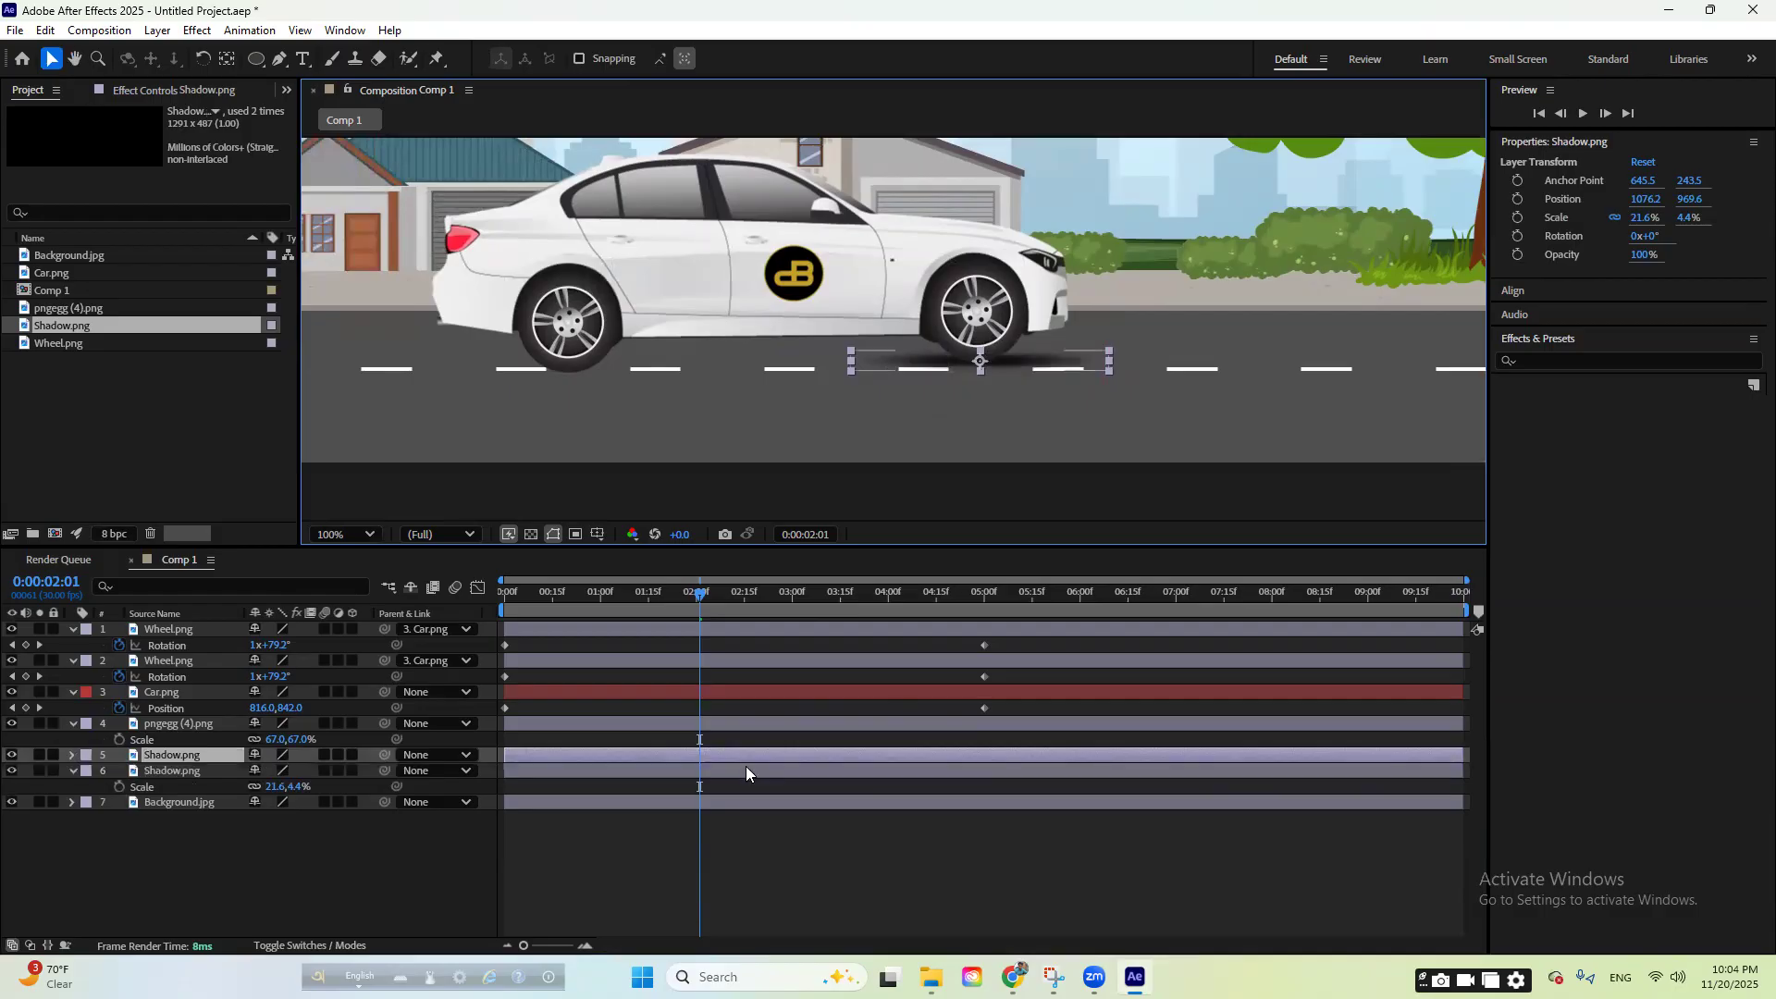
drag(981, 370, 570, 373)
scroll(664, 405, down, 2)
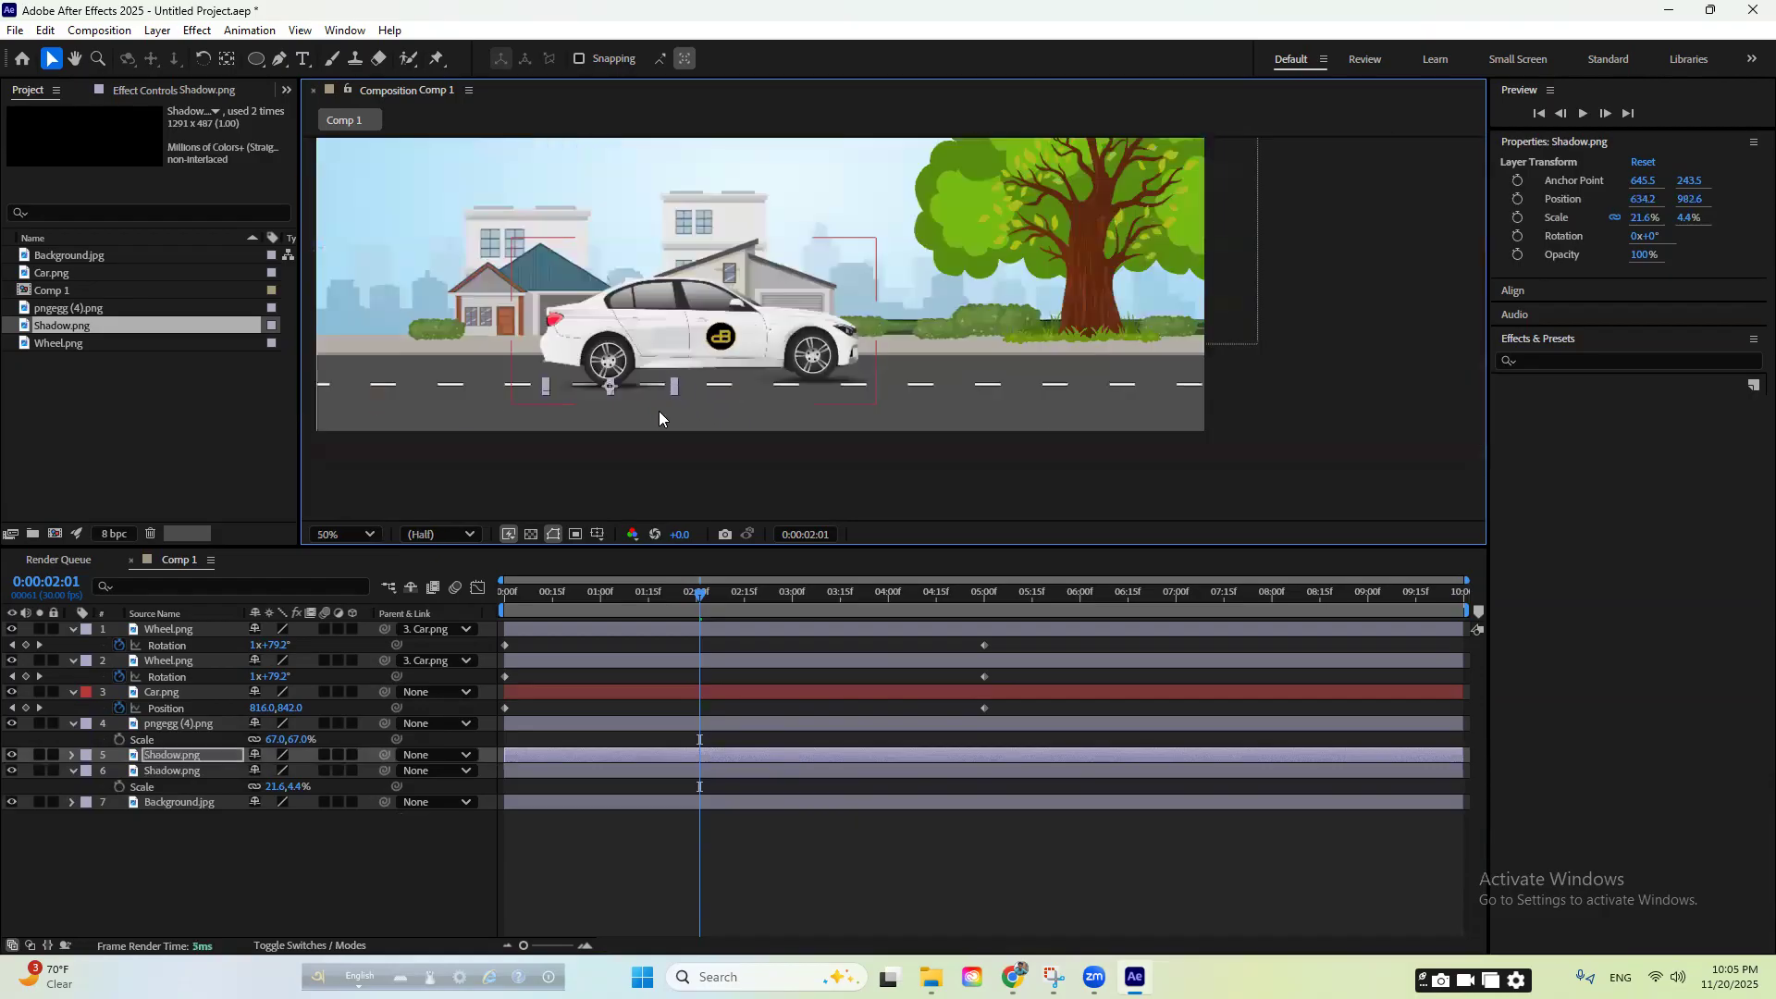
drag(504, 611, 823, 667)
key(ctrl+z)
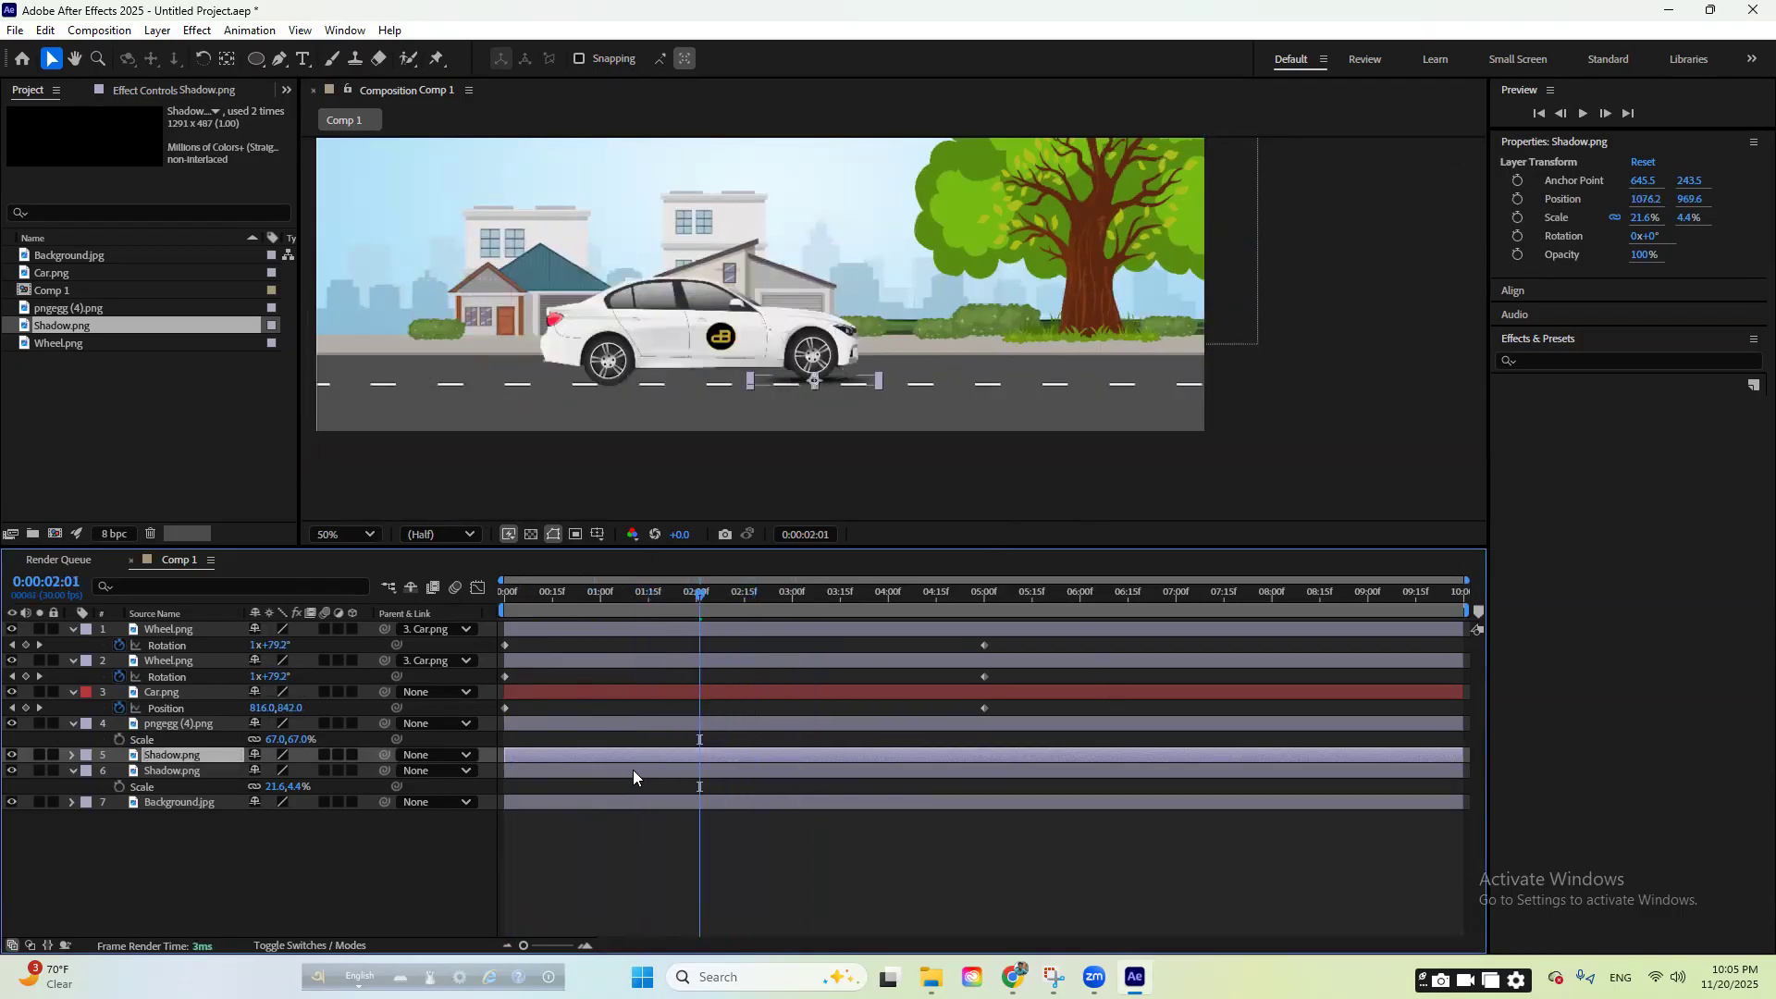
scroll(713, 398, up, 2)
drag(893, 355, 502, 368)
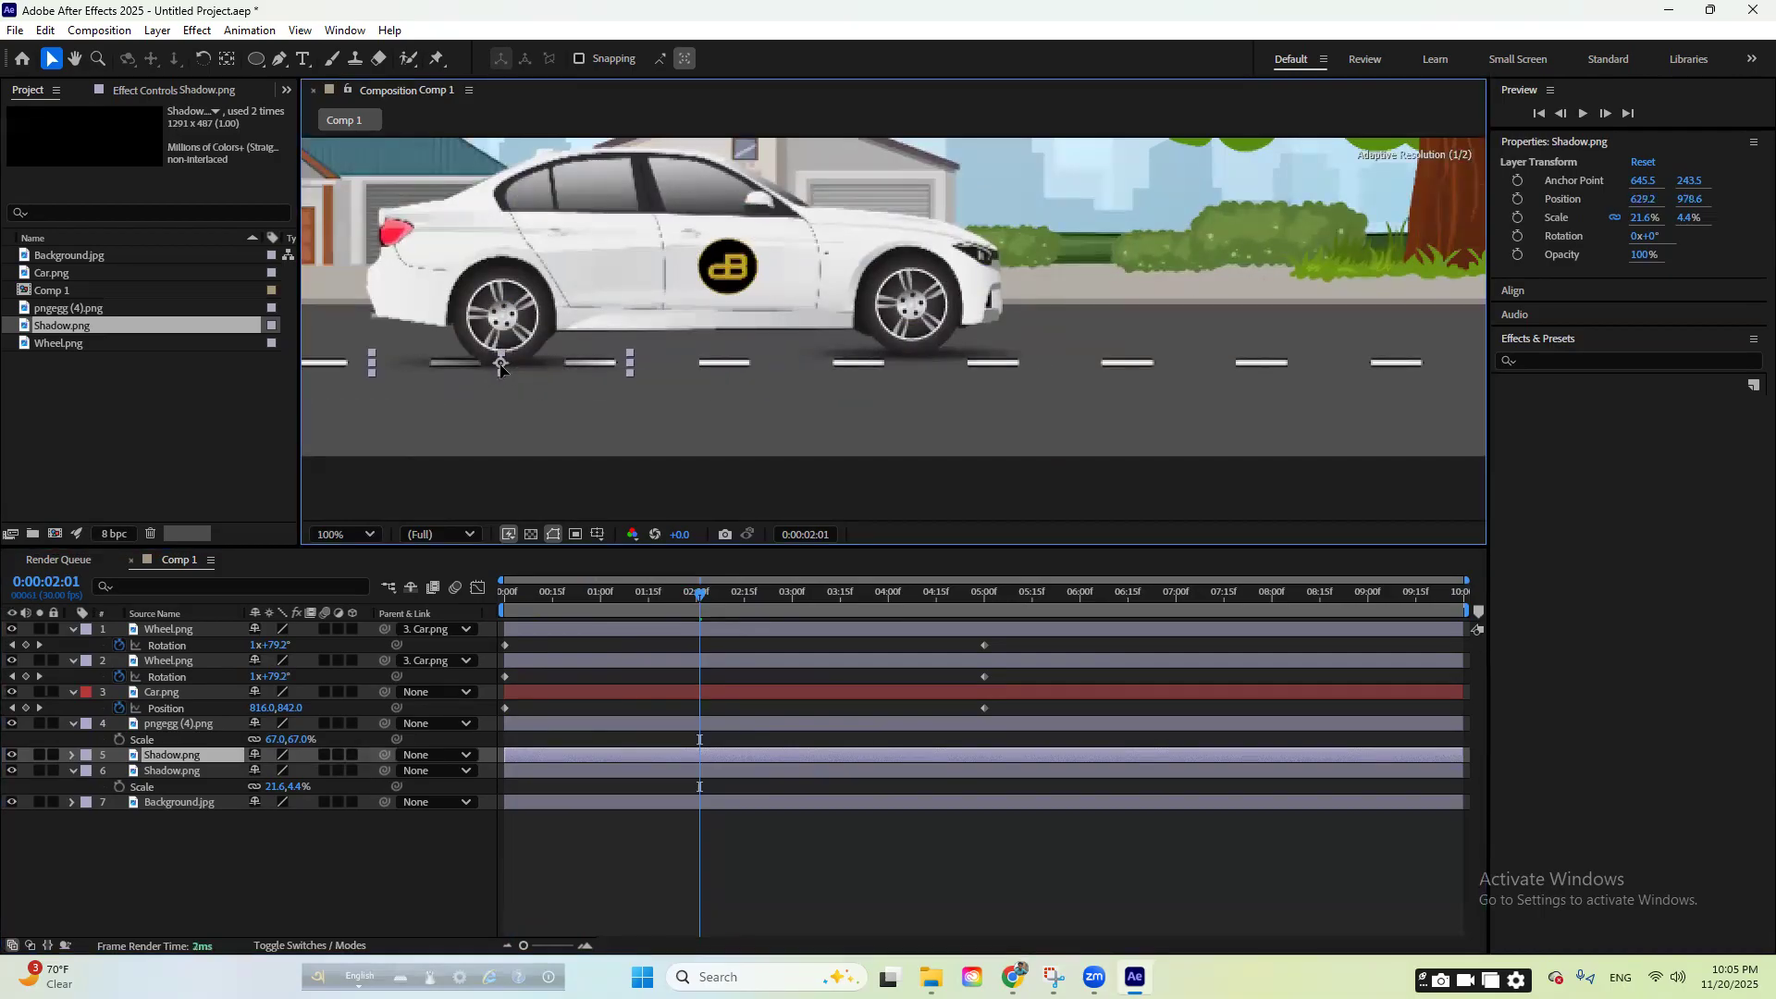
- Try parenting both shadow layers to the layer 2 Wheel.png, preview the motion, and undo the parenting
ctrl+click(555, 774)
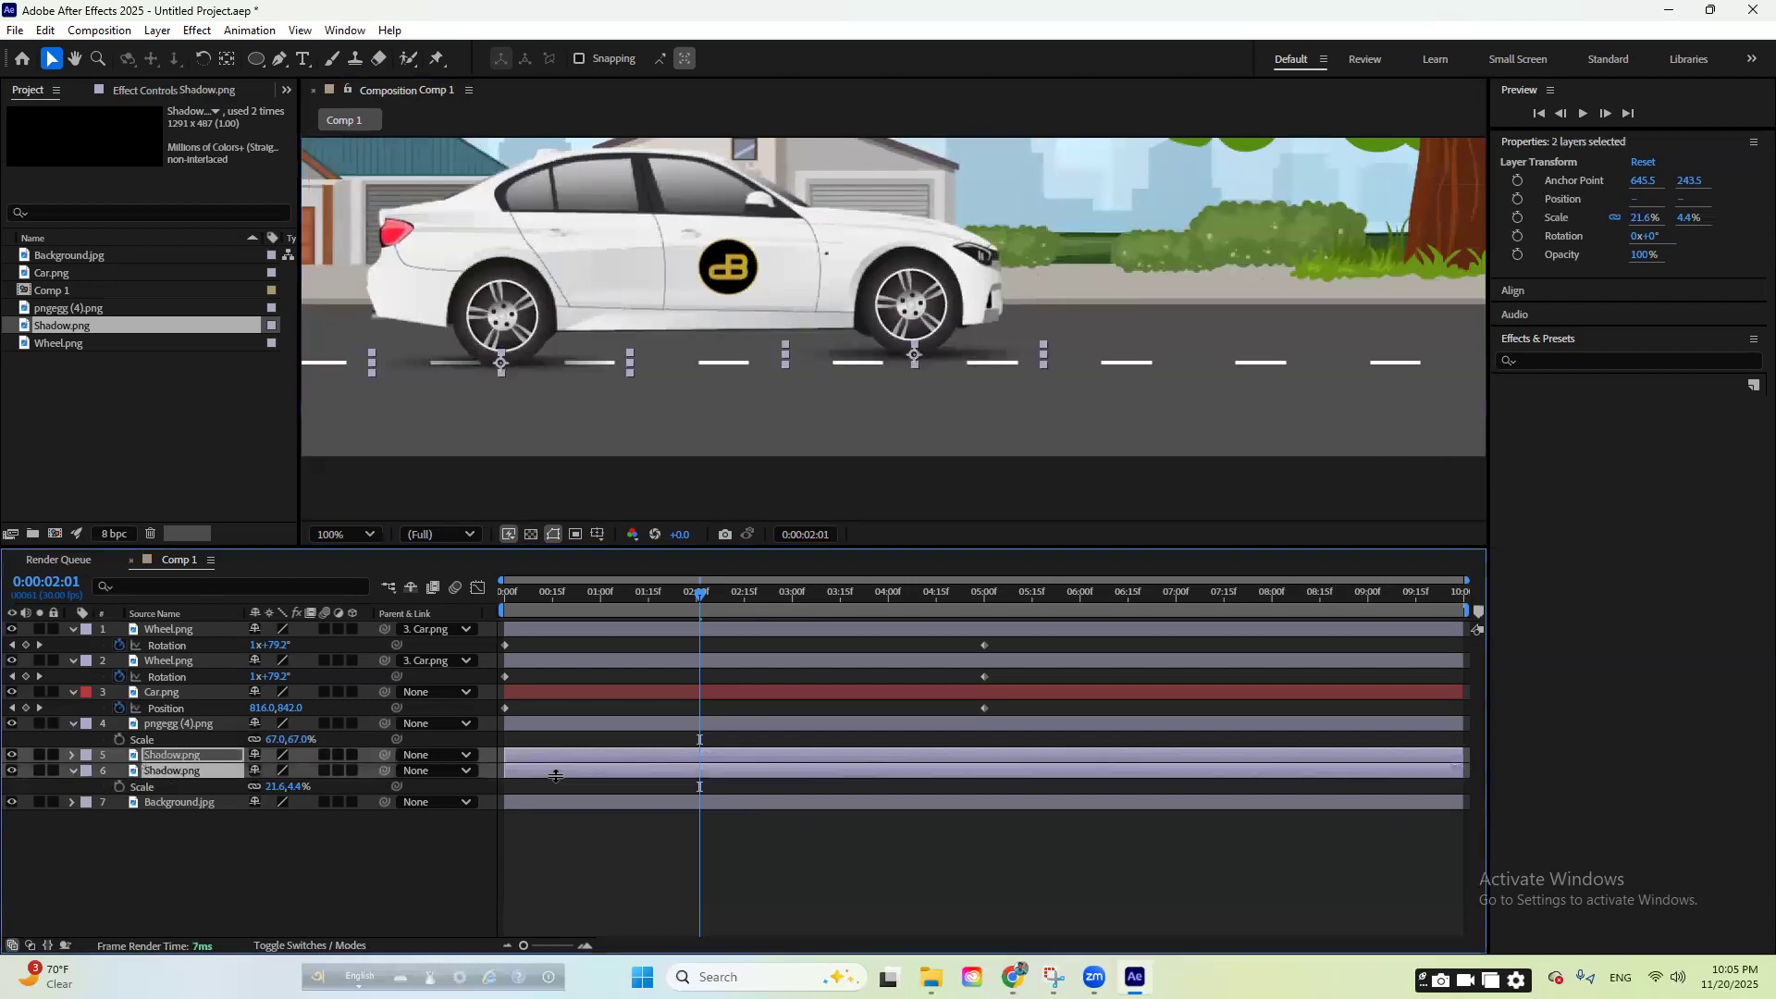
drag(384, 755, 210, 664)
key(space)
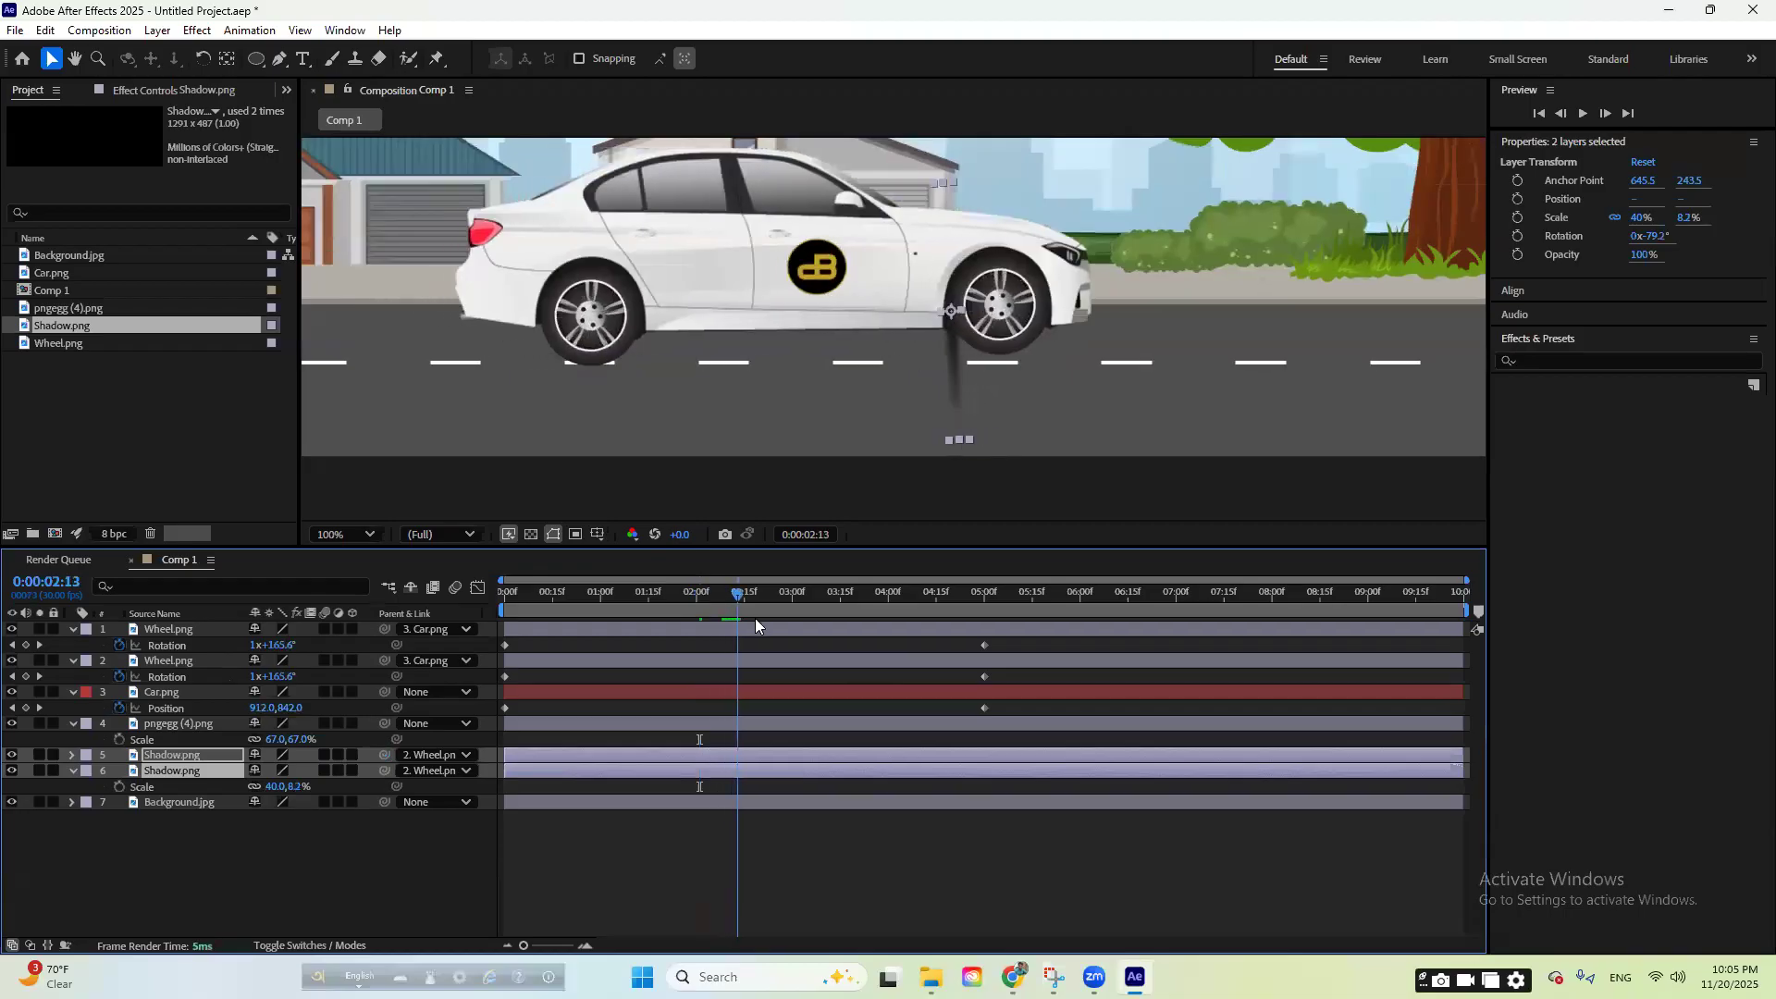
key(space)
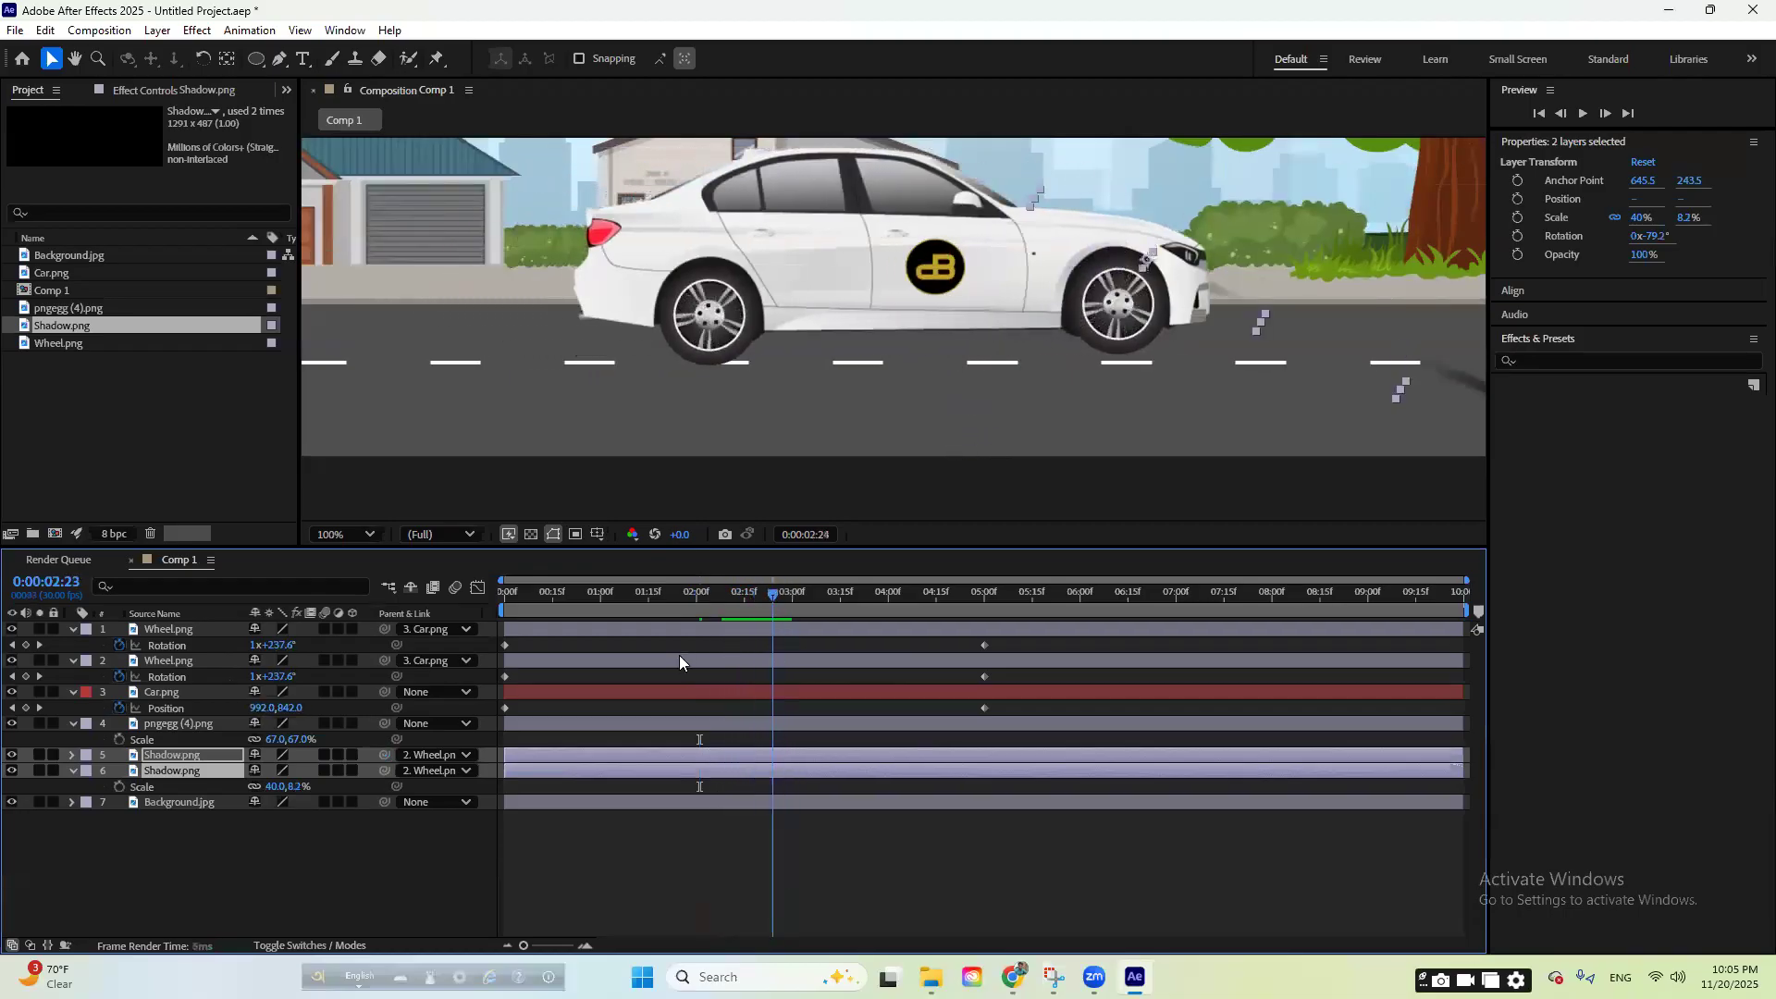
click(680, 594)
key(ctrl+z)
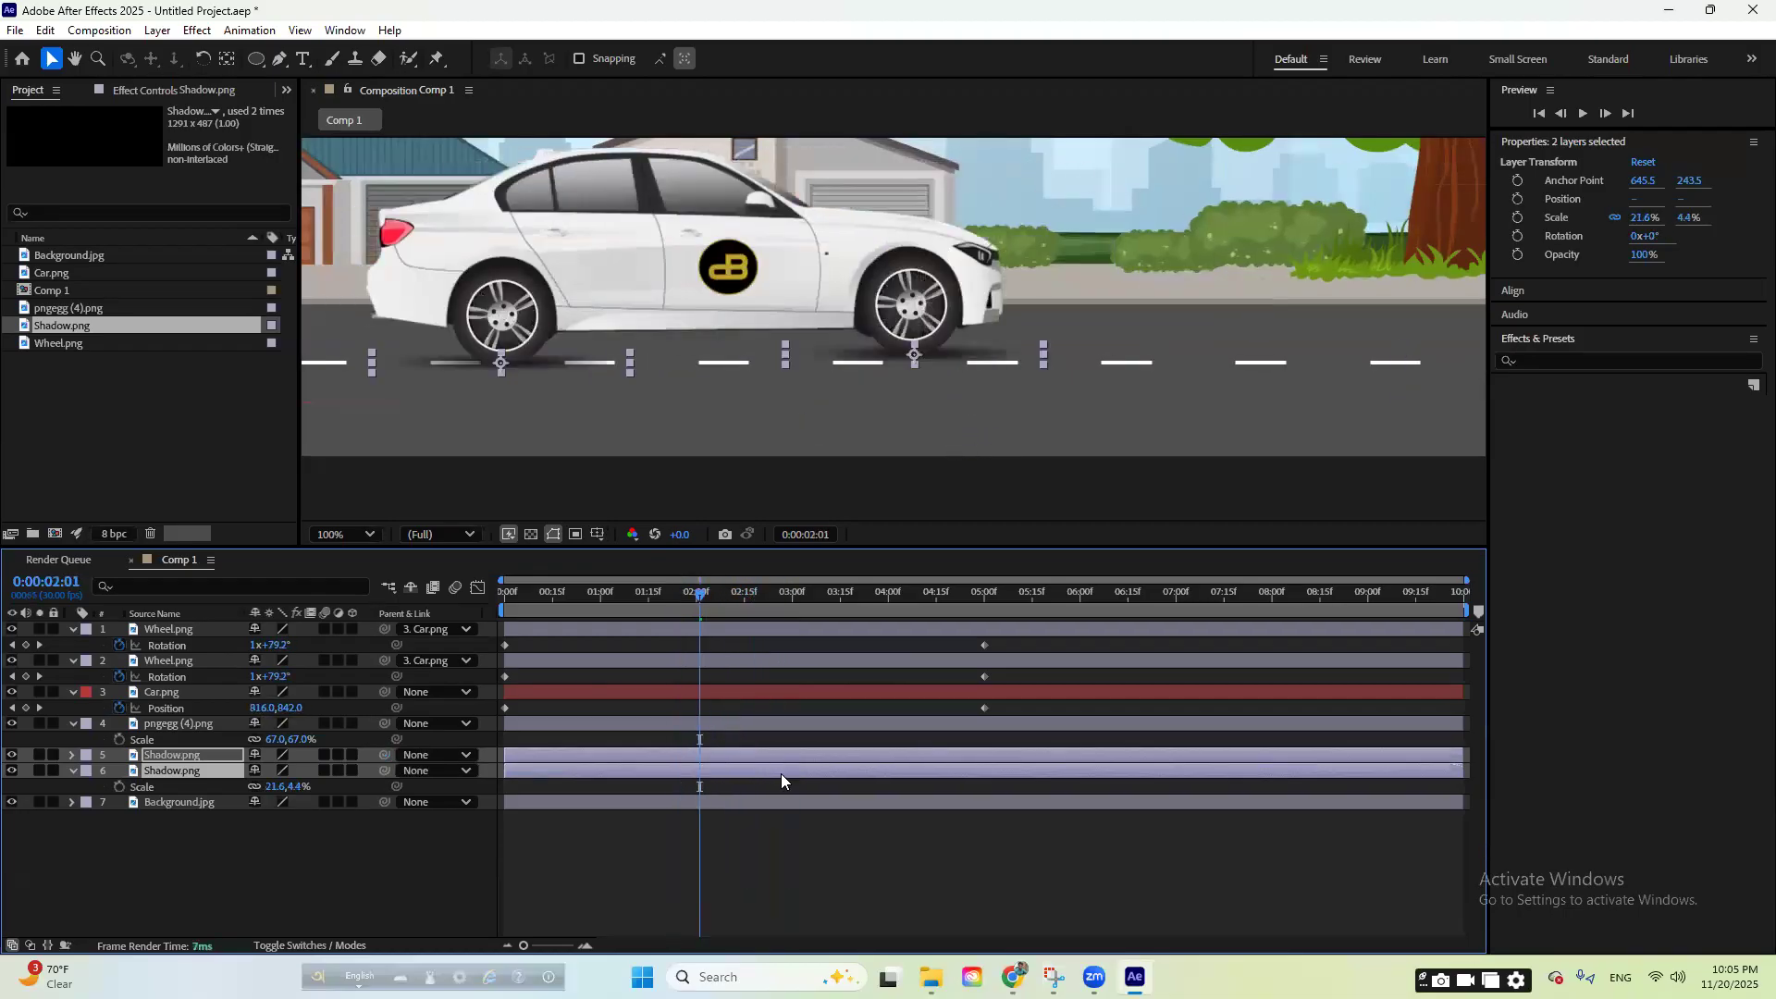
- Parent both shadow layers to Car.png and preview the car driving from the start of the timeline
drag(385, 753, 214, 701)
drag(700, 596, 485, 638)
scroll(665, 345, down, 1)
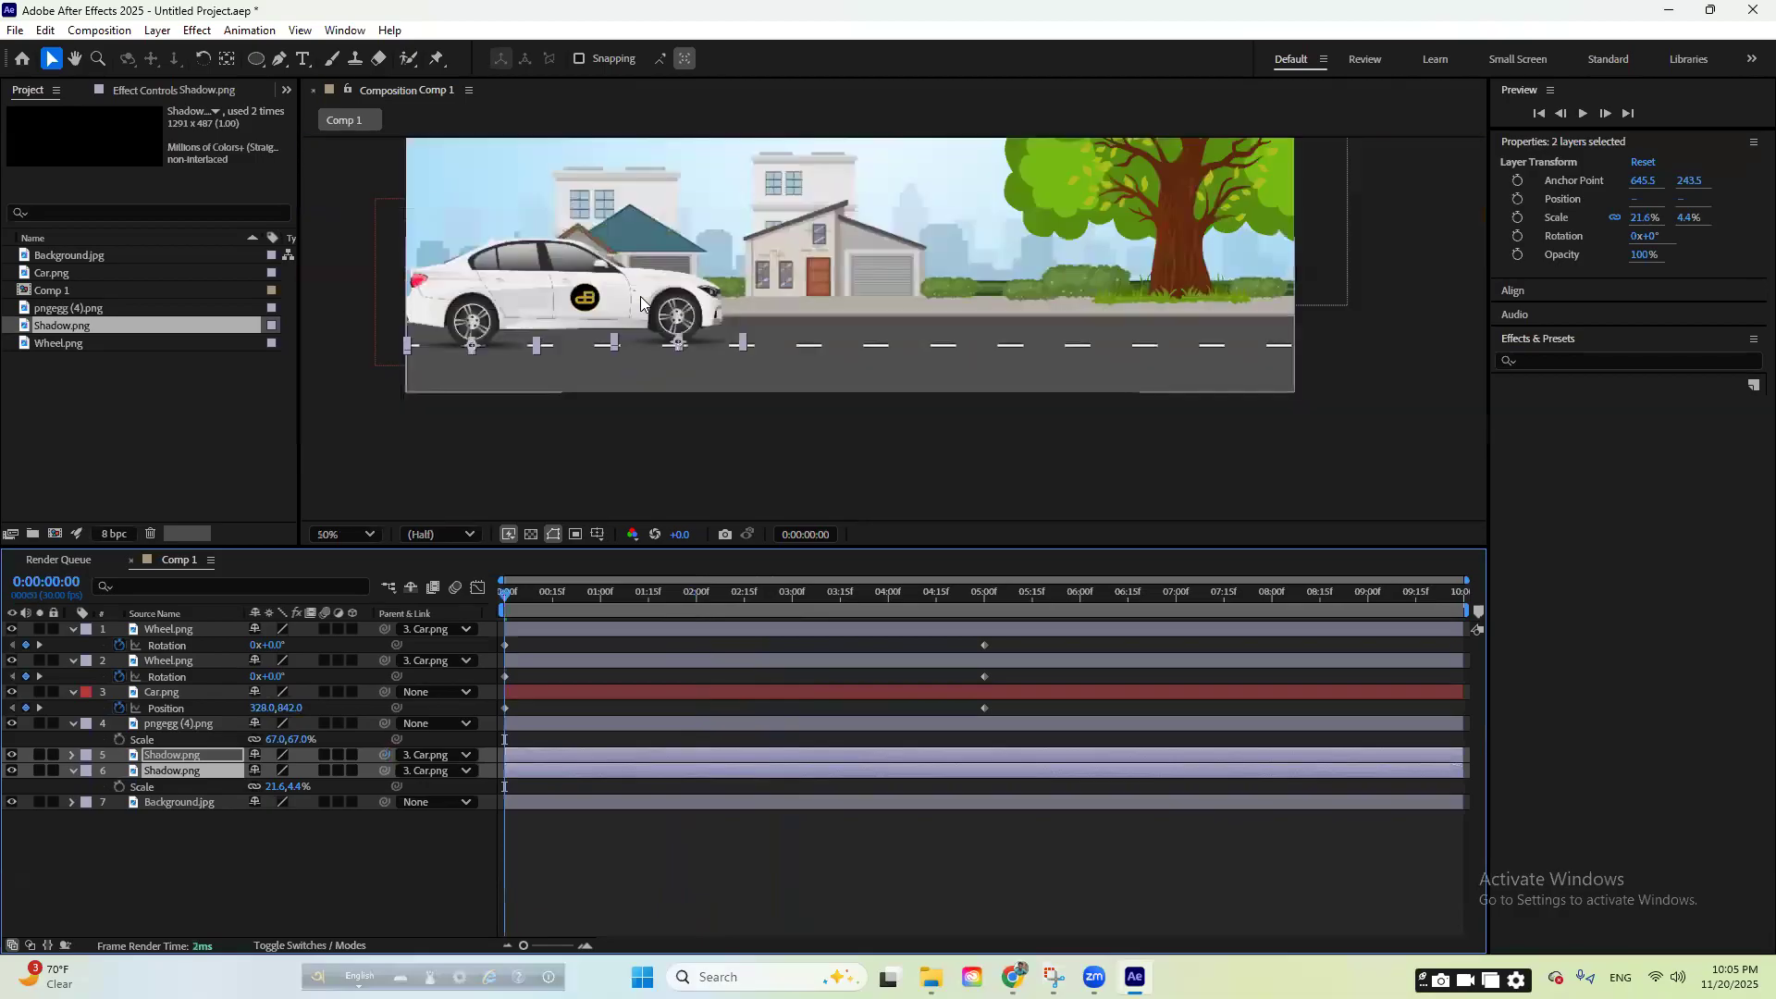
key(space)
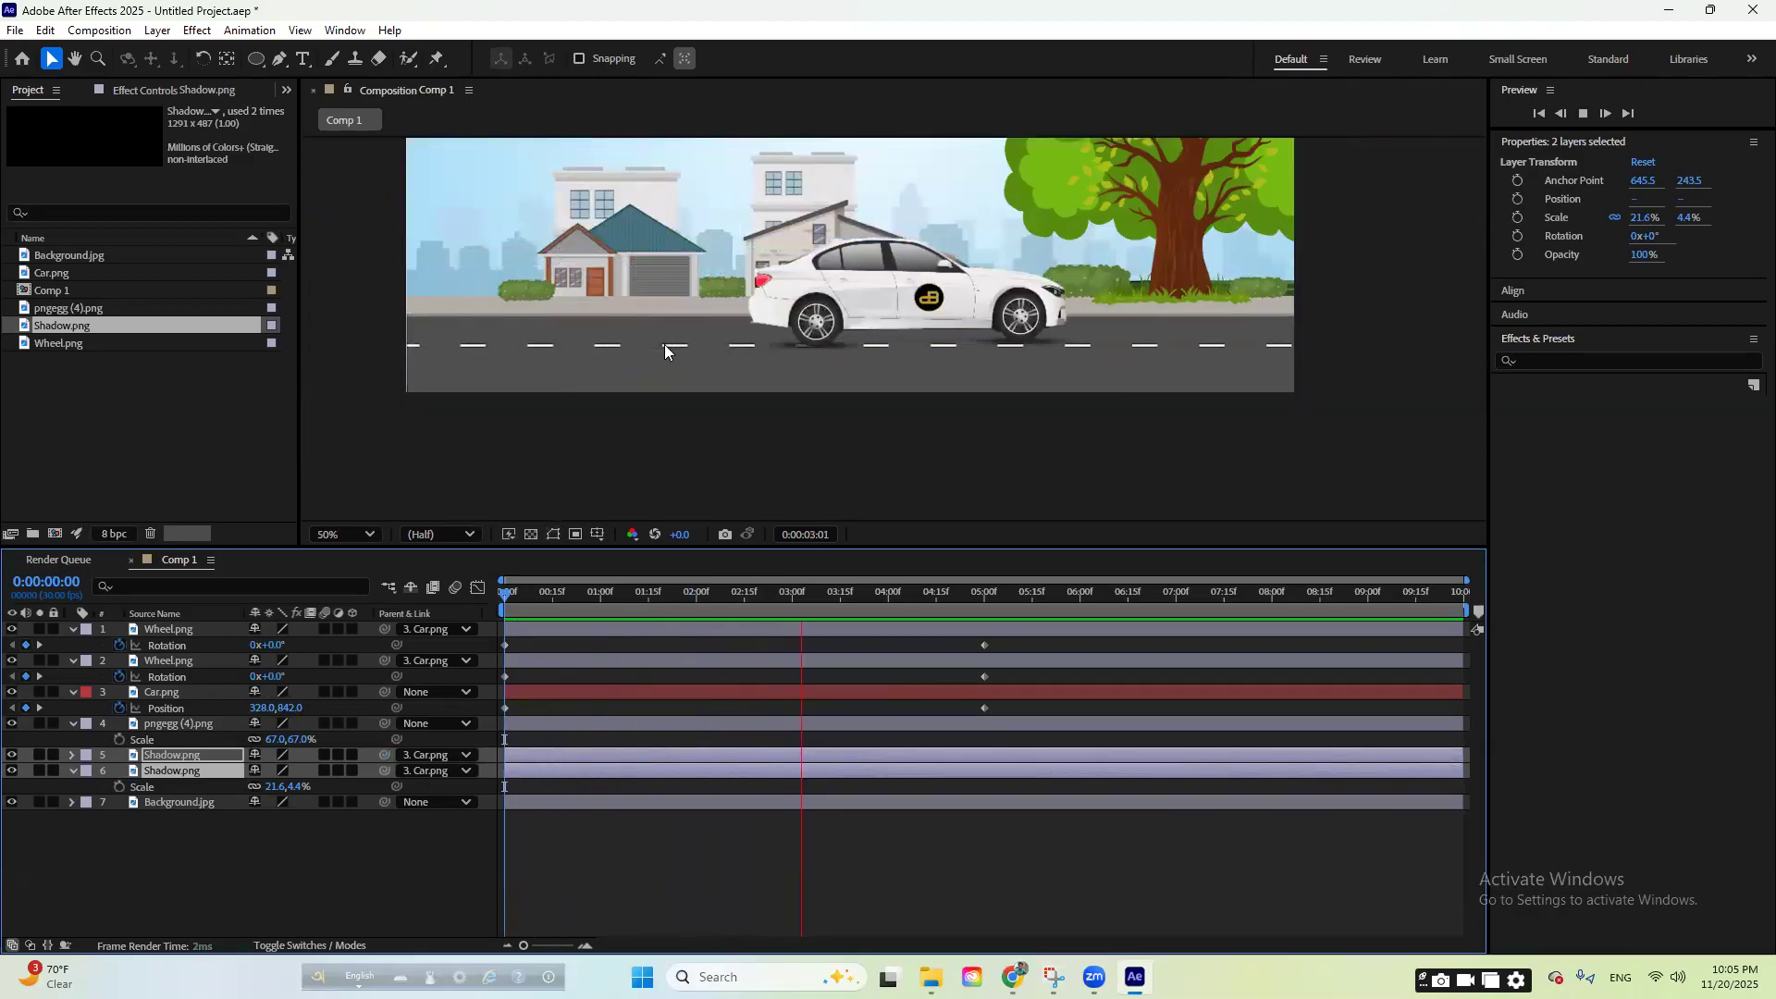
key(space)
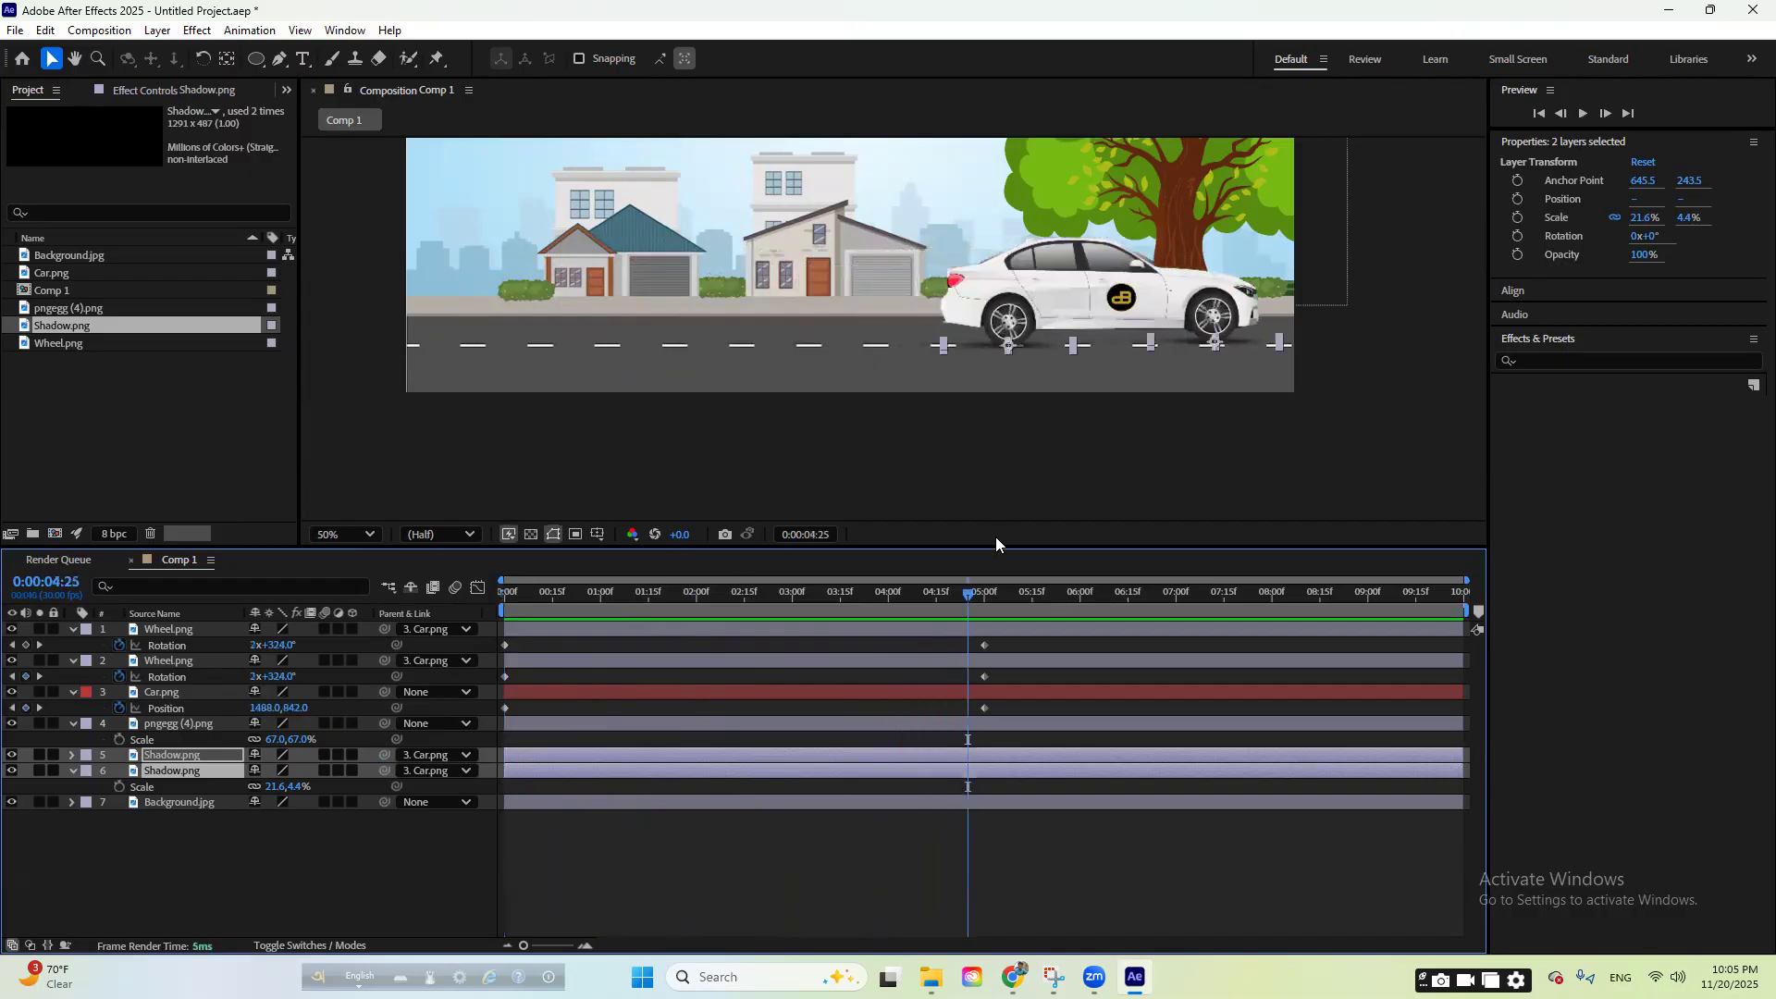
key(space)
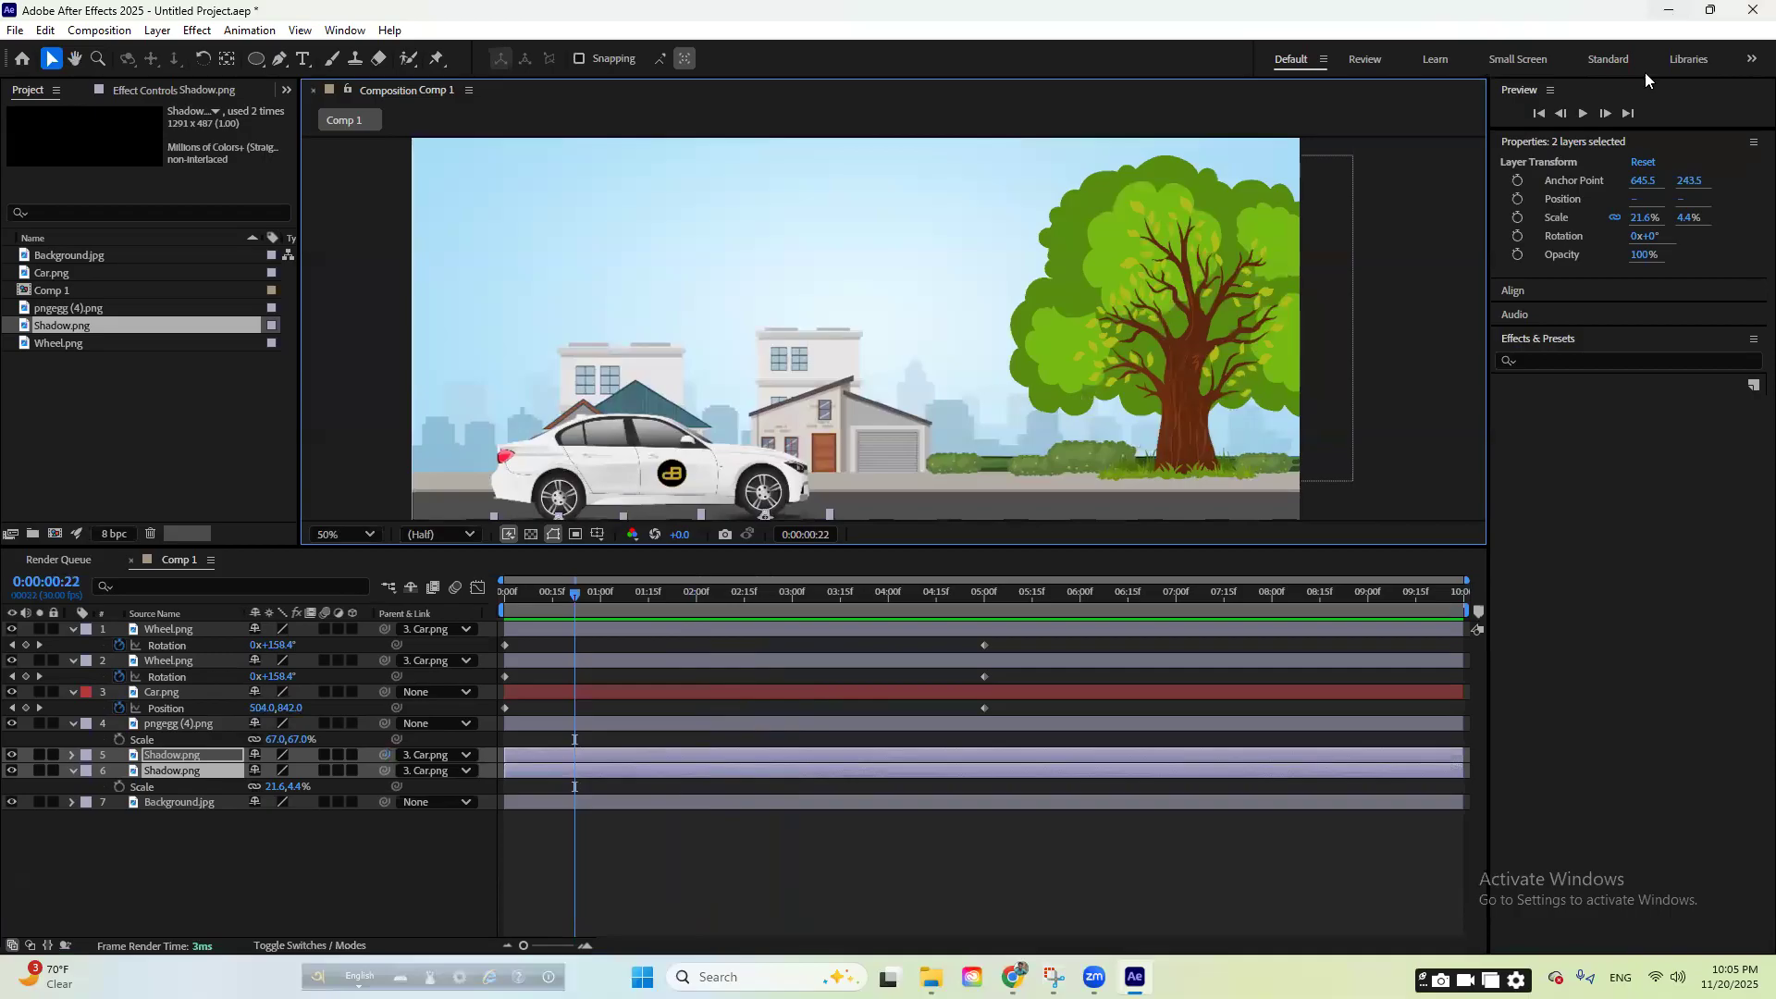
- Import Cloud 1.png and Cloud 2.png and add both to Comp 1 as the uppermost layers
click(1670, 9)
drag(904, 289, 1115, 790)
drag(1013, 218, 368, 861)
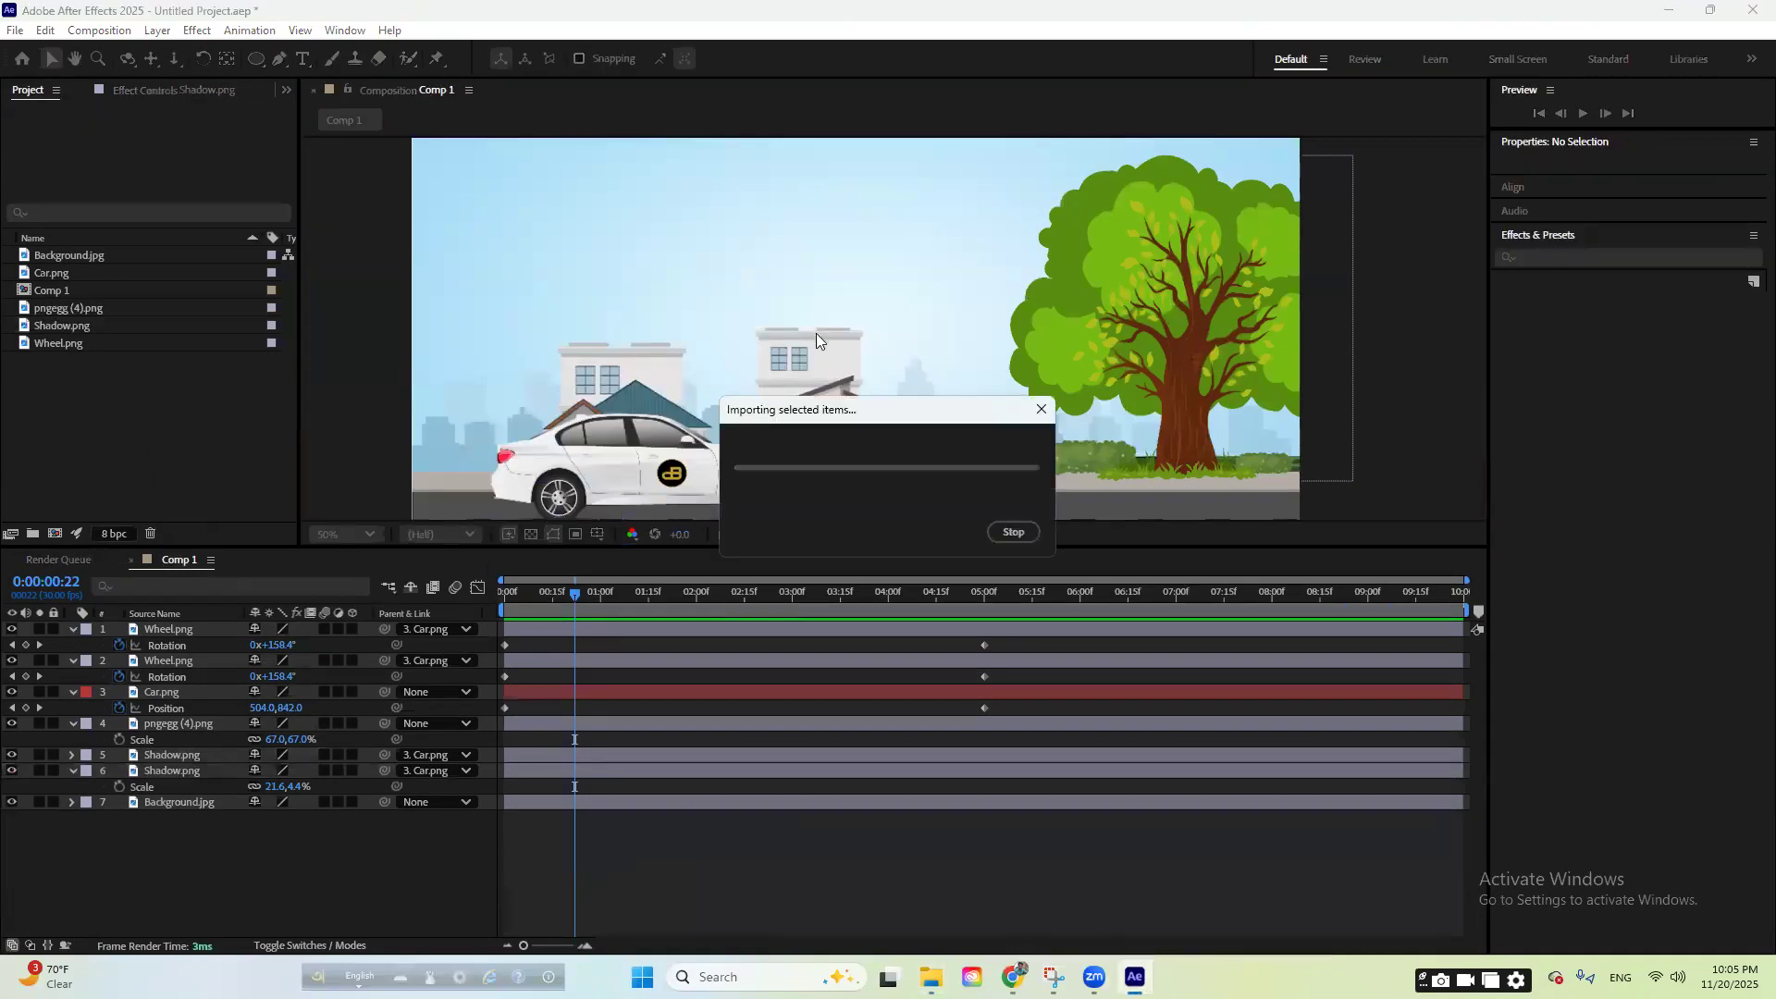
key(comma)
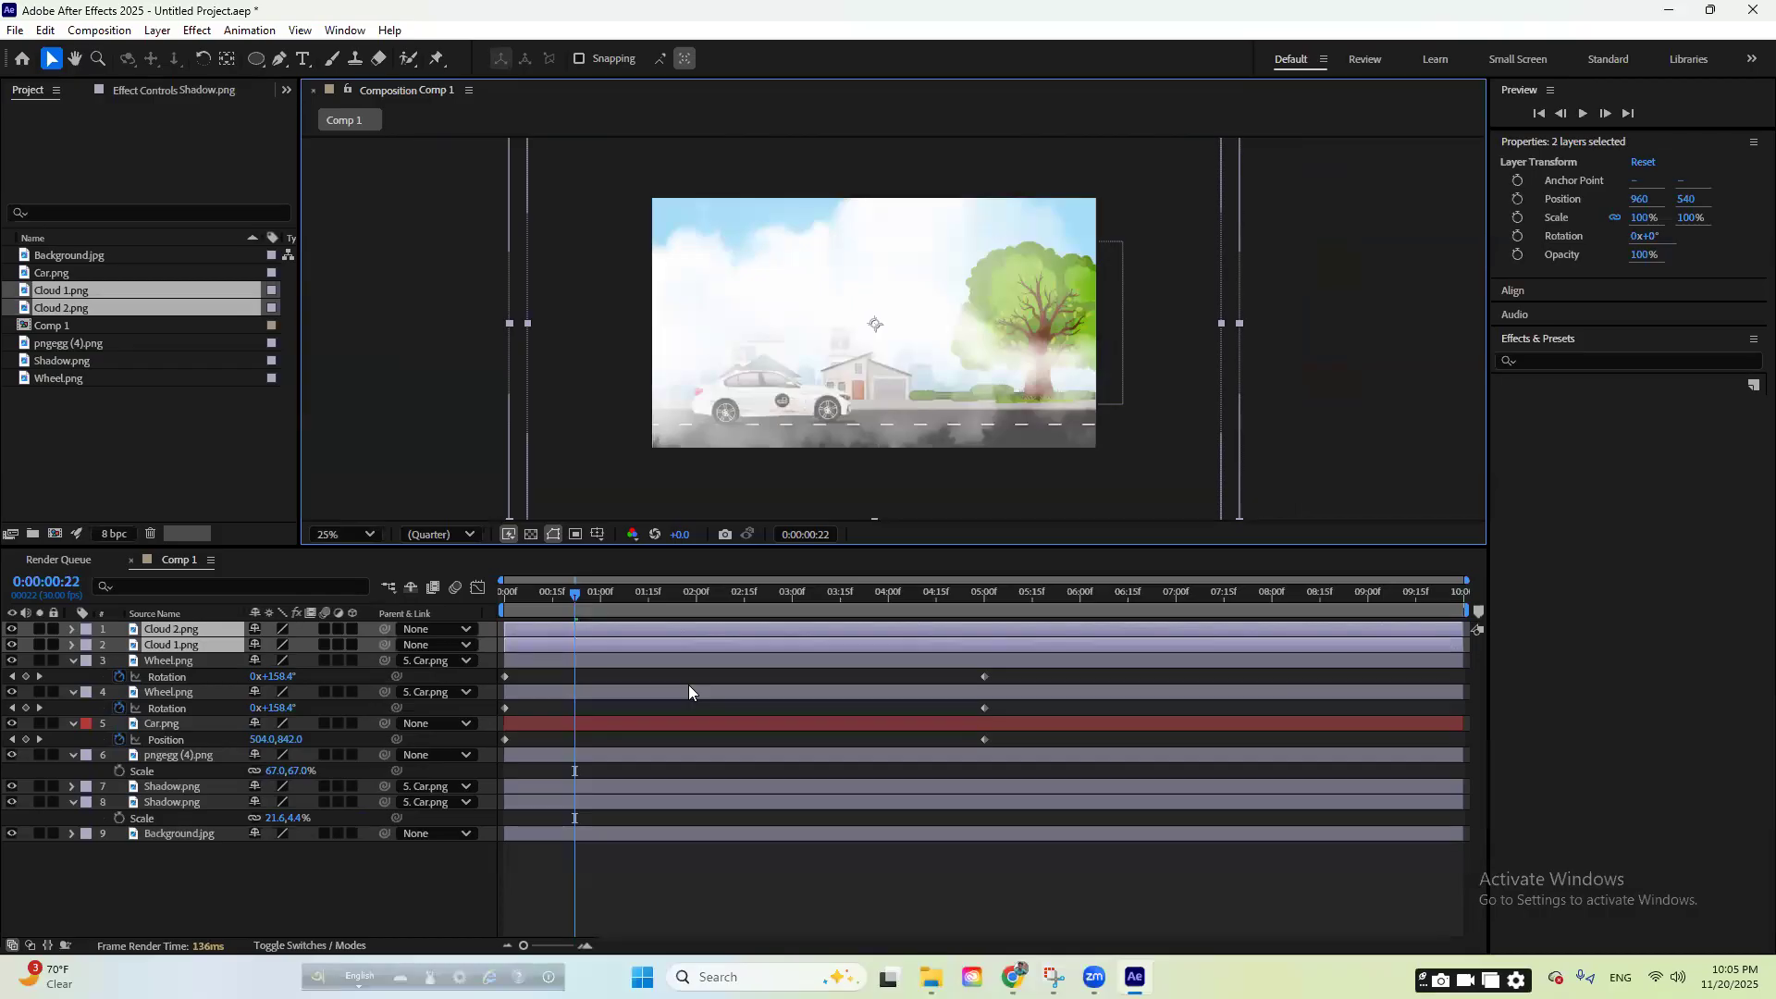
- Scale both clouds to 17% and place Cloud 1 at about X 1040, Y 188 and Cloud 2 at about X 352, Y 232
key(s)
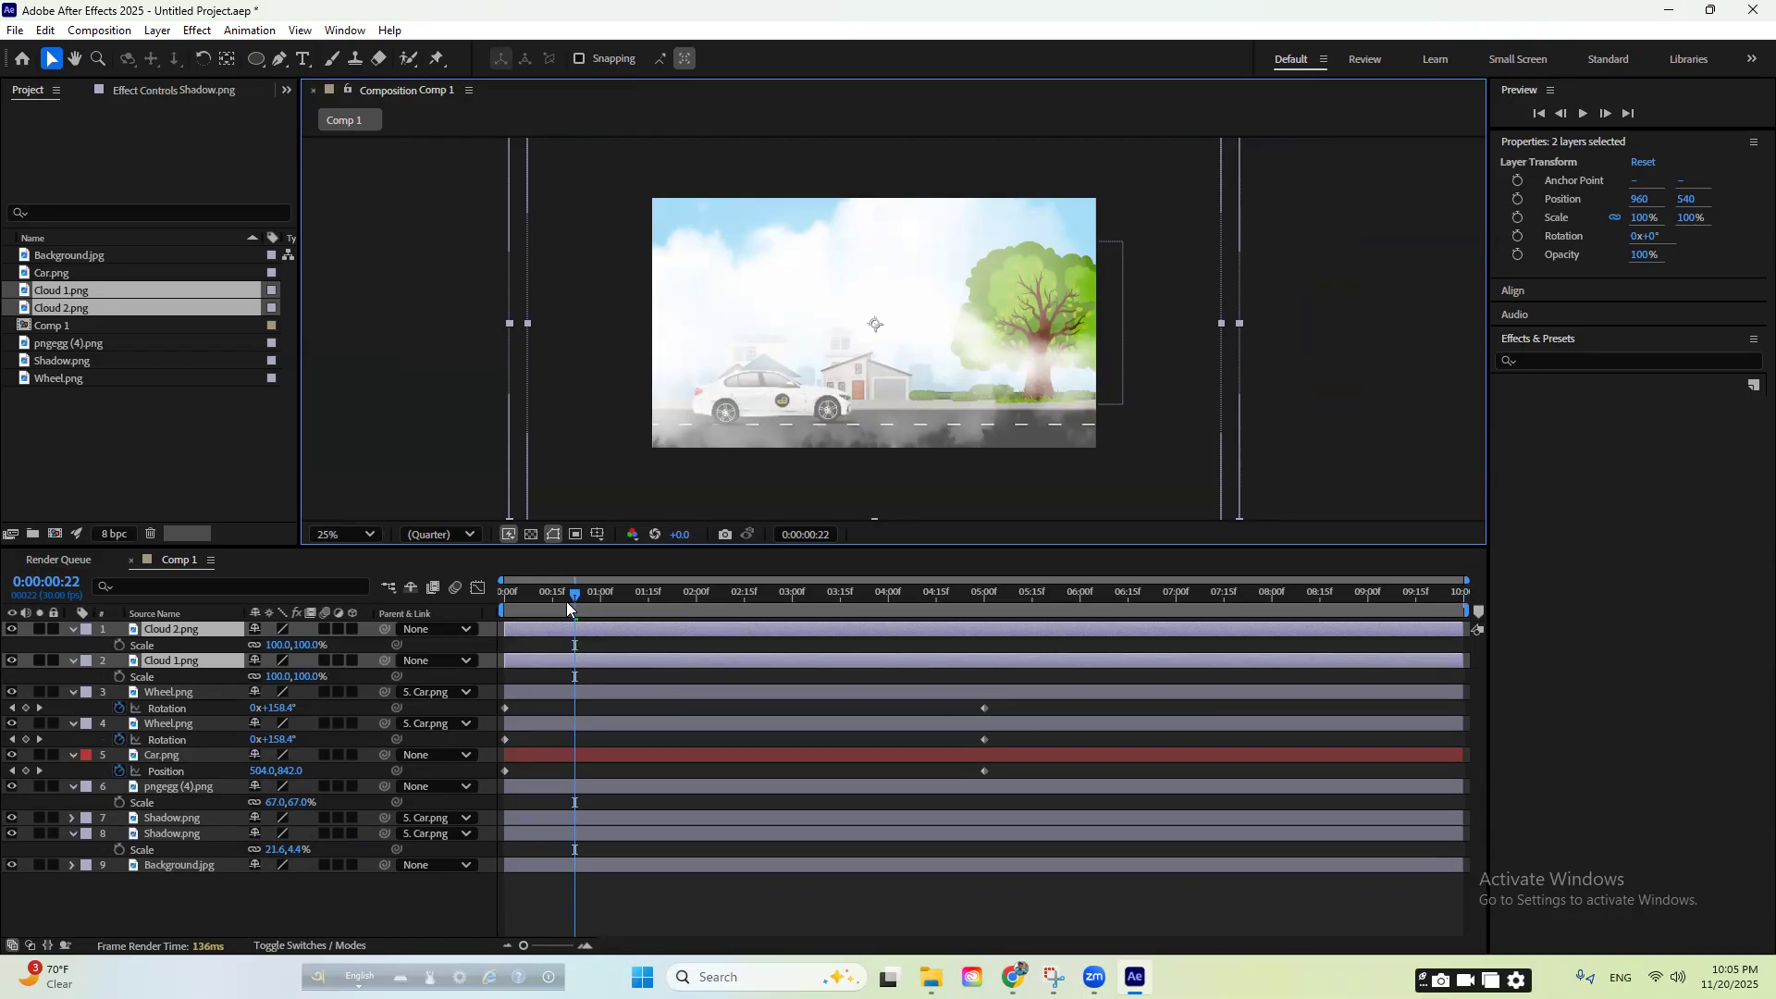
drag(306, 645, 1274, 345)
click(1273, 343)
drag(868, 324, 894, 243)
key(Return)
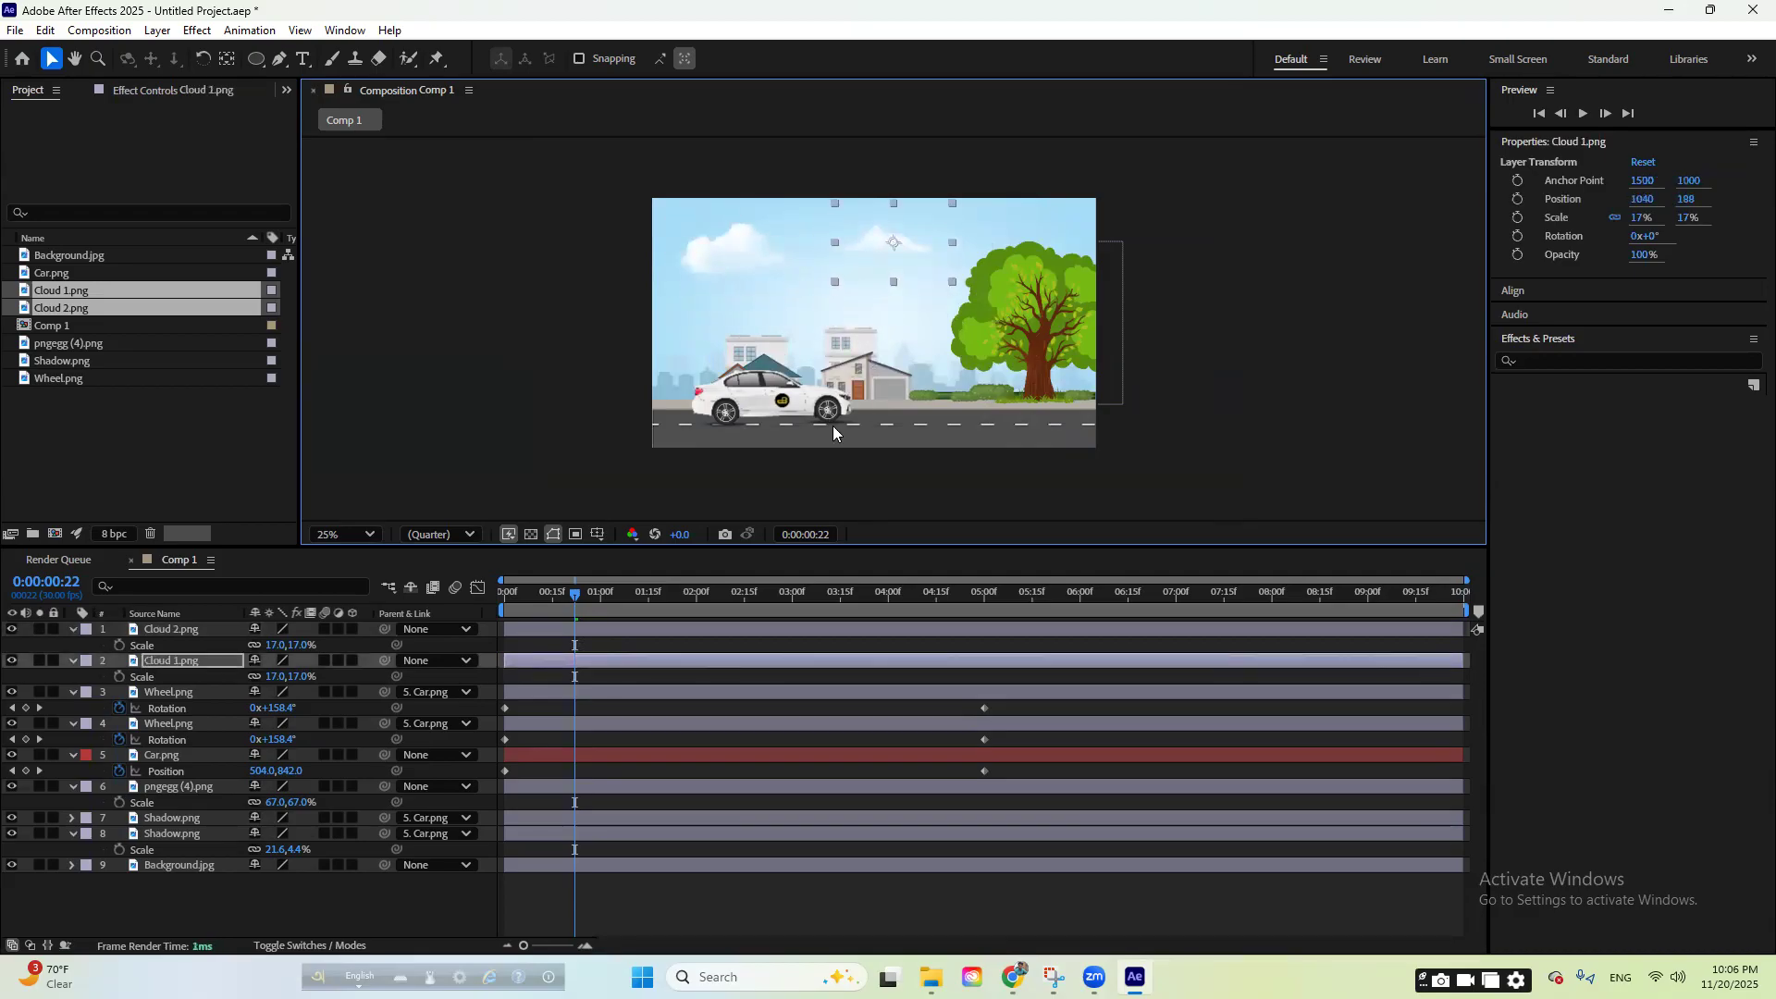
- Select both Position keyframes of Car.png at 0:00:00:00 and shift the car's whole path vertically to Y 826
scroll(827, 430, up, 1)
key(space)
drag(868, 446, 879, 368)
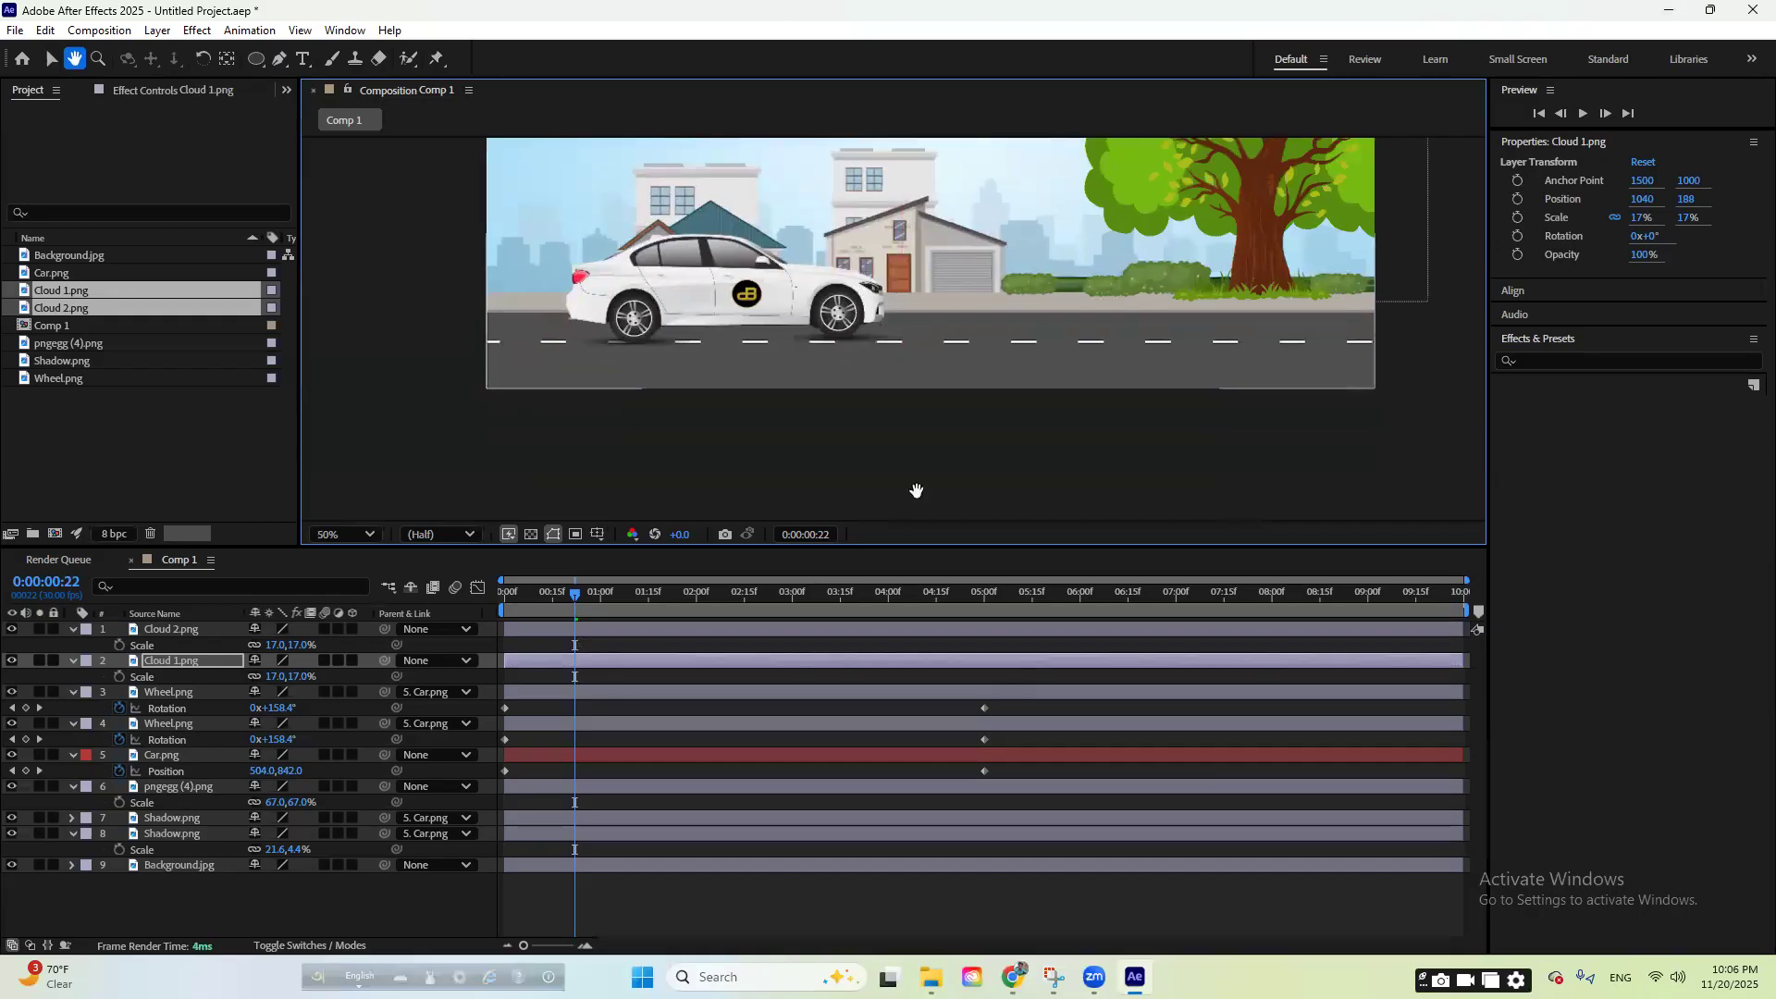
click(777, 755)
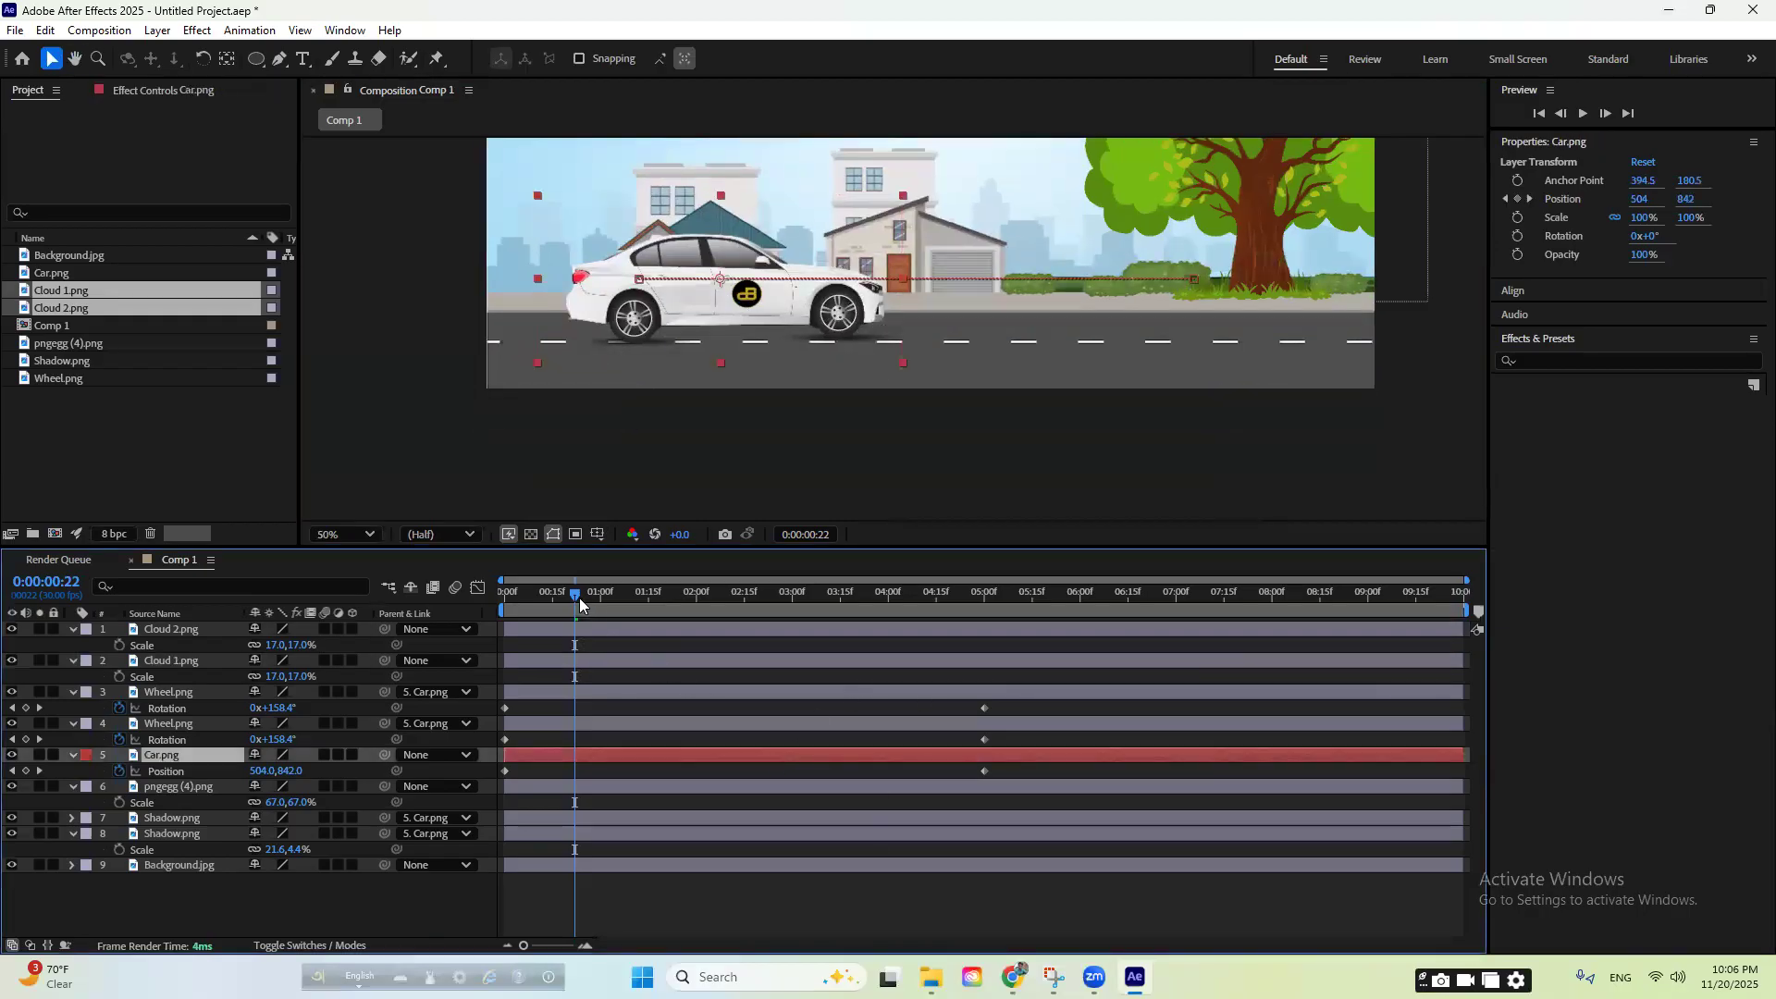
key(Home)
drag(1002, 777, 479, 788)
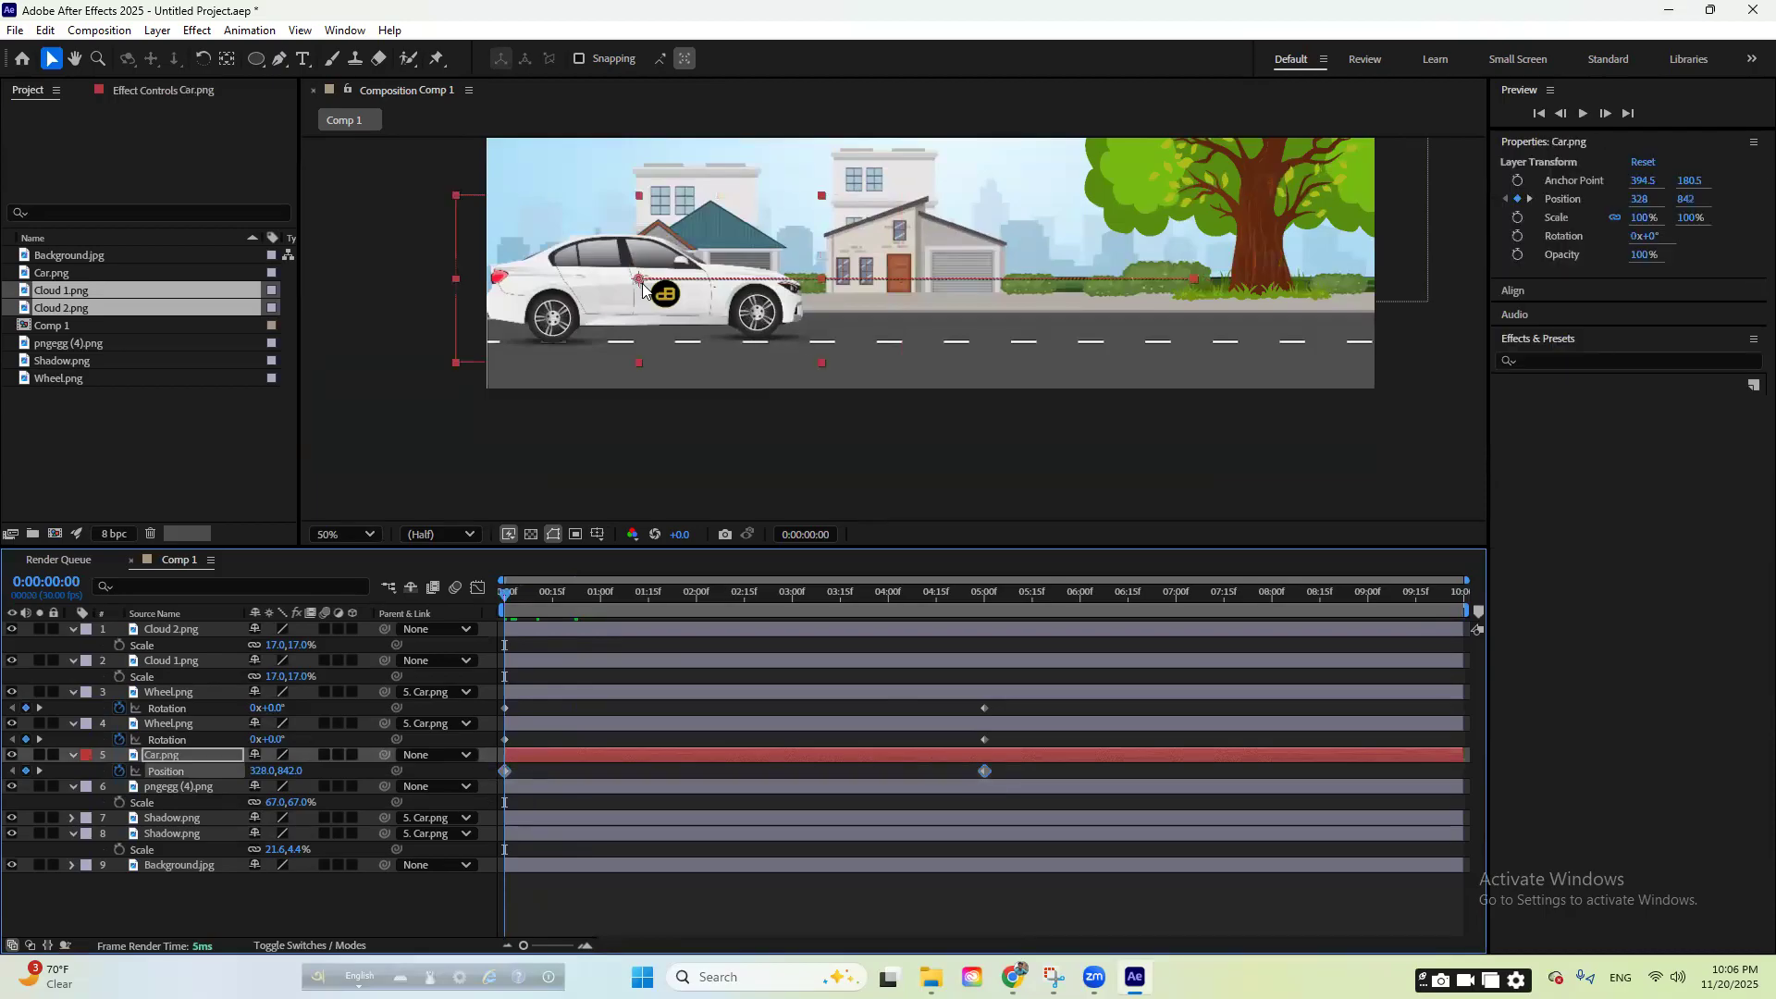
key(Down)
key(Down)
key(Down)
key(Down)
key(Down)
key(Down)
key(Down)
key(Down)
key(Down)
key(Down)
key(Down)
key(Down)
key(Down)
key(Down)
key(Down)
key(Down)
key(Down)
key(Down)
key(Down)
key(Down)
key(Down)
key(Down)
key(Down)
key(Down)
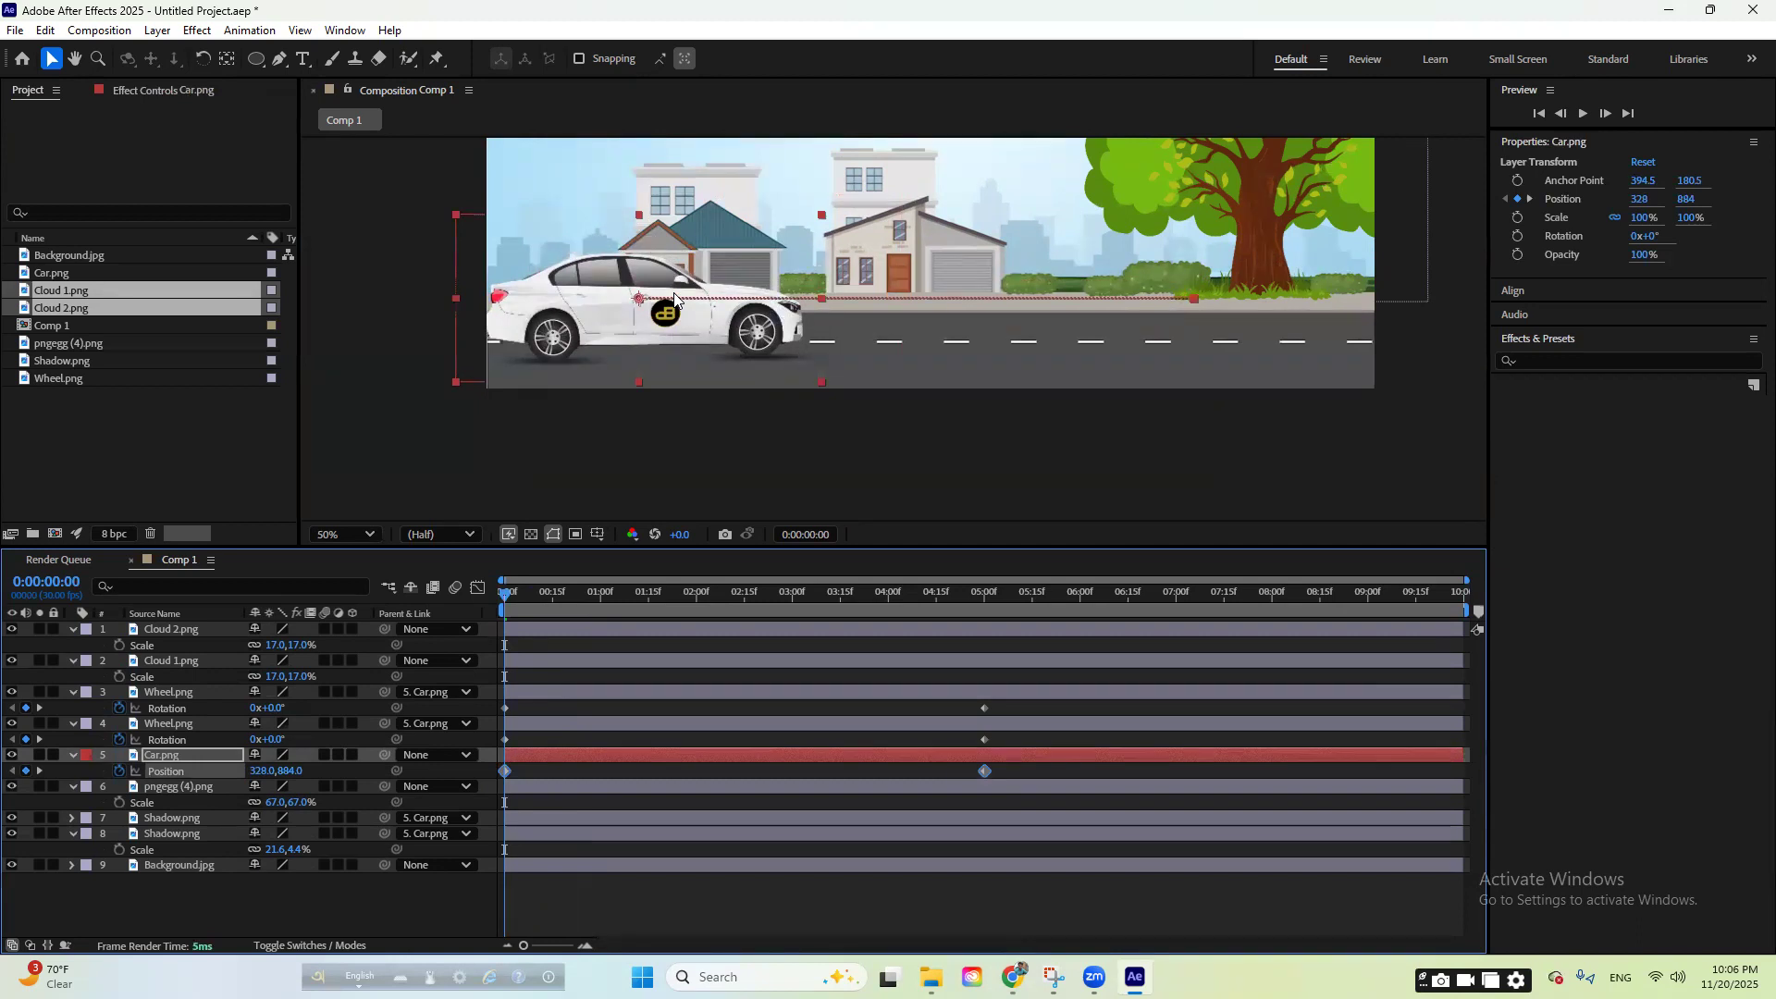
key(Up)
key(Up)
key(Up)
key(Up)
key(Up)
key(Up)
key(Up)
key(Up)
key(Up)
key(Up)
key(Up)
key(Up)
key(Up)
key(Up)
key(Up)
key(Up)
key(Up)
key(Up)
key(Up)
key(Up)
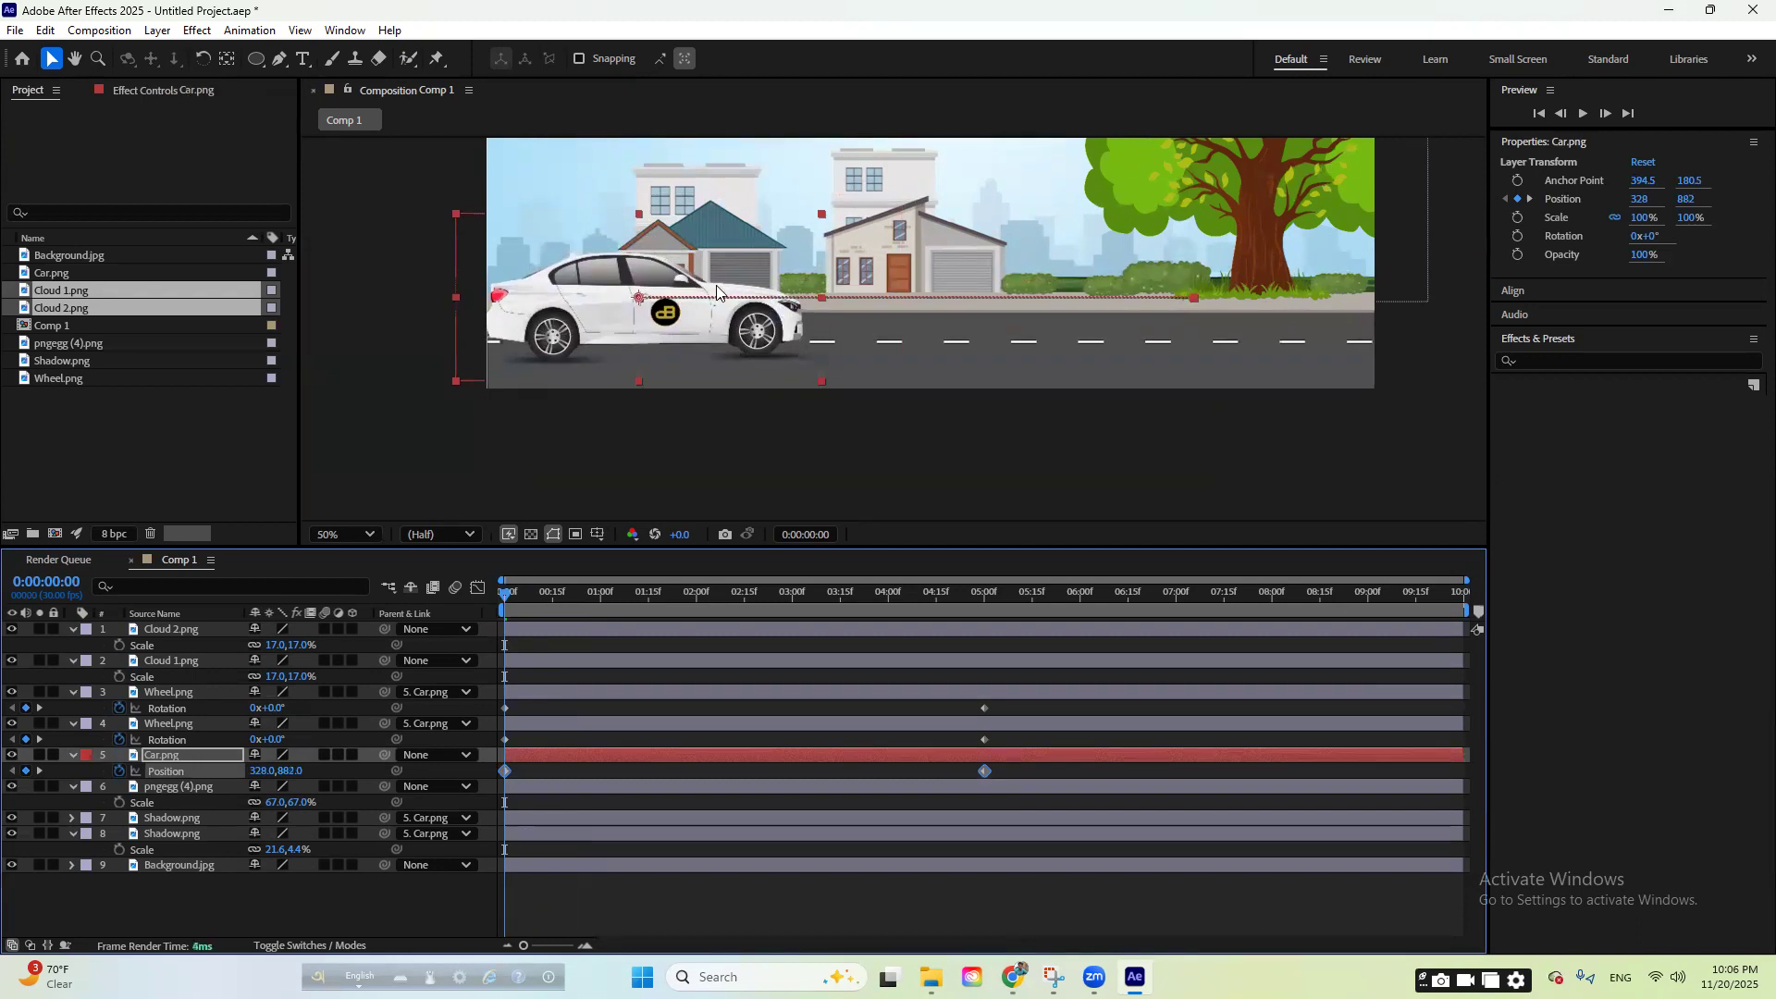
key(Up)
key(Up)
key(Up)
key(Up)
key(Up)
key(Up)
key(Up)
key(Up)
key(Up)
key(Up)
key(Up)
key(Up)
key(Up)
key(Up)
key(Up)
key(Up)
key(Up)
key(Up)
key(Up)
key(Up)
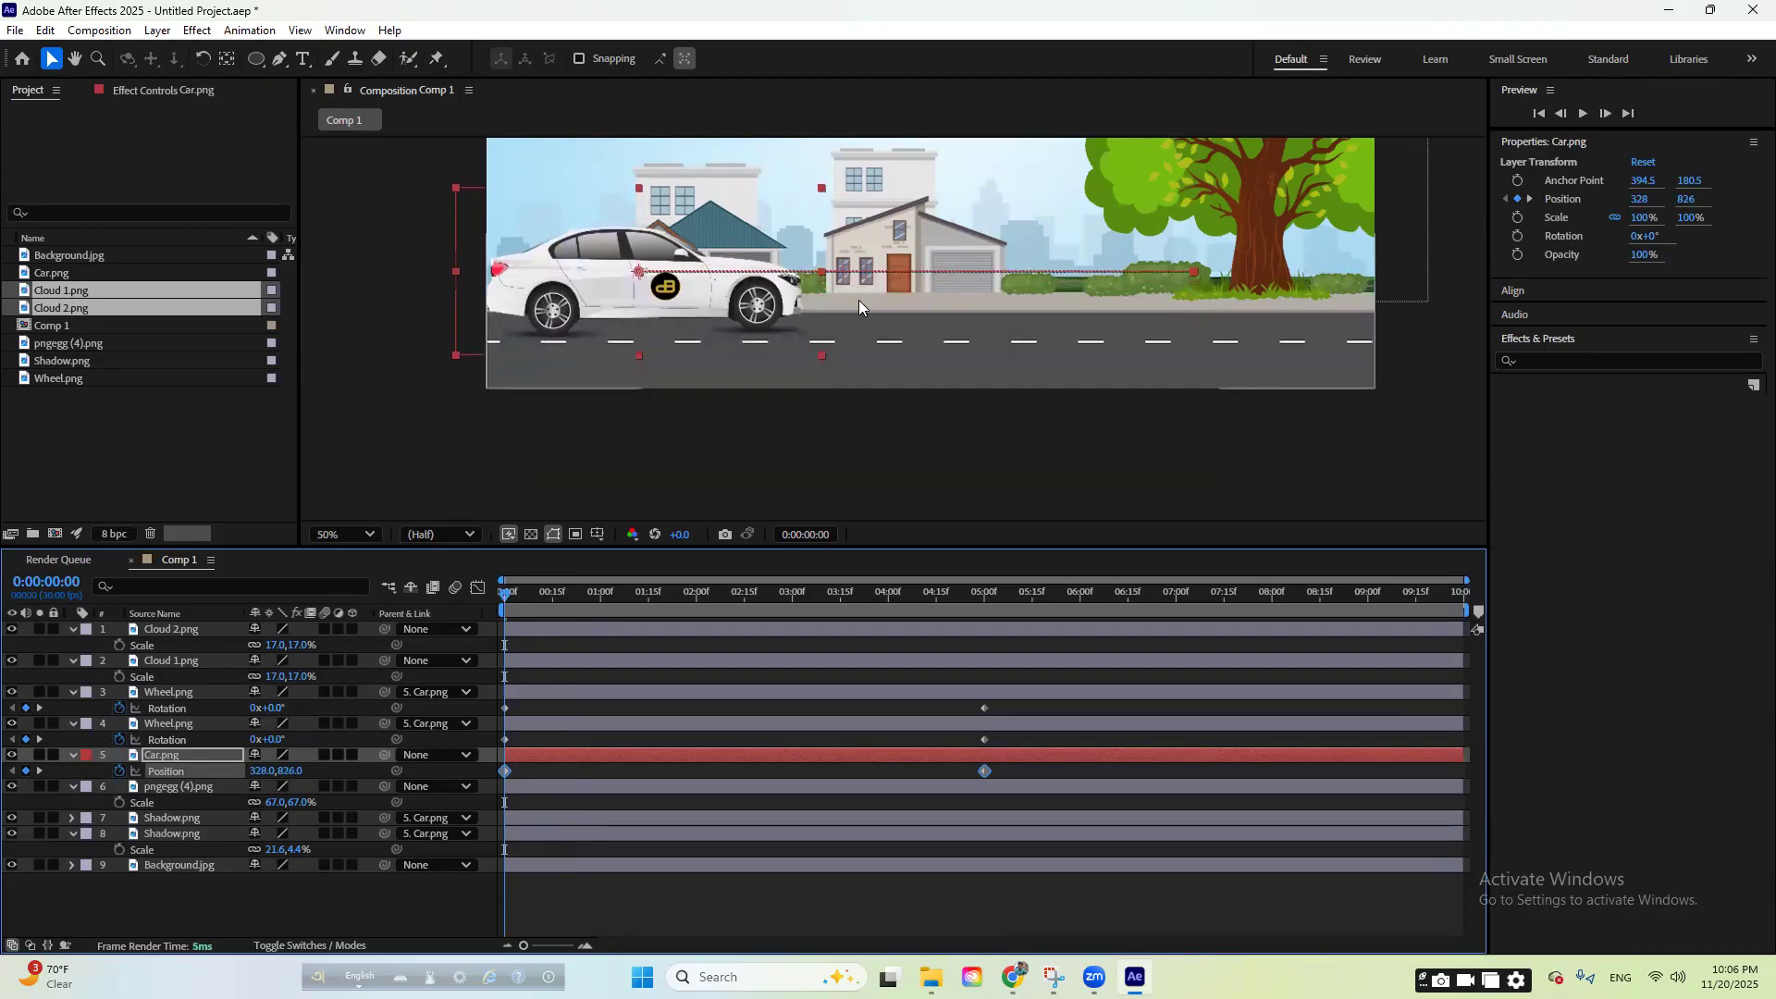
scroll(853, 372, down, 2)
drag(968, 379, 926, 432)
scroll(735, 388, up, 2)
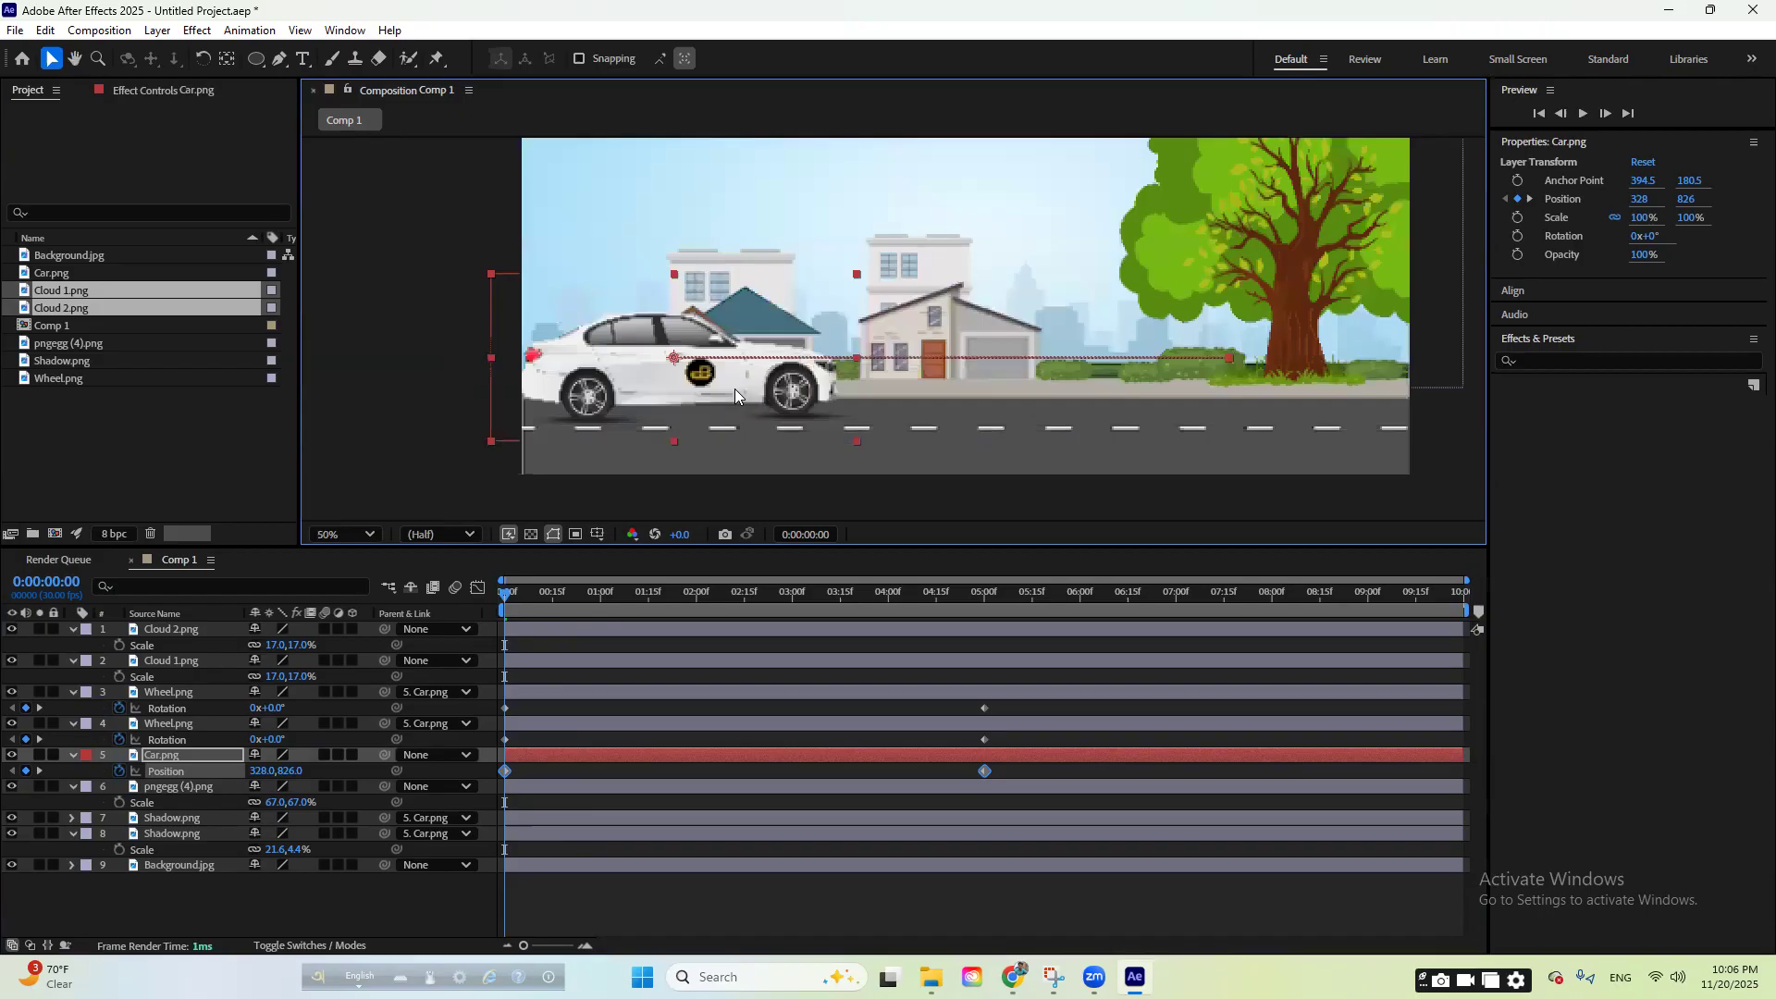
scroll(735, 388, down, 2)
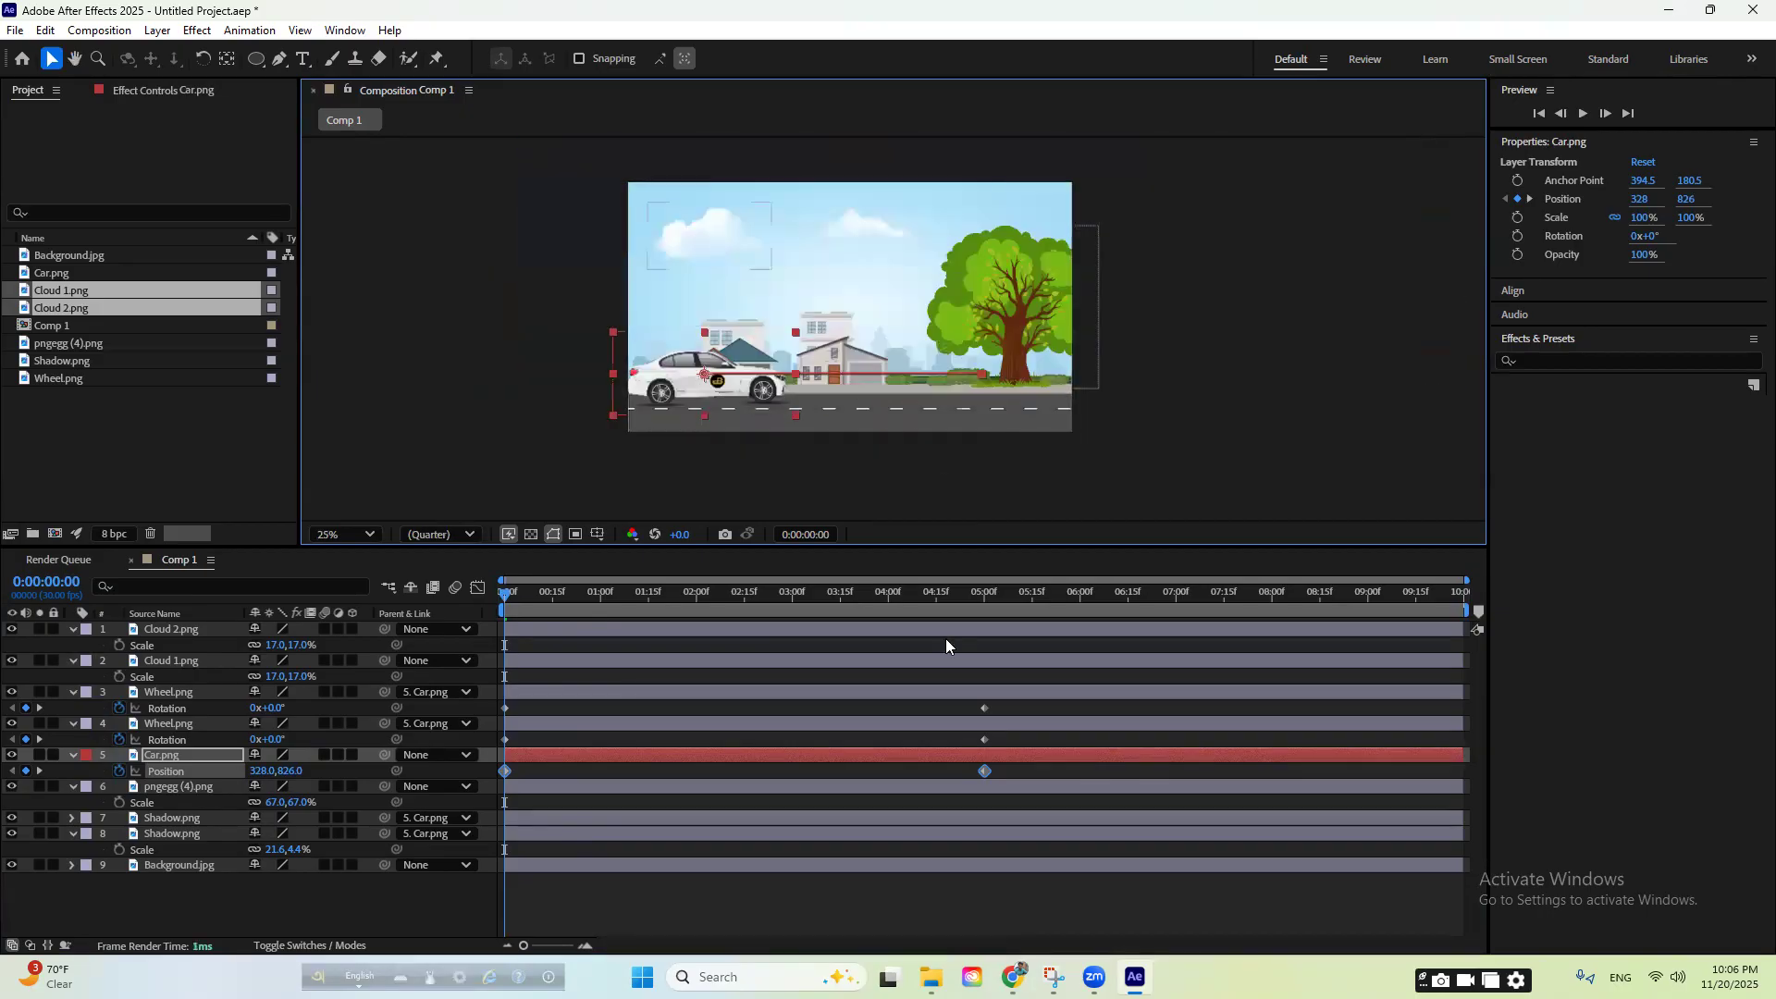
click(718, 244)
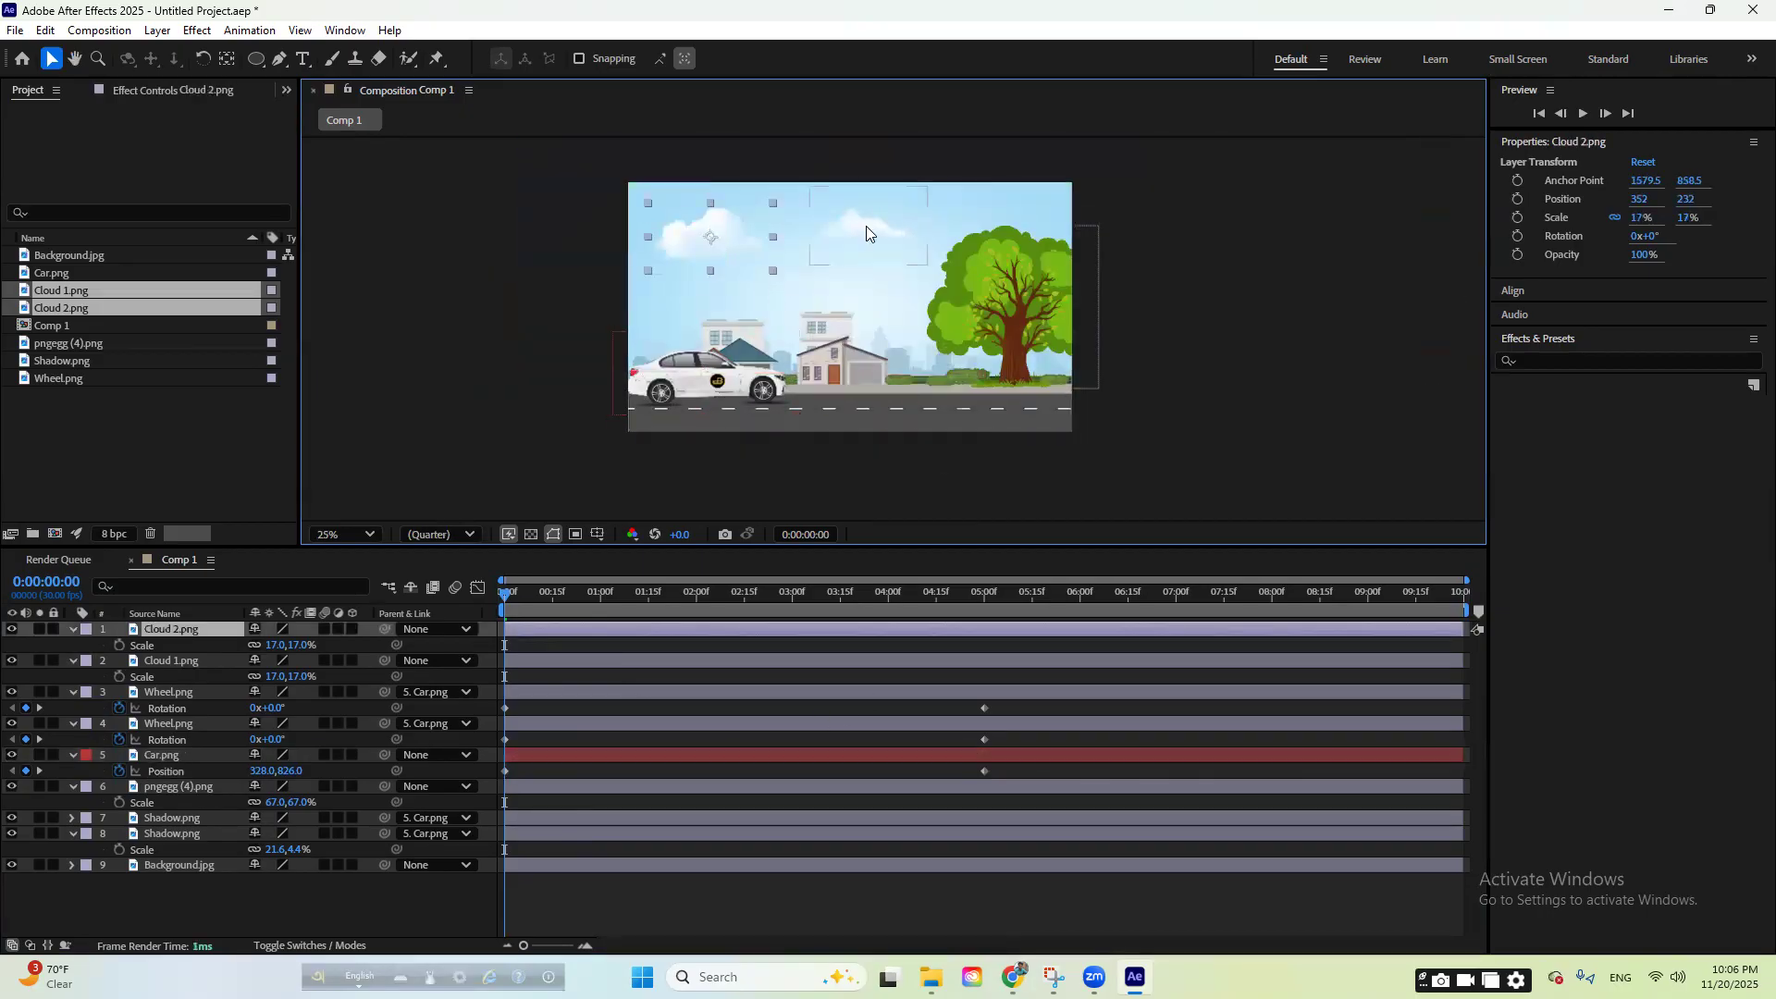
shift+click(866, 232)
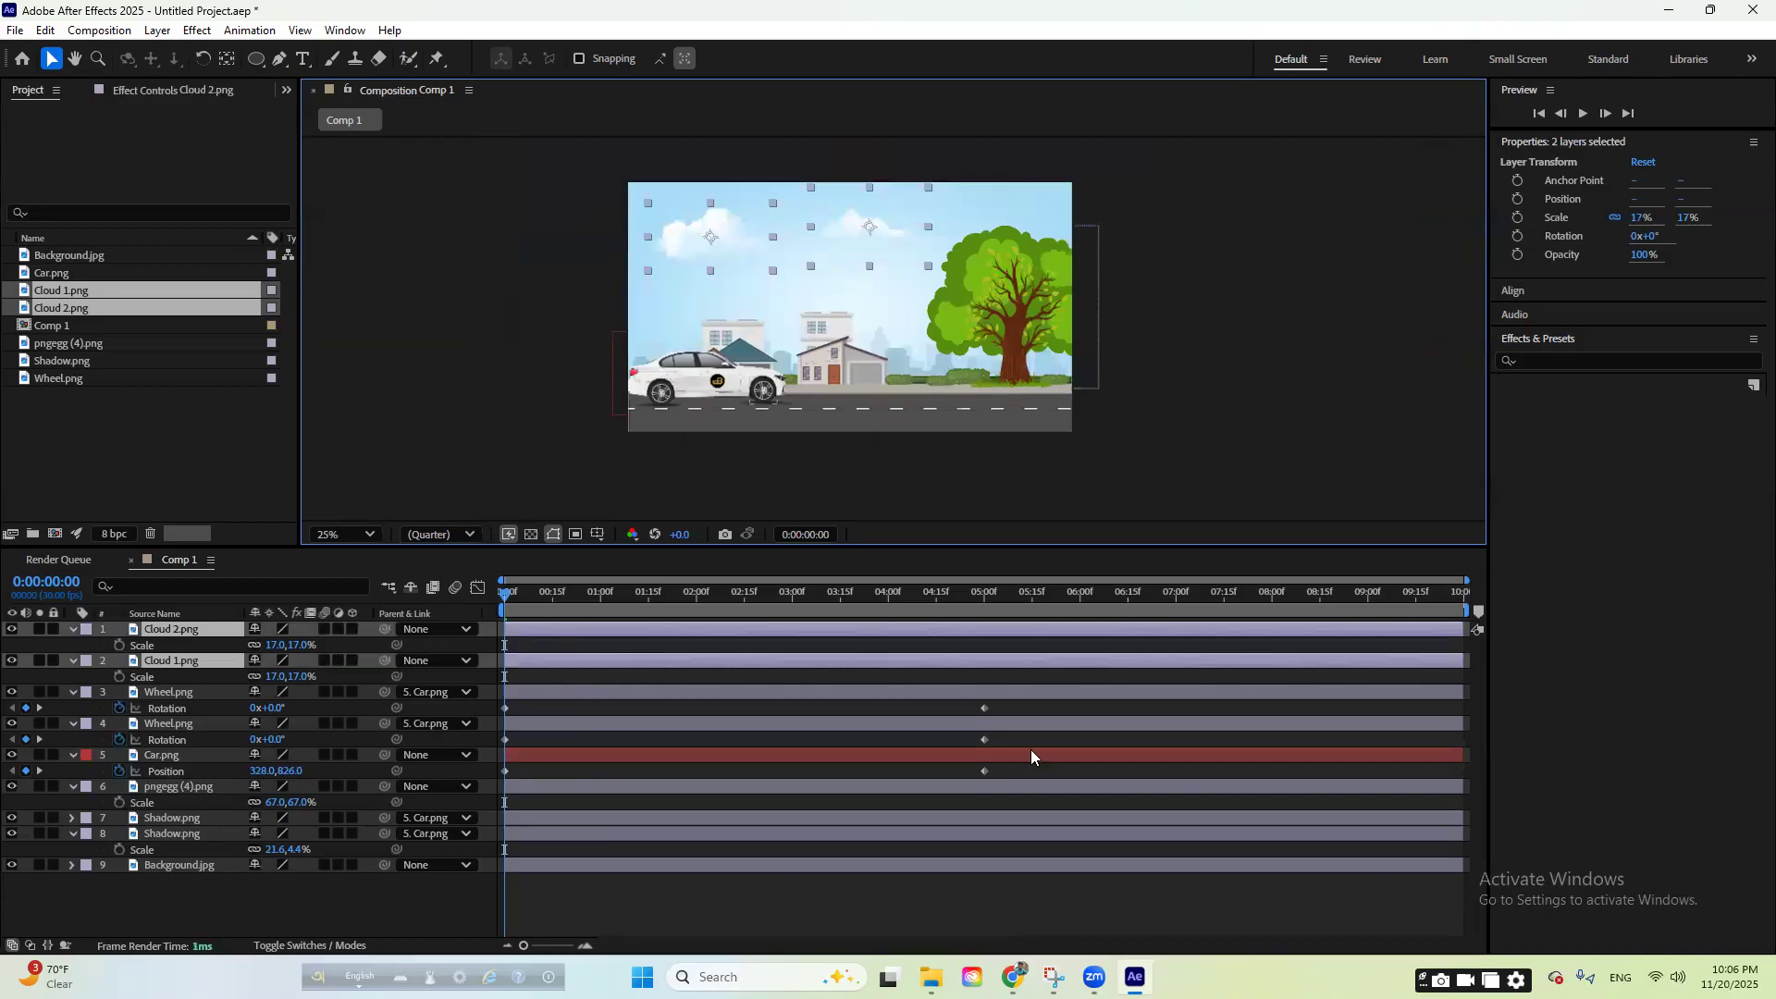
click(857, 672)
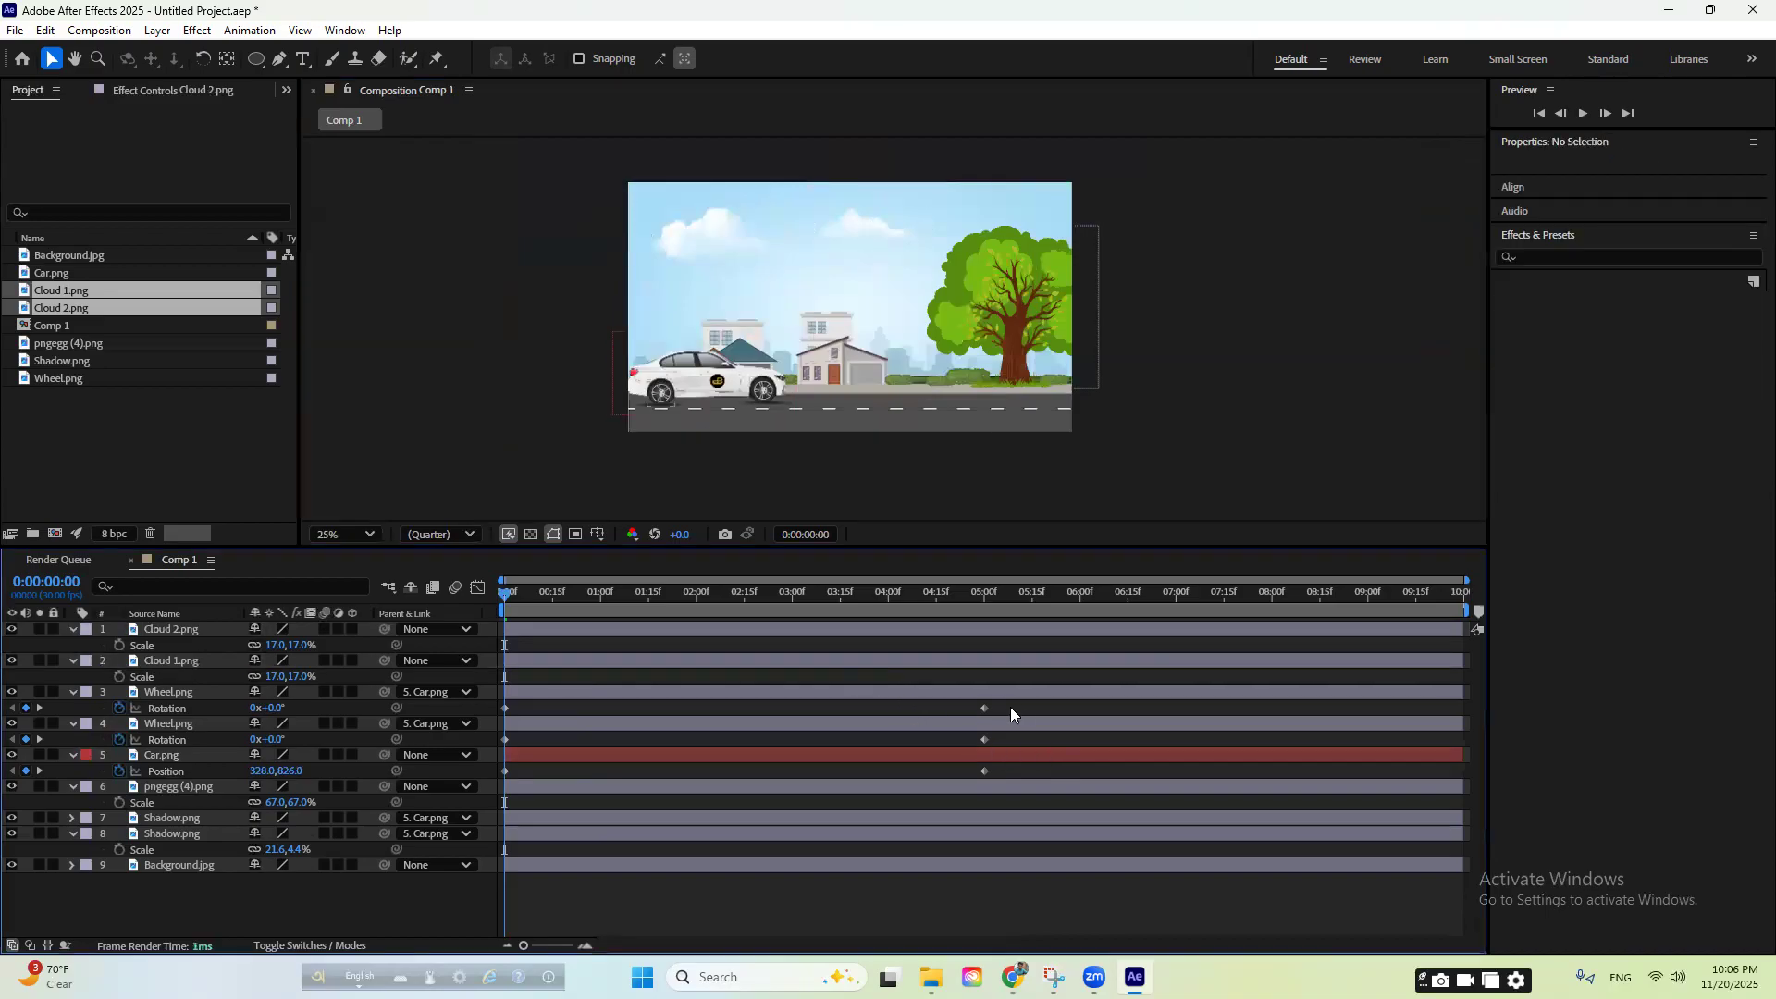
drag(1010, 706, 493, 725)
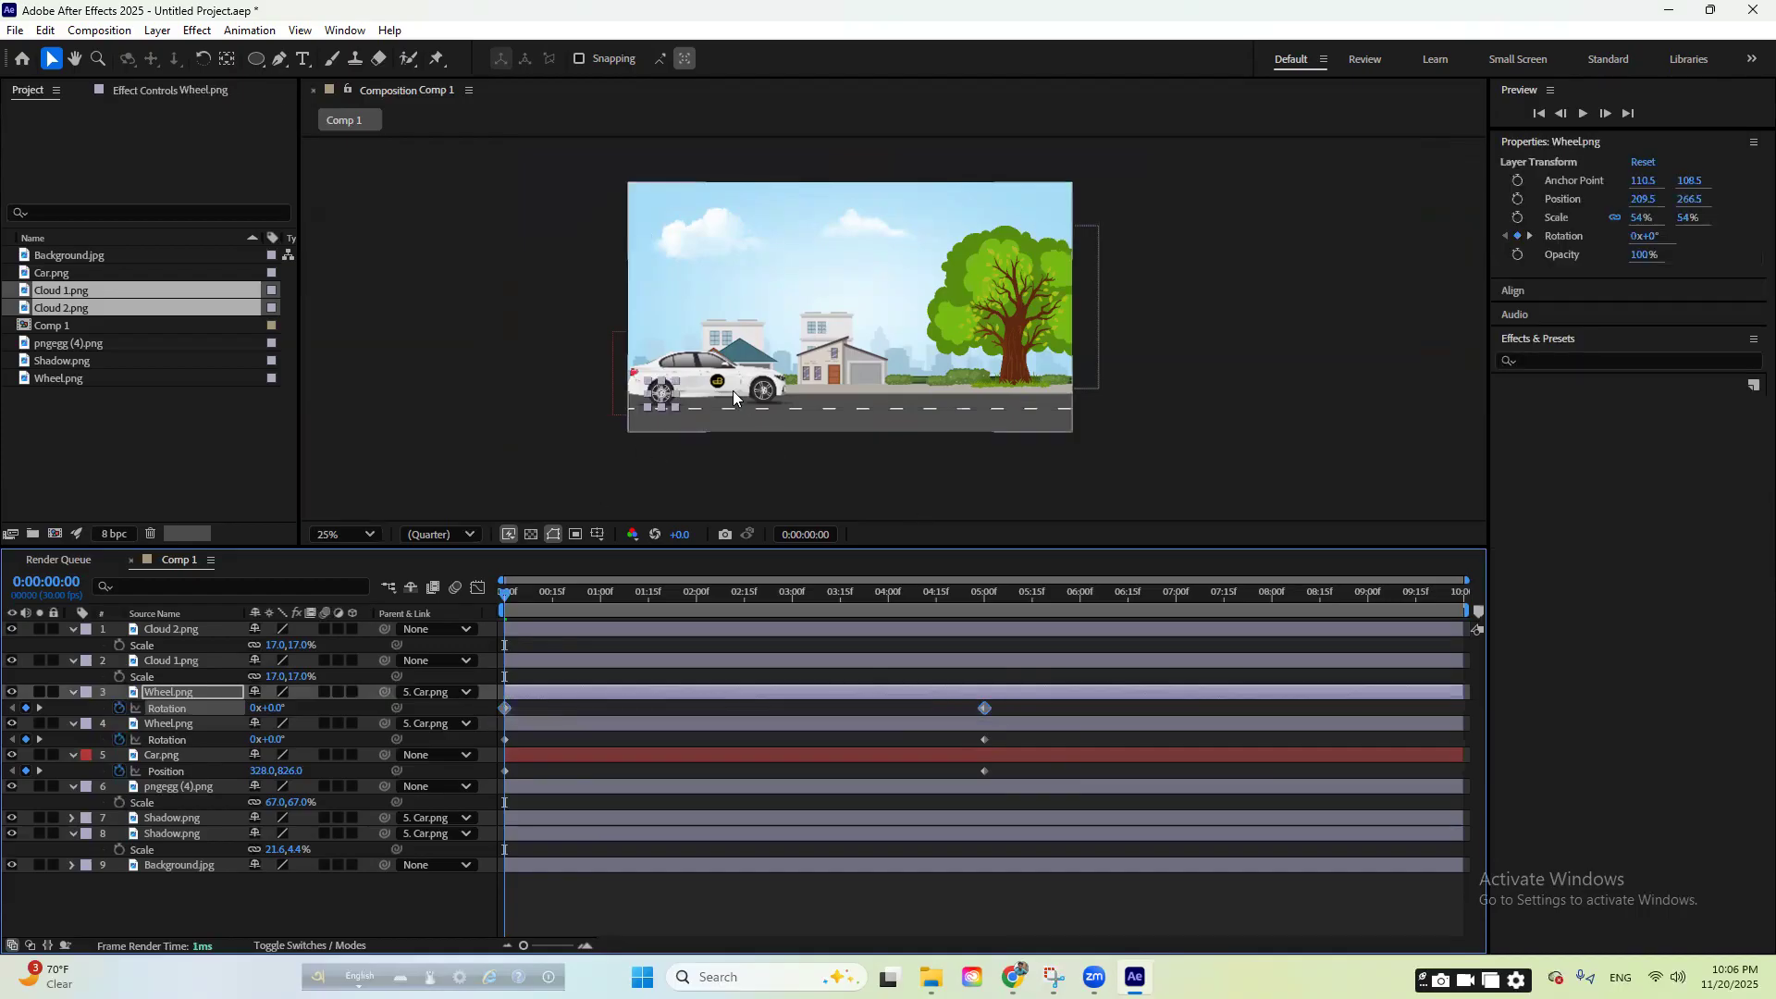
scroll(740, 425, up, 2)
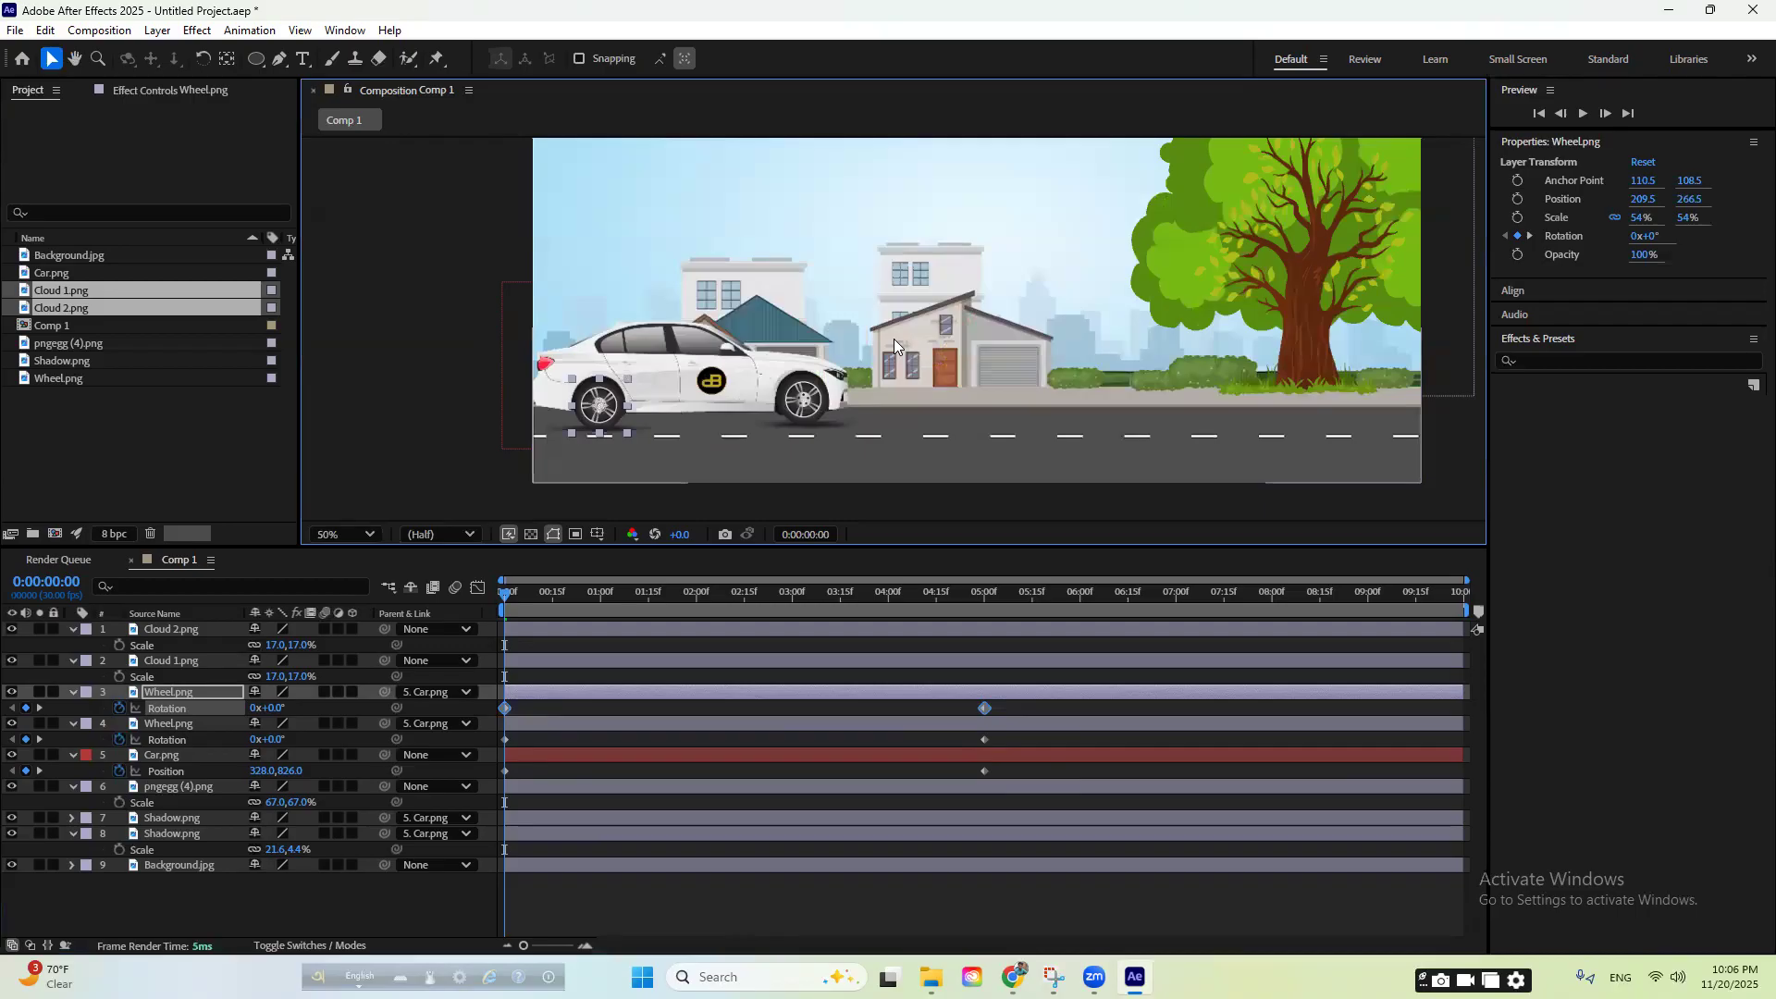
scroll(1121, 475, down, 2)
drag(977, 337, 843, 349)
scroll(875, 322, up, 2)
drag(881, 412, 795, 329)
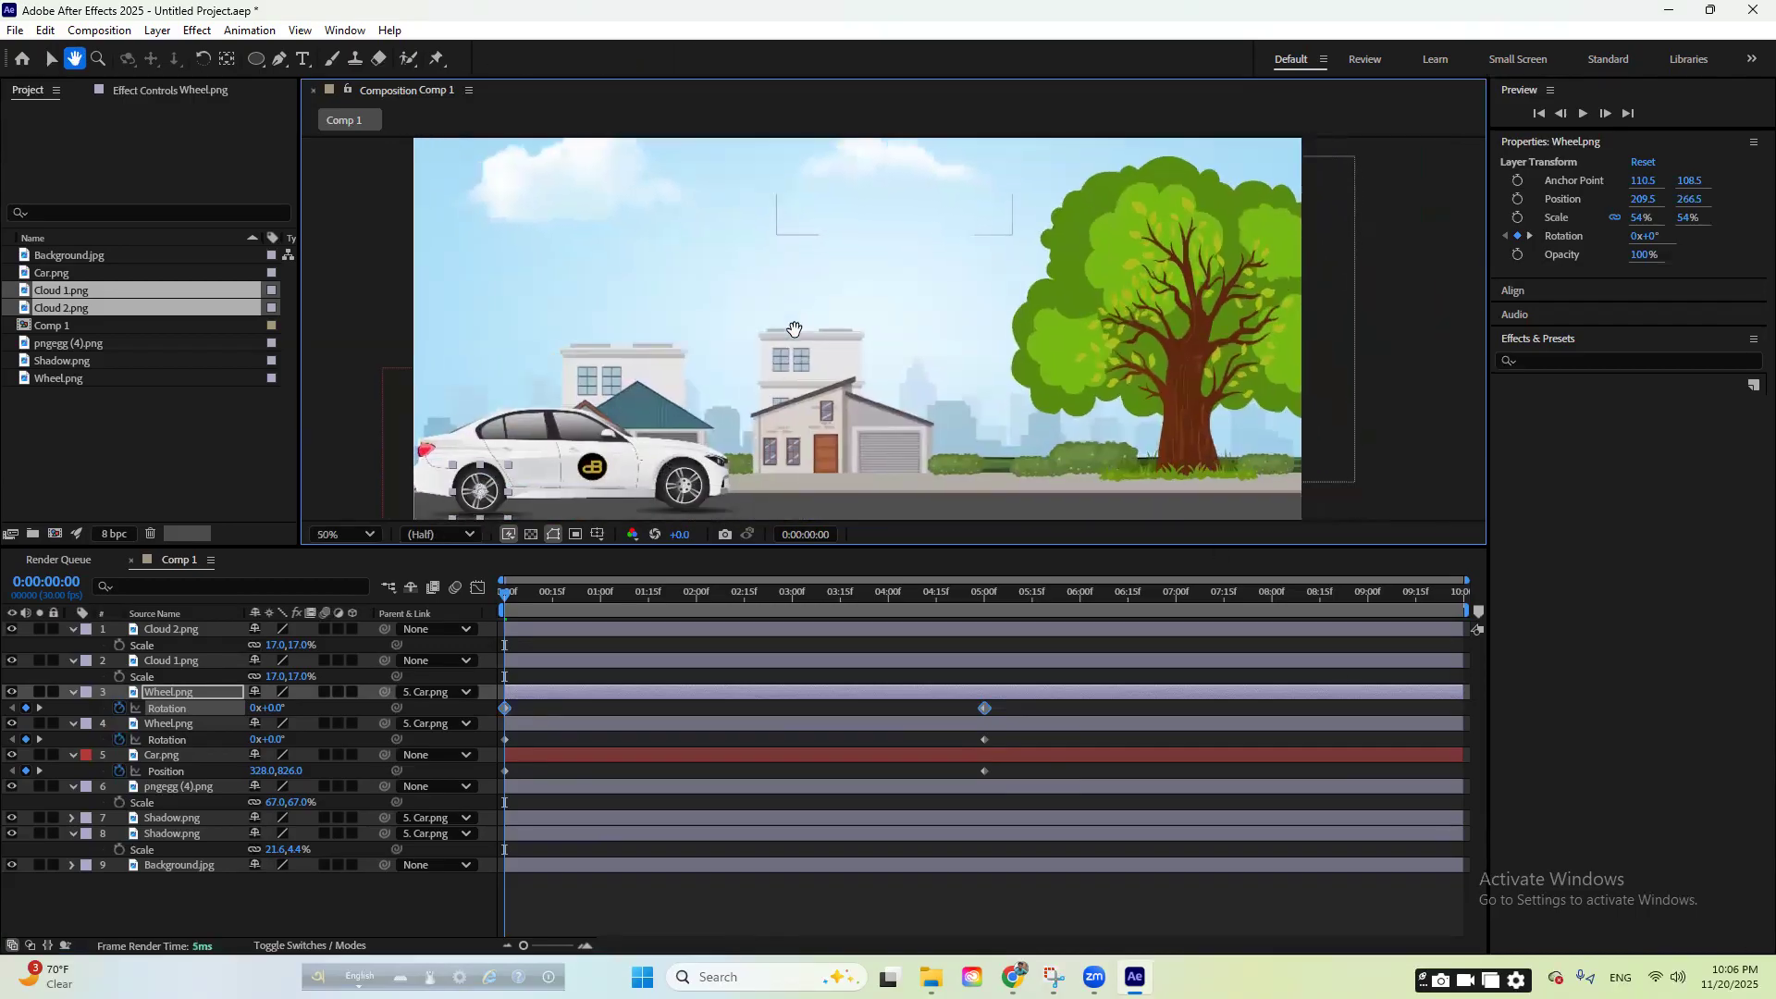
- Select both cloud layers and add starting Position keyframes to them at 0:00:00:00
key(v)
click(623, 258)
shift+click(956, 224)
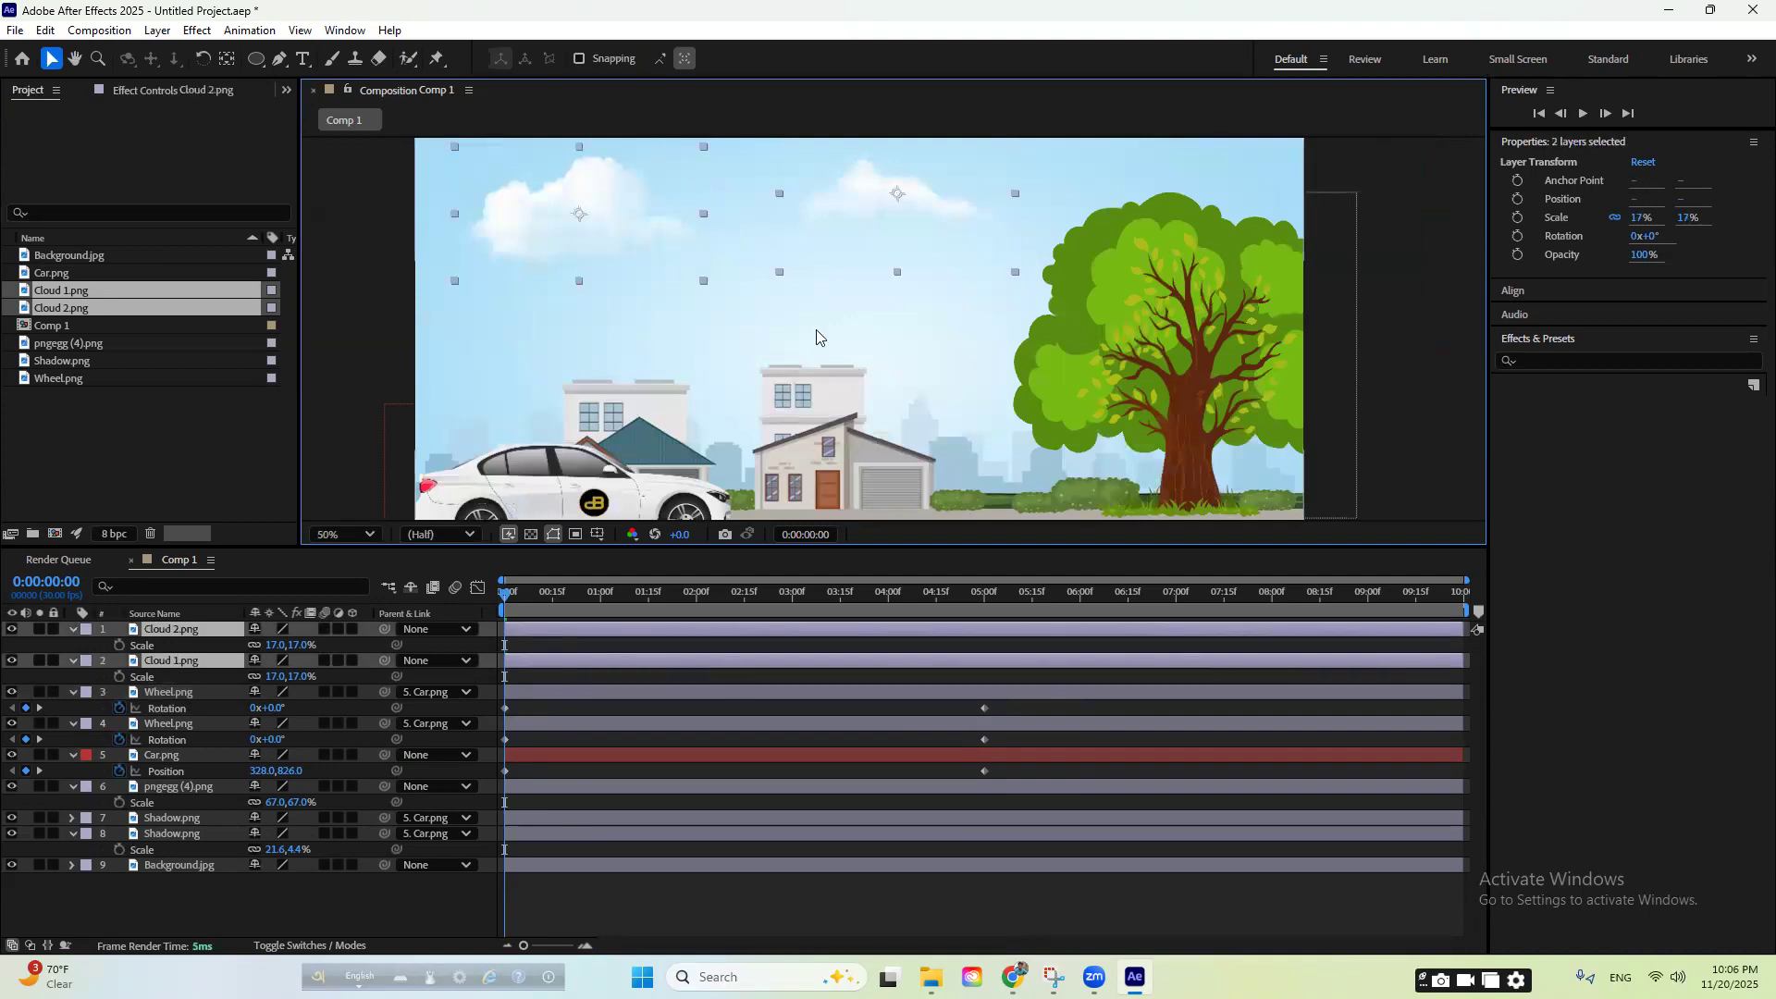
scroll(818, 329, down, 2)
click(494, 609)
key(space)
key(space)
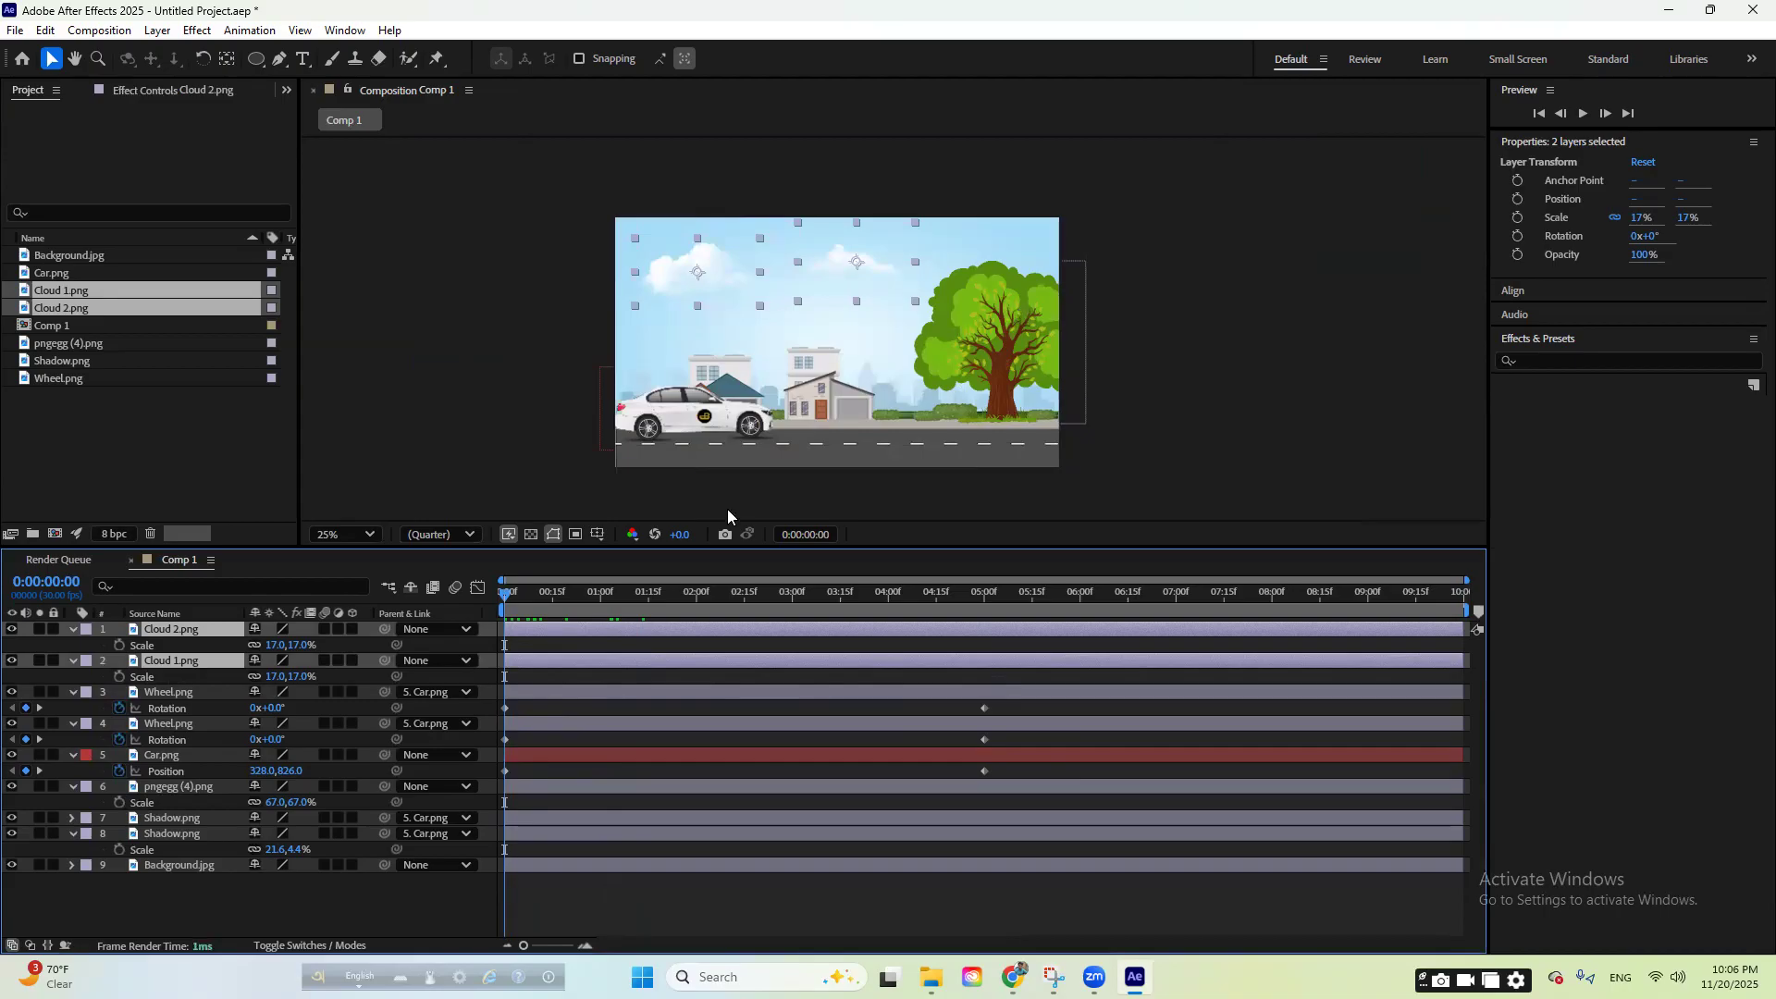
key(p)
click(119, 646)
click(120, 677)
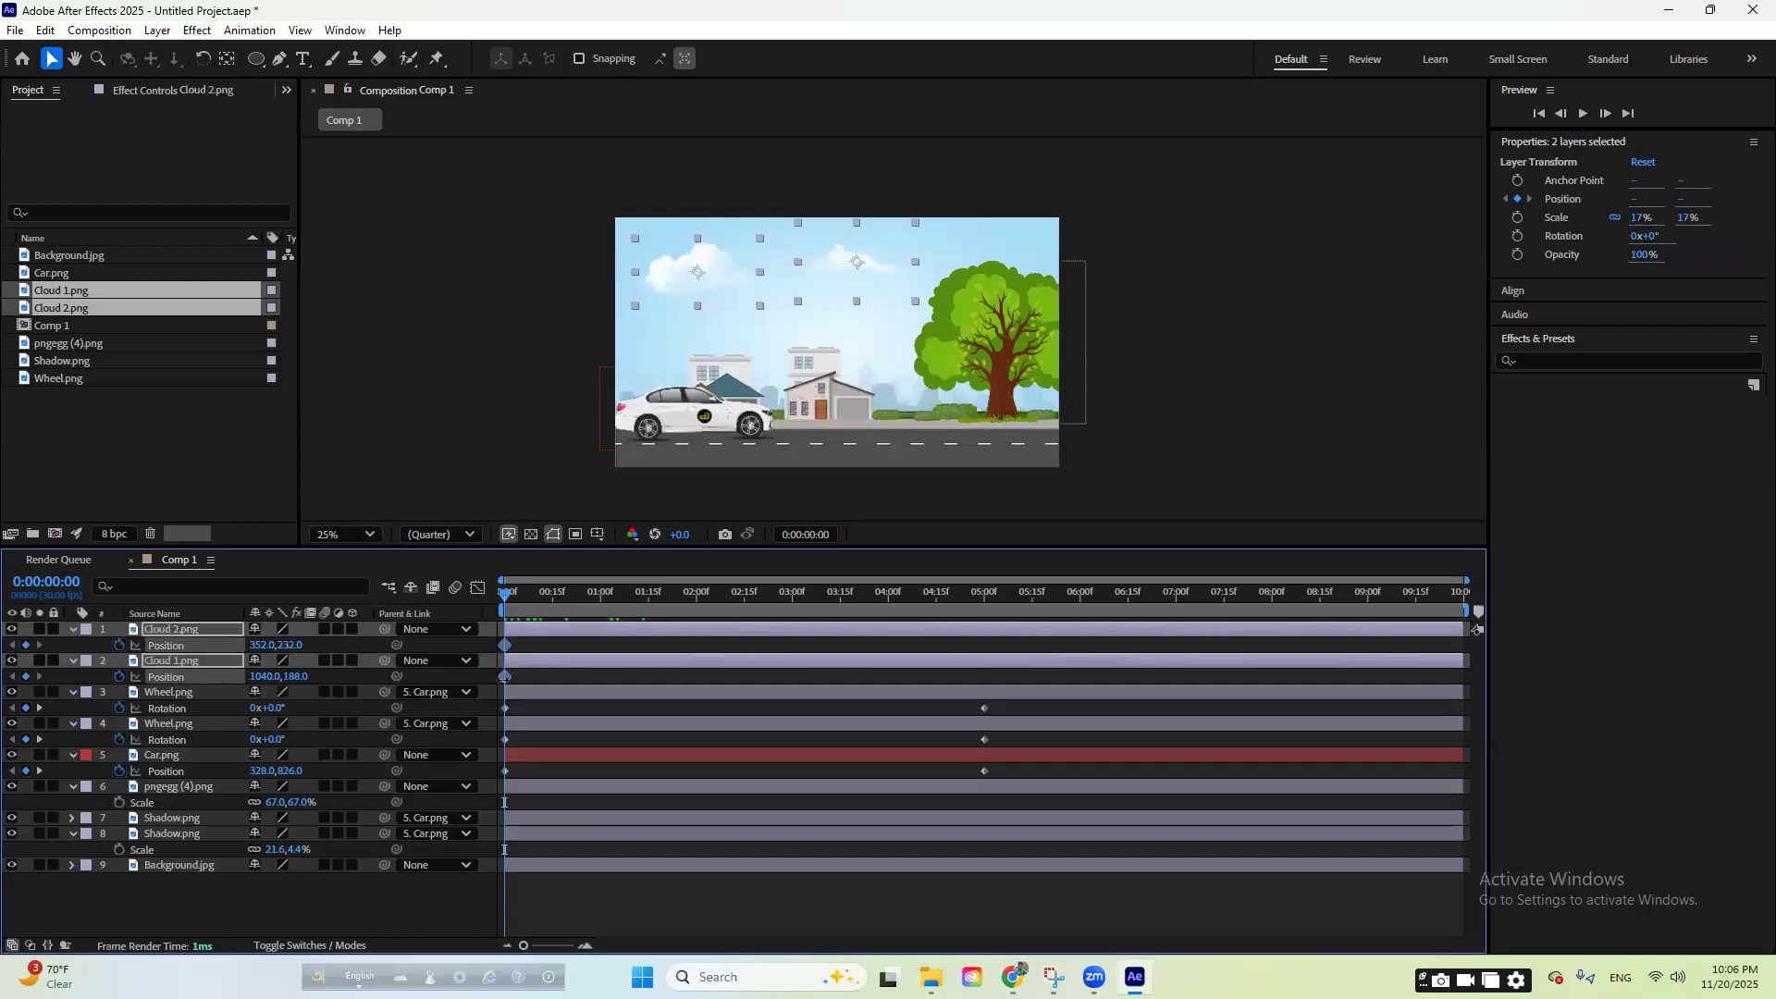
- At 0:00:05:00, move both clouds horizontally together, bringing Cloud 2 to about X 544 and Cloud 1 to about X 1232
drag(507, 596, 990, 638)
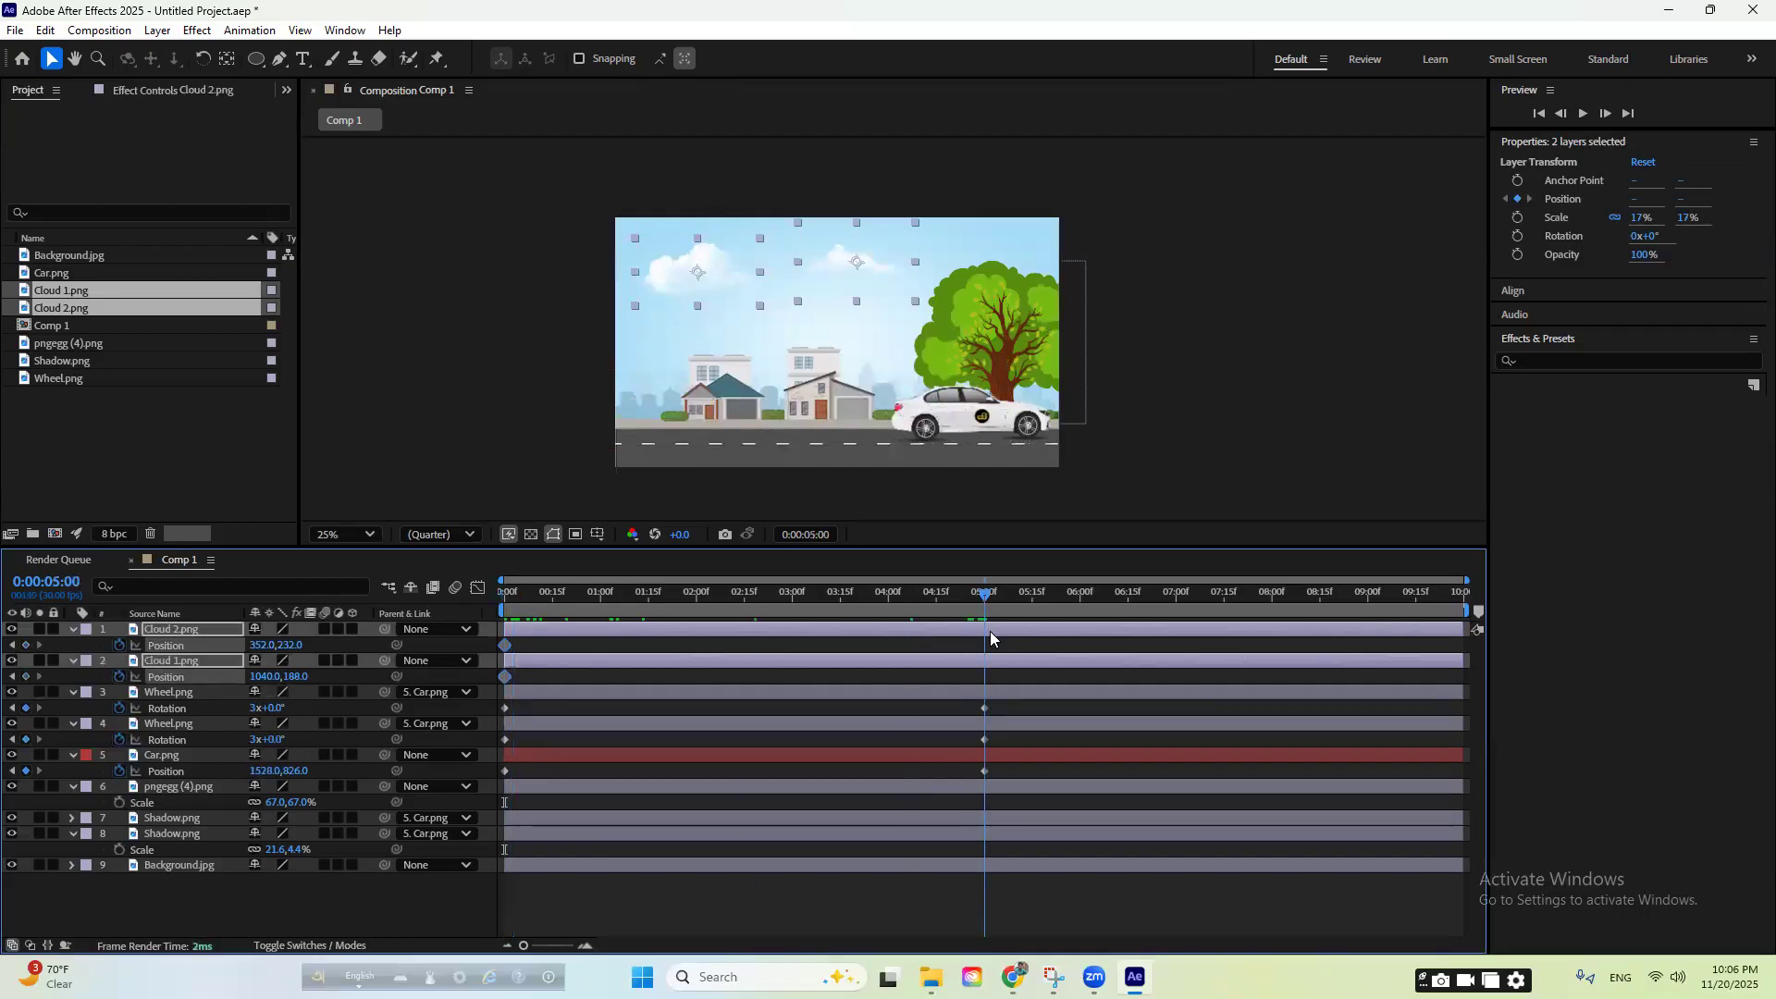
drag(858, 263, 902, 263)
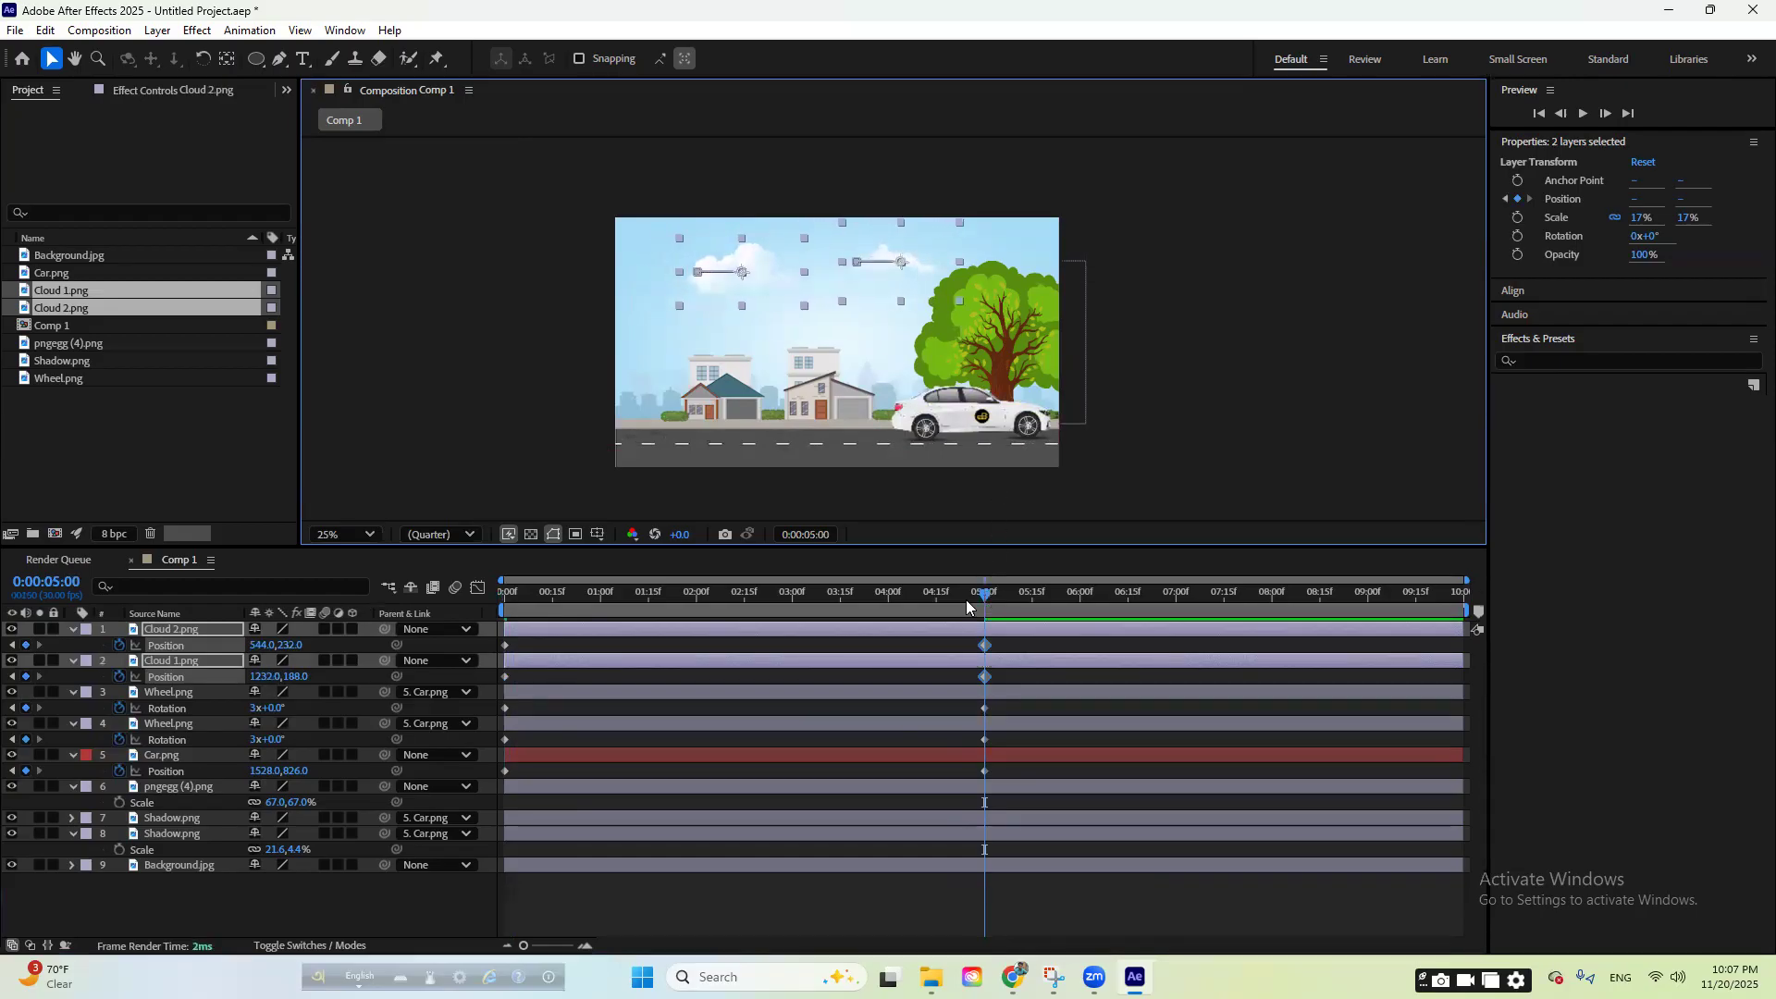
- Play back the car and cloud animation, and check the stretch of the timeline after 0:00:05:00
key(space)
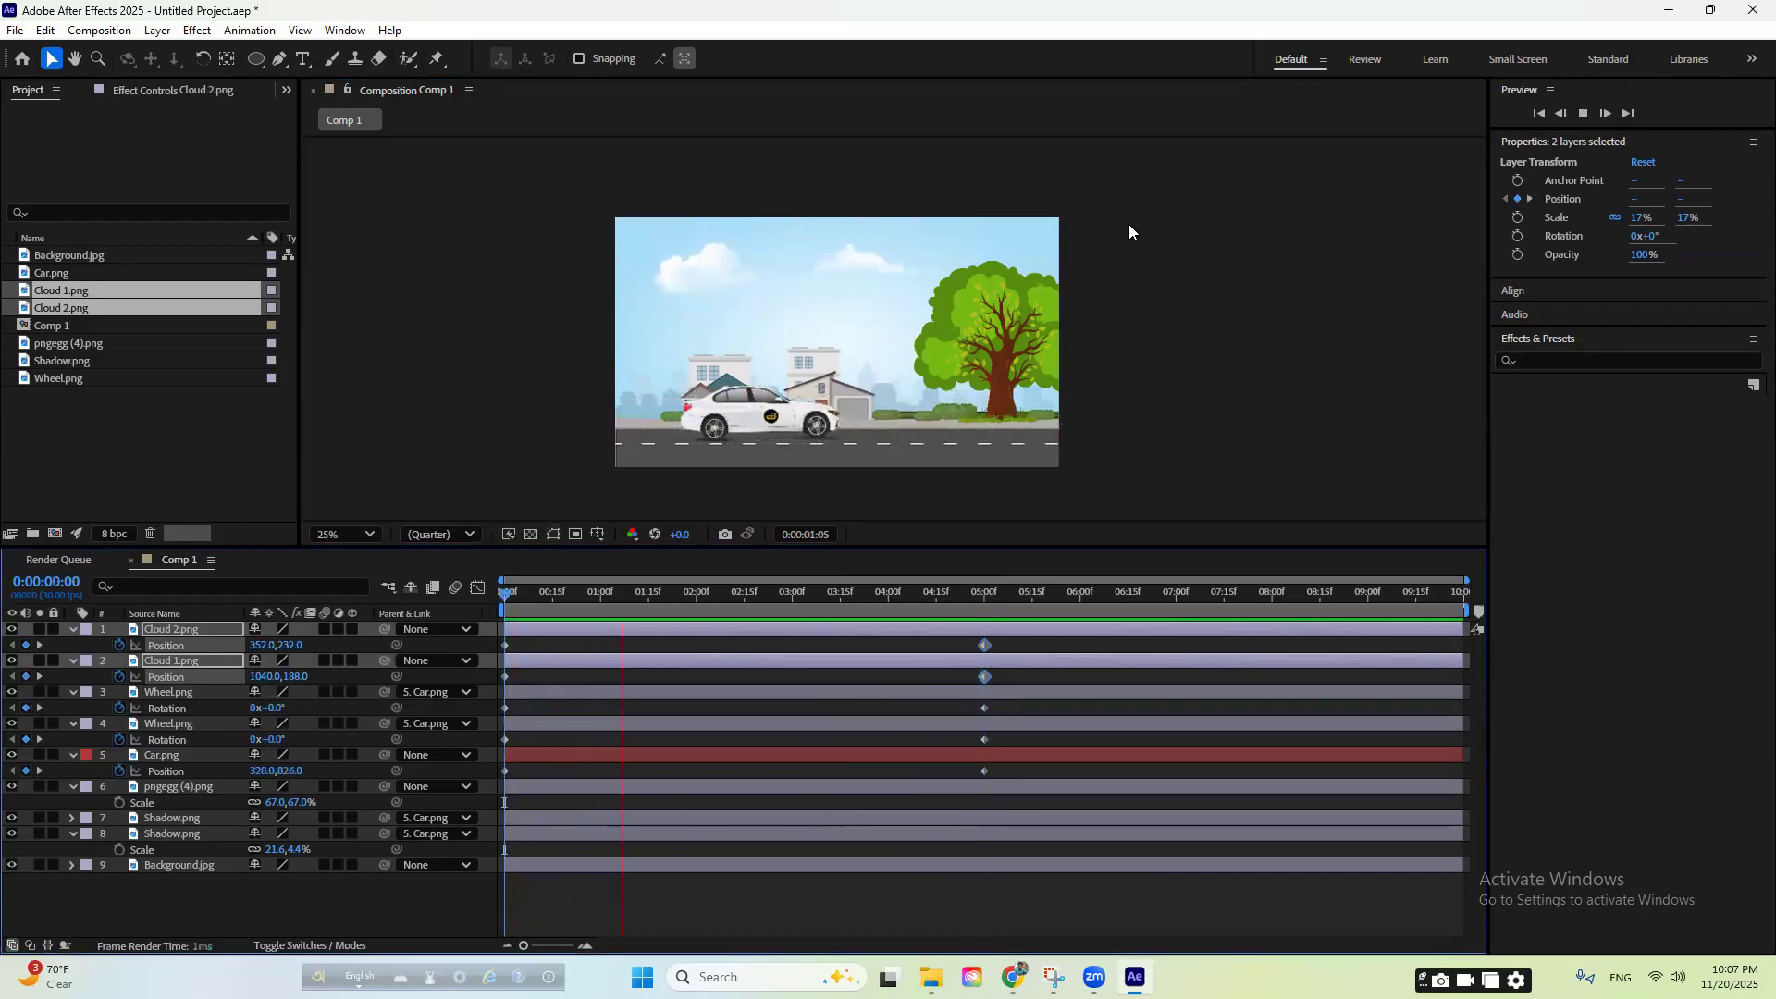
key(space)
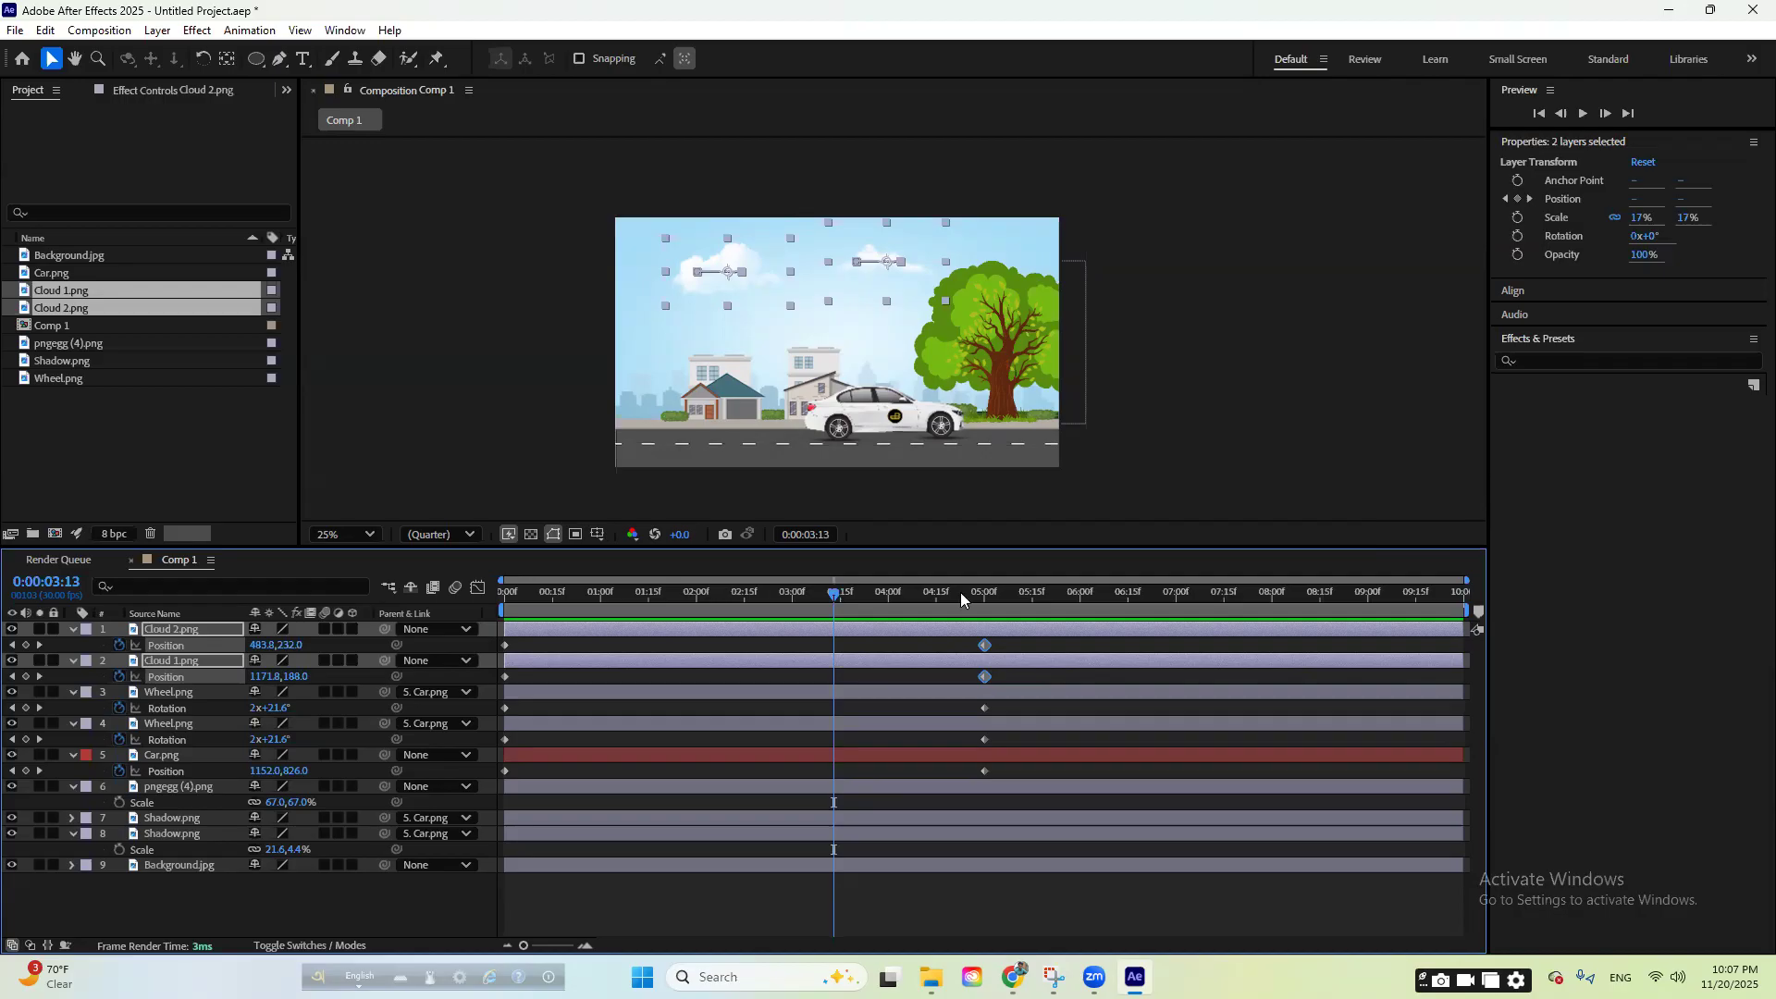
drag(984, 598, 1057, 680)
- Set the duration of Comp 1 to 0:00:05:00 in the composition settings
right_click(1273, 365)
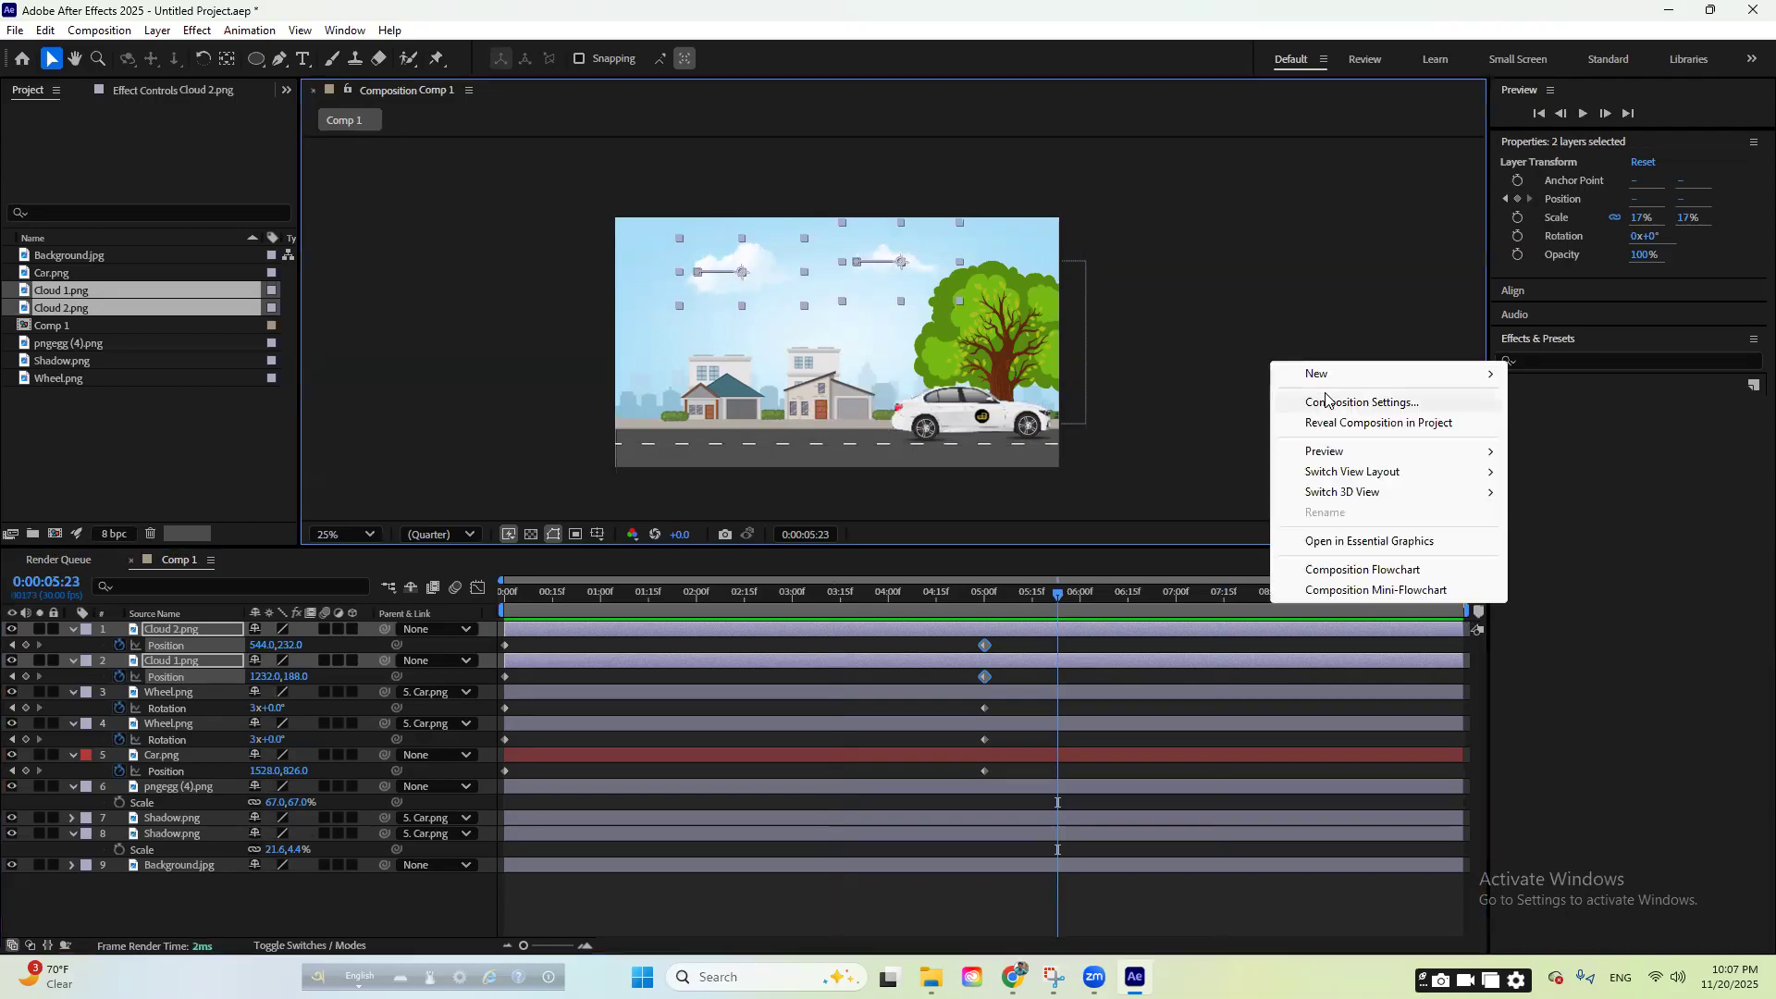
click(1330, 402)
click(779, 603)
key(BackSpace)
key(BackSpace)
text(05:00)
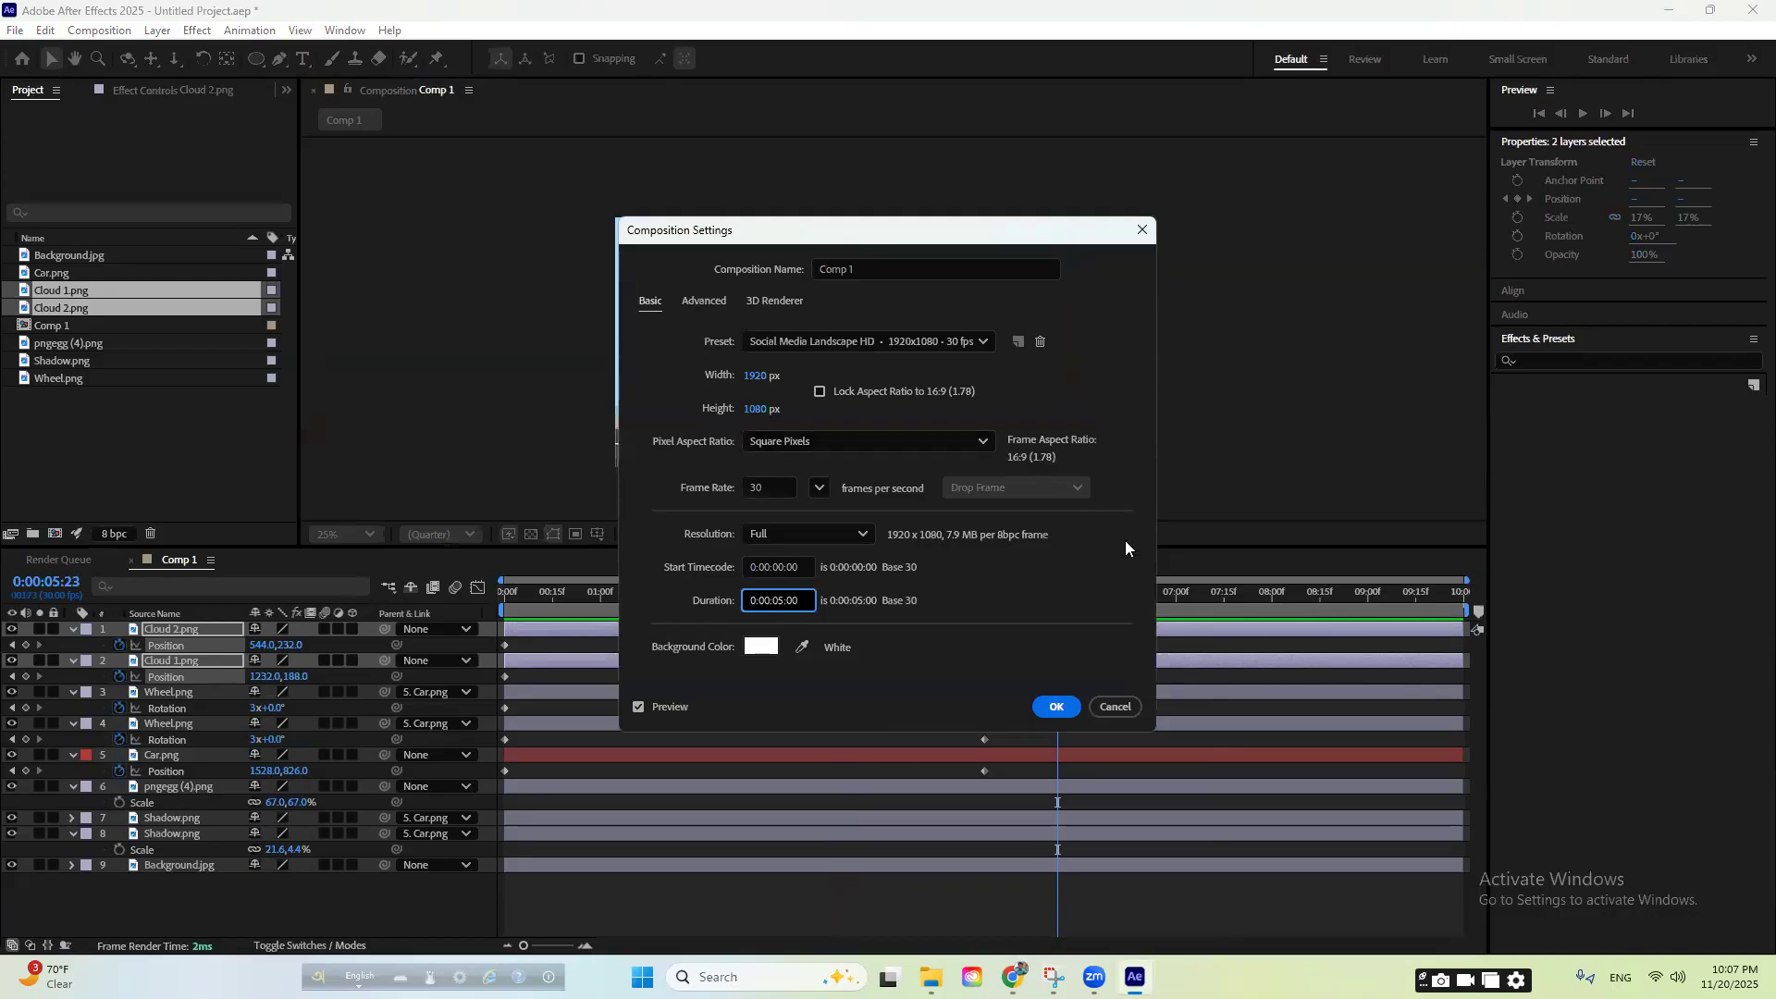
click(1057, 717)
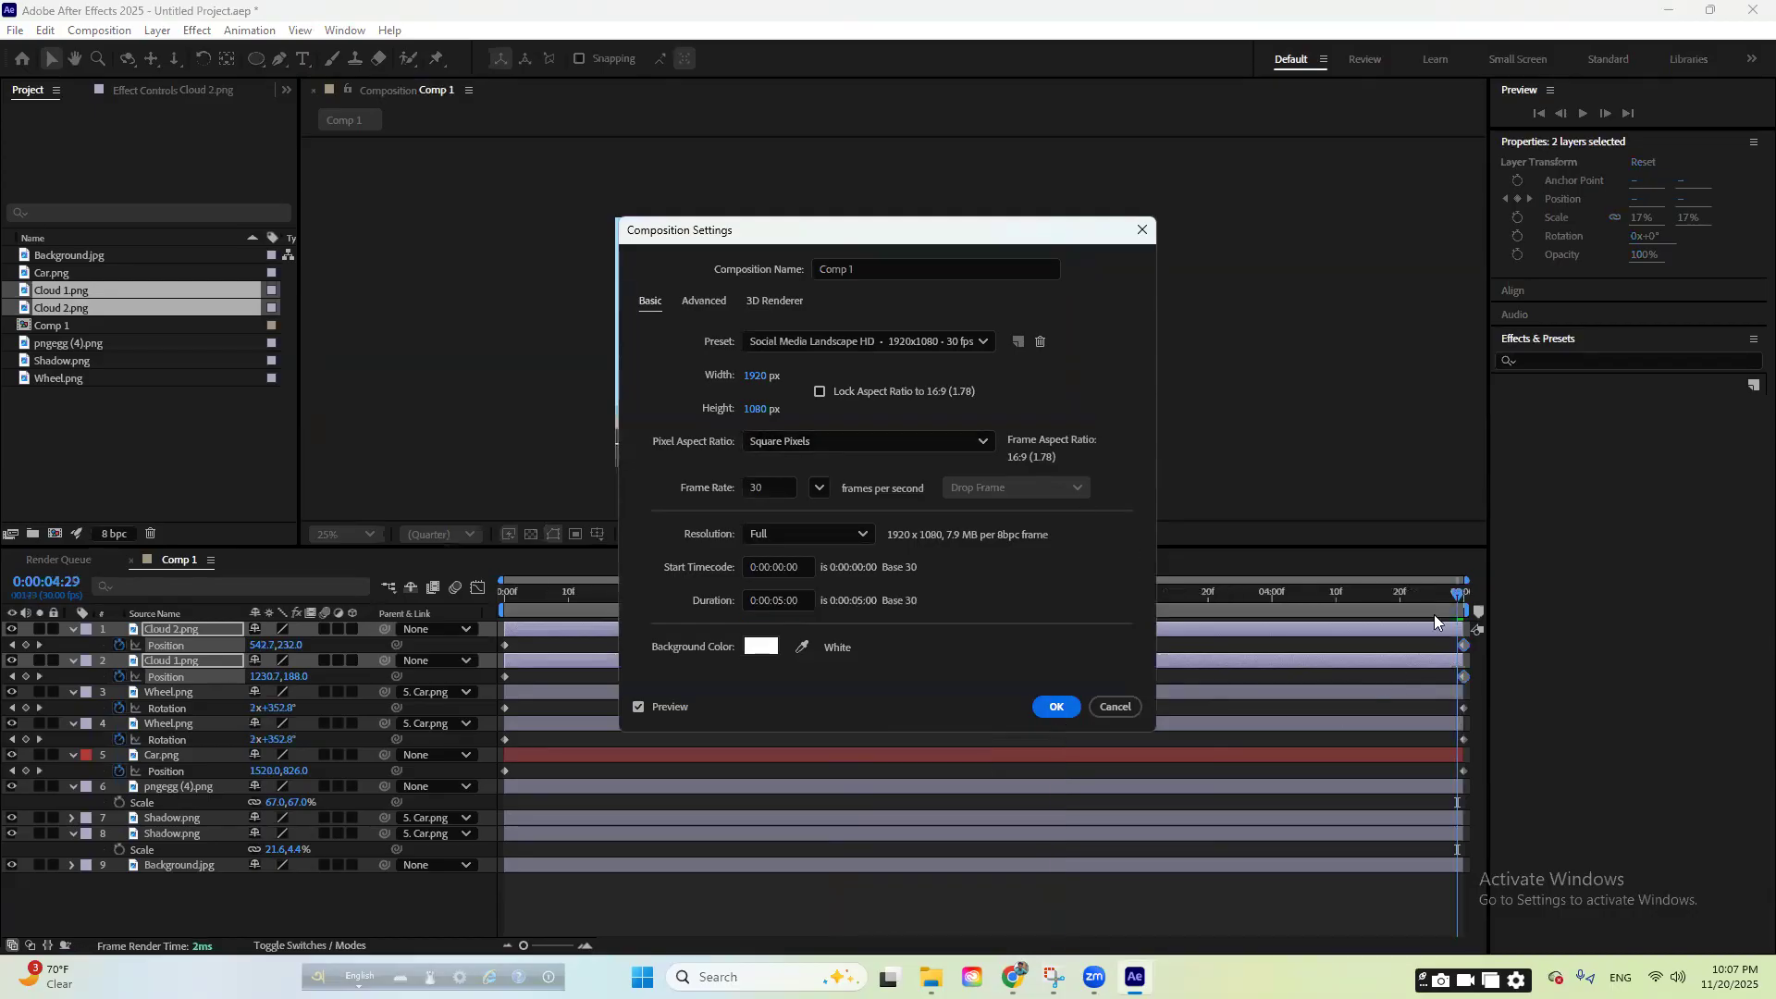
click(1064, 708)
- Return to the start of the timeline, then add Comp 1 to the render queue with H.264 as its output format
drag(1451, 601, 921, 652)
key(Home)
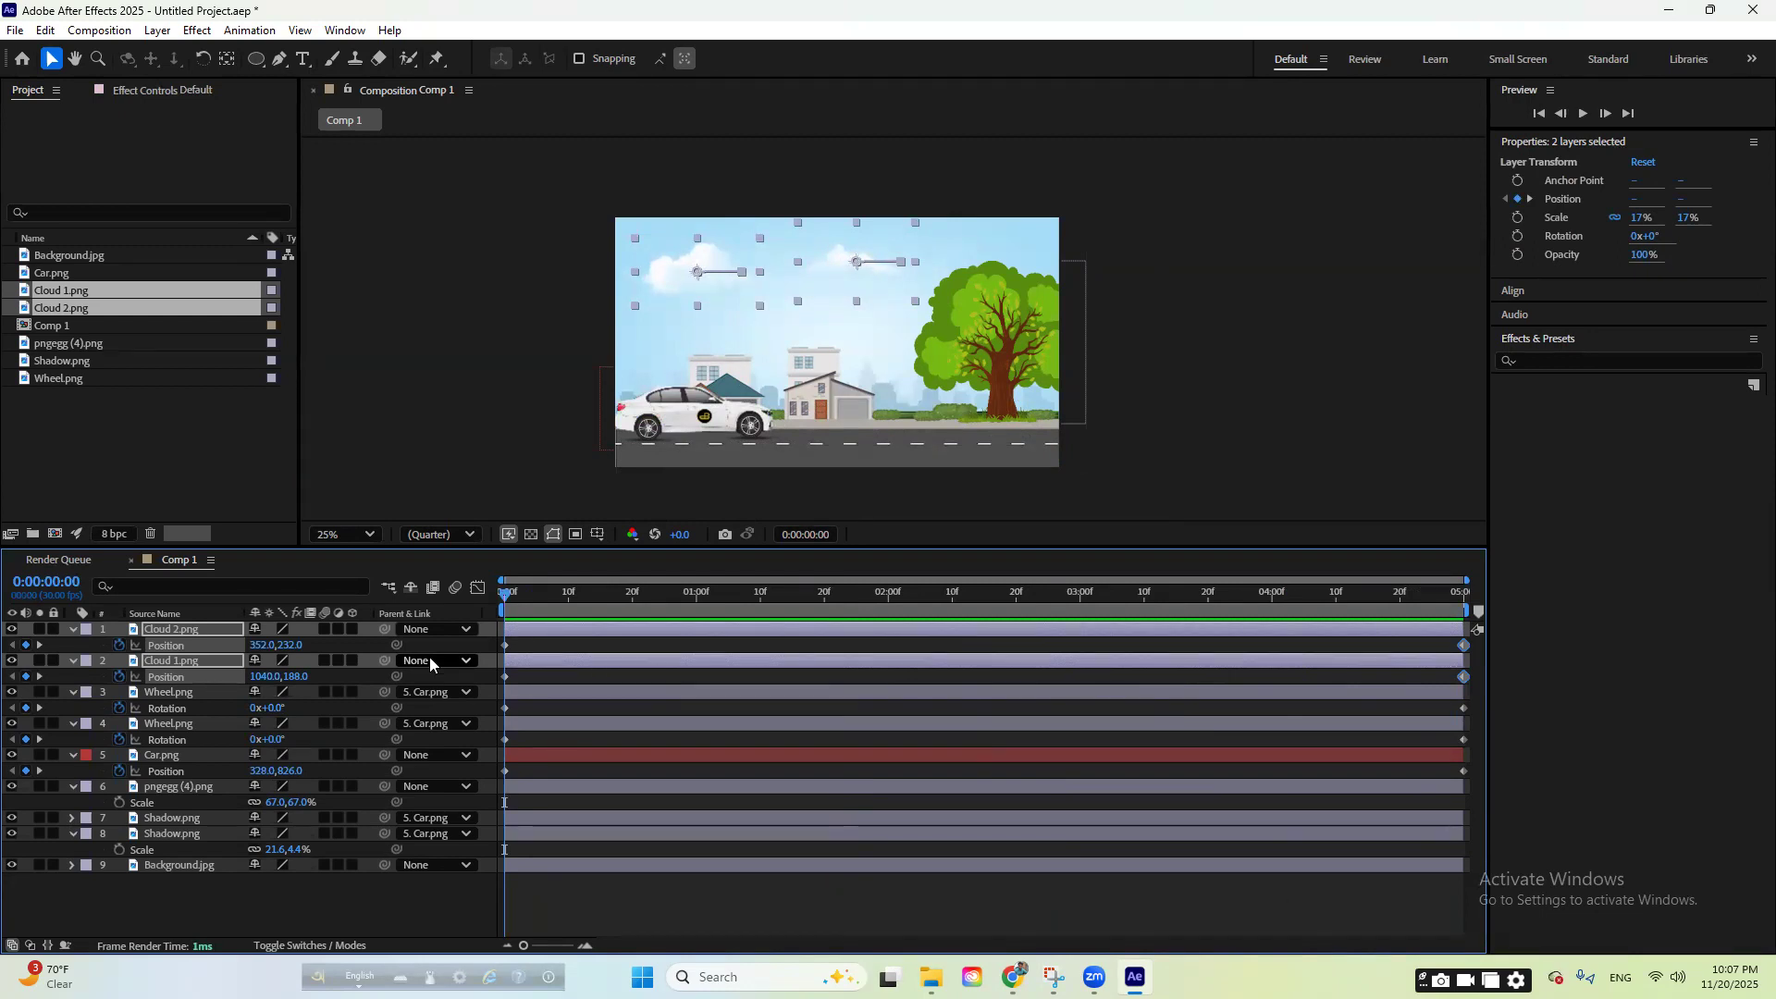
key(ctrl+m)
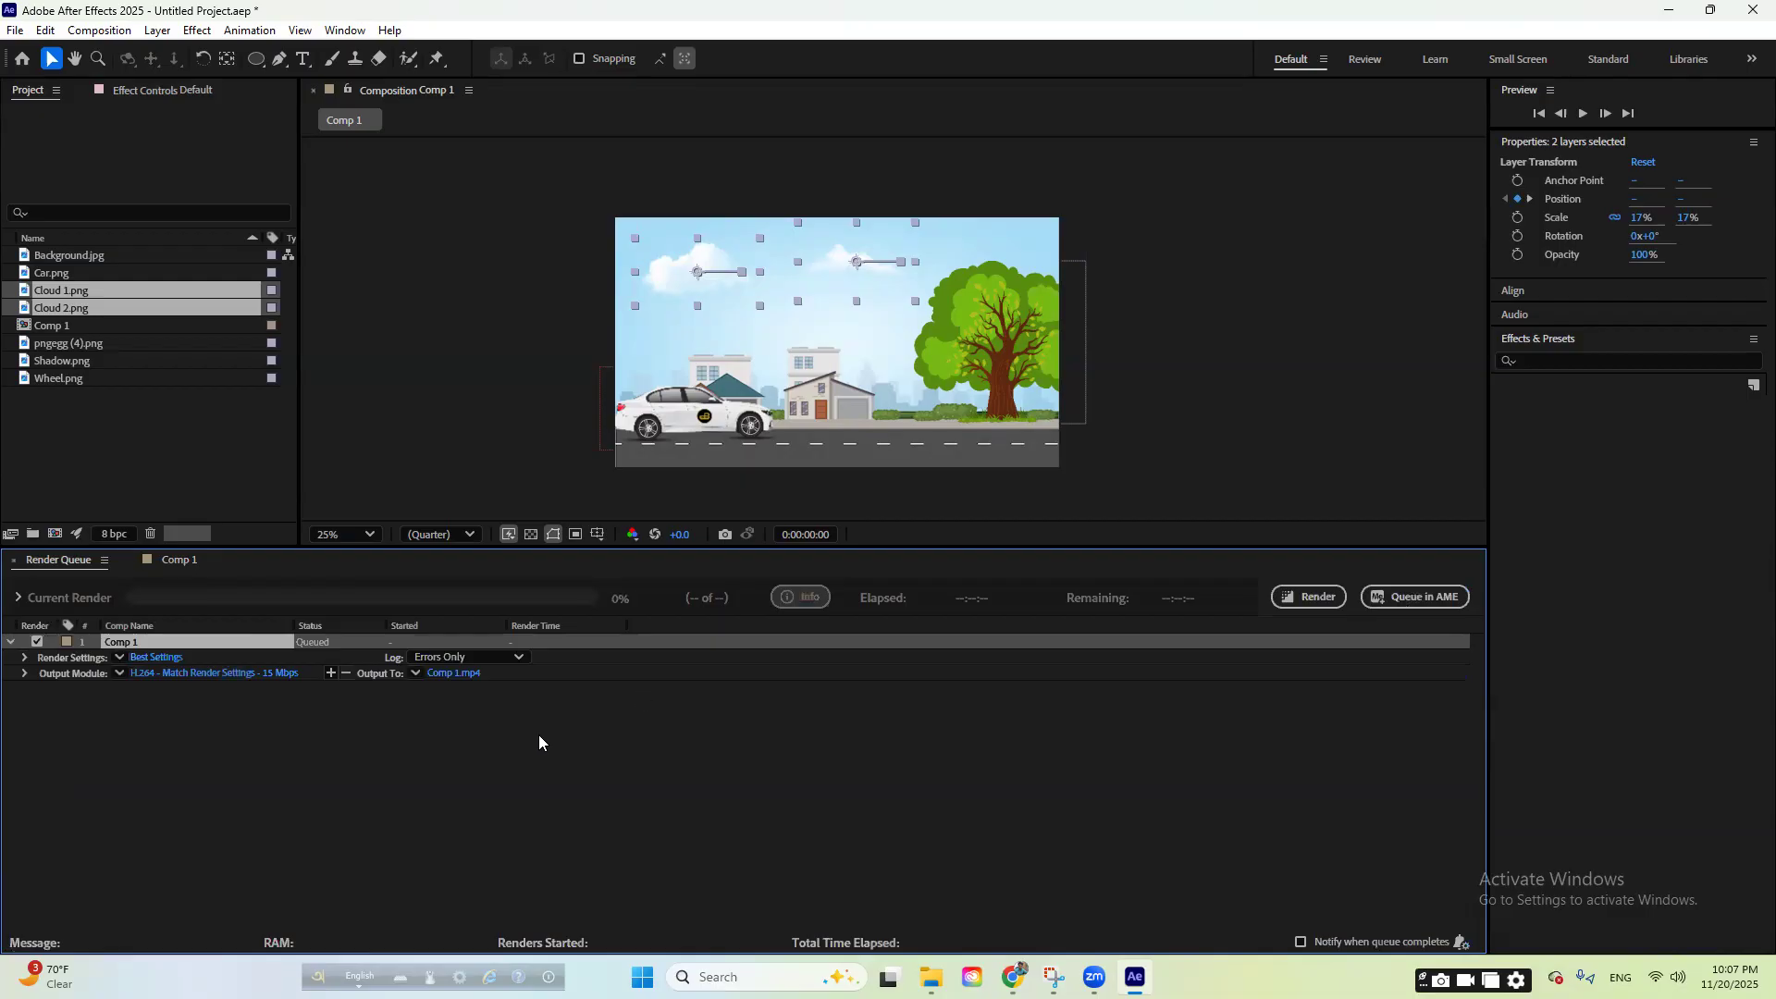
click(253, 673)
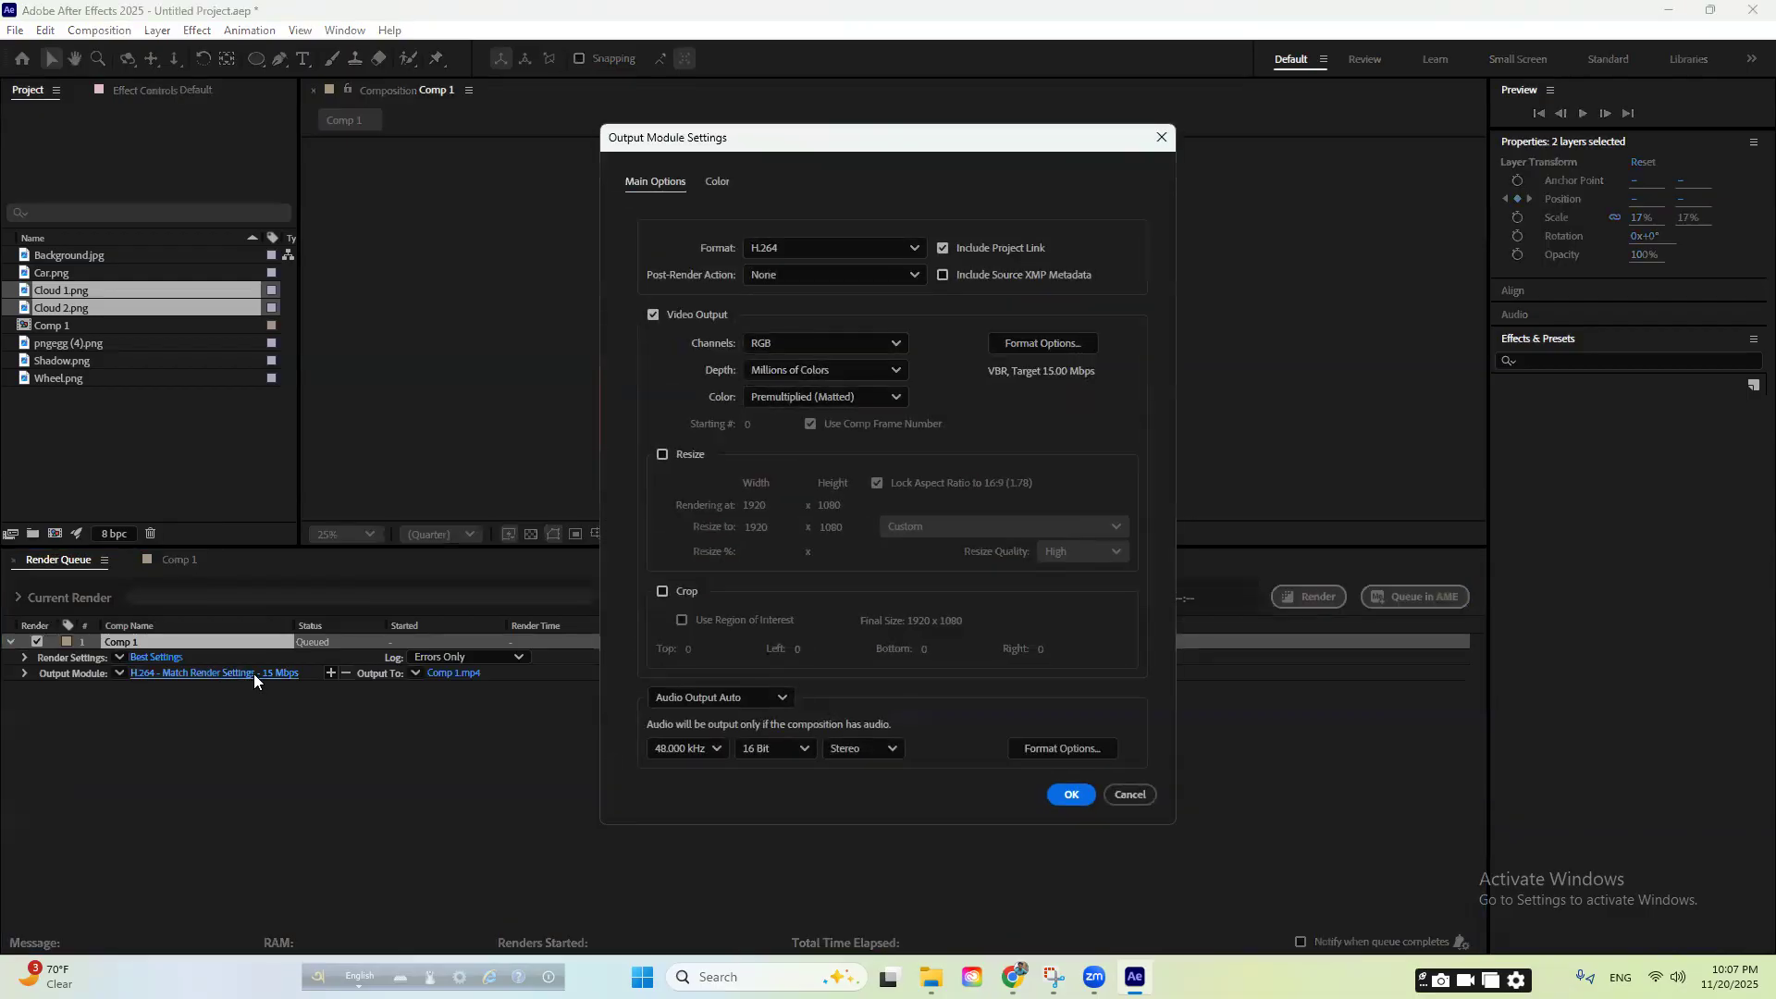
click(819, 247)
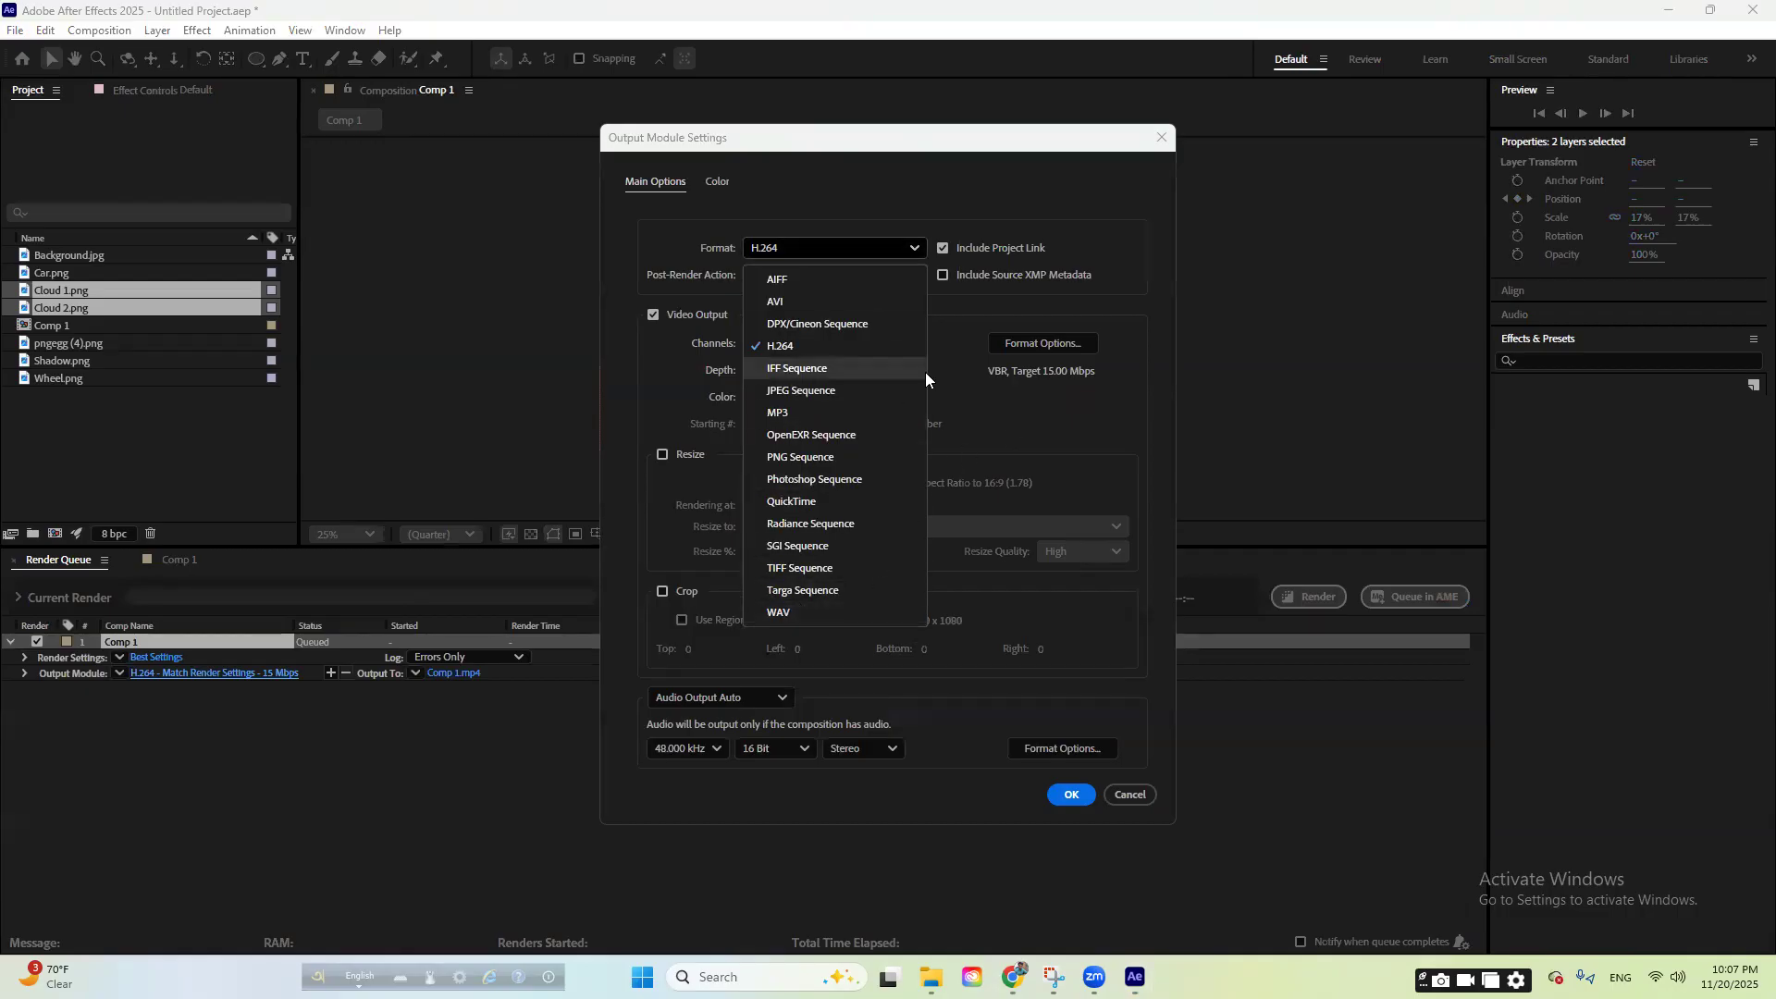
click(818, 348)
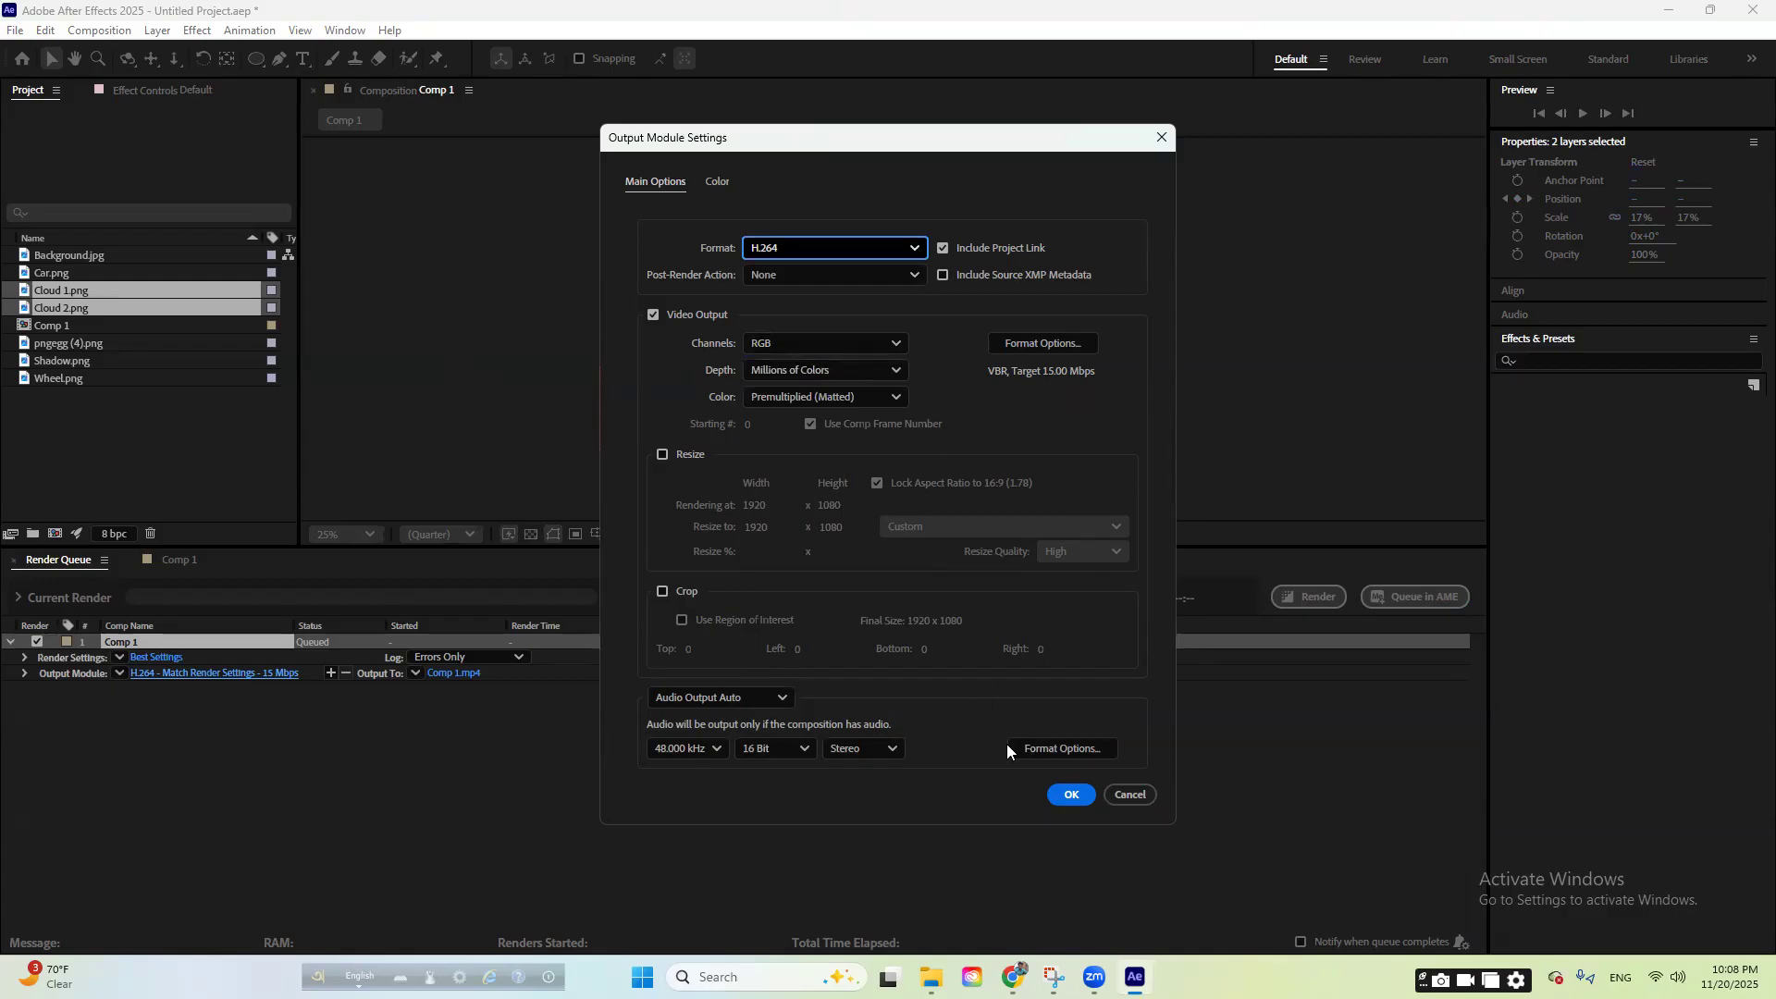
click(1064, 797)
click(15, 30)
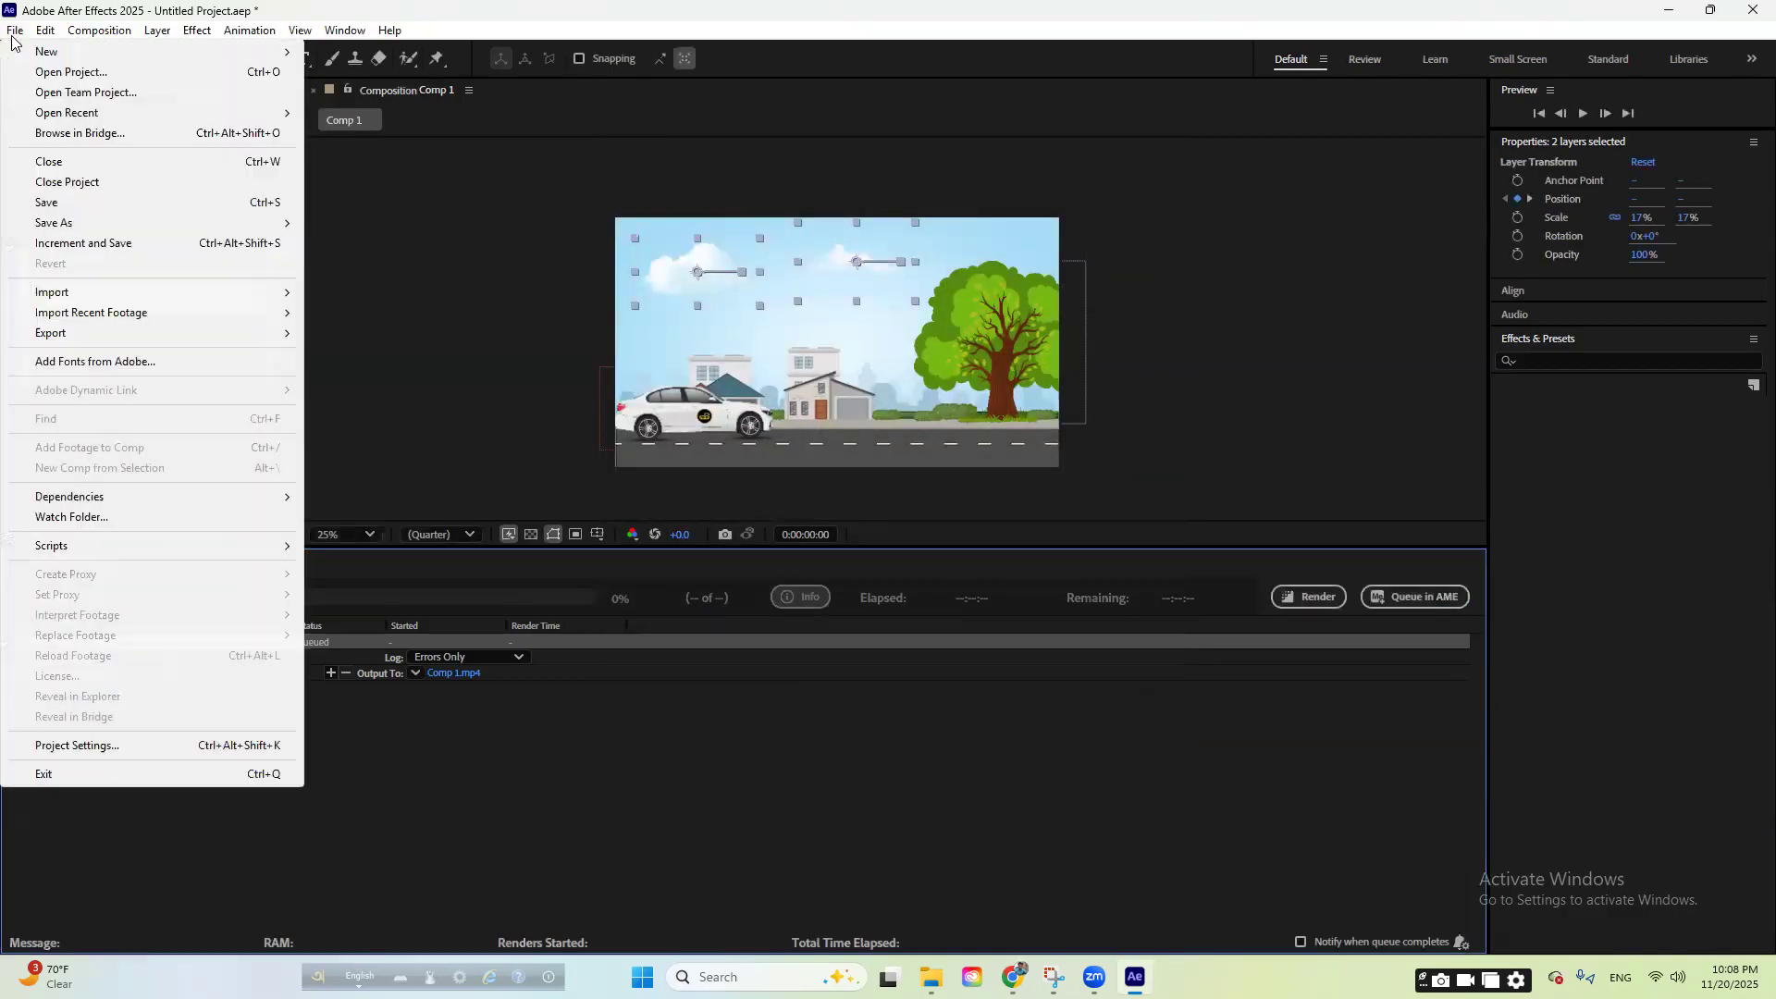
mouse_move(98, 335)
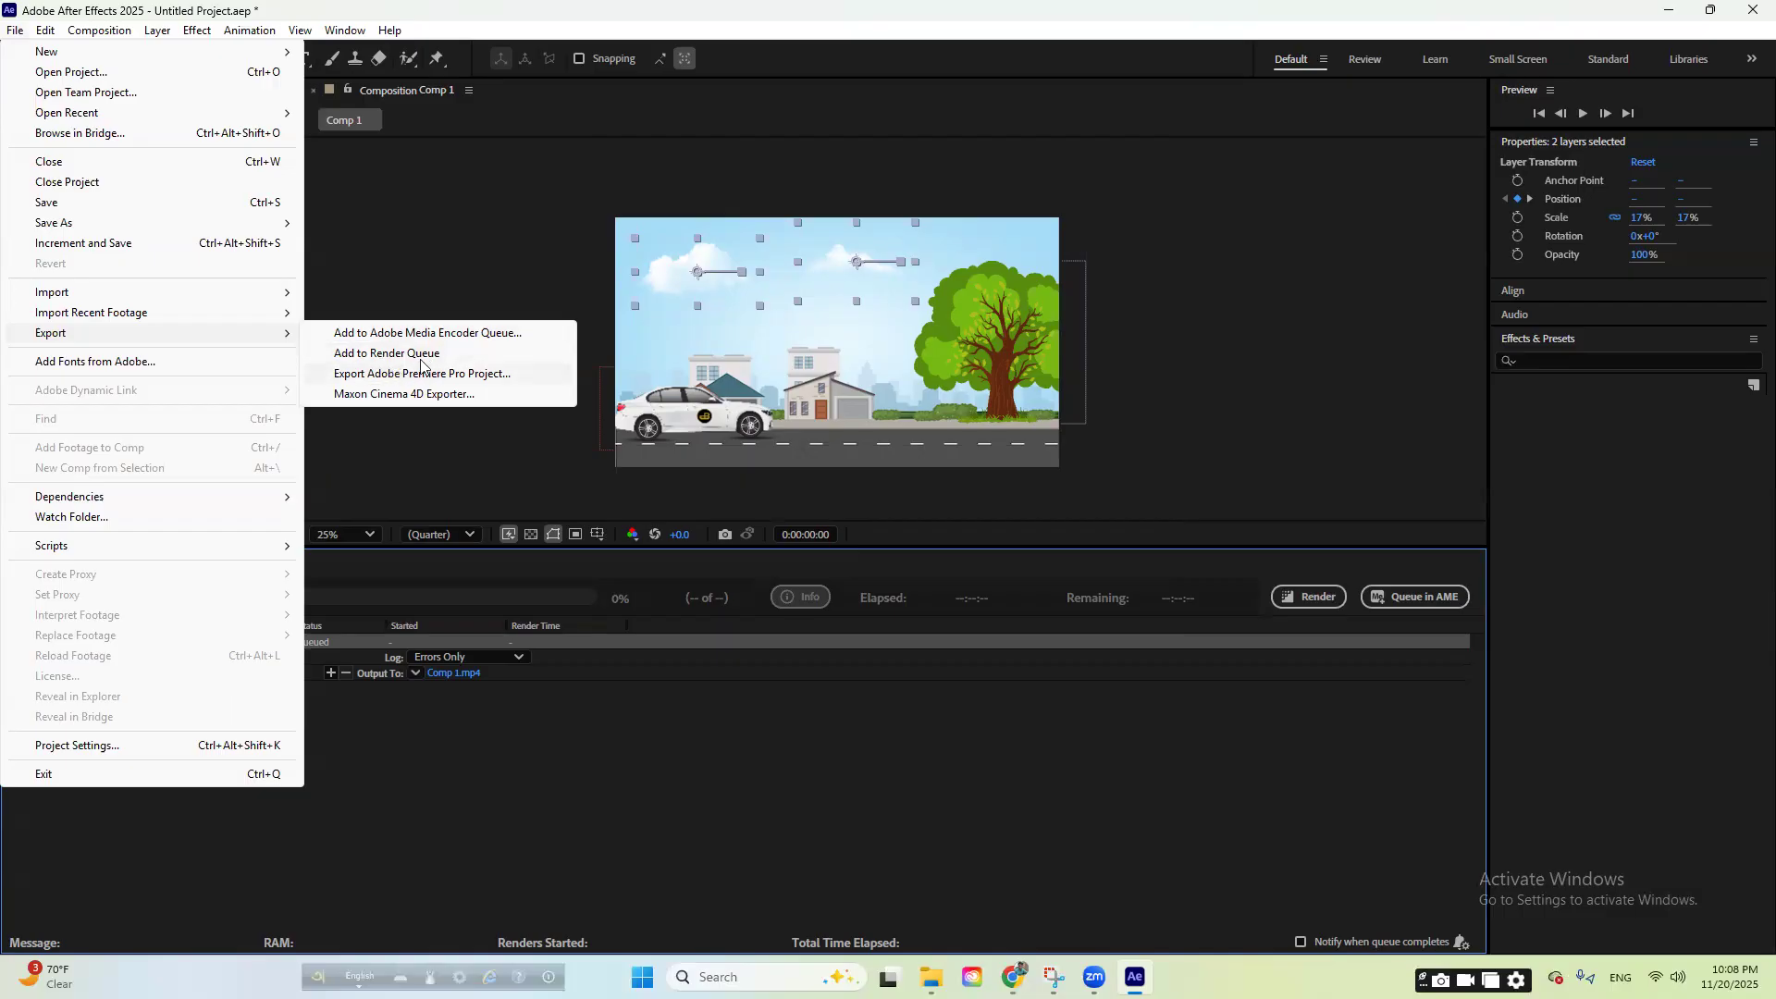
click(528, 744)
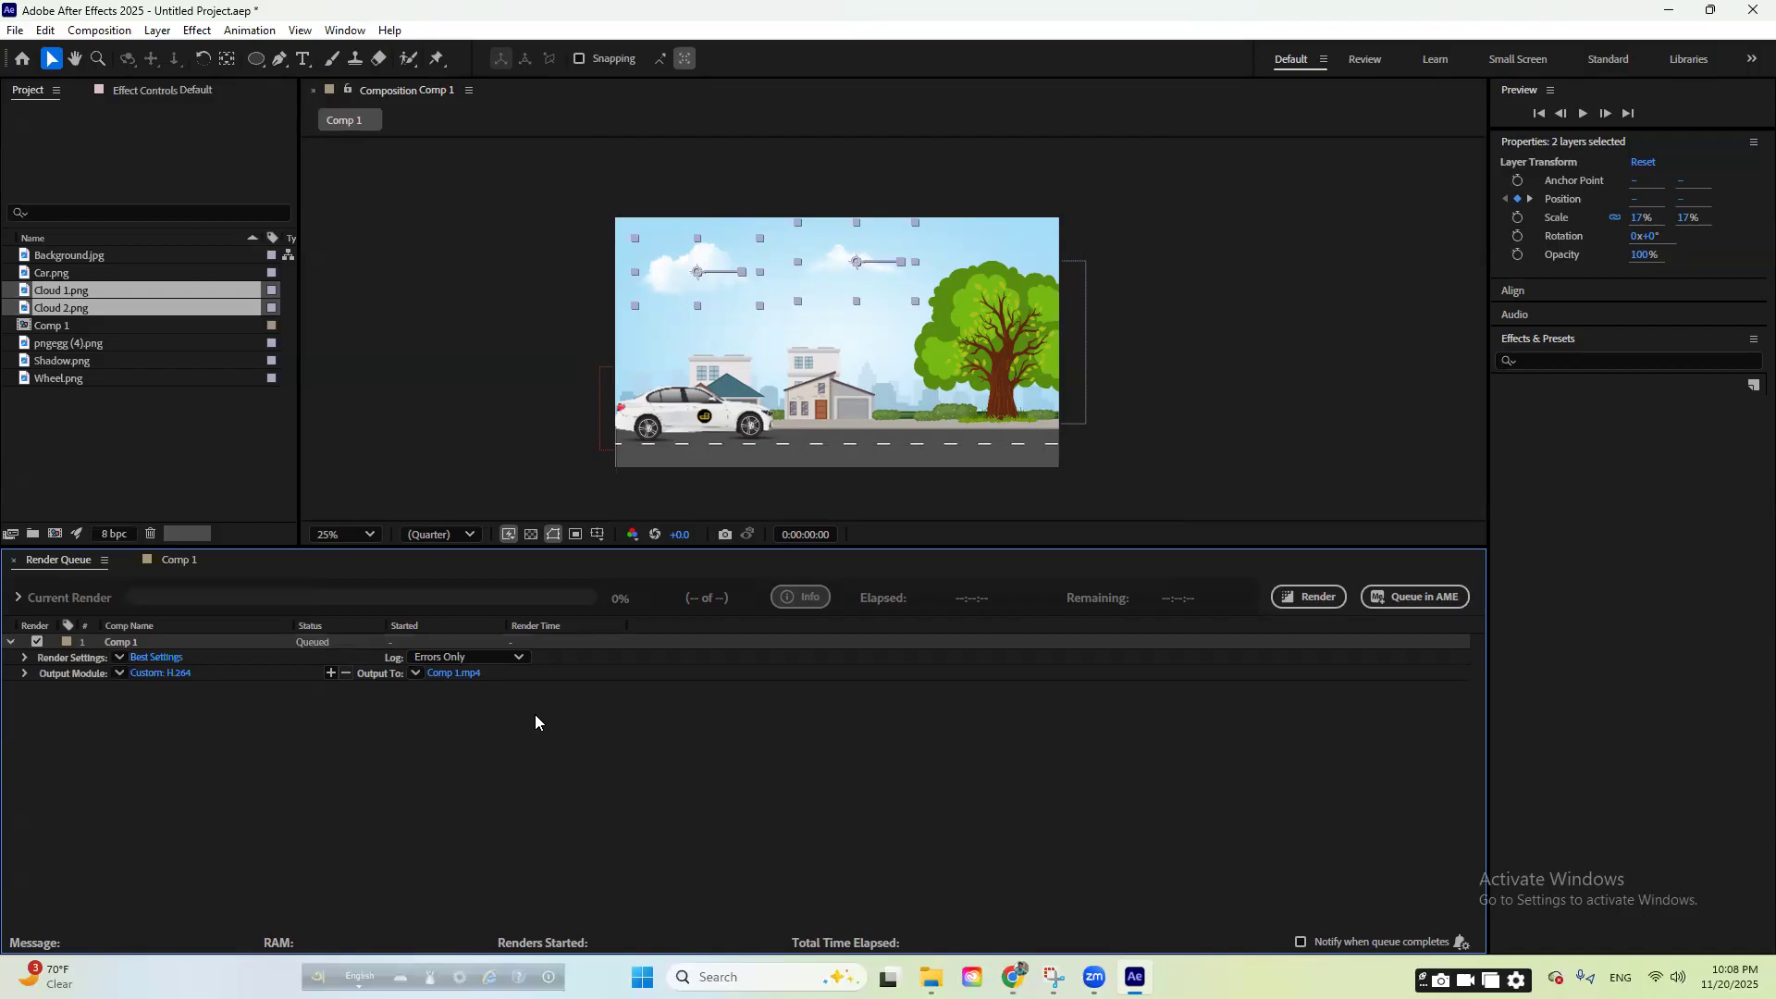
- Set the render output to a file named Car in the Downloads folder and render Comp 1
click(466, 673)
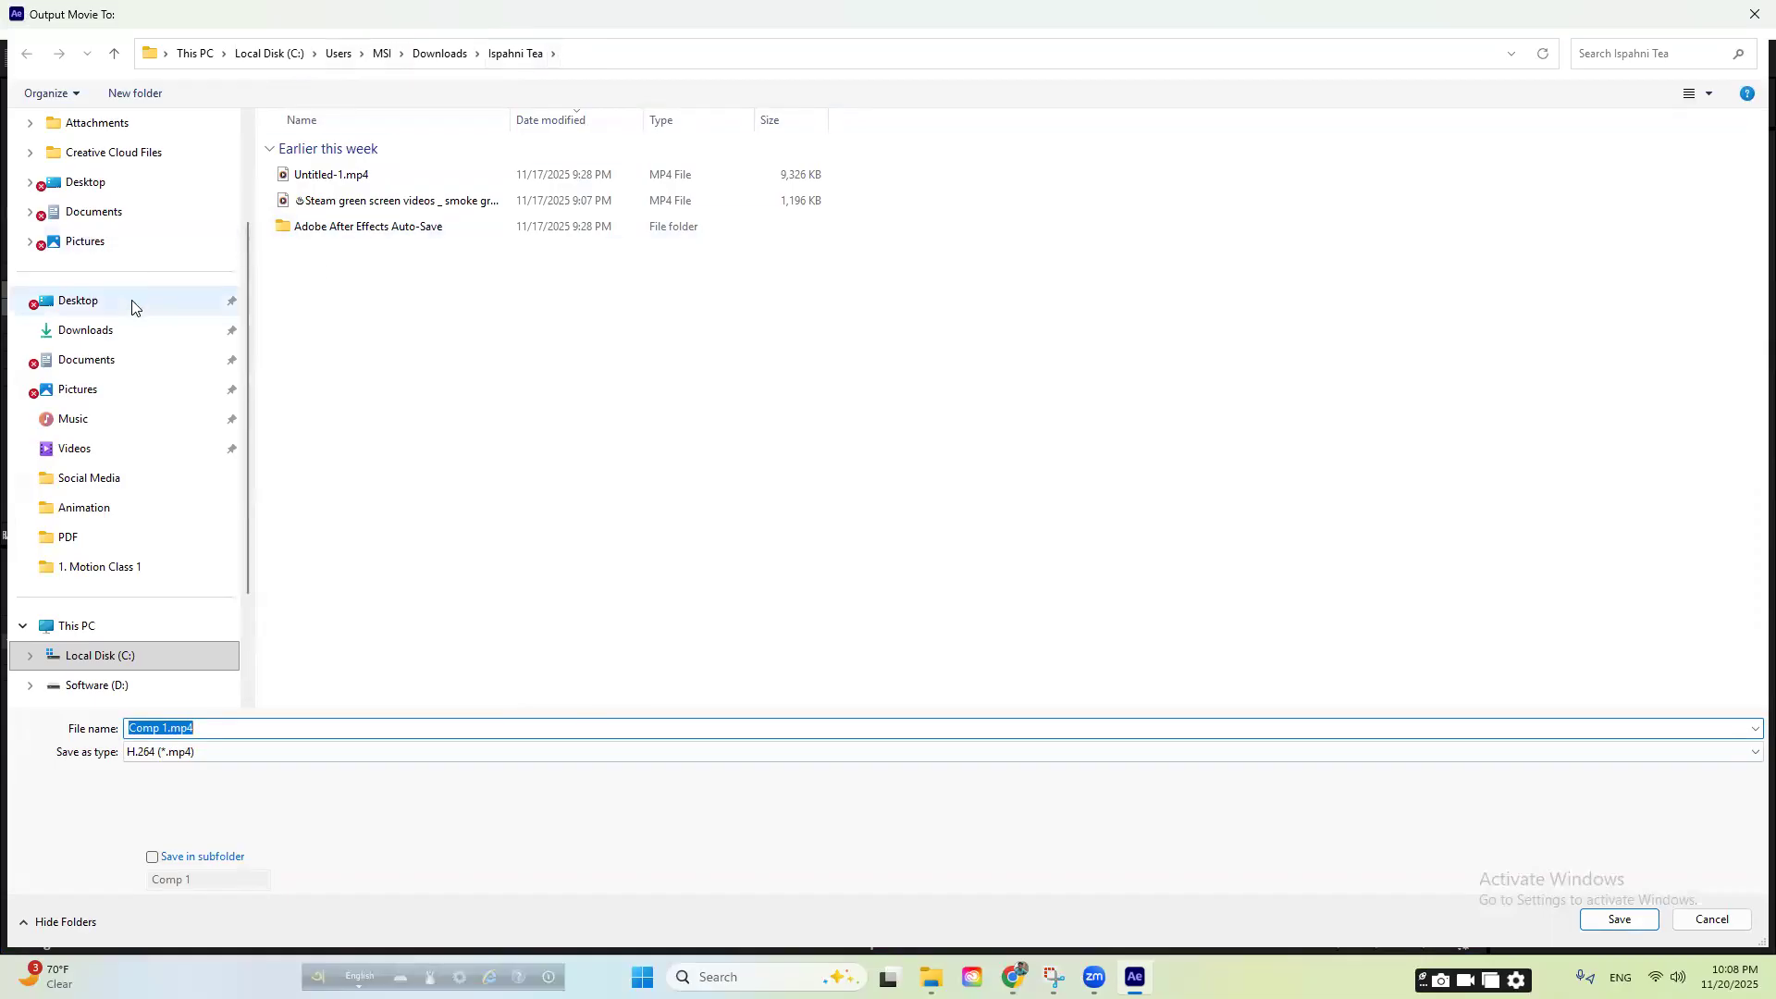
click(113, 331)
click(231, 729)
text(Car)
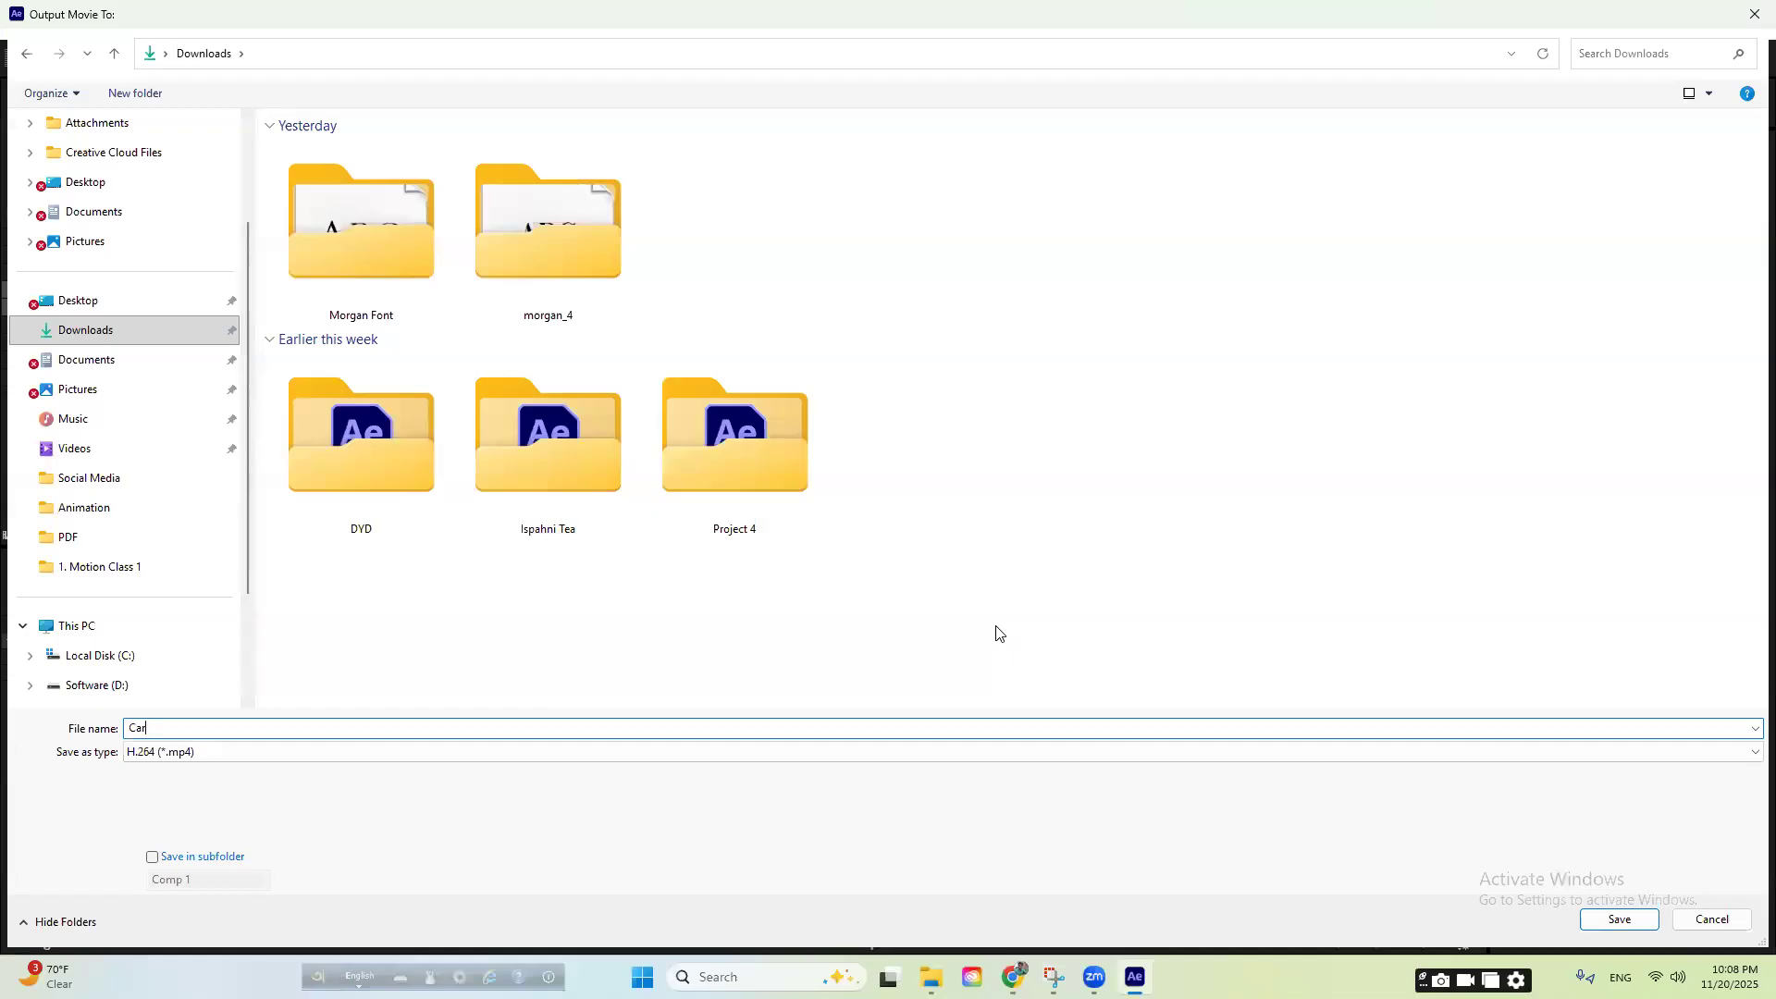
click(1619, 919)
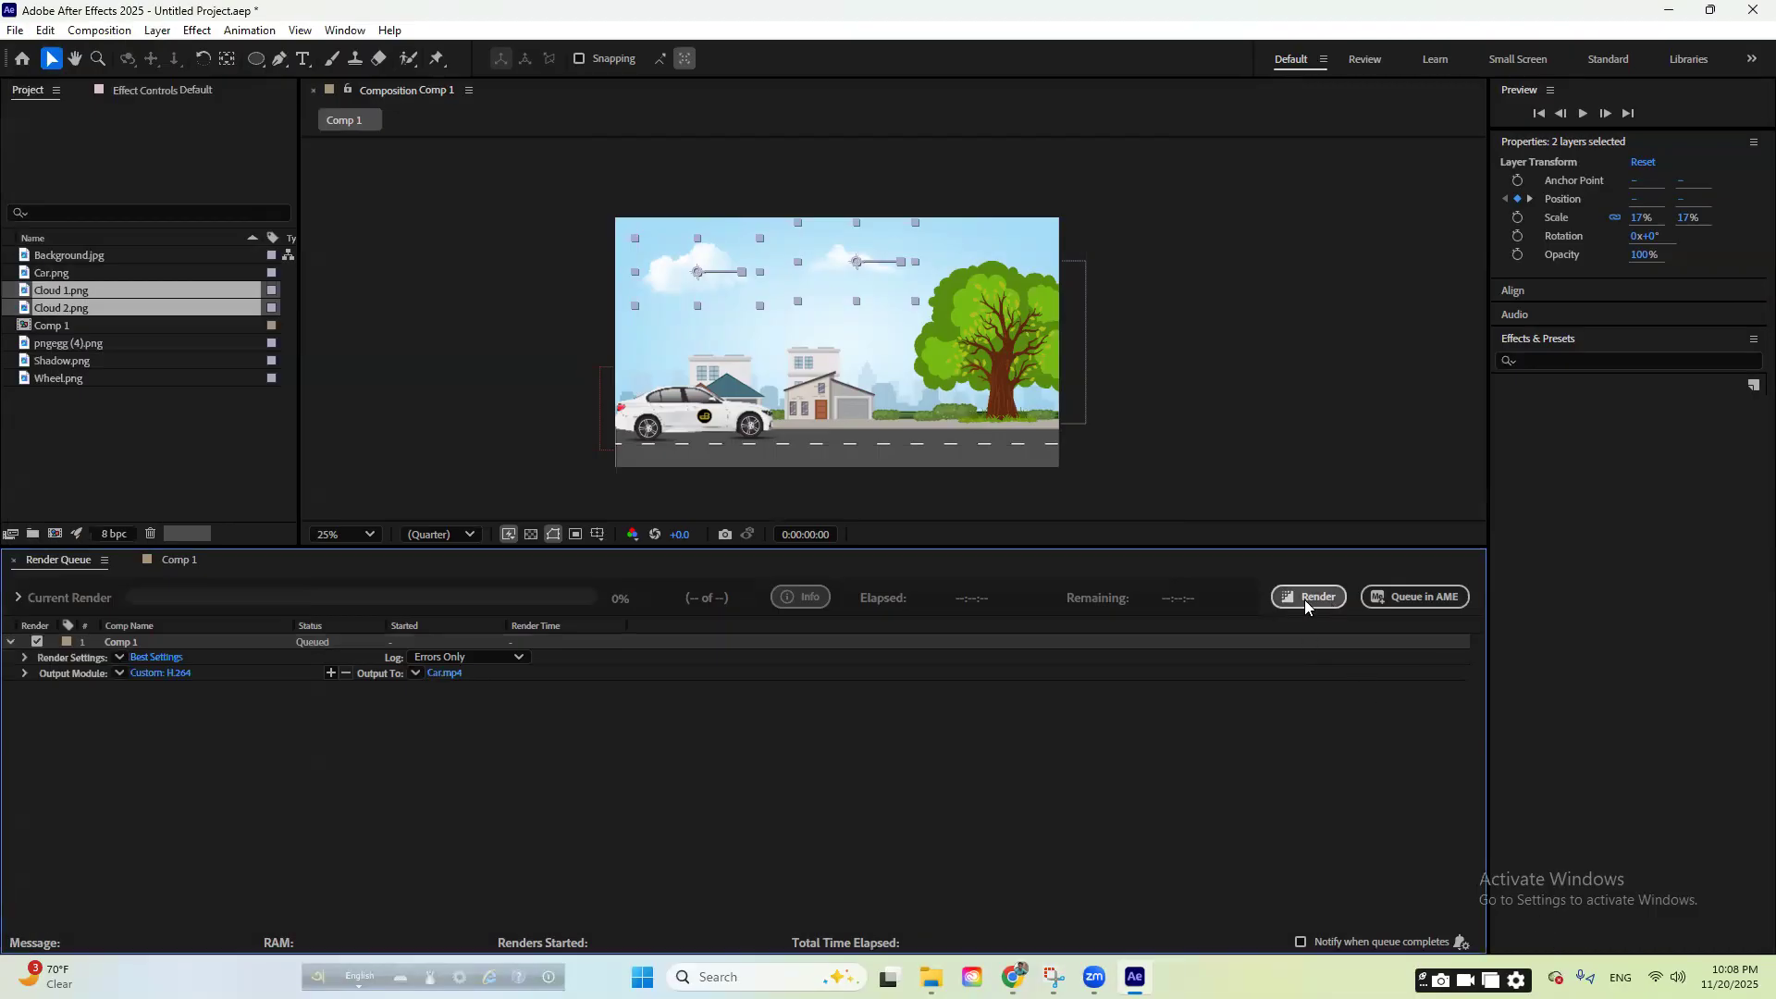
click(1306, 599)
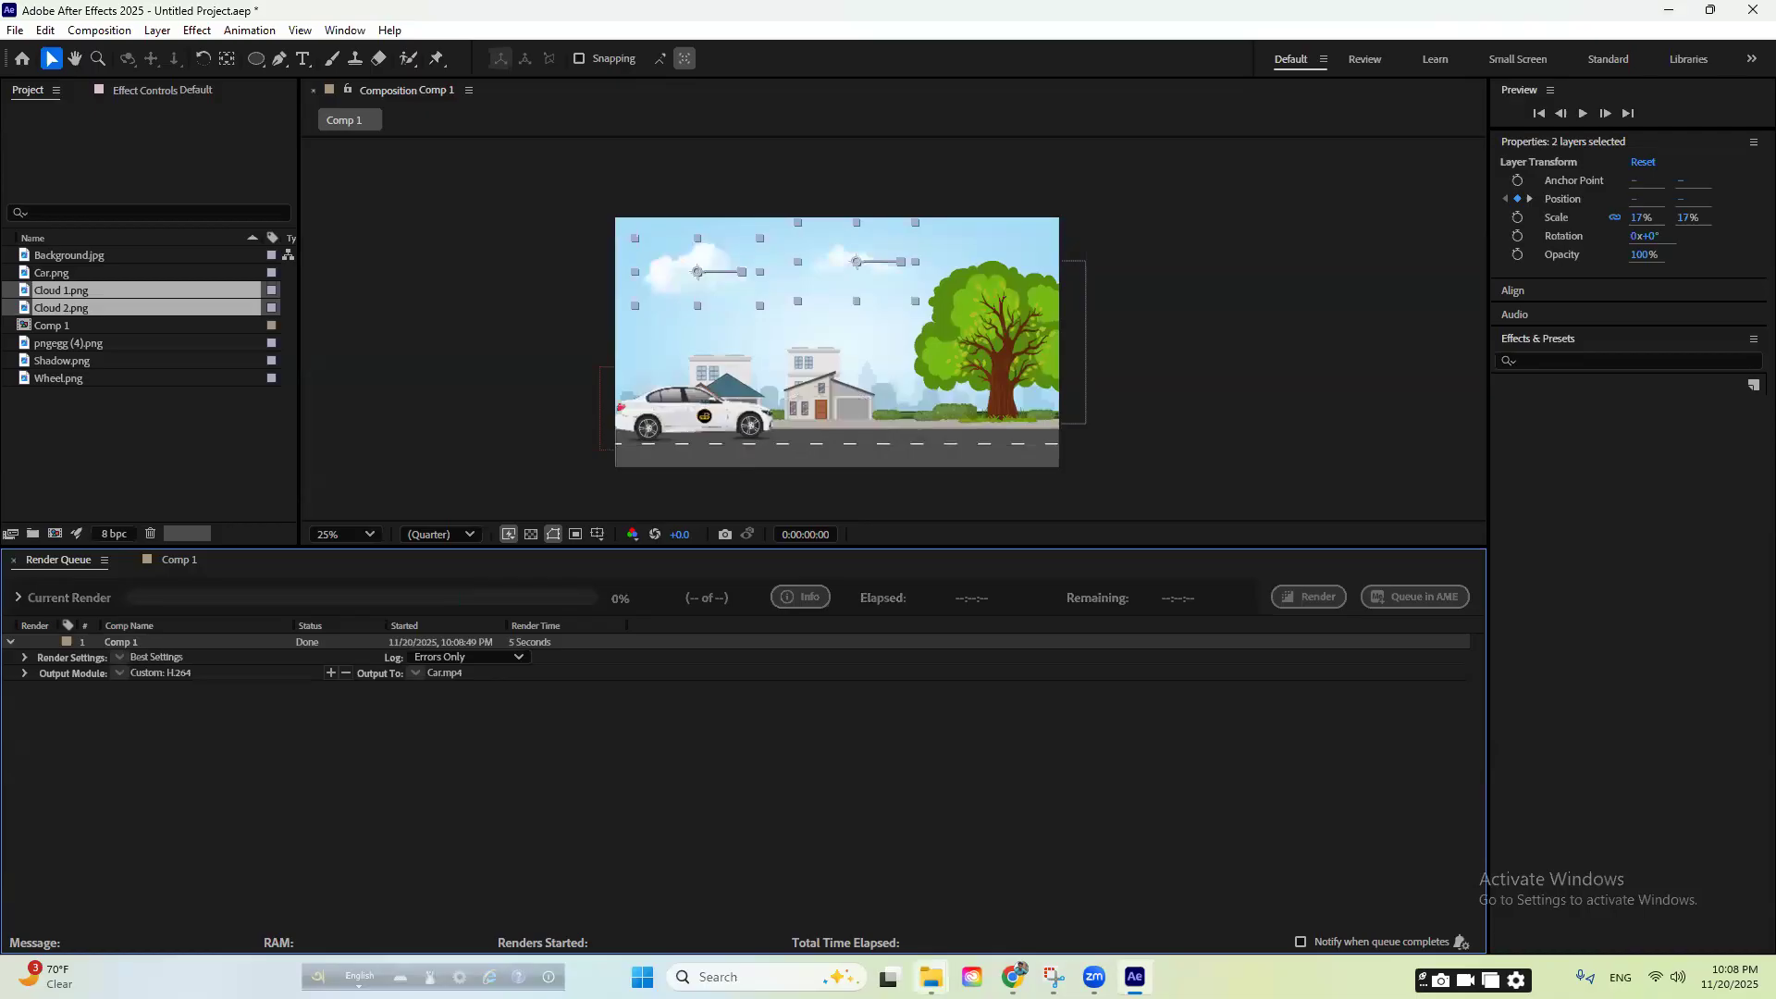
- Switch to File Explorer, play the rendered Car.mp4 from the Downloads folder, and close the player
mouse_move(931, 977)
click(1230, 874)
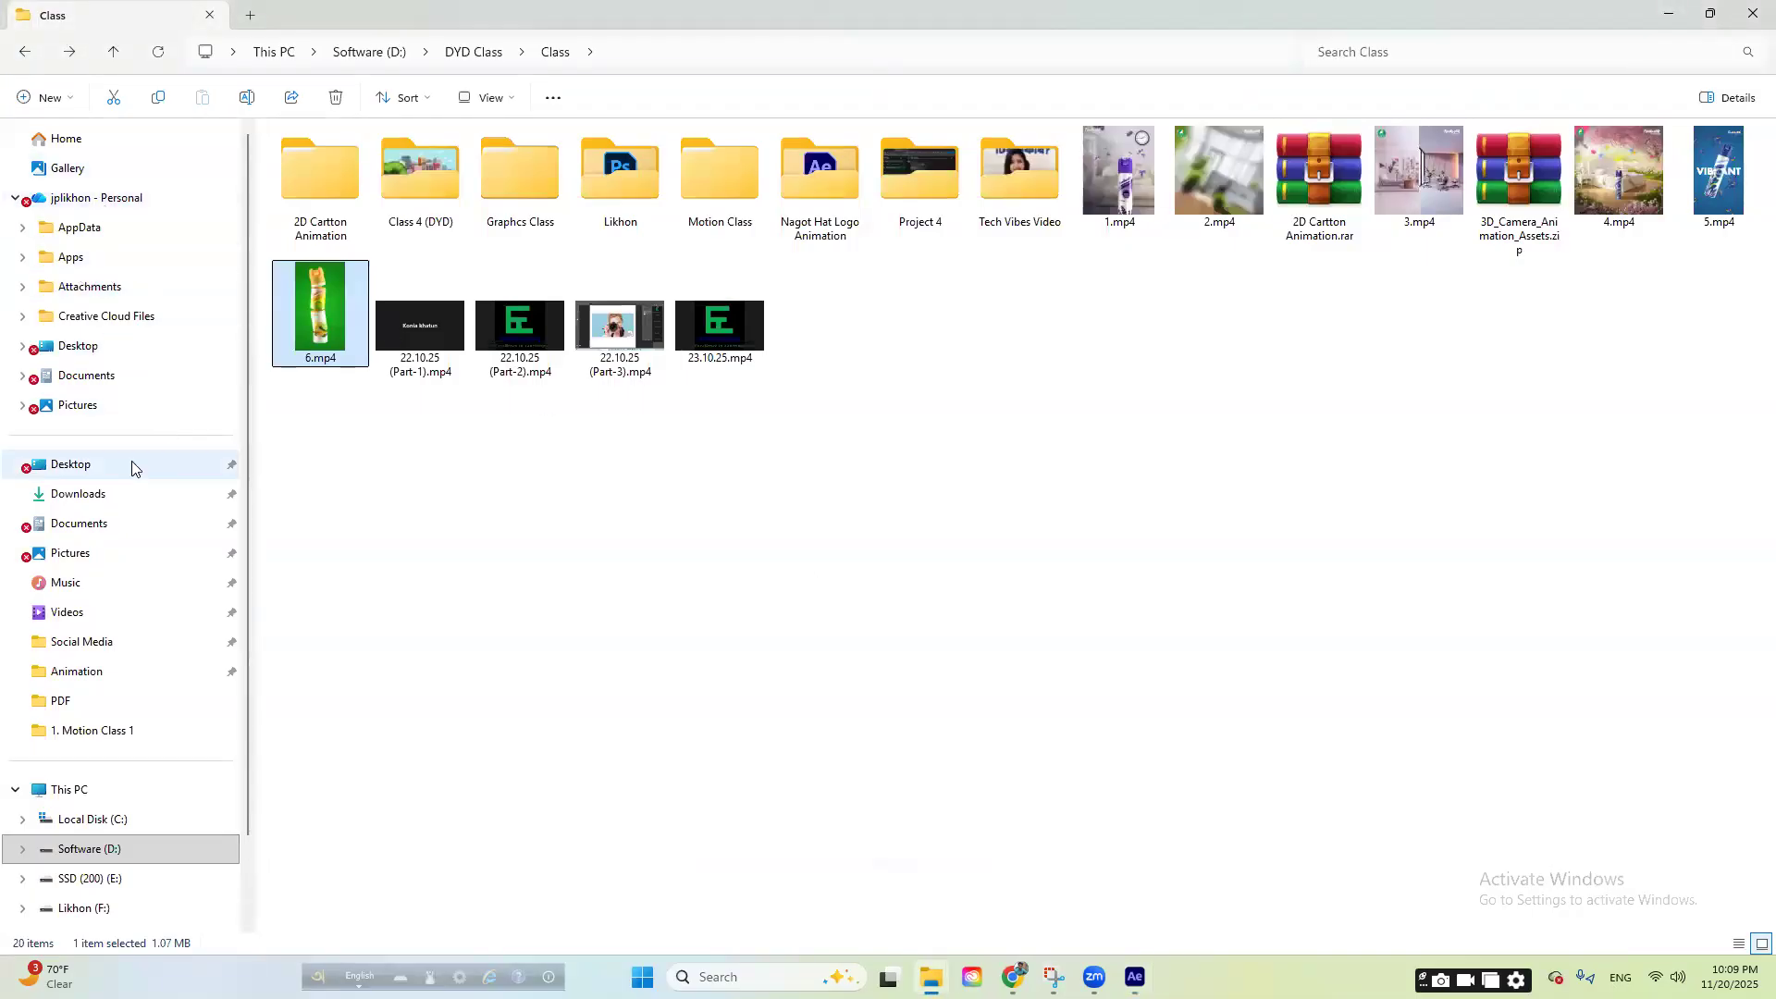
click(111, 496)
double_click(1160, 240)
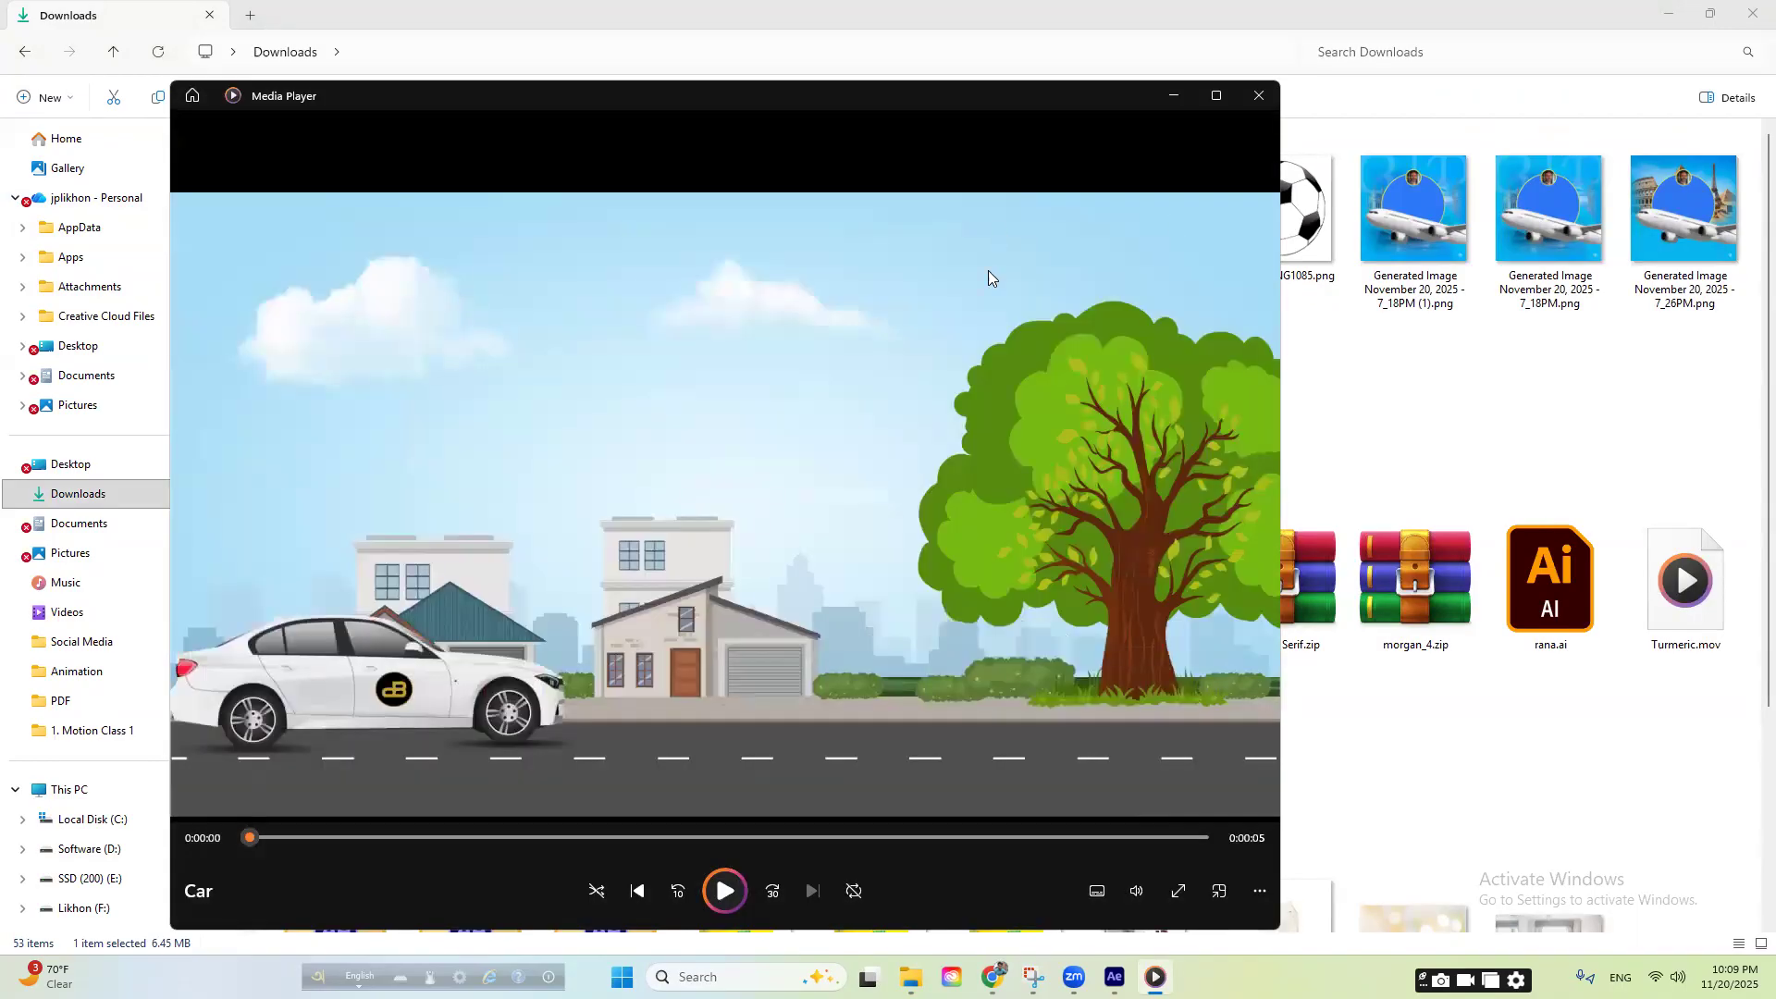
click(715, 870)
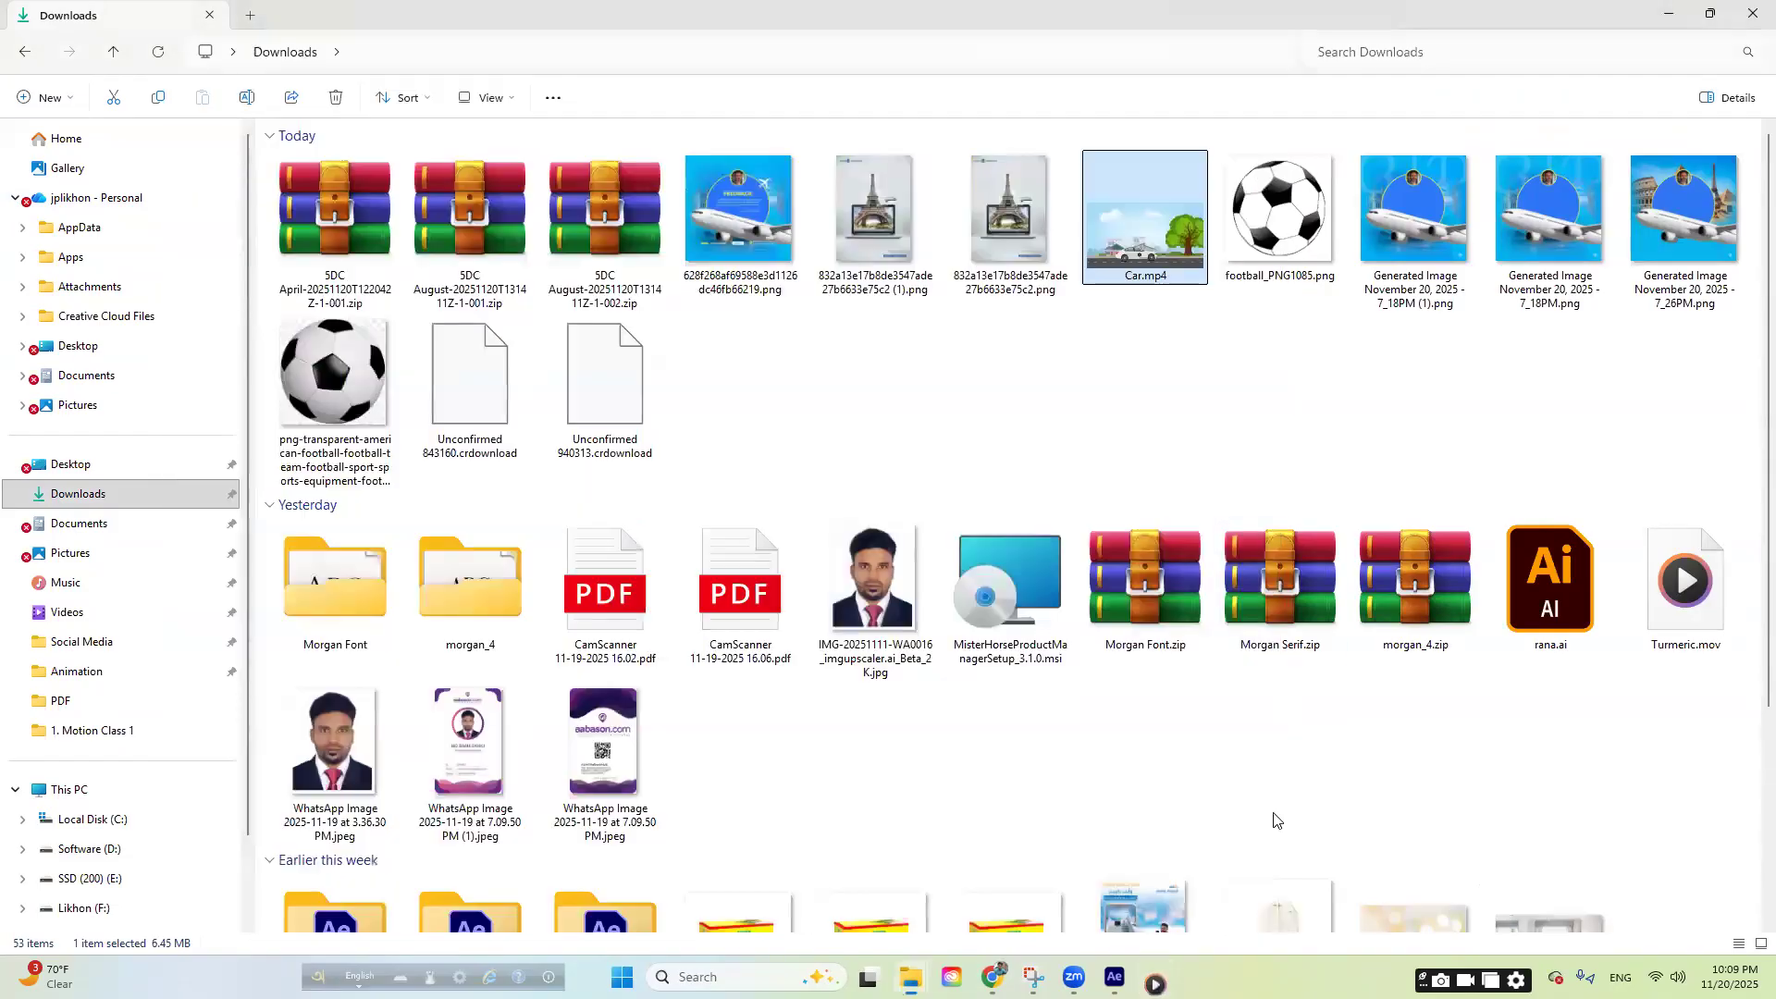
click(1258, 96)
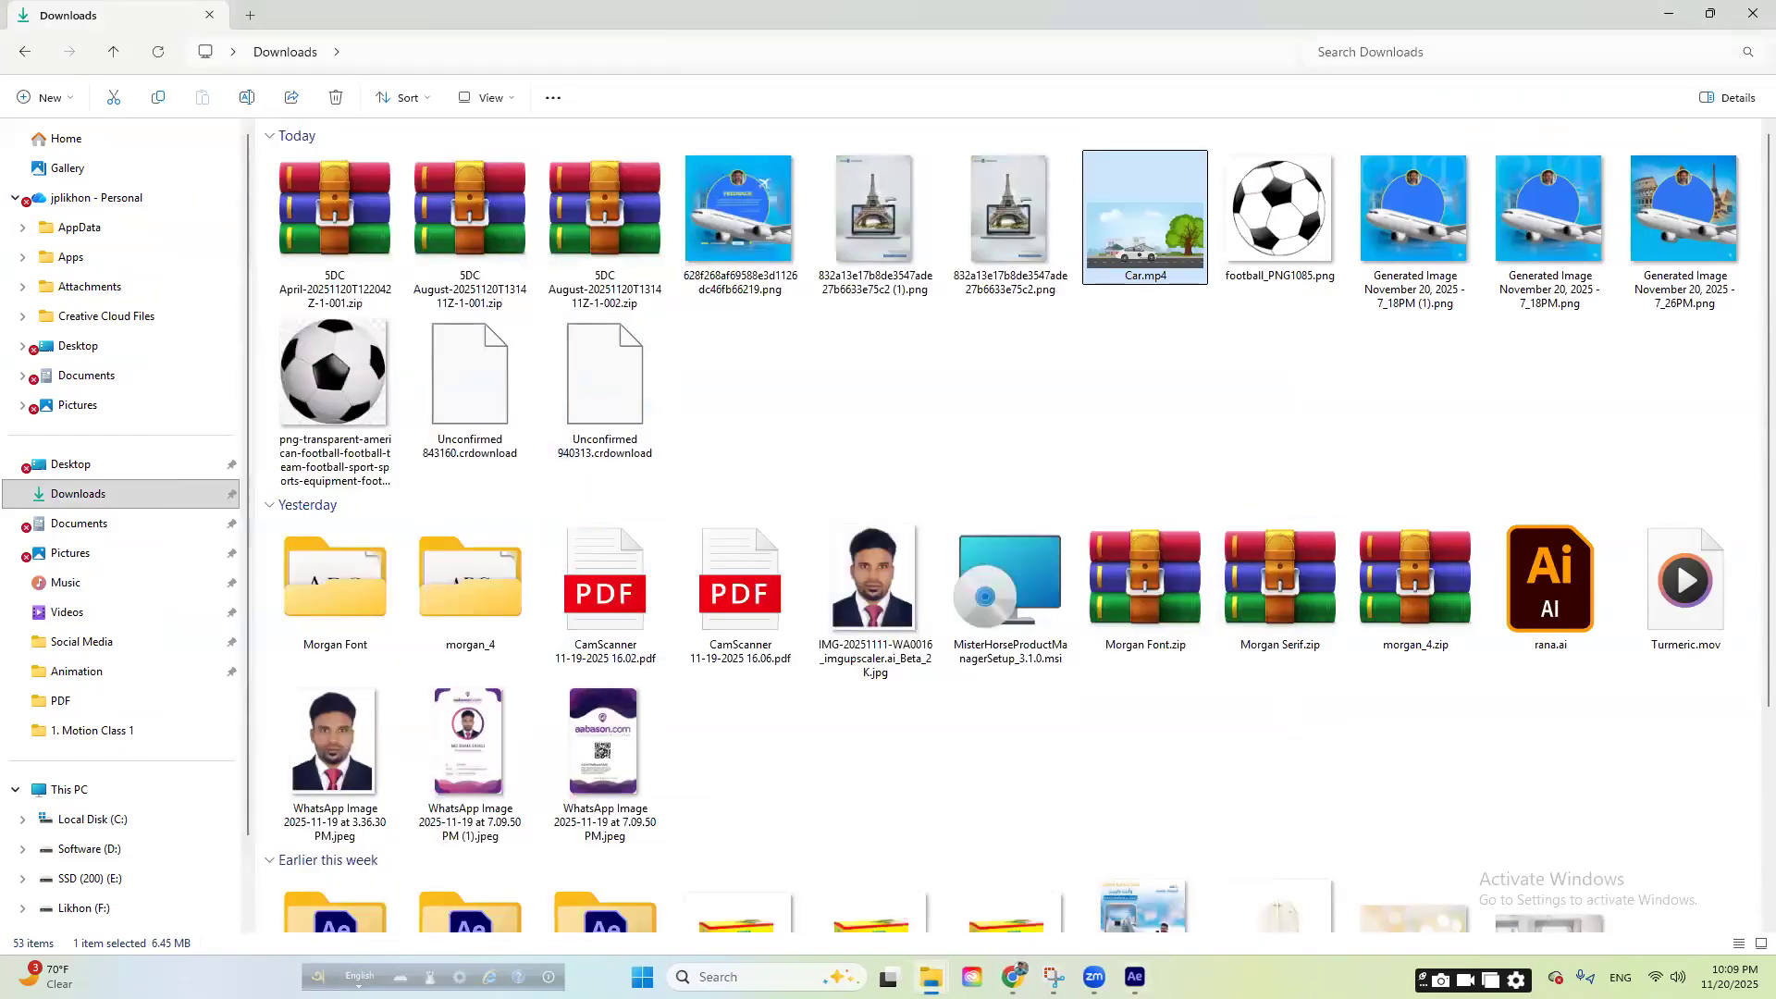
- Send Car Animation 1.zip from the 1. Motion Class 1 folder to the DYD-48 District 3rd Batch Mentoring Class group in WhatsApp Web
click(638, 888)
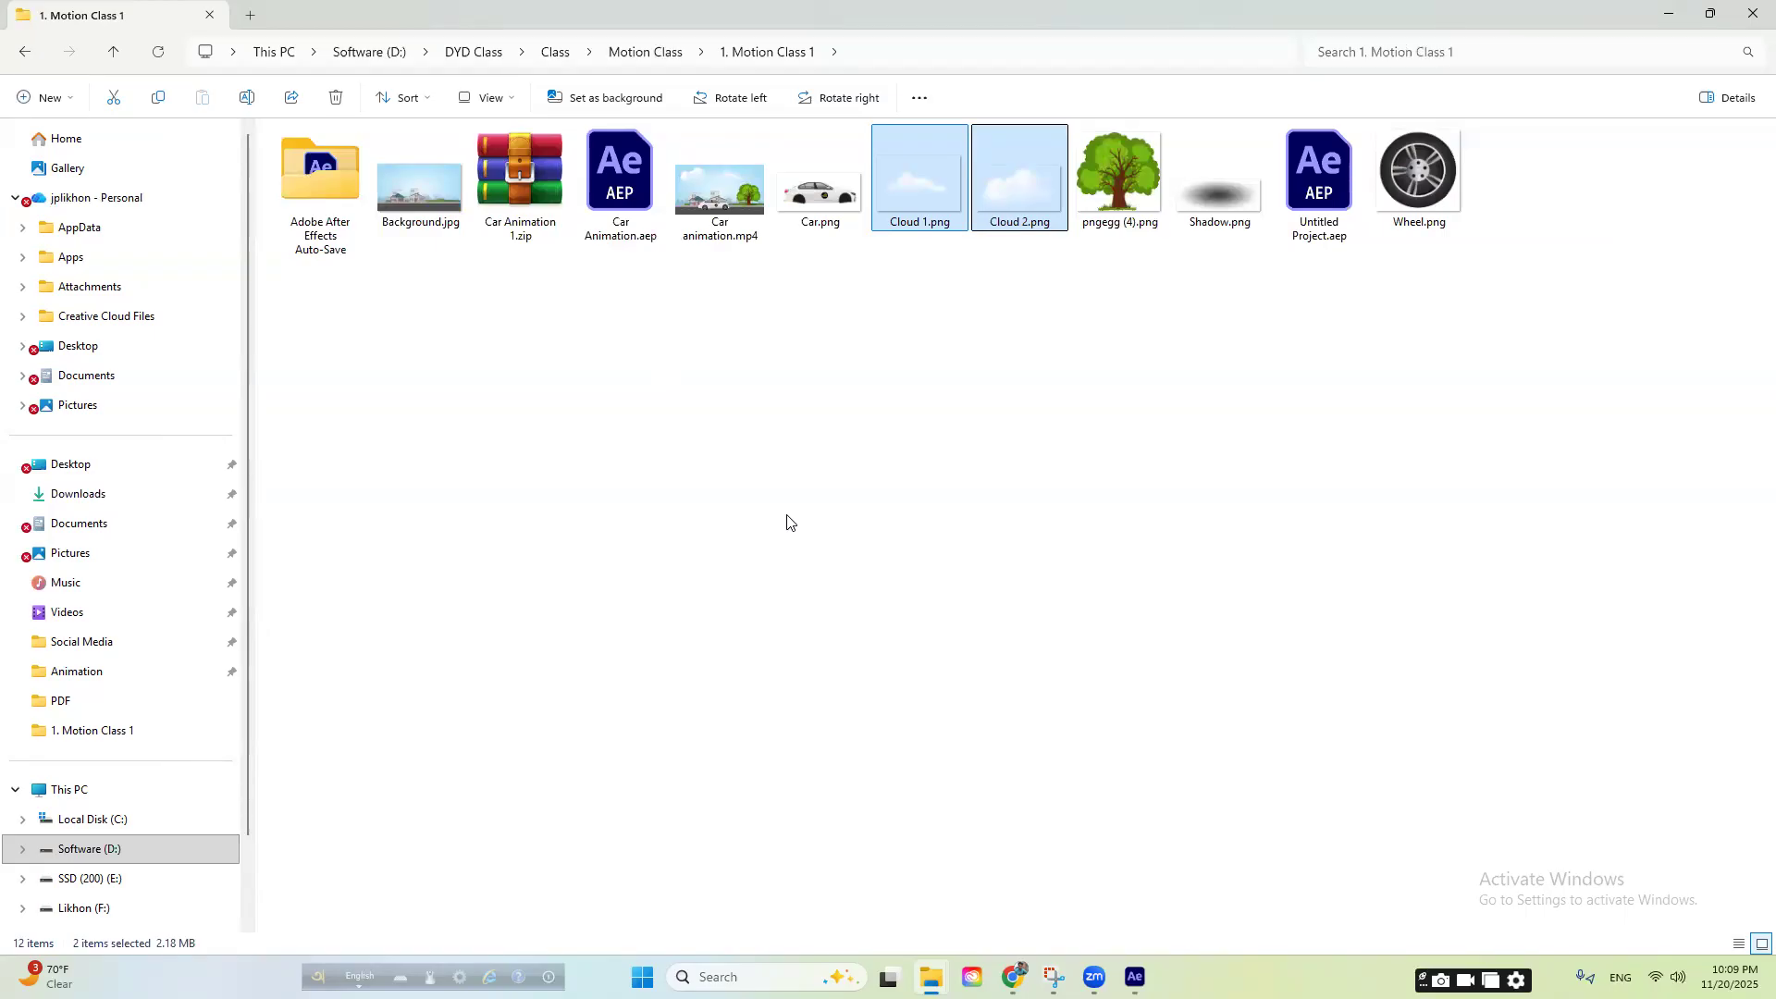
click(534, 202)
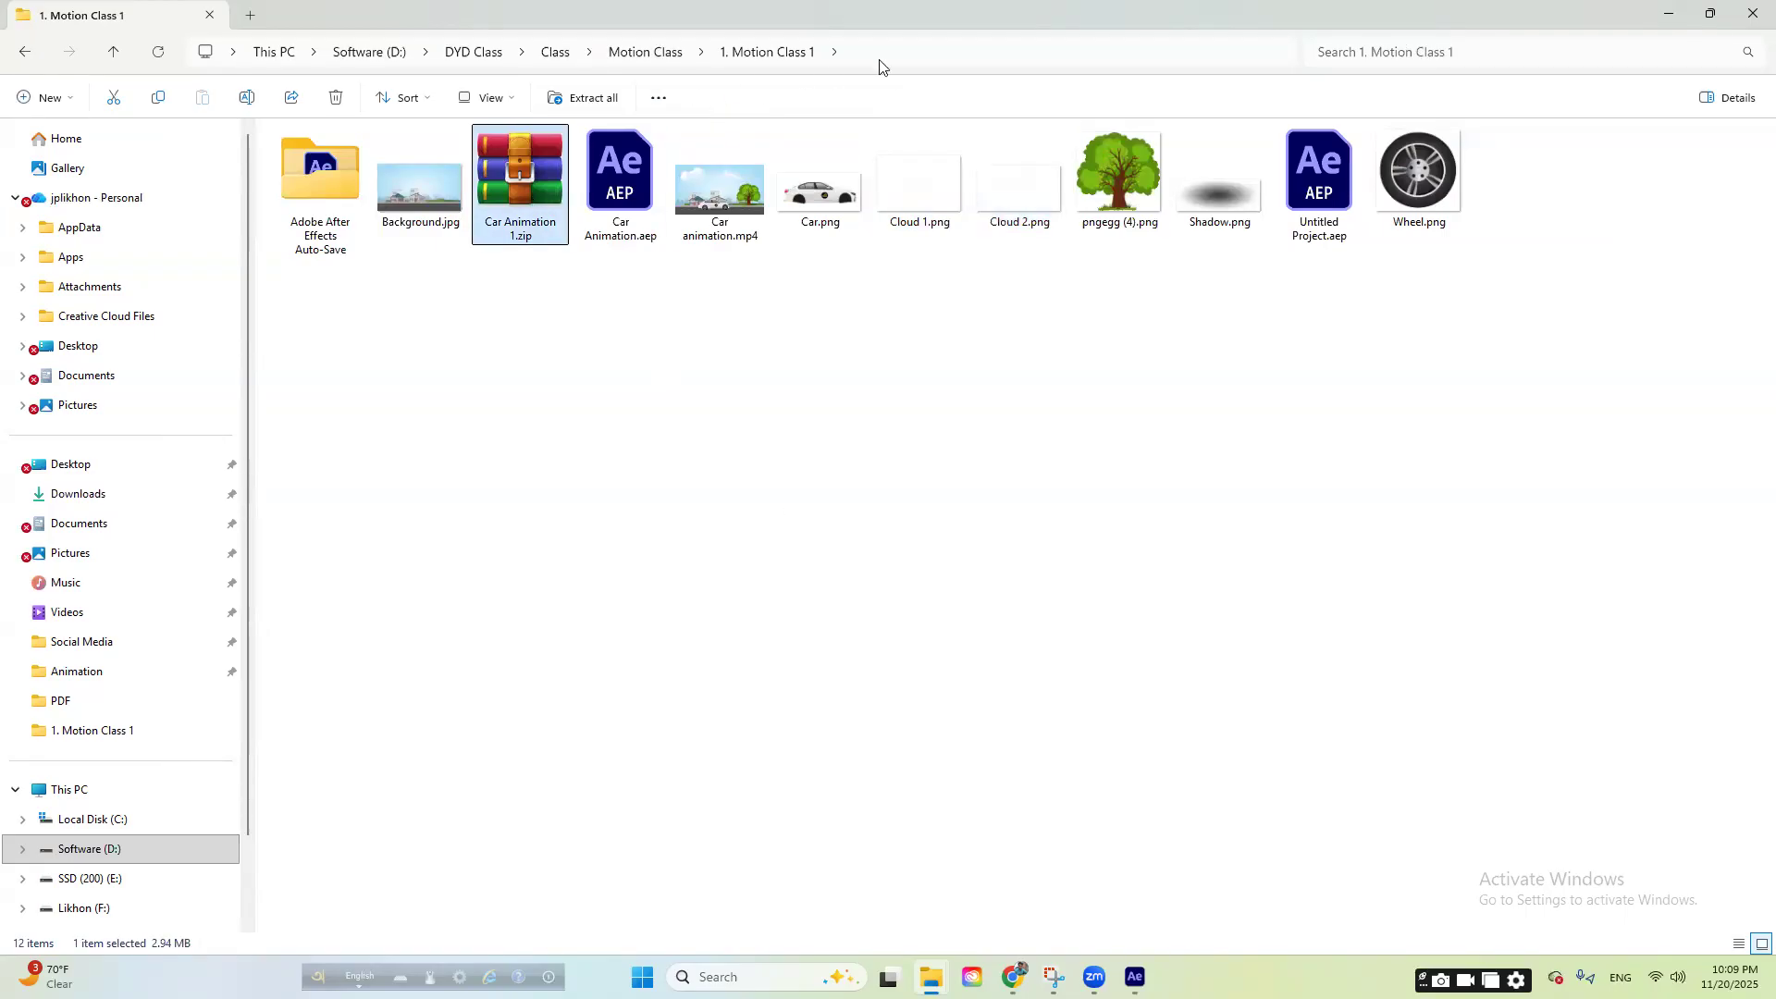
click(1013, 976)
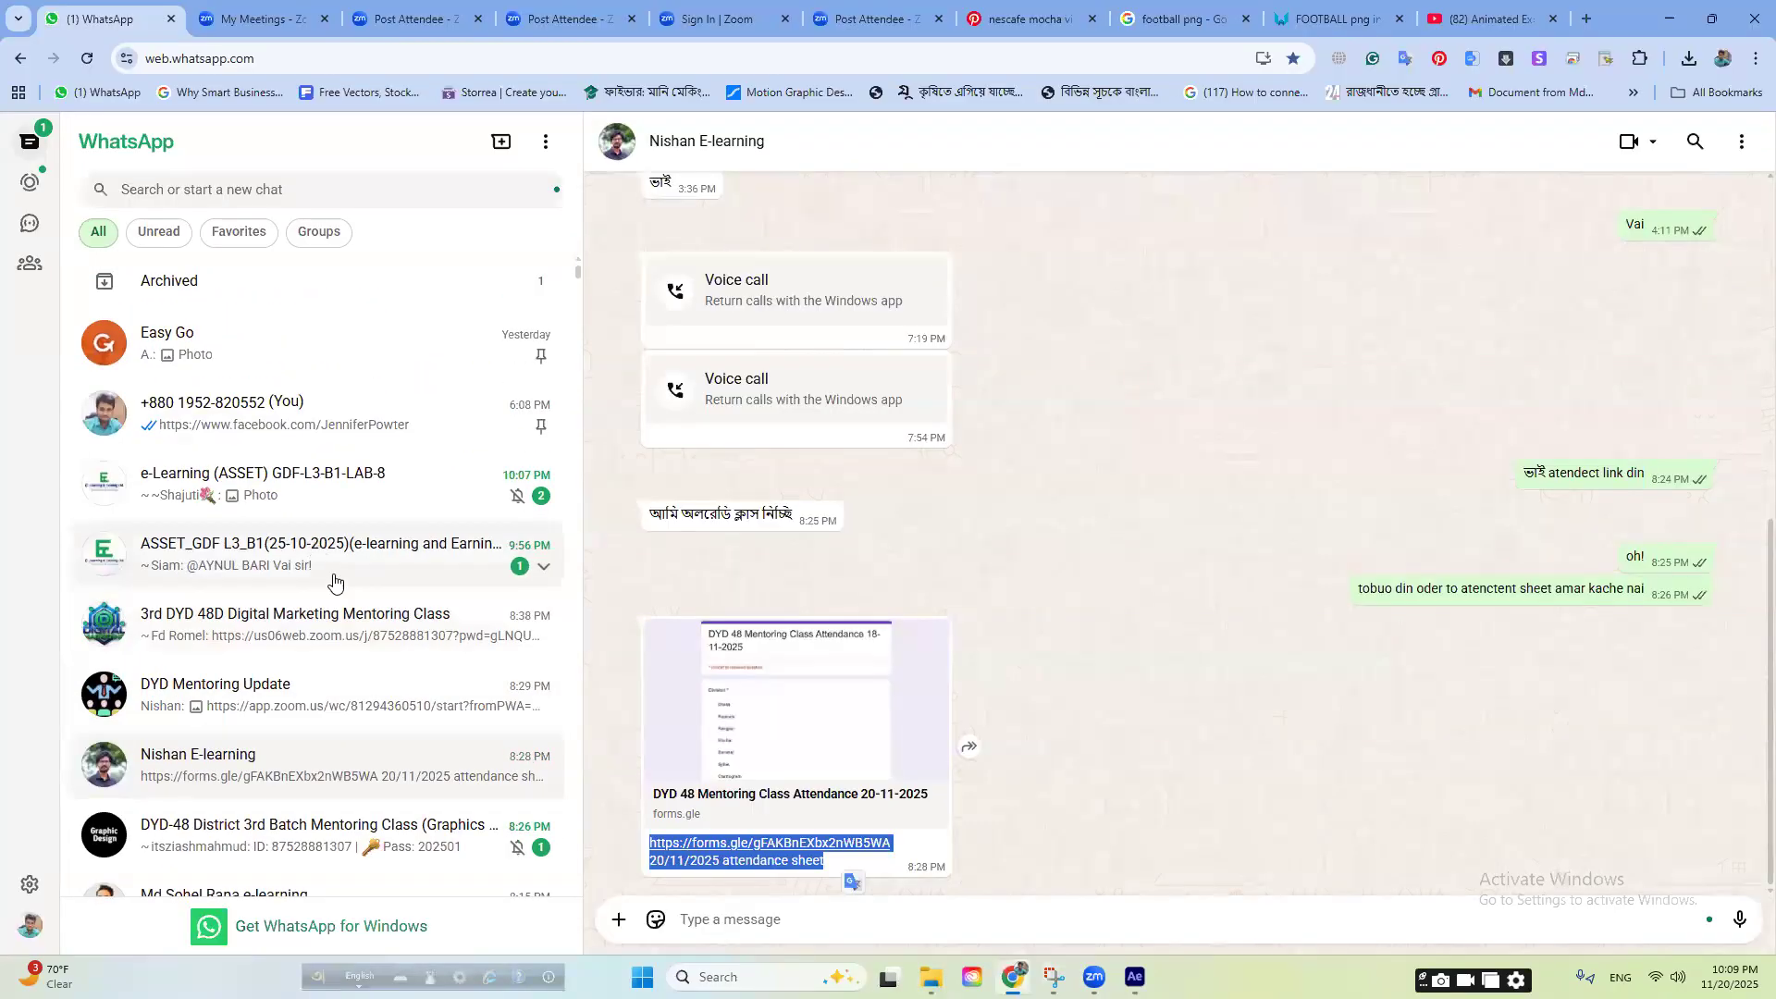
click(338, 553)
scroll(339, 645, down, 2)
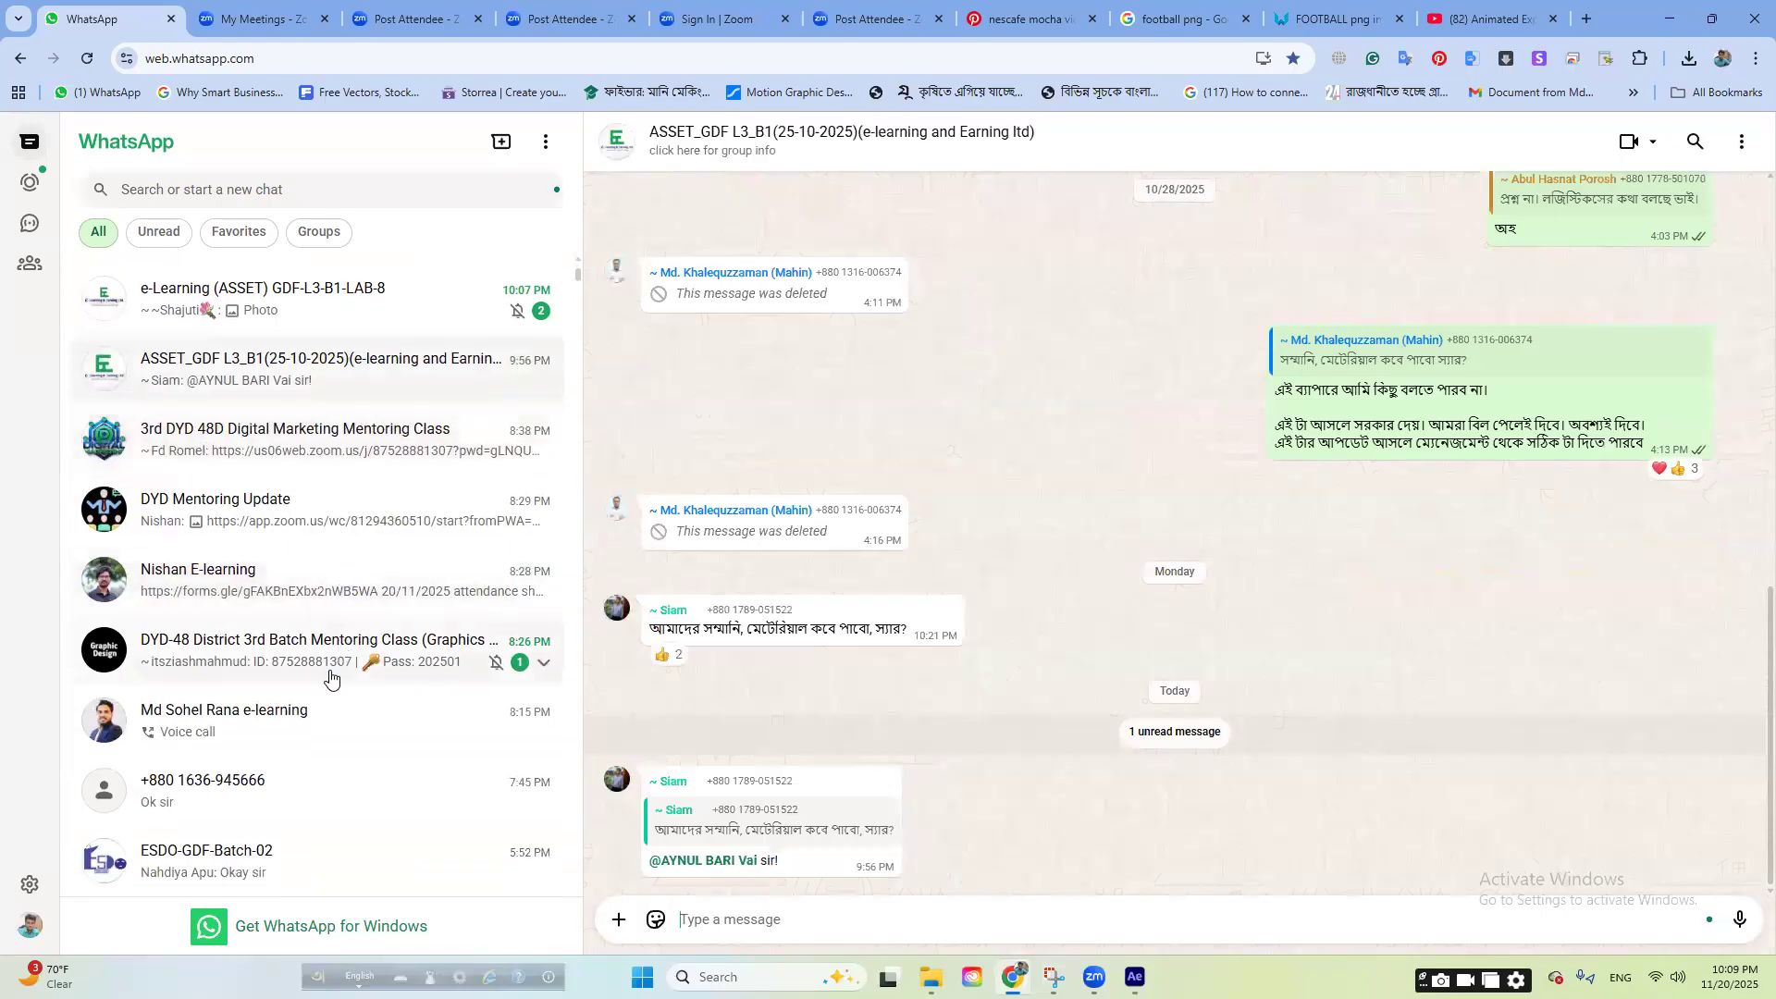
click(342, 652)
click(1669, 18)
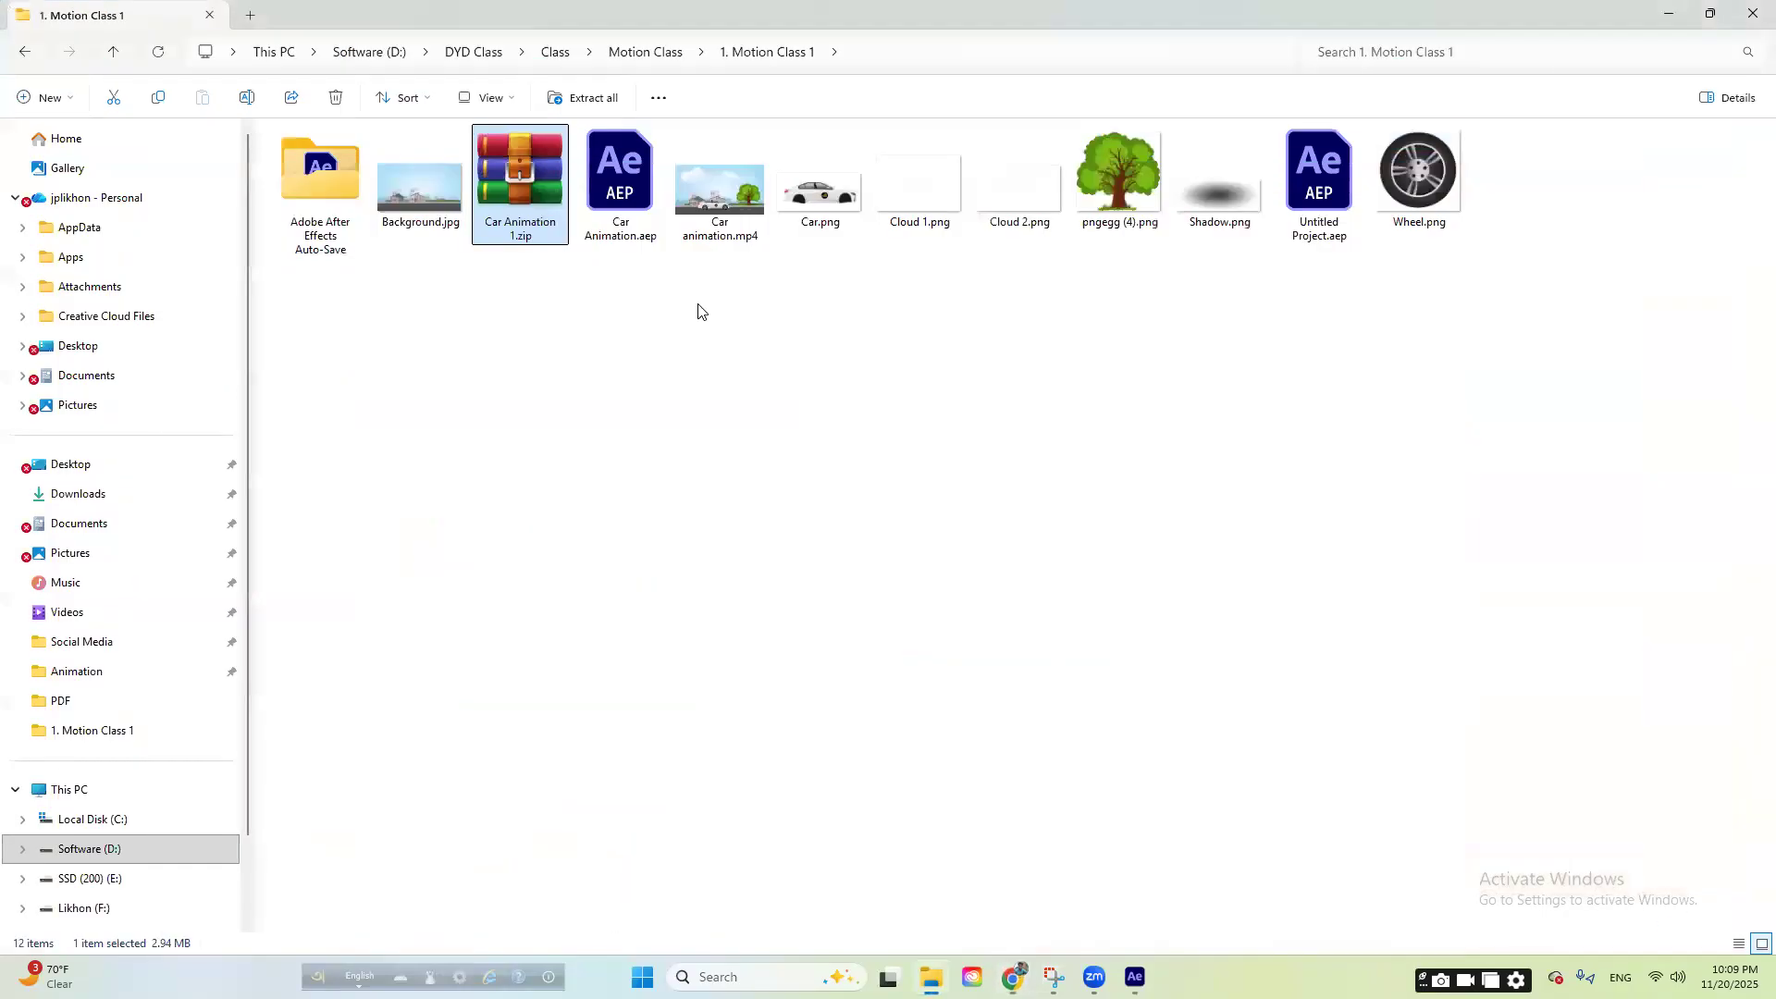
drag(518, 176, 1313, 638)
click(1741, 925)
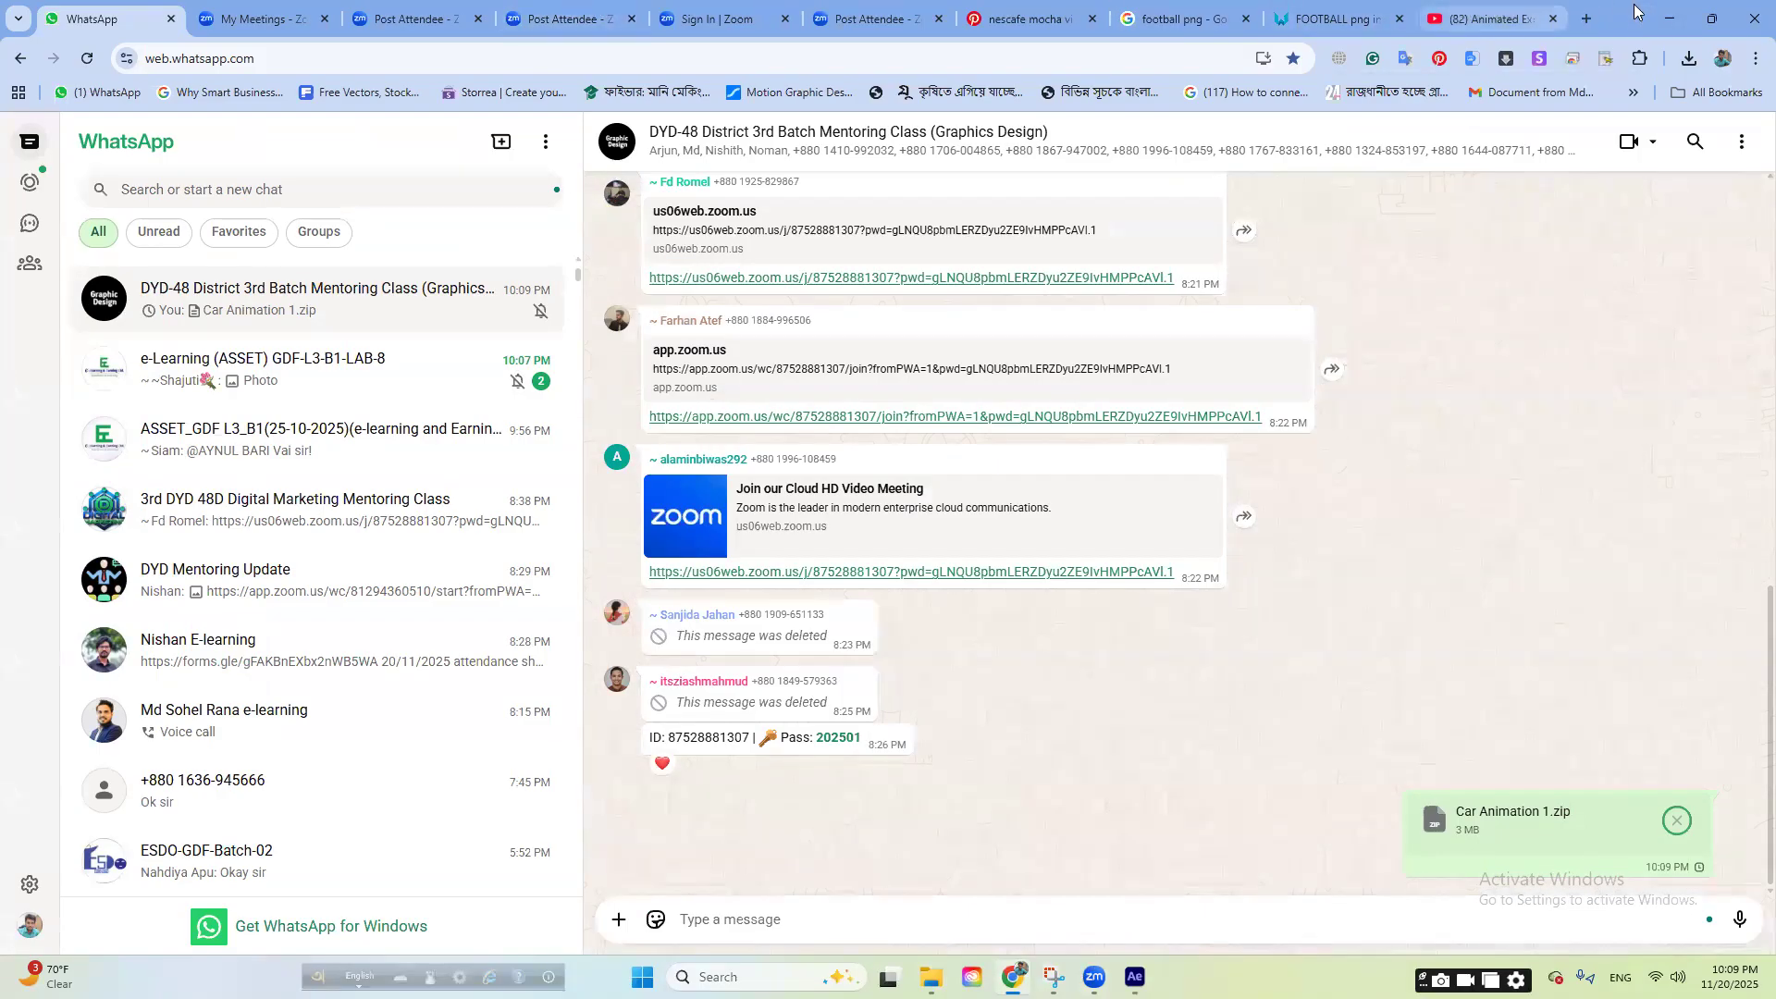
click(1673, 11)
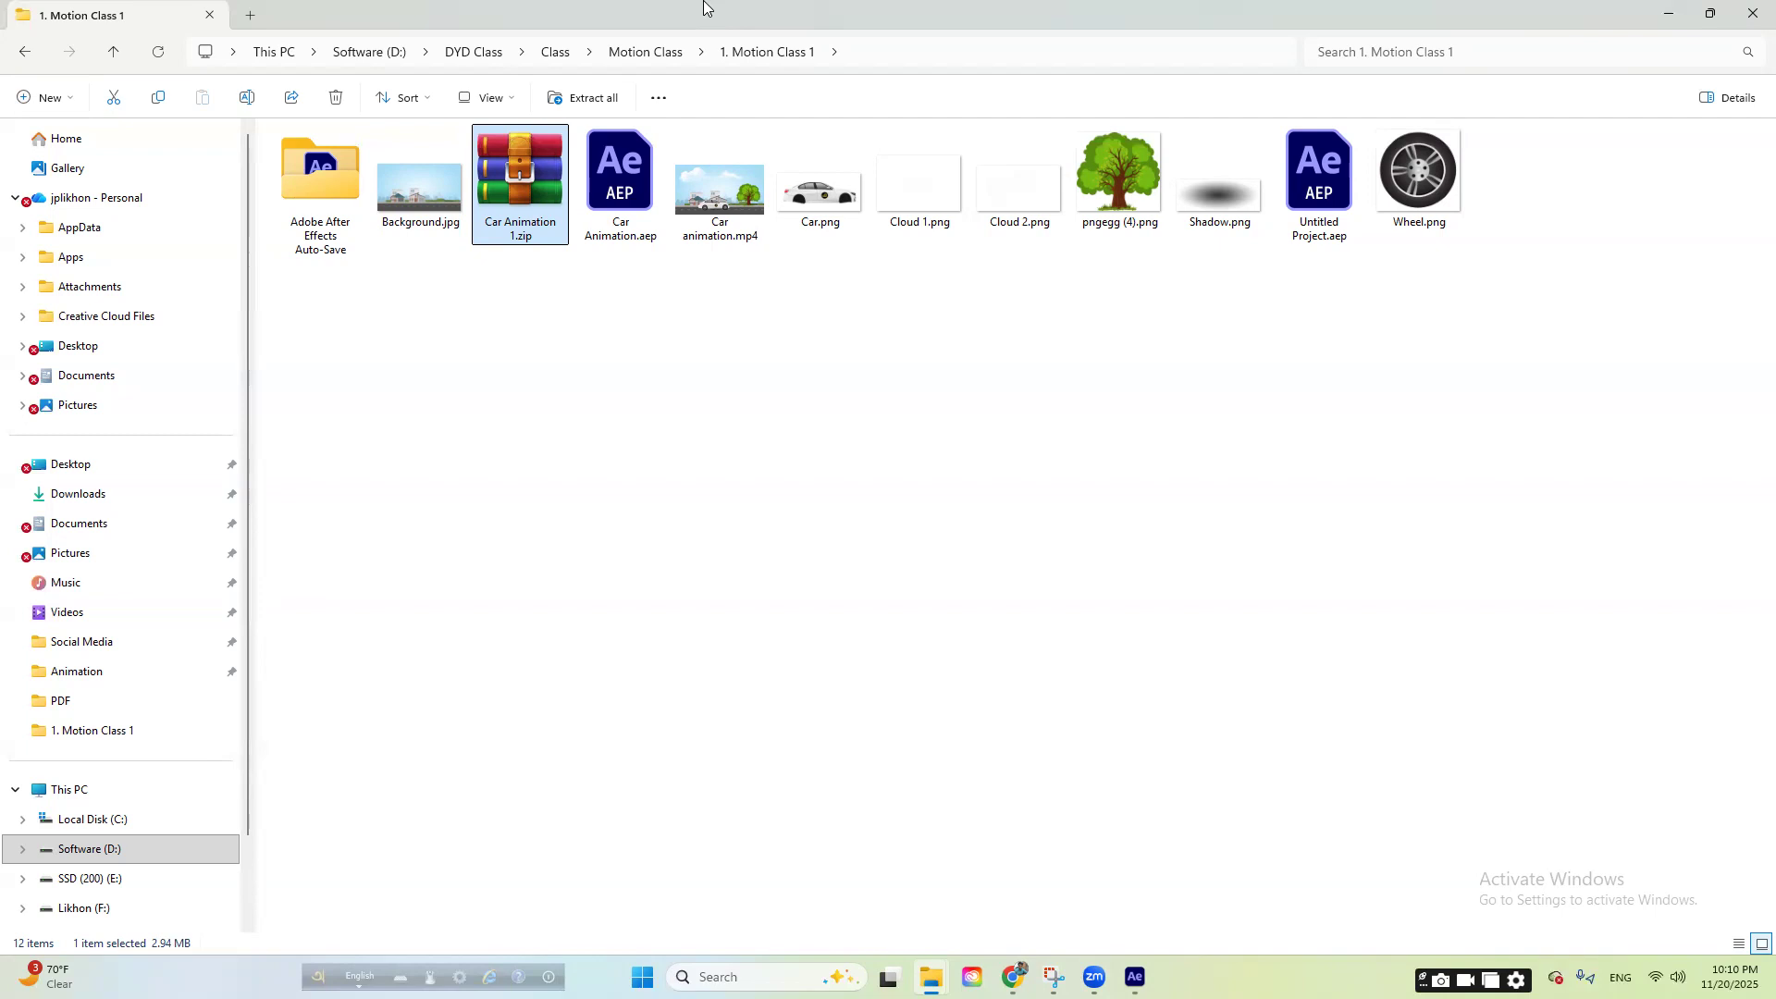
- Switch to the browser and open getintopc.com in the tab showing Pinterest
click(1013, 978)
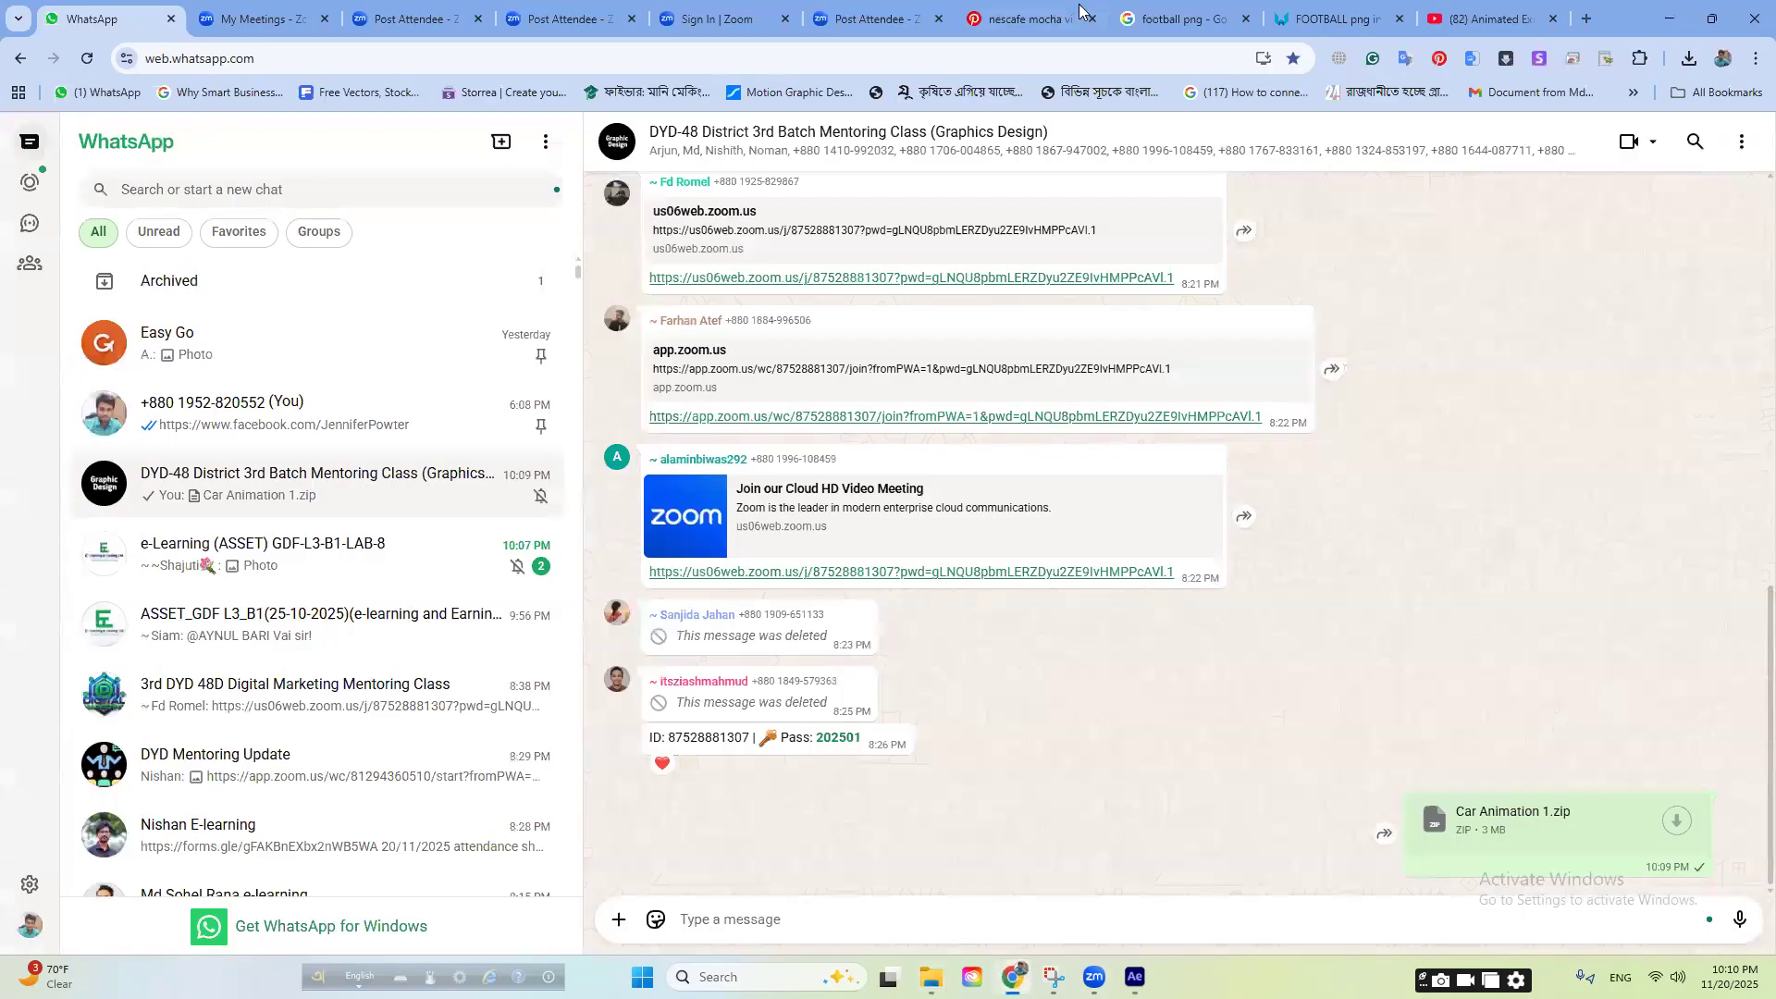
click(1079, 11)
click(963, 57)
text(f)
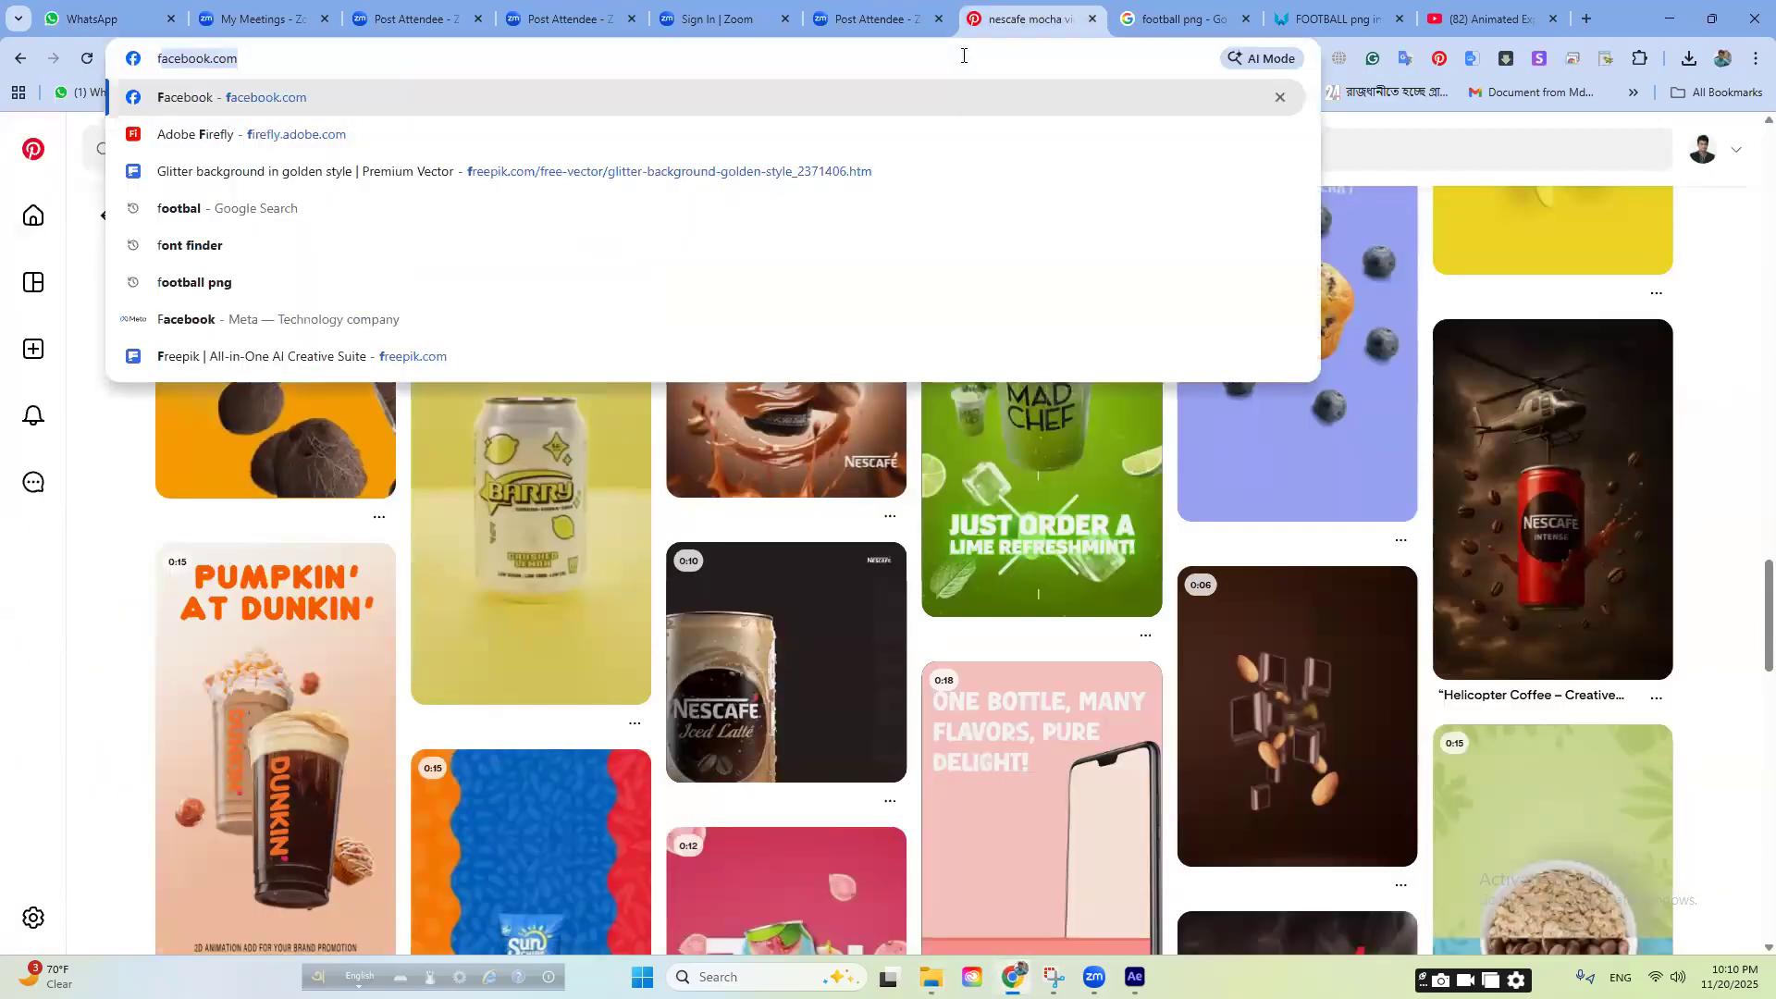
key(BackSpace)
key(BackSpace)
text(getintopc)
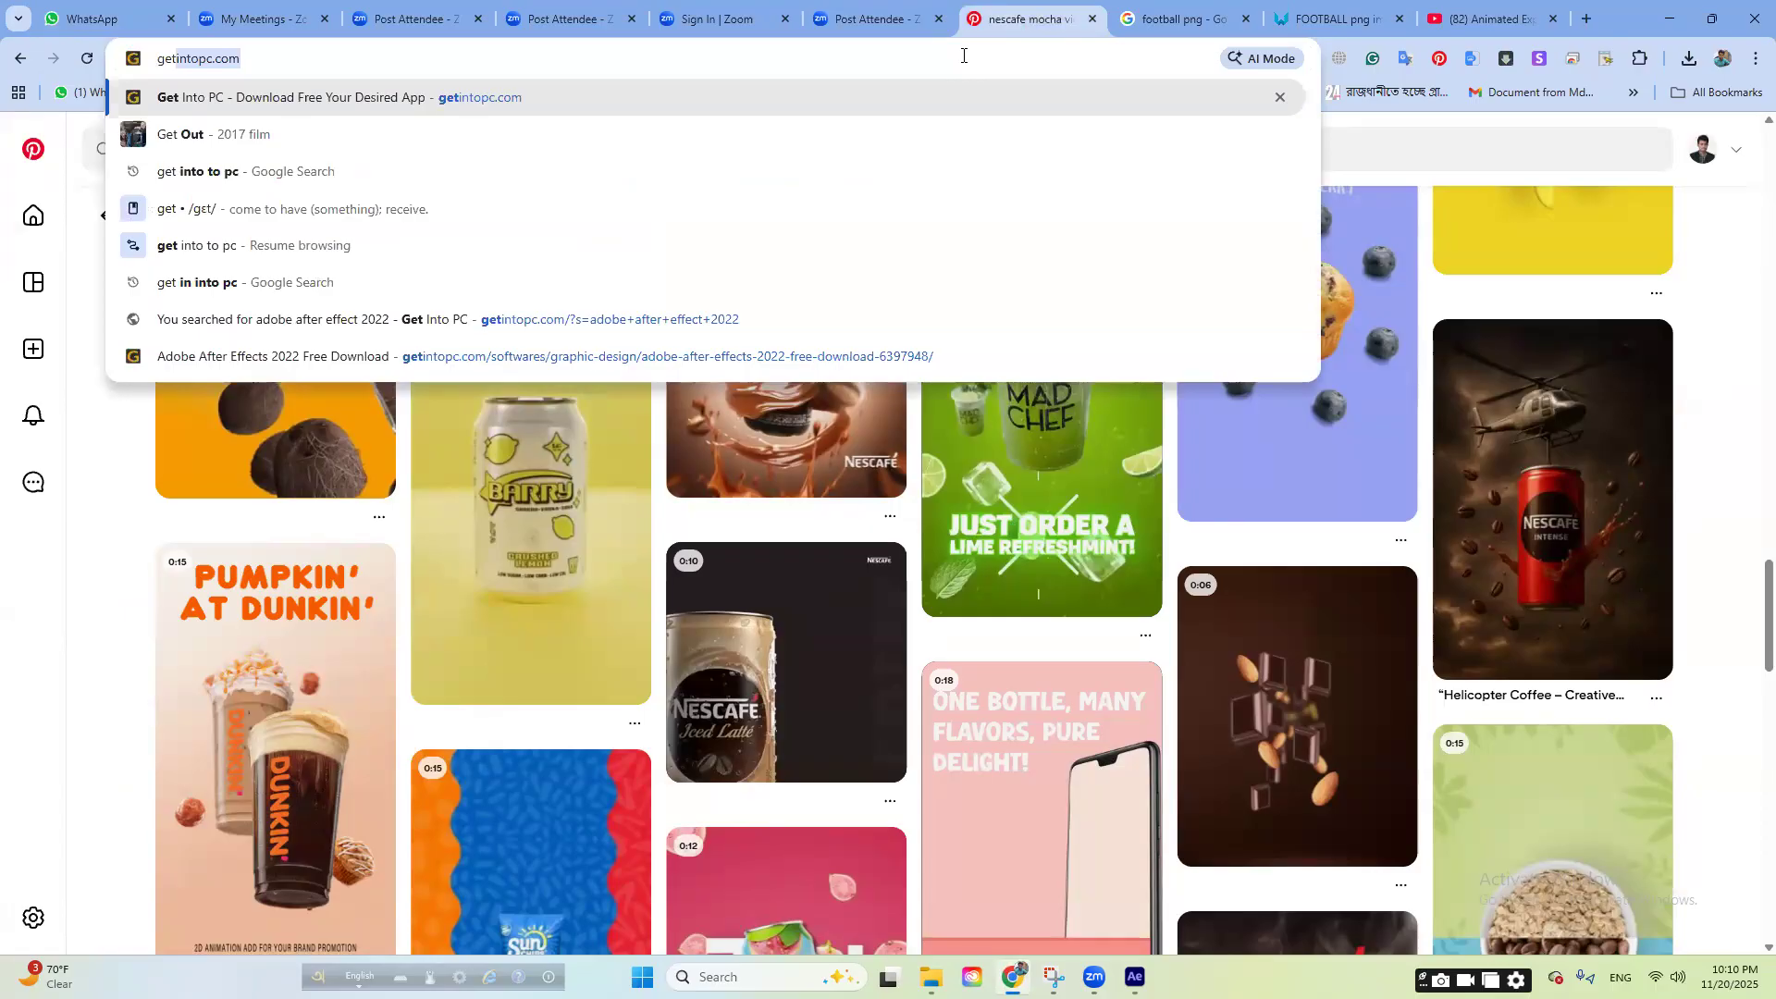
key(Return)
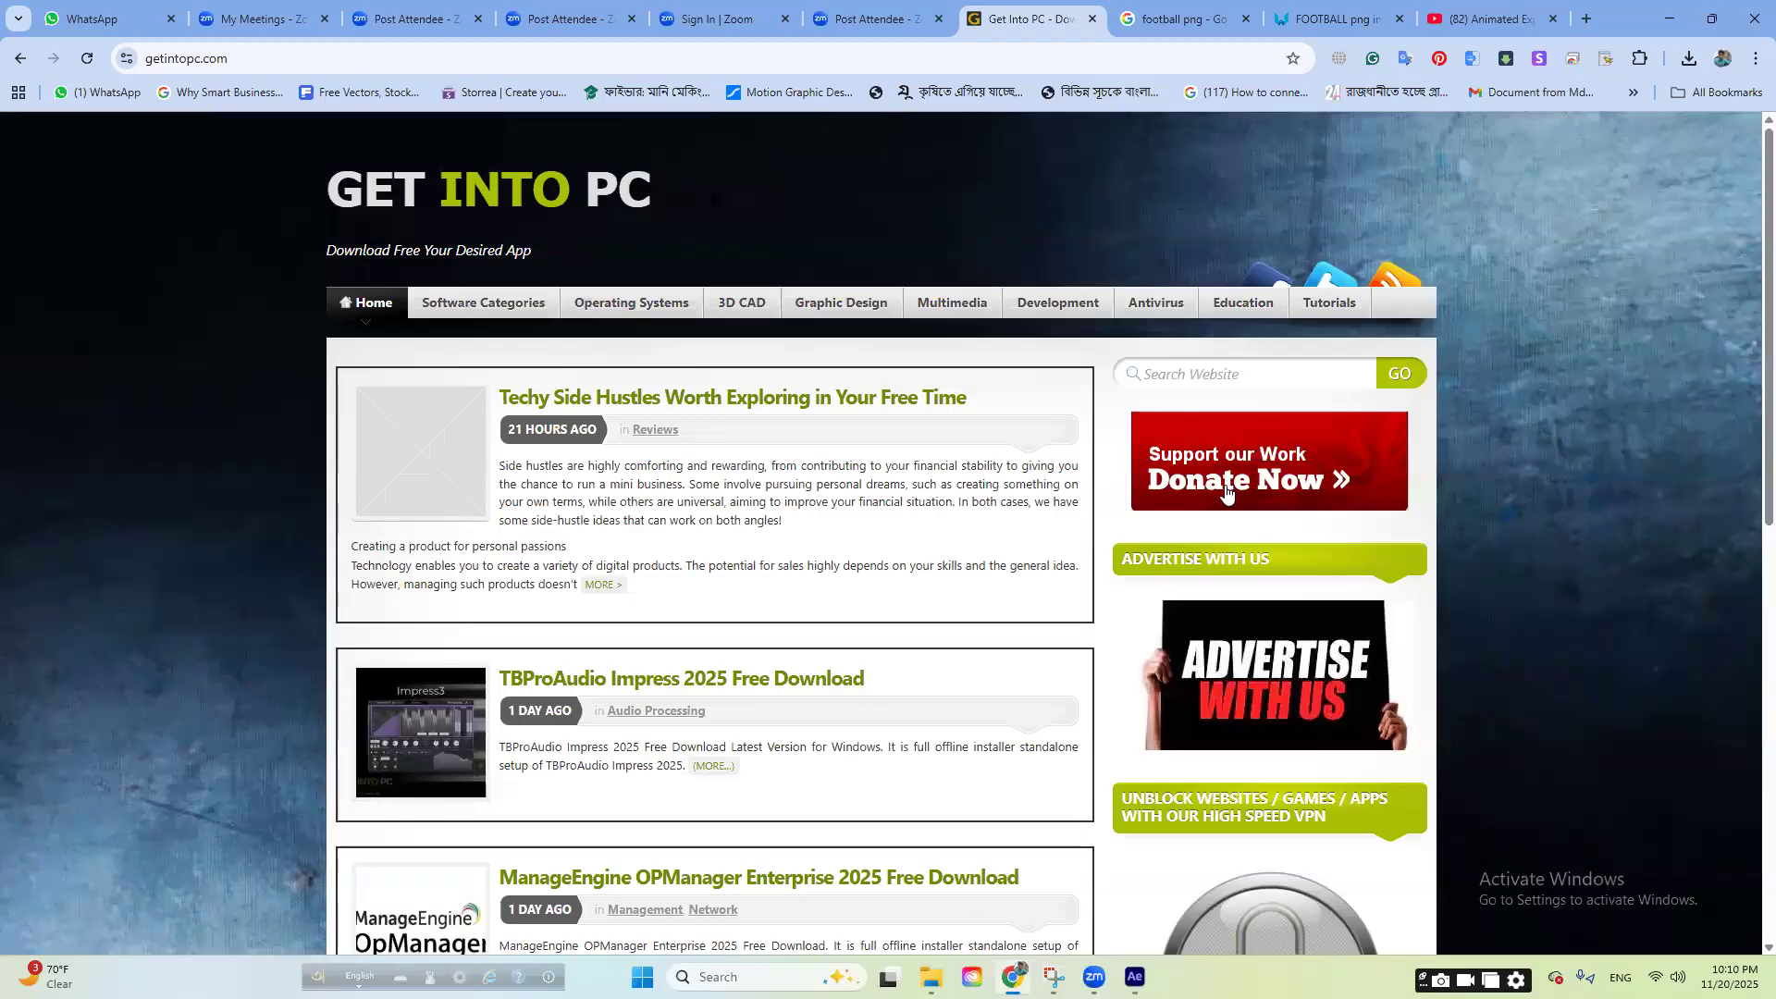
- Search the Get Into PC site for "adobe after effect 2022"
click(1198, 379)
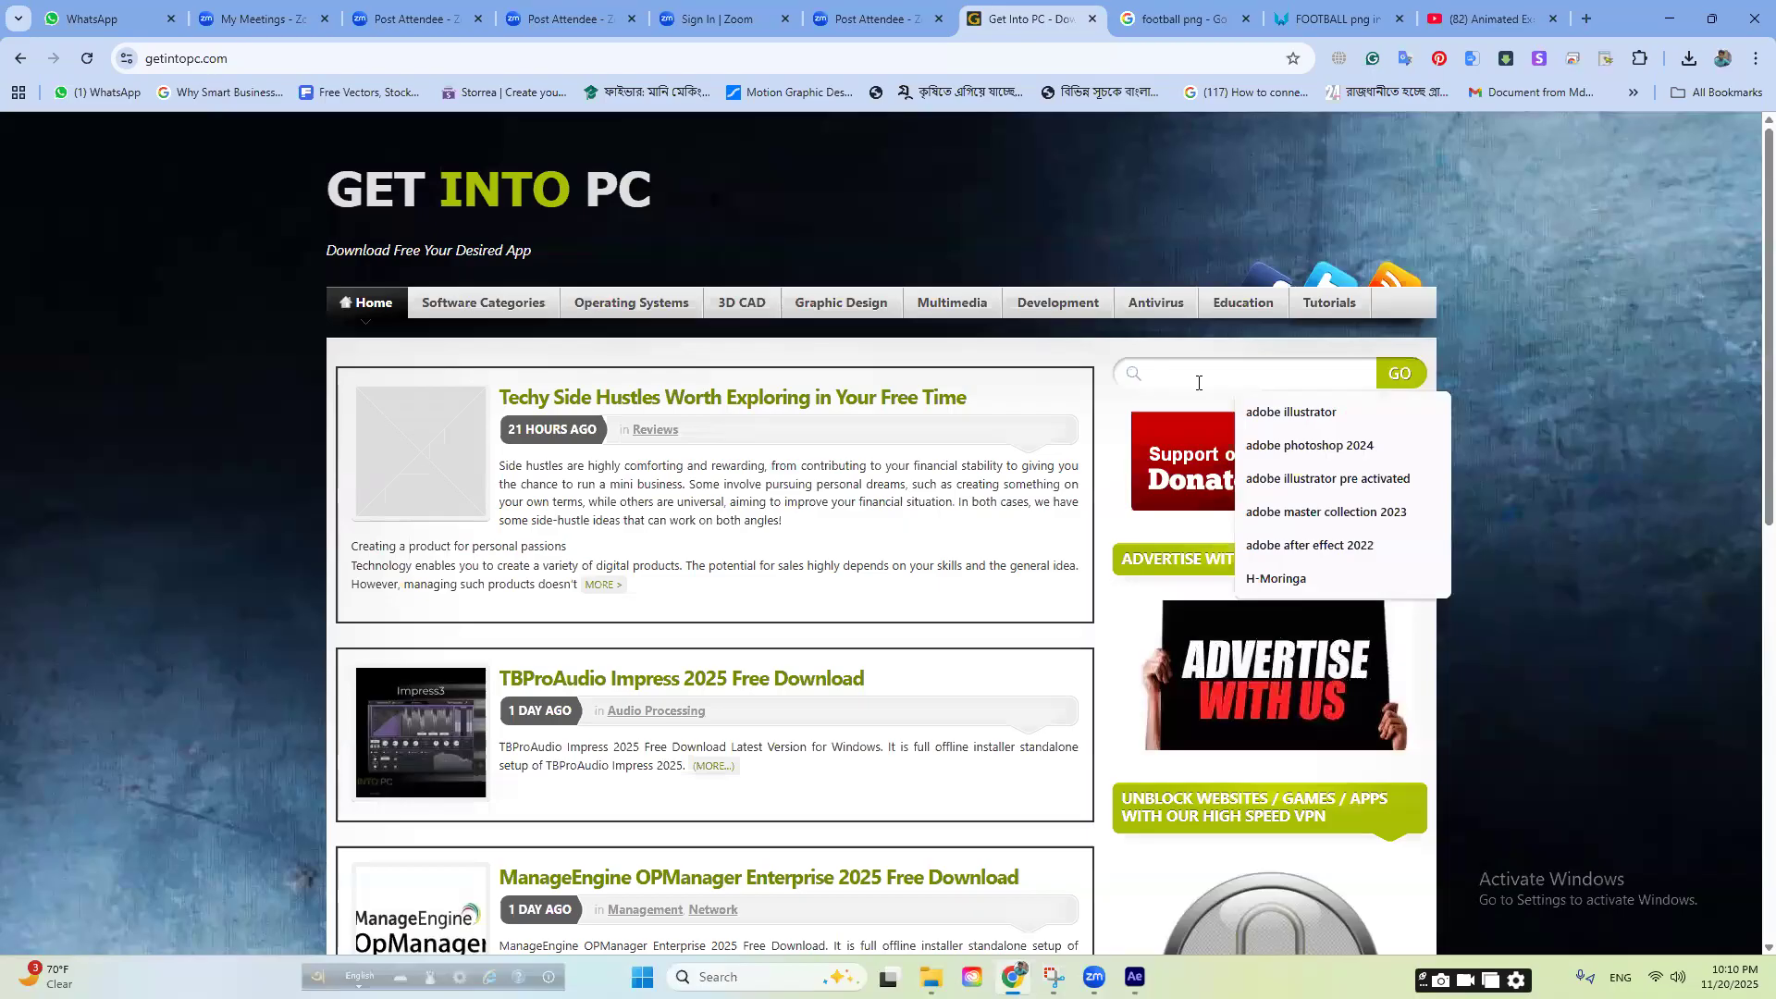
click(1313, 545)
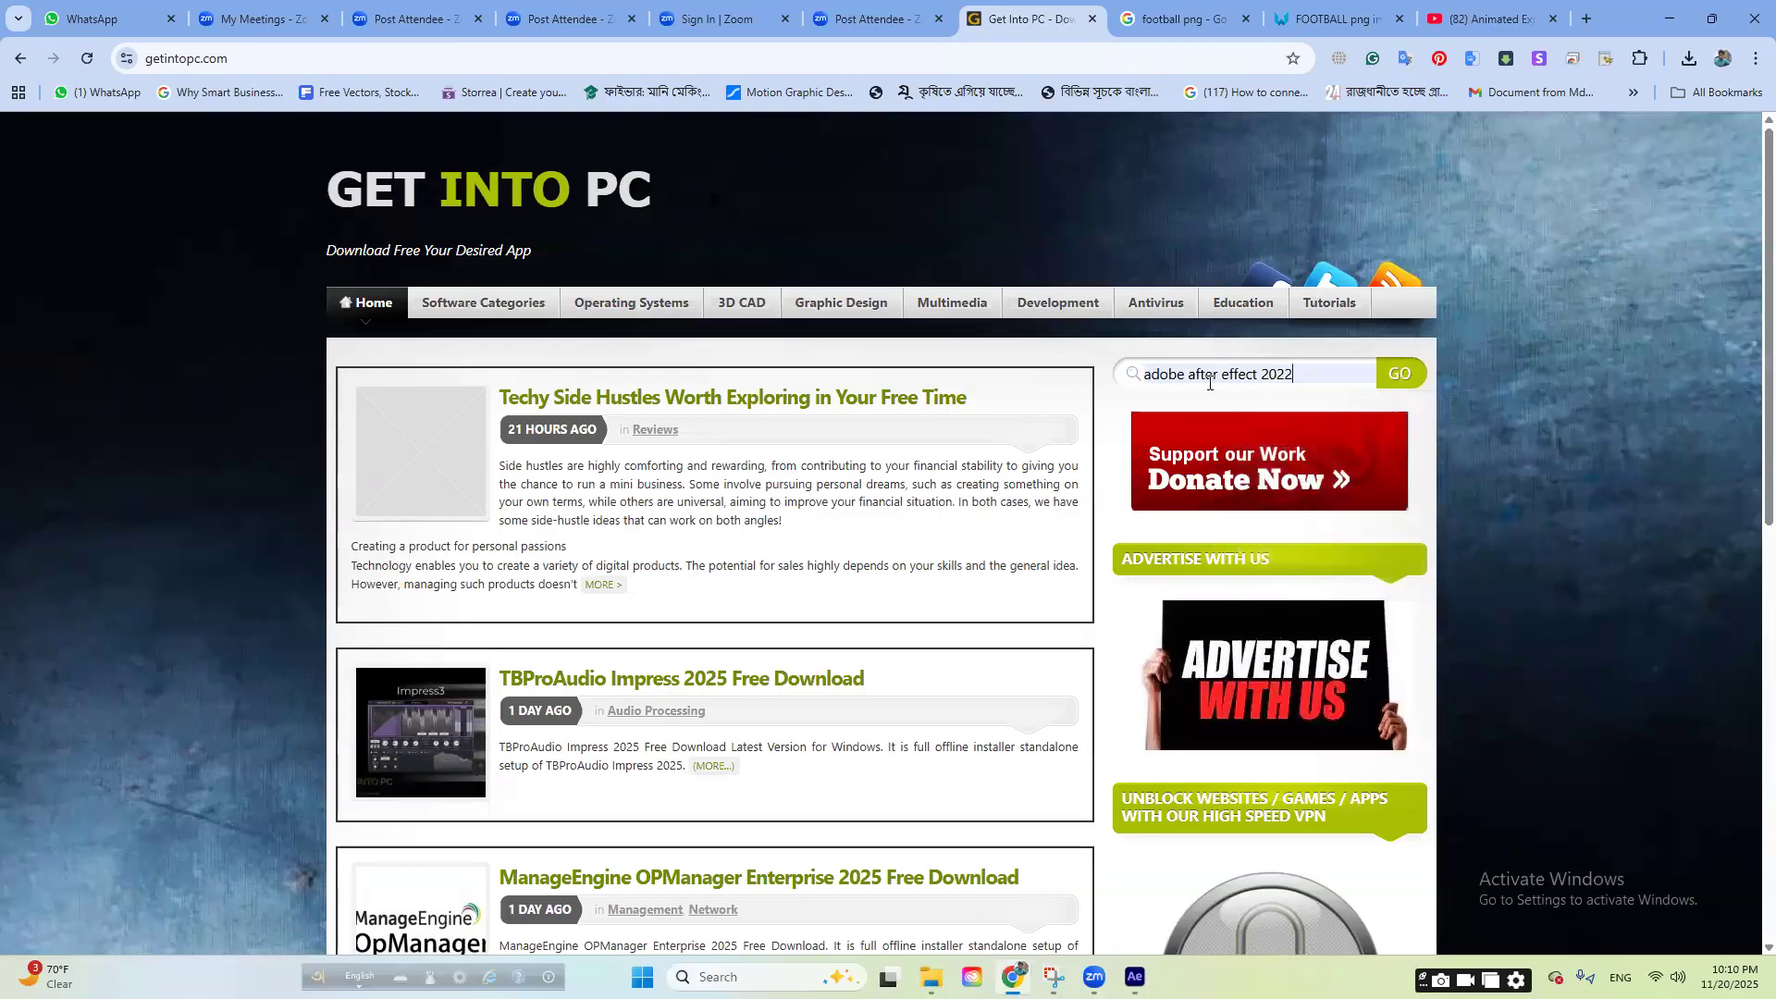
click(1398, 388)
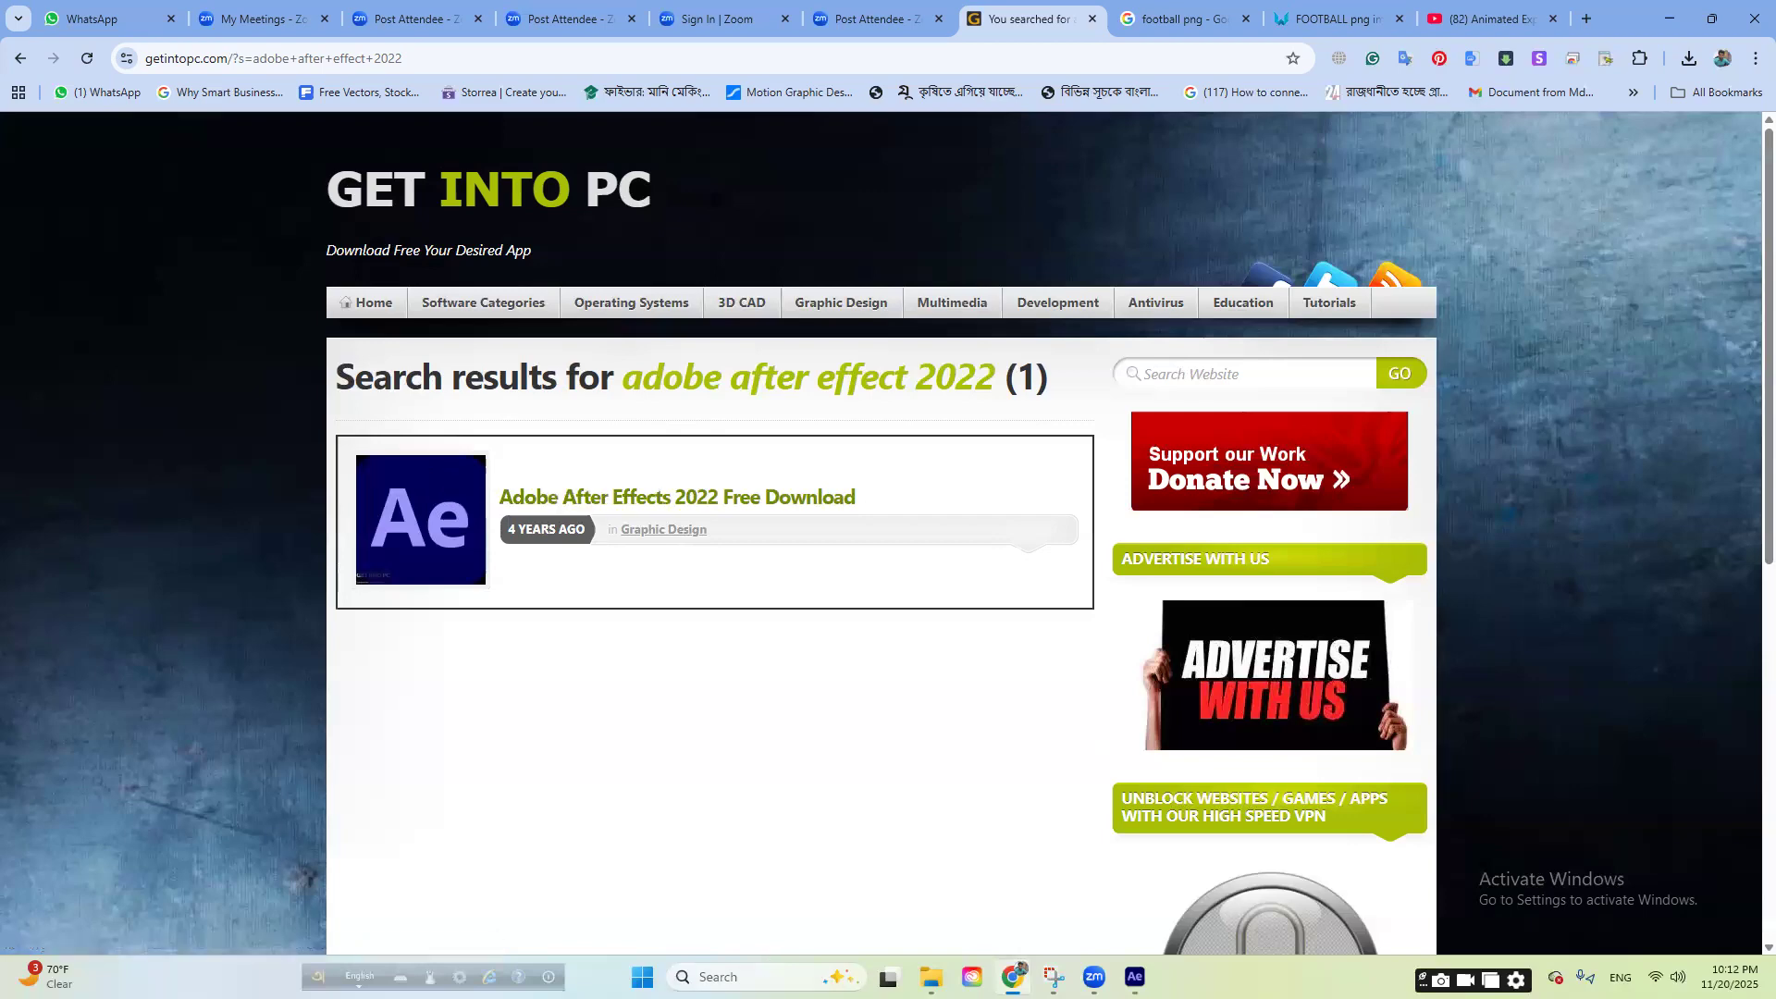
- Switch to After Effects and delete the starting Position keyframes of the Cloud 1.png and Cloud 2.png layers in Comp 1
click(1135, 977)
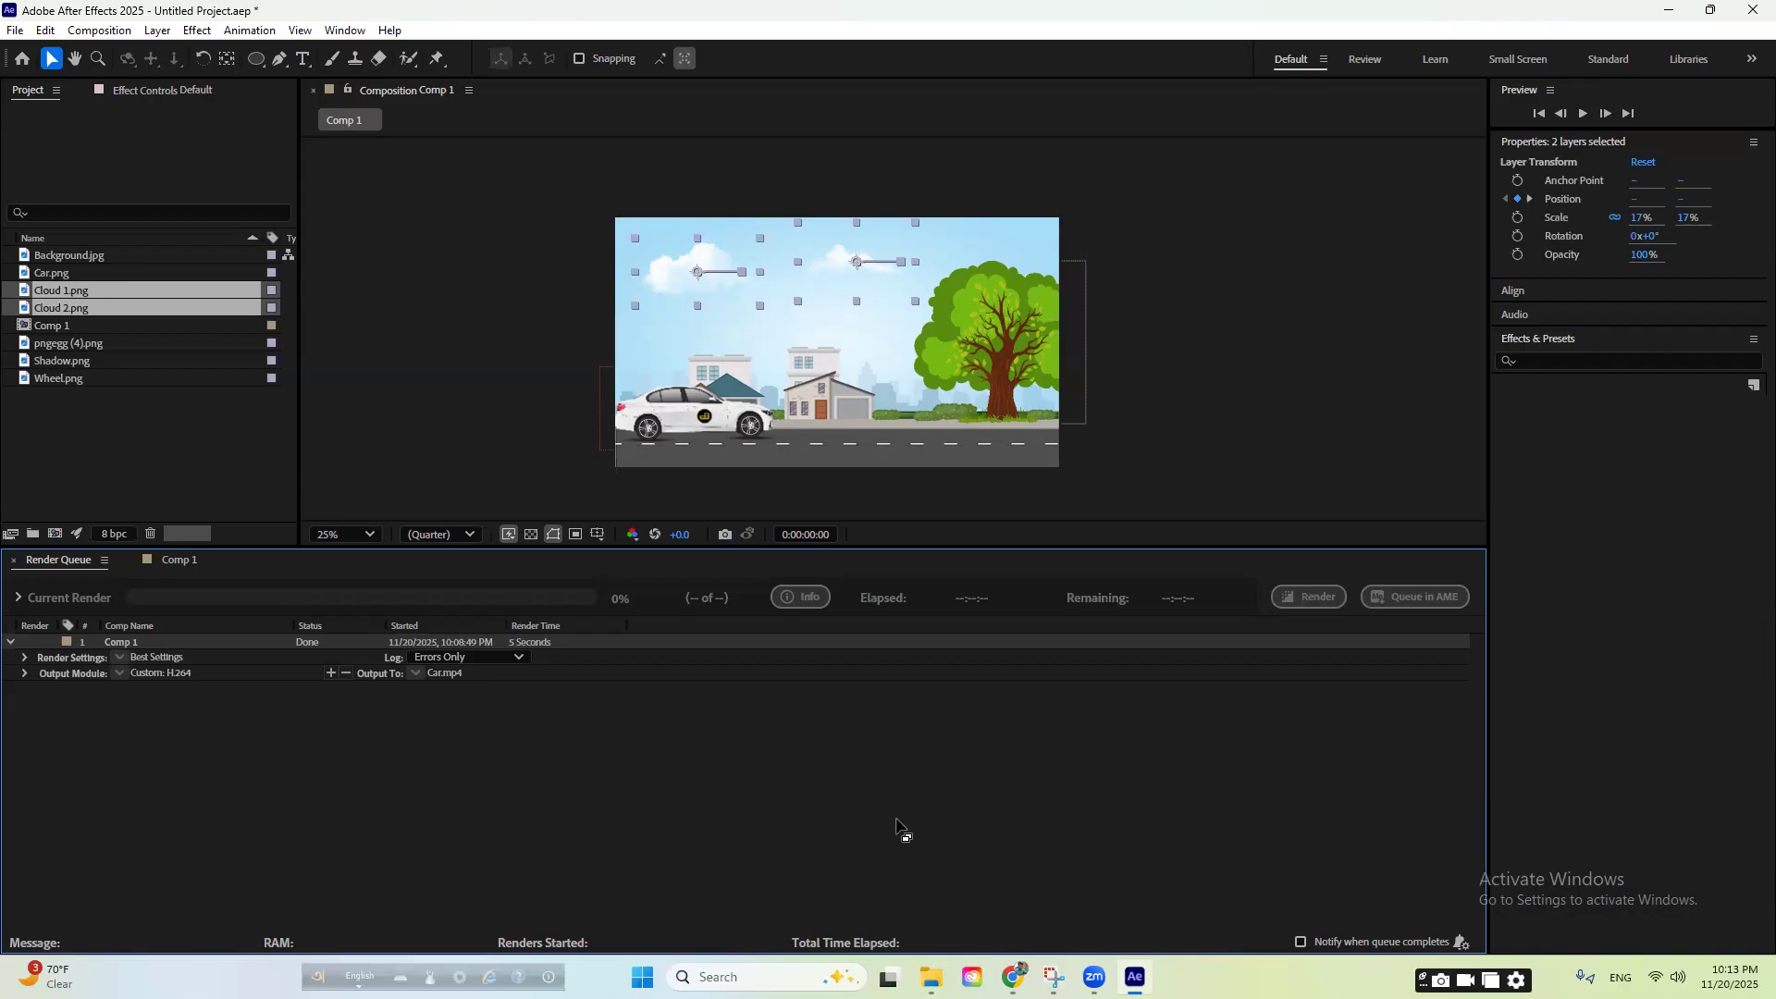
click(168, 561)
click(614, 682)
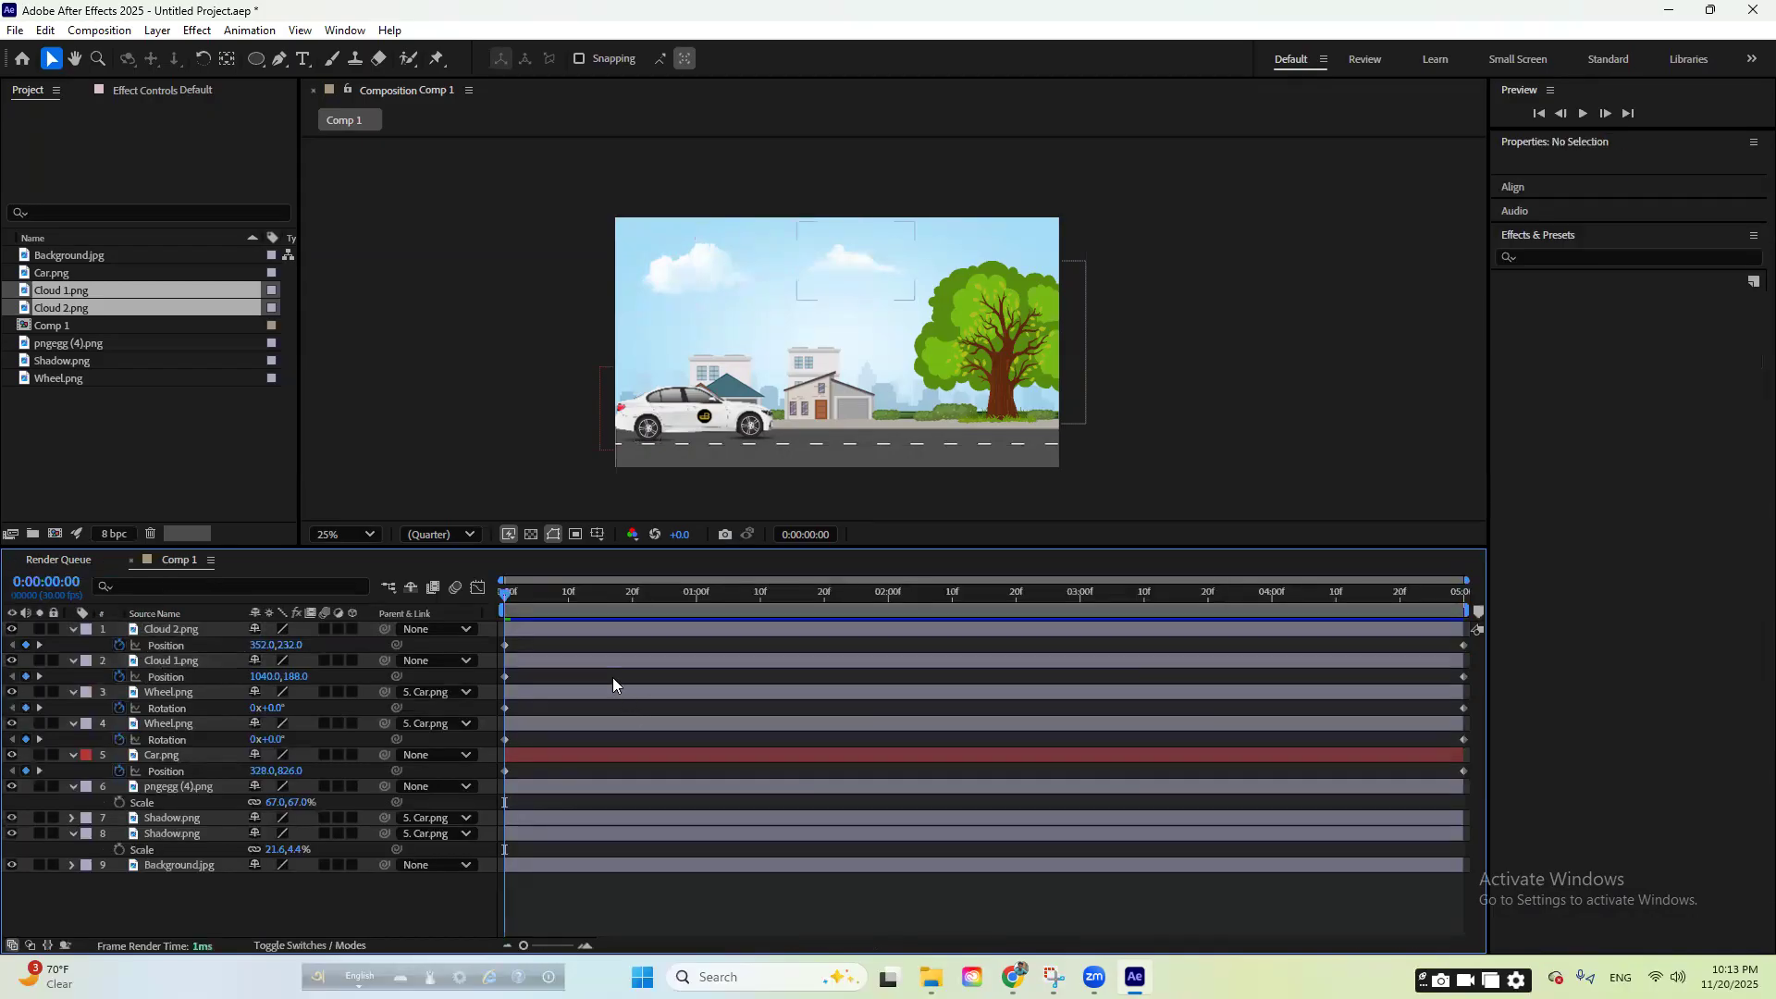
drag(519, 646, 504, 683)
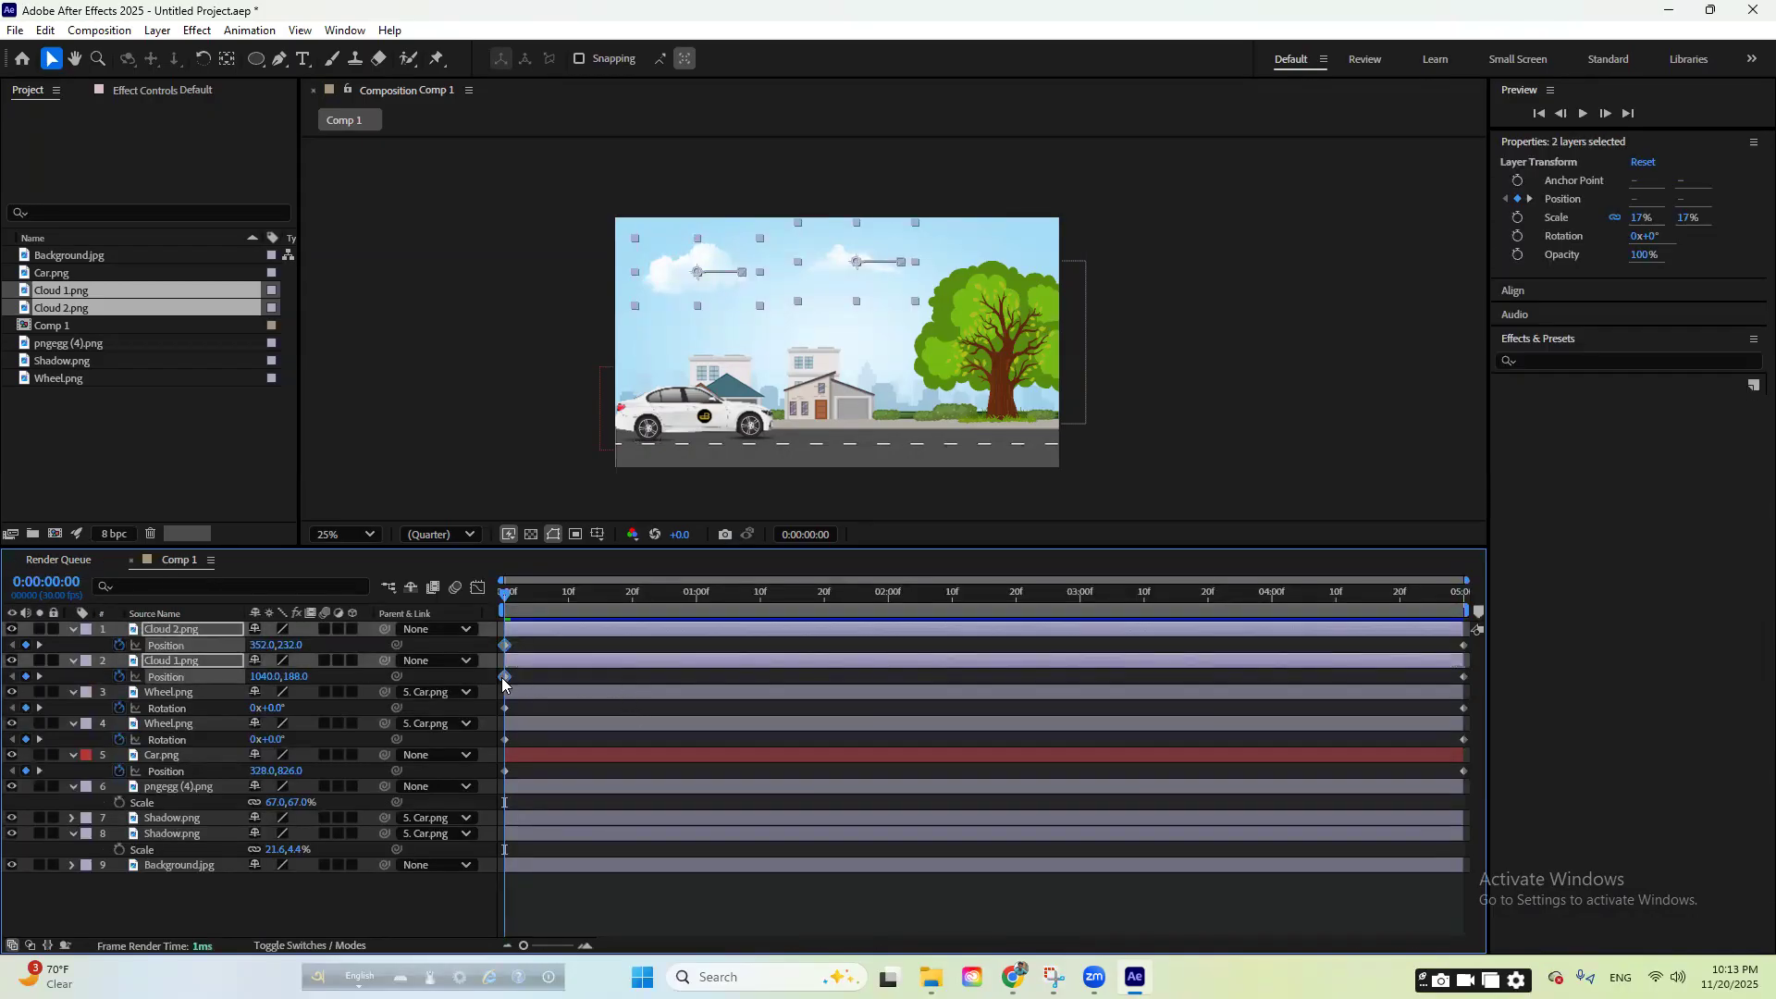
key(Delete)
- Parent the Cloud 2.png layer to the Car.png layer
click(566, 644)
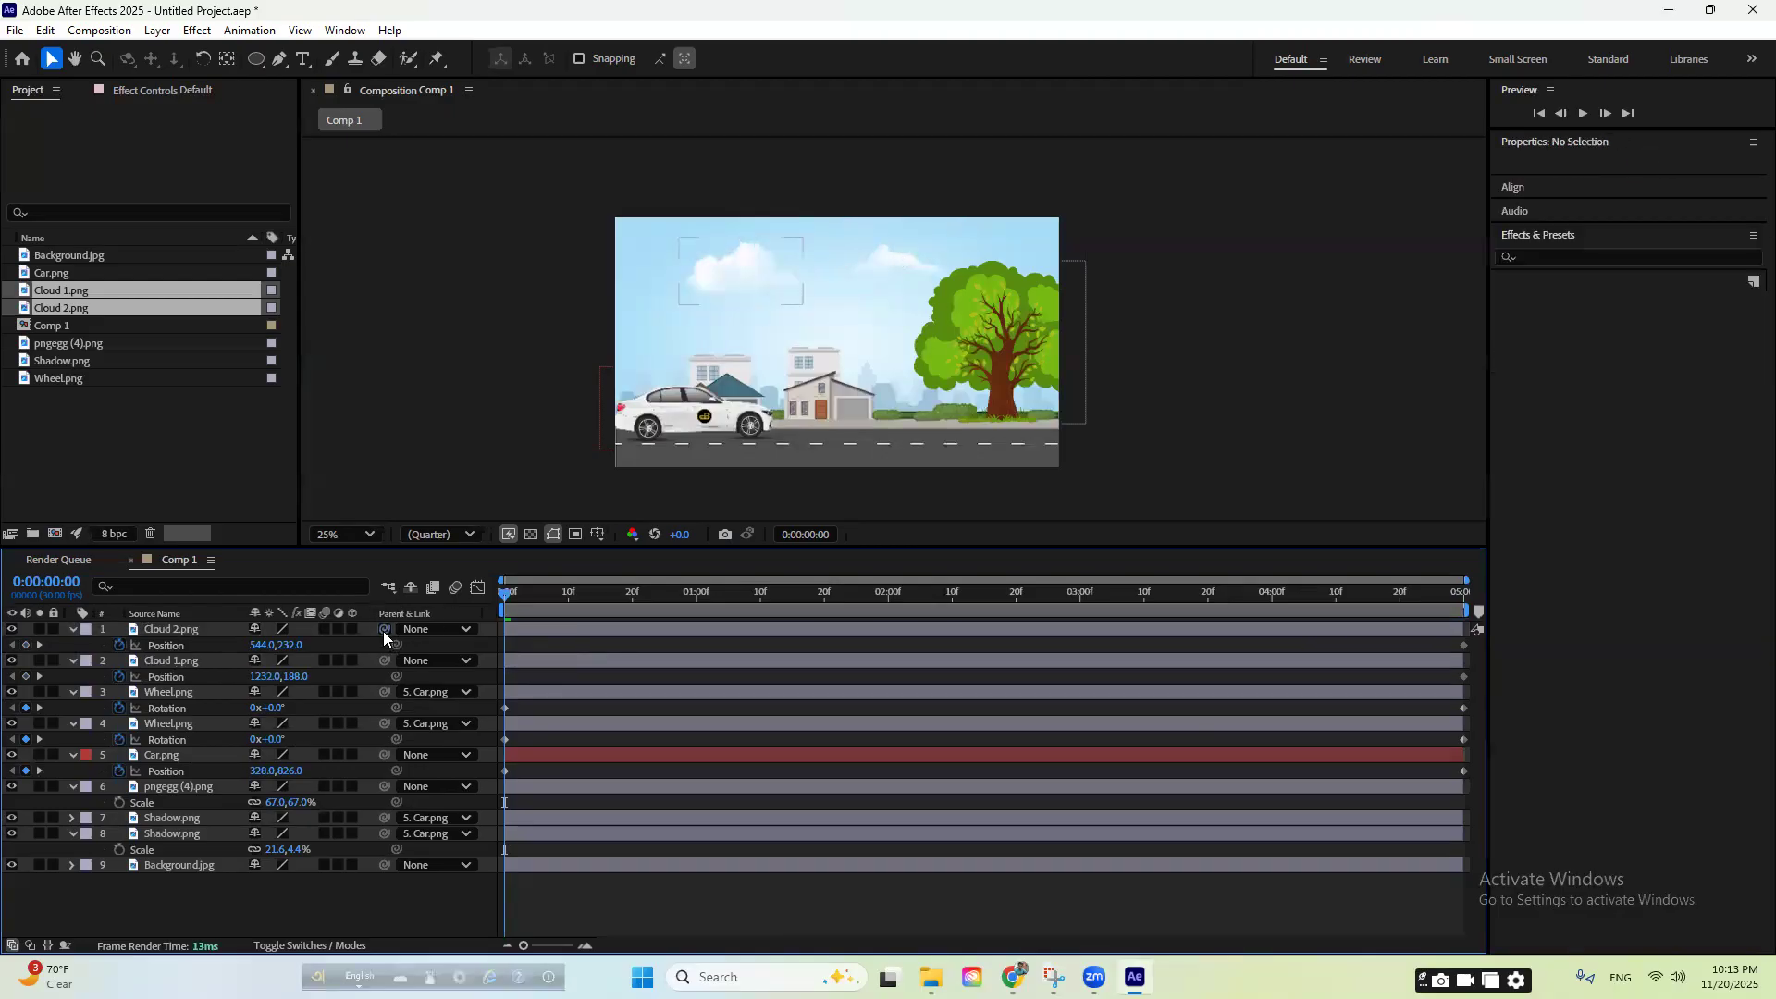
click(525, 629)
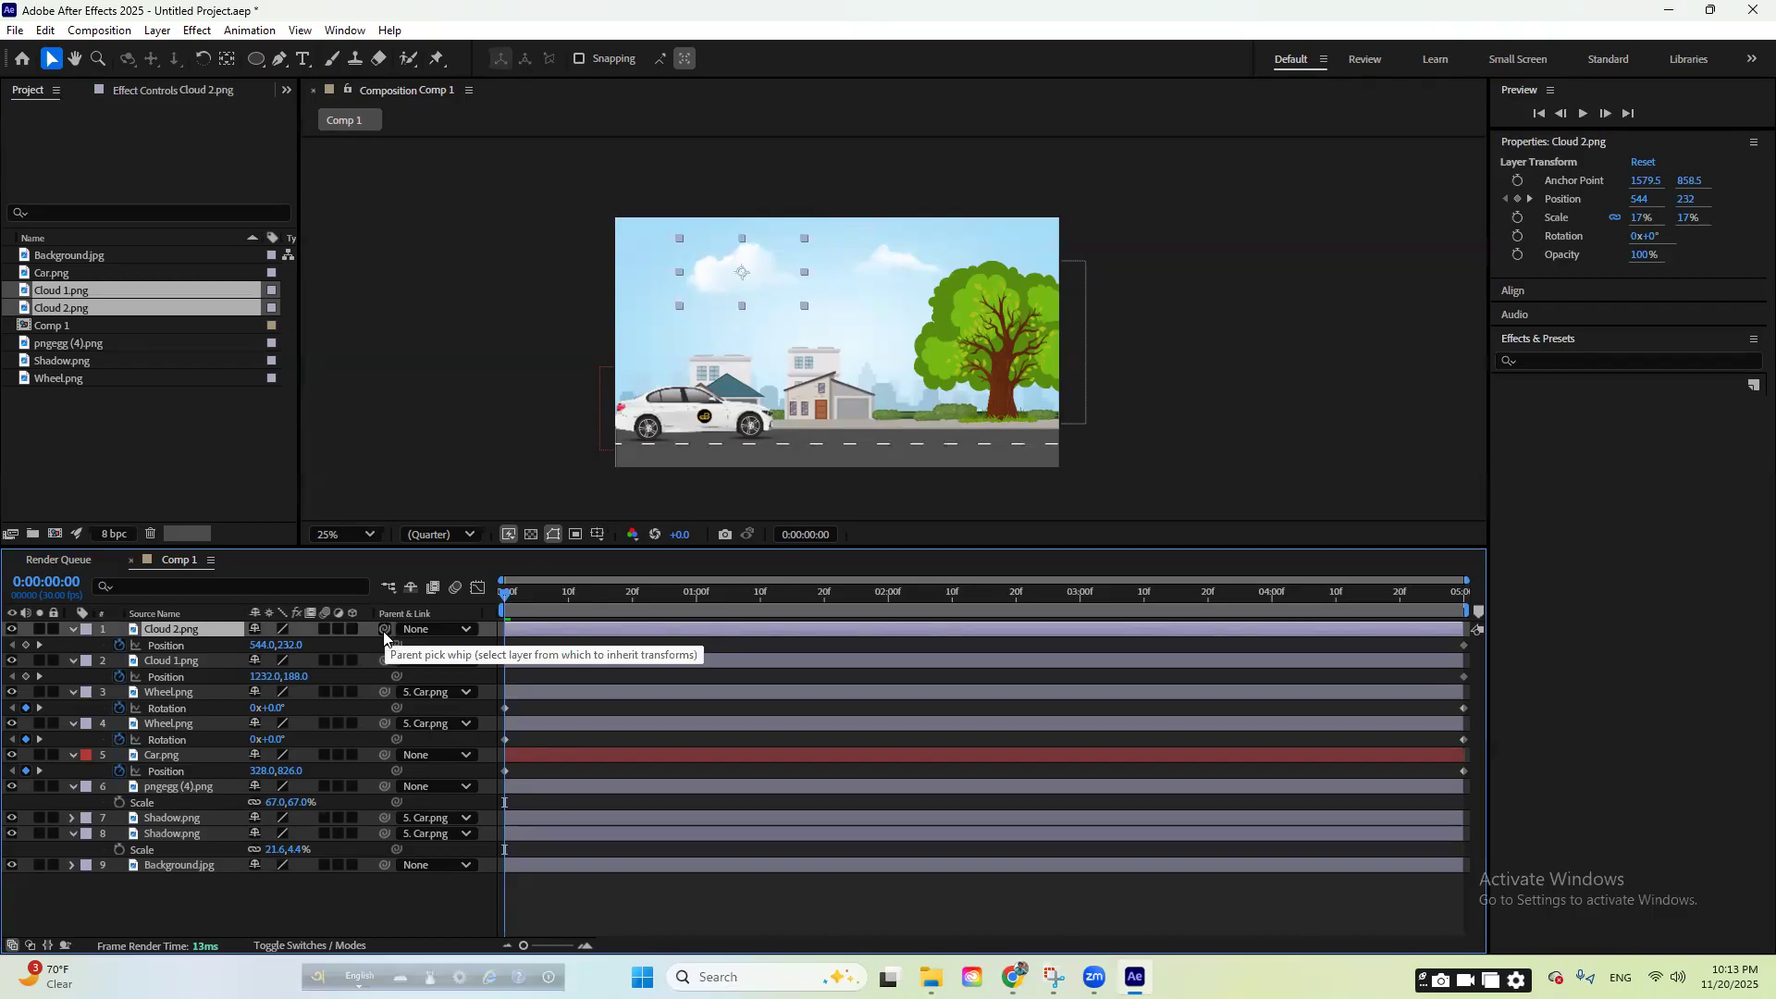
drag(385, 633, 542, 755)
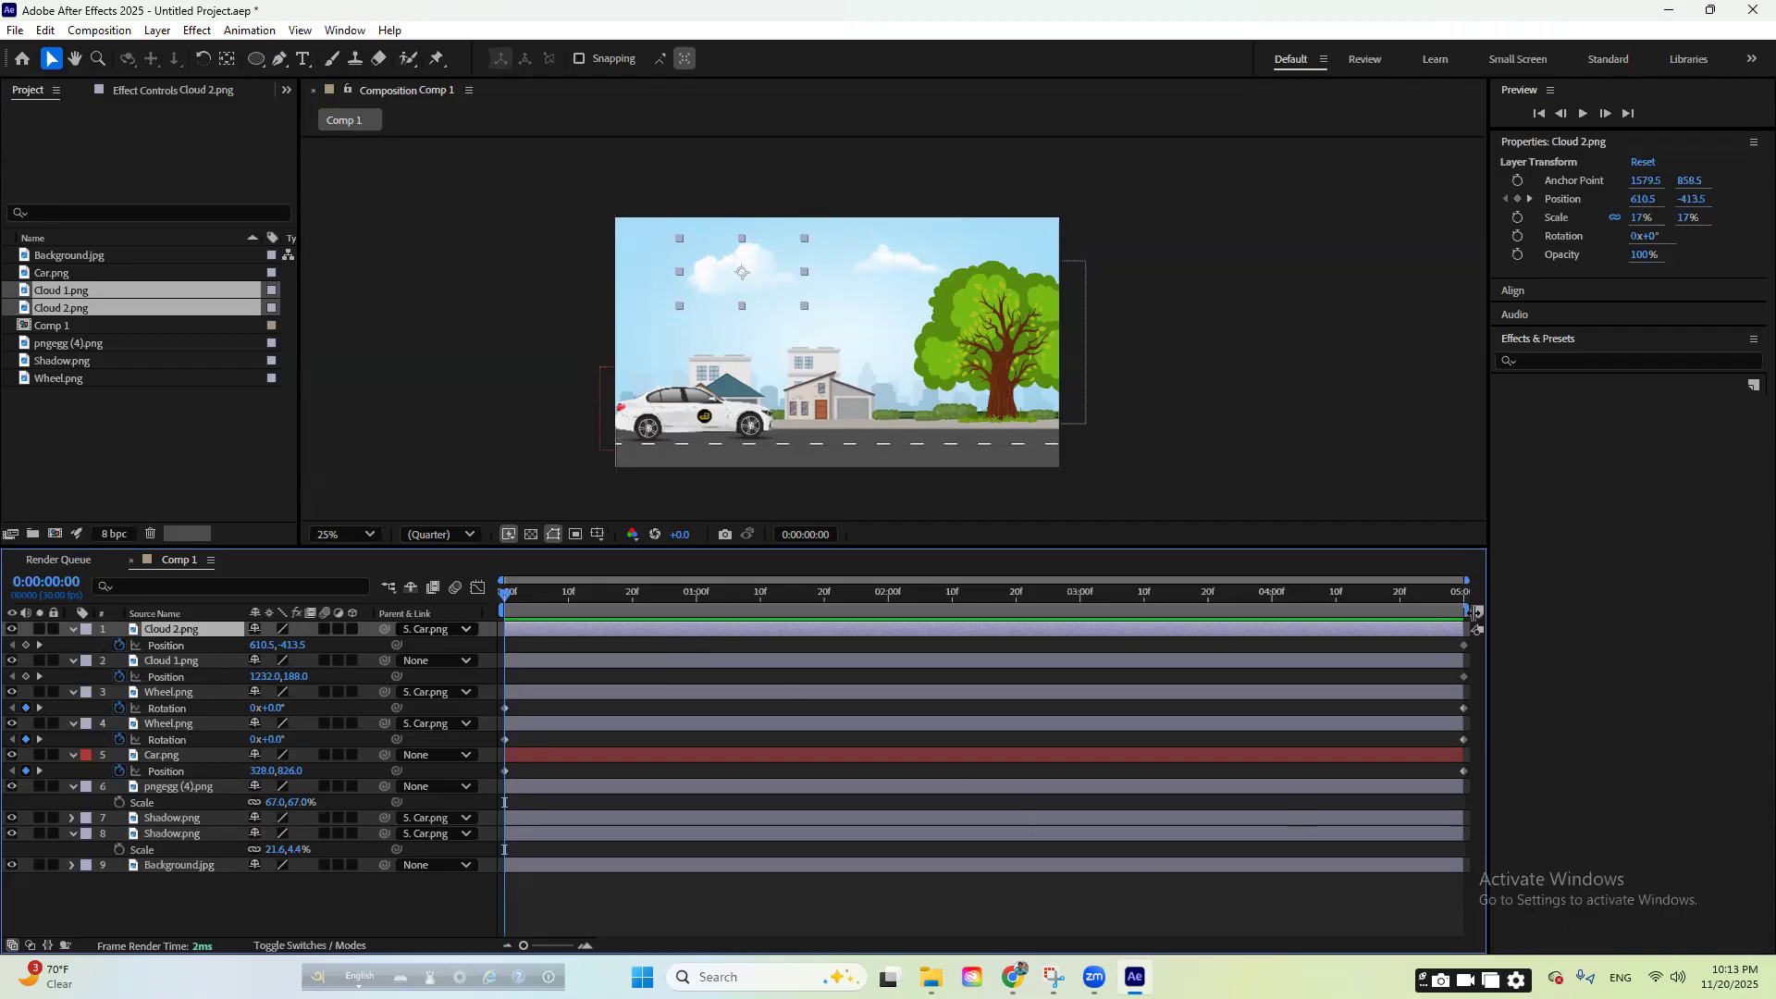
- Shorten the work area to end at 03:00 on the timeline and preview the animation
drag(1462, 609, 1523, 617)
drag(1470, 617, 1078, 613)
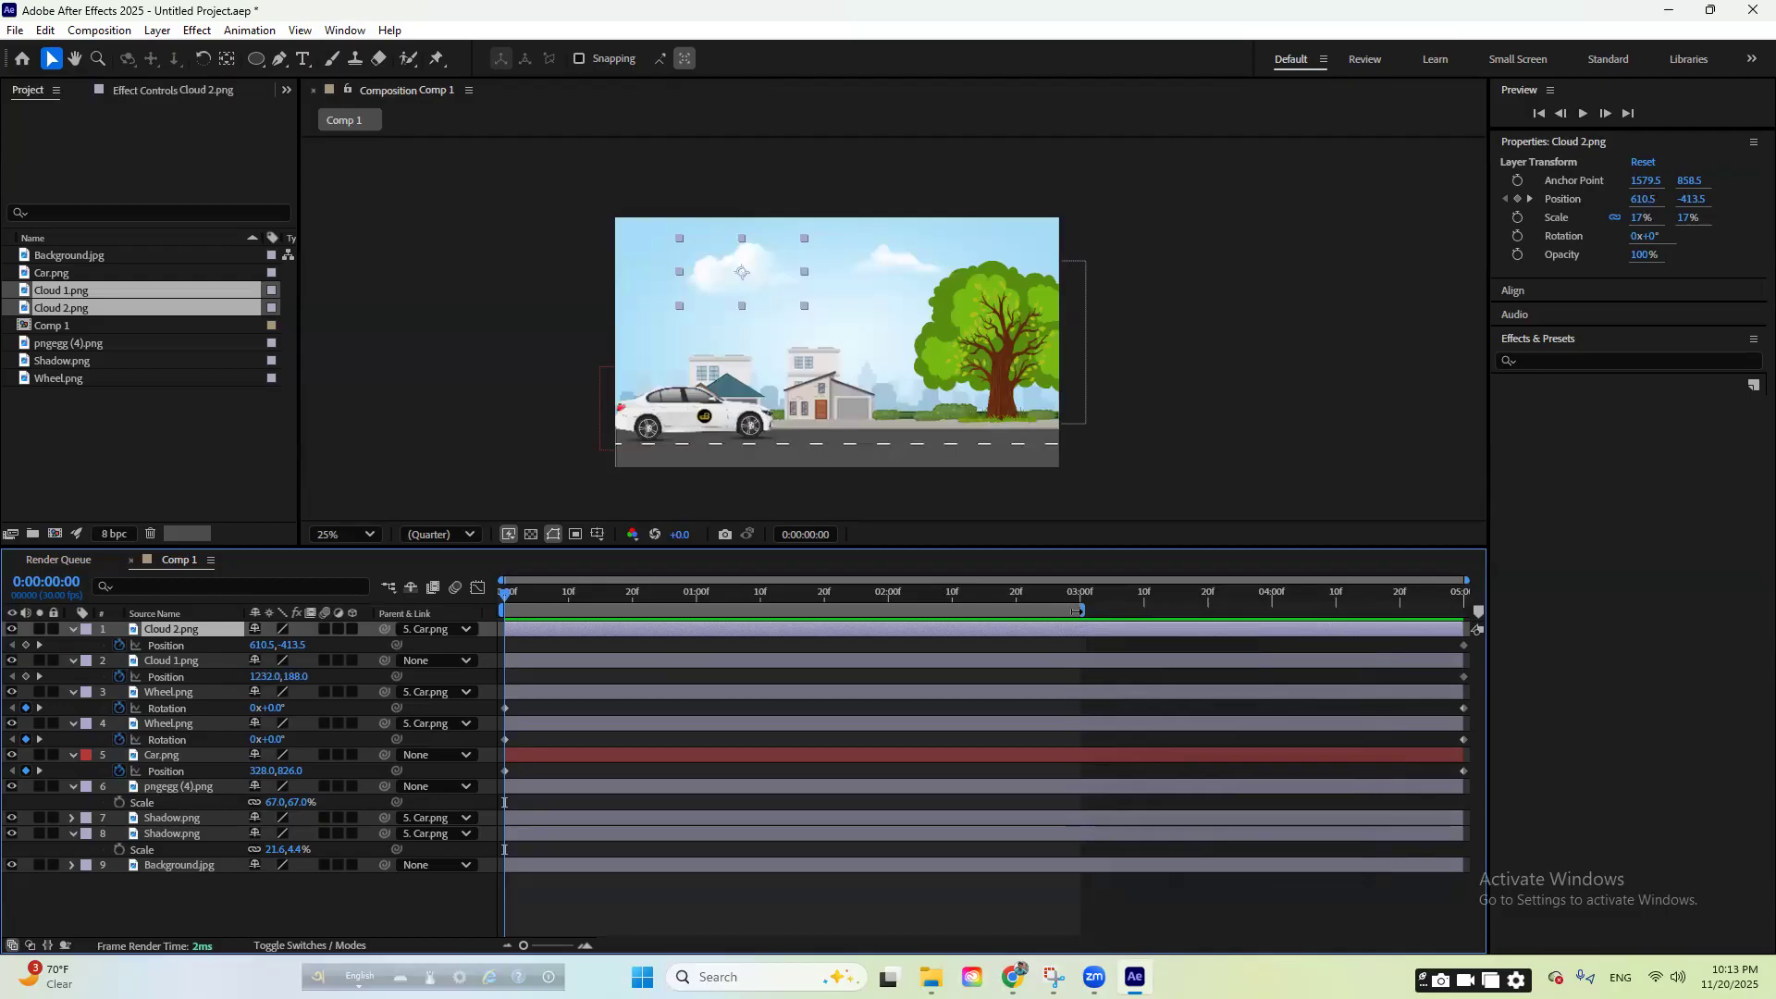
drag(843, 596, 1029, 622)
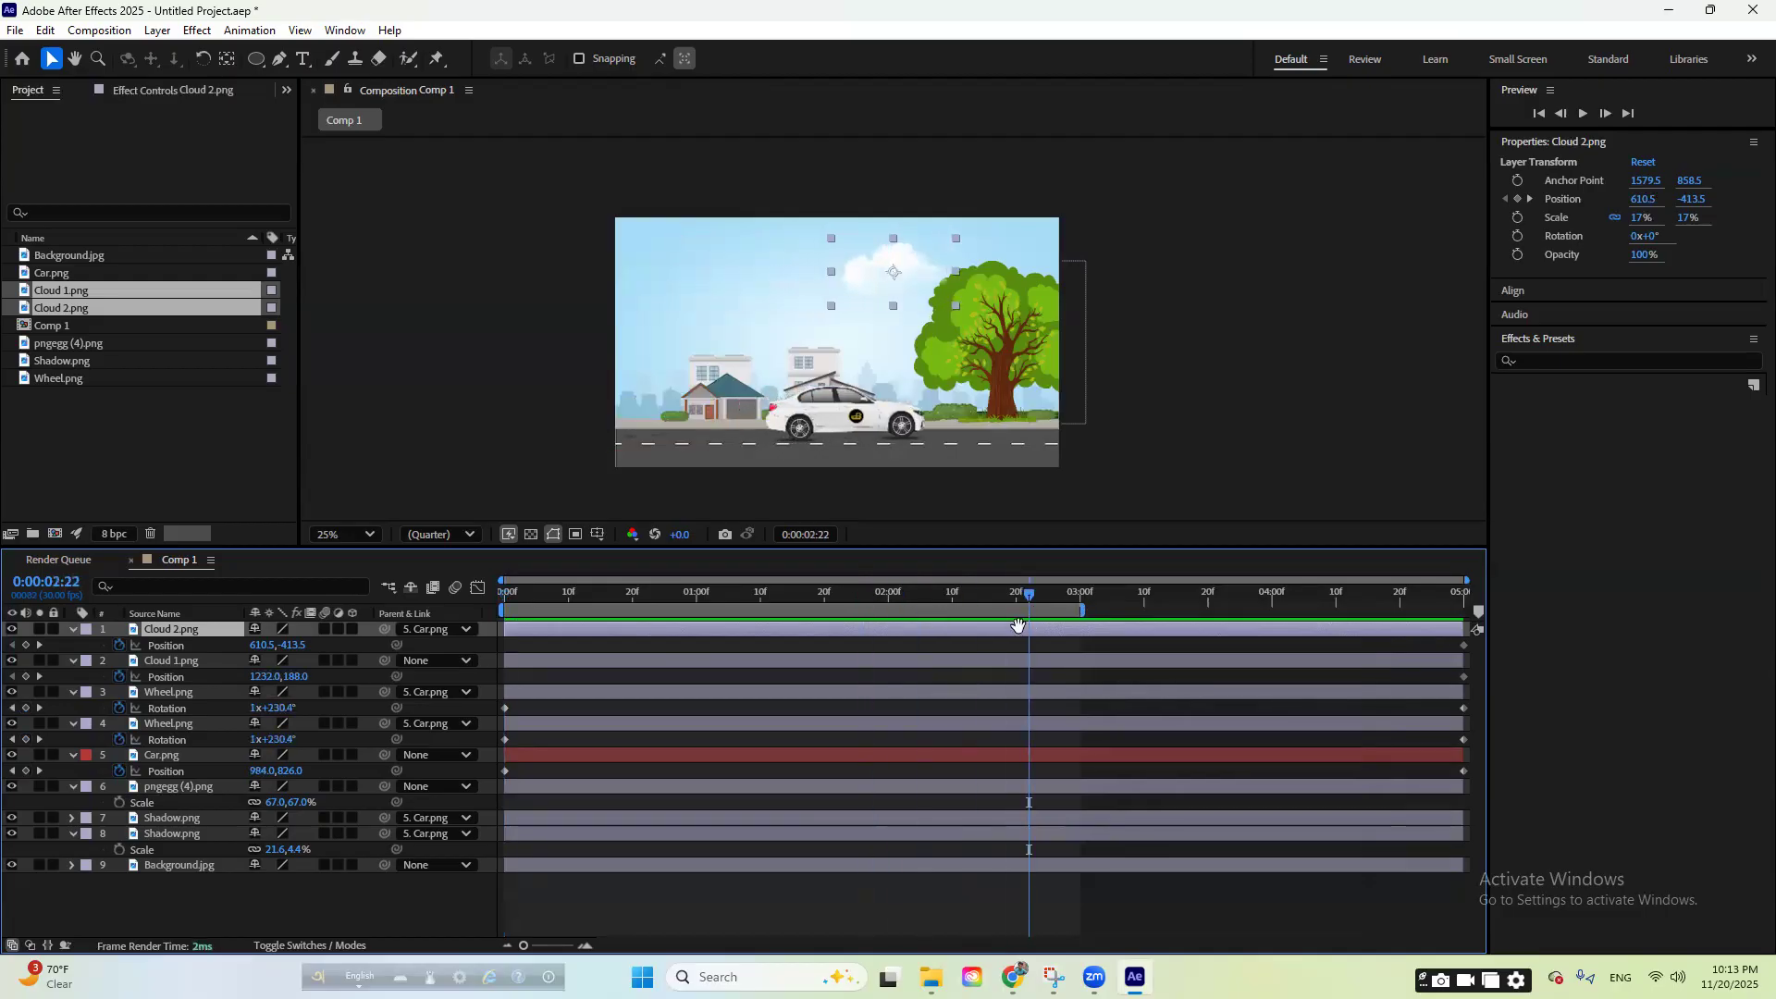
key(space)
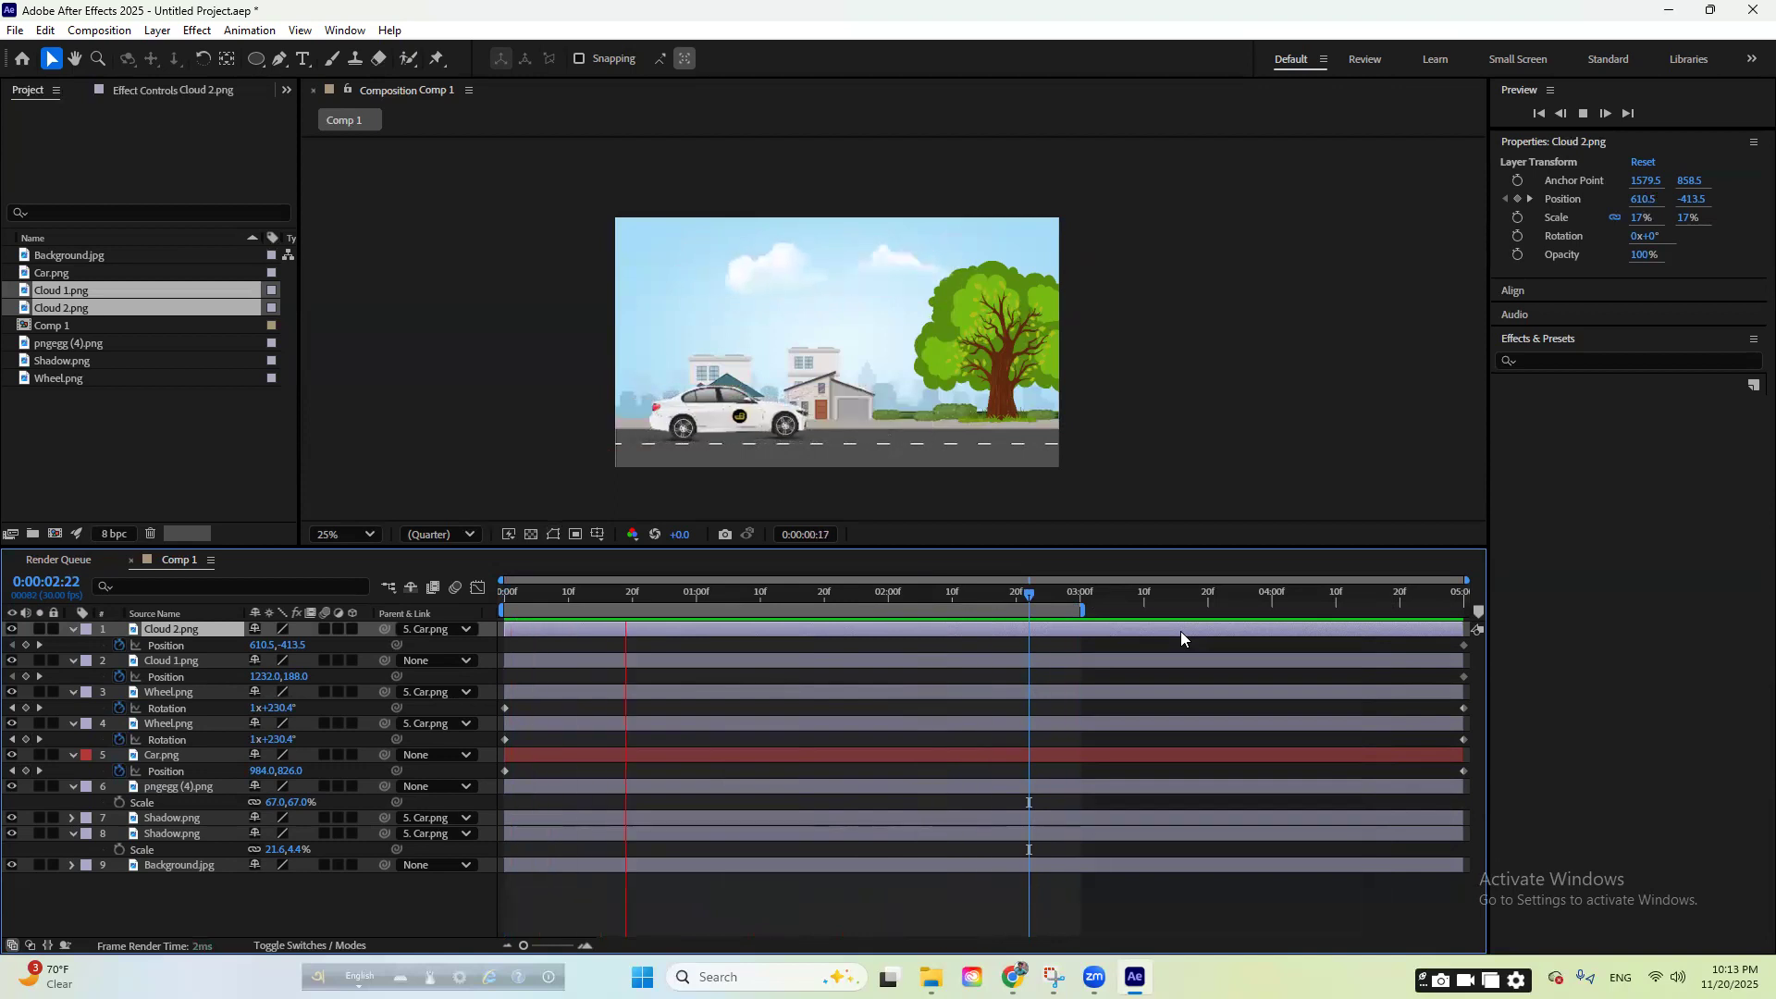
key(space)
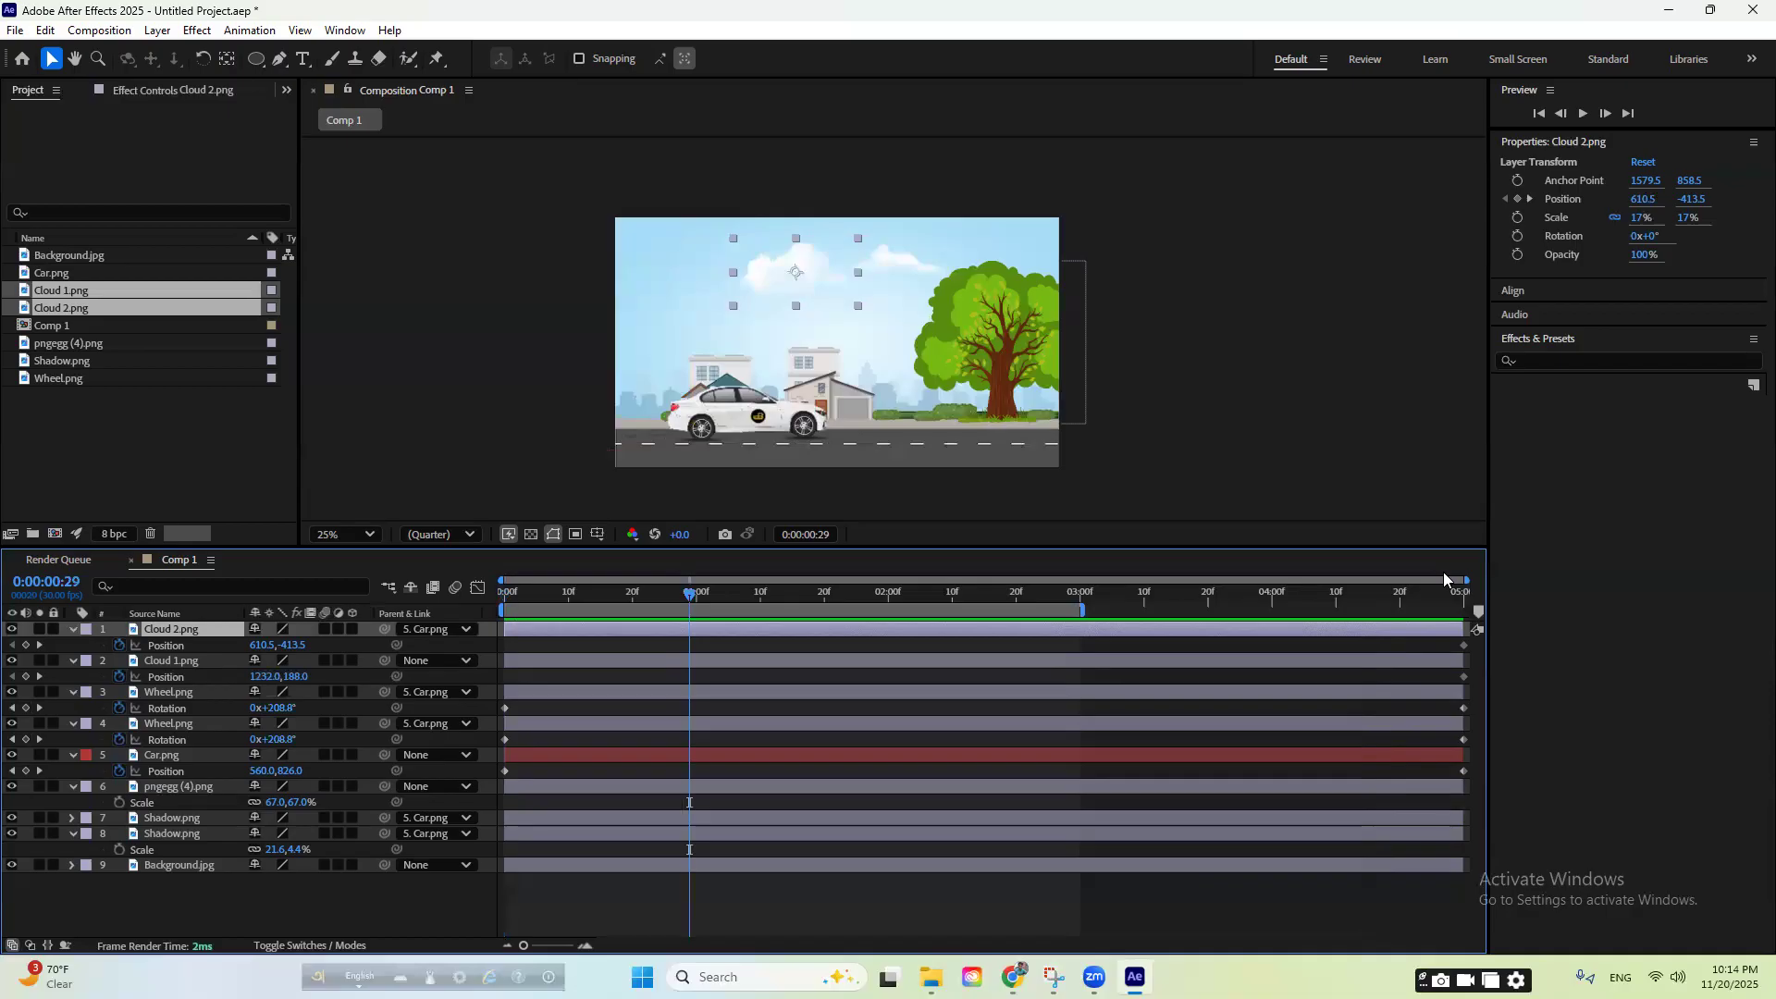
- Review the composition settings of Comp 1, including its preset, frame size, frame rate and duration, and accept them without changes
right_click(1348, 264)
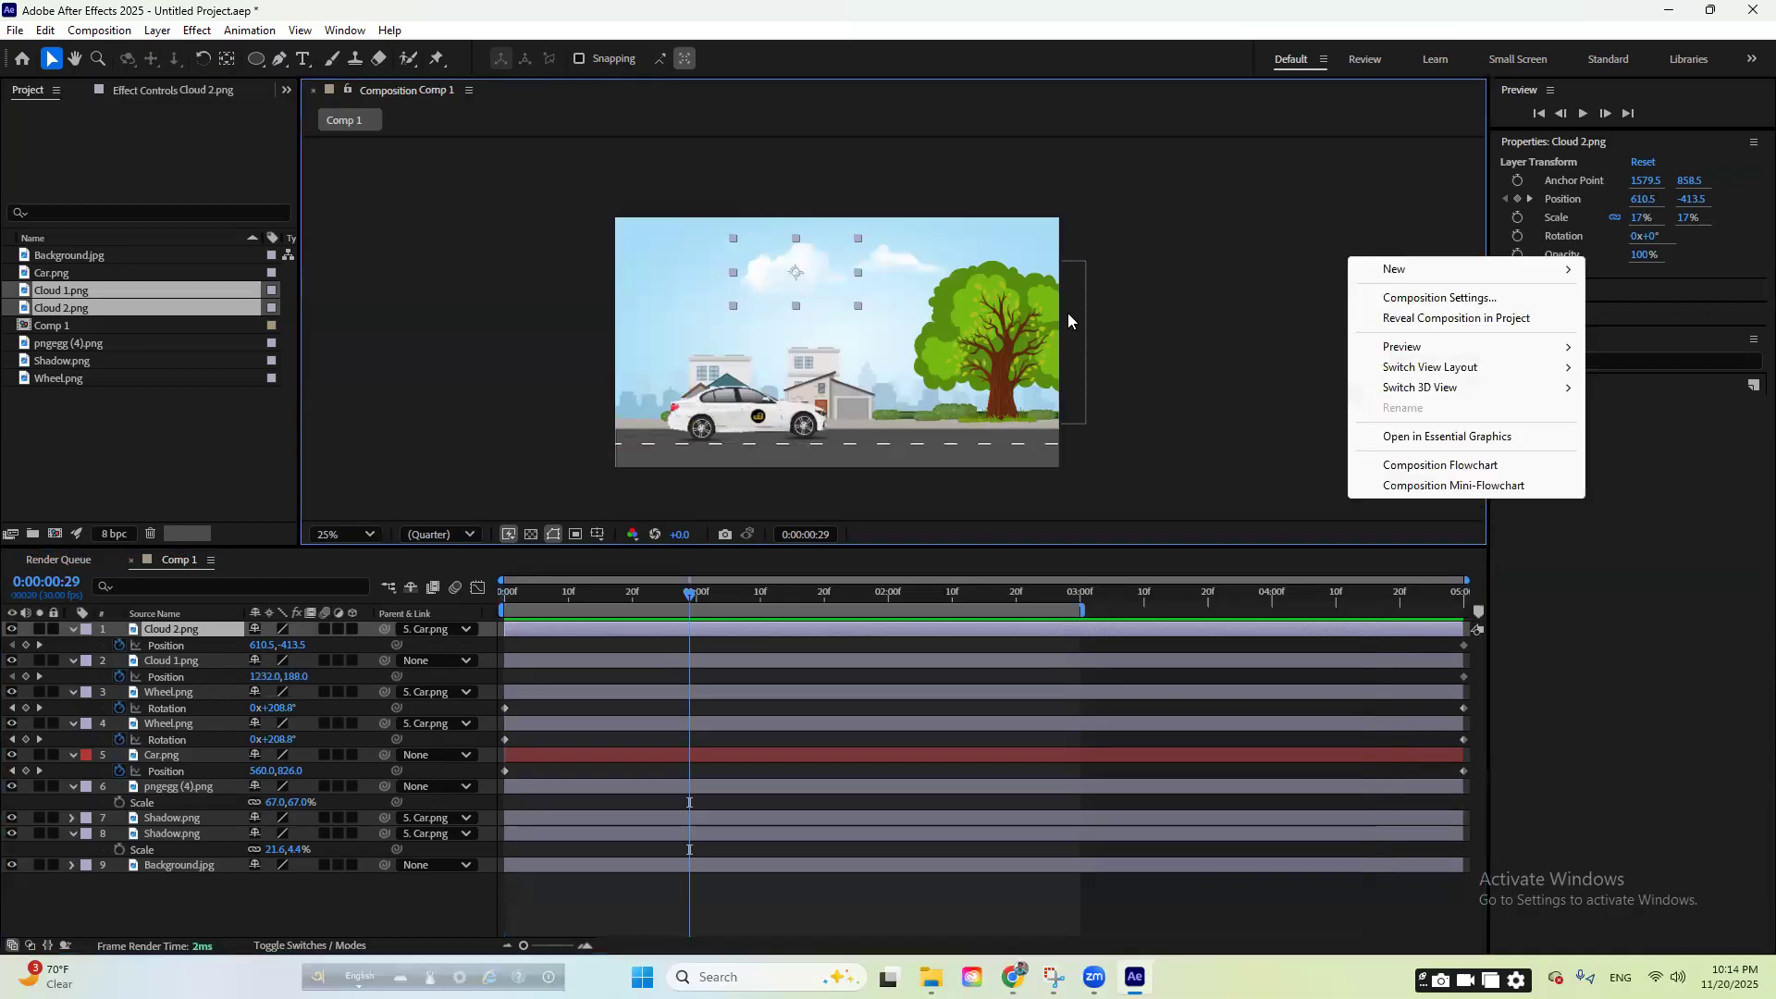
right_click(881, 335)
right_click(1357, 229)
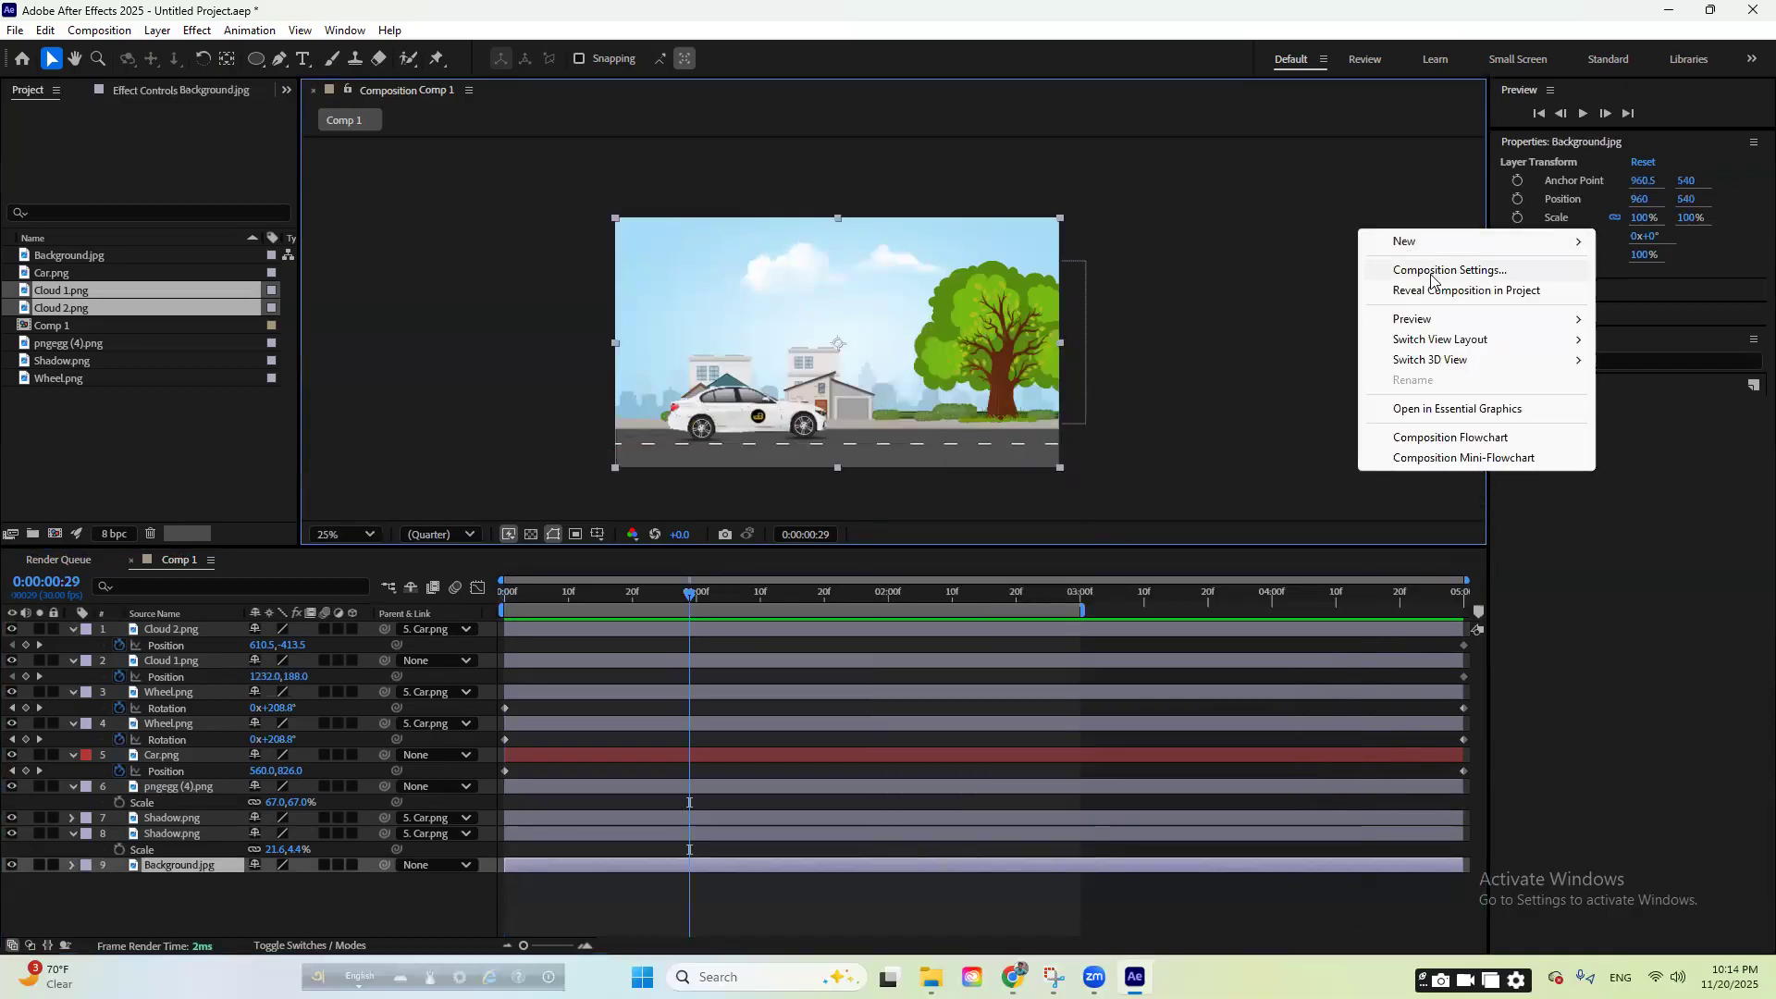
click(1429, 270)
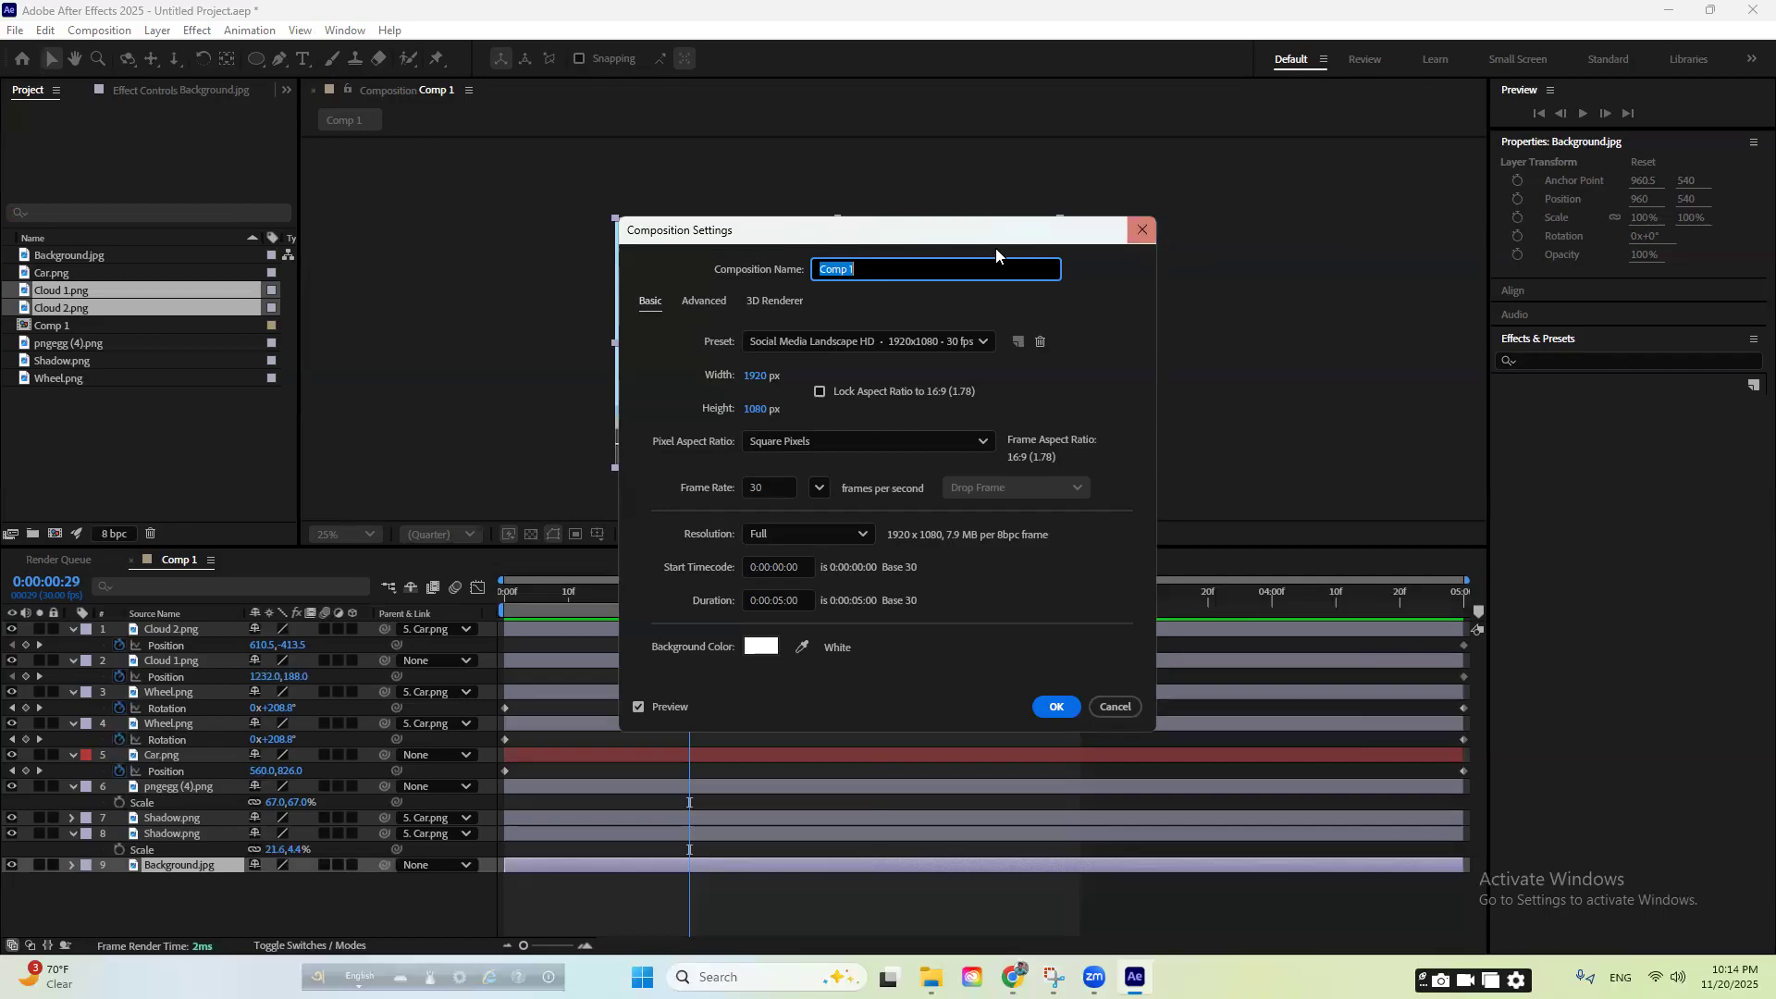
drag(978, 241, 1397, 165)
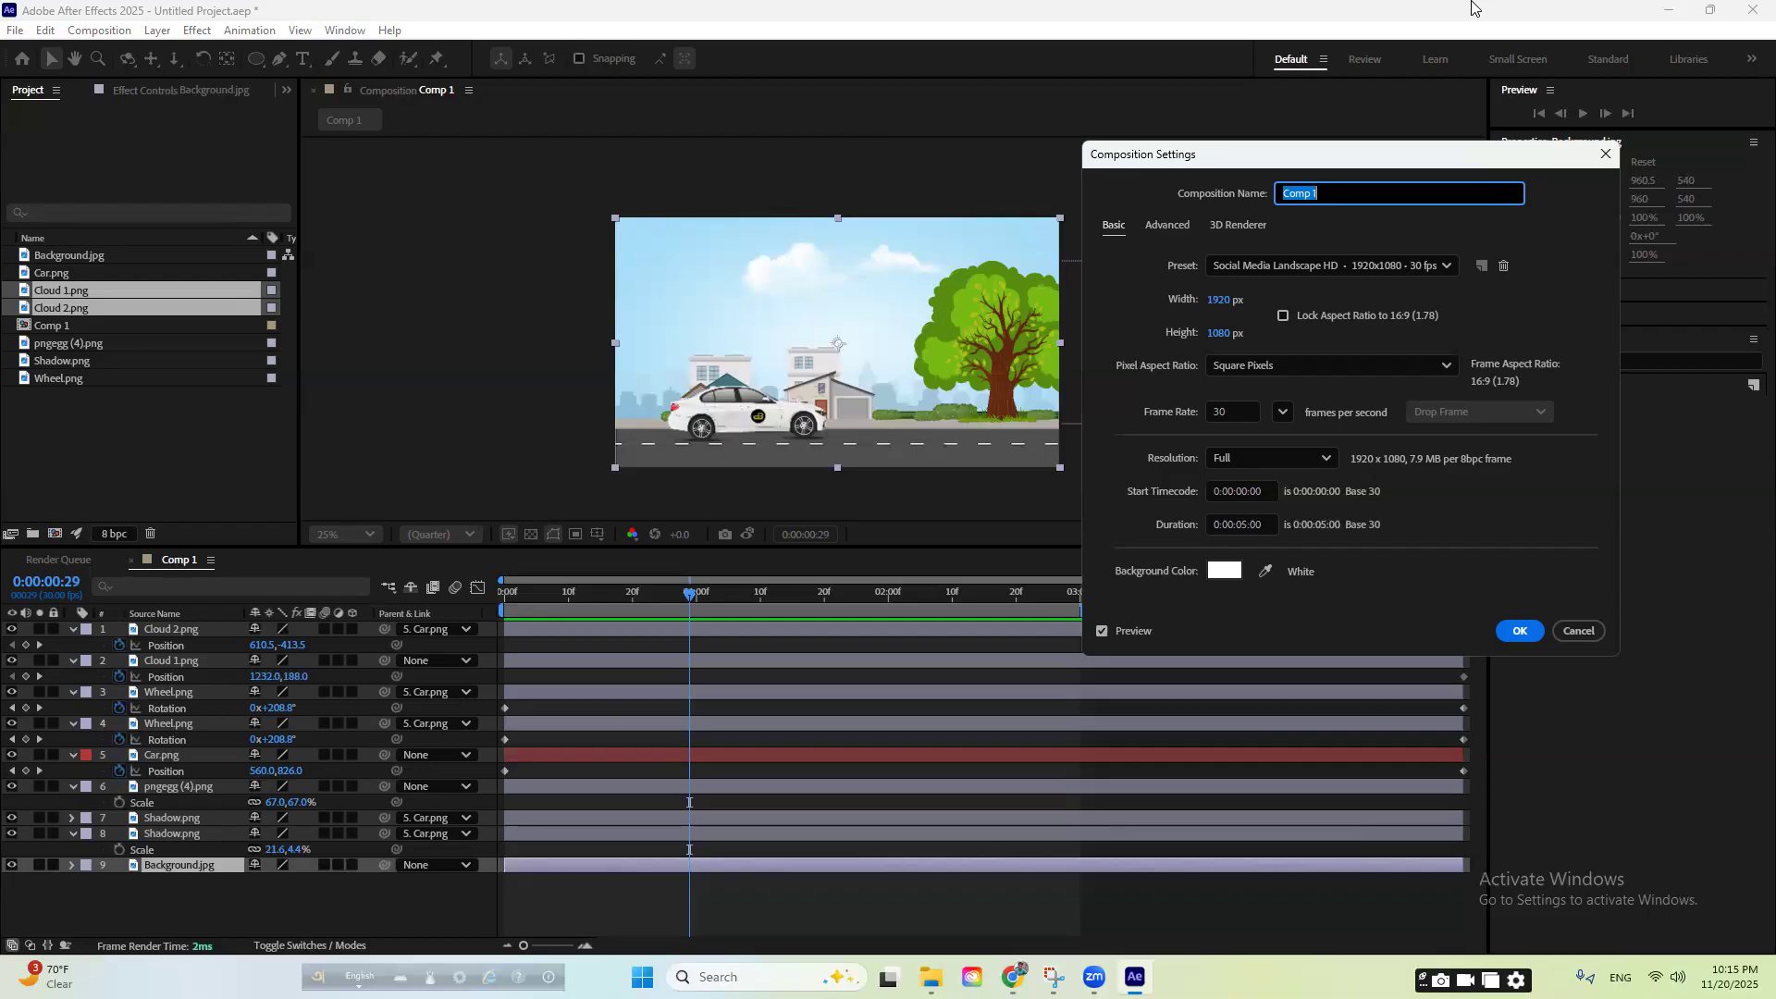
click(1511, 638)
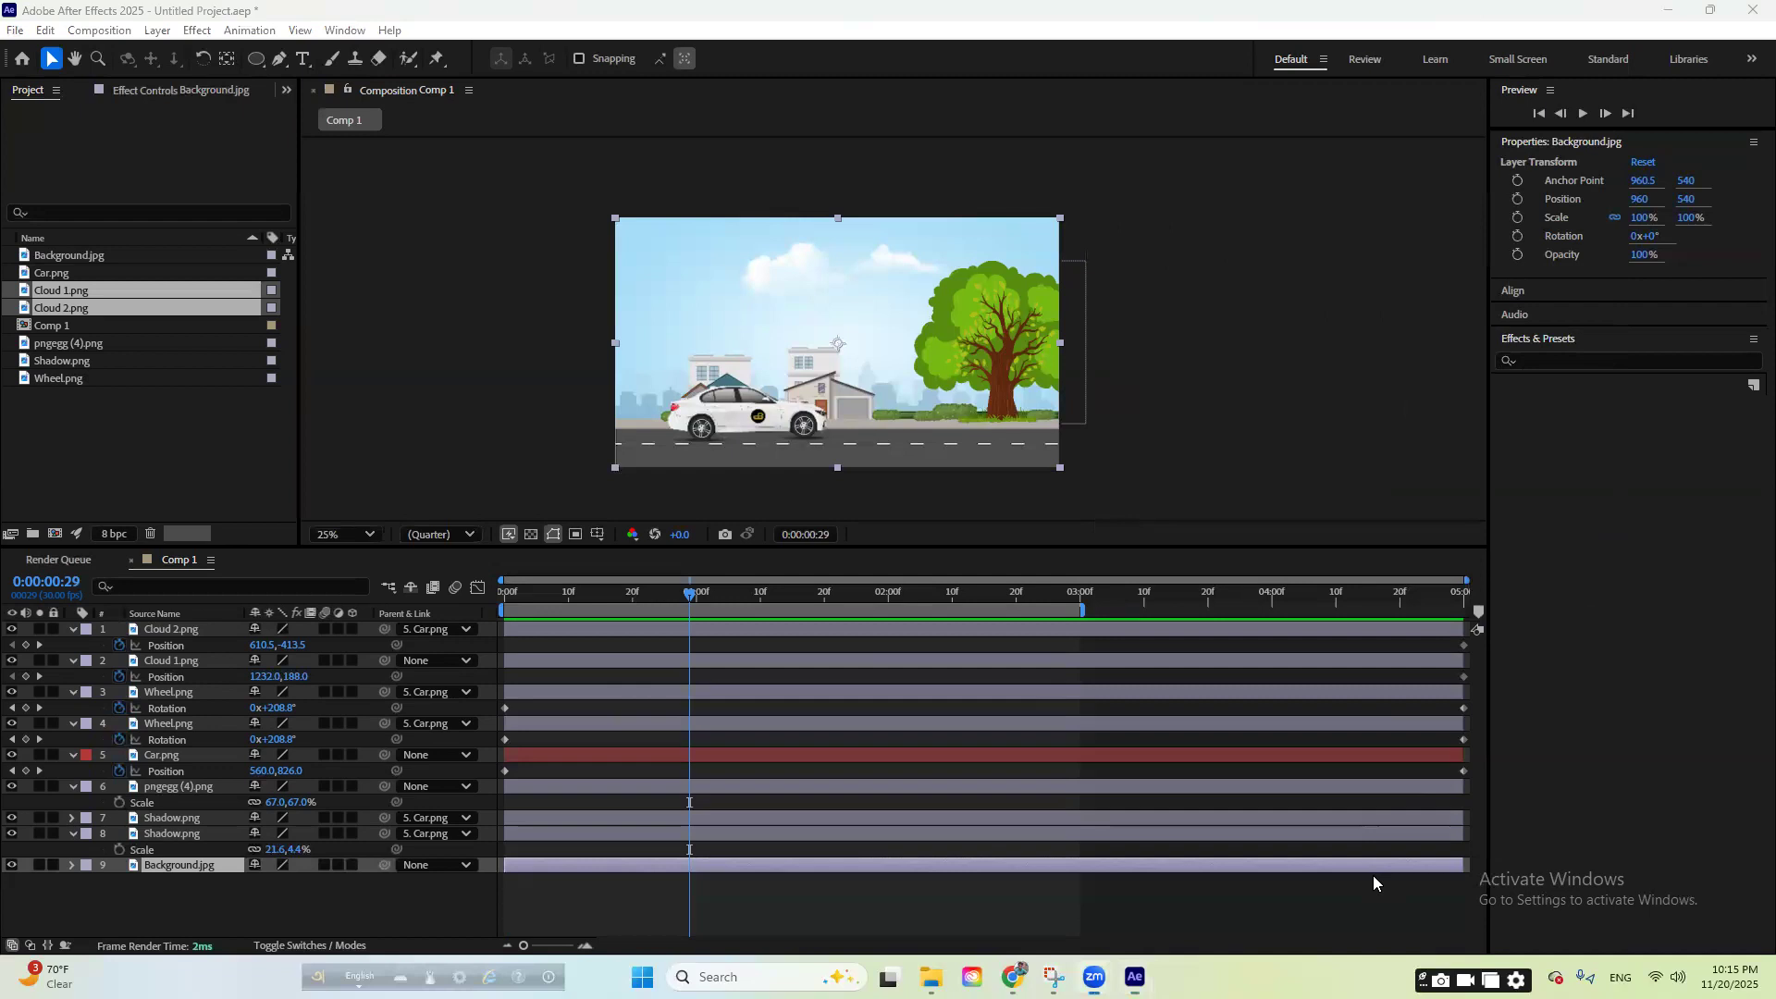